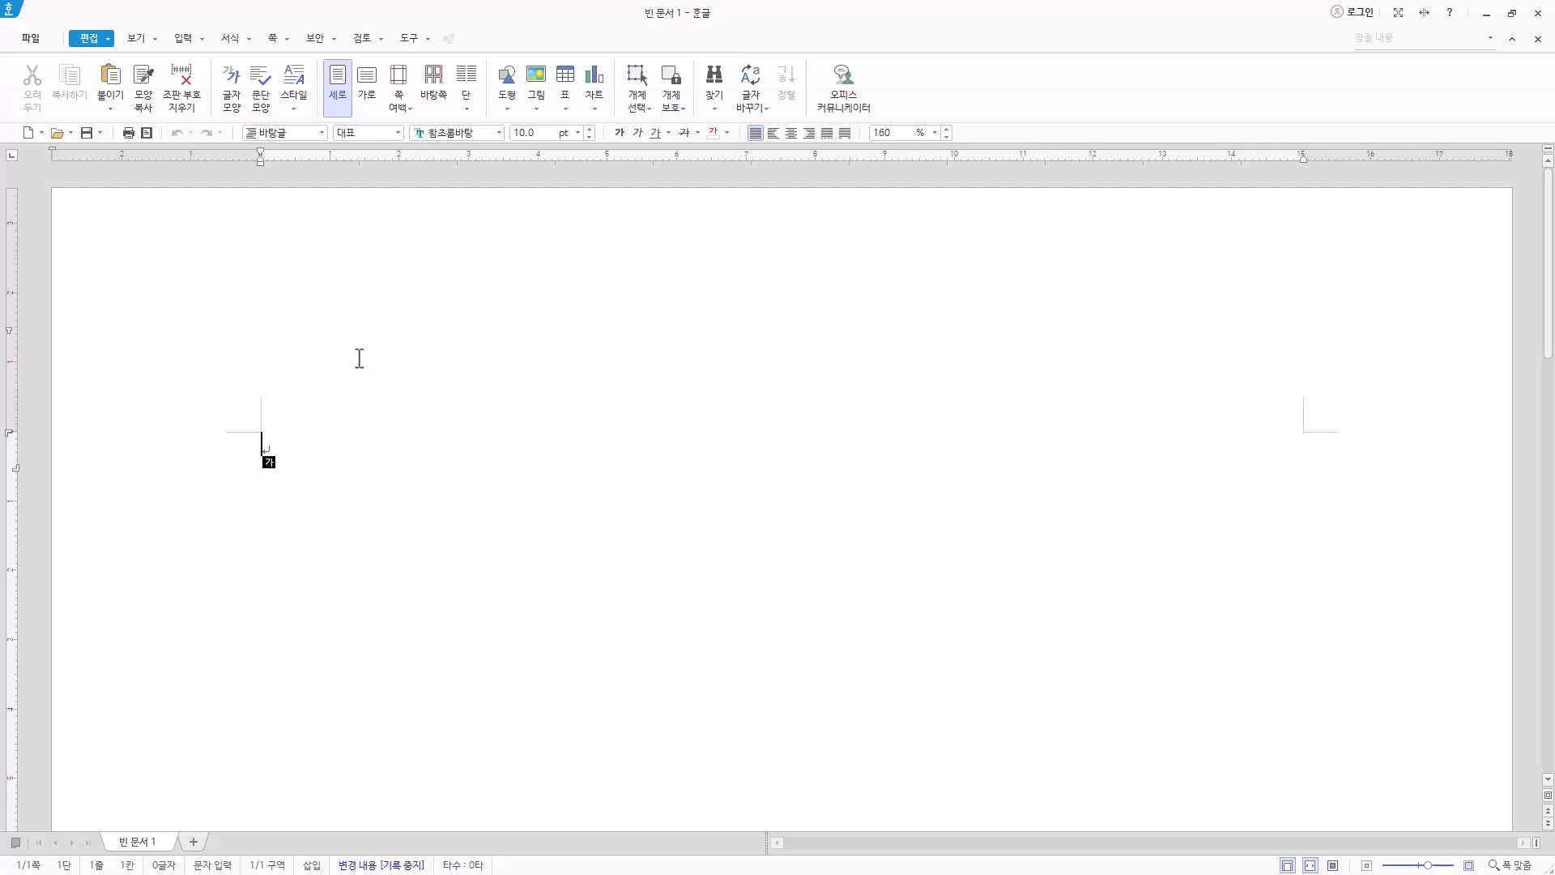
# Start saving the document in the ITQ folder under Documents, naming the file with the examinee number, a hyphen and the examinee's name.
pyautogui.click(86, 133)
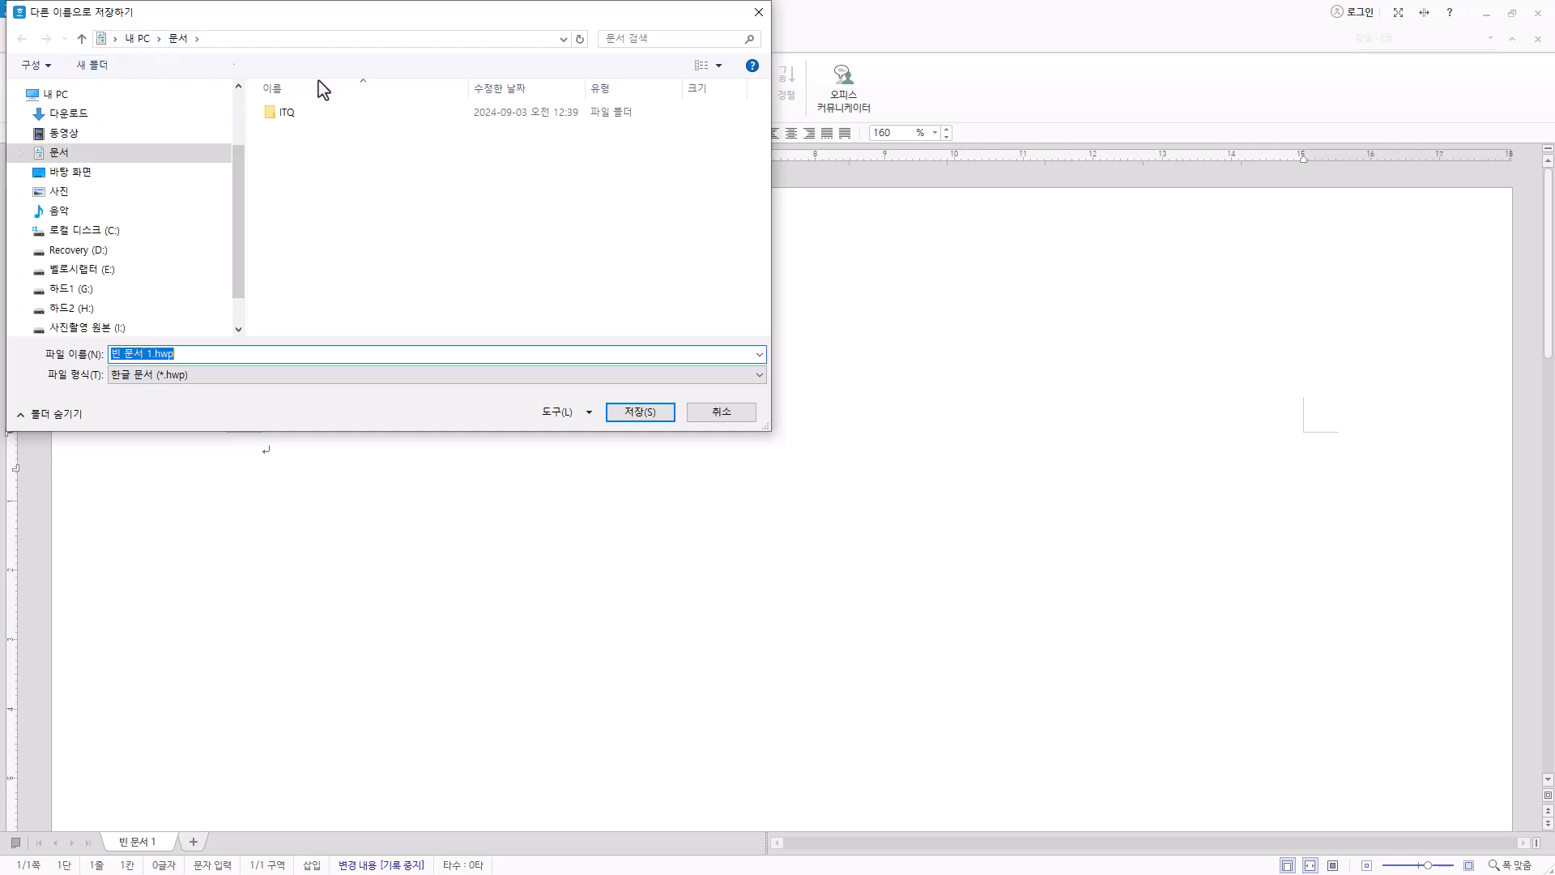
pyautogui.doubleClick(289, 113)
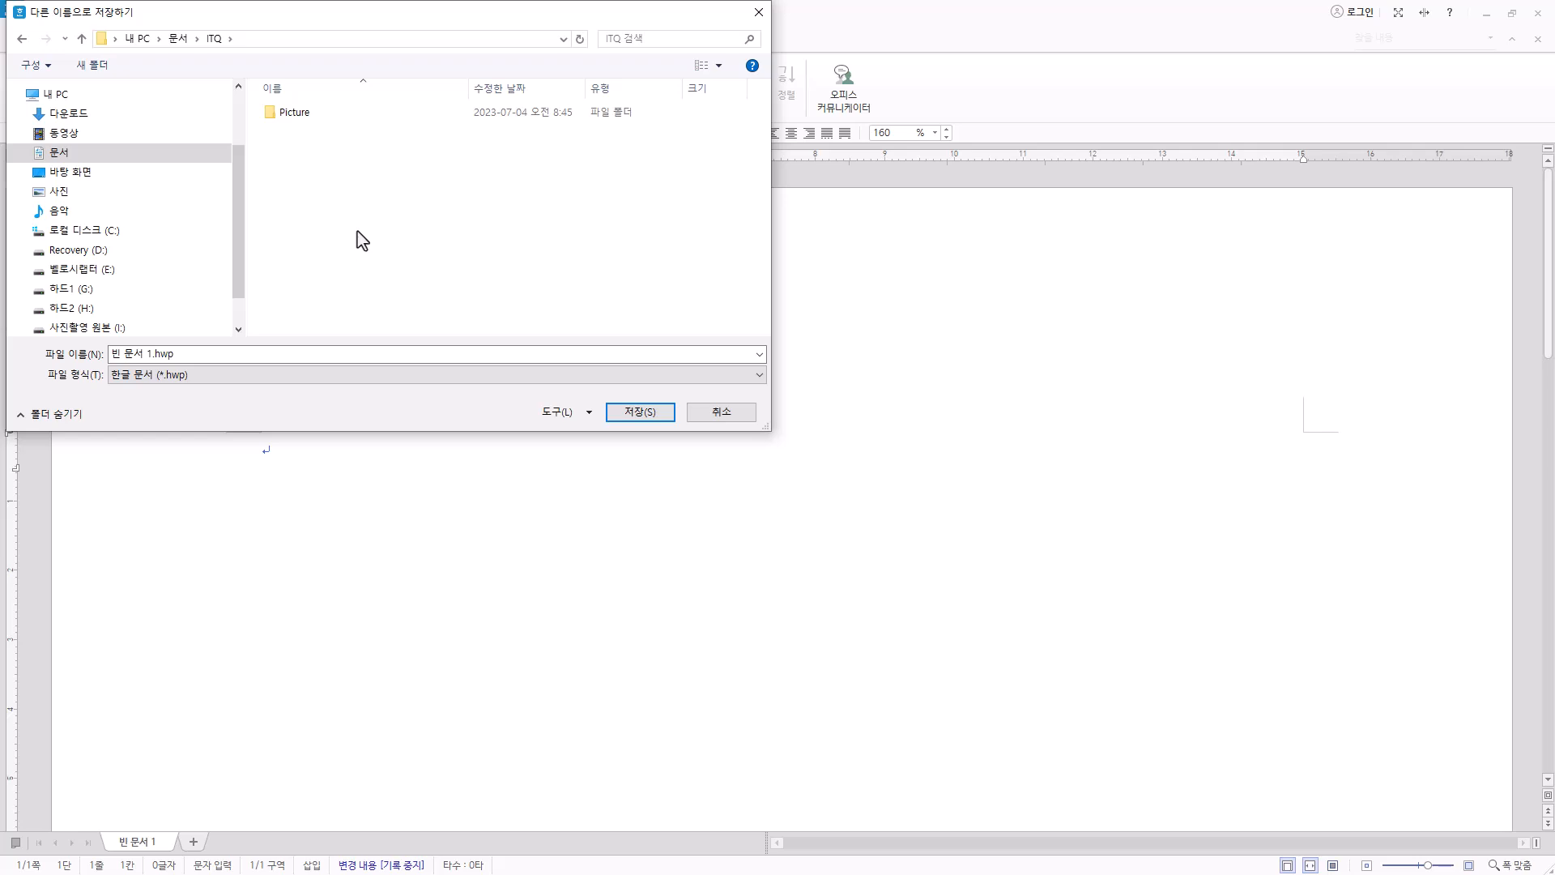
pyautogui.moveTo(195, 353); pyautogui.dragTo(28, 365)
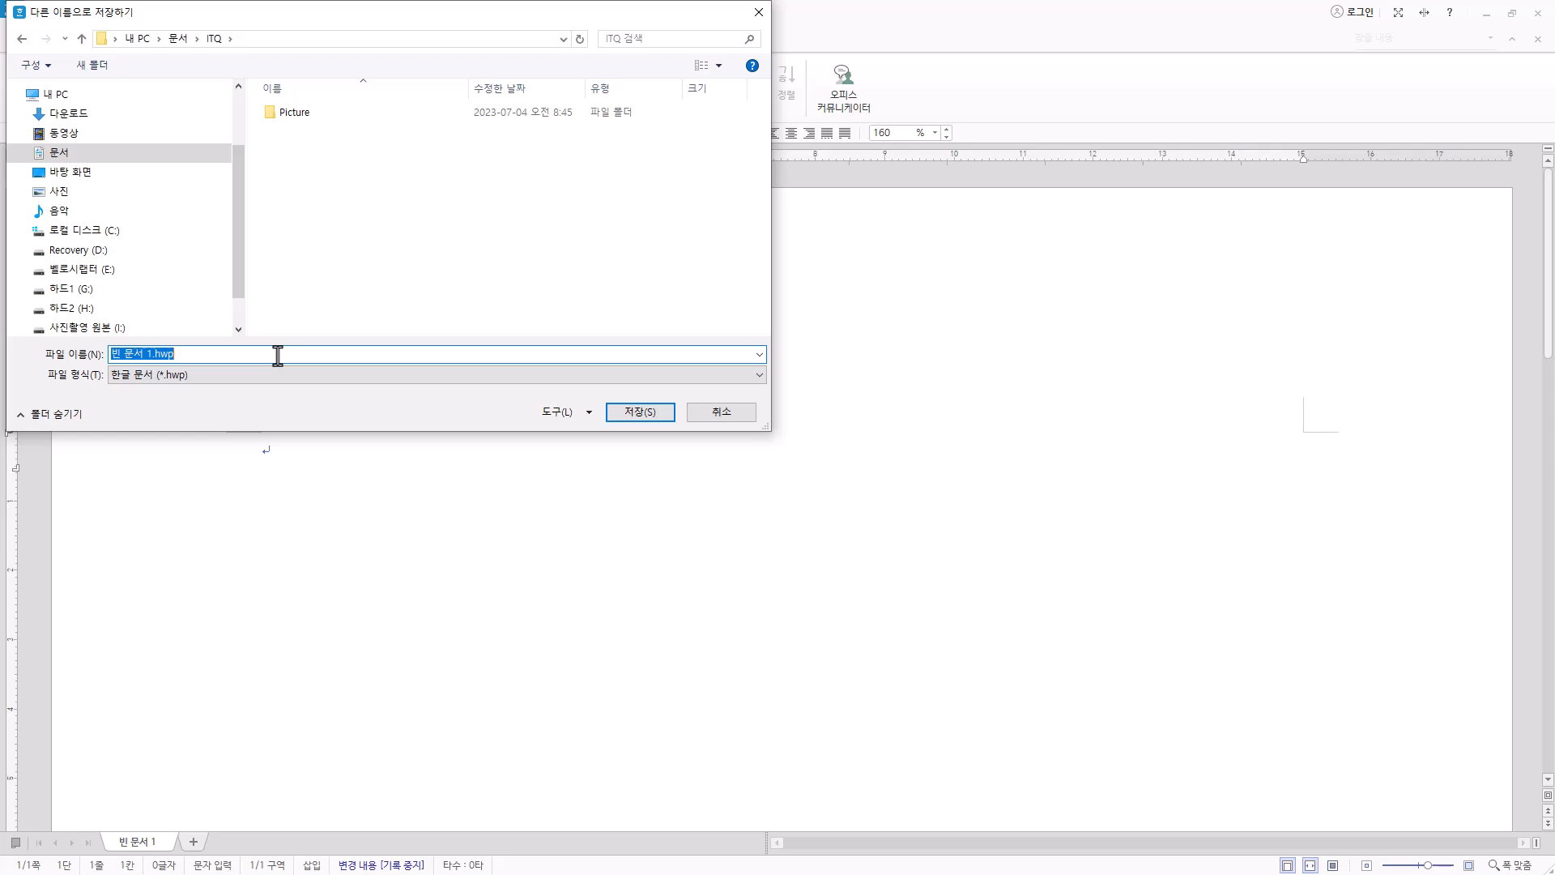
pyautogui.write('12345678홍길동')
pyautogui.moveTo(155, 354); pyautogui.dragTo(81, 357)
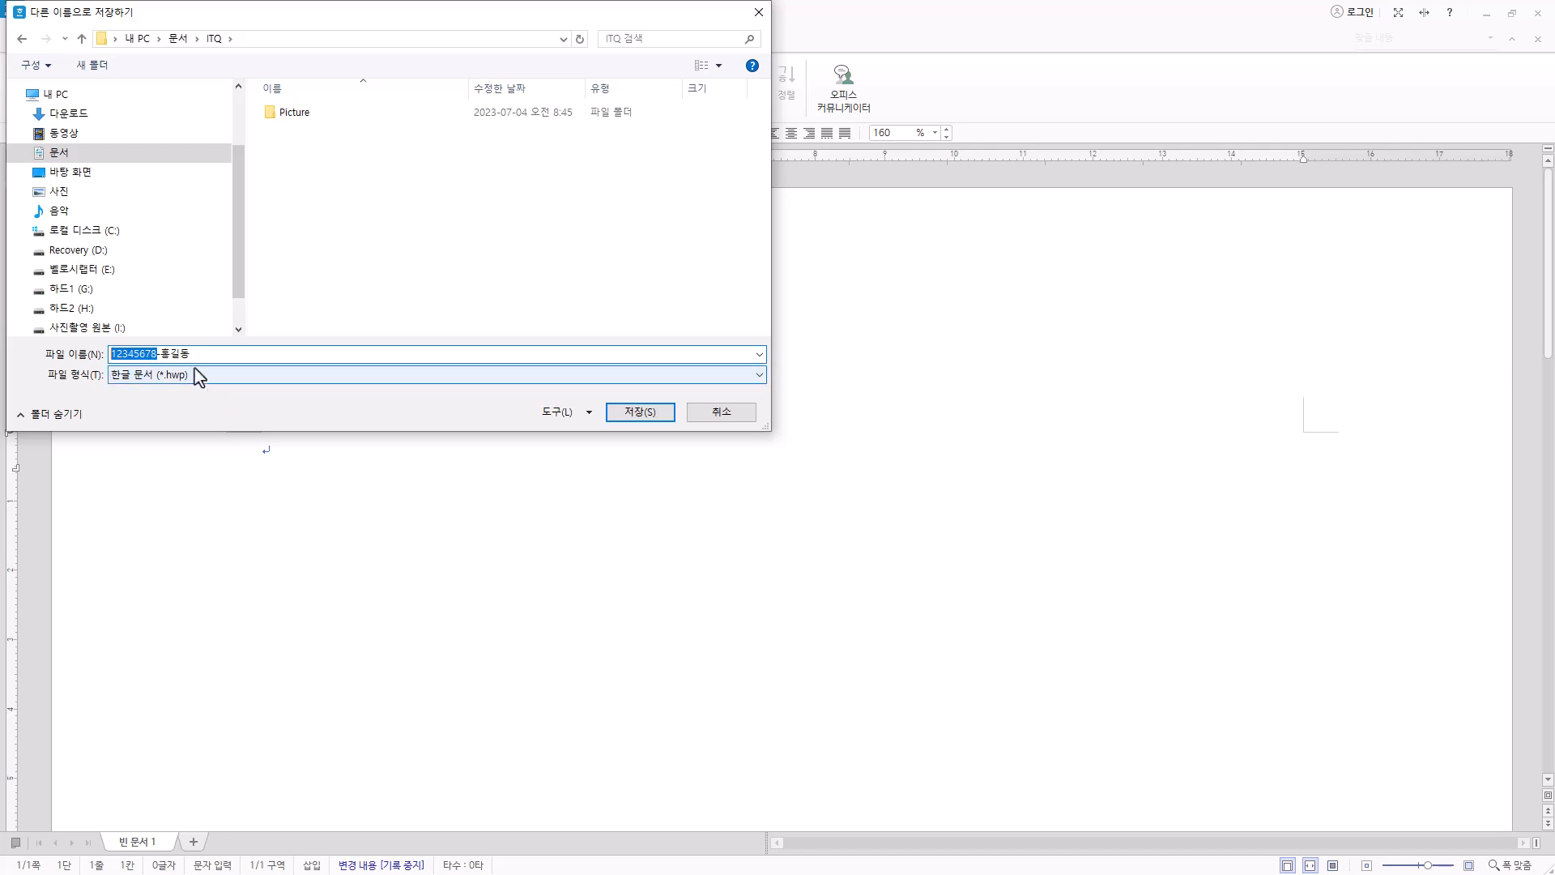
pyautogui.click(197, 404)
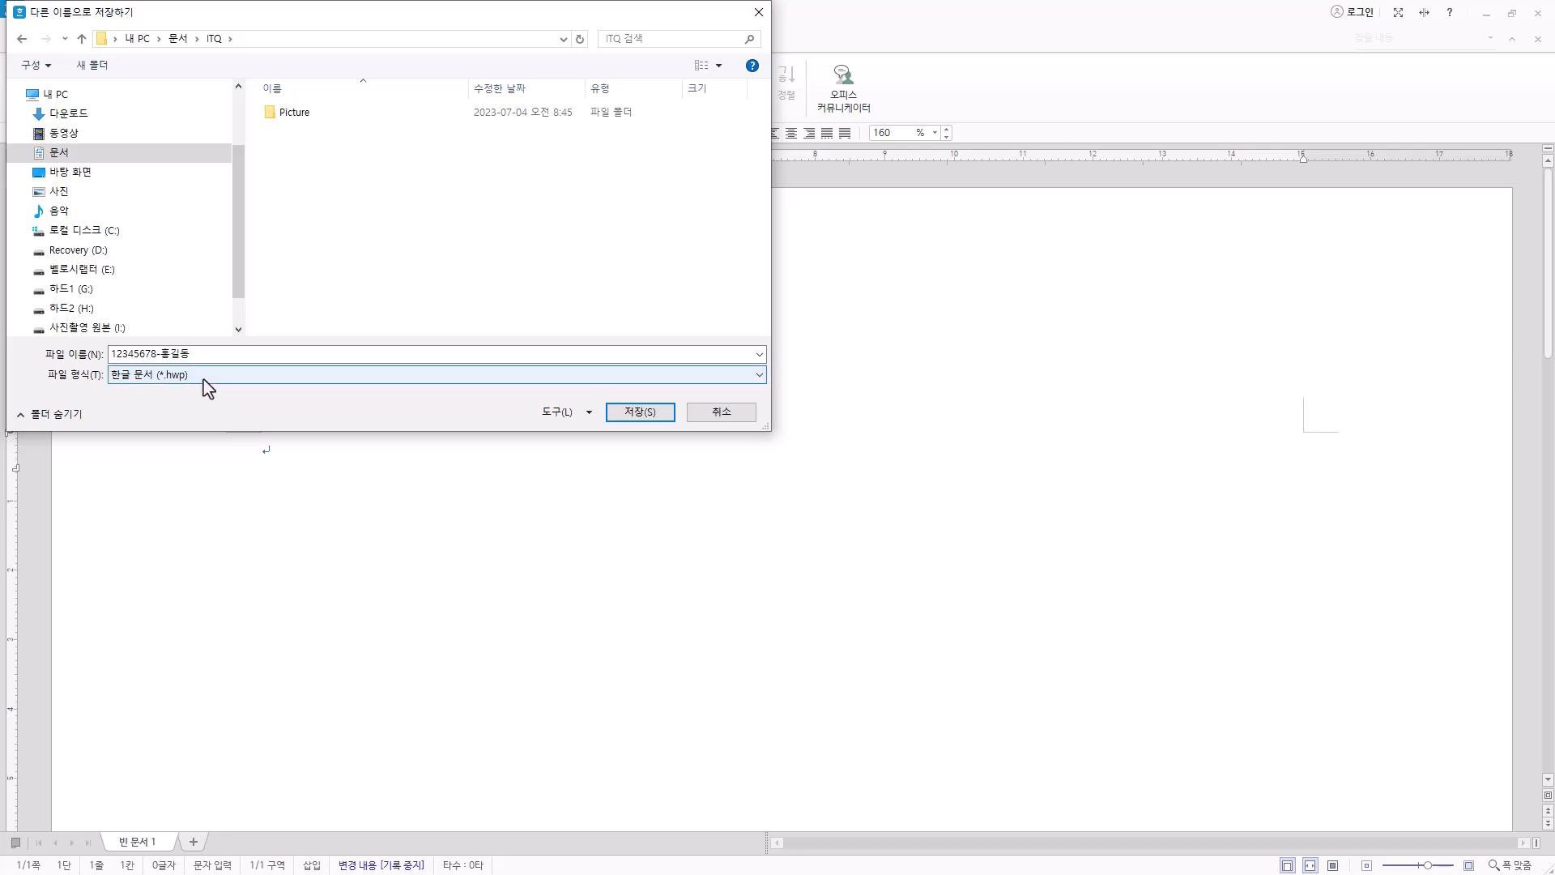
# Choose 한글 문서 (*.hwp) as the file format and save the document.
pyautogui.click(207, 387)
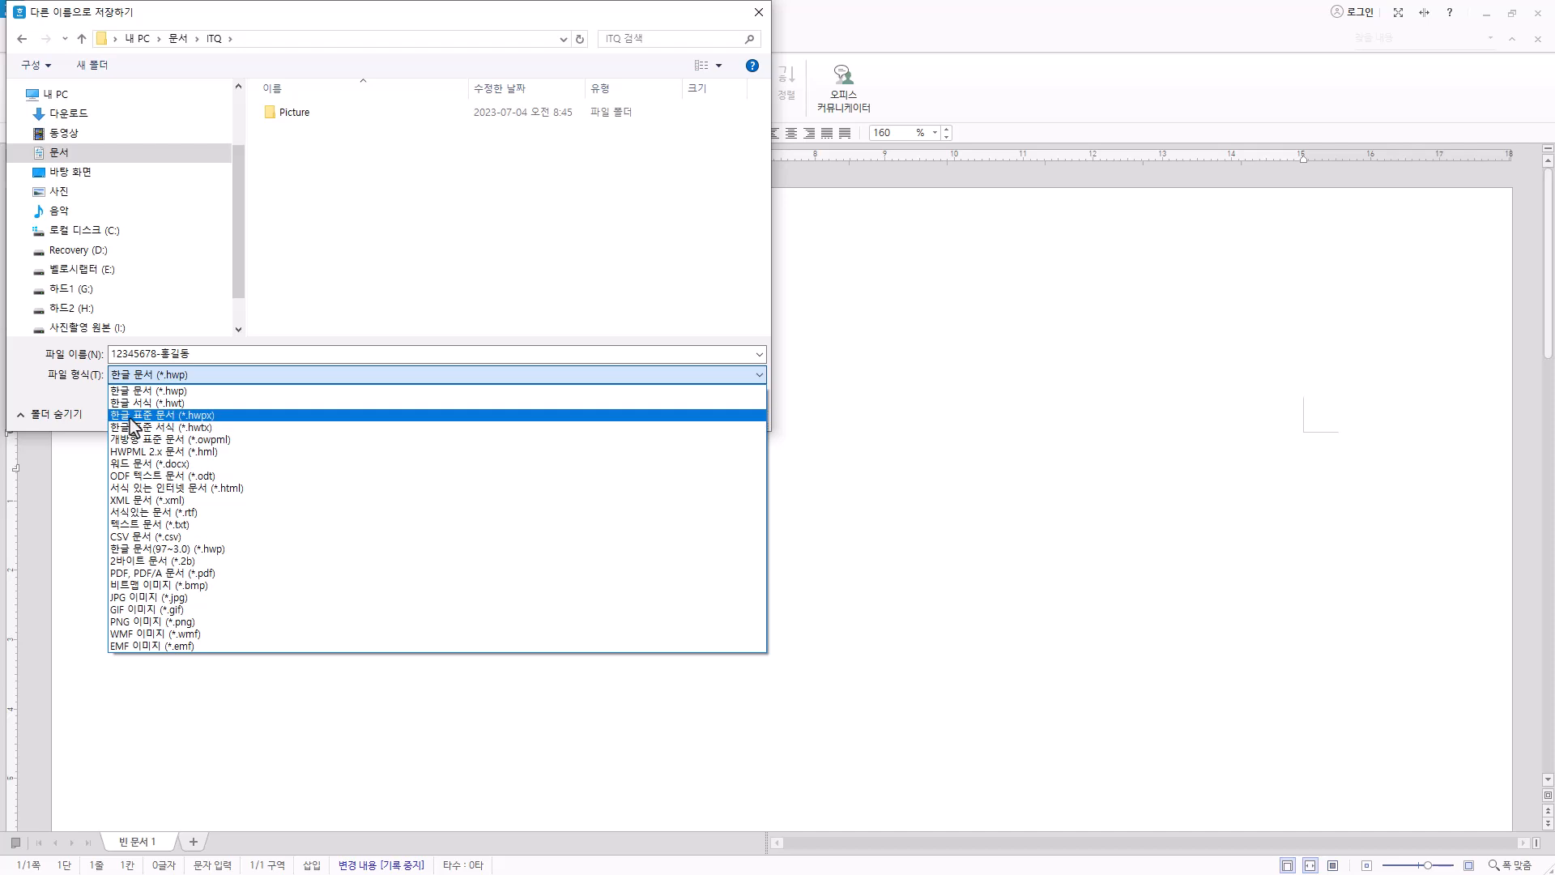
pyautogui.click(231, 416)
pyautogui.click(236, 376)
pyautogui.click(202, 391)
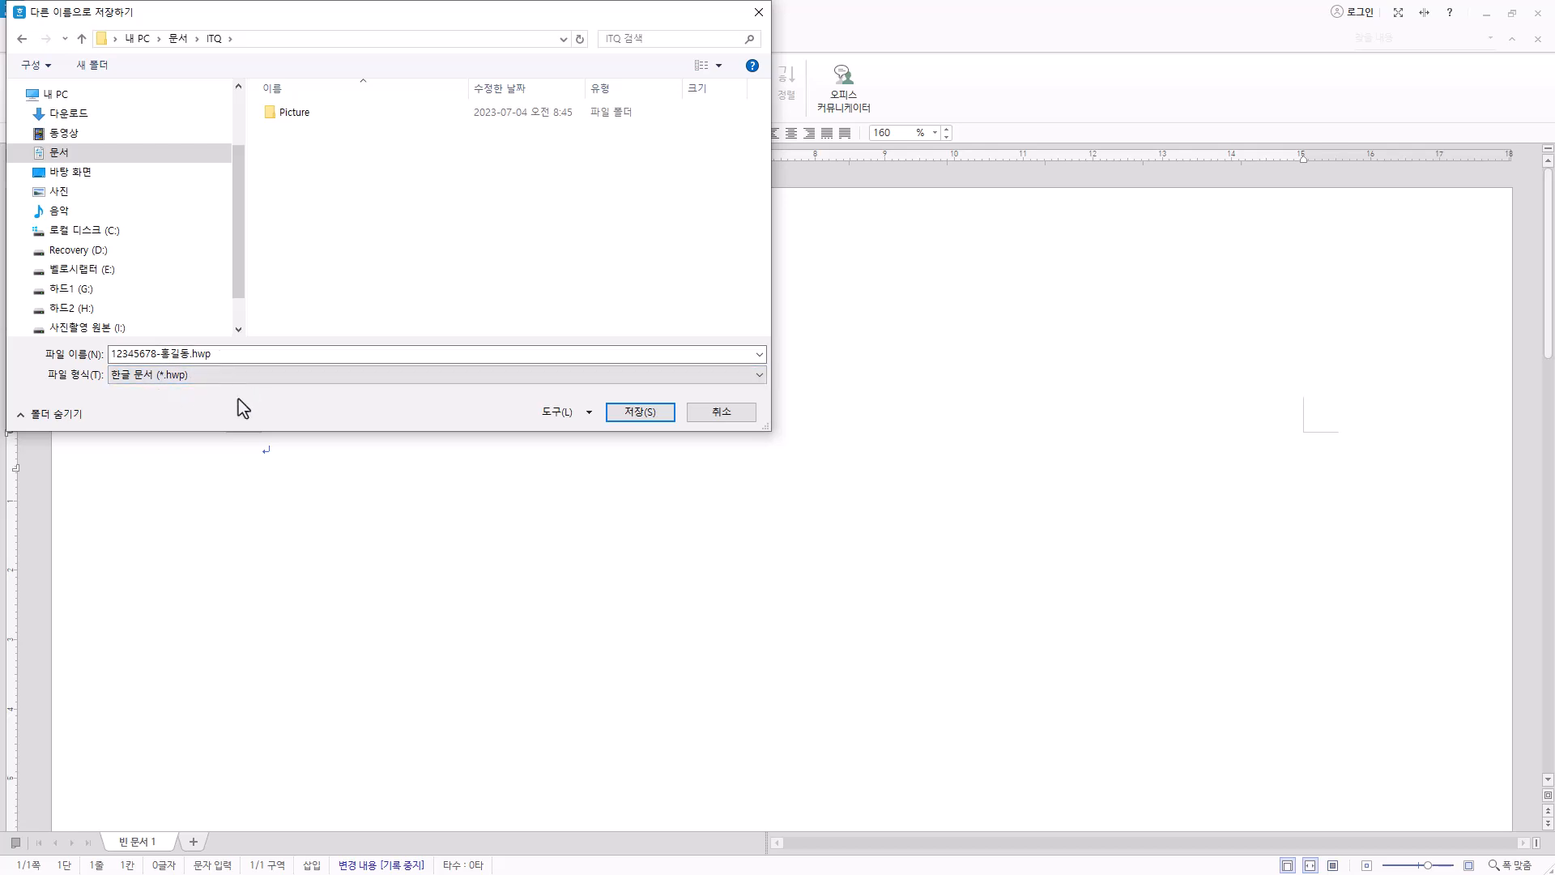
pyautogui.click(644, 412)
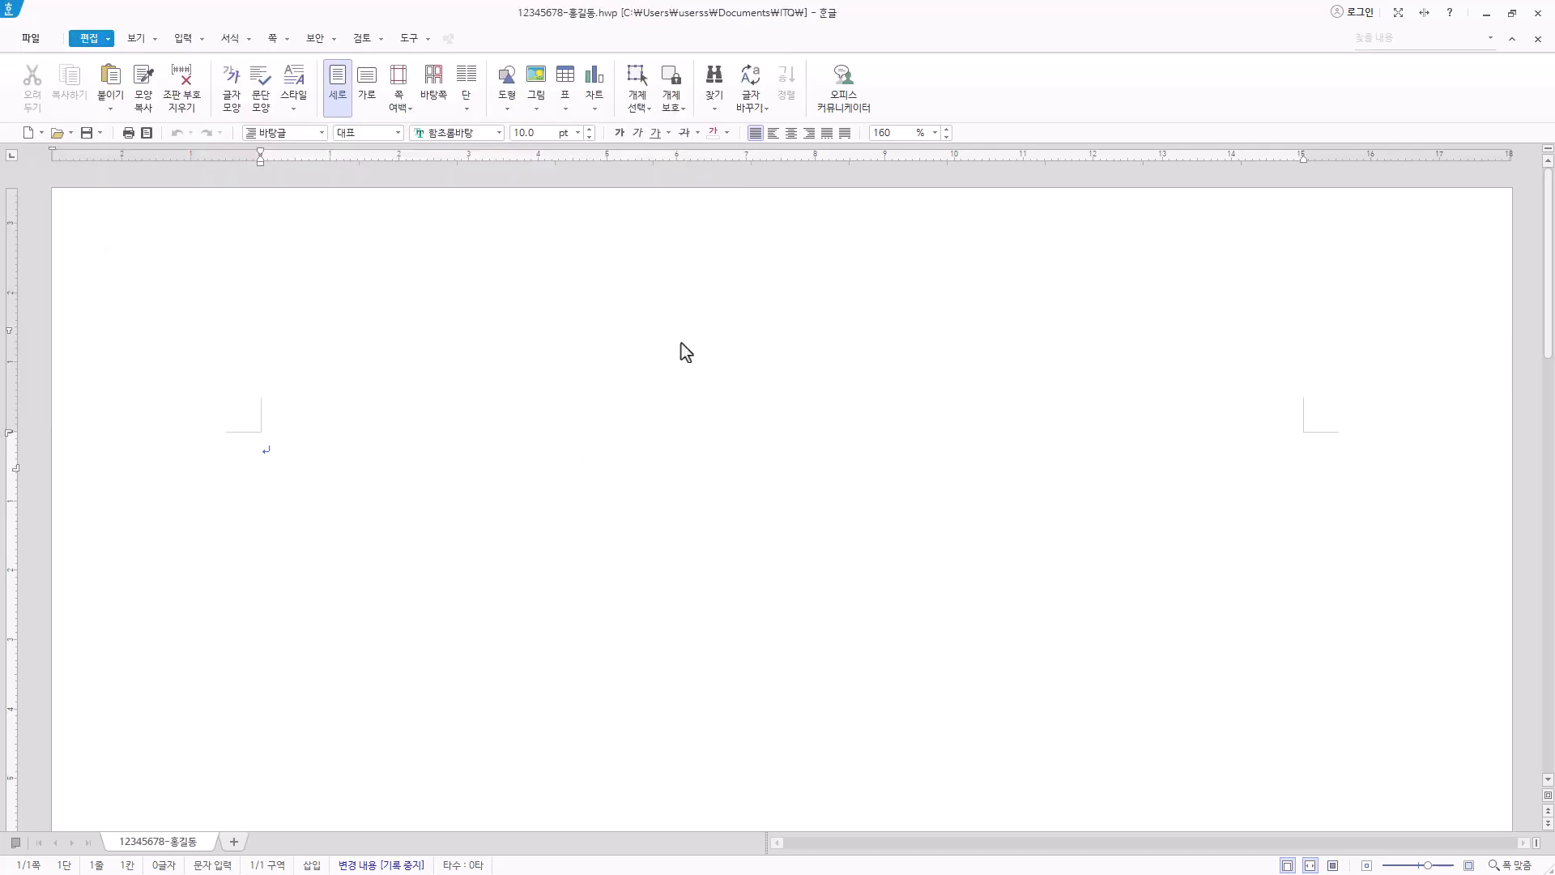
pyautogui.press('Hangul')
pyautogui.click(609, 516)
pyautogui.click(935, 133)
pyautogui.click(936, 134)
pyautogui.click(389, 463)
# Set the left and right page margins to 11 mm in the A4 page setup.
pyautogui.press('F7')
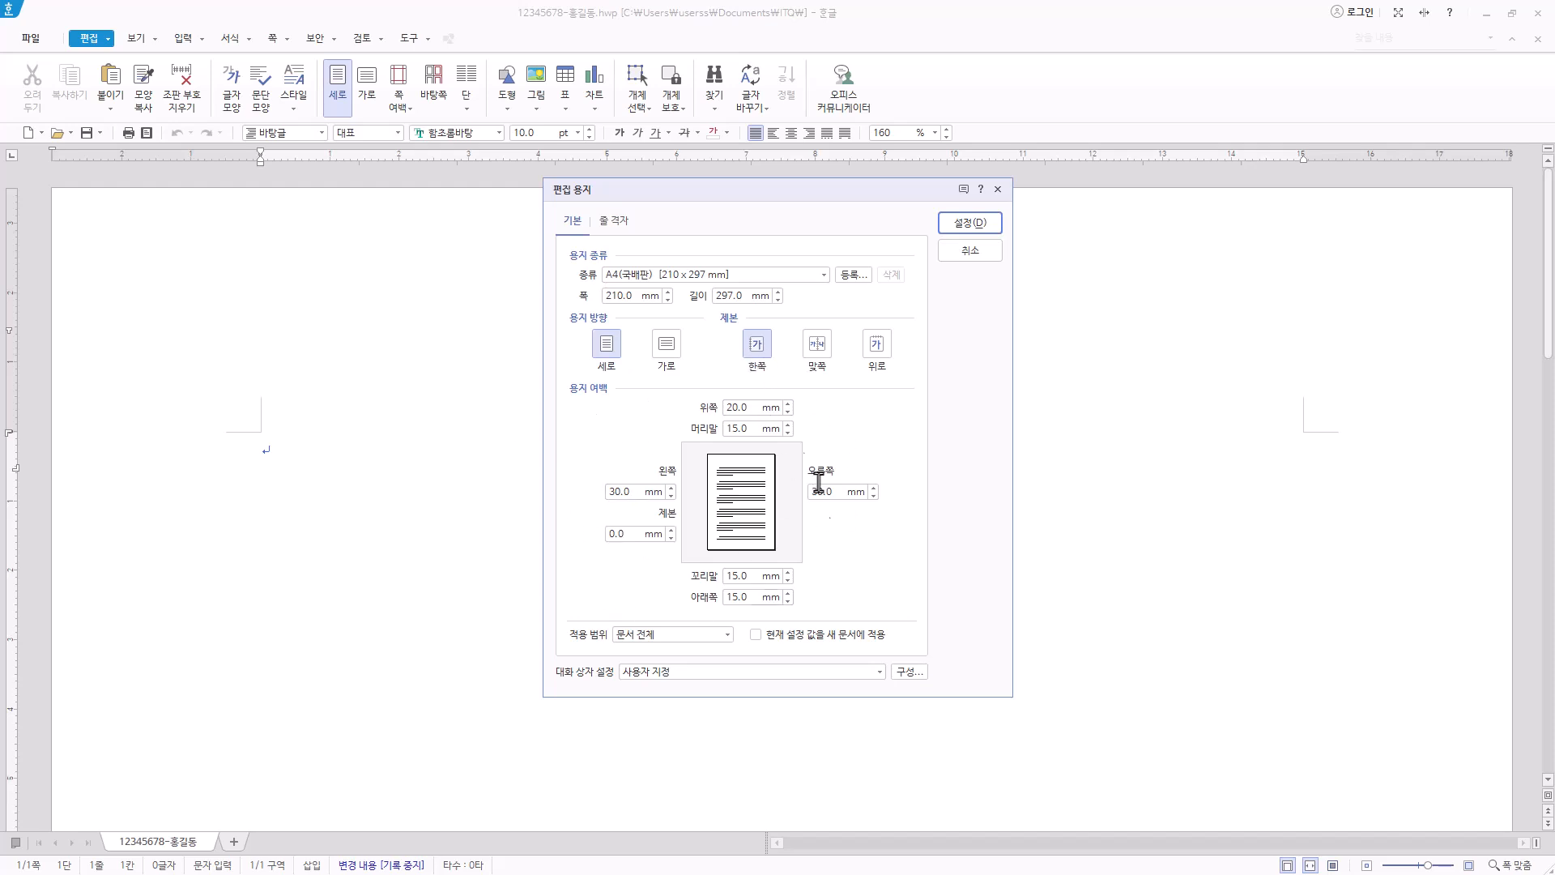
pyautogui.click(627, 491)
pyautogui.write('1')
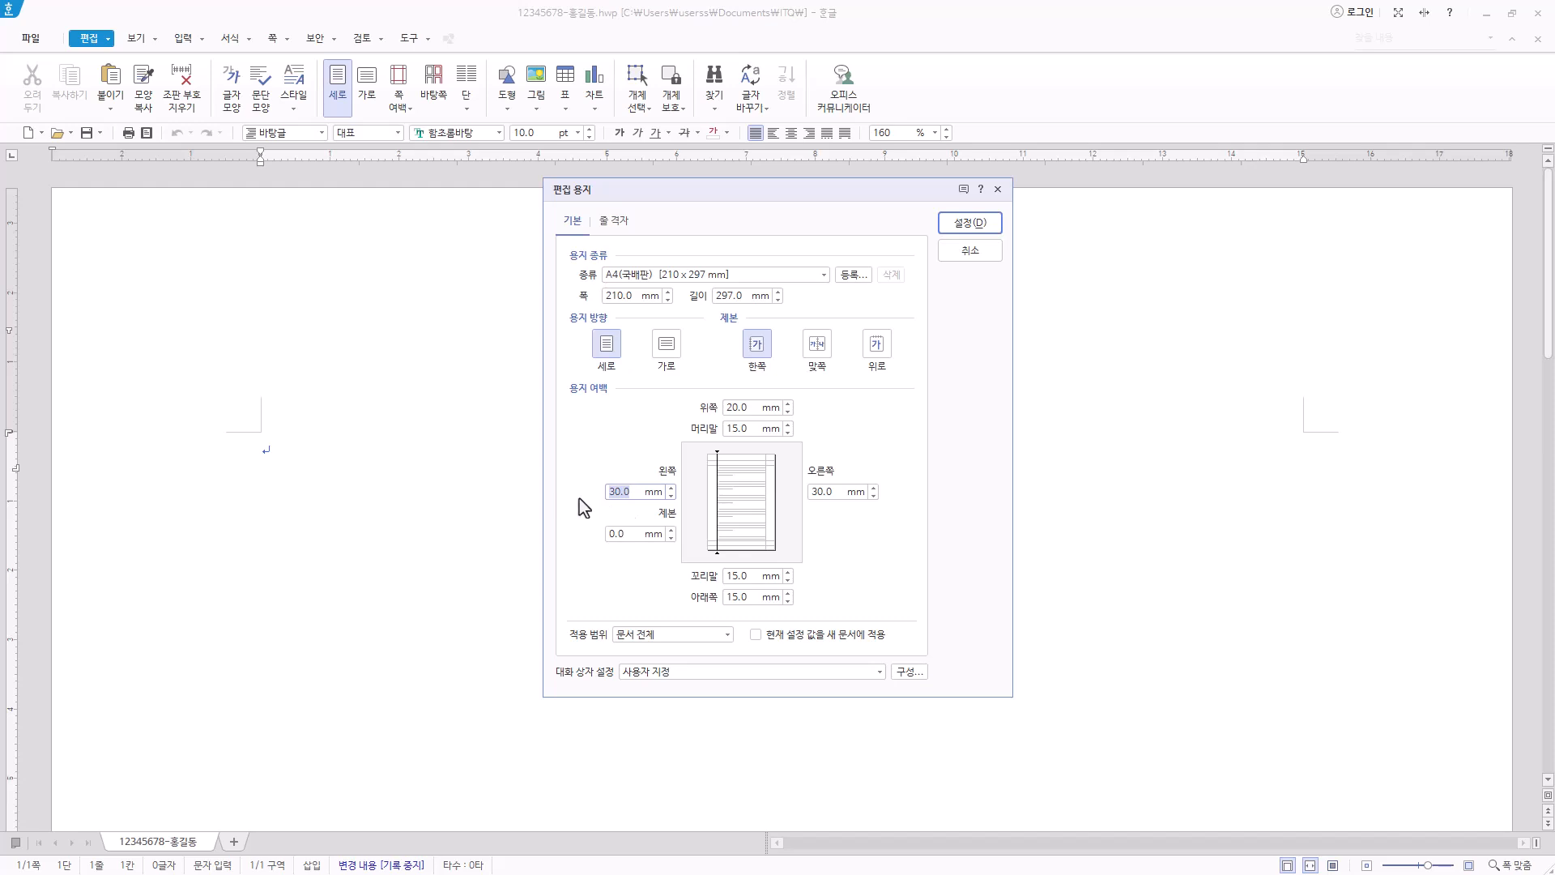
pyautogui.write('1')
pyautogui.click(832, 489)
pyautogui.write('11')
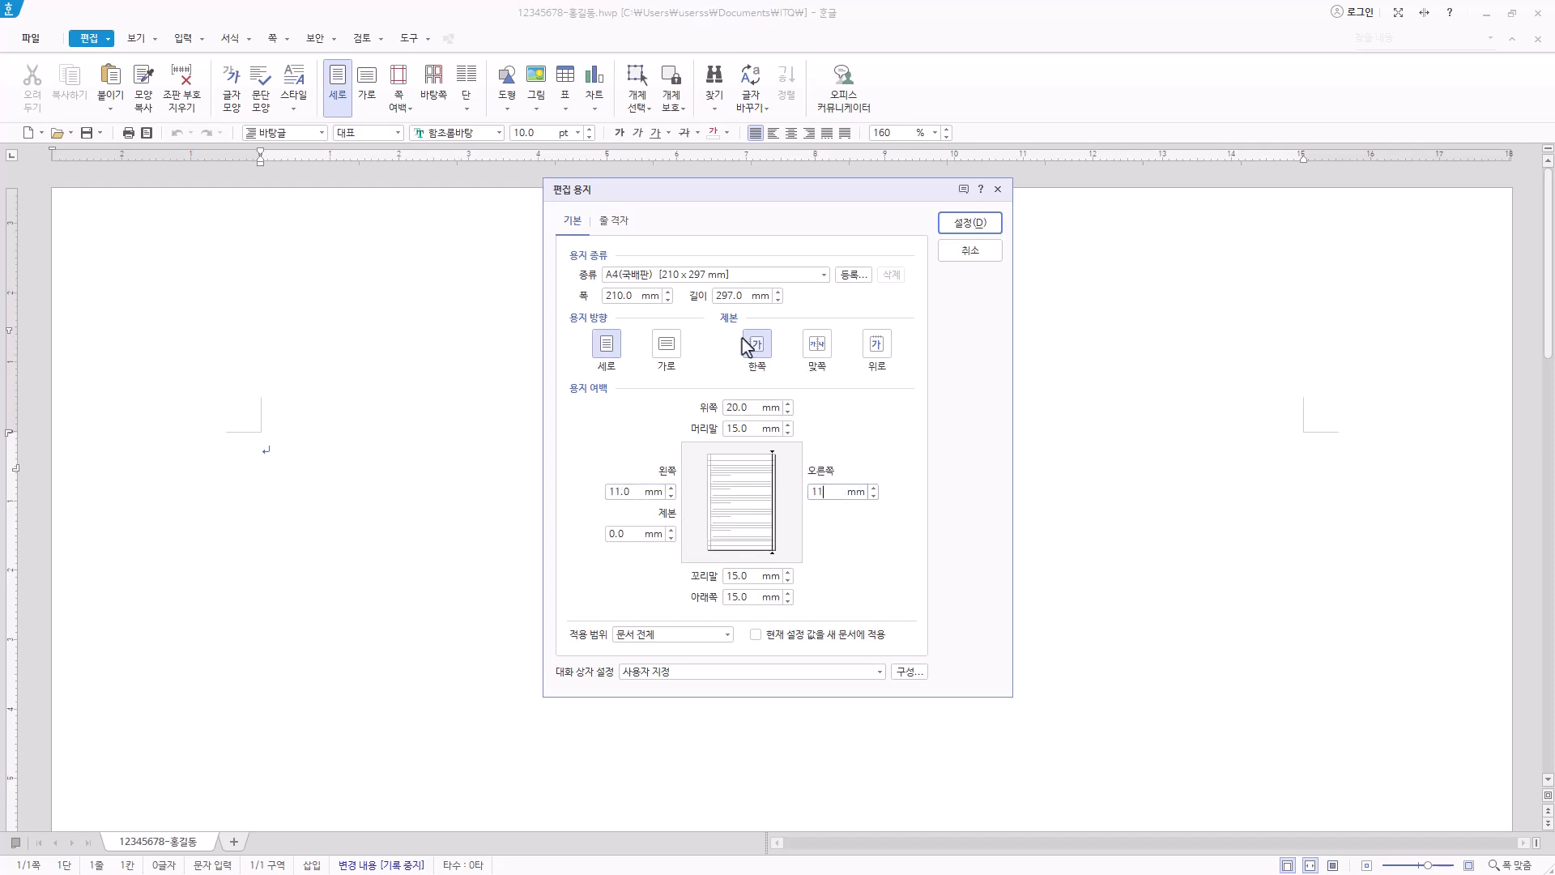
# Set the upper, header, footer and lower margins to 10 mm each and apply the page setup.
pyautogui.click(748, 407)
pyautogui.write('10')
pyautogui.click(741, 427)
pyautogui.write('10')
pyautogui.click(746, 575)
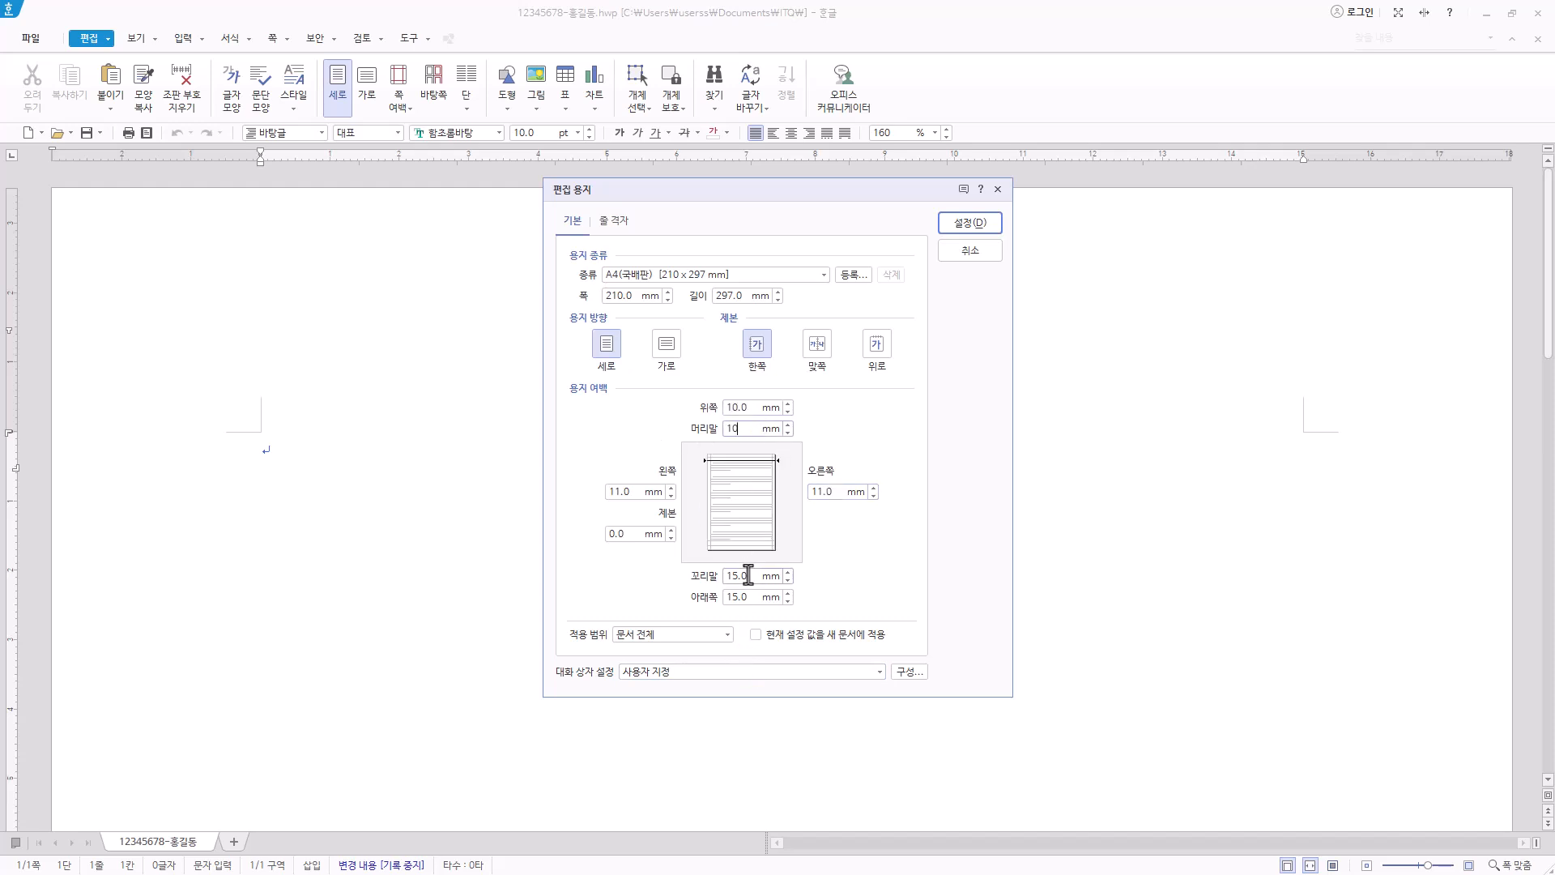
pyautogui.write('10')
pyautogui.click(737, 597)
pyautogui.write('10')
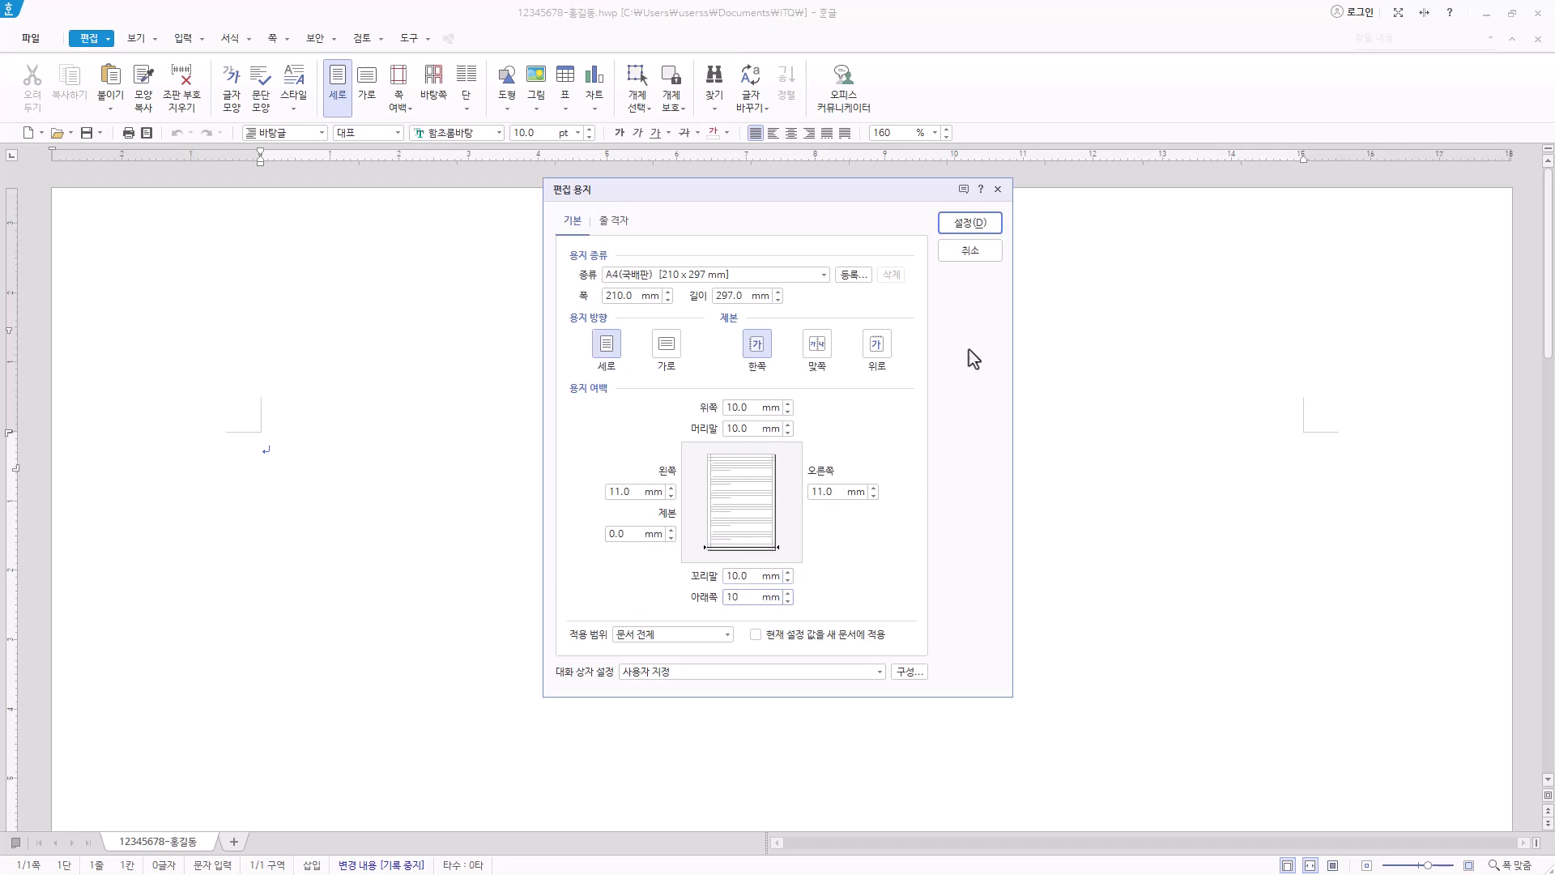
pyautogui.click(985, 229)
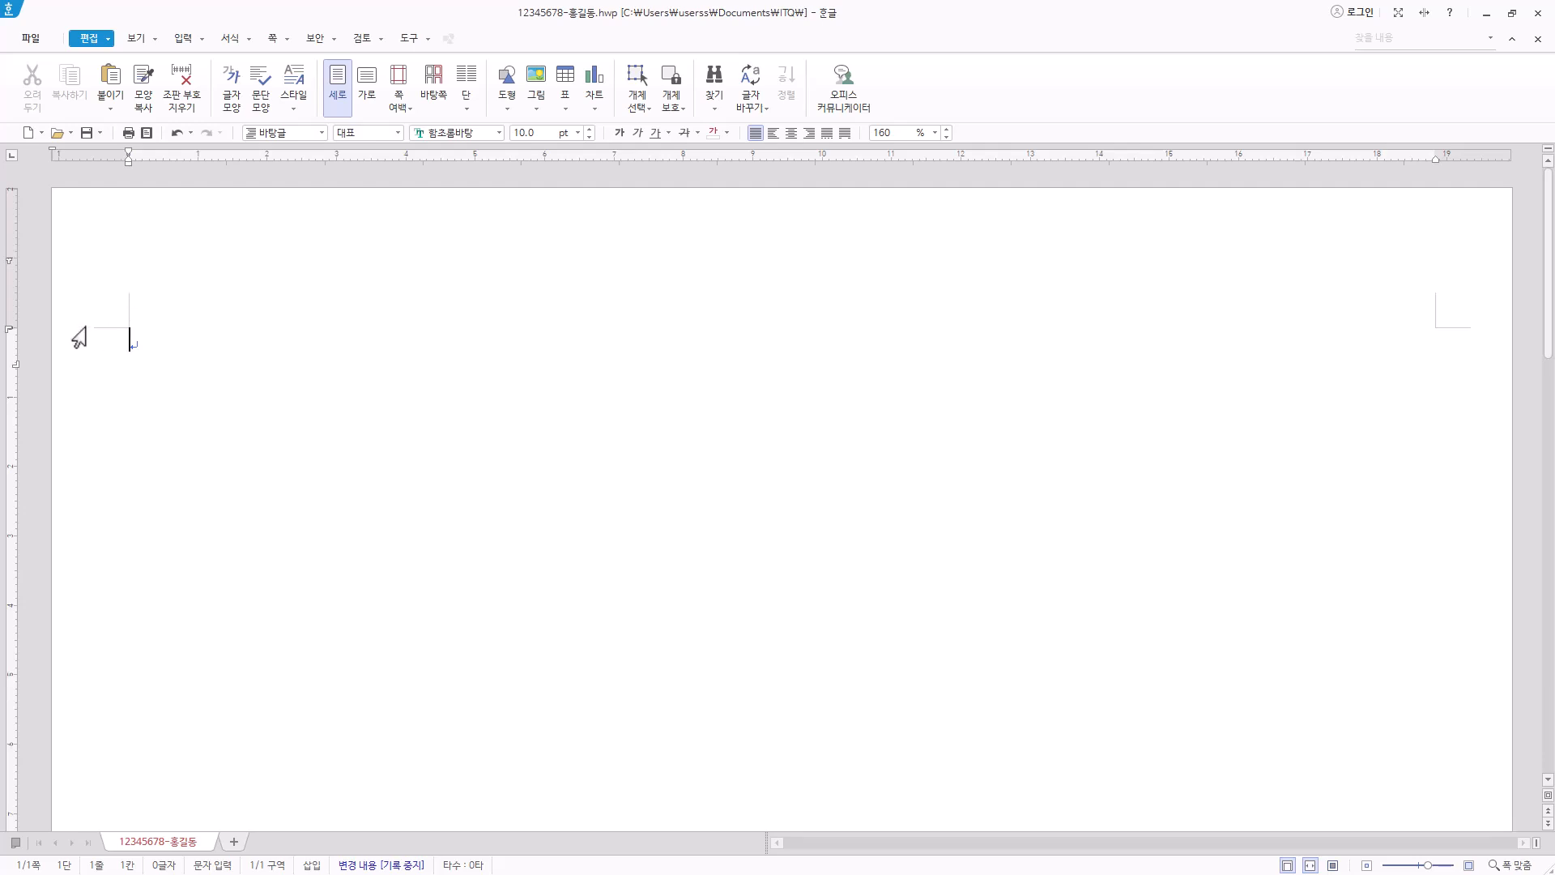
# Hide the page outline (쪽 윤곽) and show it again.
pyautogui.press('Hangul')
pyautogui.click(139, 41)
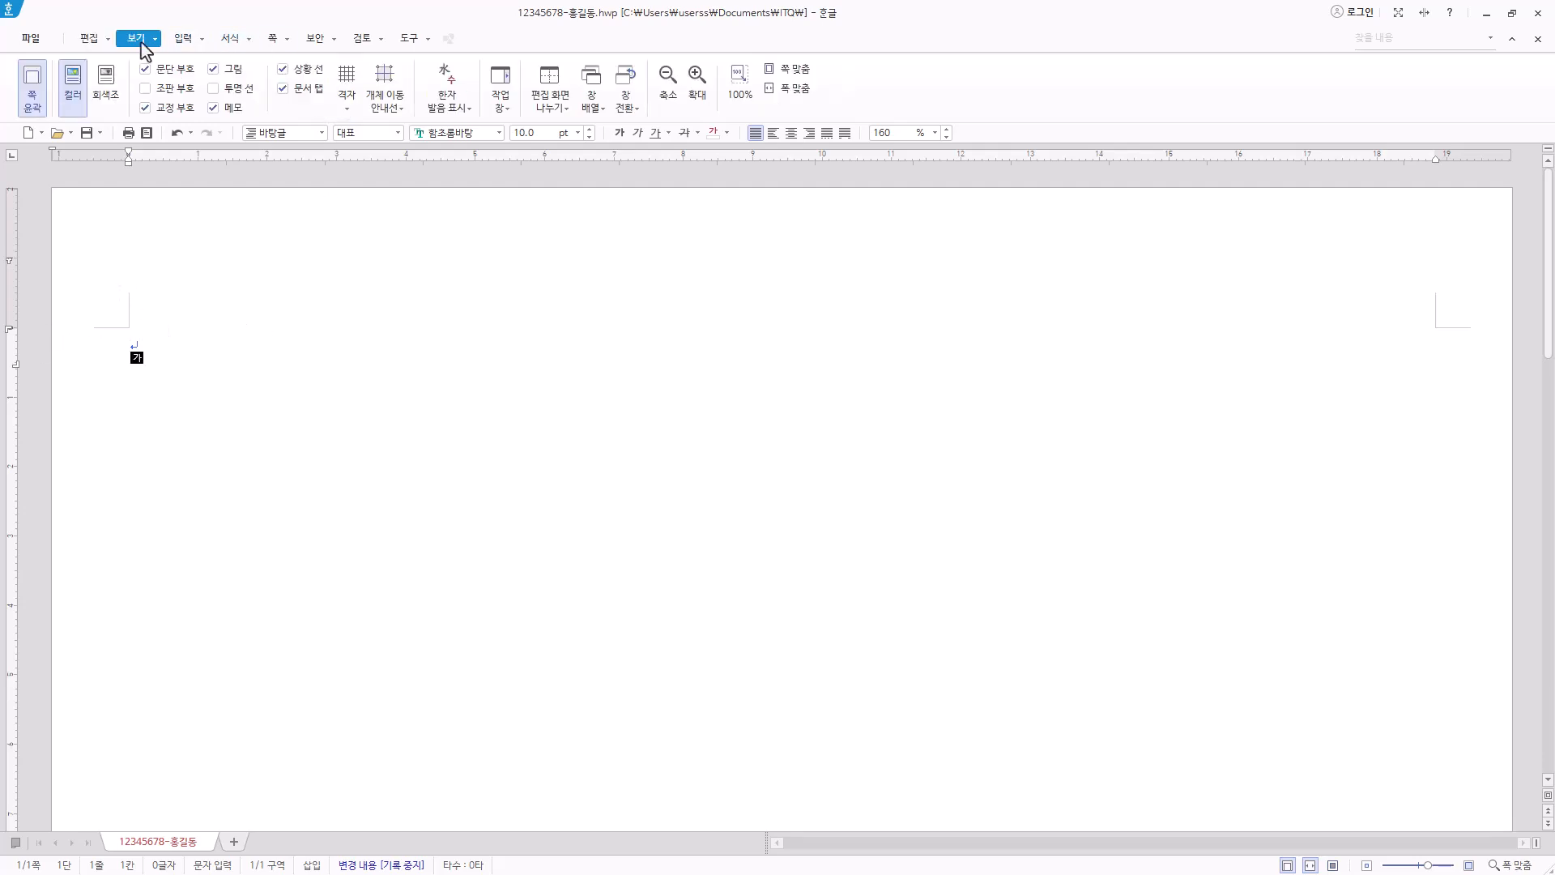
pyautogui.click(33, 89)
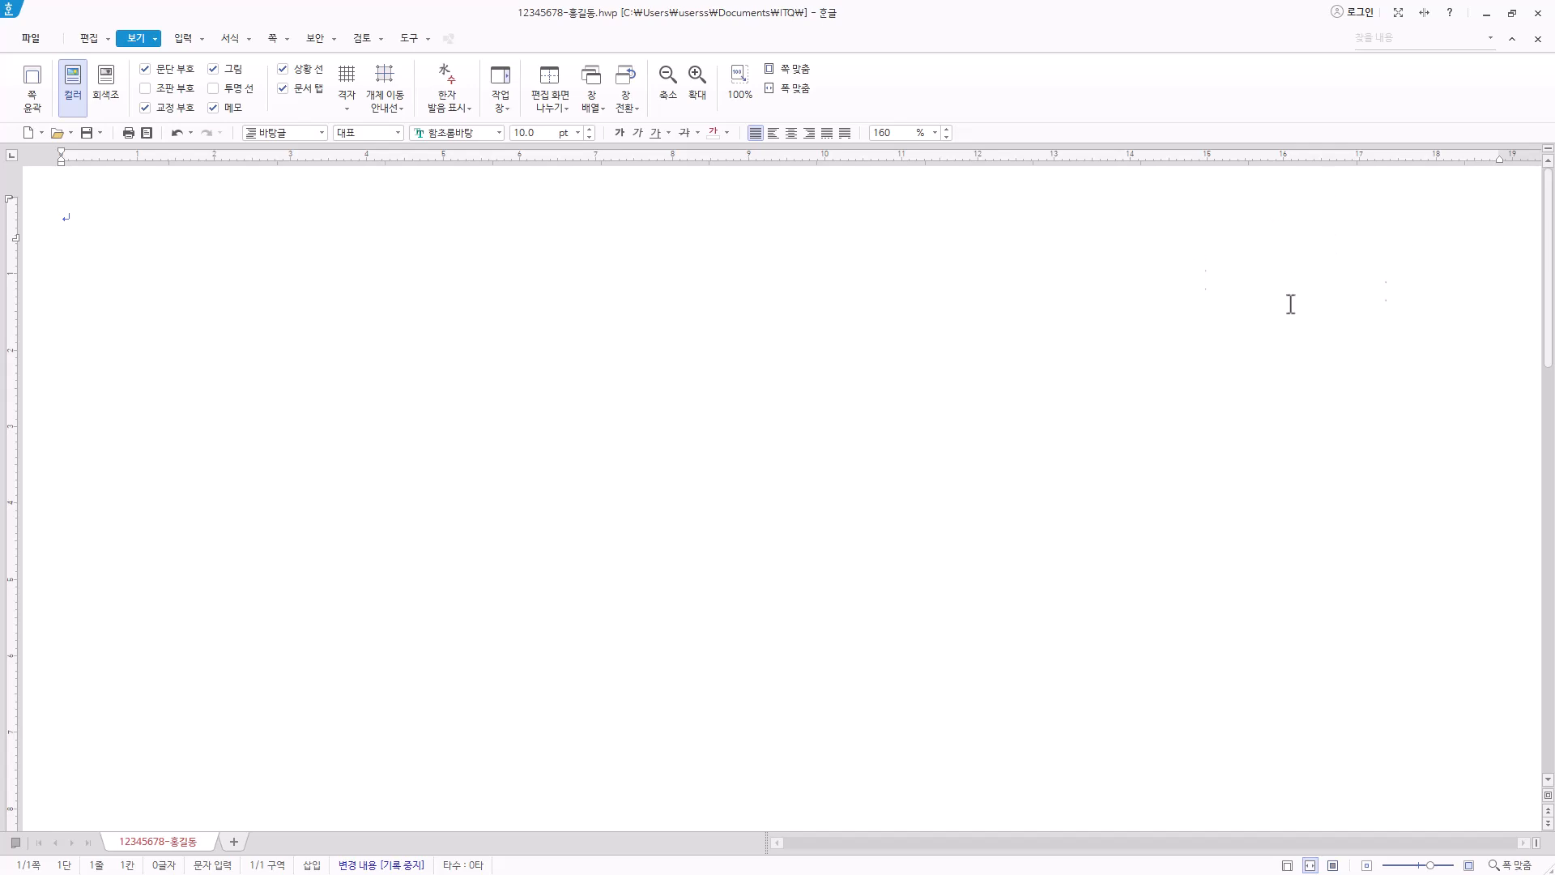
pyautogui.click(33, 95)
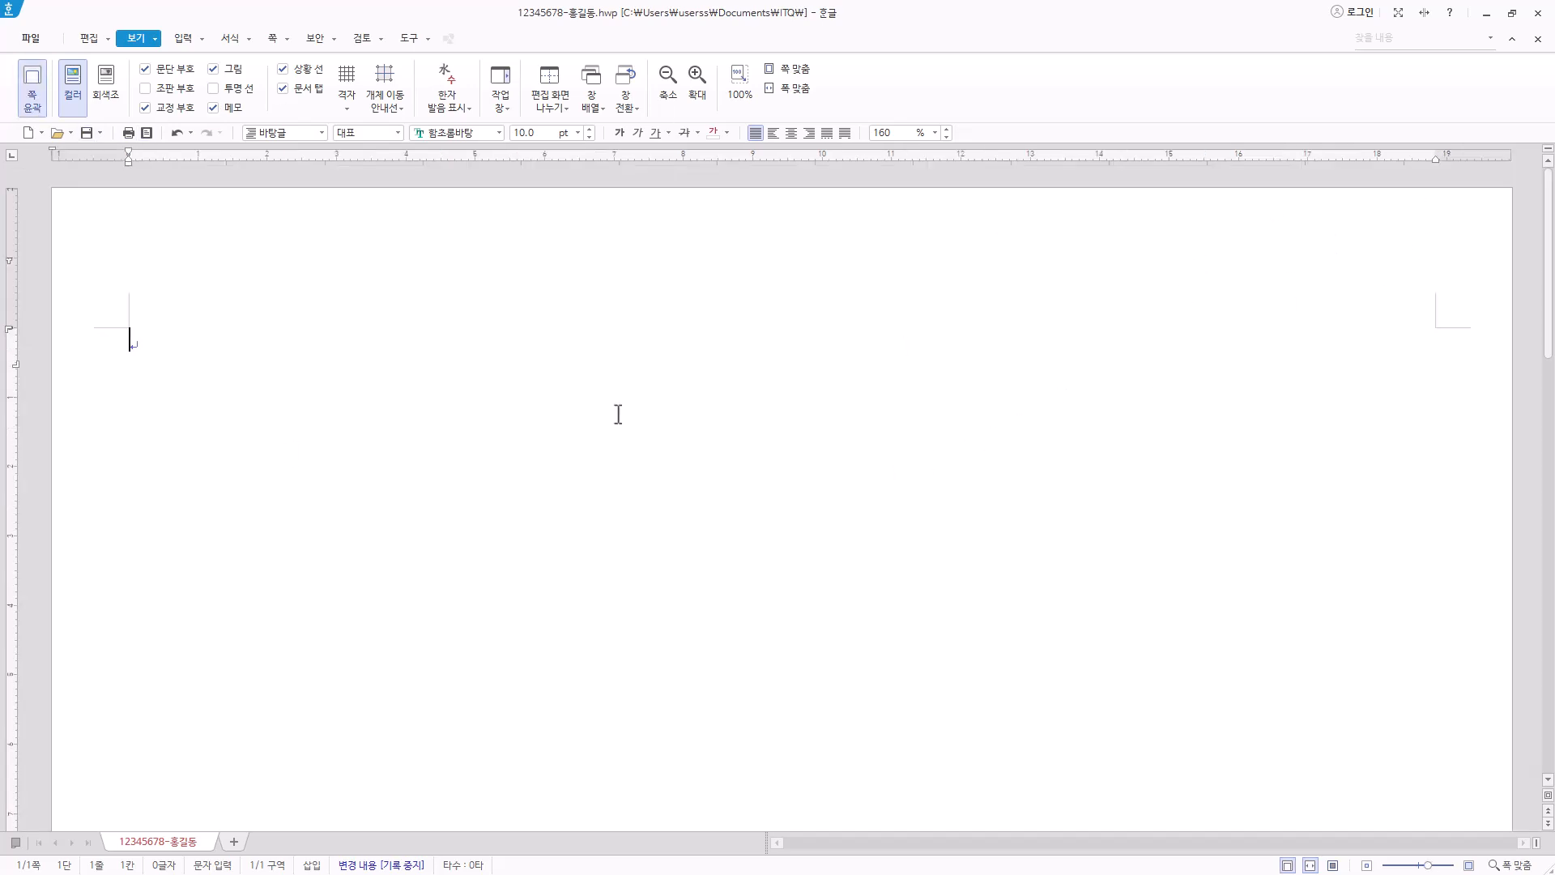
# Examine the page at 100%, whole-page and enlarged or reduced zoom levels, then fit it to the page width.
pyautogui.click(739, 81)
pyautogui.click(792, 70)
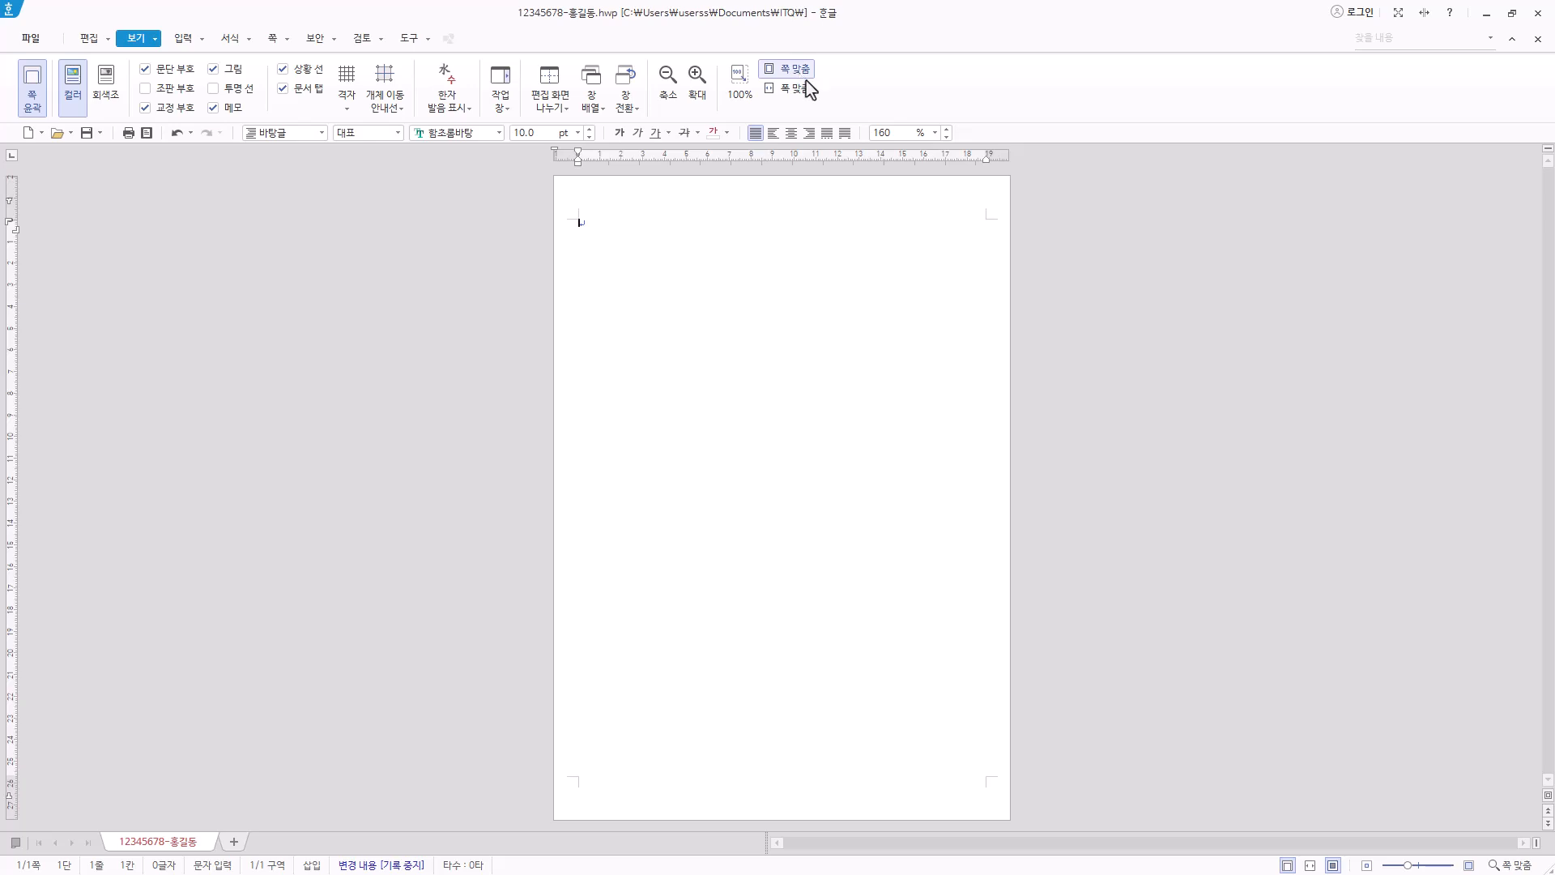
pyautogui.doubleClick(696, 79)
pyautogui.click(695, 79)
pyautogui.doubleClick(671, 83)
pyautogui.click(697, 80)
pyautogui.click(696, 80)
pyautogui.click(667, 79)
pyautogui.click(696, 79)
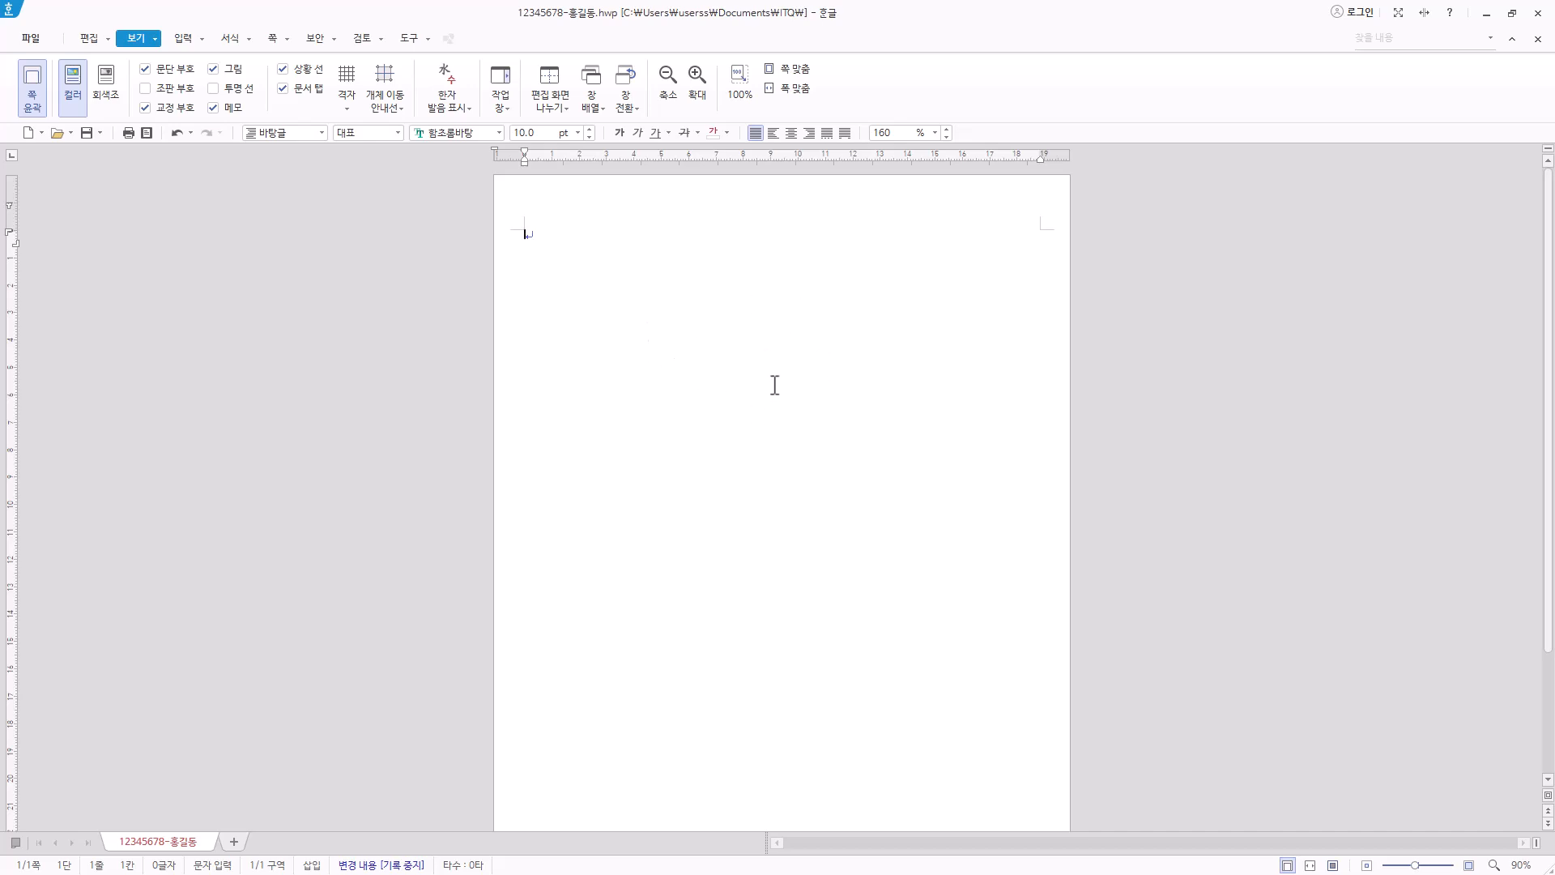
pyautogui.press('Hangul')
pyautogui.click(806, 96)
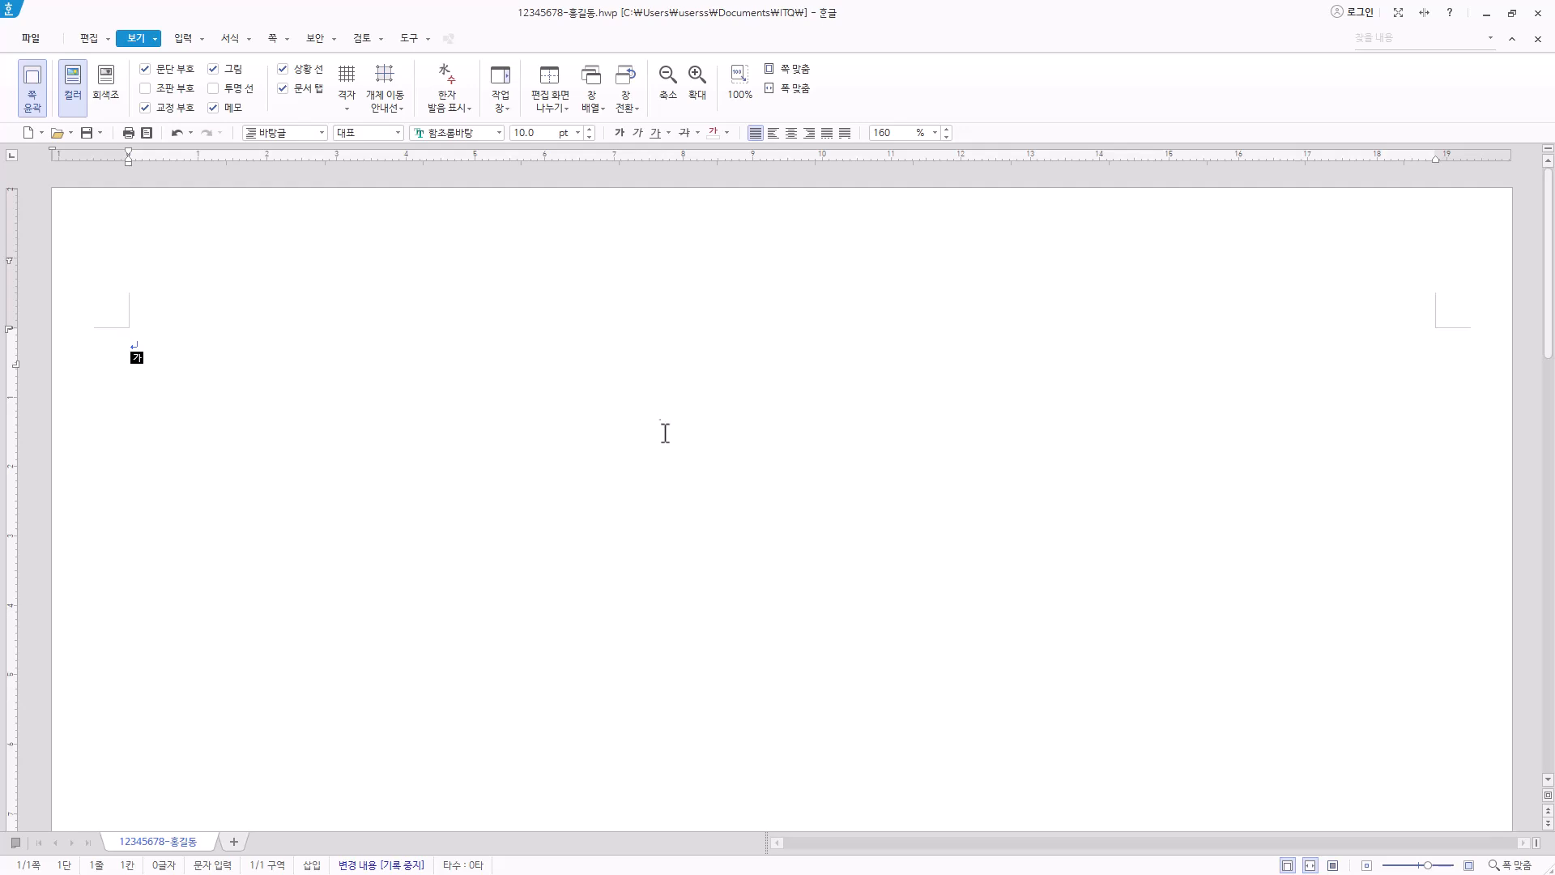
# Enter "1." and, after three blank lines, "2." on the first page, add four line breaks and insert a section break.
pyautogui.click(273, 39)
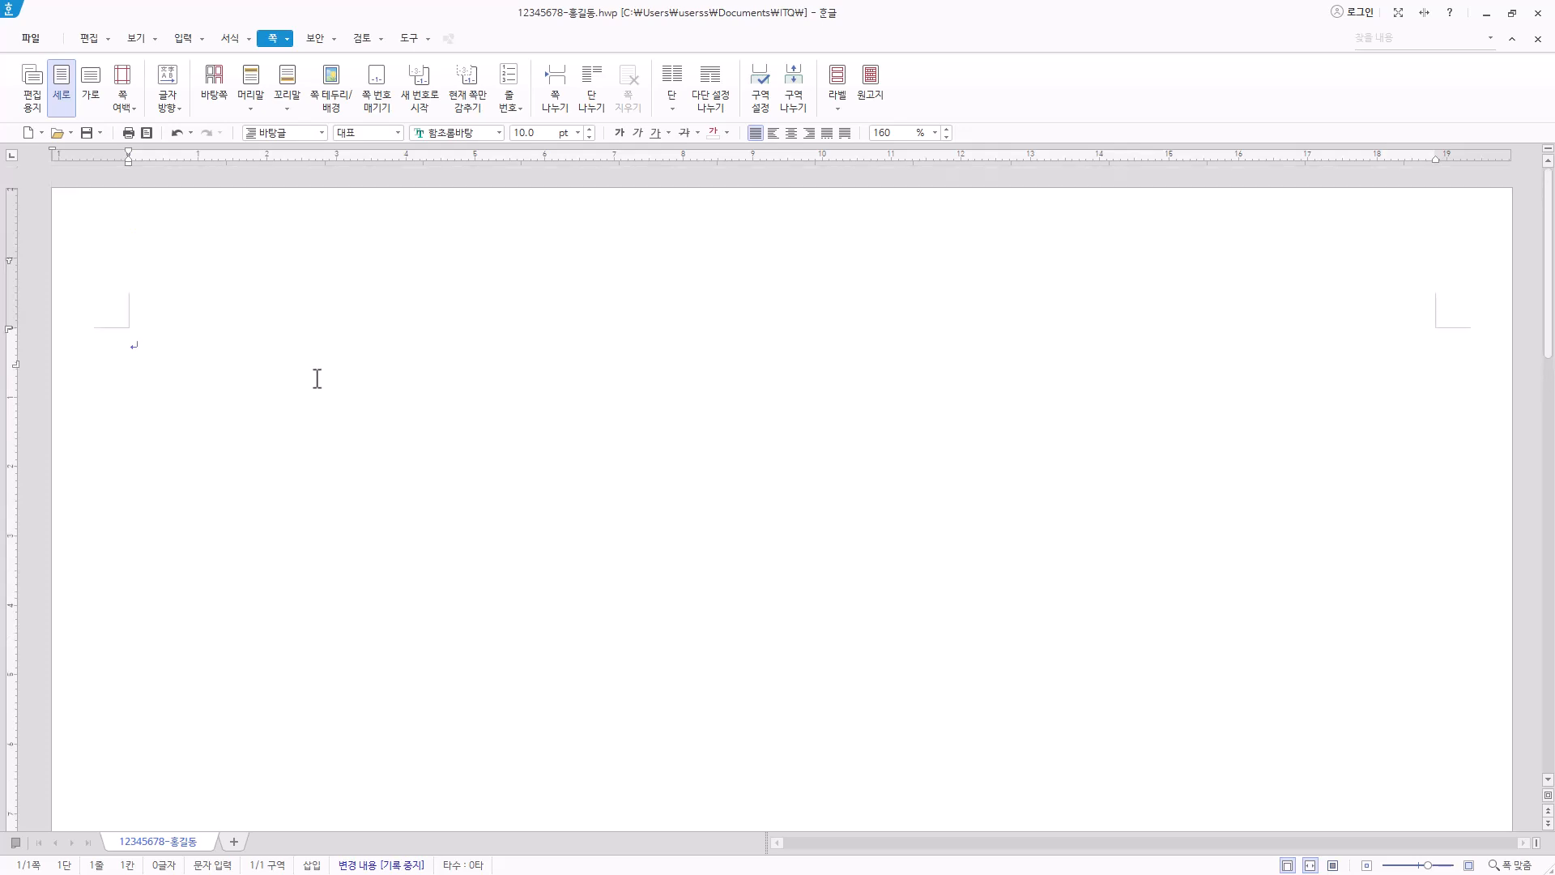
pyautogui.write('1.')
pyautogui.press('Return')
pyautogui.press('Return')
pyautogui.press('Return')
pyautogui.press('Return')
pyautogui.write('2.')
pyautogui.press('Return')
pyautogui.press('Return')
pyautogui.press('Return')
pyautogui.press('Return')
pyautogui.press('Hangul')
pyautogui.click(795, 87)
# Enter "3." and, after three blank lines, "4." on the second page, add four line breaks and insert a section break.
pyautogui.scroll(-3, 369, 668)
pyautogui.scroll(-1, 373, 666)
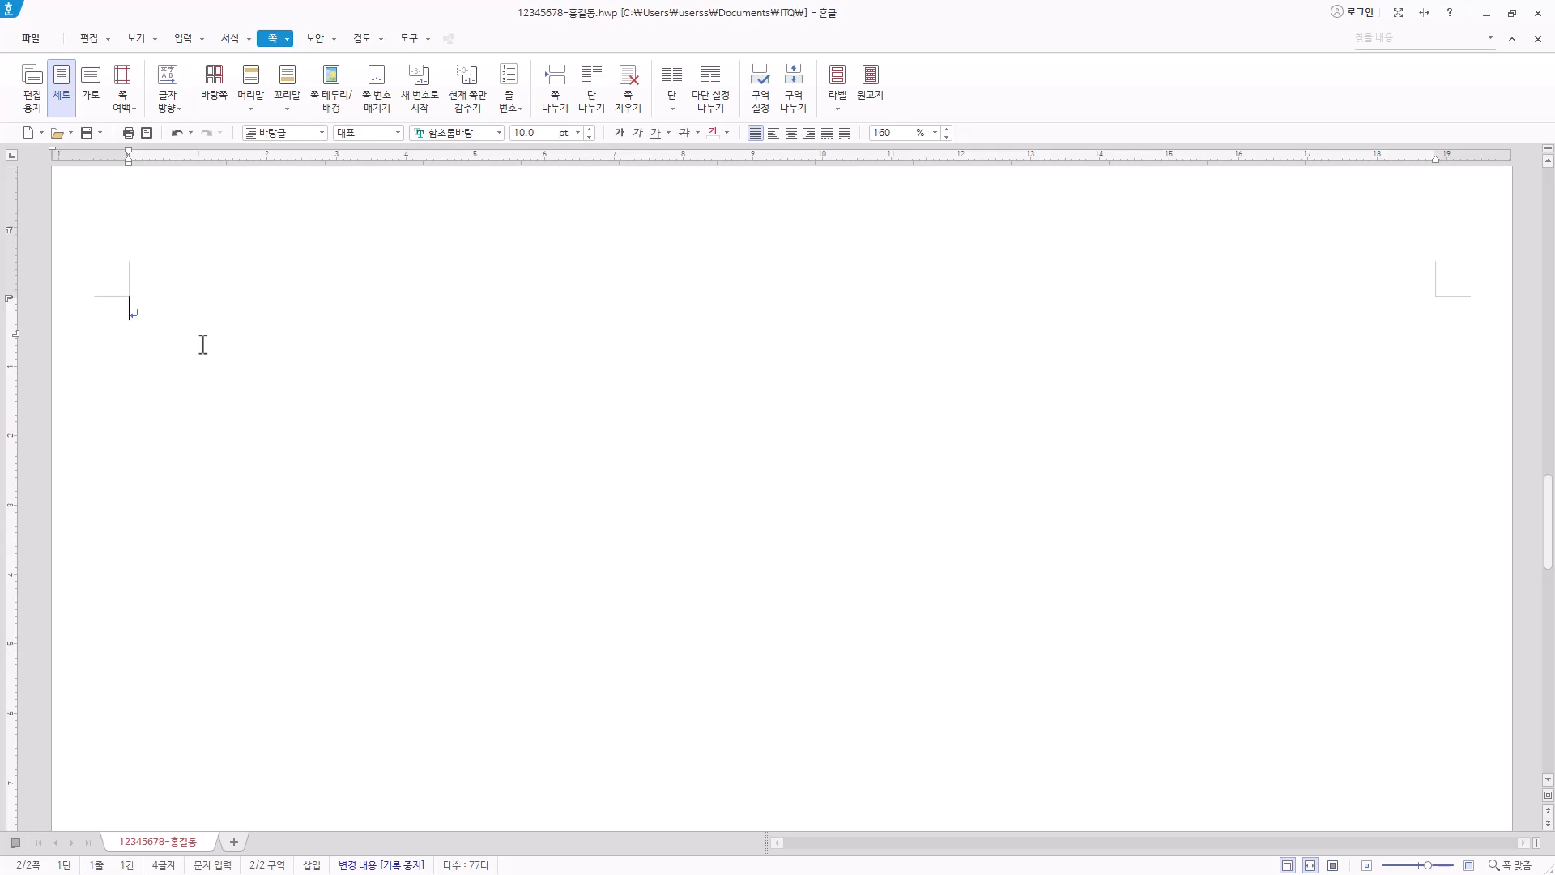
pyautogui.write('3.')
pyautogui.press('Return')
pyautogui.press('Return')
pyautogui.press('Return')
pyautogui.press('Return')
pyautogui.write('4.')
pyautogui.press('Return')
pyautogui.press('Return')
pyautogui.press('Return')
pyautogui.press('Return')
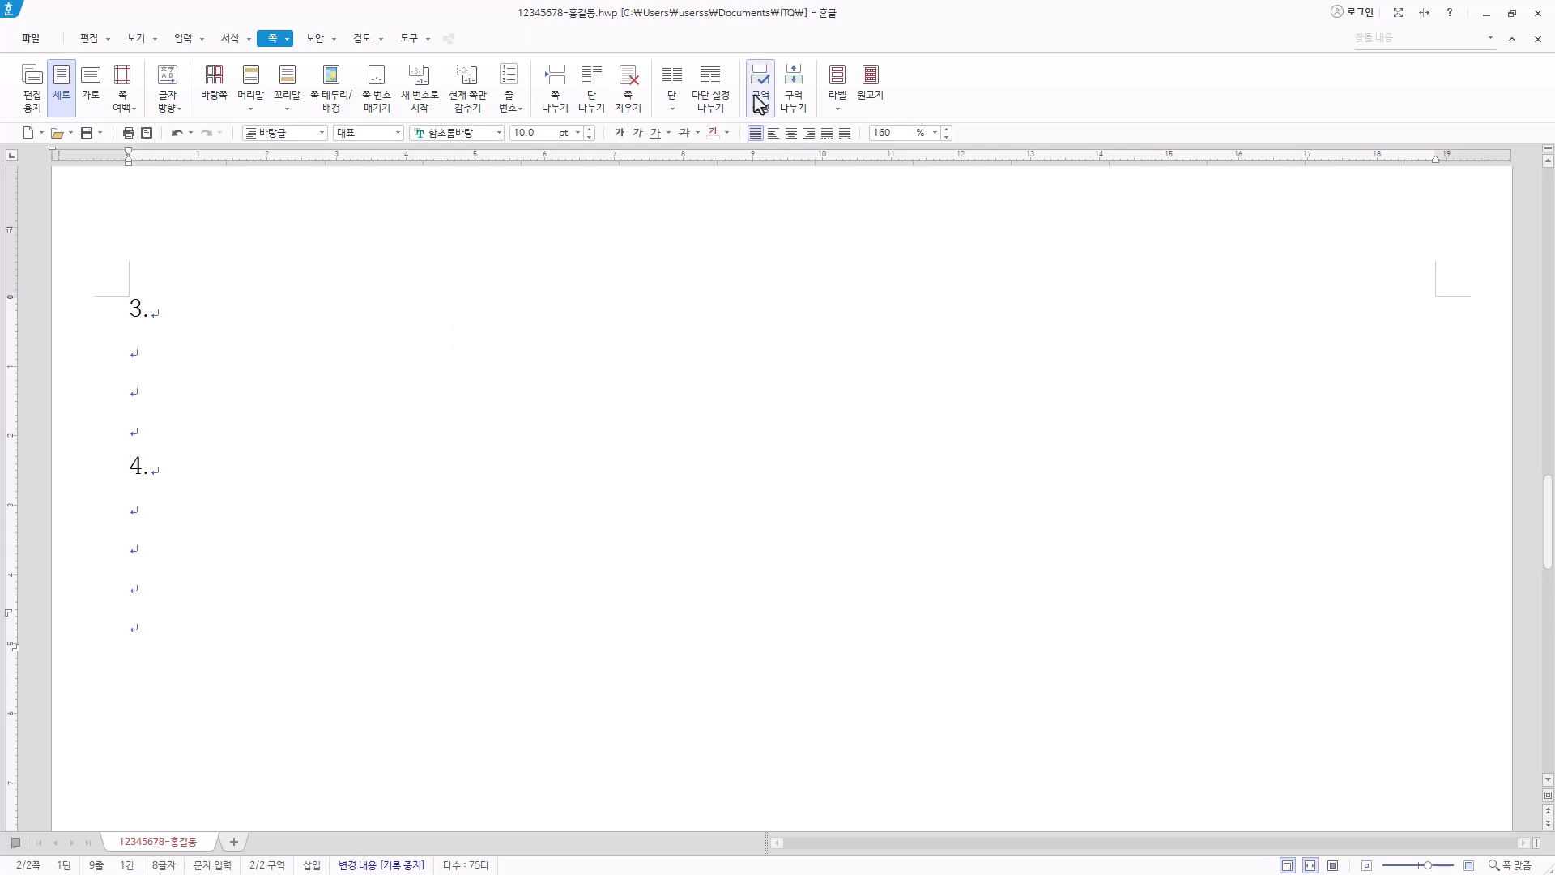
pyautogui.click(794, 91)
# Enter the title "제14회 국제물류산업대전" on the first line of the third page.
pyautogui.scroll(-3, 646, 517)
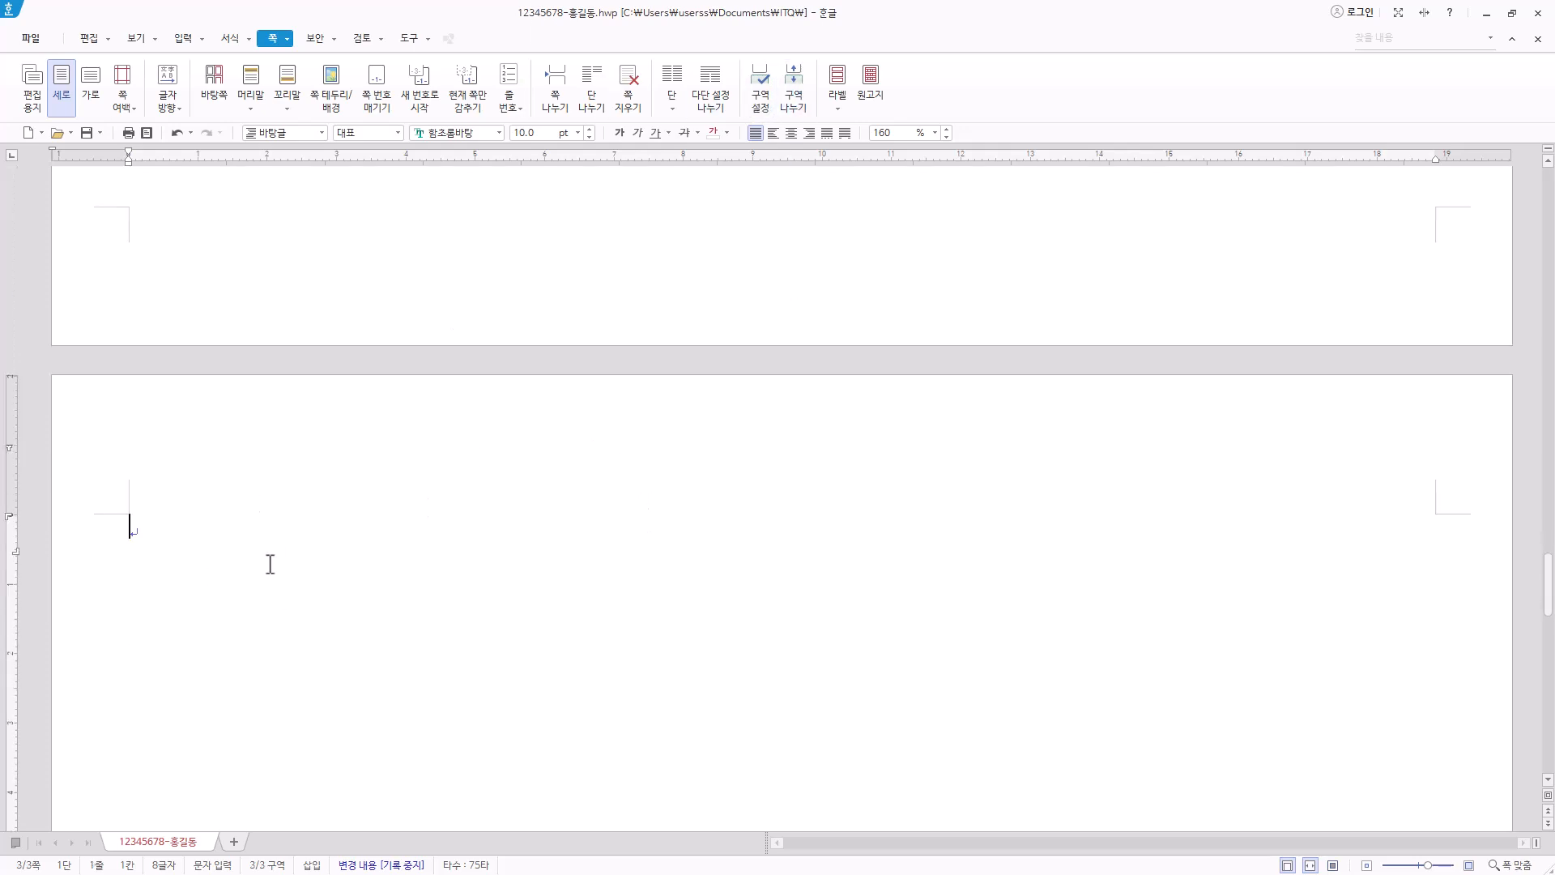
pyautogui.press('Hangul')
pyautogui.write('제14회 국제물류산업대전')
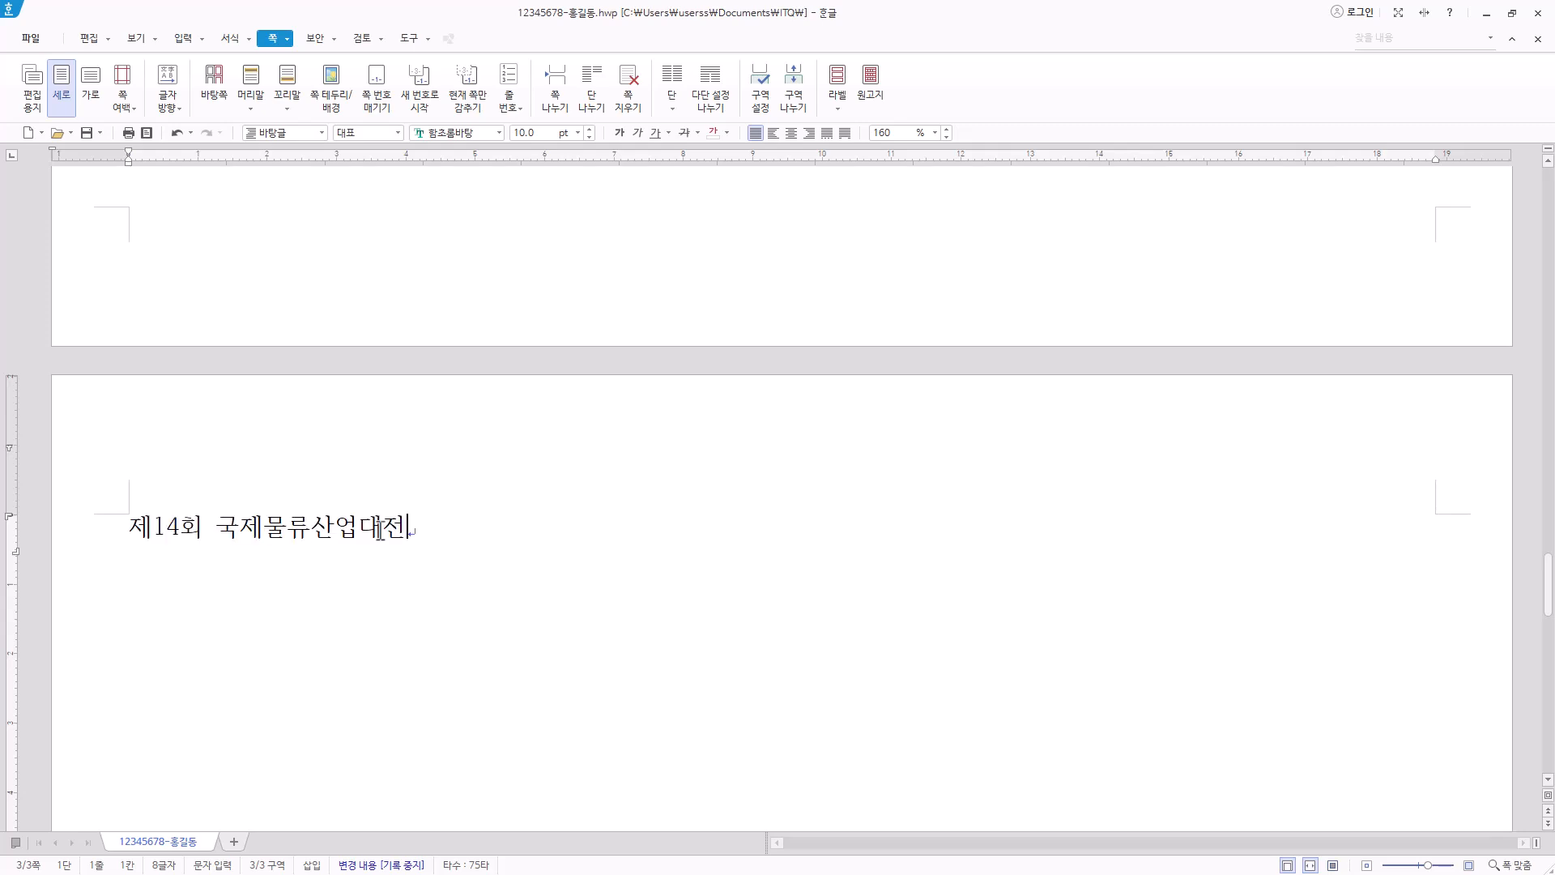
pyautogui.moveTo(447, 528); pyautogui.dragTo(13, 528)
pyautogui.click(445, 528)
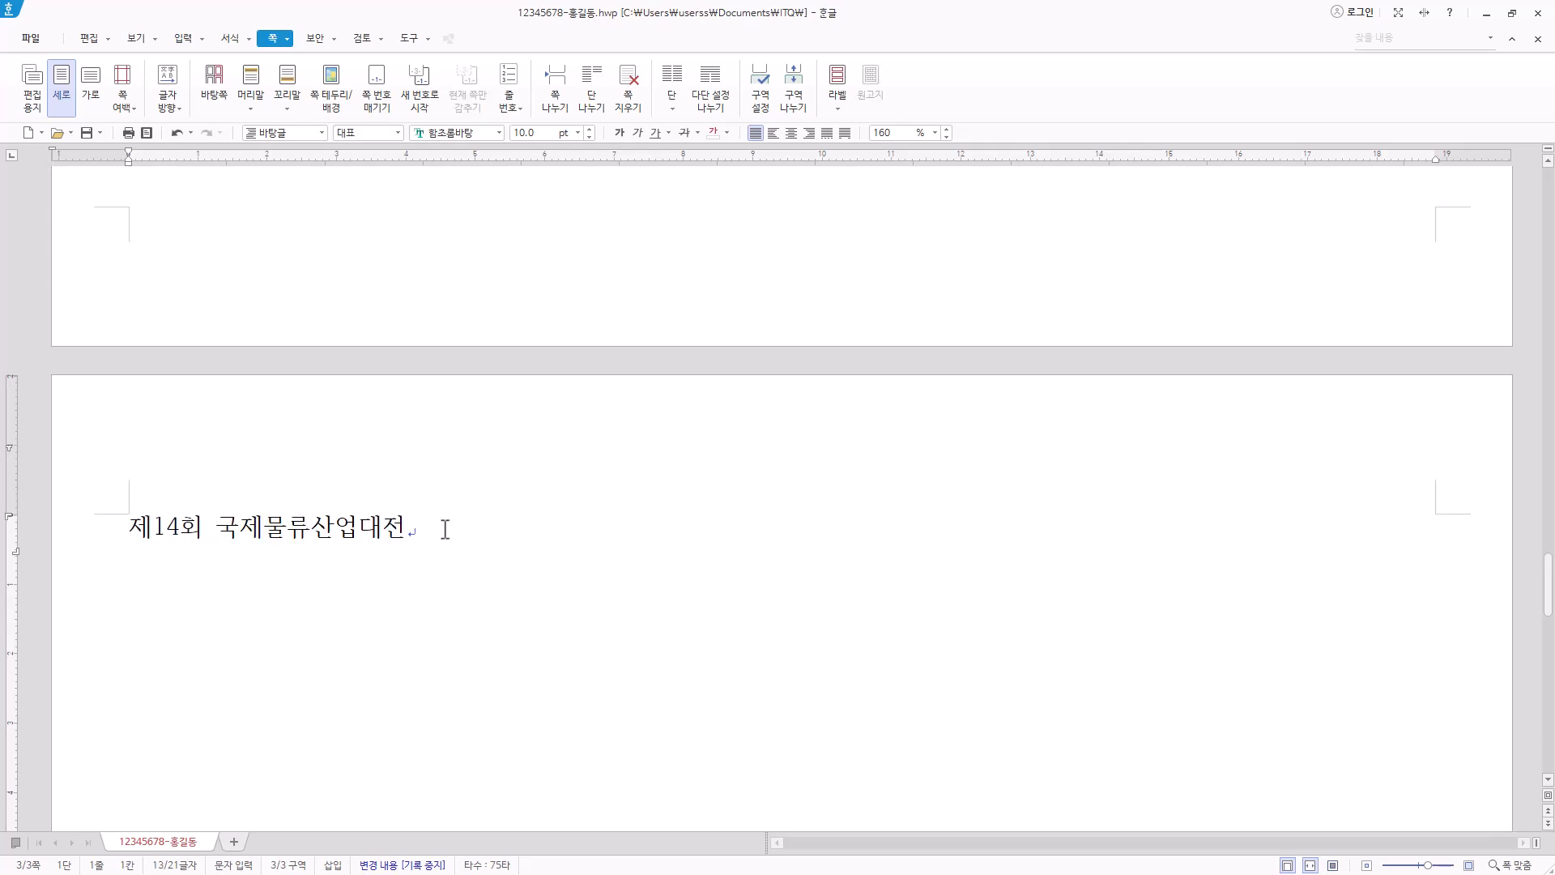
# Insert a bookmark named "물류" directly before the title on the third page.
pyautogui.click(130, 528)
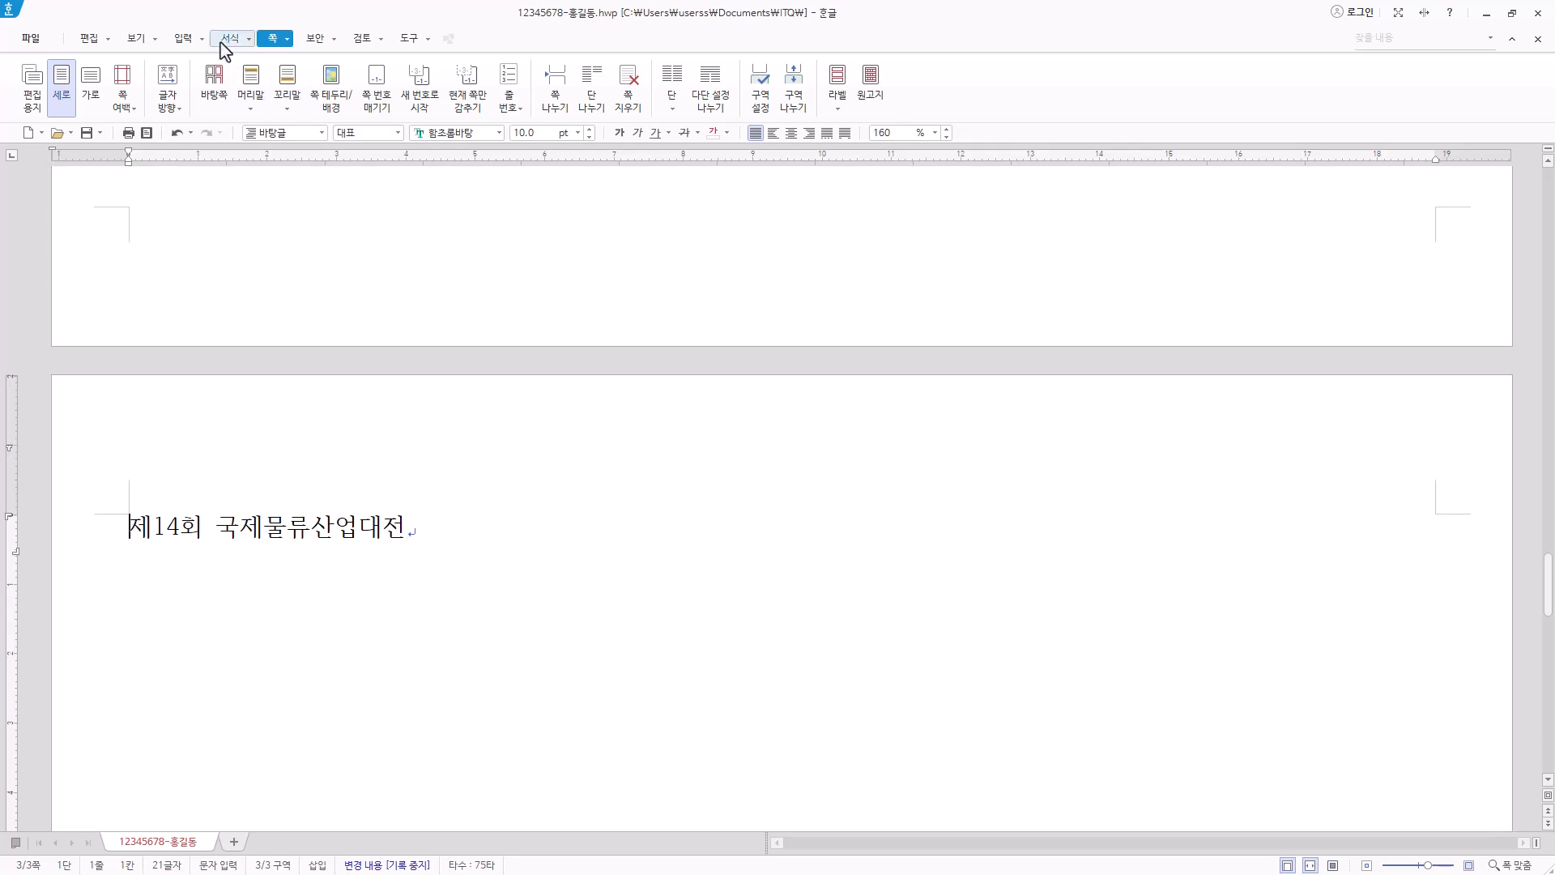
pyautogui.click(180, 41)
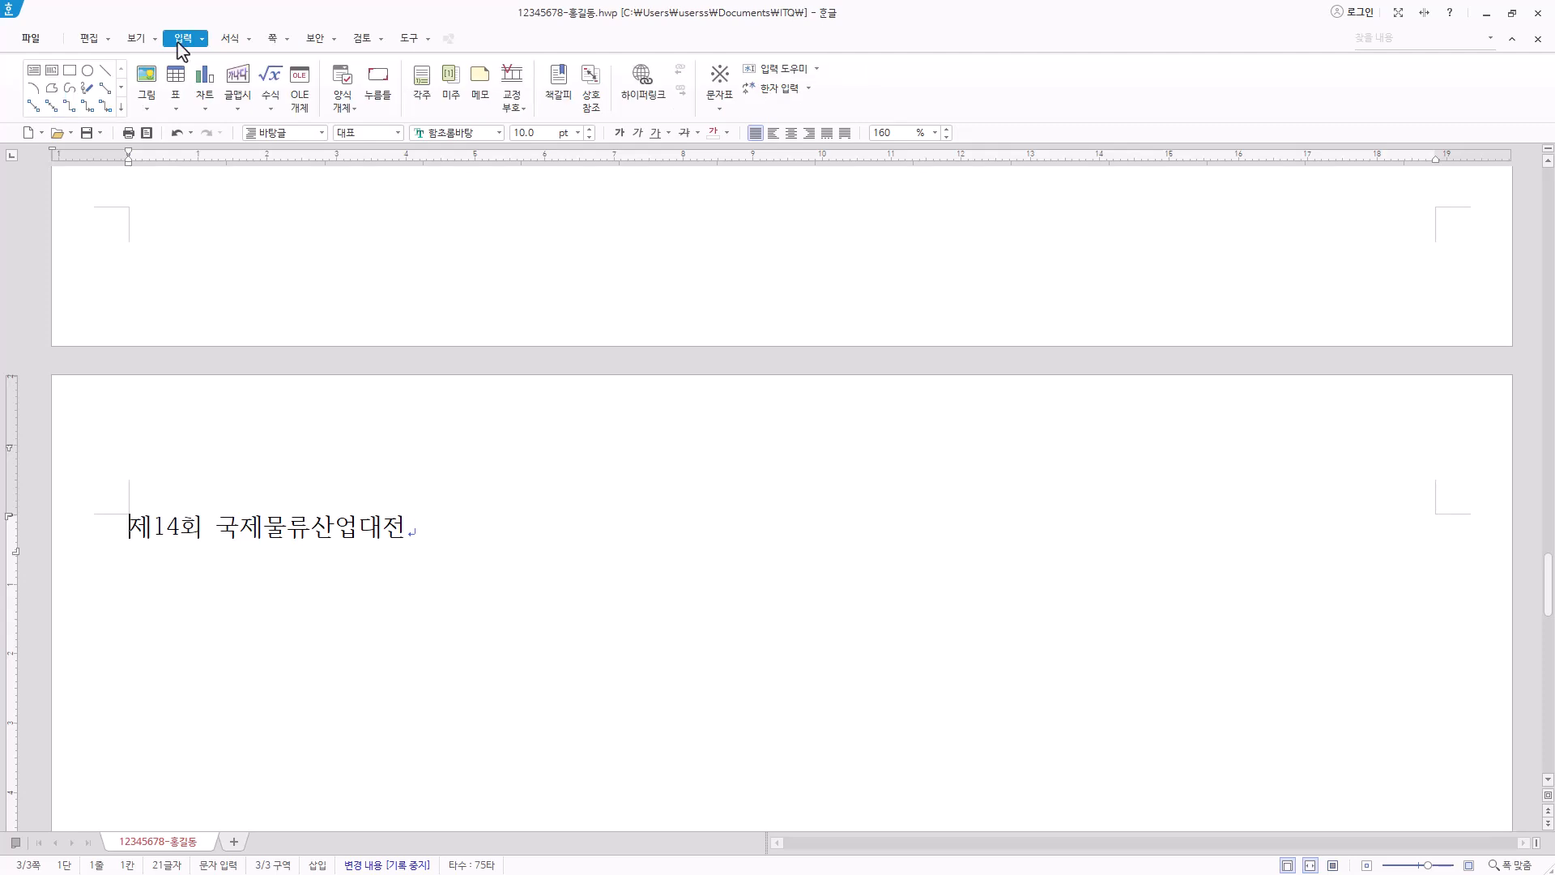
pyautogui.click(560, 105)
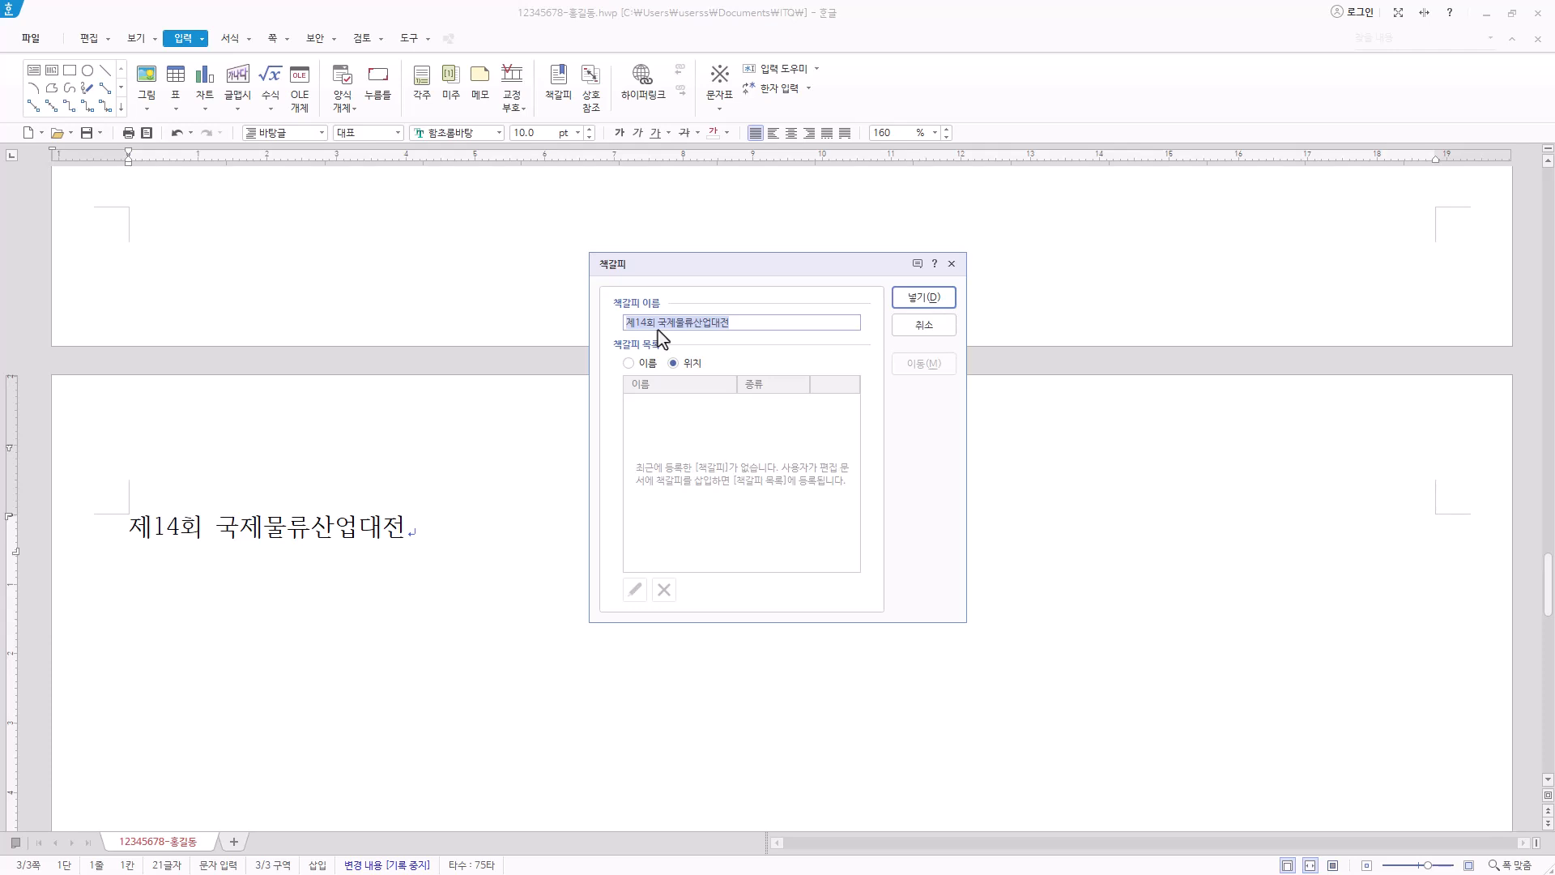
pyautogui.write('물류')
pyautogui.click(946, 300)
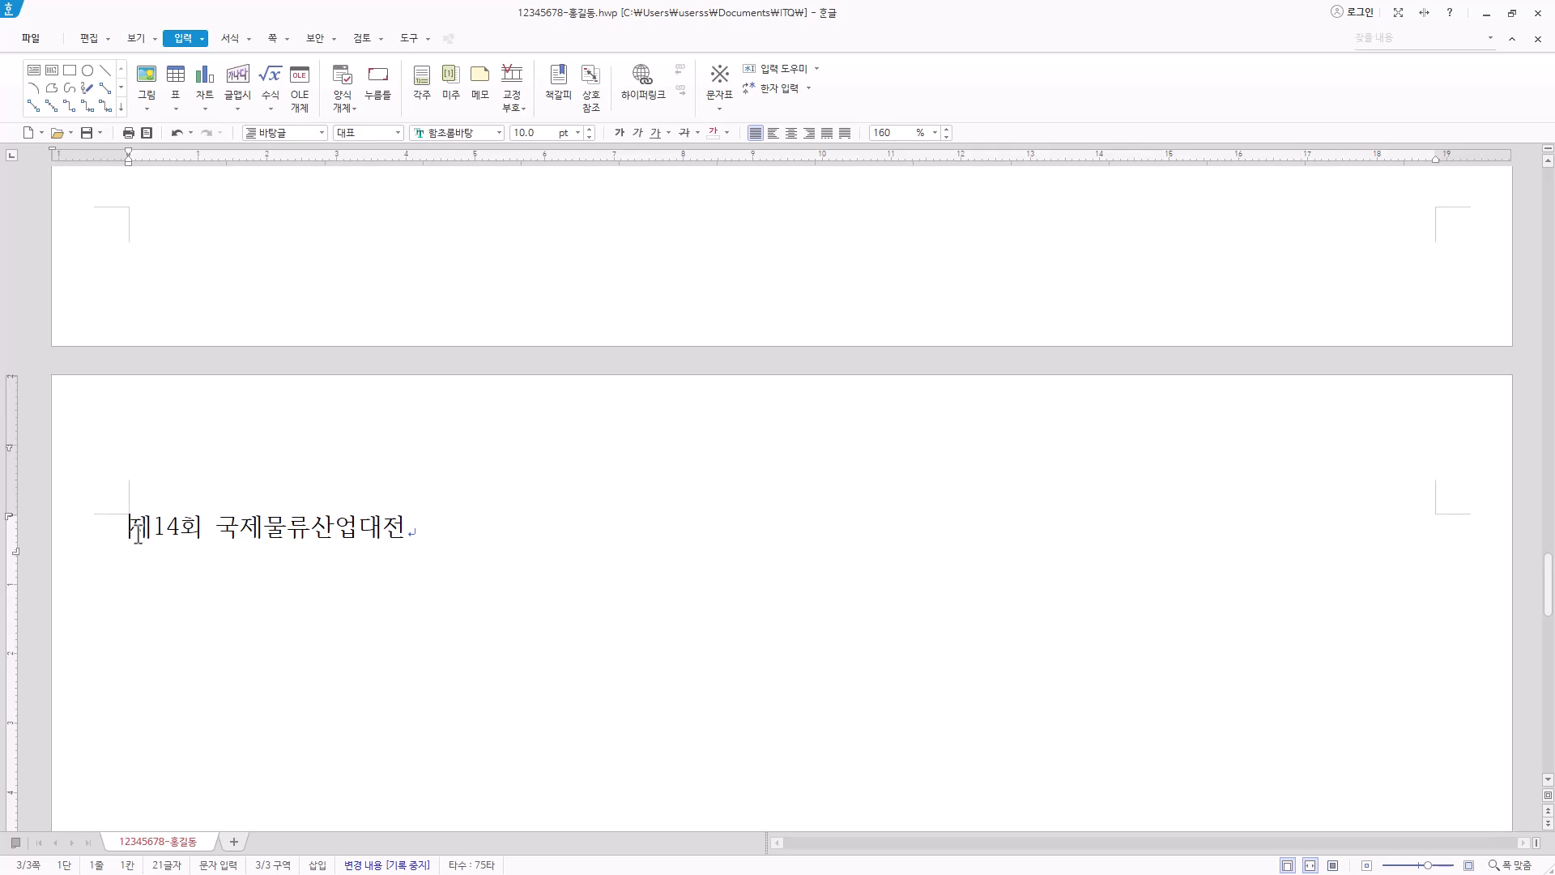
# Display the control codes (조판 부호) and check the name of the bookmark before the title without renaming it.
pyautogui.click(137, 38)
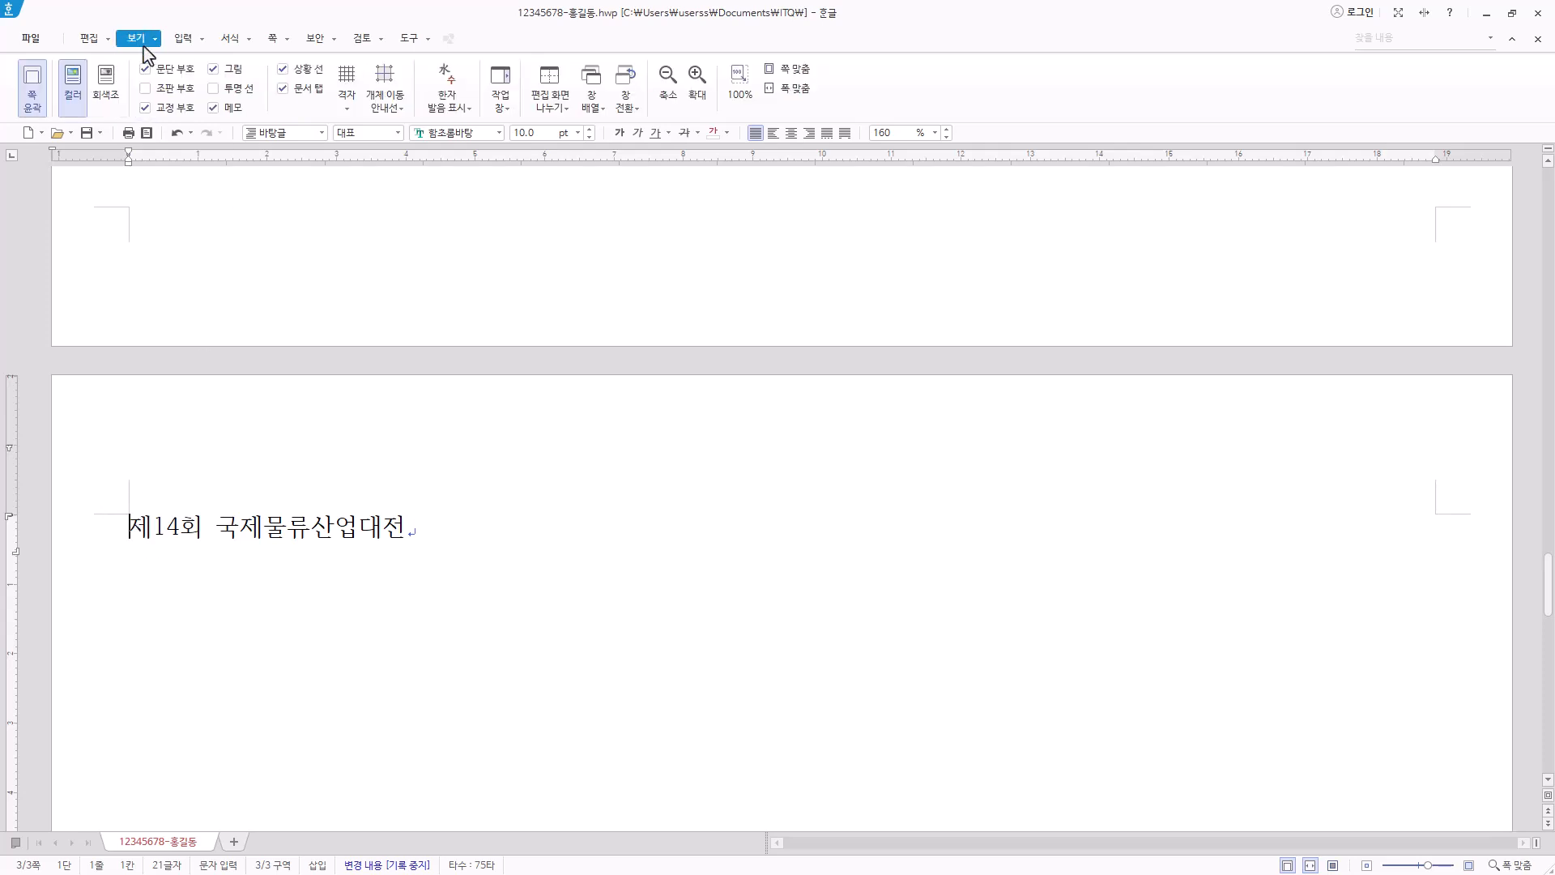
pyautogui.click(172, 88)
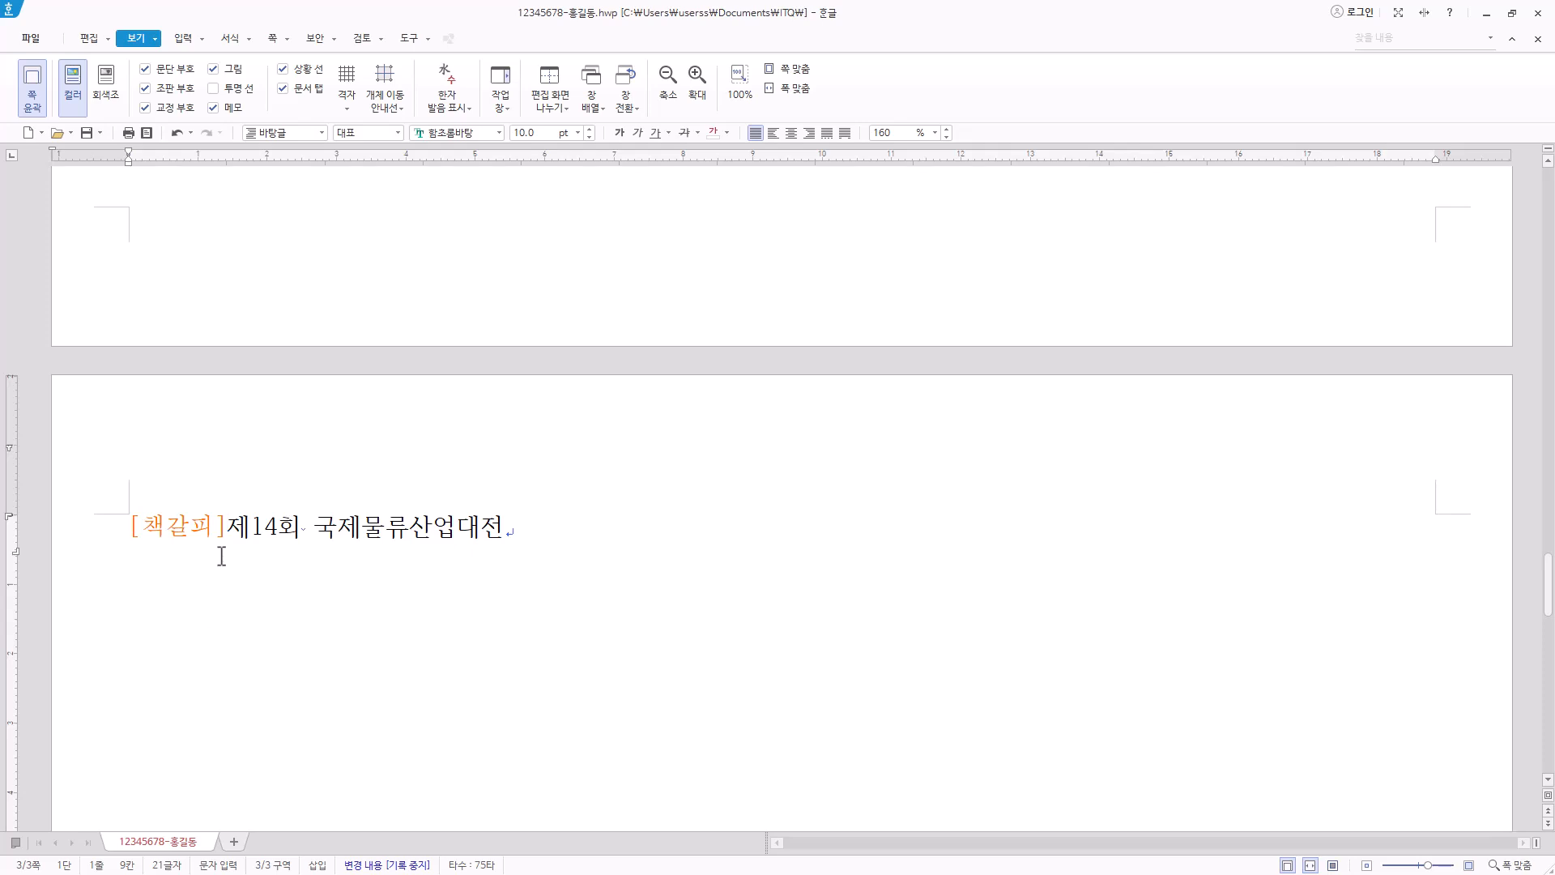
pyautogui.click(178, 543)
pyautogui.doubleClick(143, 530)
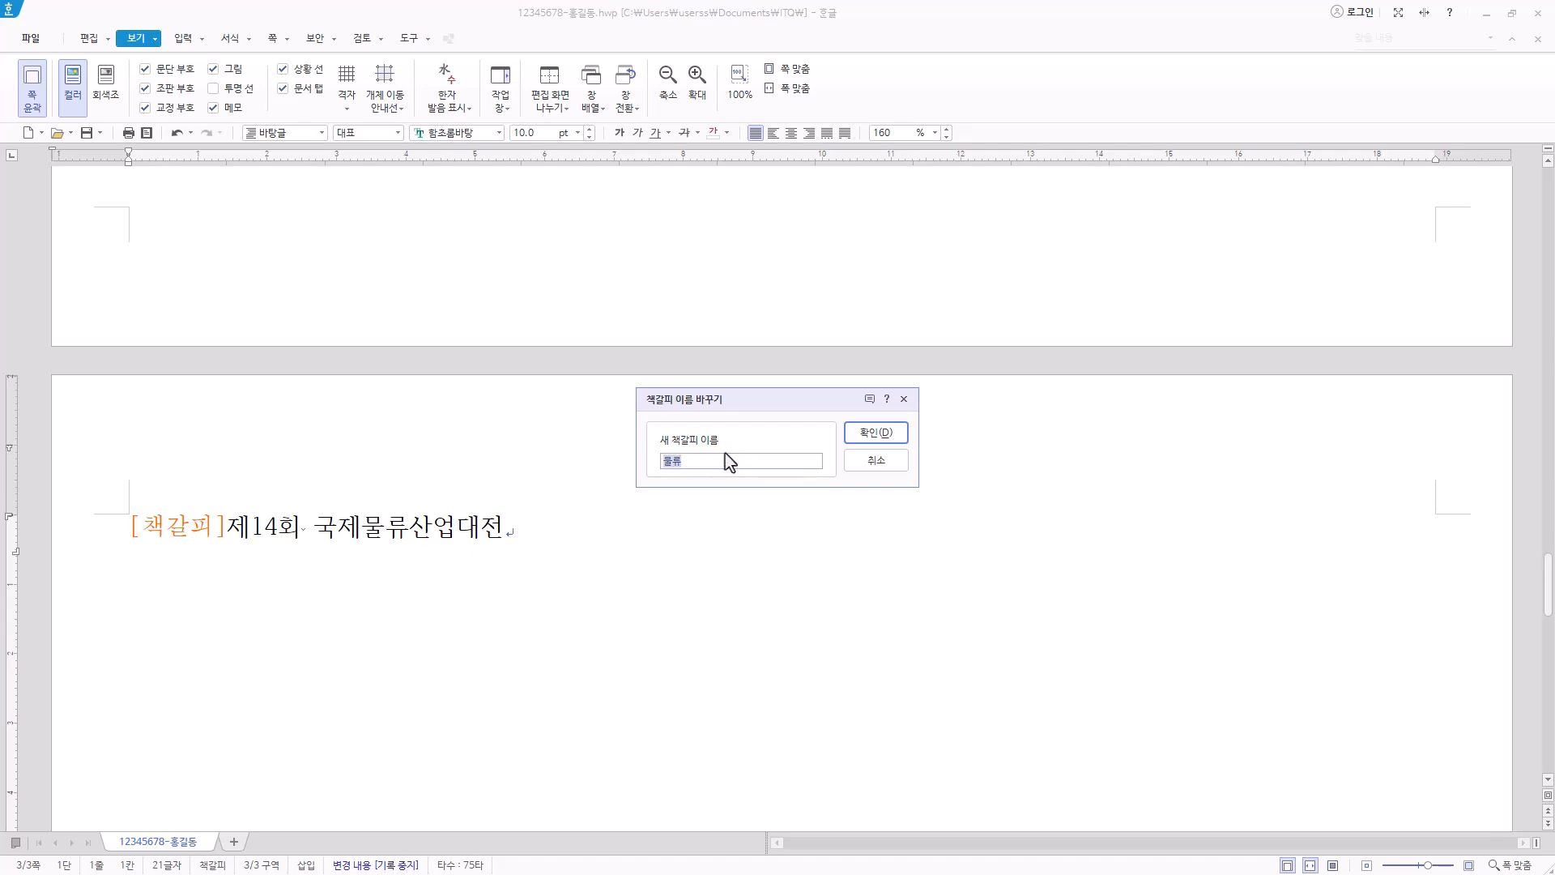
pyautogui.click(879, 459)
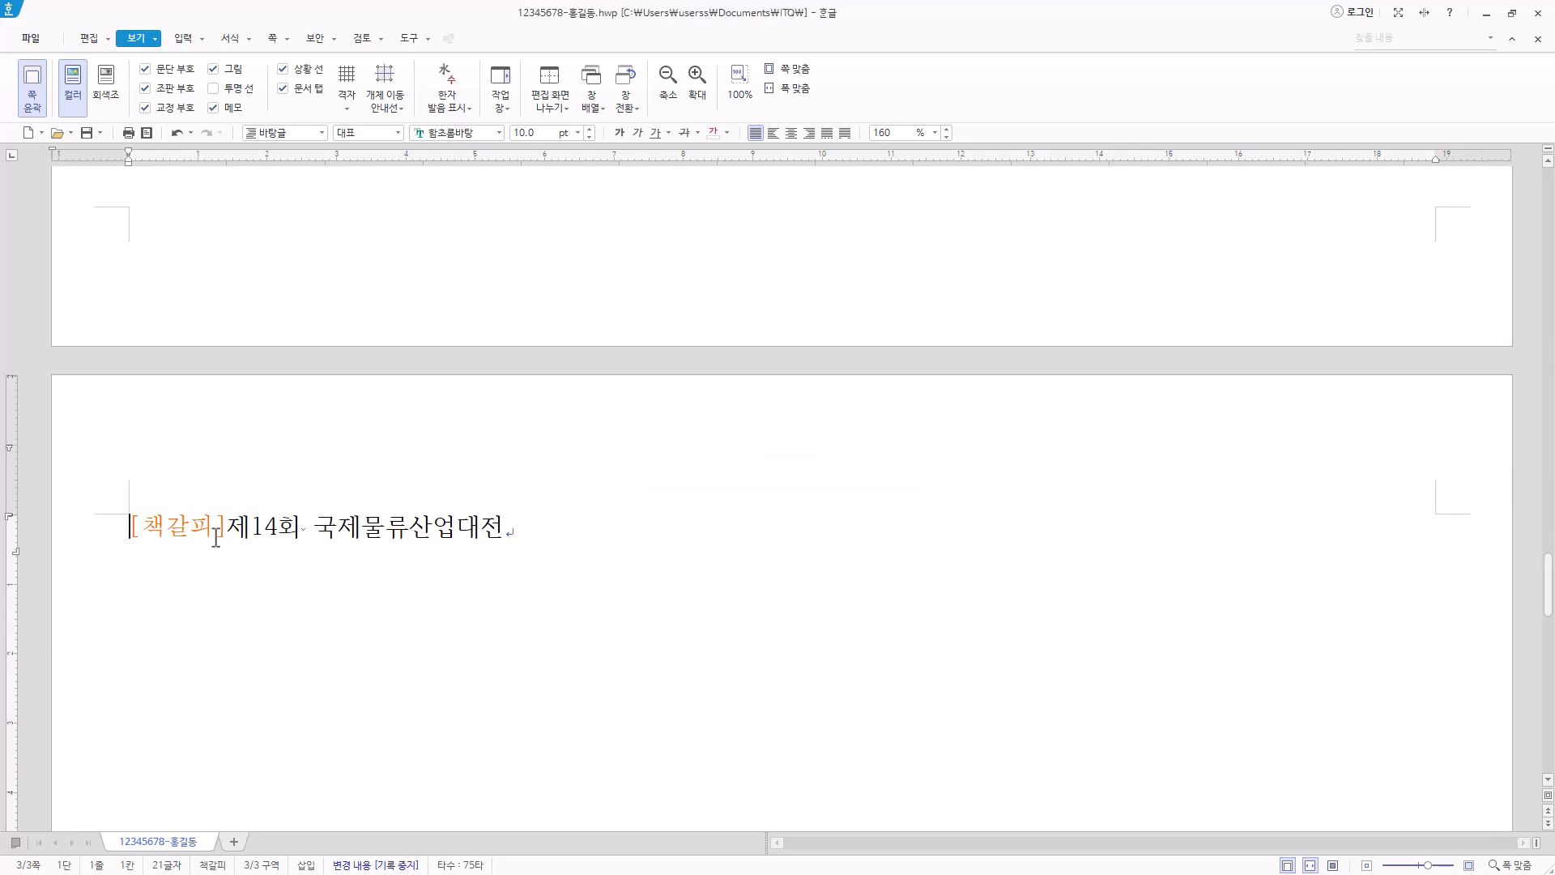
pyautogui.moveTo(222, 528); pyautogui.dragTo(98, 538)
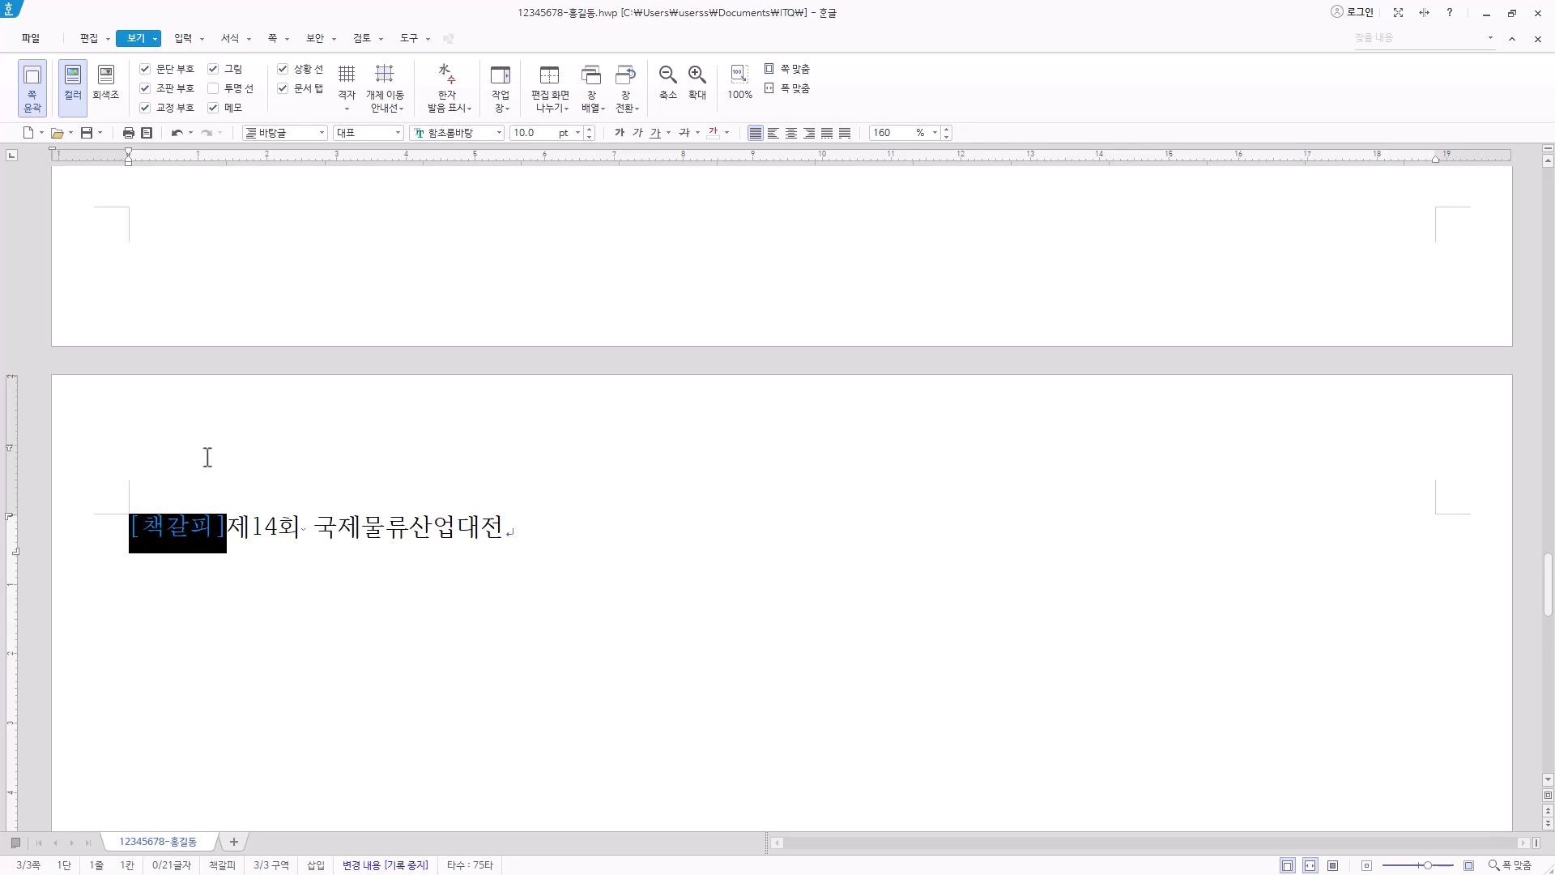
# Hide the control codes and enter the English paragraph "Online PACK is the business Online platform … from all over the world." below "1." on the first page.
pyautogui.click(176, 91)
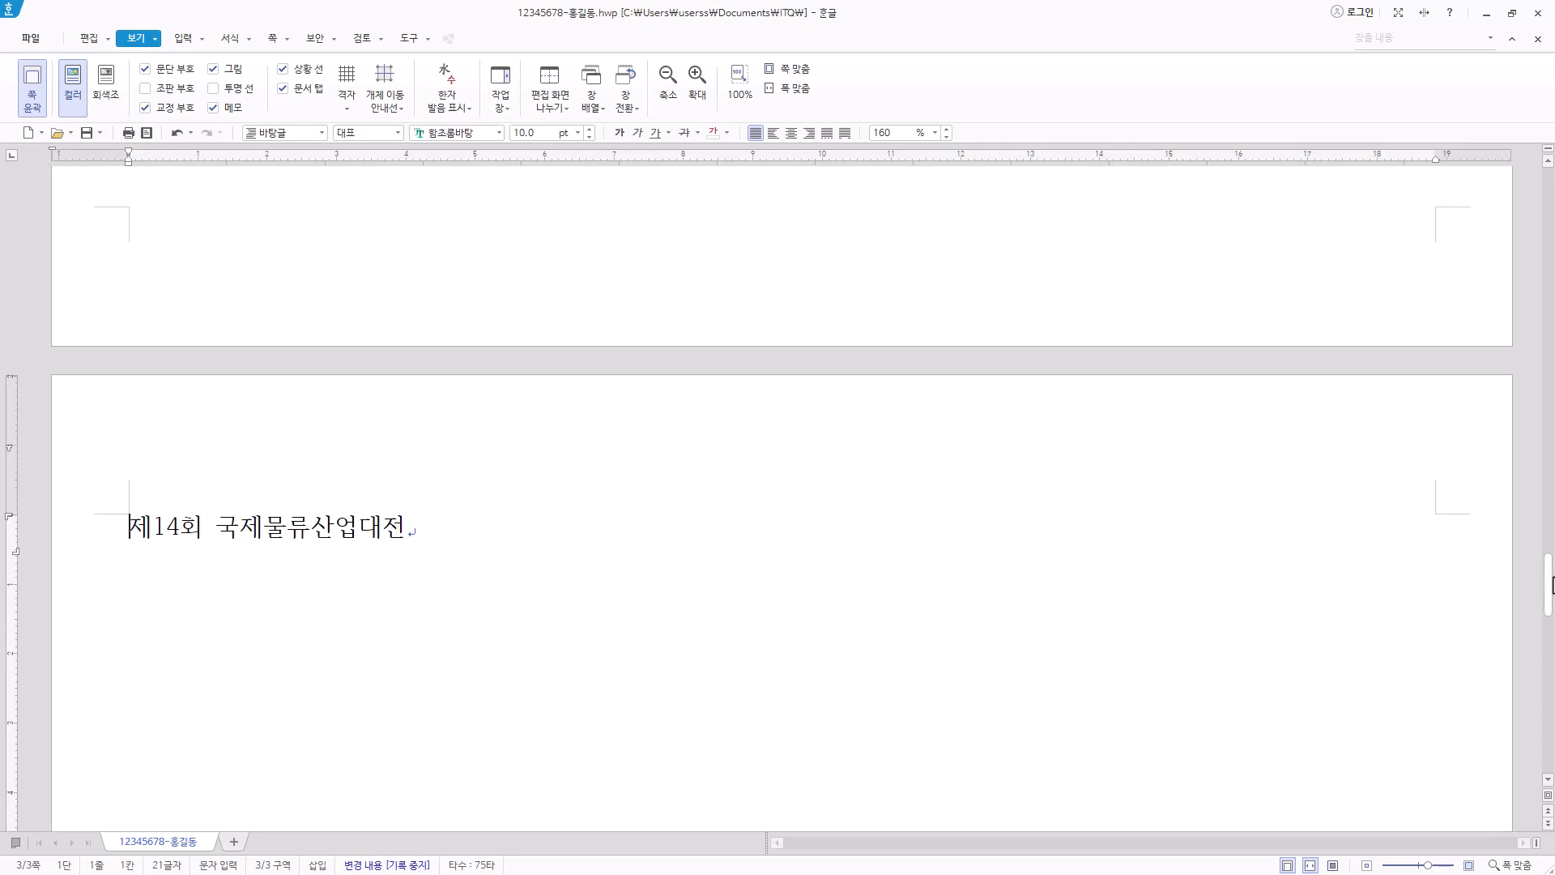
pyautogui.hotkey('ctrl', 'Home')
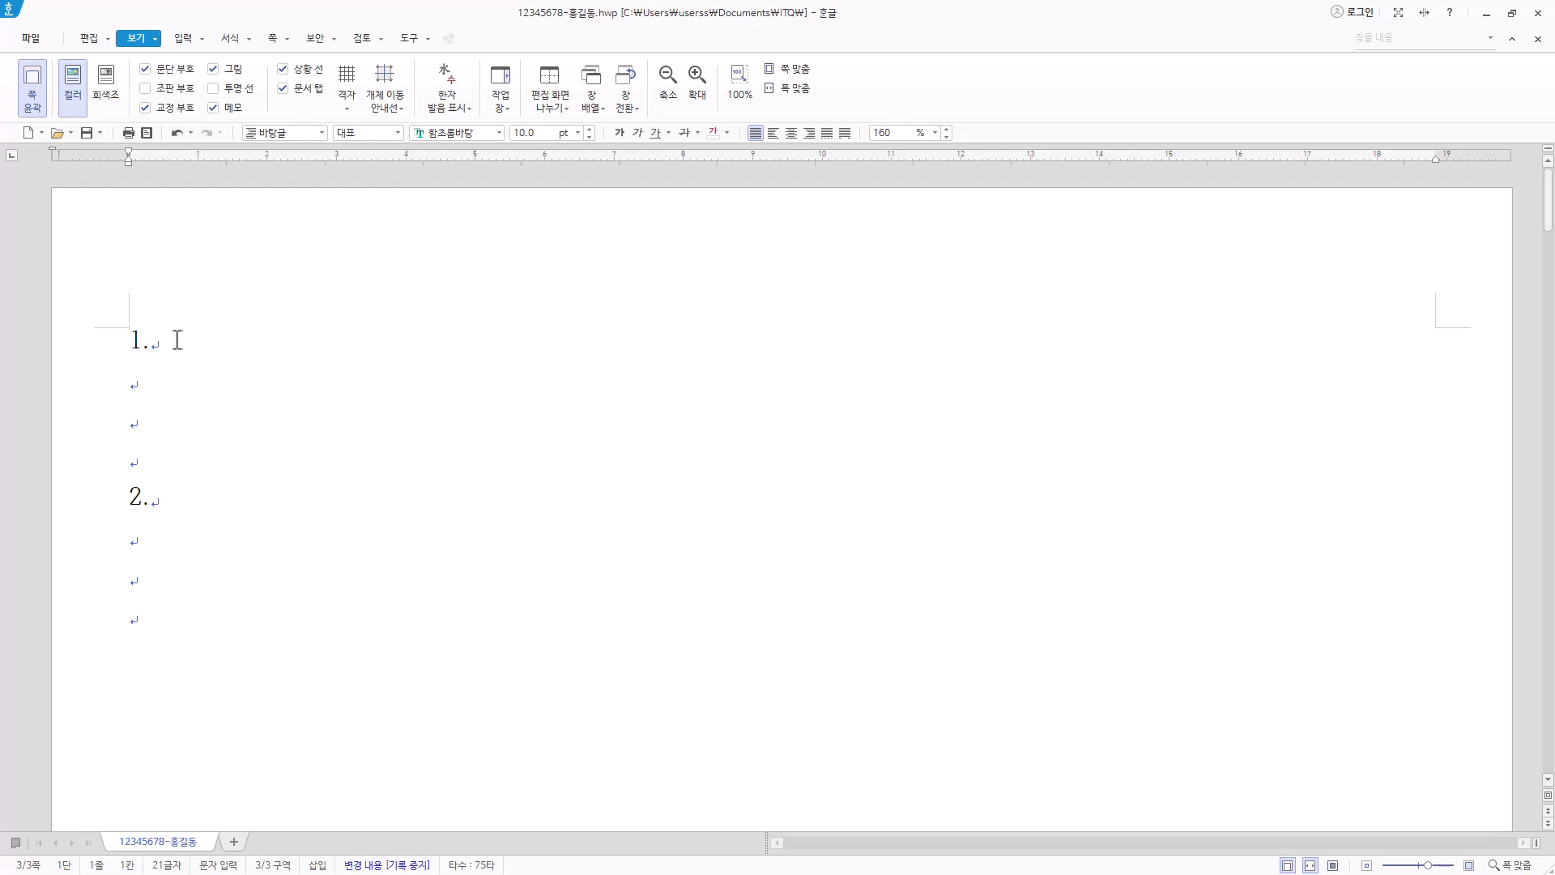
pyautogui.click(144, 384)
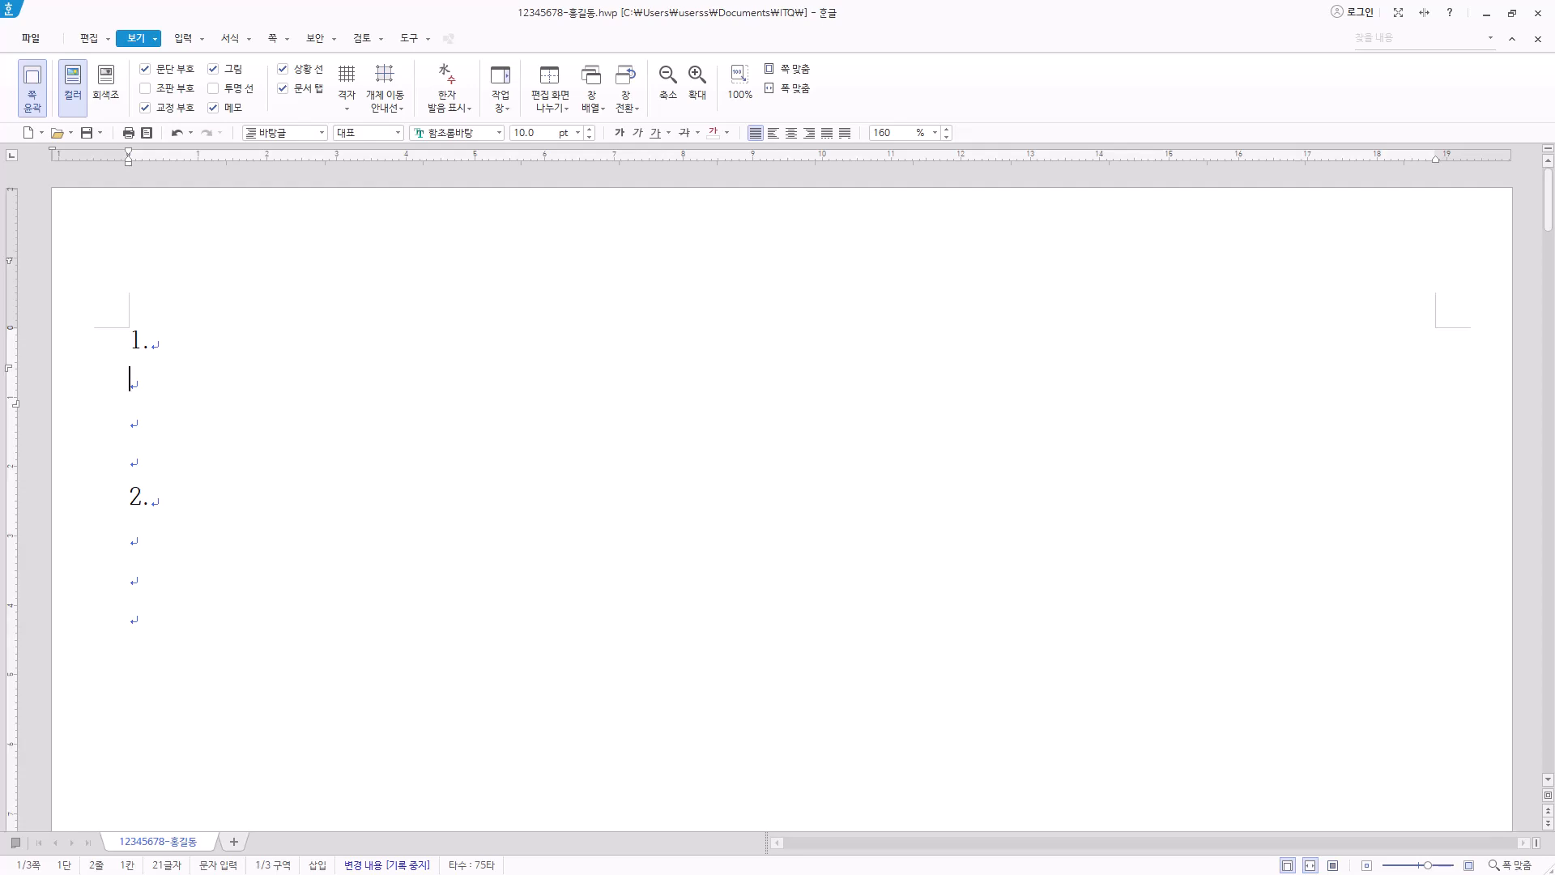
pyautogui.press('Hangul')
pyautogui.write('Online PACK is the business Online platform for the makers, suppliers and specialists in packaging, cosmetic, pharmaceutical, bio industries from all over the world.')
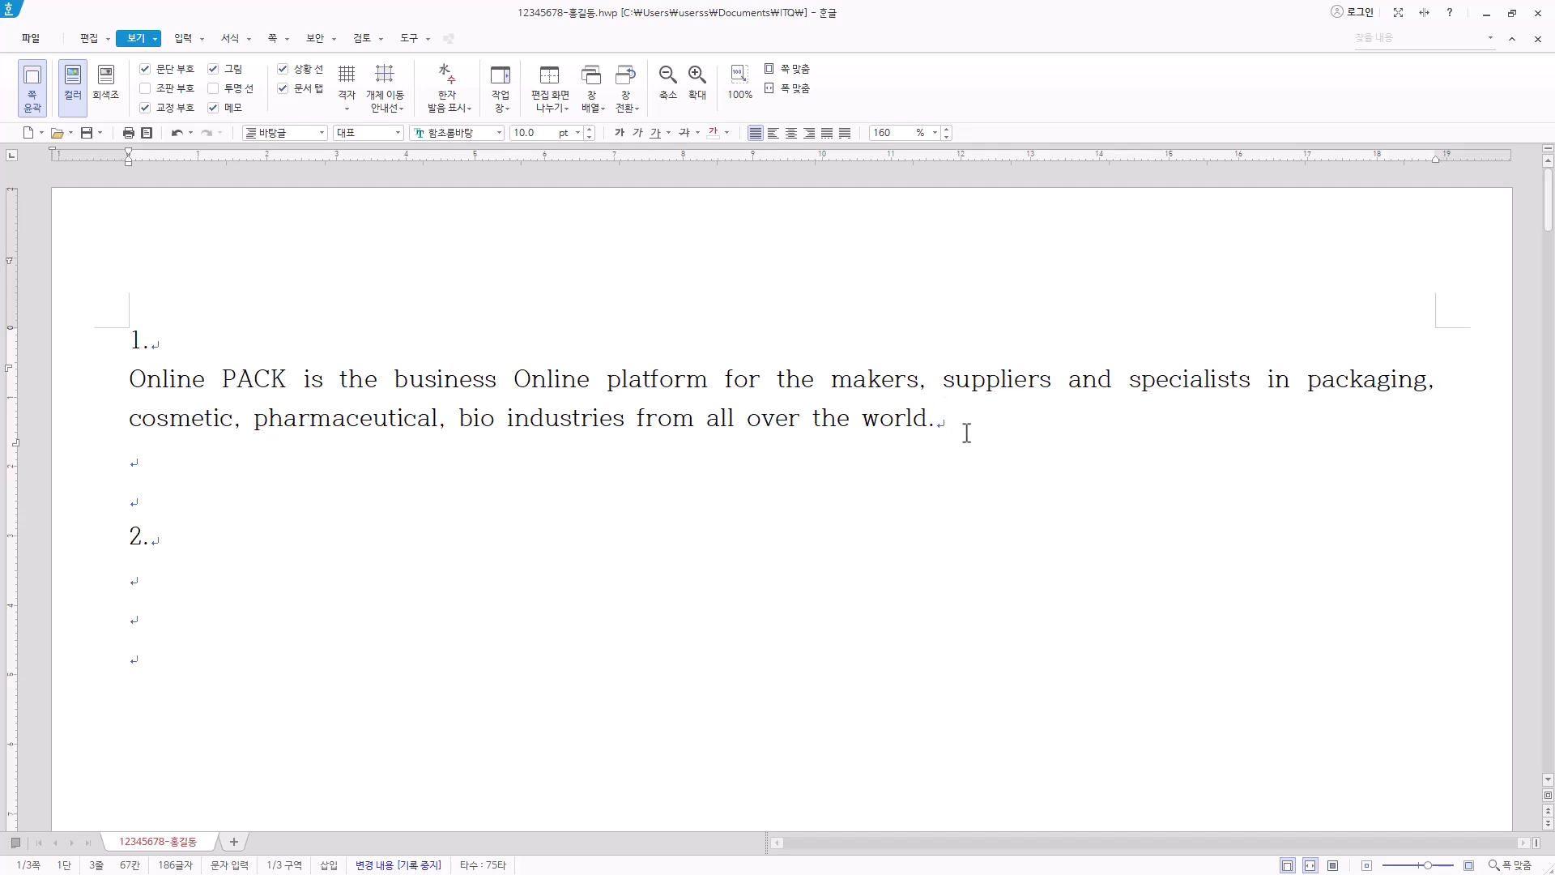
# Add the Korean paragraph "온라인 국제포장기자재전-국제제약 화장품위크는 … 비즈니스 온라인 플랫폼이다." on a new line below the English paragraph.
pyautogui.click(995, 433)
pyautogui.press('Return')
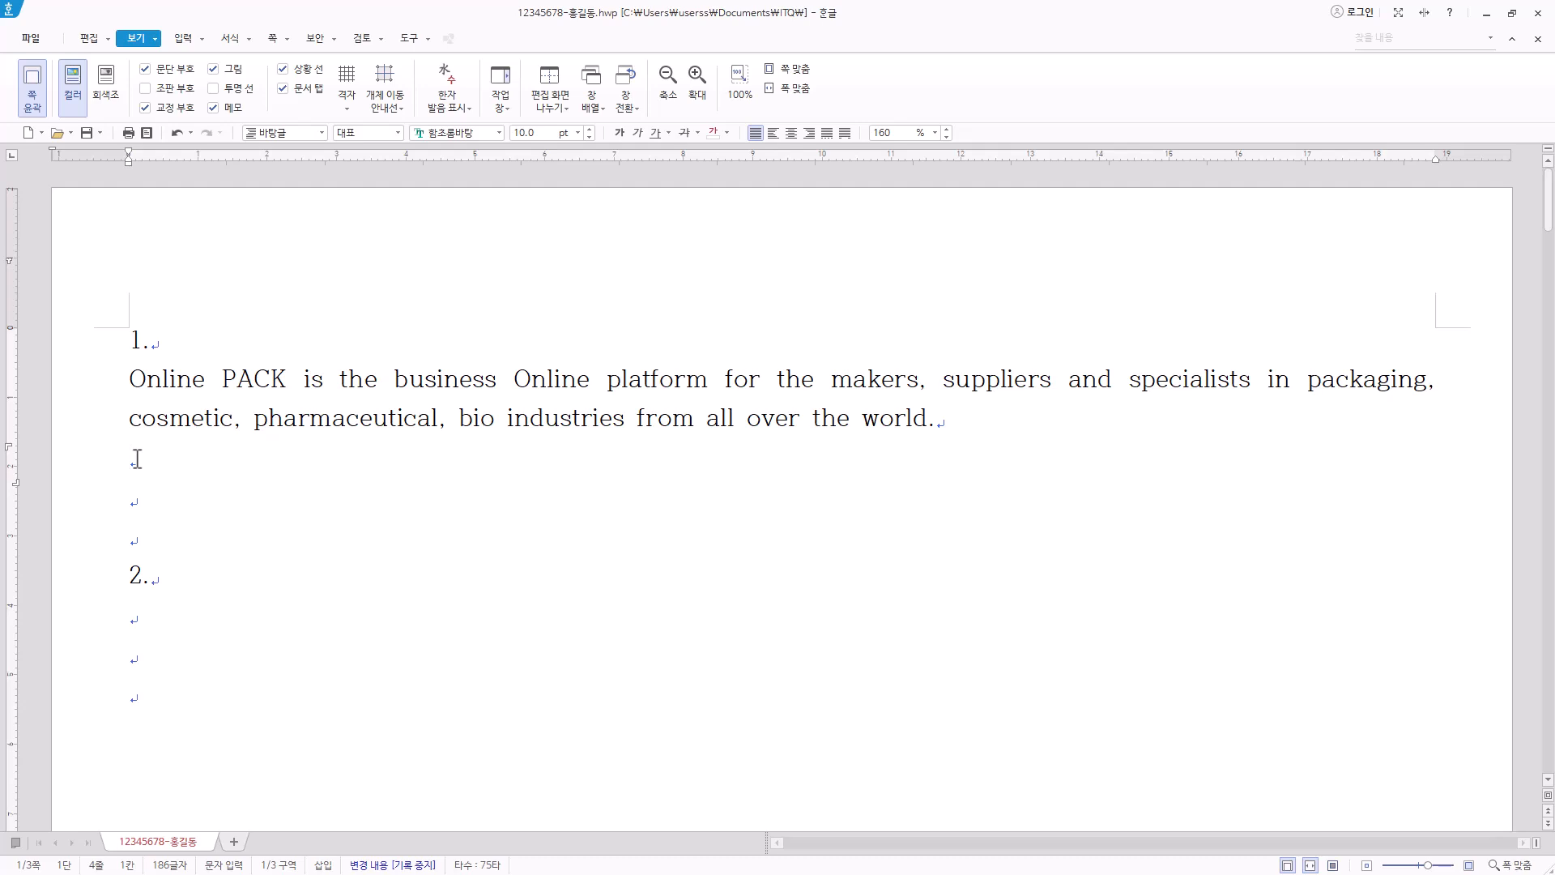
pyautogui.write('온라인 국제포장기자재전-국제제약 화장품위크는 전 세계의 포장, 화장품, 제약, 바이오산업의 제조업체, 공급업체와 전문가를 위한 비즈니스 온라인 플랫폼이다.')
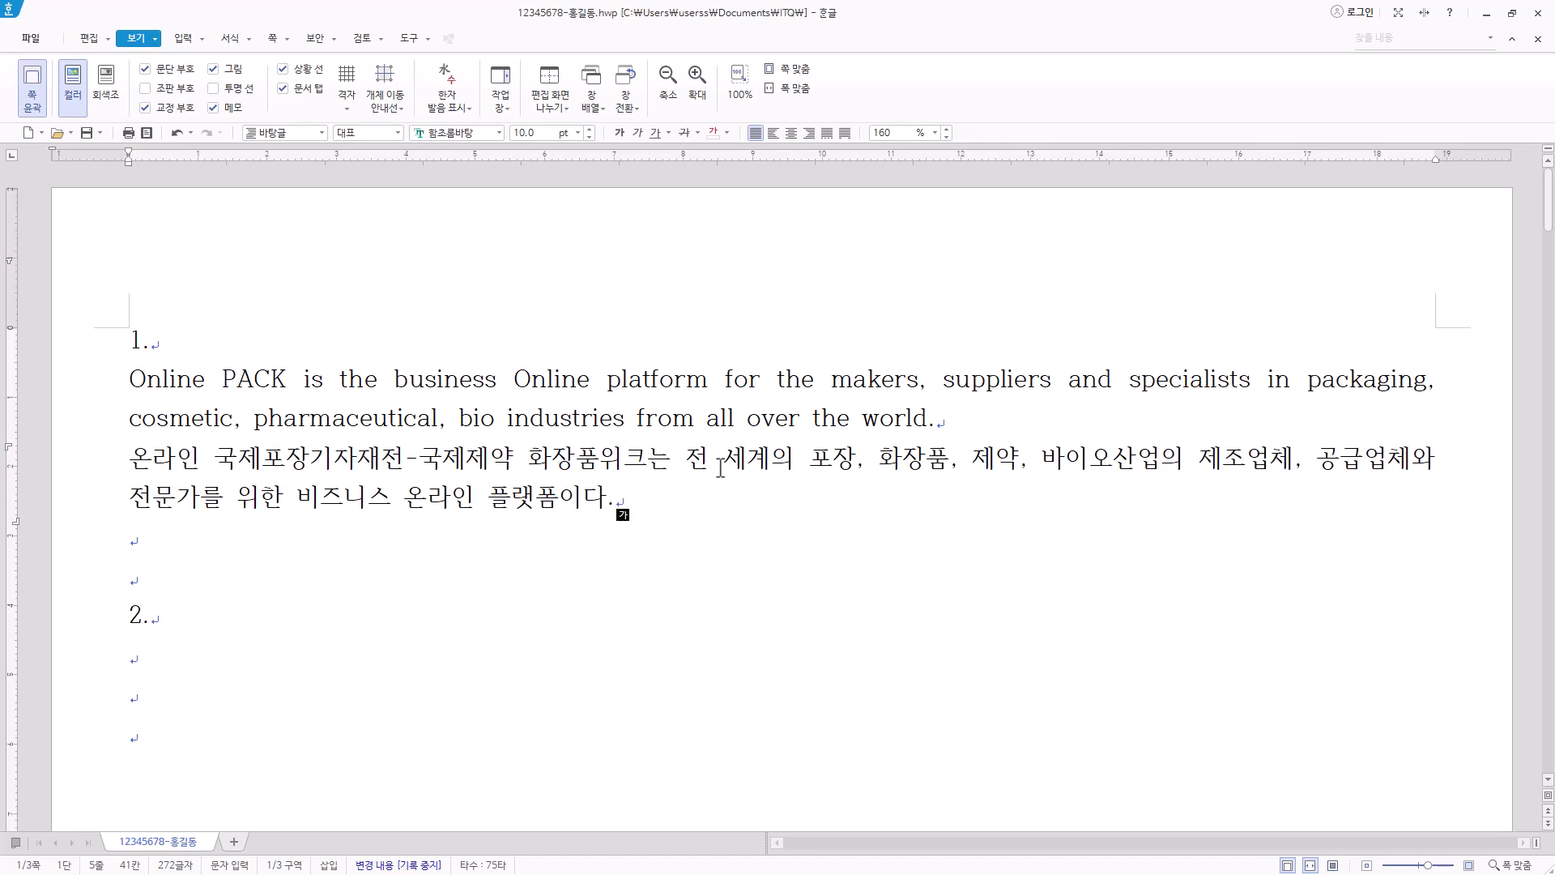
# Start a new style named "platform" of the paragraph type (문단) for the selected English and Korean paragraphs.
pyautogui.moveTo(645, 498); pyautogui.dragTo(129, 374)
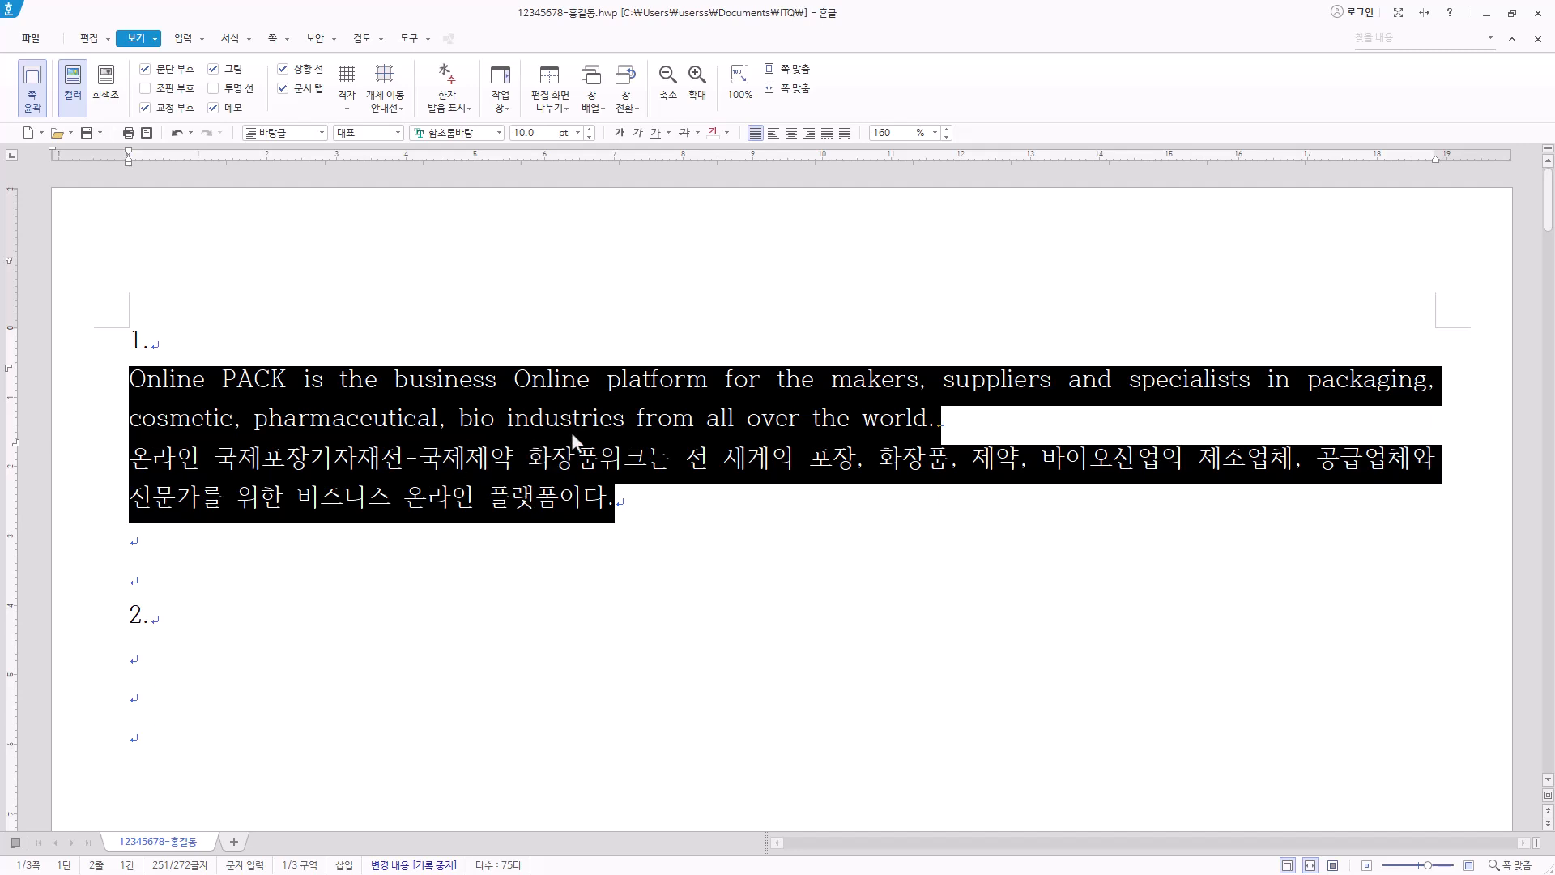
pyautogui.press('F6')
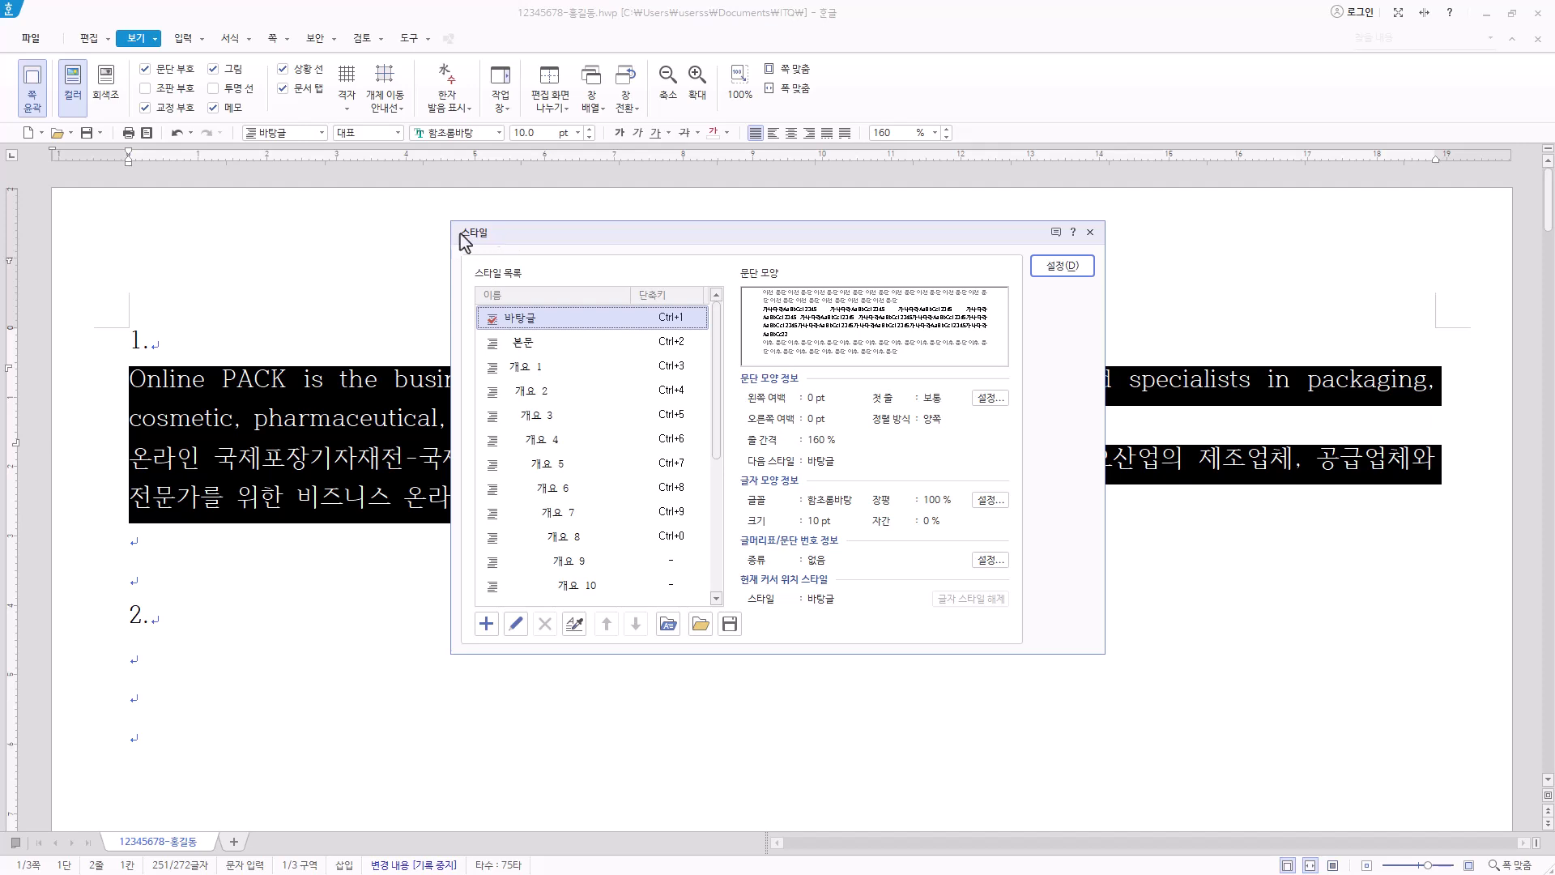
pyautogui.click(486, 624)
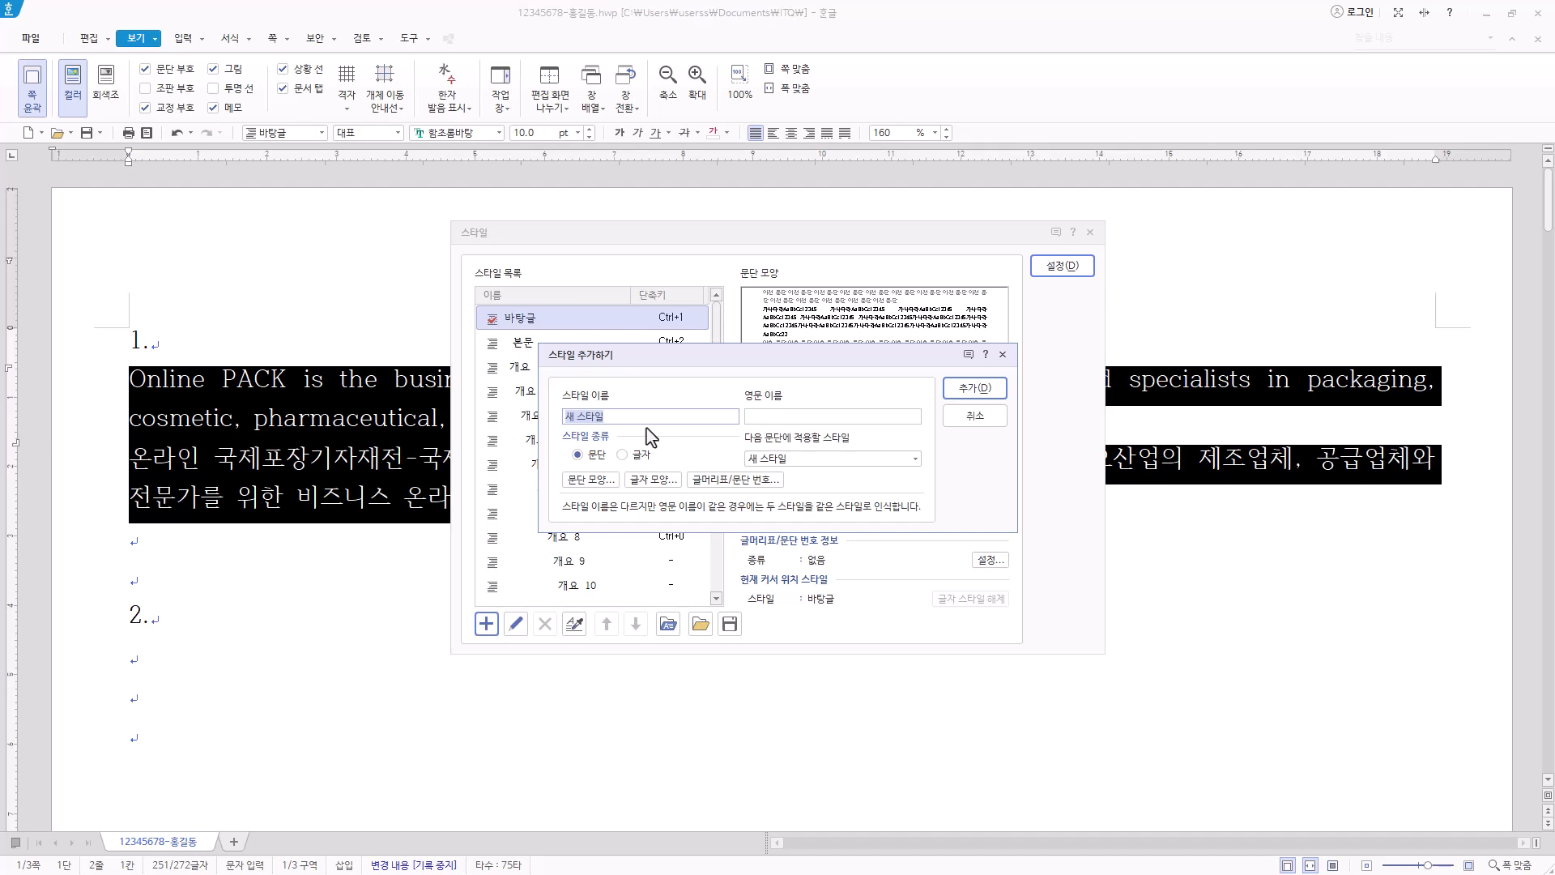
pyautogui.write('platform')
pyautogui.click(761, 416)
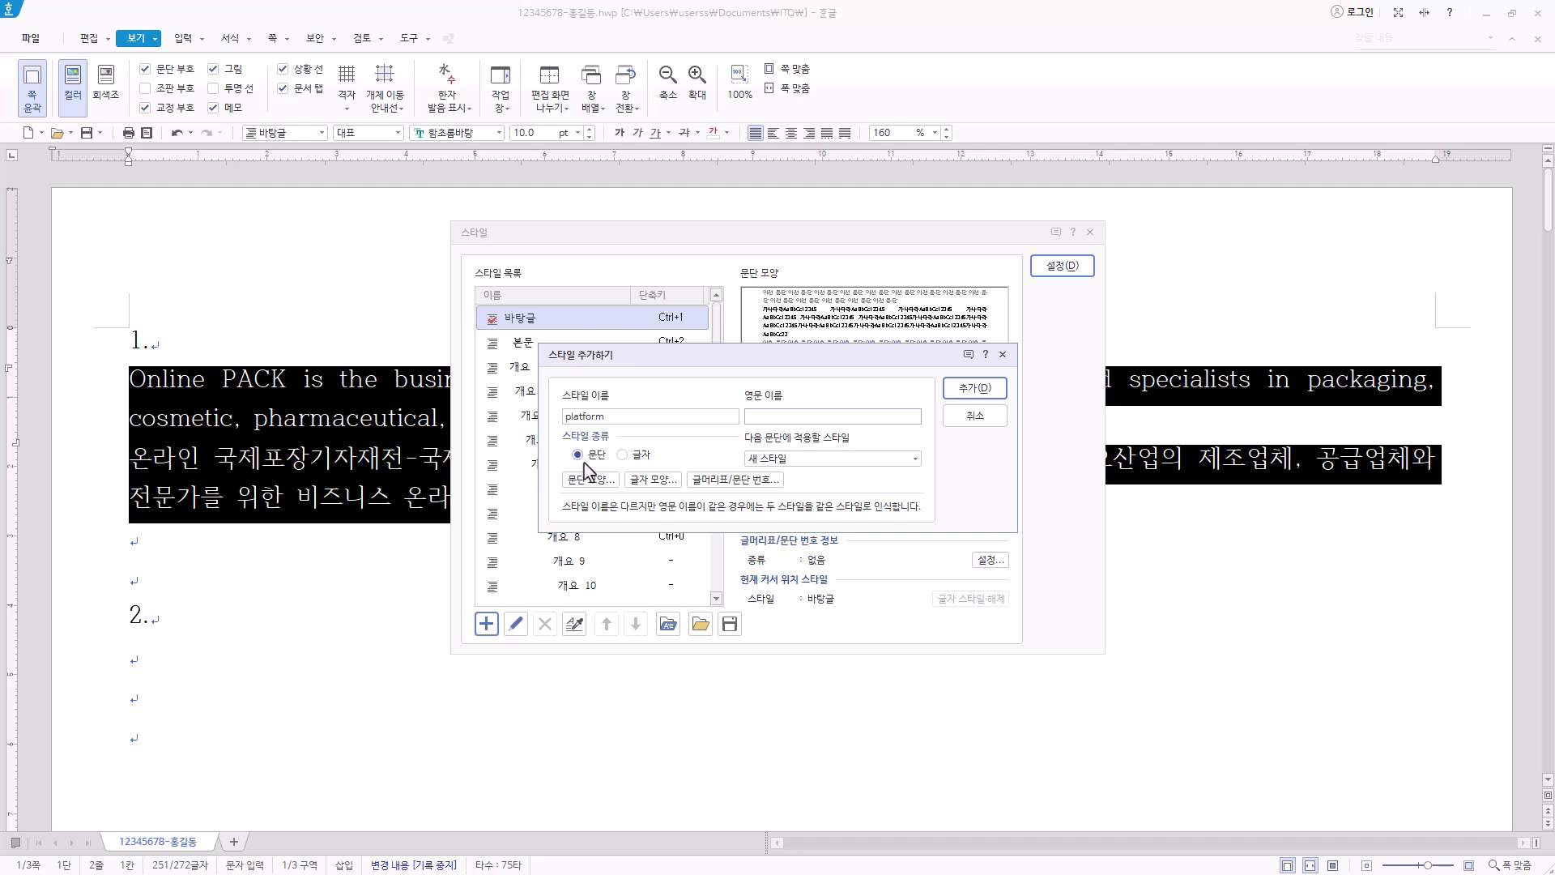
pyautogui.click(639, 457)
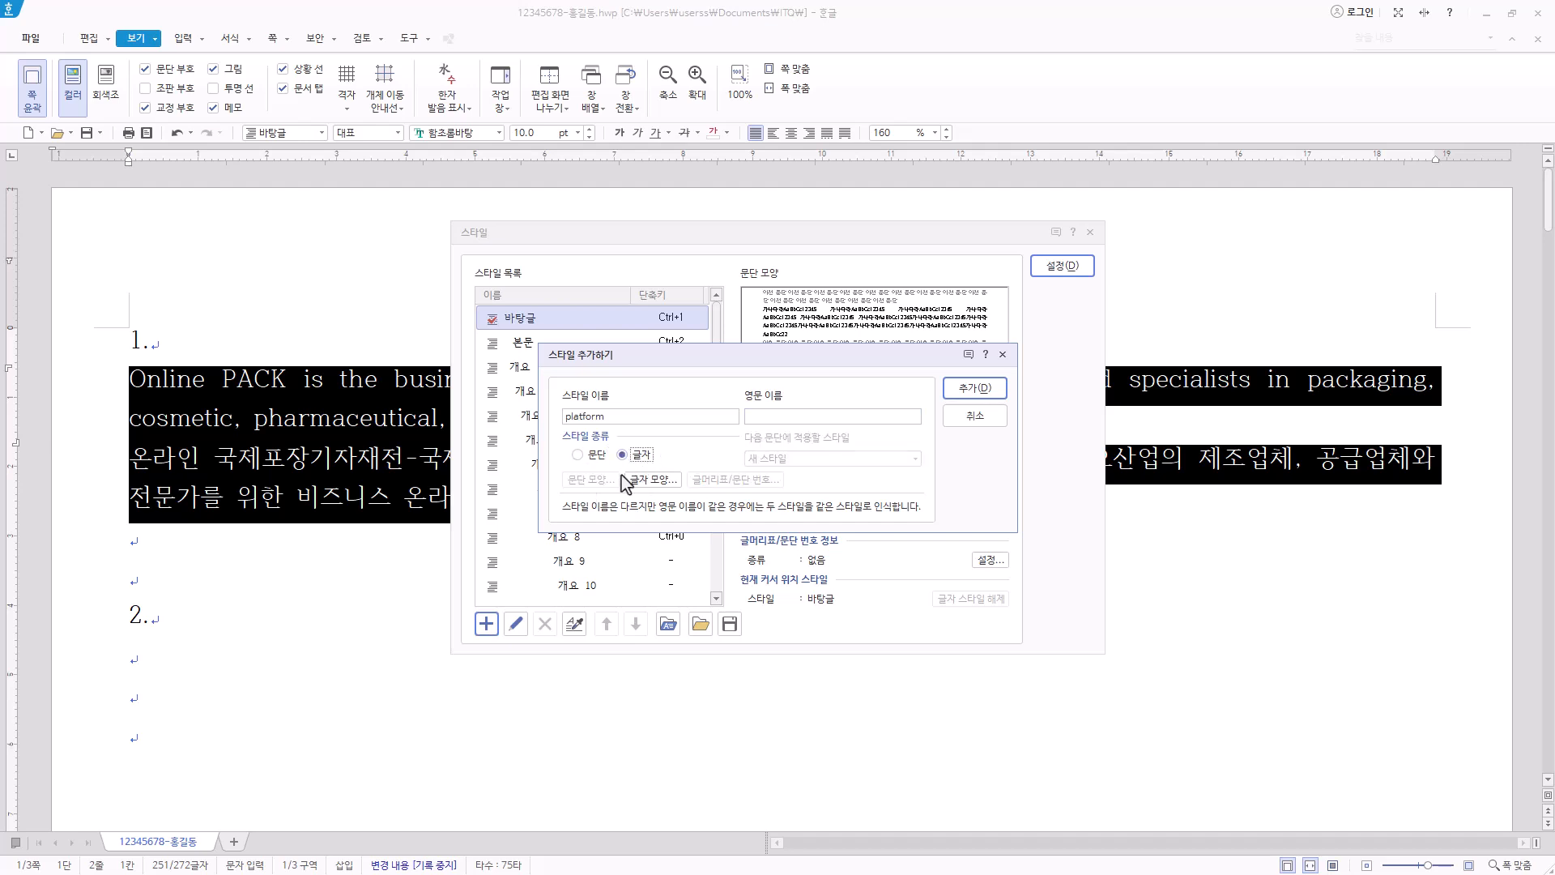
pyautogui.click(580, 455)
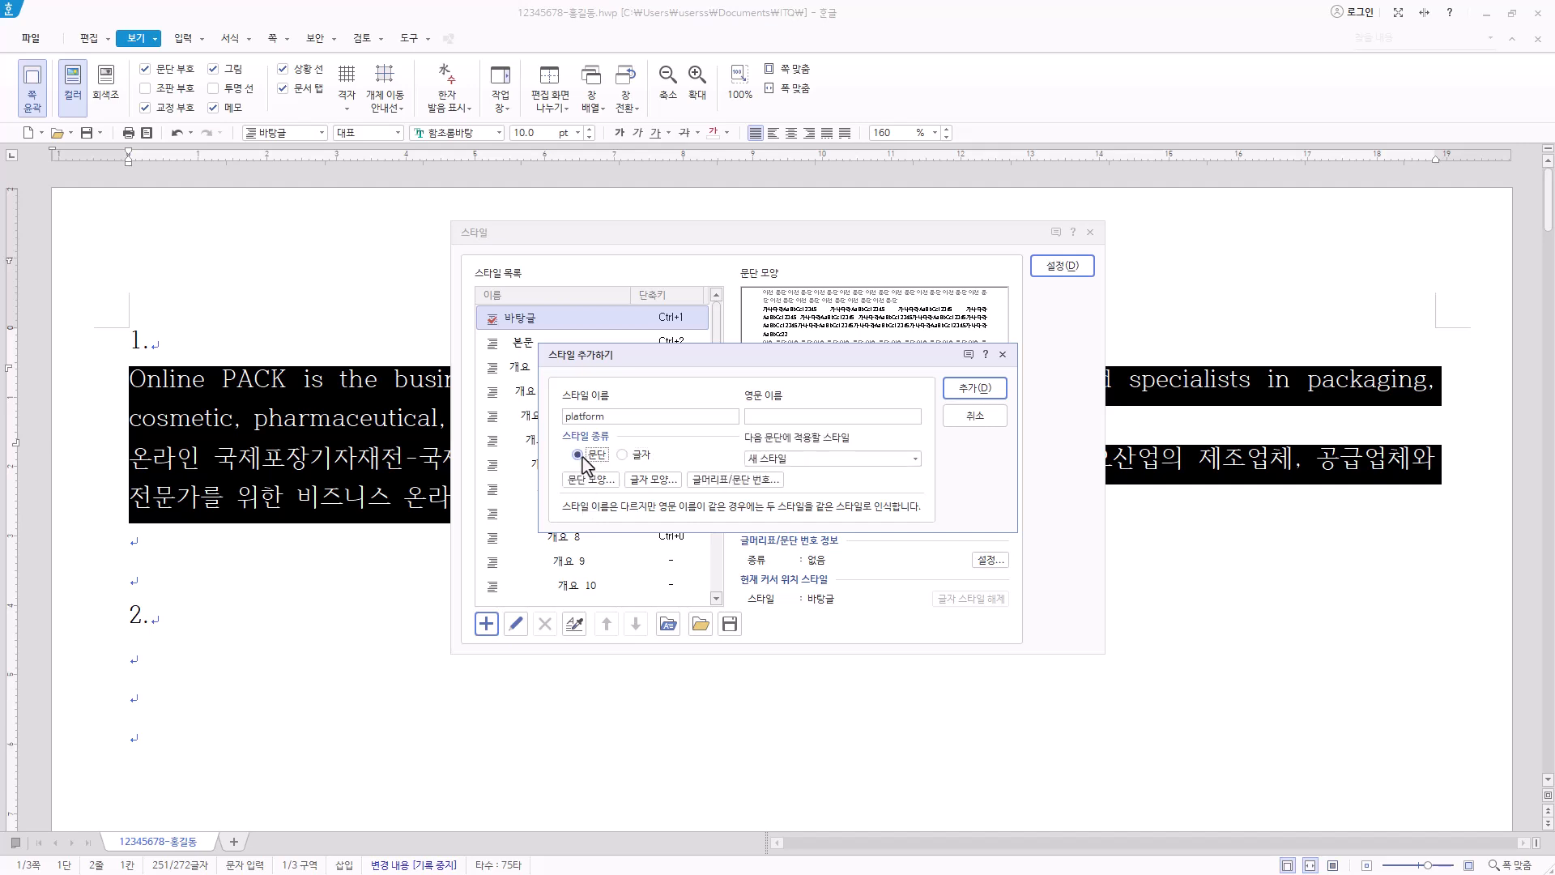
# Set the new style's paragraph shape to a left margin of 15 pt and a spacing below the paragraph of 10 pt.
pyautogui.click(590, 478)
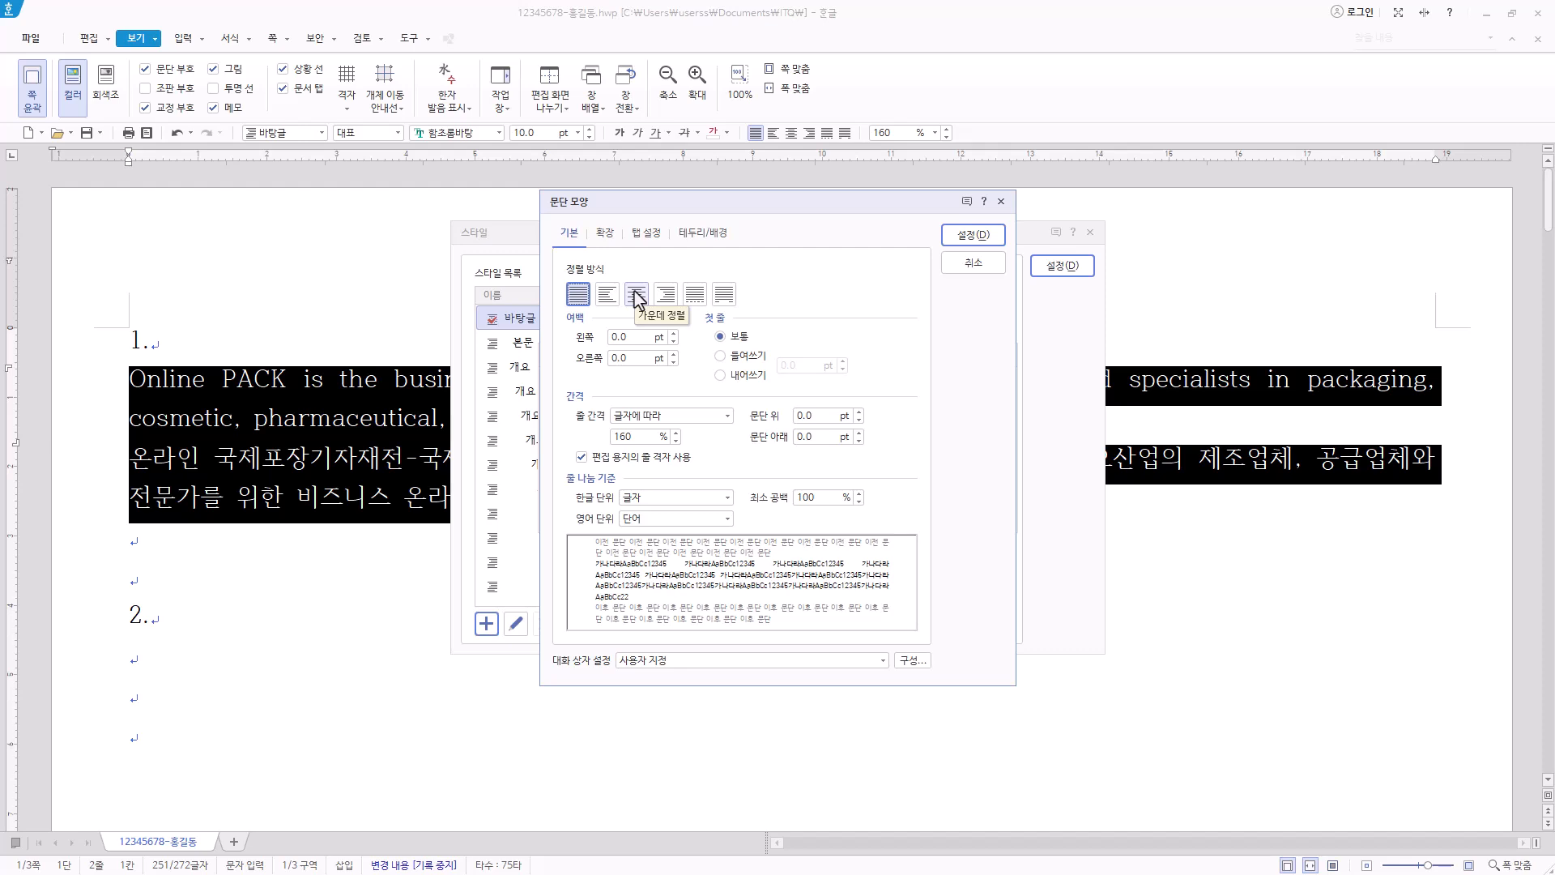
pyautogui.click(620, 337)
pyautogui.write('15')
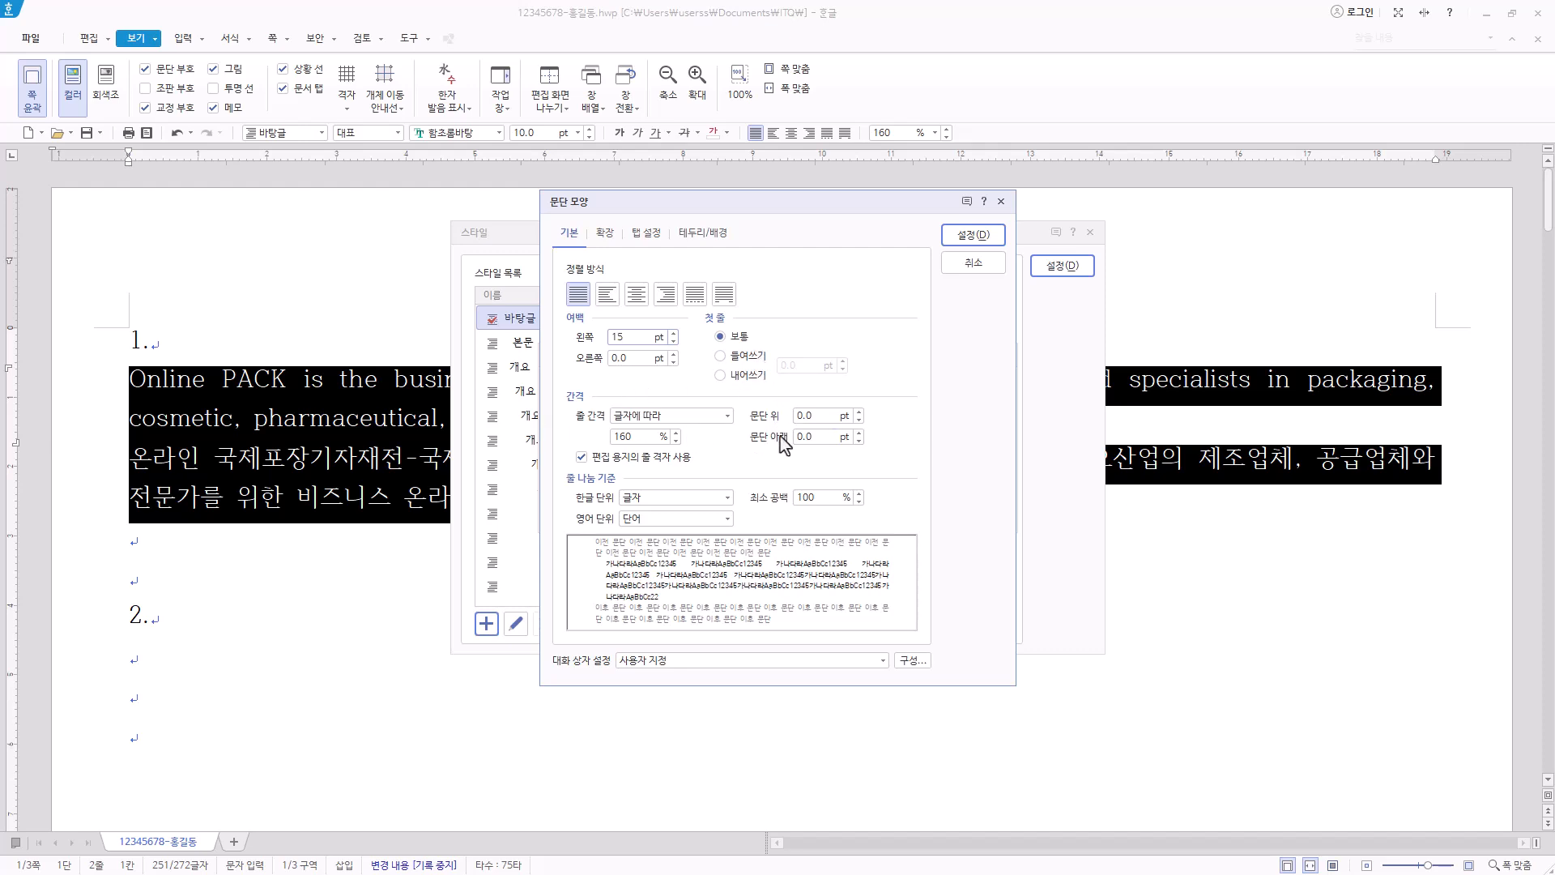
pyautogui.click(817, 437)
pyautogui.write('10')
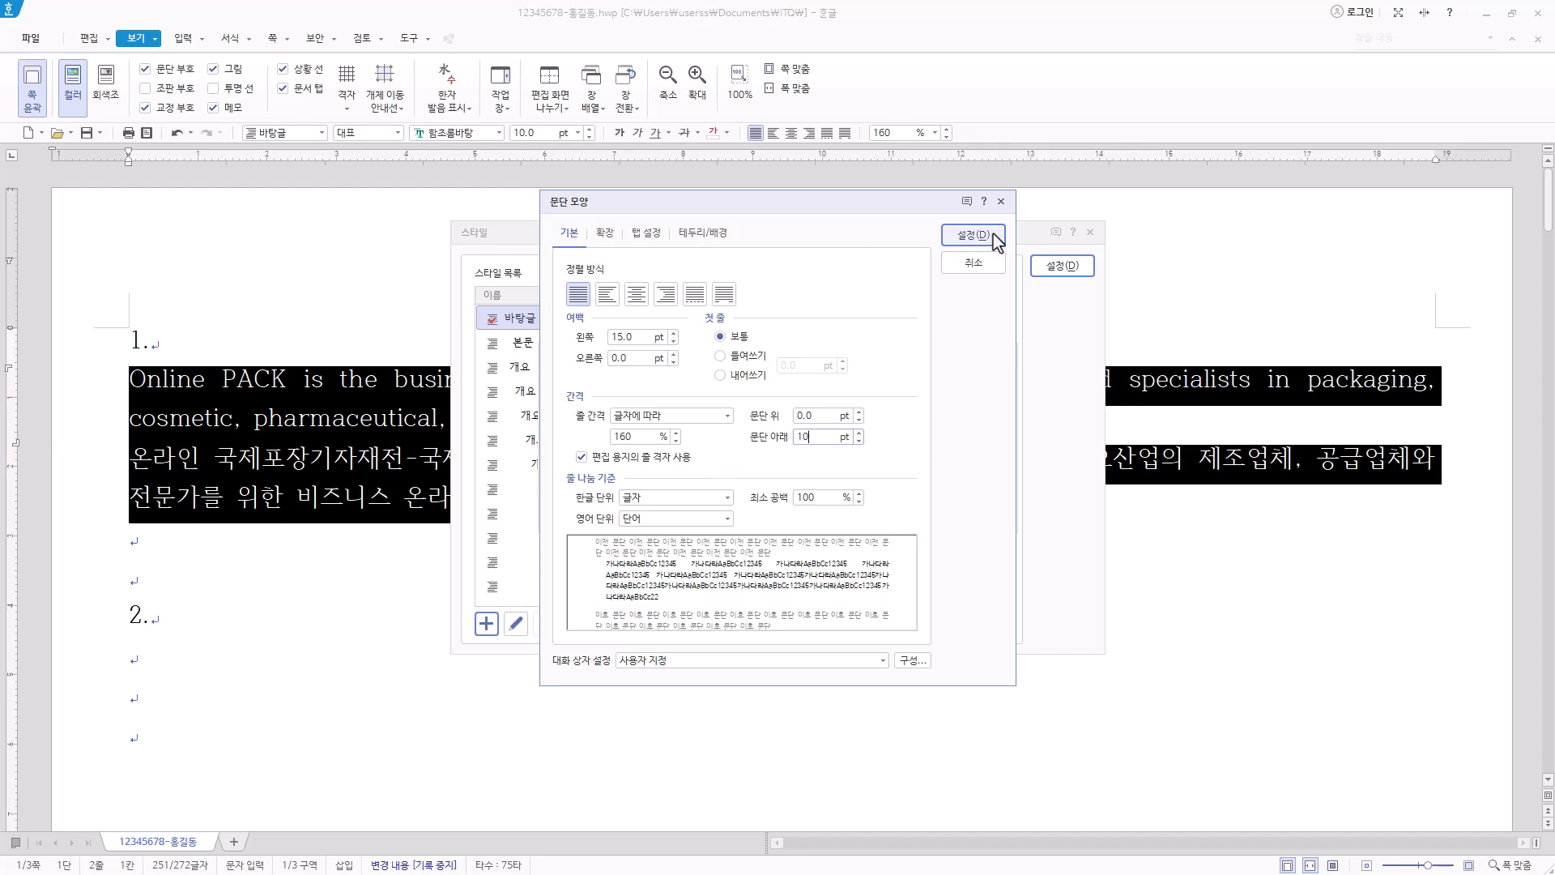
pyautogui.click(993, 235)
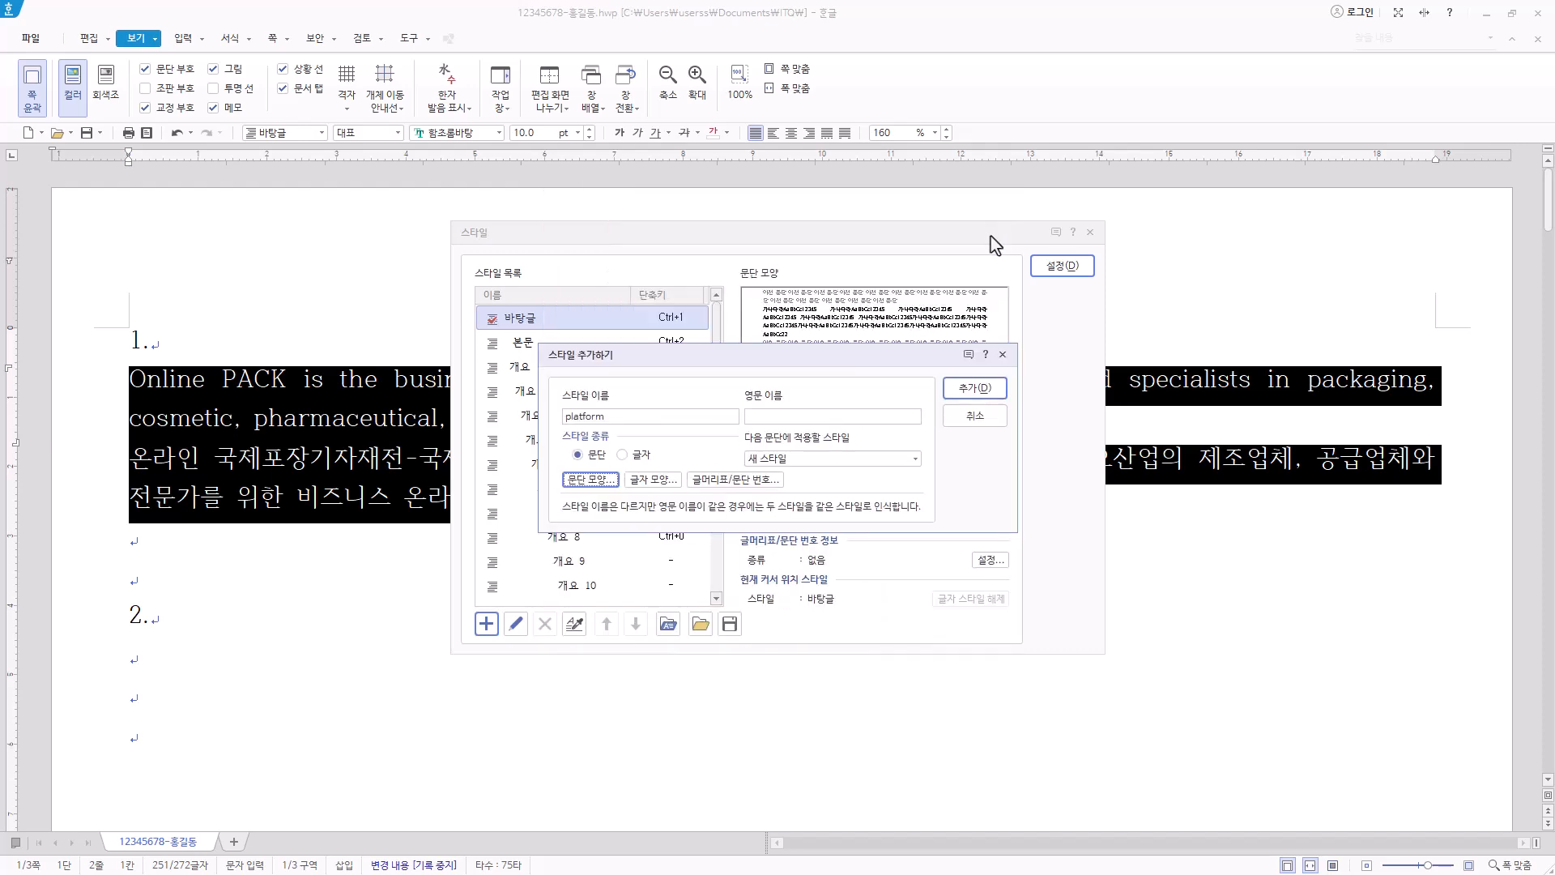
# Set the new style's character width (장평) to 95% and its letter spacing (자간) to 5%.
pyautogui.click(653, 479)
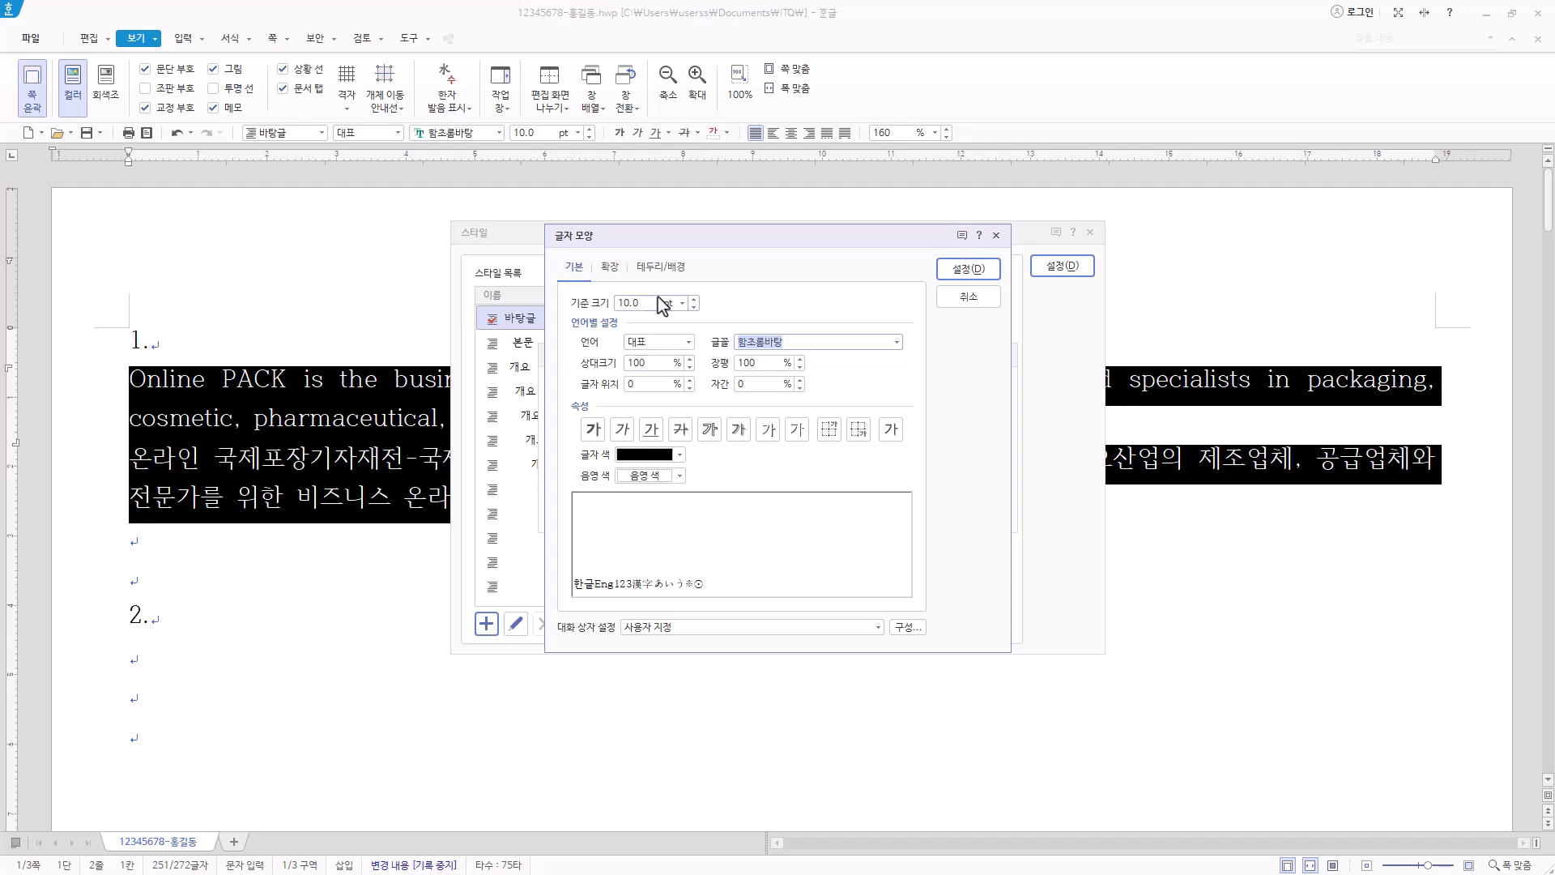
pyautogui.click(772, 364)
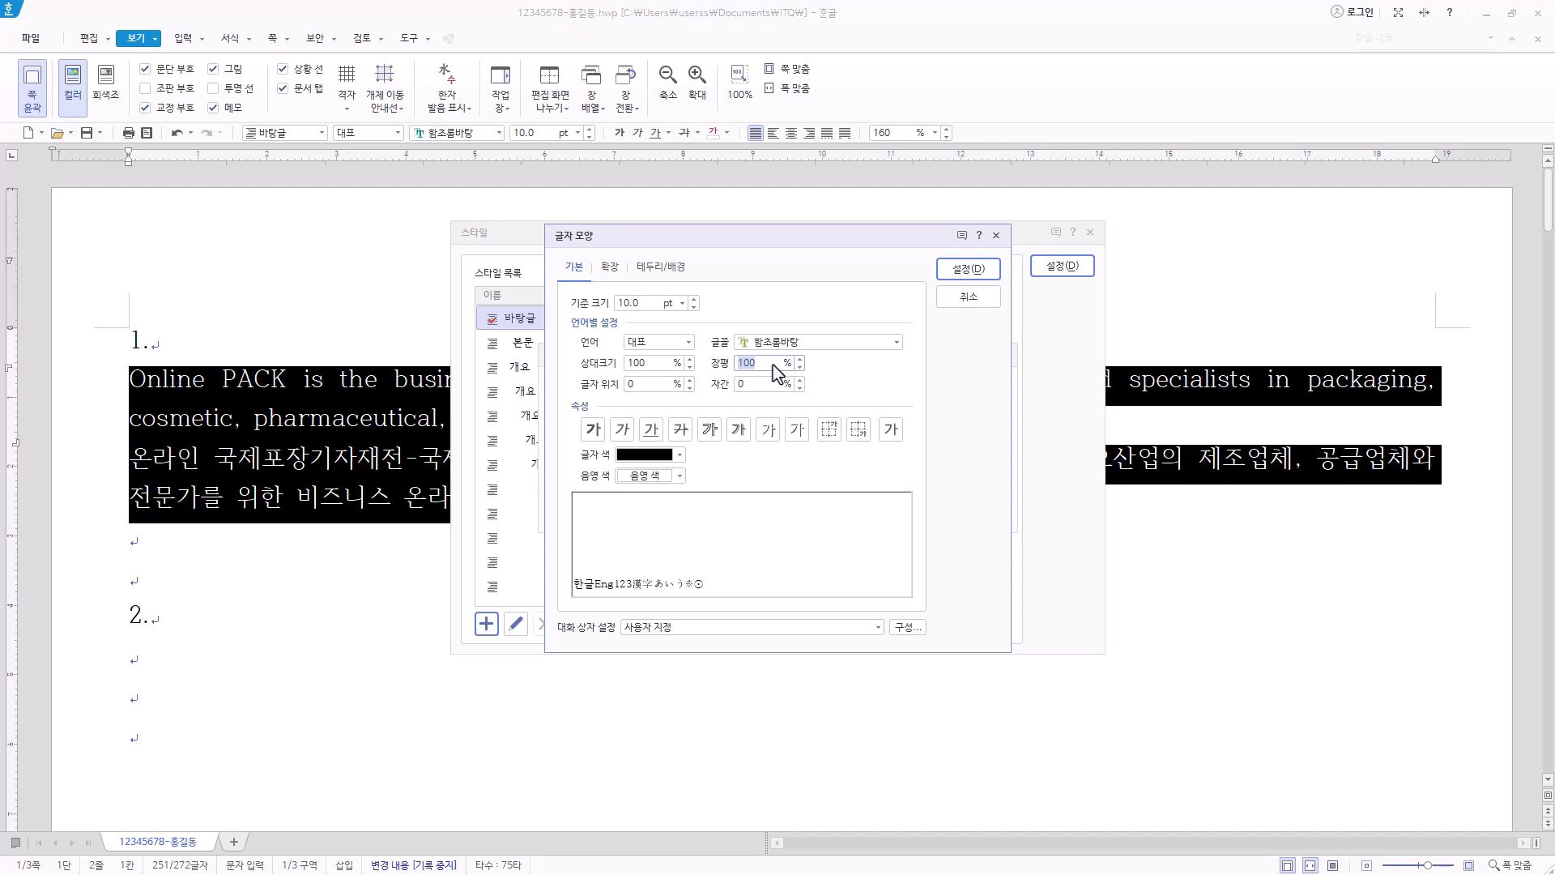
pyautogui.write('95')
pyautogui.click(762, 386)
pyautogui.press('BackSpace')
pyautogui.write('5')
# Set the style's font for Korean text (한글) to 굴림.
pyautogui.click(688, 345)
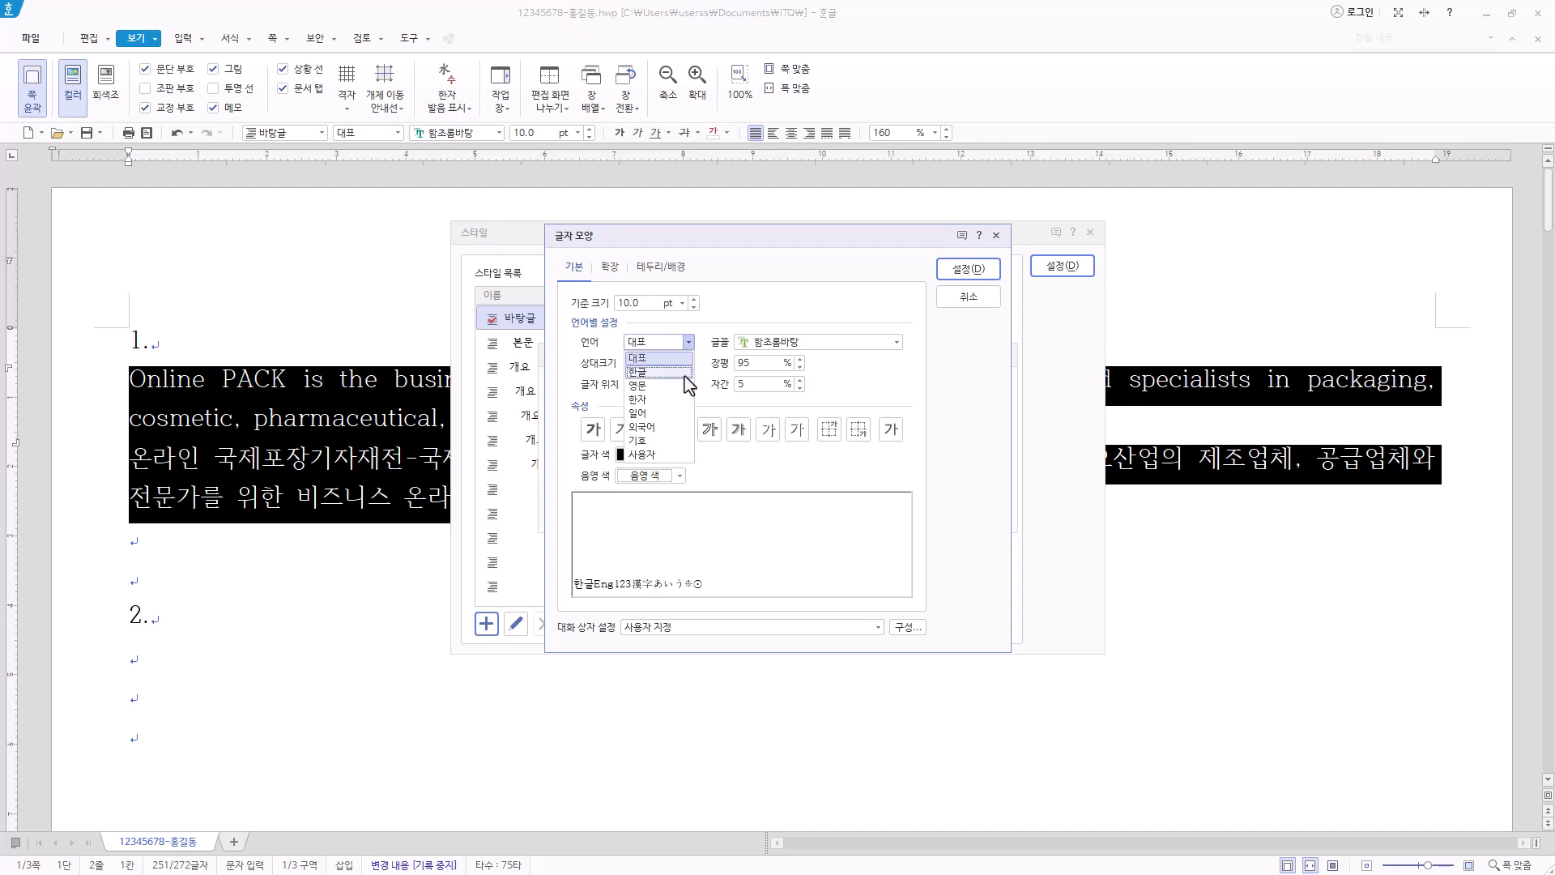
pyautogui.click(687, 372)
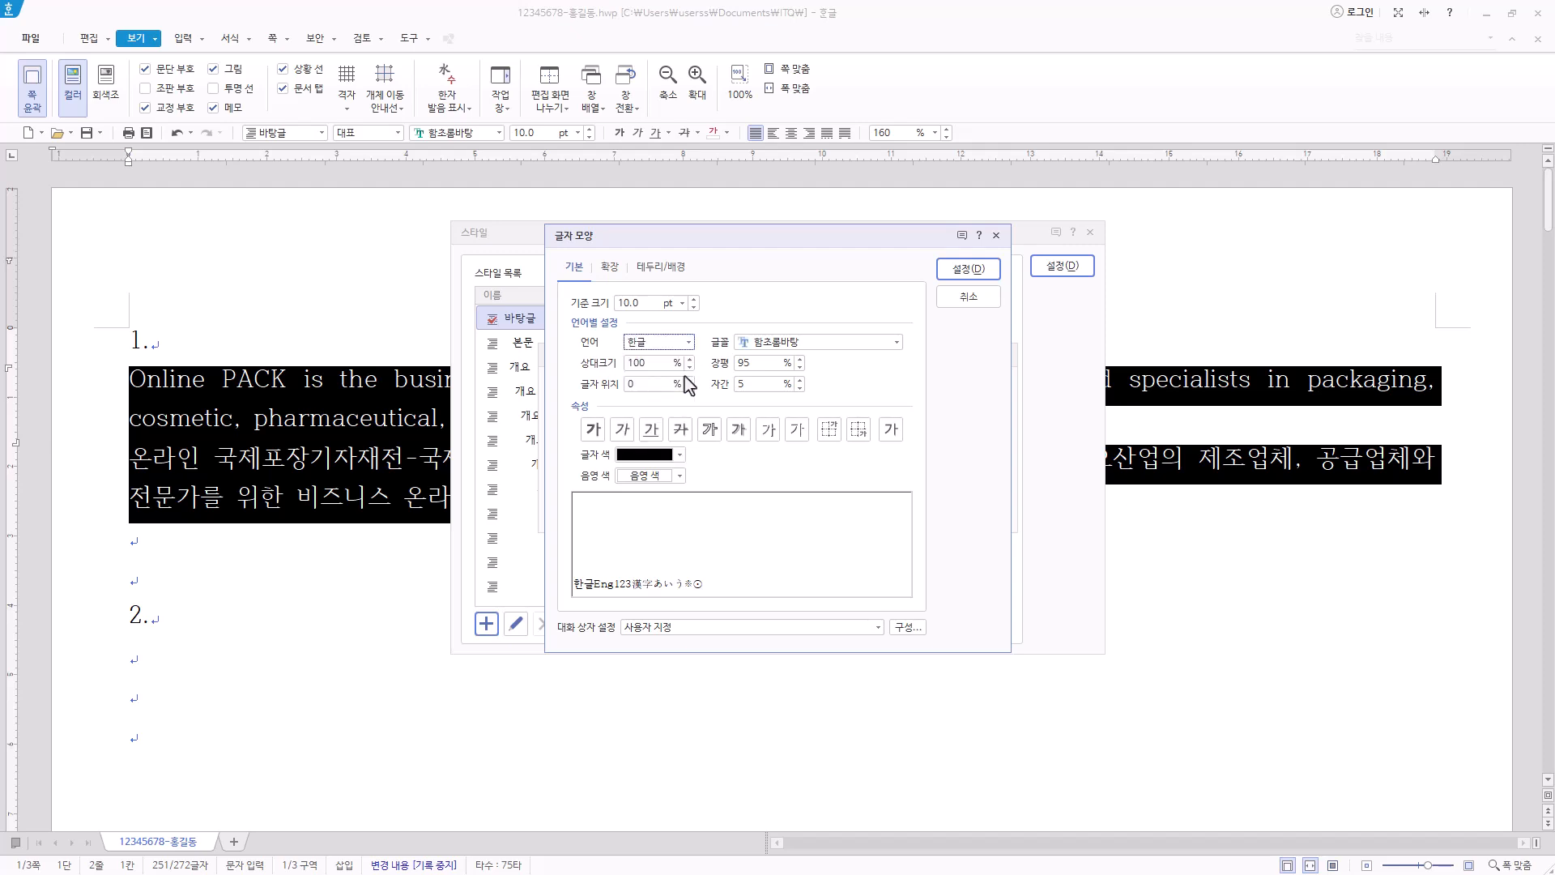
pyautogui.click(825, 341)
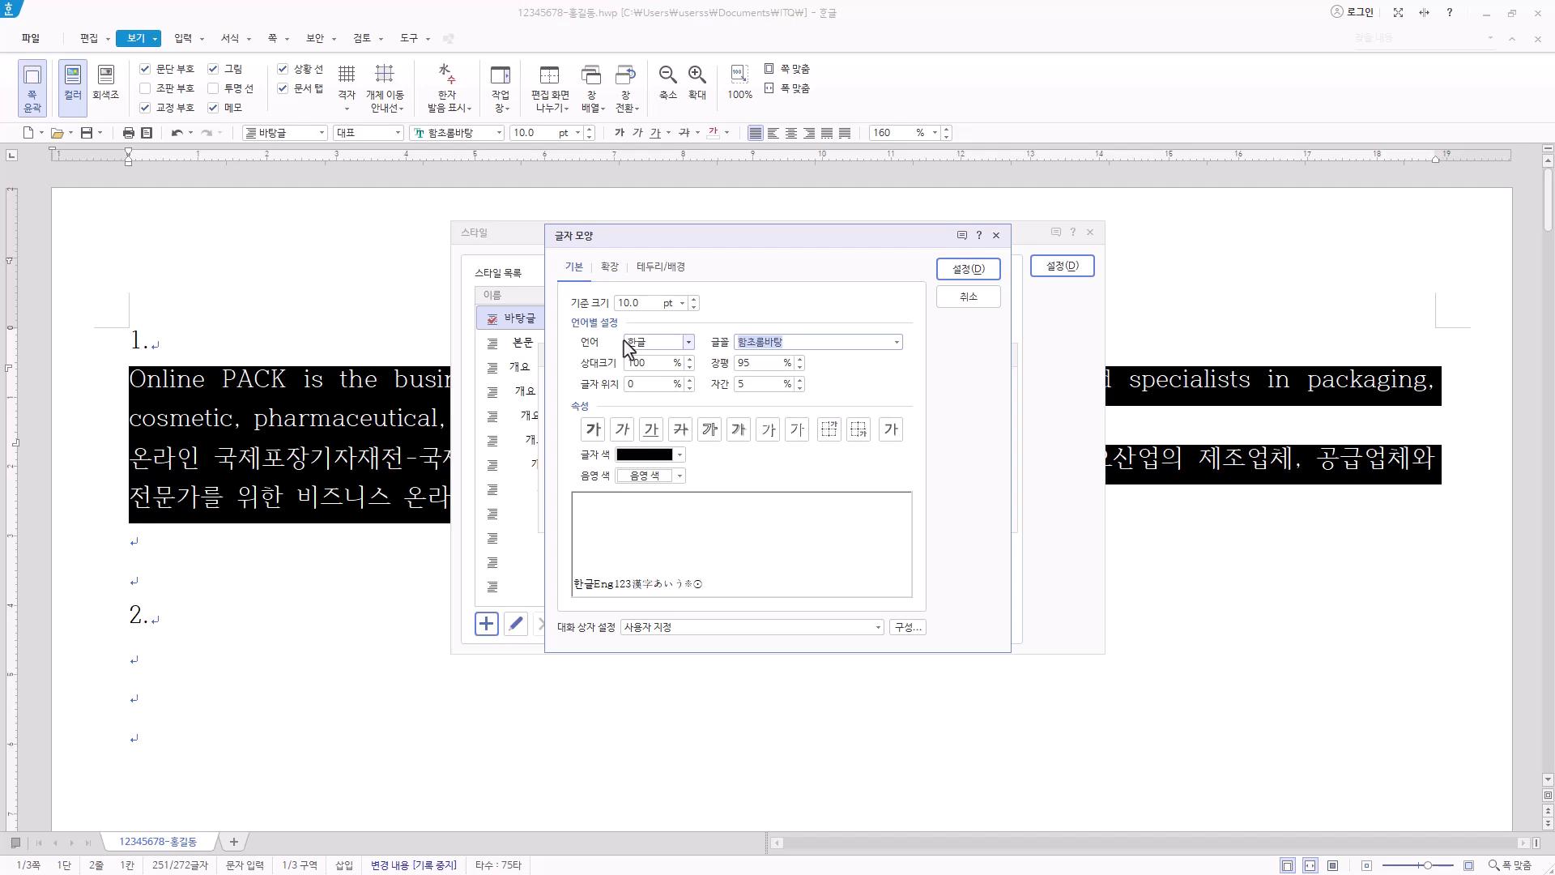
pyautogui.write('굴')
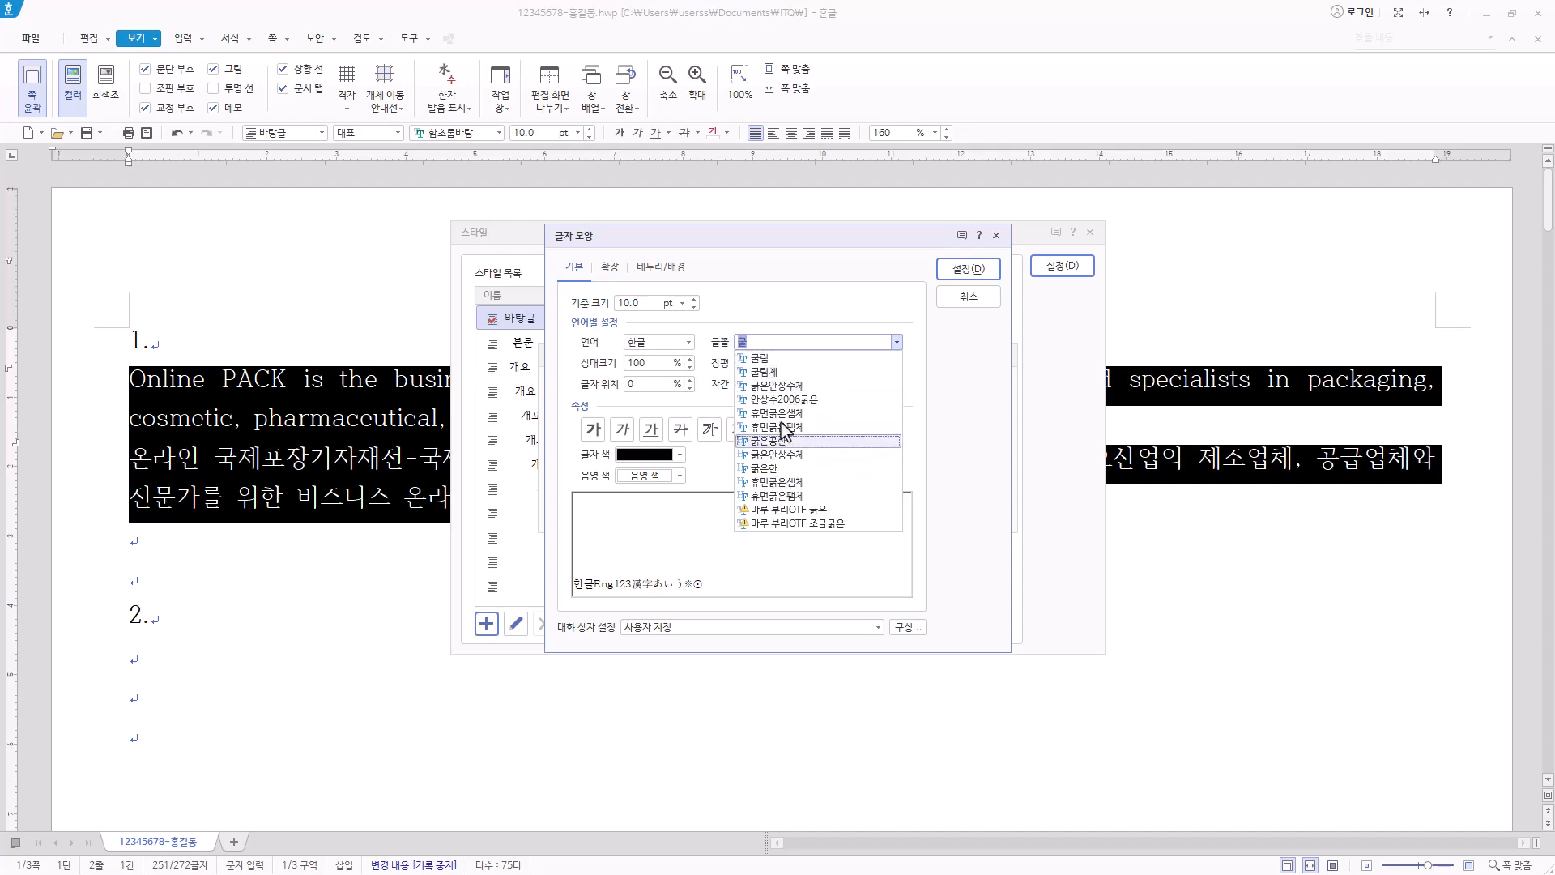
pyautogui.click(766, 360)
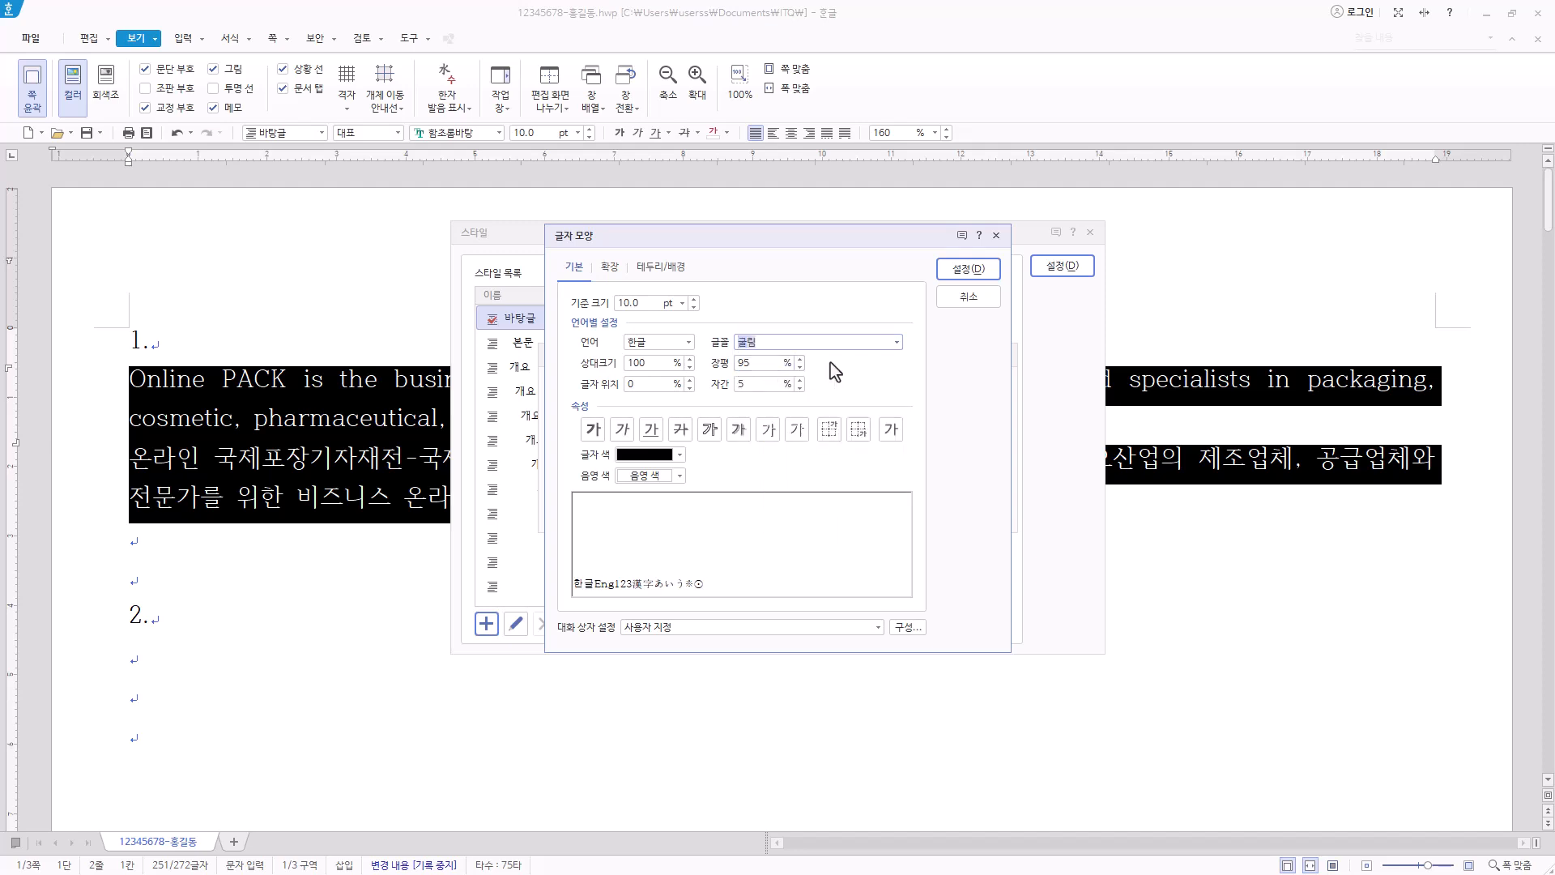
# Set the style's font for English text (영문) to 돋움 and accept the character shape settings.
pyautogui.click(687, 342)
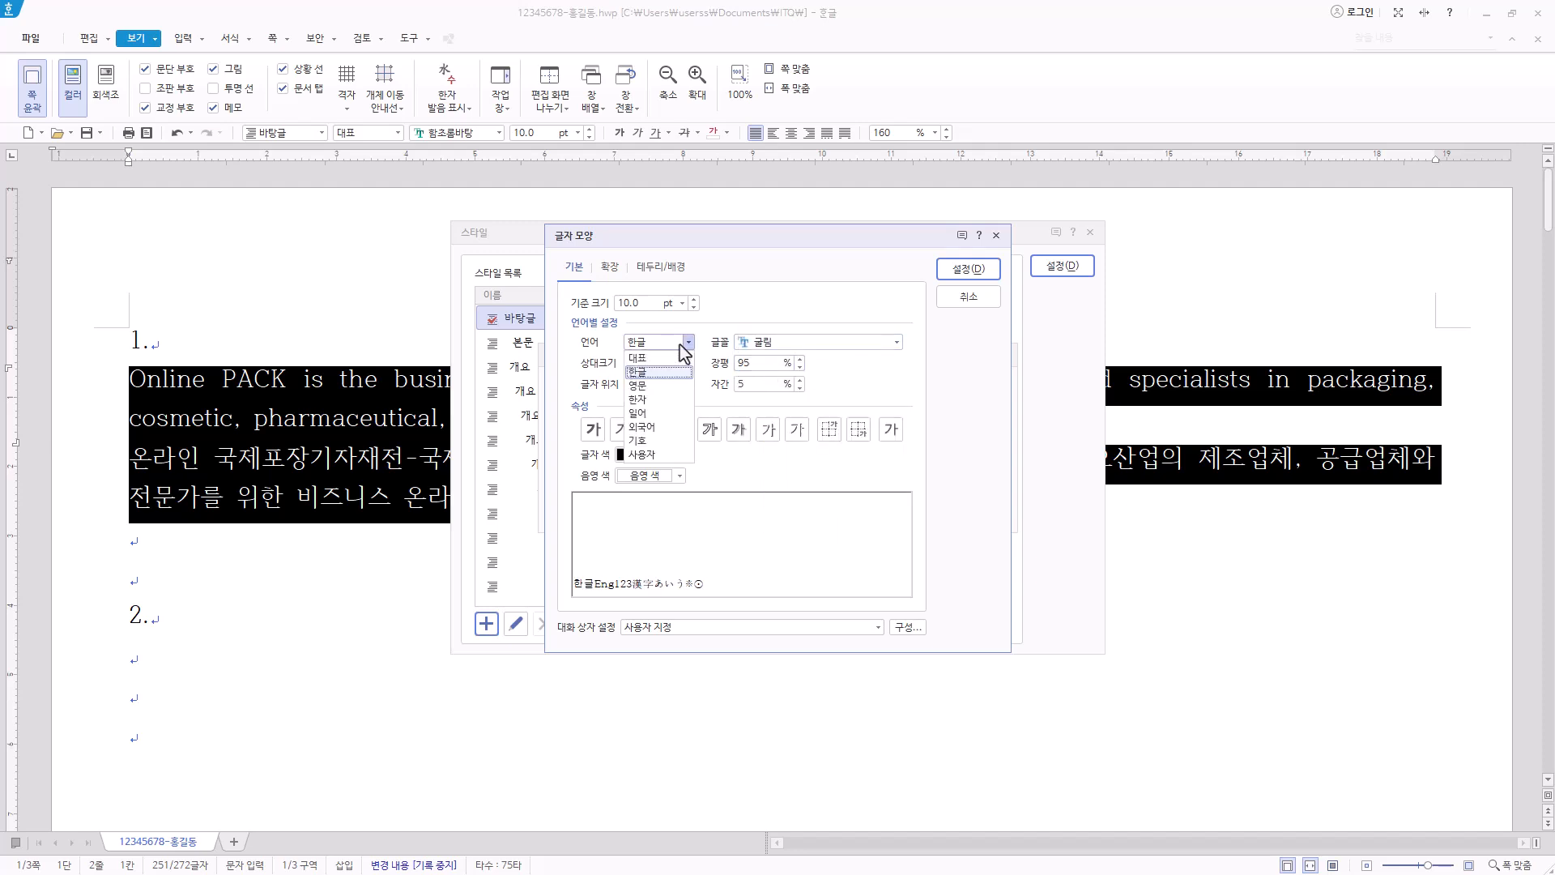
pyautogui.click(660, 385)
pyautogui.click(805, 341)
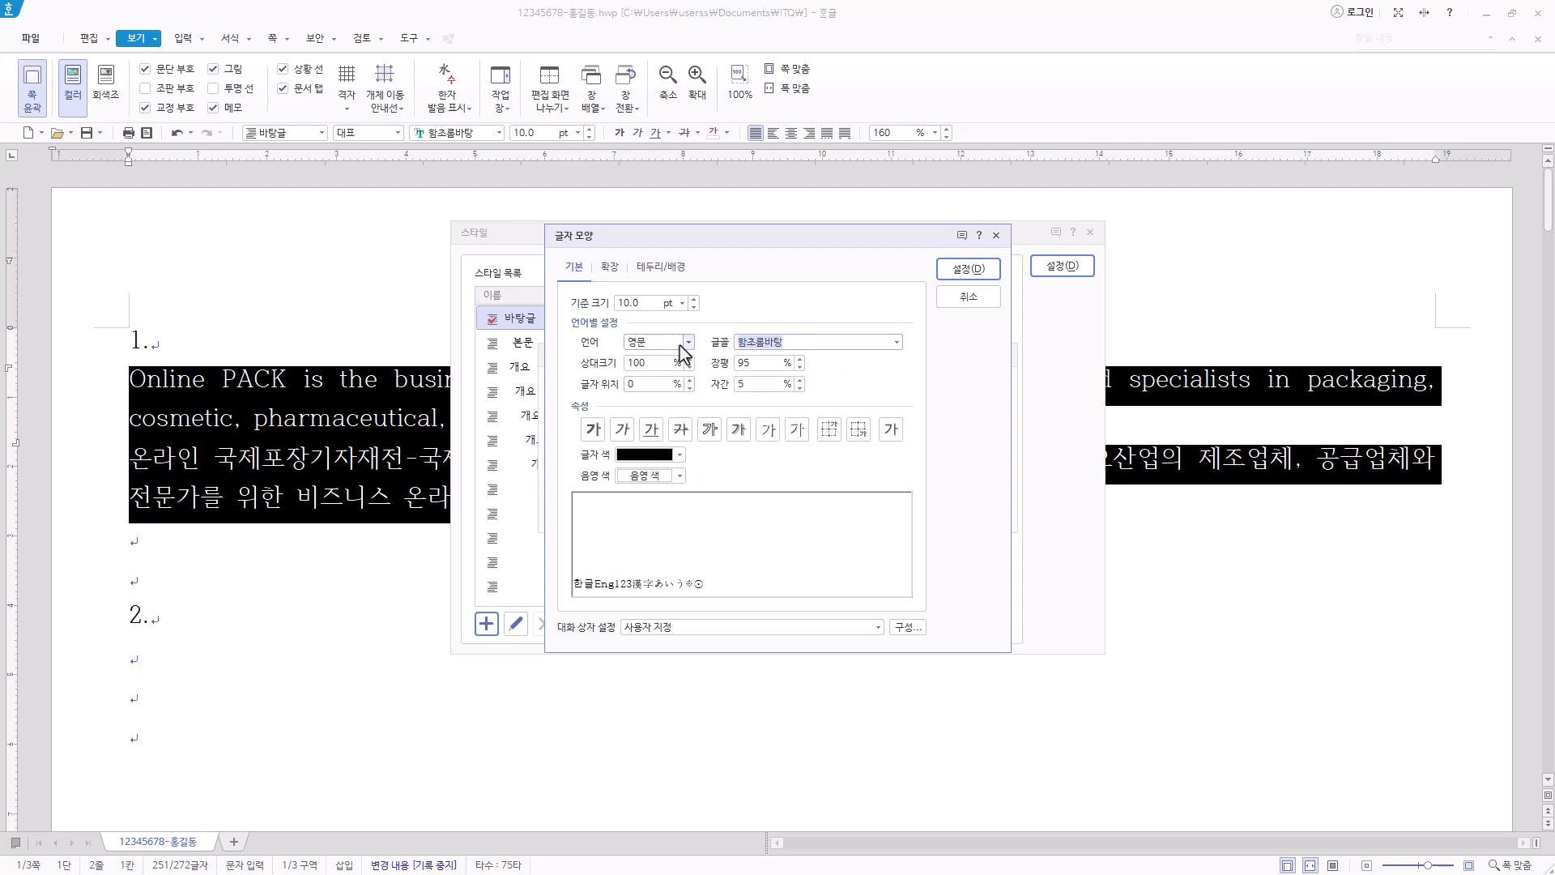
pyautogui.write('돋움')
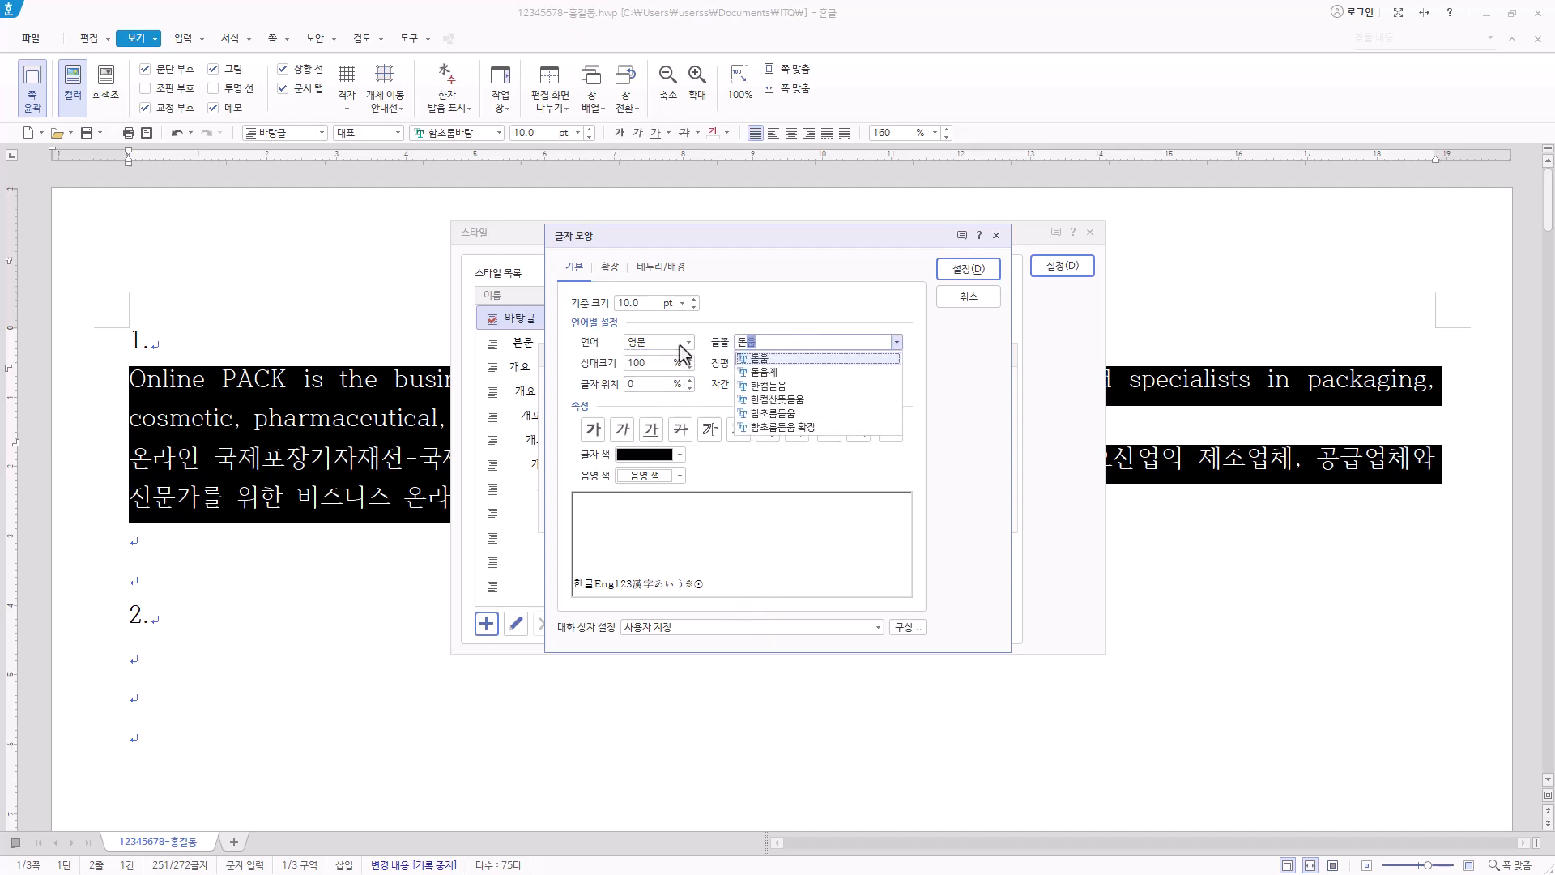
pyautogui.click(807, 366)
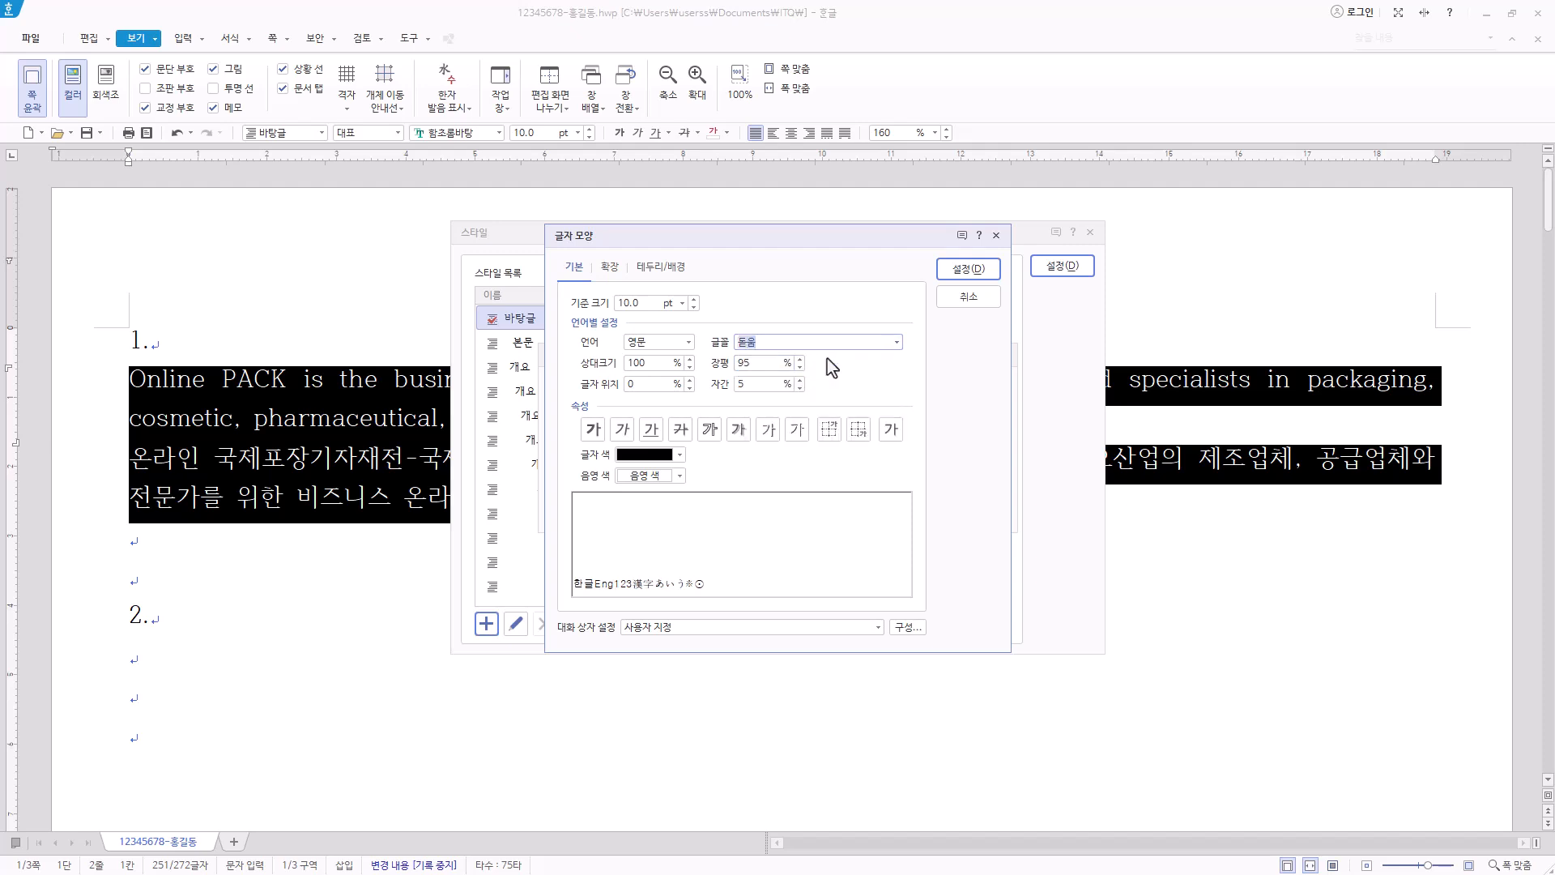
pyautogui.click(985, 271)
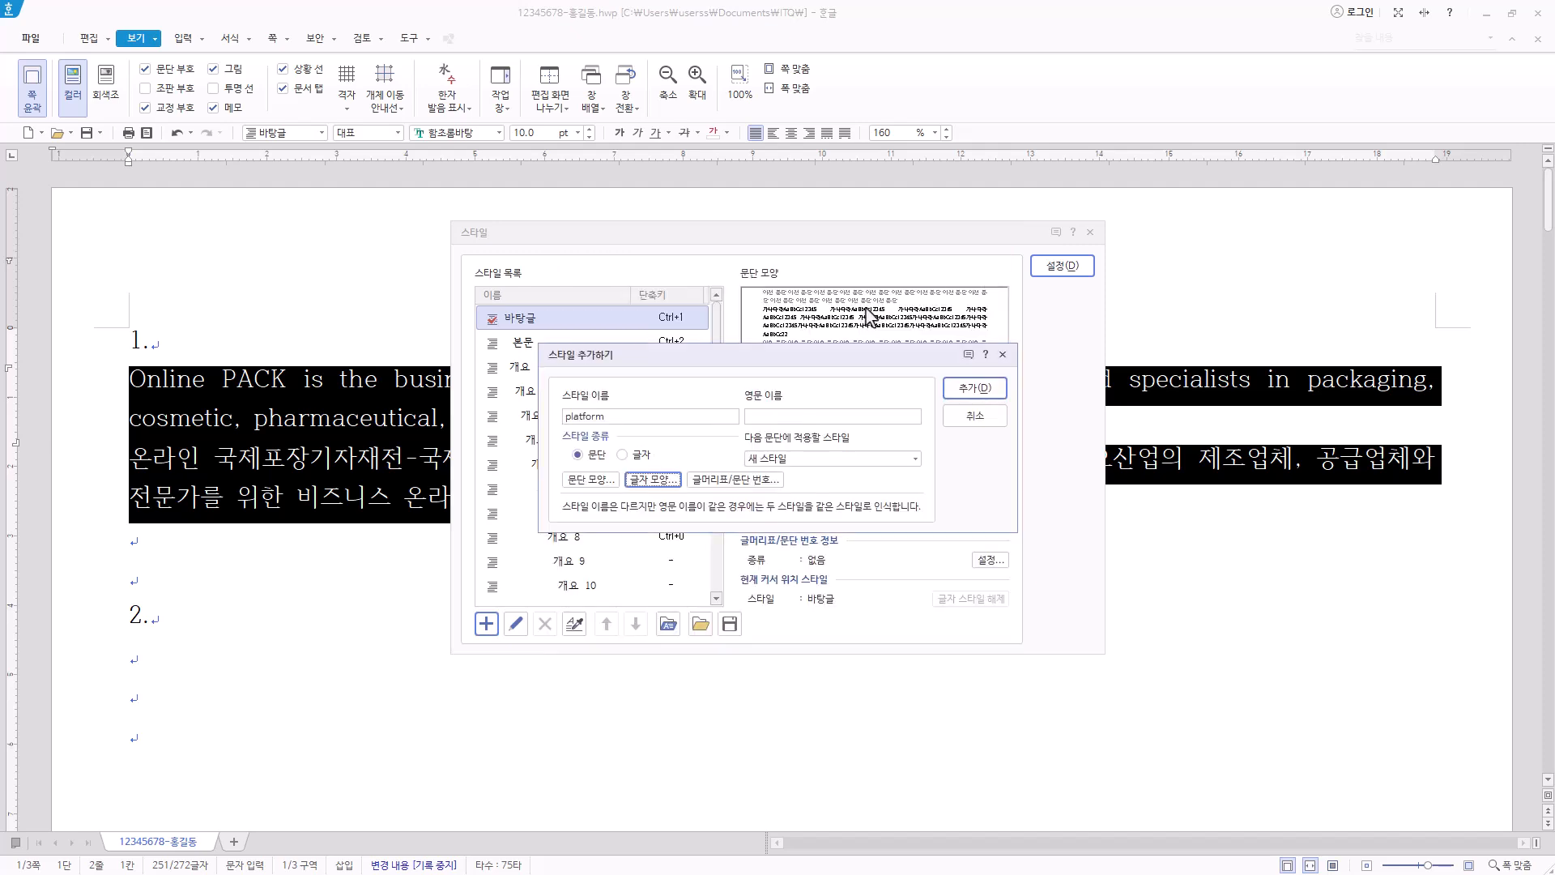
# Add the "platform" style to the style list, apply it to the two selected paragraphs and clear the selection.
pyautogui.click(992, 397)
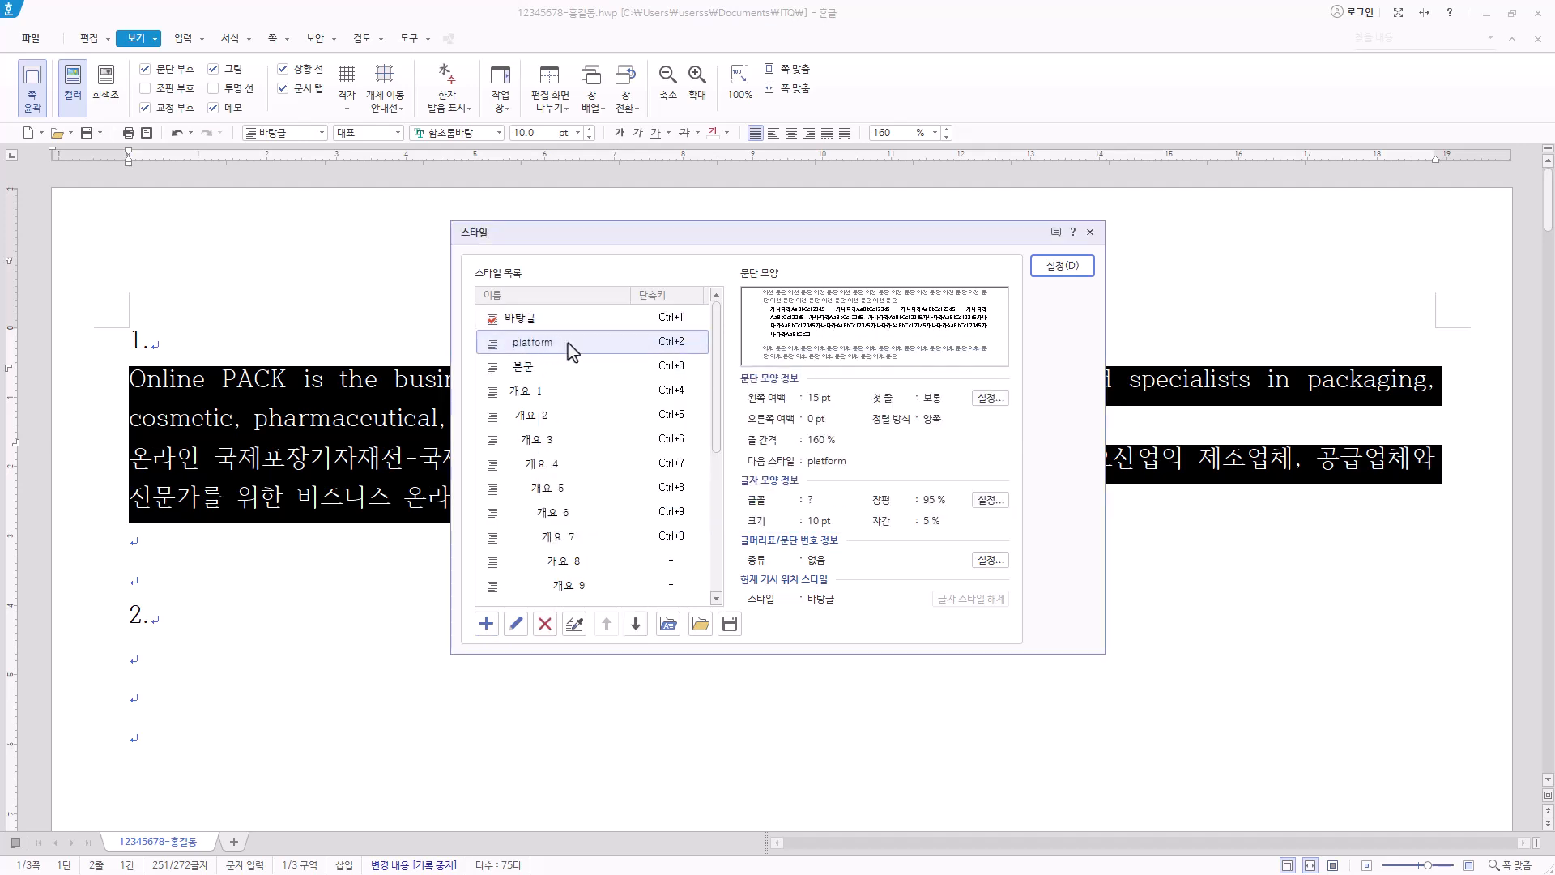
pyautogui.click(1062, 267)
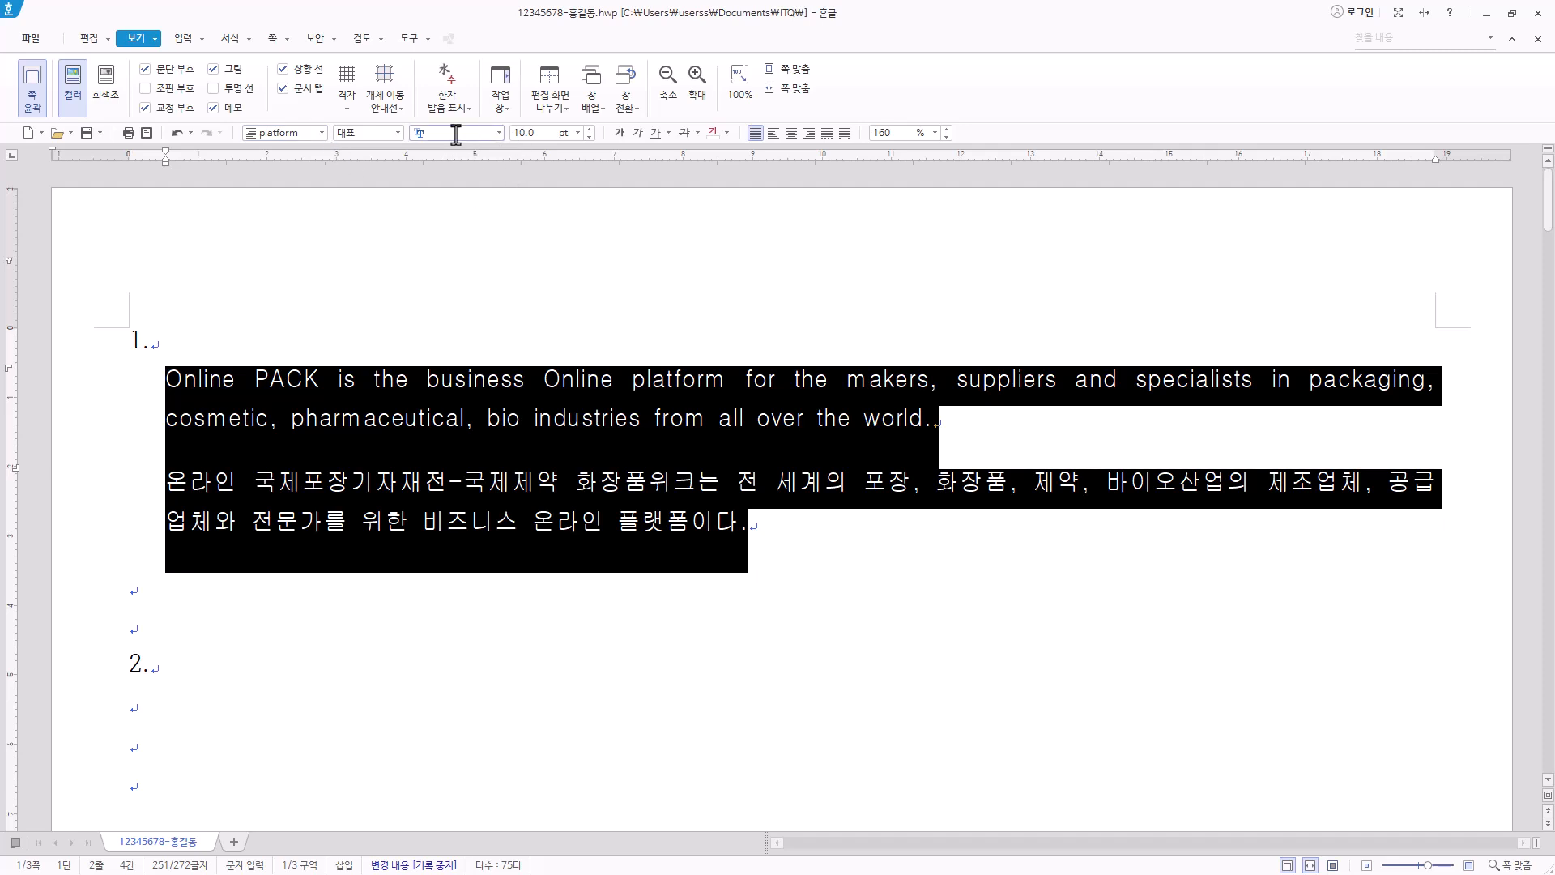
pyautogui.click(537, 481)
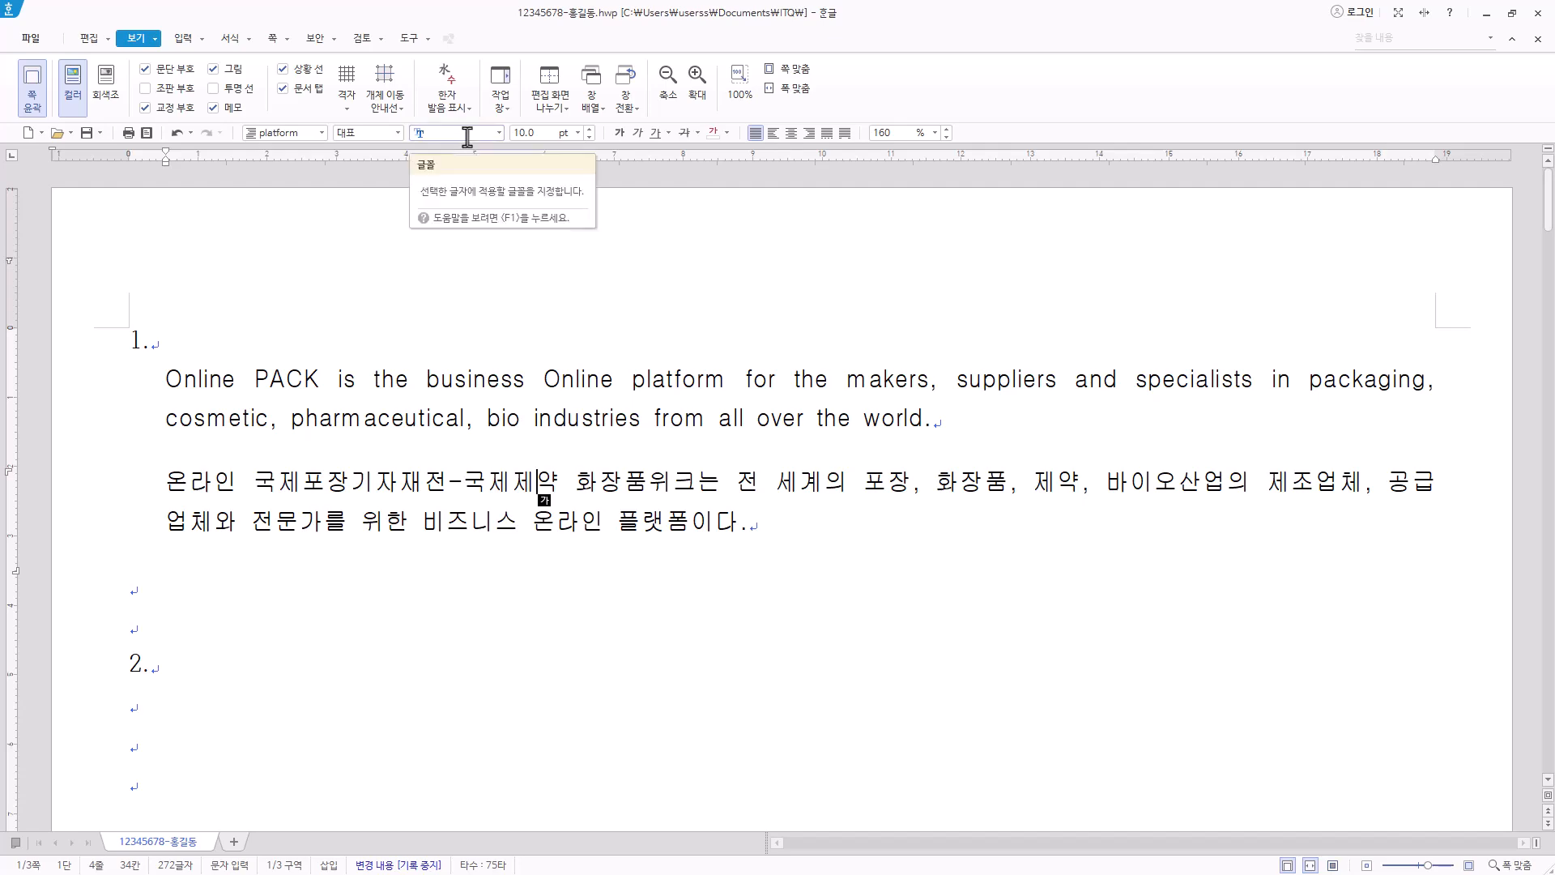
# Insert a table of 5 rows and 6 columns on the empty line below the "2." heading, treated as a character.
pyautogui.scroll(-3, 202, 618)
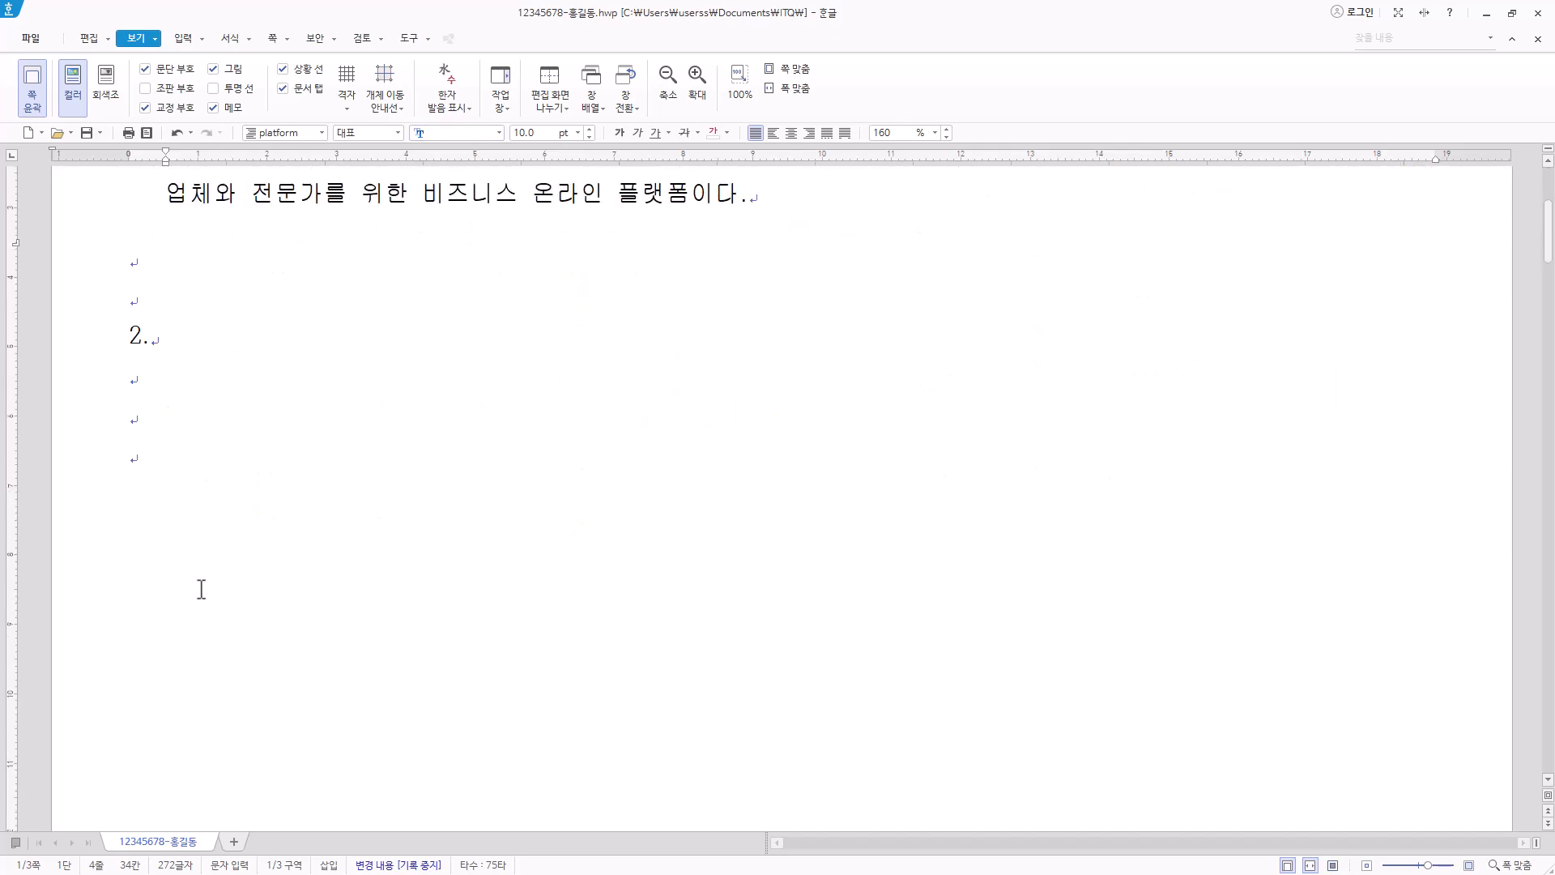
pyautogui.click(145, 379)
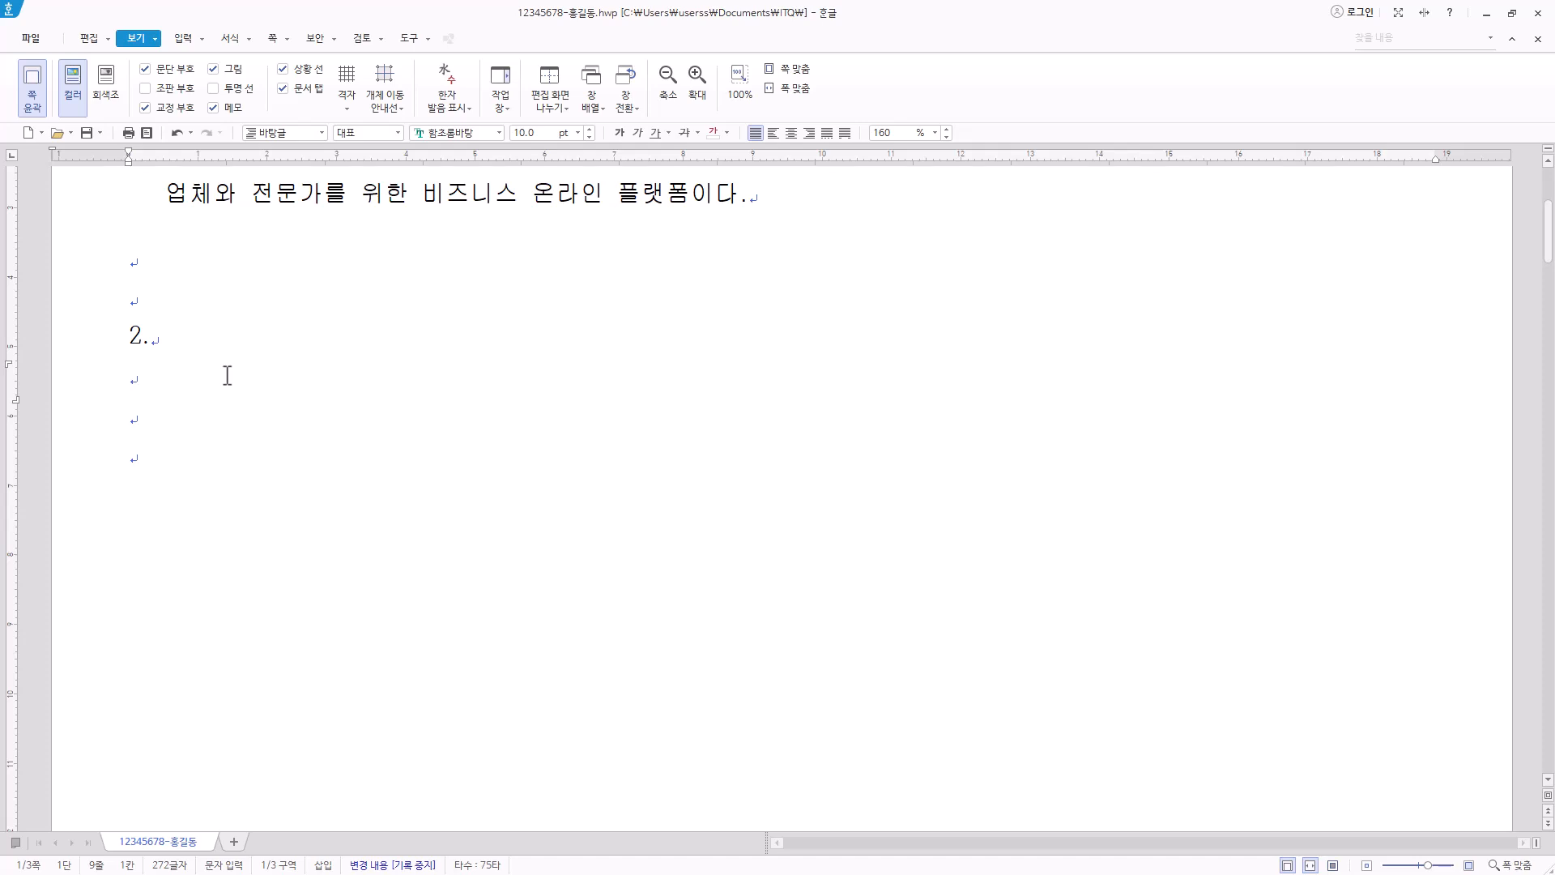
pyautogui.click(183, 41)
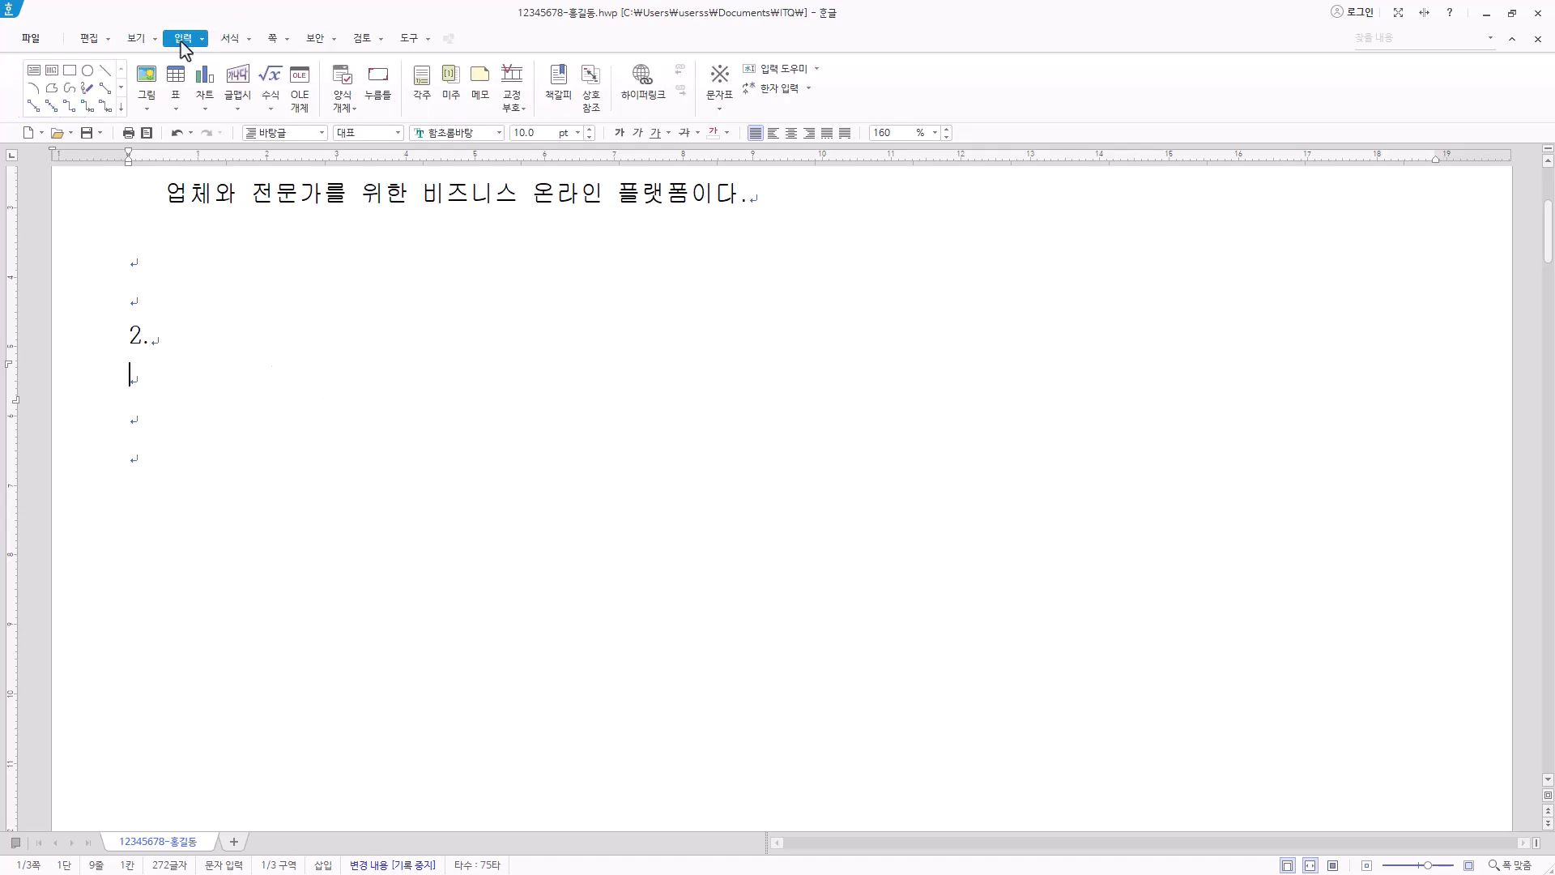
pyautogui.click(188, 98)
pyautogui.click(206, 144)
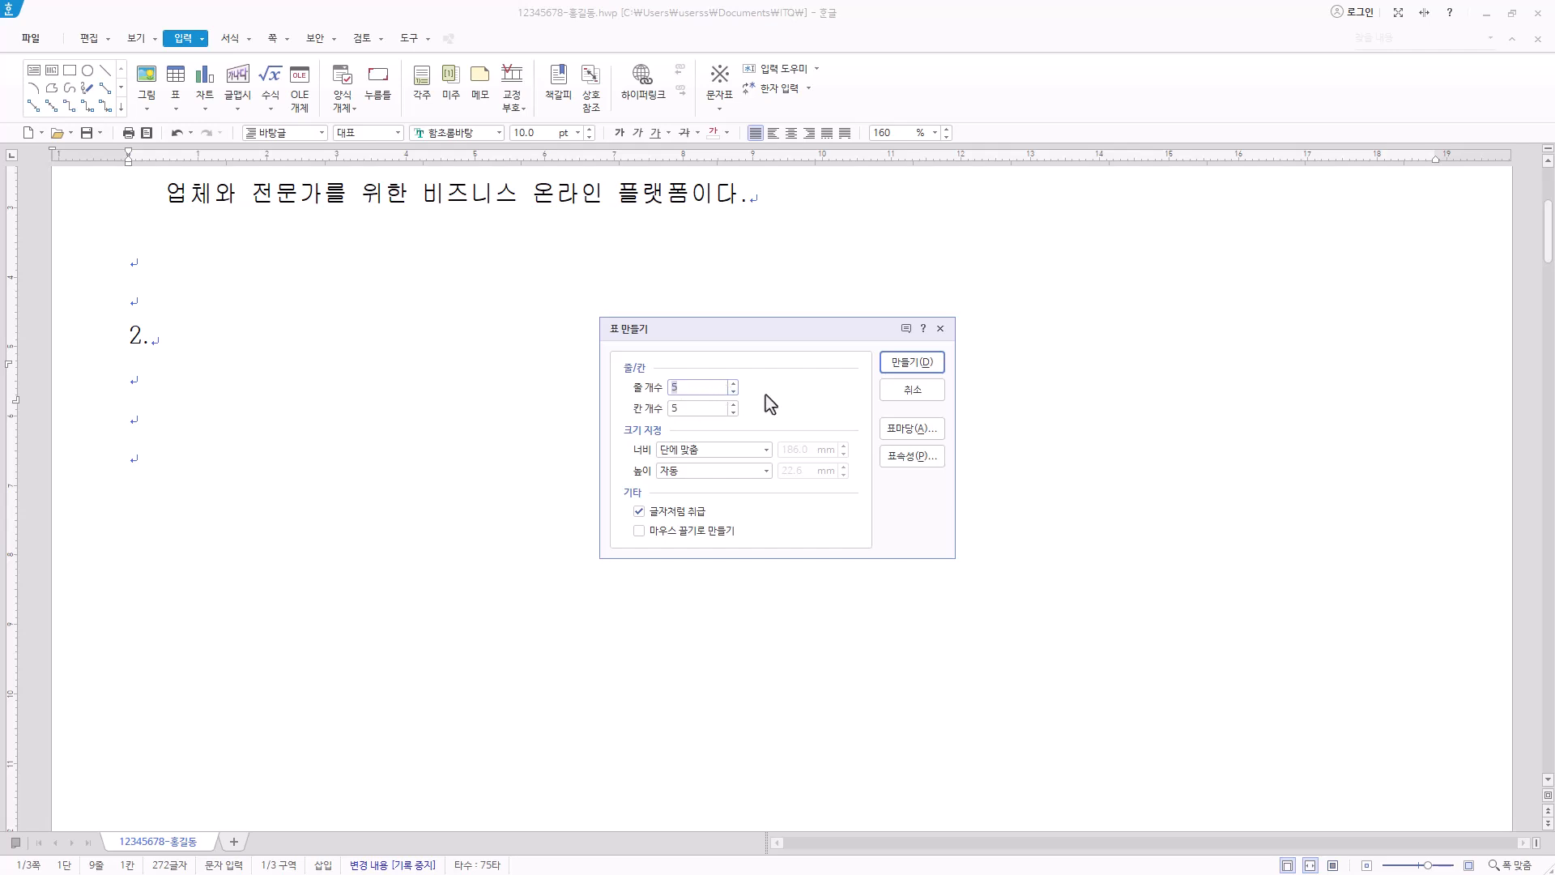
pyautogui.press('Tab')
pyautogui.write('6')
pyautogui.click(914, 371)
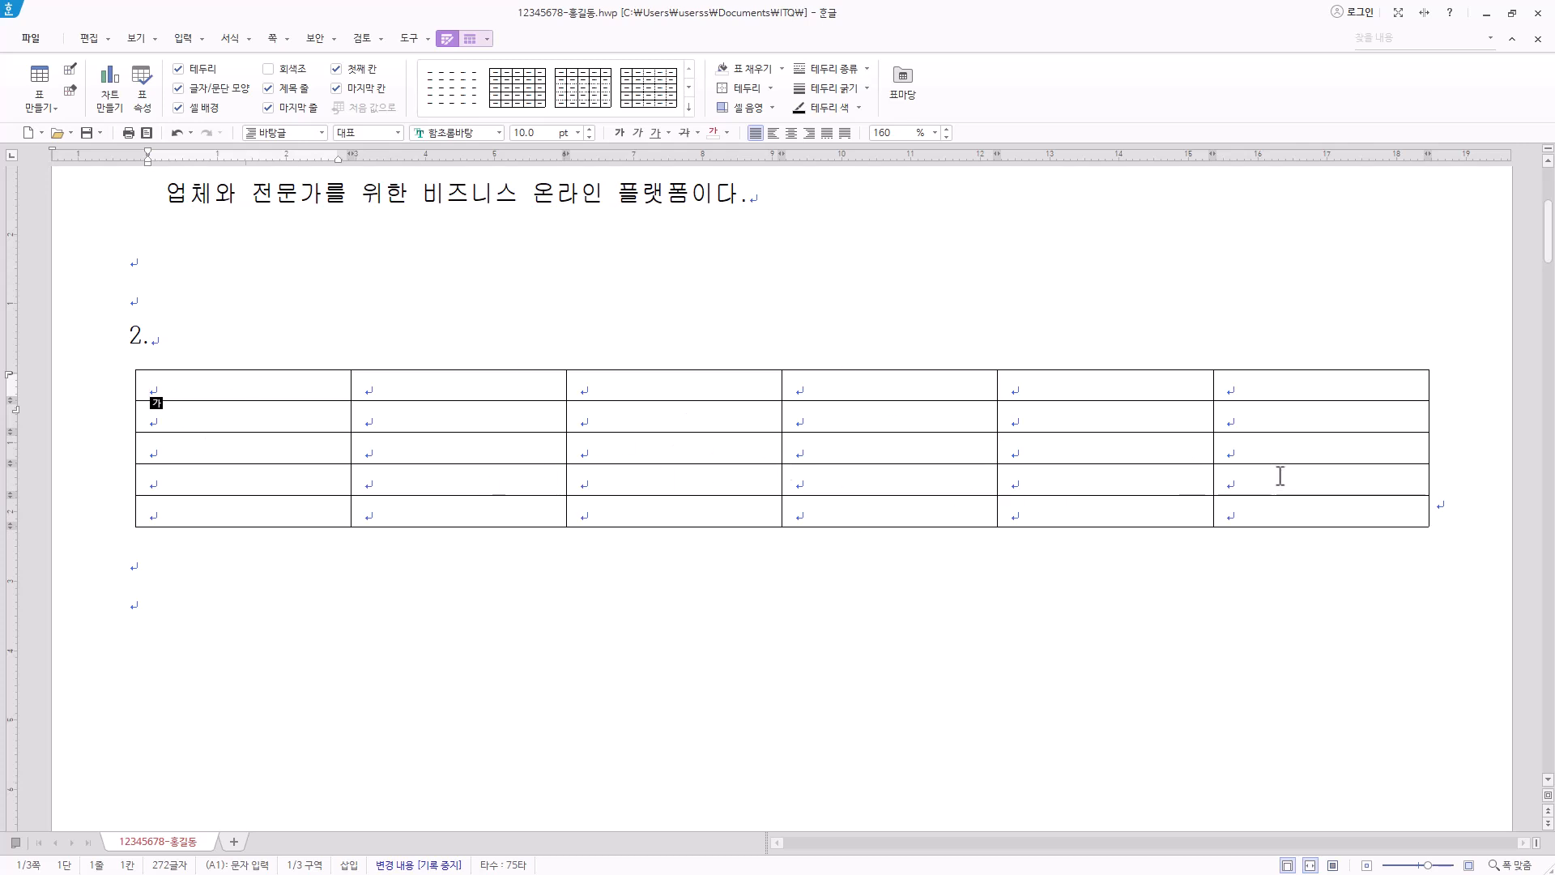
# Fill the table: 구분, 10회–13회, 합계; 1일차 7.4, 8.1, 7.9, 8.5; 2일차 12.2, 13.7, 12.8, 13.1; 3일차 10.1, 10.5, 11.2, 11.9; 4일차 4.8, 5.2, 5.7, 6.2.
pyautogui.write('구분\t10회\t11회\t12회\t13회\t합계 1일차\t7.4\t8.1\t7.9\t8.5\t 2일차\t12.2\t13.7\t12.8\t13.1\t 3일차\t10.1\t10.5\t11.2\t11.9\t 4일차\t4.8\t5.2\t5.7\t6.2')
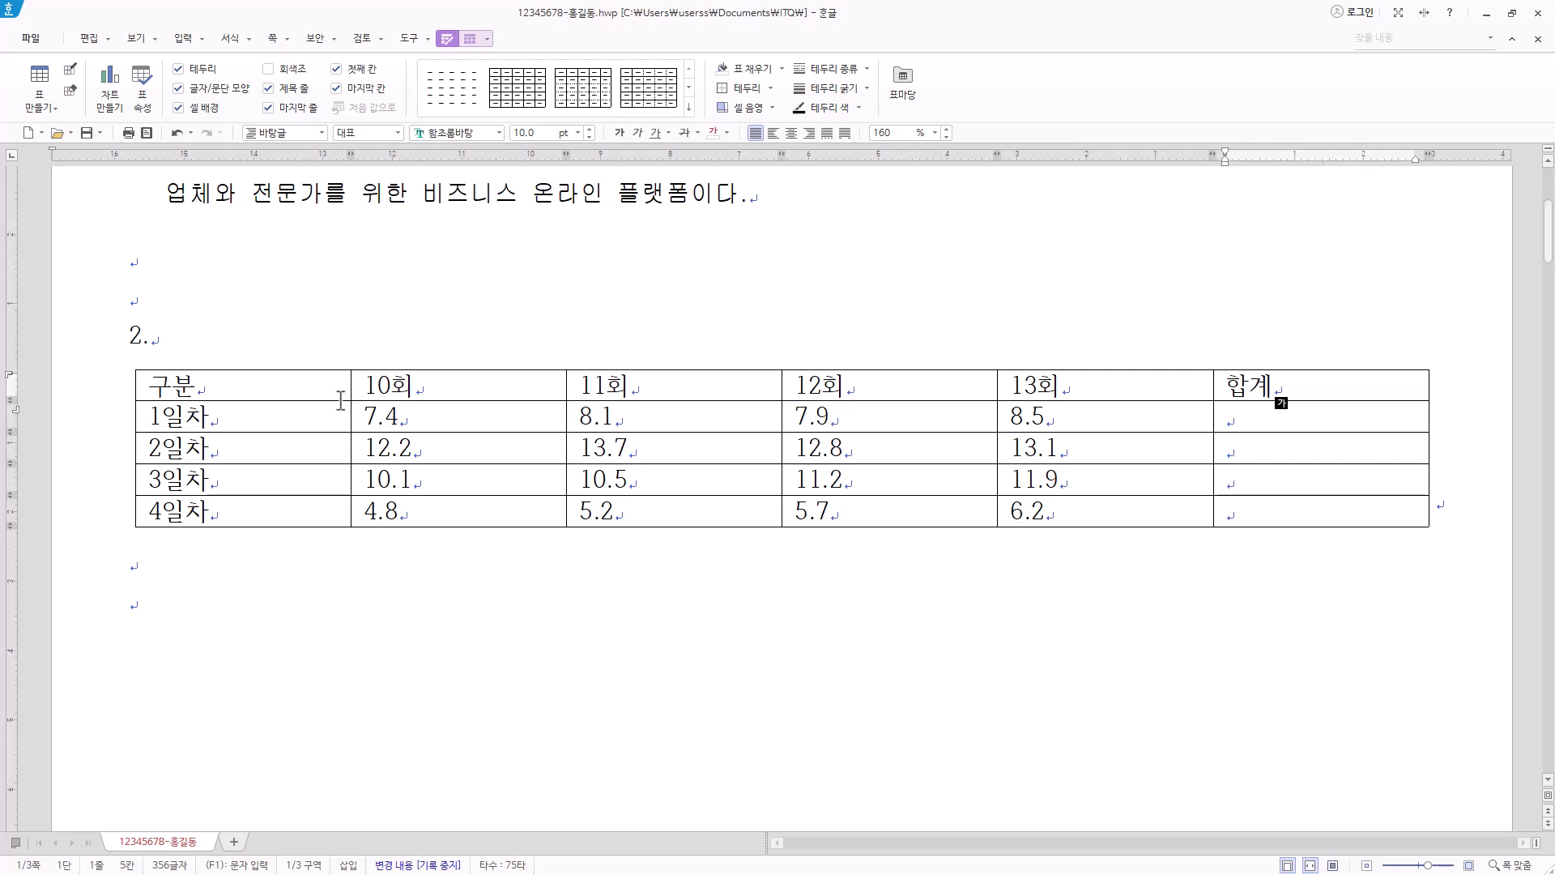
# Set the font of all the table's cells to 돋움.
pyautogui.moveTo(295, 394); pyautogui.dragTo(1374, 527)
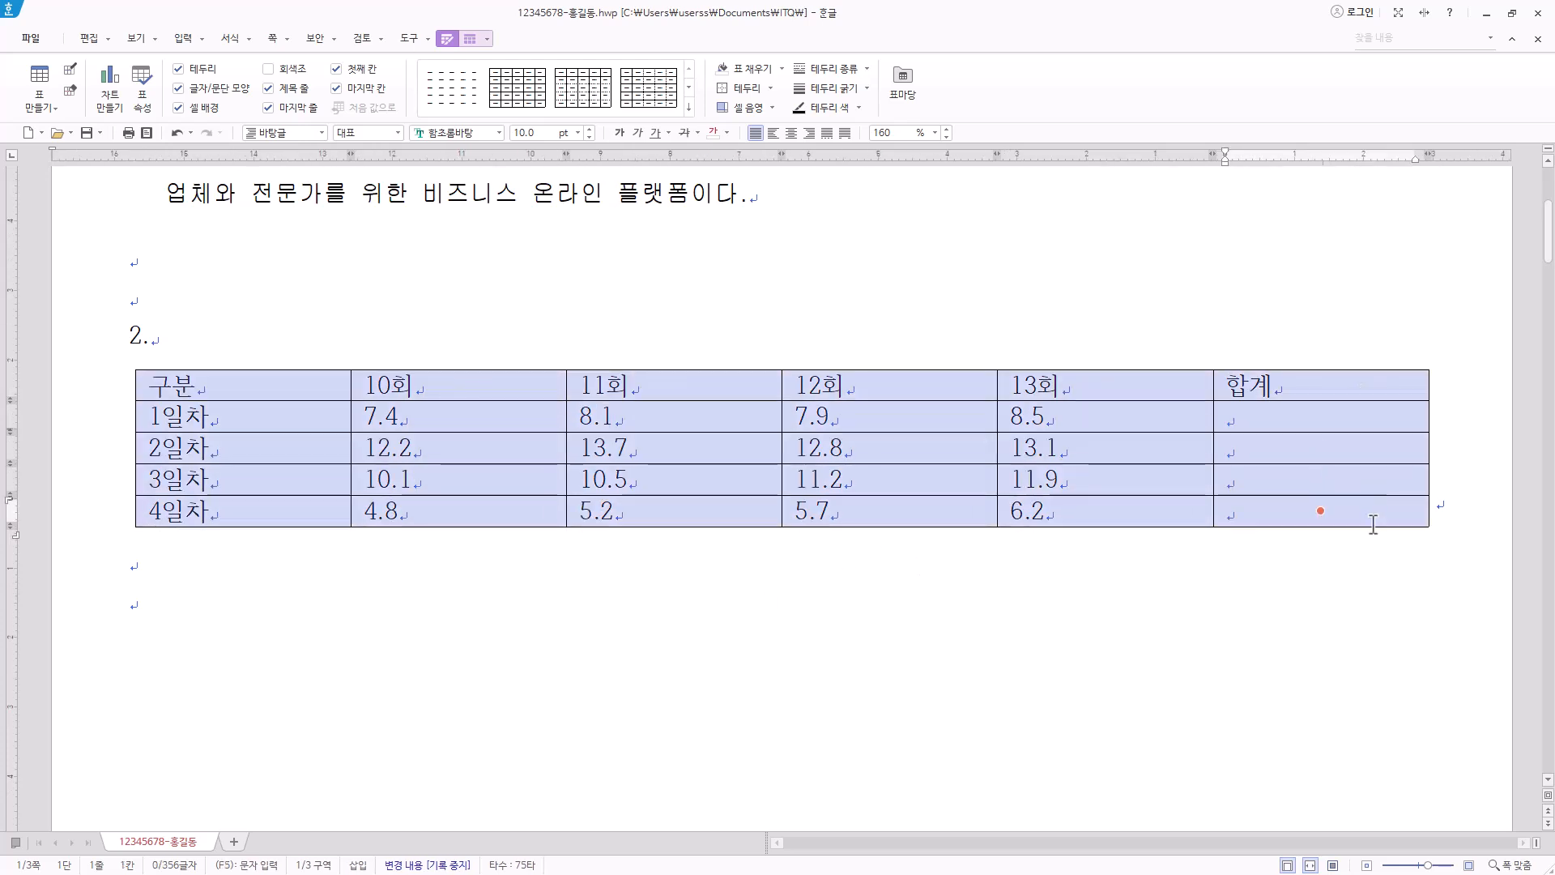
pyautogui.click(485, 133)
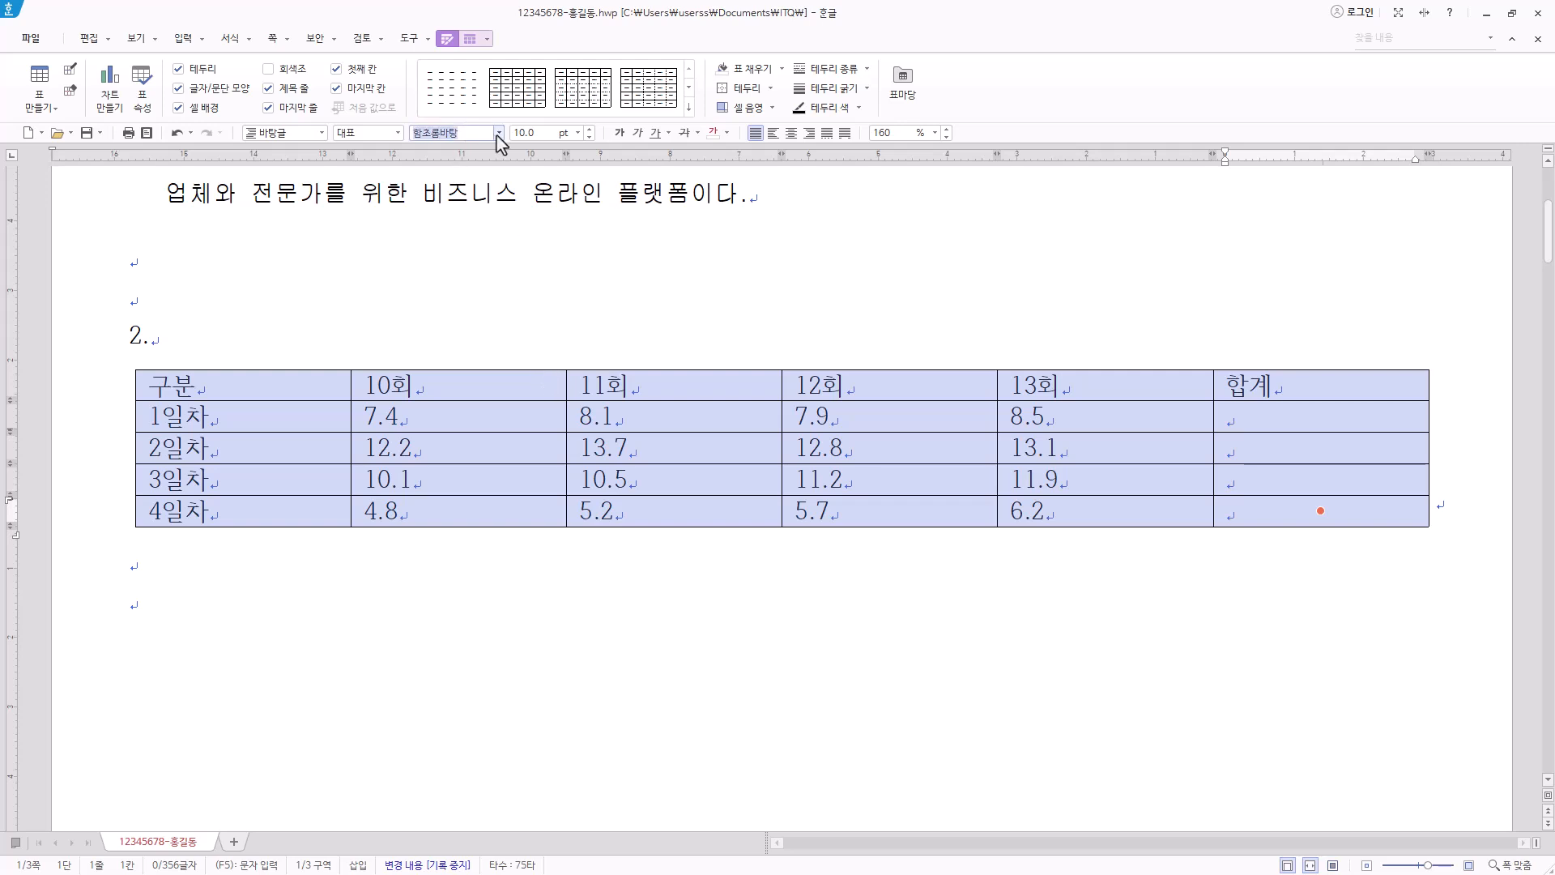
pyautogui.click(499, 133)
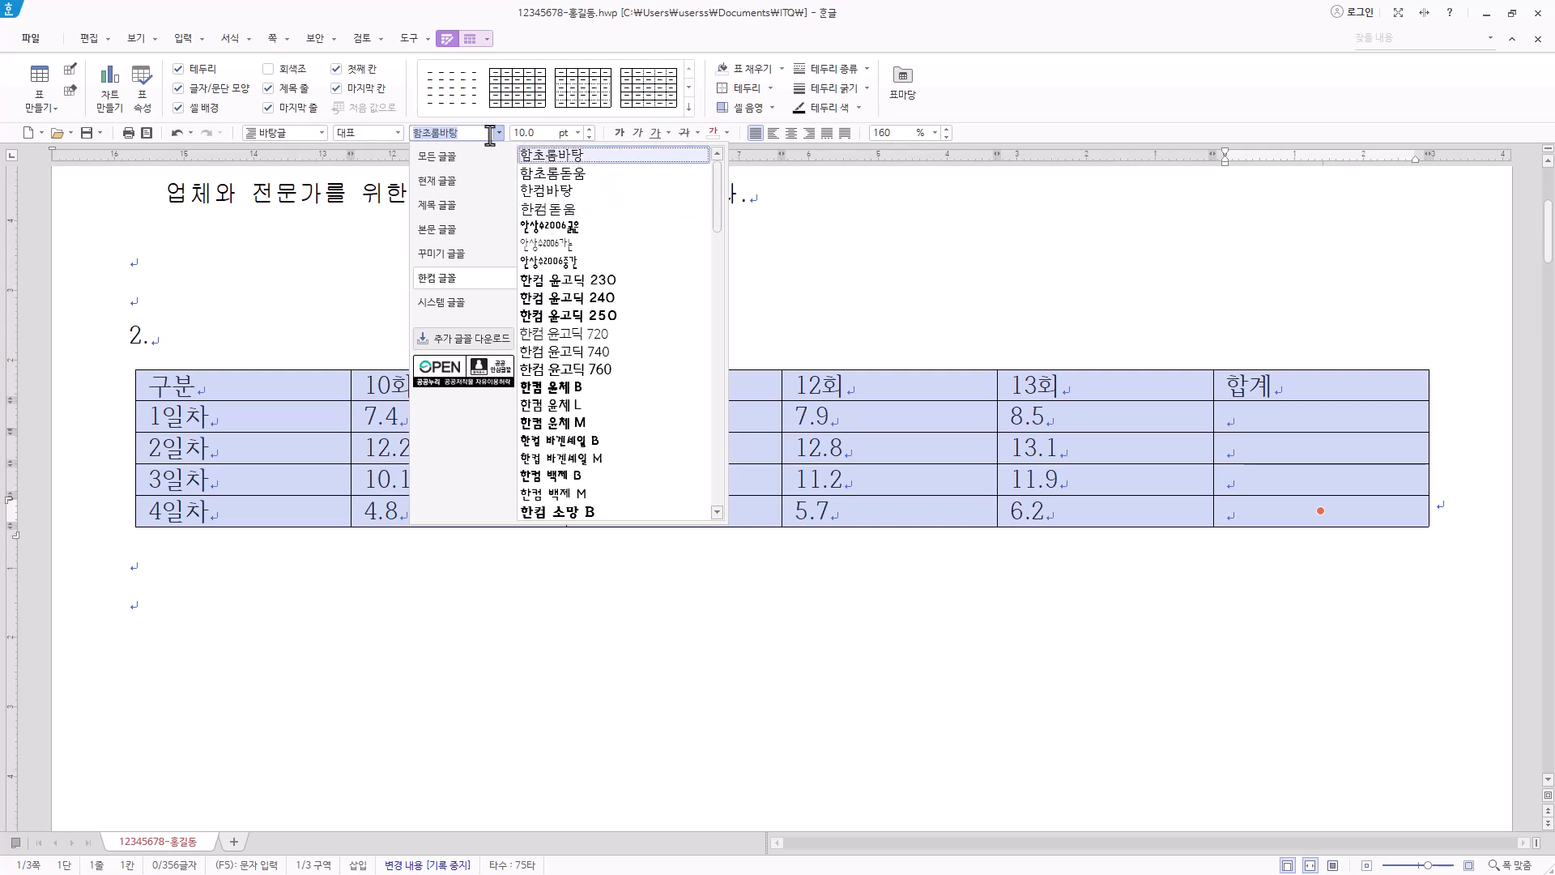
pyautogui.write('돋움')
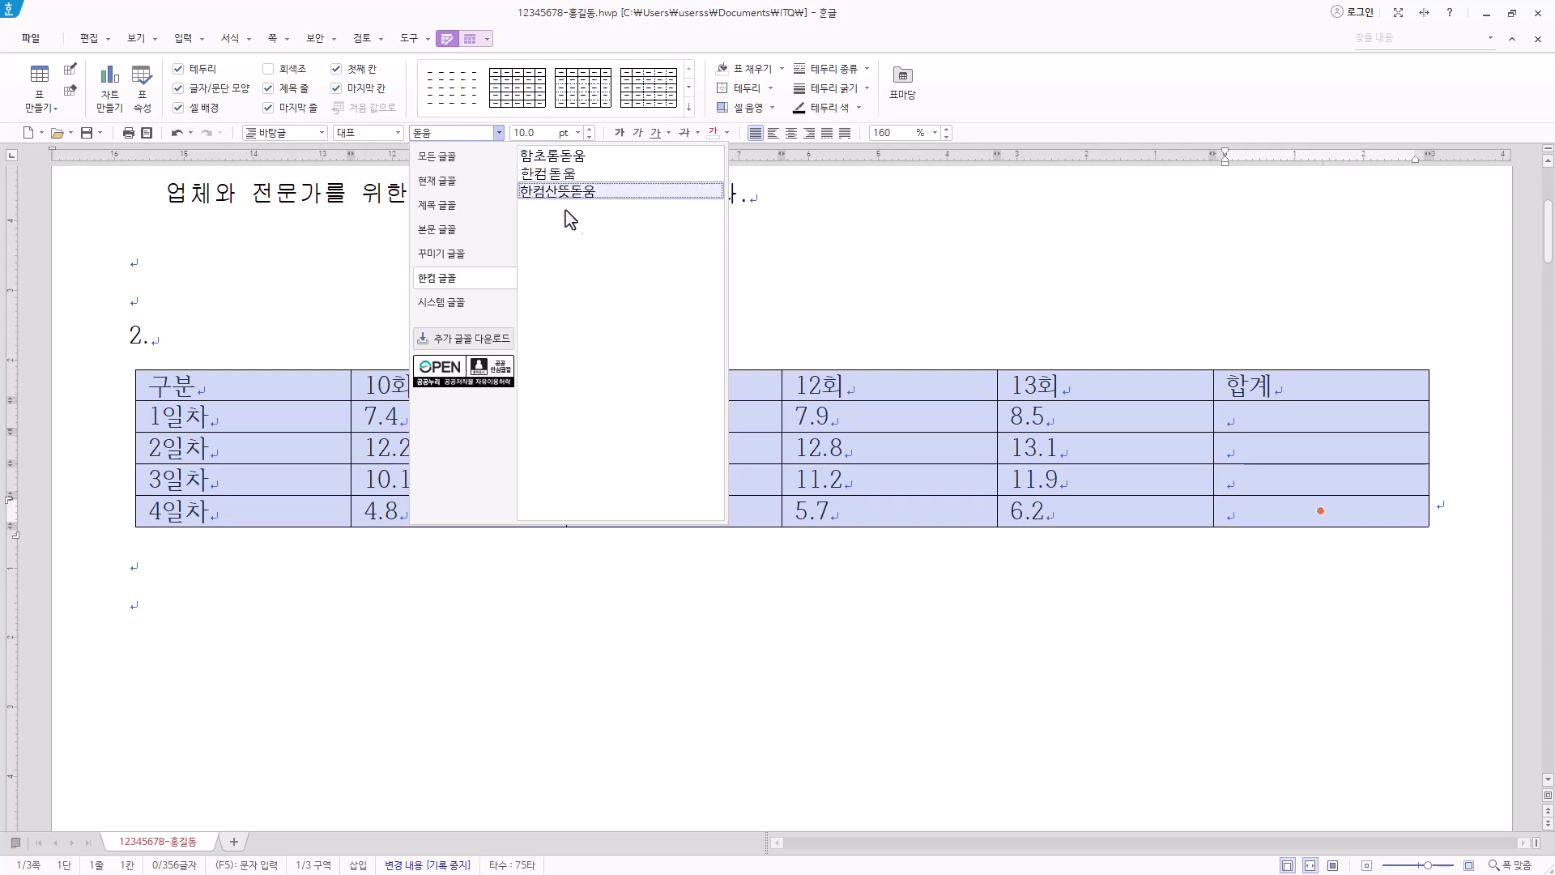
pyautogui.click(452, 161)
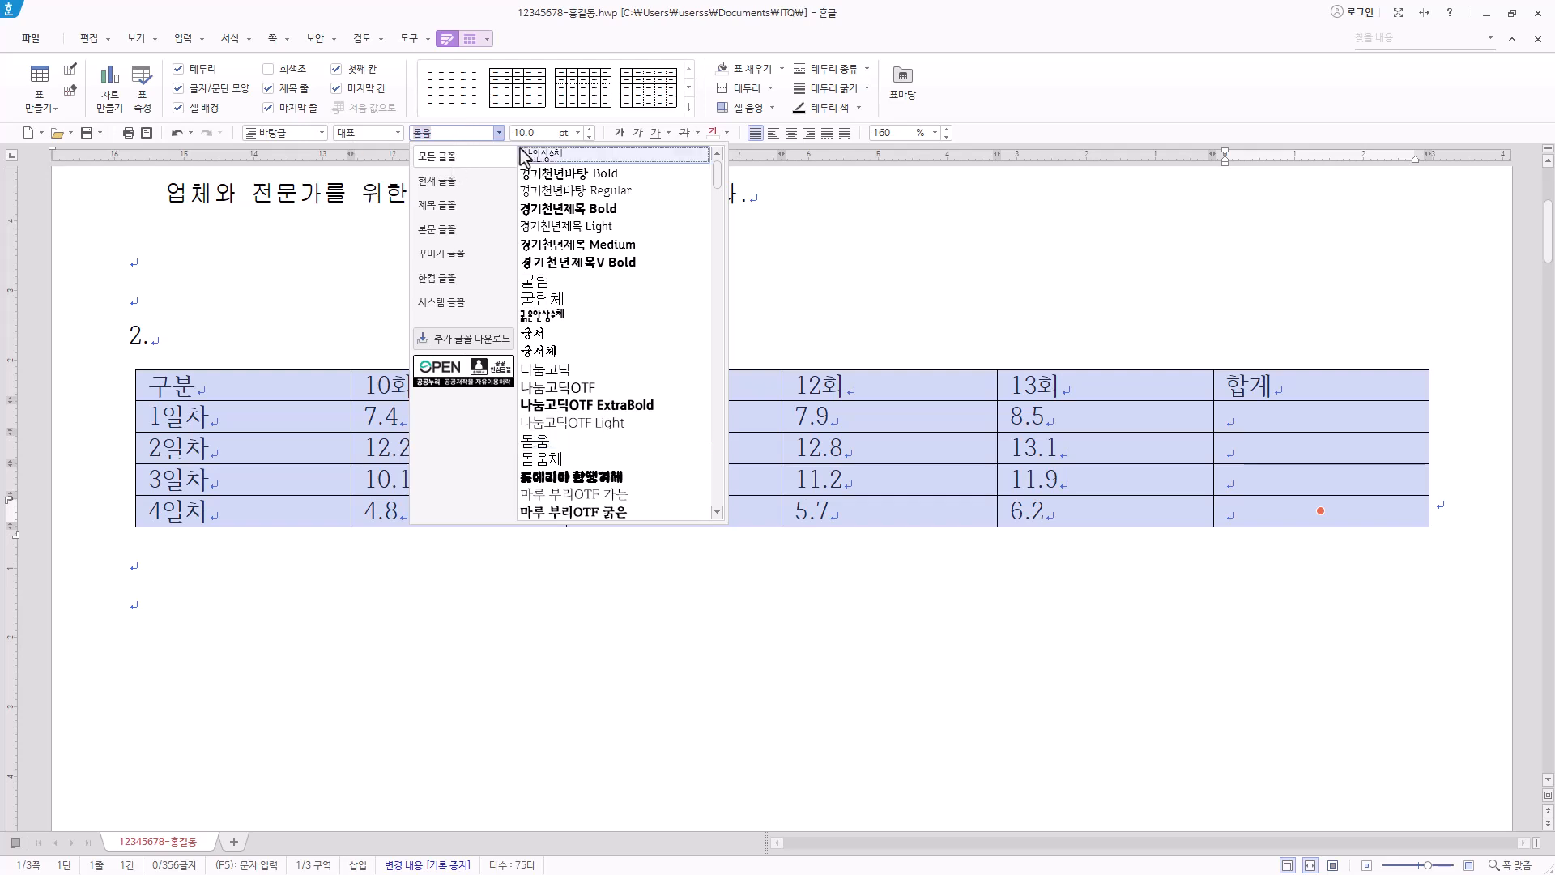
pyautogui.click(492, 234)
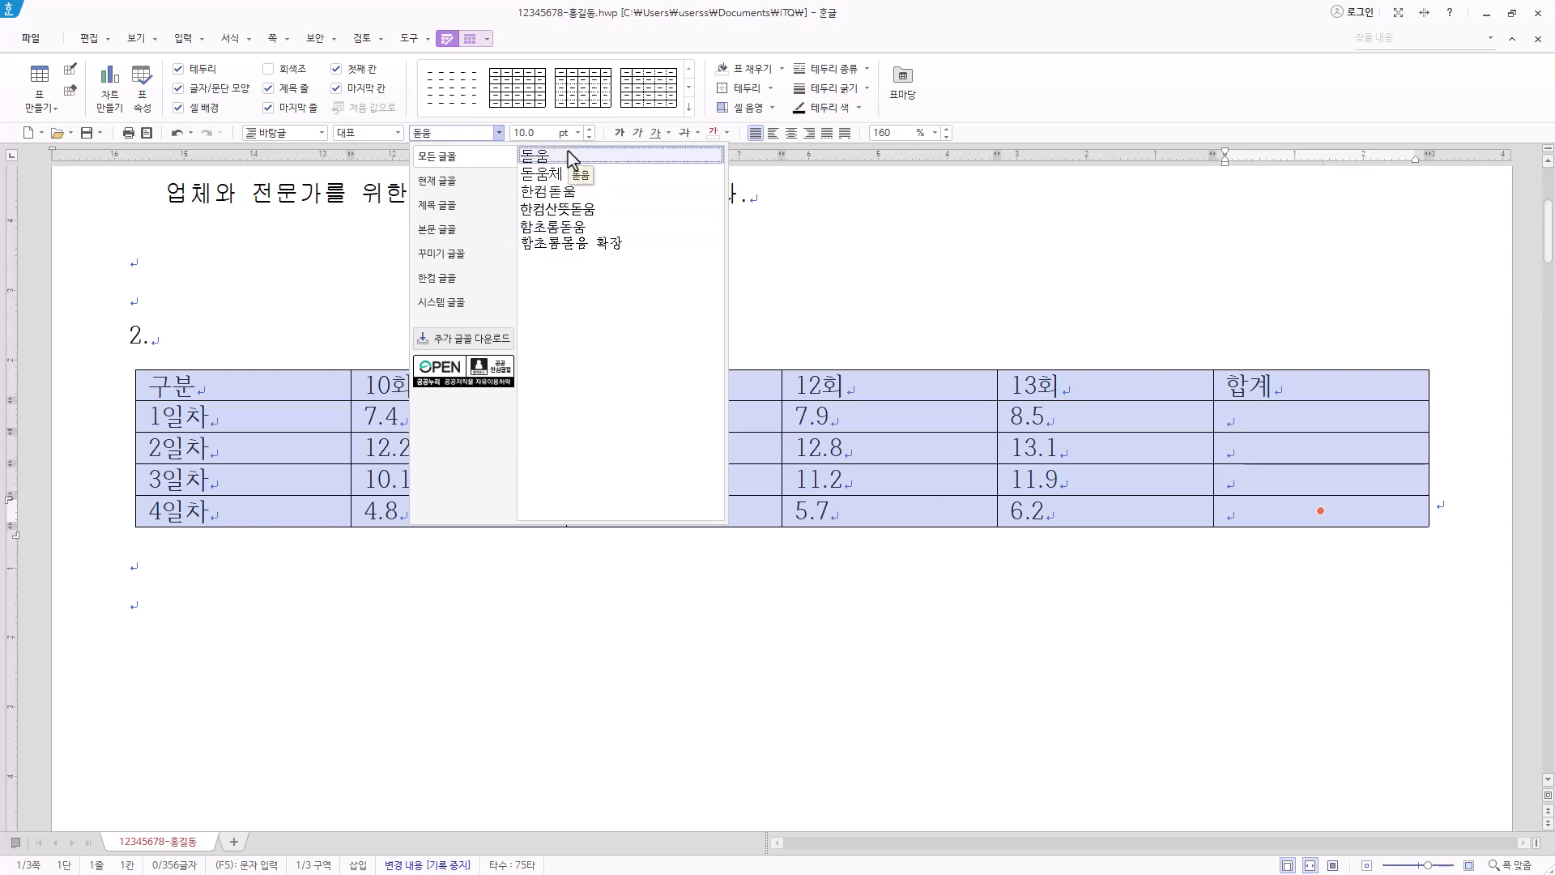
pyautogui.click(499, 133)
pyautogui.click(499, 134)
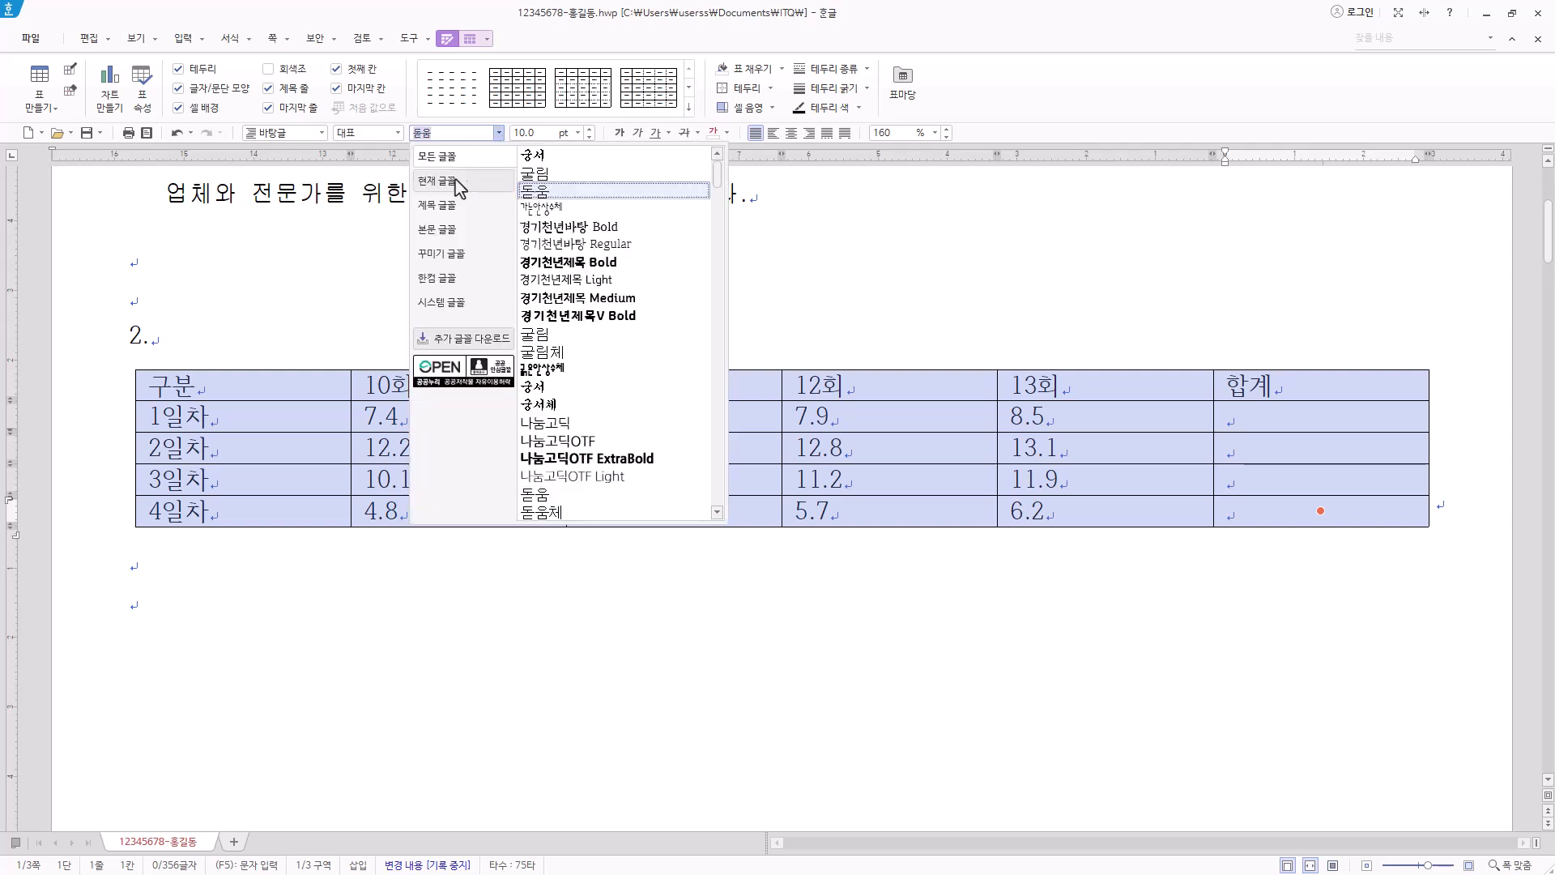
pyautogui.click(499, 133)
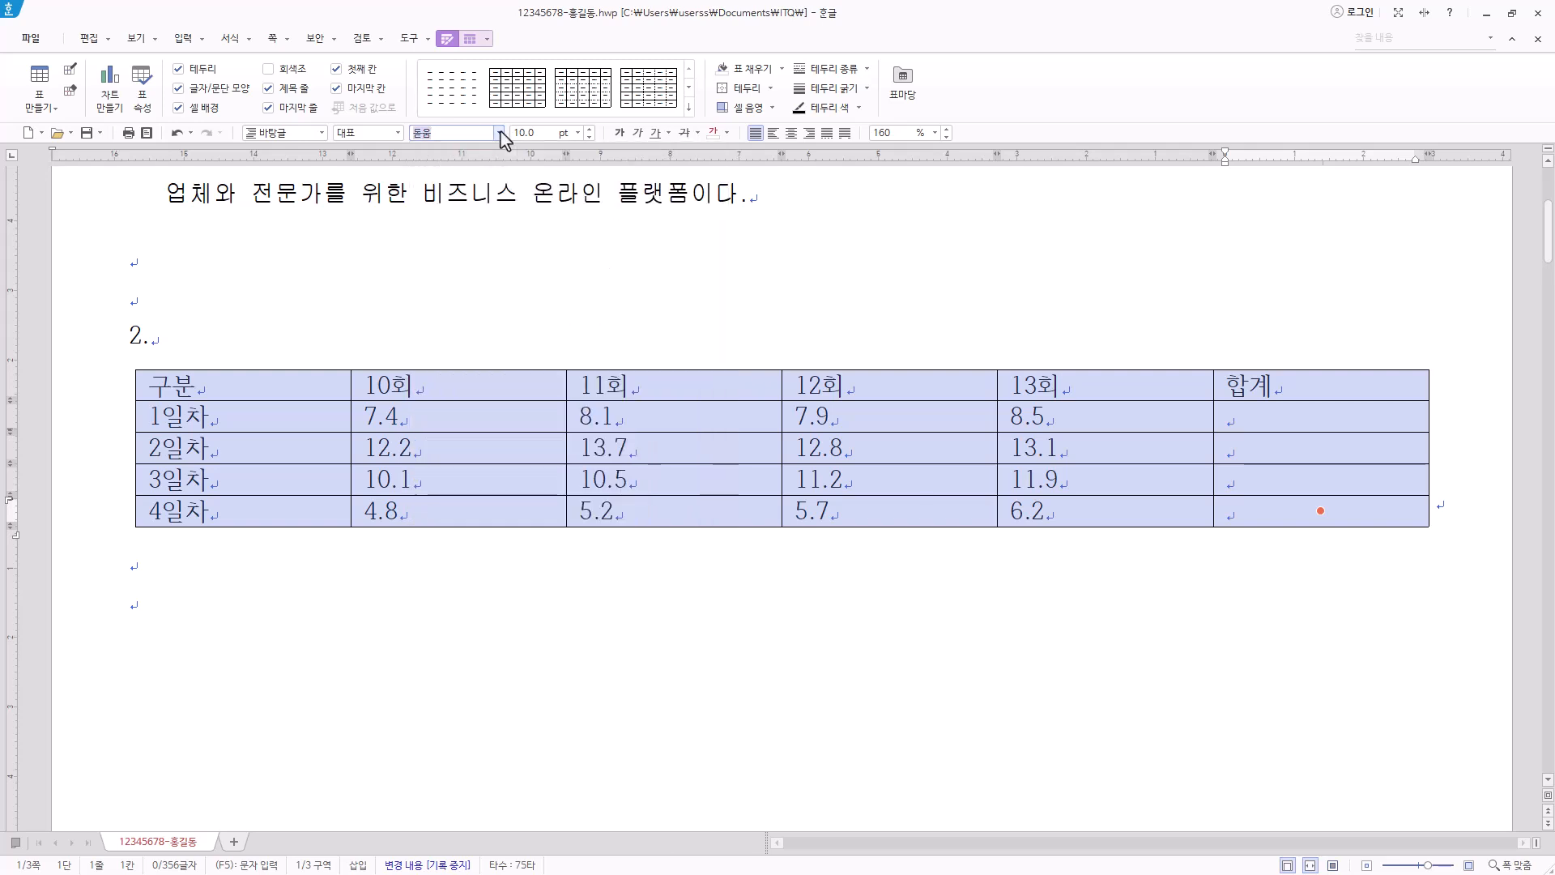
pyautogui.click(468, 134)
pyautogui.press('Return')
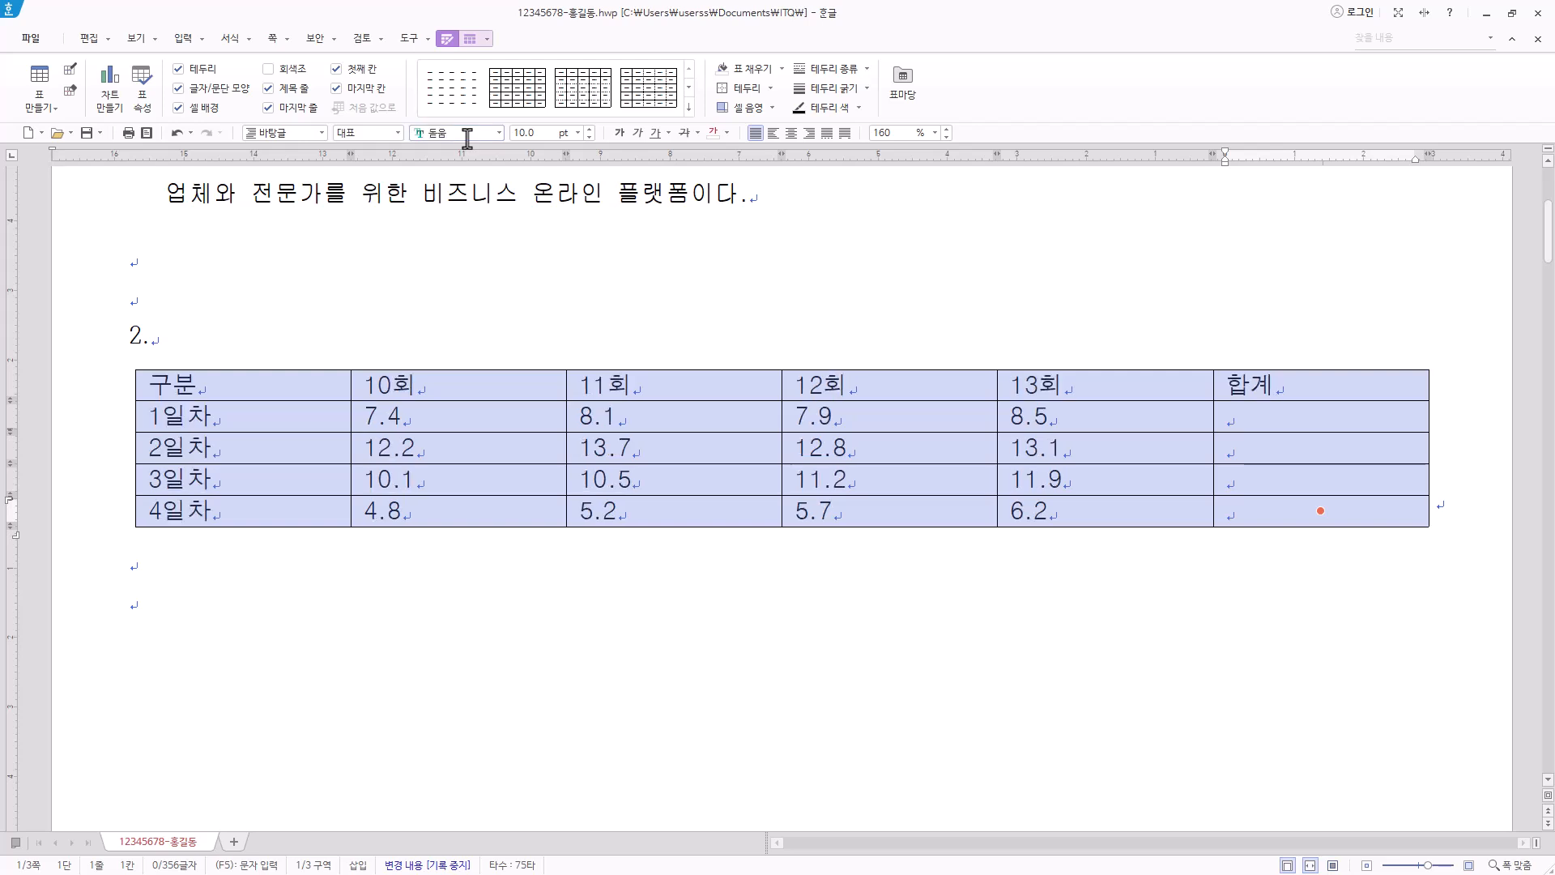
pyautogui.click(499, 134)
pyautogui.click(469, 131)
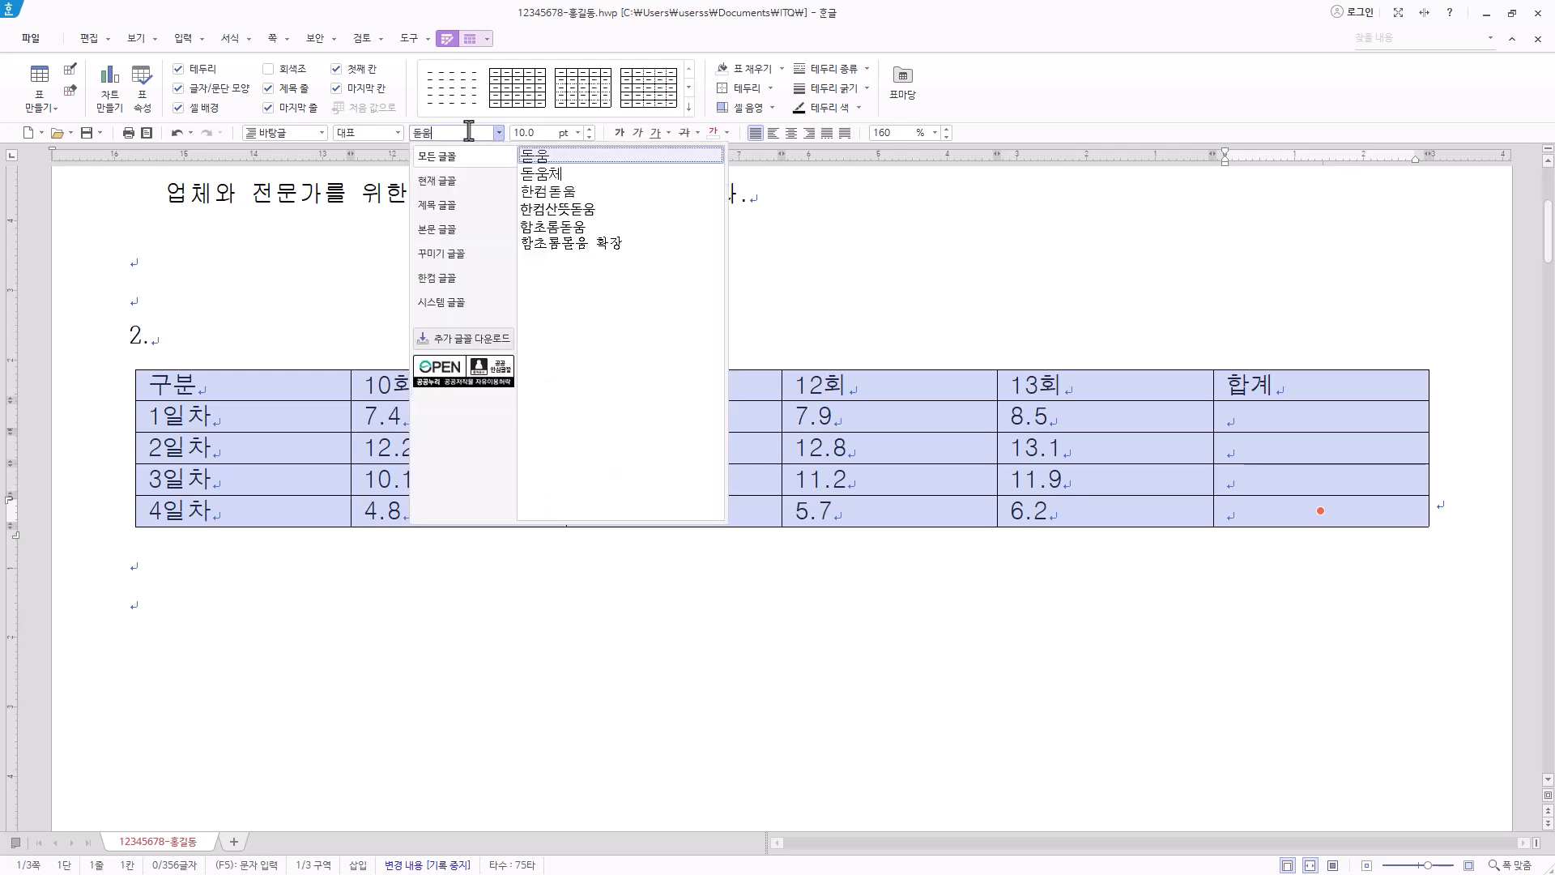
pyautogui.click(548, 162)
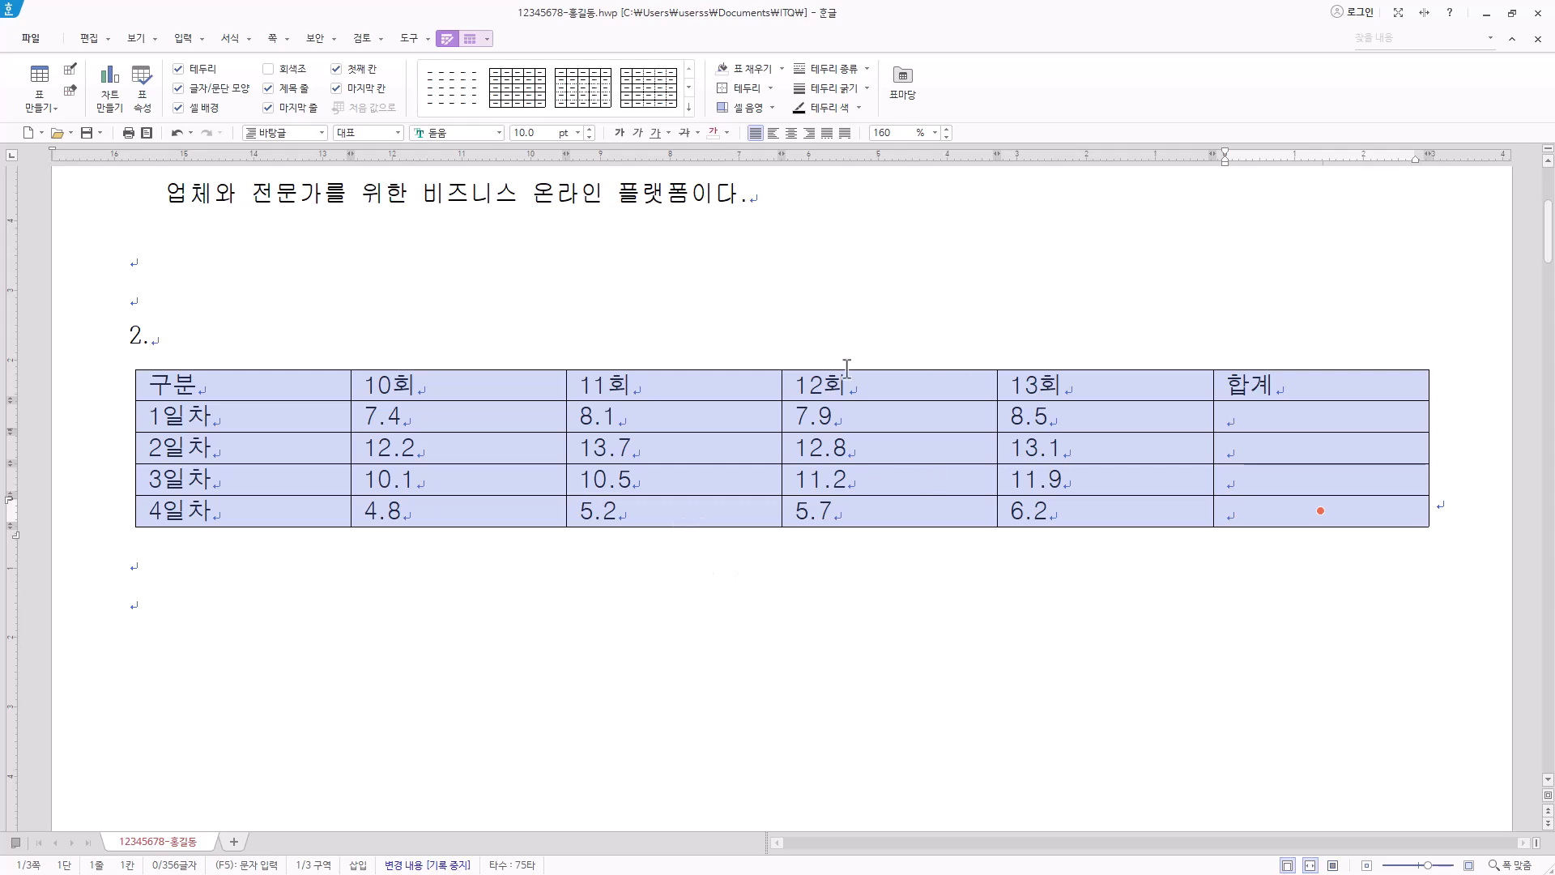
# Center the text in all table cells and right-align the number cells together with the empty 합계 cells.
pyautogui.click(793, 135)
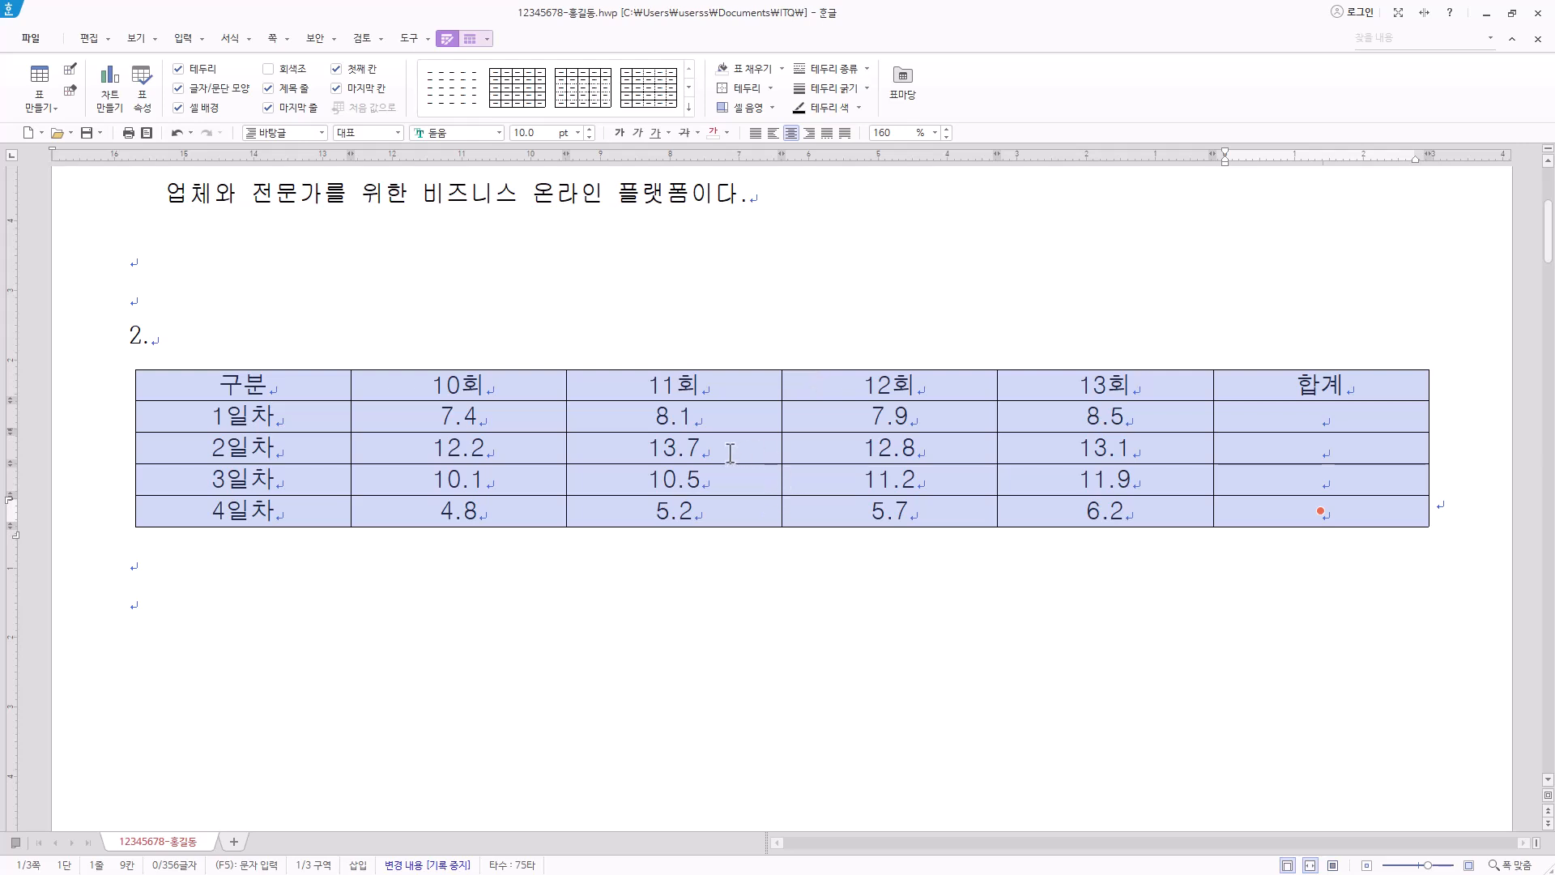
pyautogui.moveTo(467, 386); pyautogui.dragTo(1047, 394)
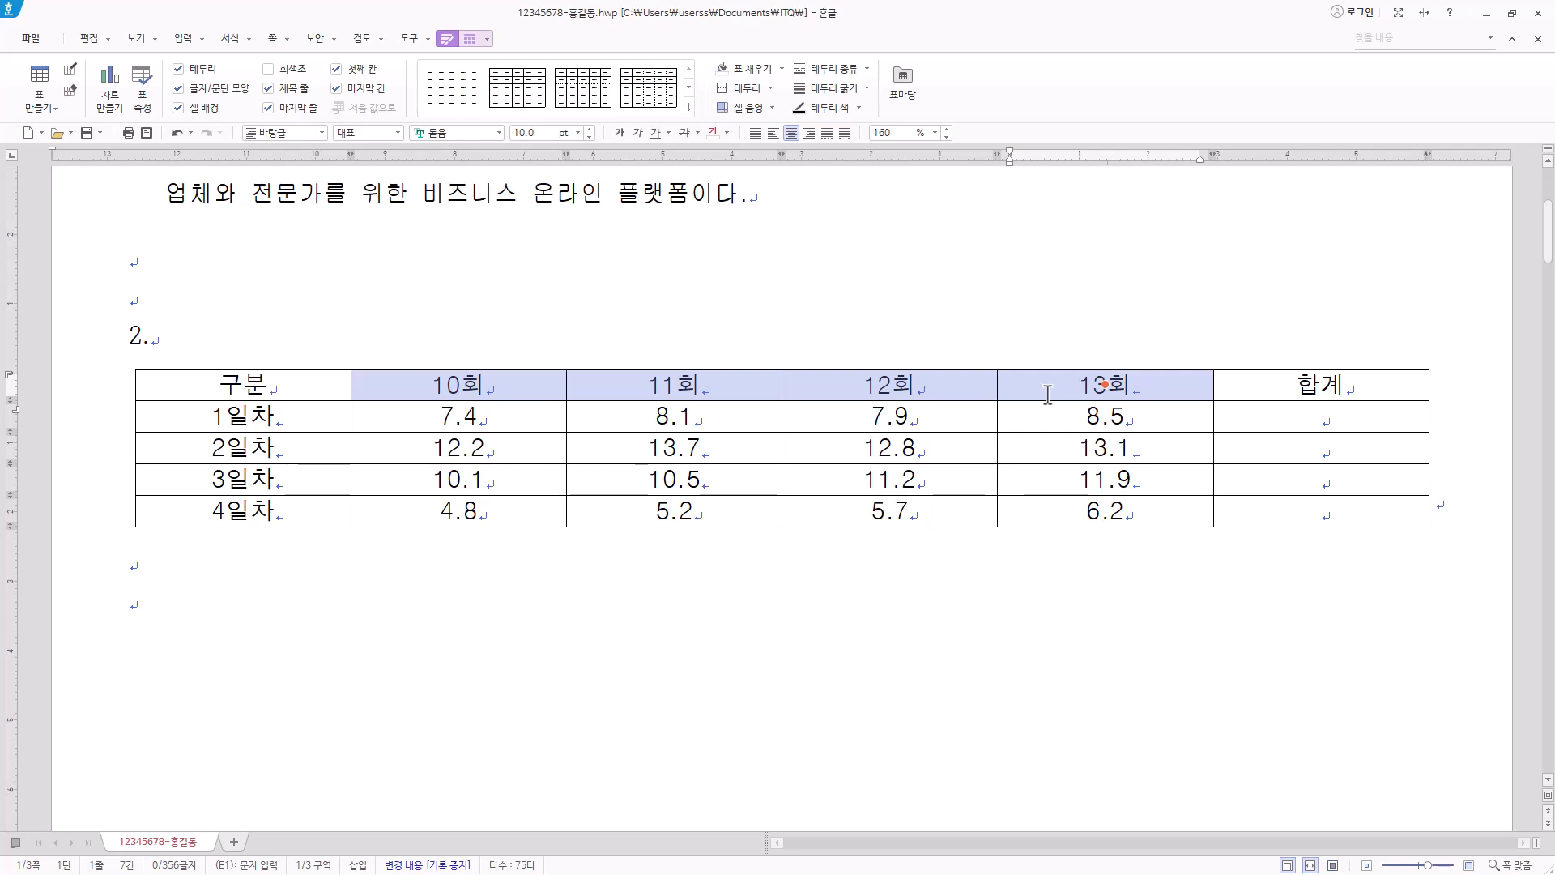
pyautogui.moveTo(542, 422); pyautogui.dragTo(1329, 479)
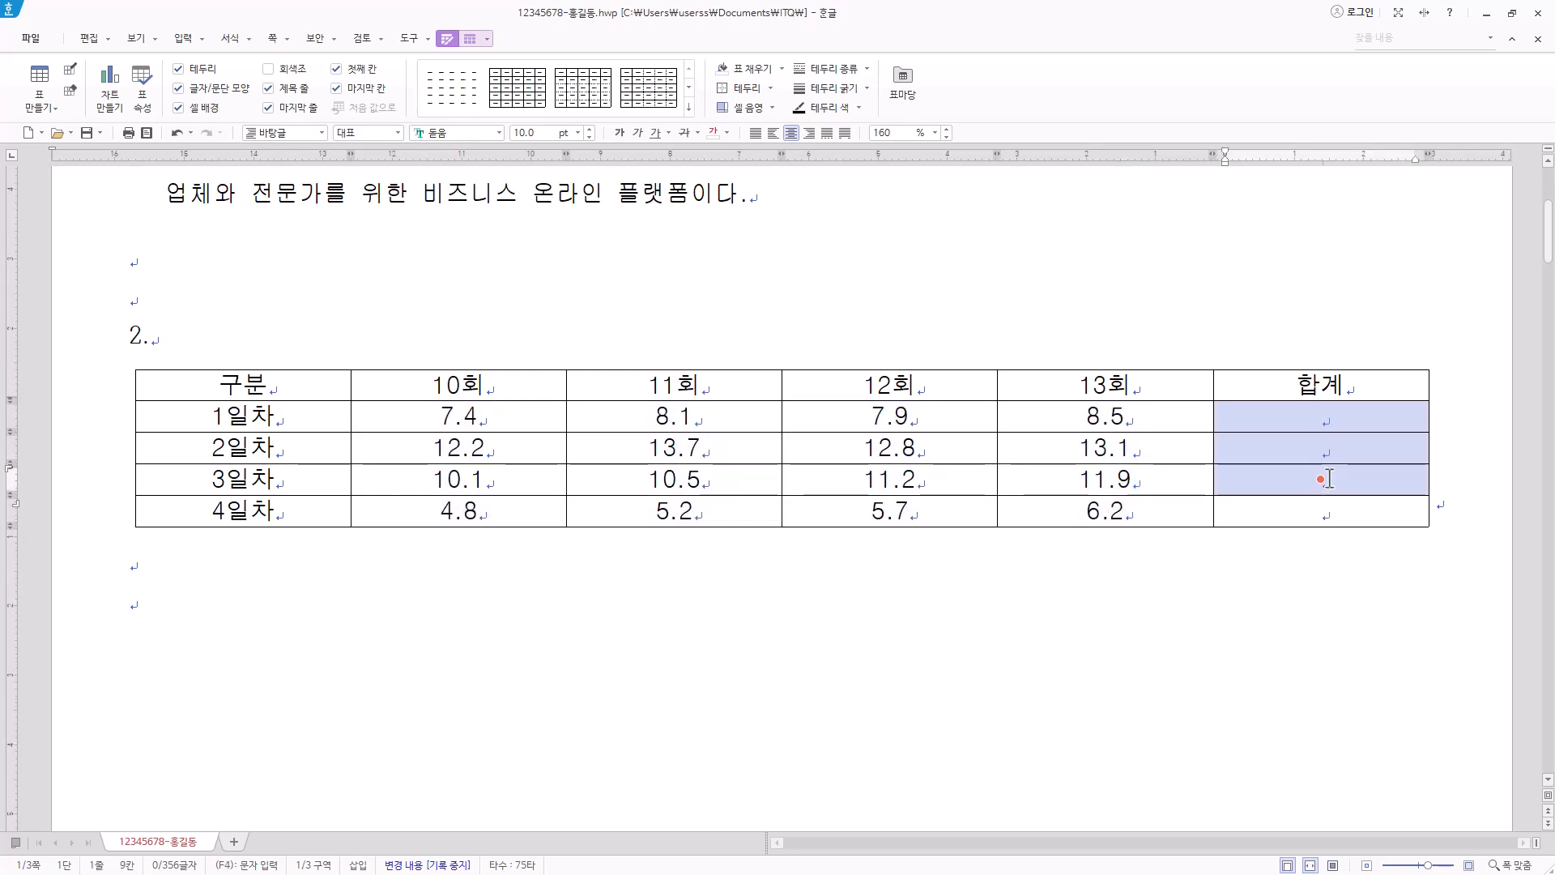
pyautogui.moveTo(510, 413); pyautogui.dragTo(1384, 516)
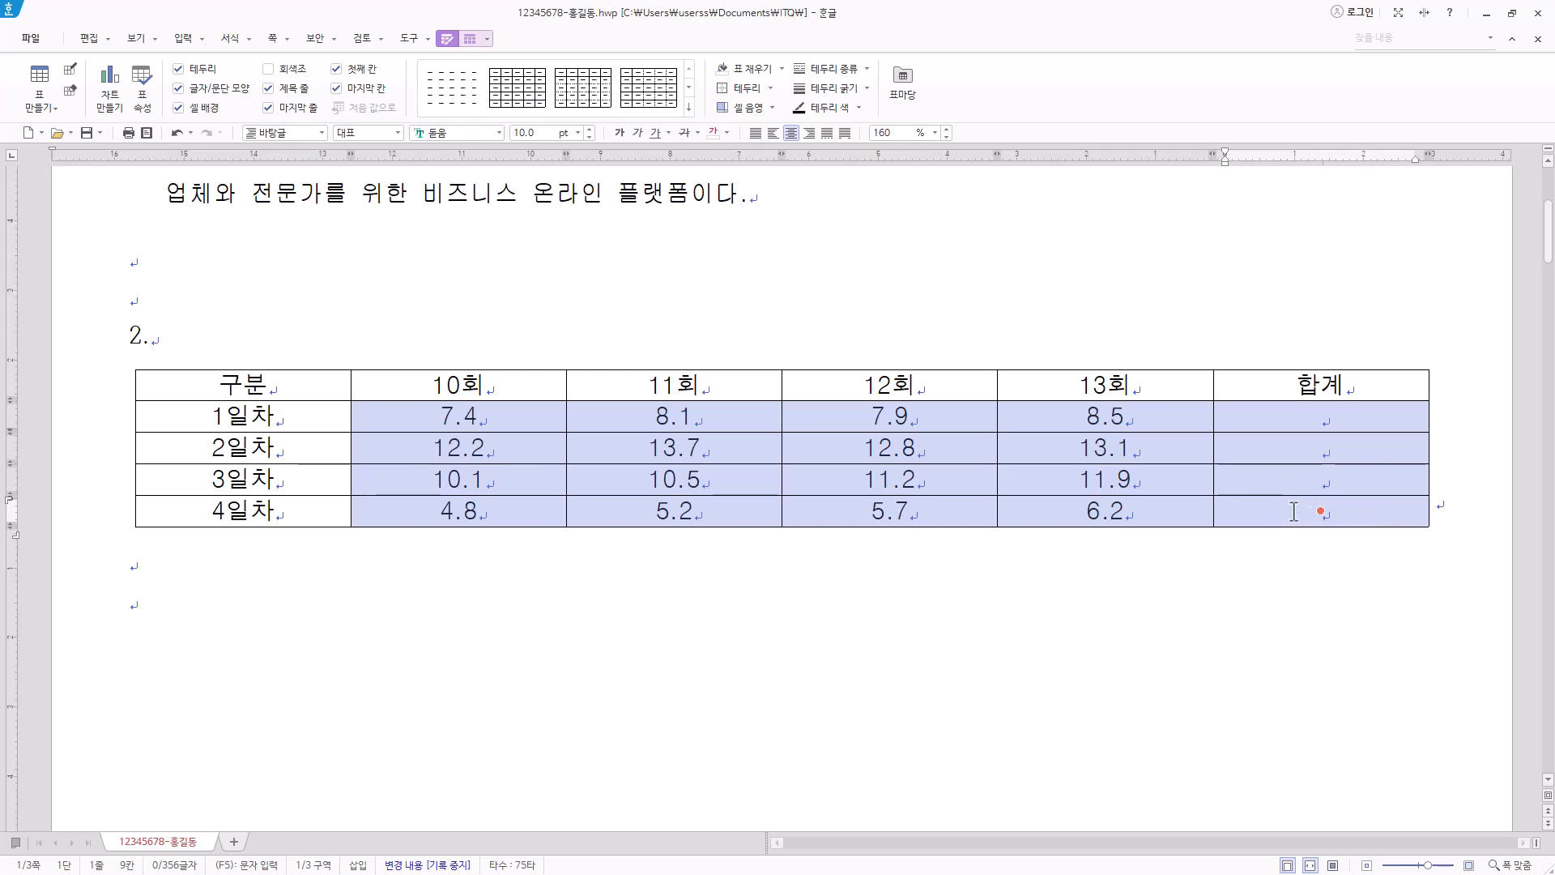
pyautogui.click(809, 133)
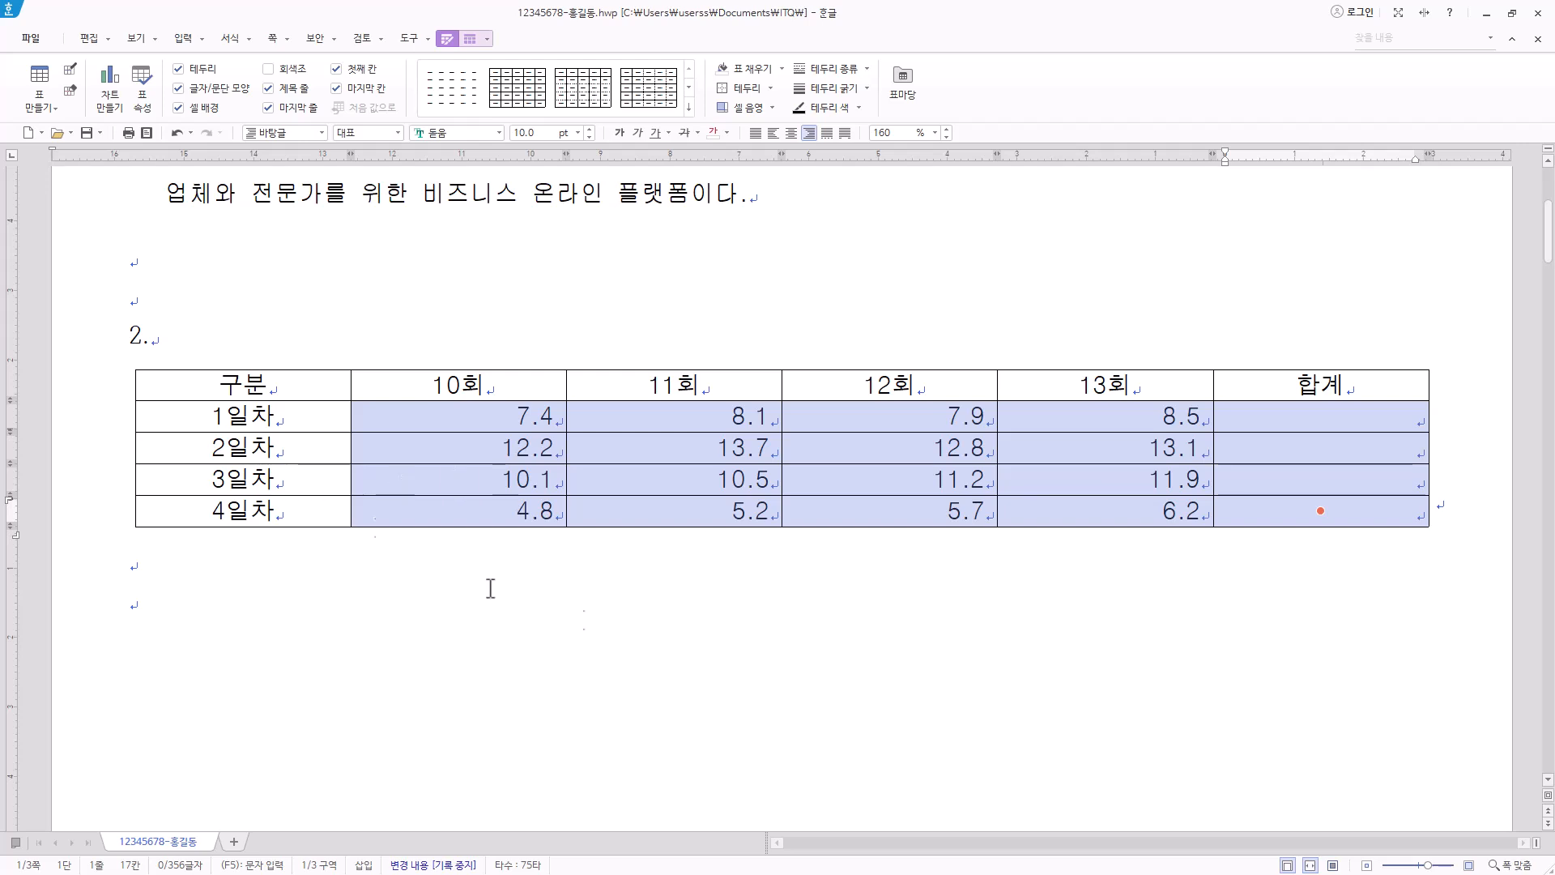
# Turn on a solid color (색) background fill for the cells from 구분 through the 13회 value of 3일차.
pyautogui.moveTo(291, 392); pyautogui.dragTo(1074, 479)
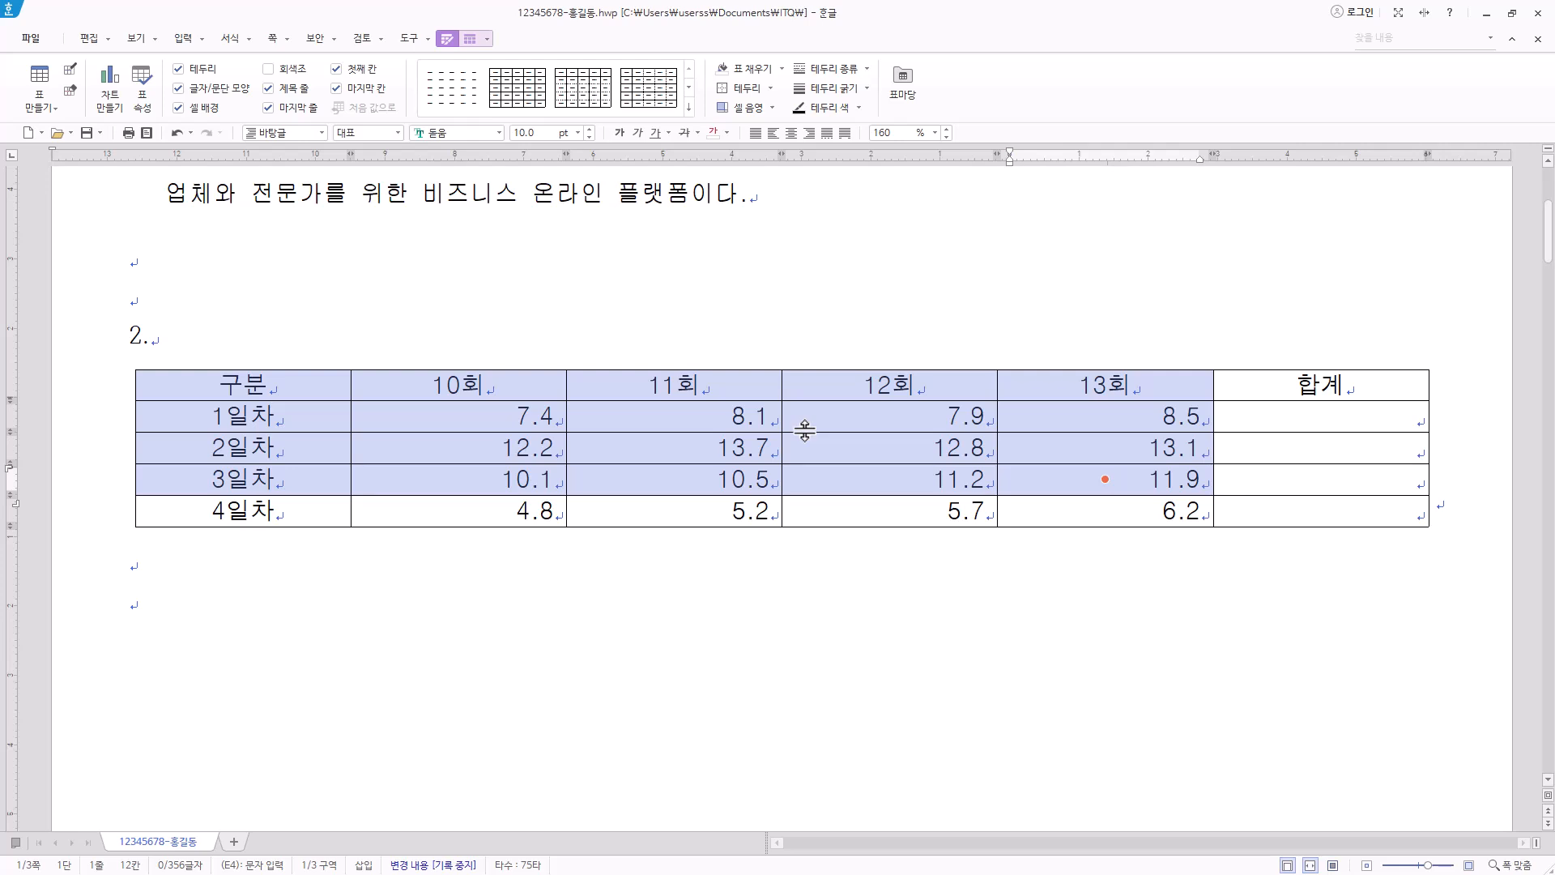
pyautogui.press('c')
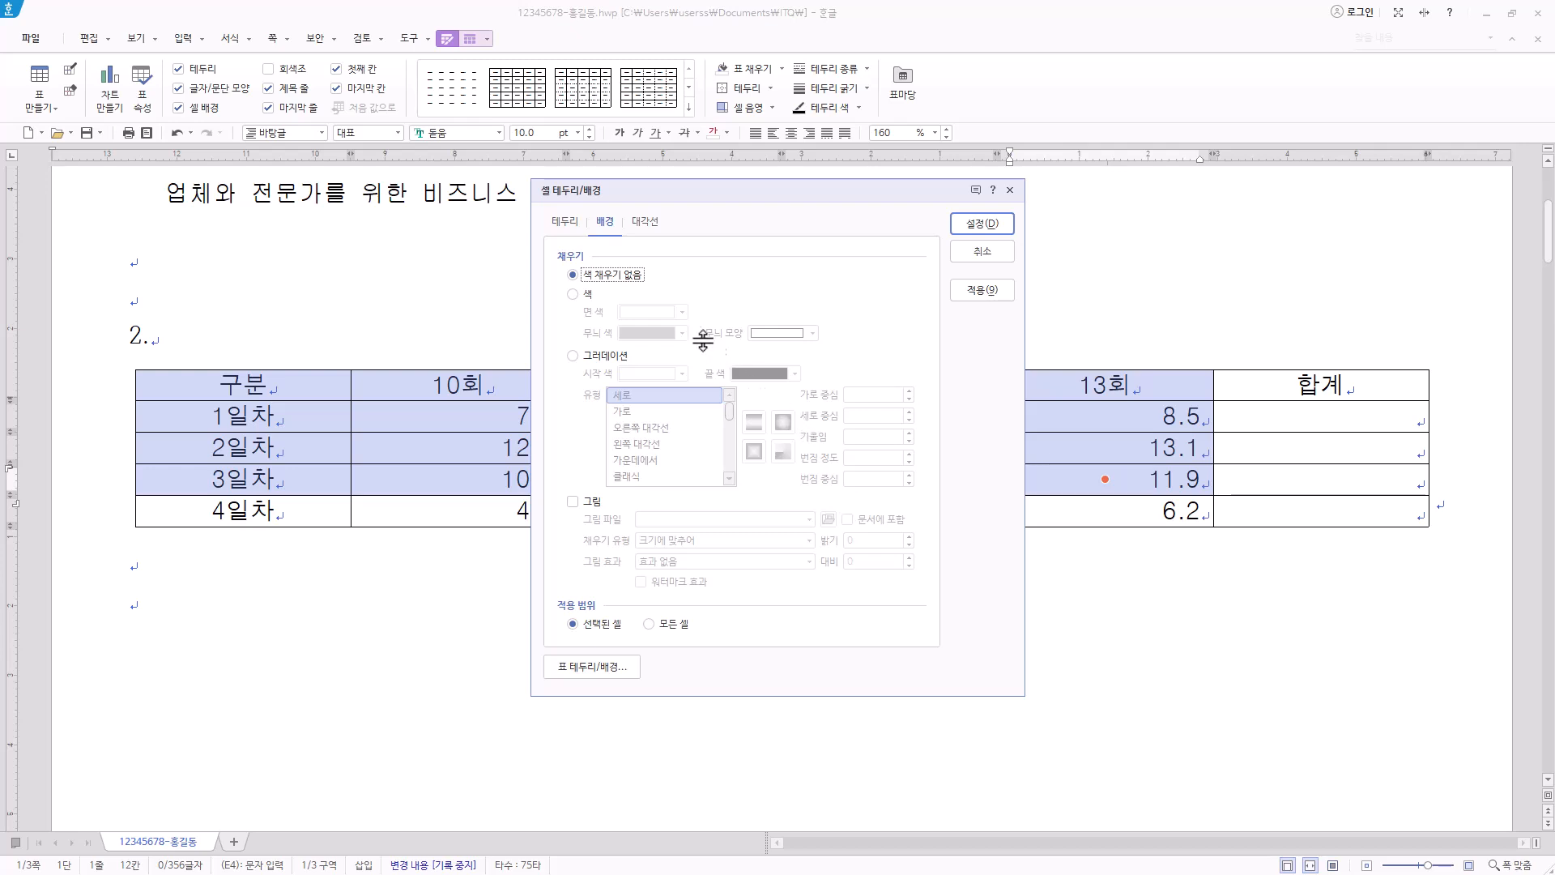
pyautogui.click(615, 231)
pyautogui.click(584, 296)
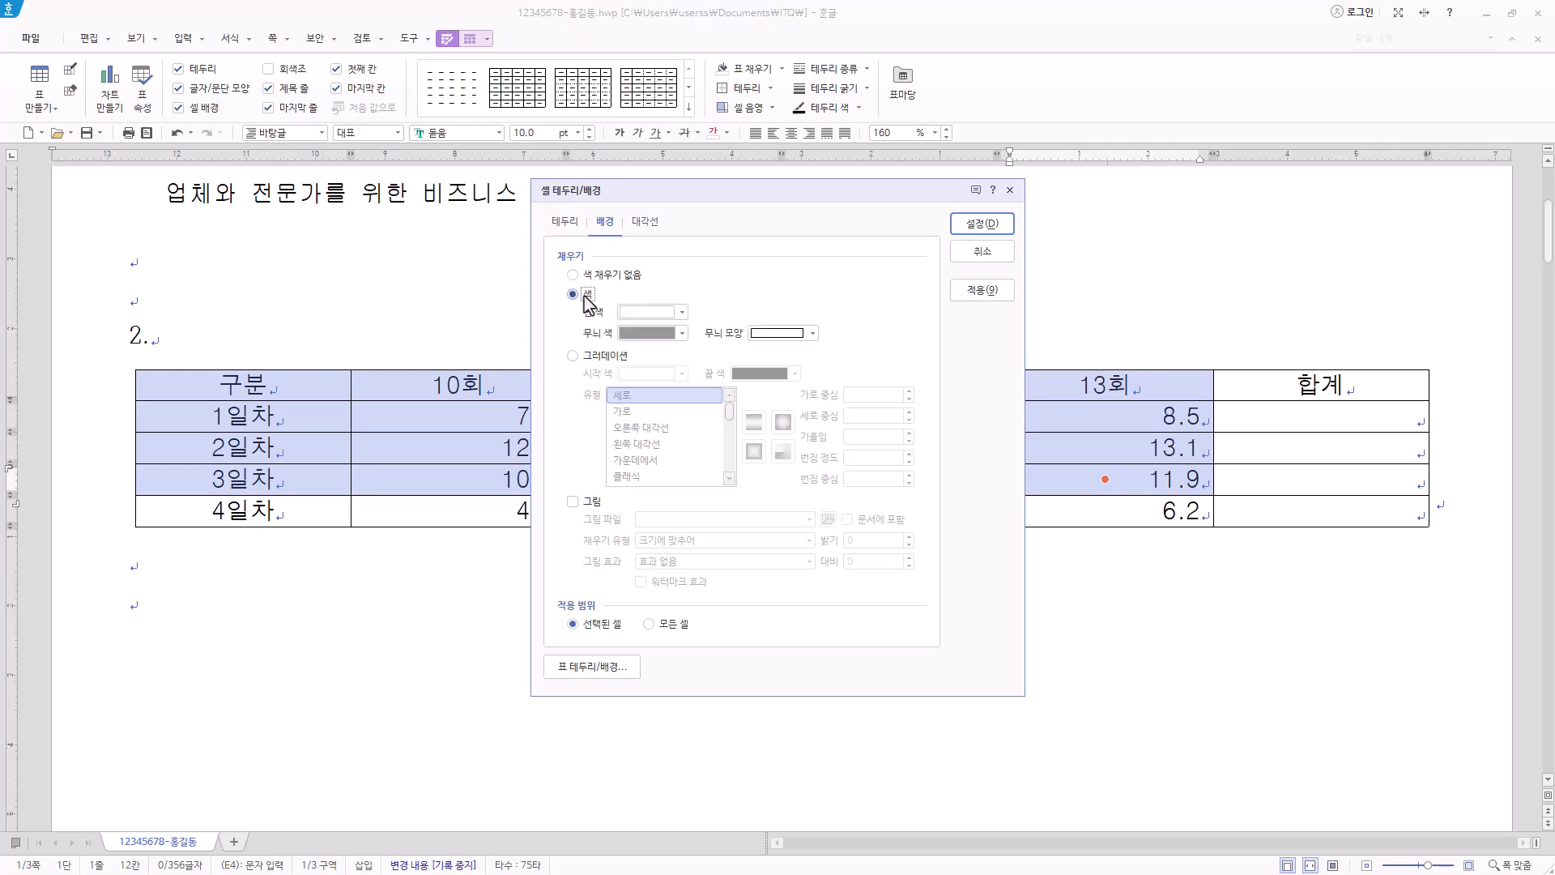
pyautogui.click(683, 312)
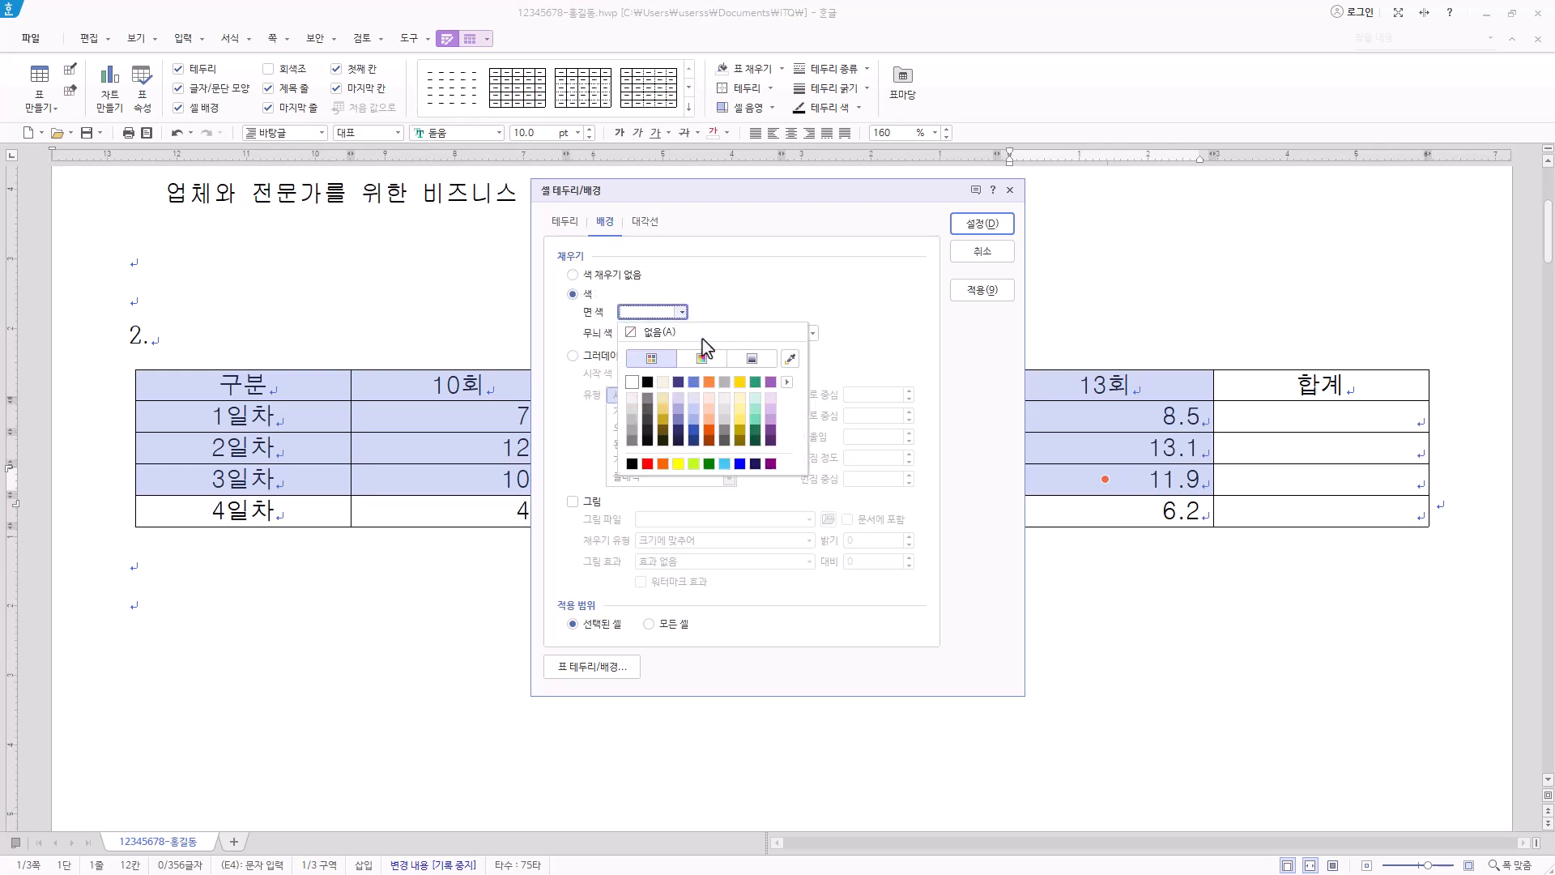
pyautogui.click(787, 382)
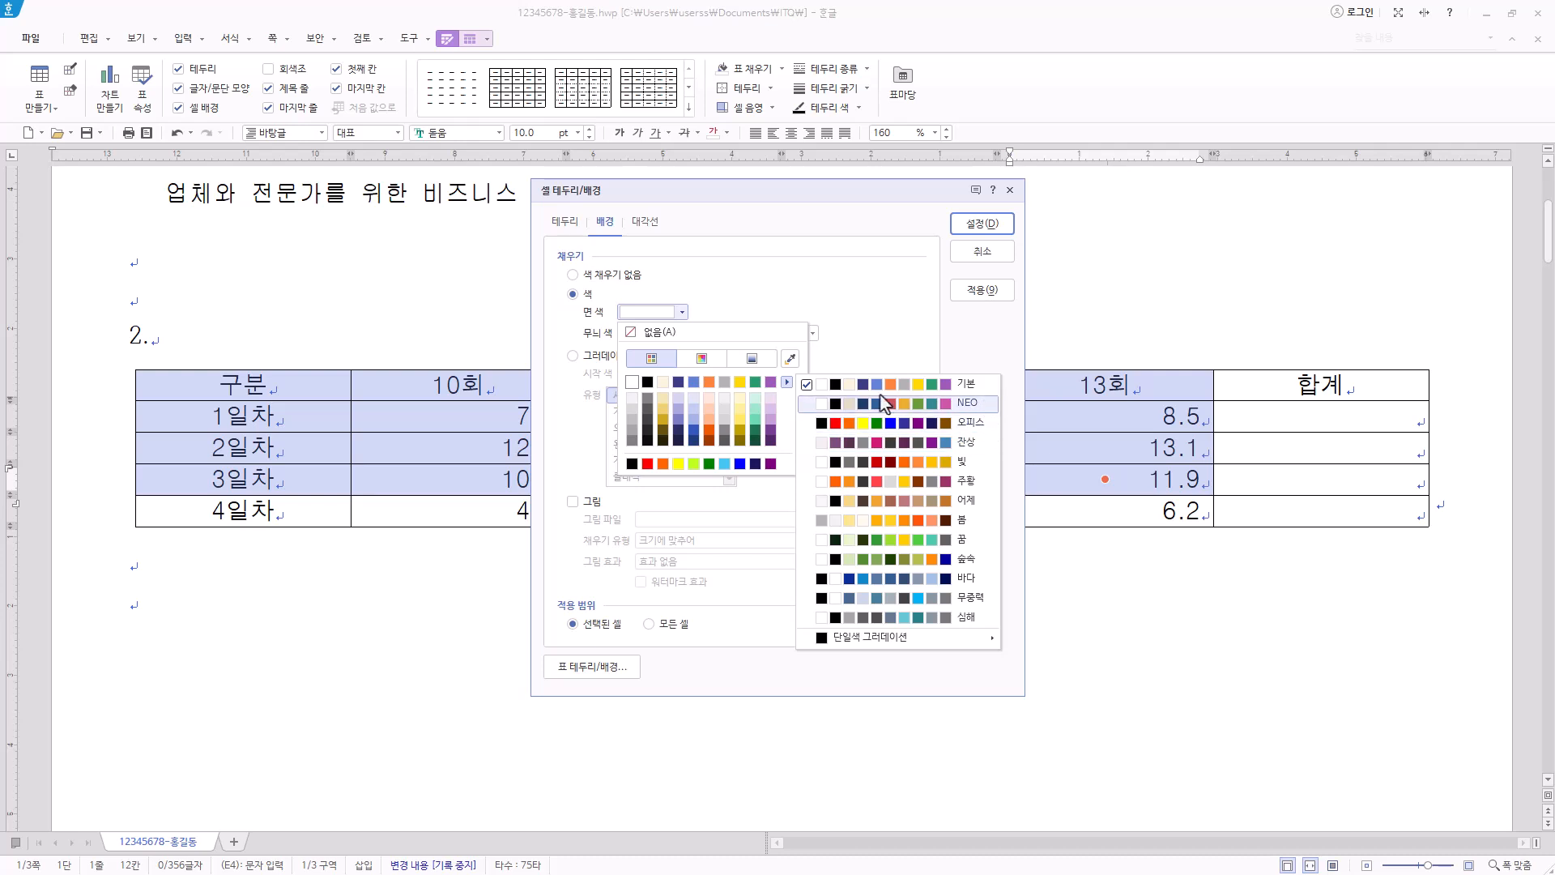
pyautogui.click(650, 315)
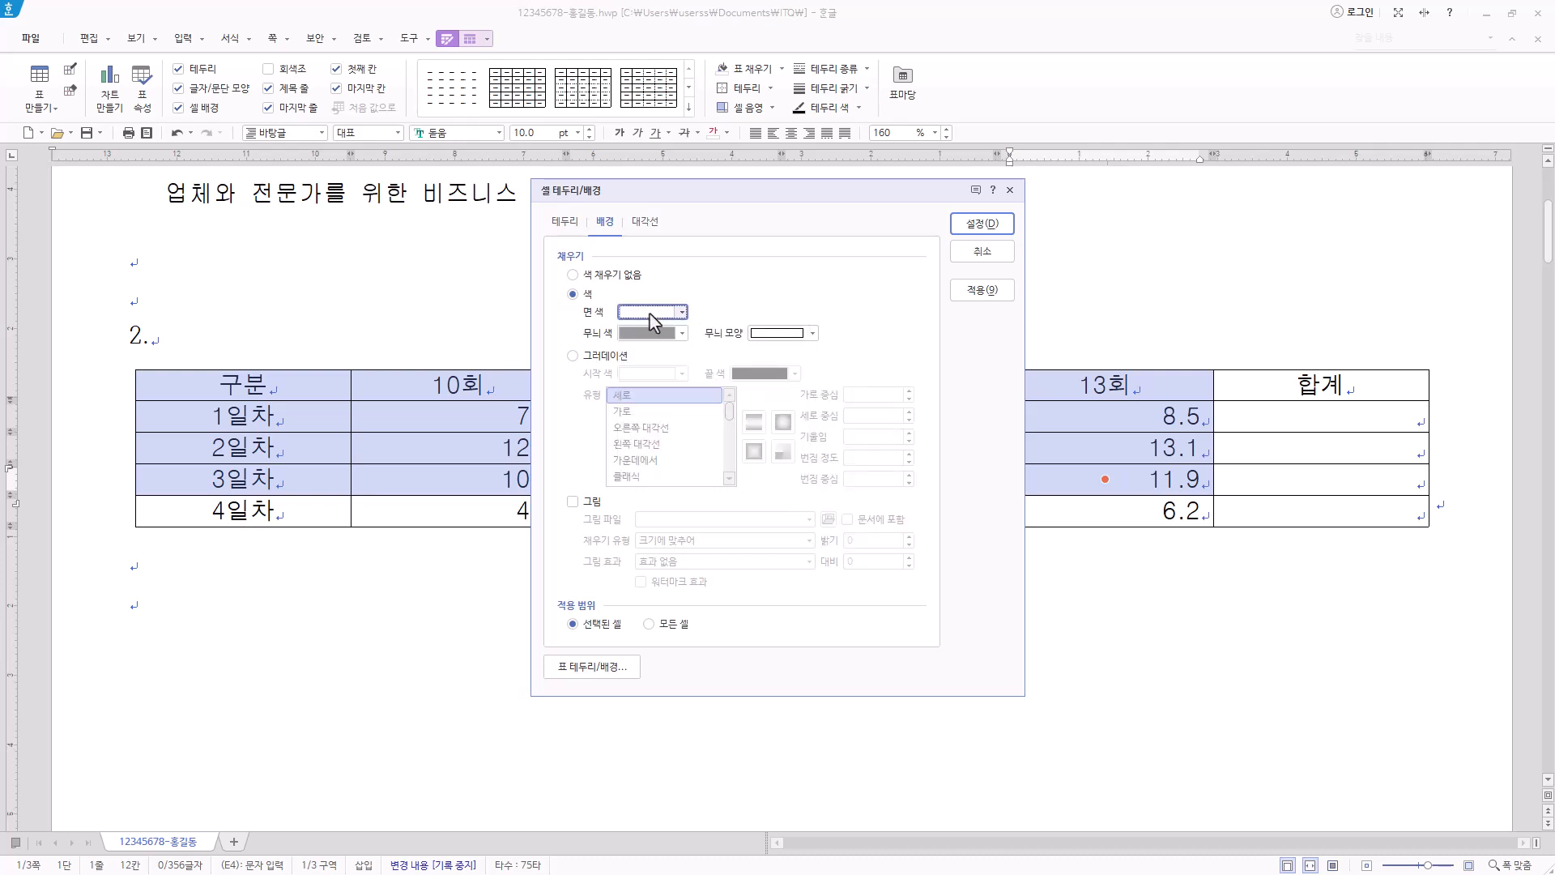
pyautogui.click(681, 314)
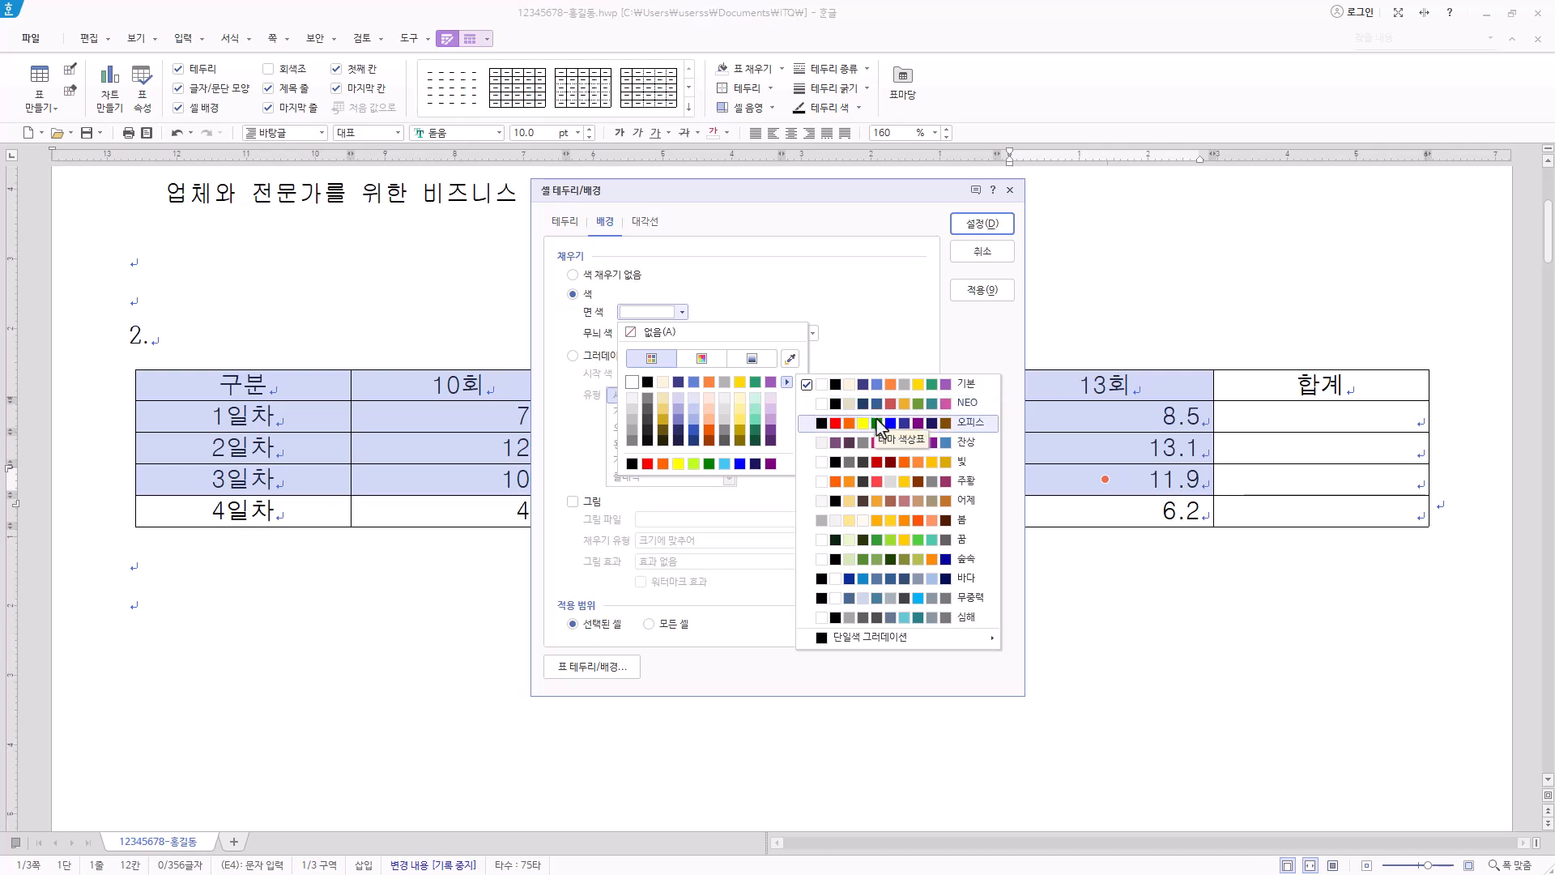
pyautogui.click(725, 311)
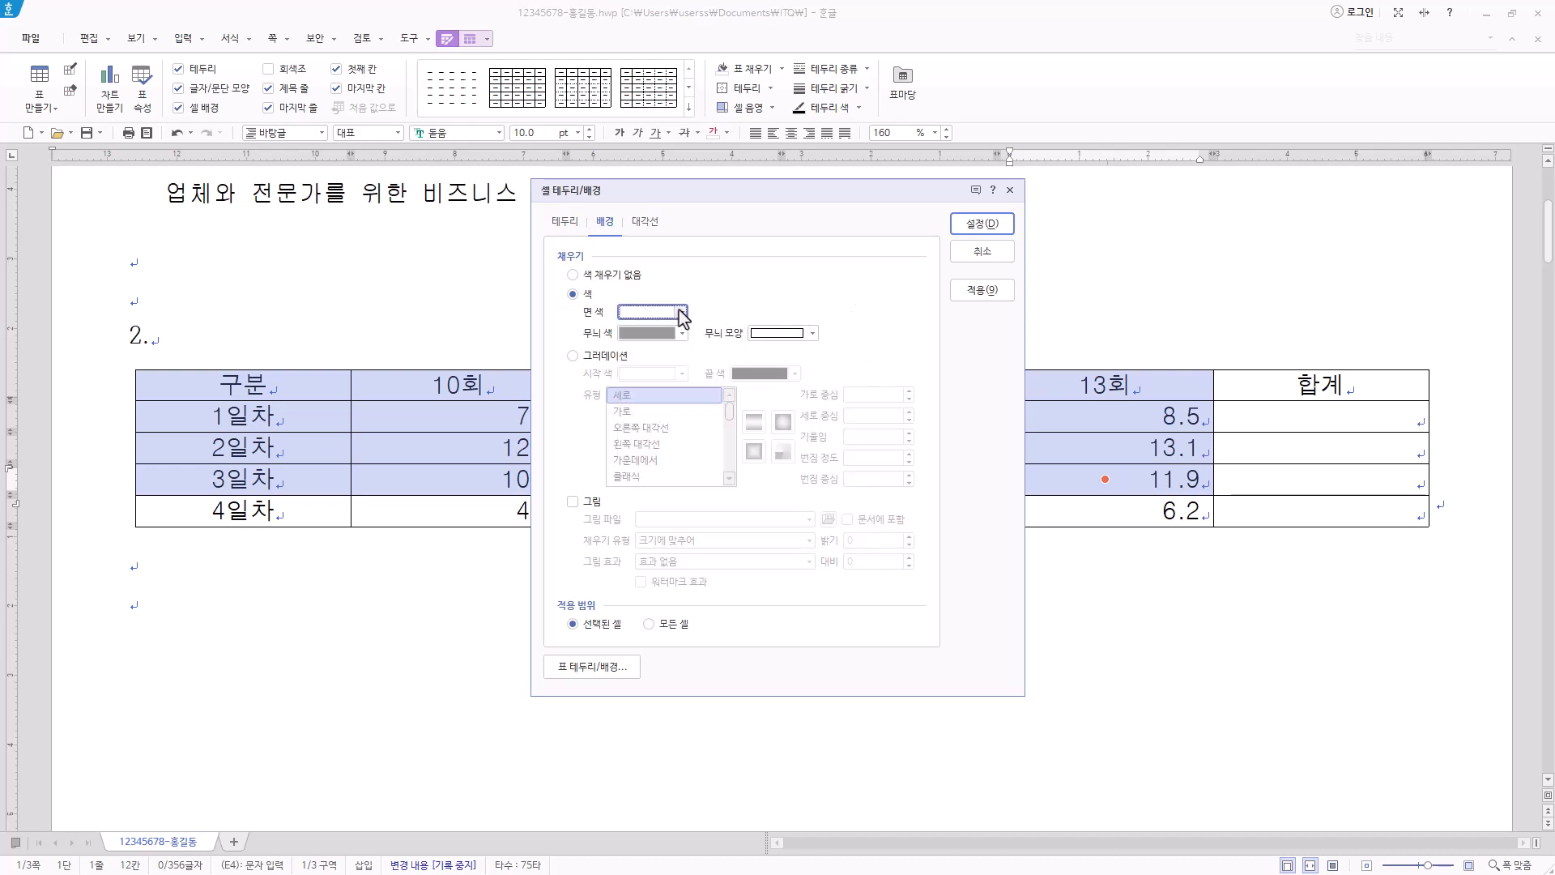
pyautogui.click(682, 313)
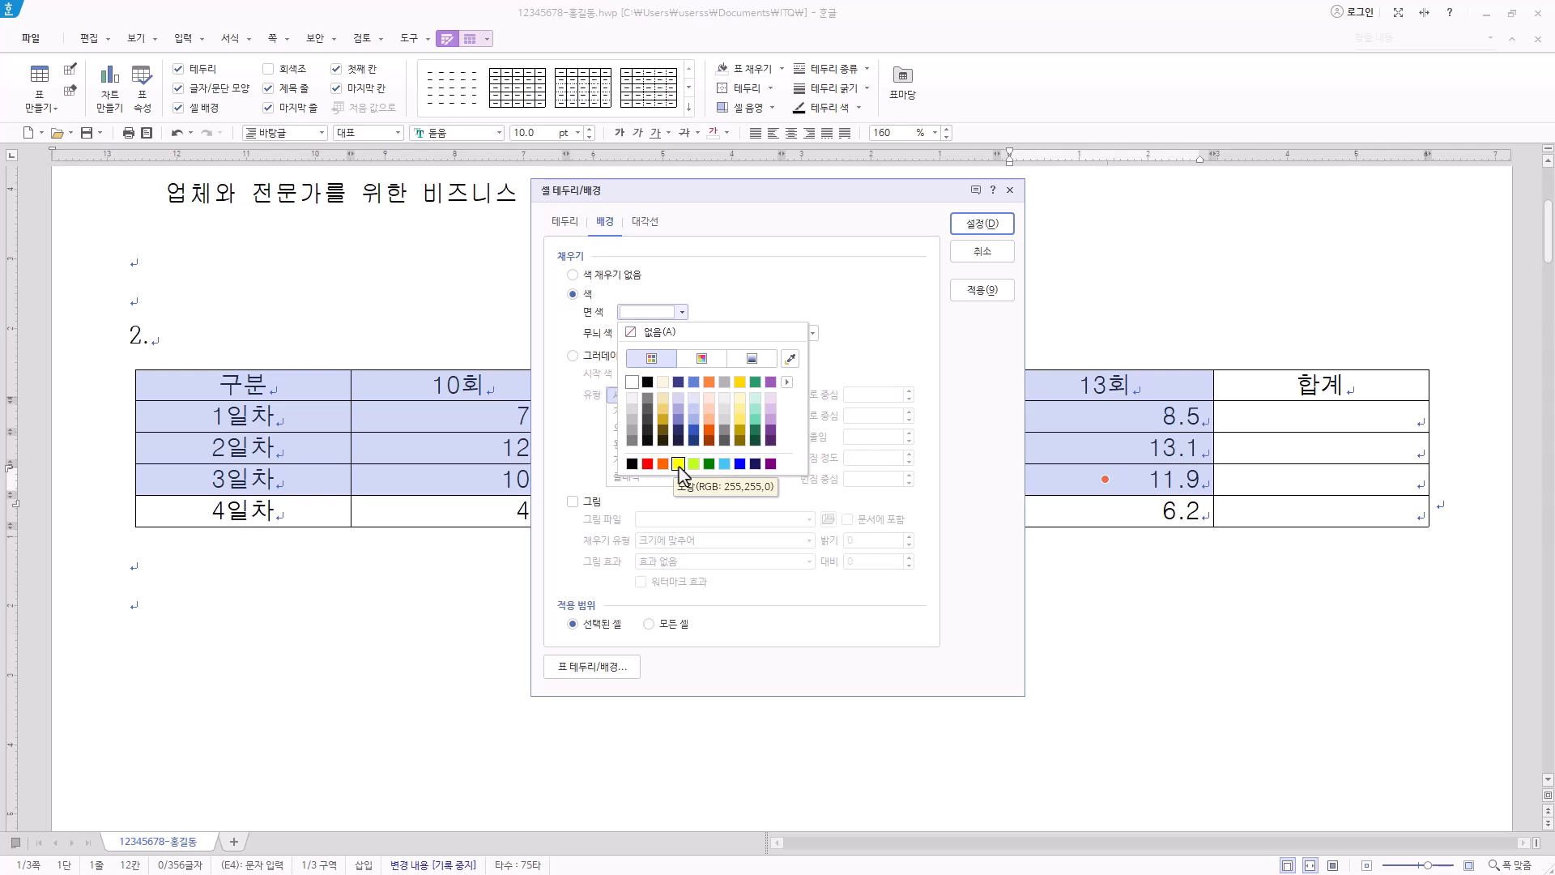
pyautogui.click(788, 383)
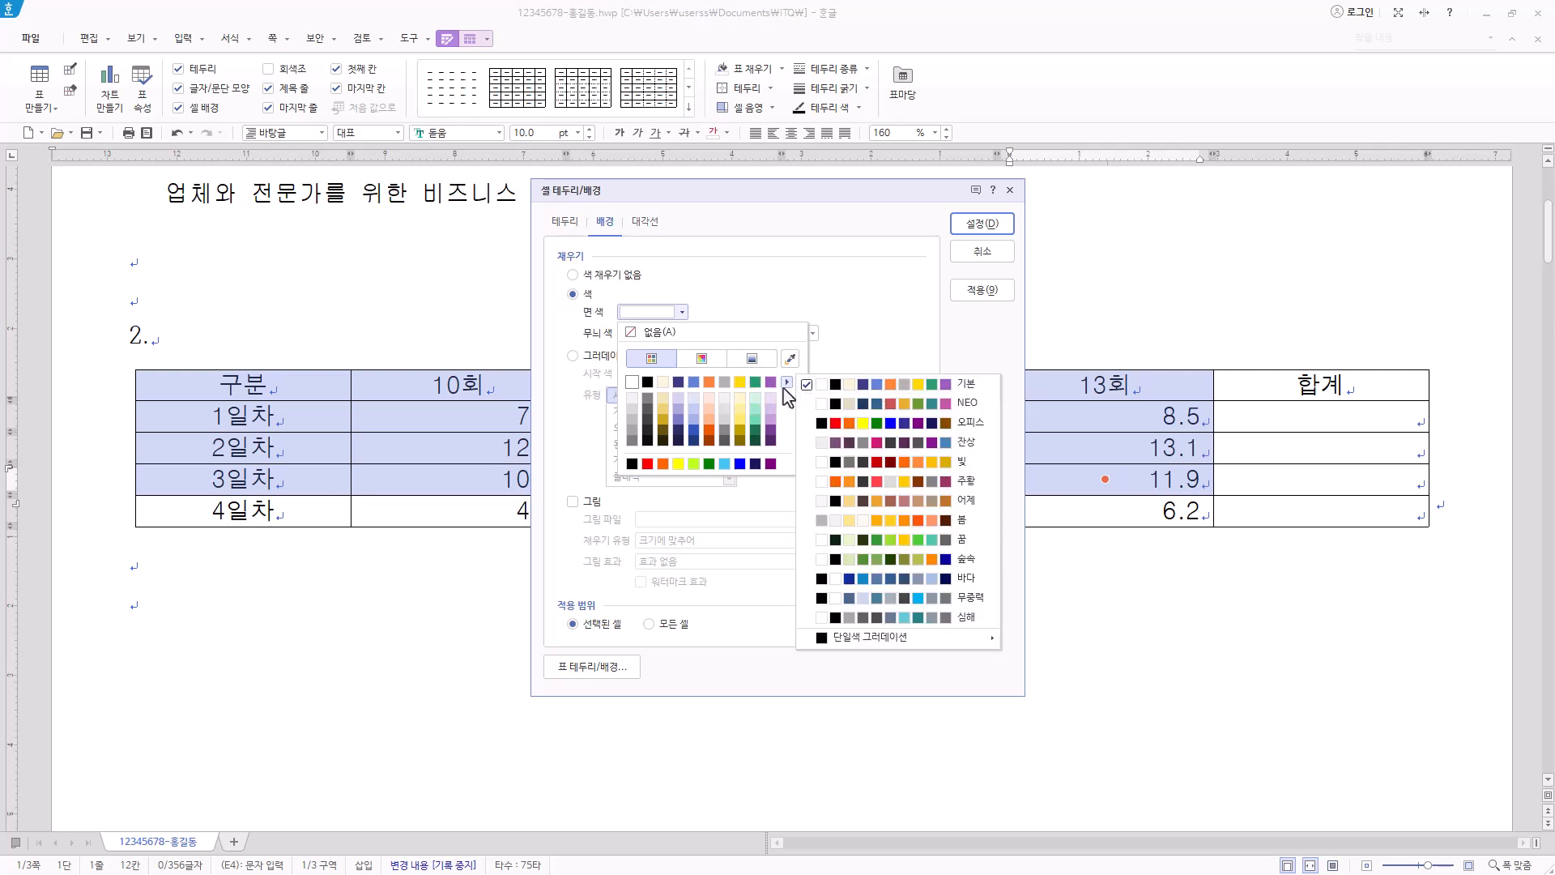
pyautogui.click(717, 286)
# Set the selected cells' fill color (면 색) to yellow, RGB 255,255,0, and apply the cell background settings.
pyautogui.click(684, 311)
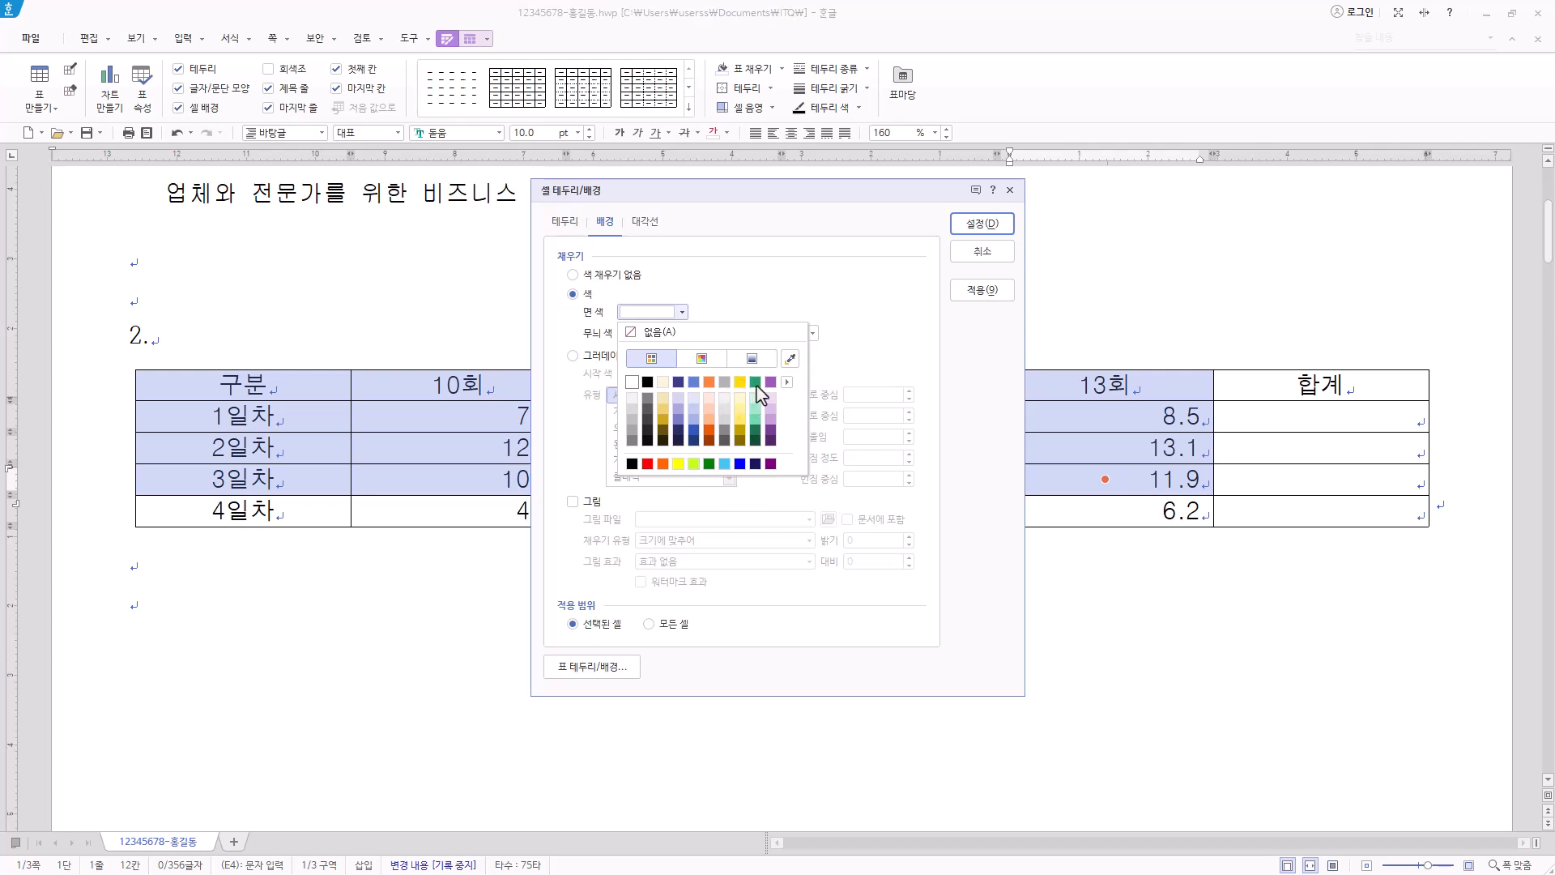
pyautogui.click(679, 463)
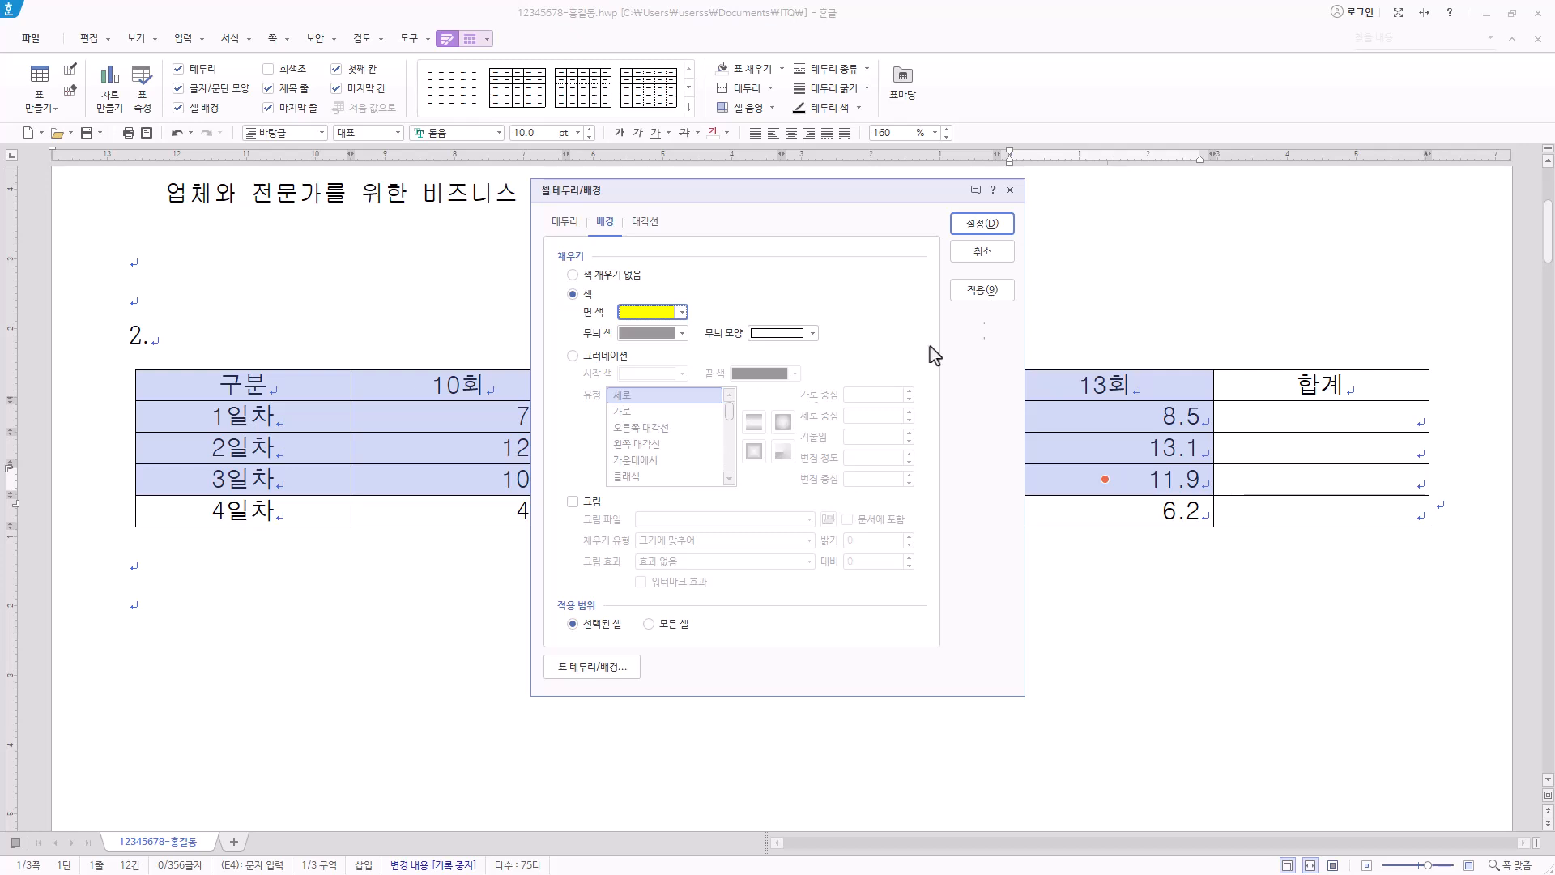
pyautogui.click(984, 224)
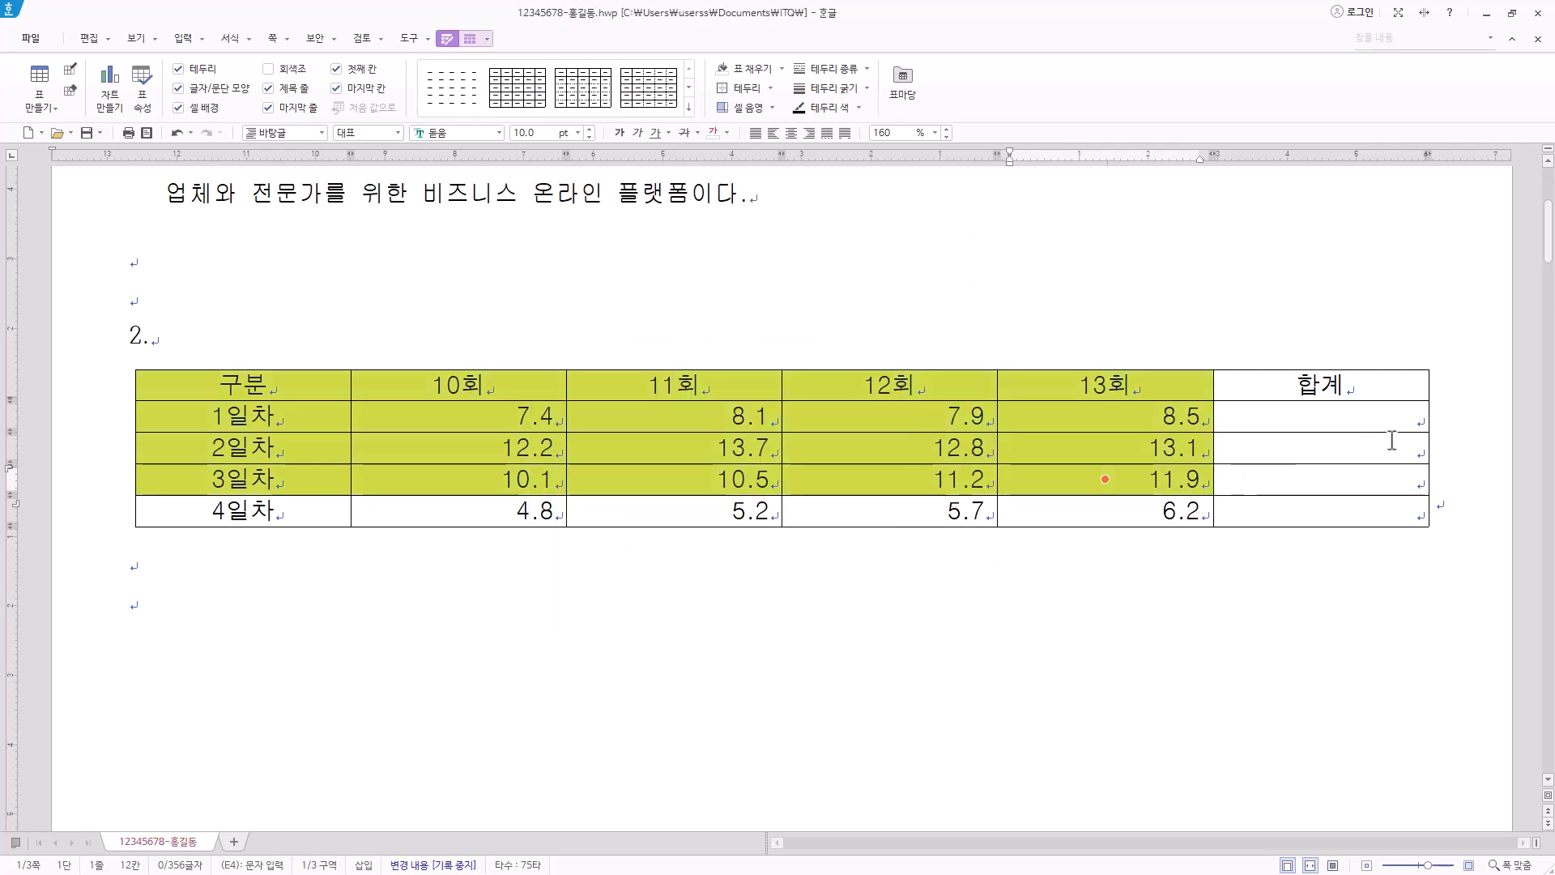
# Fill the 합계 cells for 1일차 through 3일차 with block-calculated sums of the 10회 to 13회 values.
pyautogui.click(1329, 419)
pyautogui.moveTo(498, 415); pyautogui.dragTo(1105, 415)
pyautogui.click(1321, 416)
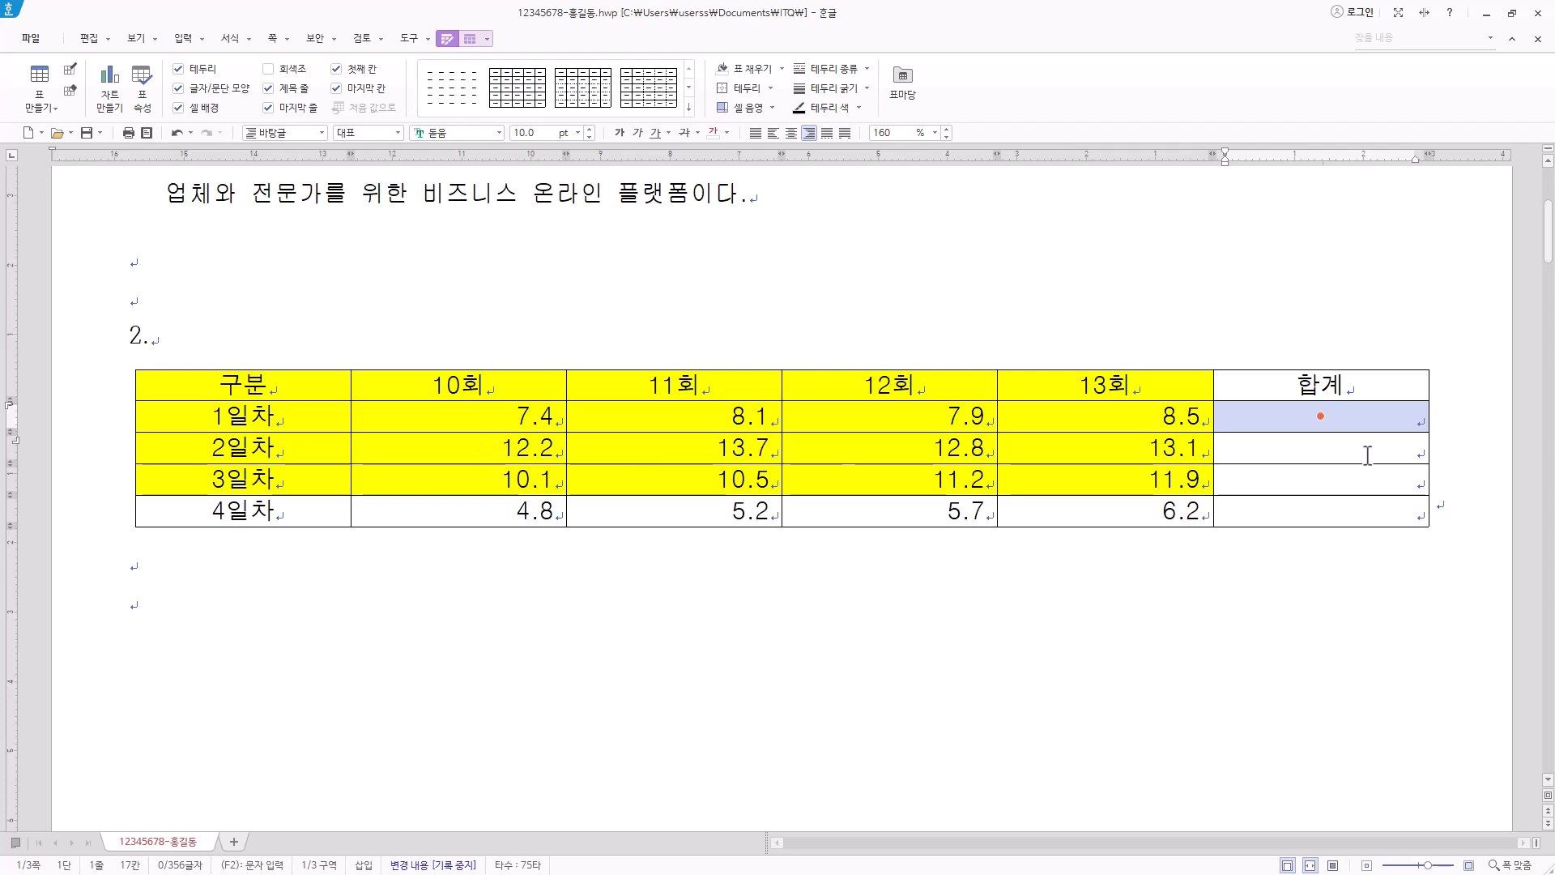
pyautogui.click(511, 415)
pyautogui.moveTo(511, 415); pyautogui.dragTo(1270, 494)
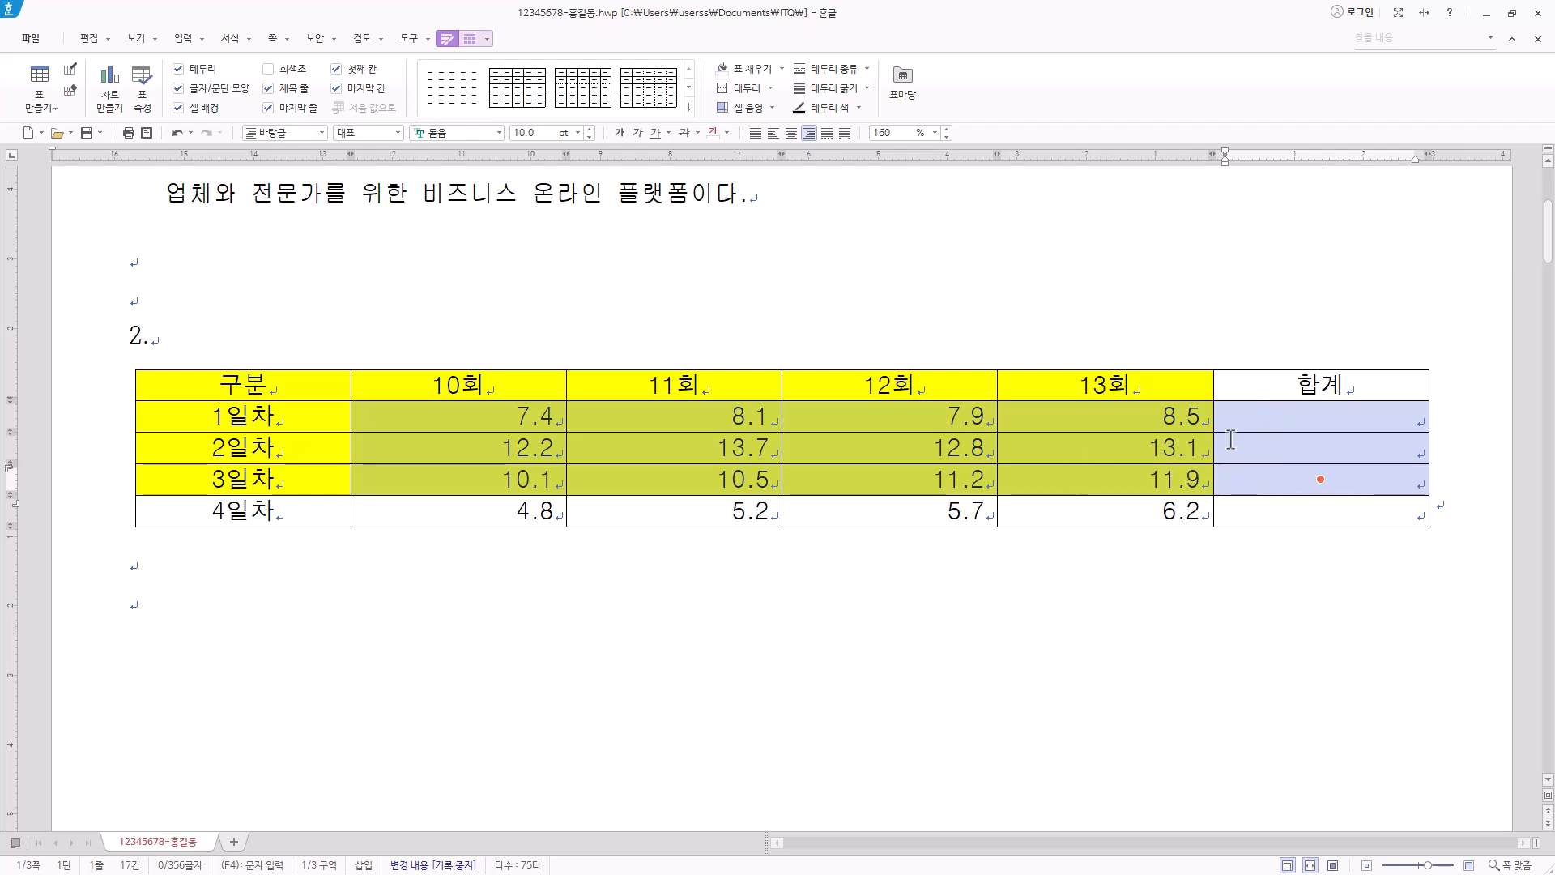
pyautogui.rightClick(1129, 414)
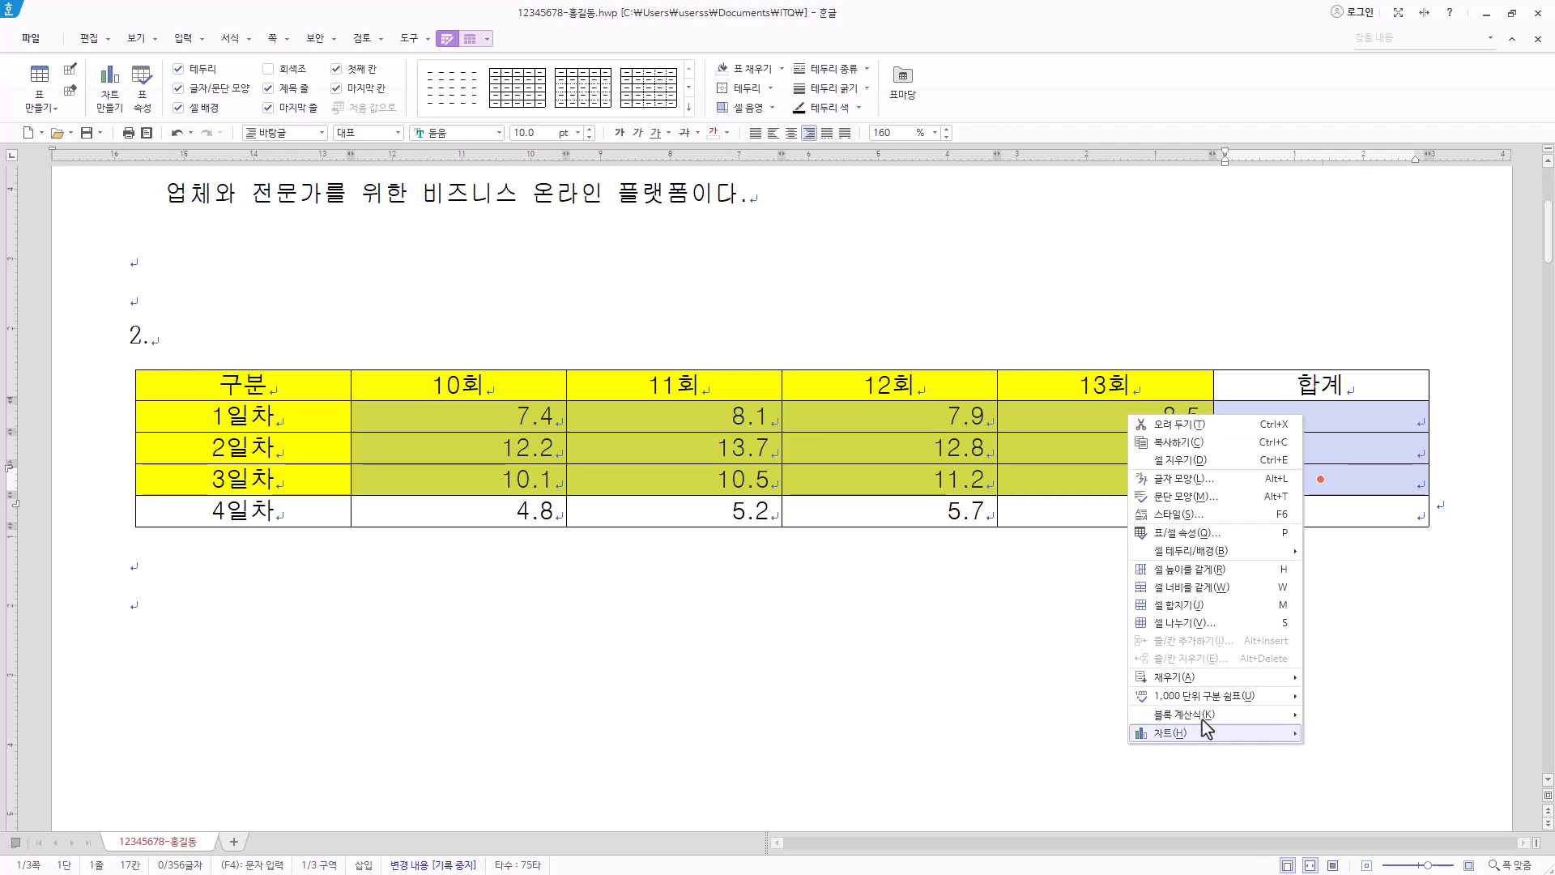
pyautogui.moveTo(1232, 714)
pyautogui.click(1379, 714)
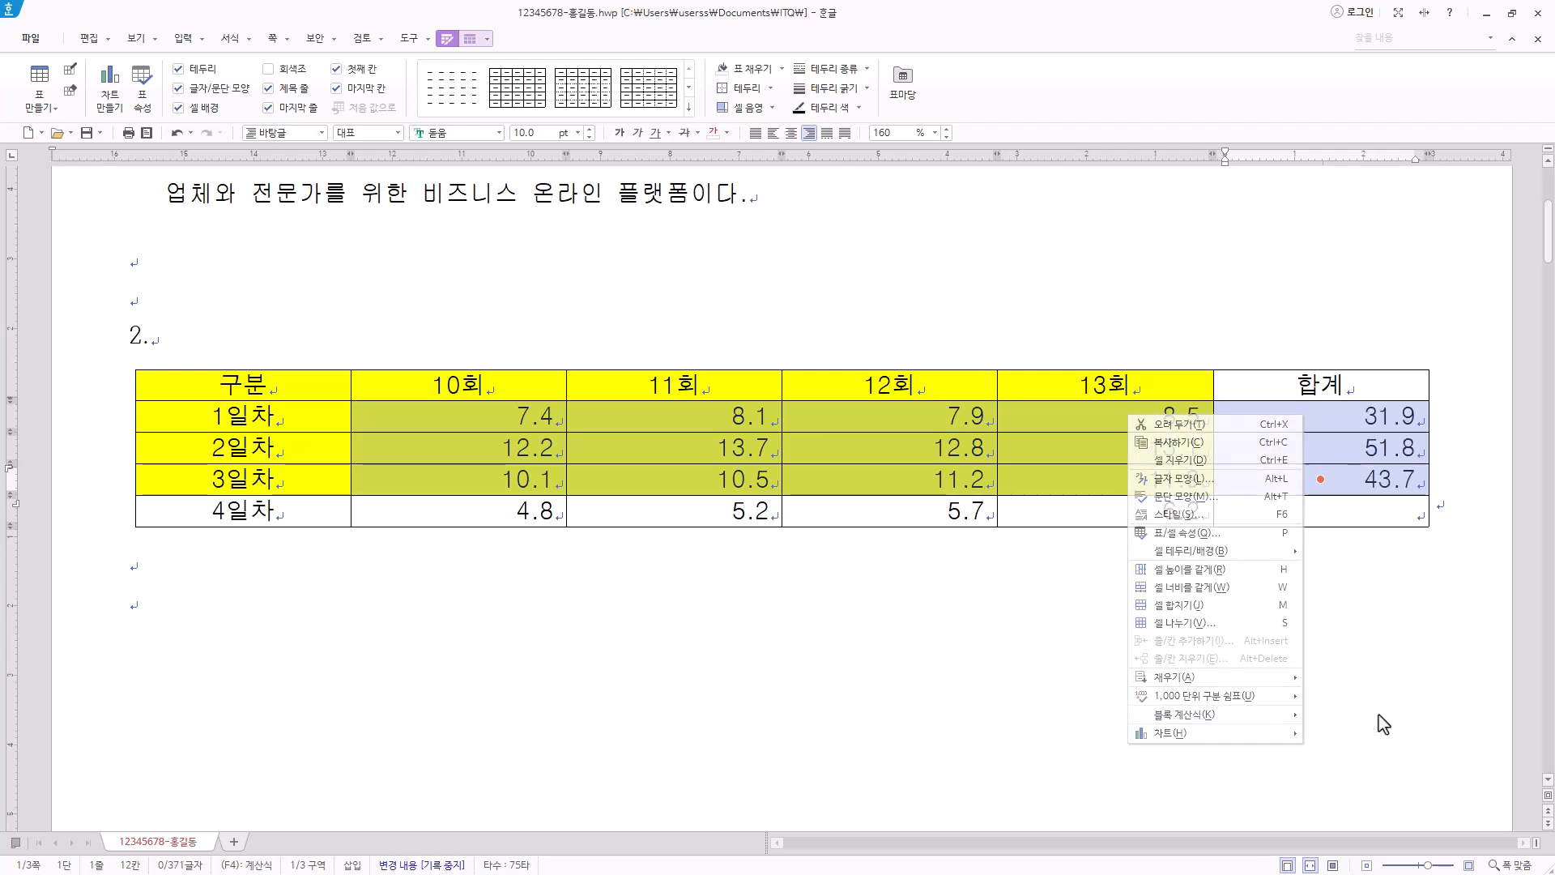
pyautogui.click(1337, 545)
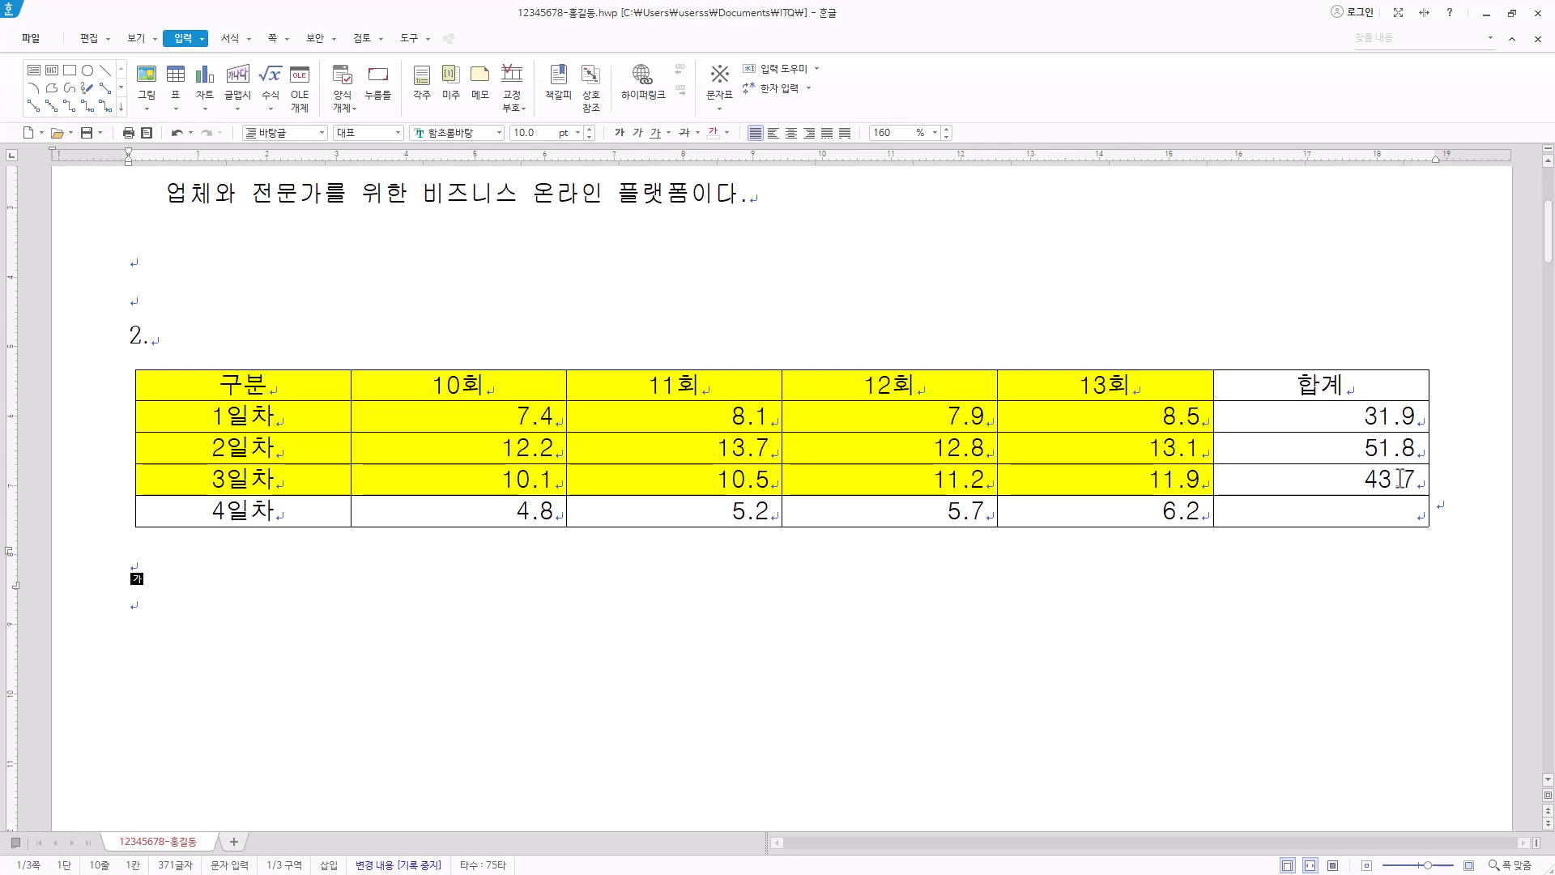
# Open the calculation formula of the 1일차 total for editing and keep its number format at 기본 형식.
pyautogui.click(1378, 416)
pyautogui.click(1389, 445)
pyautogui.click(1378, 479)
pyautogui.click(1398, 416)
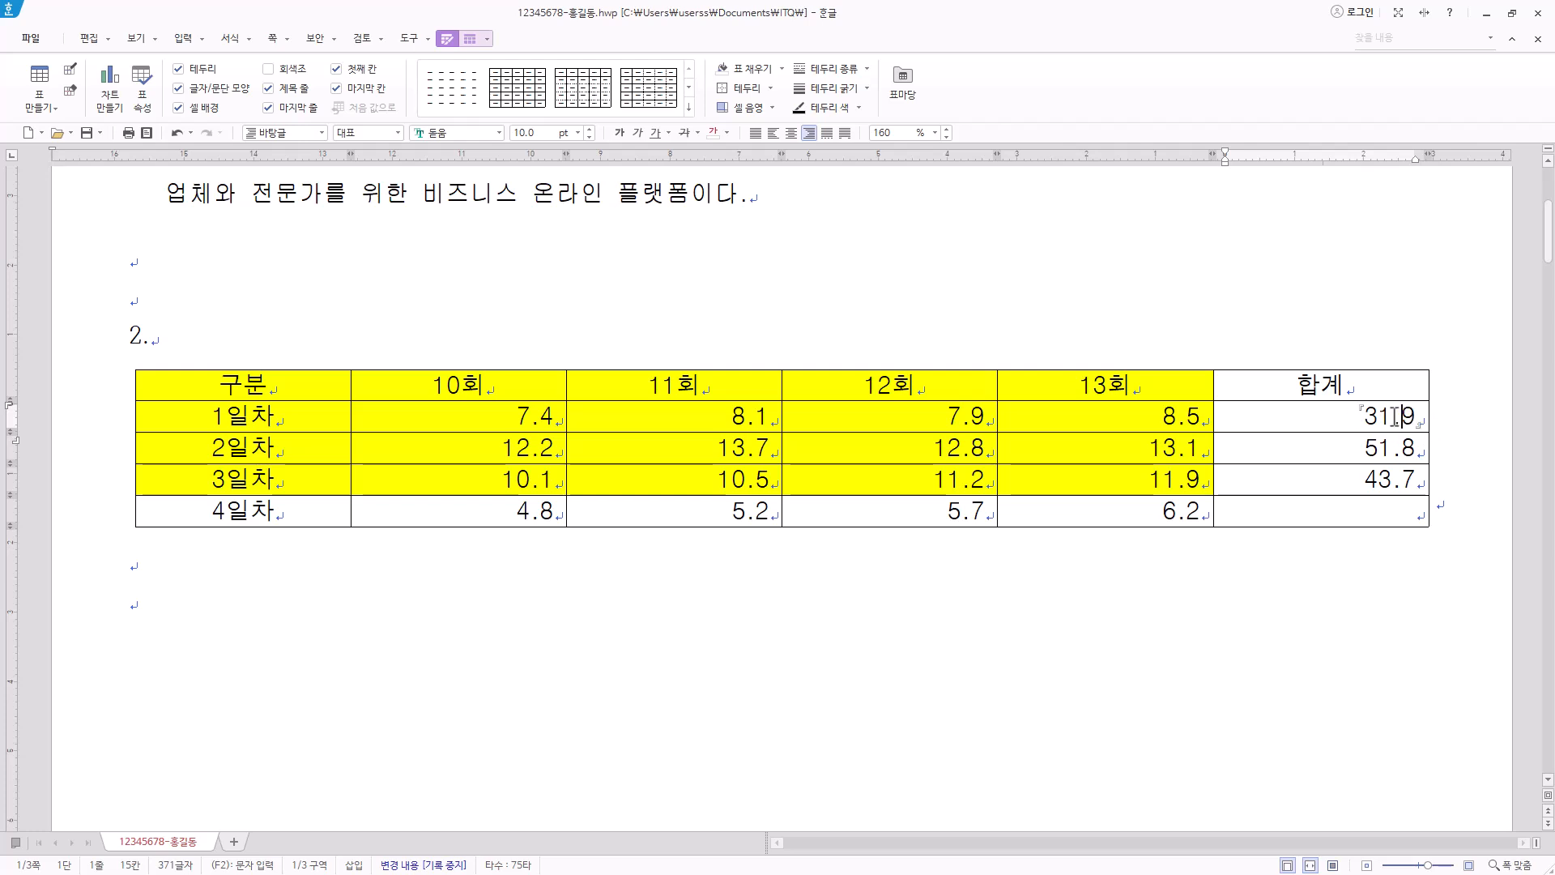
pyautogui.rightClick(1395, 416)
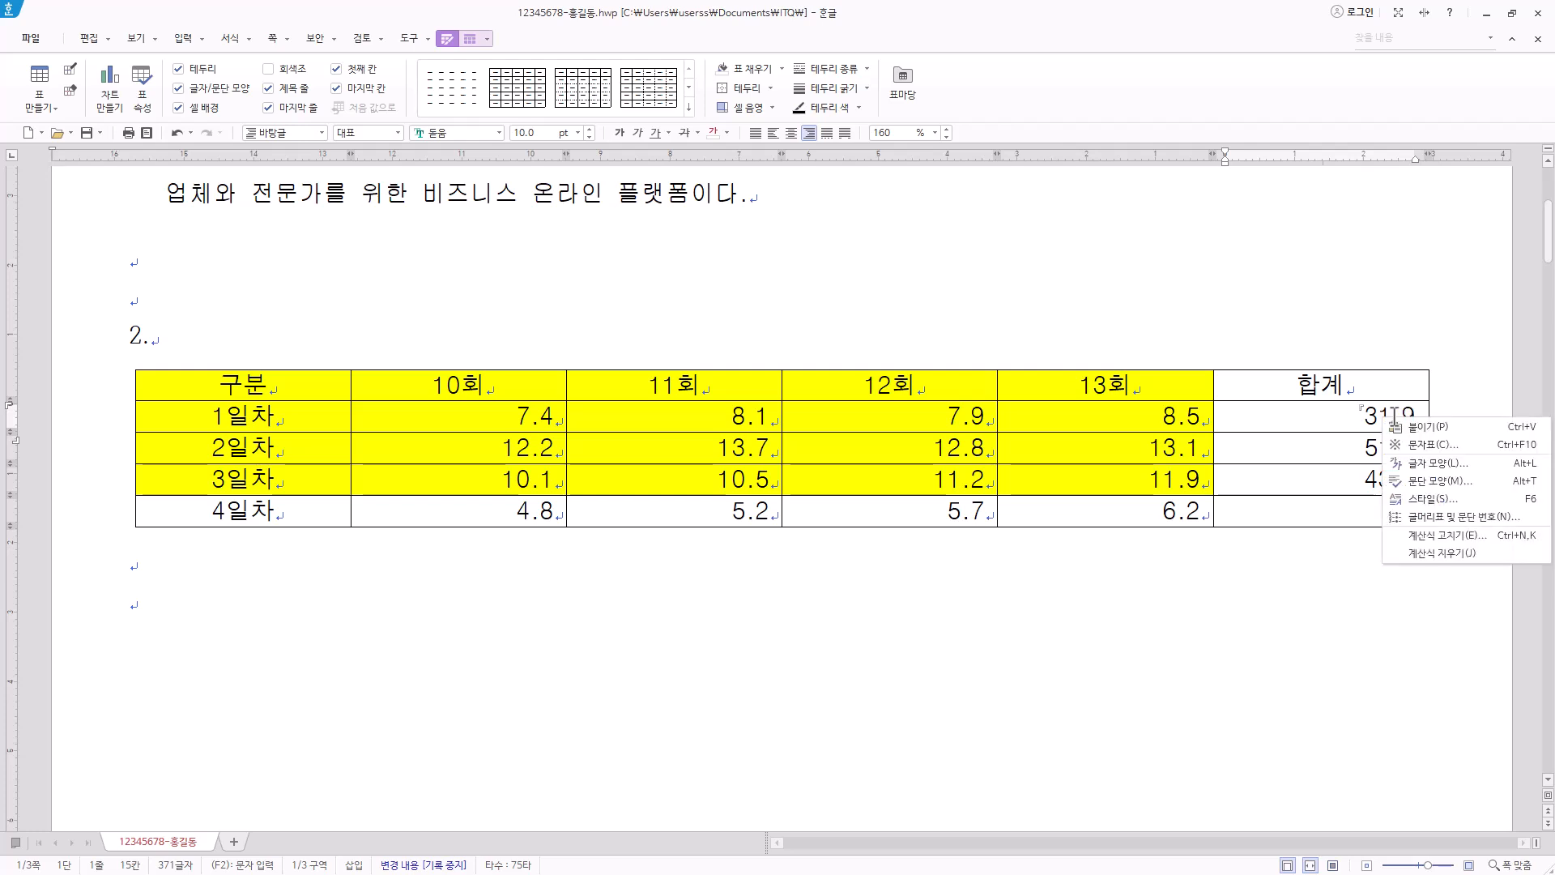
pyautogui.click(1446, 535)
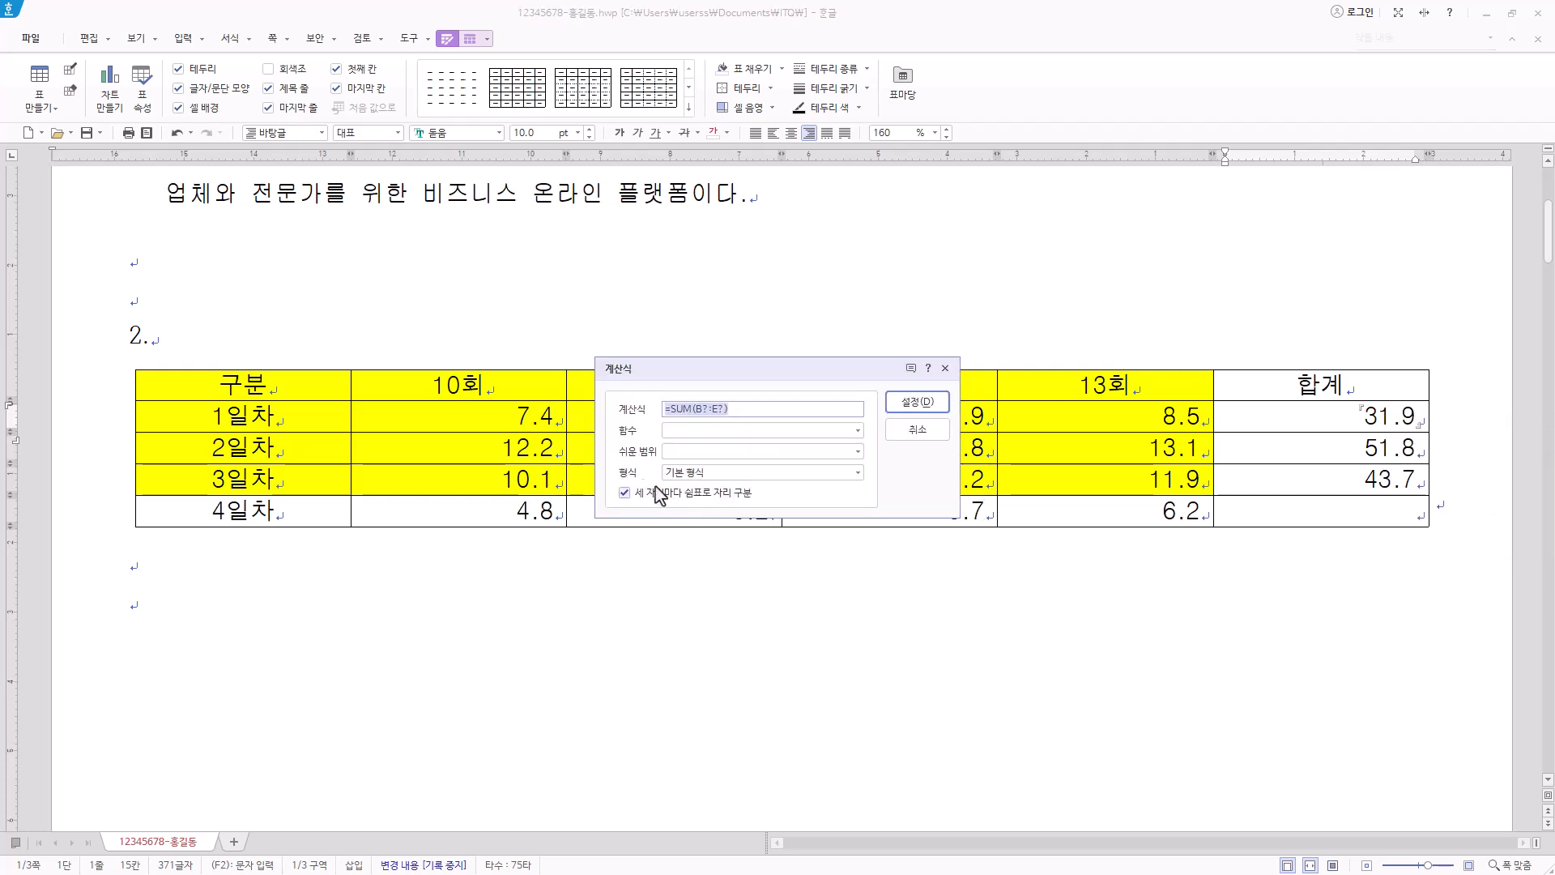
pyautogui.click(733, 475)
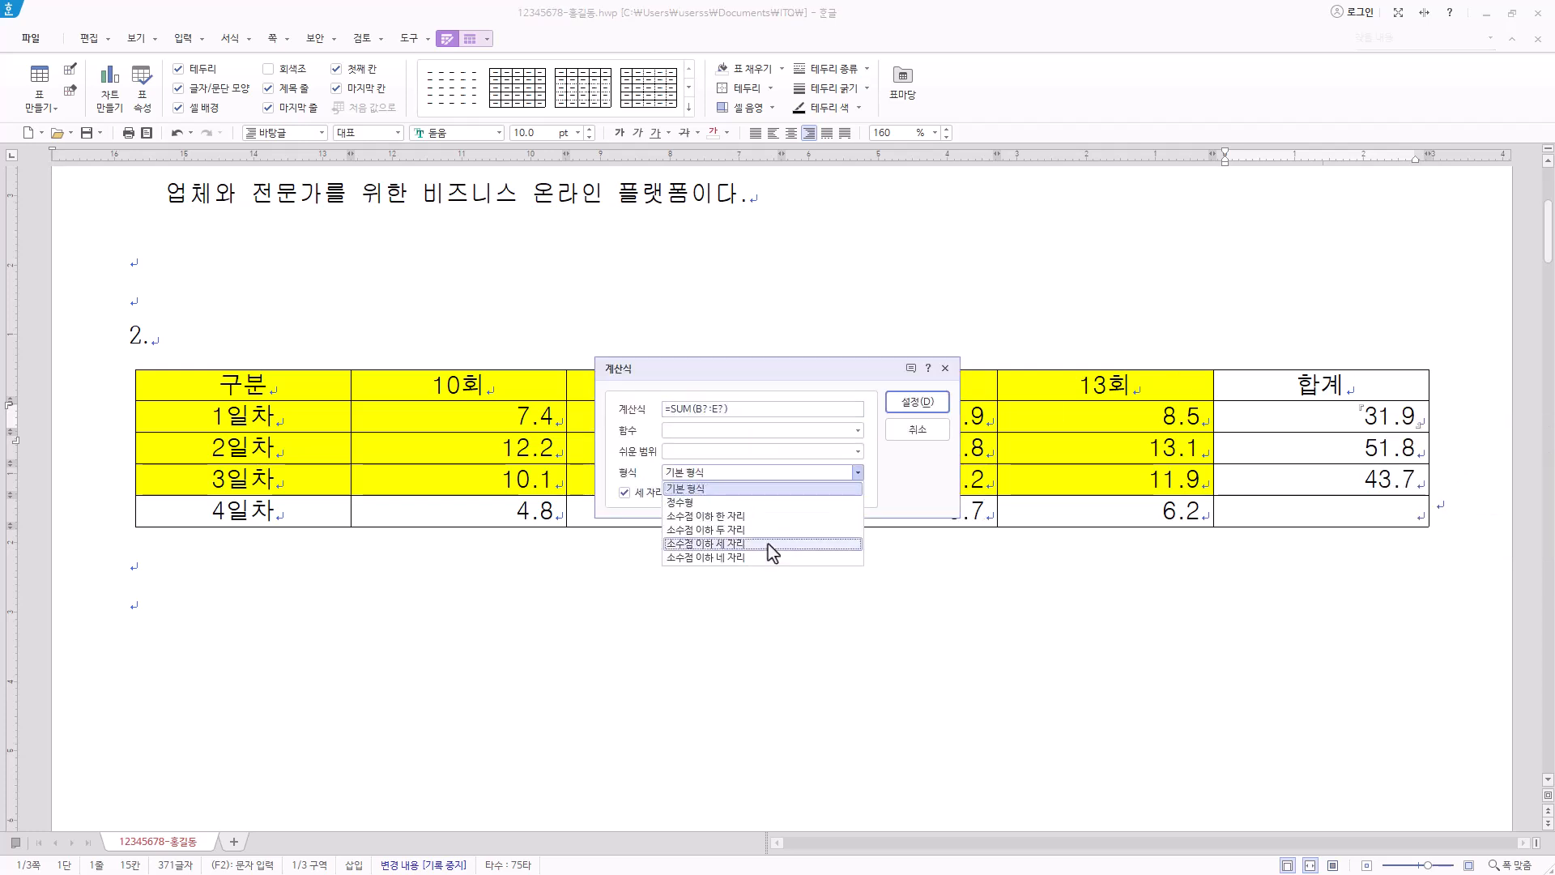
pyautogui.click(790, 488)
# Examine the 1일차 total's formula expression and the available decimal-place formats, and confirm the formula settings.
pyautogui.moveTo(755, 407); pyautogui.dragTo(608, 415)
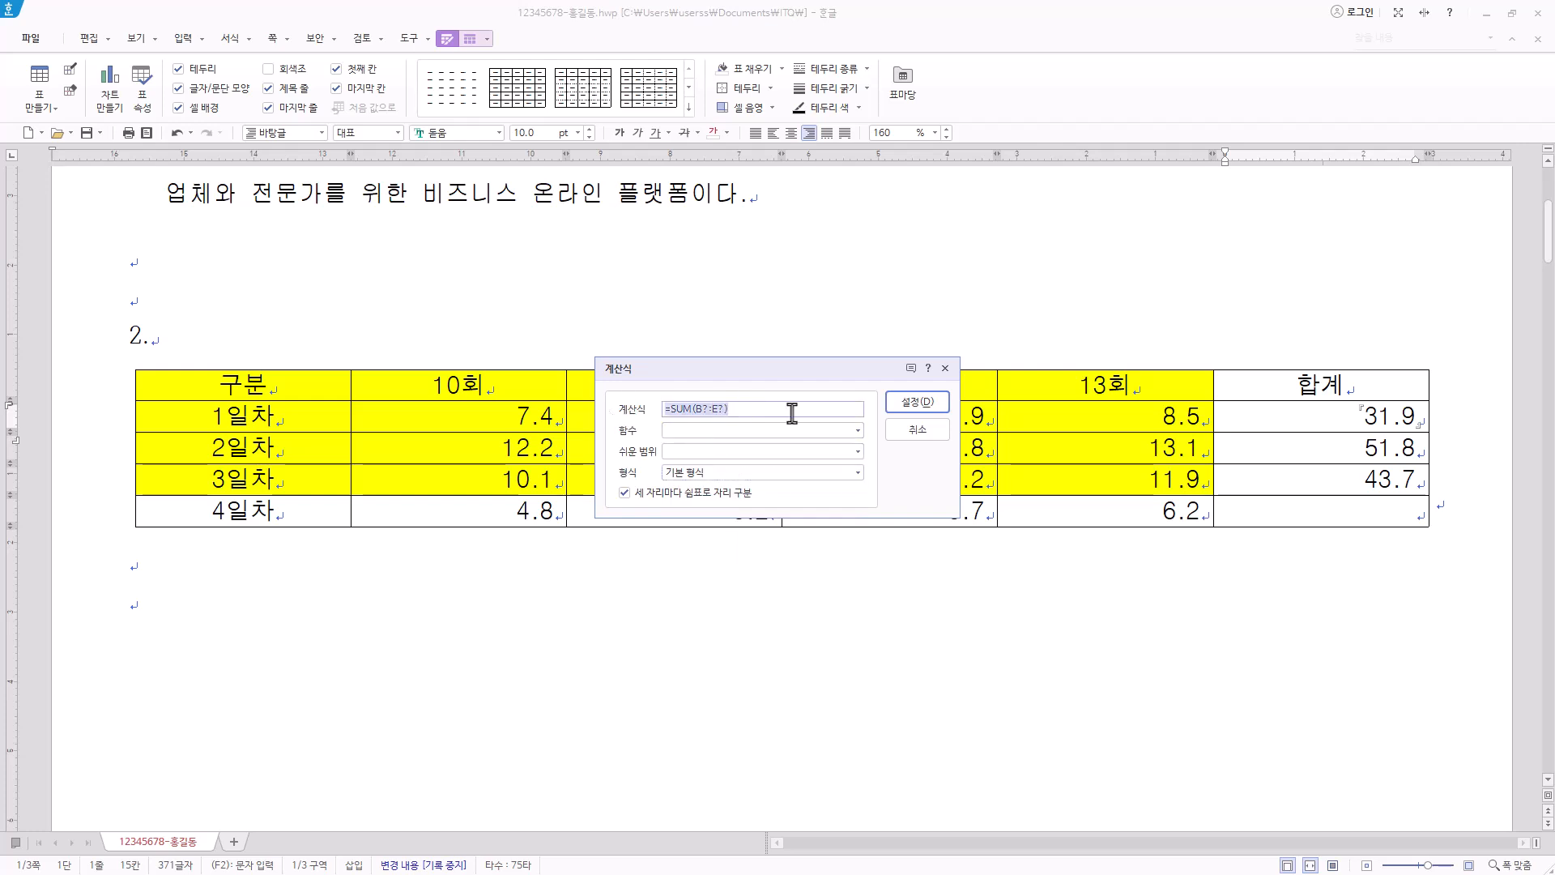
pyautogui.click(779, 411)
pyautogui.moveTo(779, 412); pyautogui.dragTo(665, 409)
pyautogui.click(790, 473)
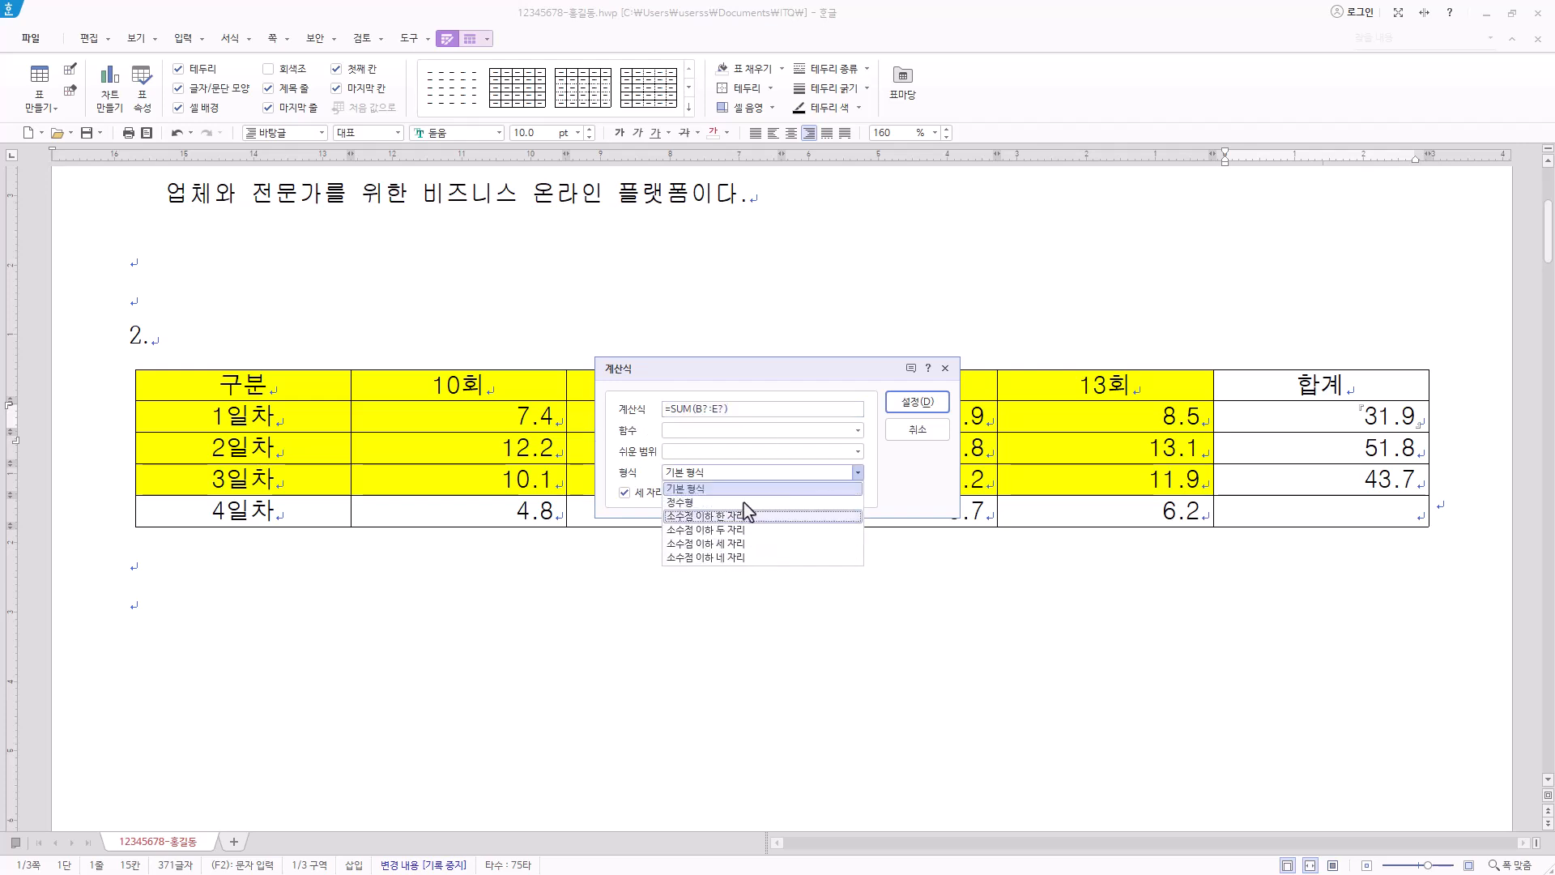
pyautogui.click(935, 499)
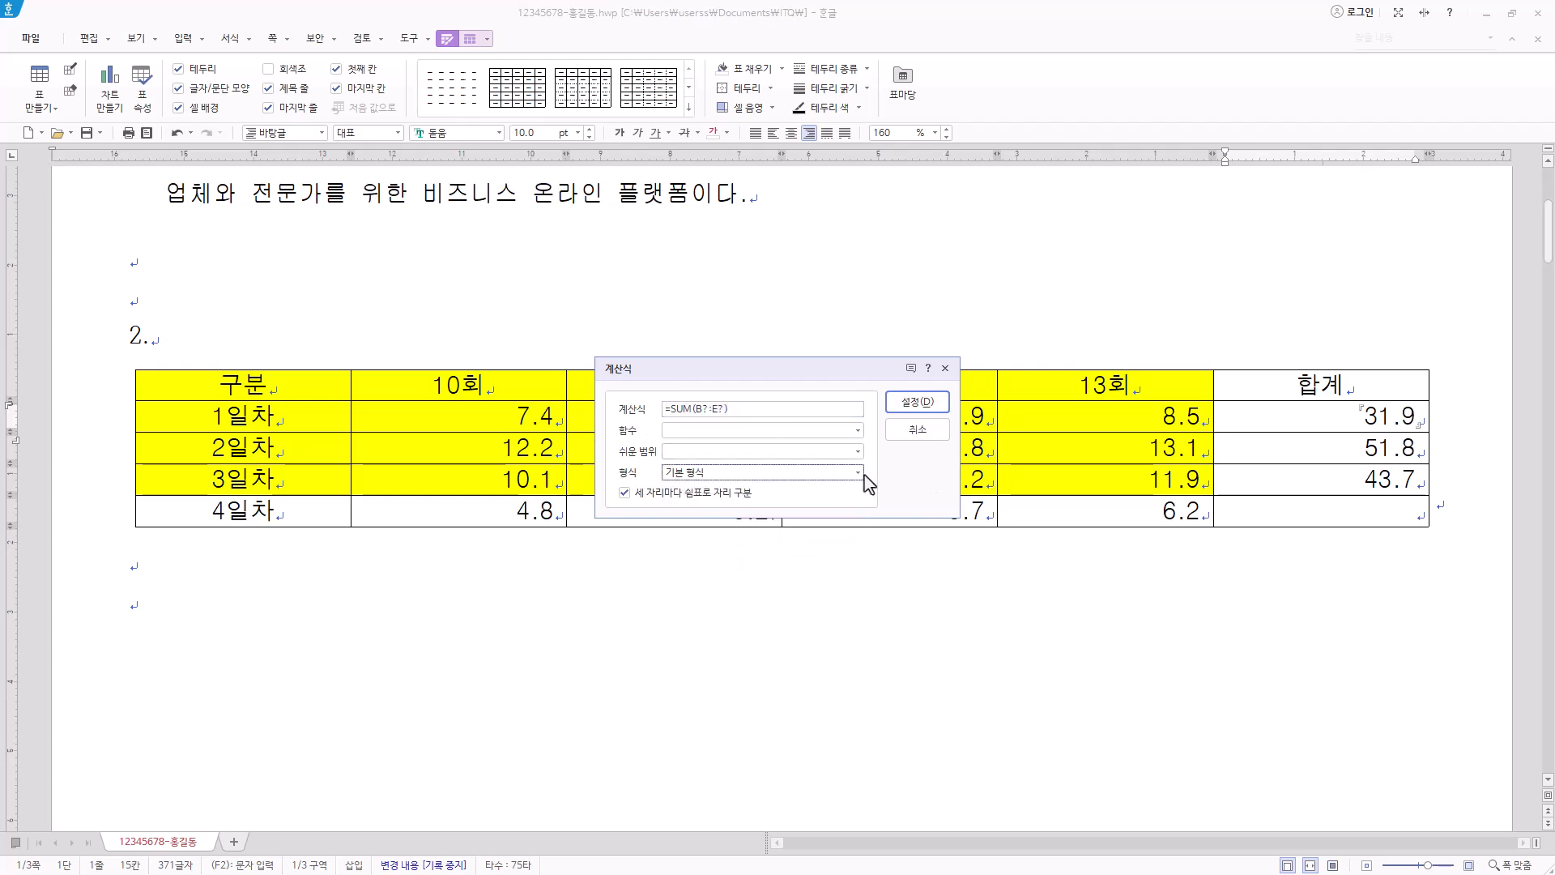
pyautogui.click(923, 402)
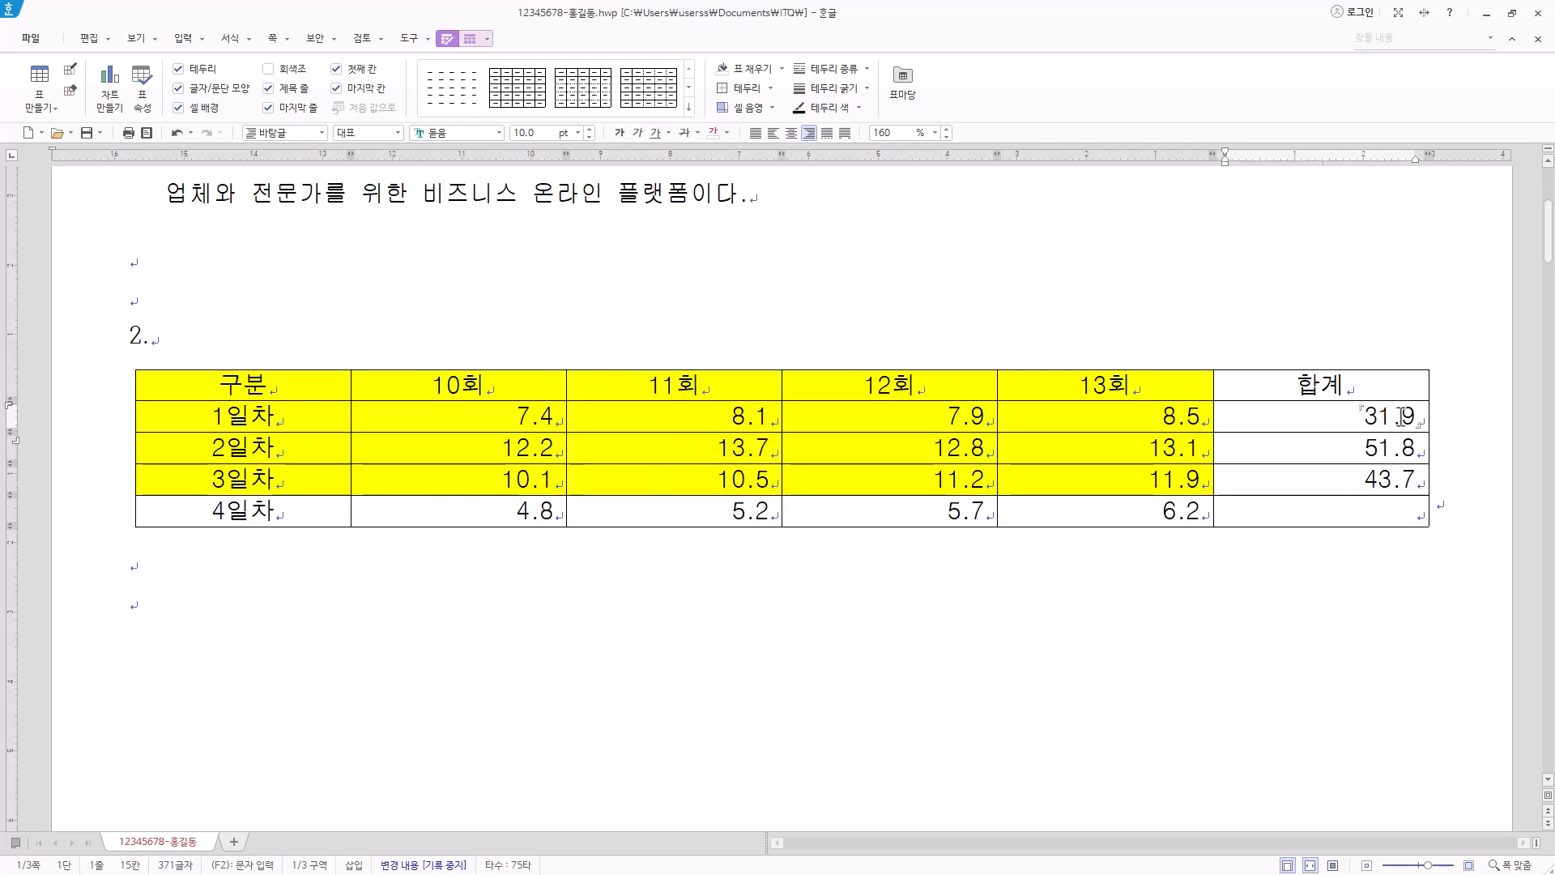
pyautogui.rightClick(1401, 448)
pyautogui.click(1397, 478)
pyautogui.rightClick(1397, 478)
pyautogui.click(1399, 478)
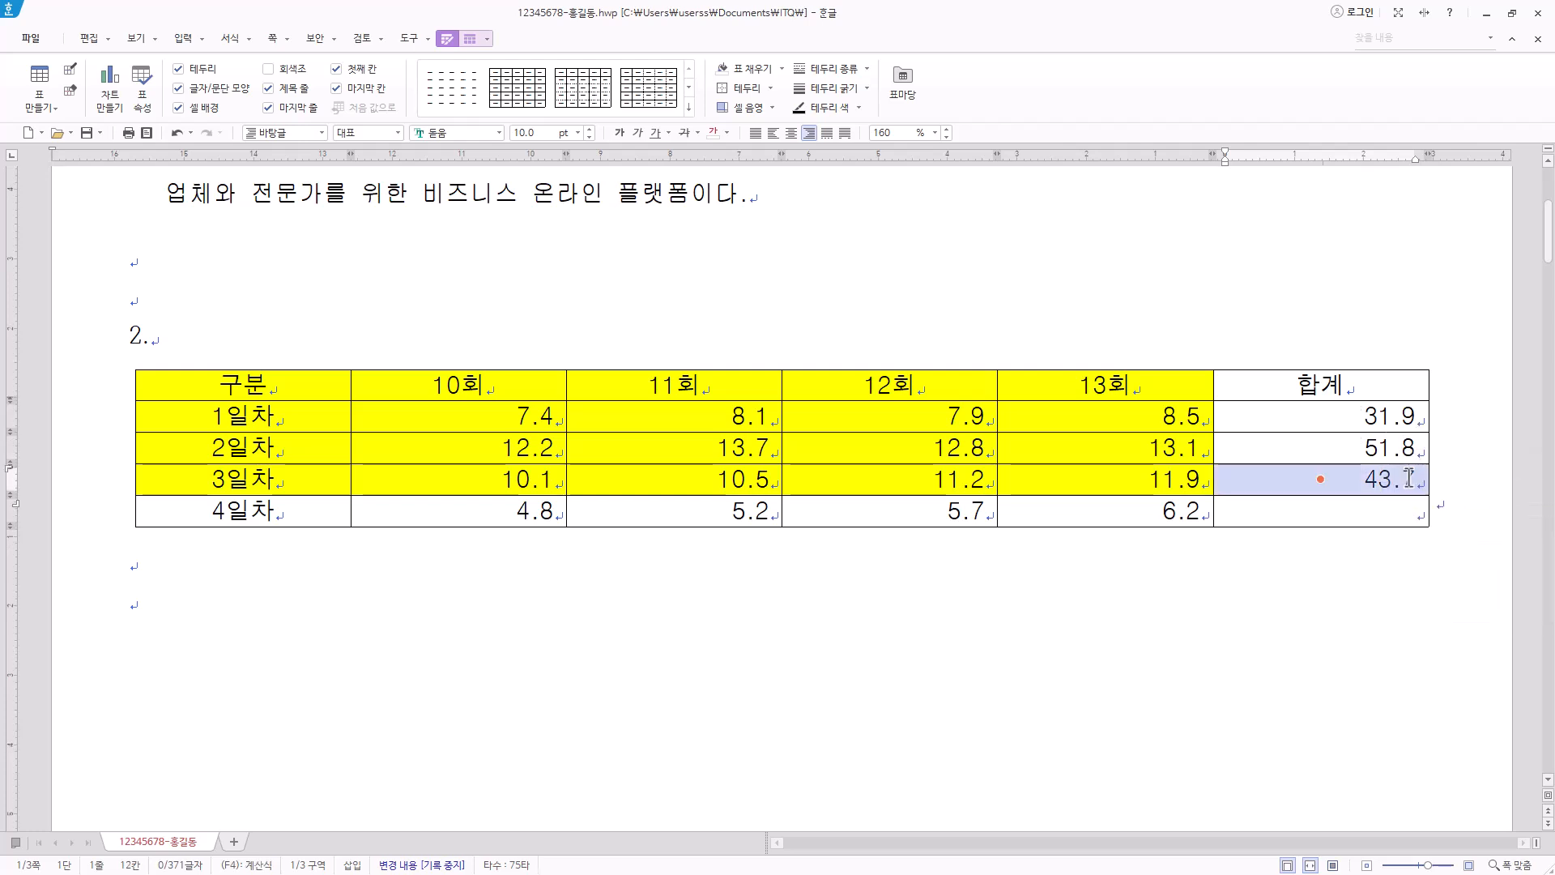
pyautogui.moveTo(1401, 425); pyautogui.dragTo(1402, 484)
pyautogui.rightClick(1402, 484)
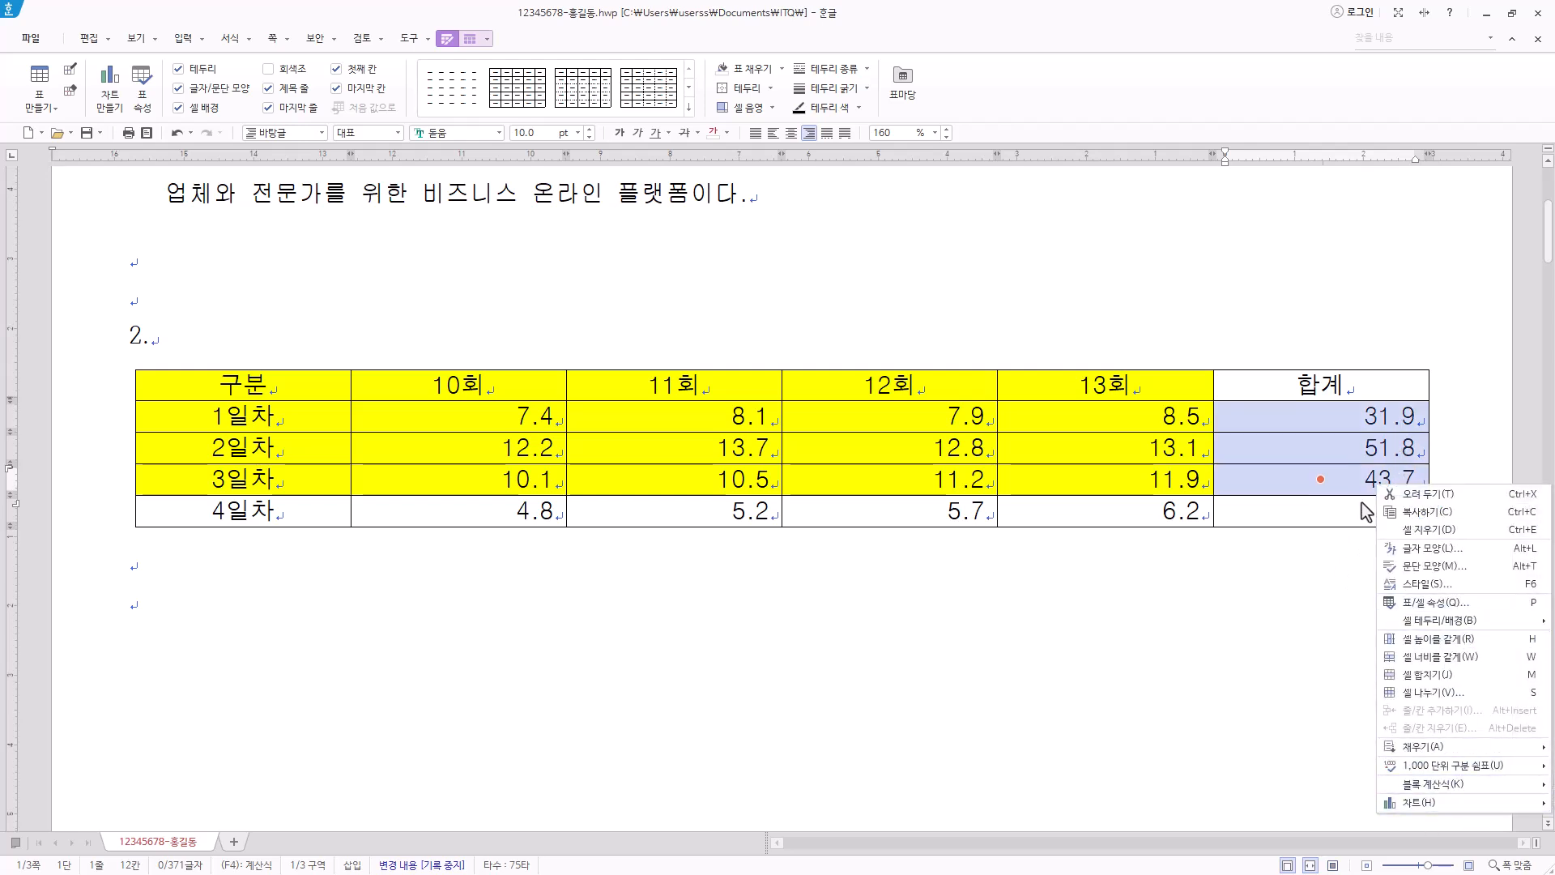
pyautogui.click(1407, 421)
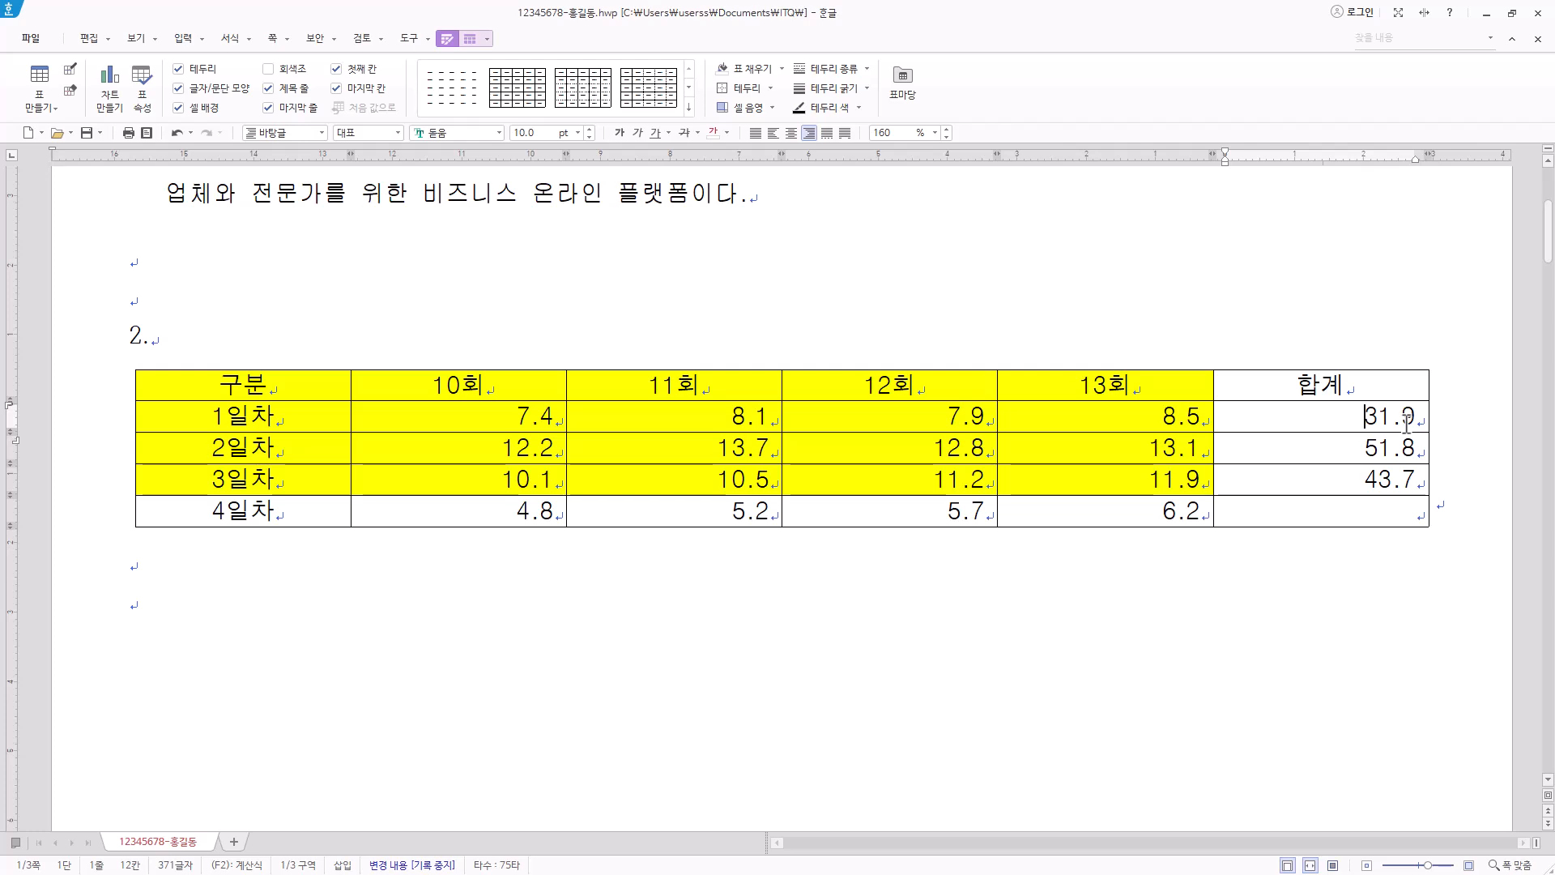
# Add a caption above the table using the 위 position.
pyautogui.click(470, 39)
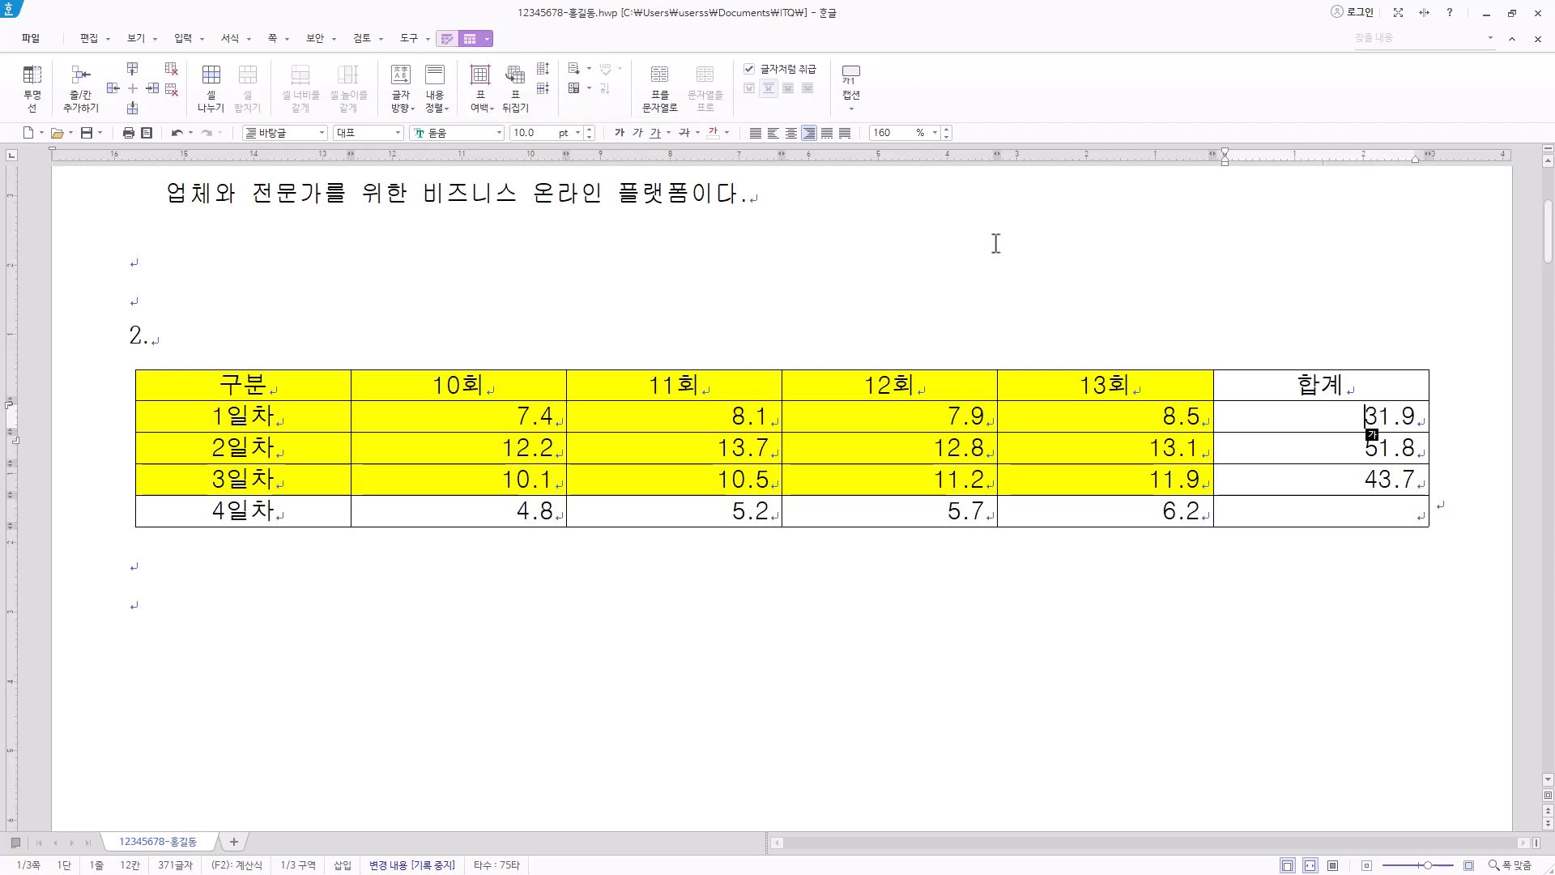
pyautogui.click(851, 109)
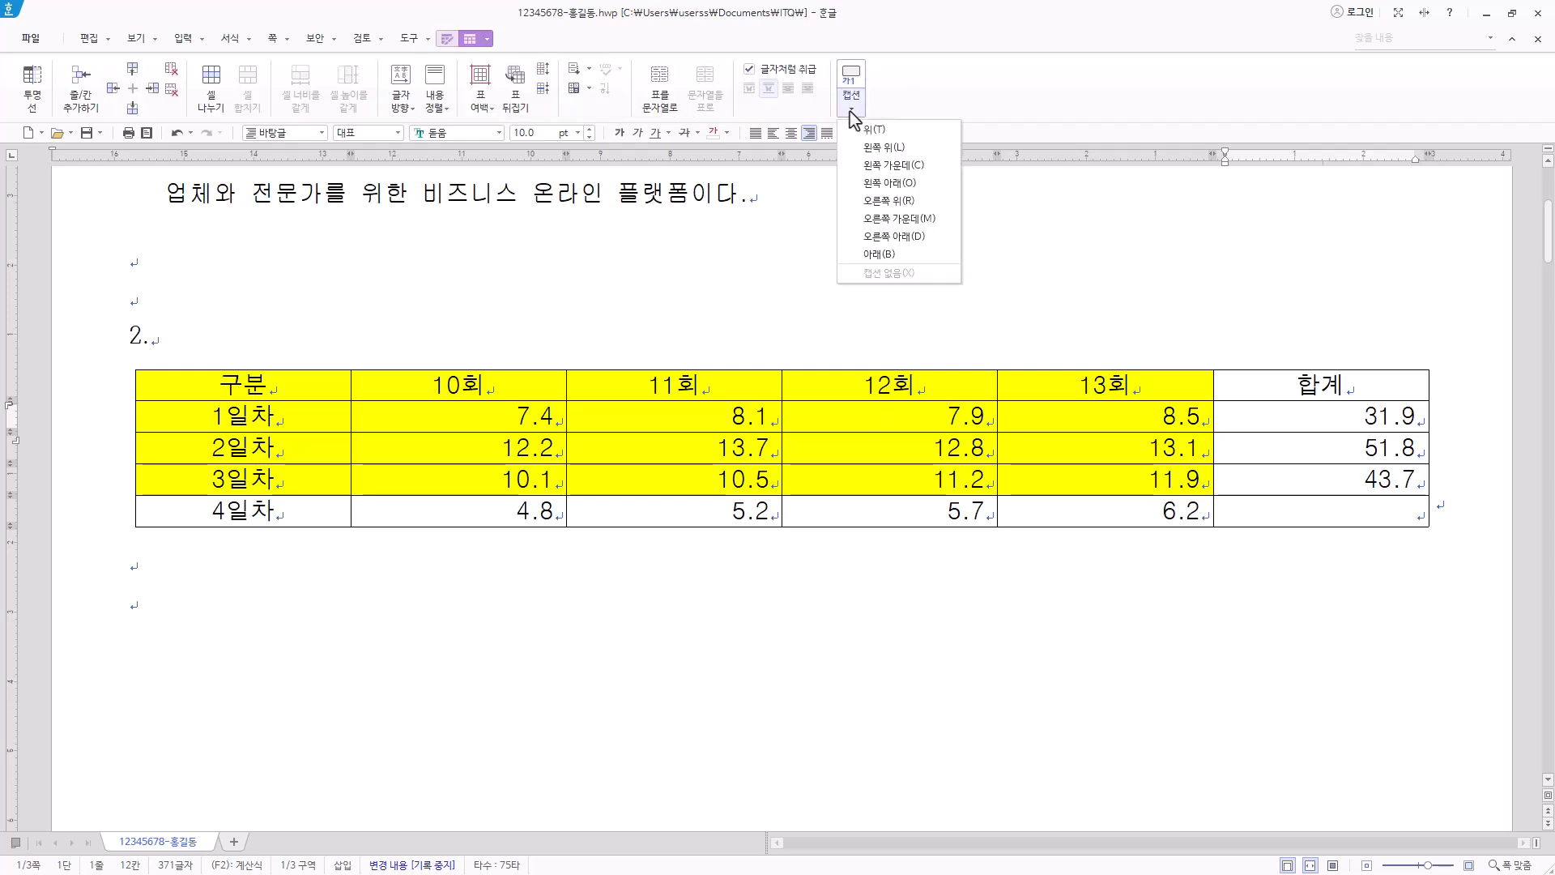
pyautogui.click(903, 132)
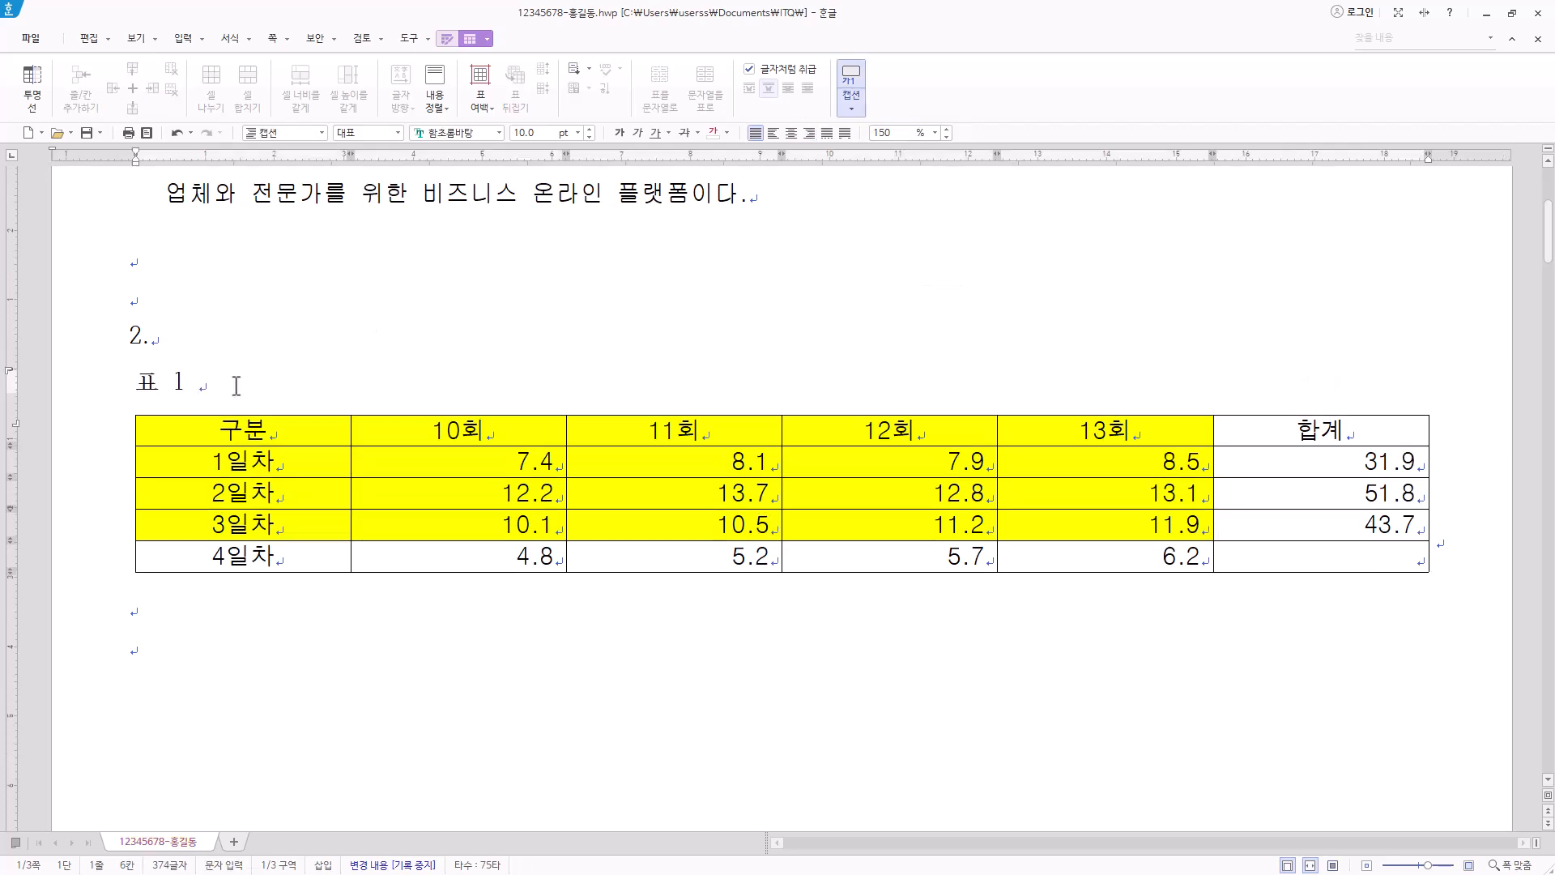
# Replace the default caption text with the copied text 국제물류산업대전 관람객 현황(단위 : 천 명).
pyautogui.keyDown('shift'); pyautogui.click(134, 381); pyautogui.keyUp('shift')
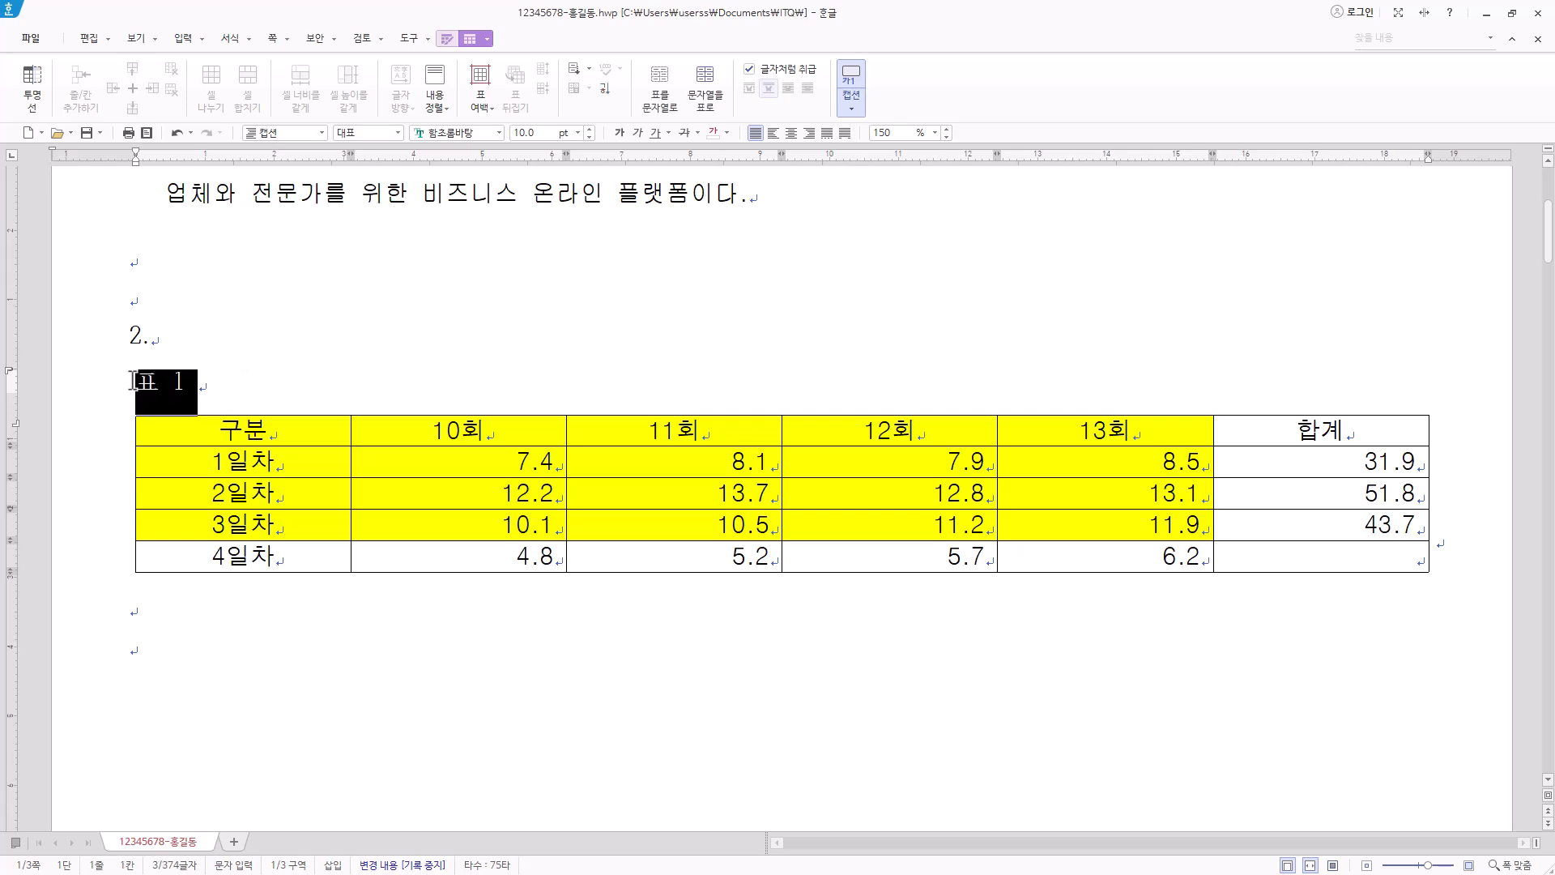
pyautogui.press('F12')
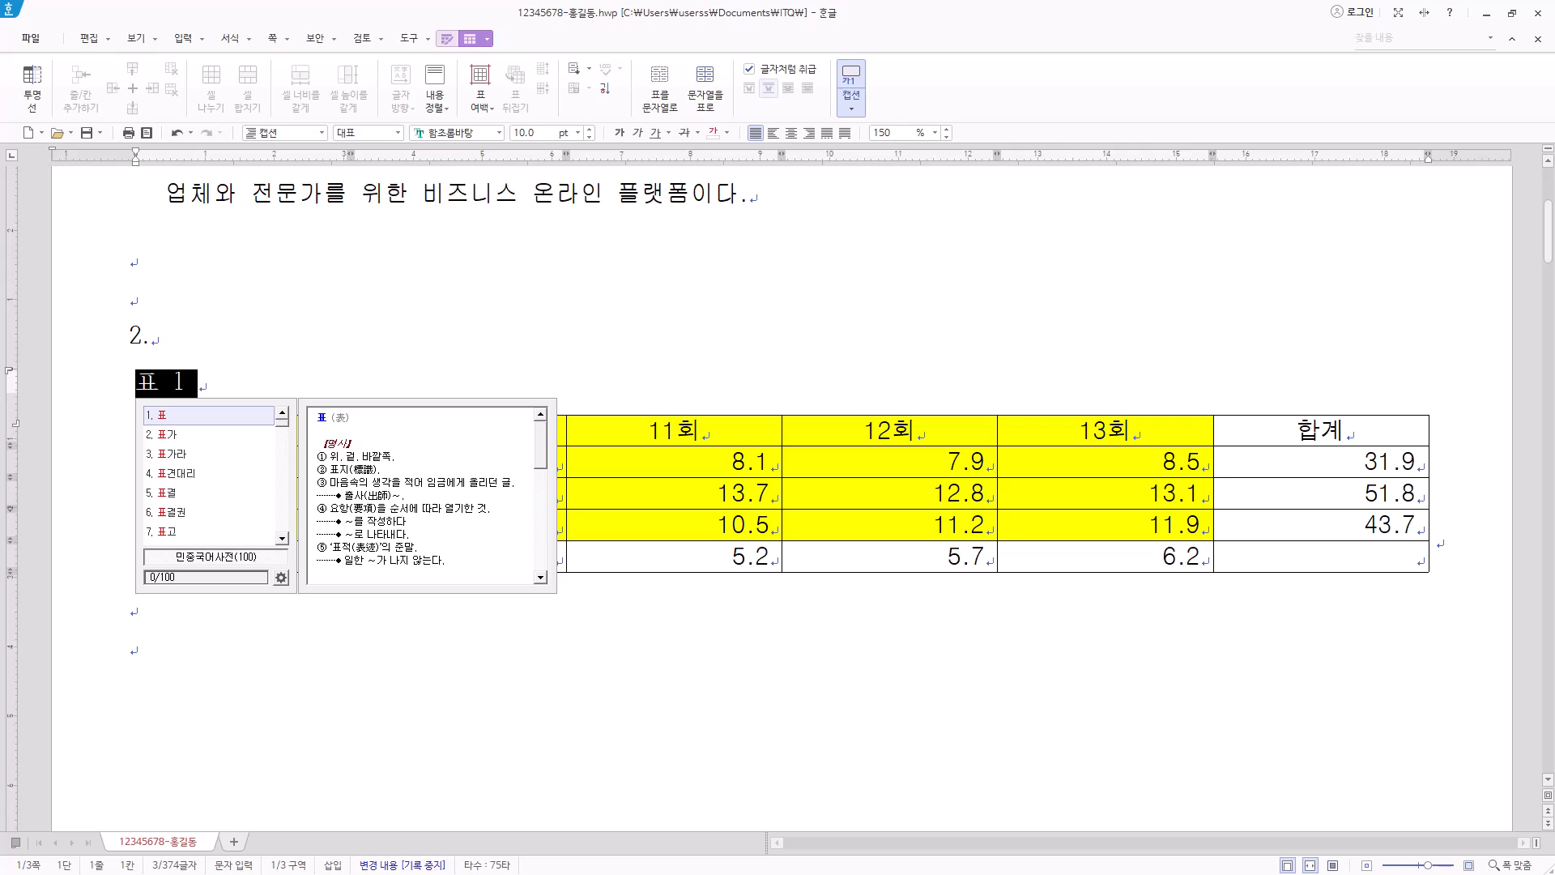
pyautogui.press('Escape')
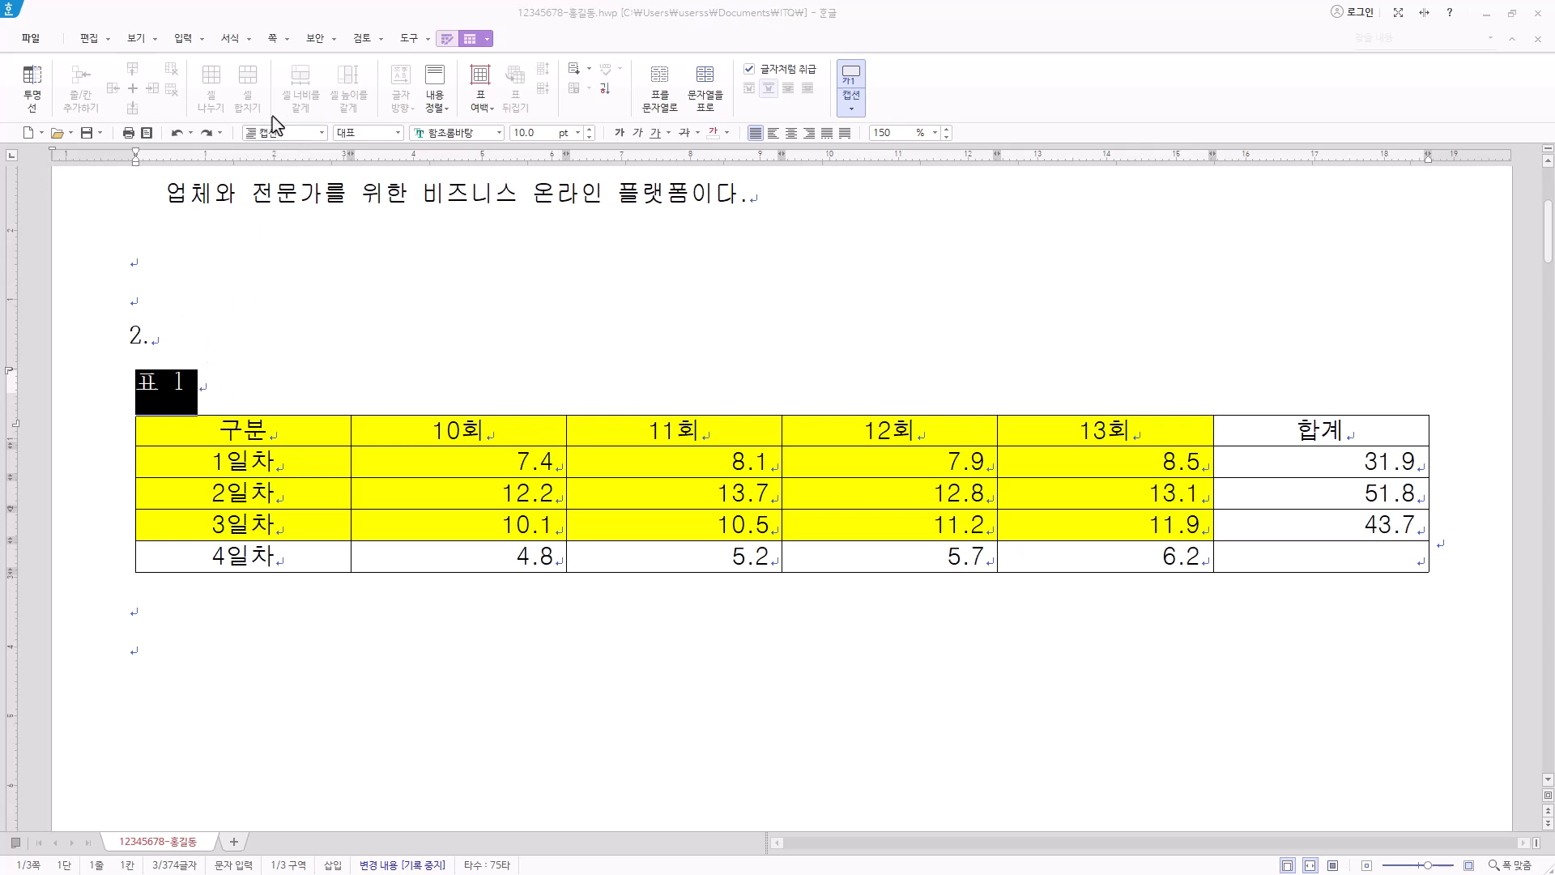
pyautogui.click(322, 132)
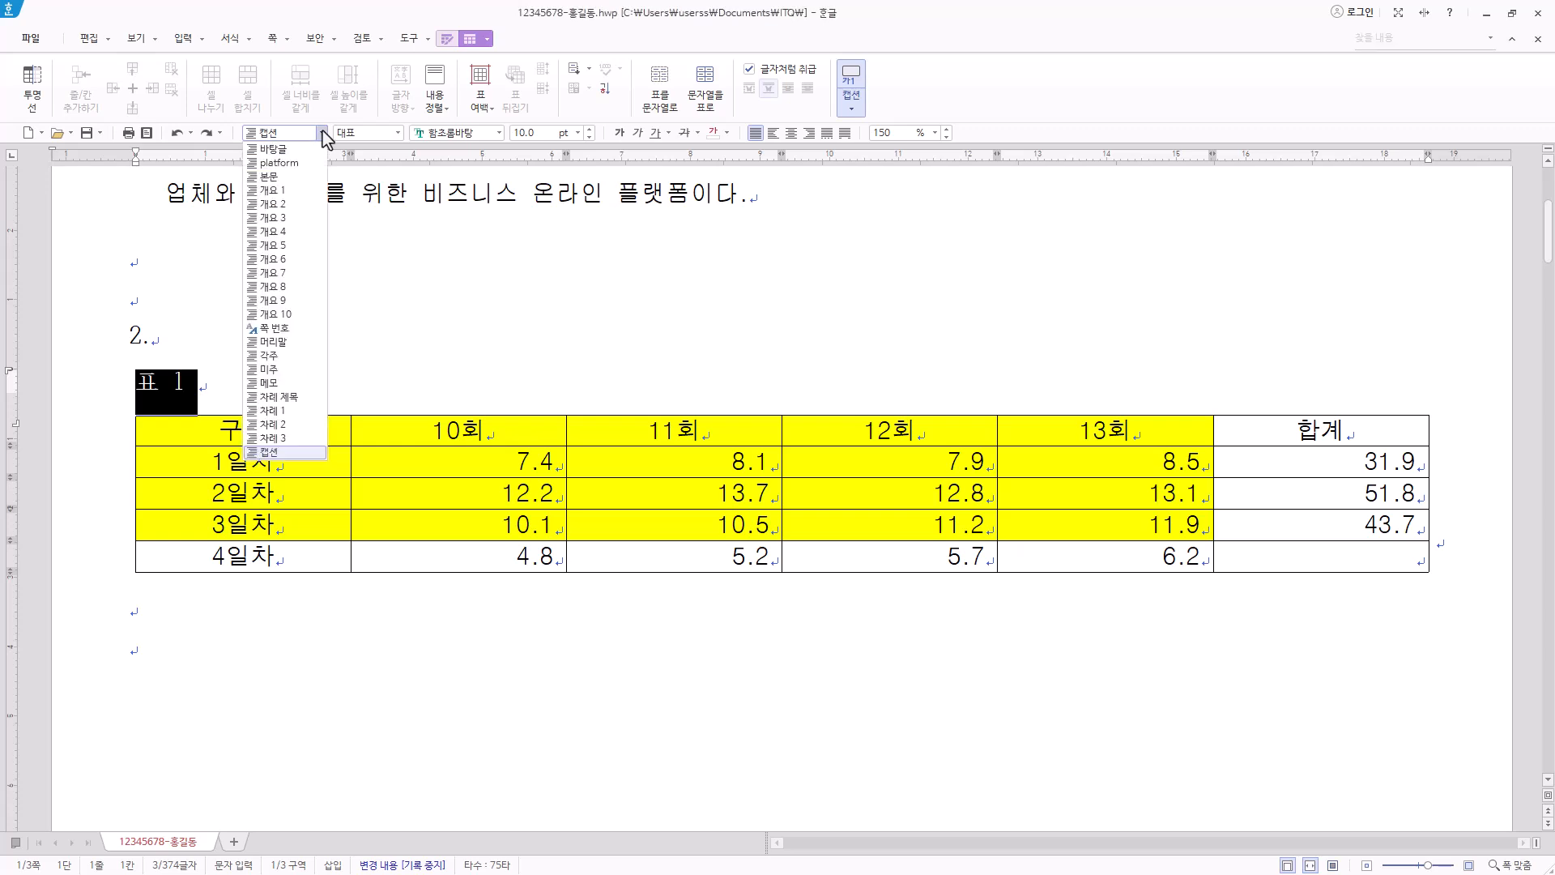
pyautogui.click(580, 50)
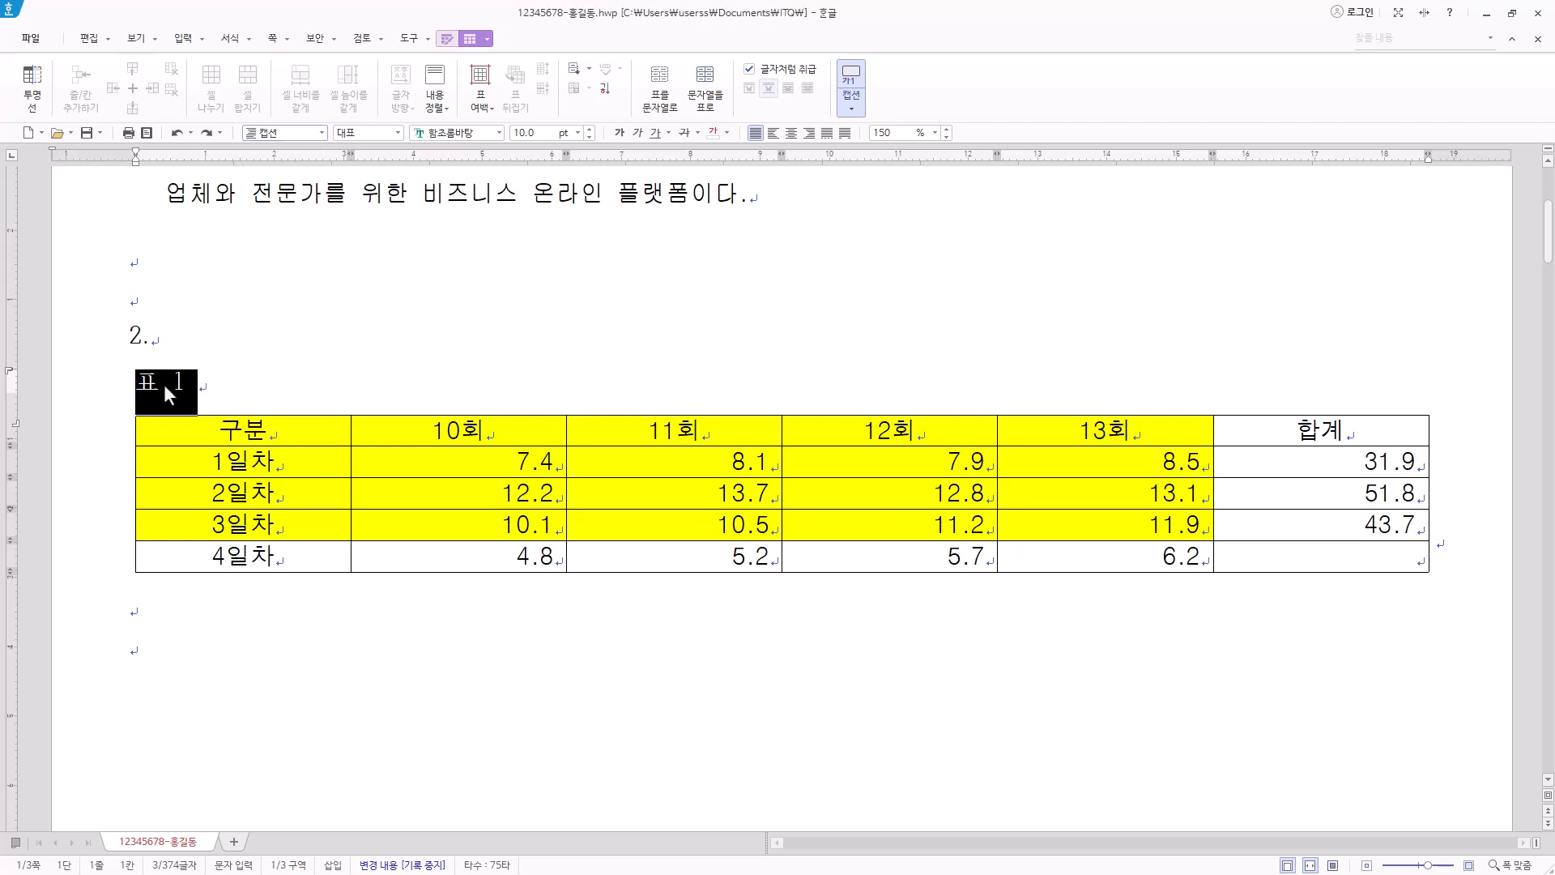
pyautogui.hotkey('ctrl', 'v')
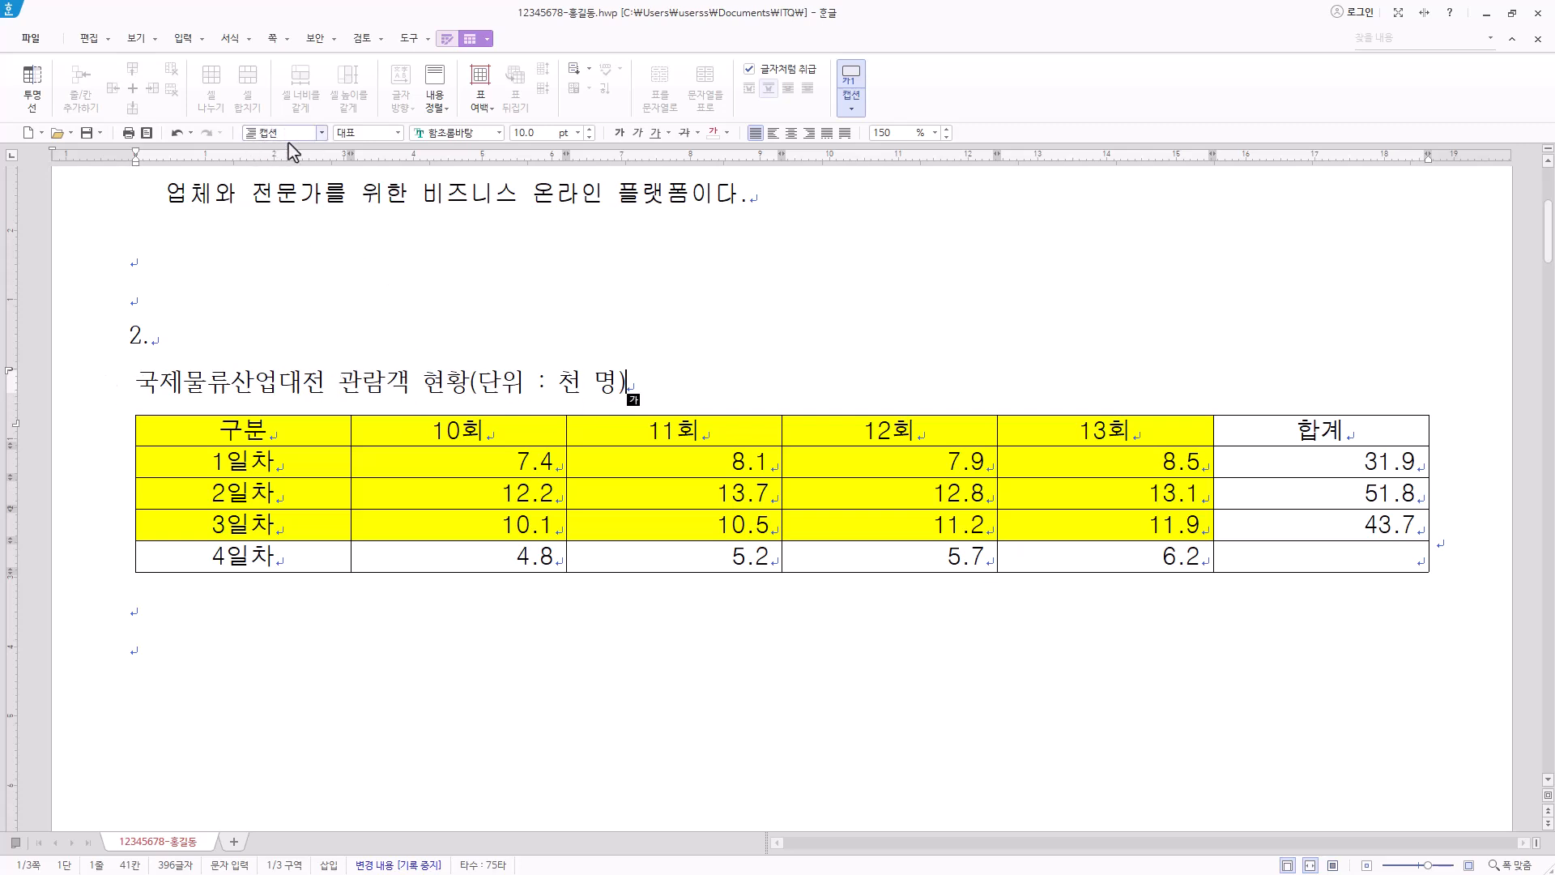
# Set the font of the whole table caption to 돋움 and right-align it.
pyautogui.moveTo(695, 382); pyautogui.dragTo(139, 378)
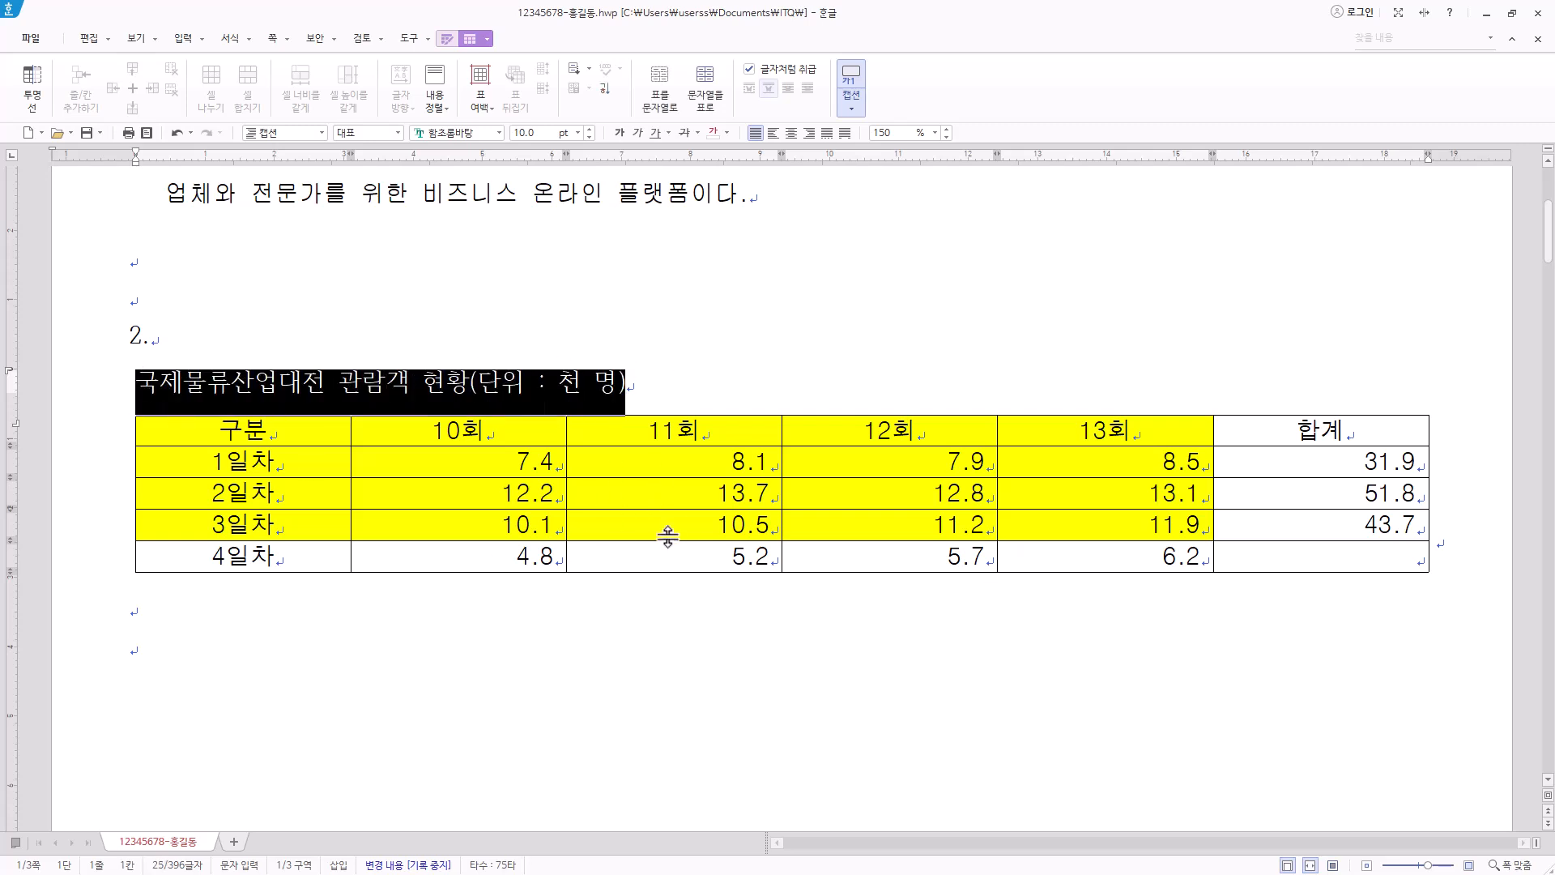
pyautogui.click(498, 134)
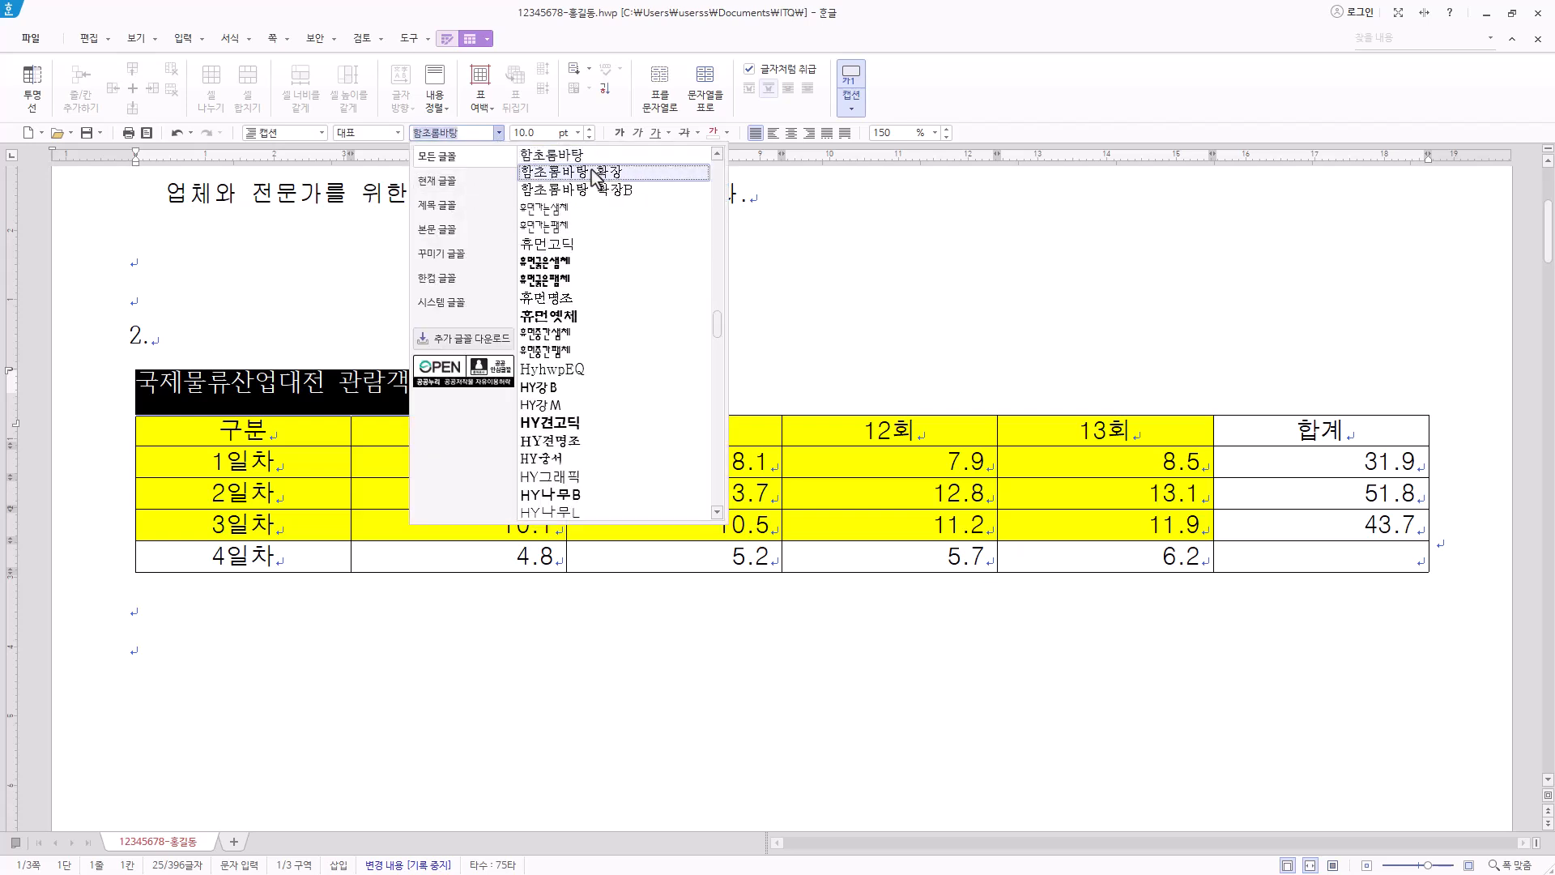
pyautogui.click(498, 136)
pyautogui.write('돋움')
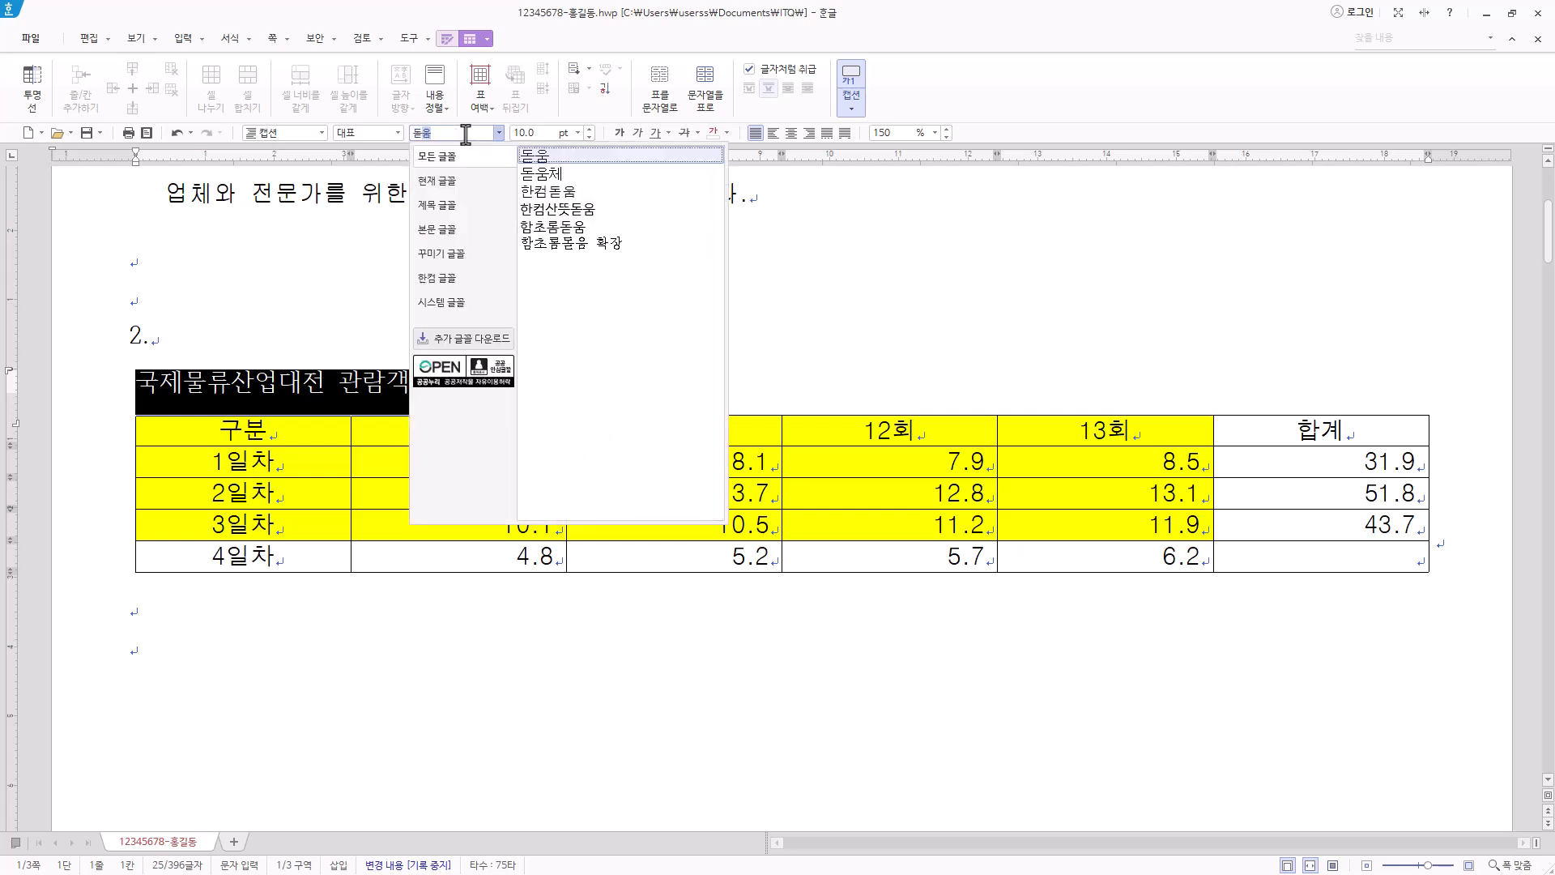
pyautogui.press('Return')
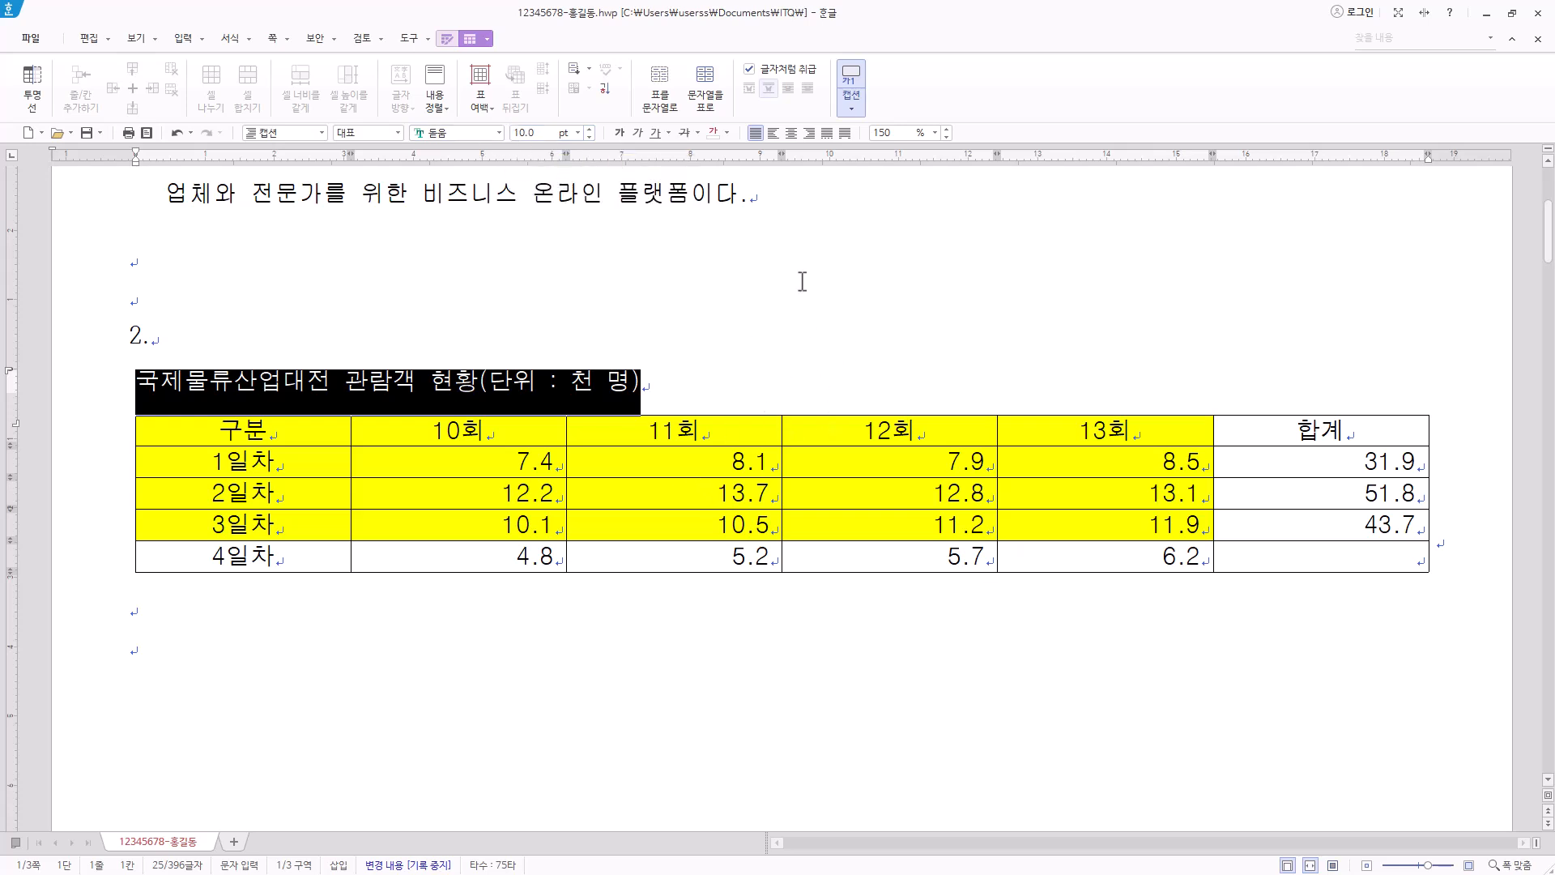
pyautogui.click(810, 135)
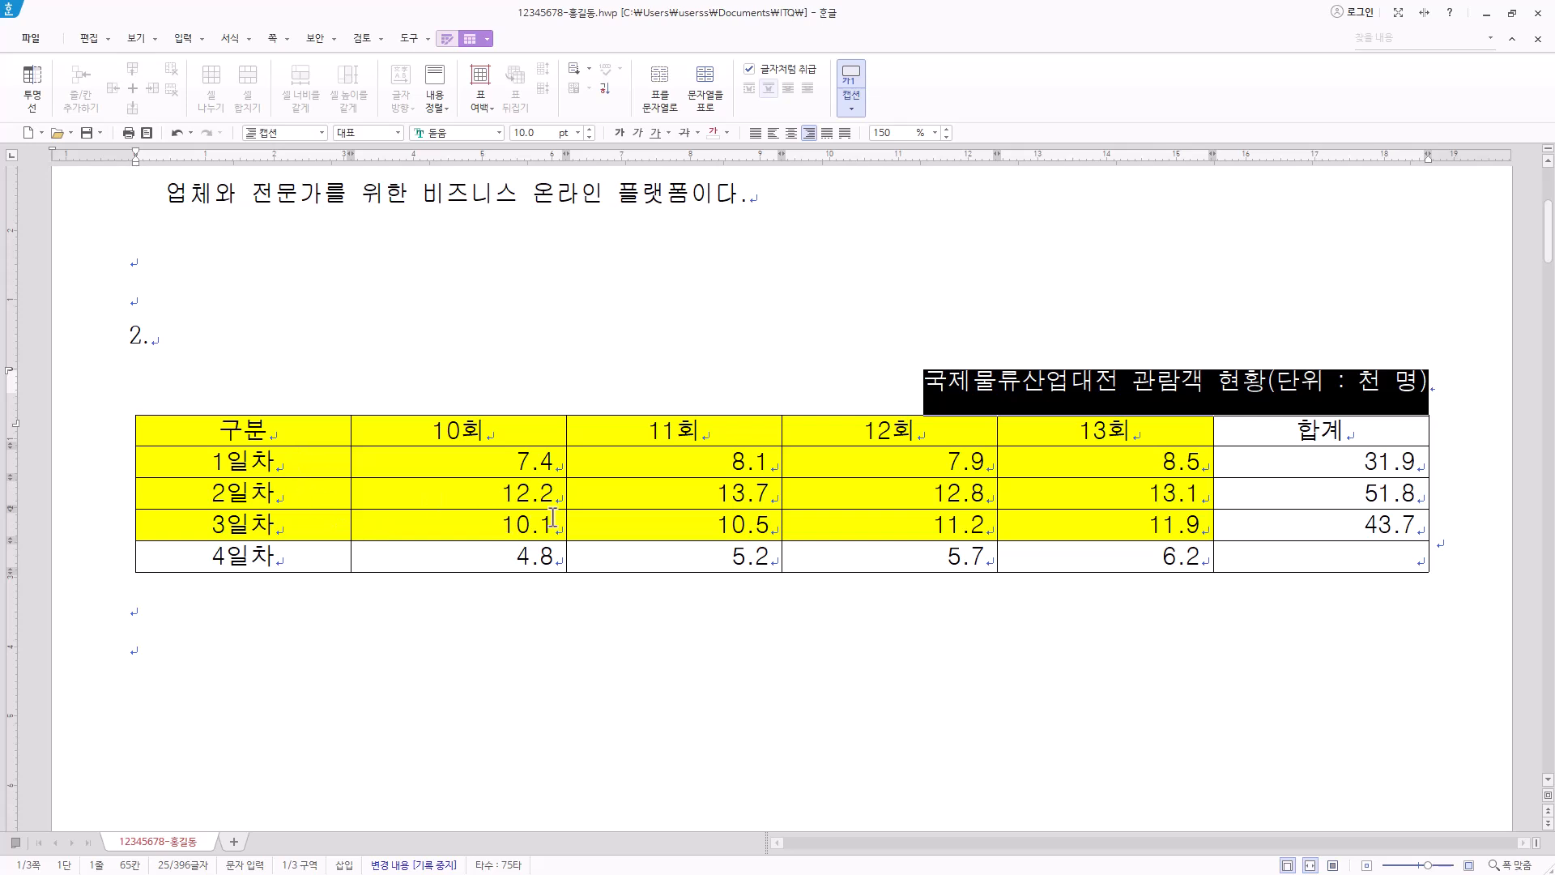
# Apply a double-line border to the outer edges (바깥쪽) of the whole table.
pyautogui.moveTo(239, 433); pyautogui.dragTo(1375, 577)
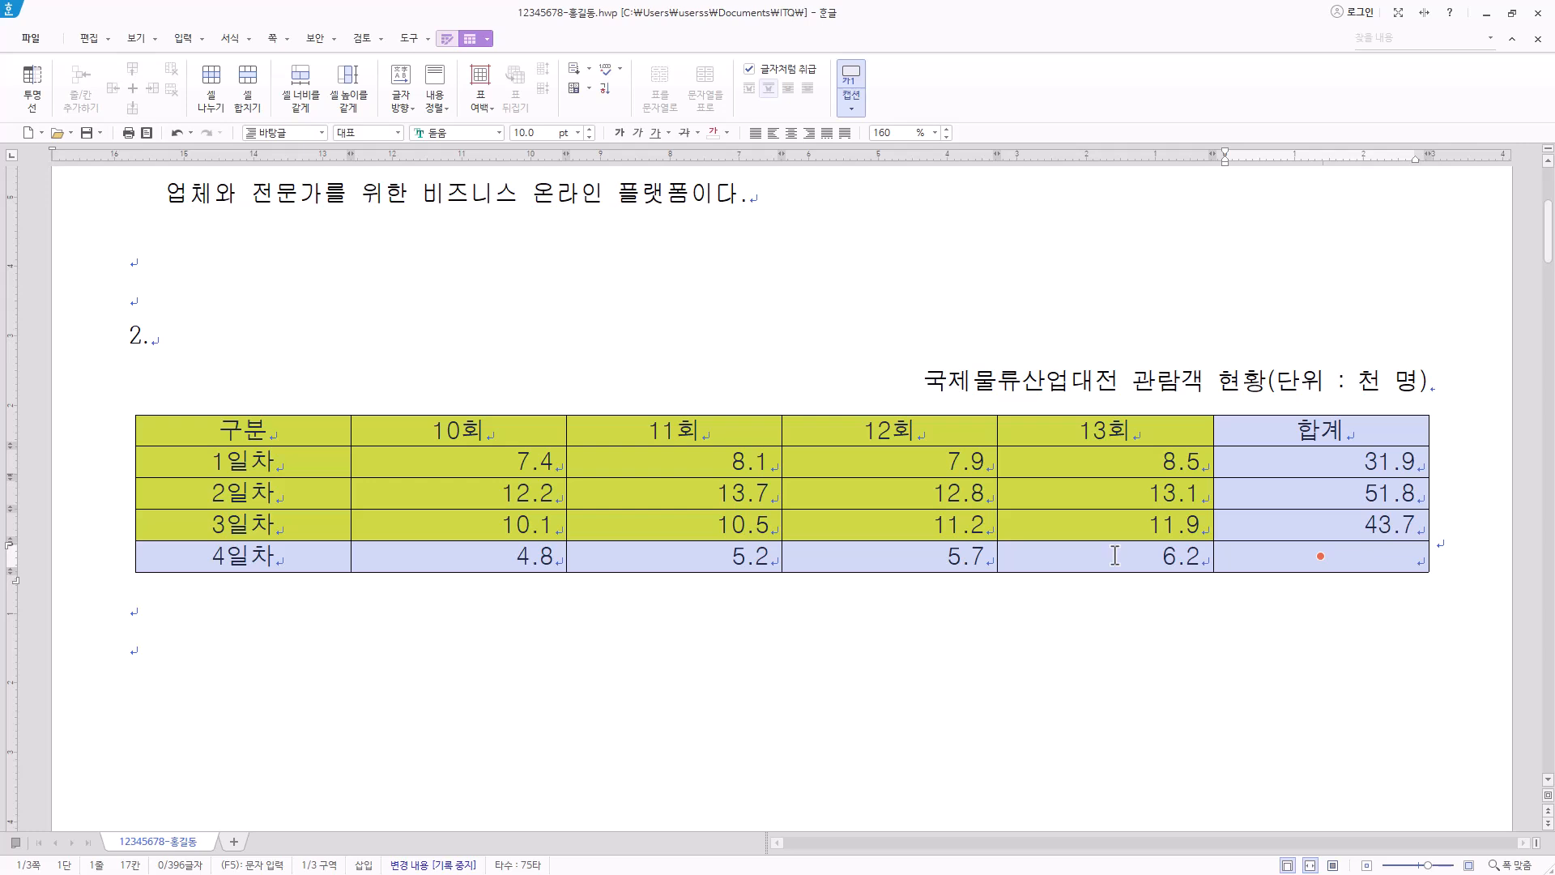
pyautogui.press('l')
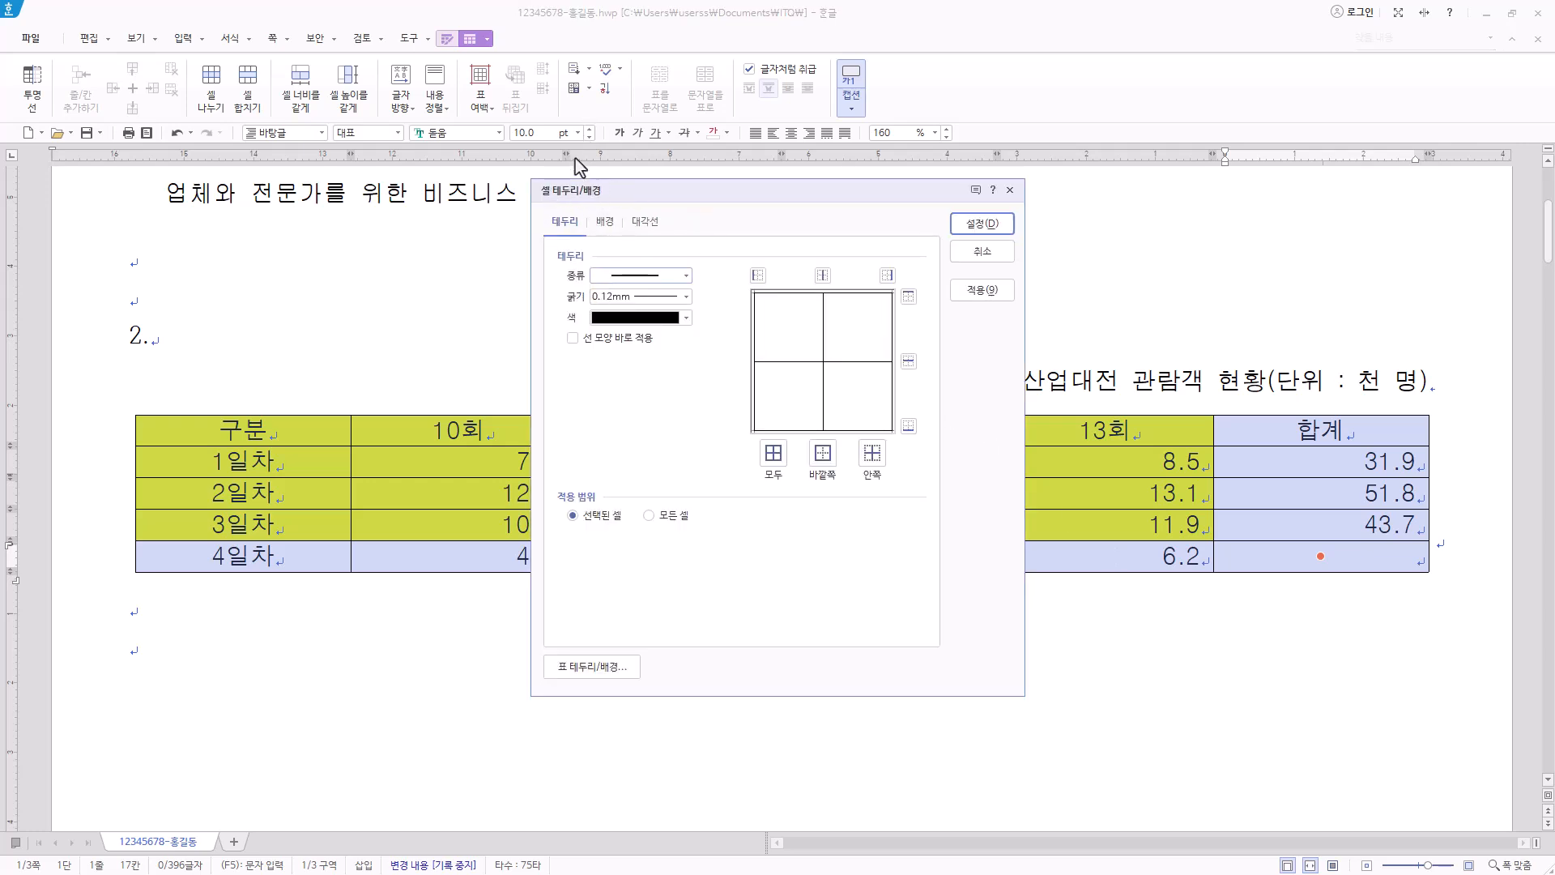
pyautogui.click(605, 222)
pyautogui.click(571, 225)
pyautogui.click(573, 339)
pyautogui.click(687, 277)
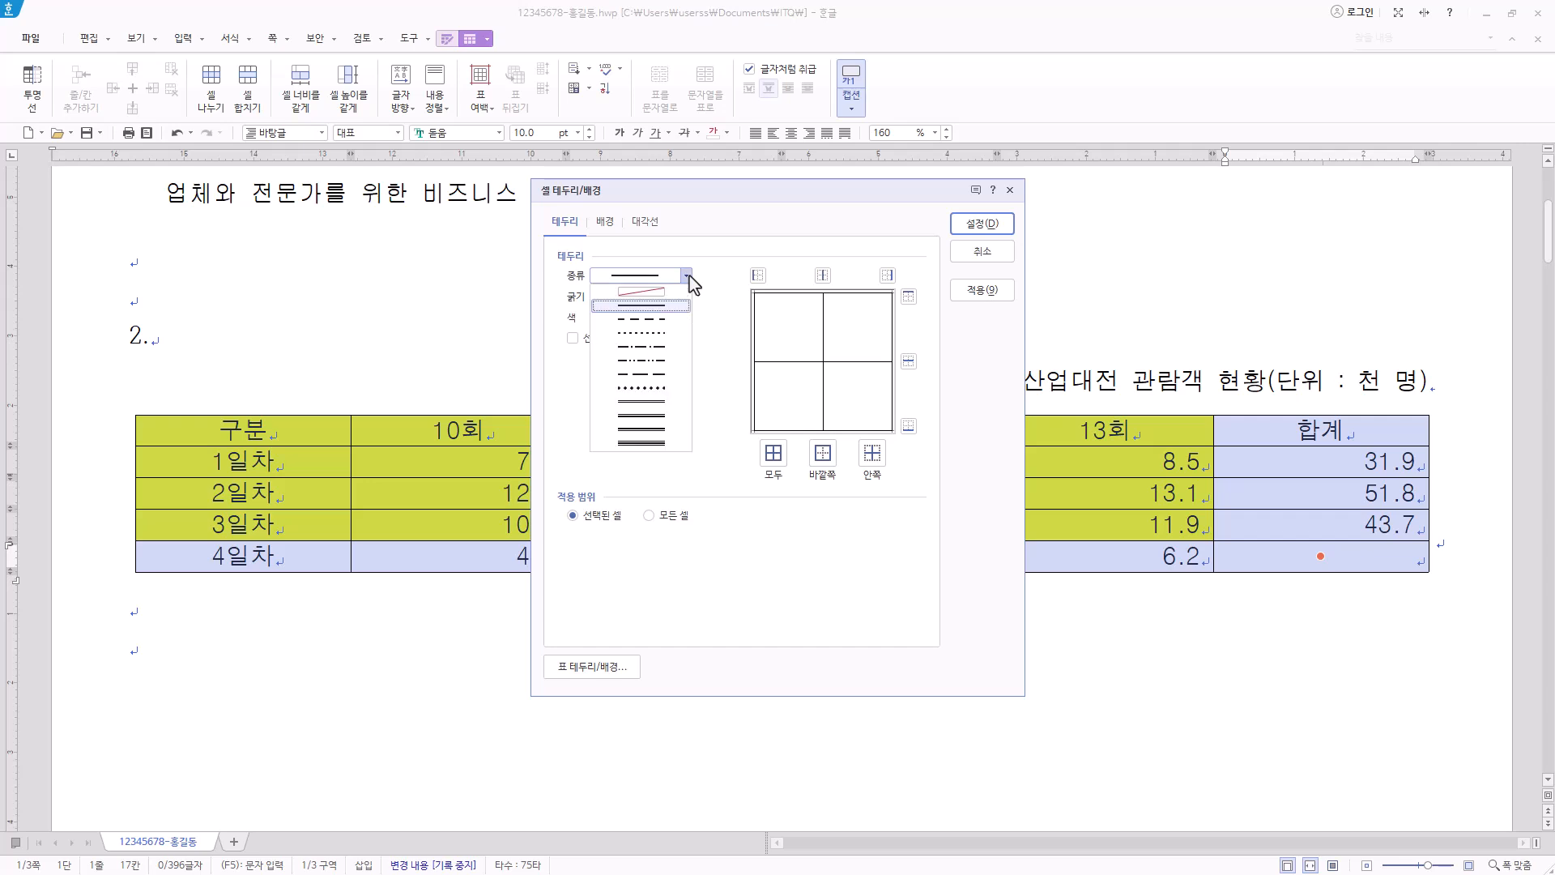
pyautogui.click(630, 402)
pyautogui.click(826, 458)
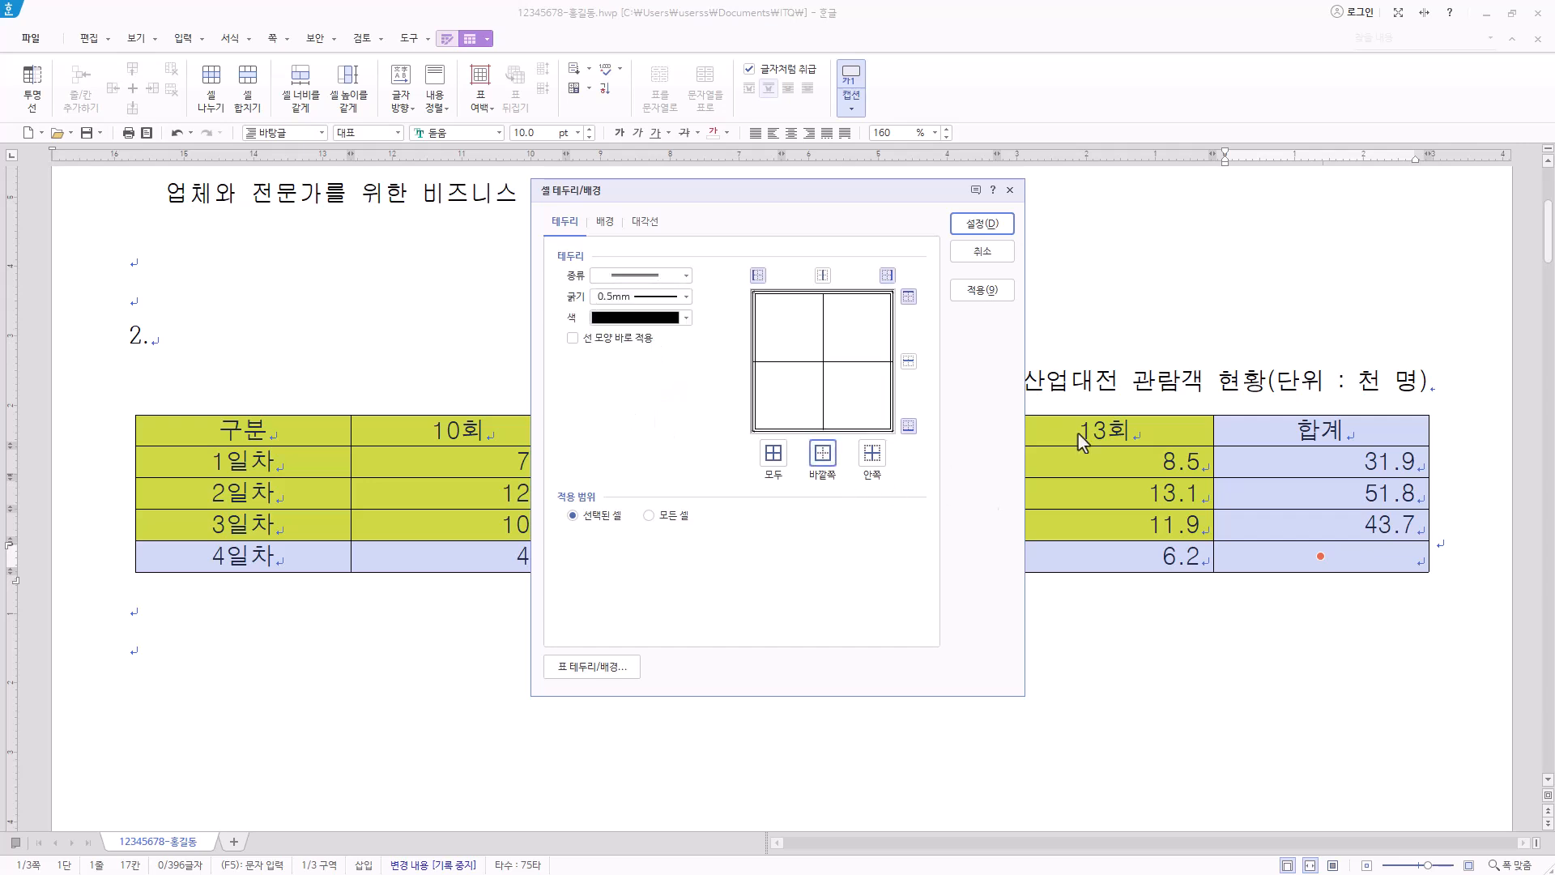
pyautogui.click(998, 231)
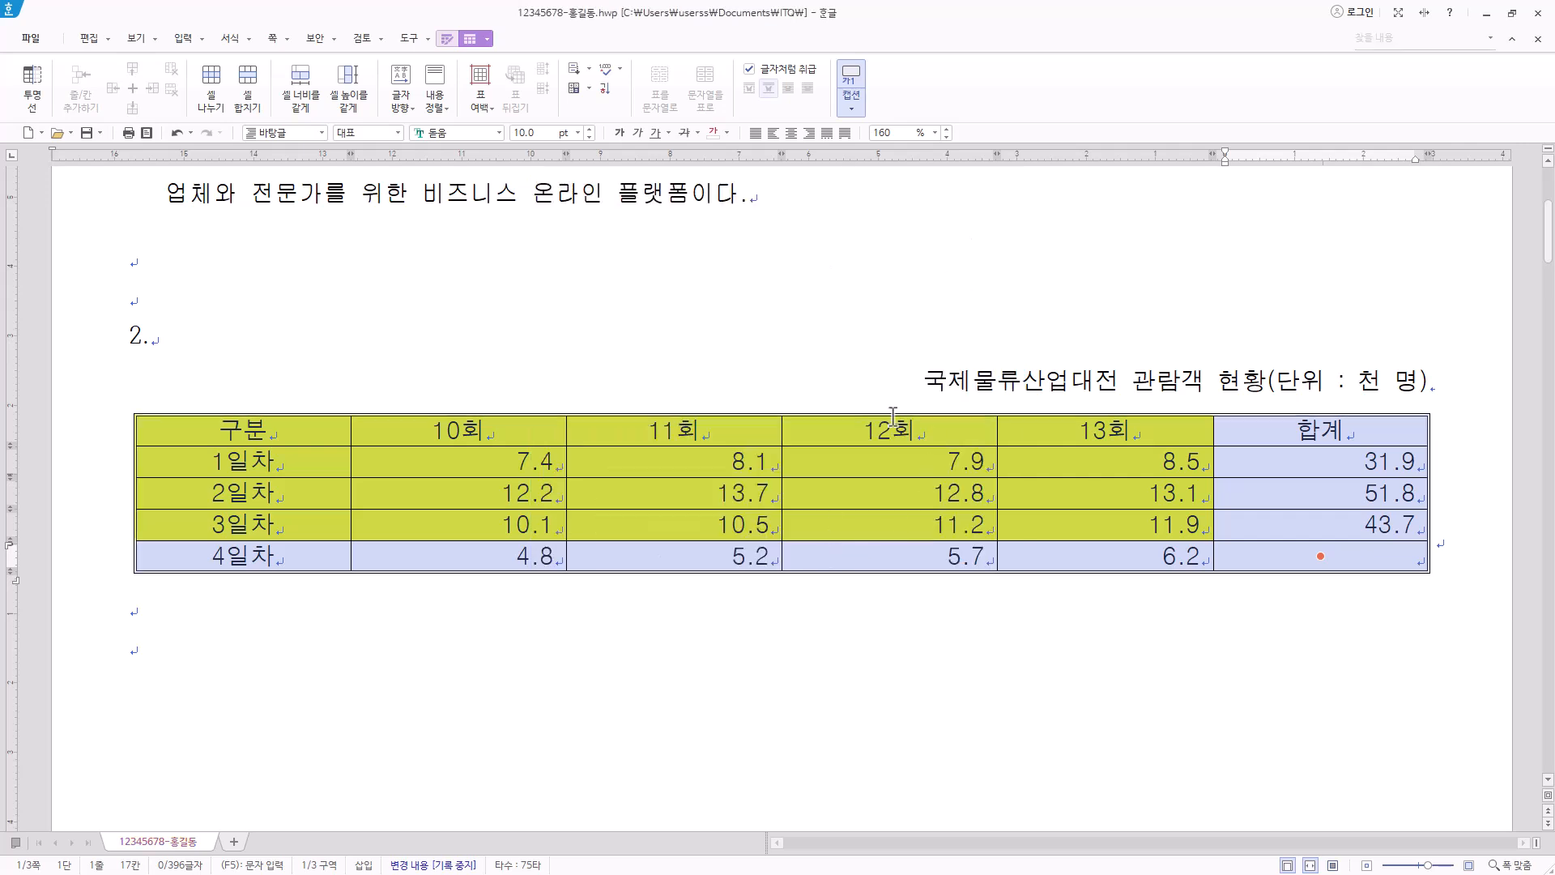
# Apply a double-line bottom border to the table's header row from 구분 to 합계.
pyautogui.click(237, 429)
pyautogui.moveTo(237, 429); pyautogui.dragTo(1320, 429)
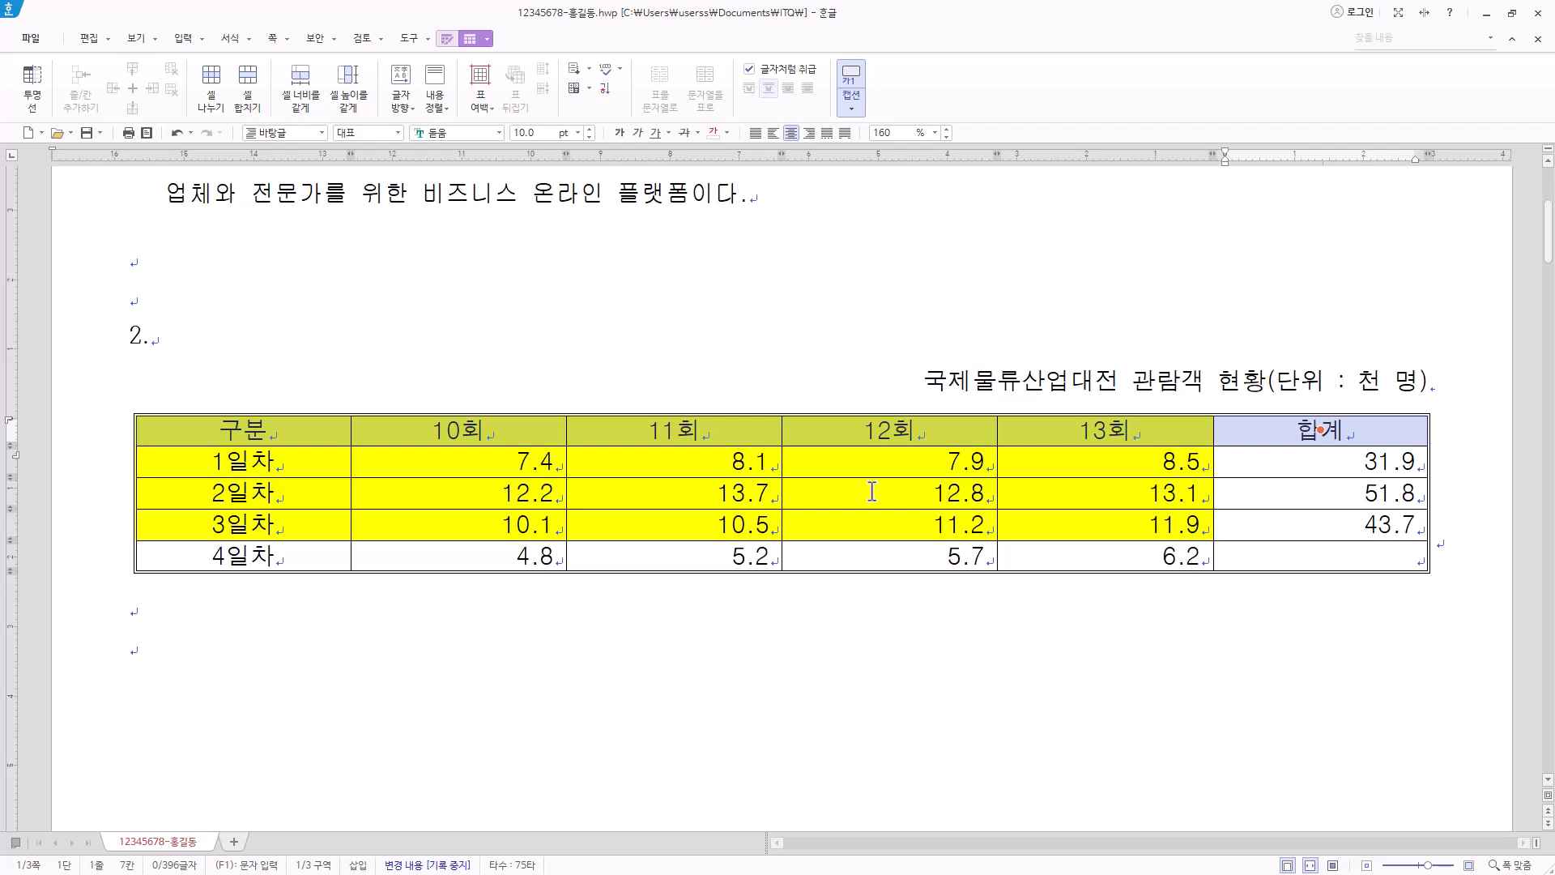
pyautogui.press('l')
pyautogui.click(682, 279)
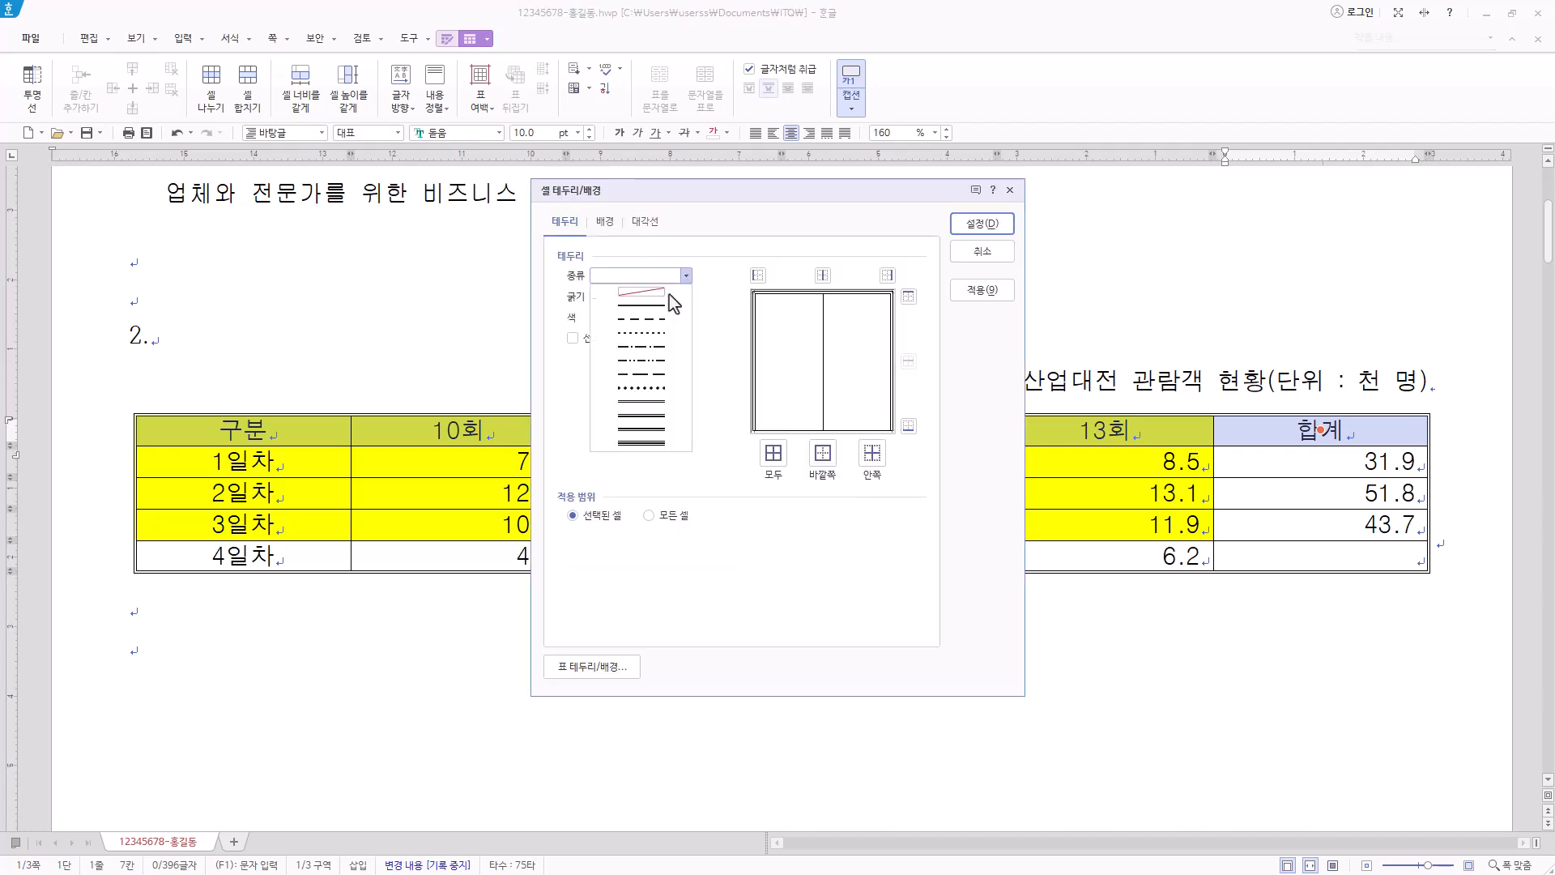
pyautogui.click(639, 402)
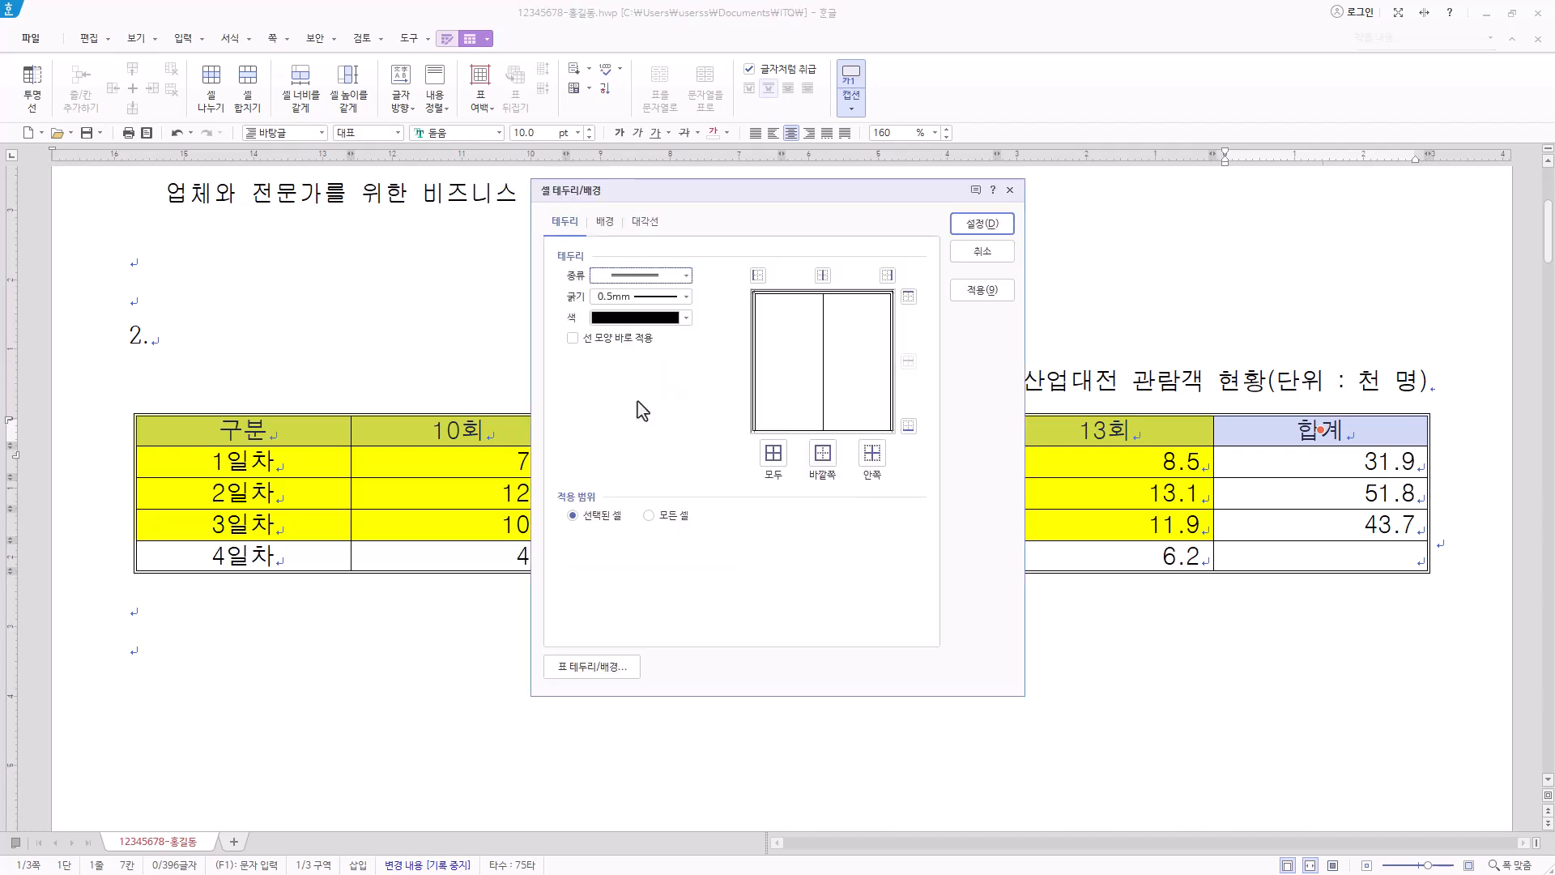
pyautogui.click(909, 427)
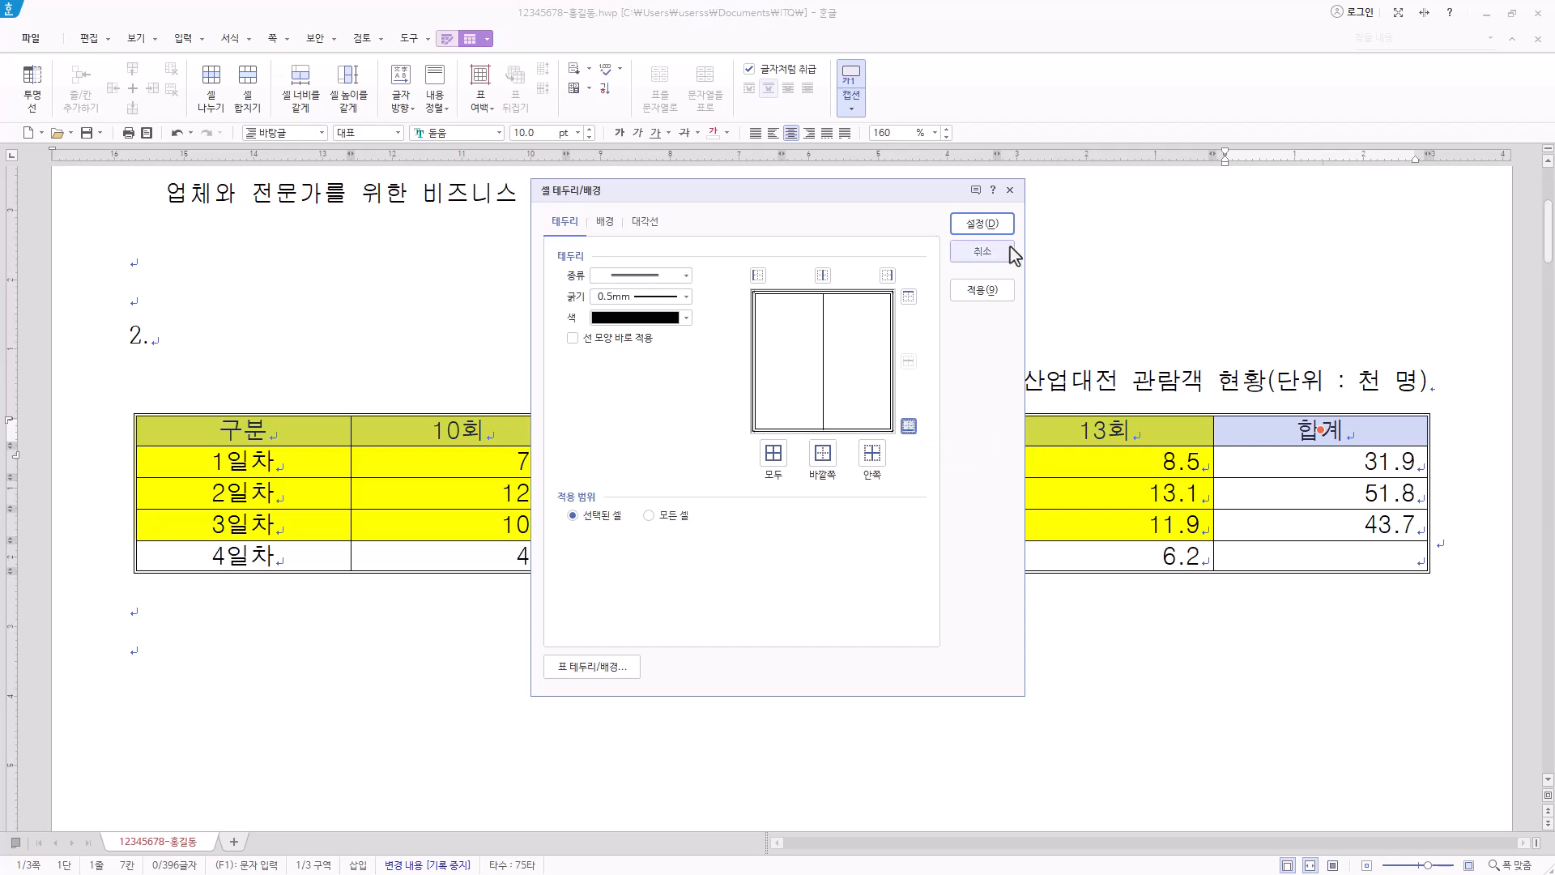
pyautogui.click(988, 224)
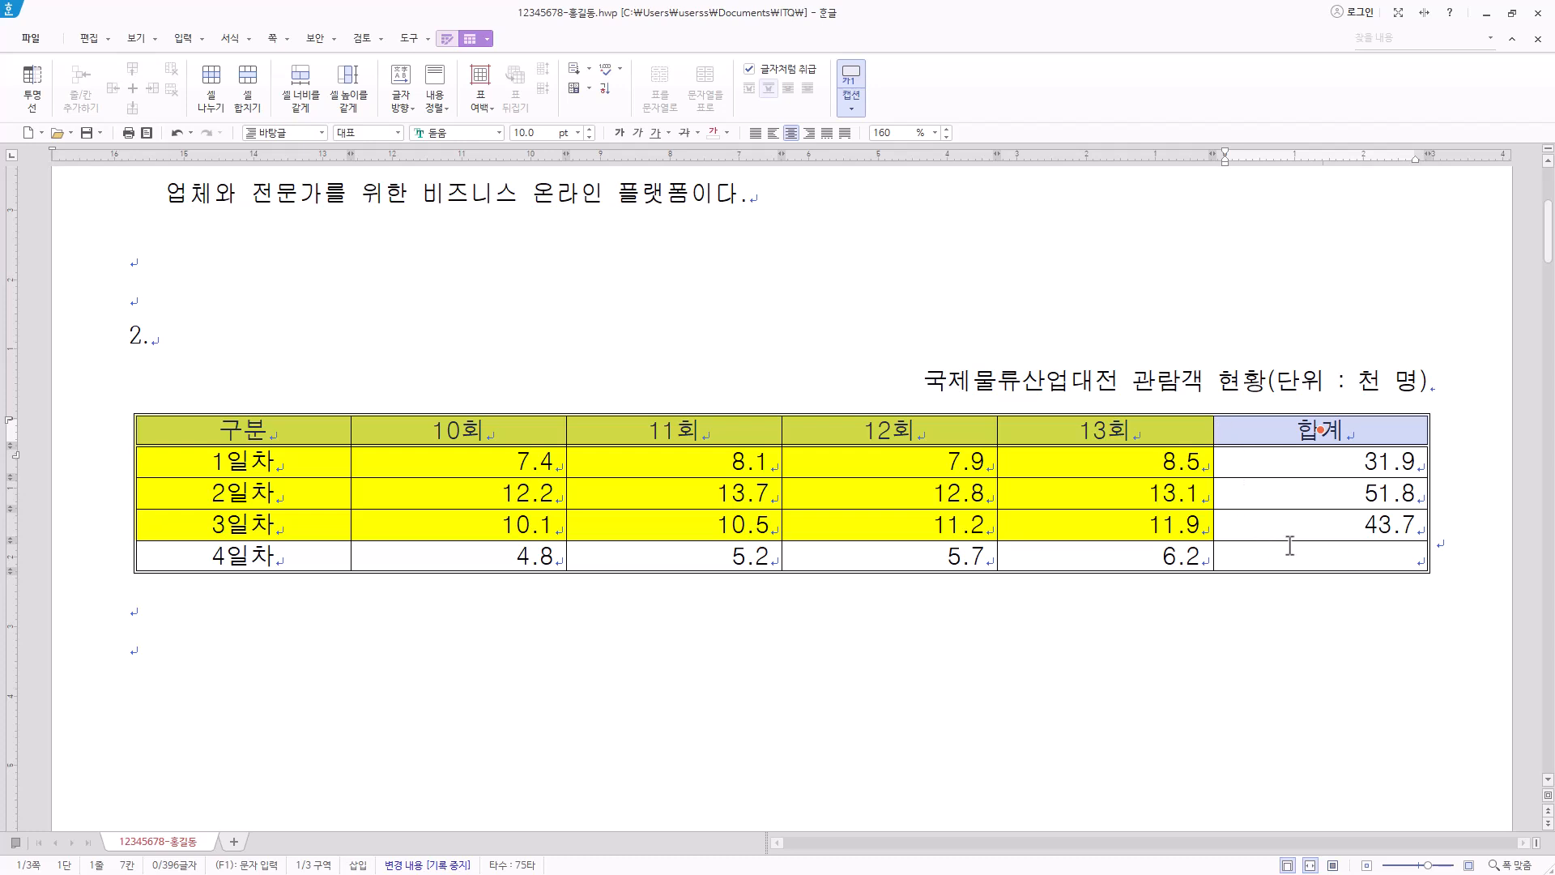
# Add both diagonal lines, crossing as an X, to the empty 합계 cell in the 4일차 row.
pyautogui.click(1334, 557)
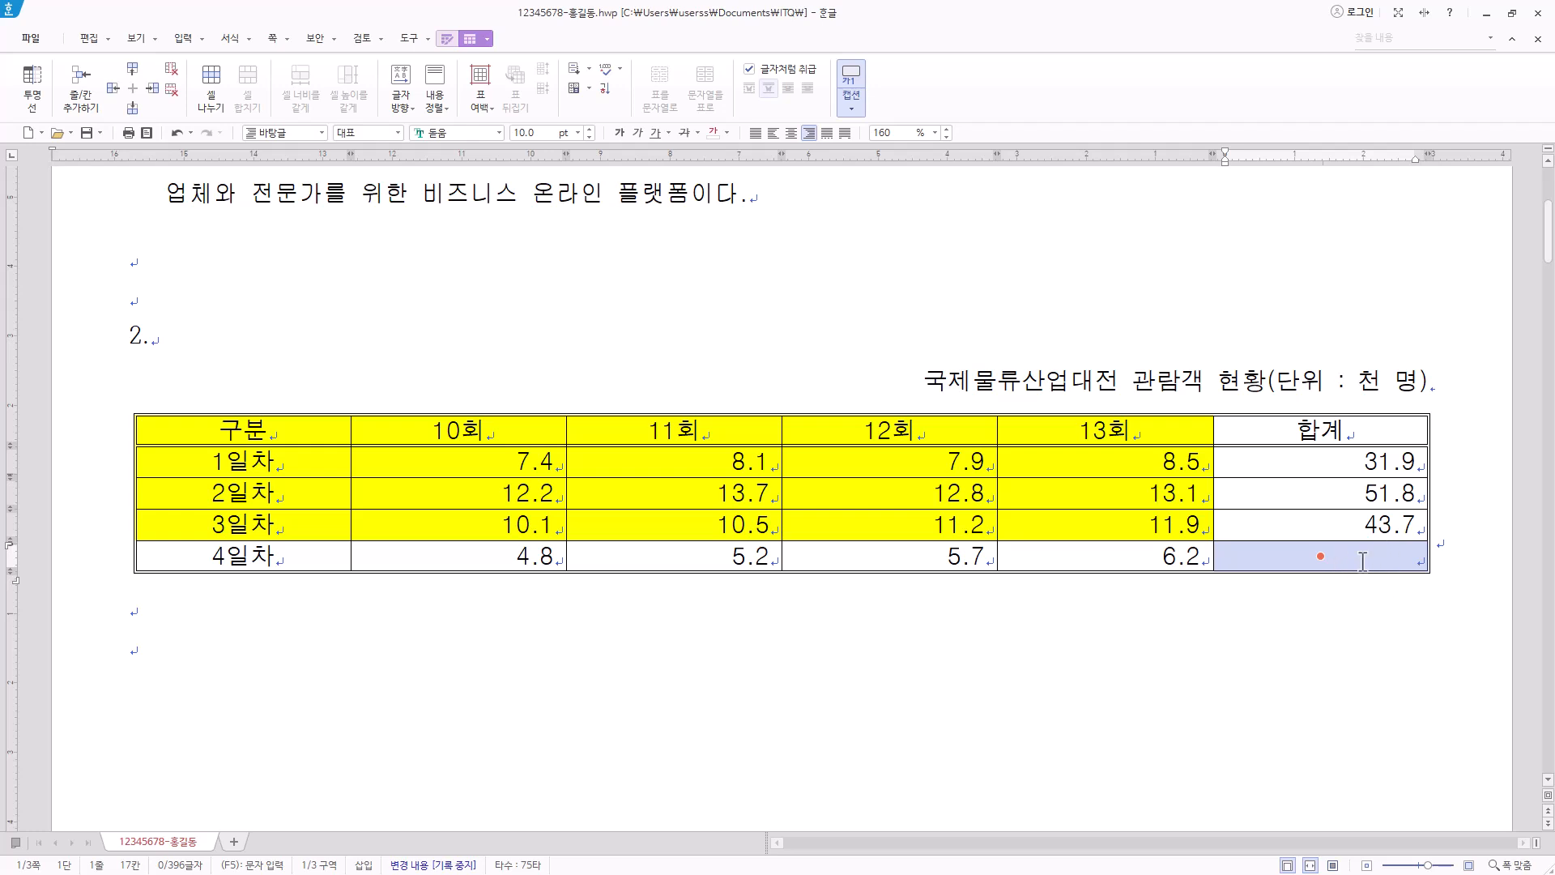
pyautogui.press('l')
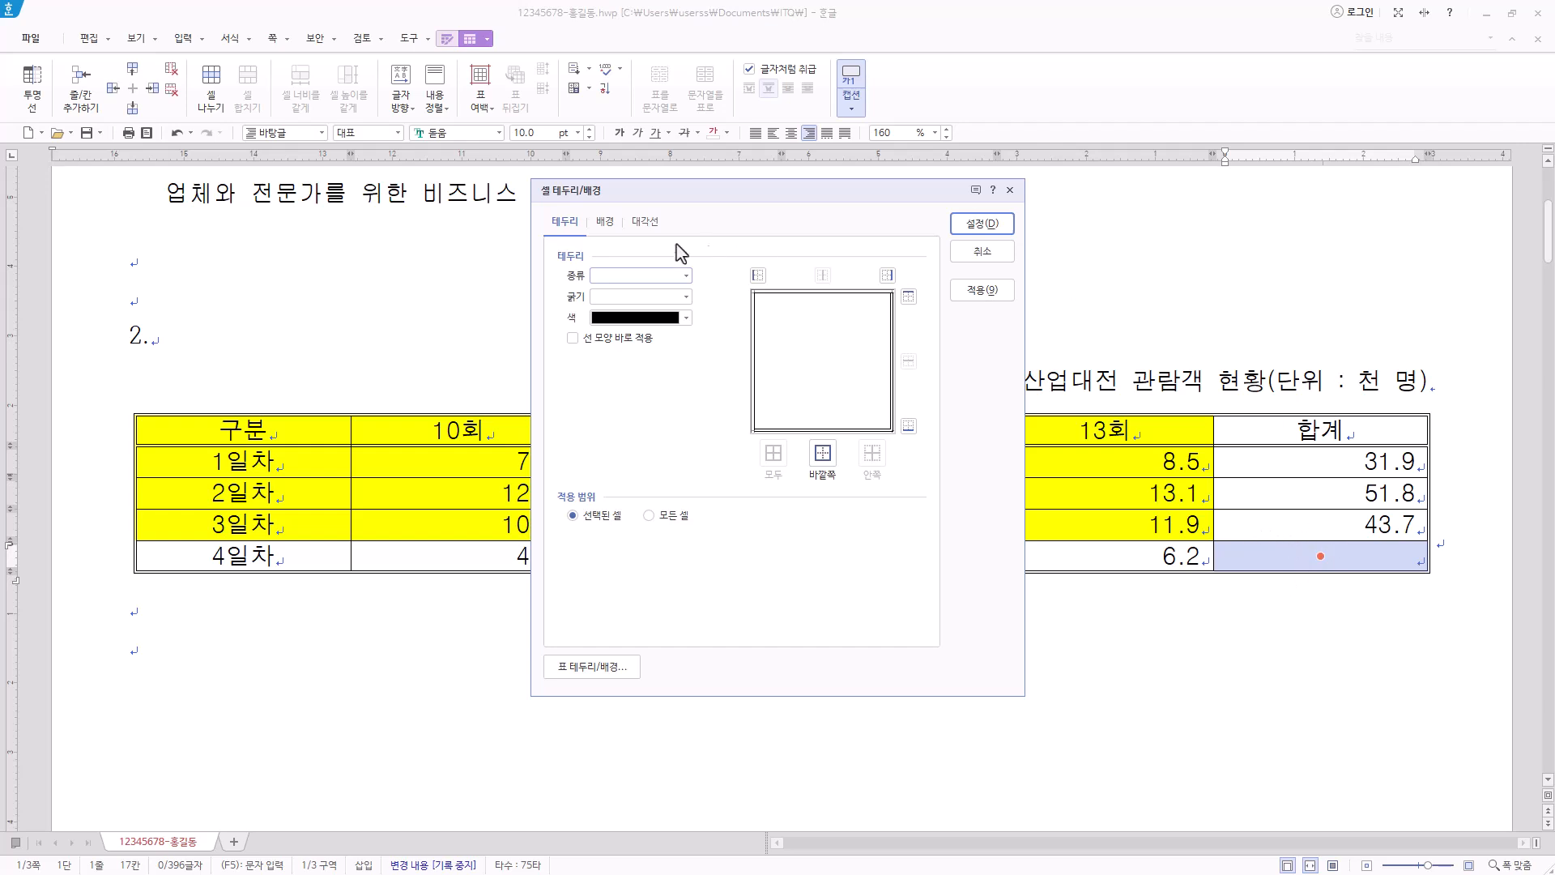
pyautogui.click(645, 225)
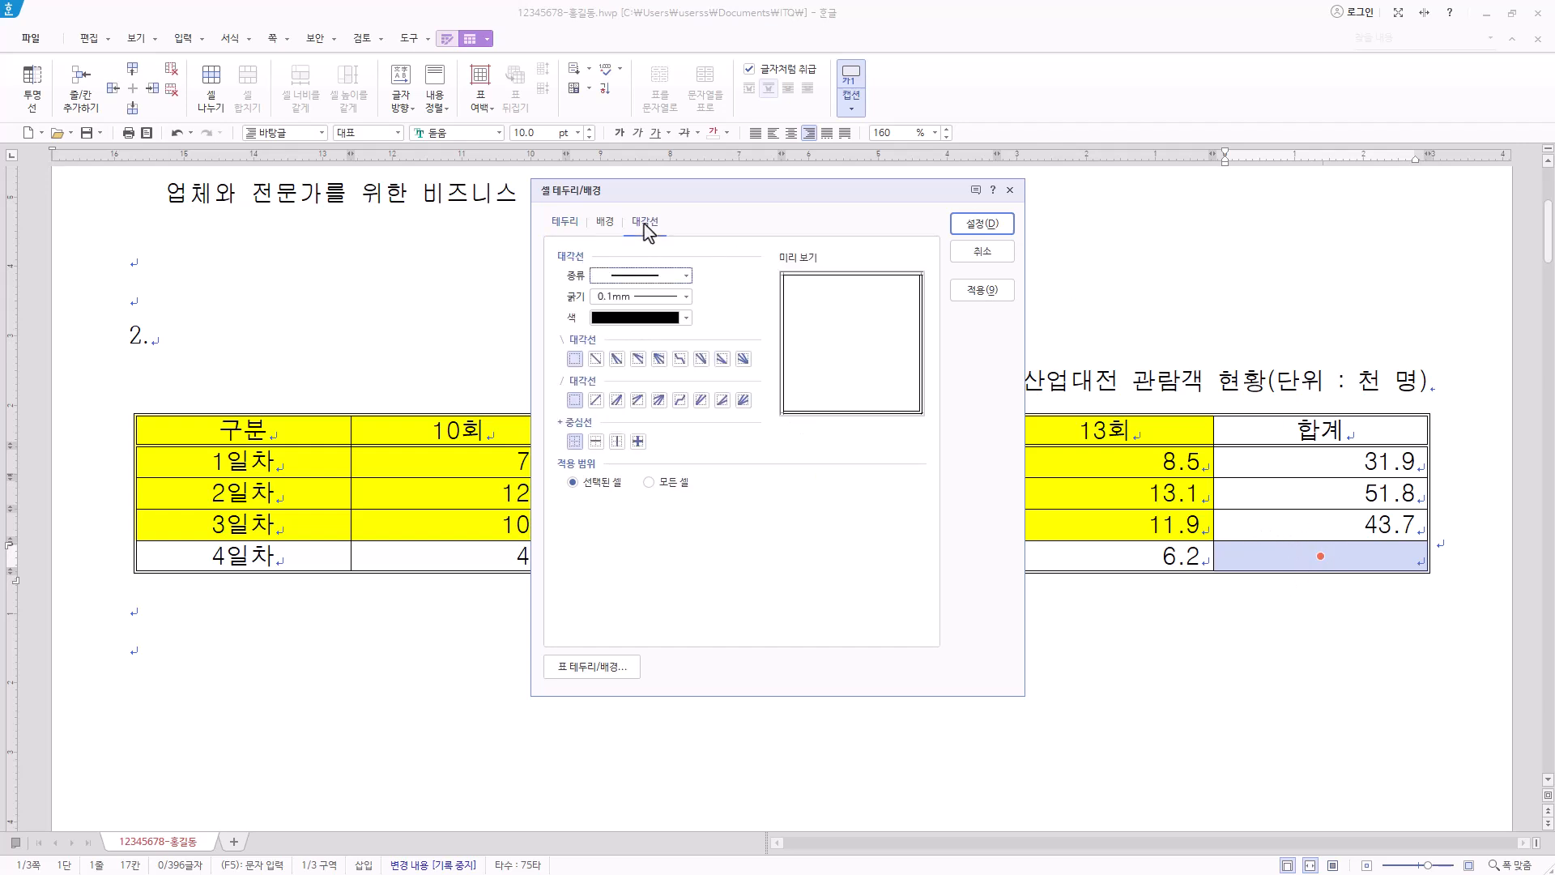
pyautogui.click(596, 359)
pyautogui.click(596, 399)
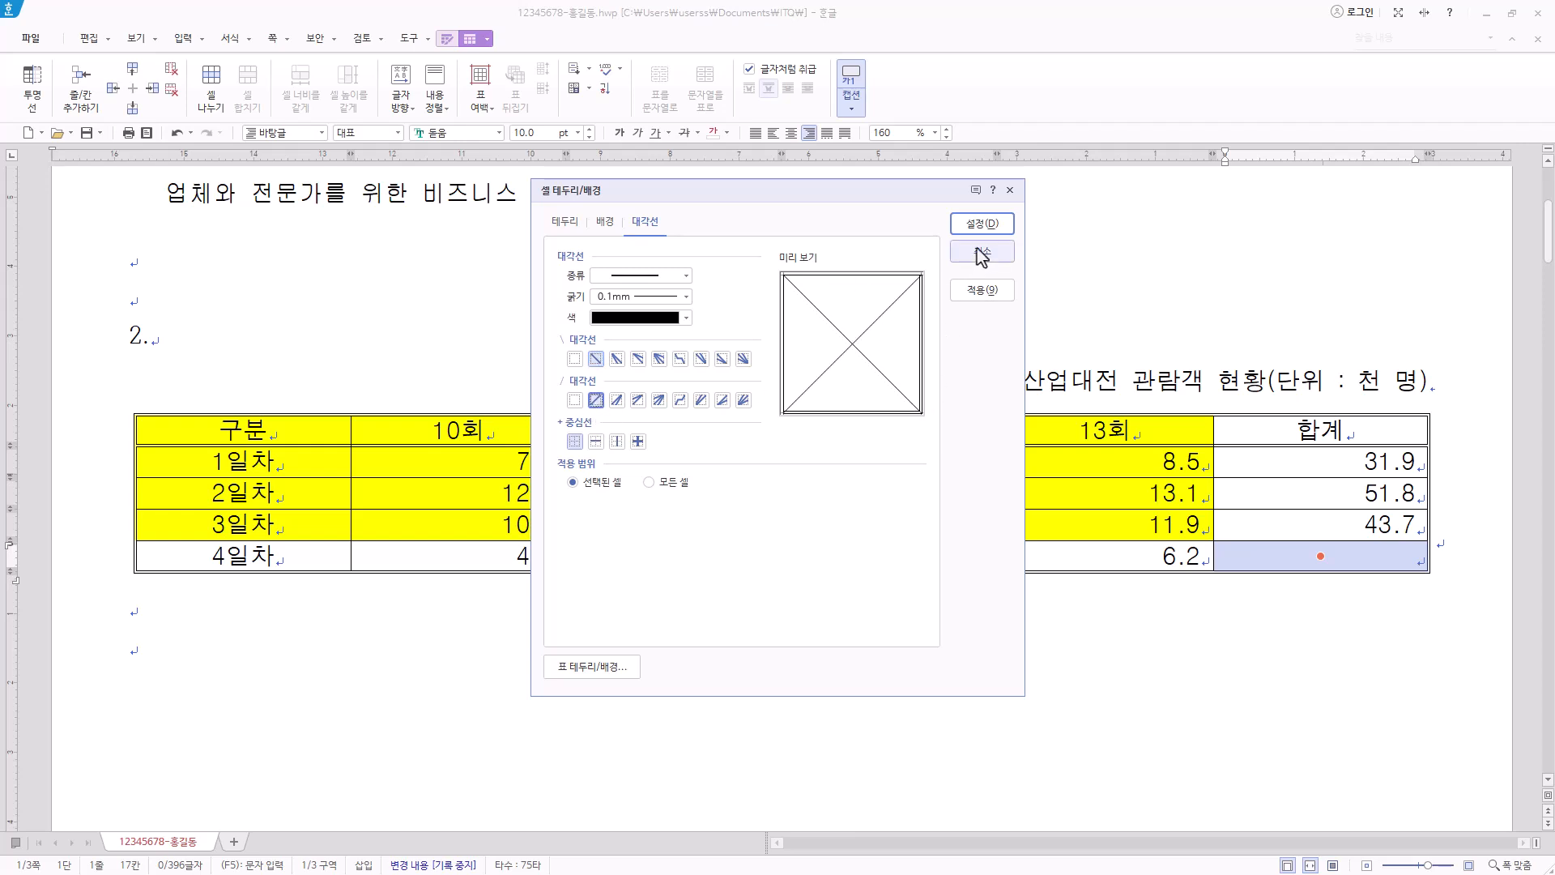
pyautogui.click(1003, 229)
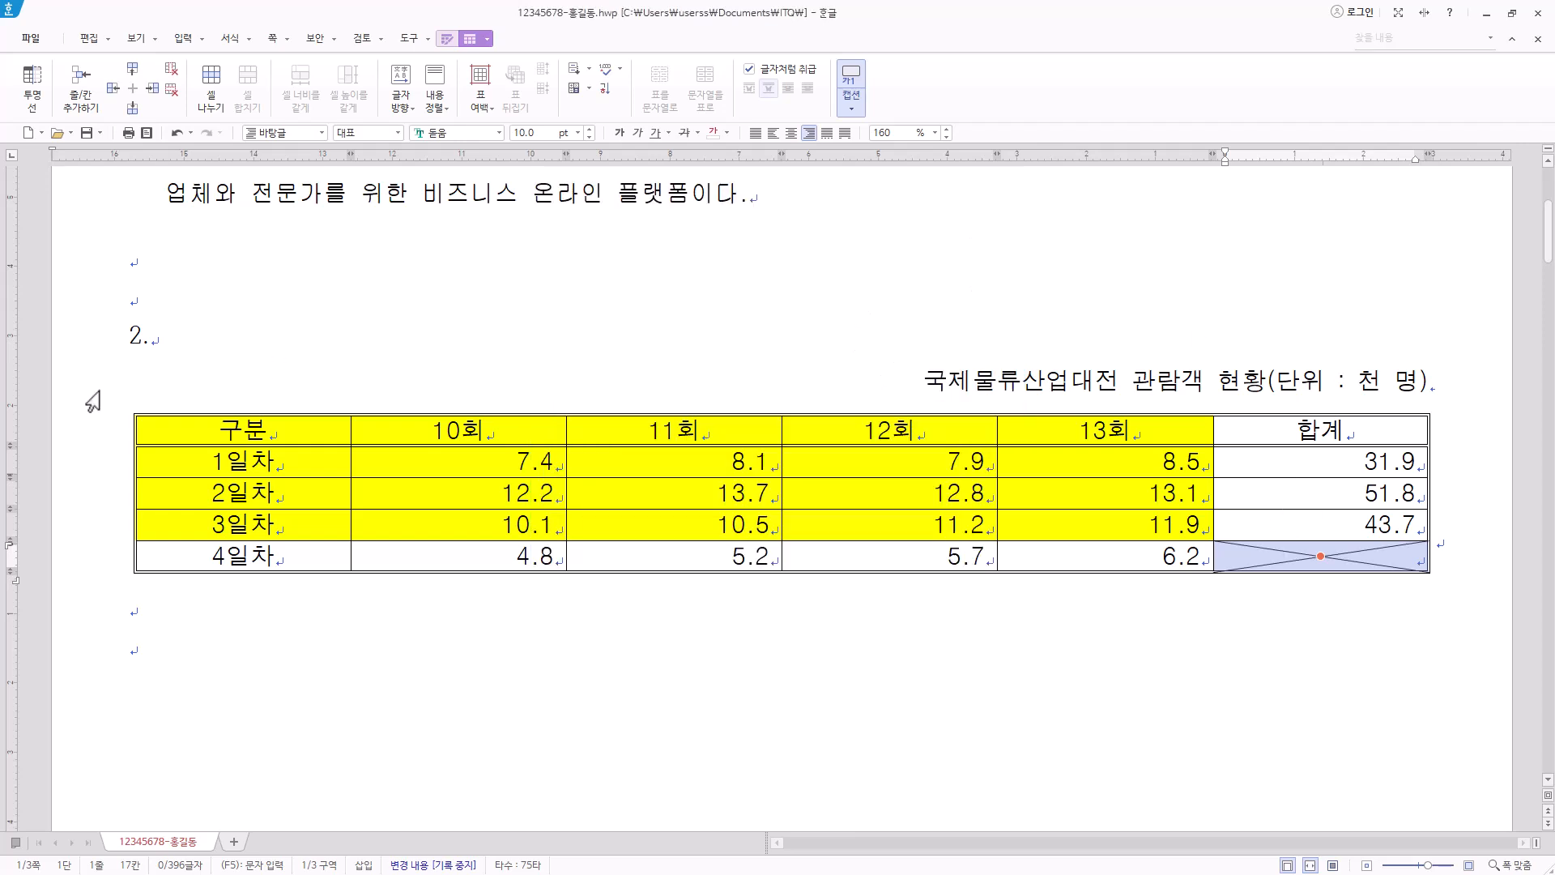
# Increase the row height of the whole table by four increments.
pyautogui.moveTo(226, 421); pyautogui.dragTo(1273, 565)
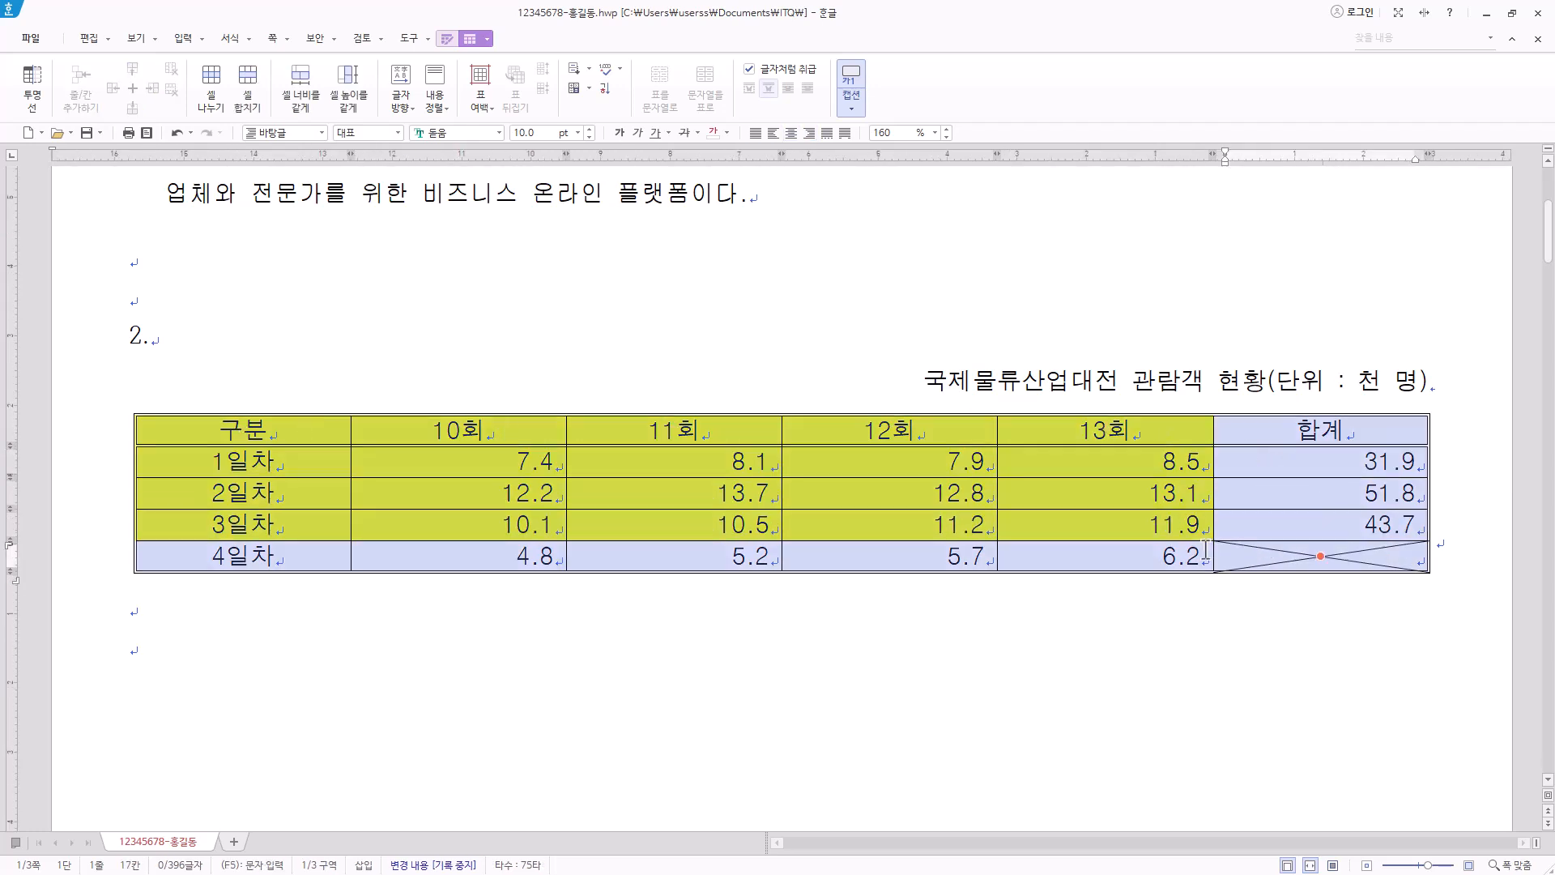
pyautogui.hotkey('ctrl', 'Down')
pyautogui.hotkey('ctrl', 'Down')
pyautogui.hotkey('ctrl', 'Down')
pyautogui.hotkey('ctrl', 'Down')
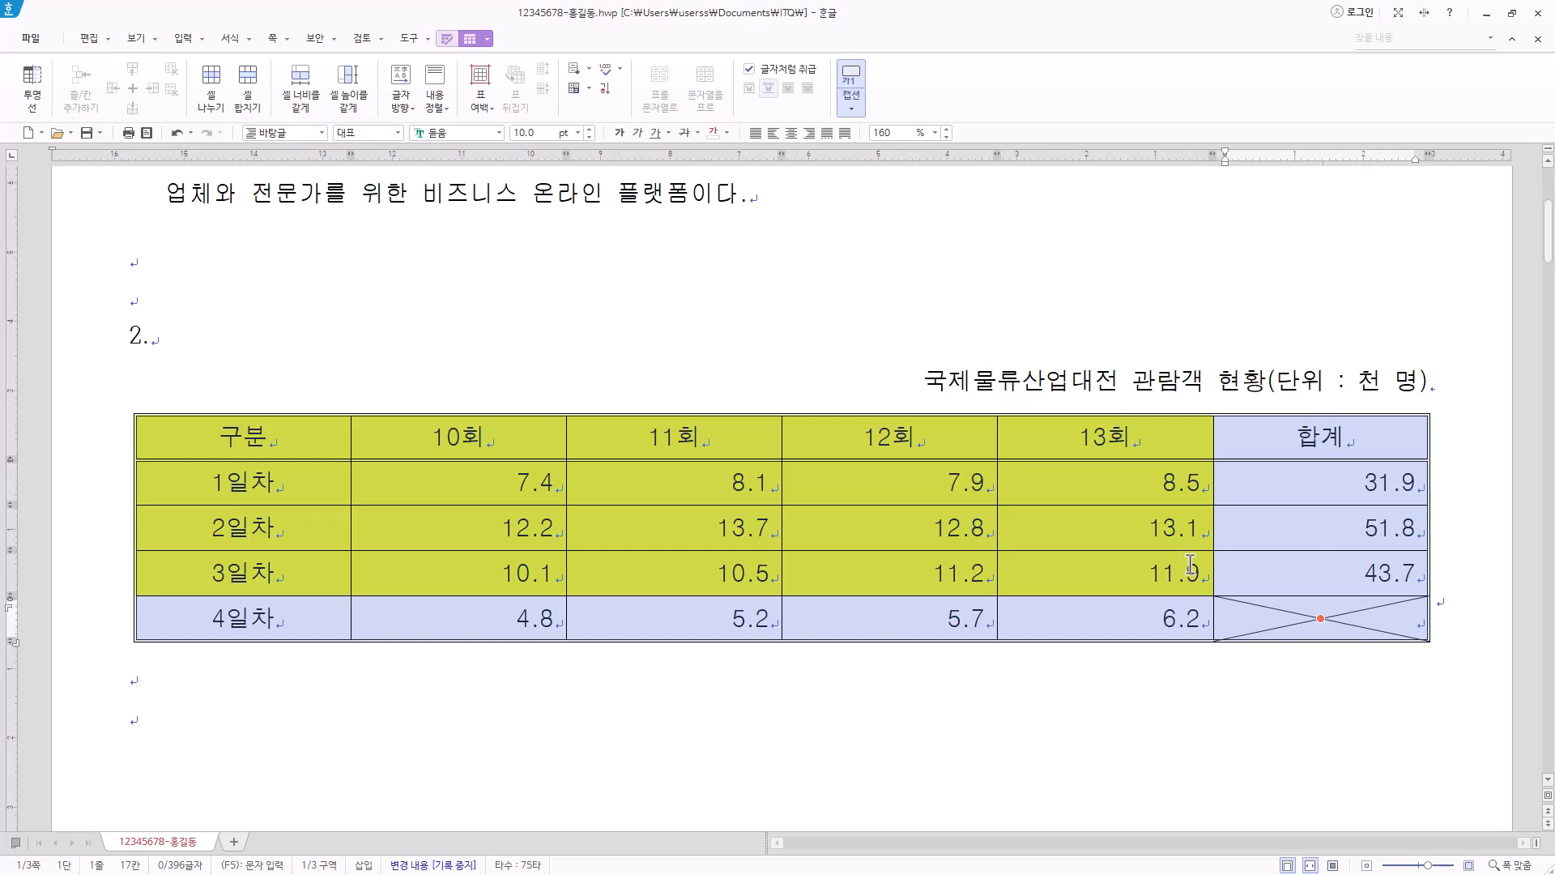
# Insert a clustered 세로 막대형 chart from the yellow cells, 구분 to 13회 down through 3일차, and close its data editor.
pyautogui.scroll(-3, 1195, 546)
pyautogui.scroll(-3, 774, 438)
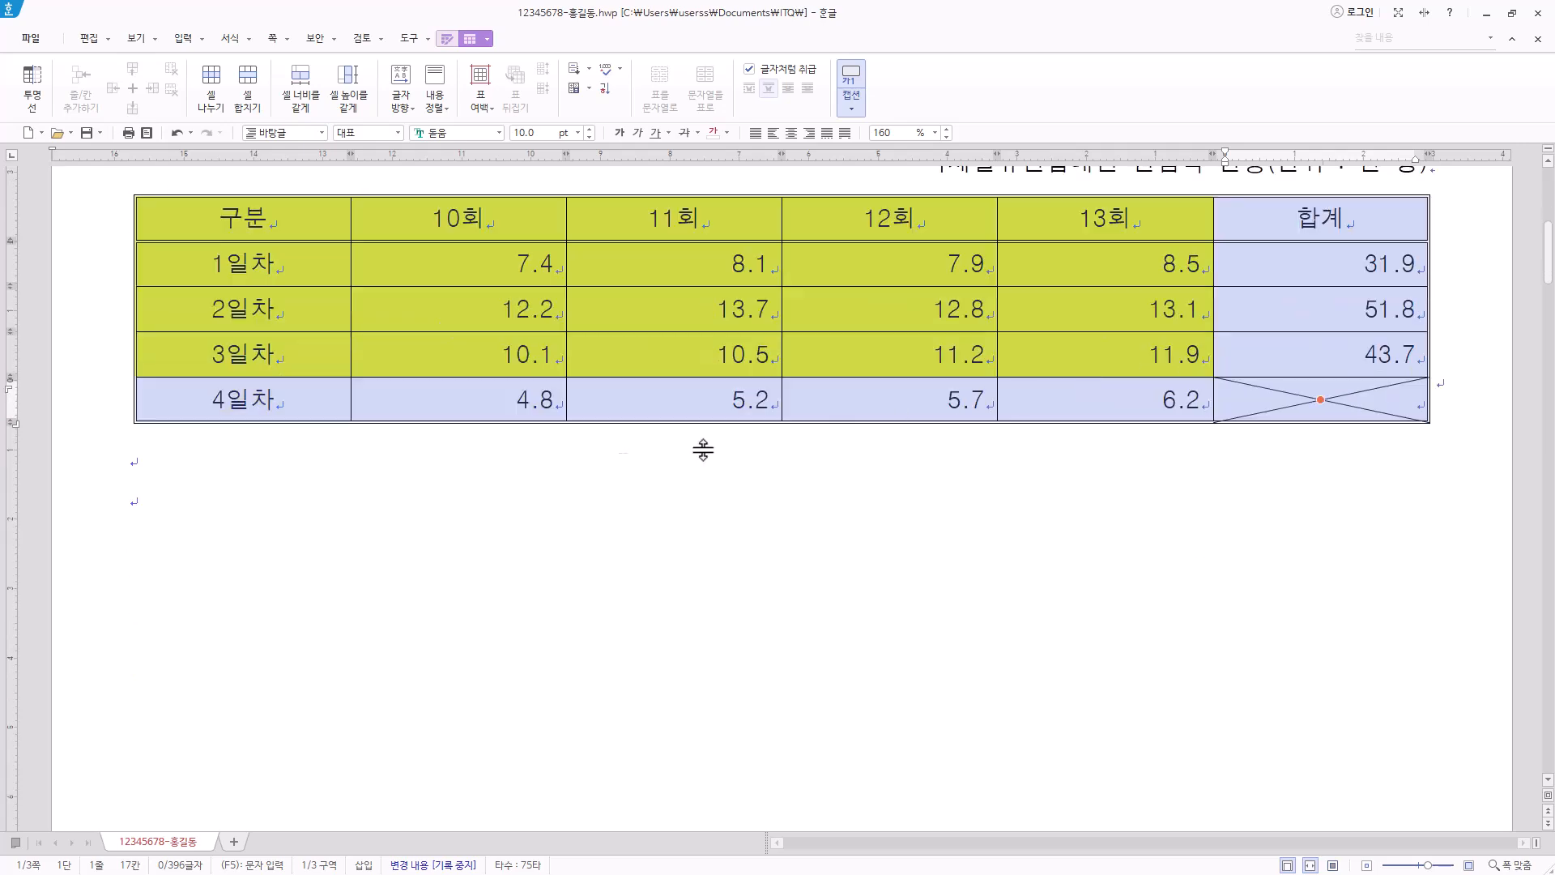
pyautogui.click(502, 376)
pyautogui.click(166, 510)
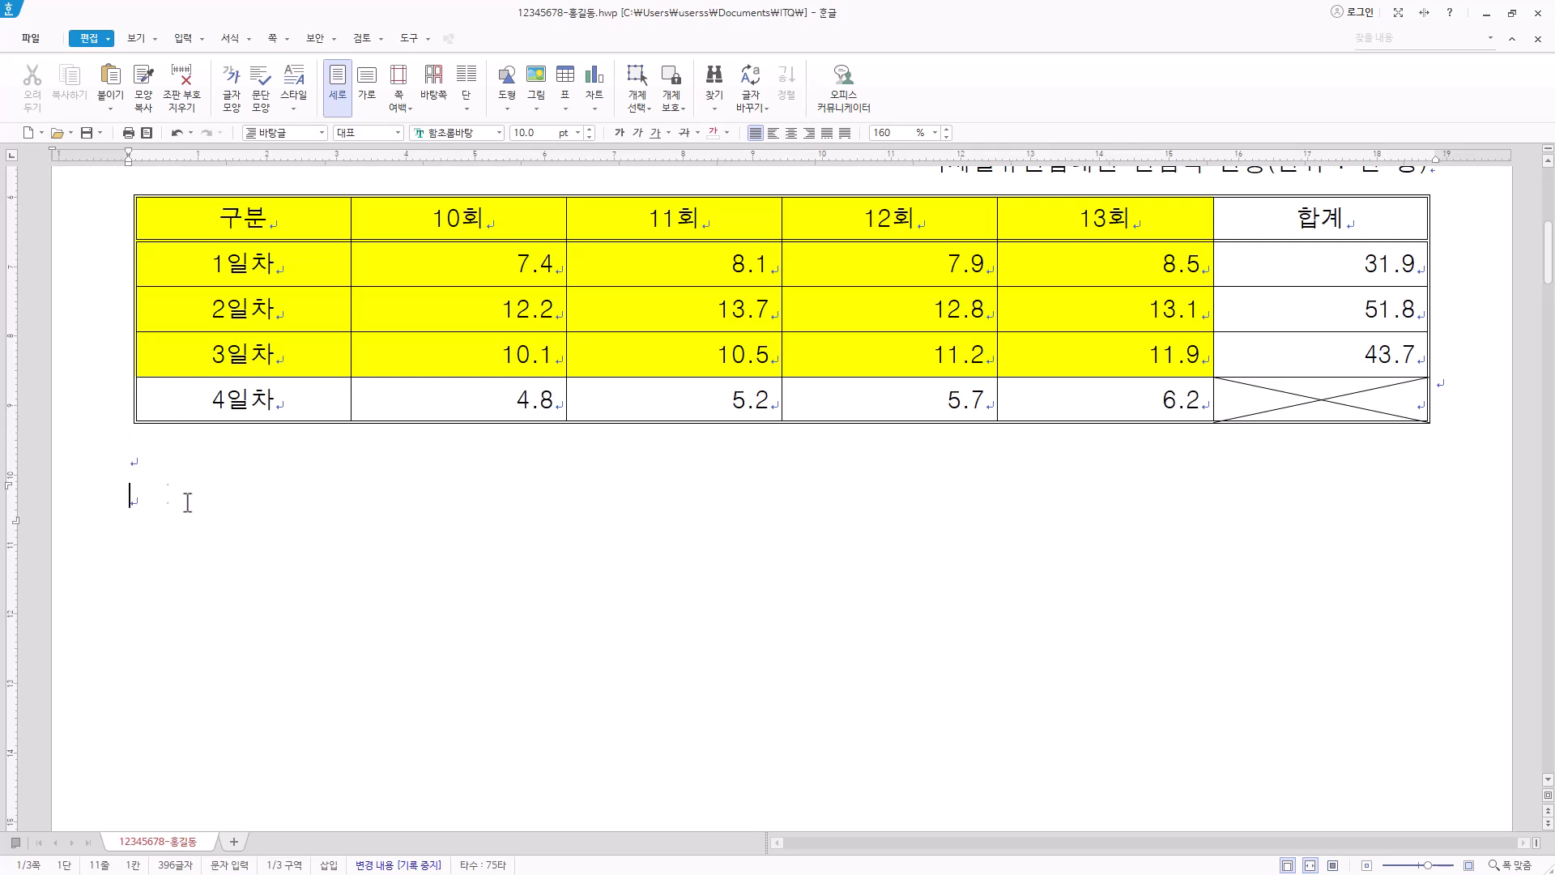
pyautogui.click(157, 460)
pyautogui.moveTo(284, 227); pyautogui.dragTo(1132, 349)
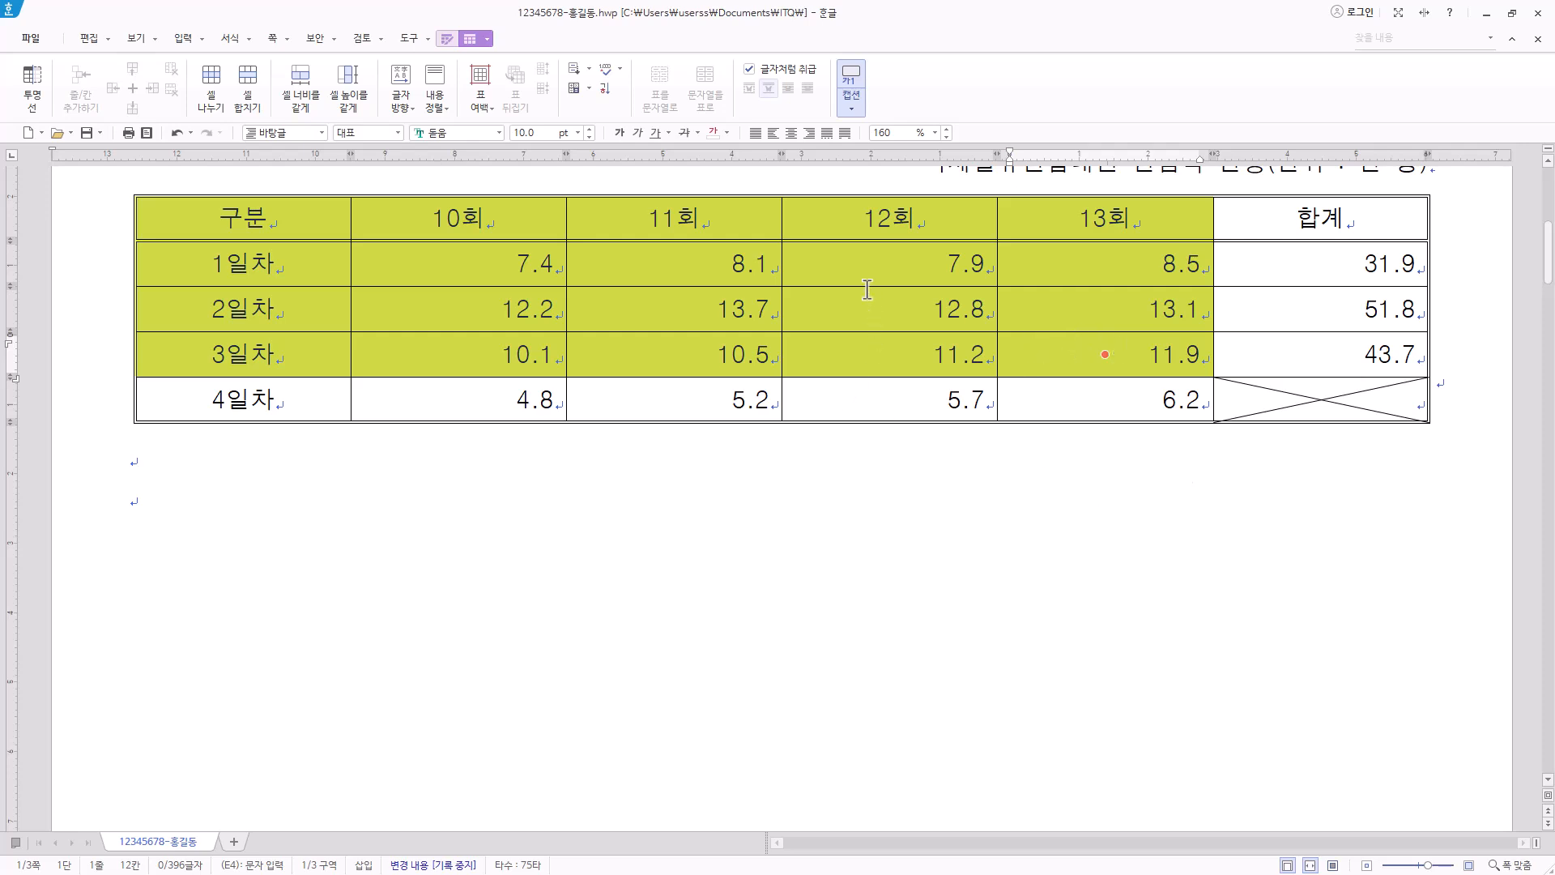
pyautogui.rightClick(855, 247)
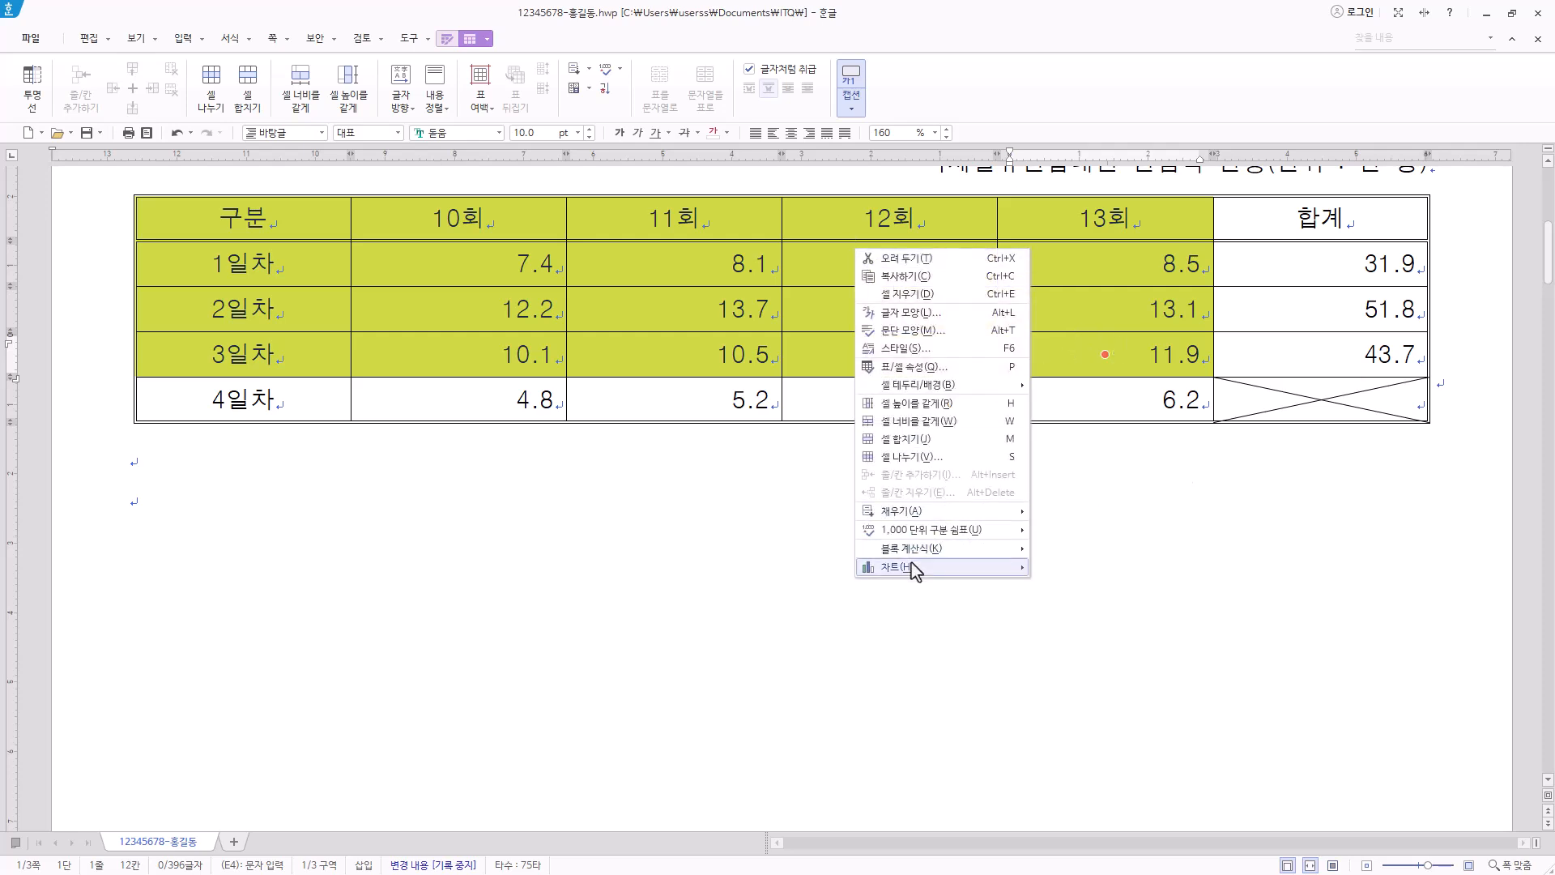
pyautogui.moveTo(912, 569)
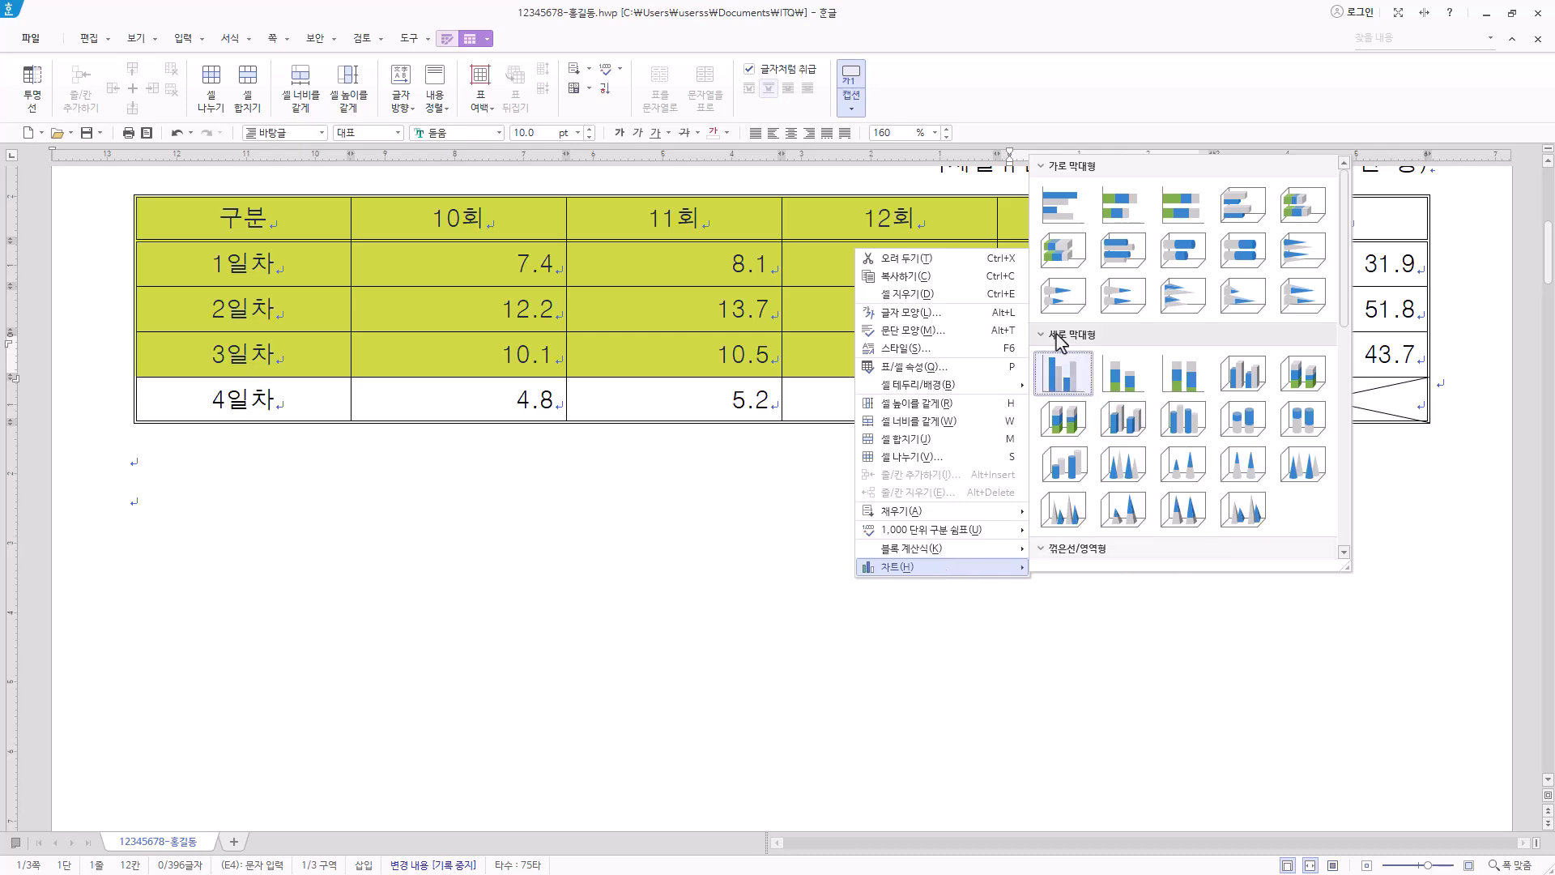
pyautogui.click(1063, 390)
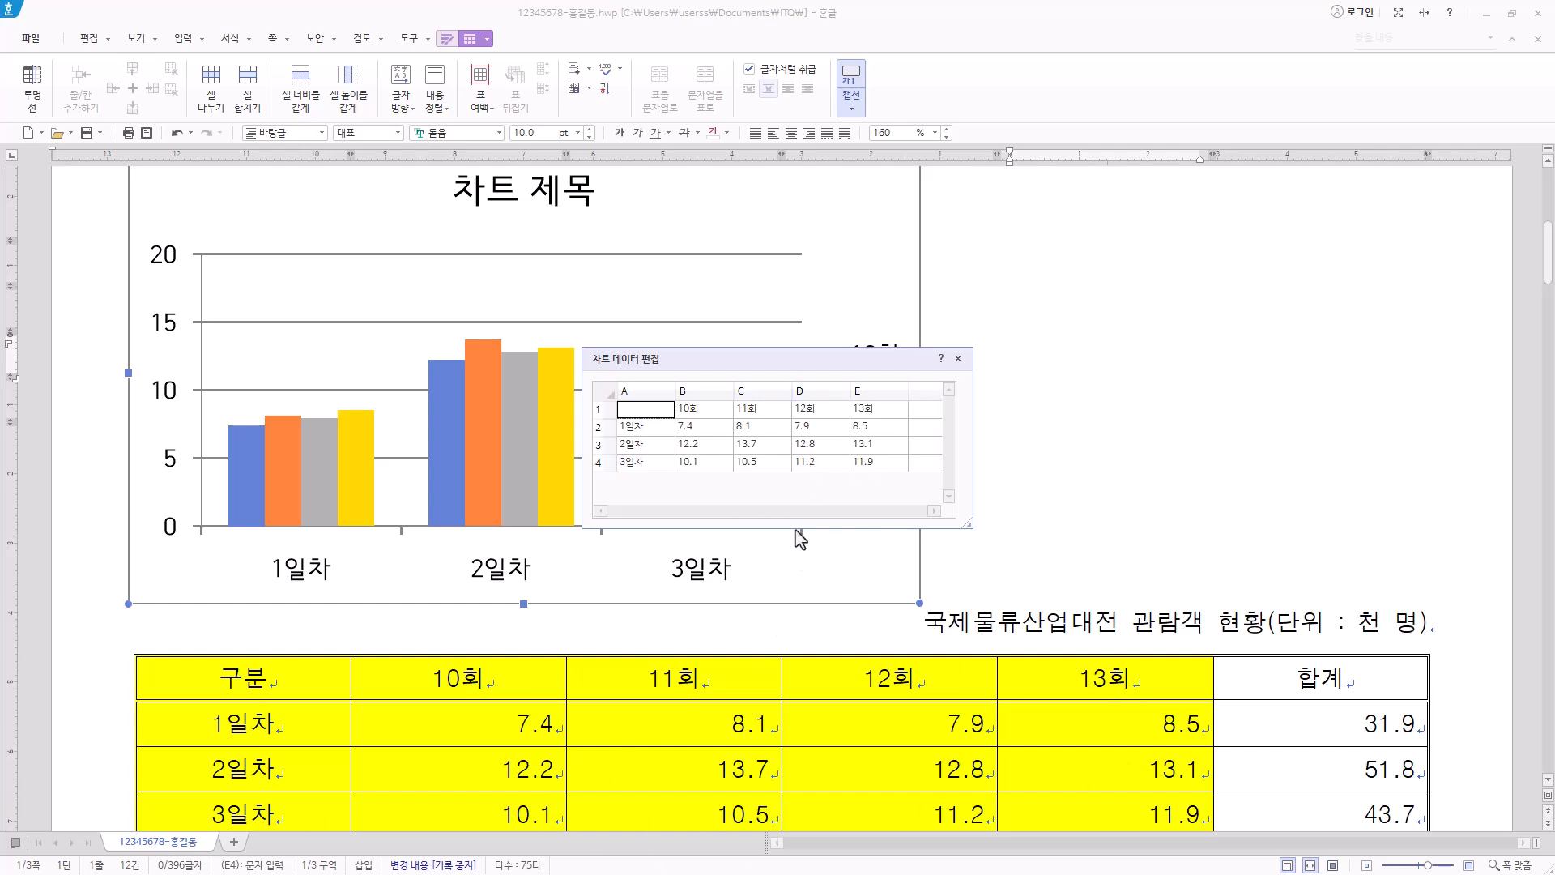
pyautogui.click(804, 465)
pyautogui.click(825, 431)
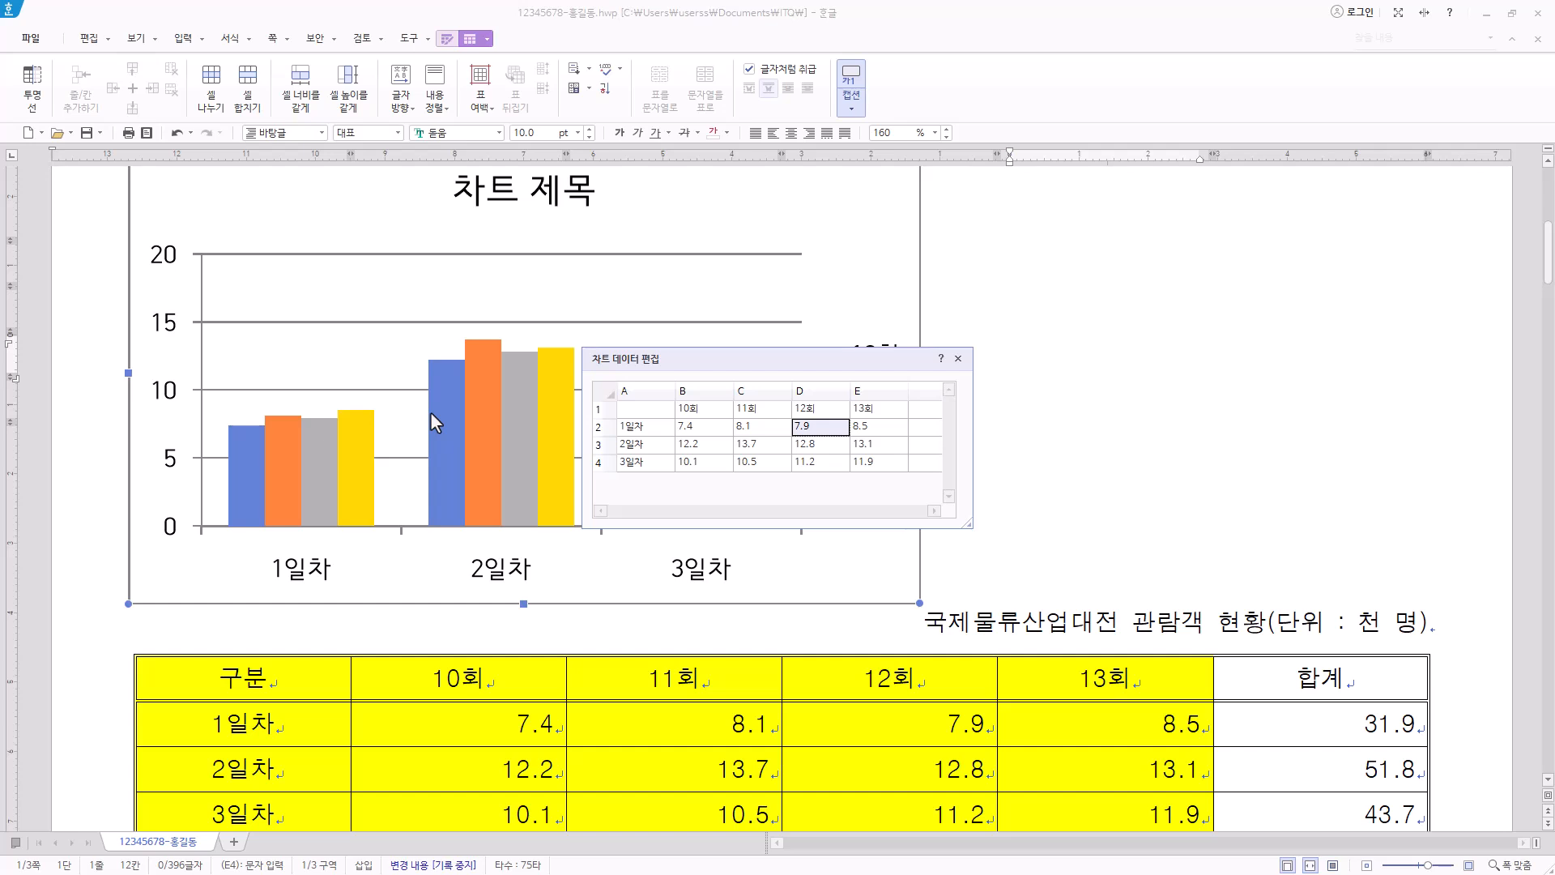
pyautogui.click(958, 358)
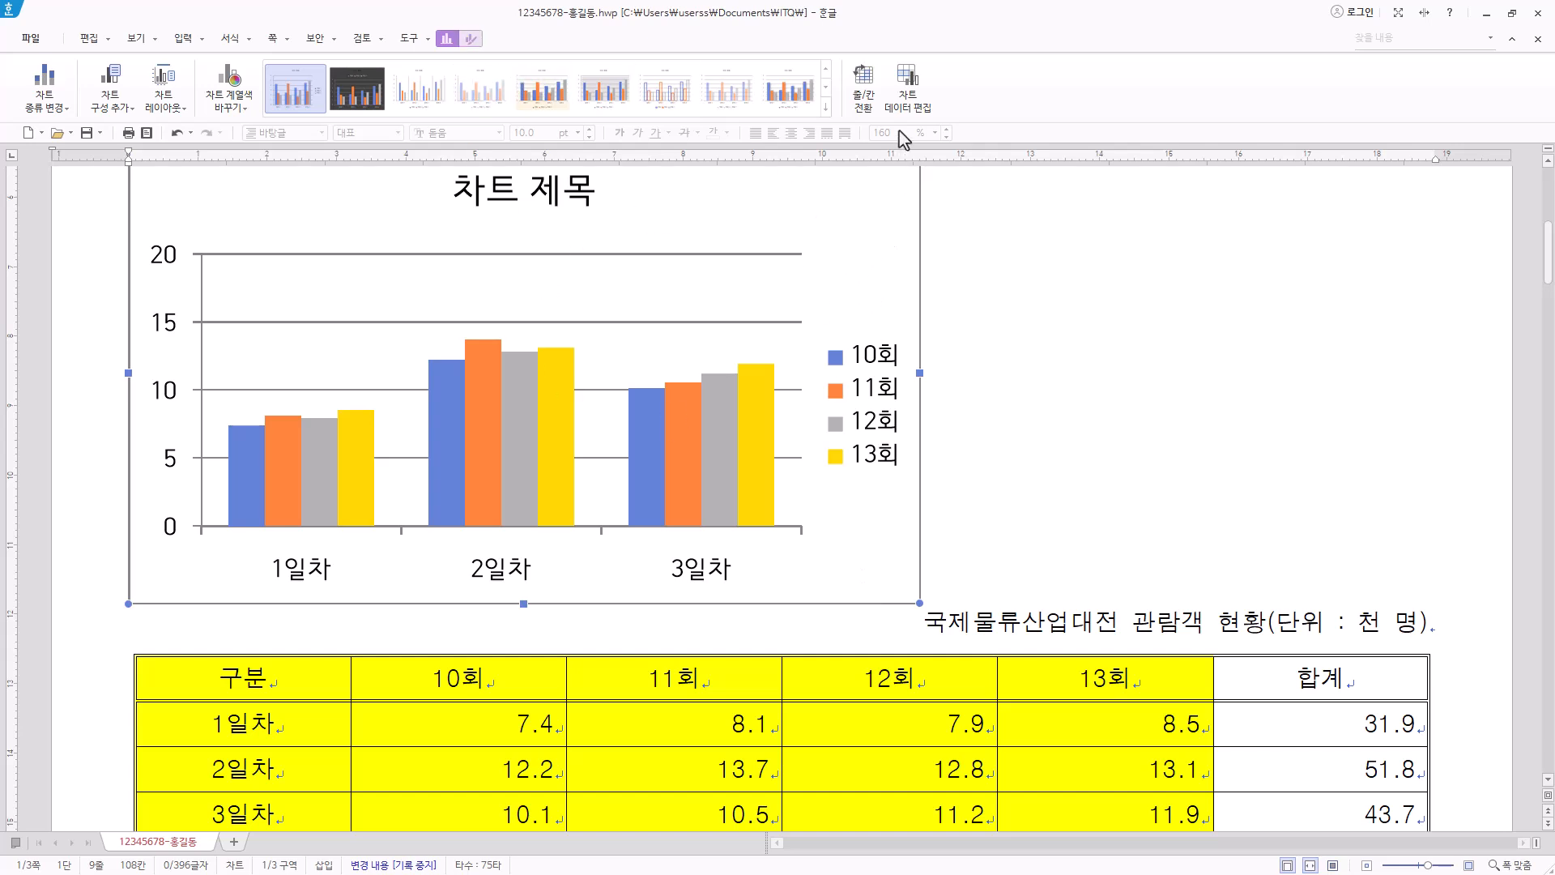
# Reopen the chart's data editor to review the plotted values, and close it without changes.
pyautogui.click(902, 103)
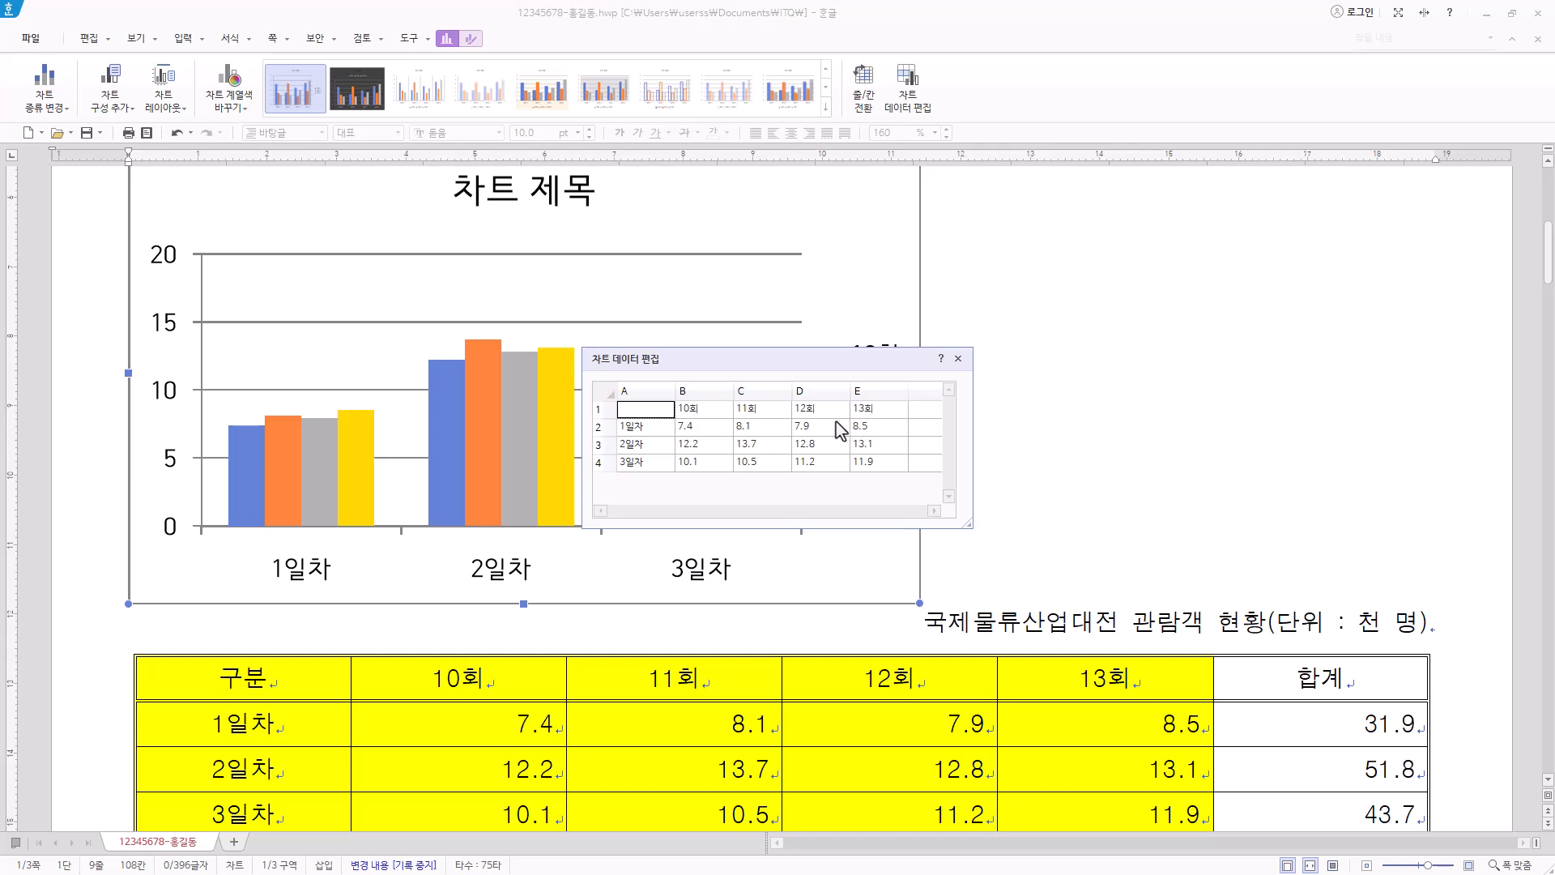
pyautogui.click(755, 464)
pyautogui.click(829, 465)
pyautogui.click(830, 447)
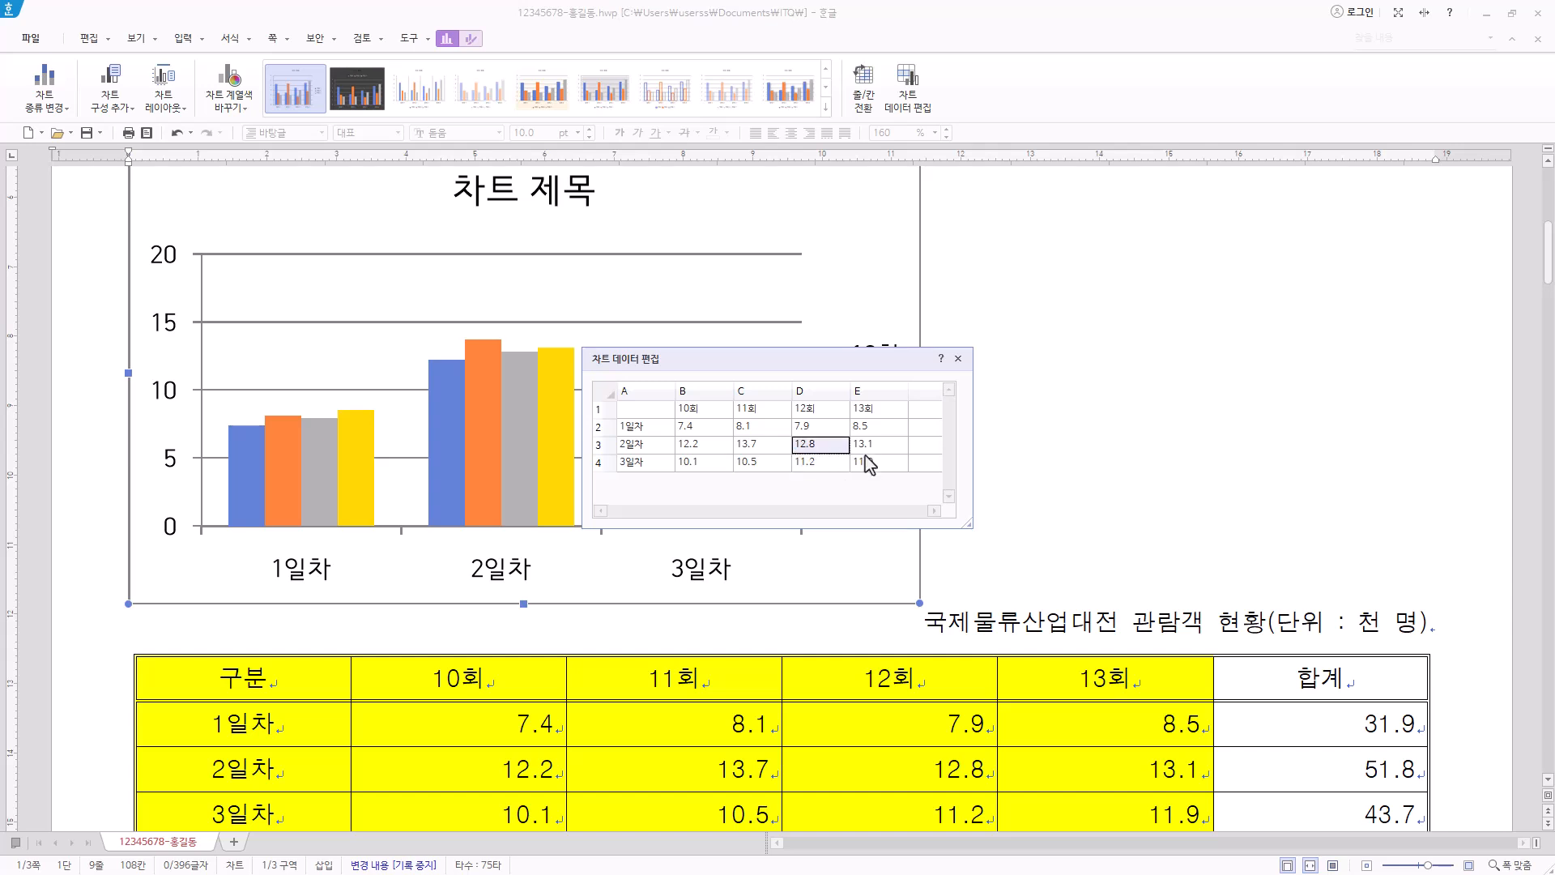
pyautogui.click(957, 358)
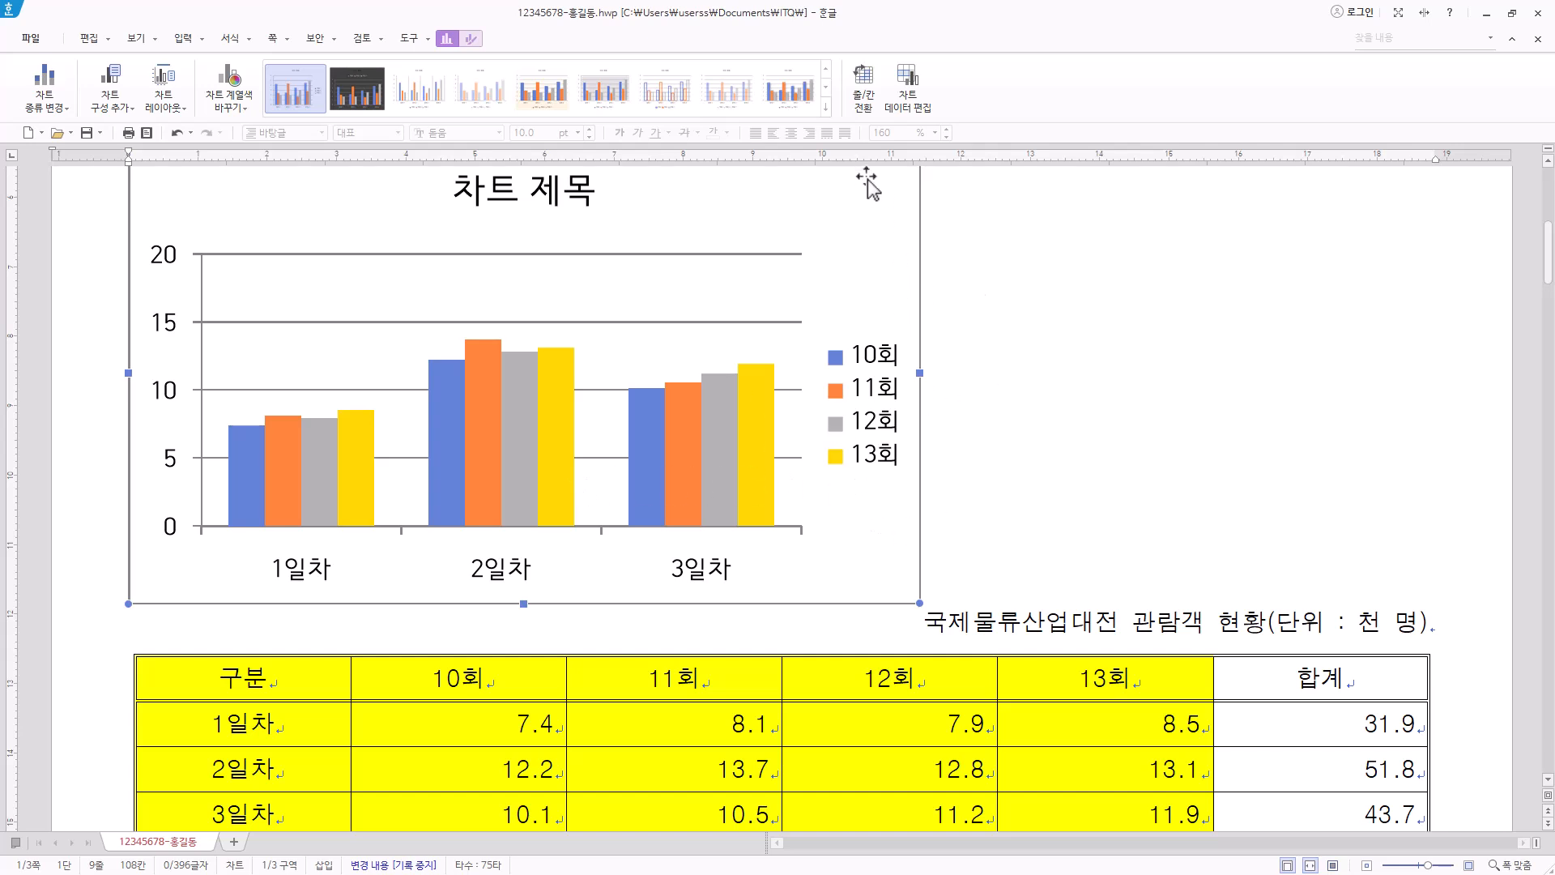
# Set the chart to 글자처럼 취급 so it sits below the table, and widen it to the table's width.
pyautogui.rightClick(875, 235)
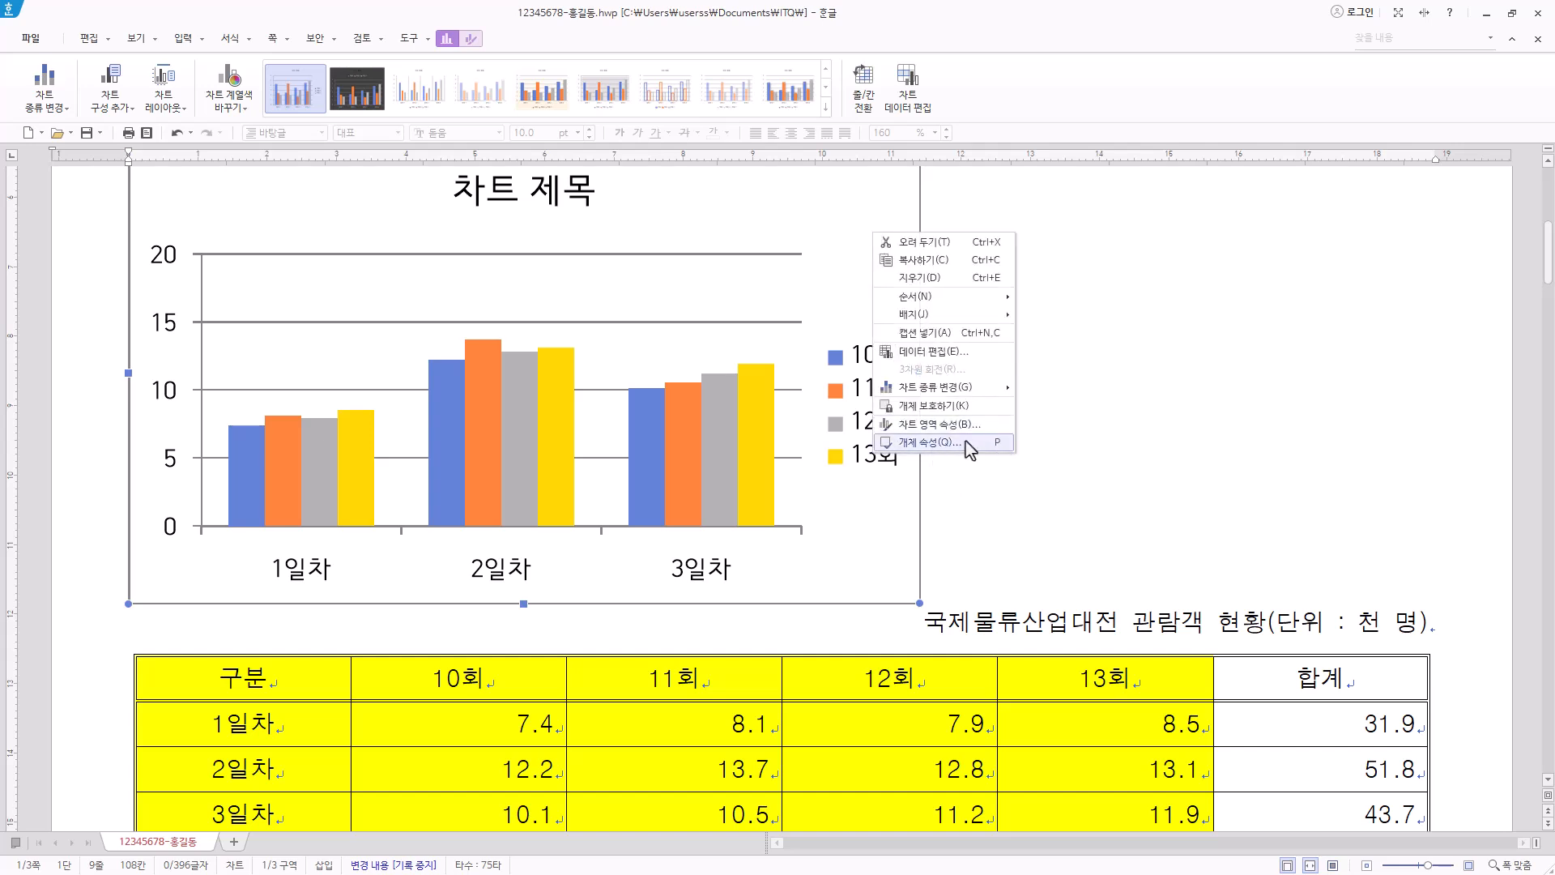
pyautogui.click(895, 512)
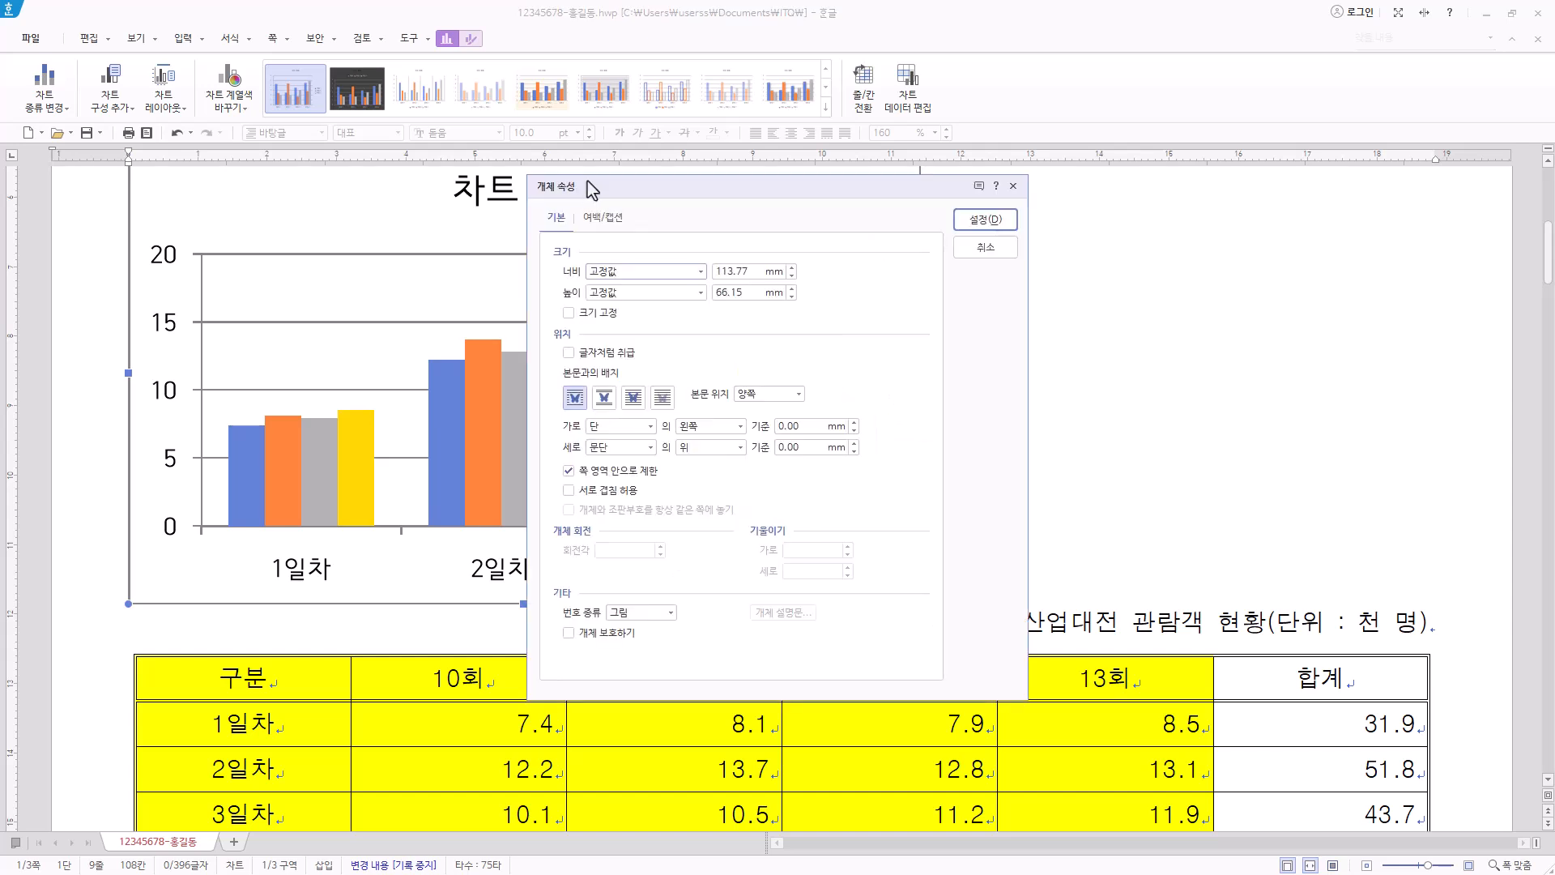
pyautogui.moveTo(591, 182); pyautogui.dragTo(777, 136)
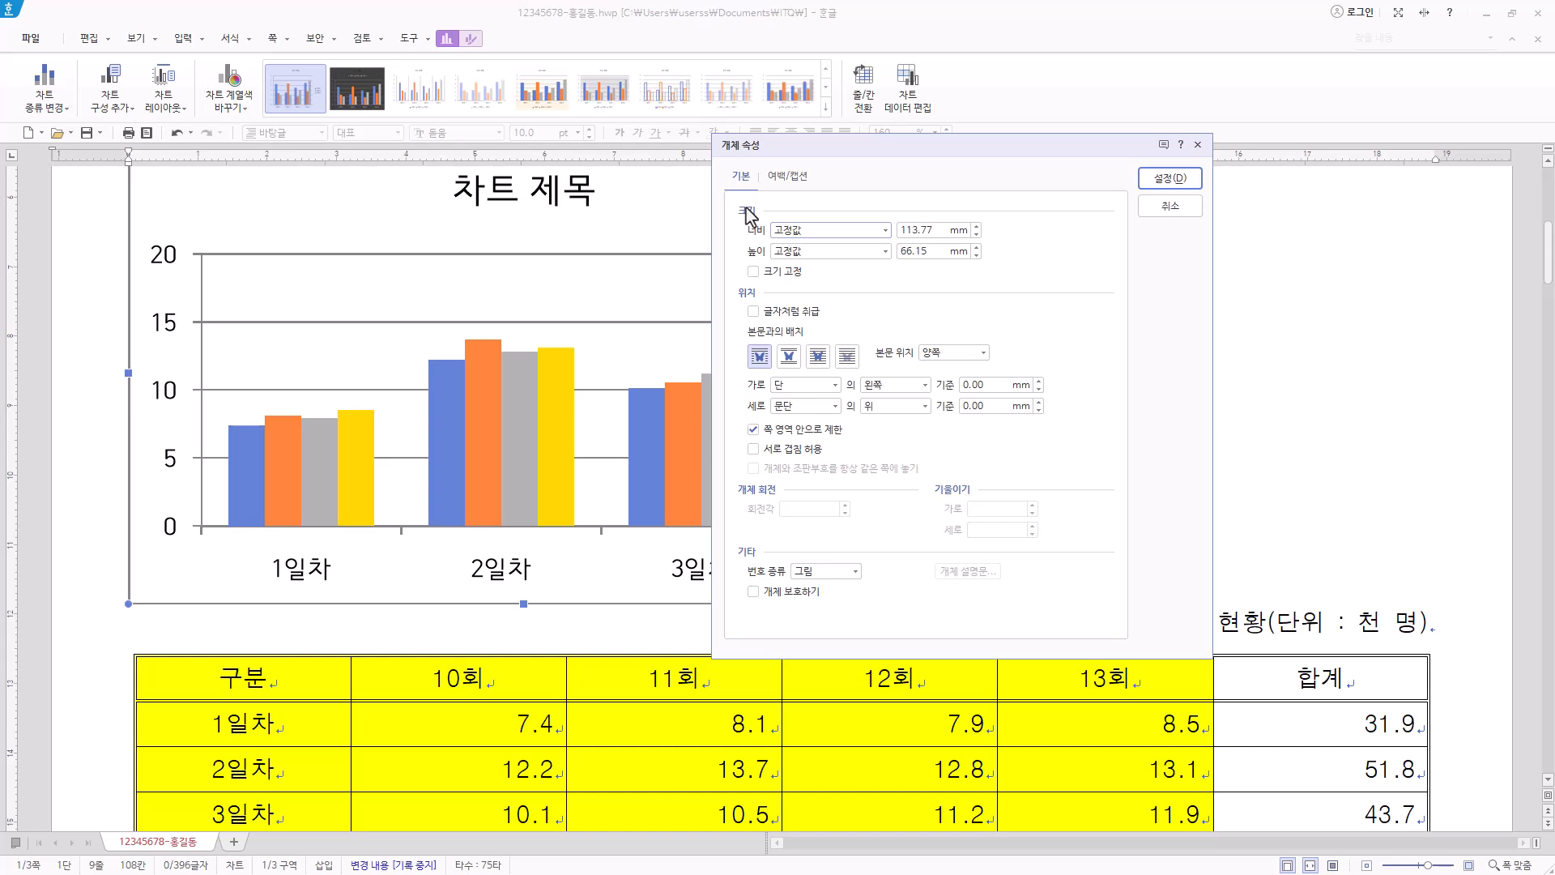
pyautogui.click(771, 312)
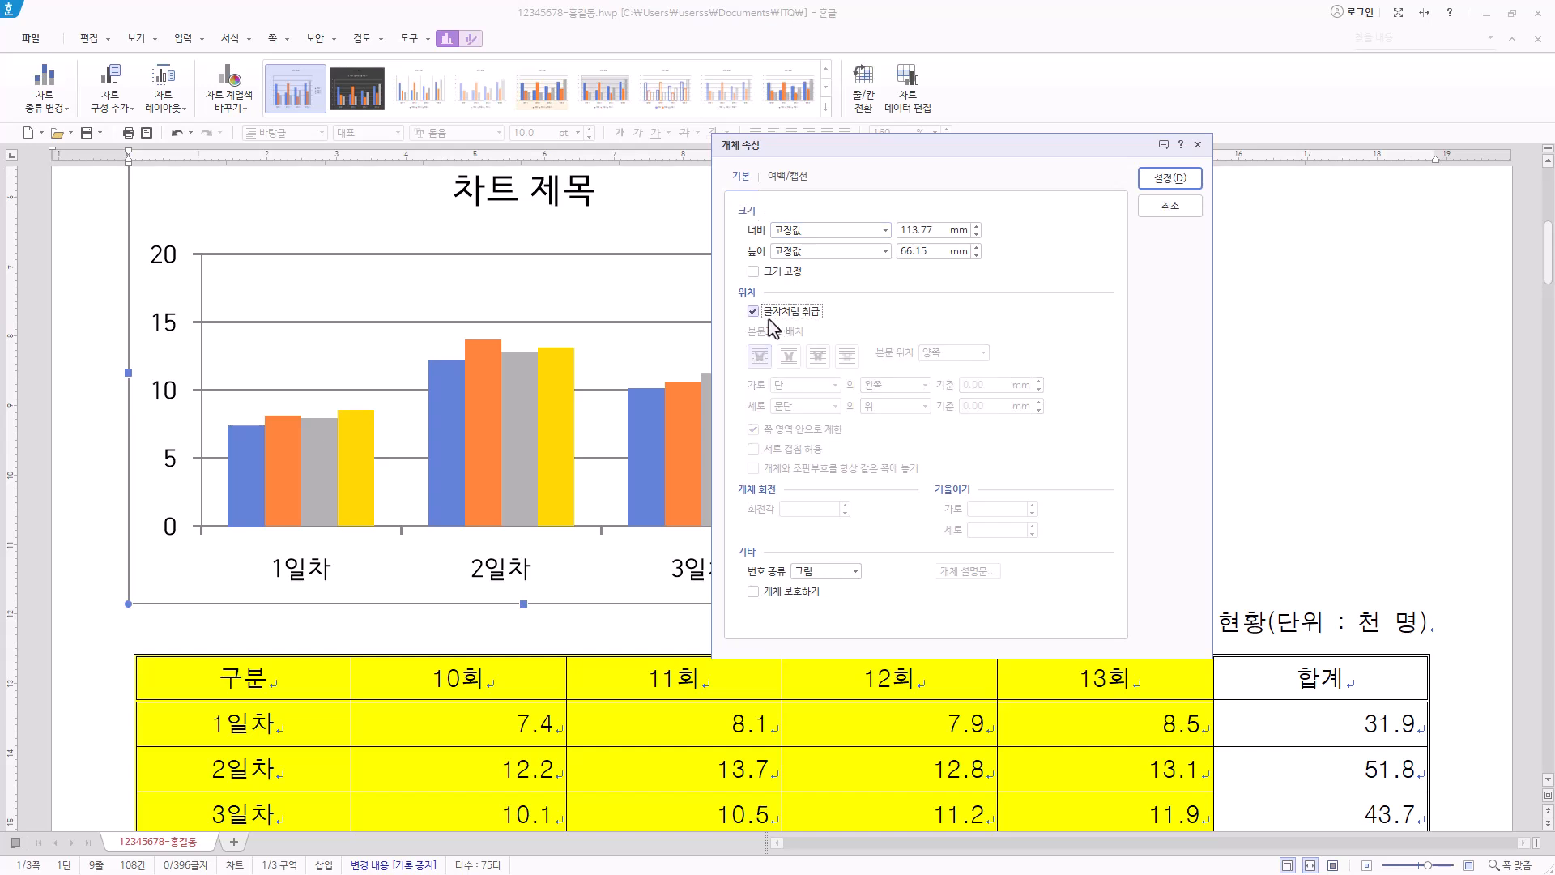
pyautogui.click(1185, 184)
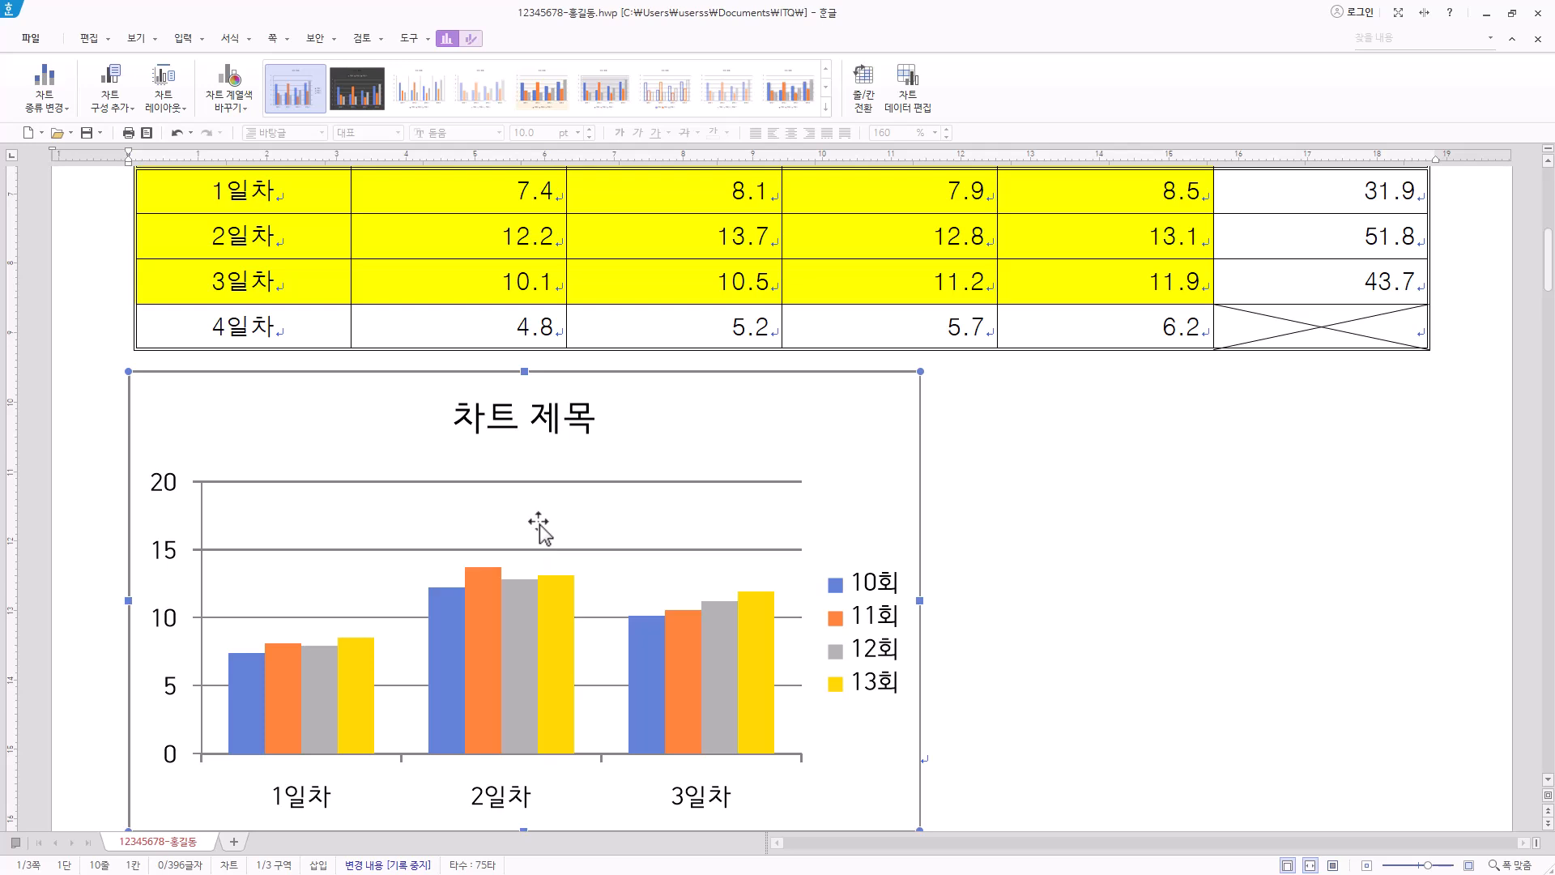
pyautogui.scroll(-3, 539, 530)
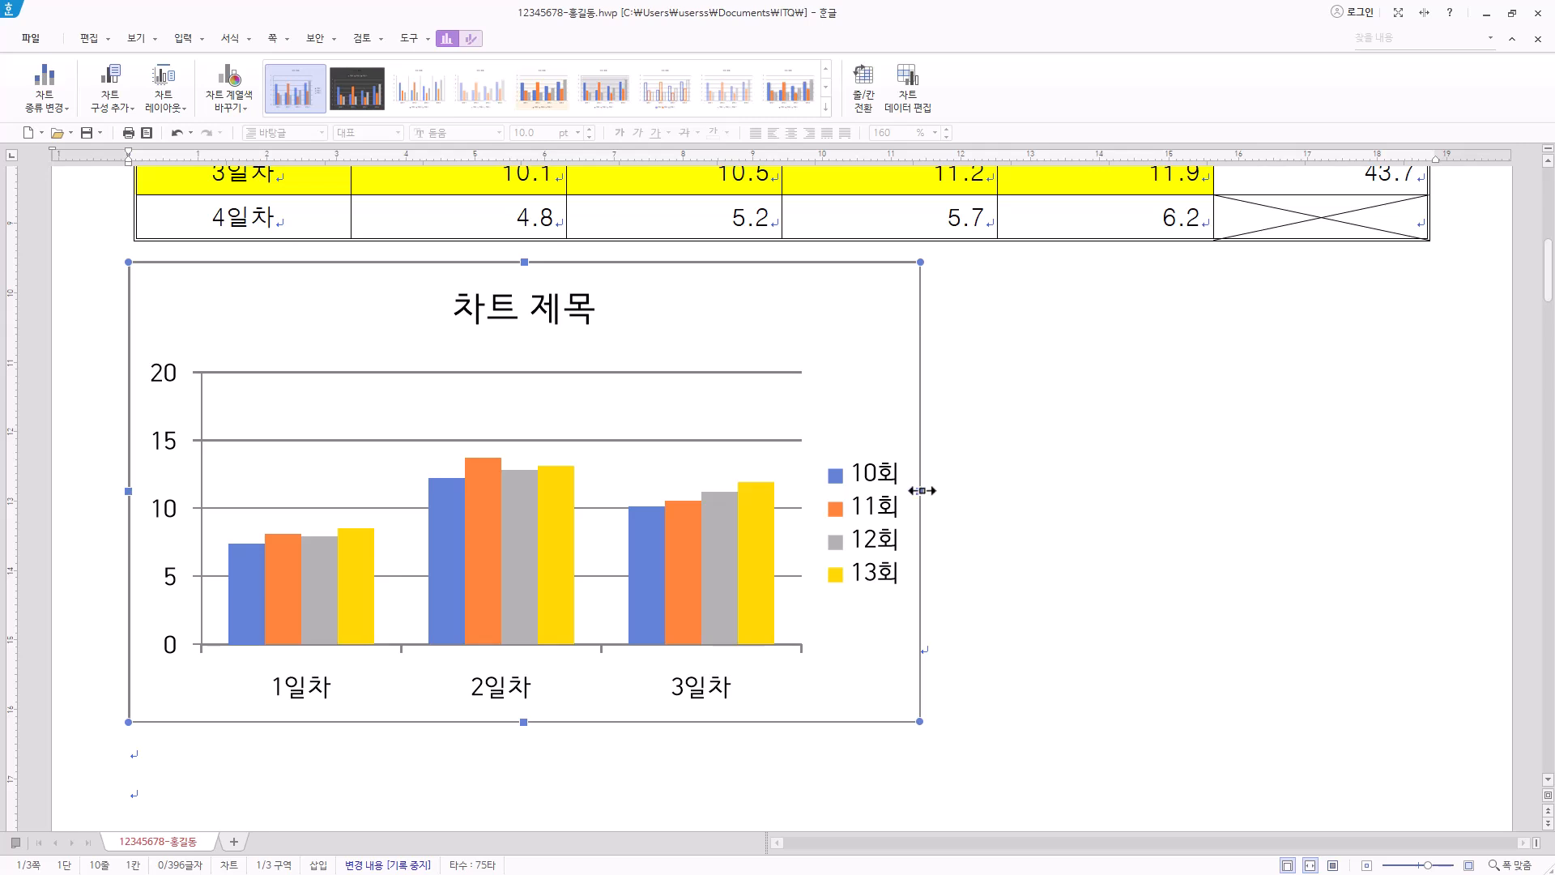
pyautogui.moveTo(1204, 484); pyautogui.dragTo(1435, 486)
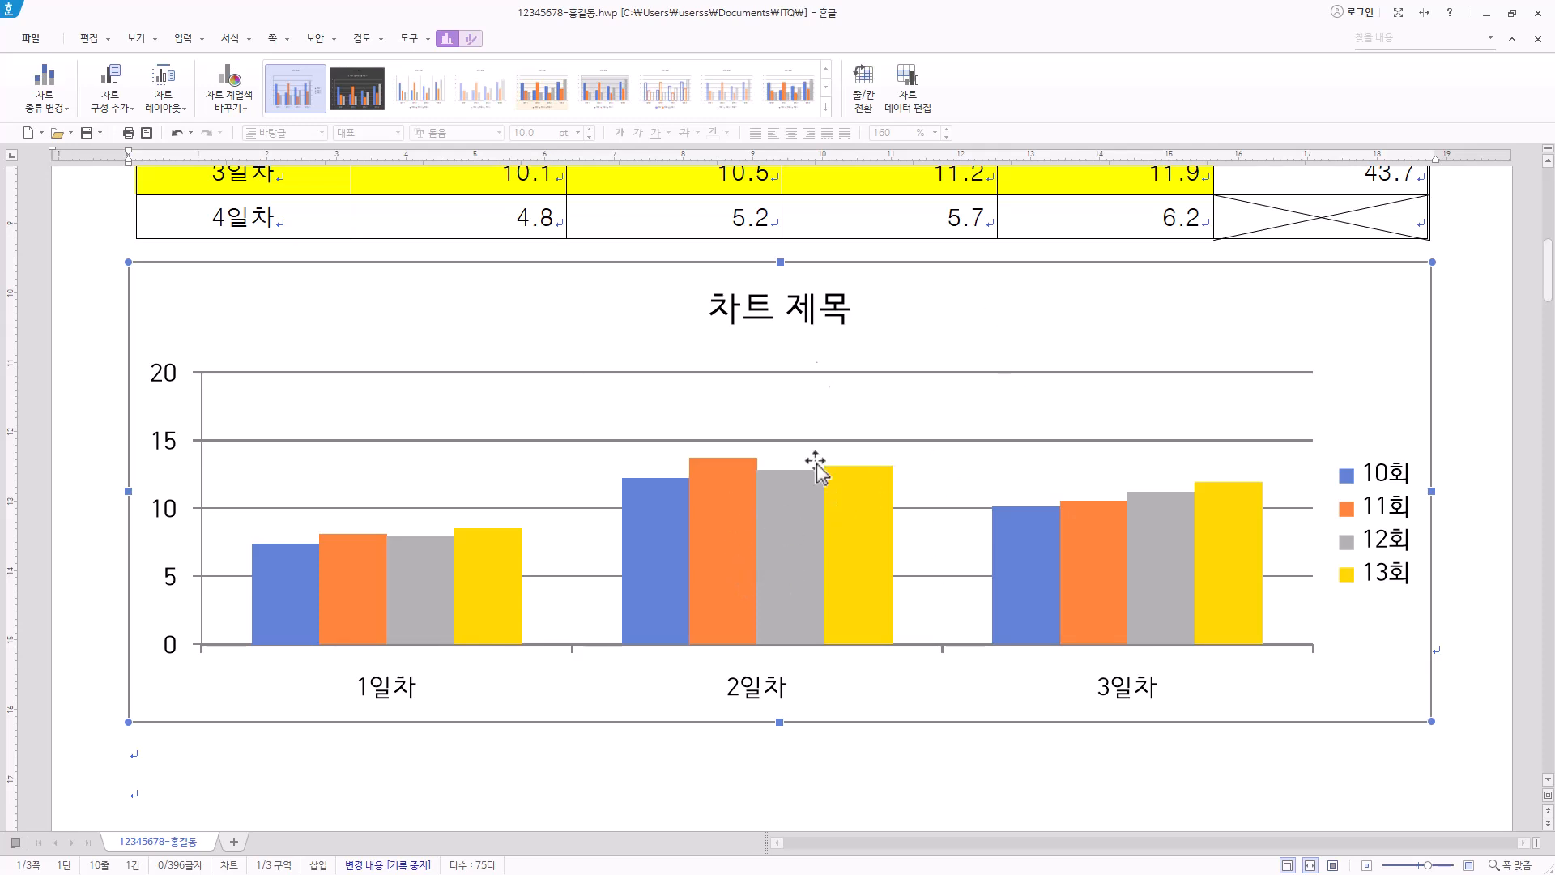
# Delete the chart title and add it back with the 위쪽 option.
pyautogui.click(805, 316)
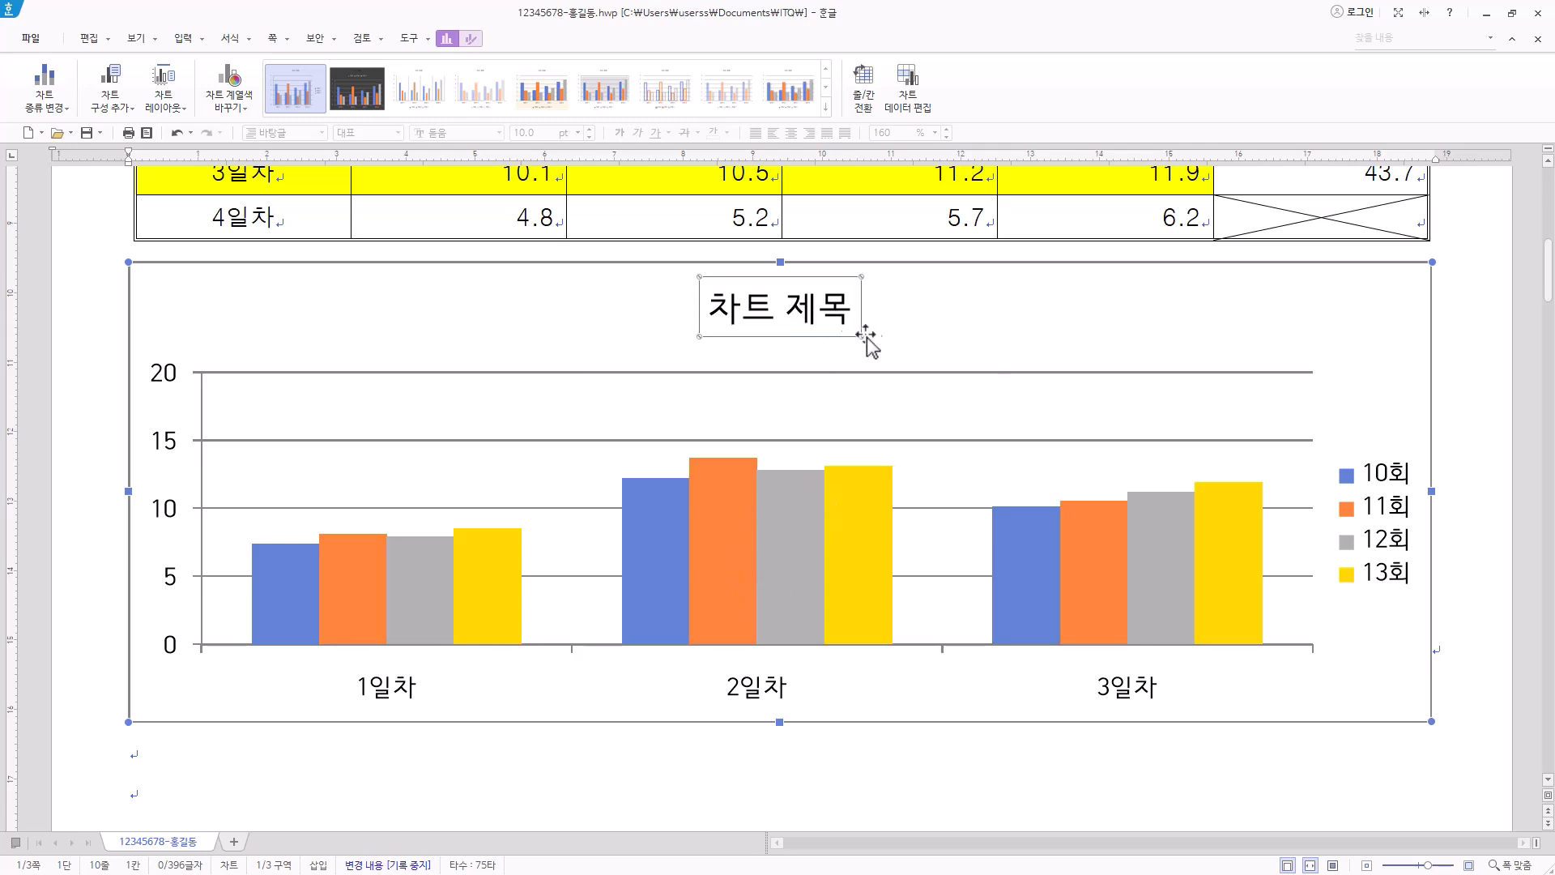
pyautogui.press('Delete')
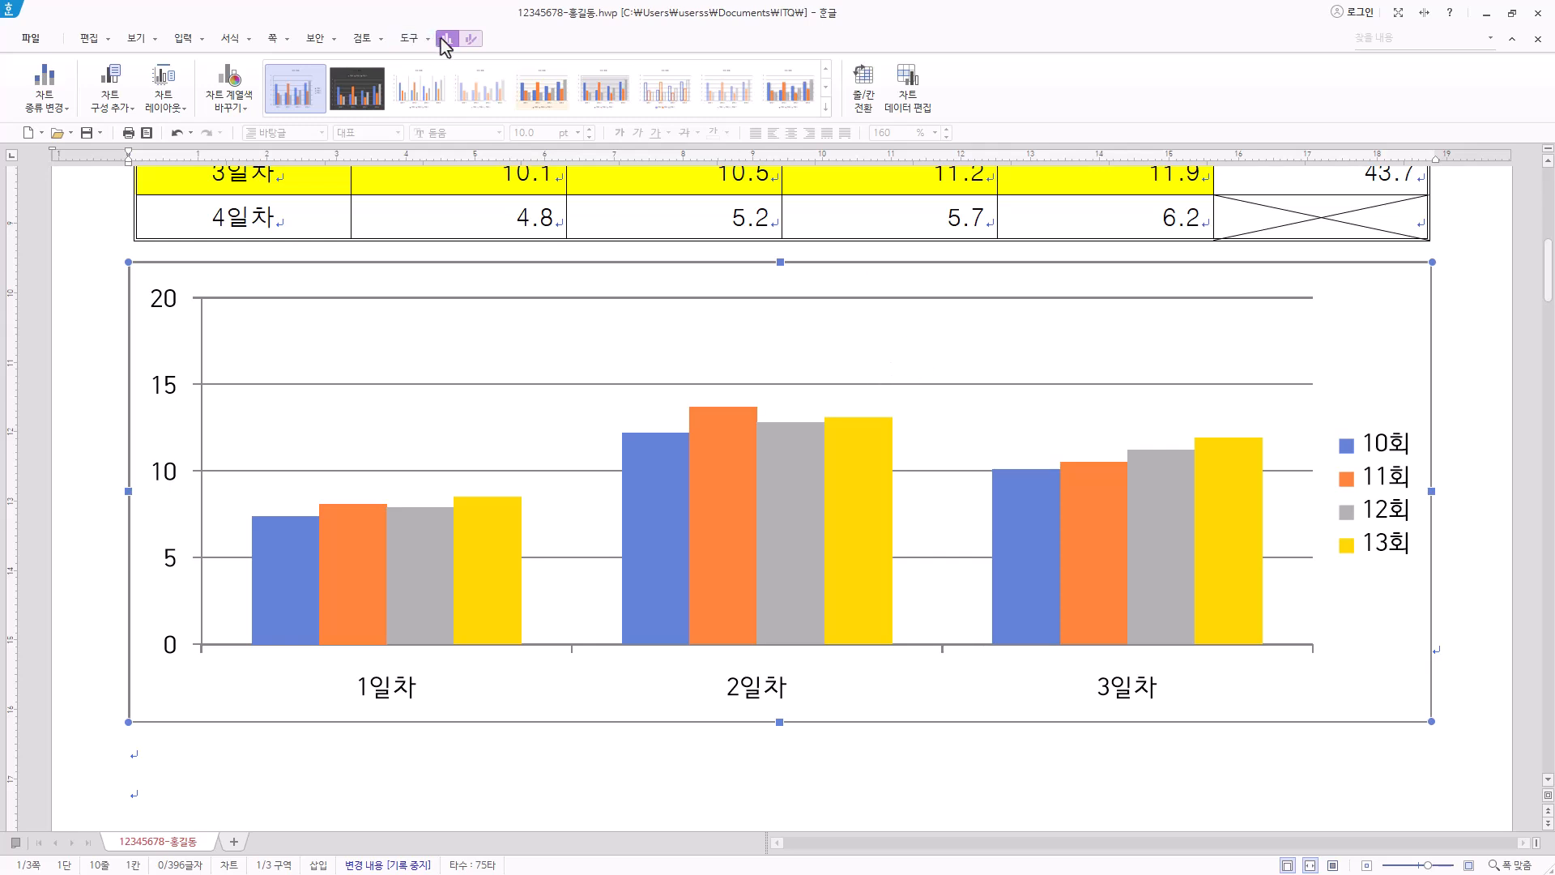
pyautogui.click(128, 110)
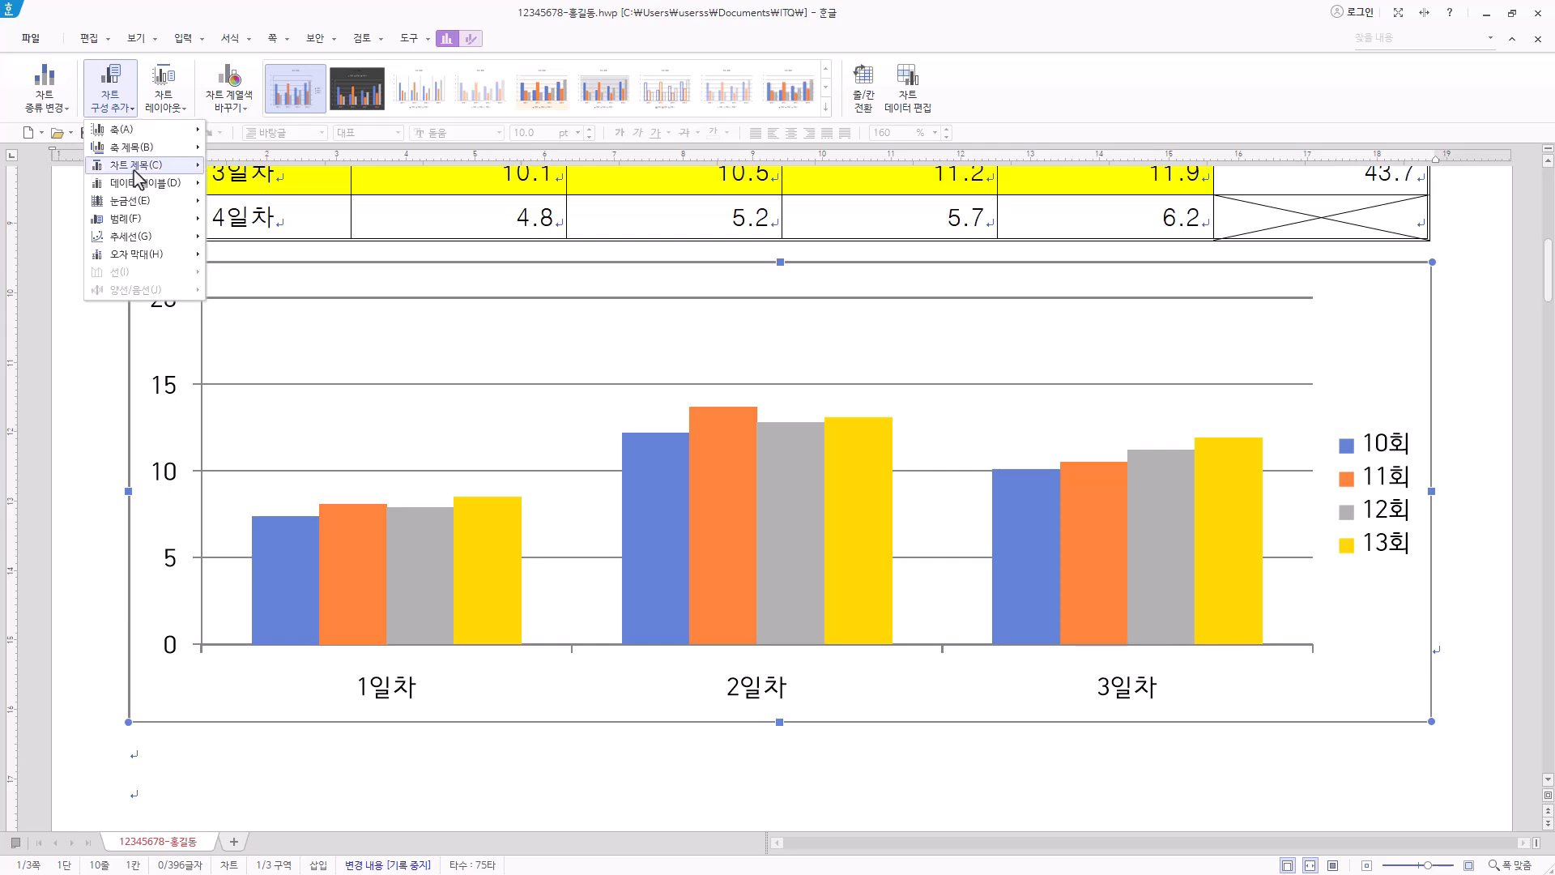
pyautogui.moveTo(139, 173)
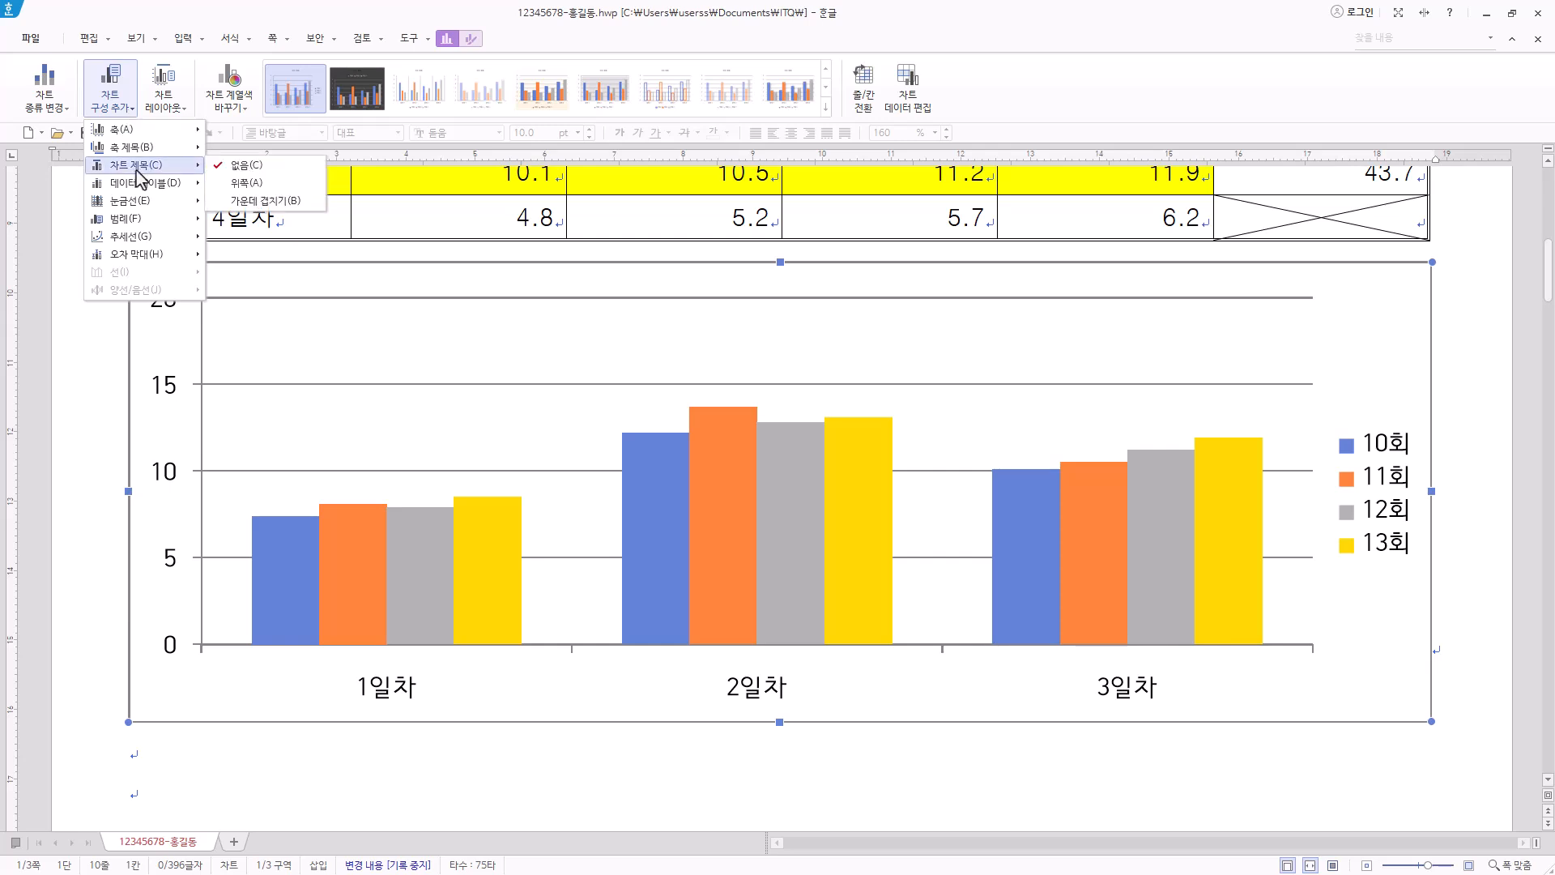
pyautogui.click(269, 185)
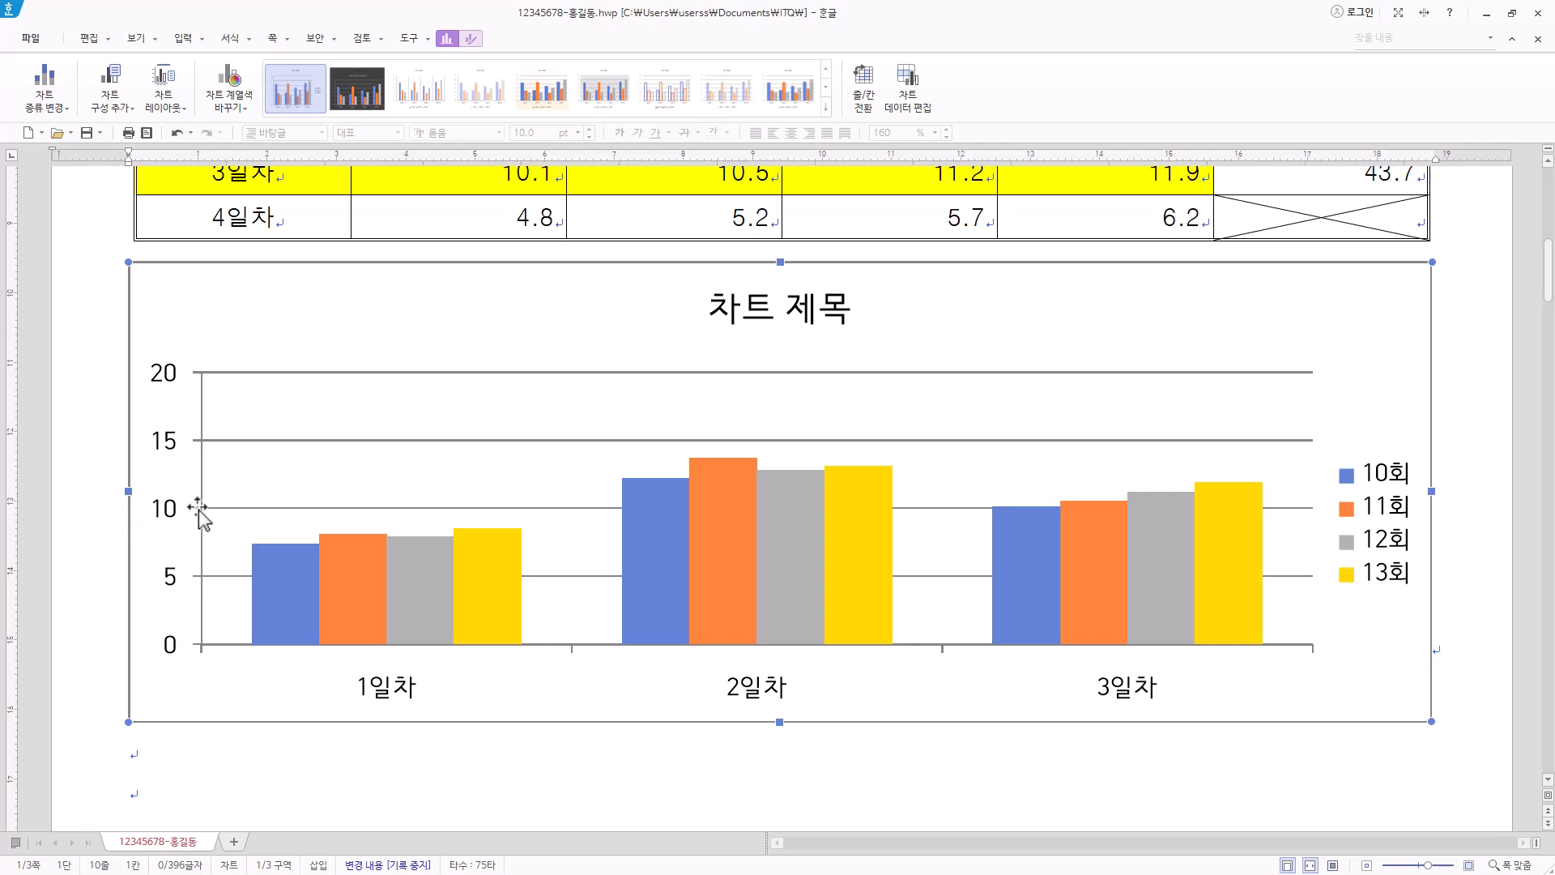
# Add a 기본 세로 axis title to the chart's vertical axis.
pyautogui.click(111, 96)
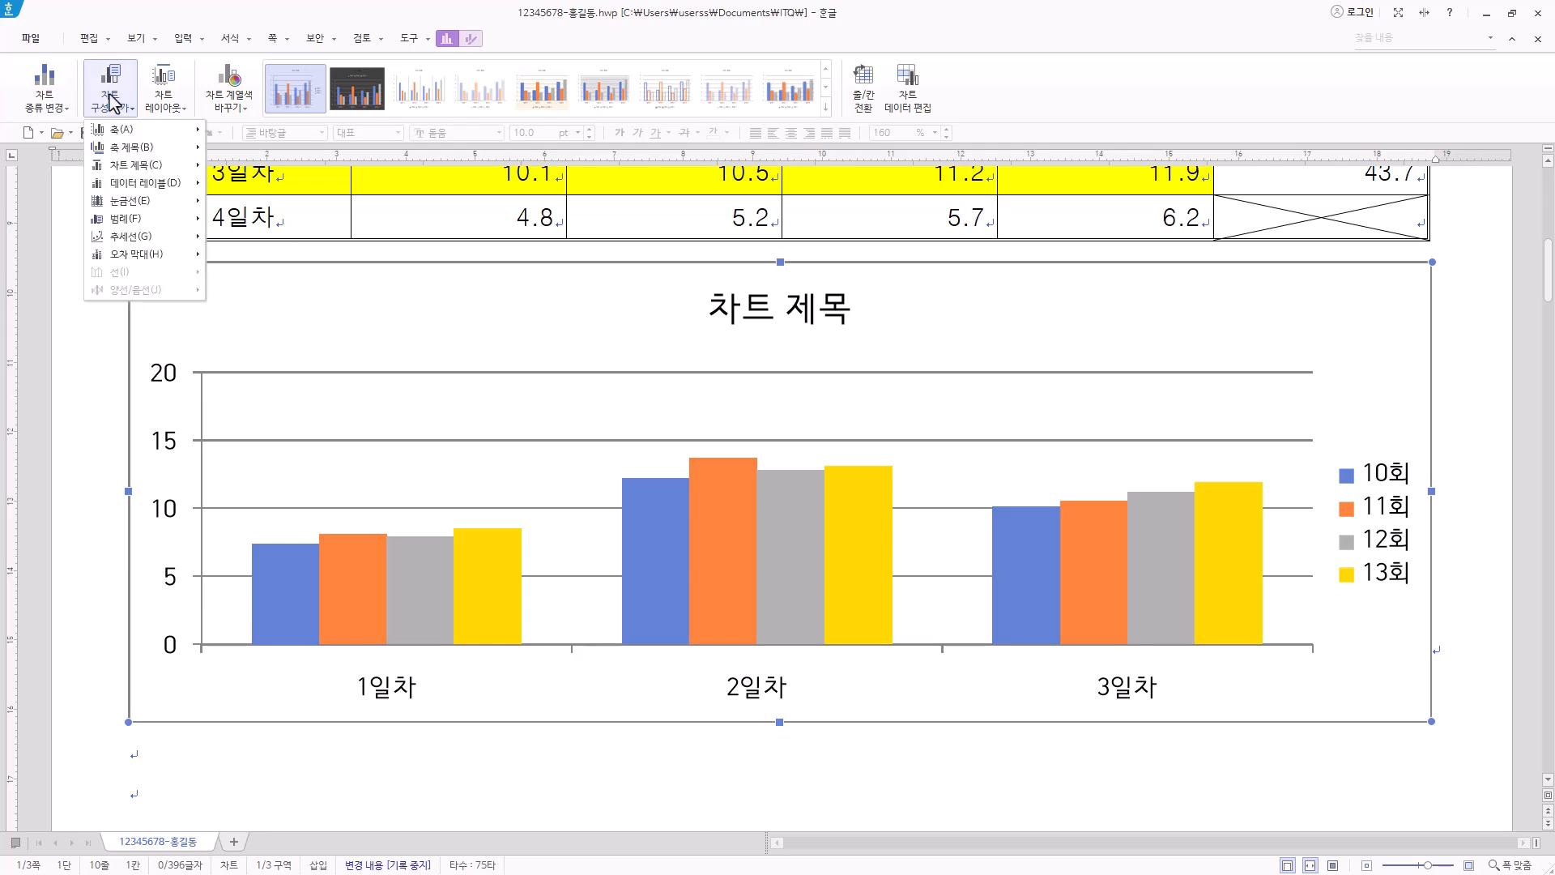
pyautogui.moveTo(117, 148)
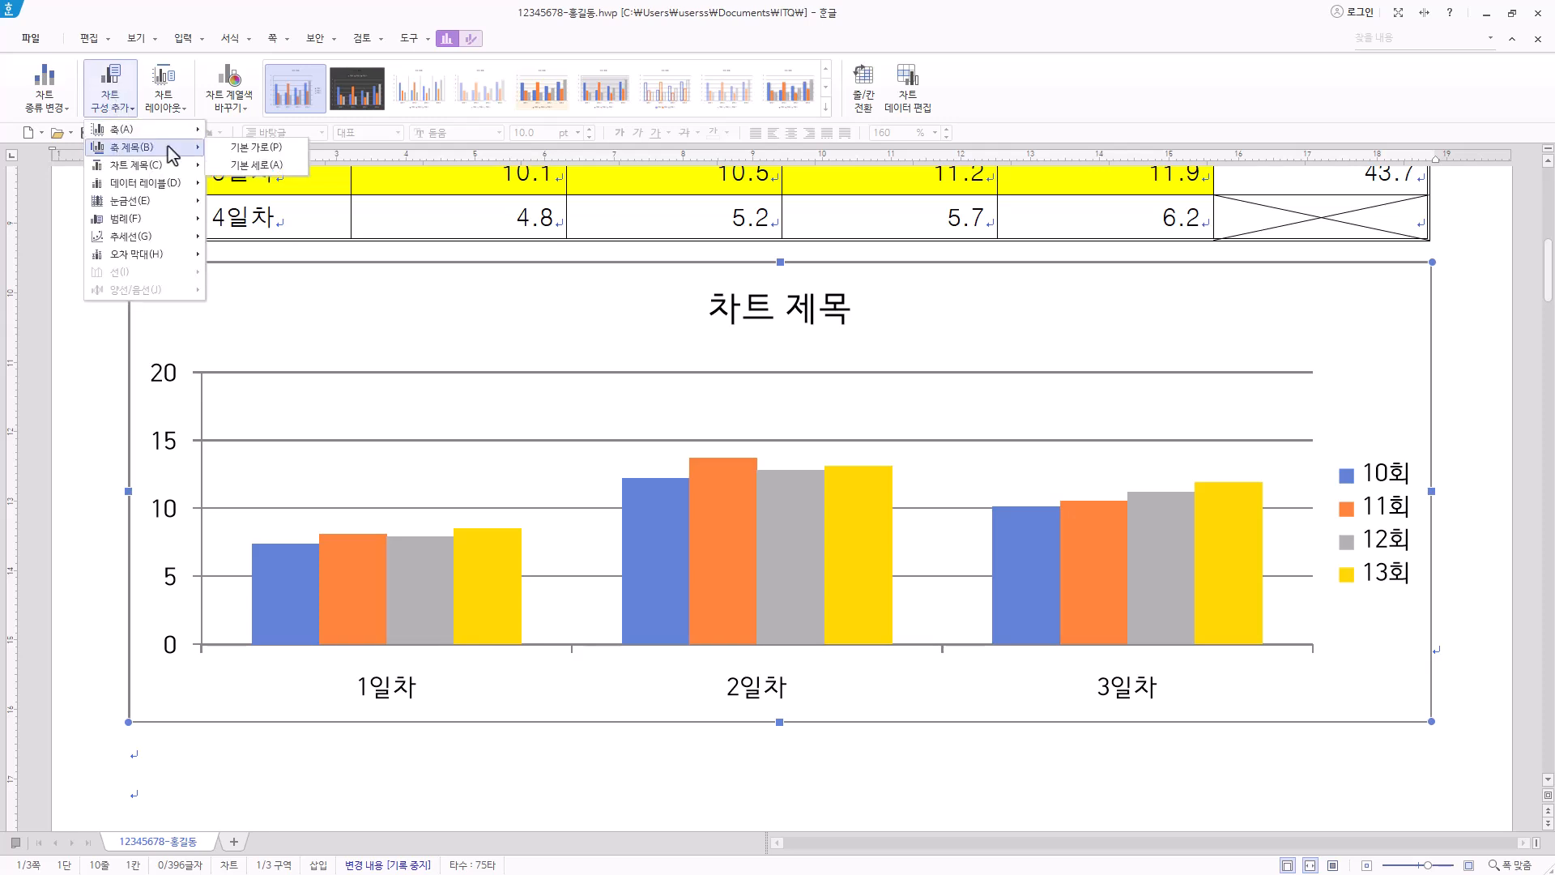
pyautogui.click(277, 171)
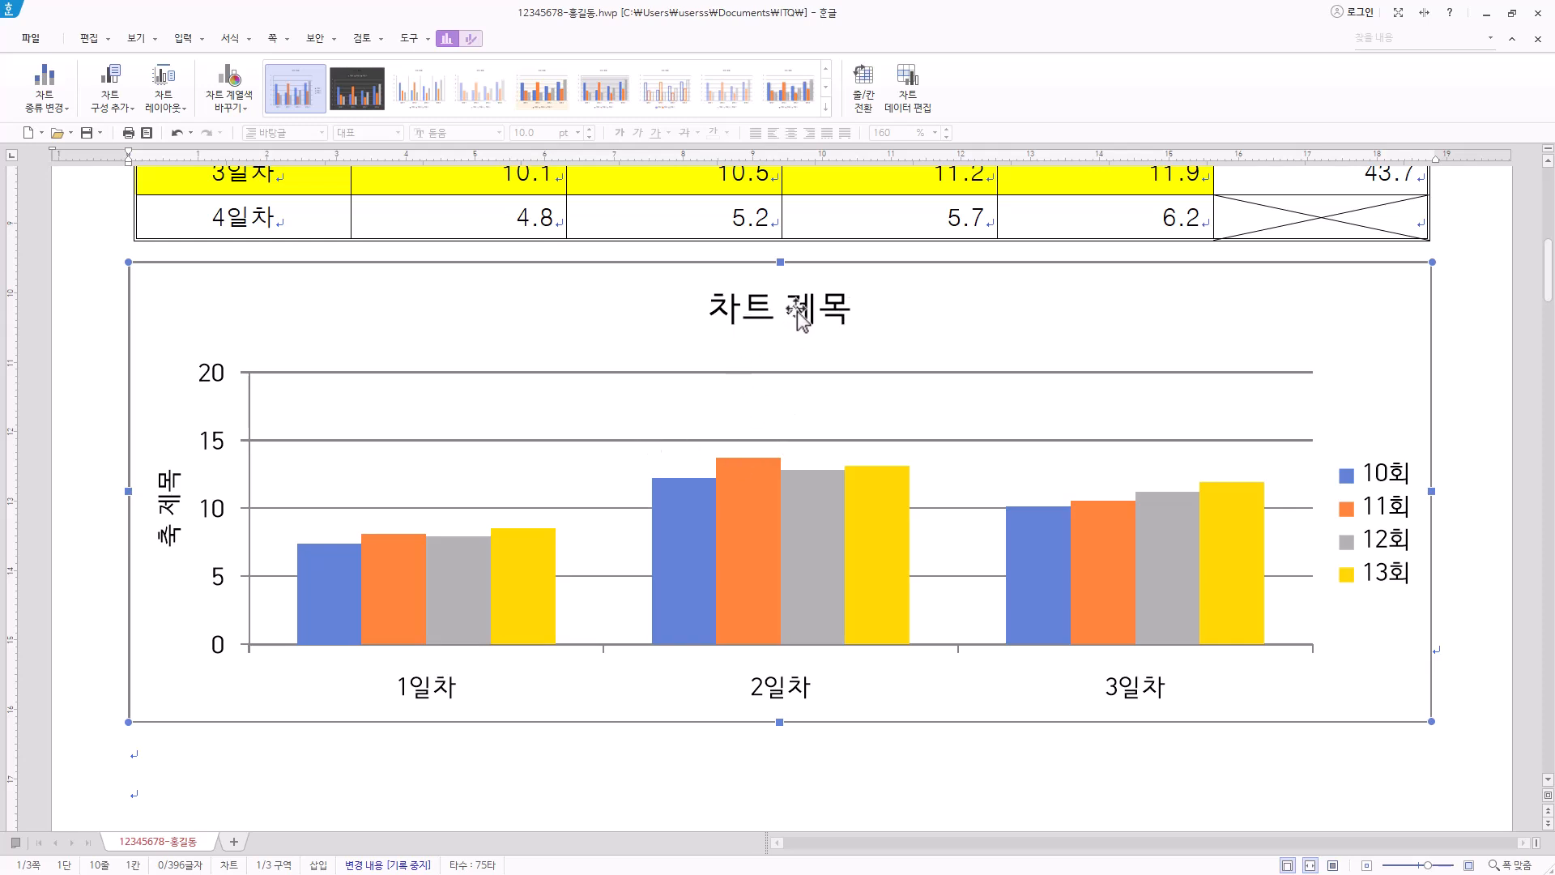
# Open the chart title for editing and enter 국제물류산업대전 관람객 현황 as its text.
pyautogui.click(768, 318)
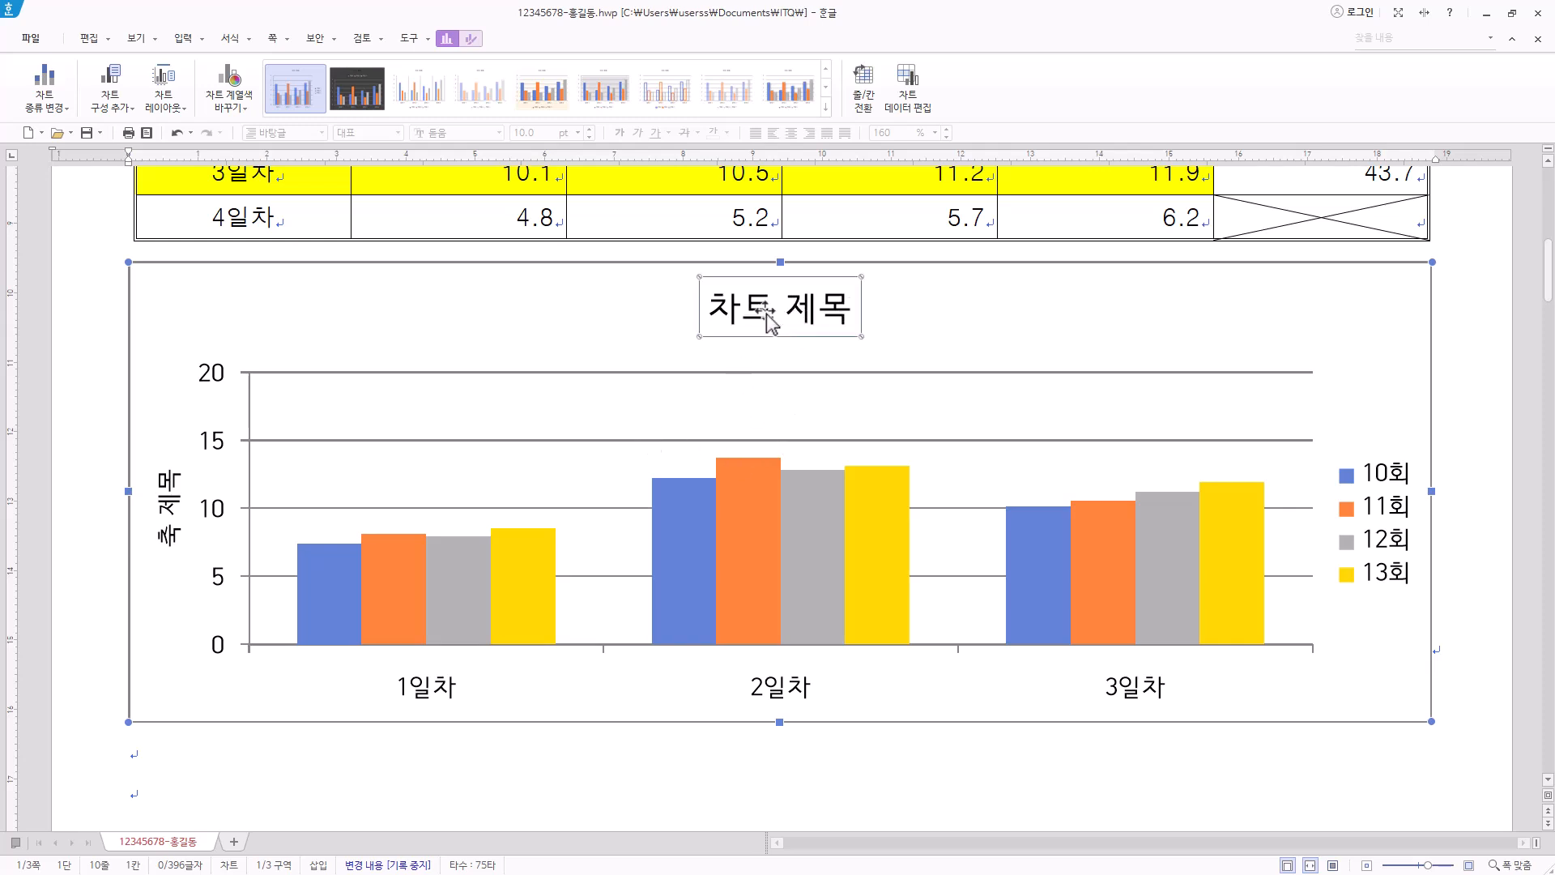
pyautogui.rightClick(768, 319)
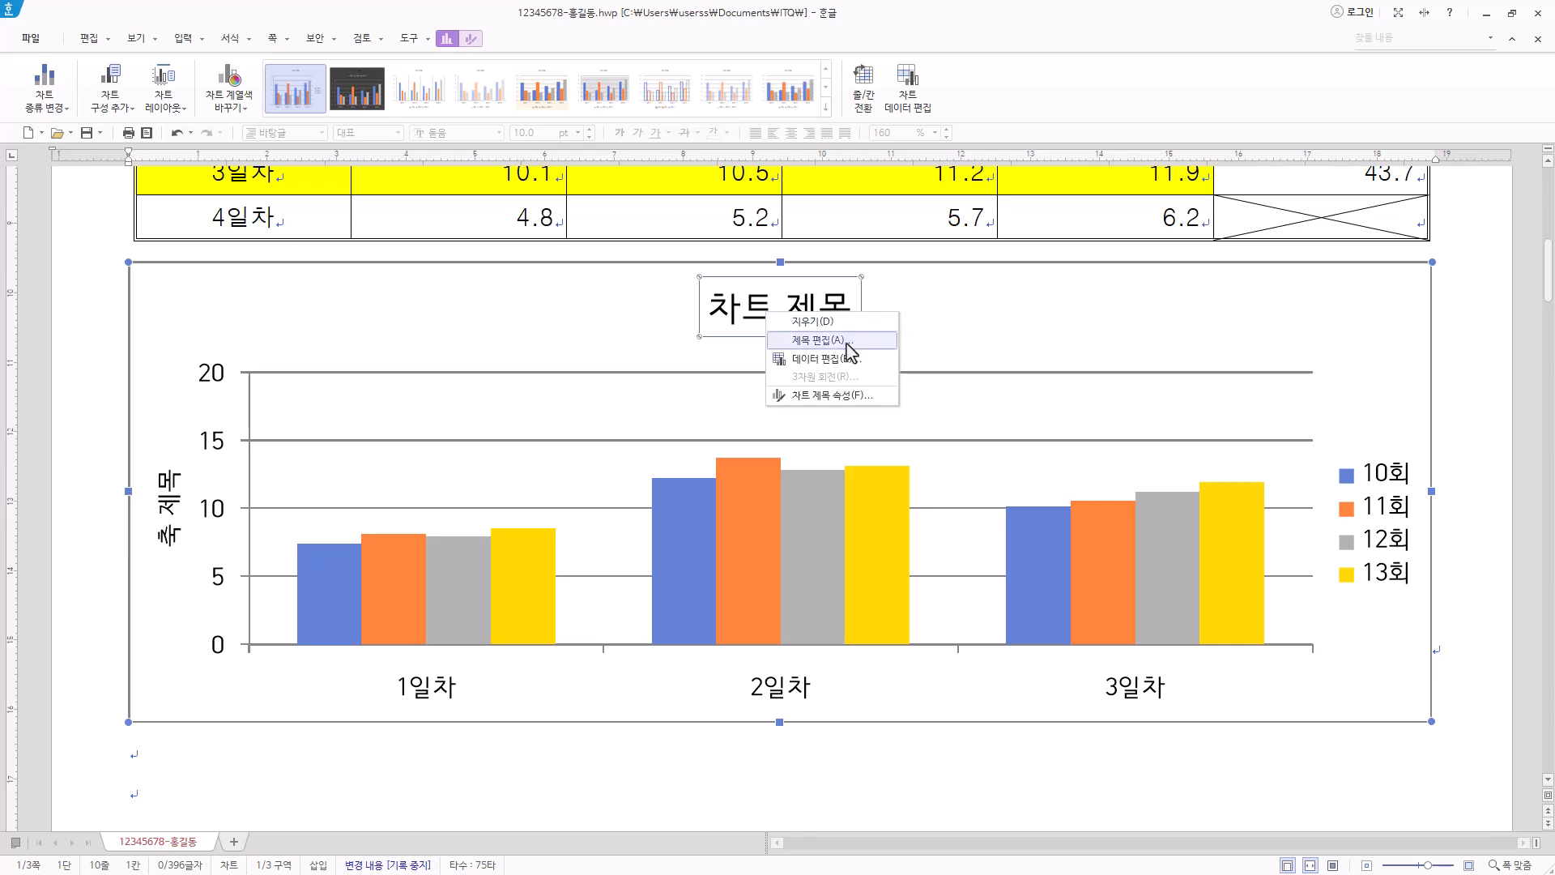
pyautogui.click(846, 343)
pyautogui.write('국제물류산업대전 관람객 현황')
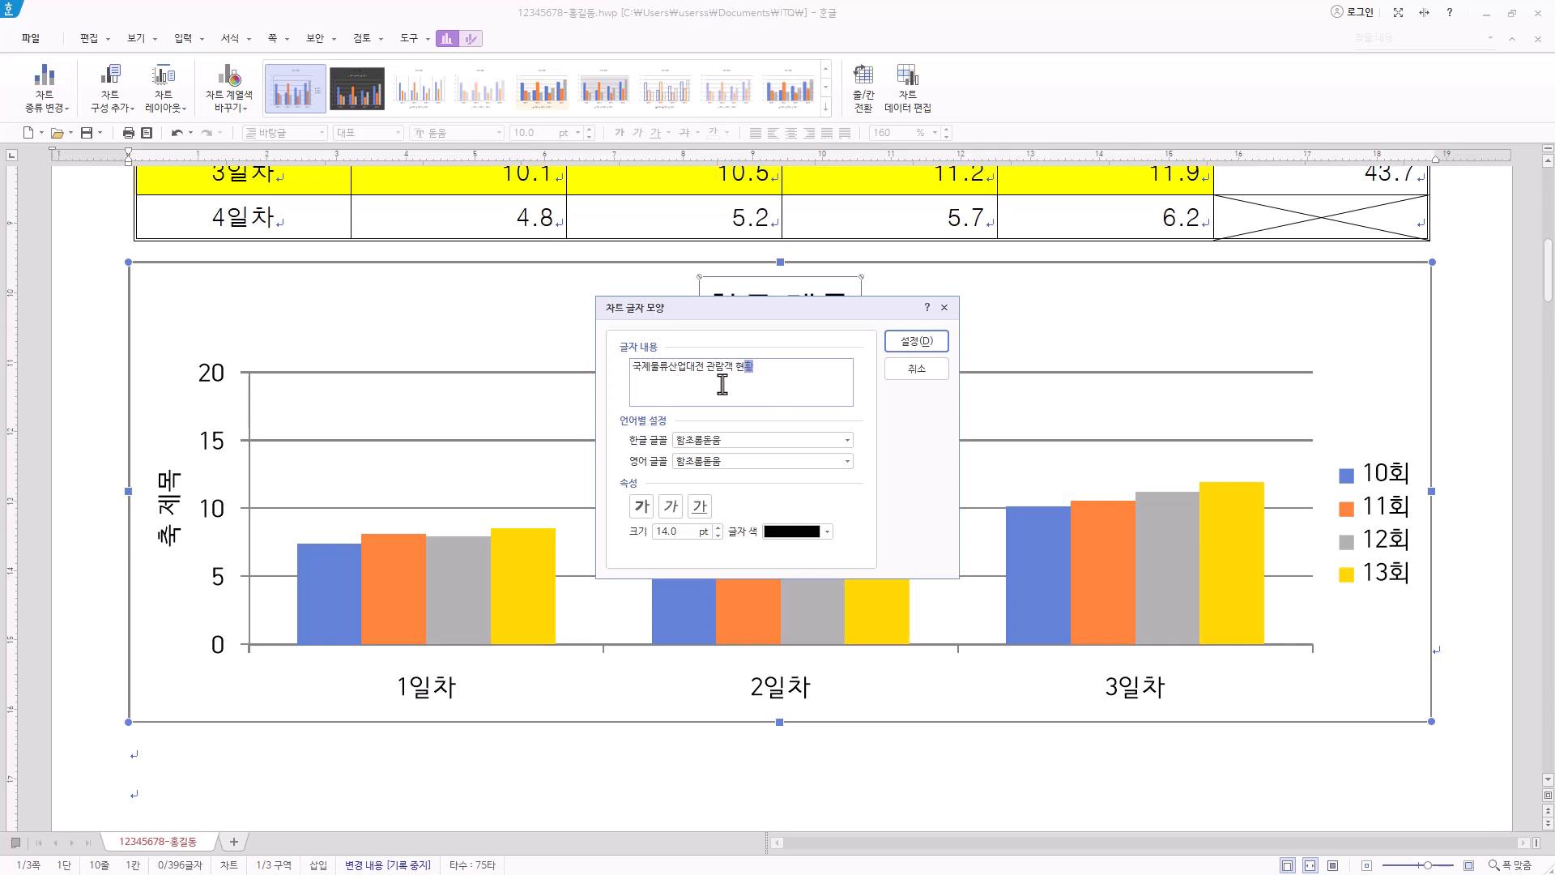
pyautogui.click(779, 371)
pyautogui.moveTo(769, 373); pyautogui.dragTo(589, 381)
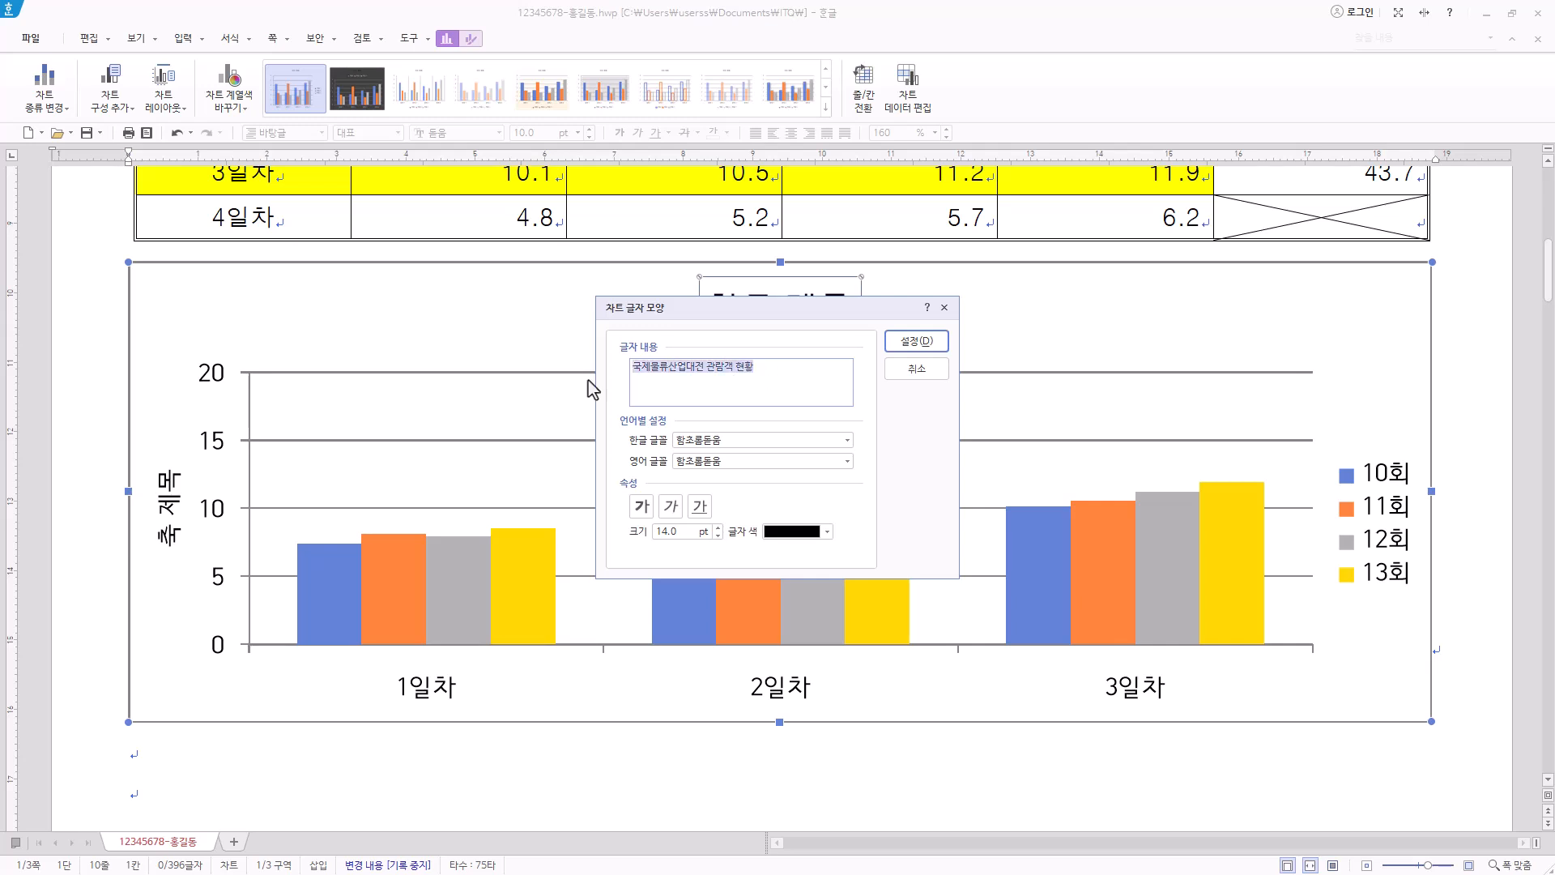
pyautogui.click(792, 373)
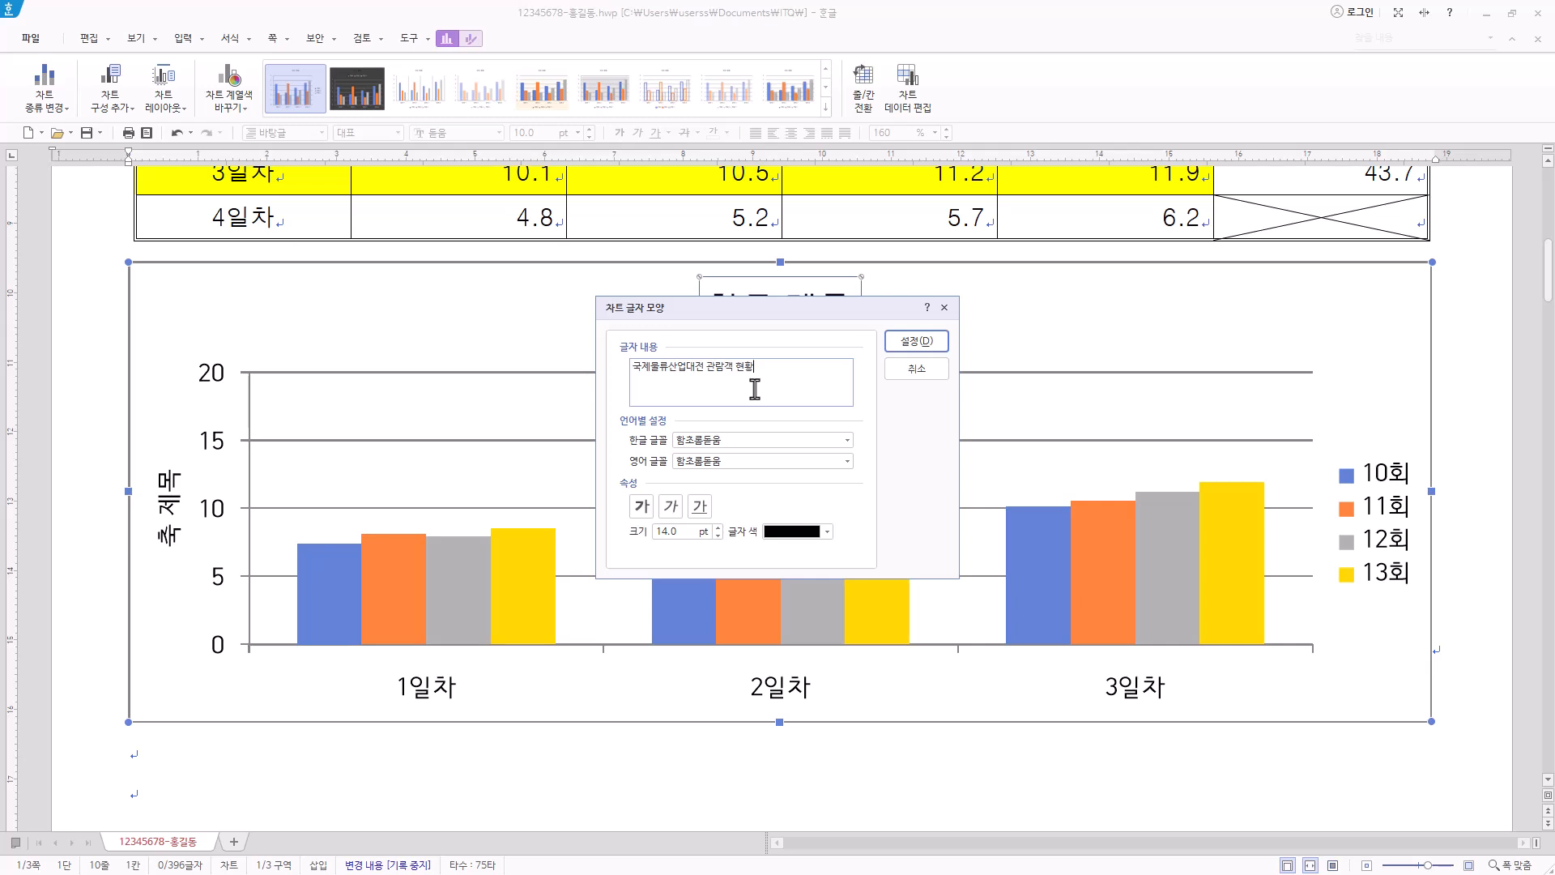
pyautogui.moveTo(762, 370); pyautogui.dragTo(521, 375)
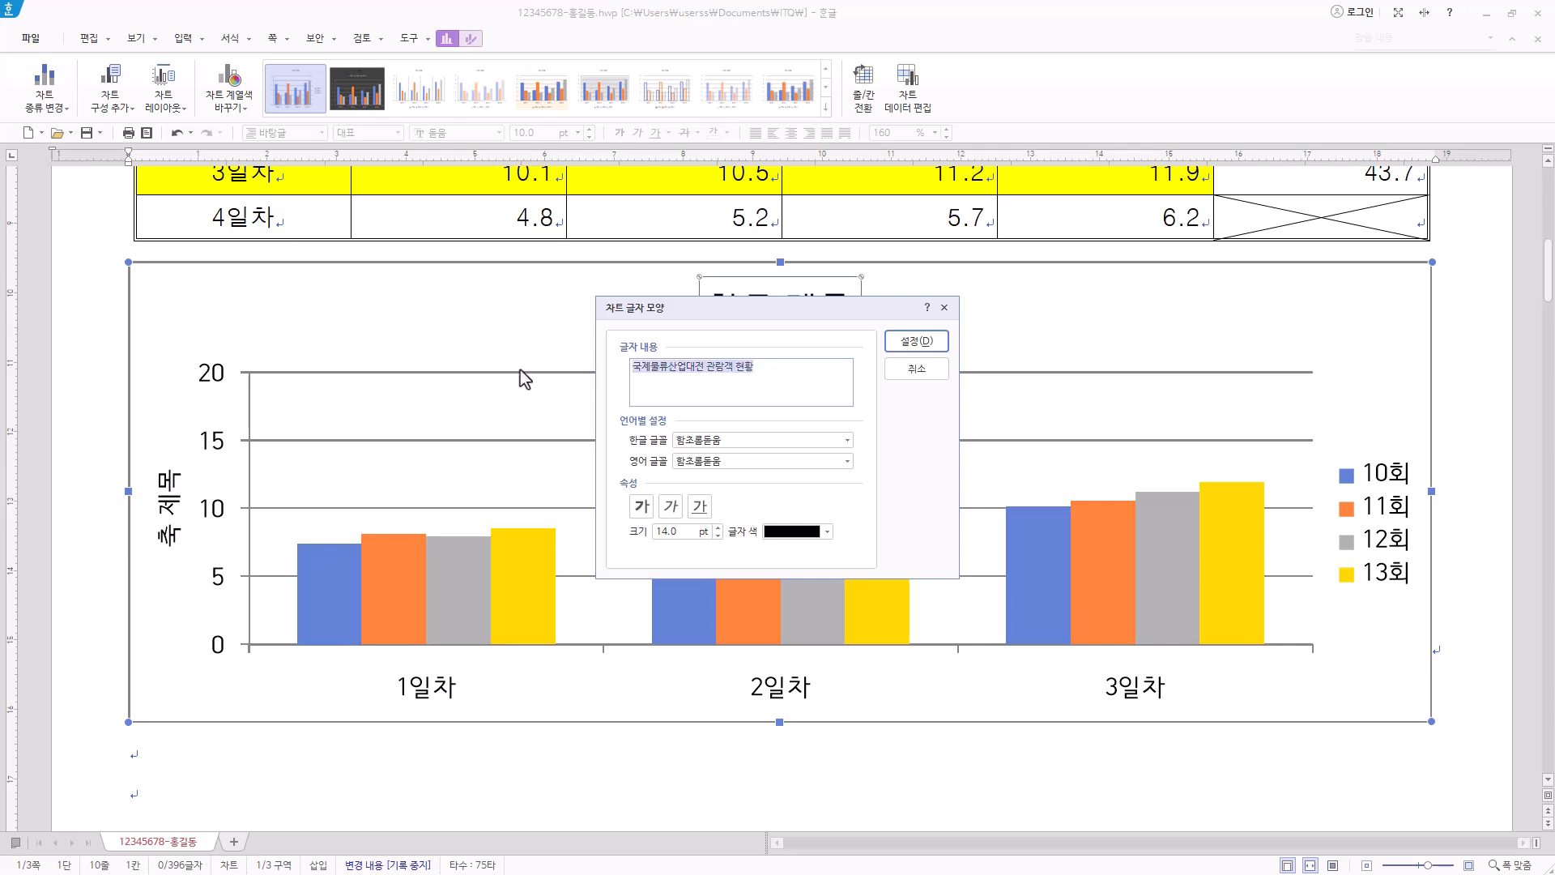
pyautogui.click(773, 376)
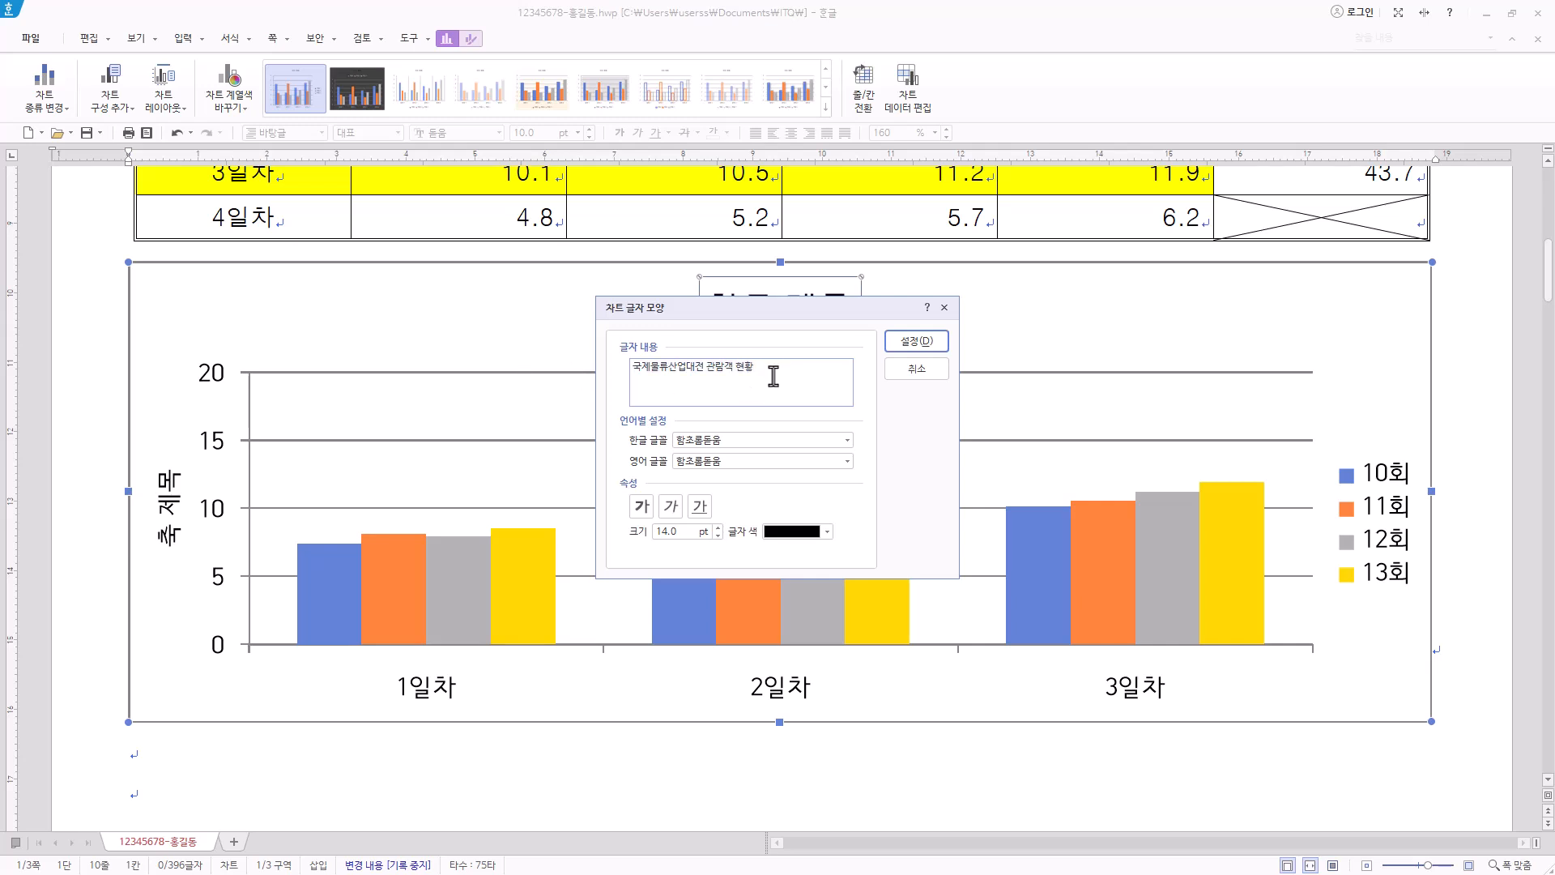
# Try to set the title's Korean and English fonts to 굴림, and apply the edited title text.
pyautogui.click(753, 439)
pyautogui.doubleClick(752, 439)
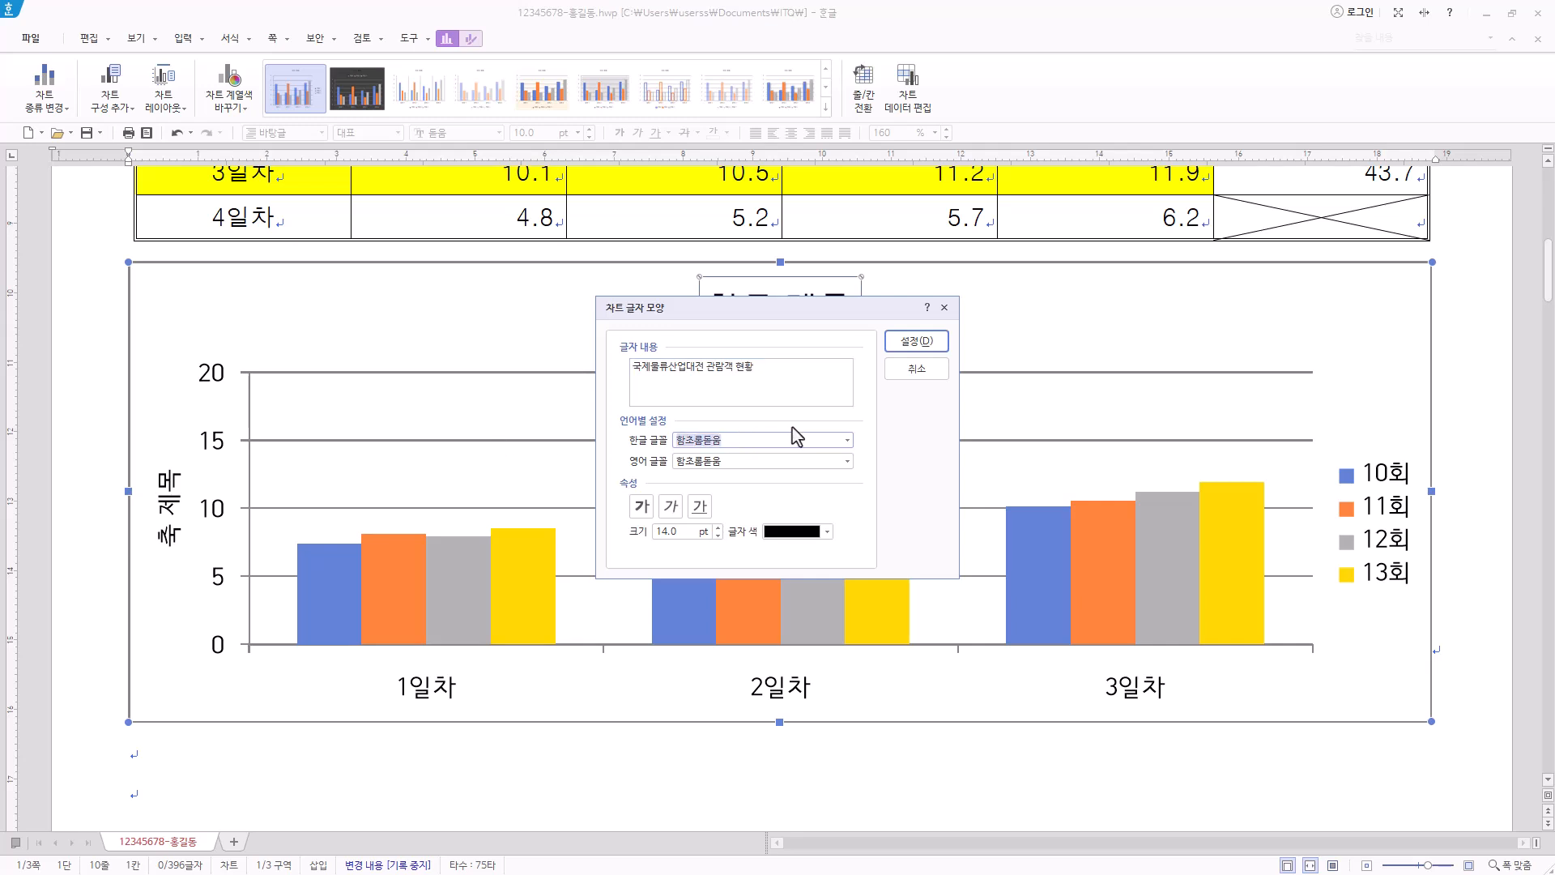
pyautogui.write('굴림')
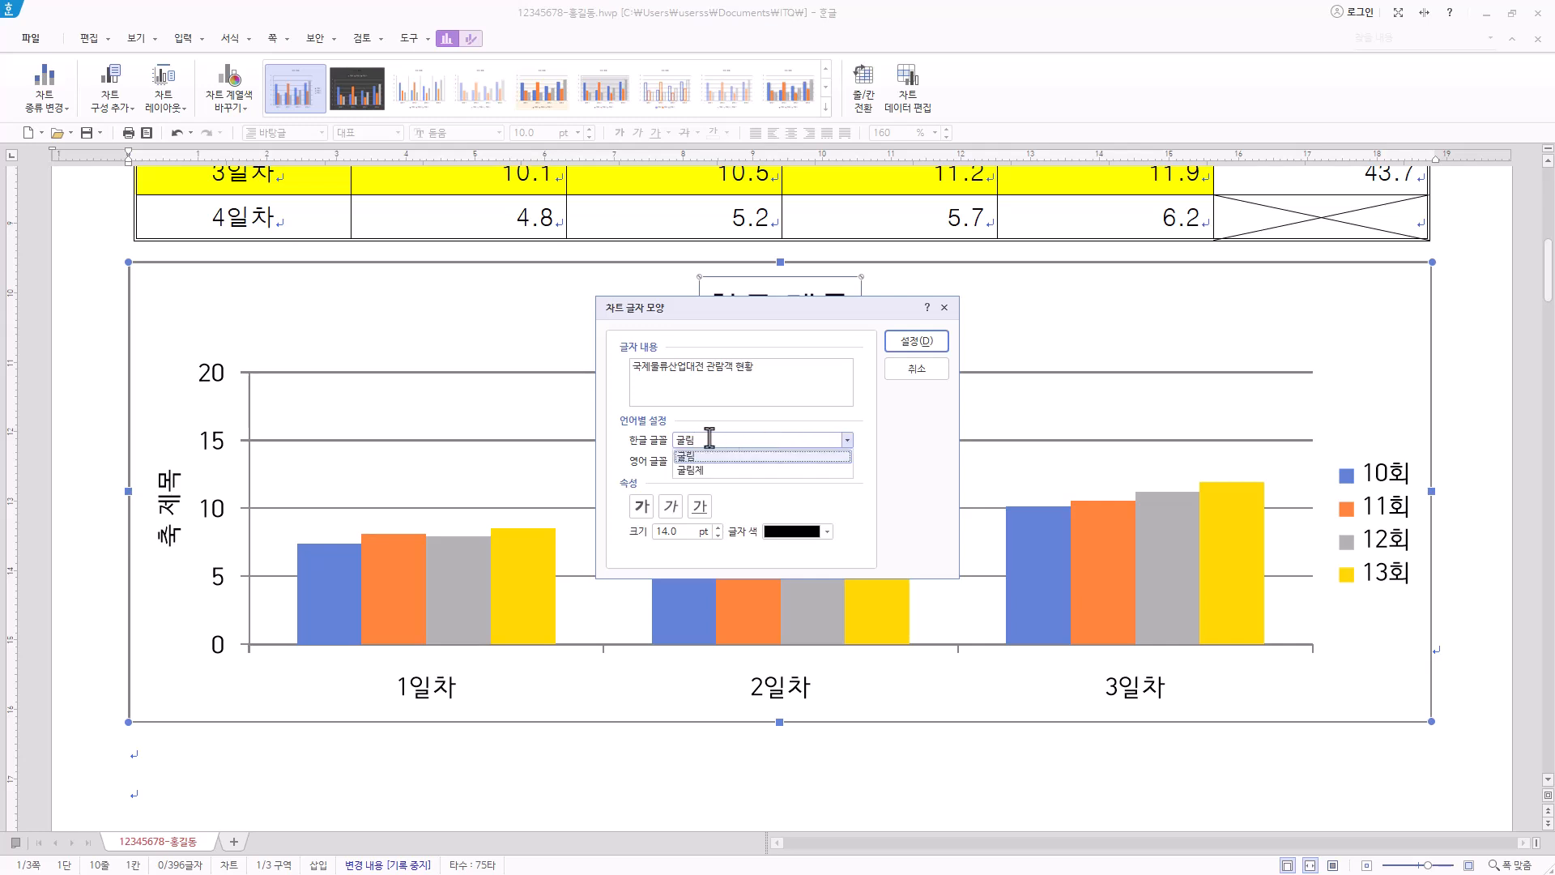
pyautogui.press('Tab')
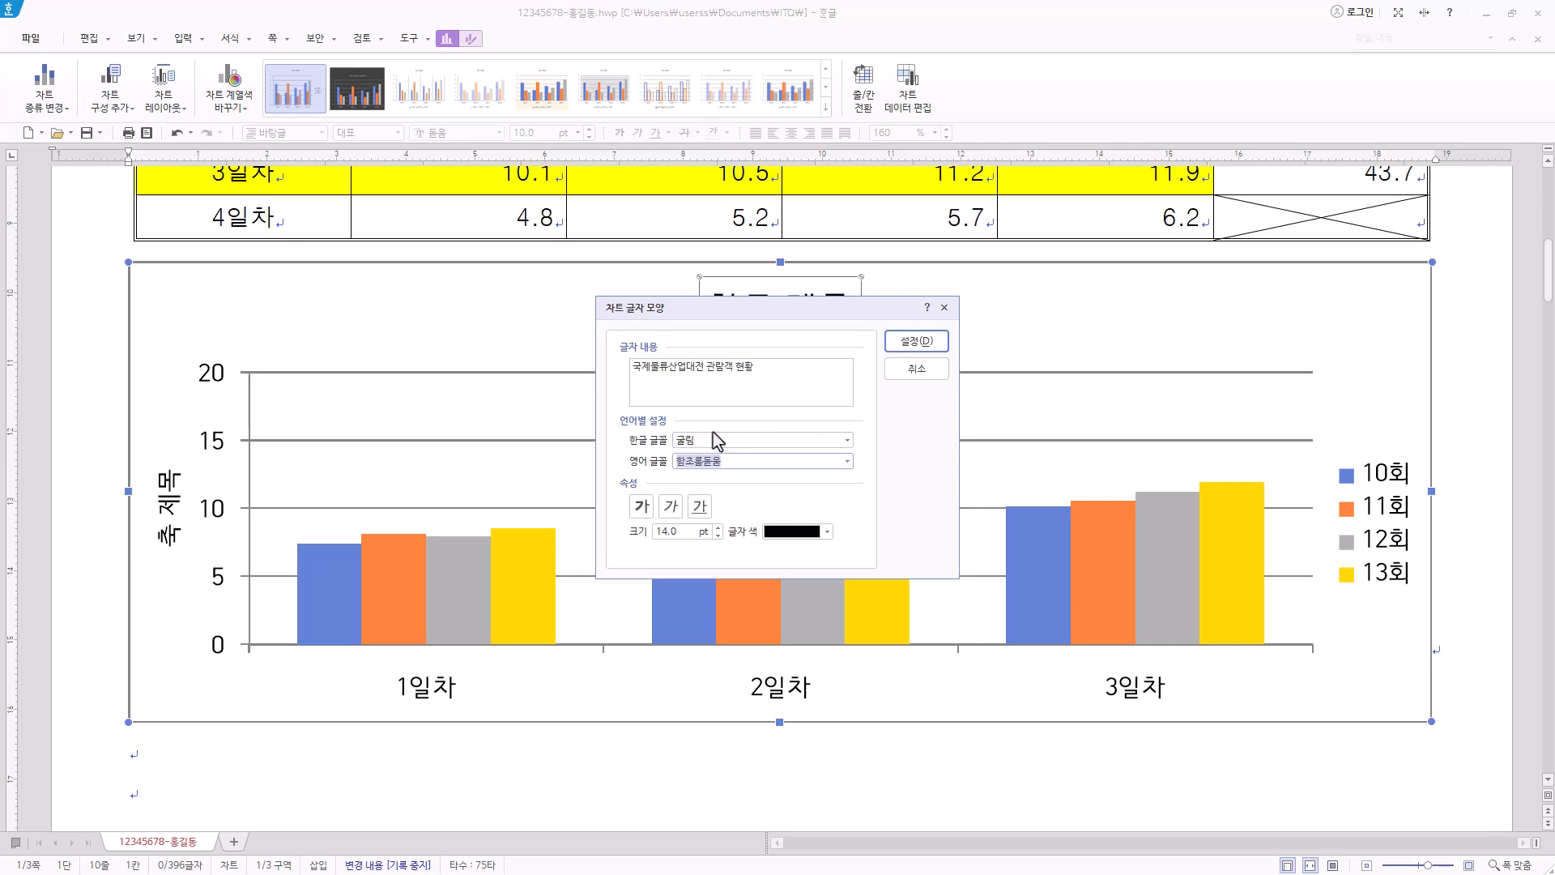
pyautogui.write('굴림')
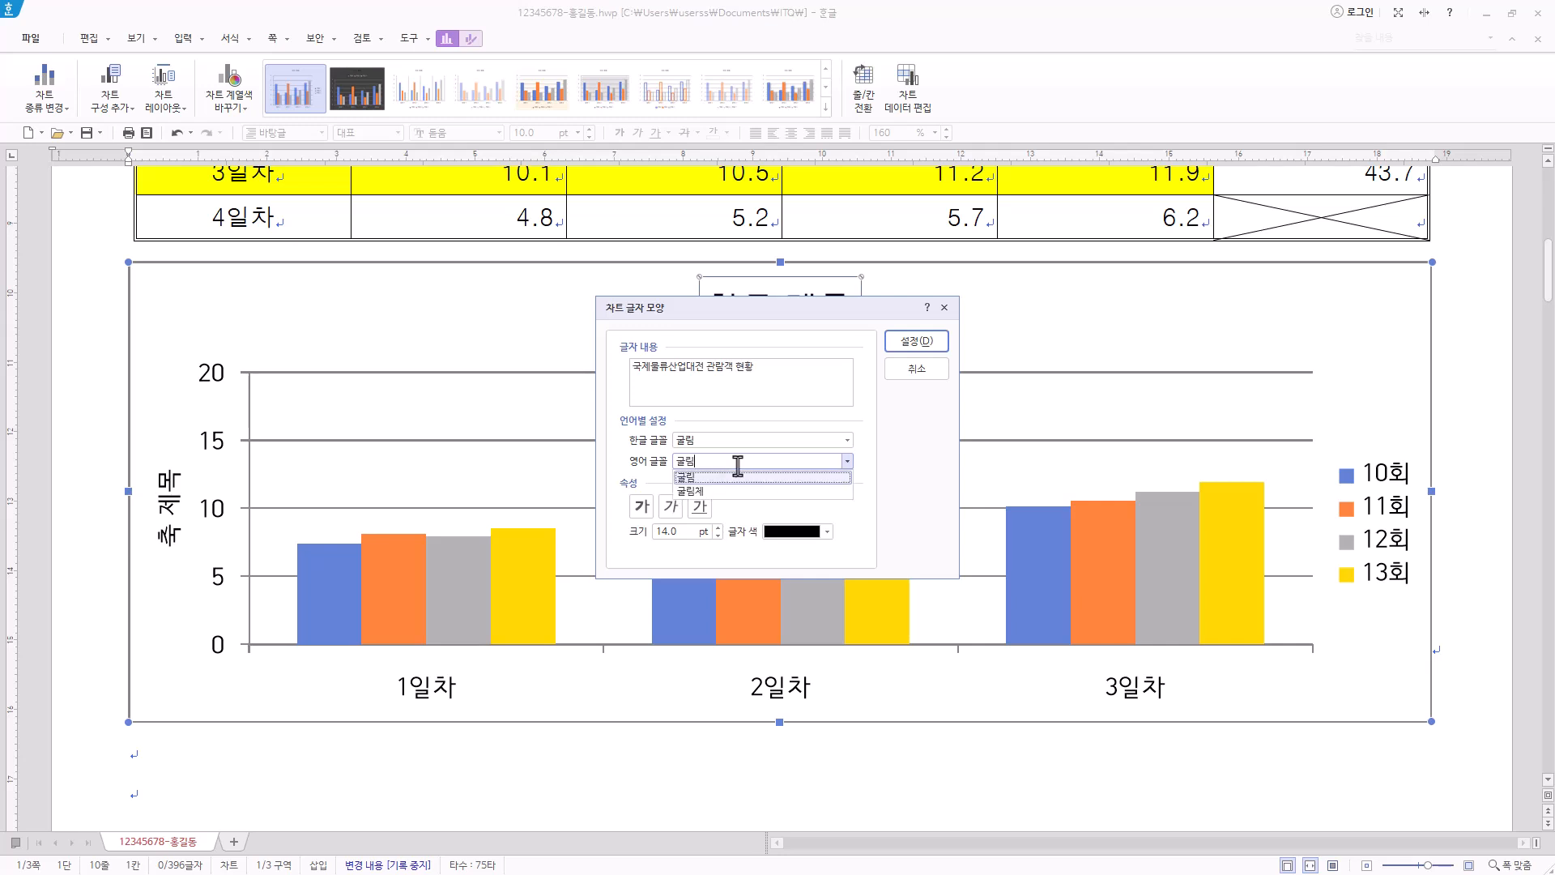
pyautogui.click(647, 510)
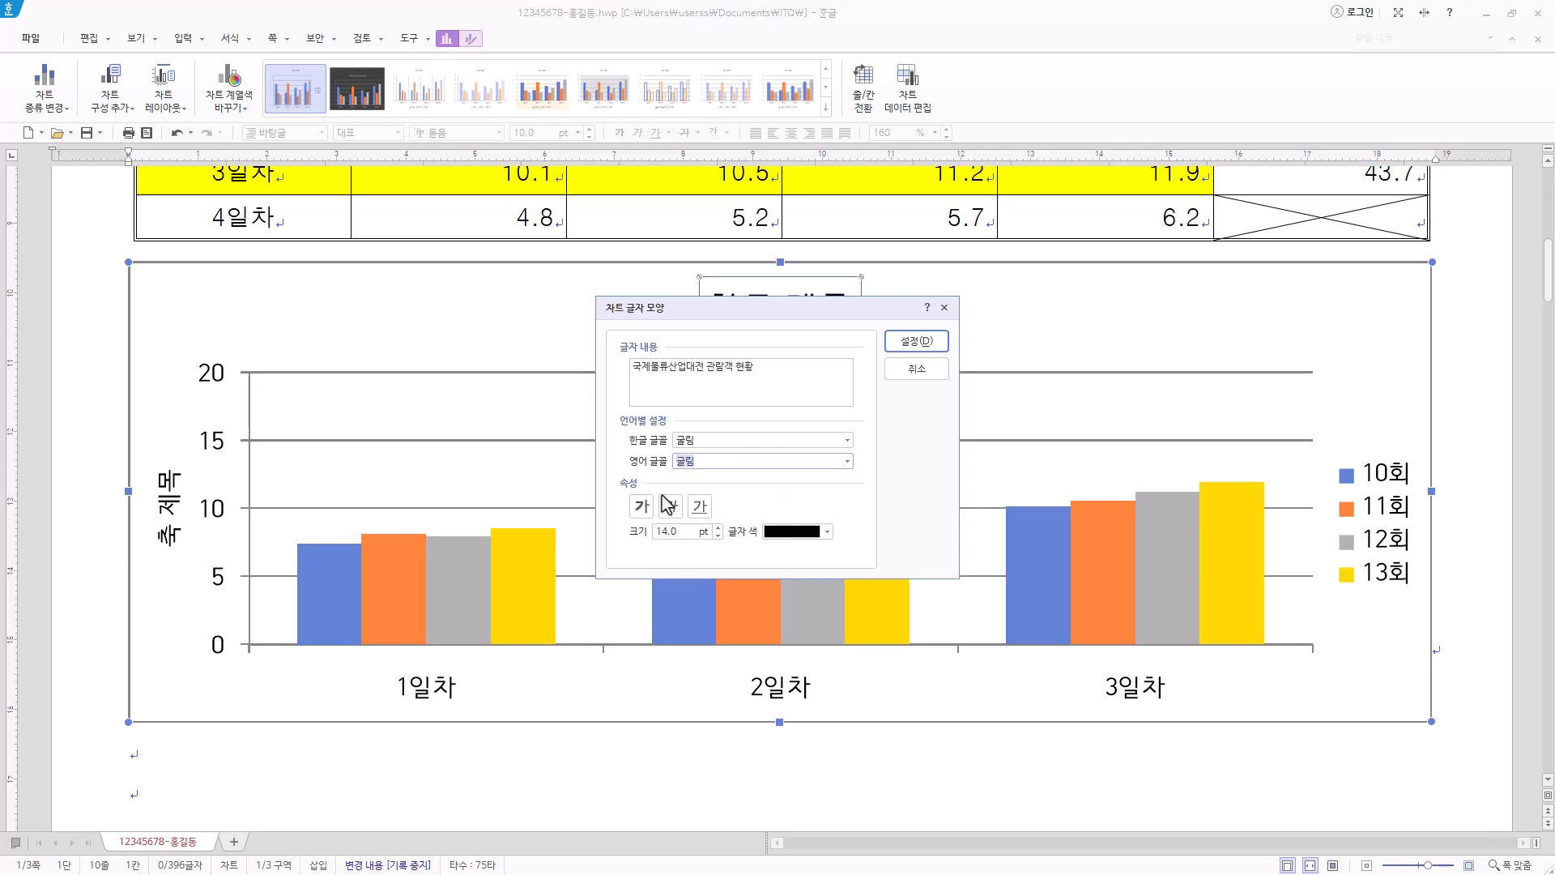
pyautogui.click(710, 461)
pyautogui.click(918, 342)
# Reopen the chart title's text settings and set both the 한글 and 영어 fonts to 굴림.
pyautogui.rightClick(792, 314)
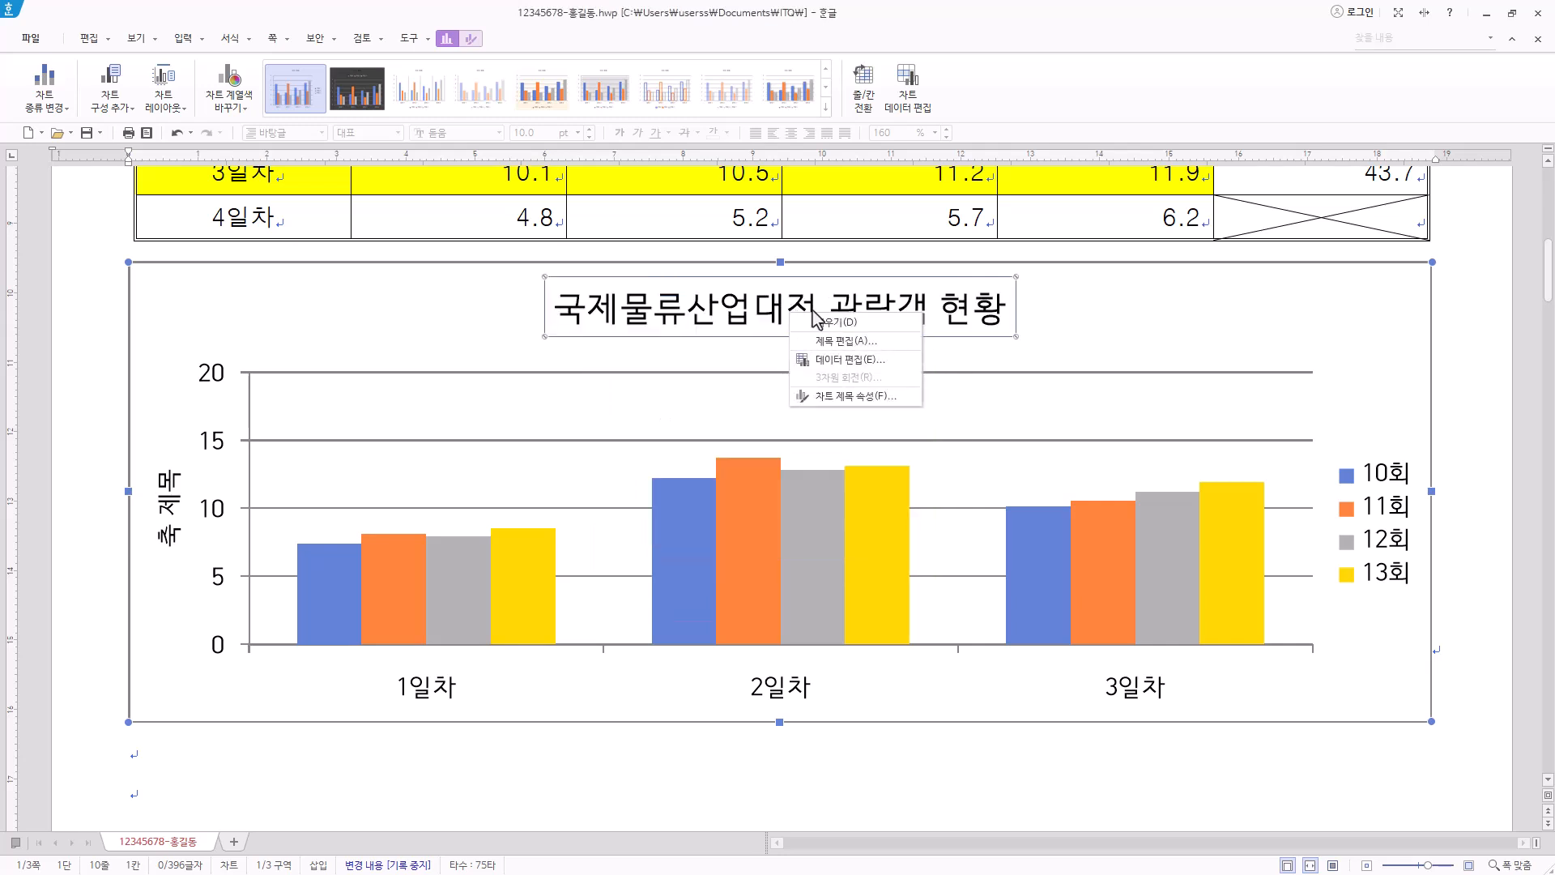
pyautogui.click(890, 341)
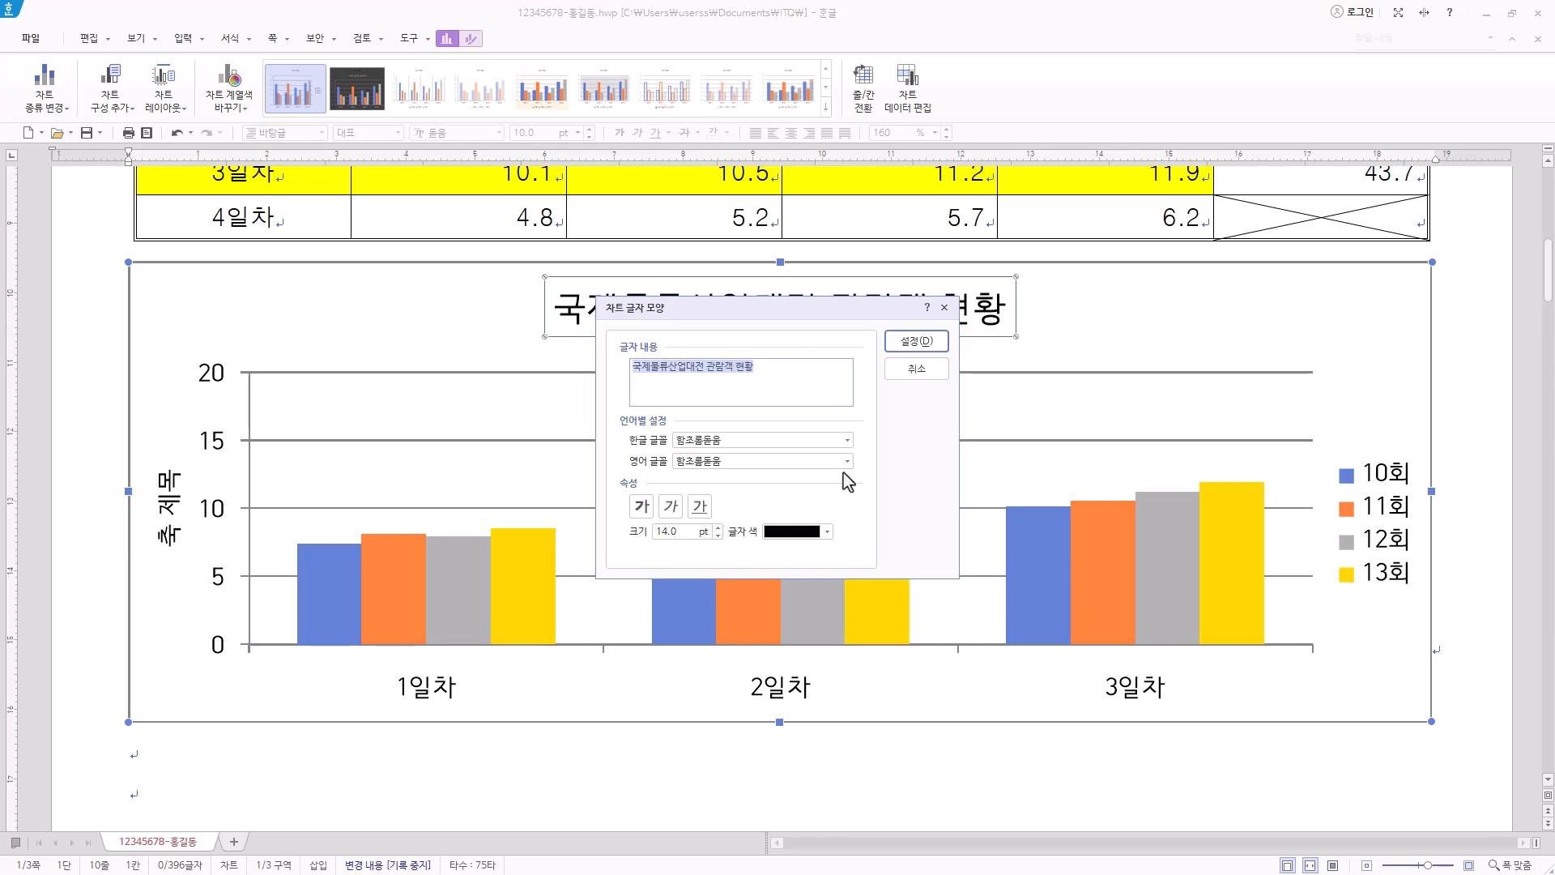
pyautogui.click(744, 442)
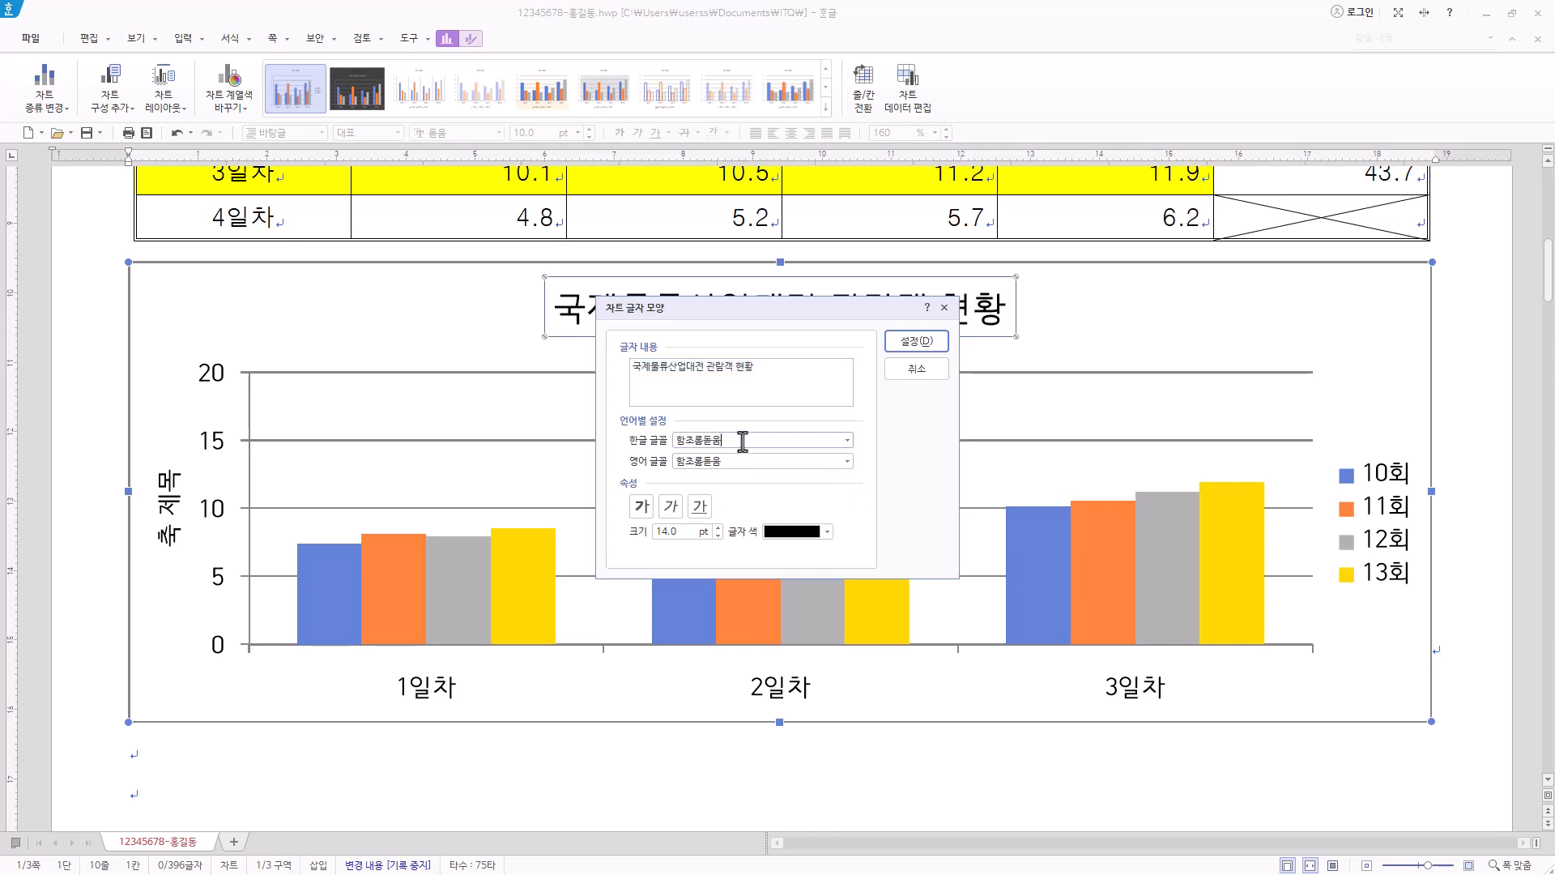
pyautogui.moveTo(743, 441); pyautogui.dragTo(506, 451)
pyautogui.write('굴림')
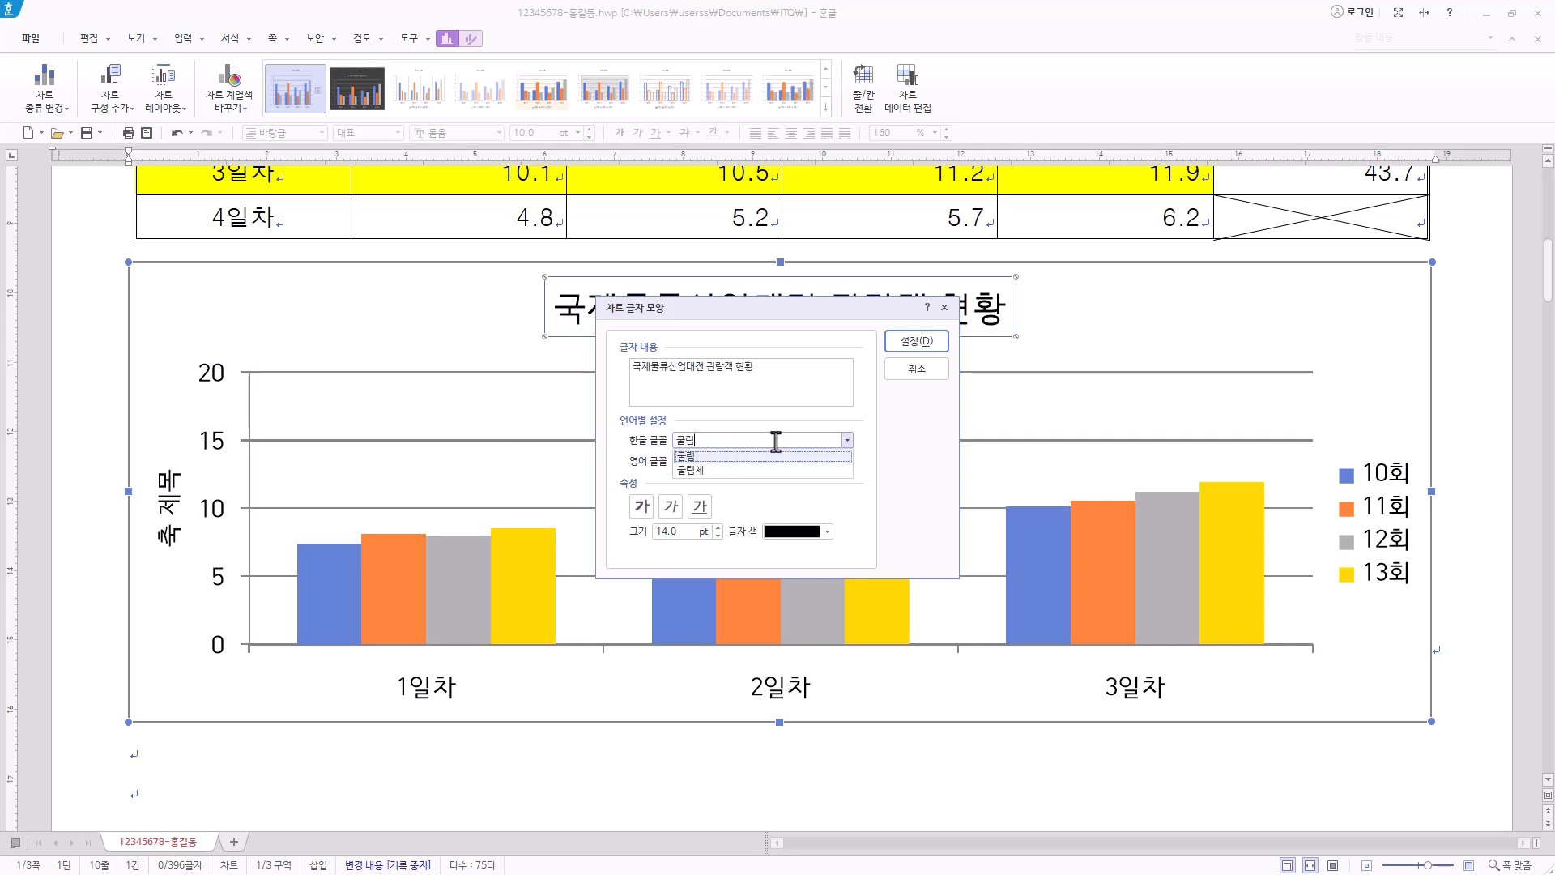
pyautogui.click(712, 456)
pyautogui.click(746, 461)
pyautogui.write('굴림')
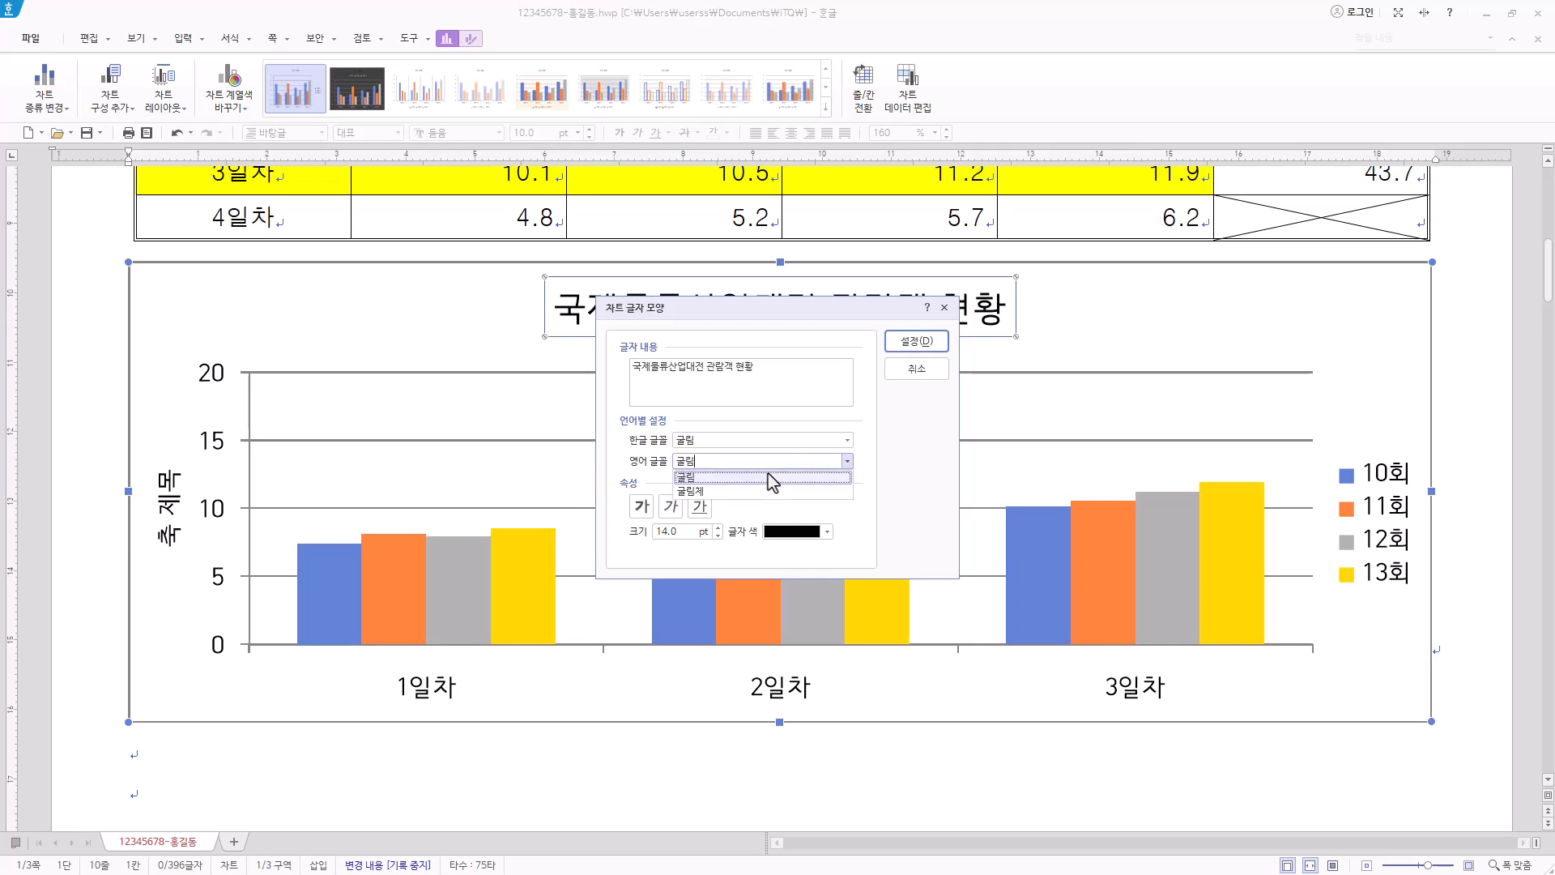
pyautogui.click(731, 478)
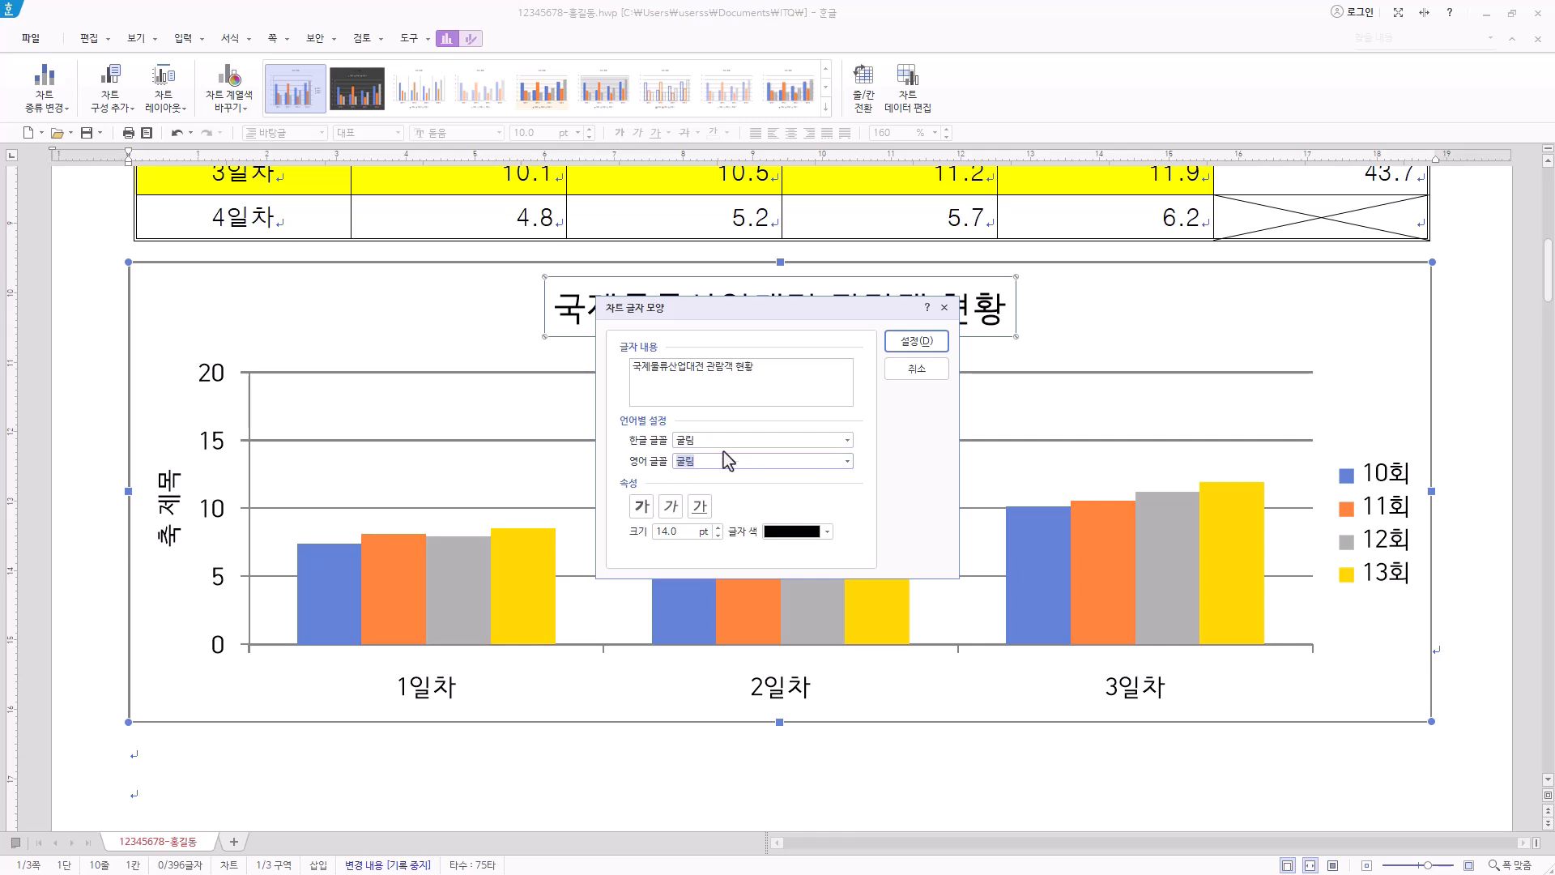
pyautogui.click(914, 345)
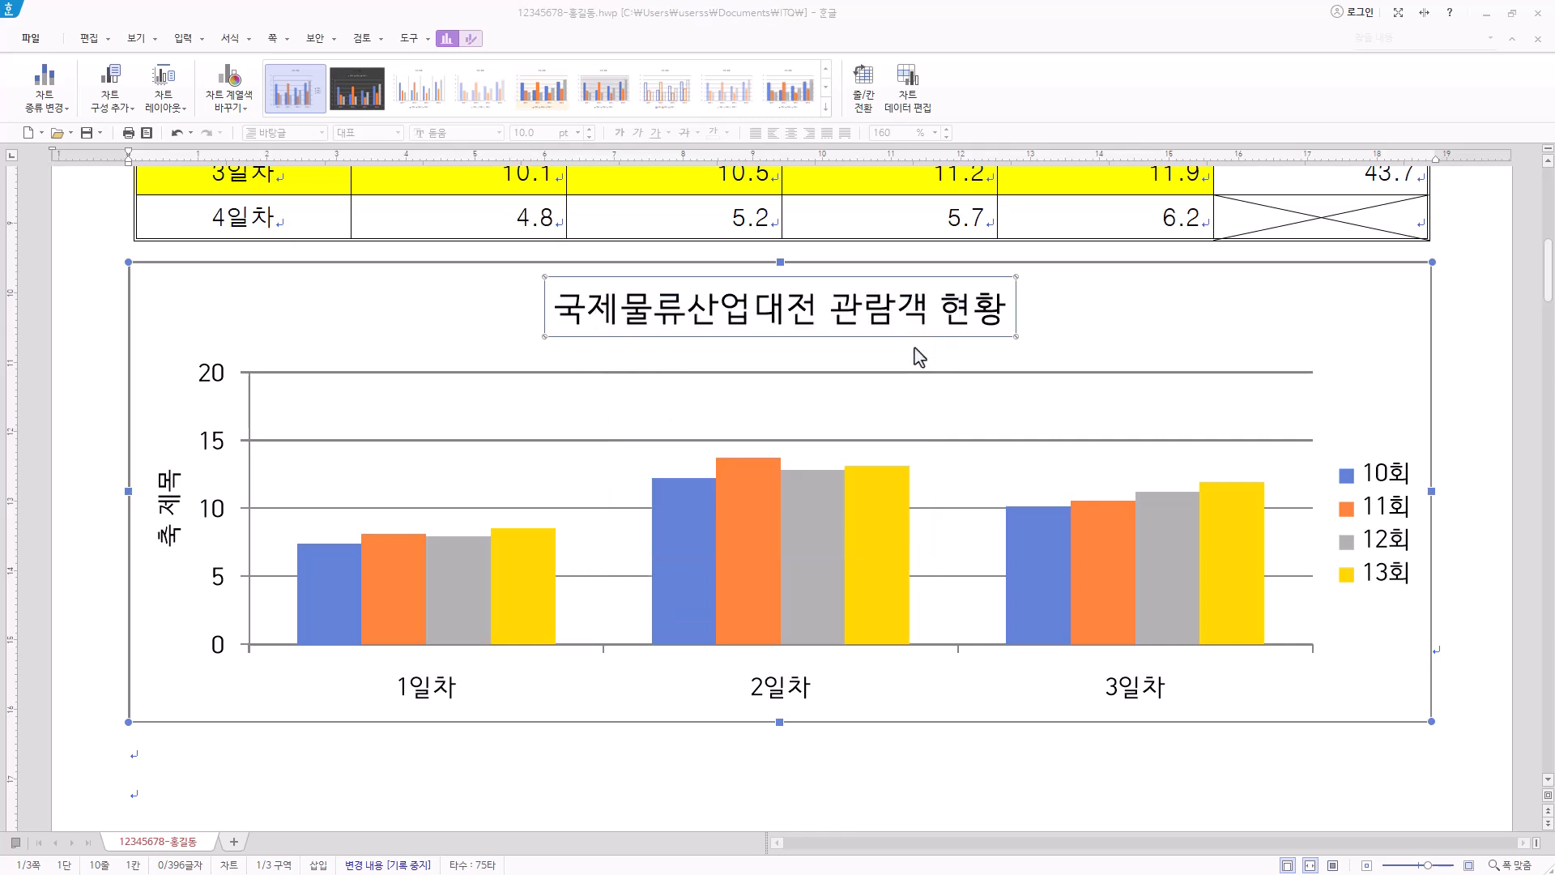
# Make the chart title bold and set its size to 12 pt.
pyautogui.rightClick(834, 307)
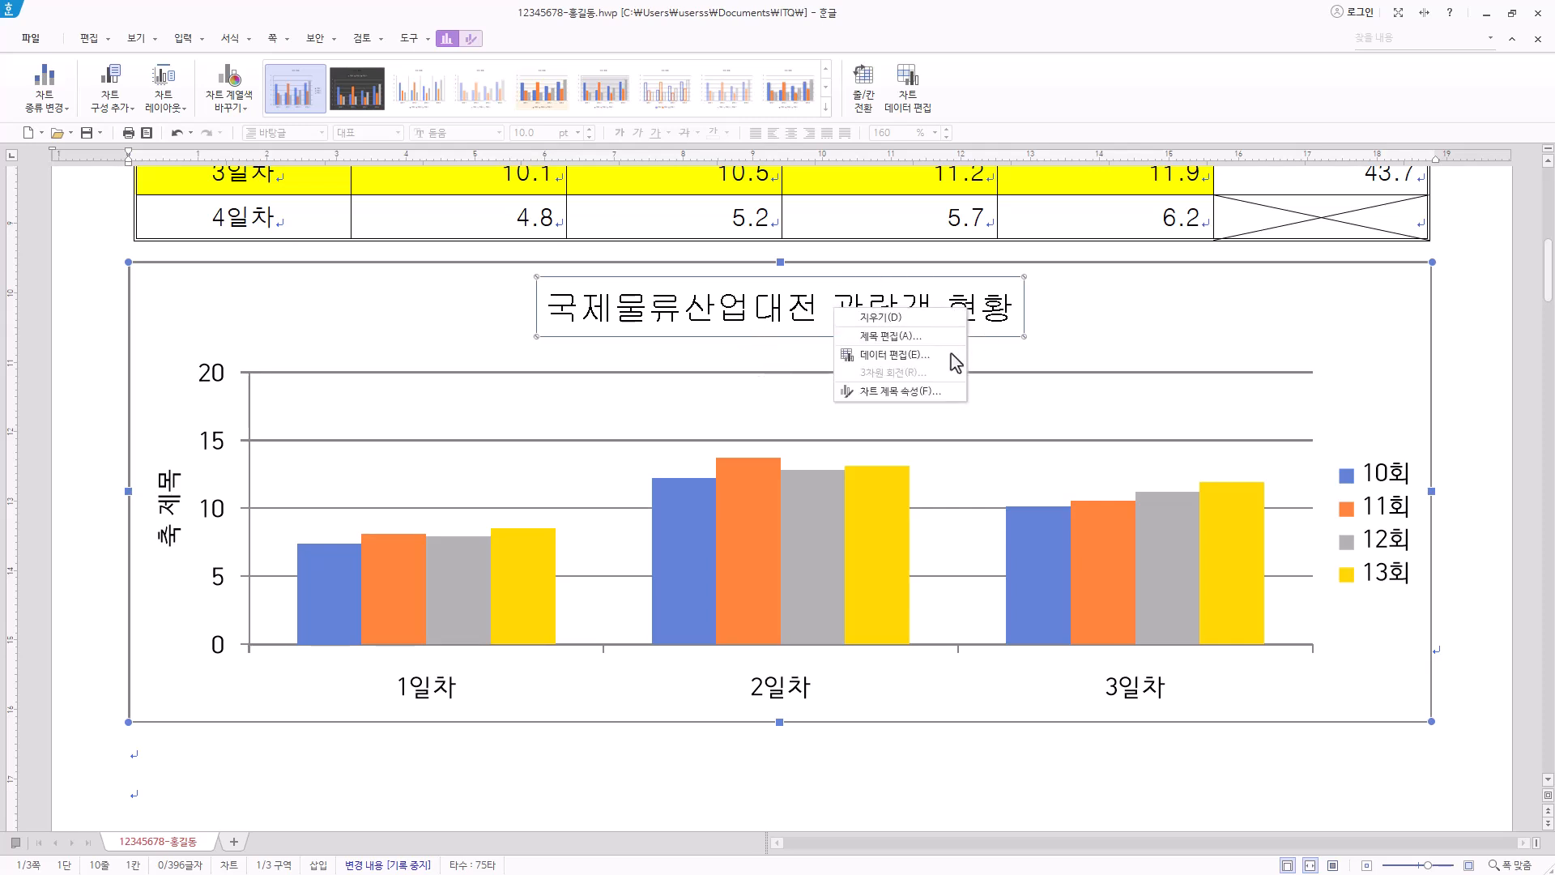
pyautogui.click(917, 338)
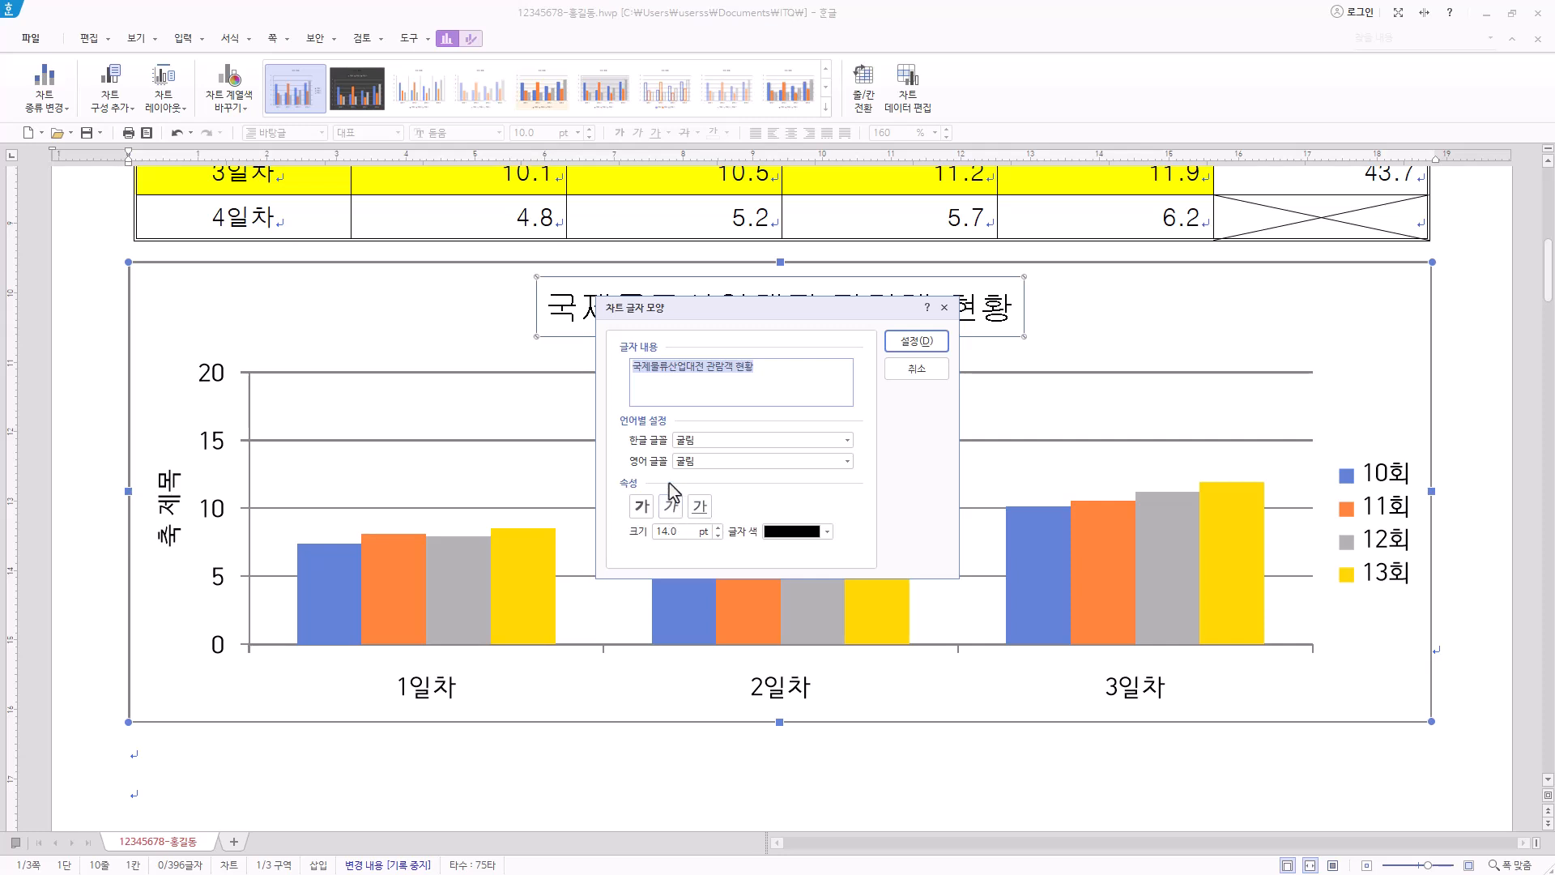
pyautogui.click(642, 507)
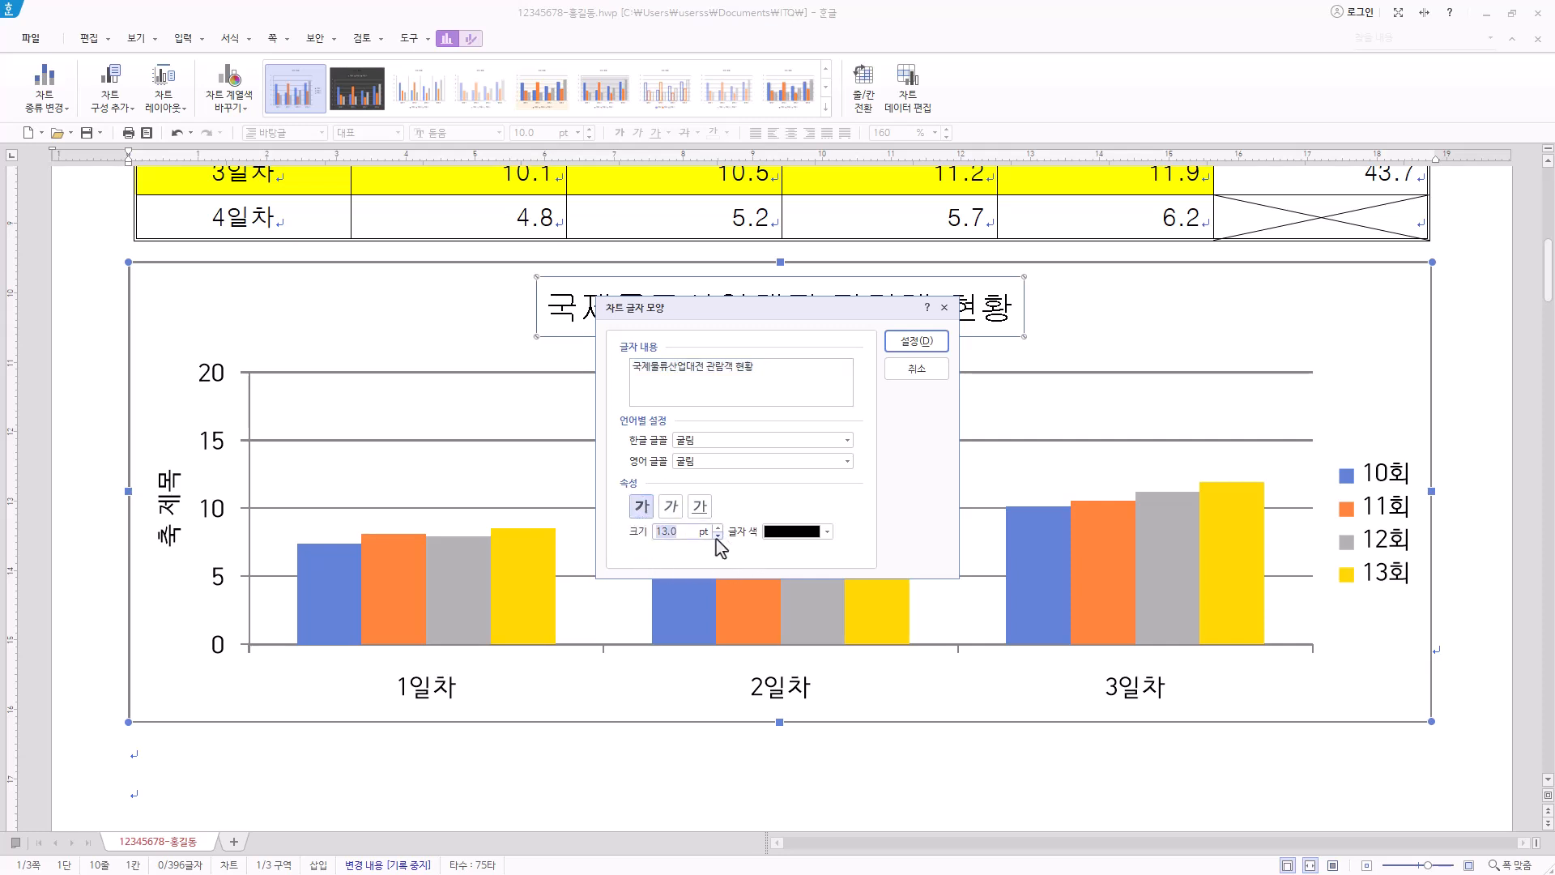
pyautogui.moveTo(919, 315); pyautogui.dragTo(954, 367)
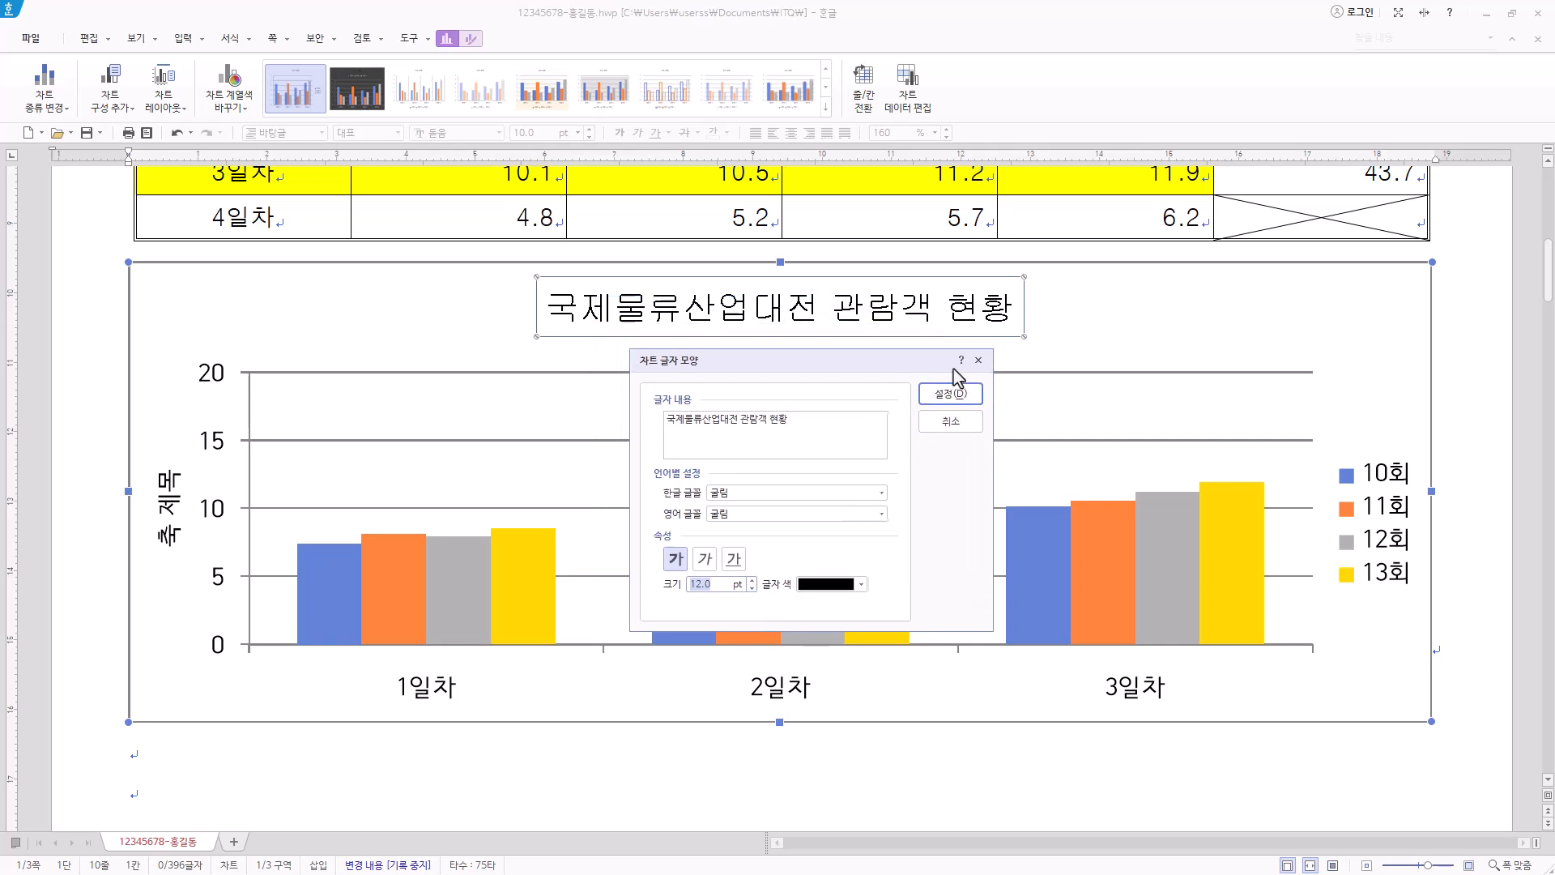
pyautogui.click(959, 397)
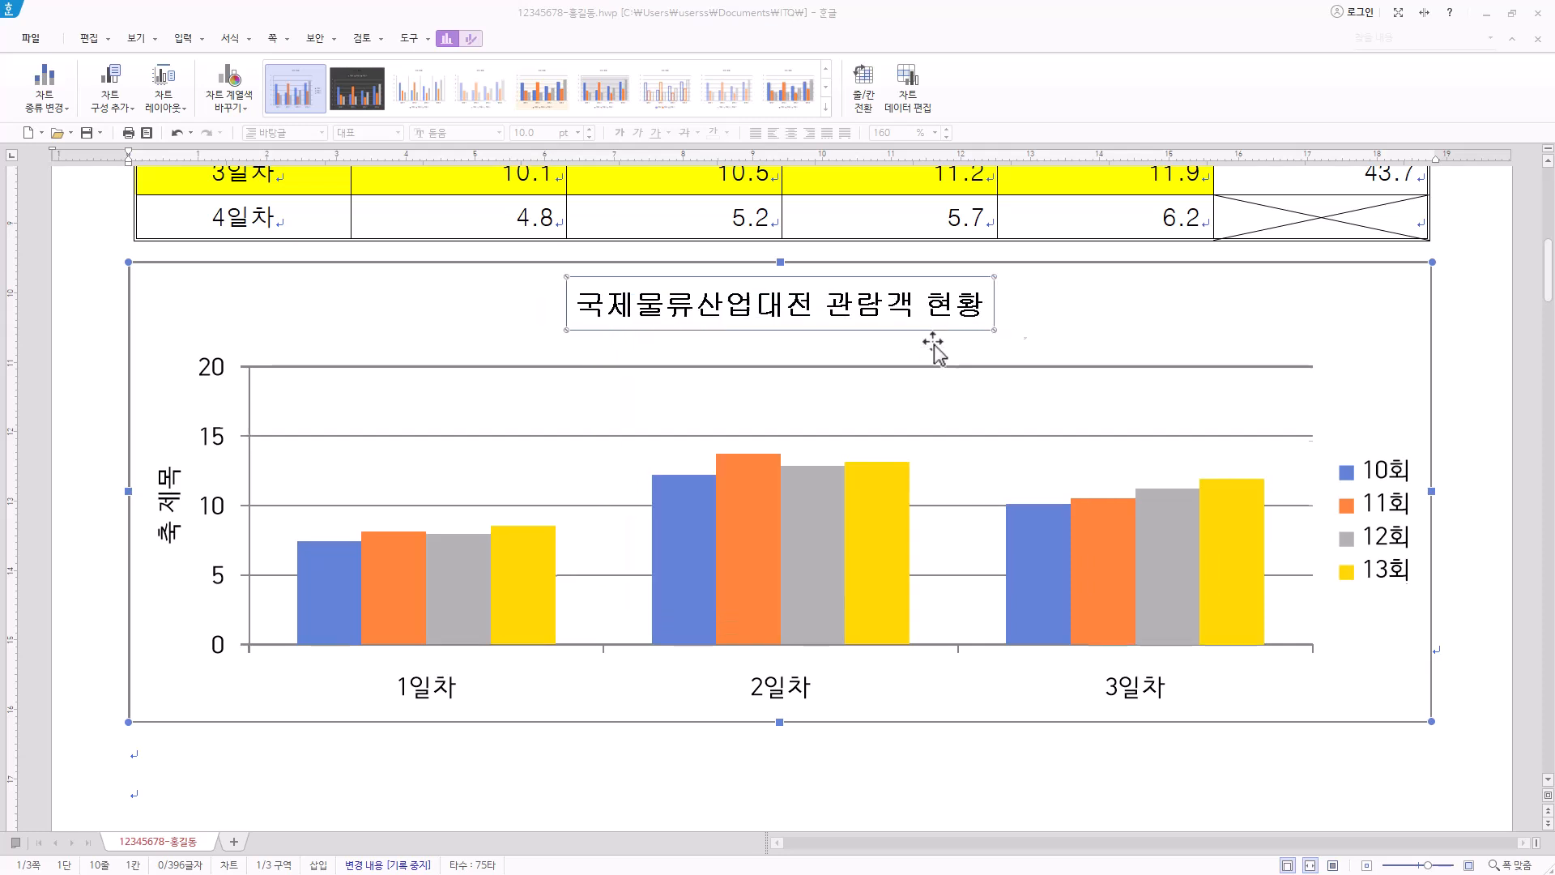
# Give the chart title box a white fill and a black outline in its object properties.
pyautogui.rightClick(834, 304)
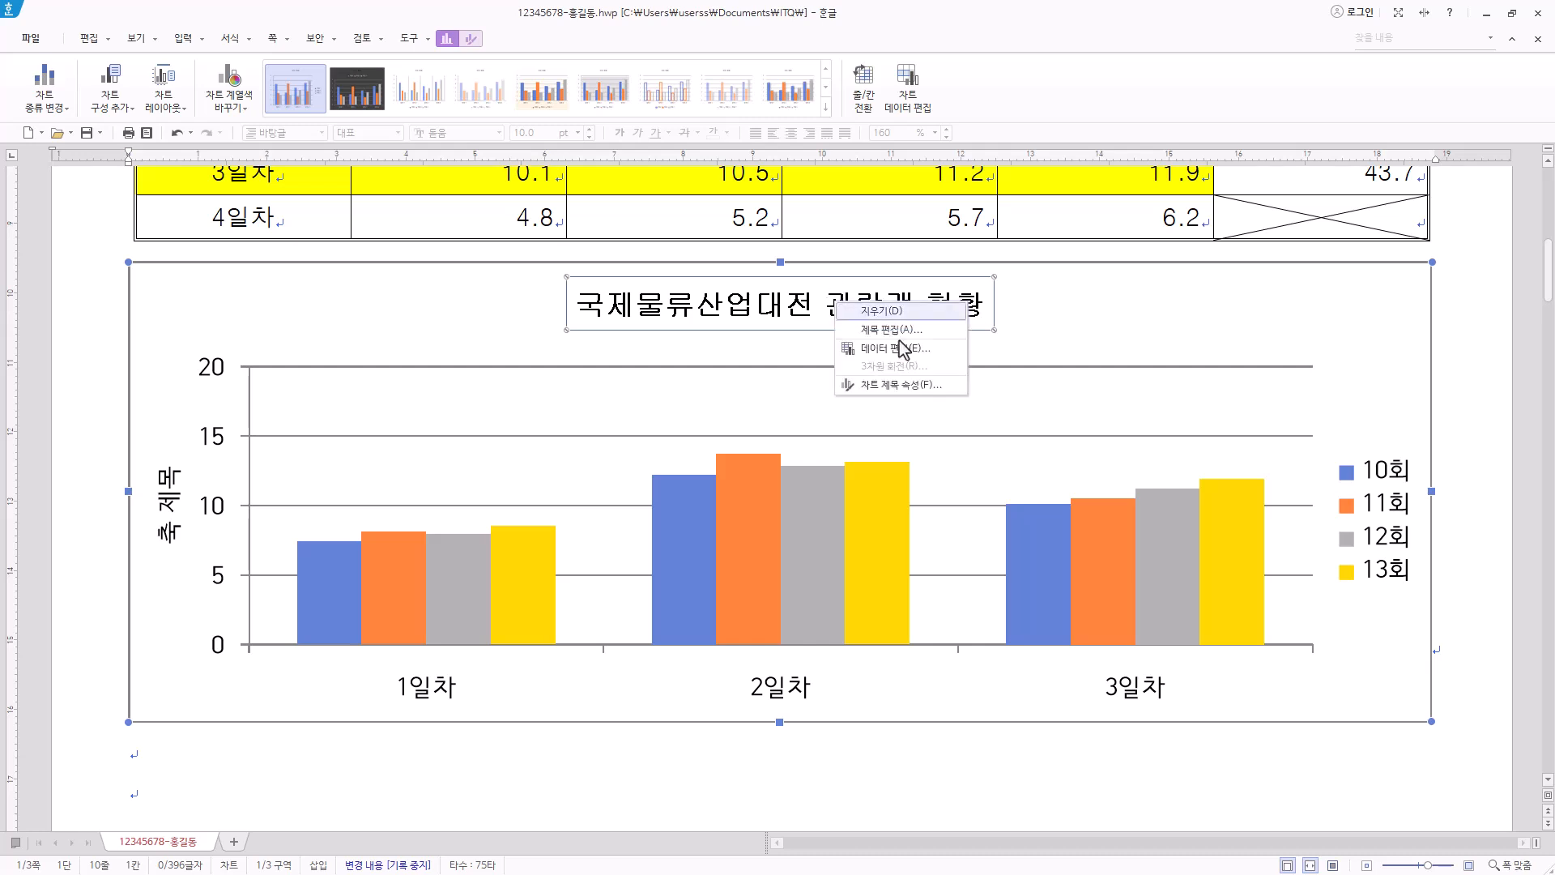
pyautogui.click(930, 385)
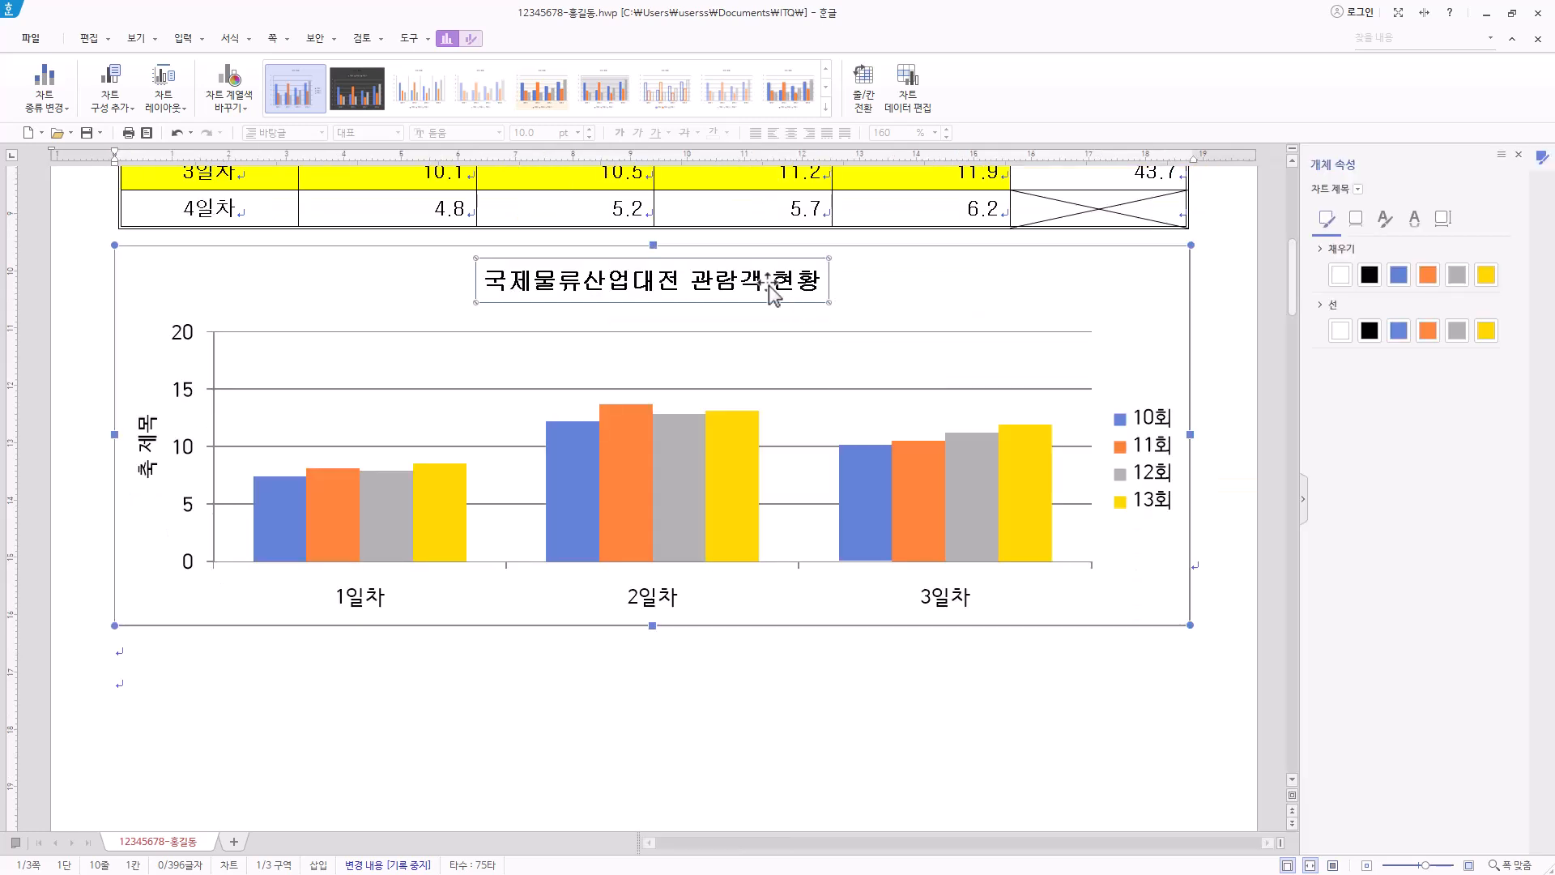
pyautogui.click(1357, 189)
pyautogui.click(1357, 199)
pyautogui.click(1320, 307)
pyautogui.click(1323, 305)
pyautogui.click(1347, 276)
pyautogui.click(1369, 331)
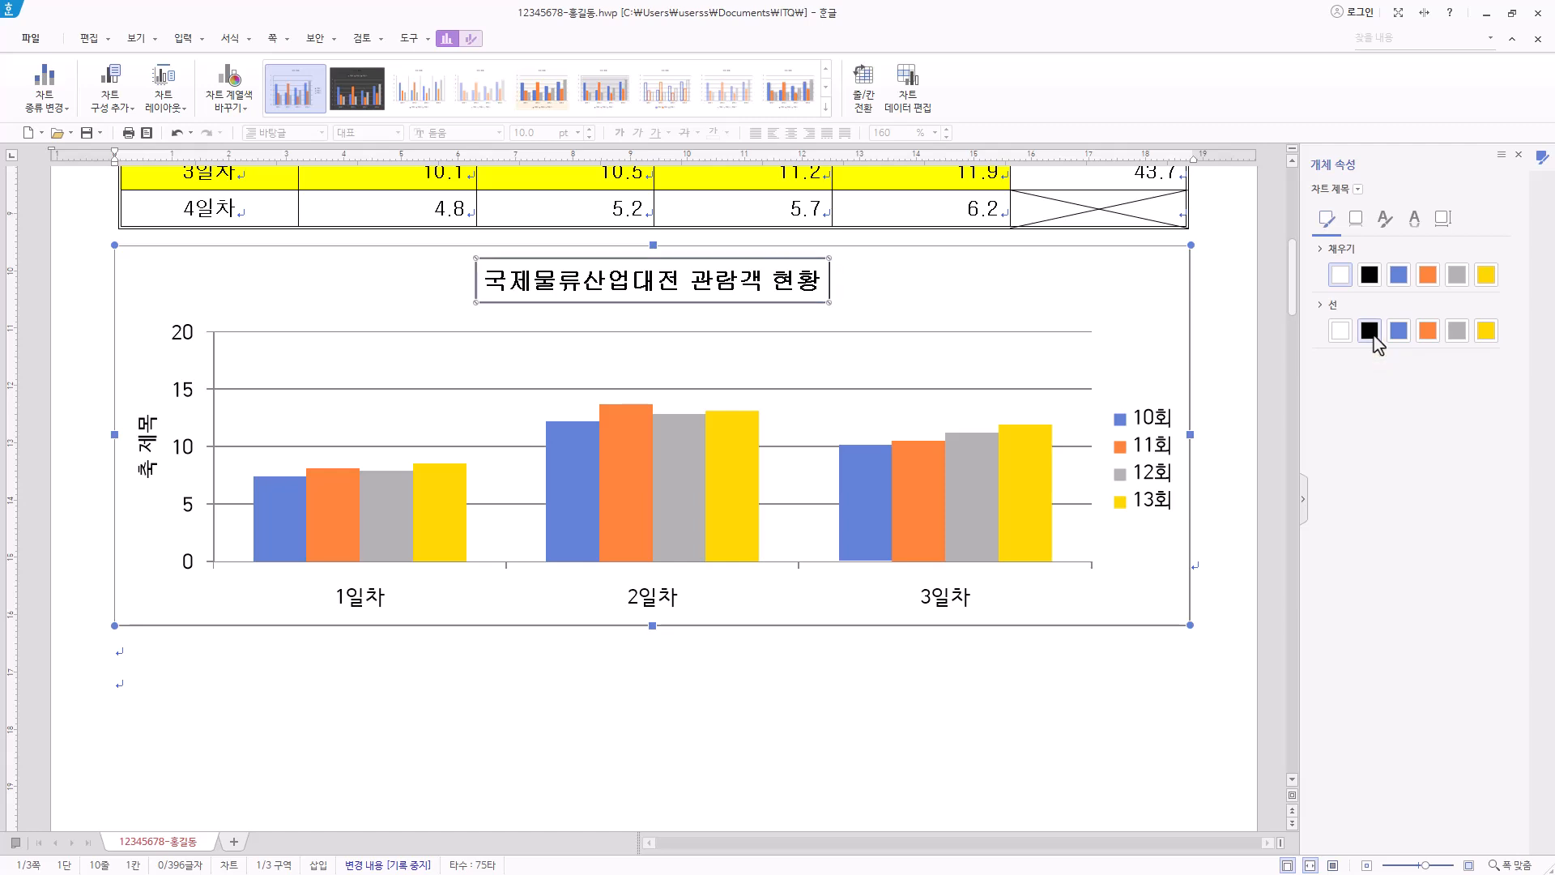
# Apply the outer 대각선 오른쪽 아래 shadow preset to the chart title box.
pyautogui.click(1356, 219)
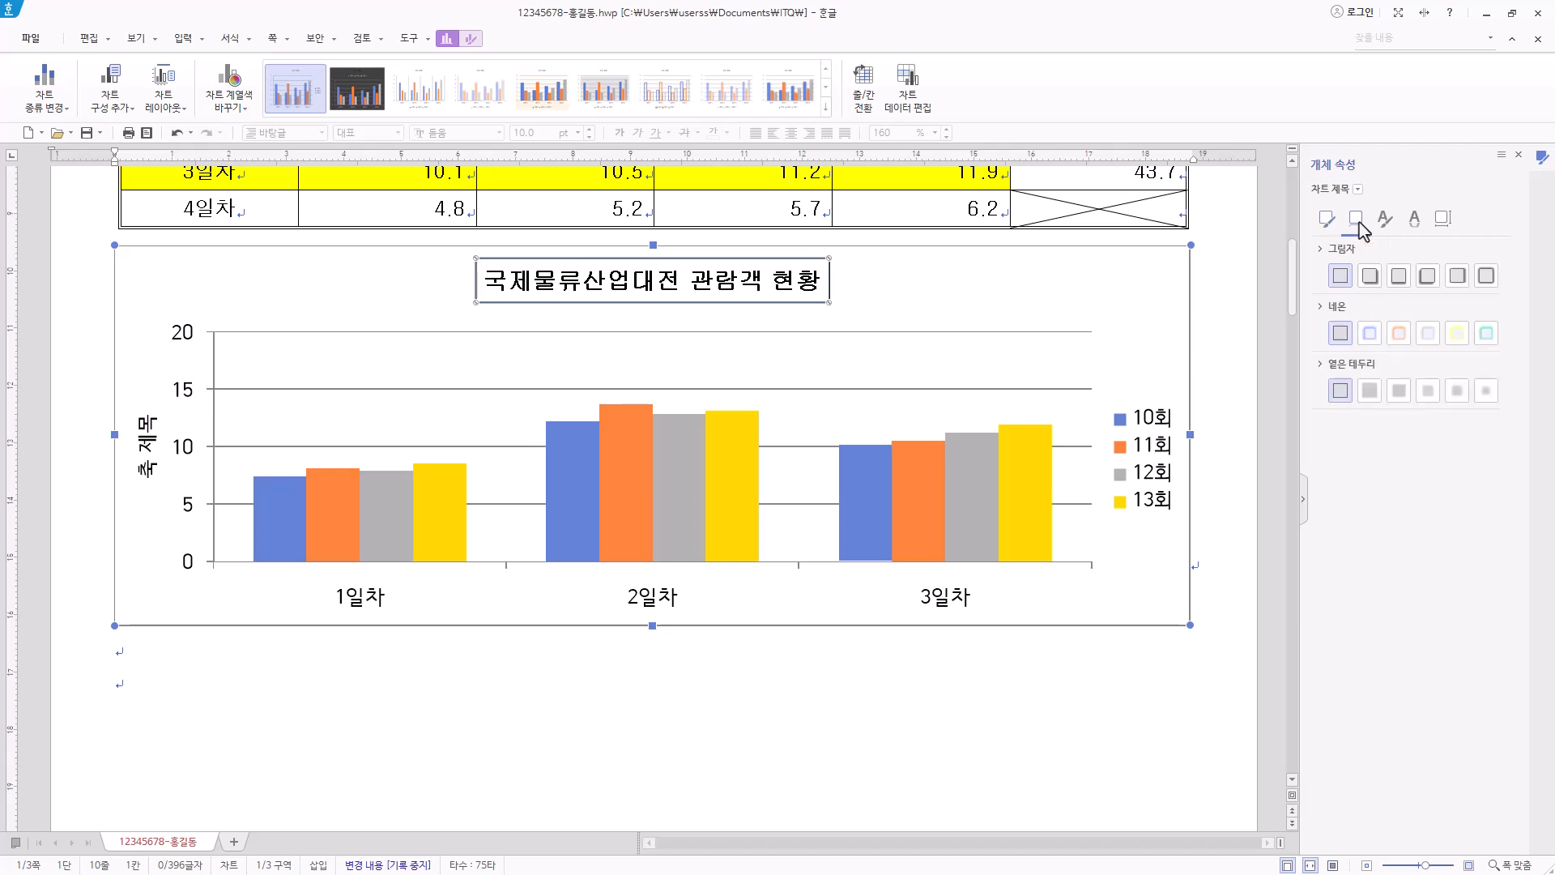
pyautogui.click(1321, 250)
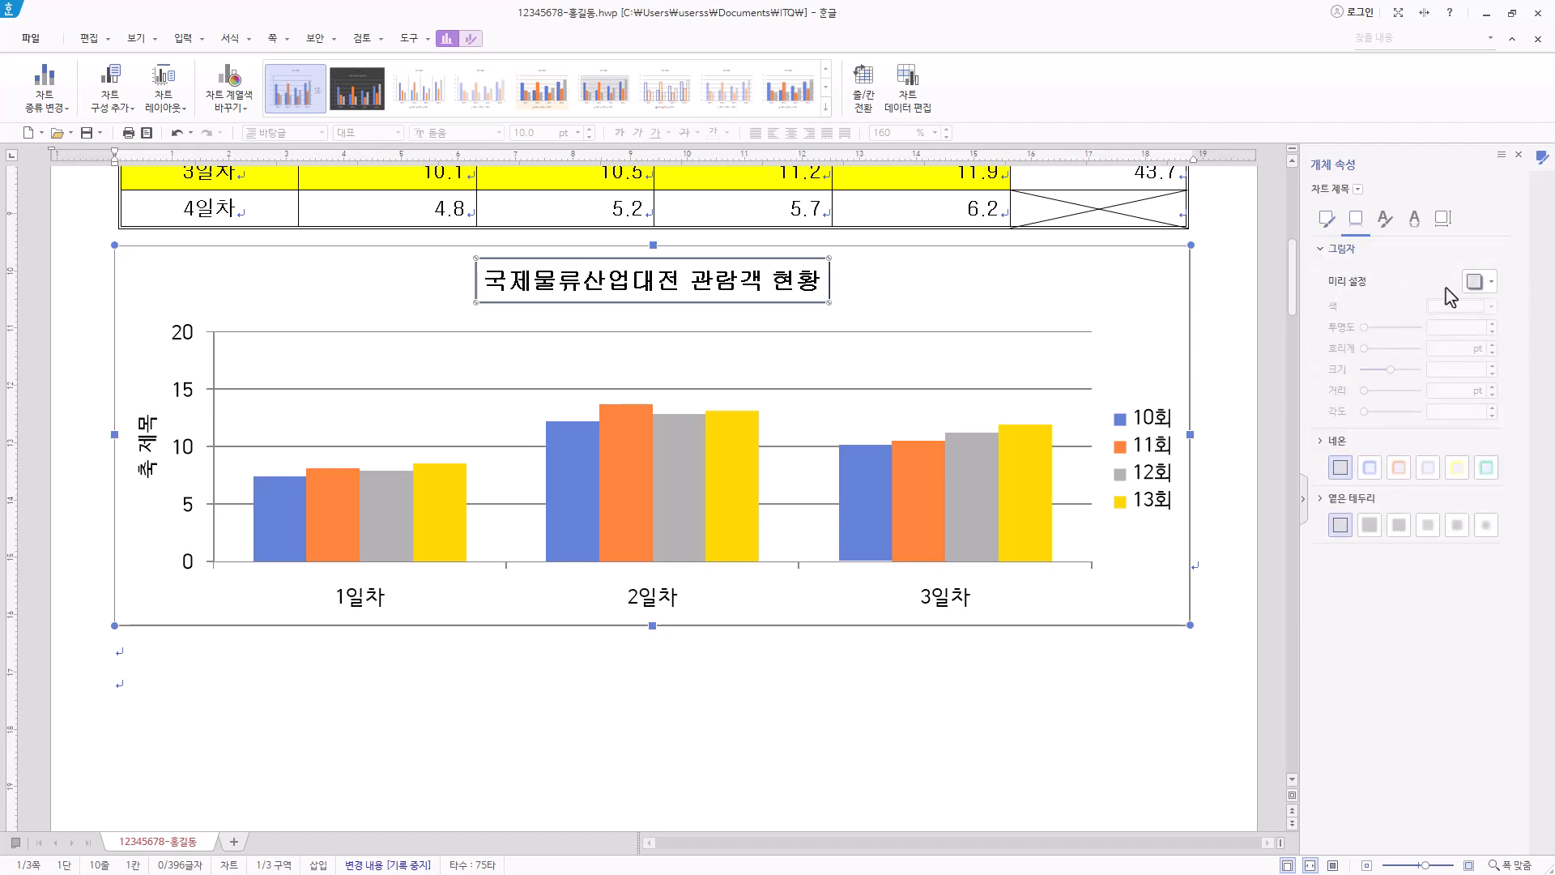
pyautogui.click(1494, 282)
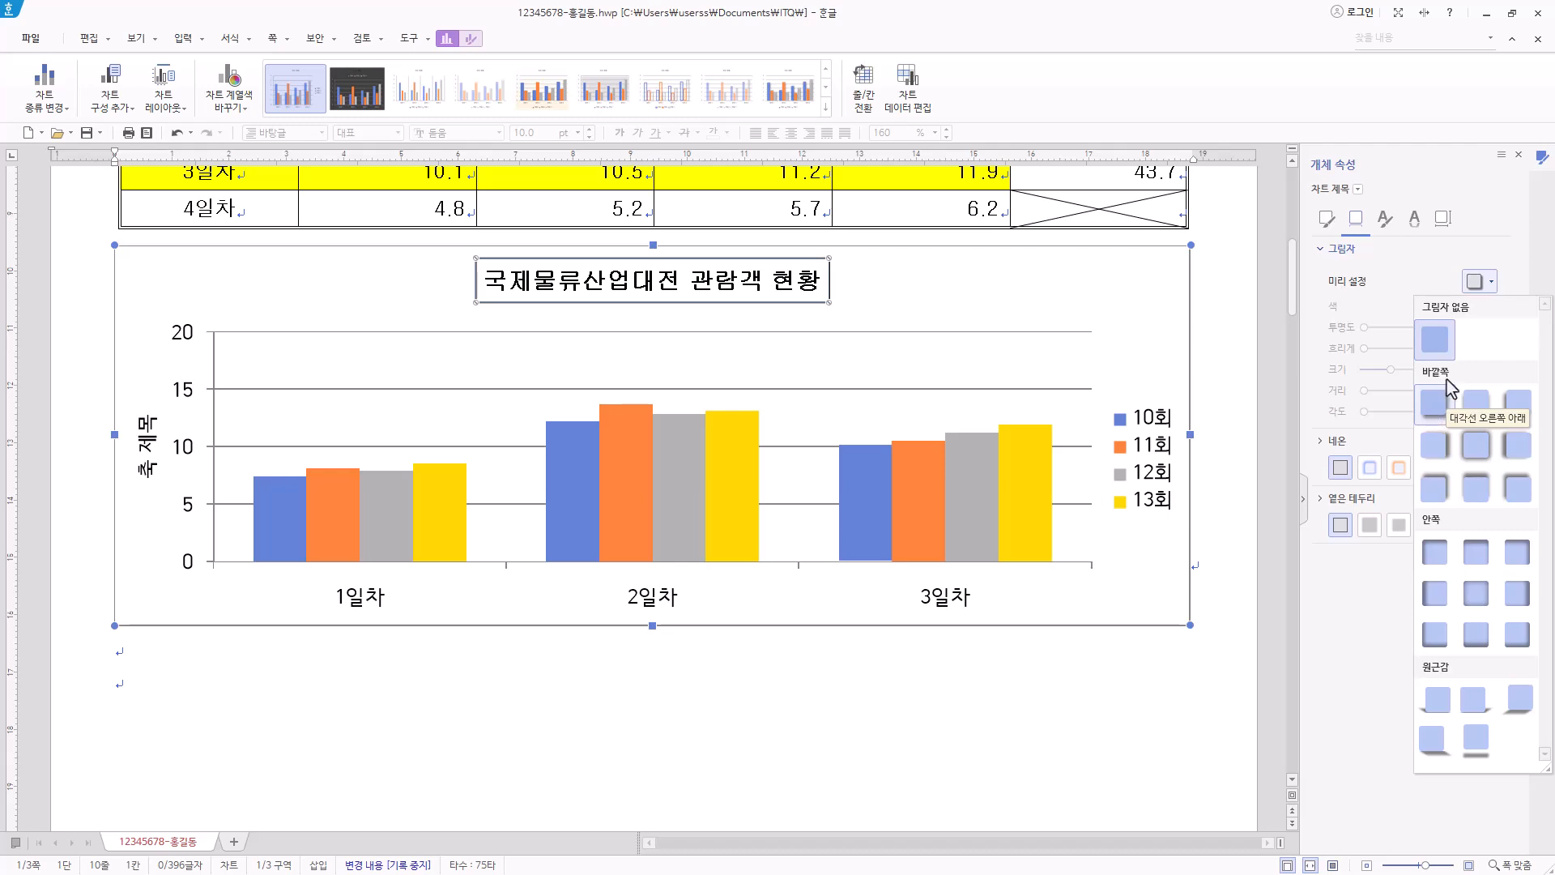
pyautogui.click(1321, 250)
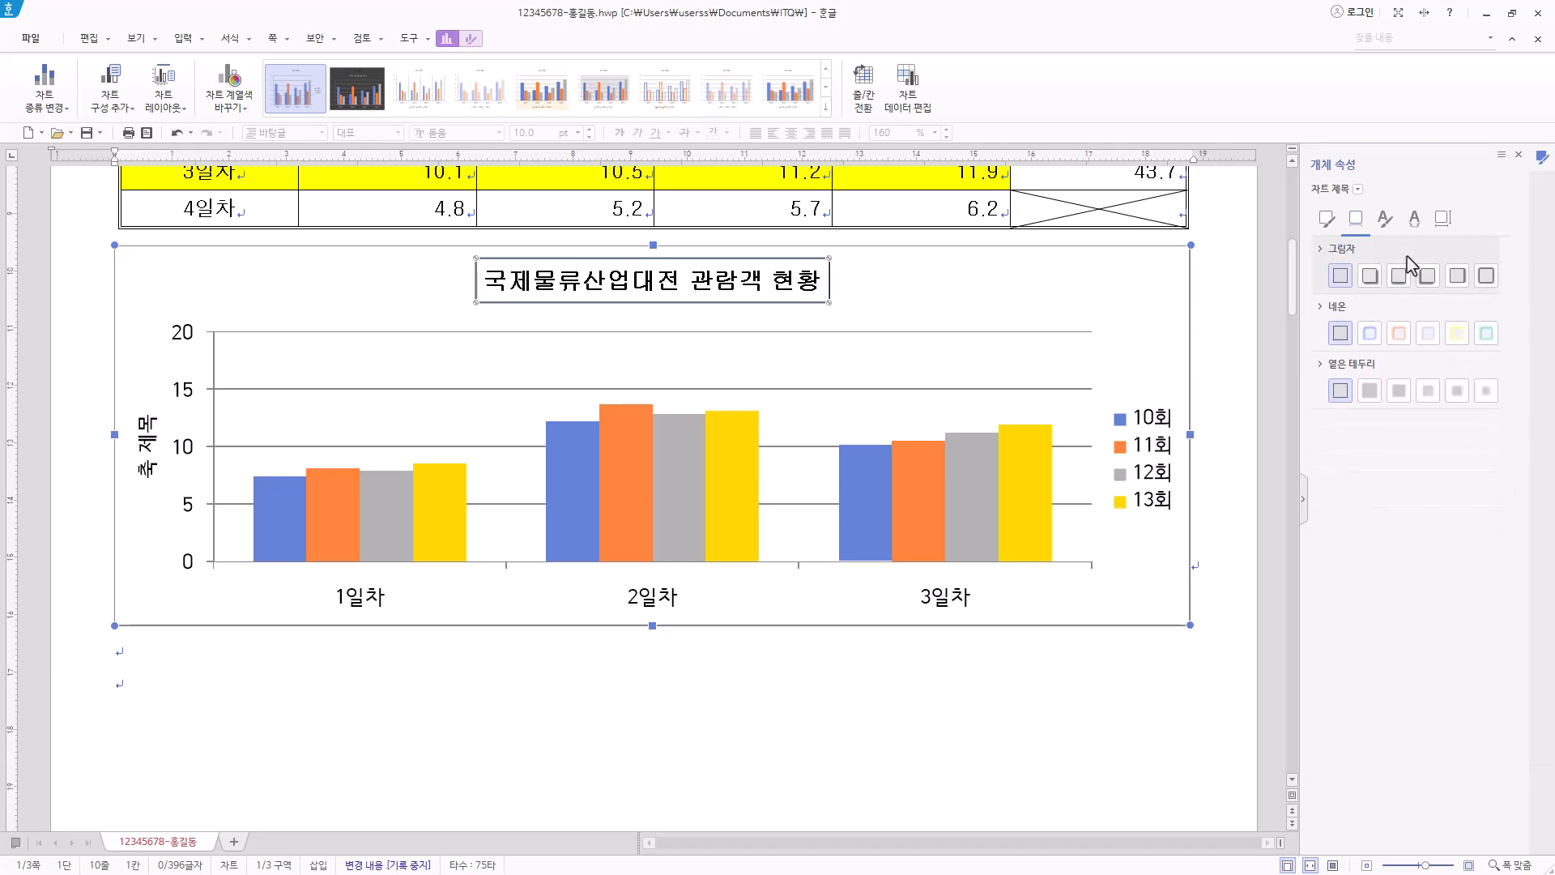
pyautogui.click(1368, 284)
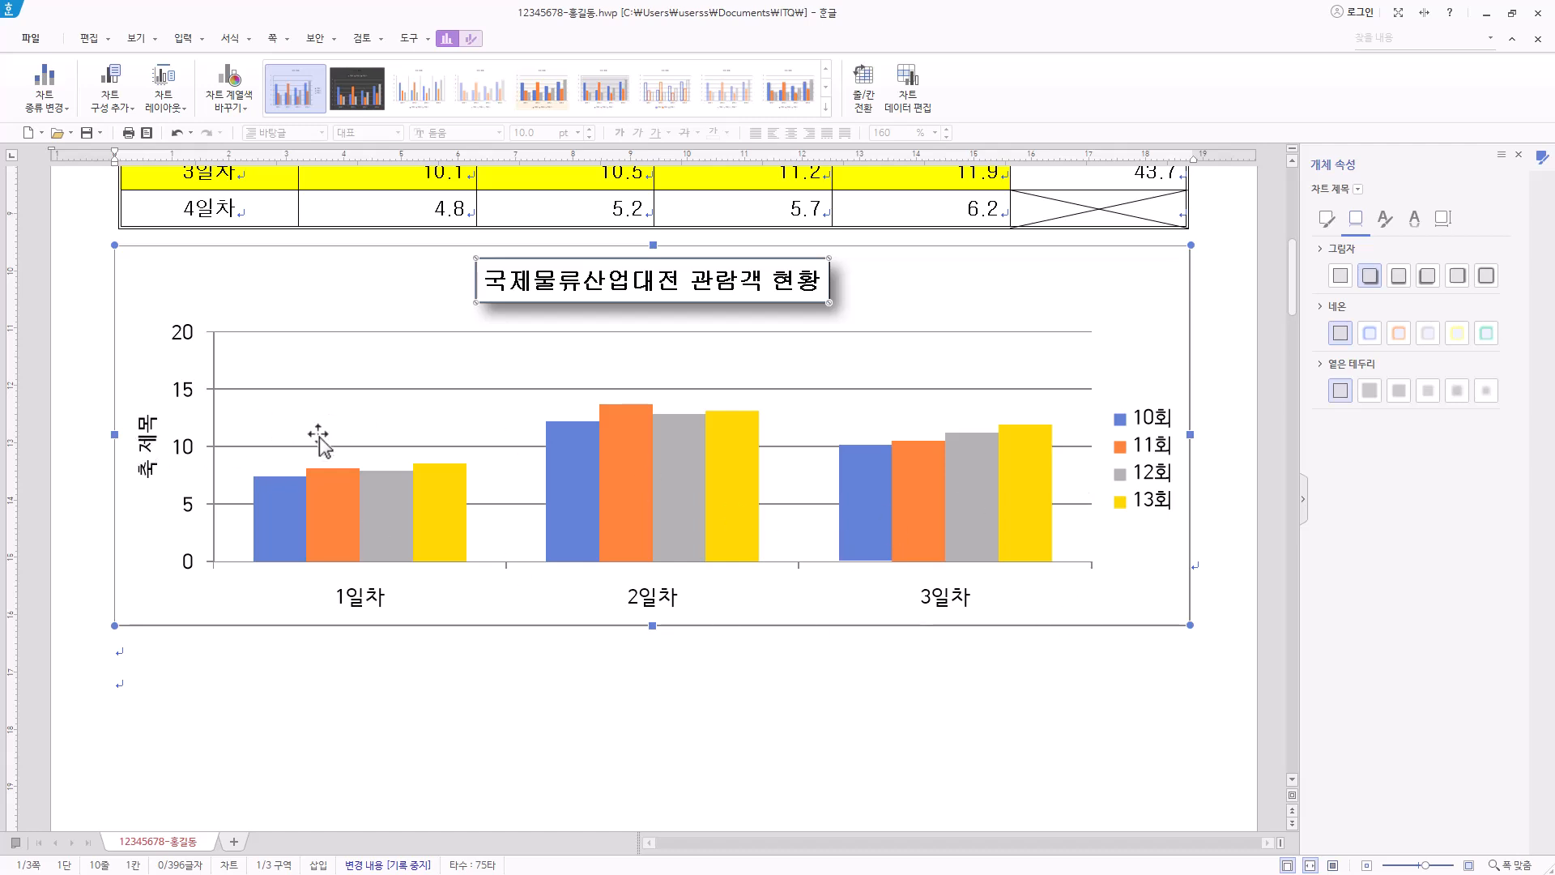
# Replace the value axis title's text with "(단위 : 천 명)".
pyautogui.click(149, 458)
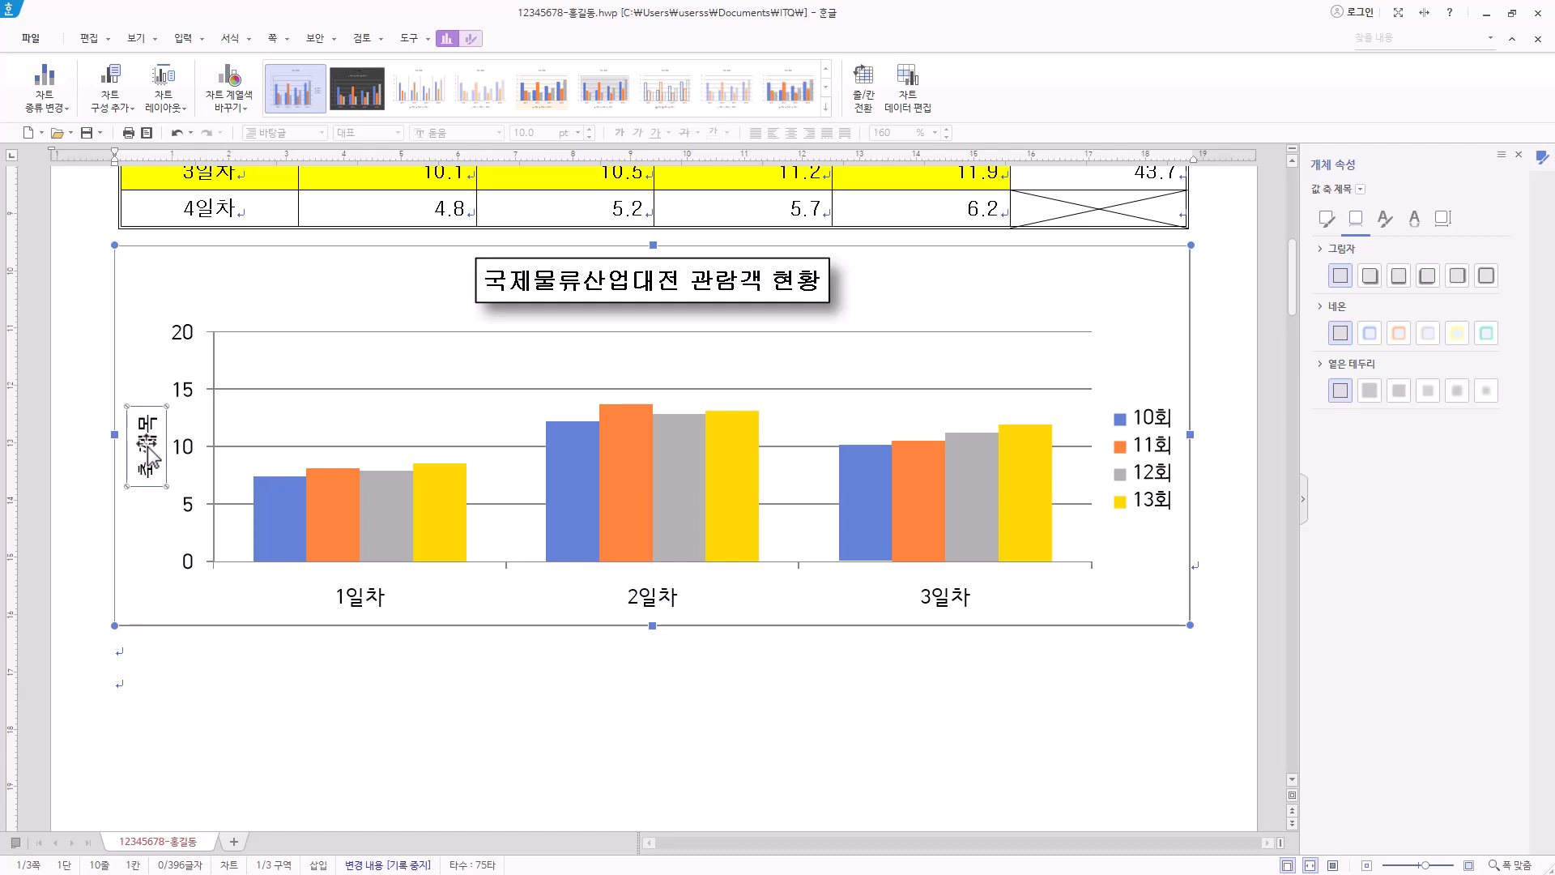
pyautogui.rightClick(148, 444)
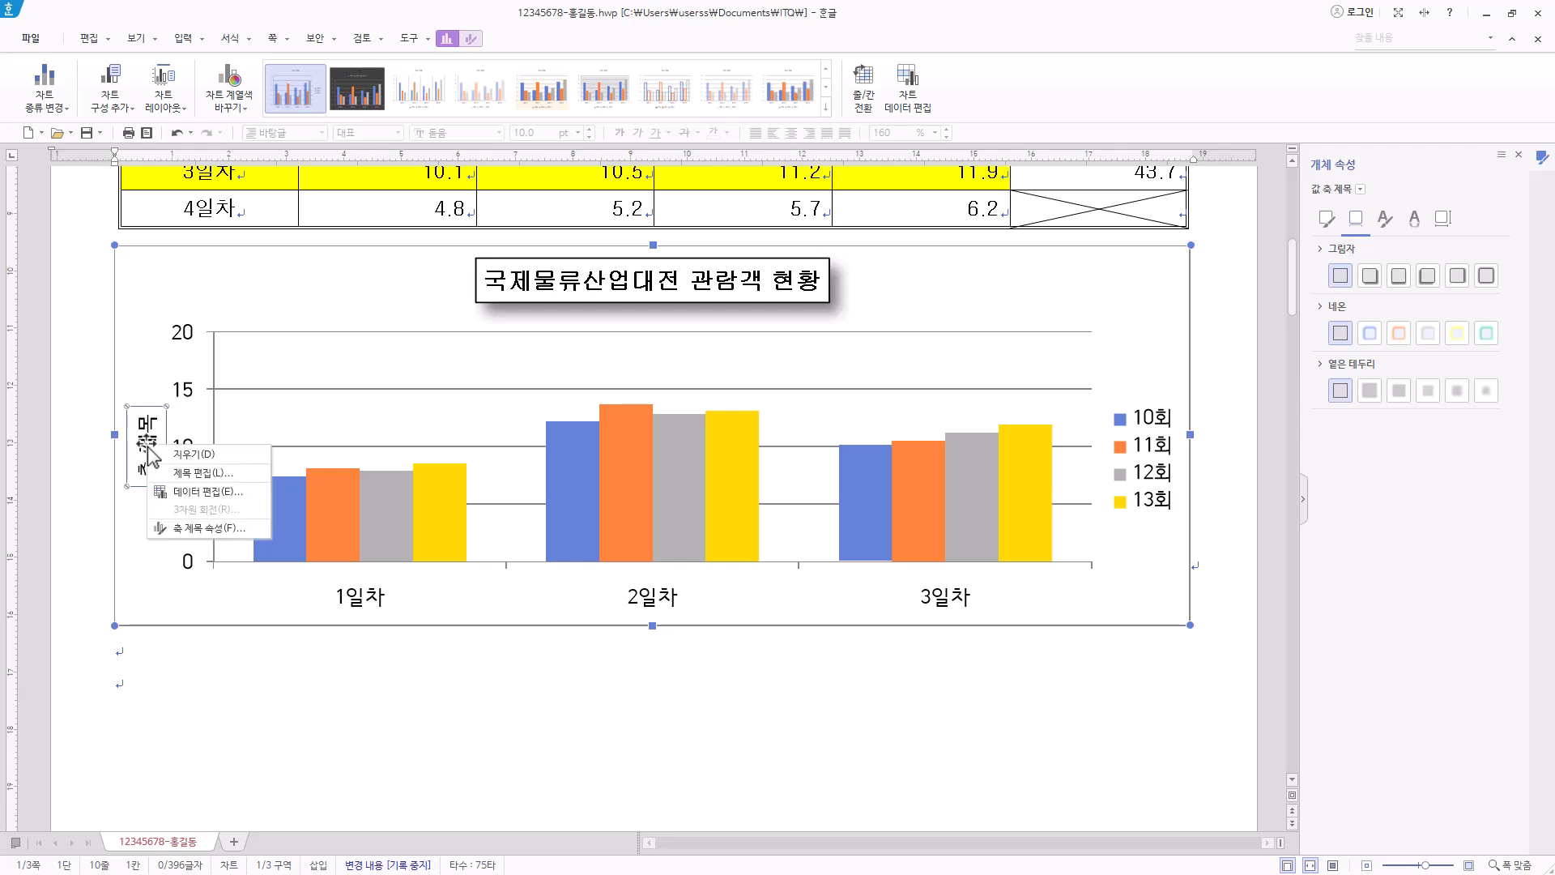
pyautogui.click(187, 477)
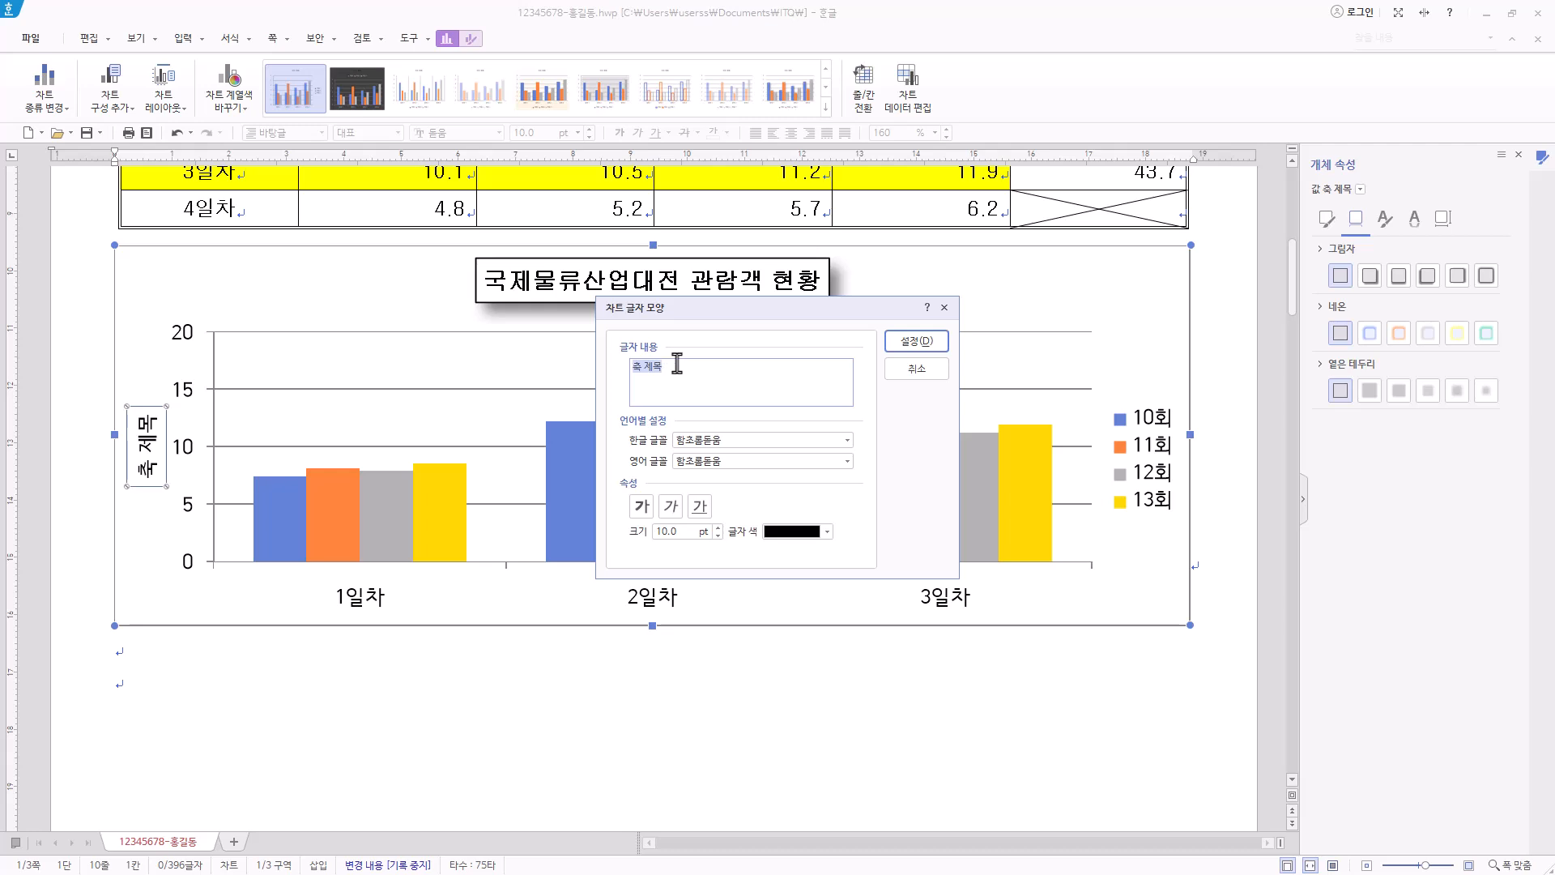
pyautogui.write('(단위 : 천 명)')
# Set the value axis title's 한글 and 영어 fonts to 굴림 and apply the text settings.
pyautogui.moveTo(833, 444); pyautogui.dragTo(597, 451)
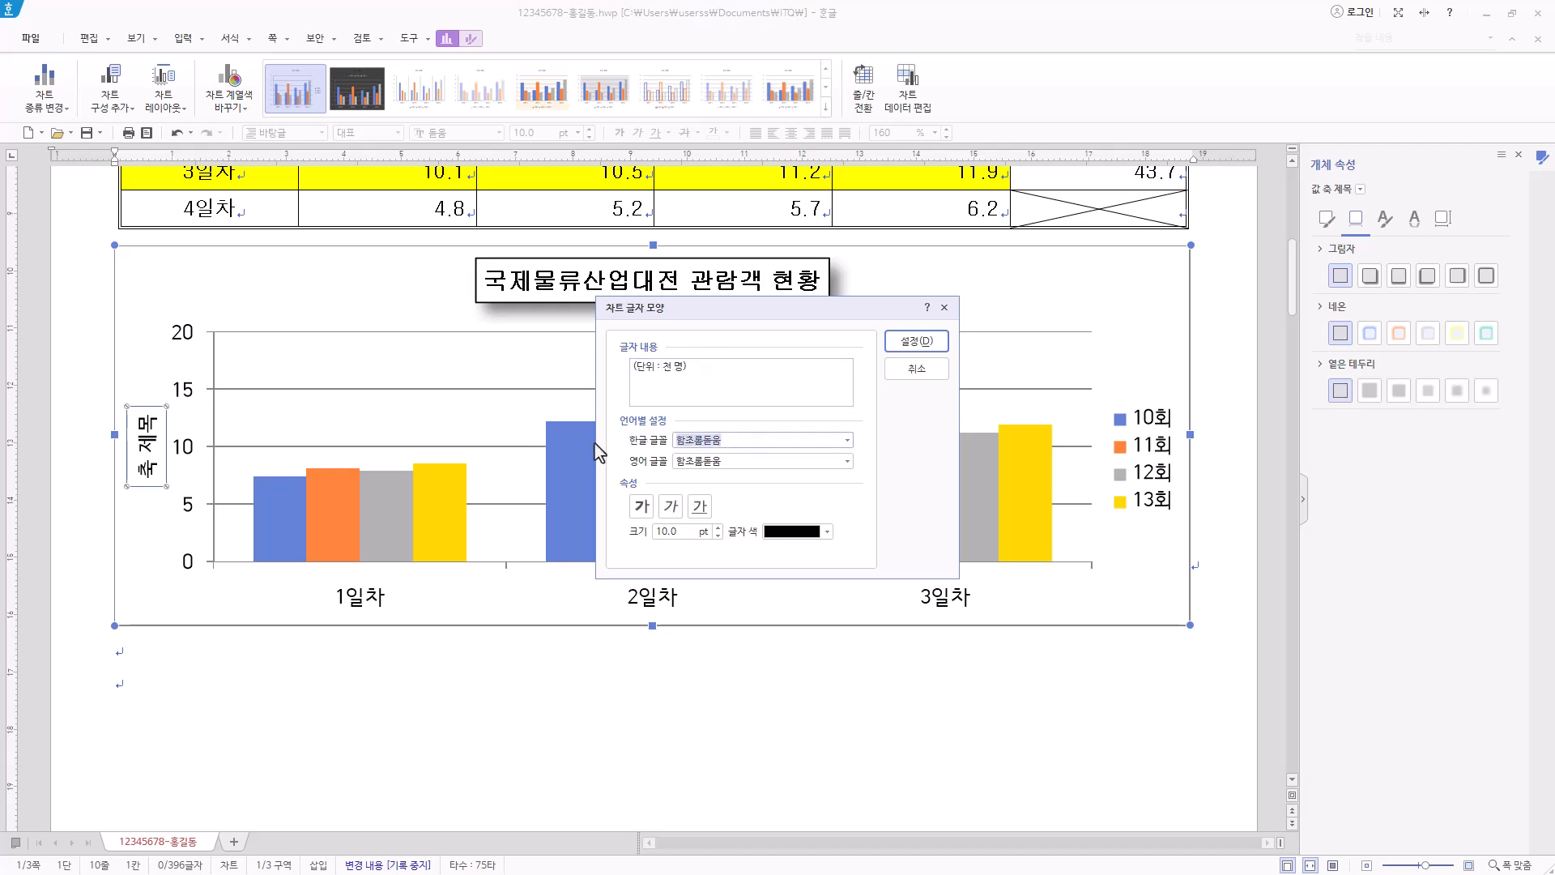
pyautogui.write('굴림')
pyautogui.press('Return')
pyautogui.doubleClick(734, 463)
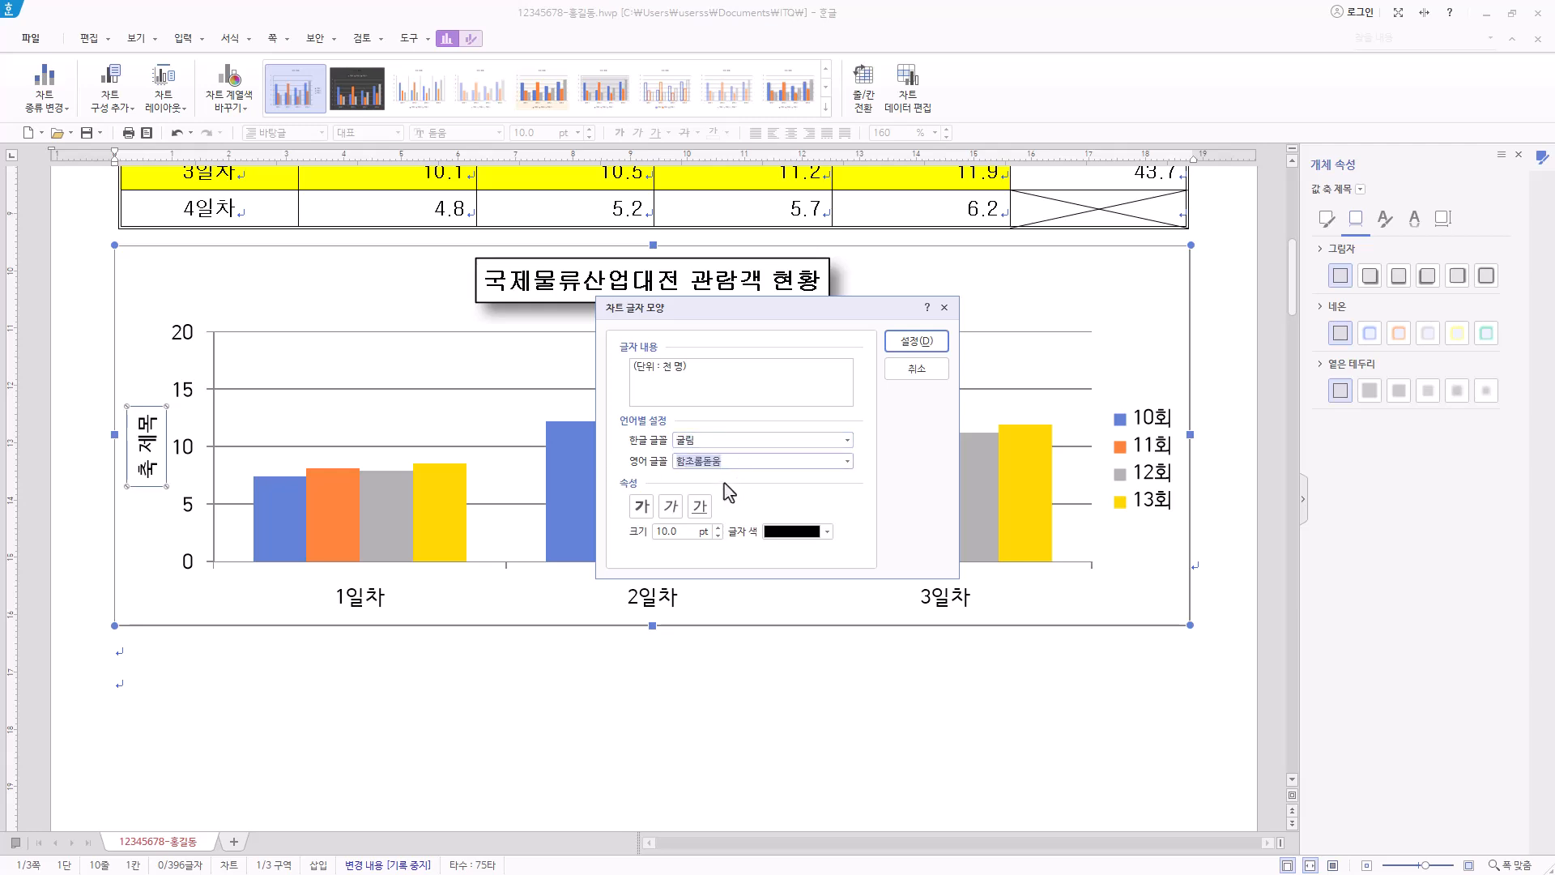
pyautogui.write('굴림')
pyautogui.press('Return')
pyautogui.click(916, 341)
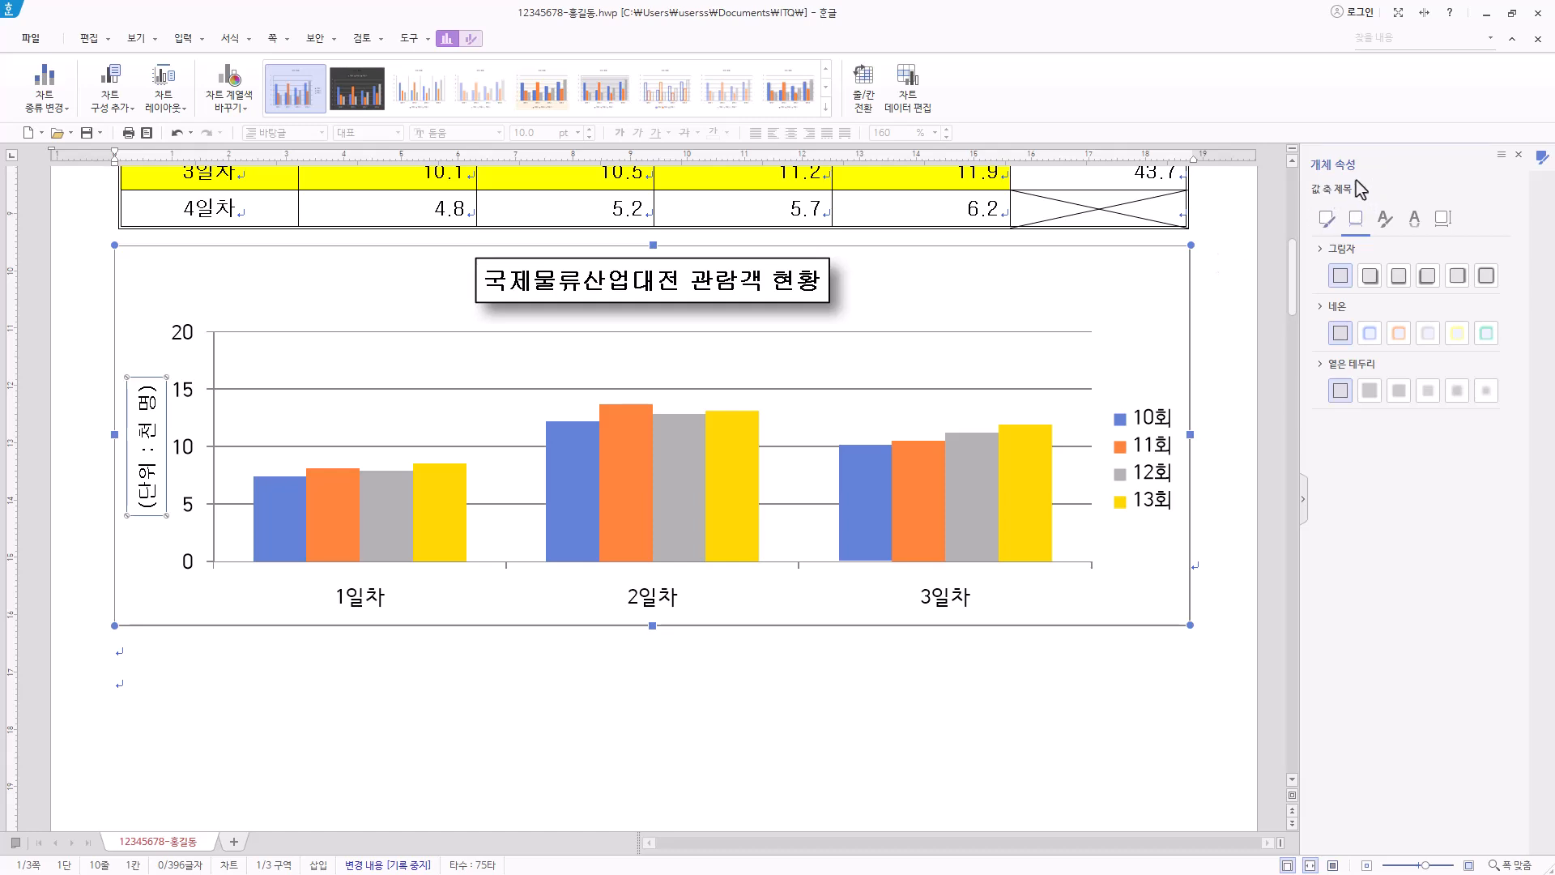
# Change the value axis title's text direction to 가로 in its object properties.
pyautogui.click(1446, 221)
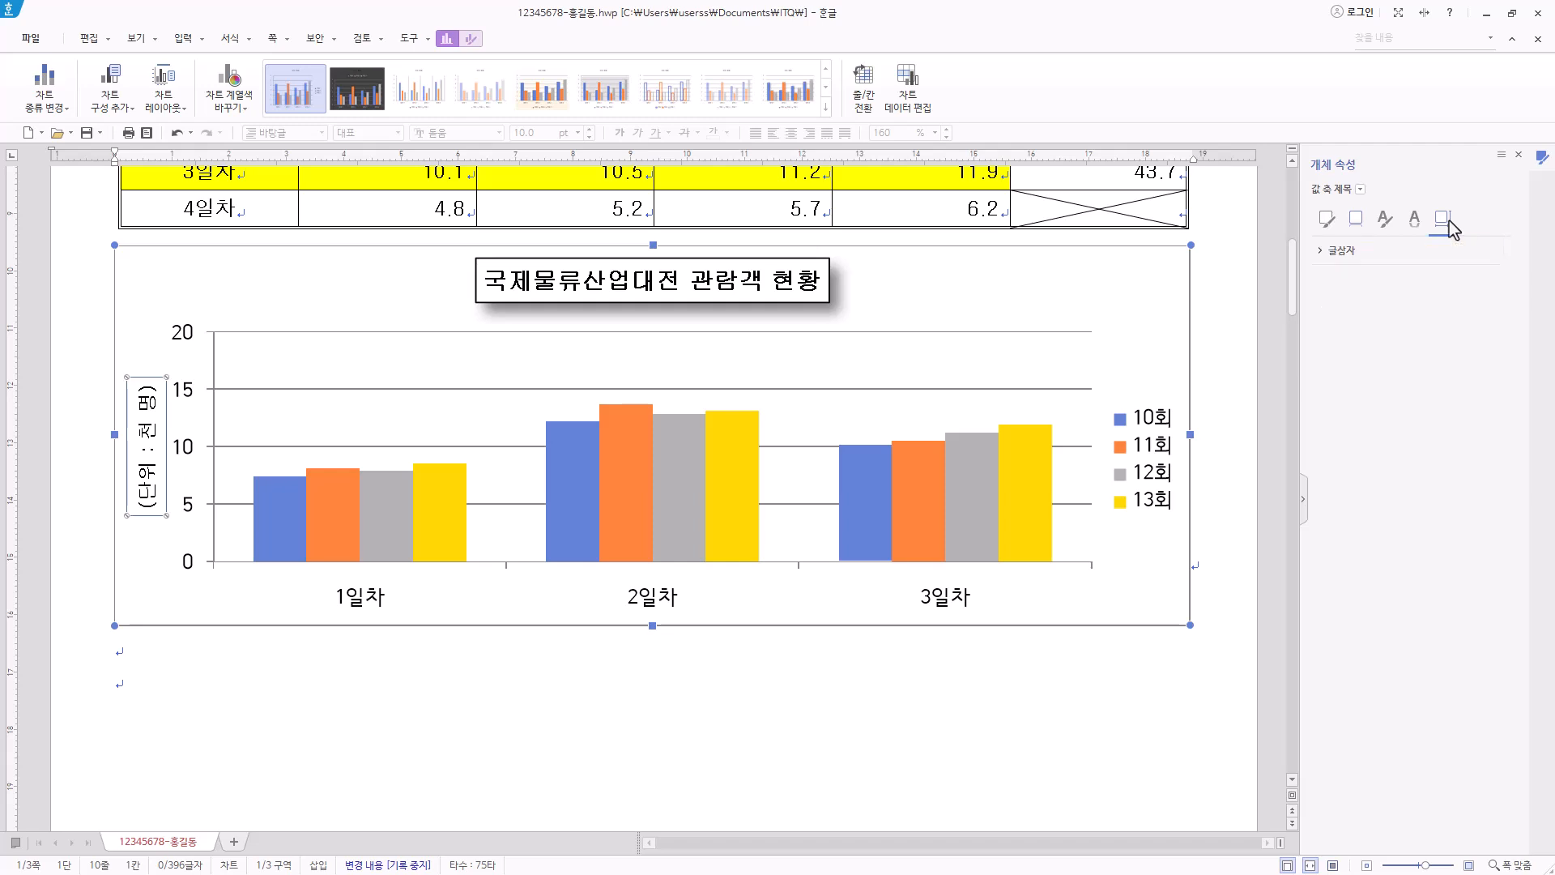
pyautogui.click(1325, 256)
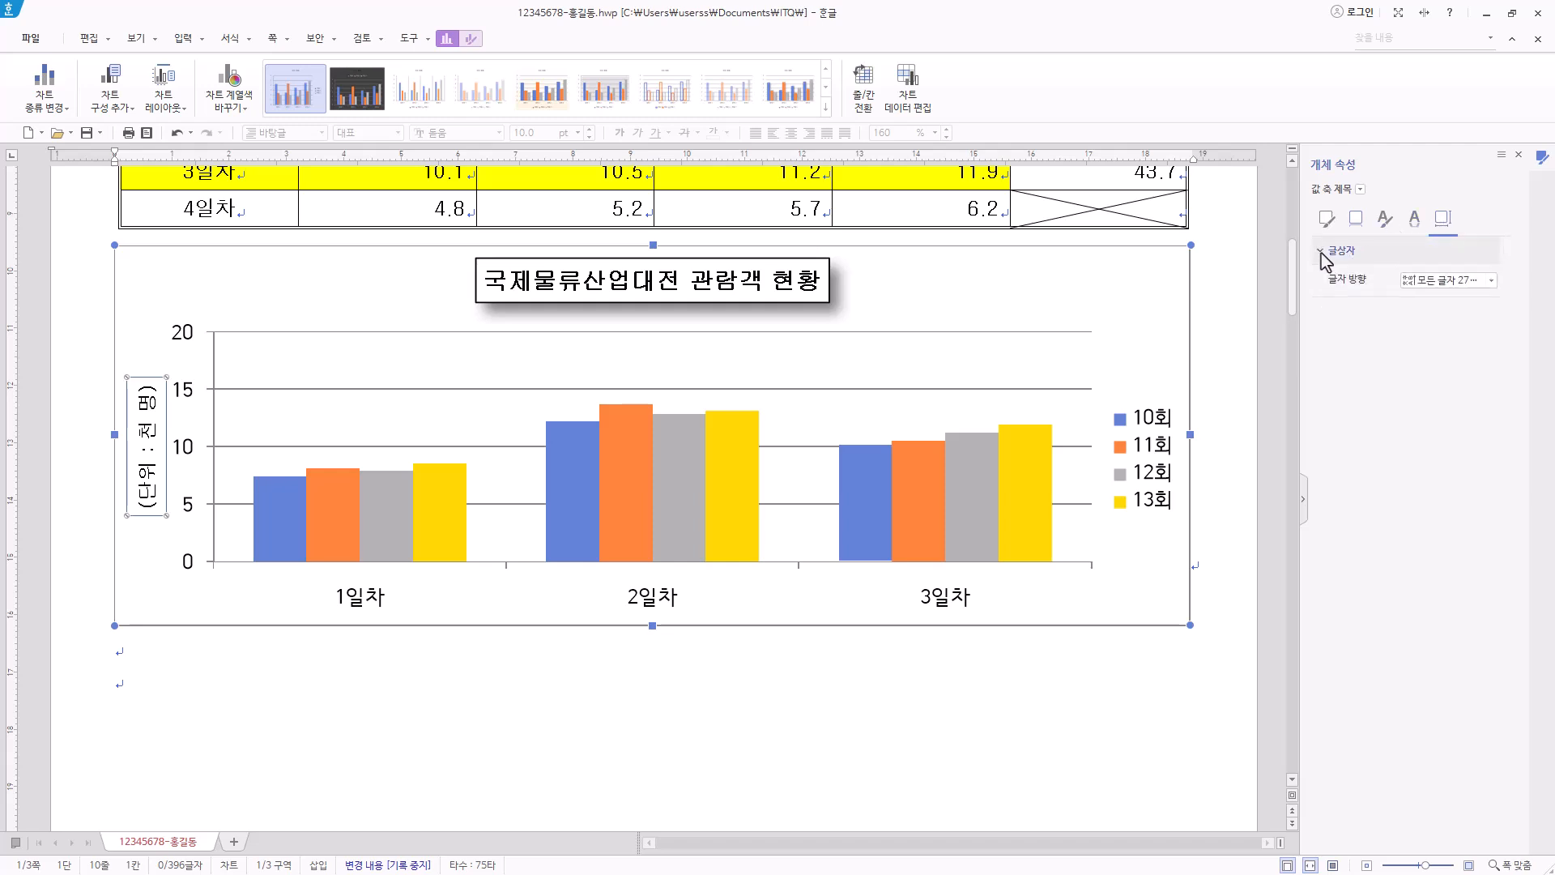
pyautogui.click(1475, 280)
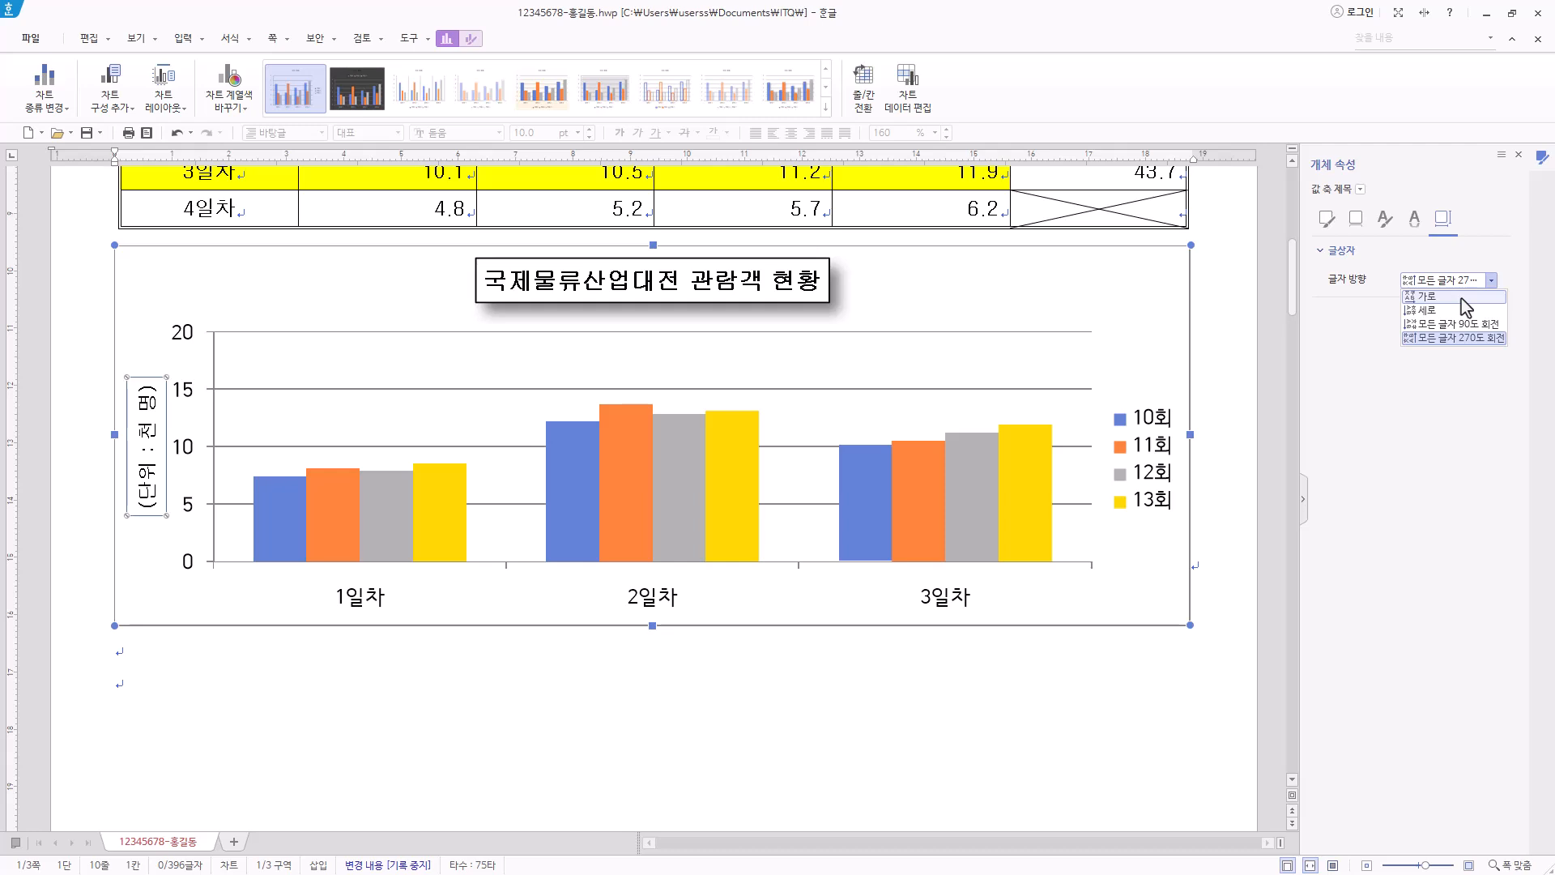
pyautogui.click(1458, 297)
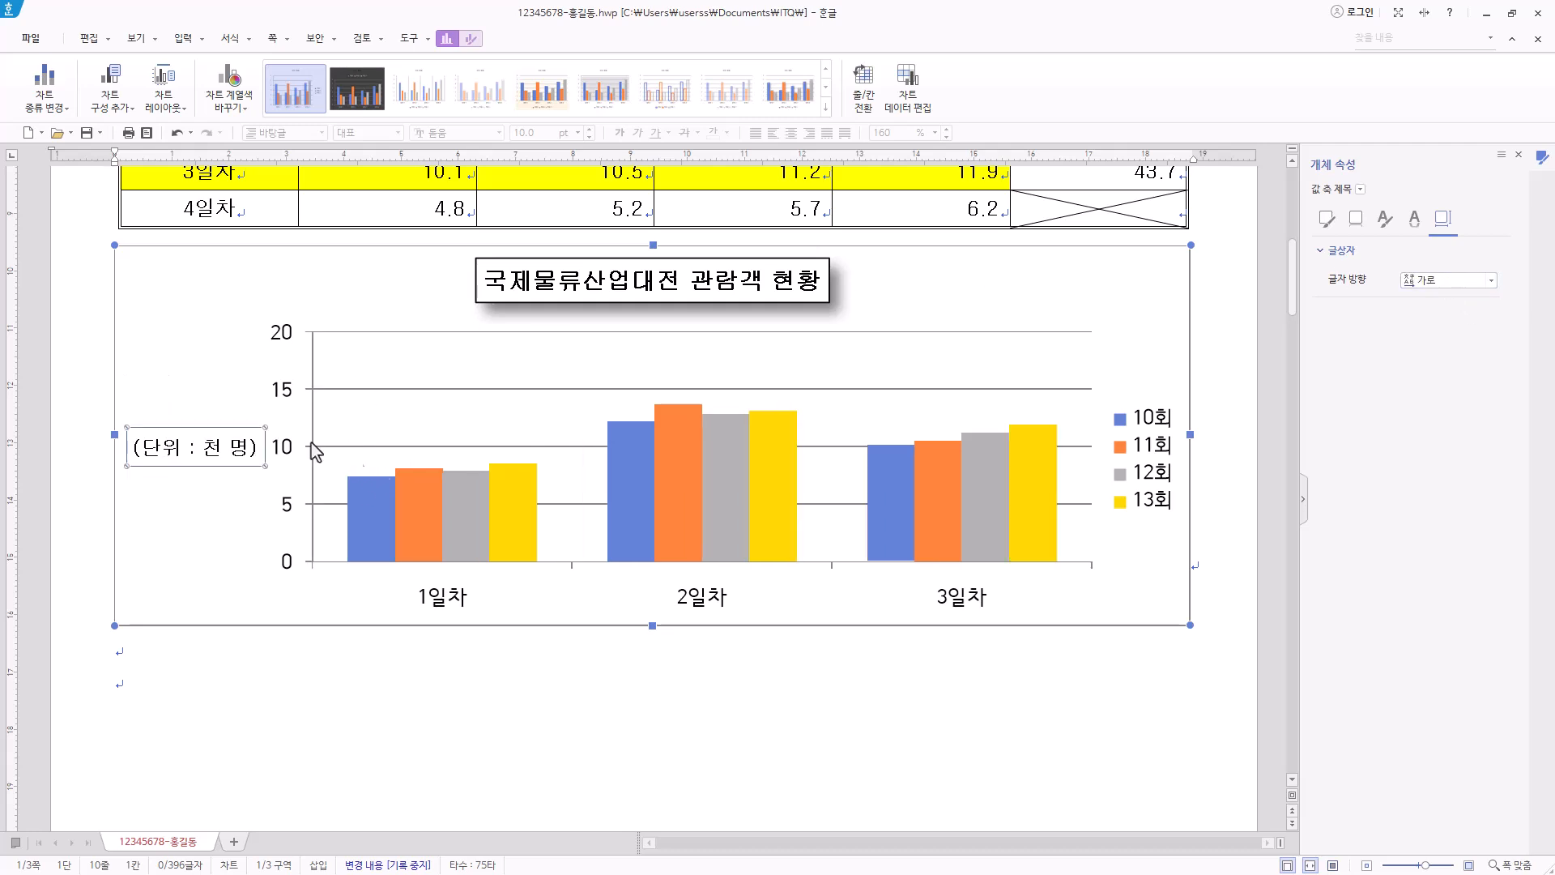
# Fix the value axis's major unit (주) at 5, leaving the maximum value automatic.
pyautogui.click(289, 511)
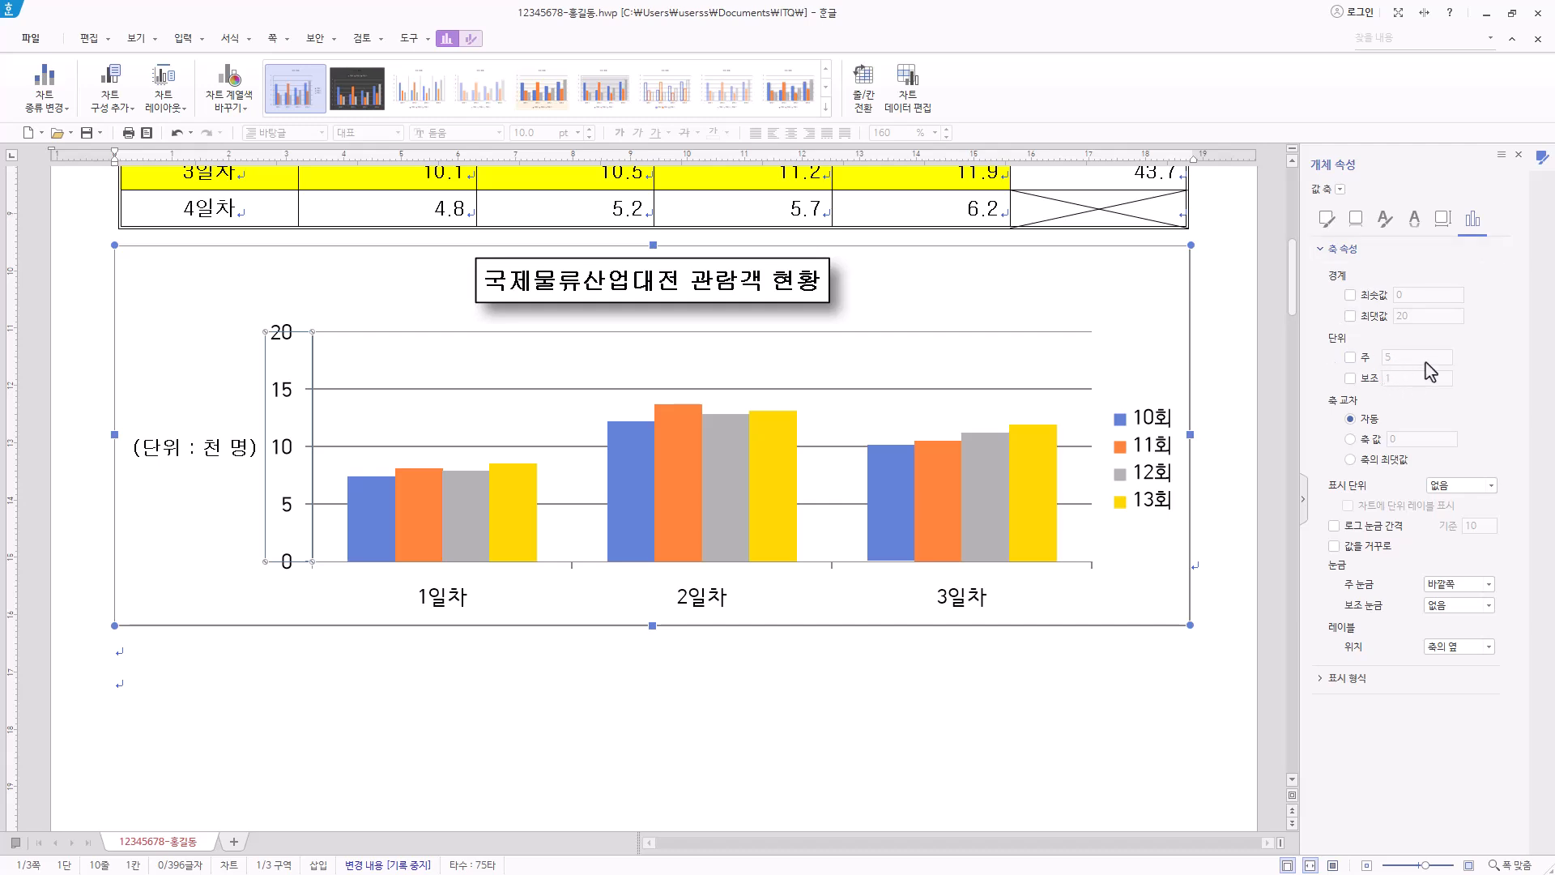
pyautogui.click(303, 456)
pyautogui.click(1349, 358)
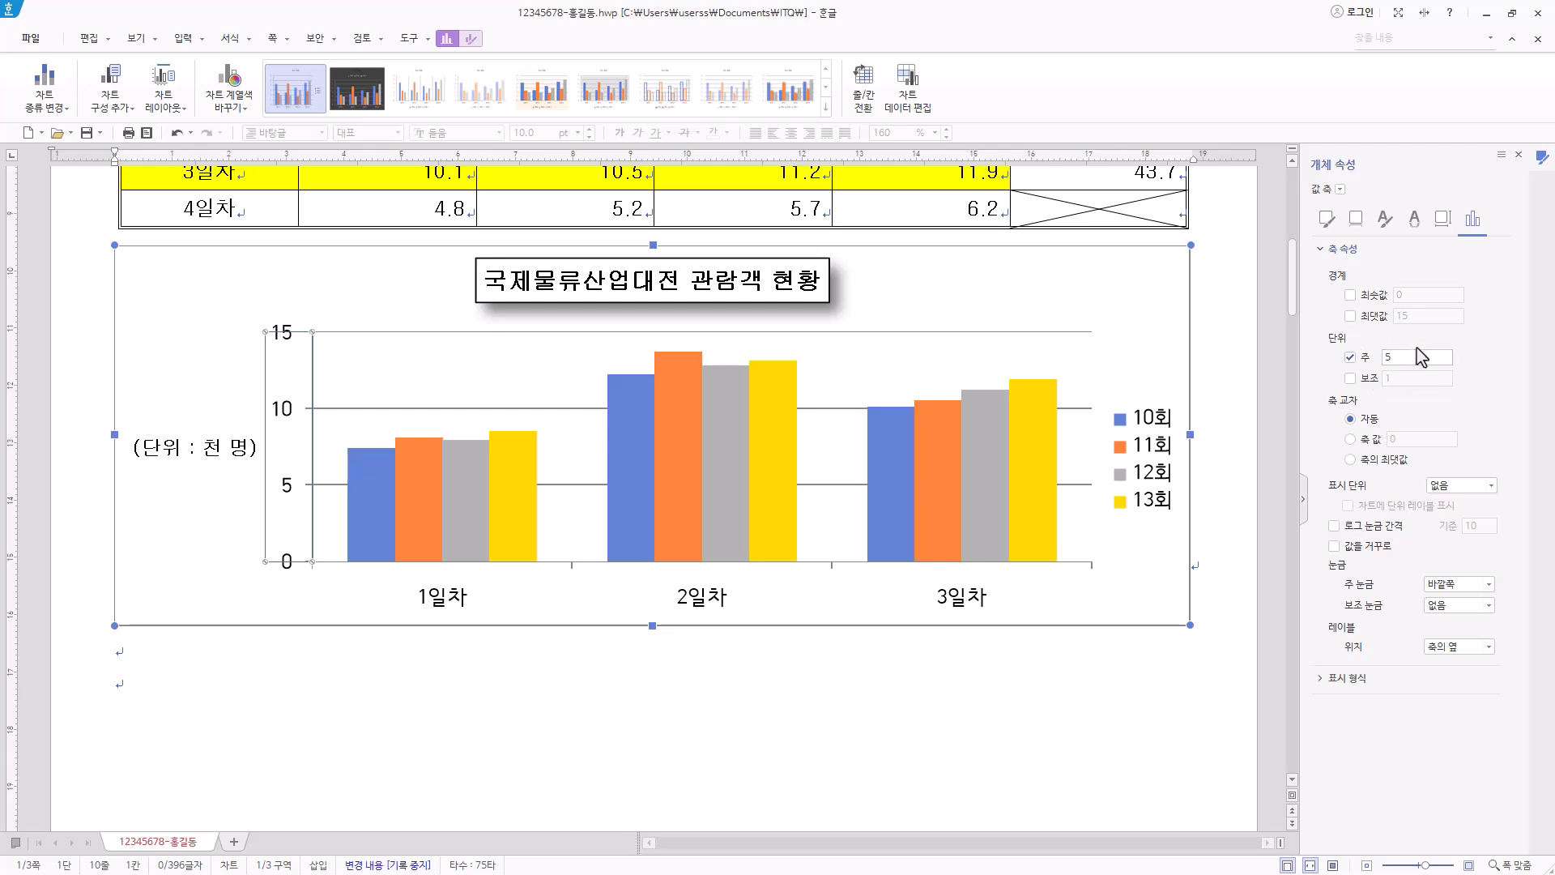
pyautogui.click(1350, 357)
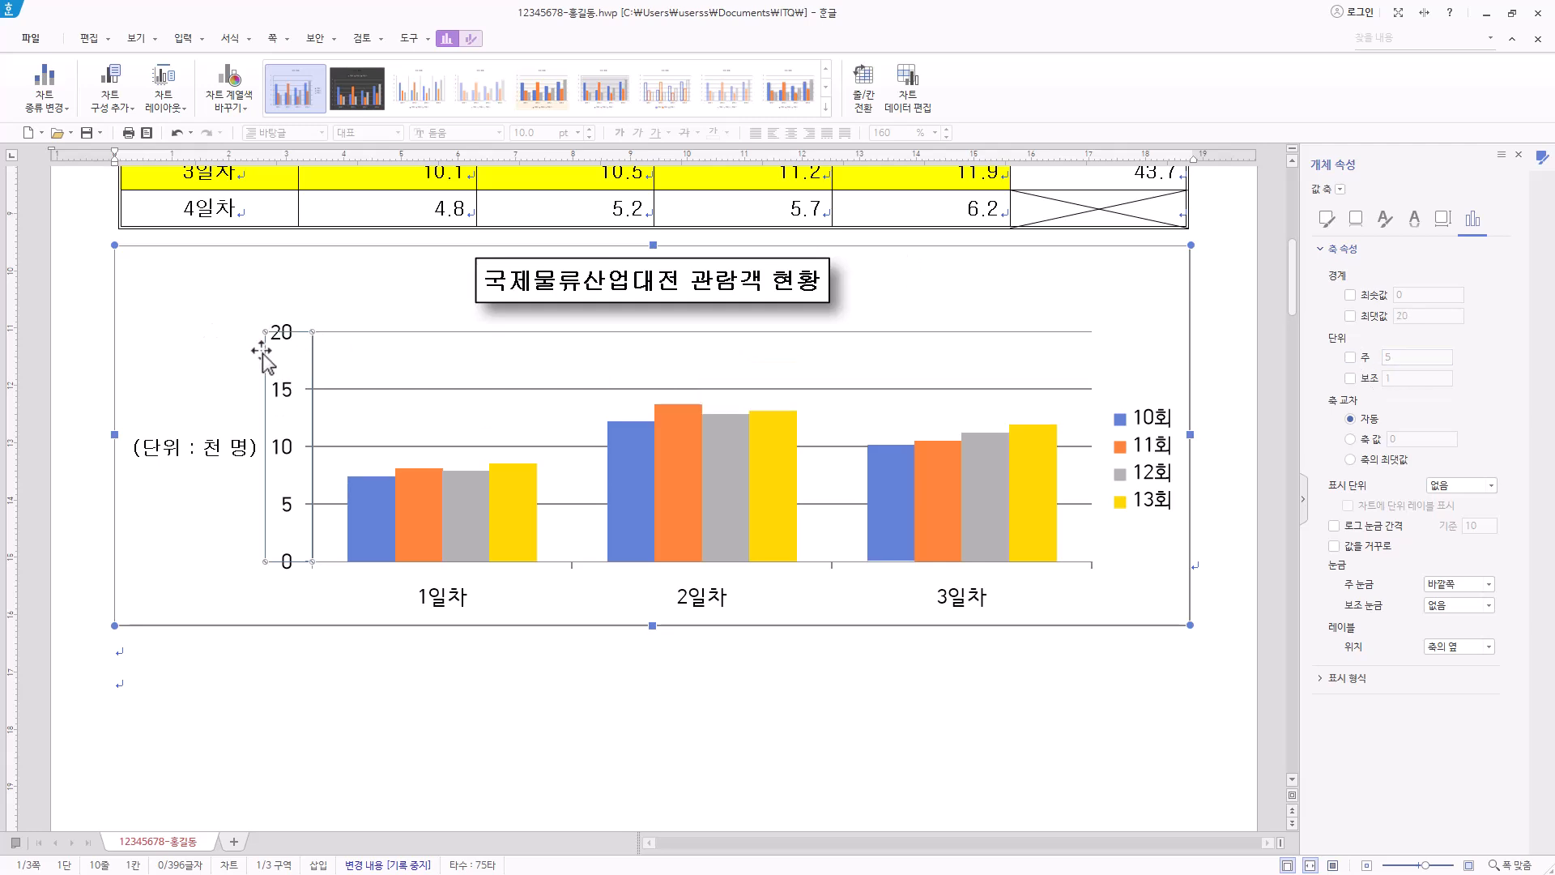
pyautogui.click(1349, 357)
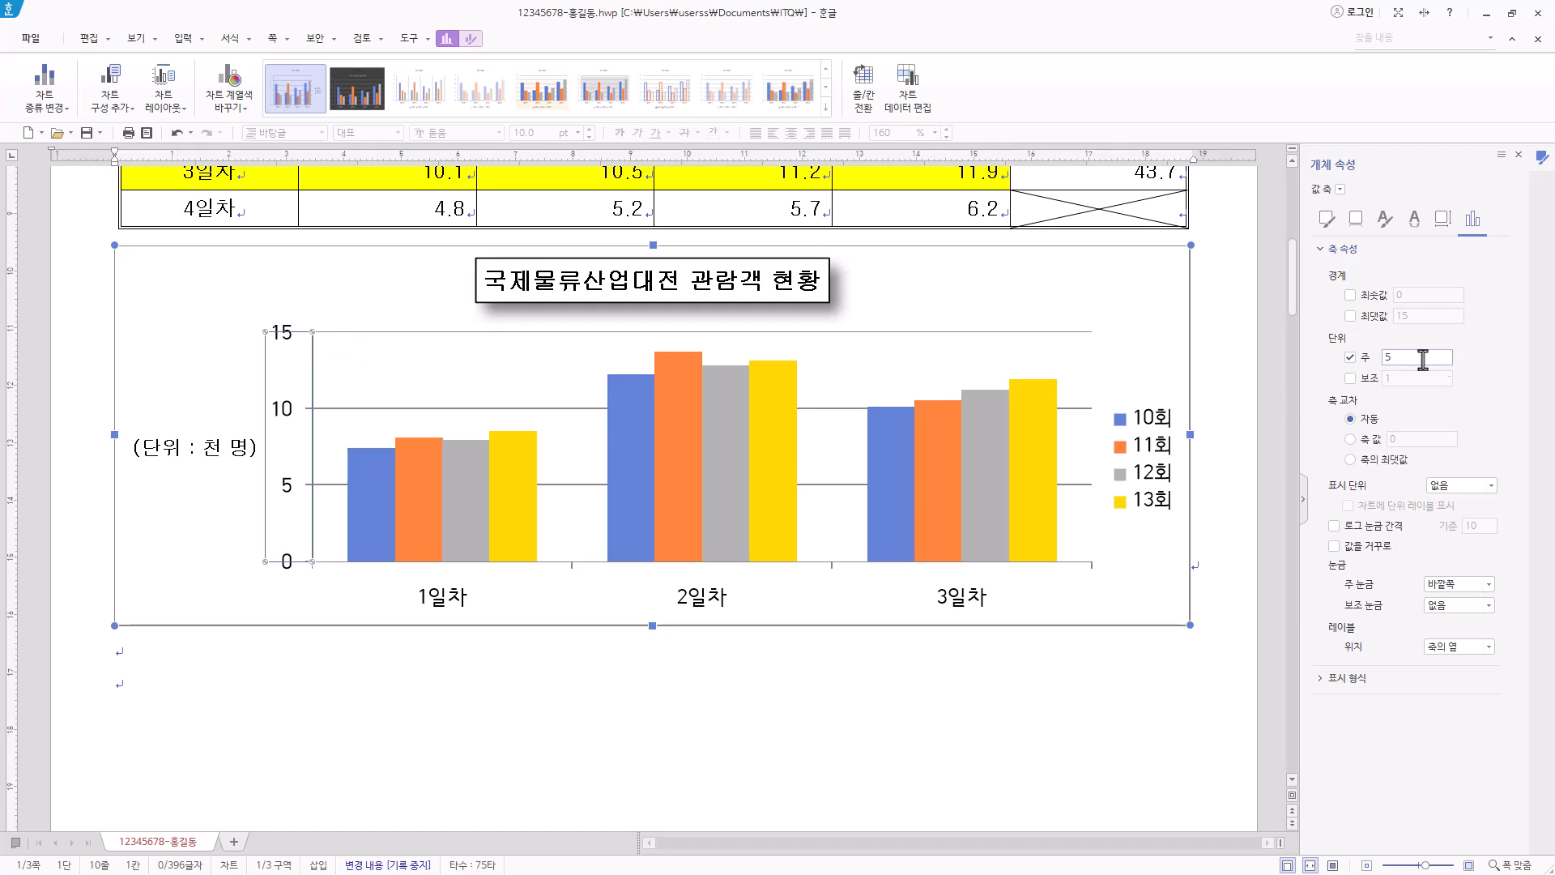
pyautogui.click(1350, 315)
pyautogui.click(1350, 316)
# Set both the 한글 and 영어 fonts of the value axis labels to 굴림.
pyautogui.rightClick(285, 417)
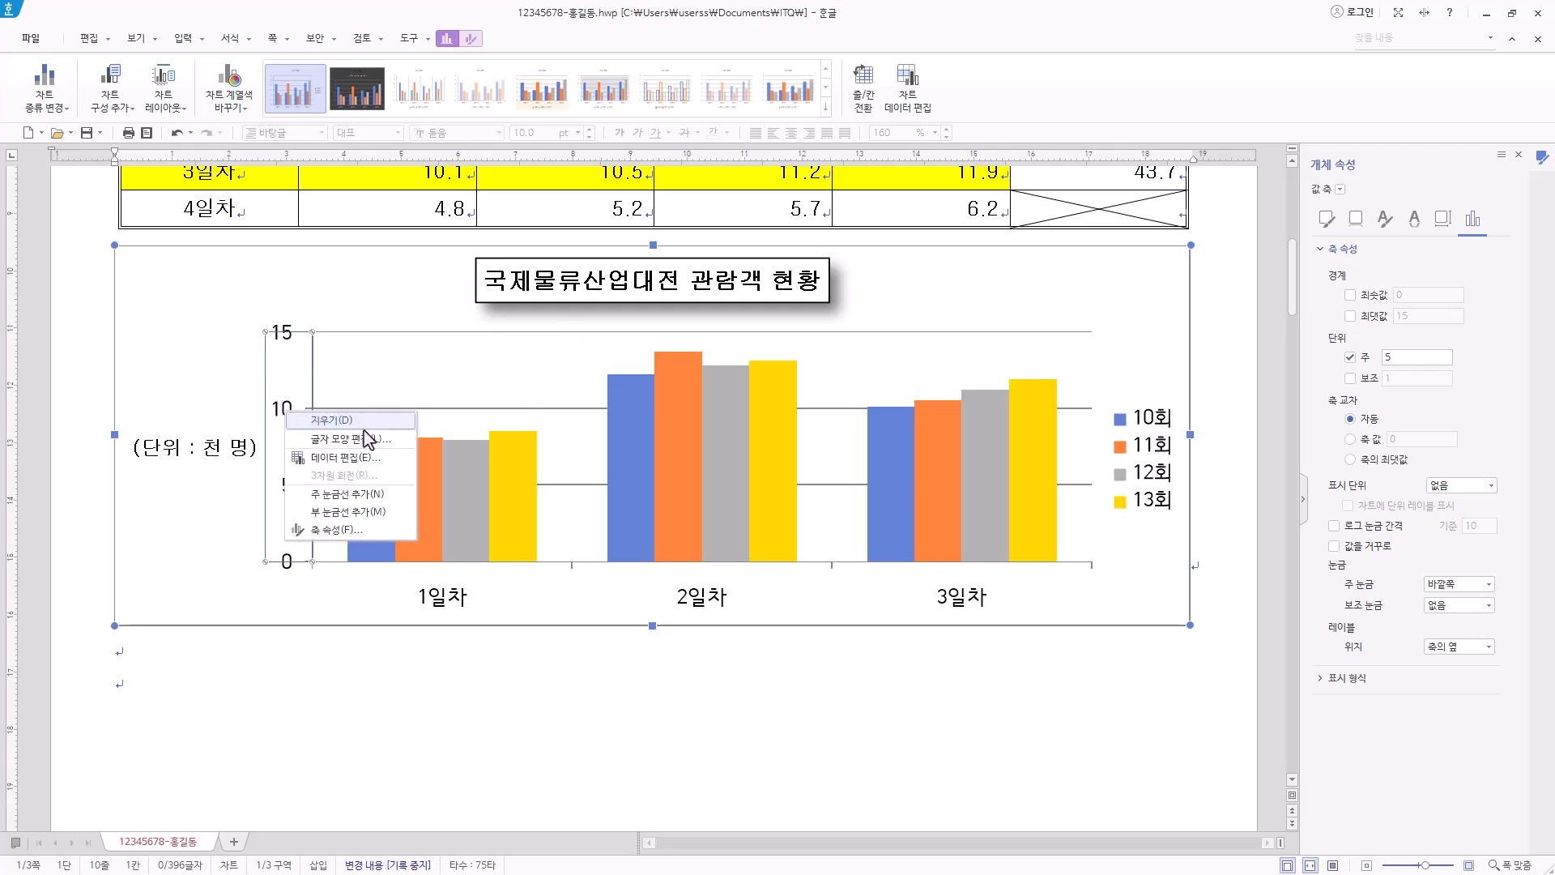
pyautogui.click(369, 440)
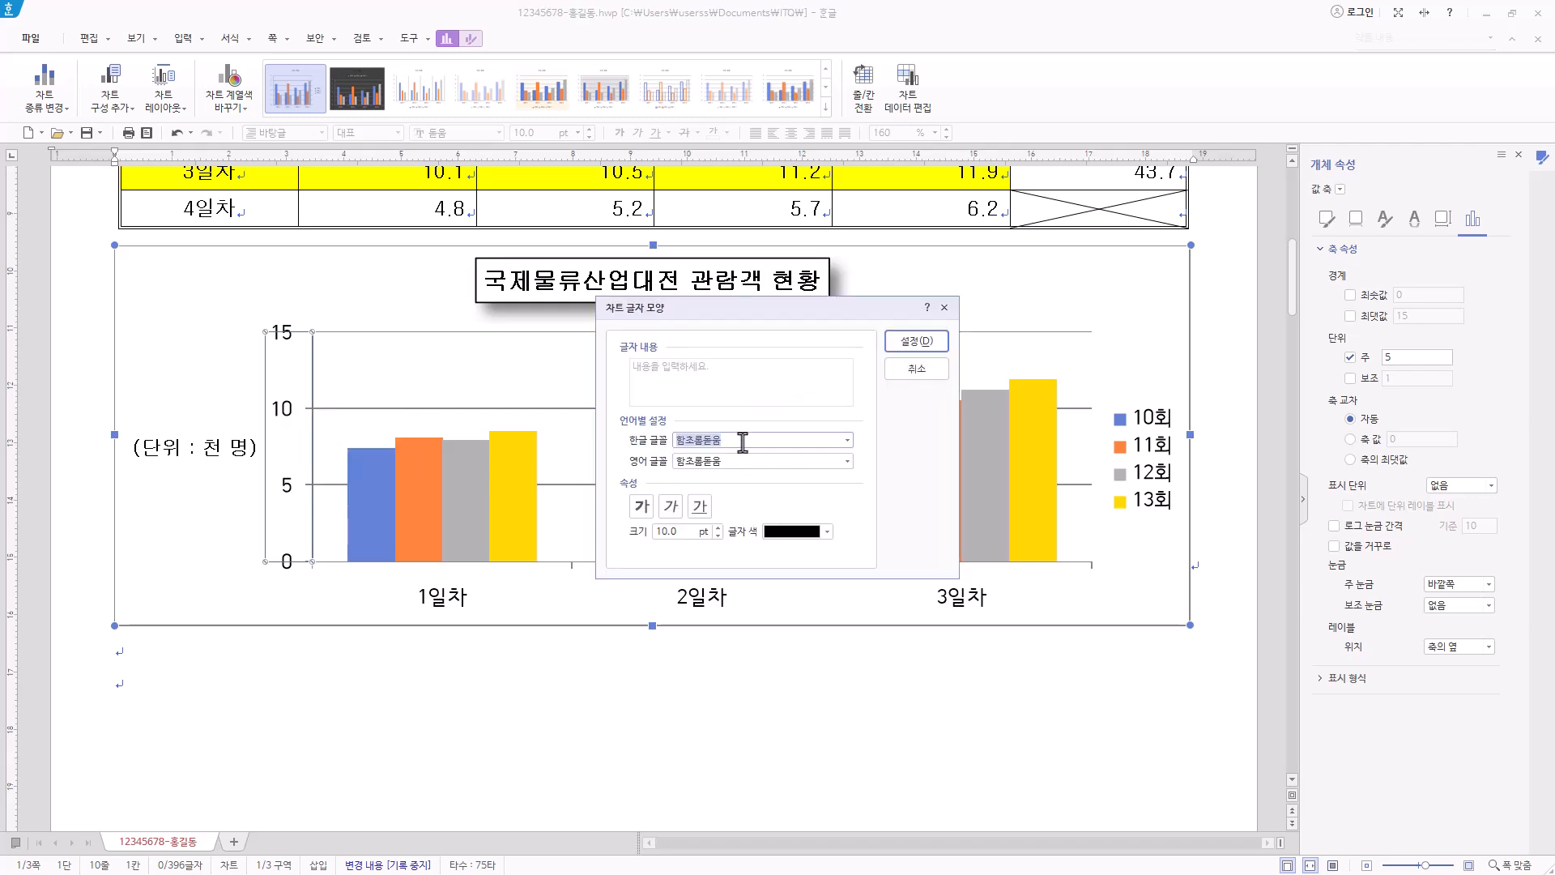
pyautogui.write('굴림')
pyautogui.press('Tab')
pyautogui.write('굴림')
pyautogui.click(721, 481)
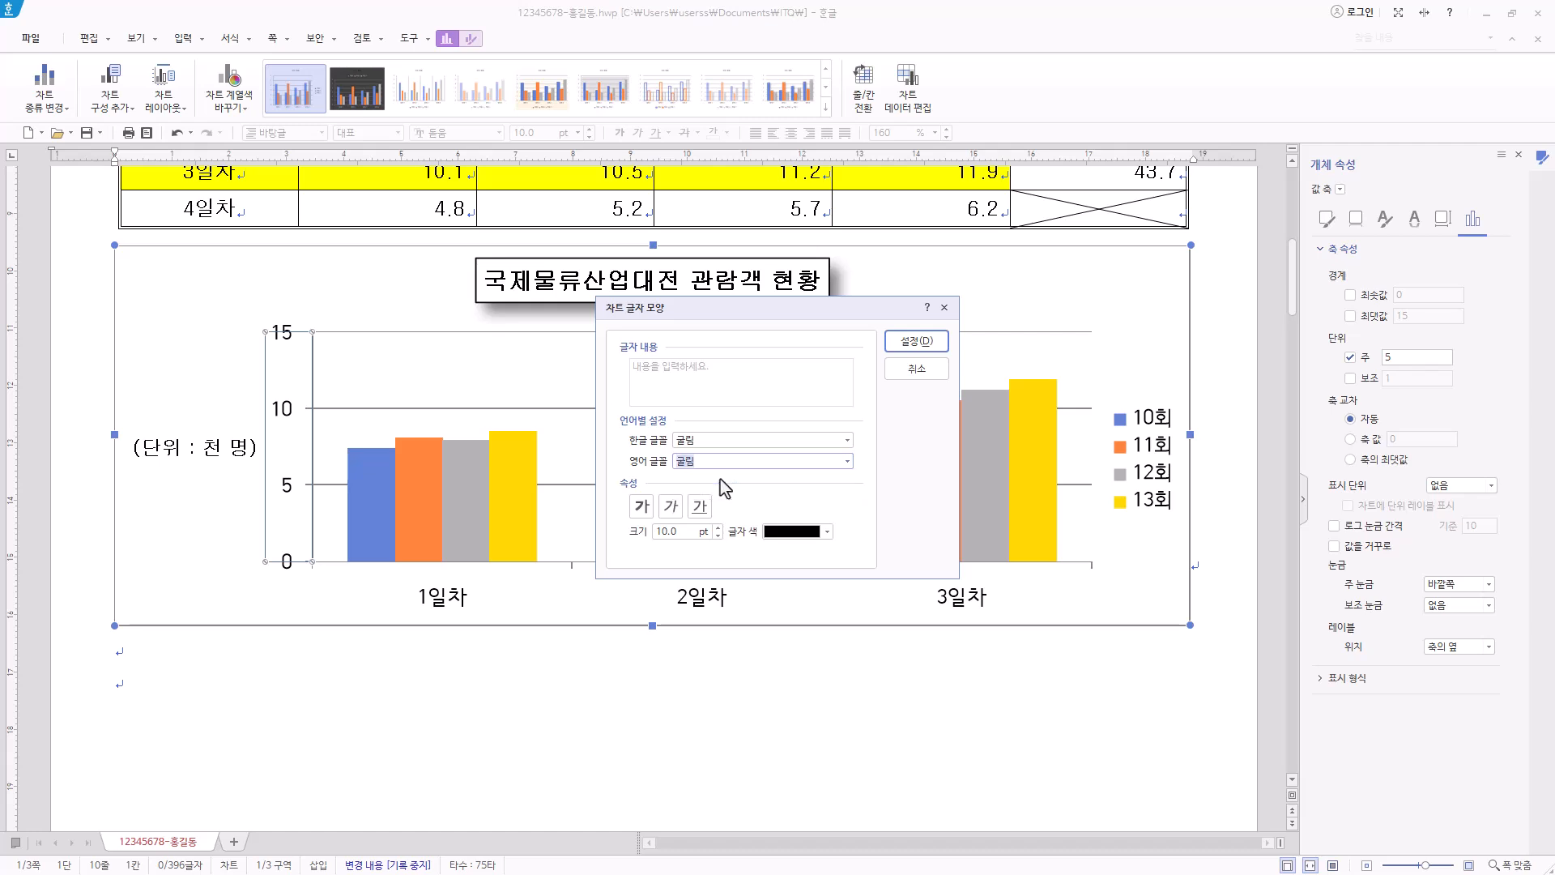
pyautogui.click(917, 341)
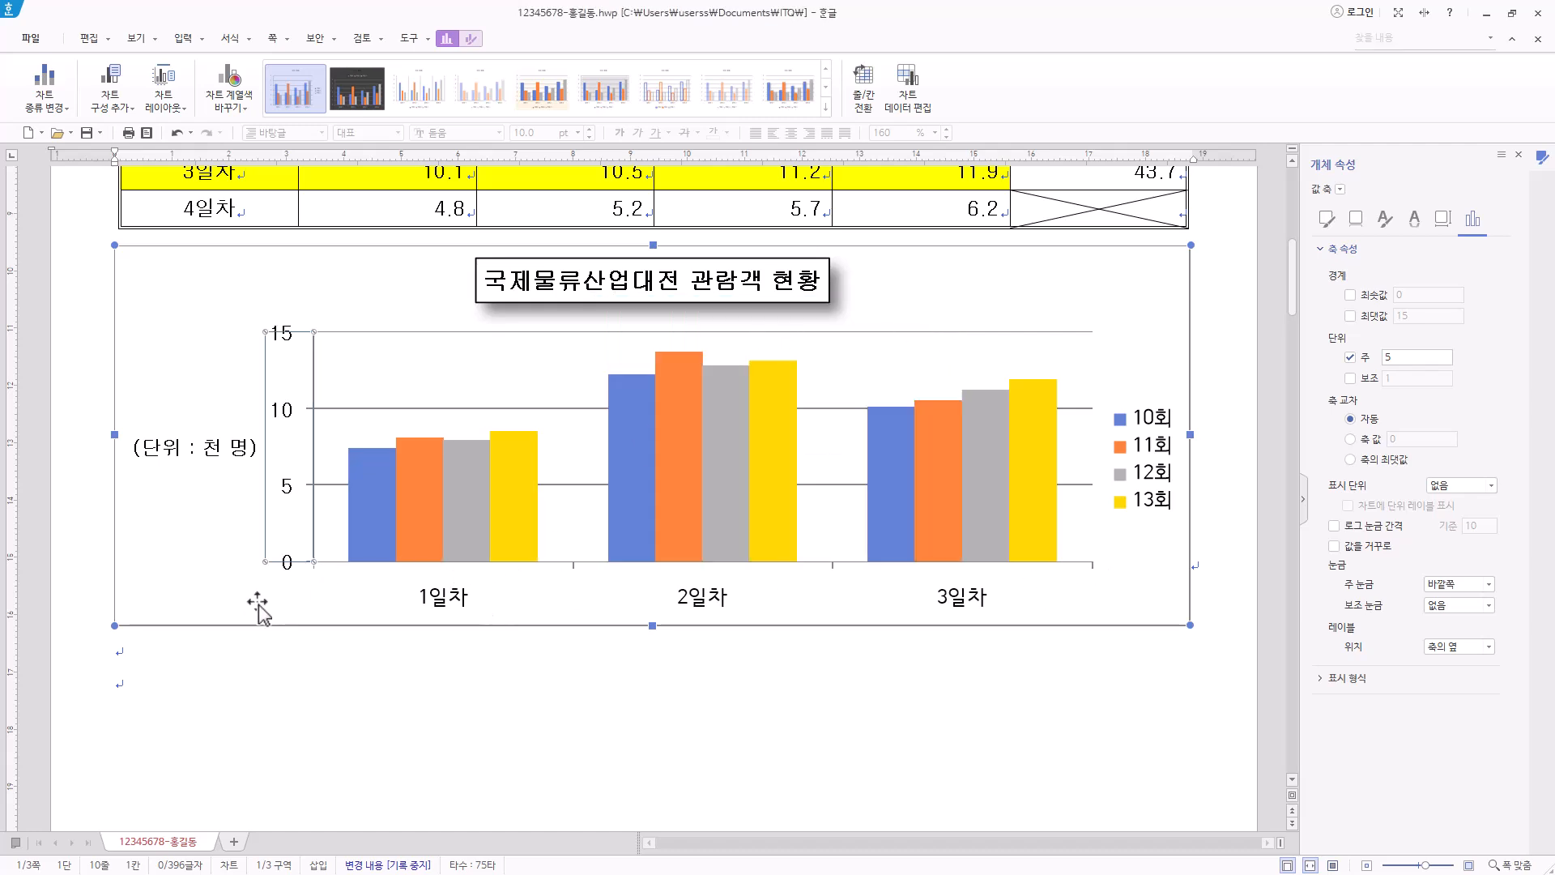
# Set both the 한글 and 영어 fonts of the category axis labels to 굴림.
pyautogui.click(448, 599)
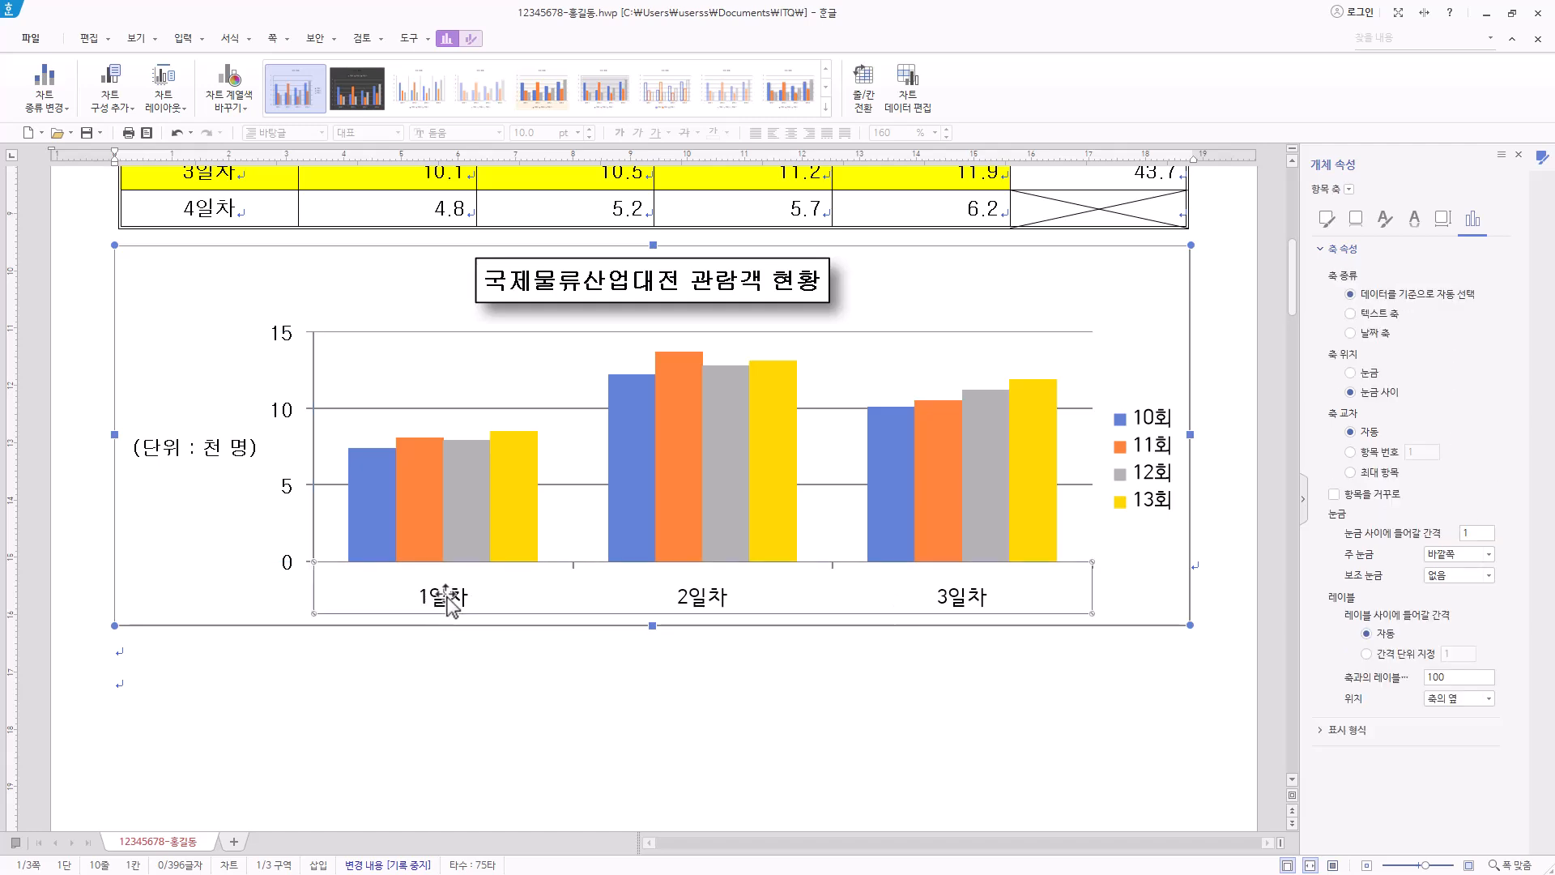
pyautogui.rightClick(445, 597)
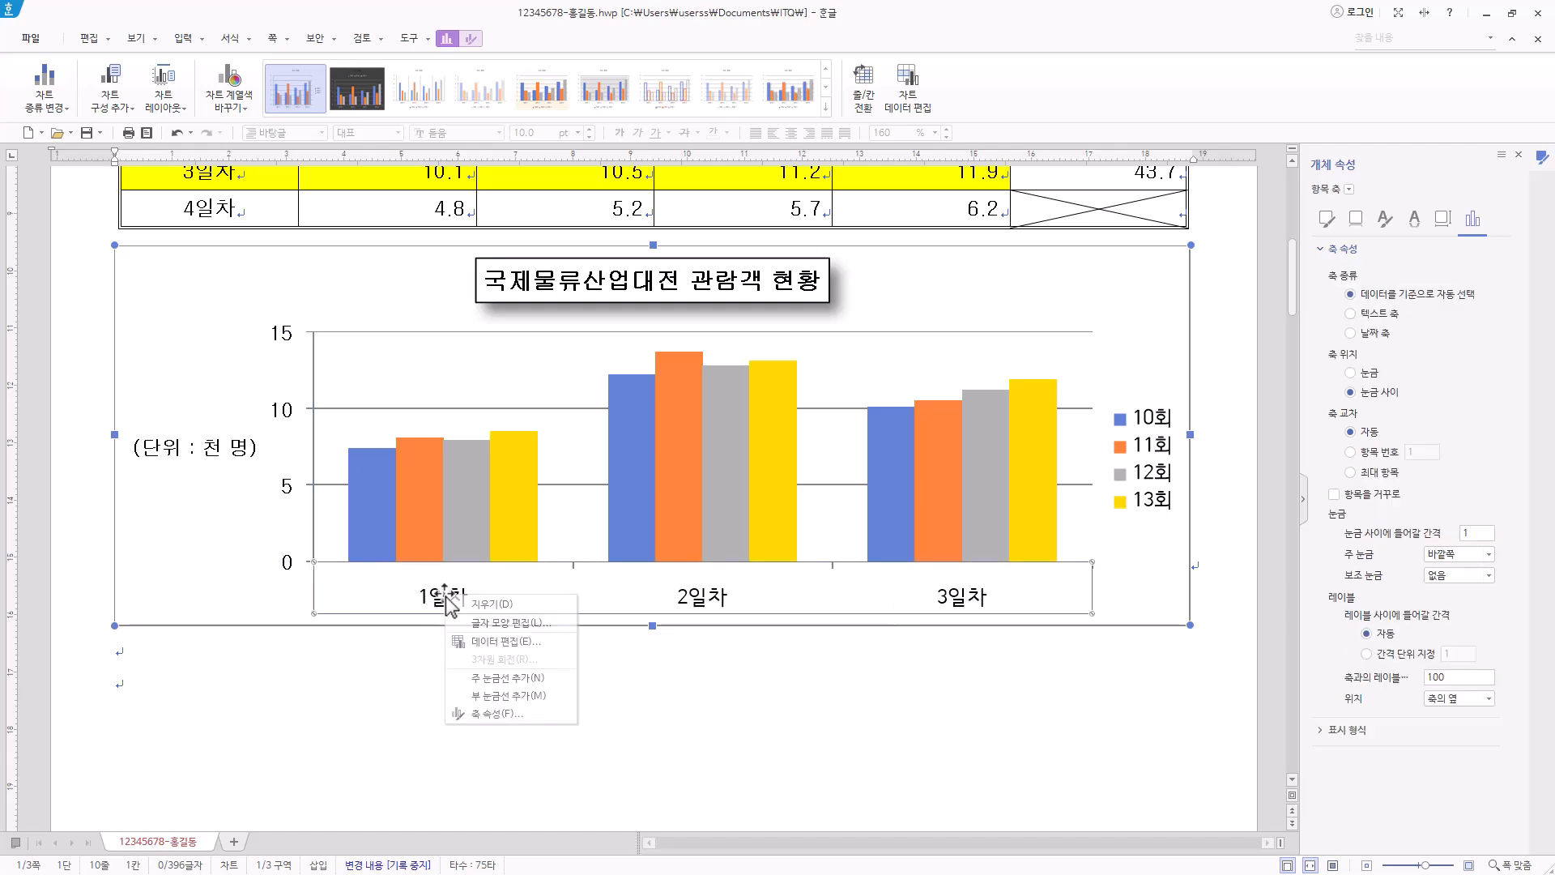
pyautogui.click(538, 623)
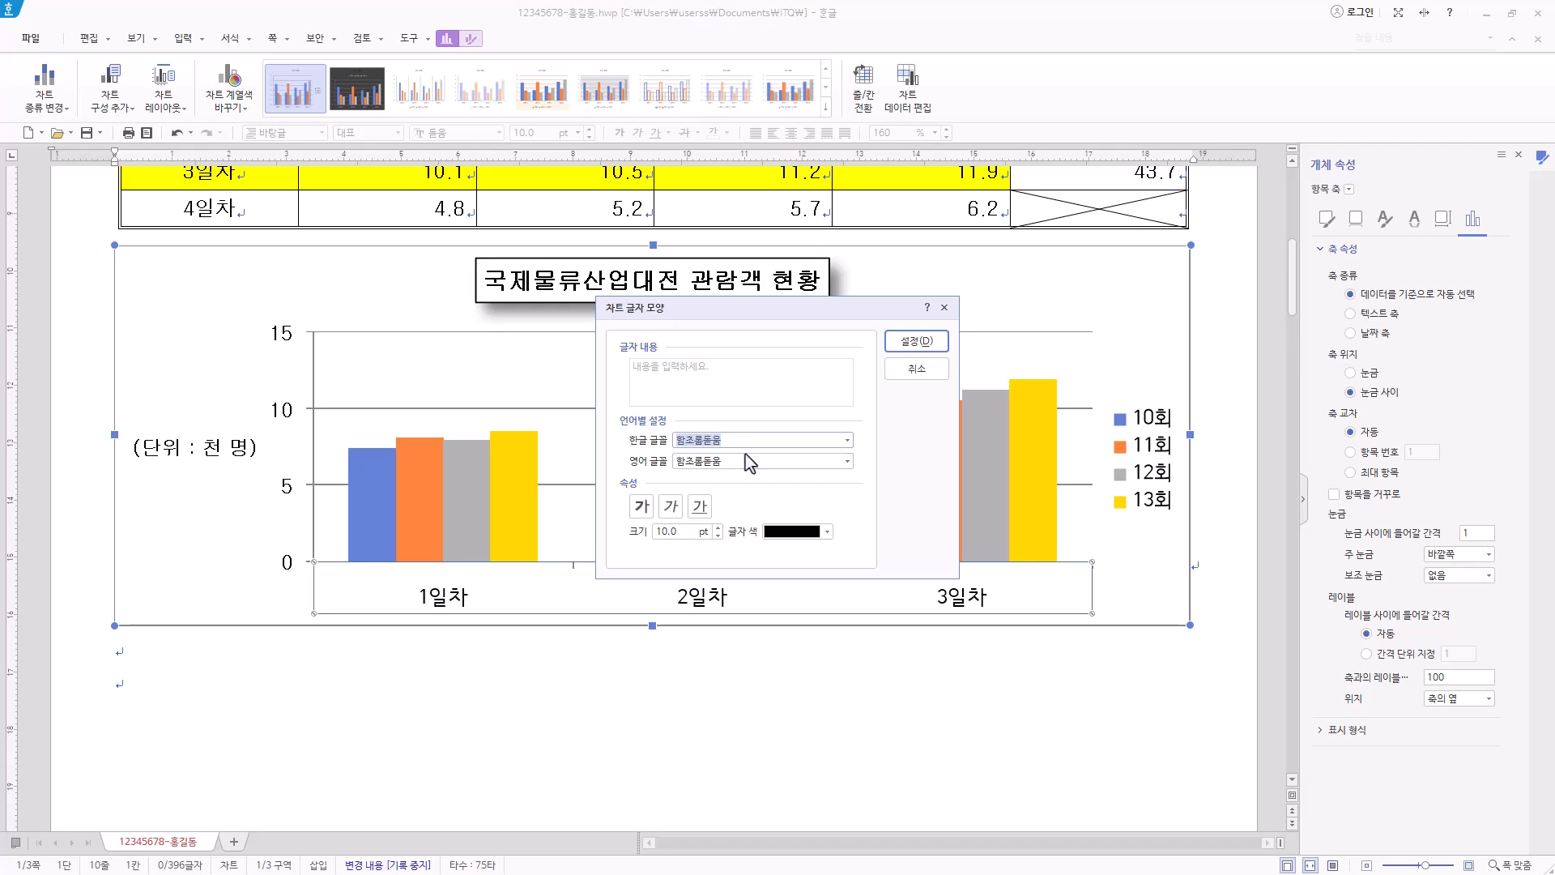
pyautogui.write('굴림')
pyautogui.click(686, 461)
pyautogui.write('굴림')
pyautogui.click(734, 478)
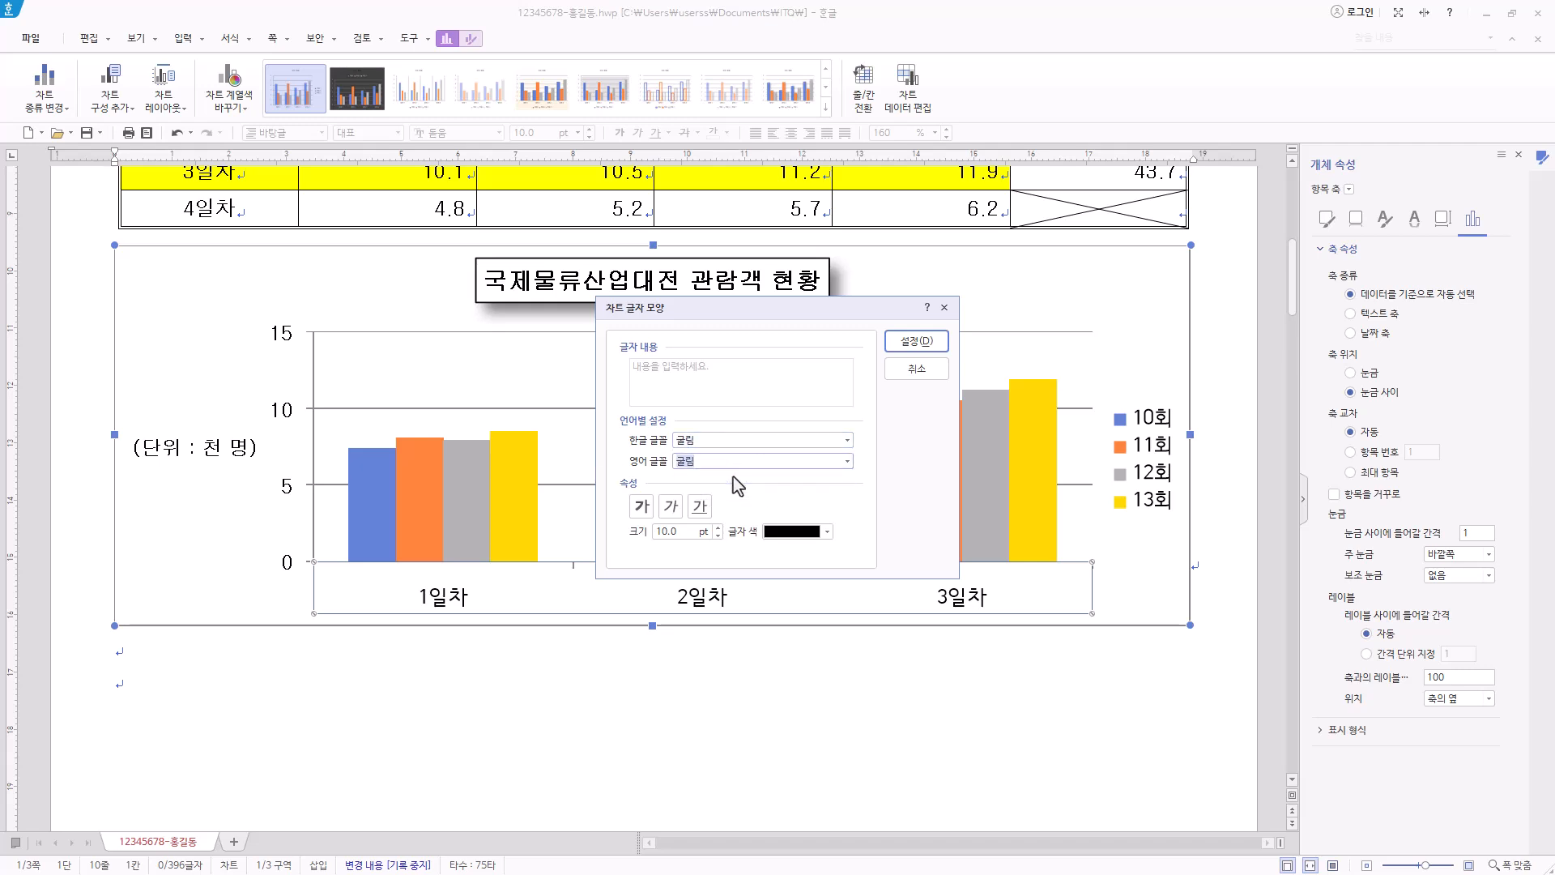
pyautogui.click(913, 341)
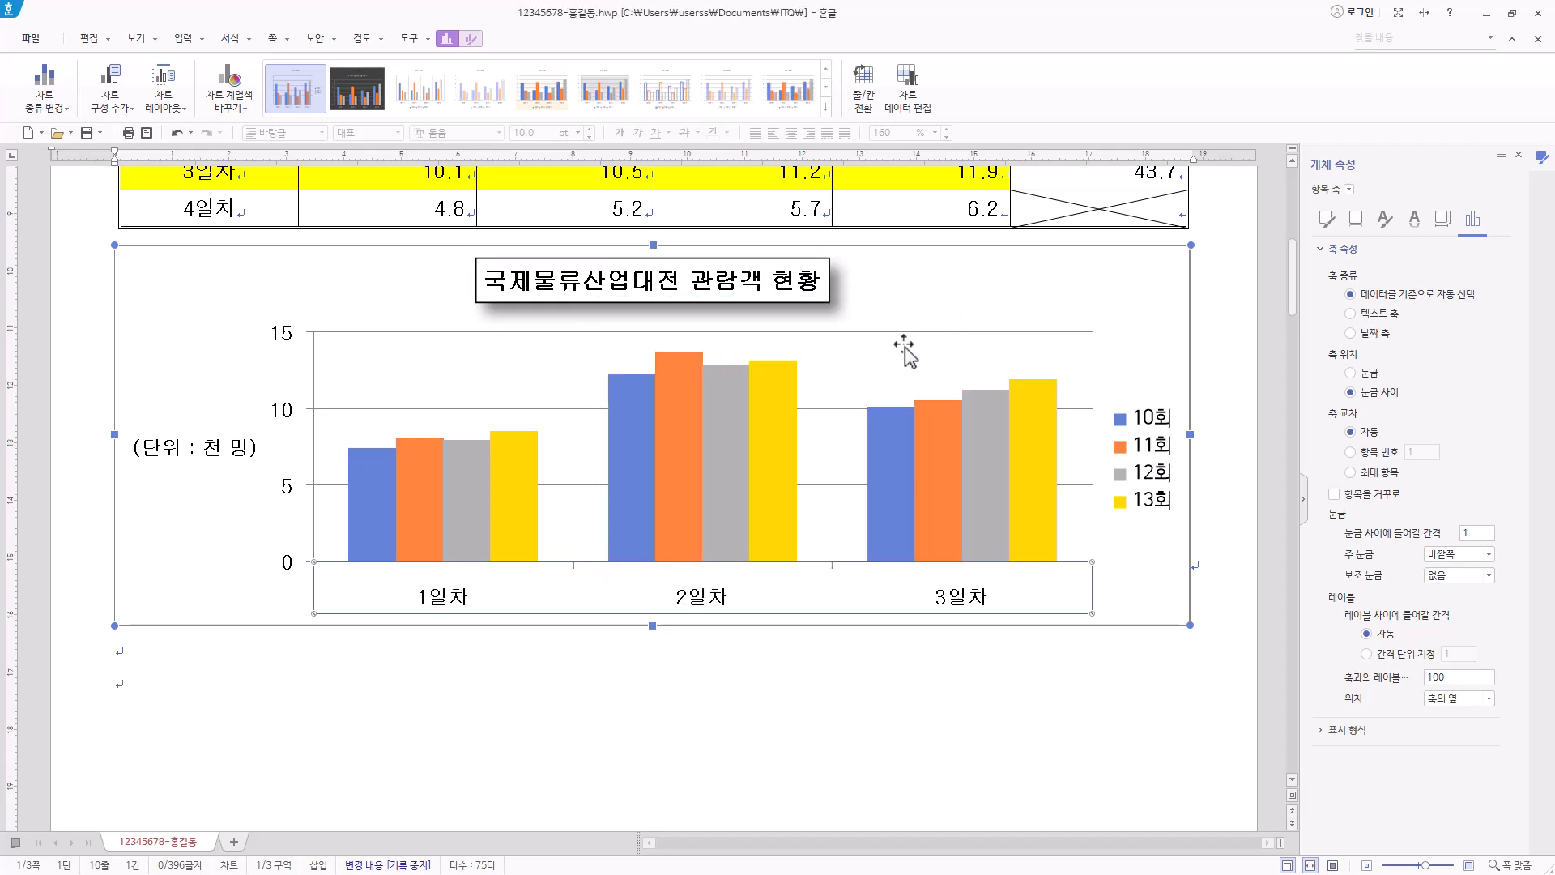
# Set the legend's 한글 and 영어 fonts to 굴림 and give the legend box a black outline.
pyautogui.click(1154, 442)
pyautogui.rightClick(1154, 441)
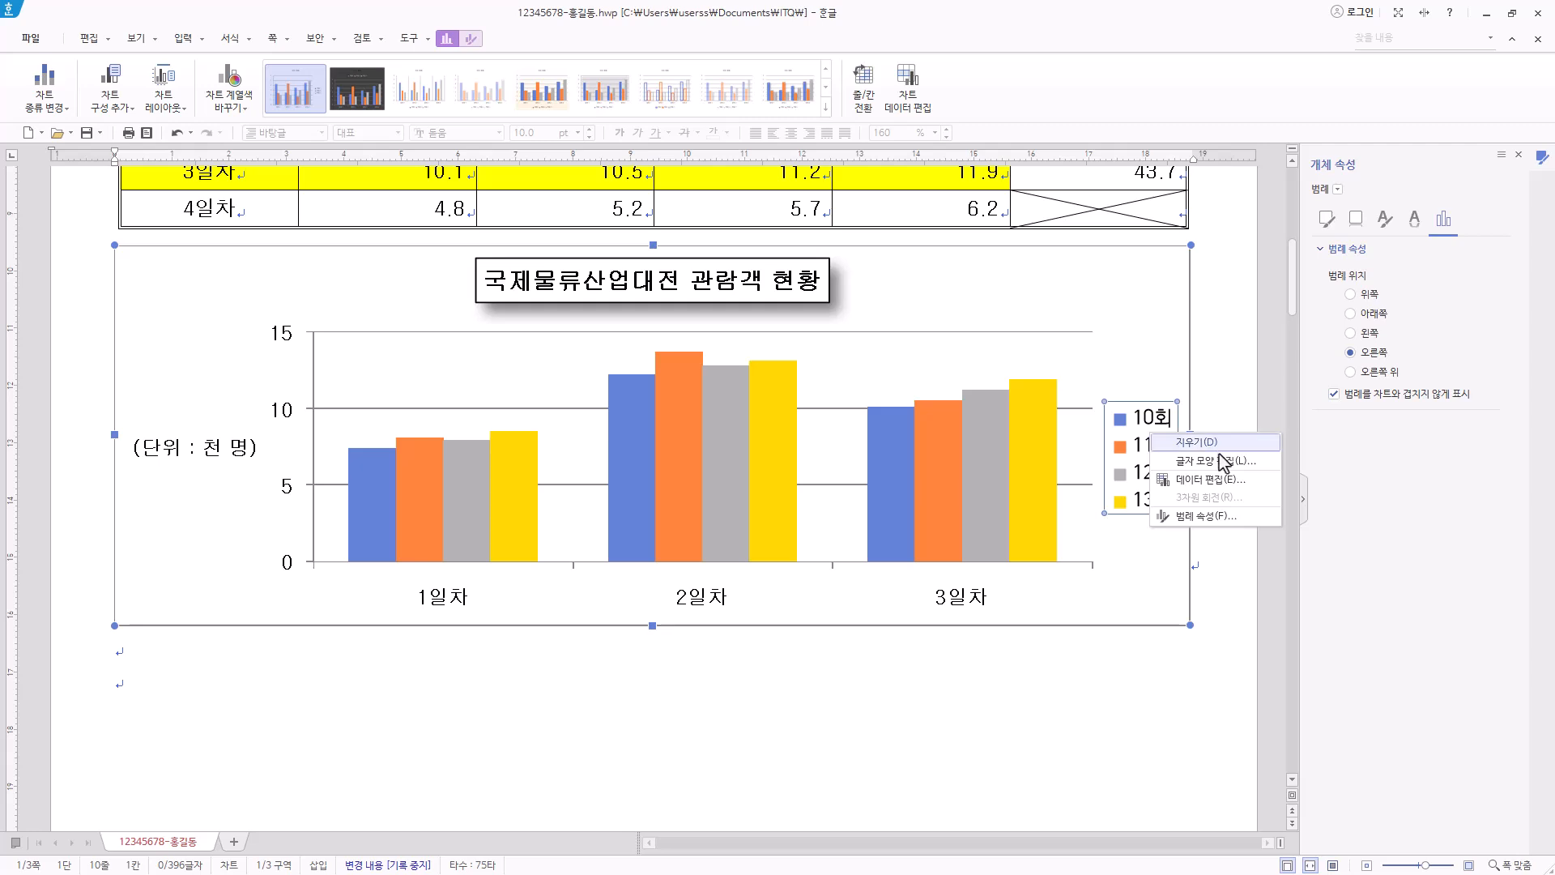
pyautogui.click(1214, 460)
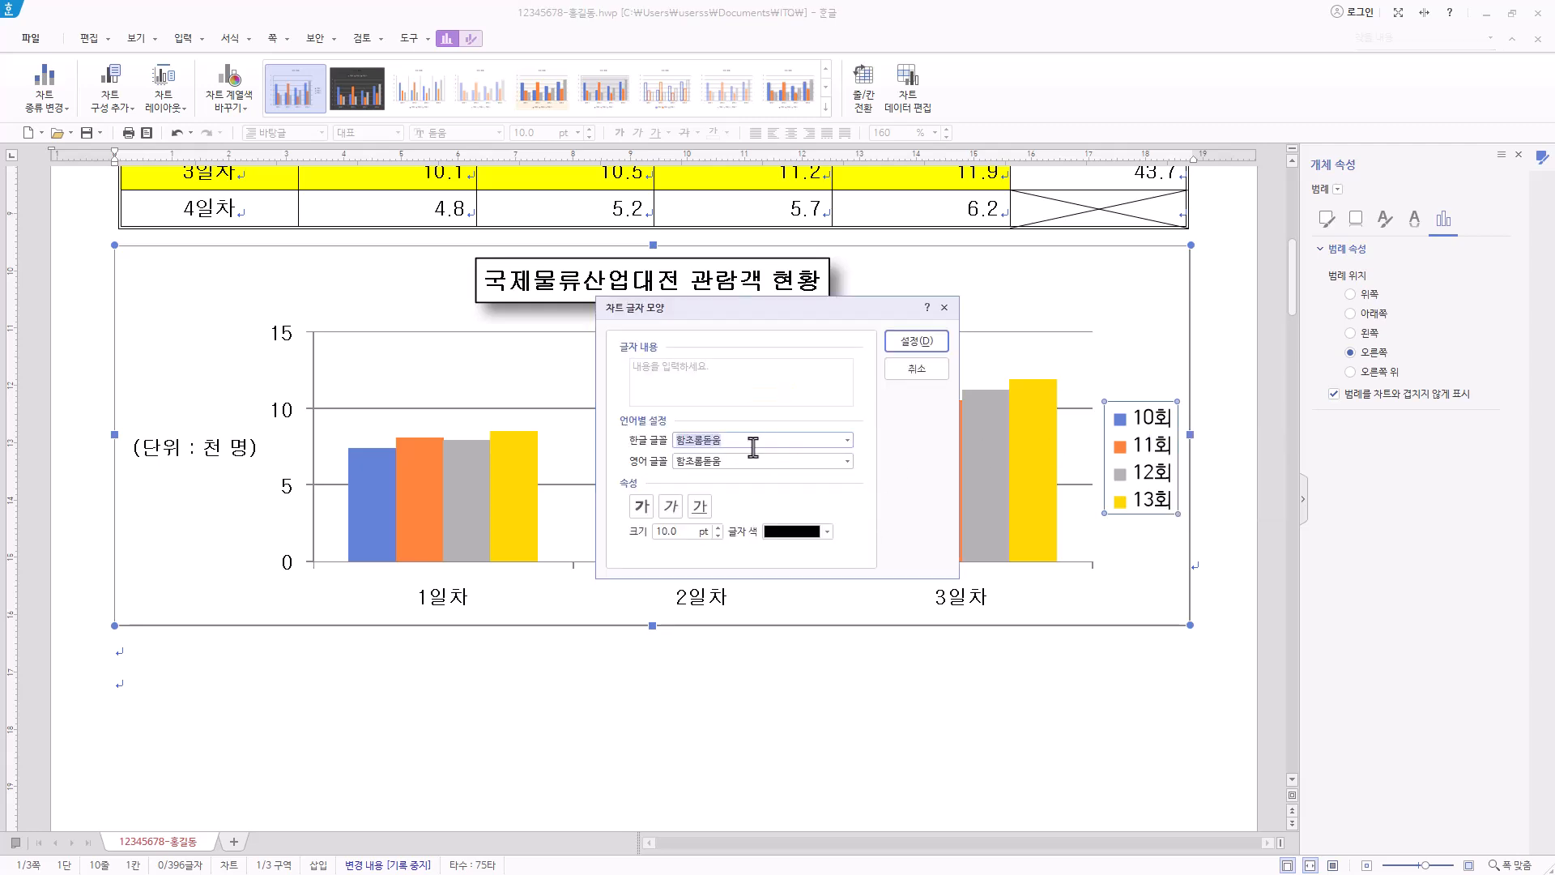
pyautogui.write('굴림')
pyautogui.click(714, 456)
pyautogui.press('Tab')
pyautogui.write('굴림')
pyautogui.click(709, 491)
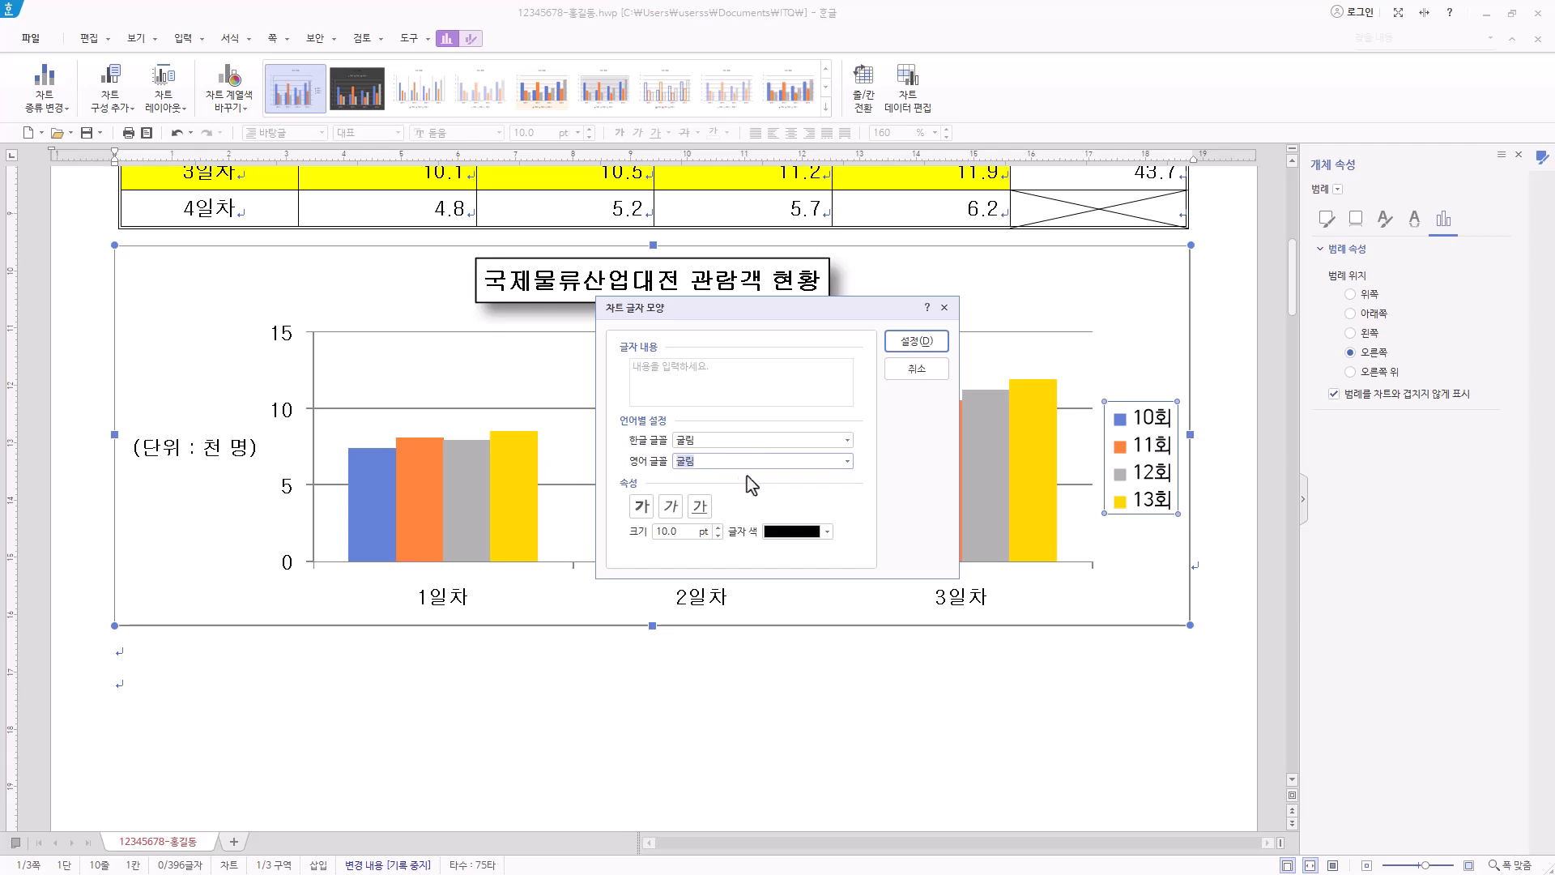
pyautogui.click(916, 341)
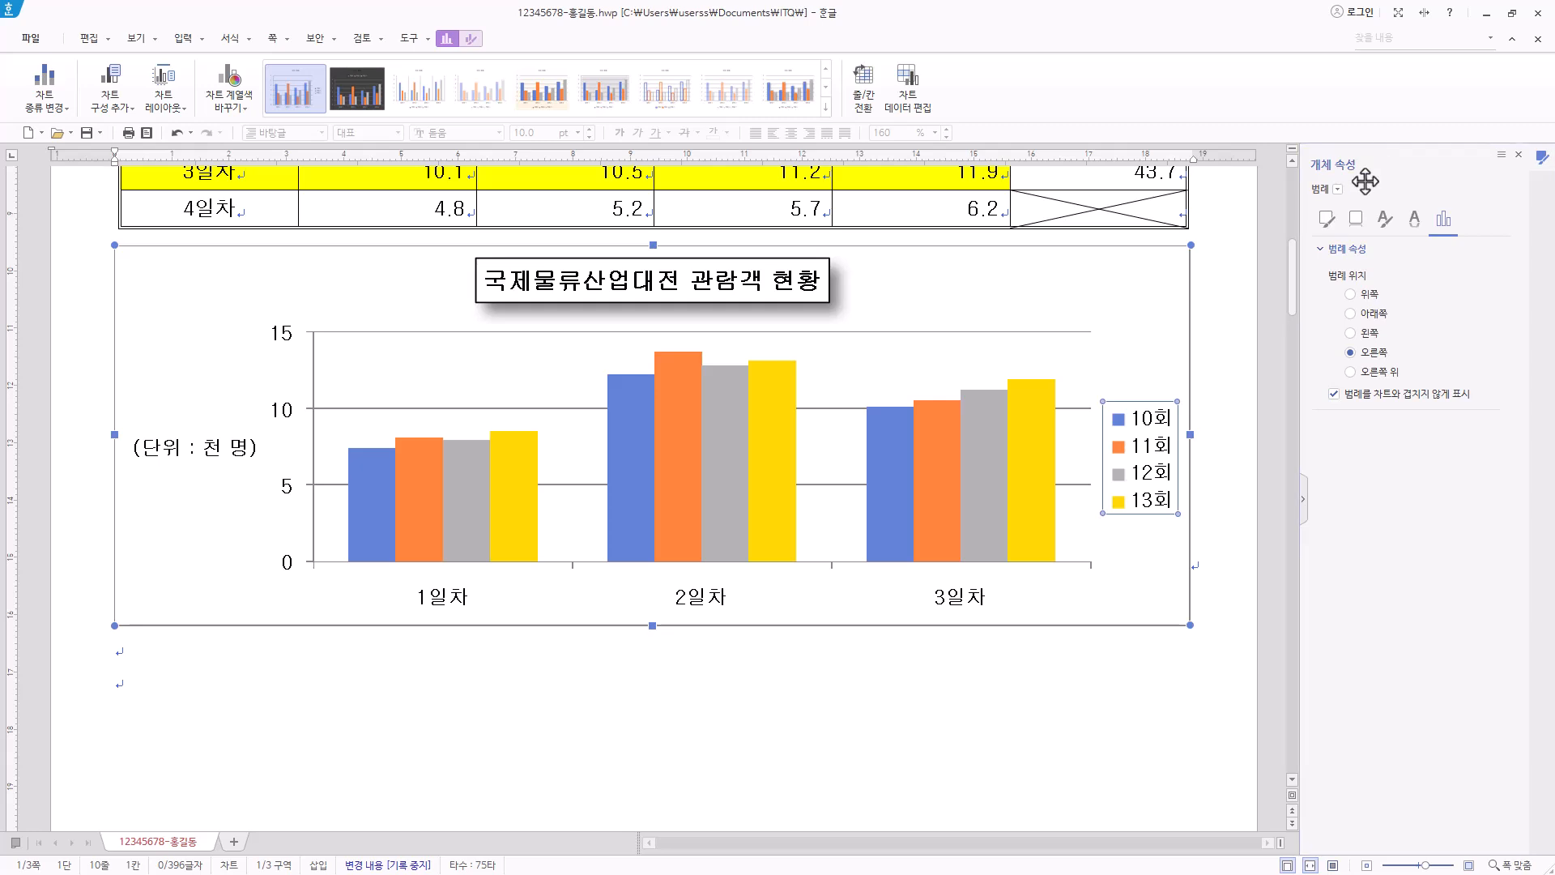
pyautogui.click(1326, 219)
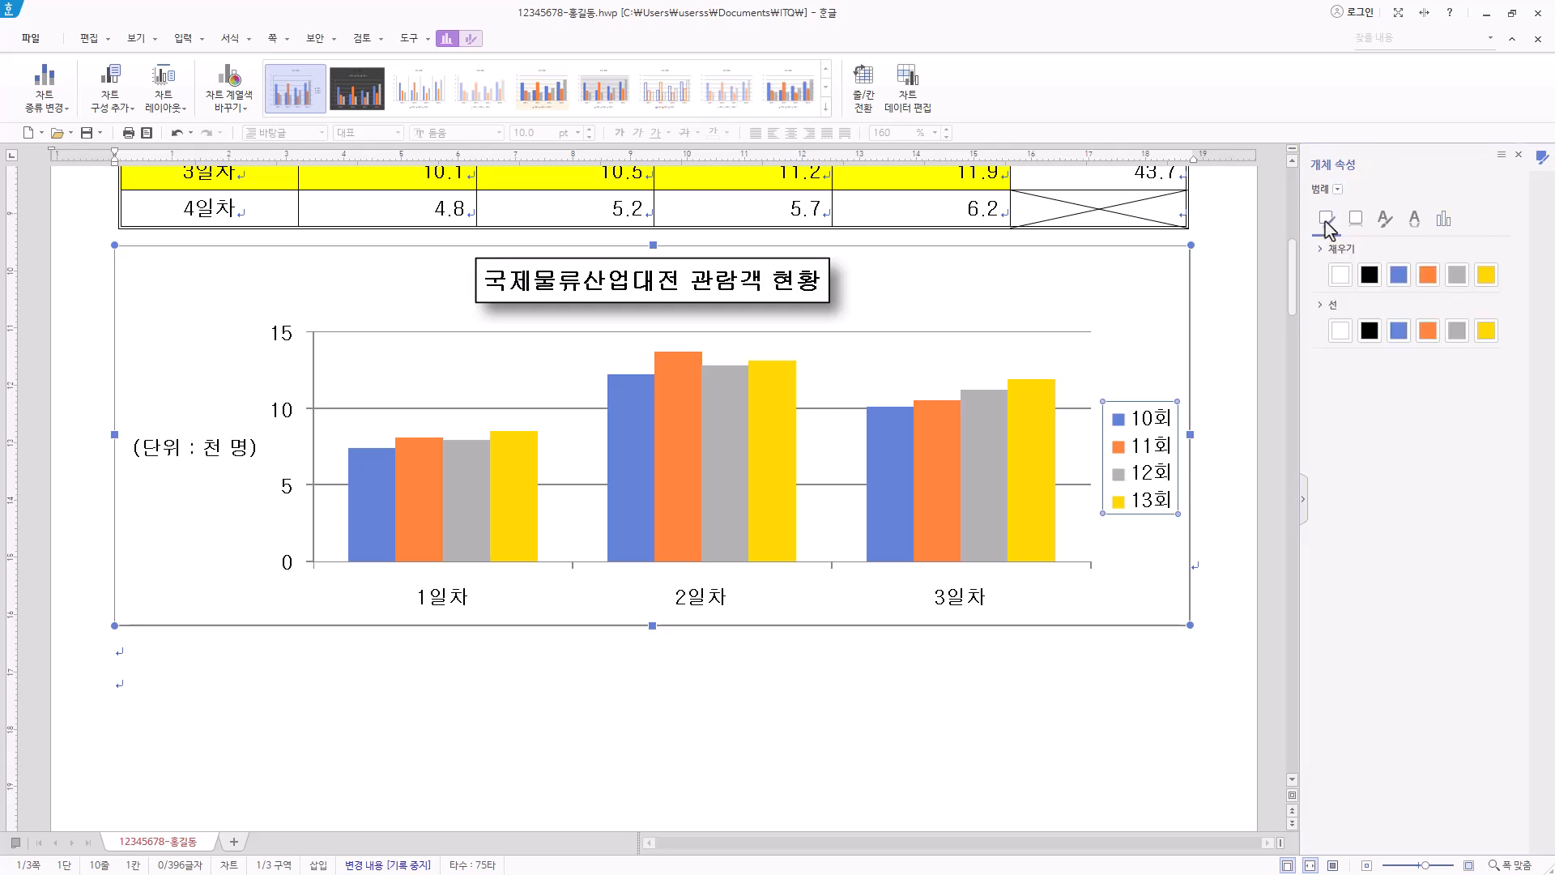
pyautogui.click(1370, 329)
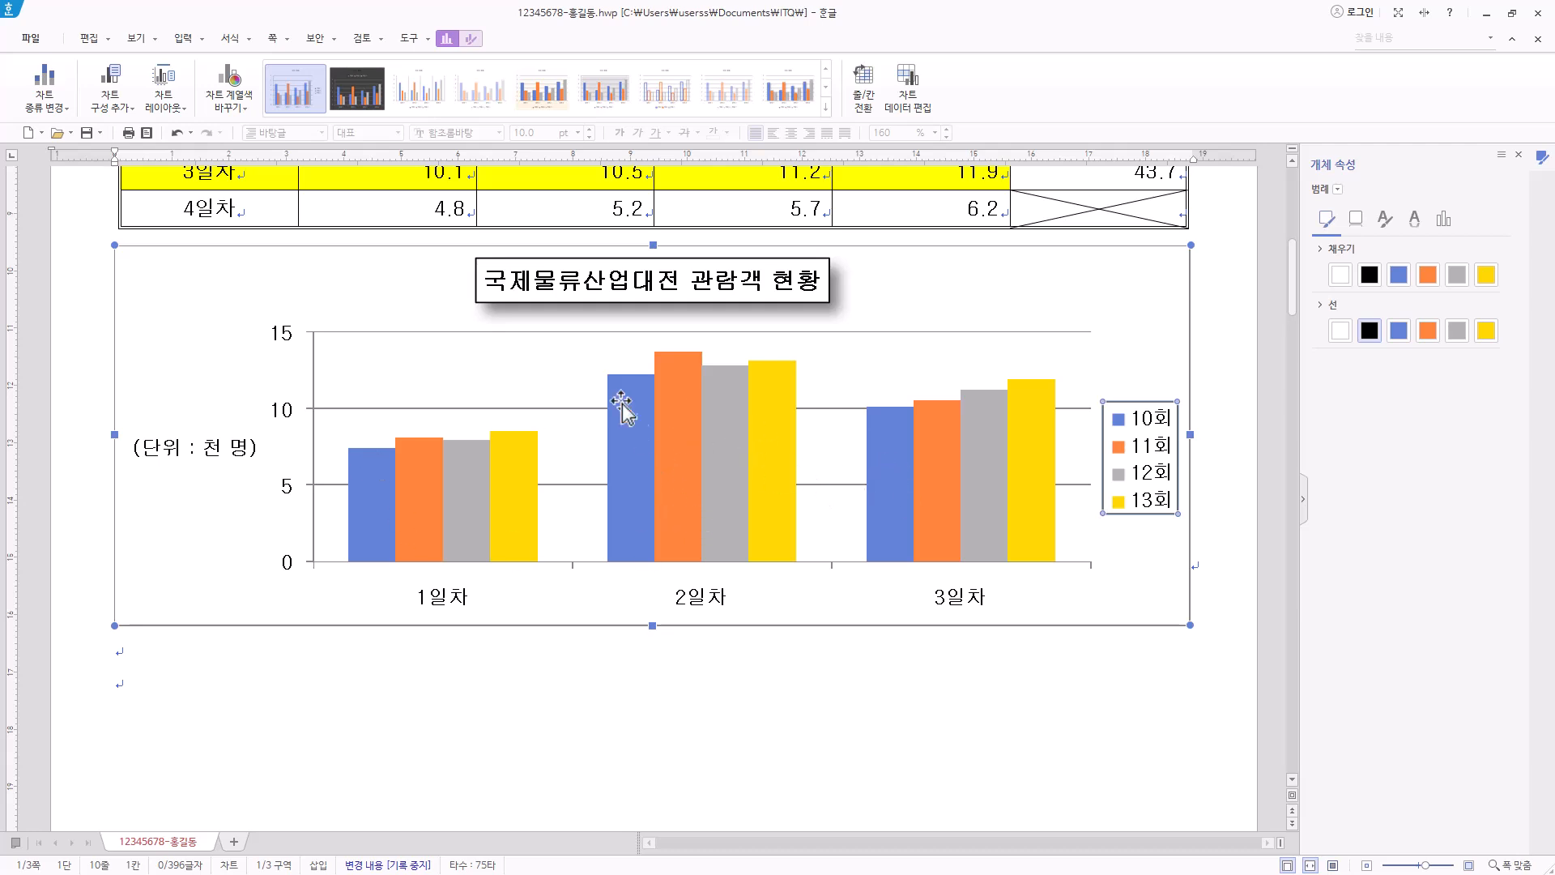
# Delete the value axis's major gridlines from the chart.
pyautogui.click(328, 409)
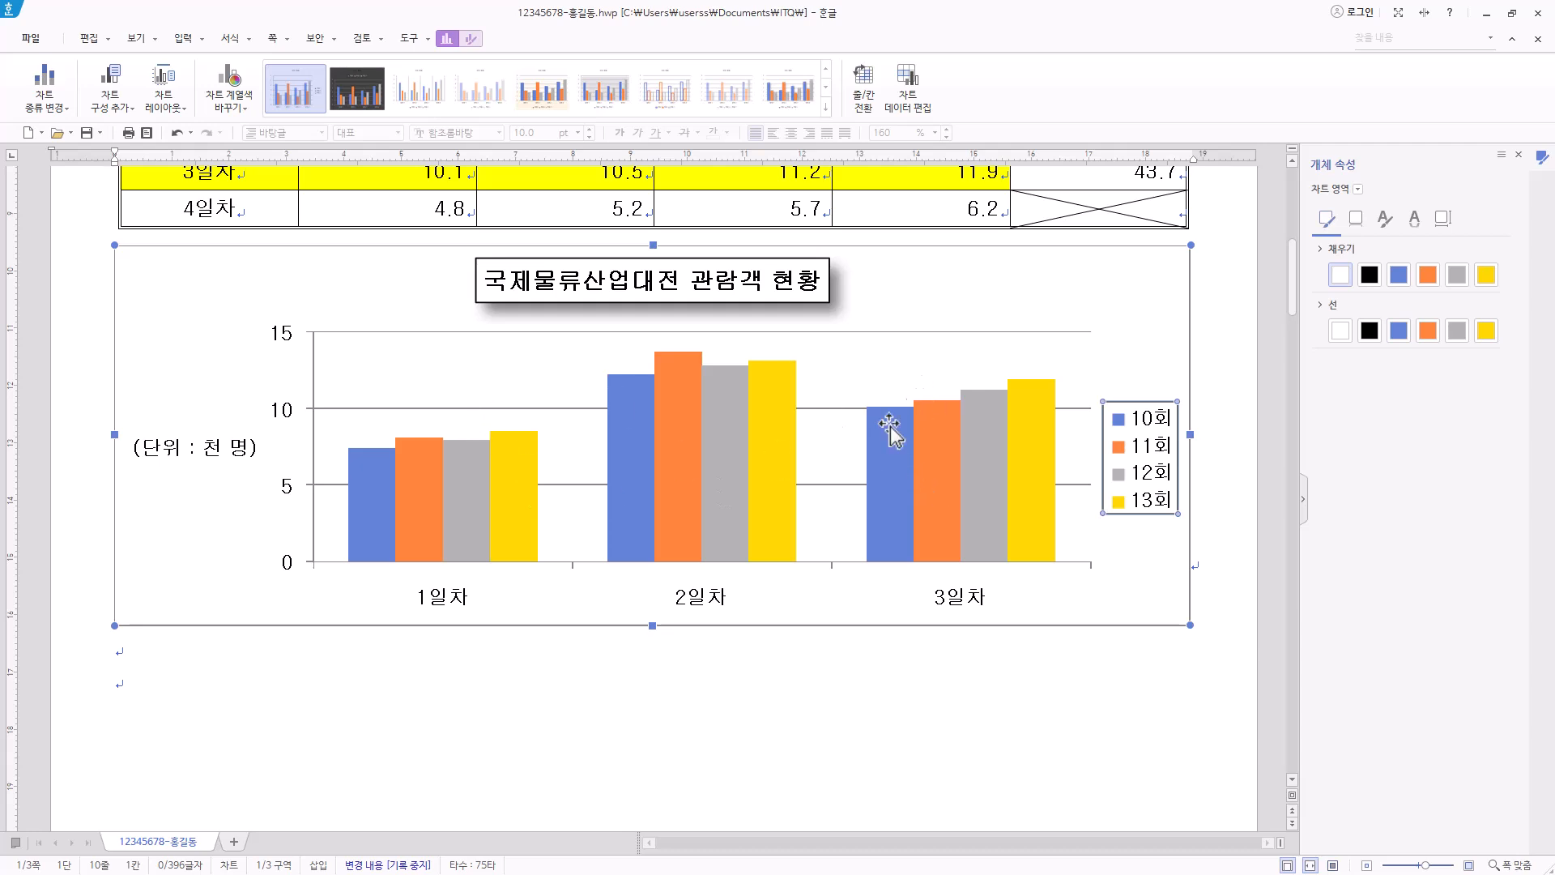
pyautogui.click(567, 409)
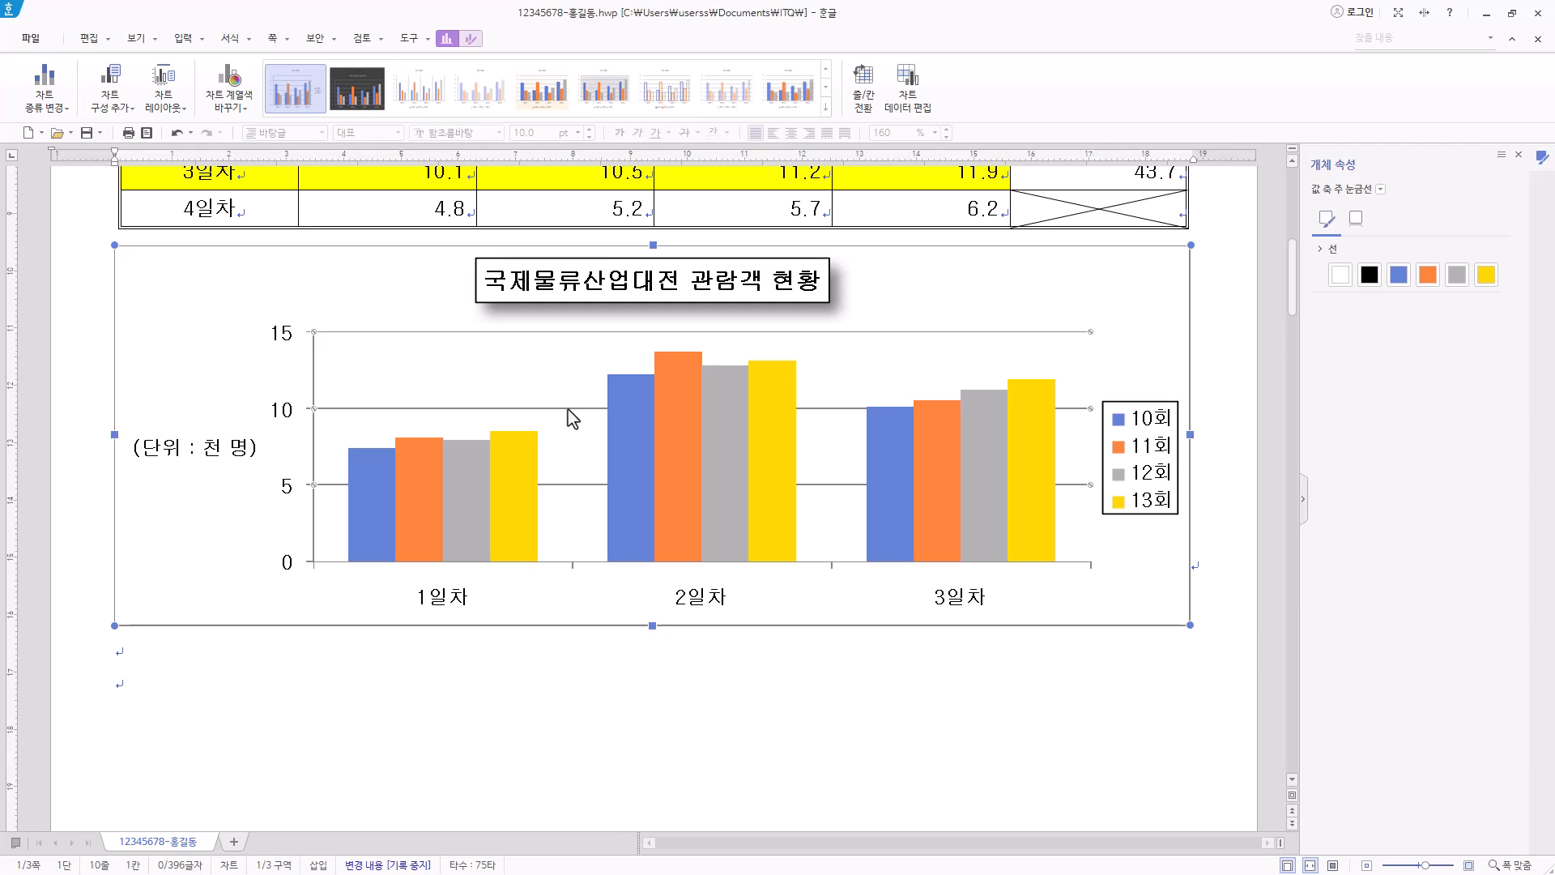
pyautogui.press('Delete')
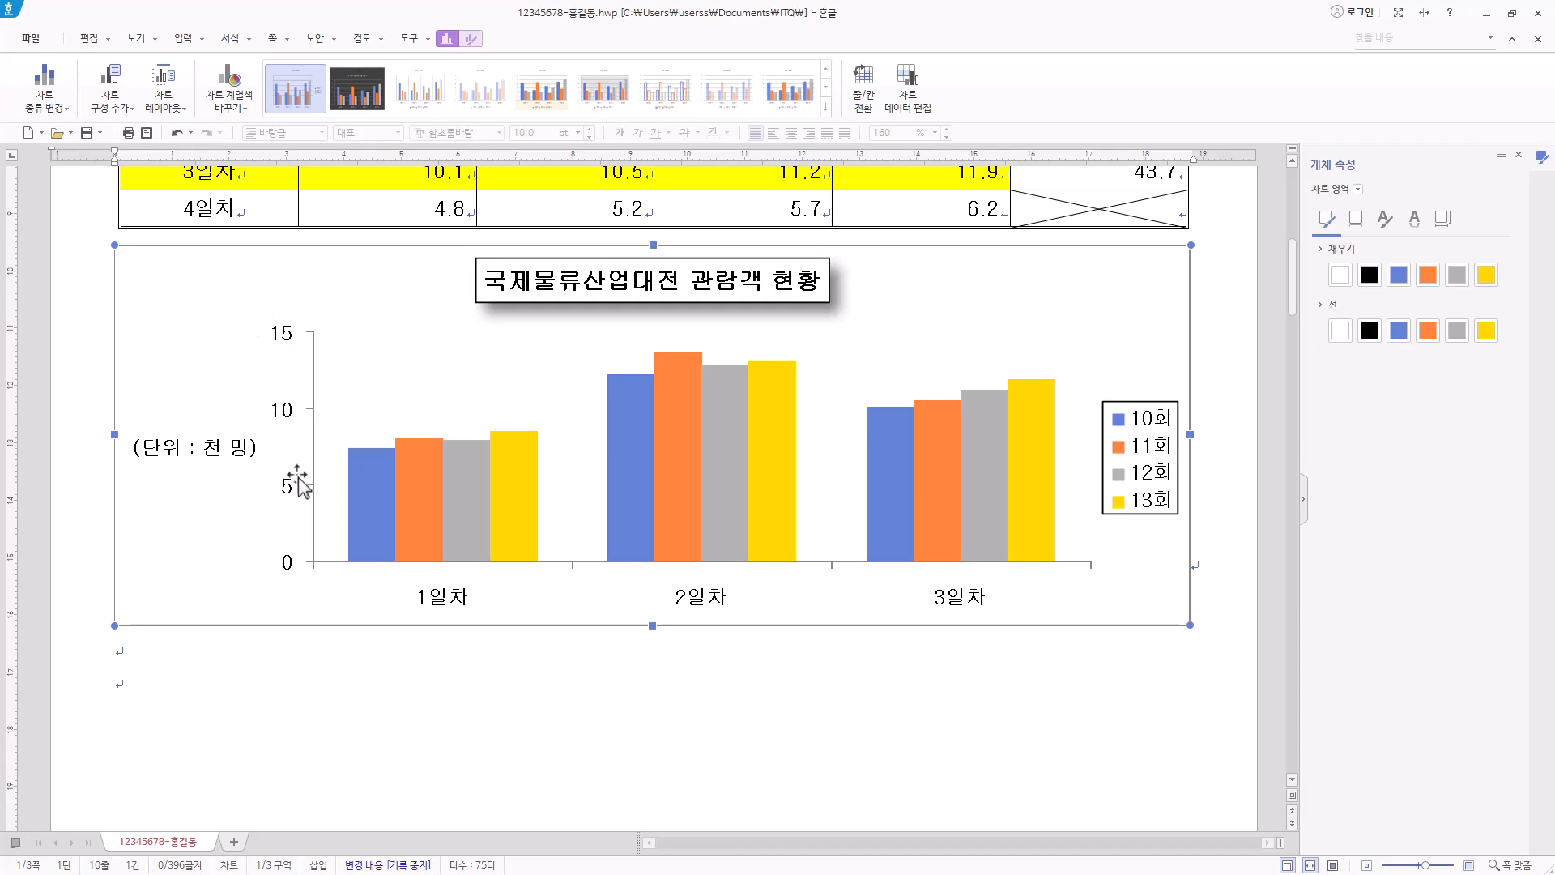
# Set the value axis's major tick marks (주 눈금) to 없음.
pyautogui.click(304, 444)
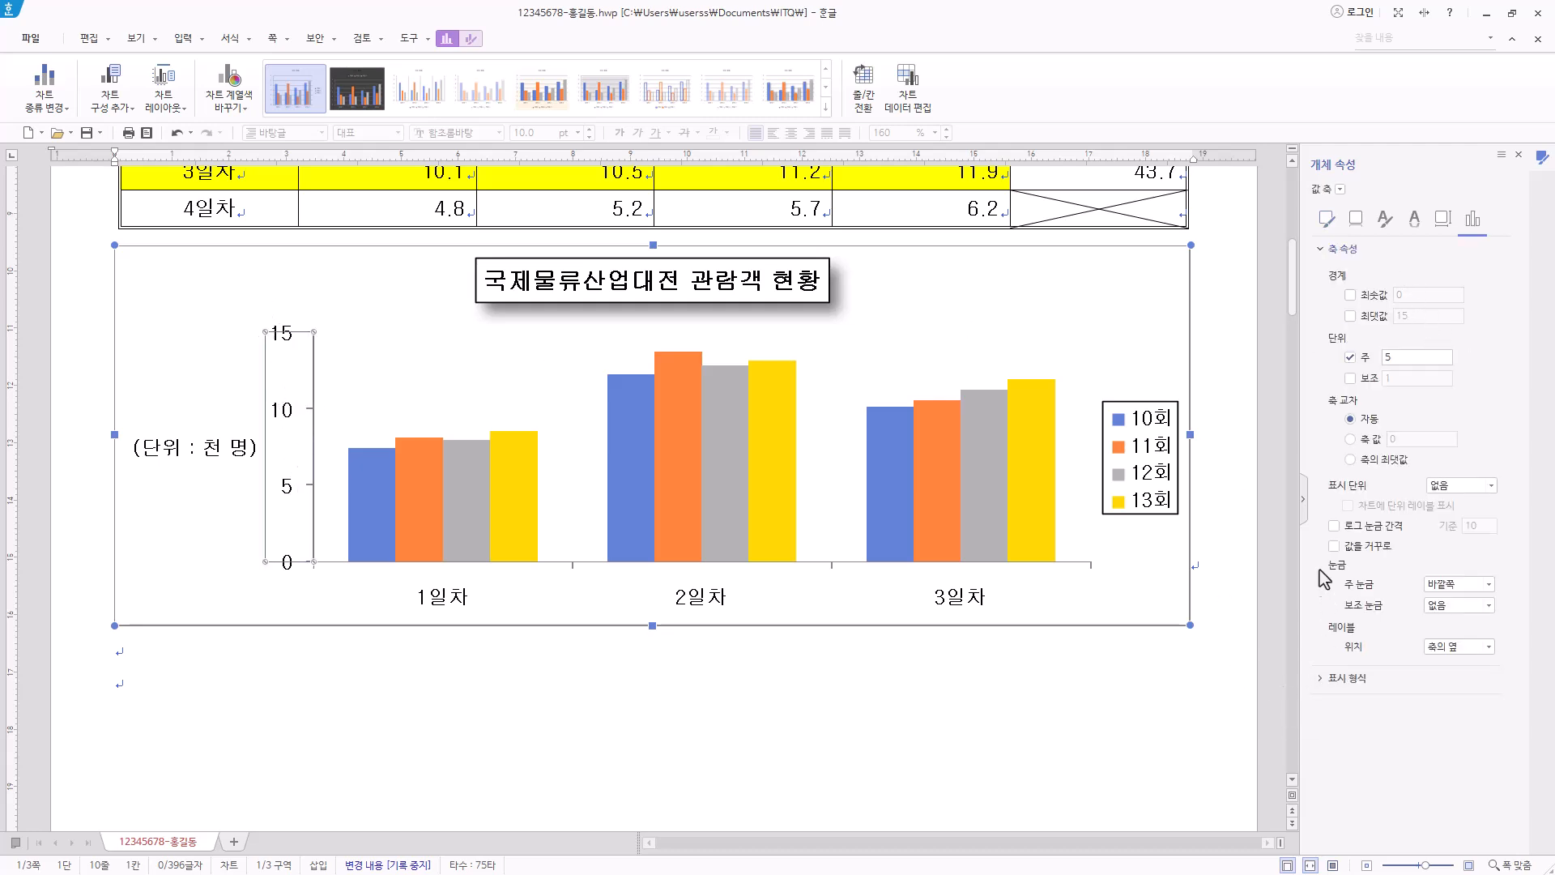
pyautogui.click(1488, 584)
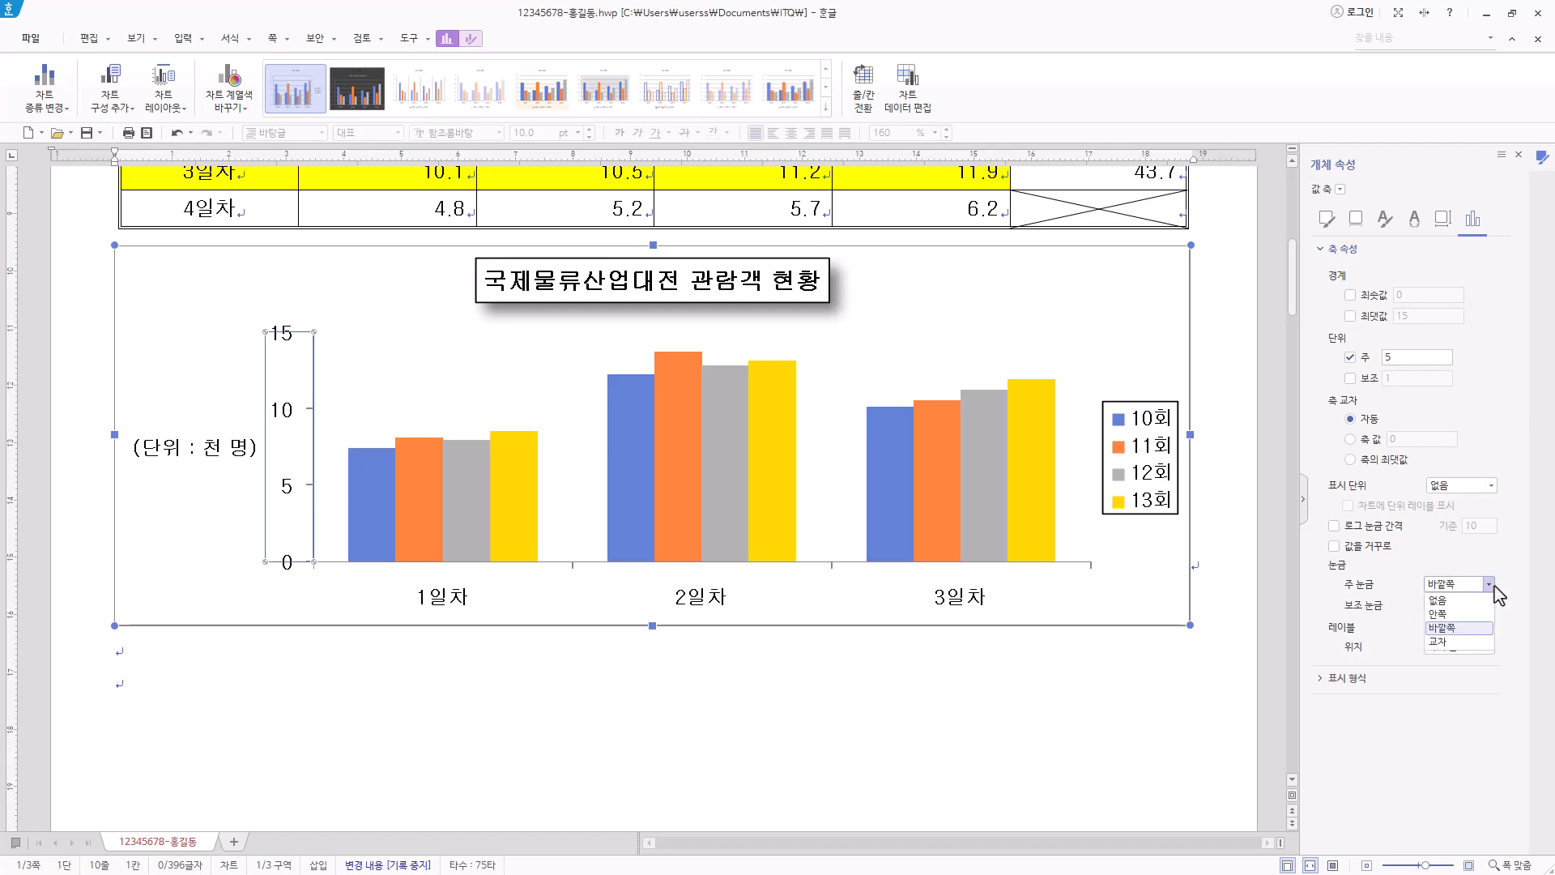
pyautogui.click(1439, 600)
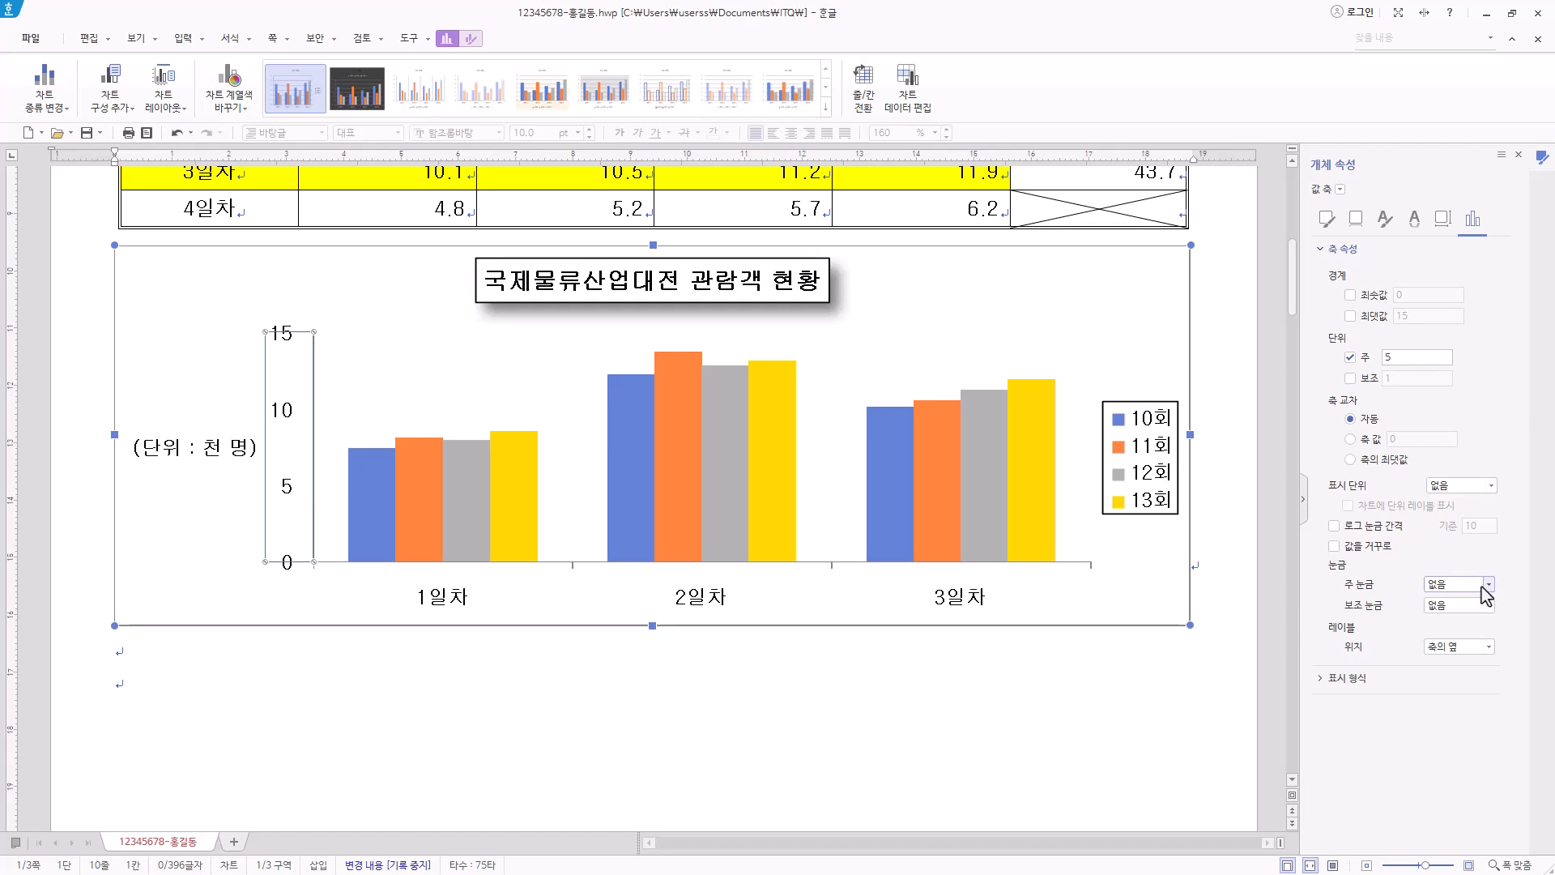
# Set the value axis's major tick marks (주 눈금) to 바깥쪽.
pyautogui.click(1487, 584)
pyautogui.click(1449, 627)
pyautogui.click(391, 601)
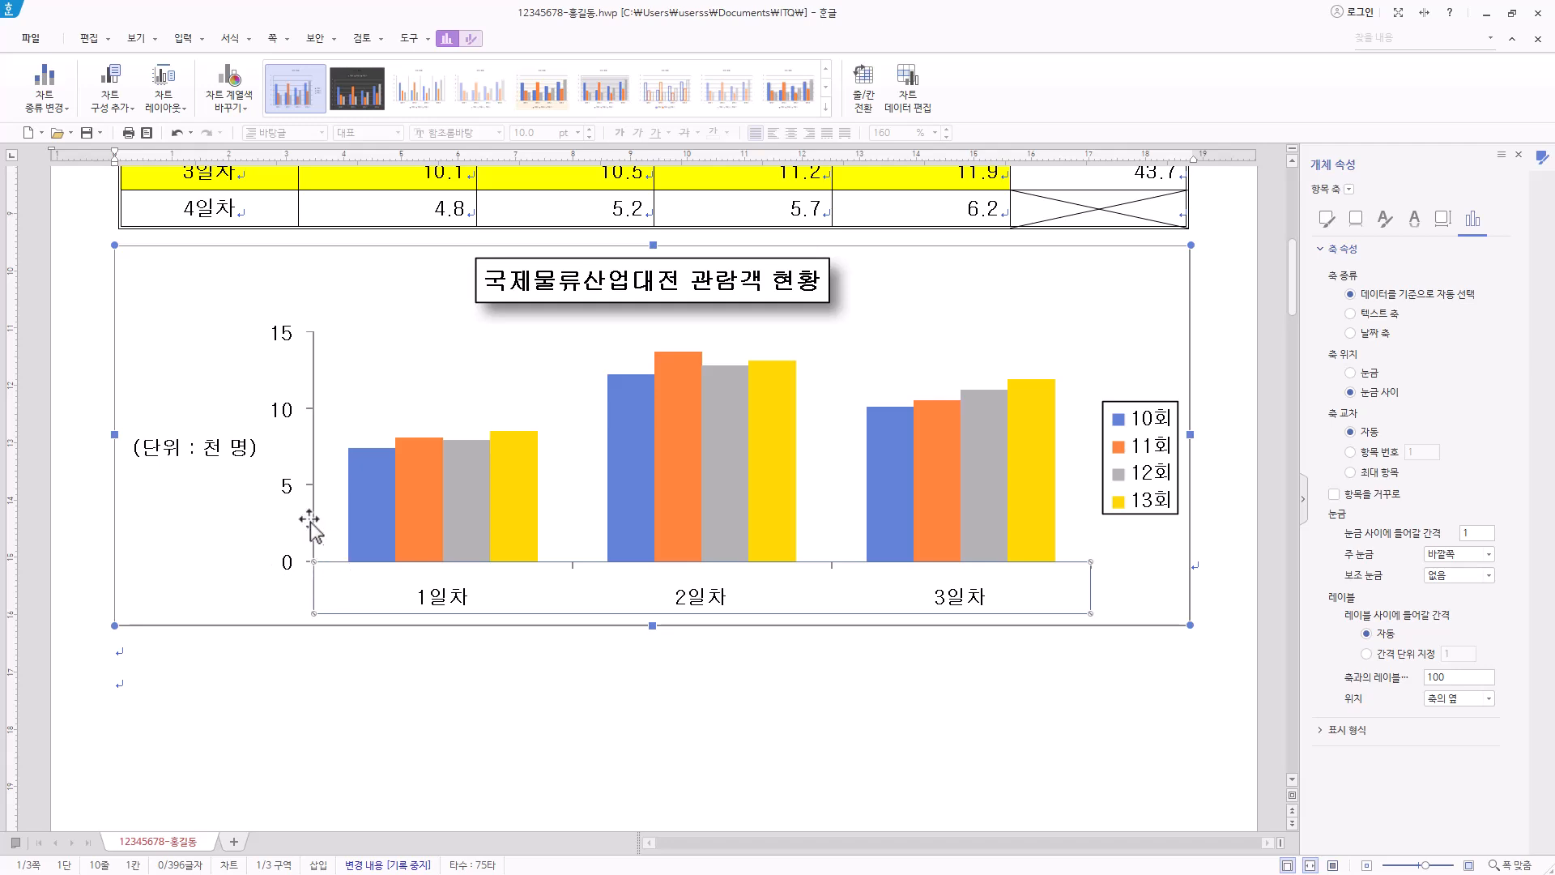
pyautogui.click(294, 486)
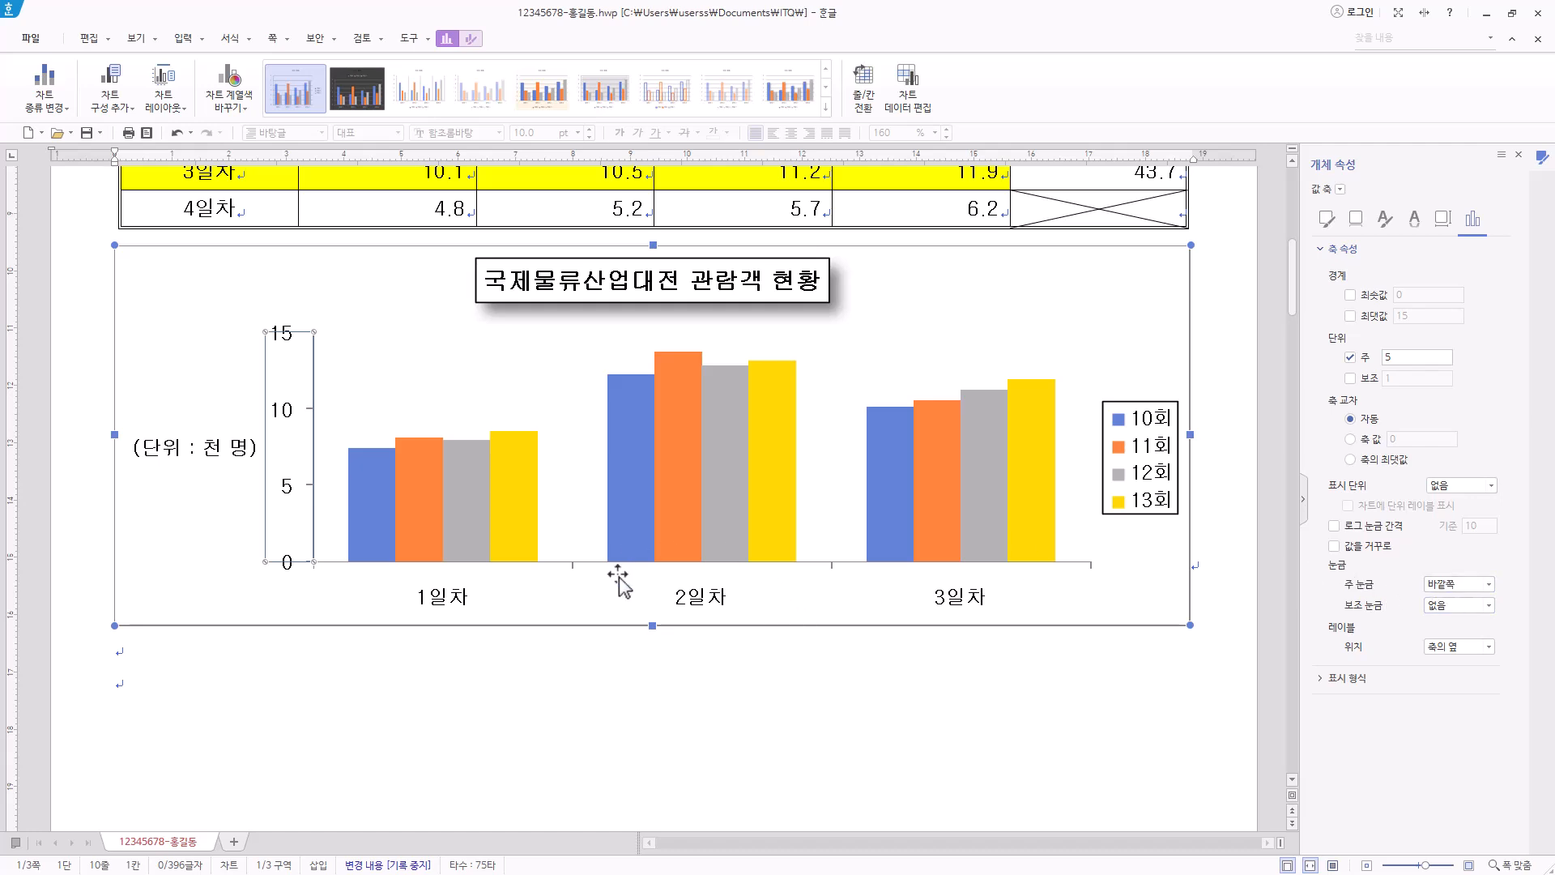
# Set the value axis's number format (표시 형식) category to 회계 with 기호 set to 없음.
pyautogui.click(288, 585)
pyautogui.click(290, 484)
pyautogui.click(1472, 219)
pyautogui.click(1333, 685)
pyautogui.click(1388, 724)
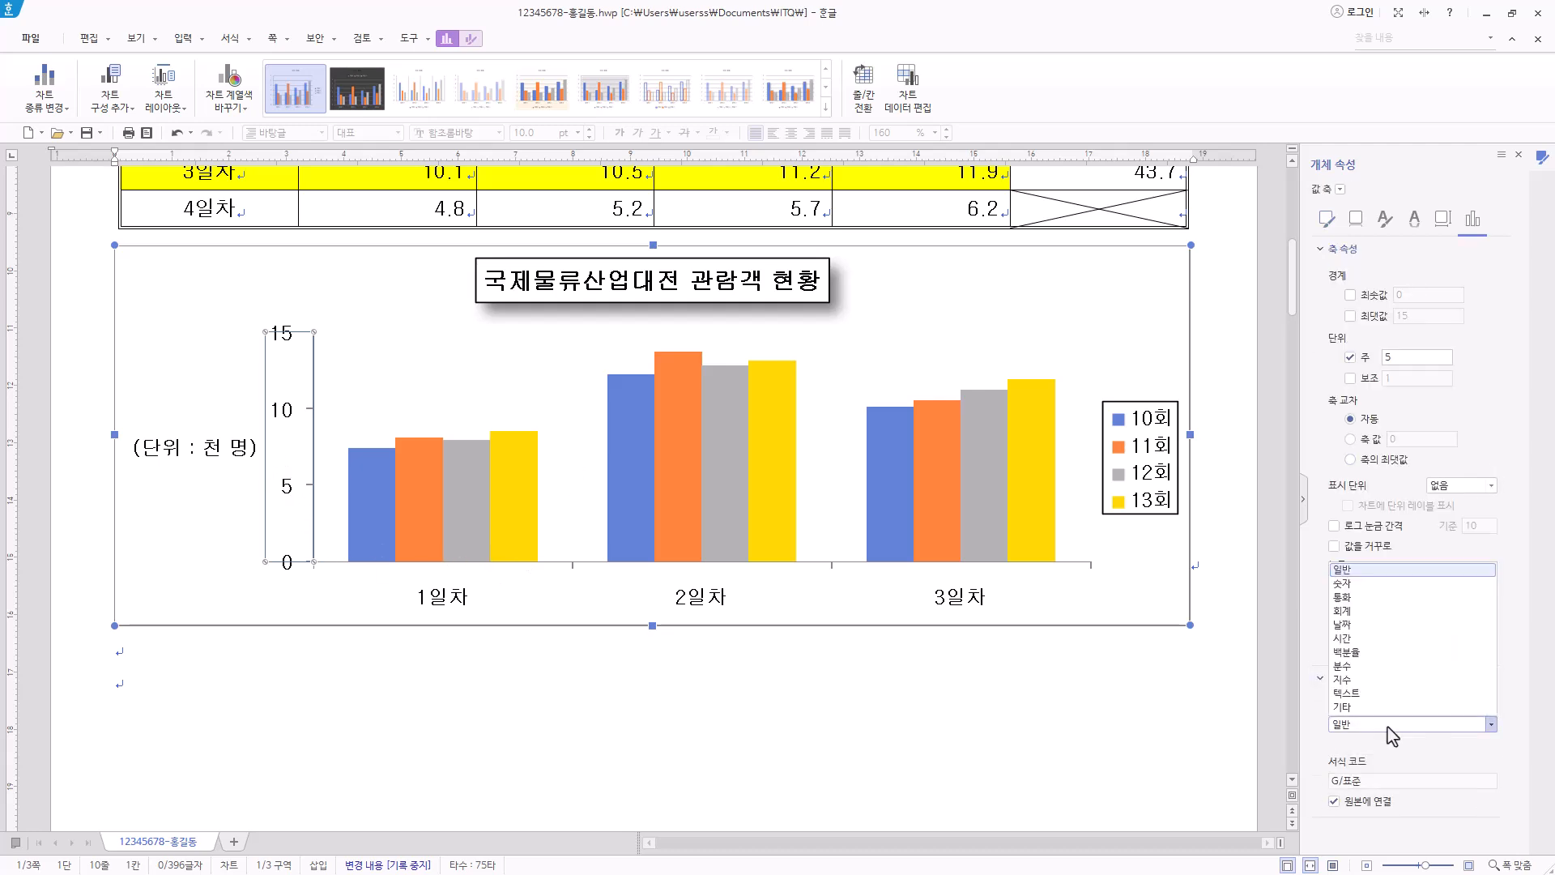
pyautogui.click(1367, 616)
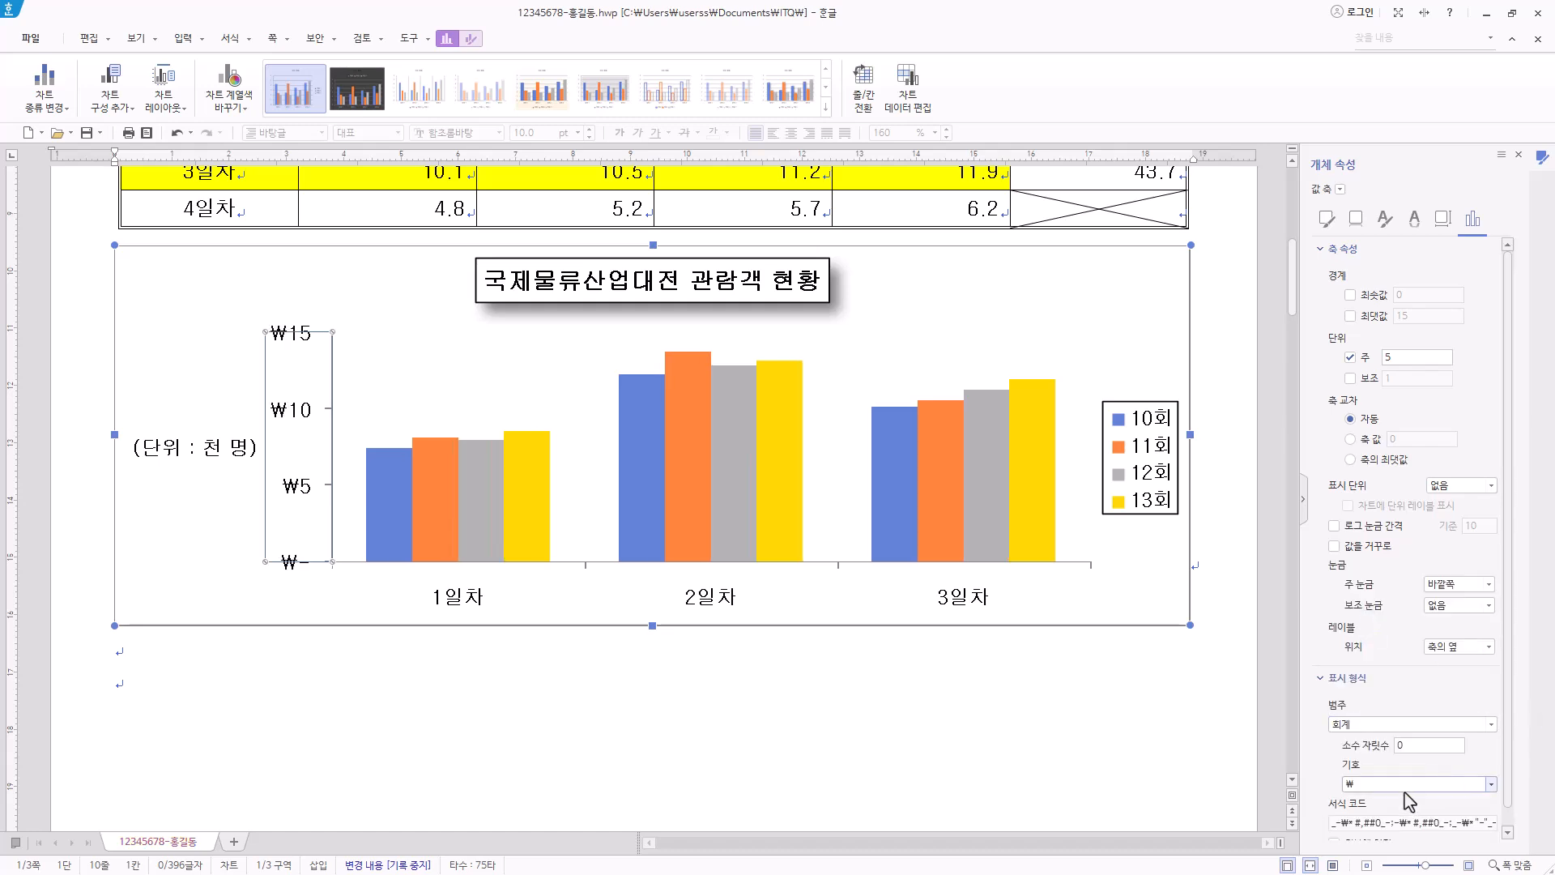
pyautogui.click(1405, 788)
pyautogui.click(1376, 547)
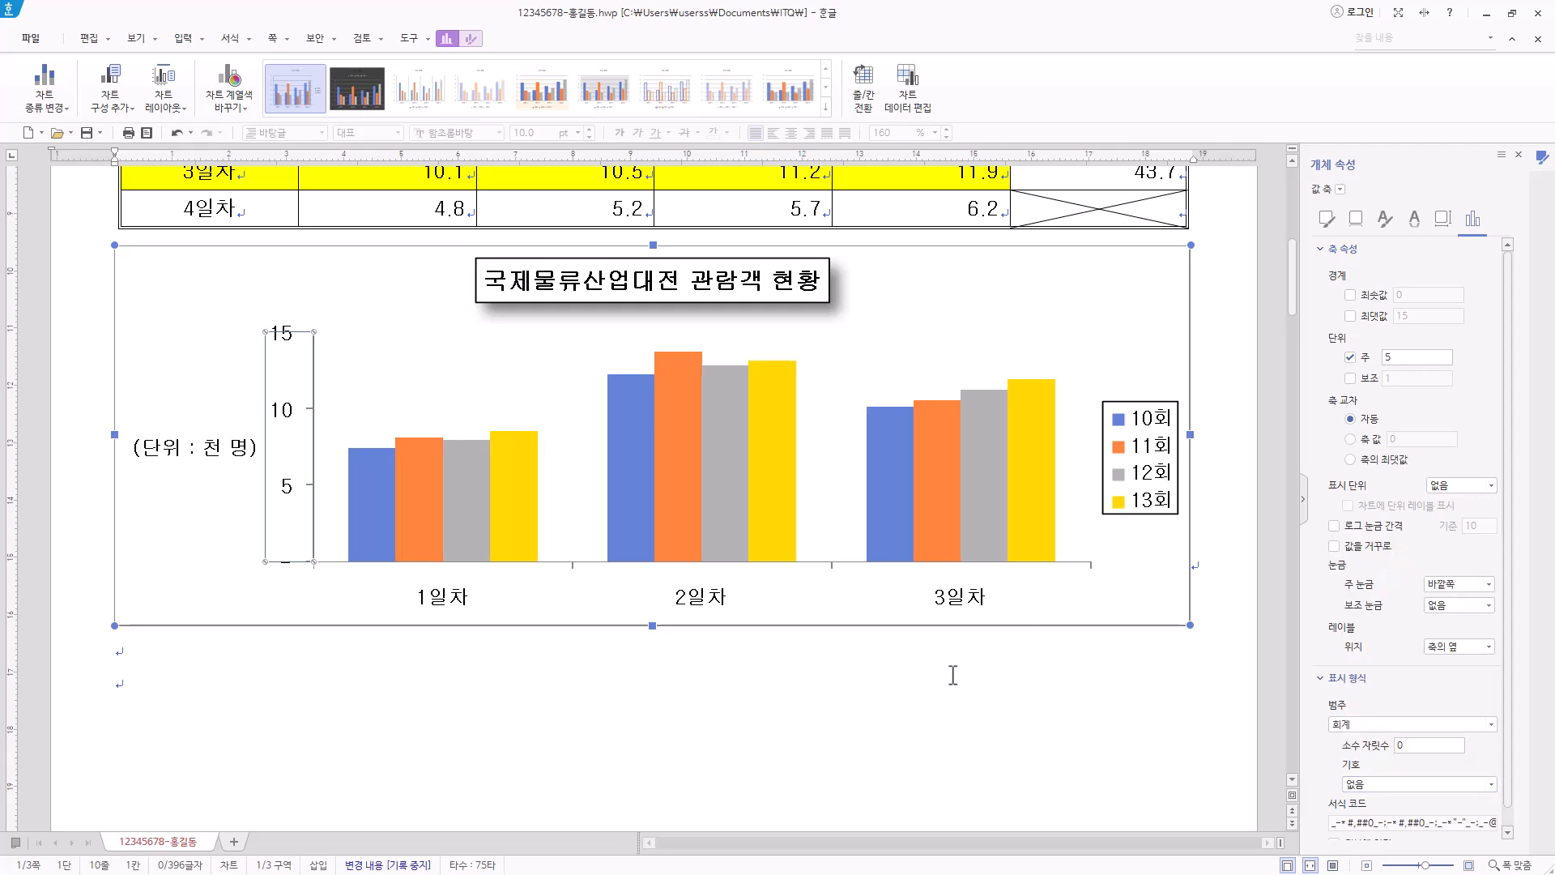
# Undo the last two number format changes on the value axis.
pyautogui.click(295, 583)
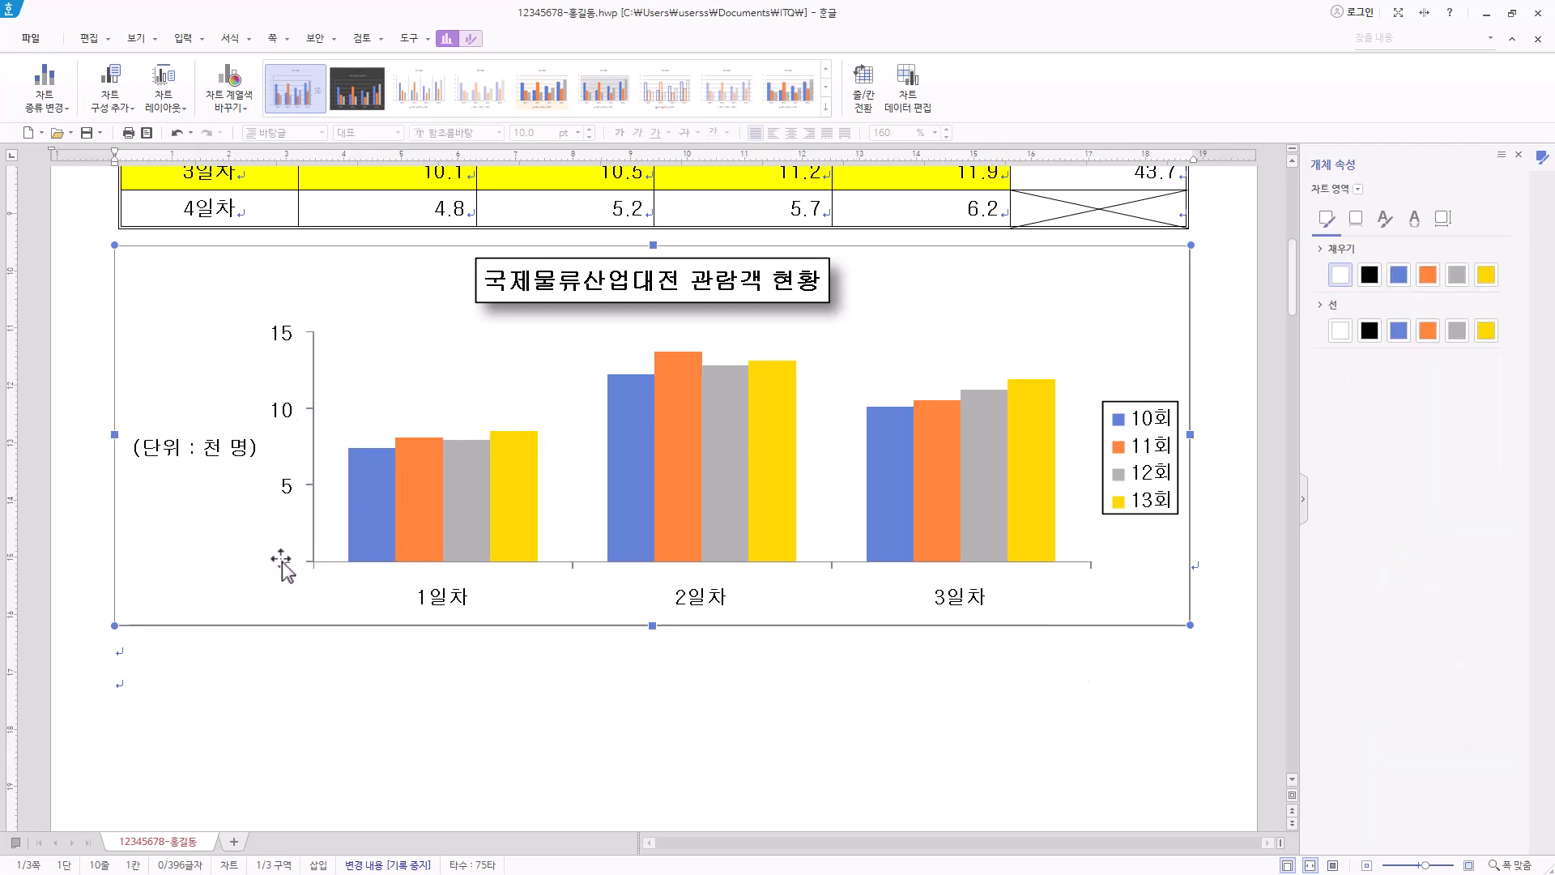
pyautogui.click(178, 136)
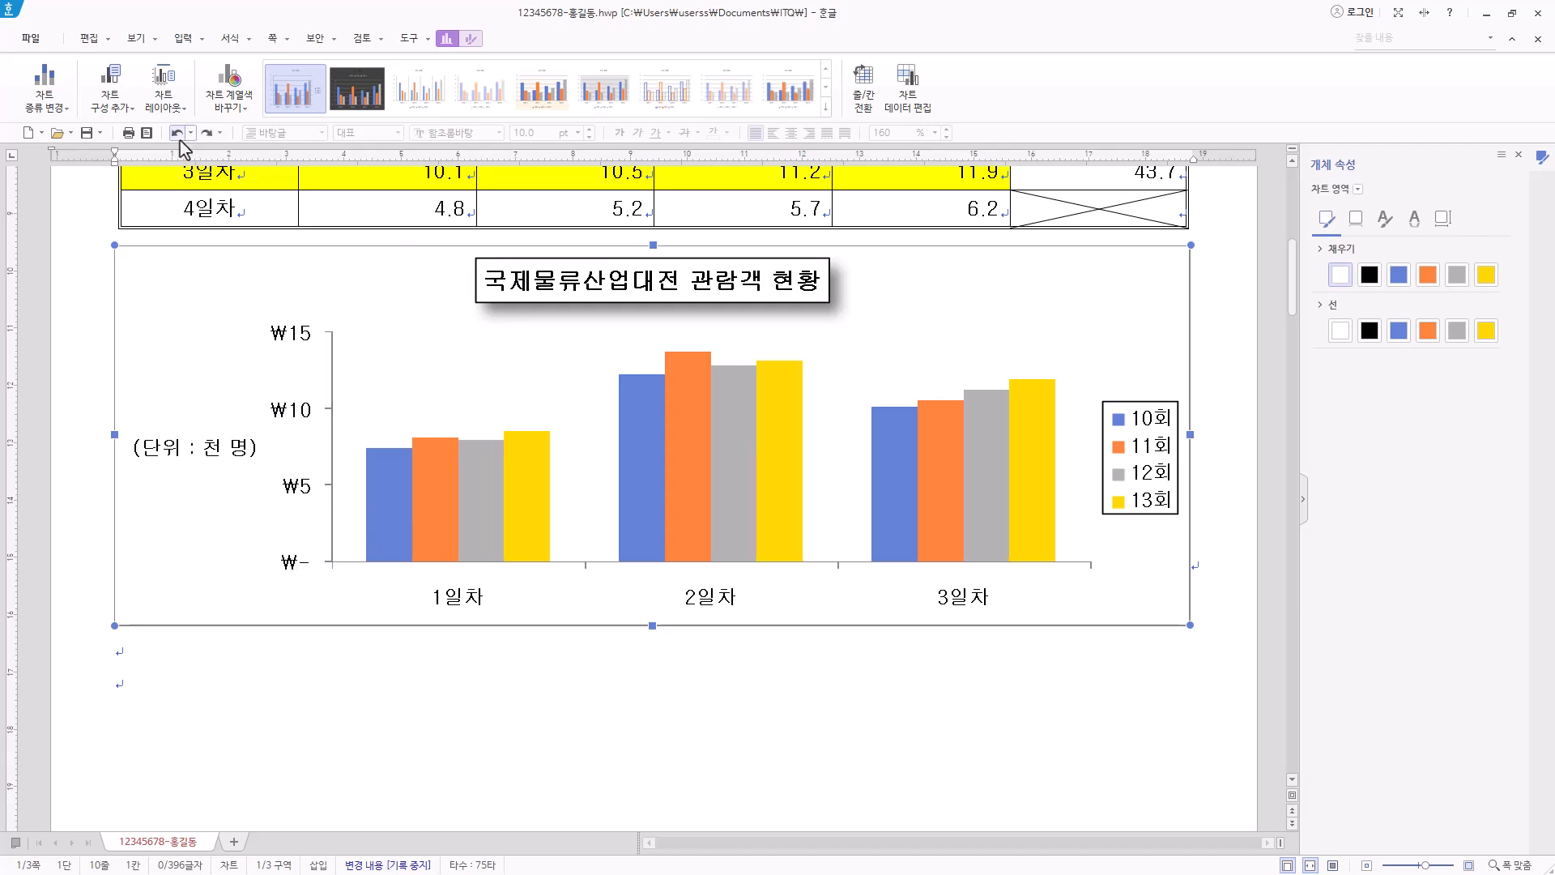
pyautogui.click(176, 133)
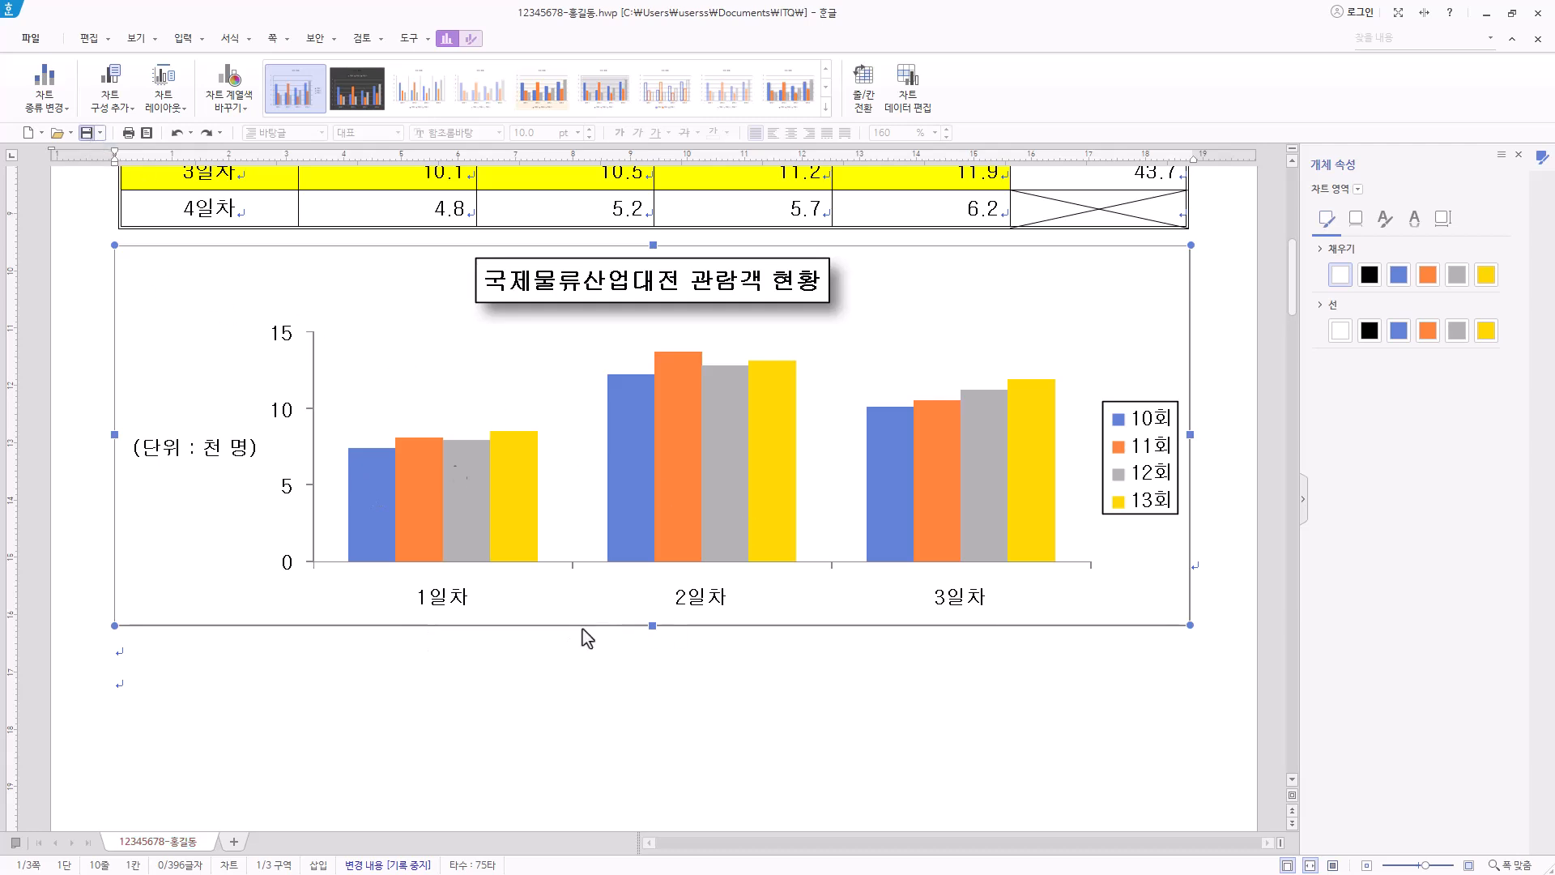
# Enter "(1)" on the empty line under "3." on the second page and indent it with two spaces.
pyautogui.scroll(-2, 649, 733)
pyautogui.scroll(-15, 648, 733)
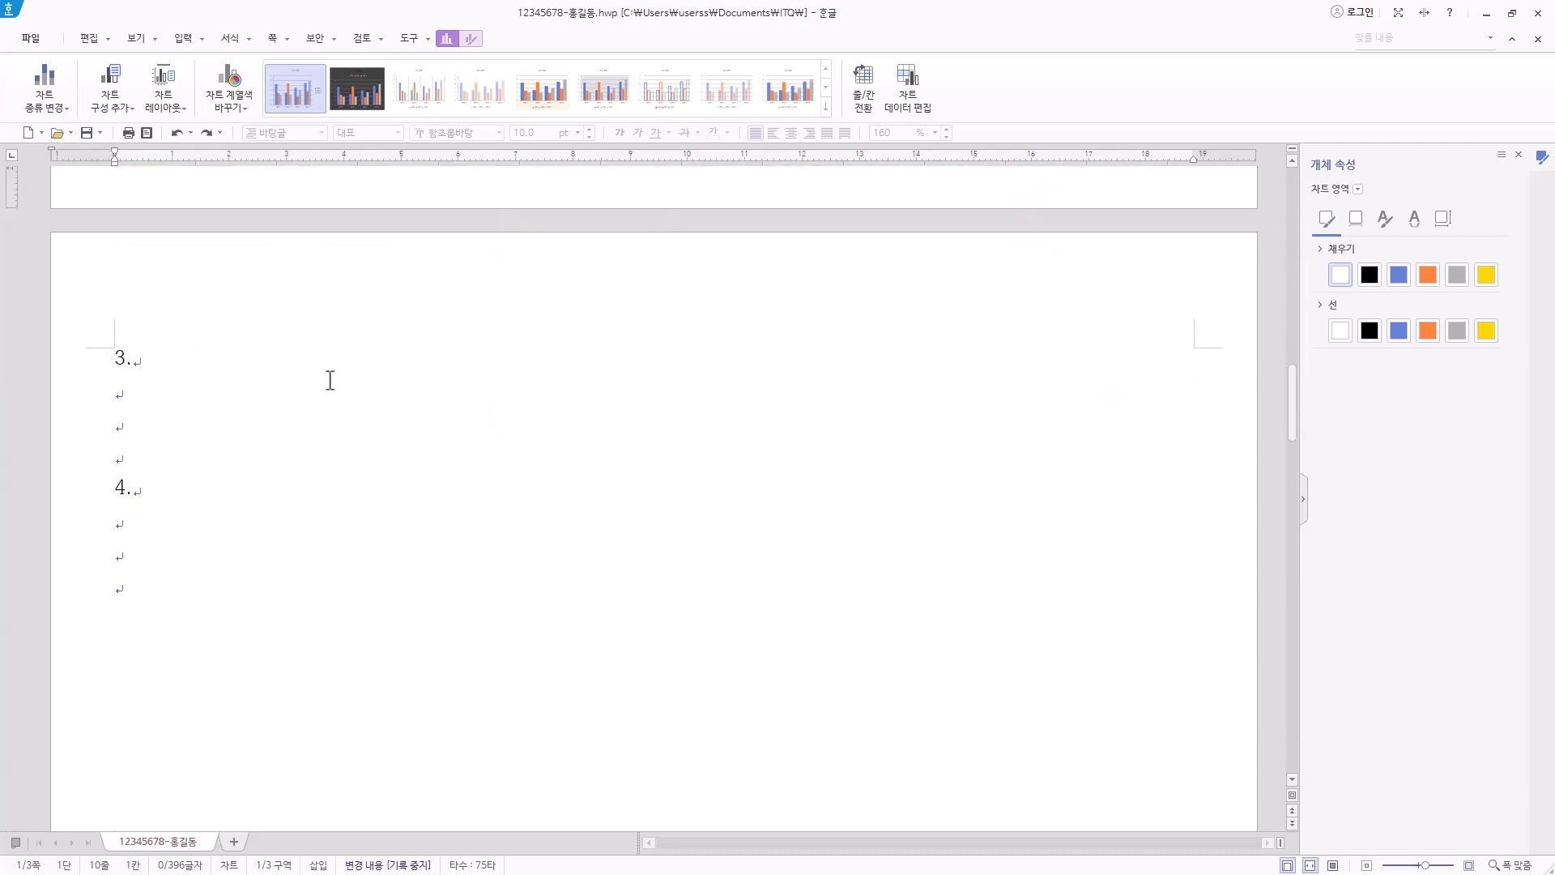
pyautogui.click(142, 397)
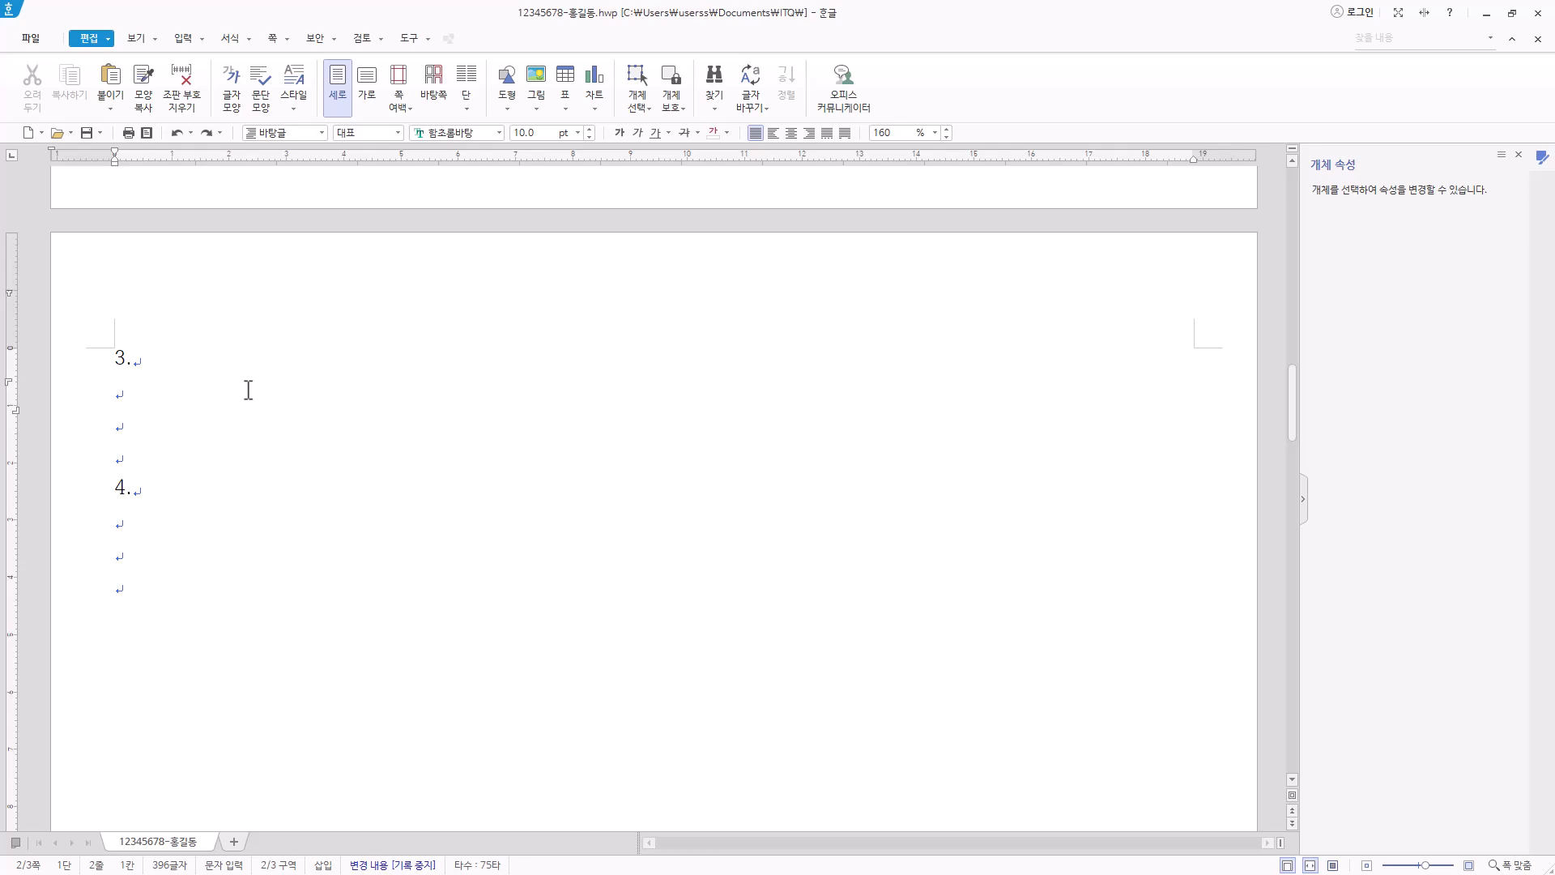
pyautogui.write('(1)')
pyautogui.click(107, 395)
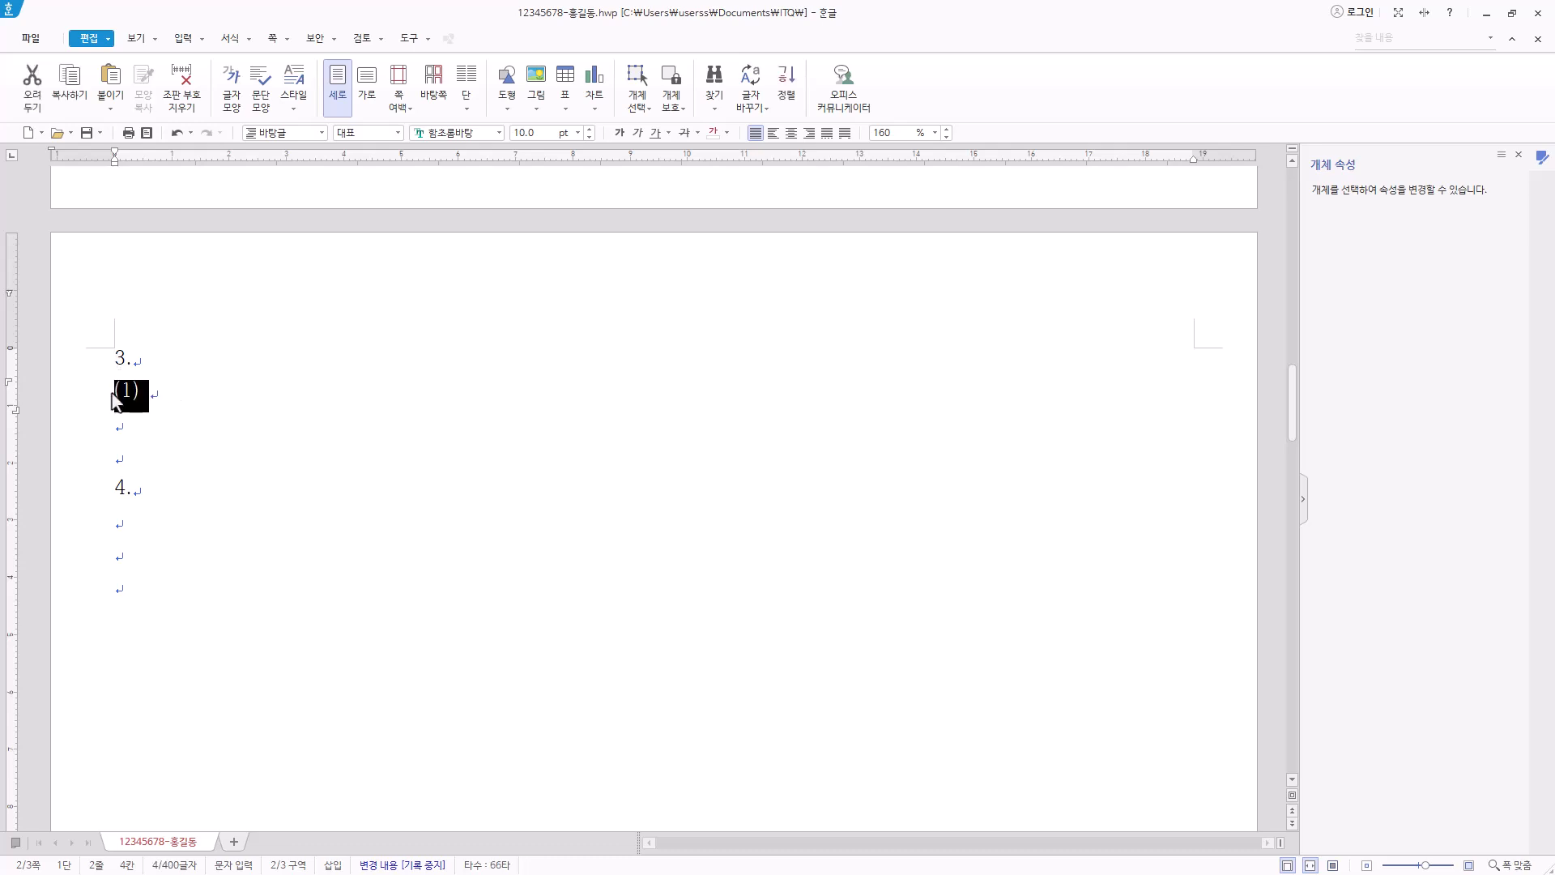
pyautogui.click(112, 393)
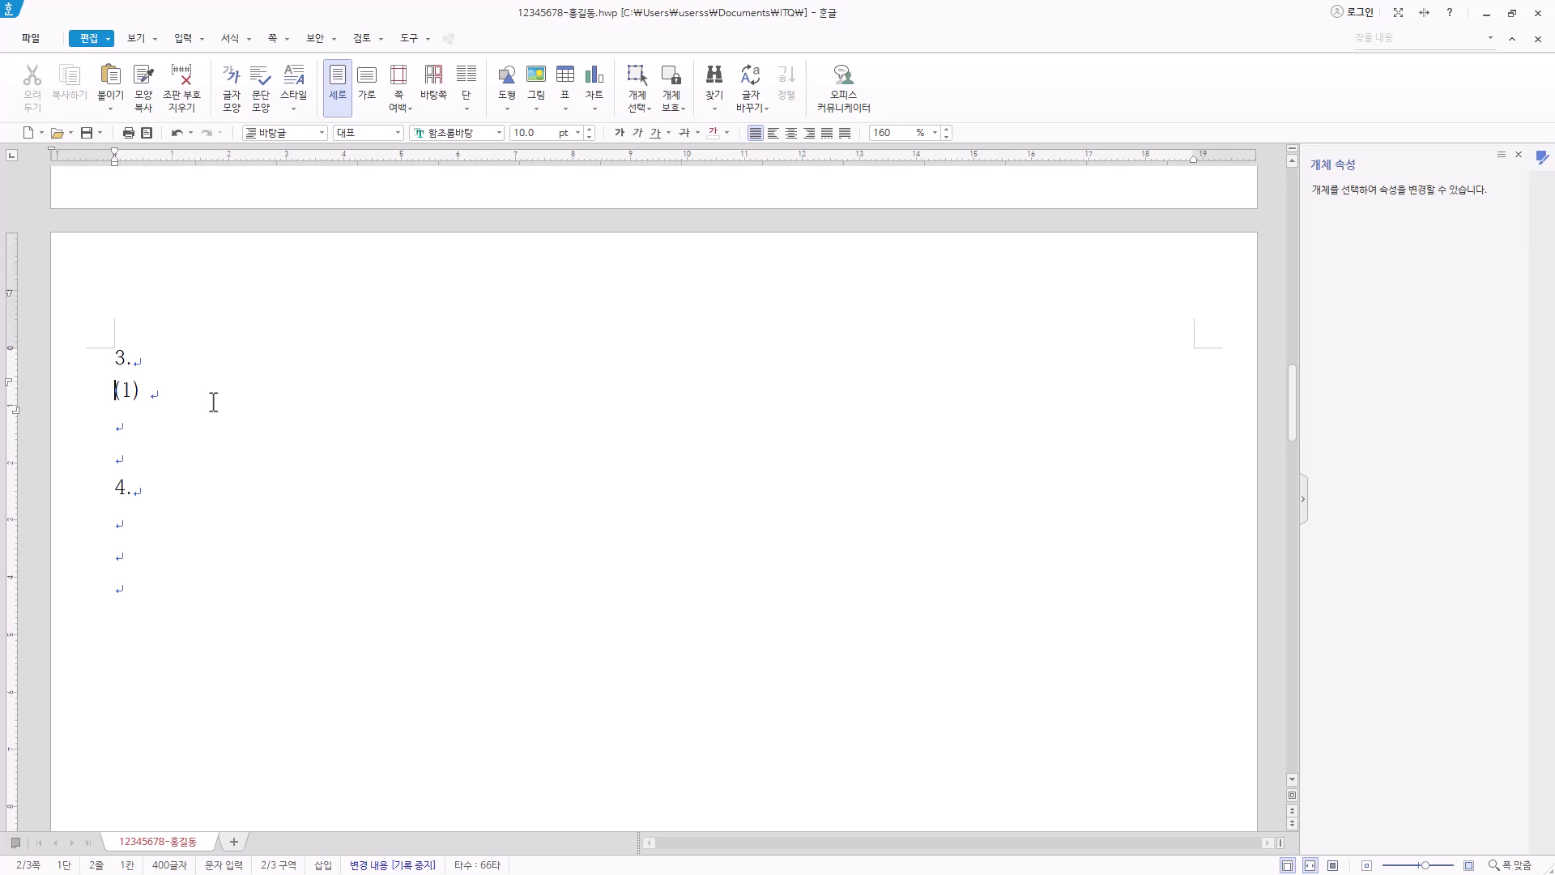
pyautogui.click(177, 388)
# Insert a new equation after "(1)" and begin it with Q=.
pyautogui.click(187, 40)
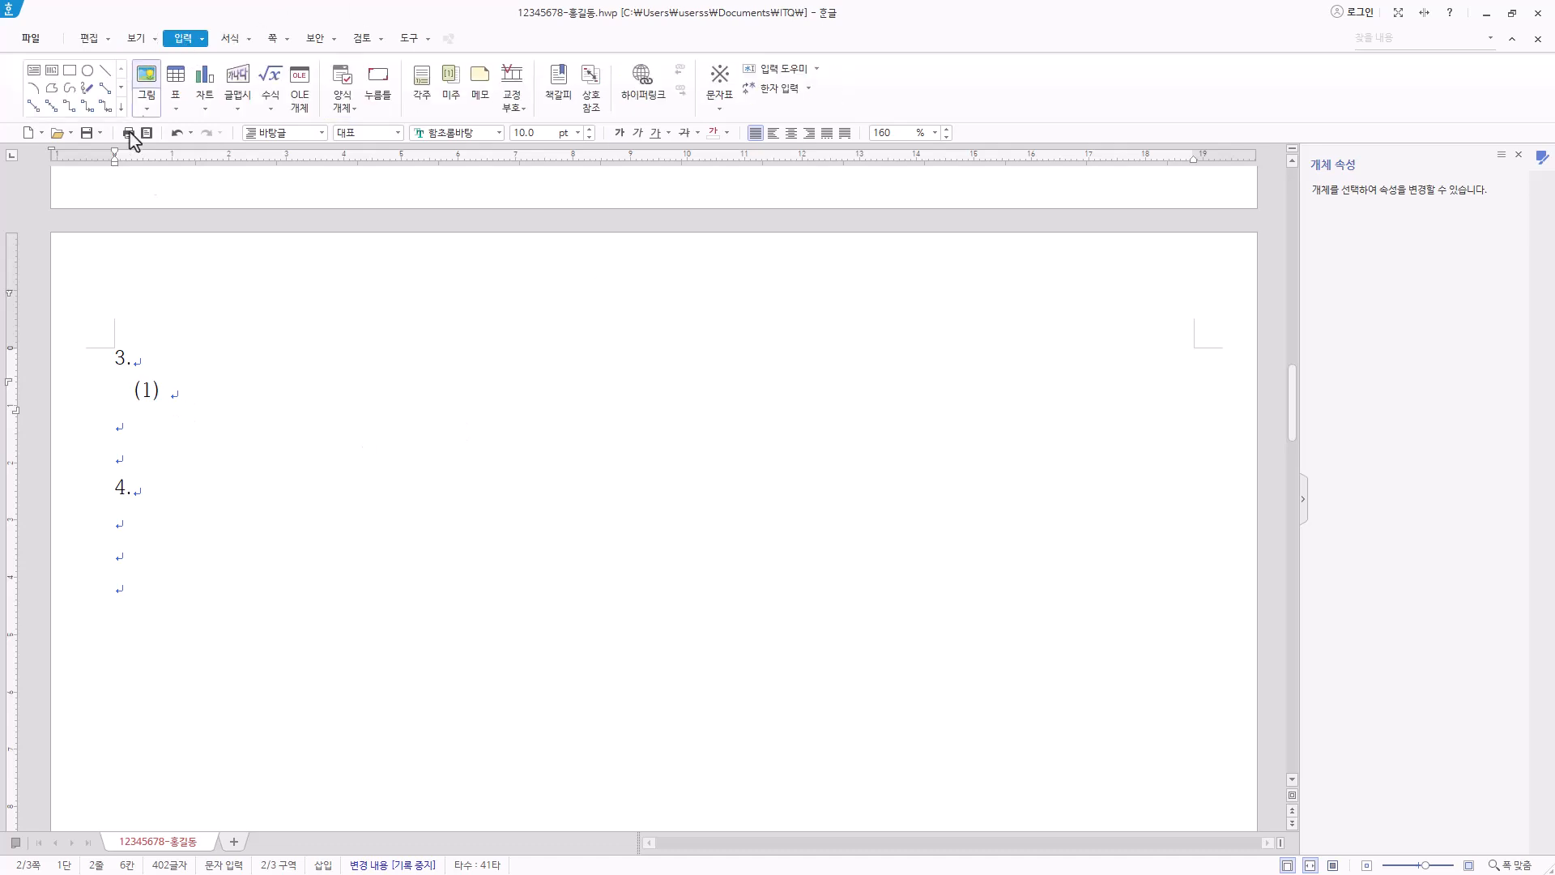
pyautogui.click(273, 81)
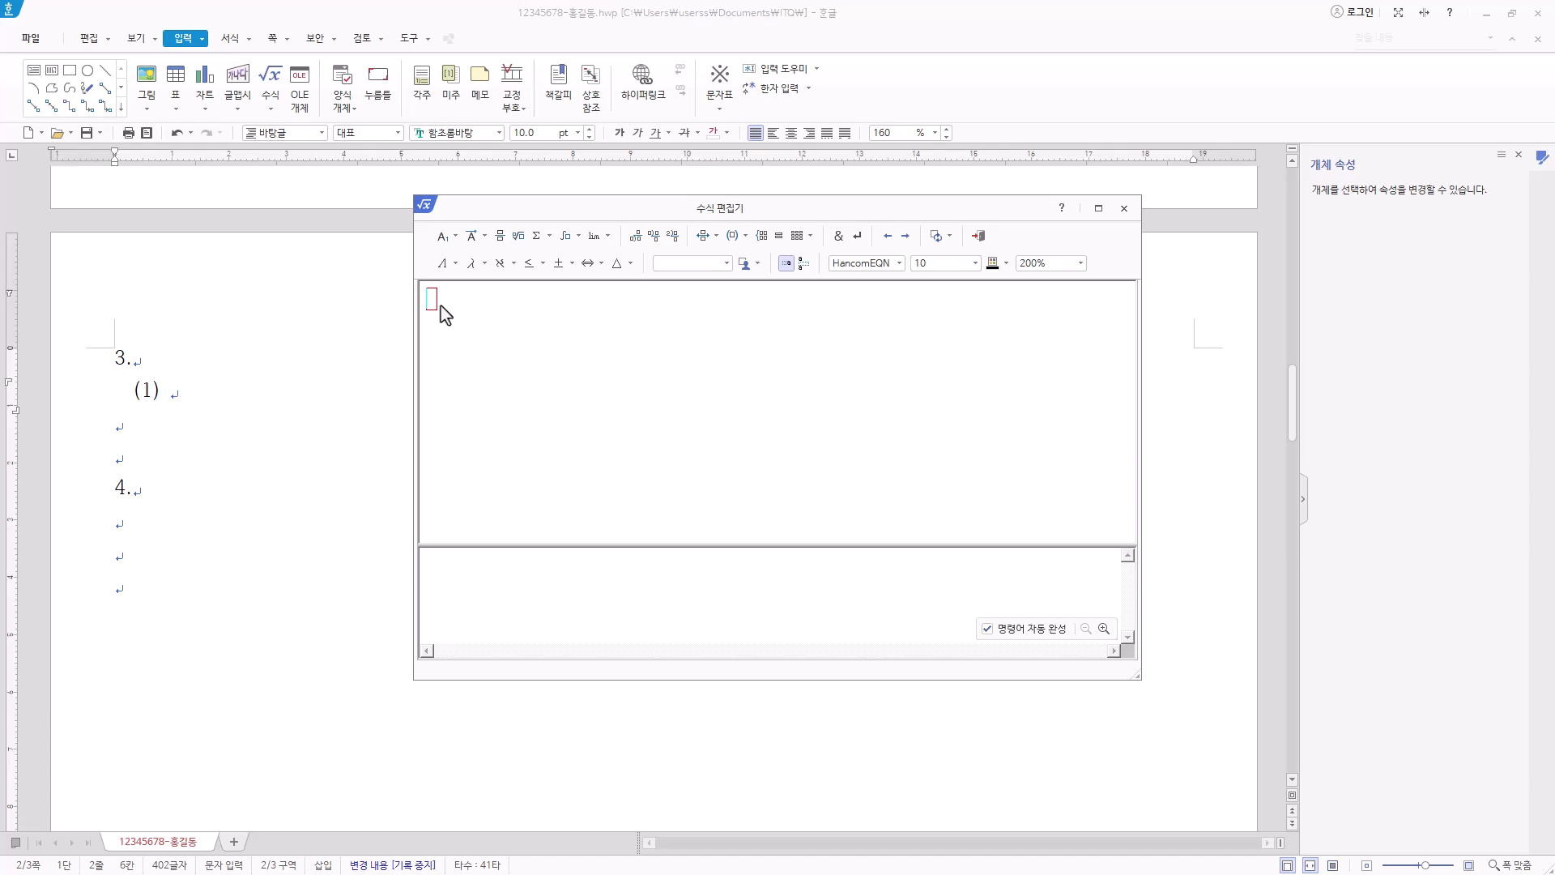
pyautogui.write('Q=')
# Add a lim expression to the equation with Δt→0 beneath it.
pyautogui.click(476, 263)
pyautogui.click(609, 215)
pyautogui.click(598, 235)
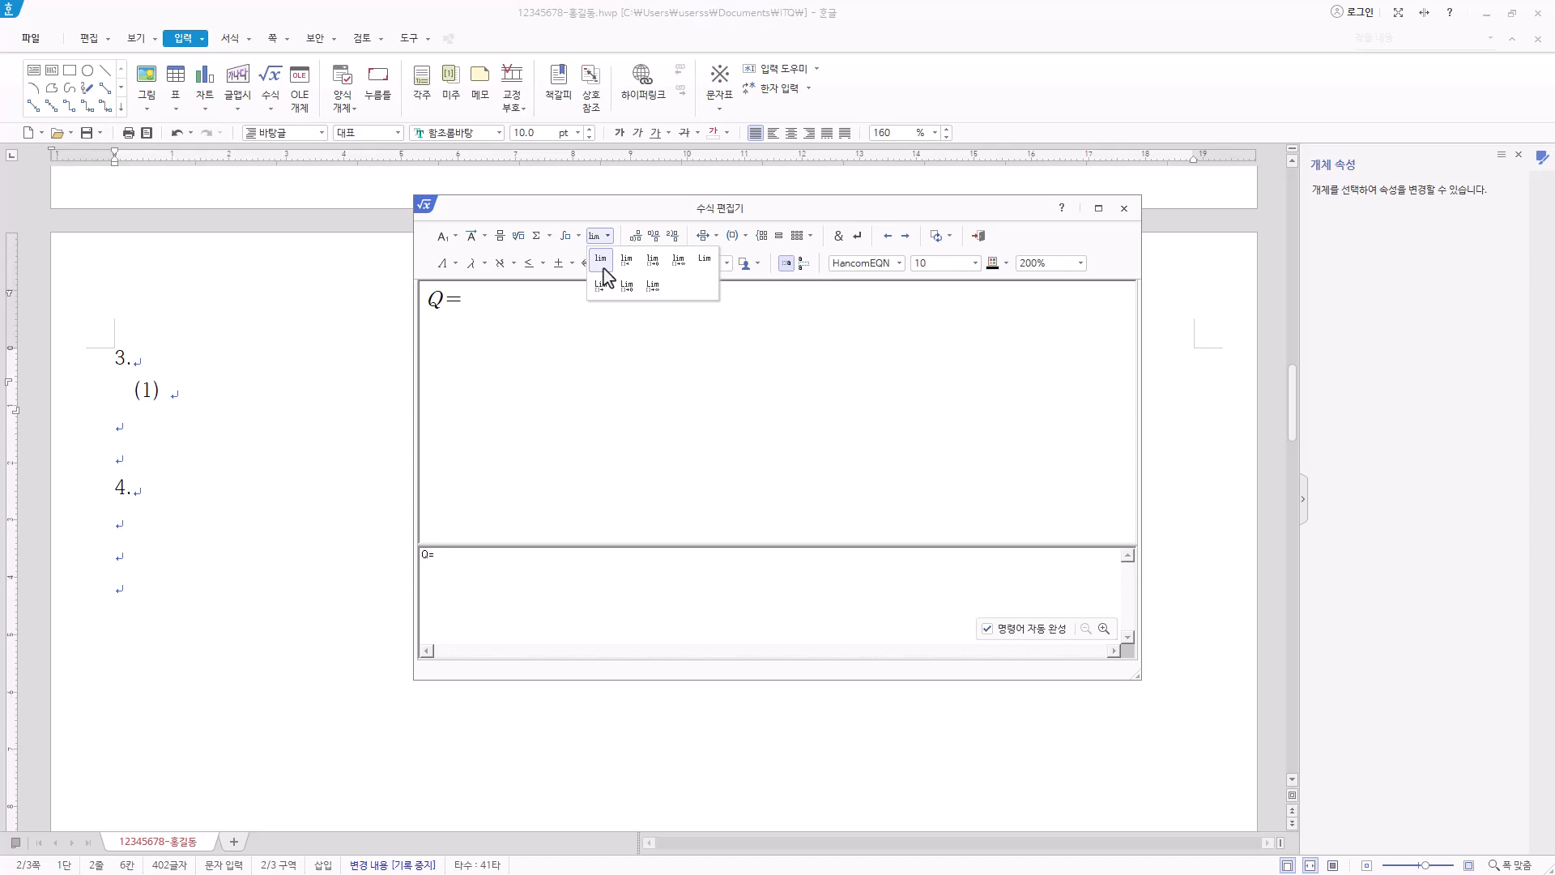
pyautogui.click(659, 269)
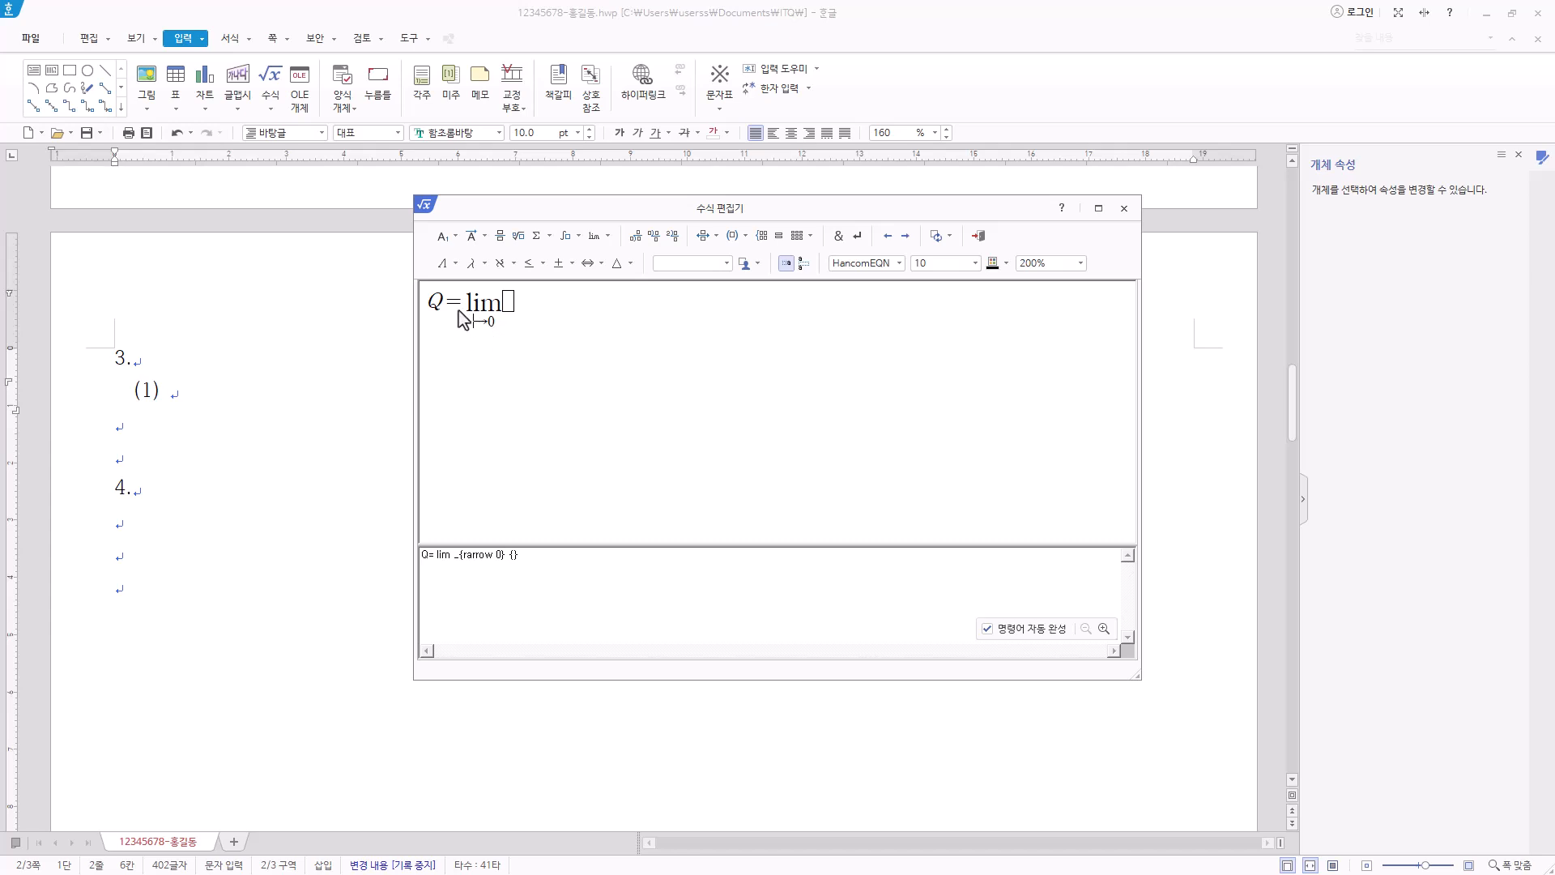
pyautogui.click(631, 265)
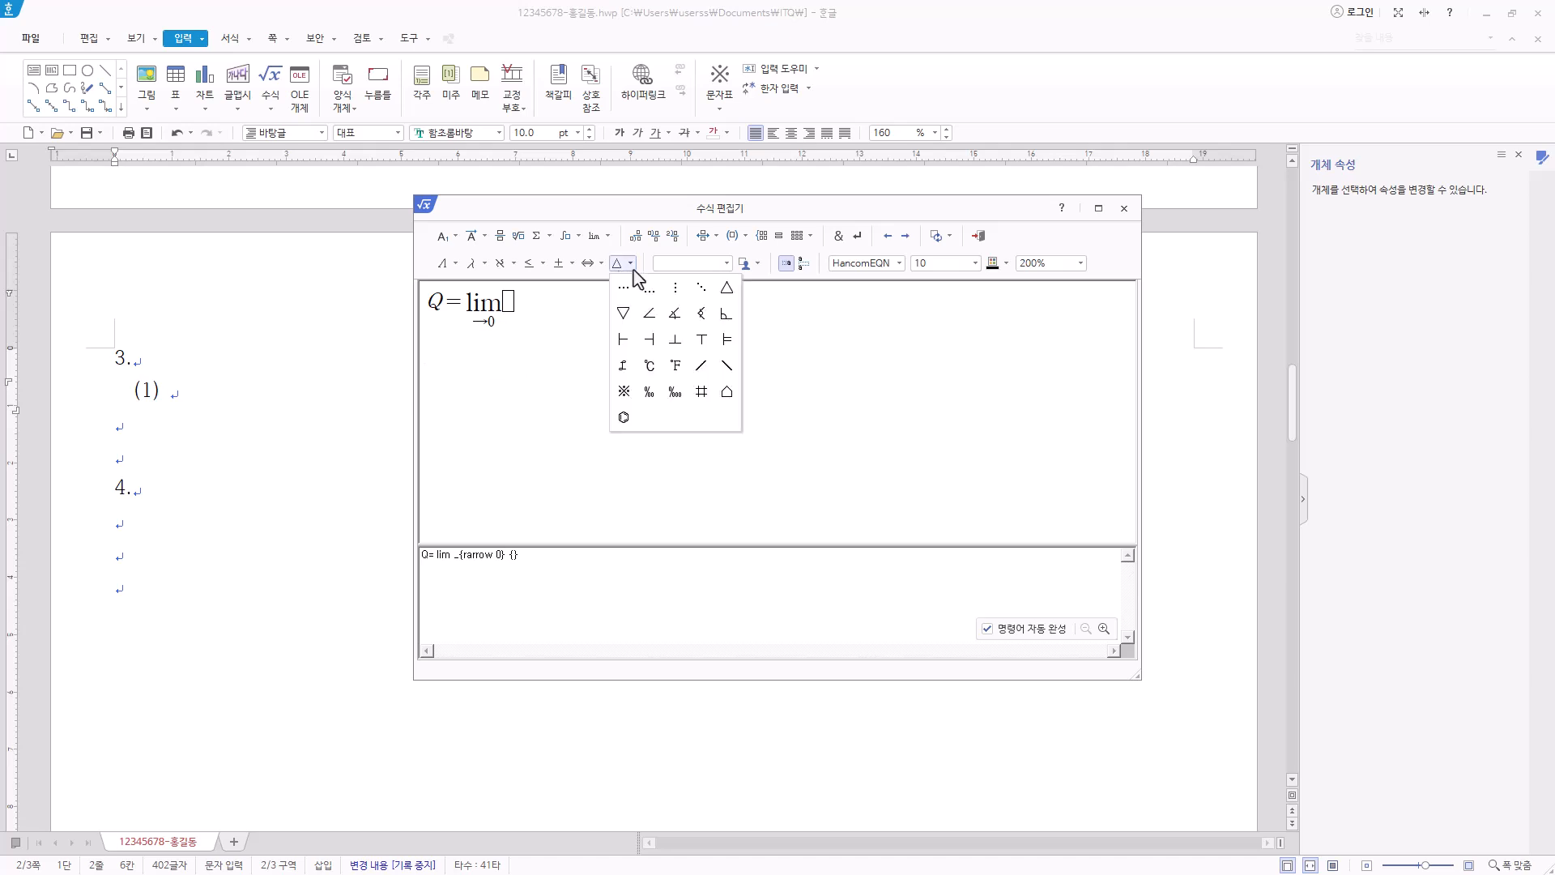
pyautogui.click(728, 291)
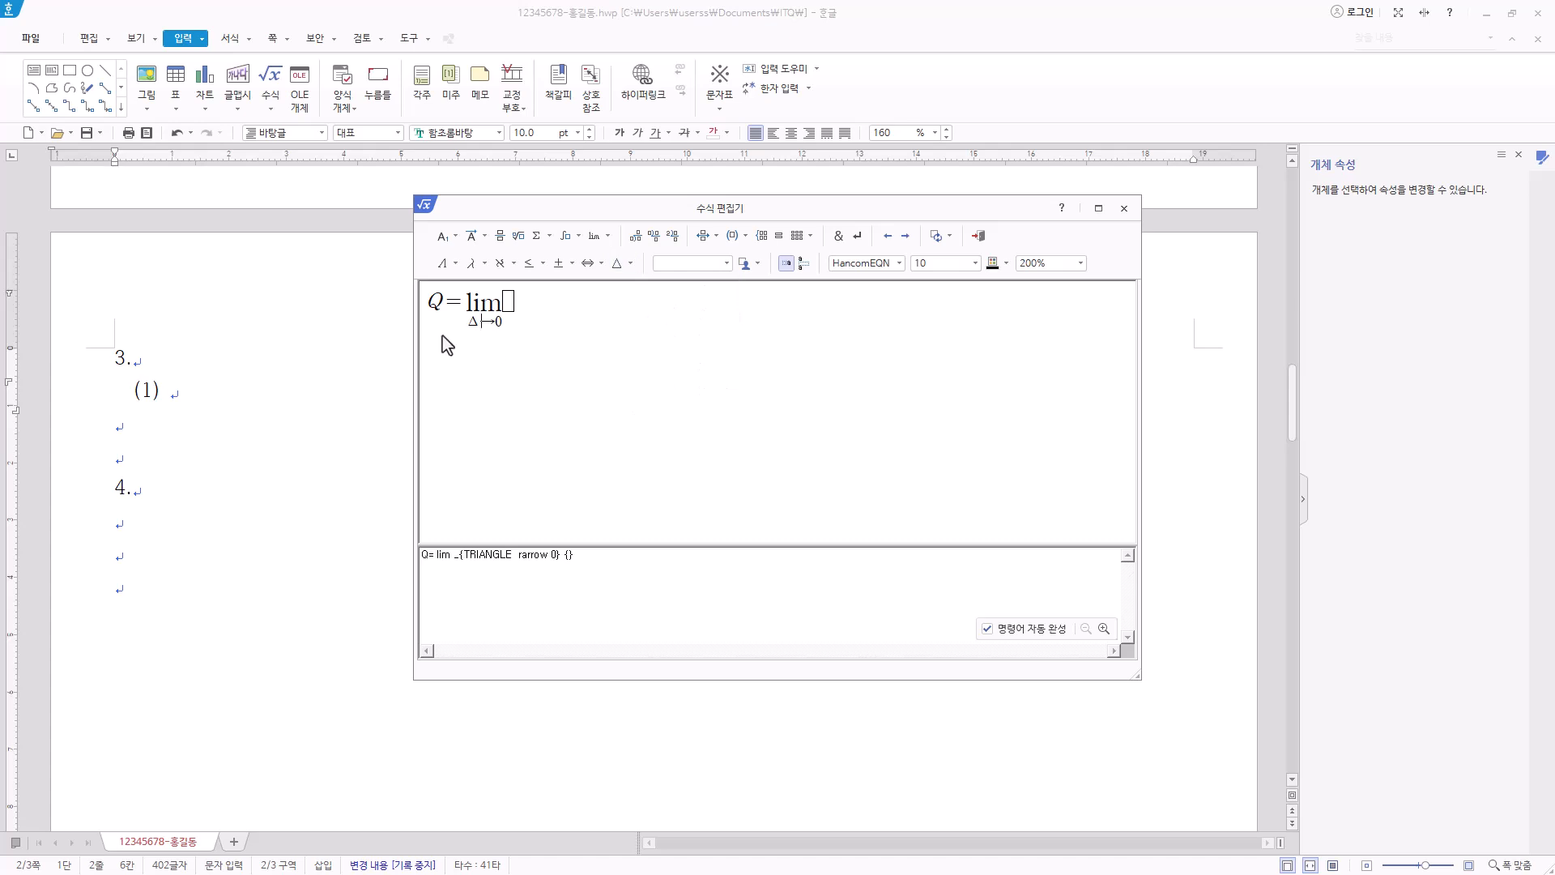
pyautogui.write('t')
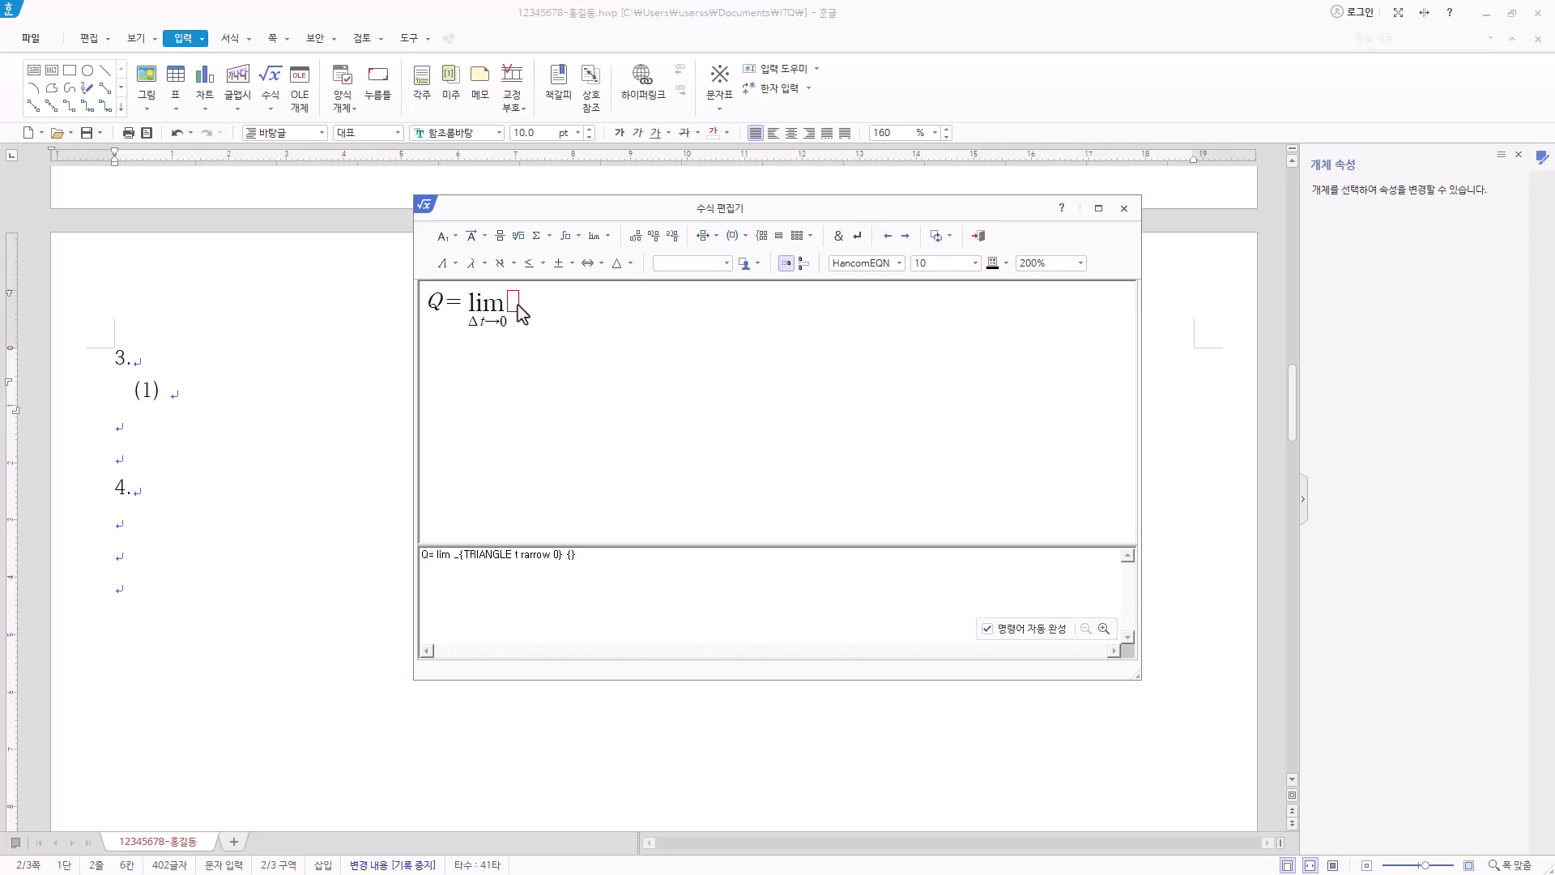
# Add a fraction after the limit with Δs as numerator and Δt as denominator.
pyautogui.click(499, 236)
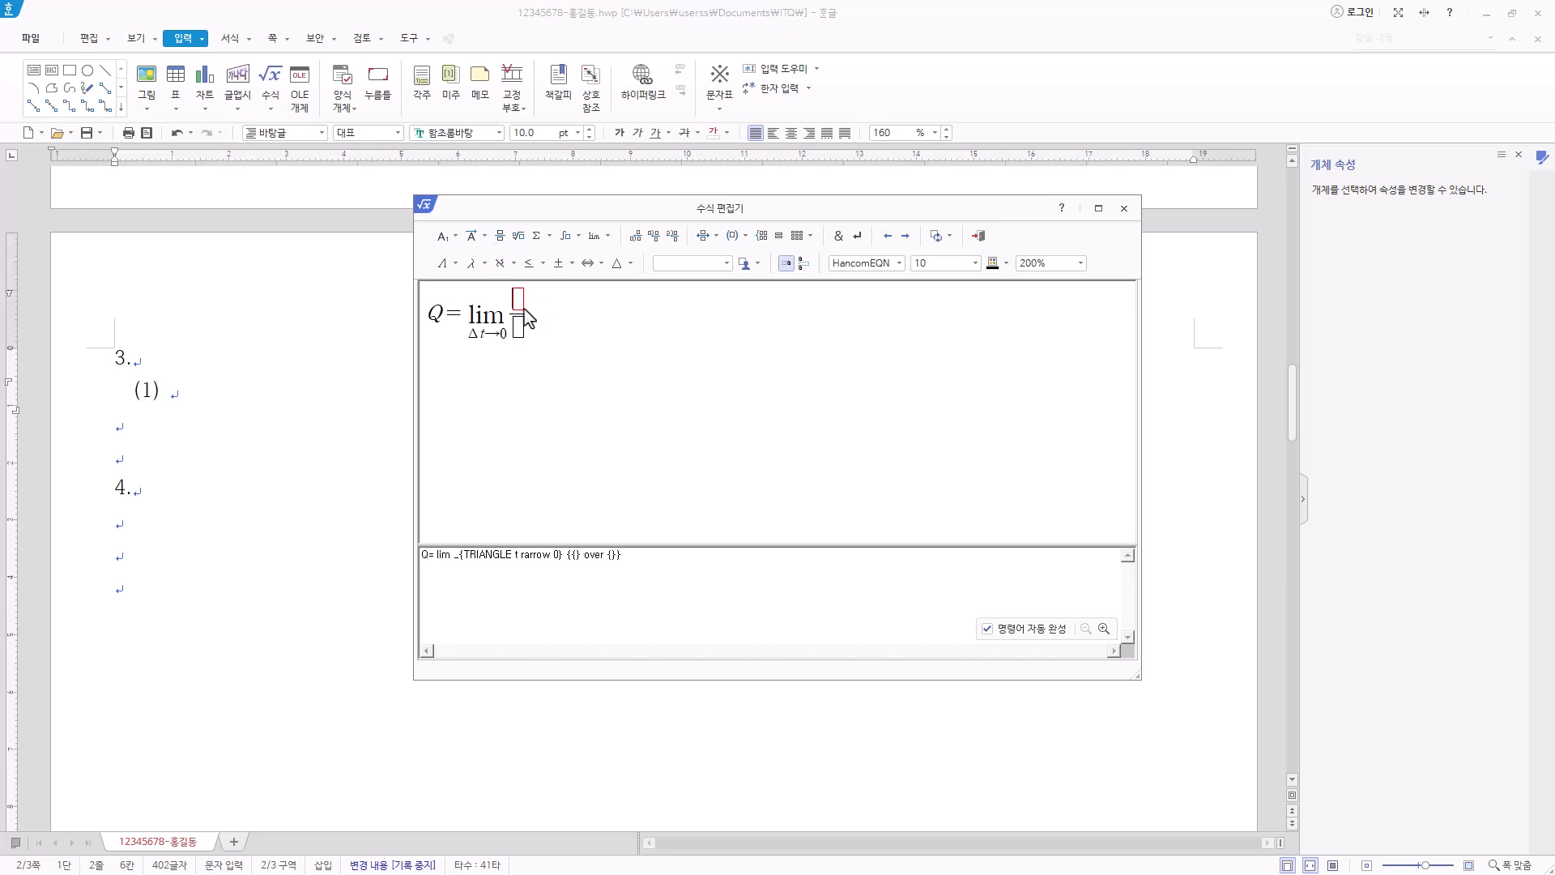
pyautogui.click(617, 264)
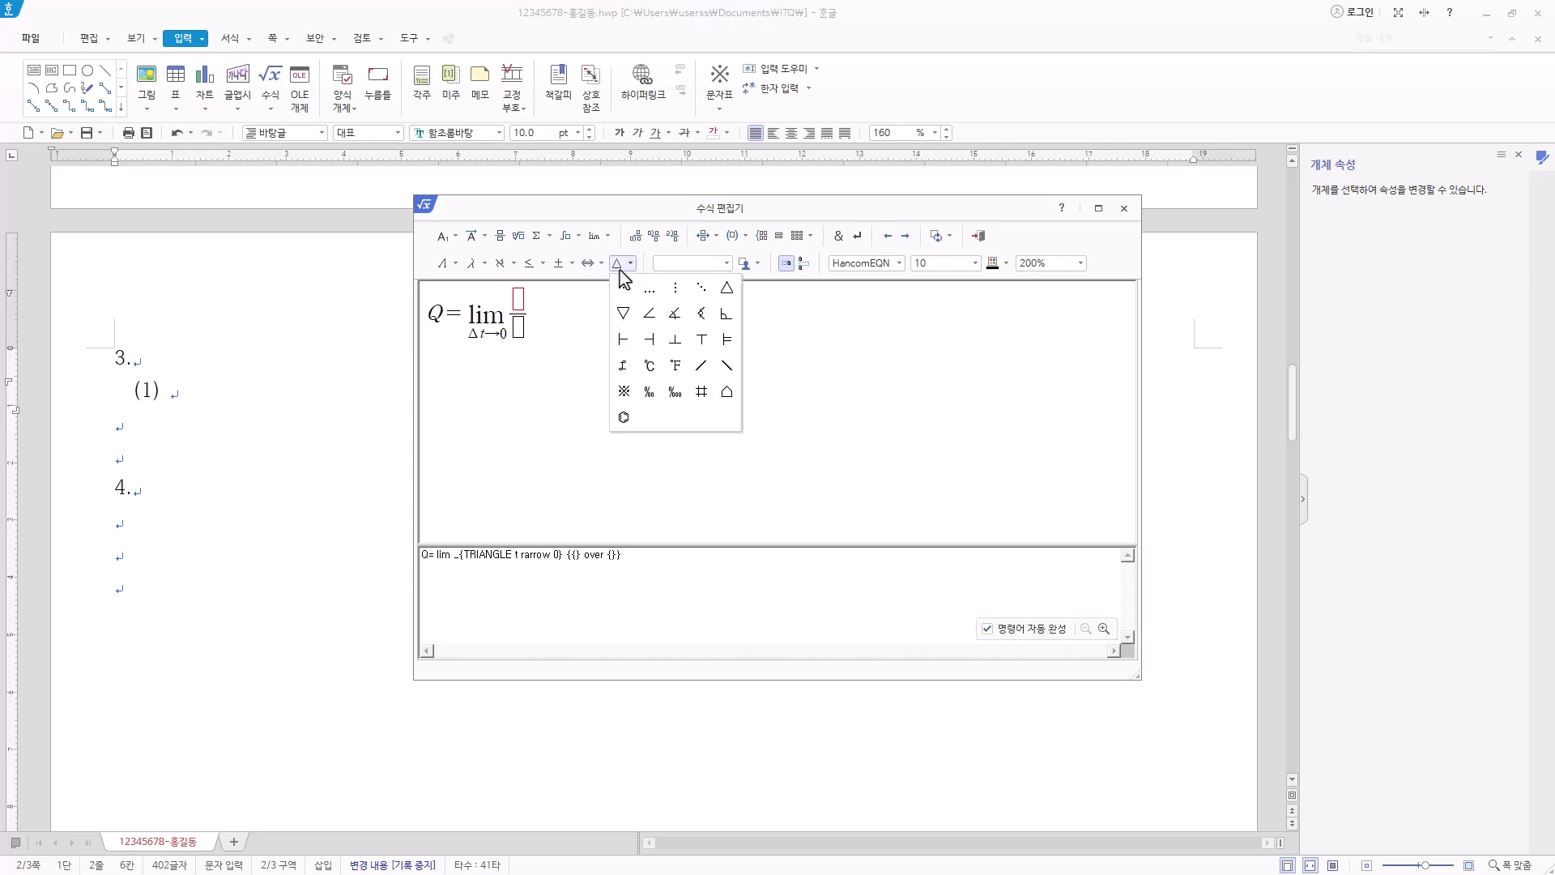
pyautogui.click(725, 293)
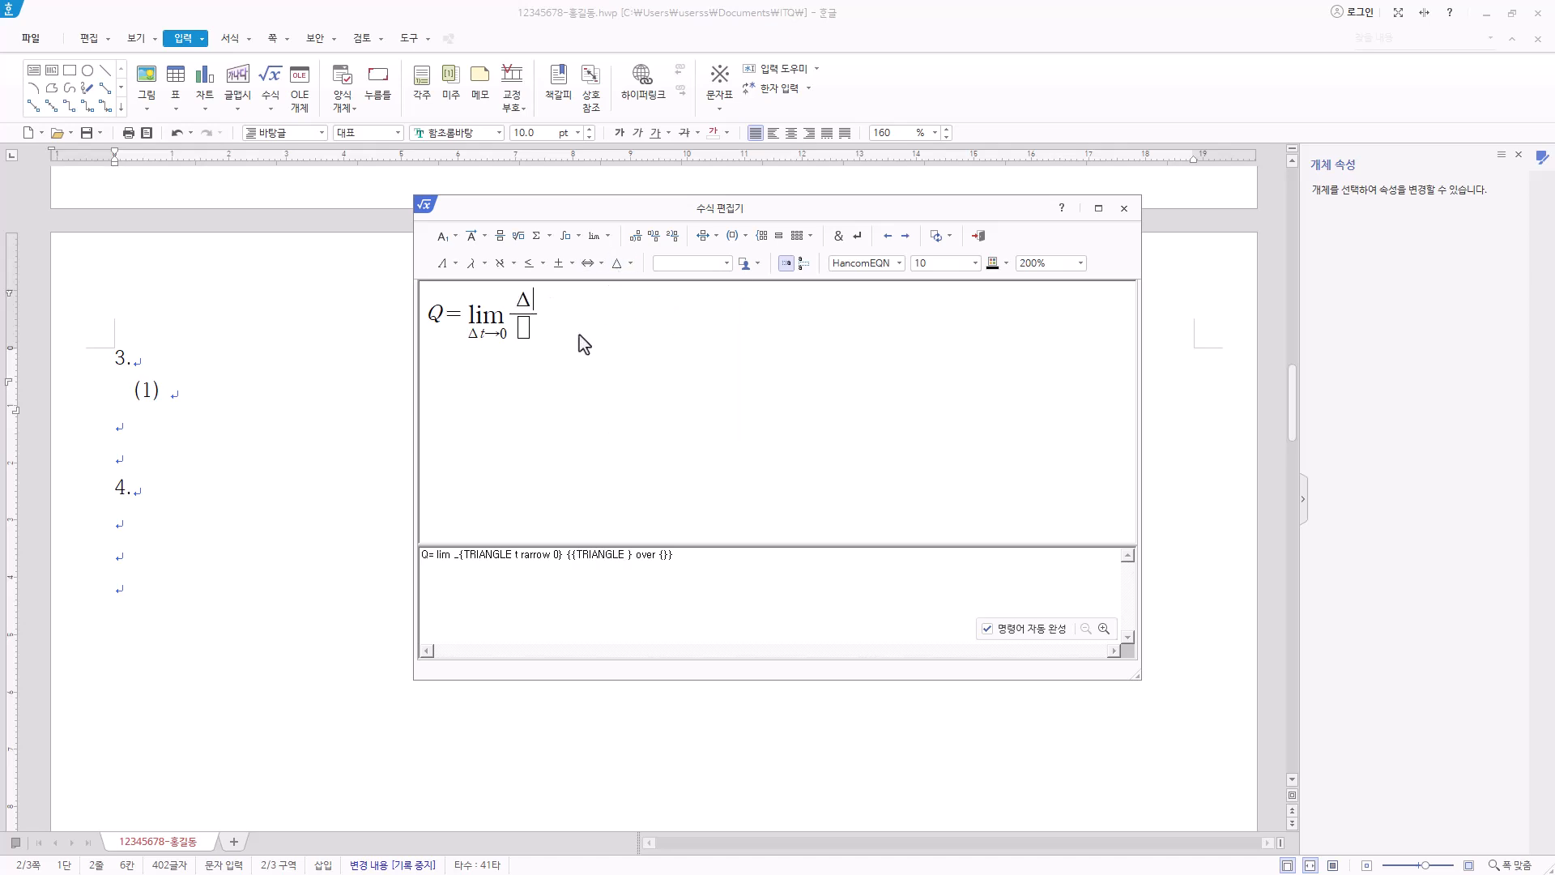
pyautogui.write('s')
pyautogui.click(528, 336)
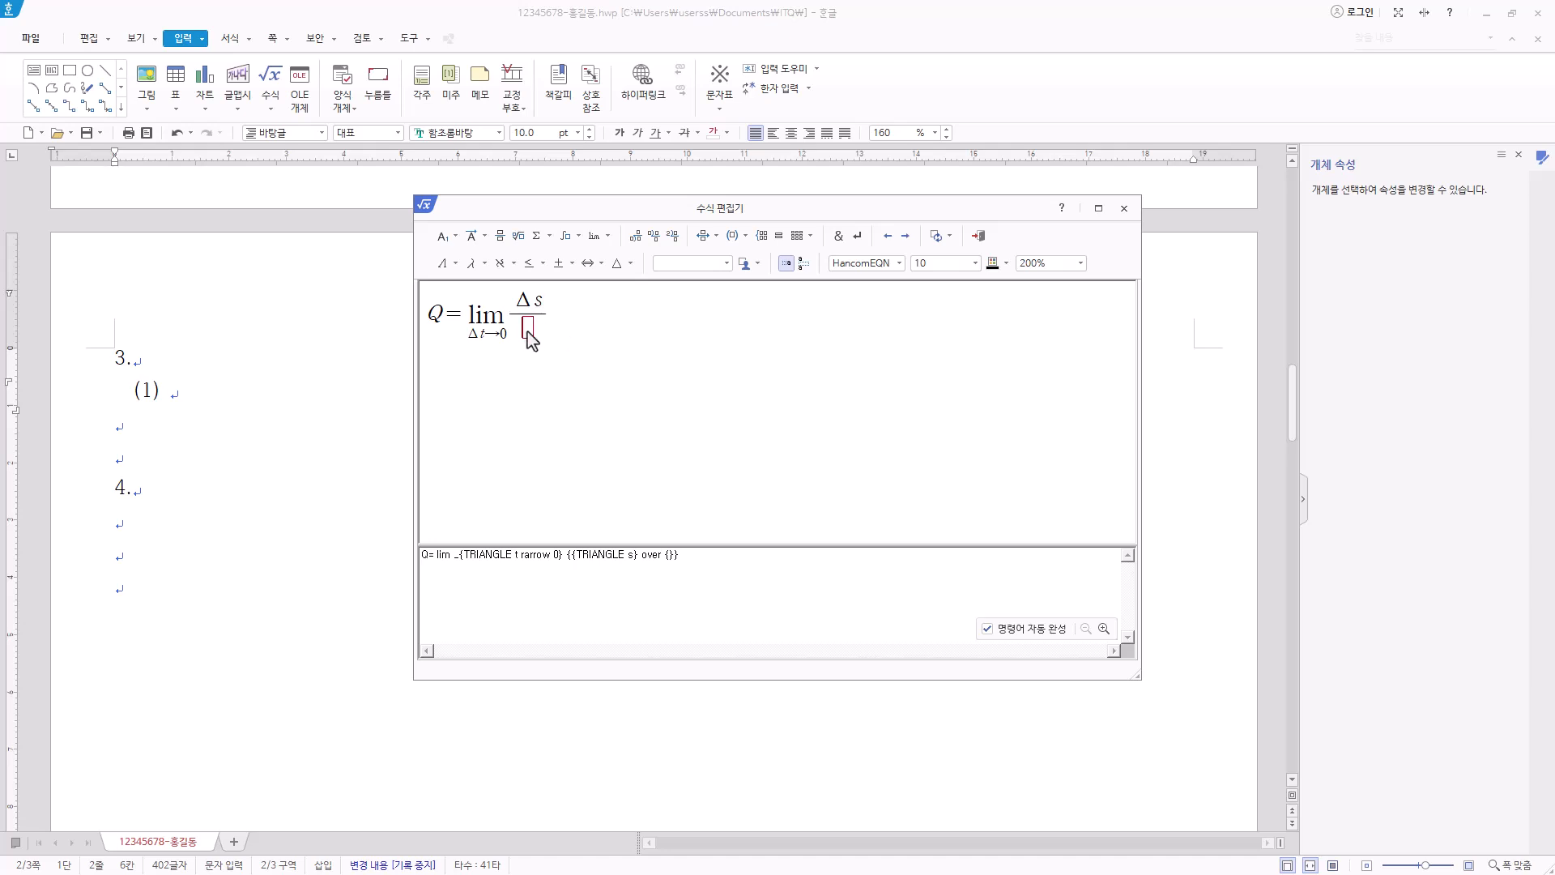
pyautogui.click(626, 264)
pyautogui.click(725, 288)
pyautogui.write('t')
# Append an equals sign and a second fraction with d²s as its numerator.
pyautogui.write('=')
pyautogui.click(499, 236)
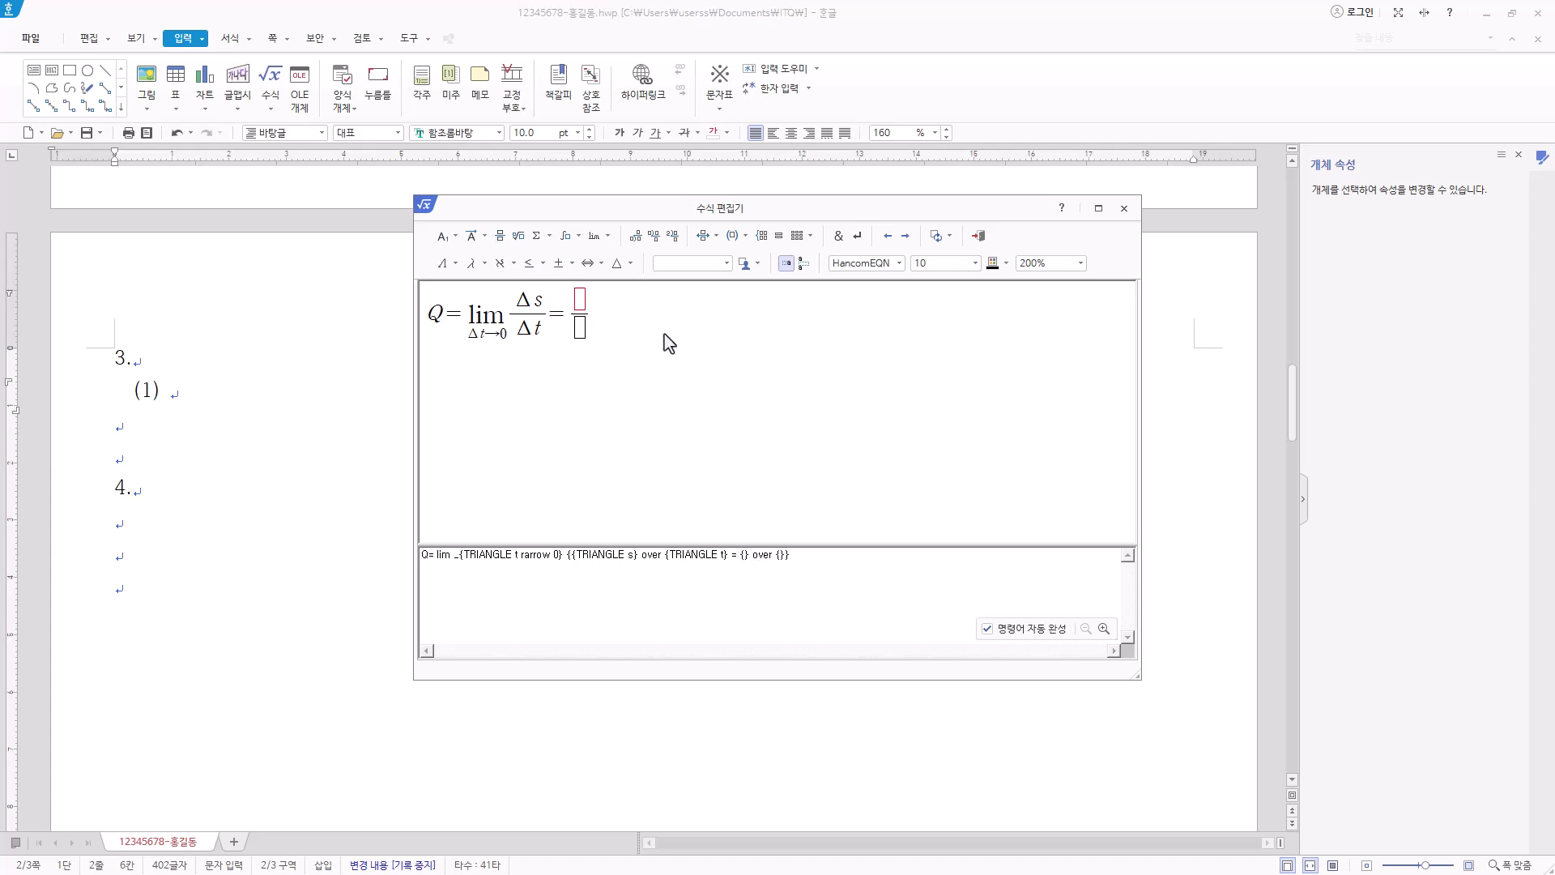
pyautogui.write('d')
pyautogui.click(445, 238)
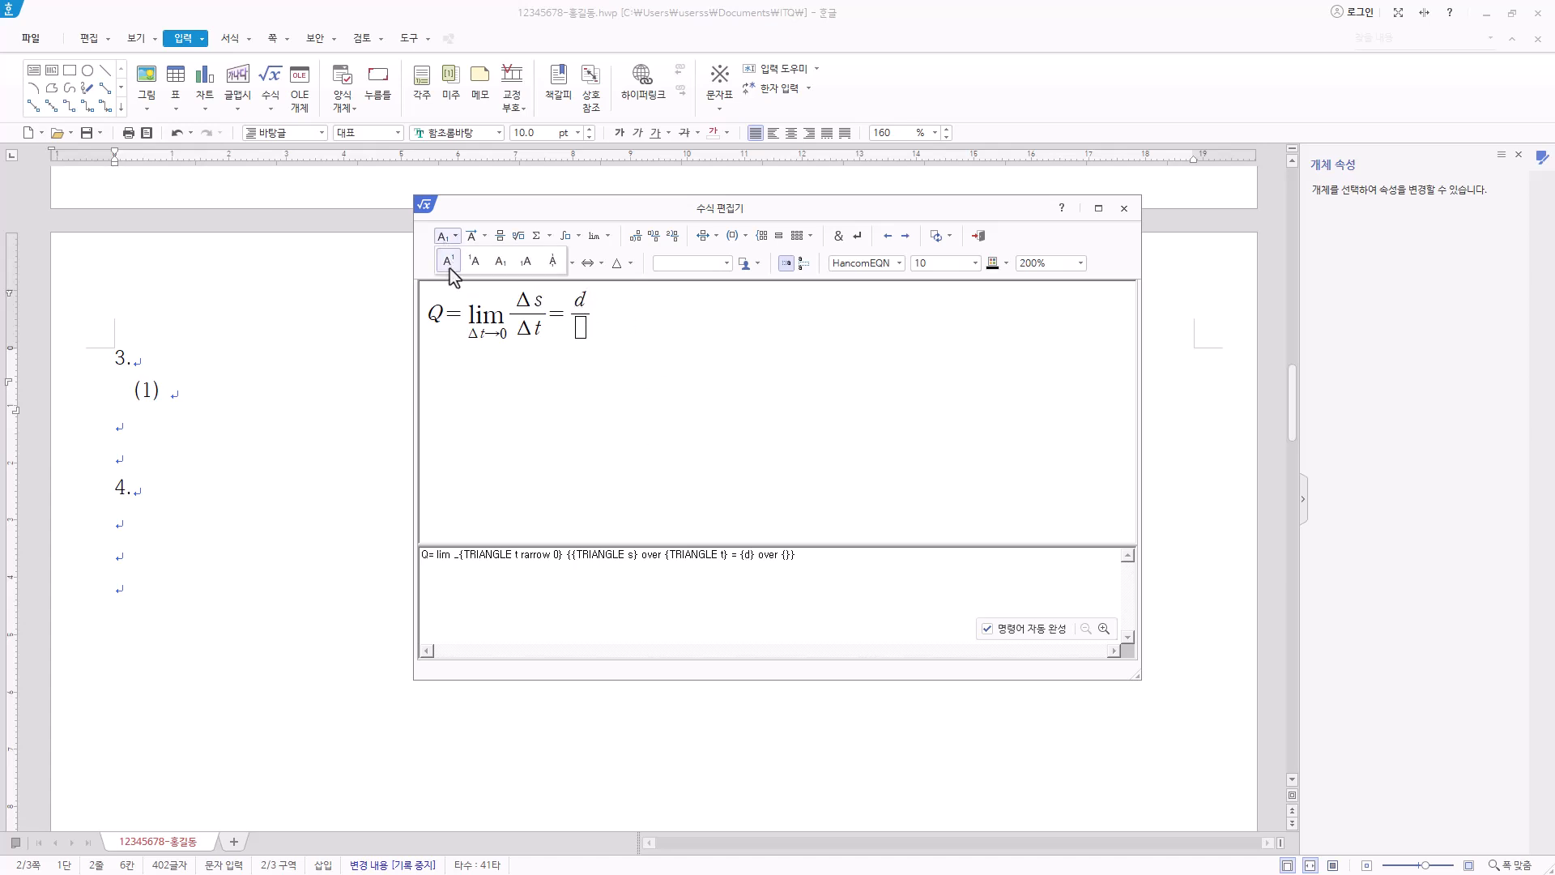
pyautogui.click(450, 269)
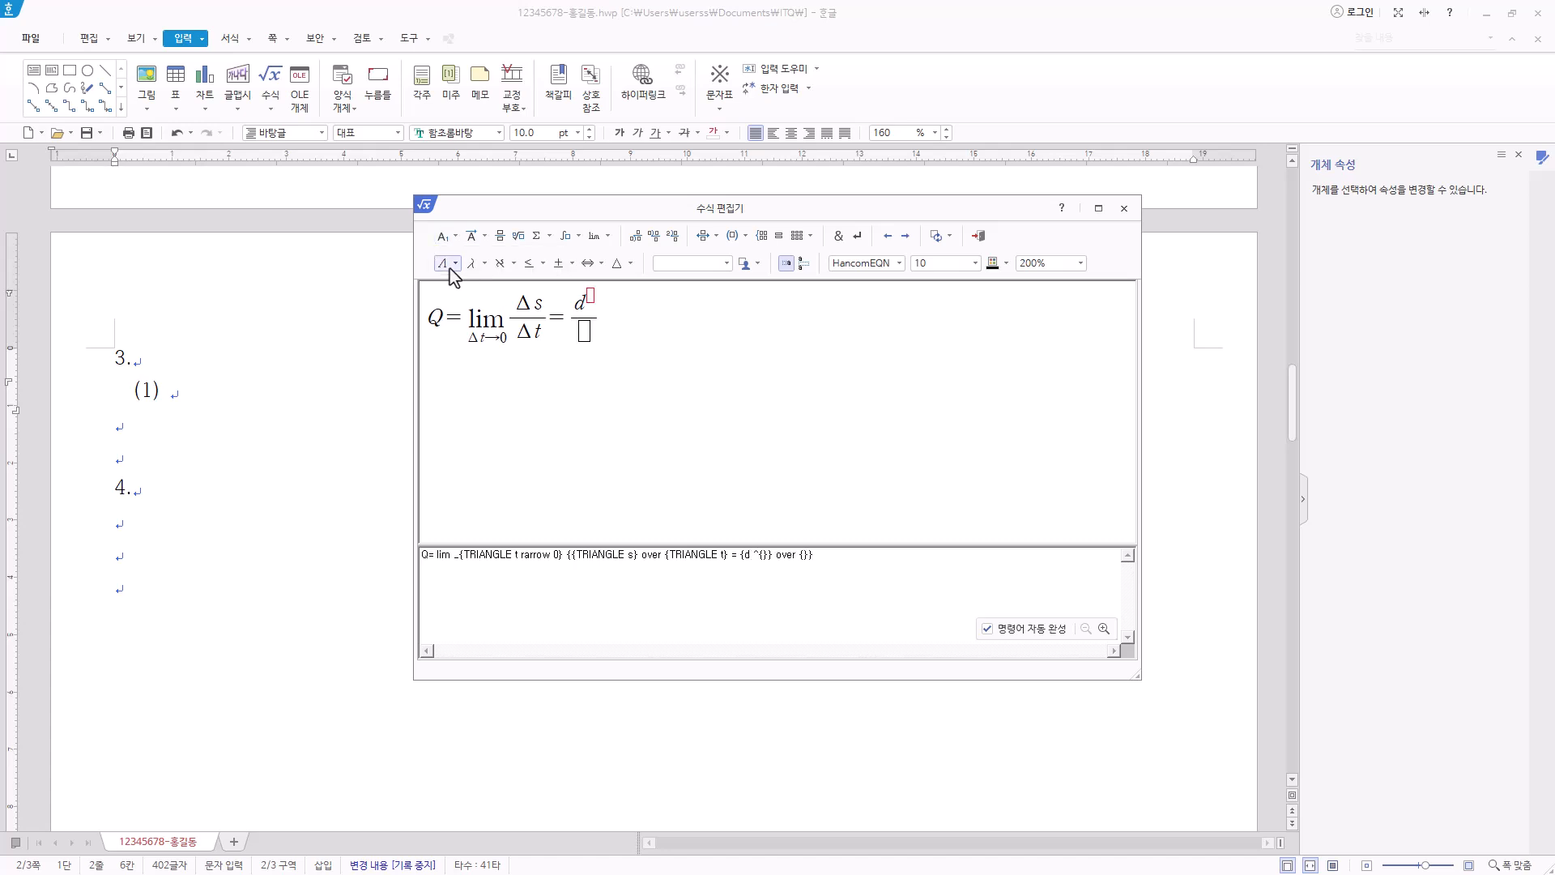
pyautogui.write('2')
pyautogui.write('s')
# Enter dt² as the second fraction's denominator and finish the equation with +1.
pyautogui.write('dt')
pyautogui.click(443, 236)
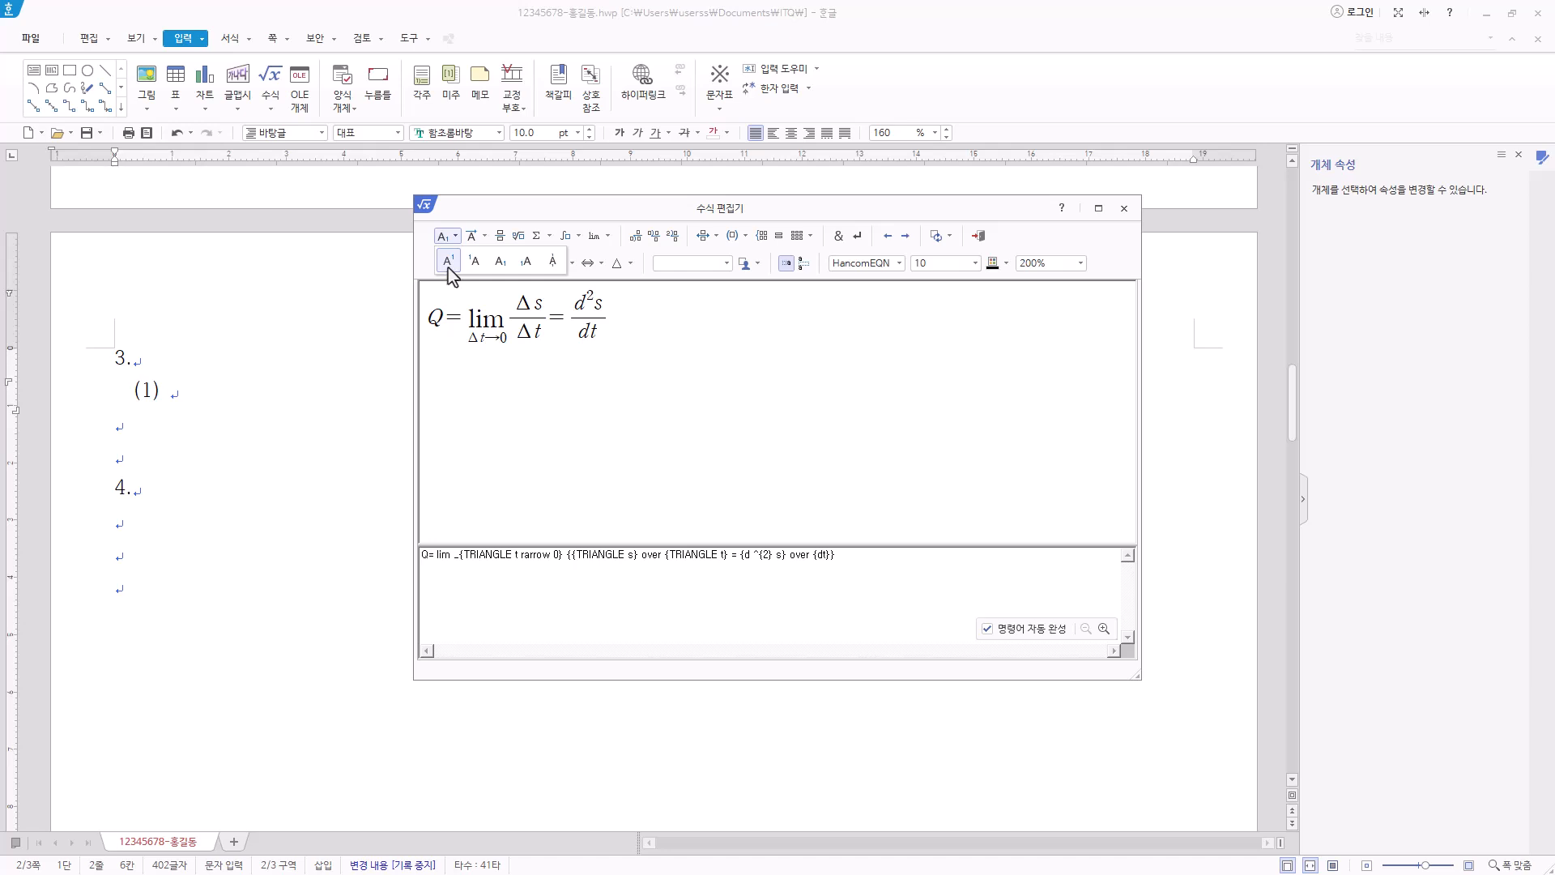
pyautogui.click(448, 263)
pyautogui.write('2')
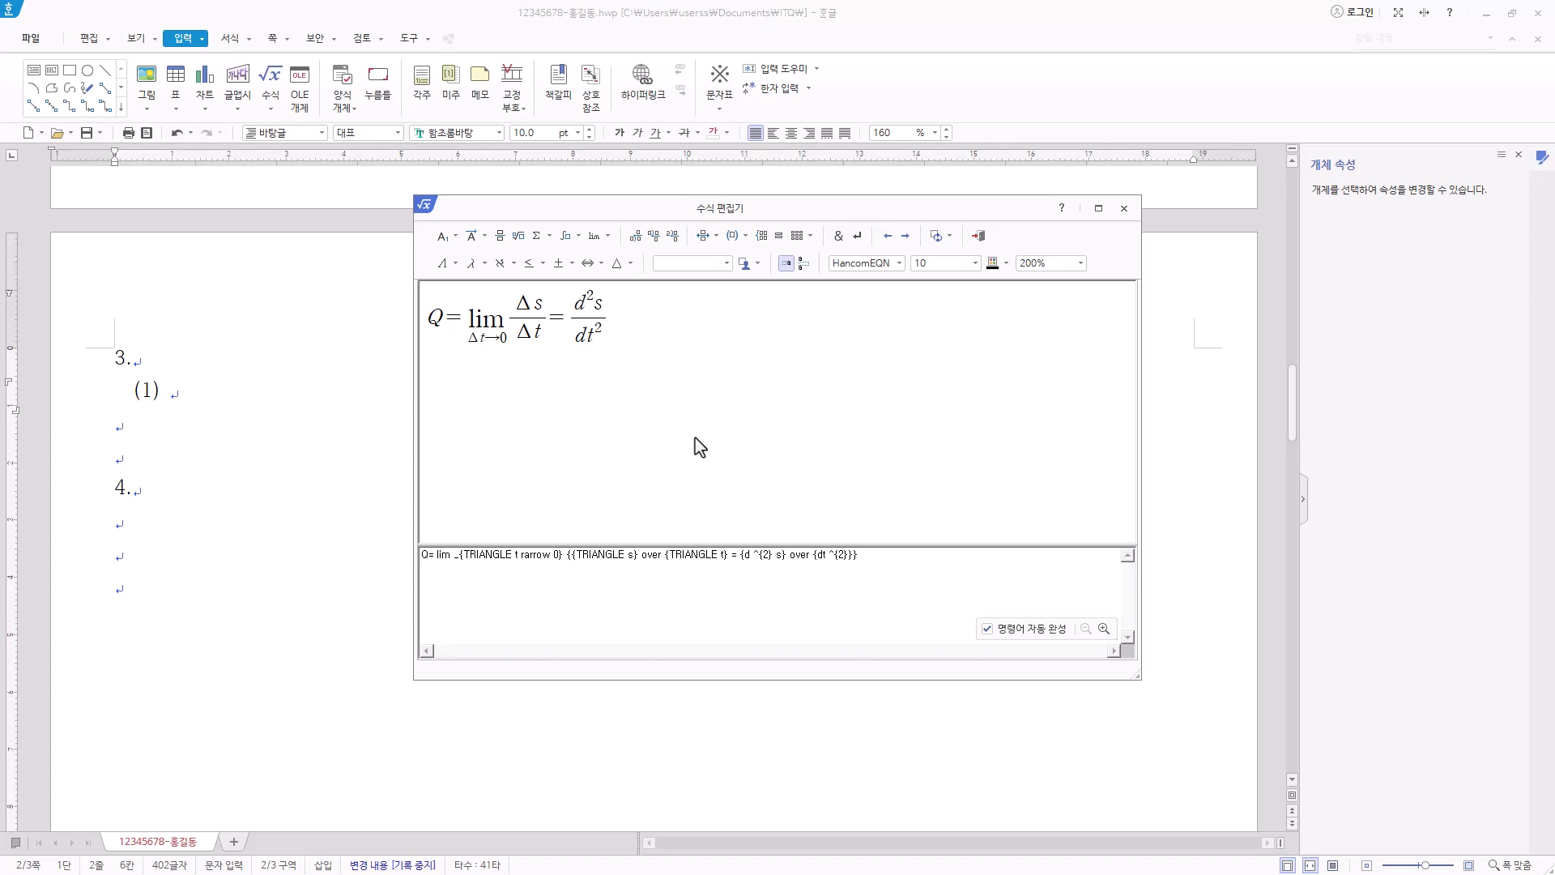
pyautogui.write('+1')
pyautogui.click(981, 236)
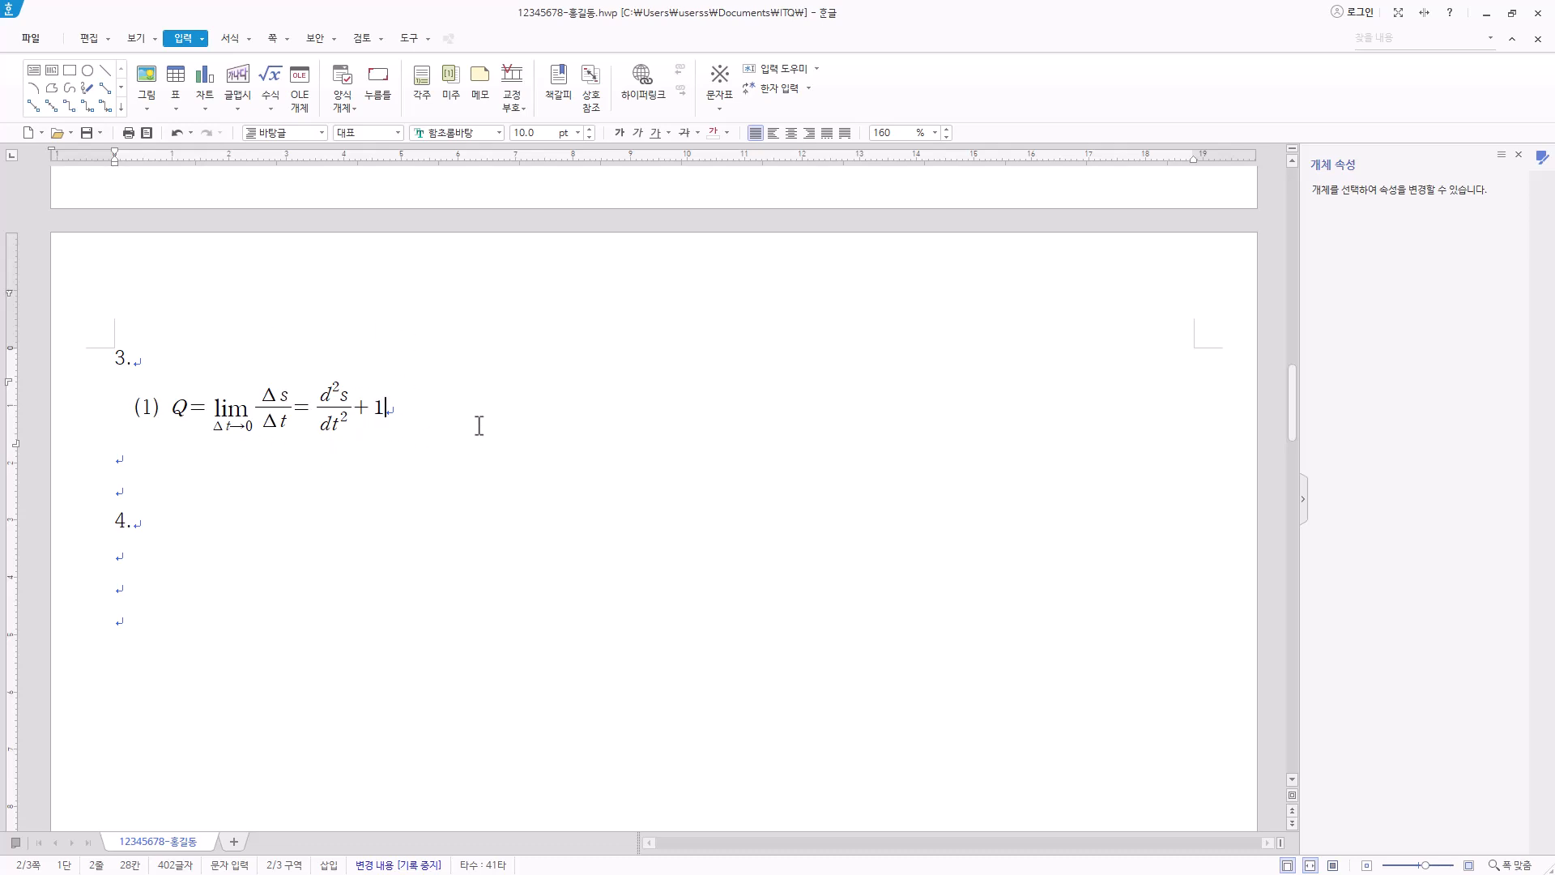
# Reopen the equation under task 3 to examine its script text and how extra spaces in the script affect it.
pyautogui.doubleClick(302, 421)
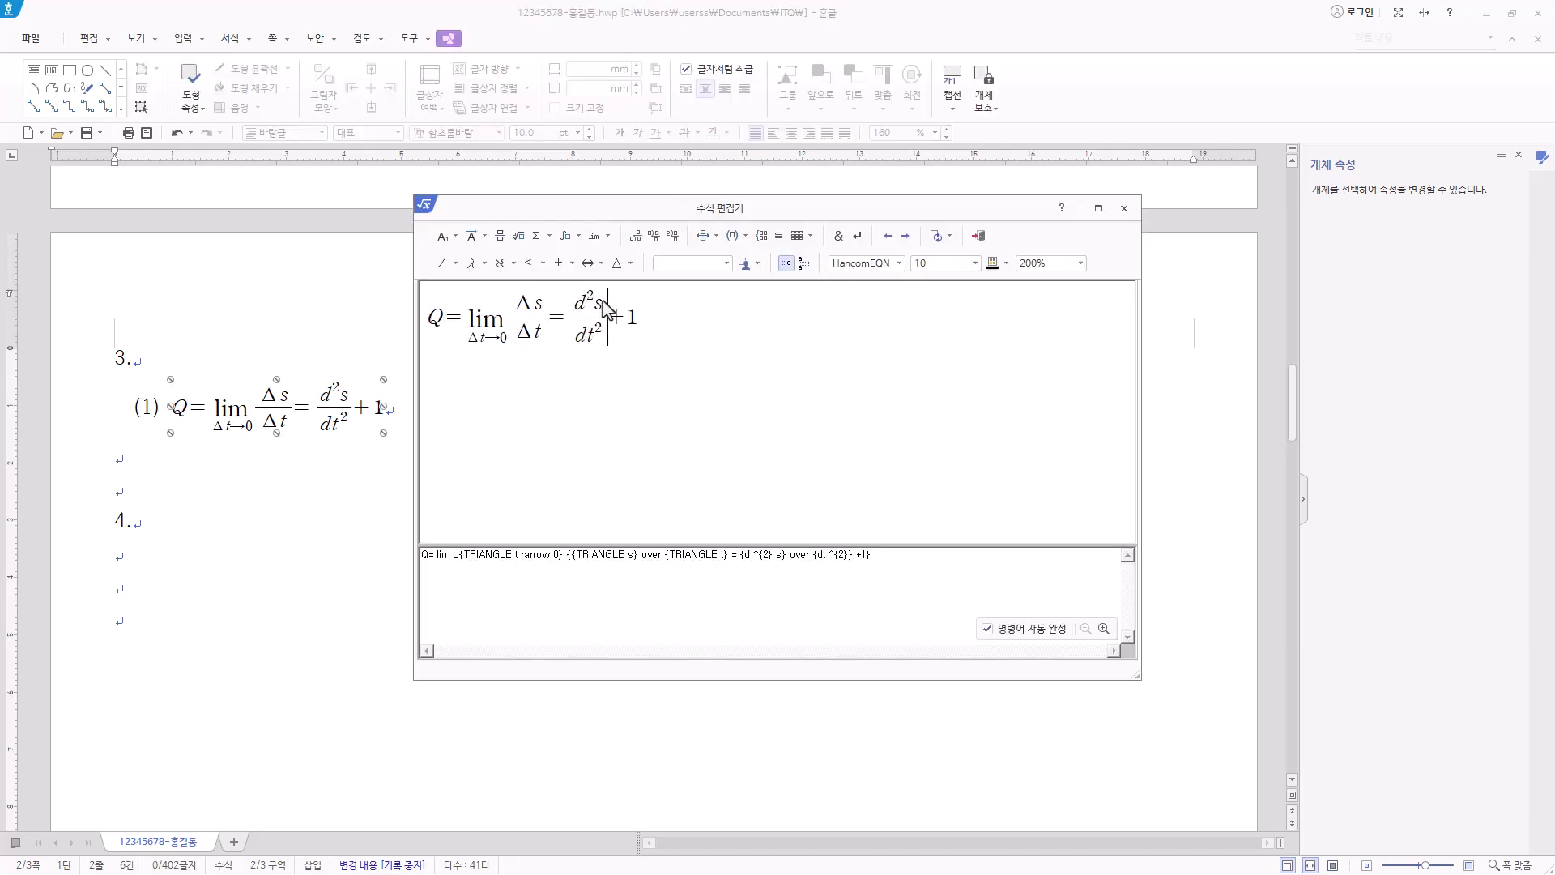
pyautogui.moveTo(909, 561); pyautogui.dragTo(318, 559)
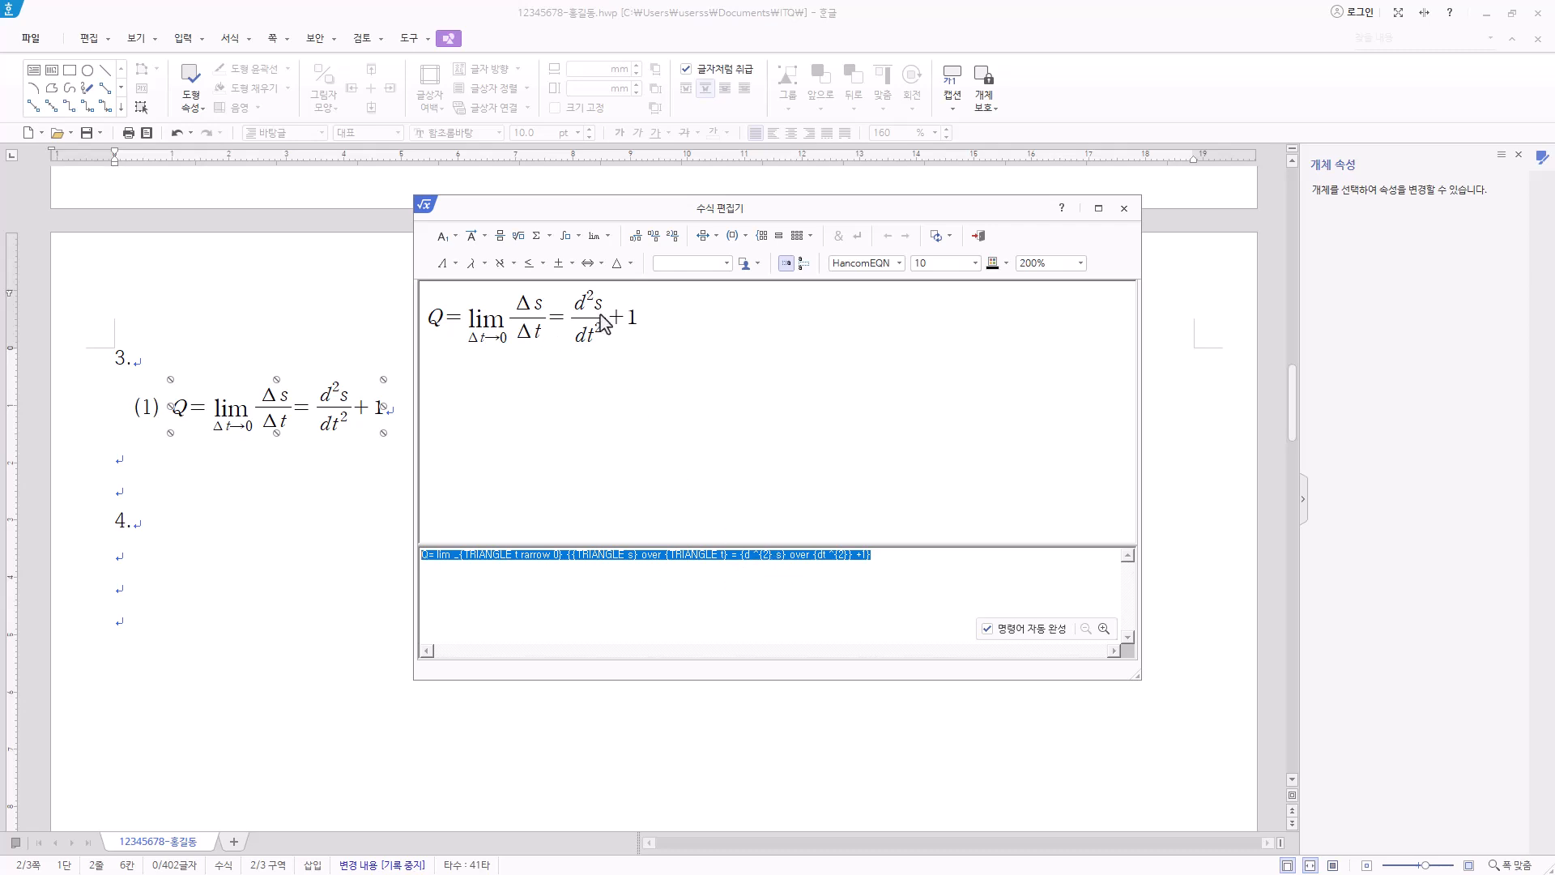
pyautogui.moveTo(888, 564); pyautogui.dragTo(354, 567)
pyautogui.click(565, 555)
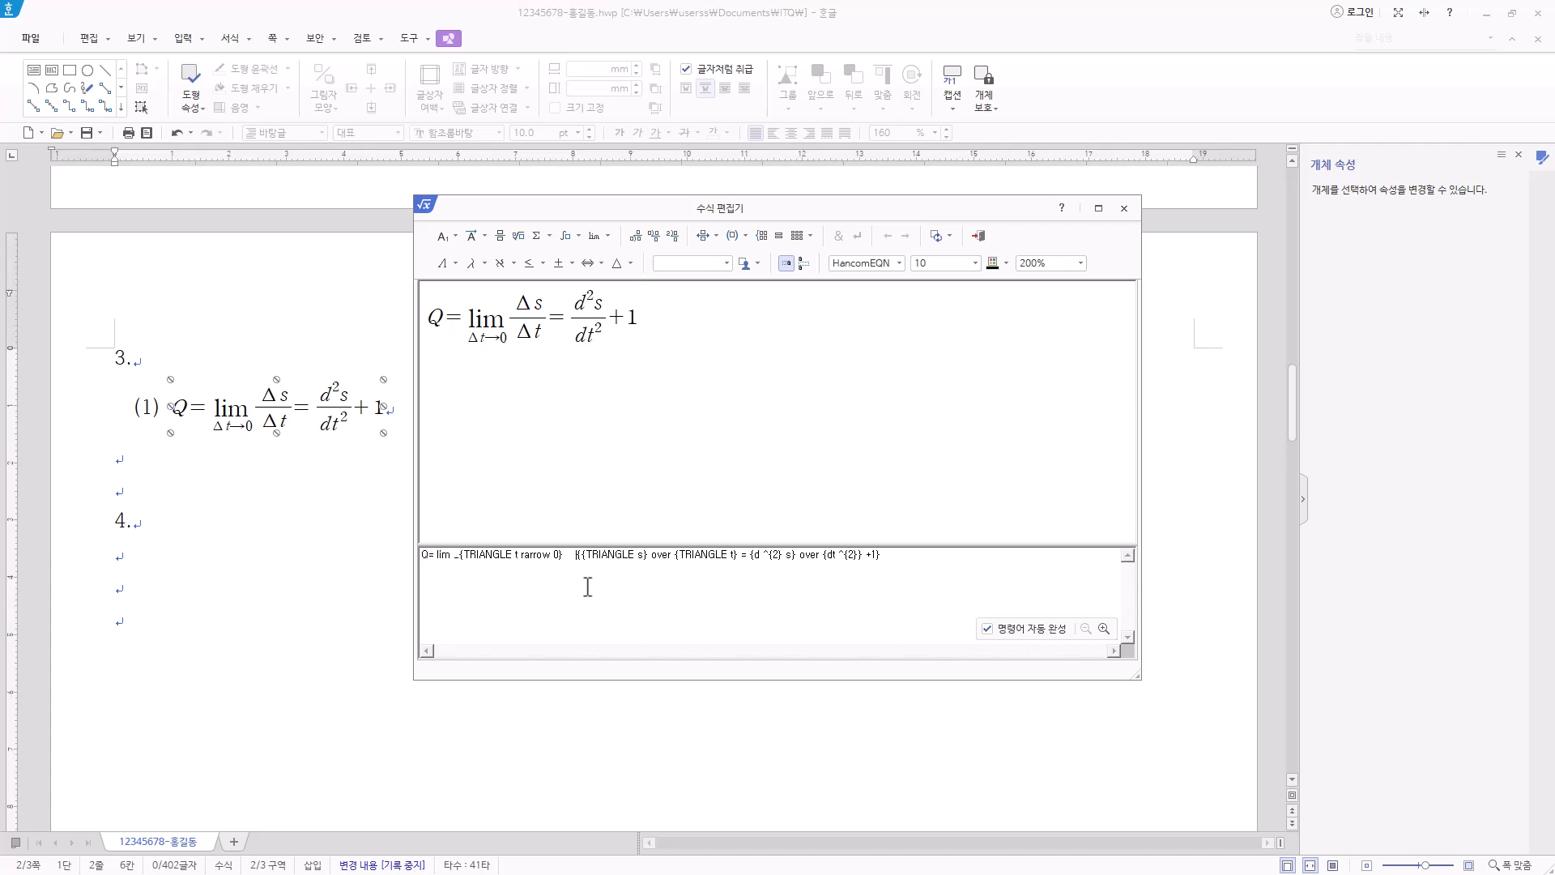
pyautogui.press('BackSpace')
pyautogui.press('BackSpace')
pyautogui.press('BackSpace')
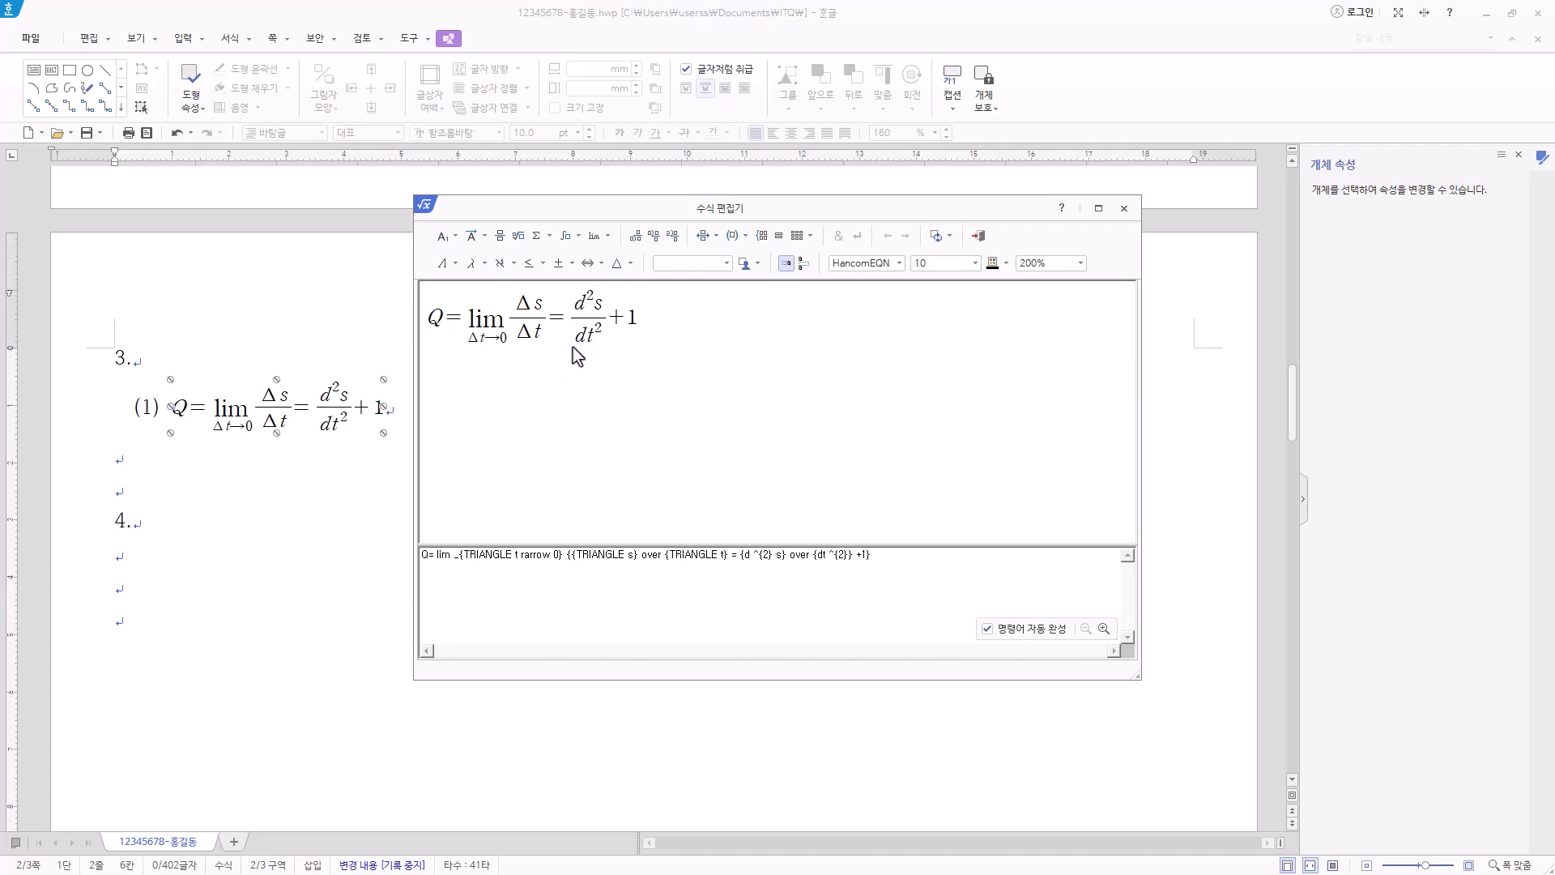
pyautogui.moveTo(886, 554); pyautogui.dragTo(282, 554)
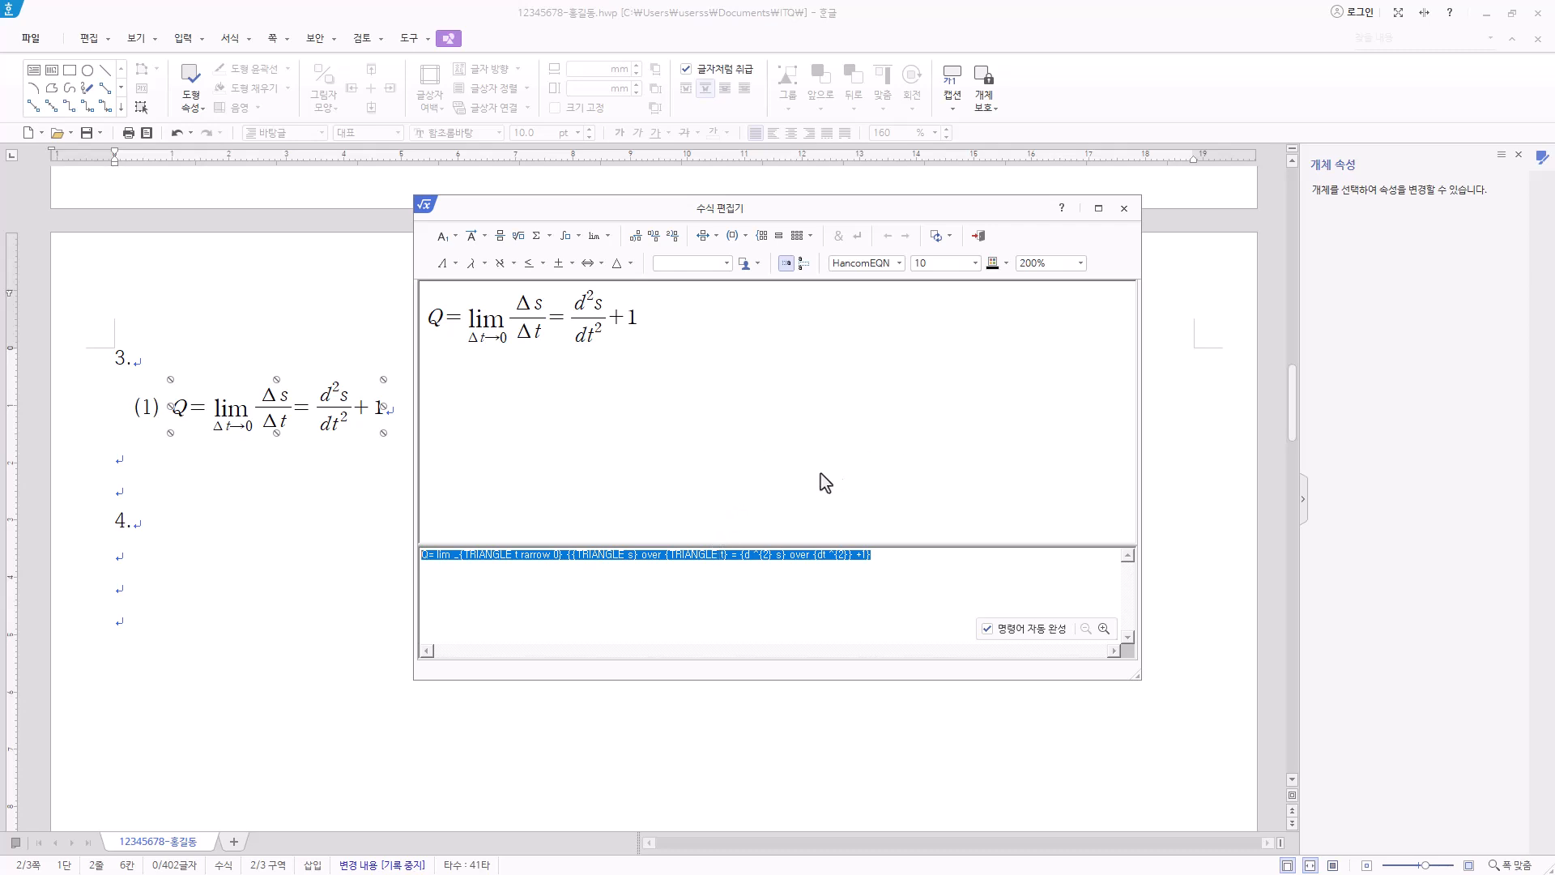
pyautogui.click(1124, 208)
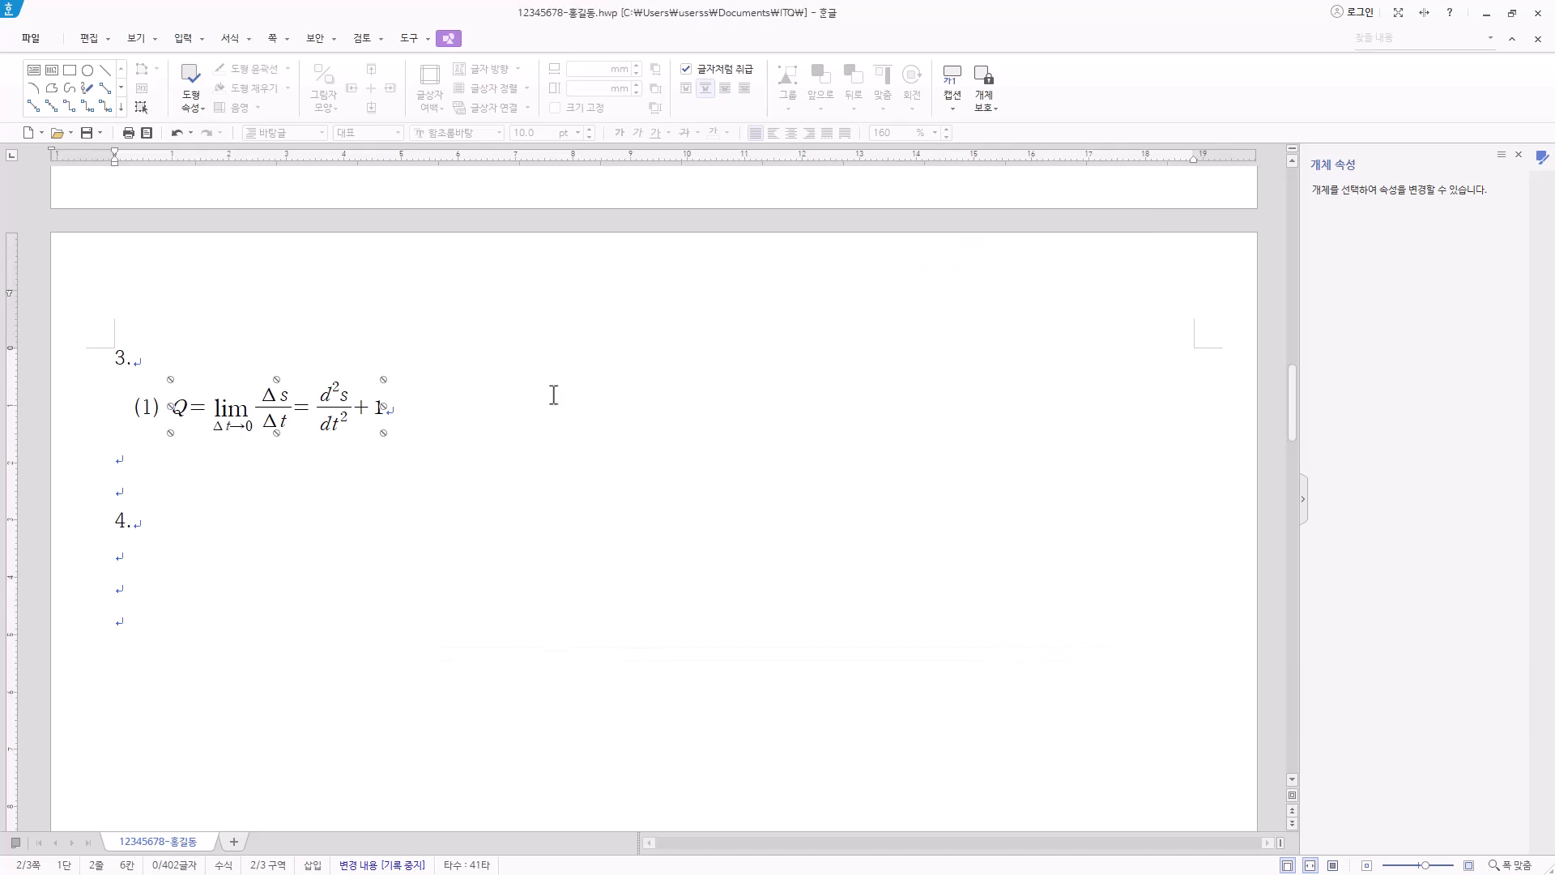
# Add the label (2) on the same line as the first equation, spaced away from it with tabs.
pyautogui.click(523, 413)
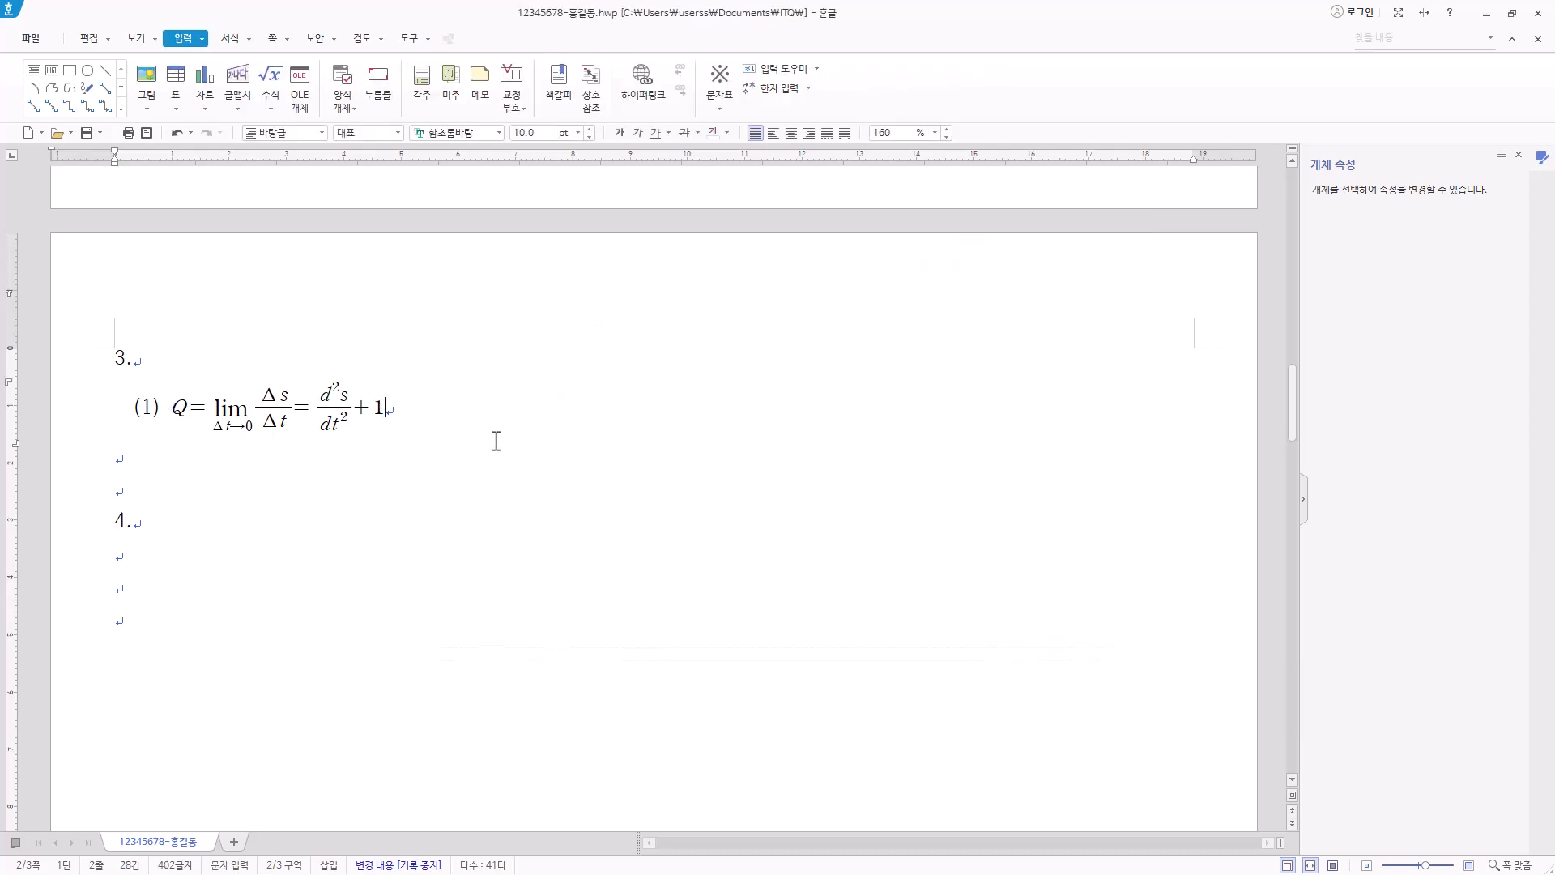
pyautogui.press('Tab')
pyautogui.press('Tab')
pyautogui.press('Tab')
pyautogui.press('Hangul')
pyautogui.press('Tab')
pyautogui.write('(2)')
# Start a new equation after (2) with an integral from a to b of xf(x)dx followed by an equals sign.
pyautogui.click(277, 82)
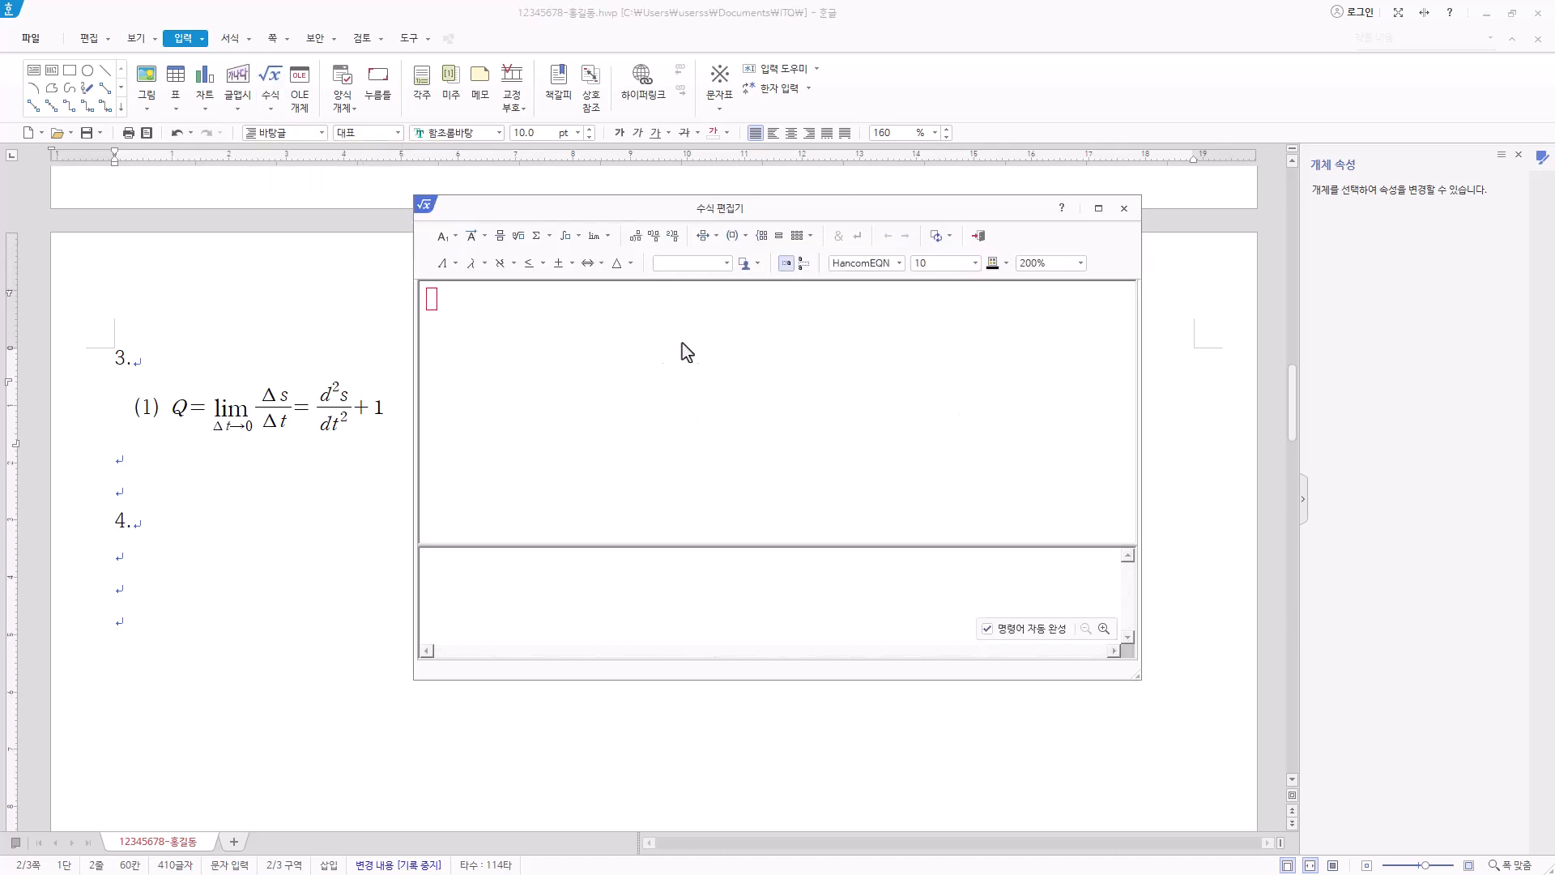
pyautogui.click(573, 240)
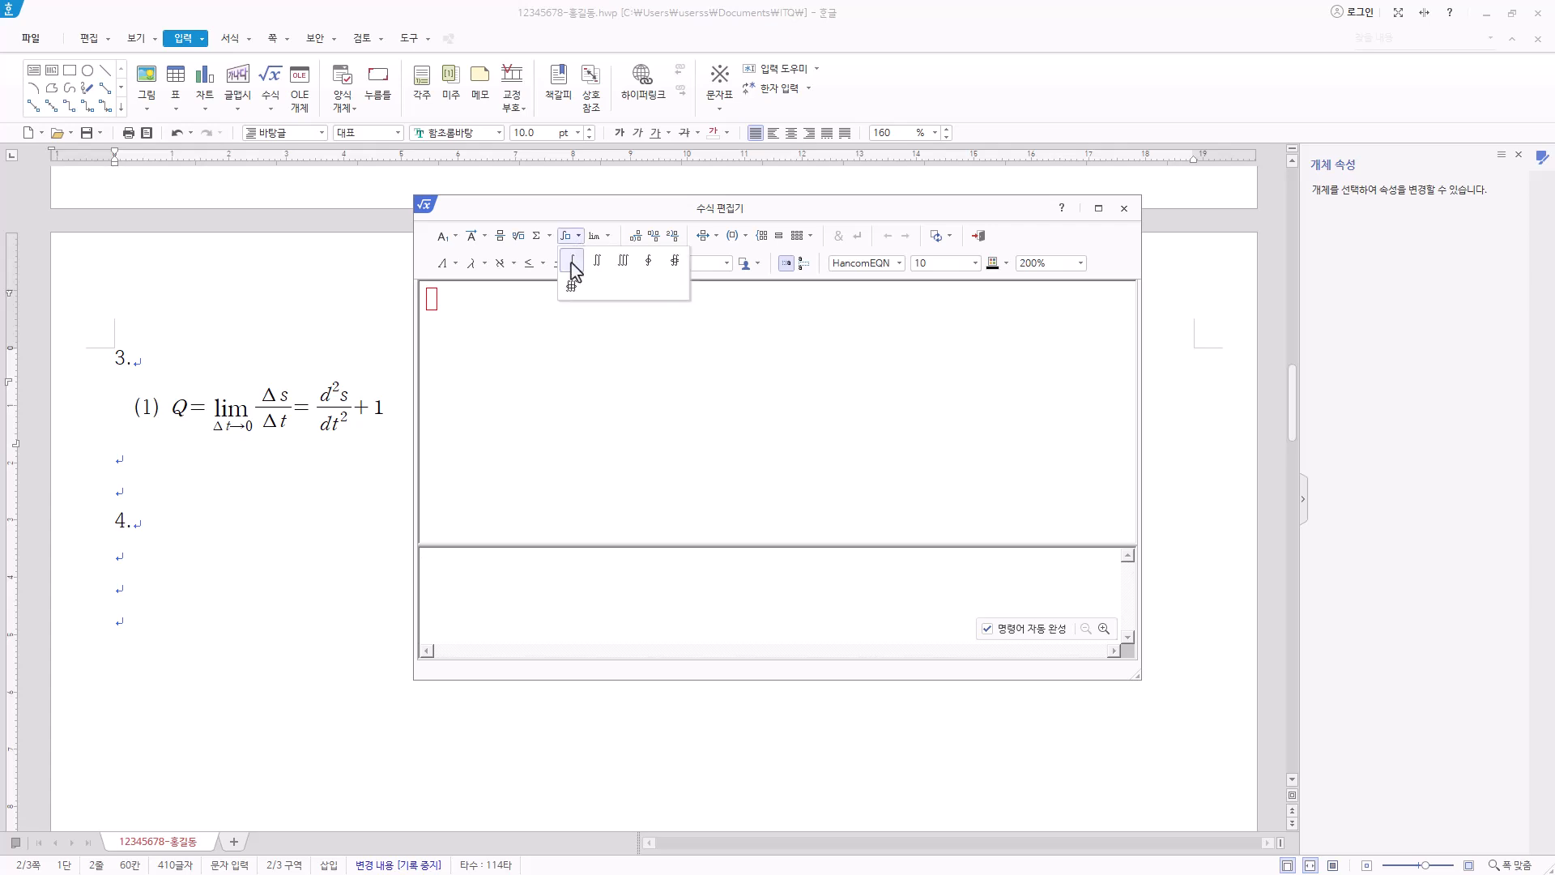
pyautogui.click(572, 263)
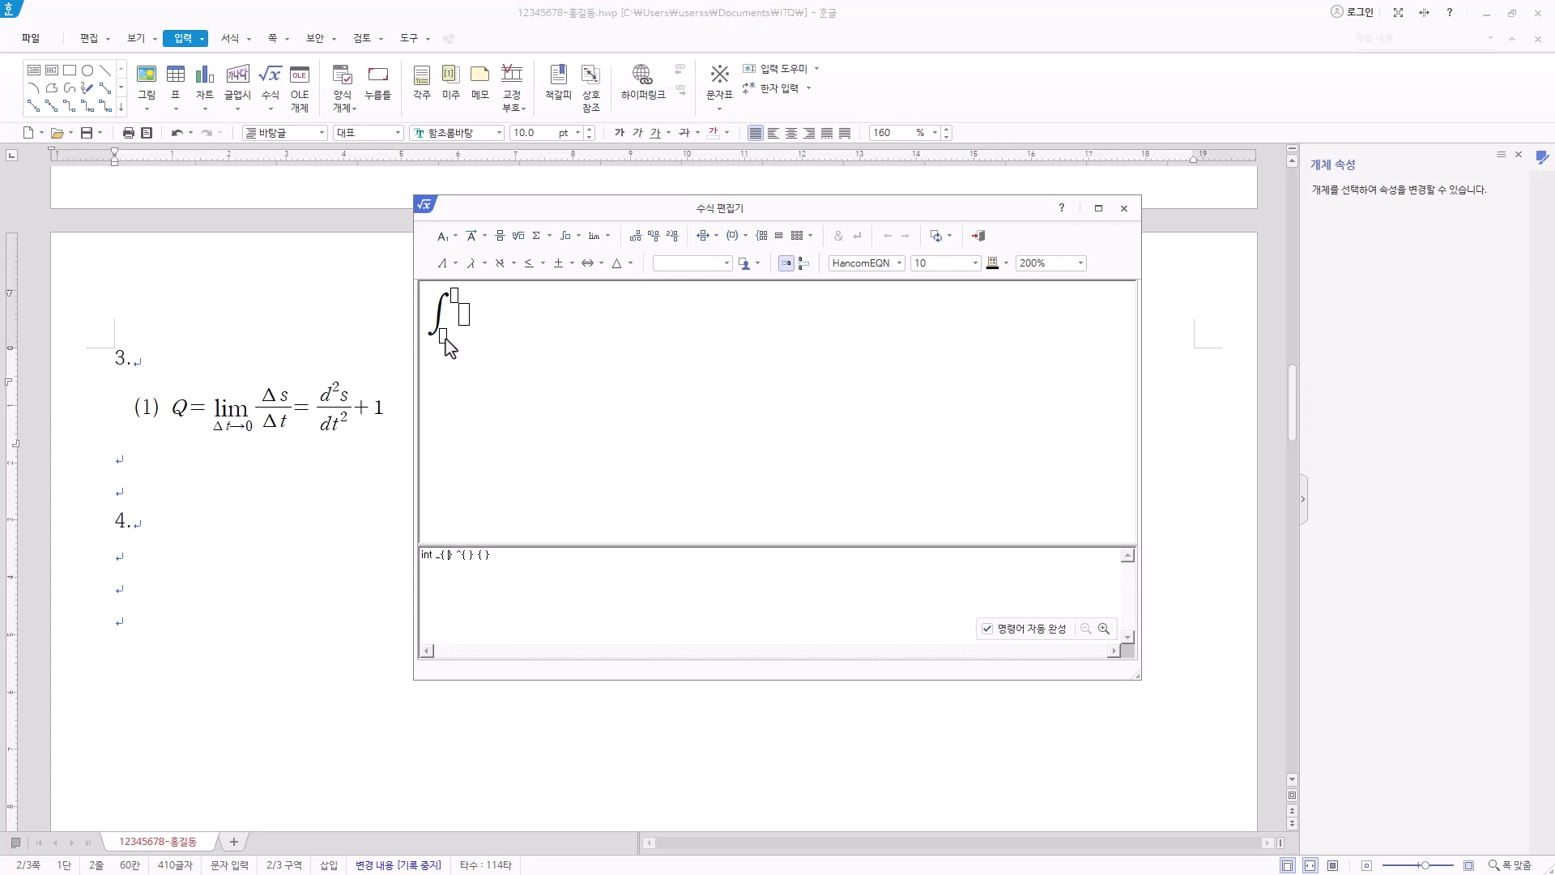
pyautogui.write('a} ^{b')
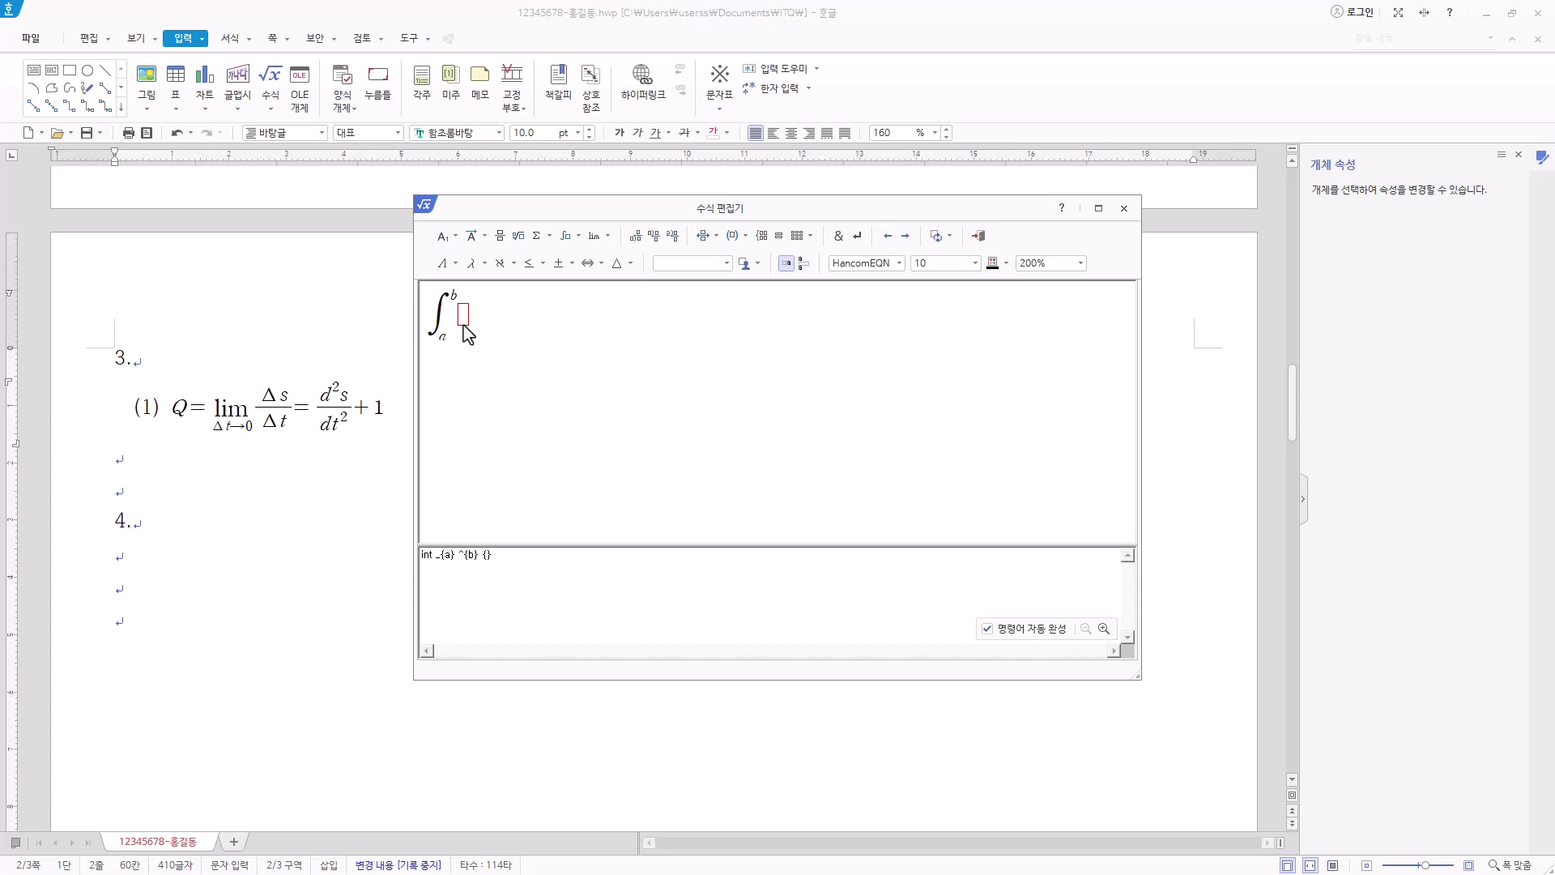
pyautogui.write('xf(x)dx=')
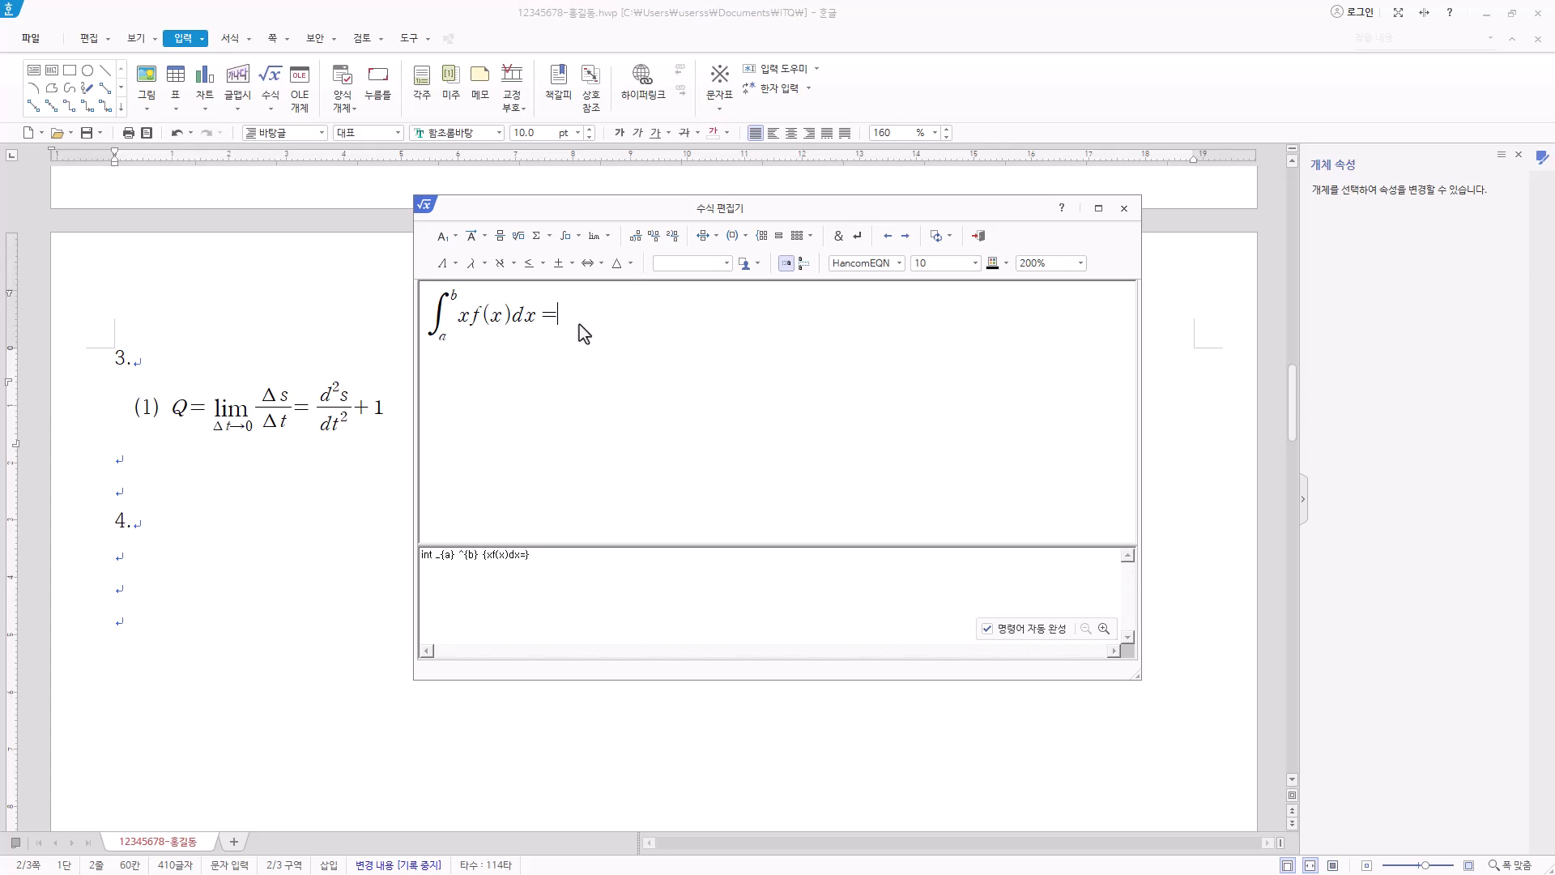
# Add a fraction after the equals sign with 1 as numerator and b-a as denominator.
pyautogui.click(500, 236)
pyautogui.write('1')
pyautogui.click(574, 336)
pyautogui.write('b-a')
# Append a second integral from a to b of xdx followed by an equals sign.
pyautogui.click(574, 239)
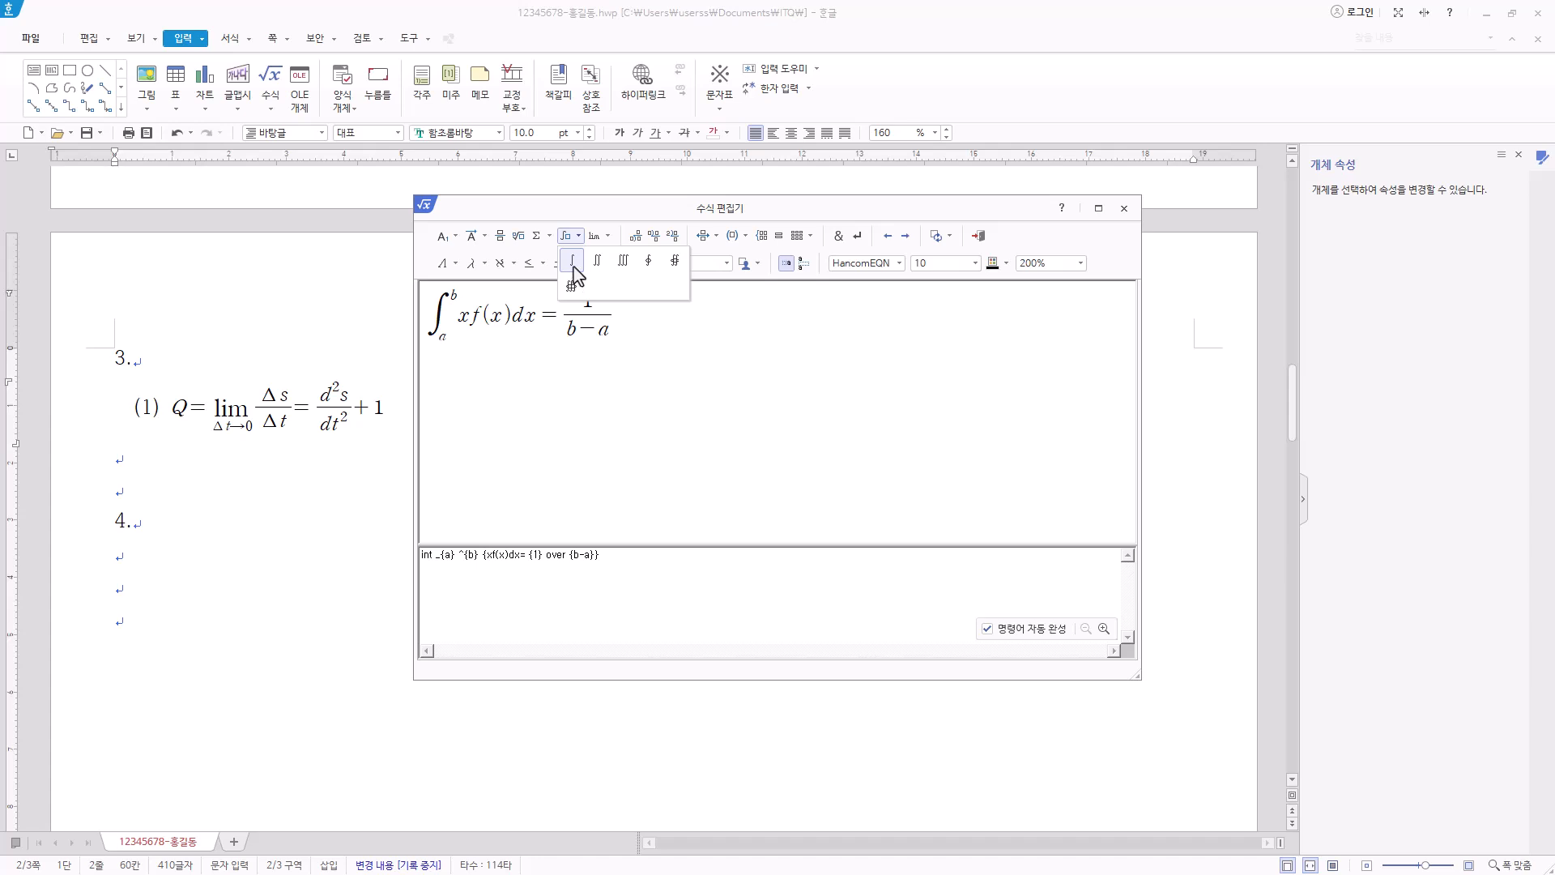
pyautogui.click(571, 260)
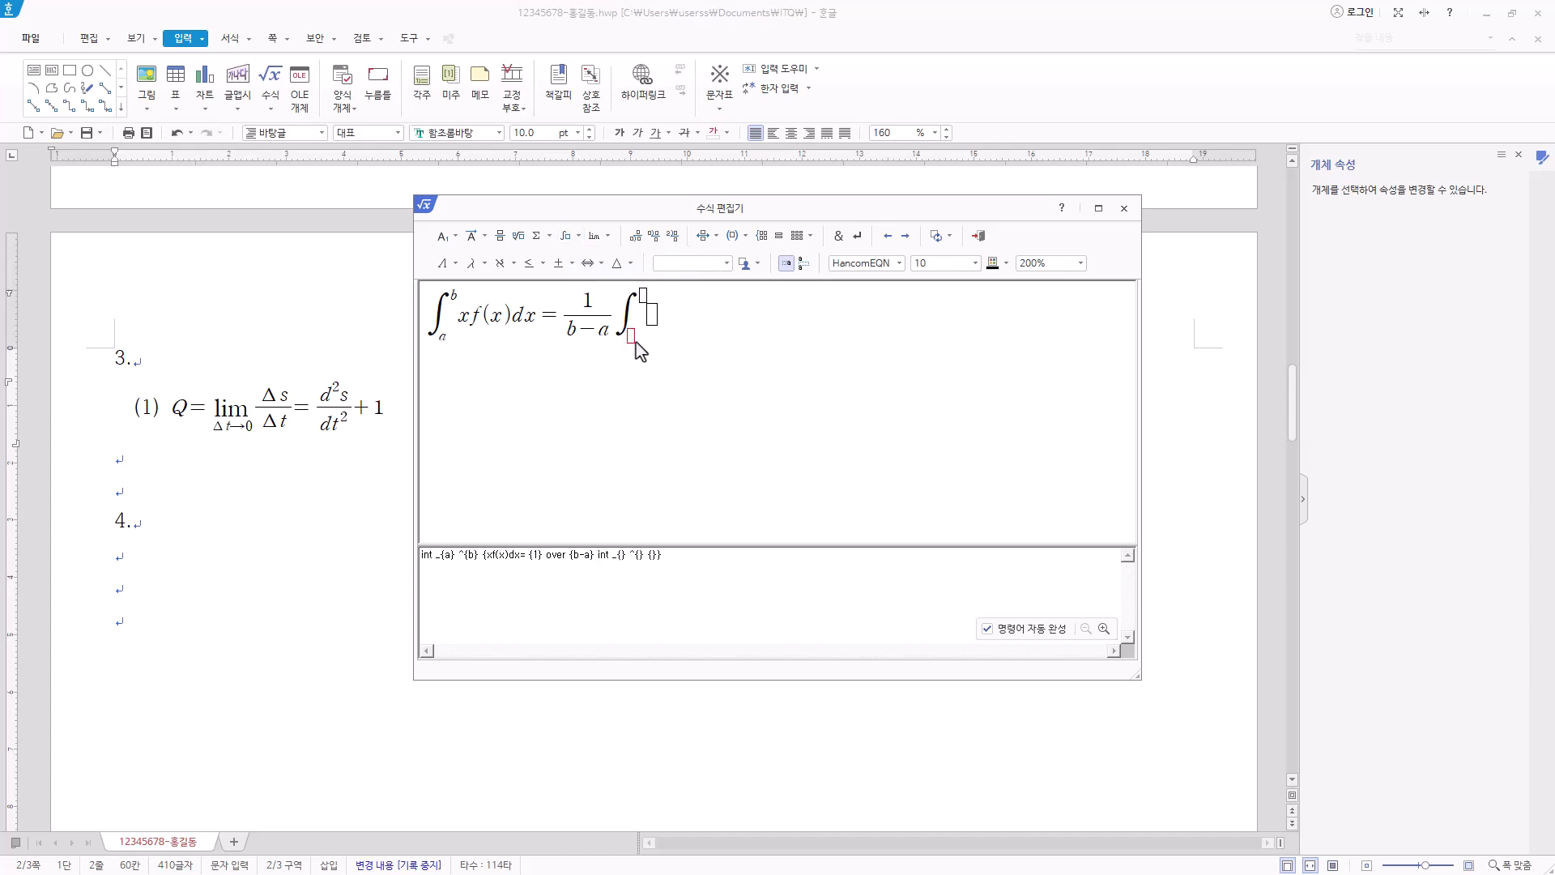
pyautogui.write('a')
pyautogui.write('b')
pyautogui.write('xdx=')
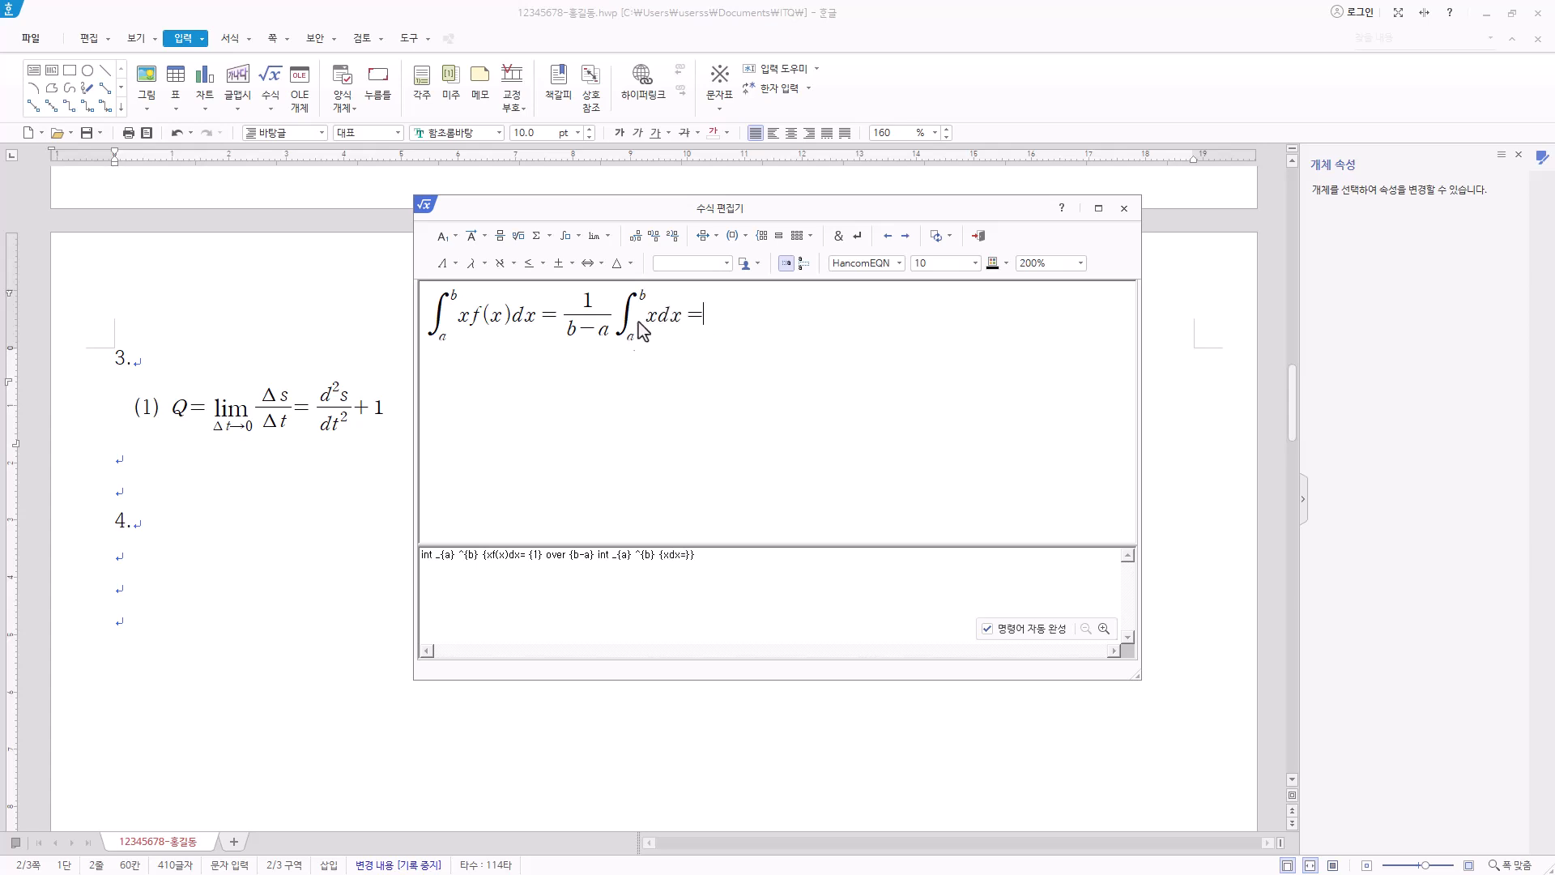
# Complete the equation with a fraction of a+b over 2 and insert it into the document.
pyautogui.click(501, 237)
pyautogui.write('a+b} over {')
pyautogui.click(732, 338)
pyautogui.write('2')
pyautogui.click(977, 235)
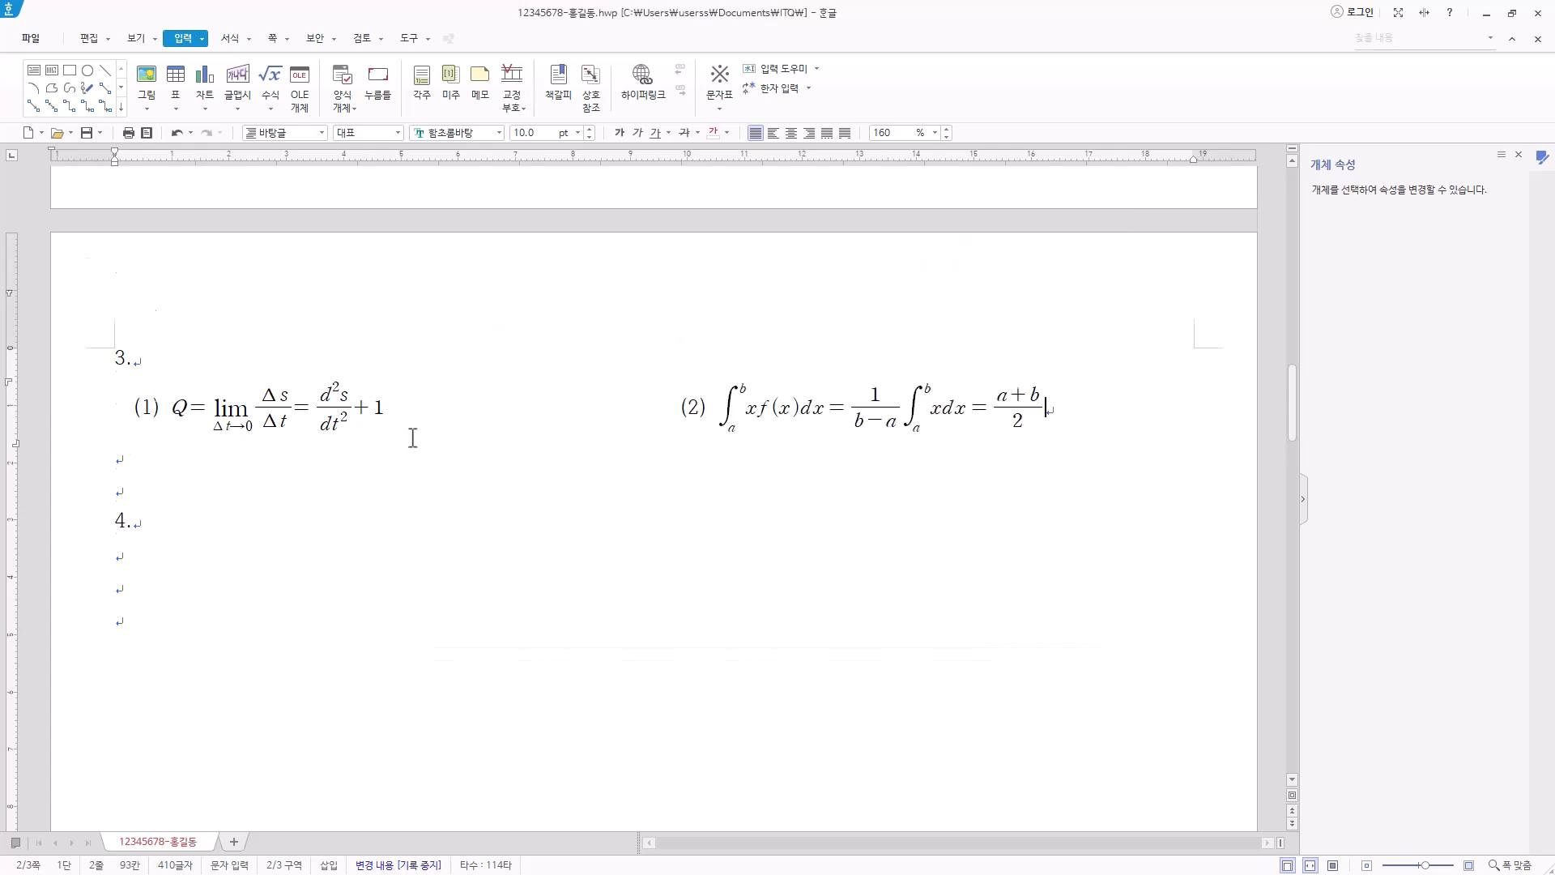
# Draw a rectangle about 41 mm wide and 60 mm high on the page below the number 4.
pyautogui.scroll(-3, 413, 438)
pyautogui.click(191, 309)
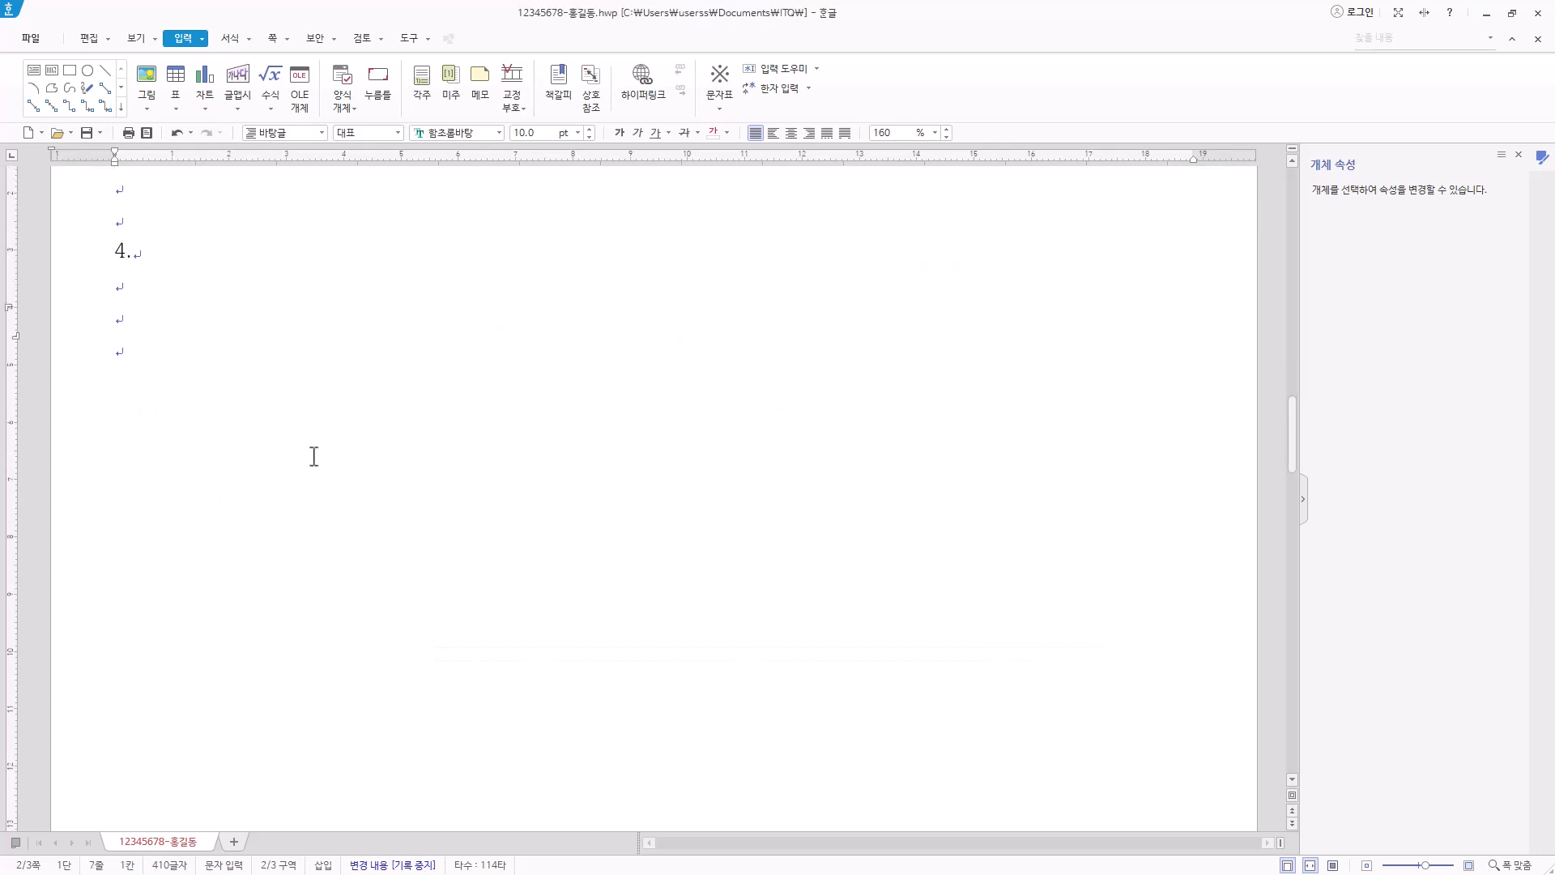
pyautogui.scroll(1, 332, 470)
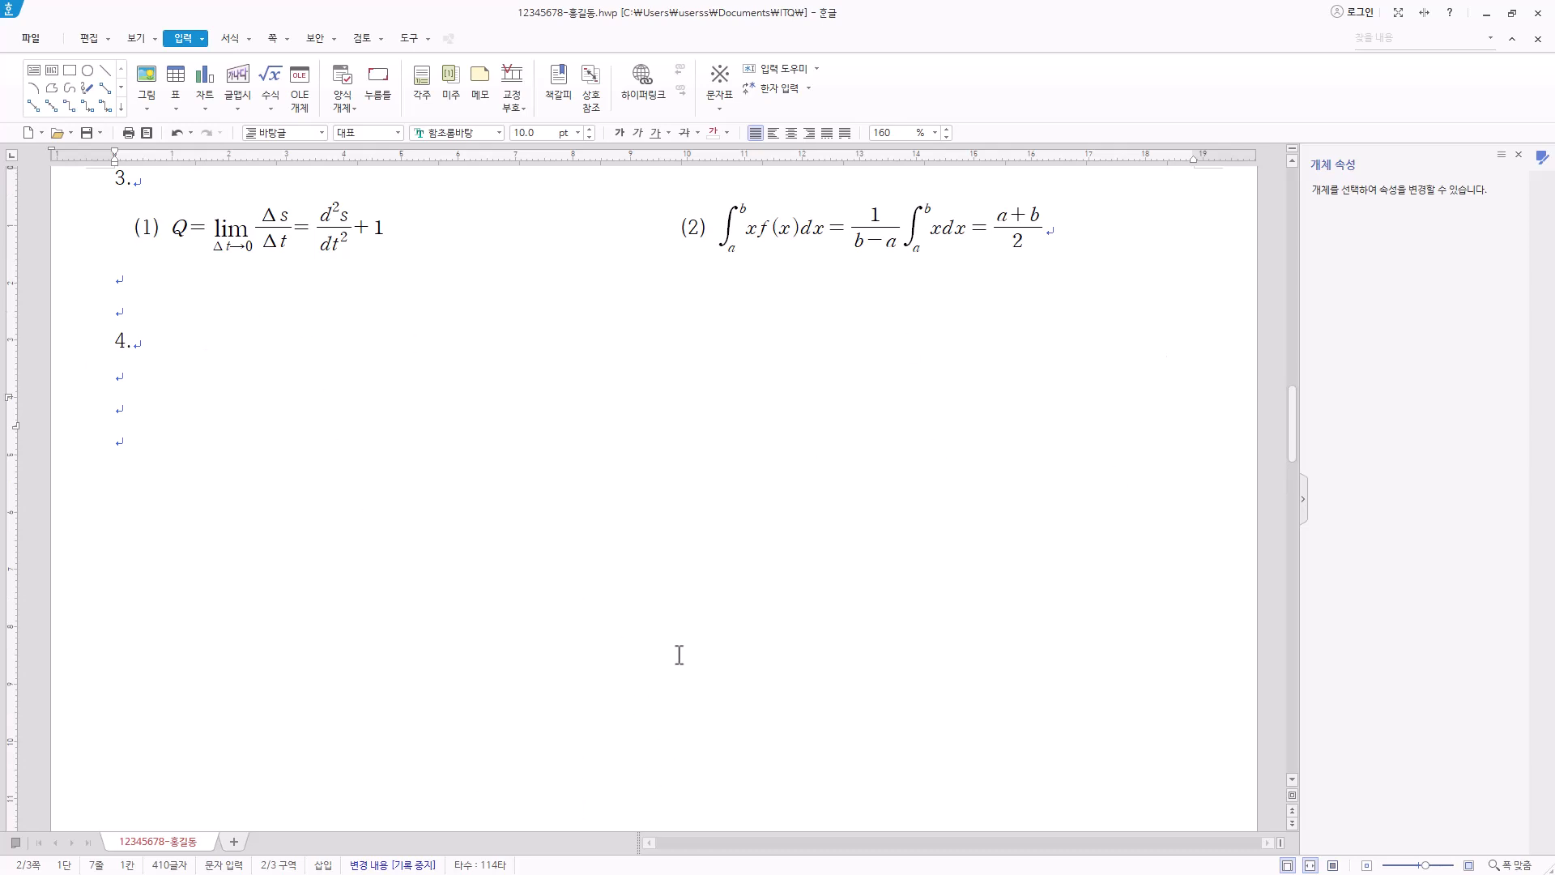
pyautogui.press('Hangul')
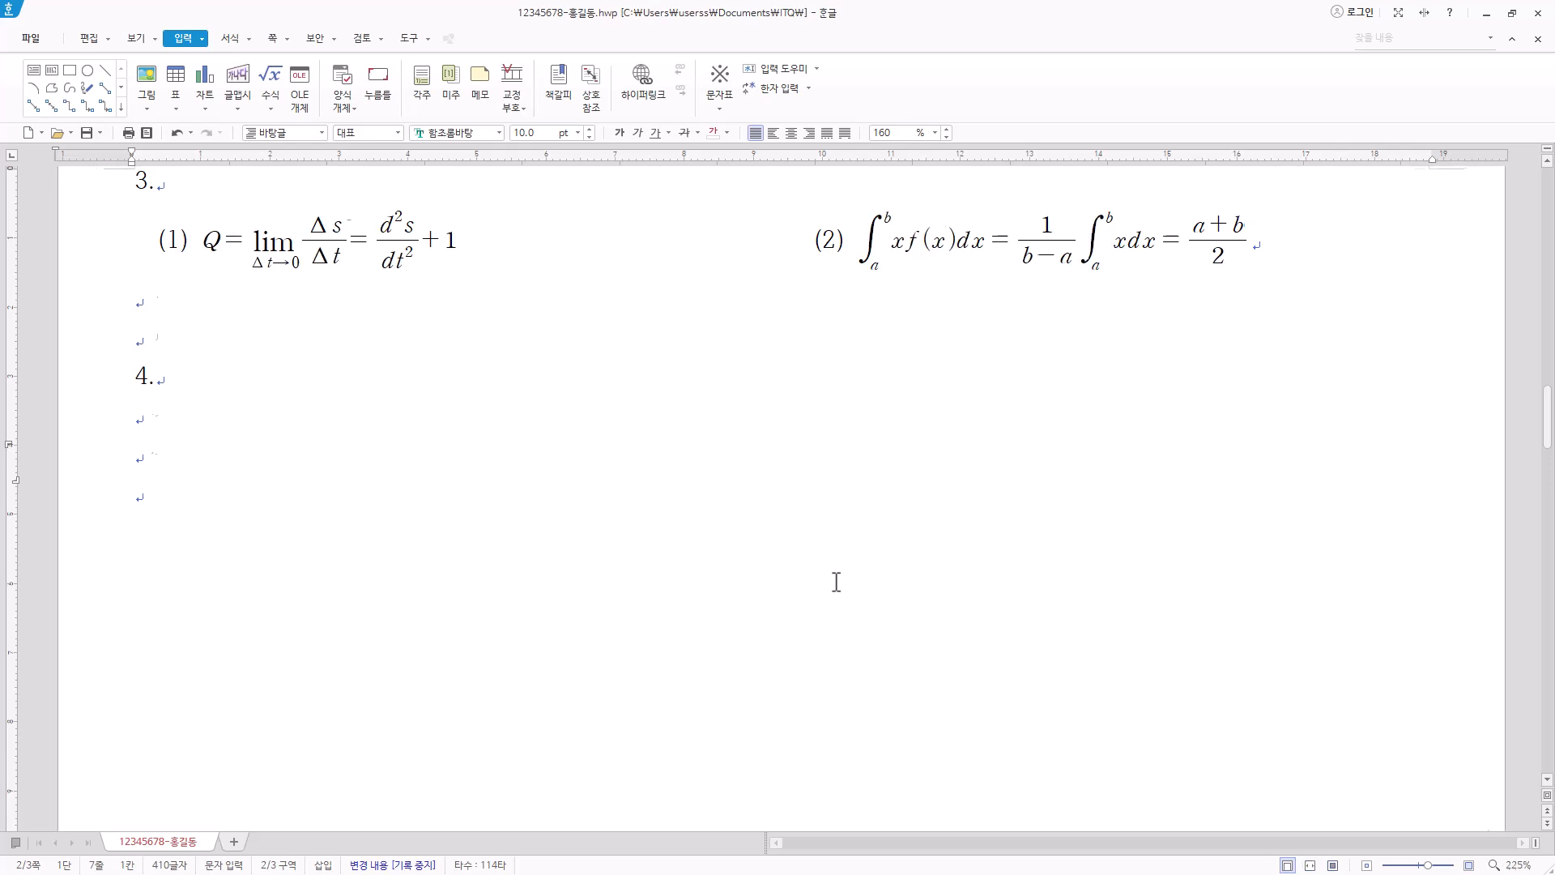
pyautogui.scroll(-10, 836, 582)
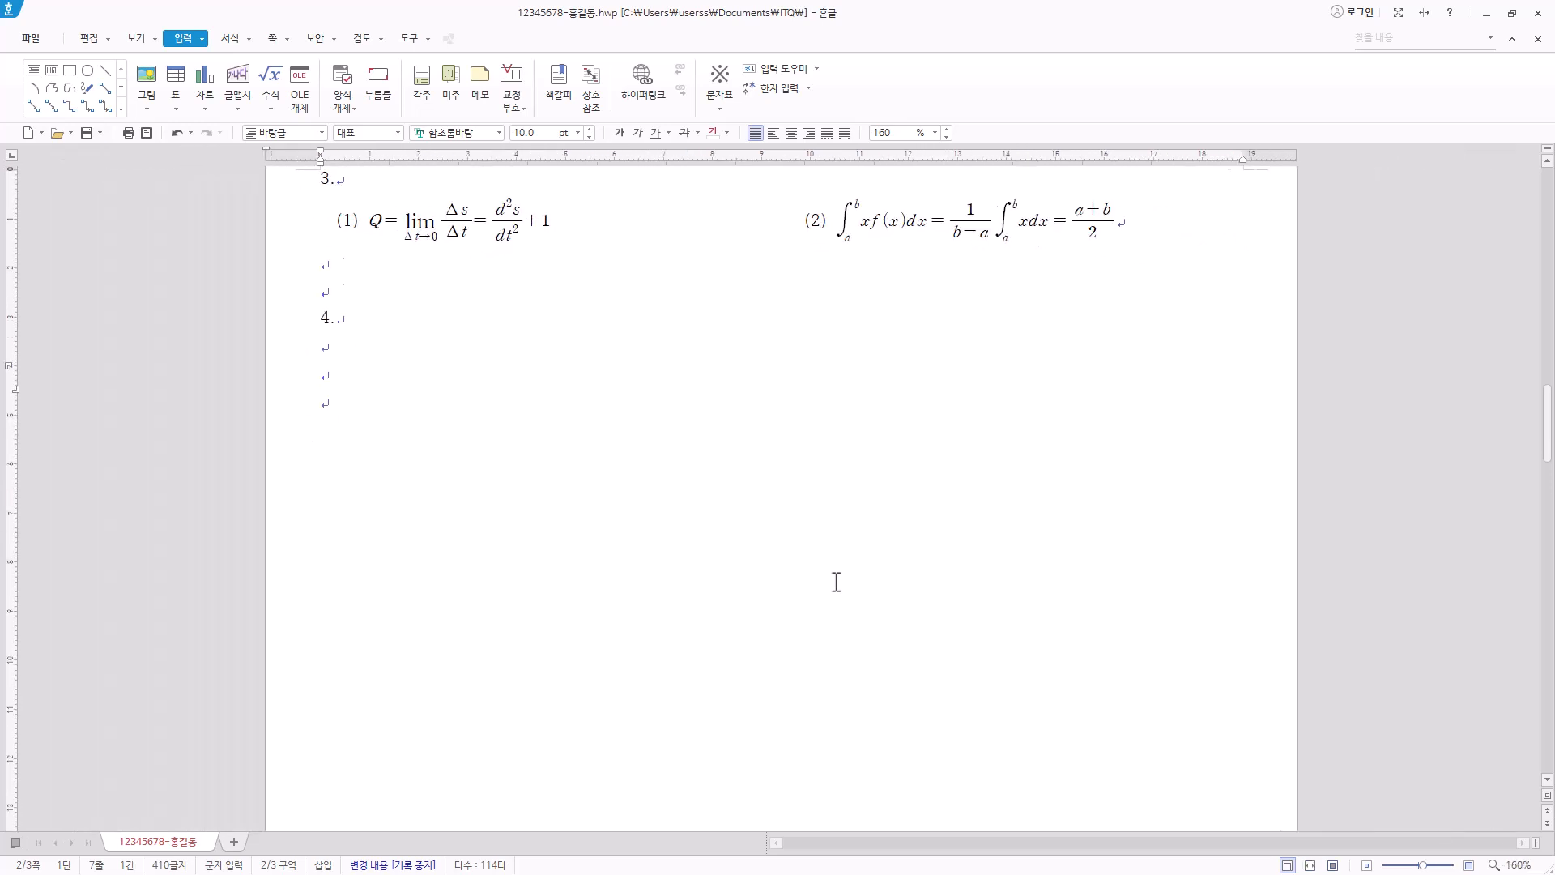
pyautogui.scroll(-3, 837, 582)
pyautogui.click(133, 39)
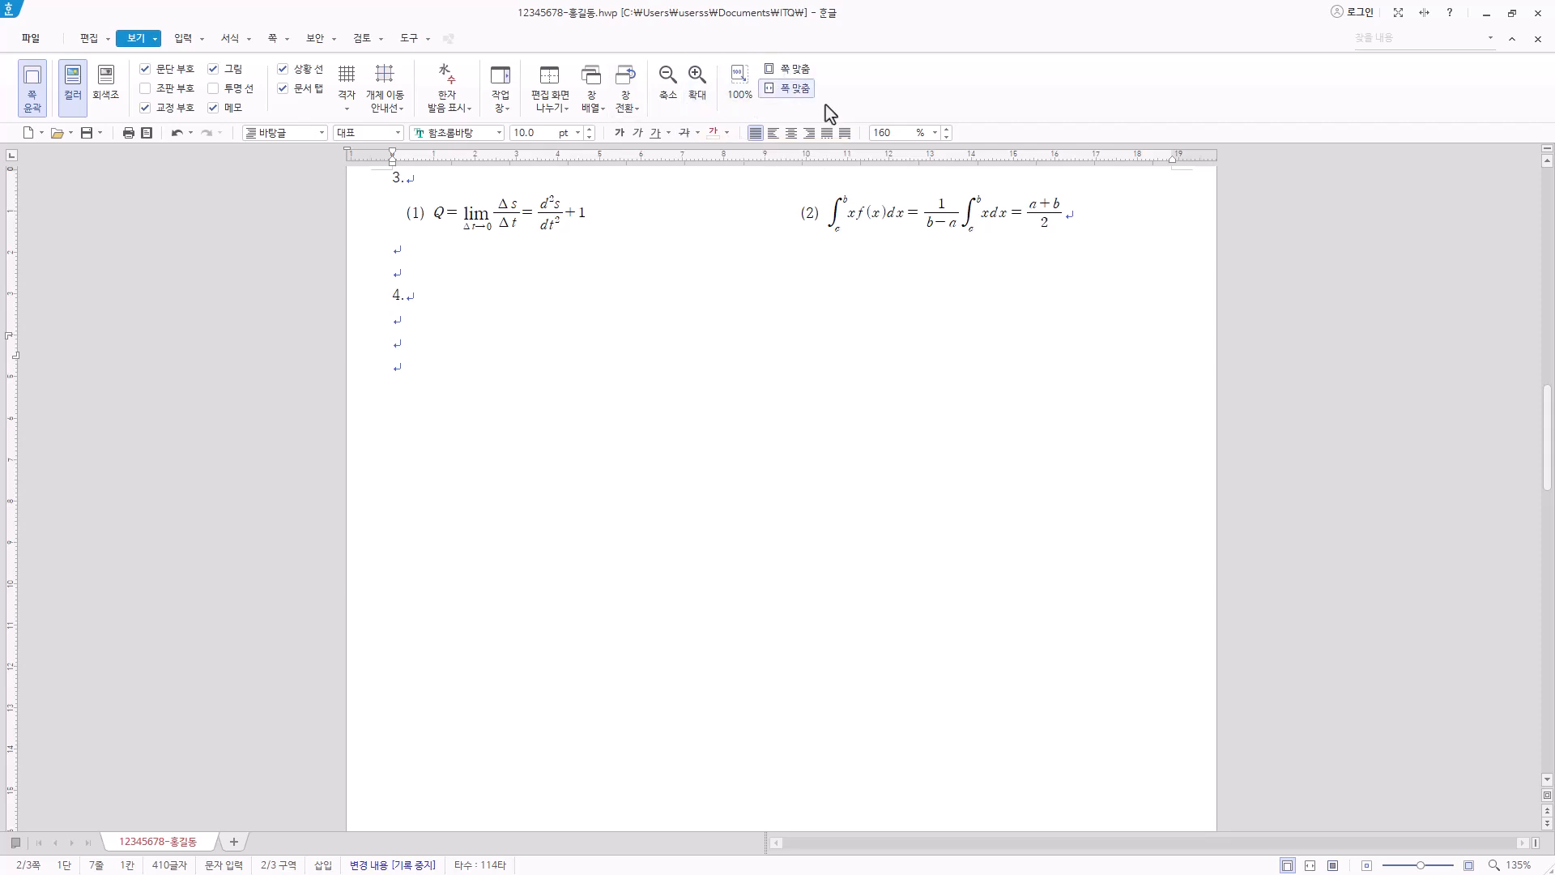
pyautogui.scroll(-2, 920, 613)
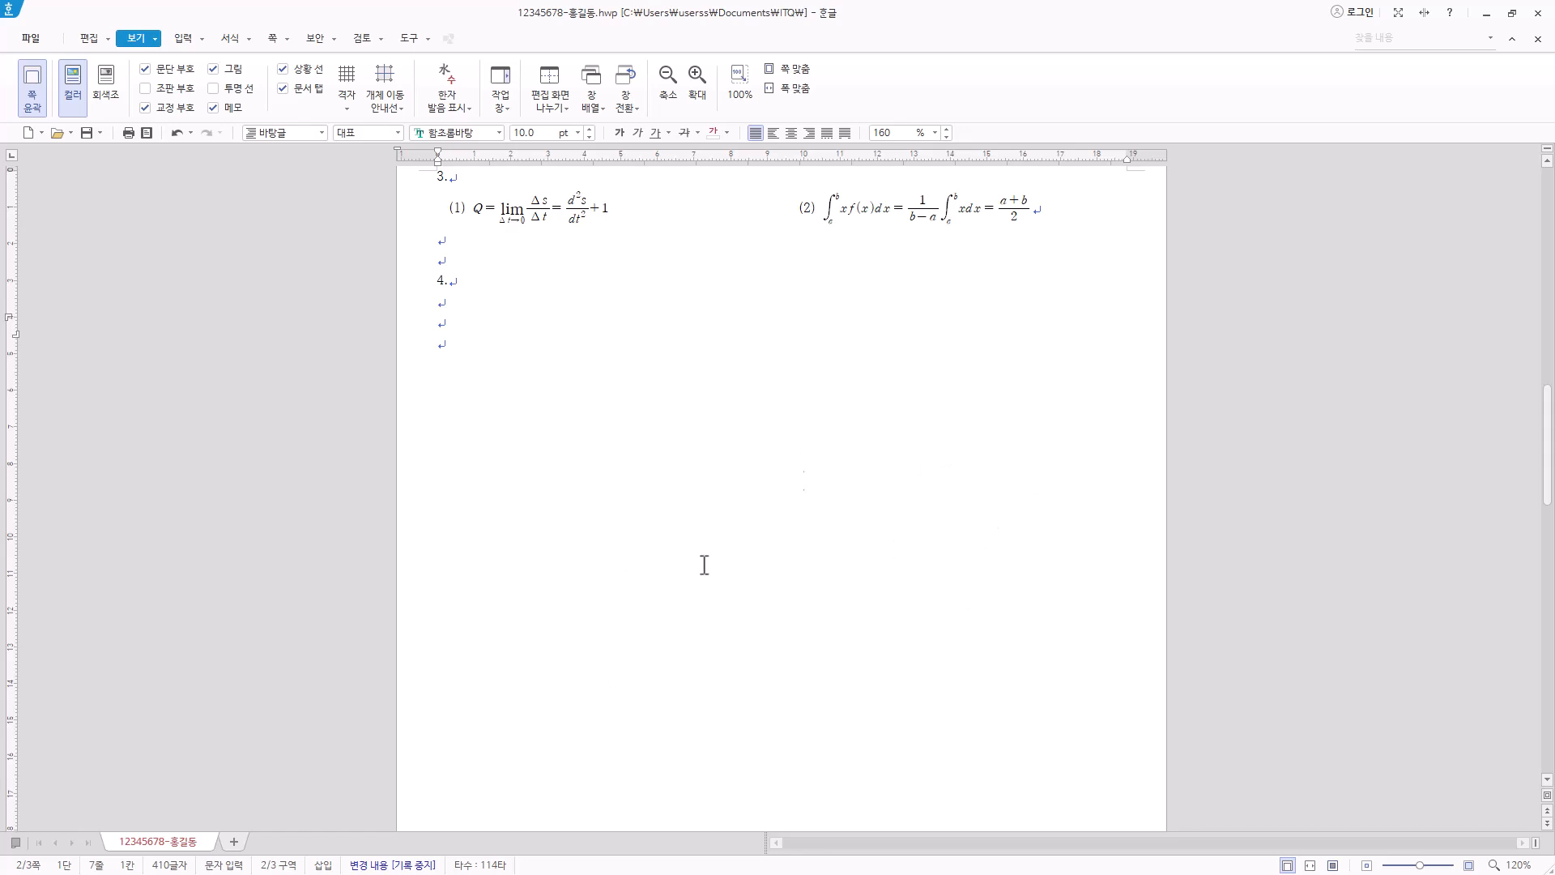
pyautogui.click(183, 38)
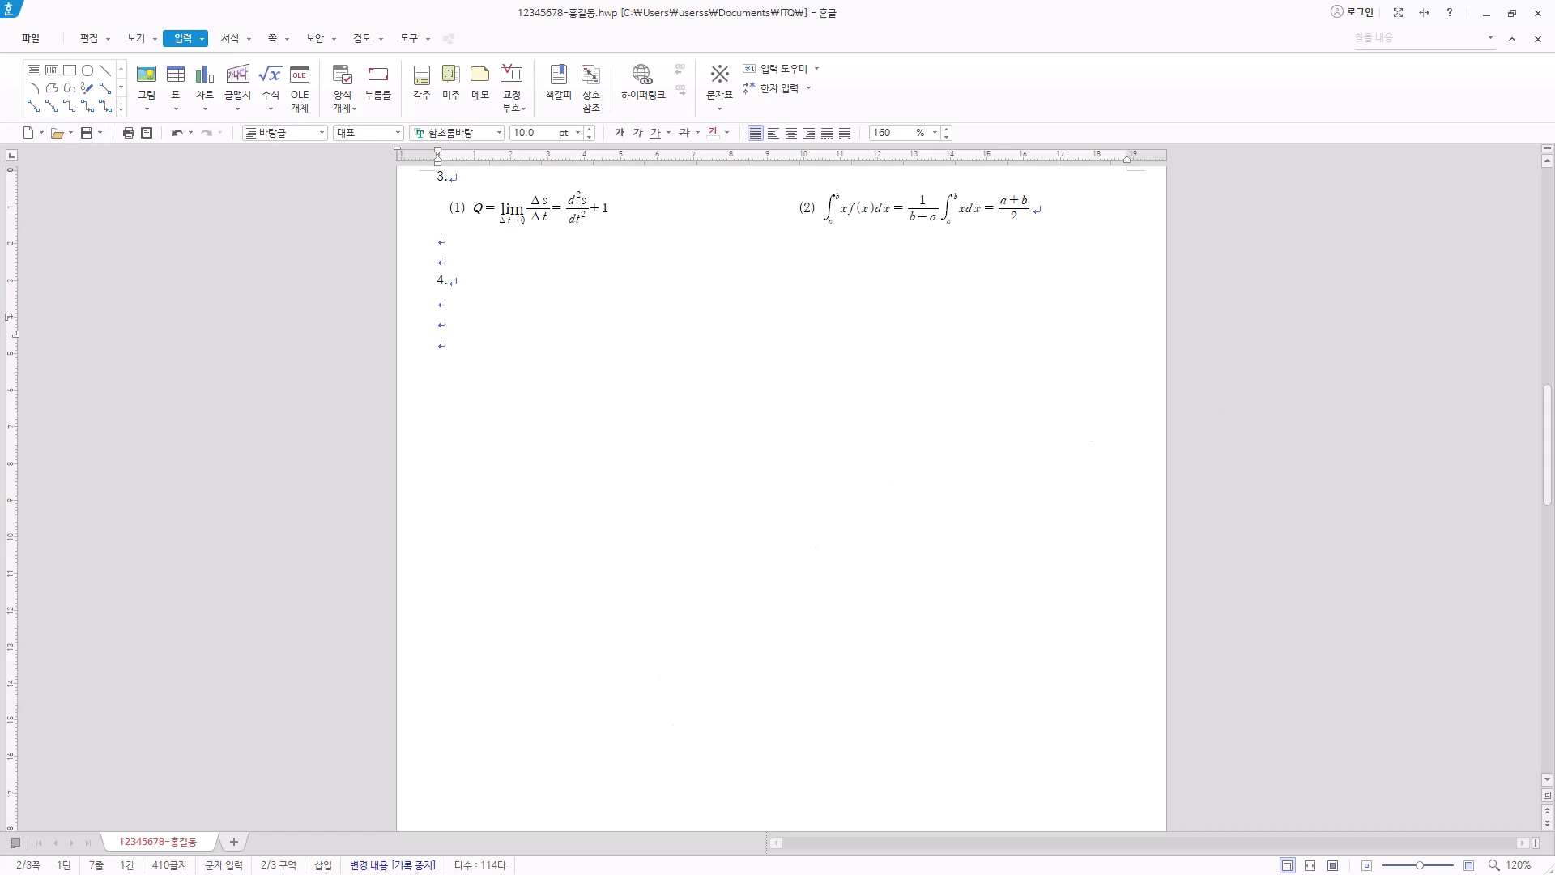
pyautogui.click(70, 70)
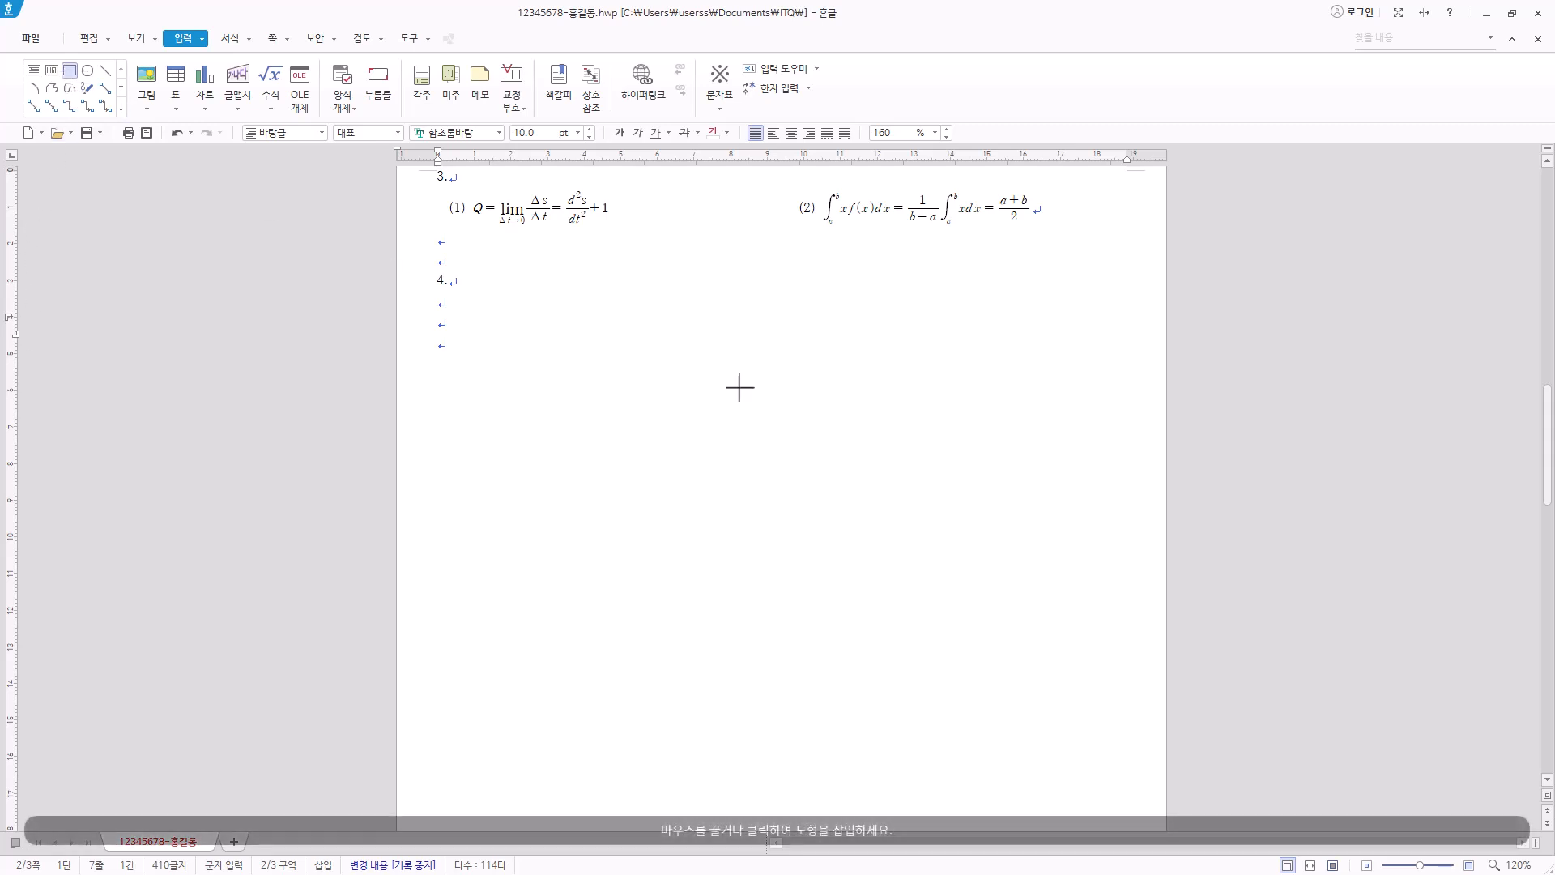
pyautogui.moveTo(644, 348)
pyautogui.mouseDown()
pyautogui.moveTo(944, 576)
pyautogui.moveTo(795, 569)
pyautogui.mouseUp()
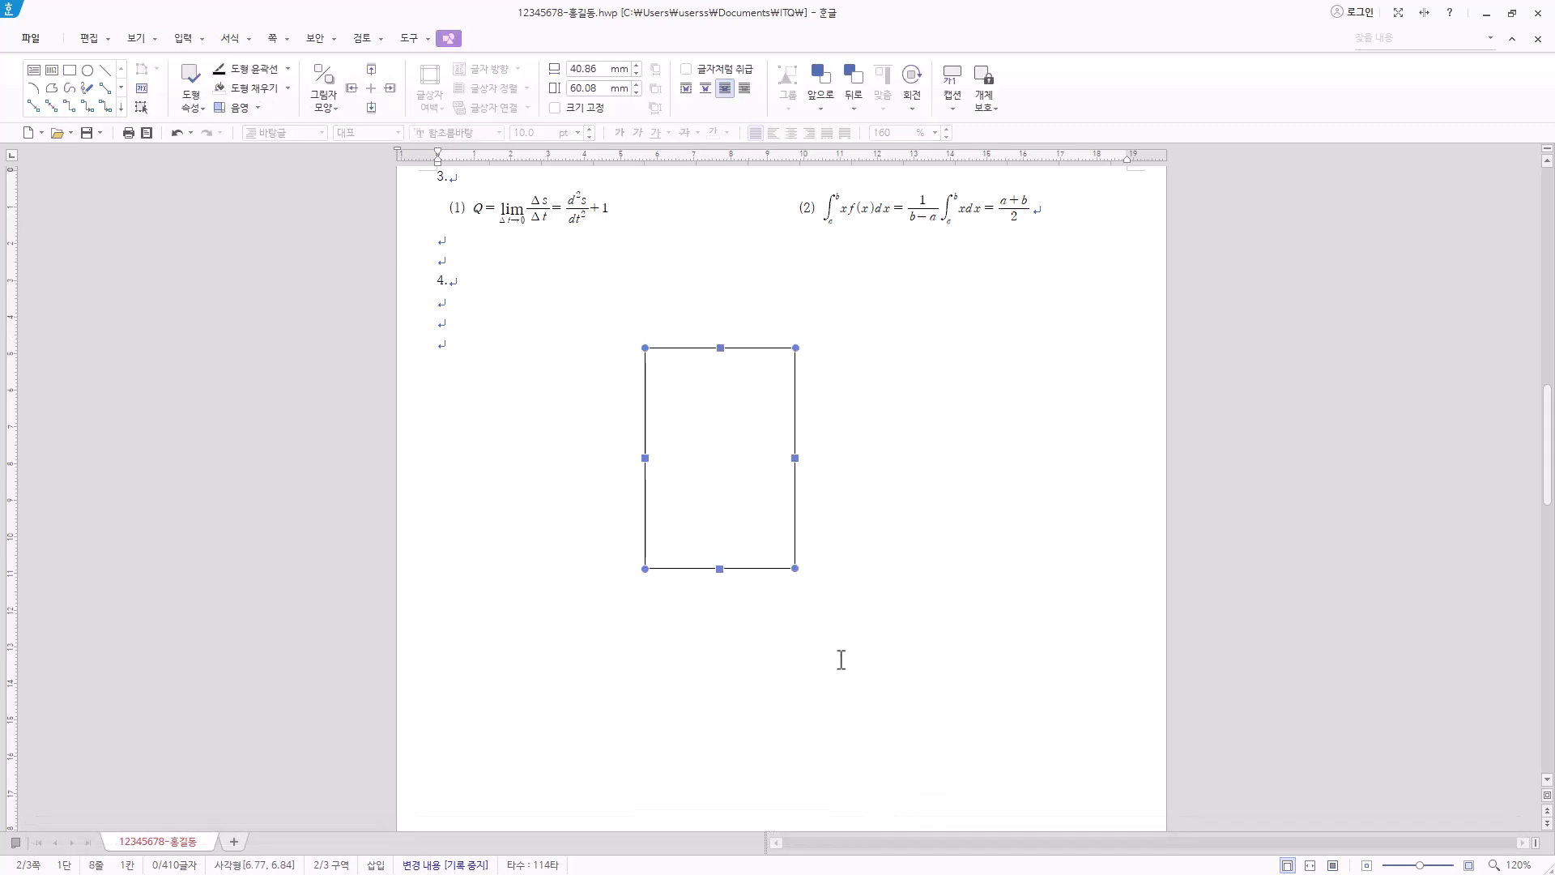
# Set the rectangle's width to 130 mm and height to 145 mm in its object properties, placed in front of text.
pyautogui.rightClick(756, 391)
pyautogui.click(743, 378)
pyautogui.doubleClick(745, 382)
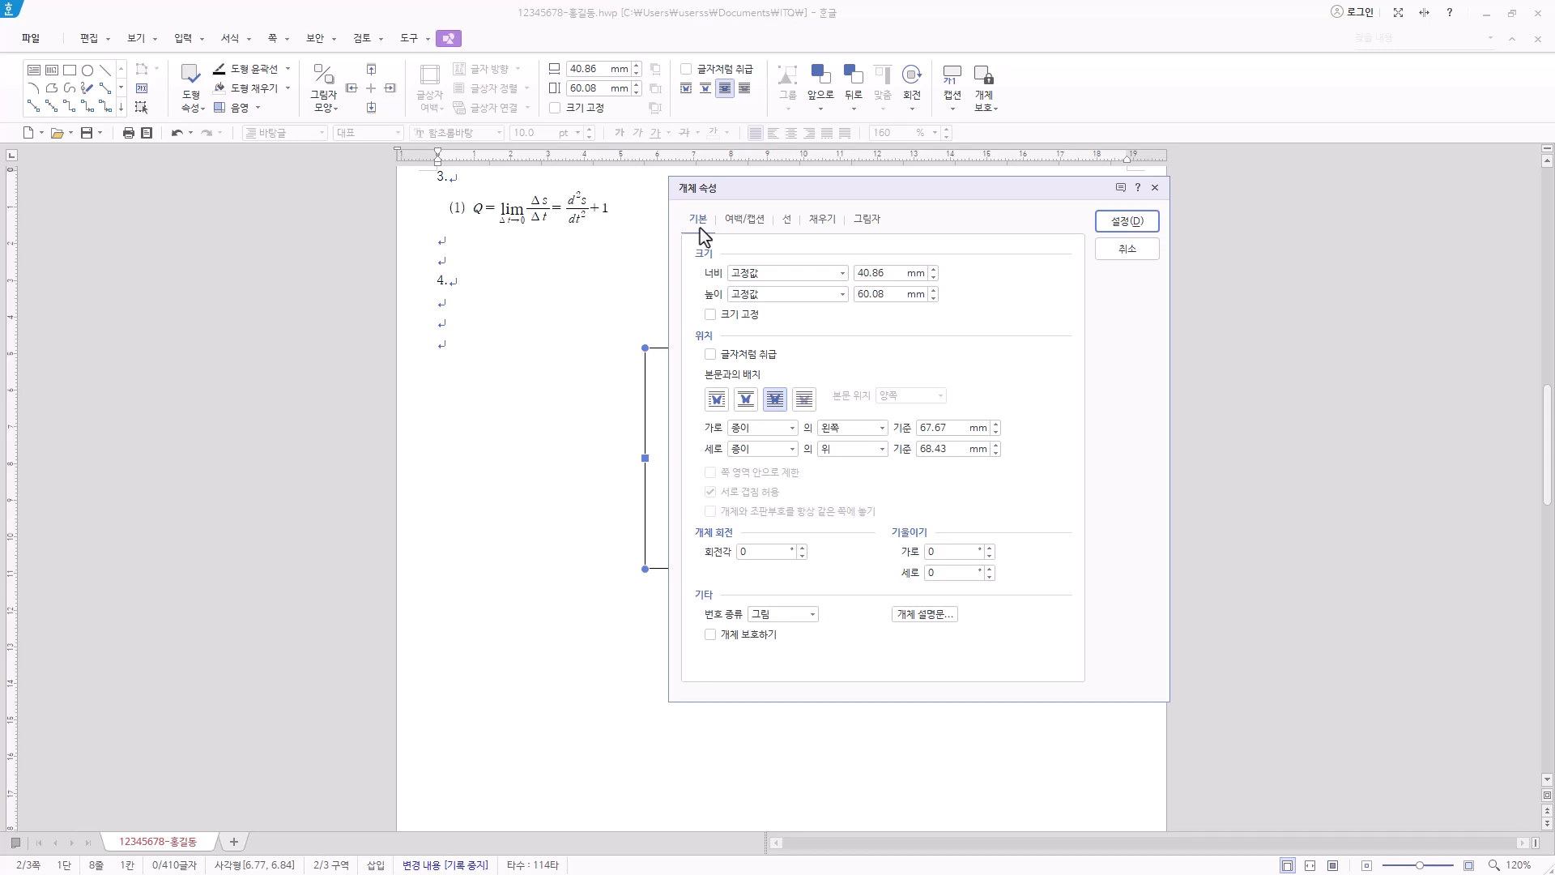
pyautogui.press('Tab')
pyautogui.press('Tab')
pyautogui.write('130')
pyautogui.press('Tab')
pyautogui.press('Tab')
pyautogui.write('145')
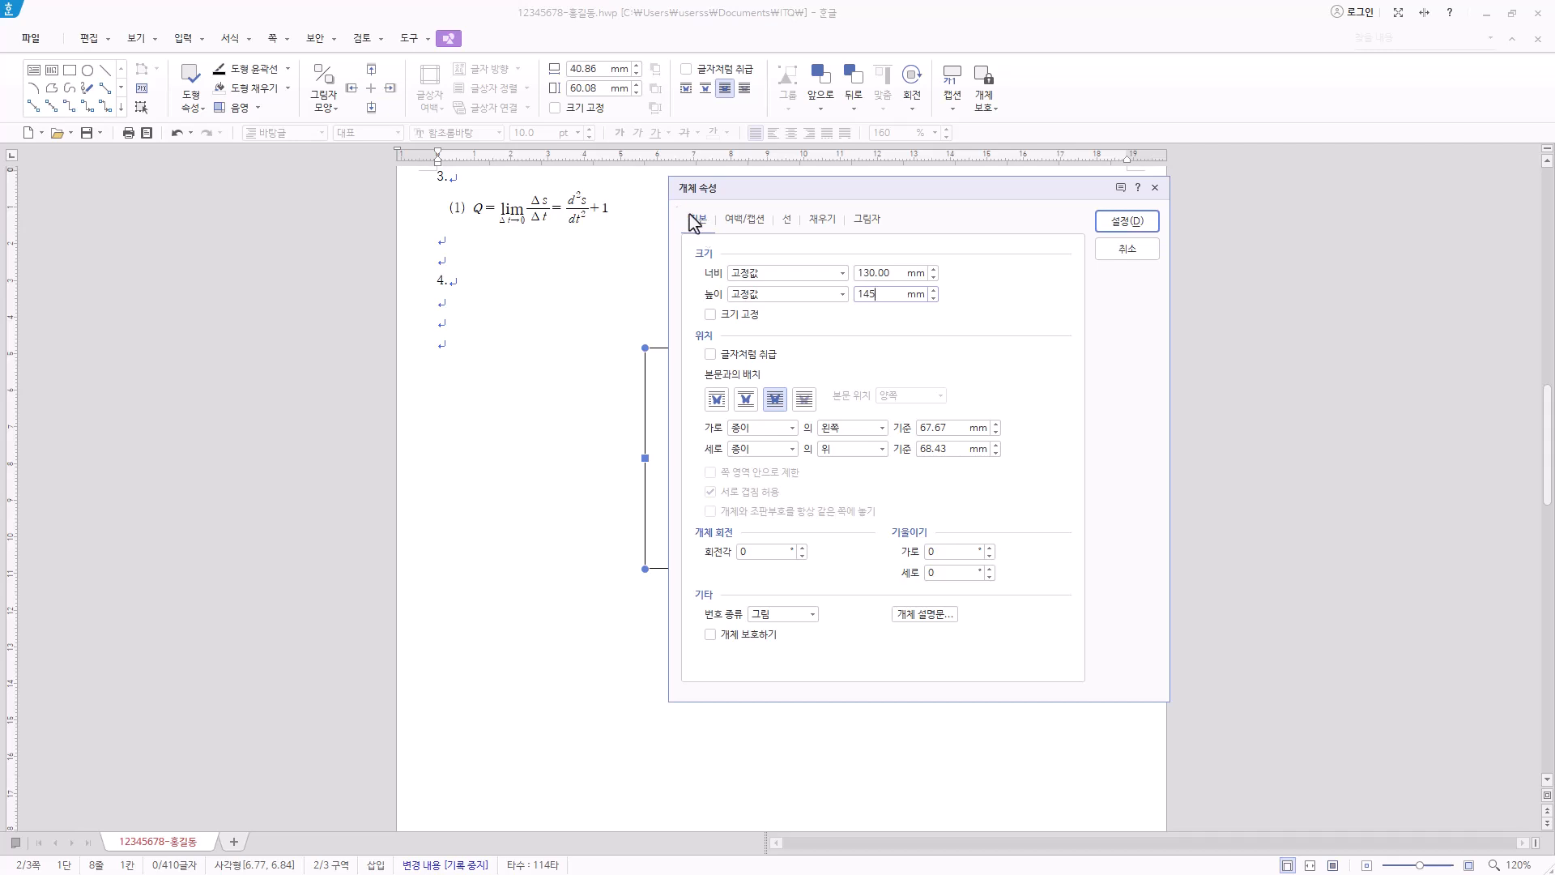
pyautogui.click(720, 316)
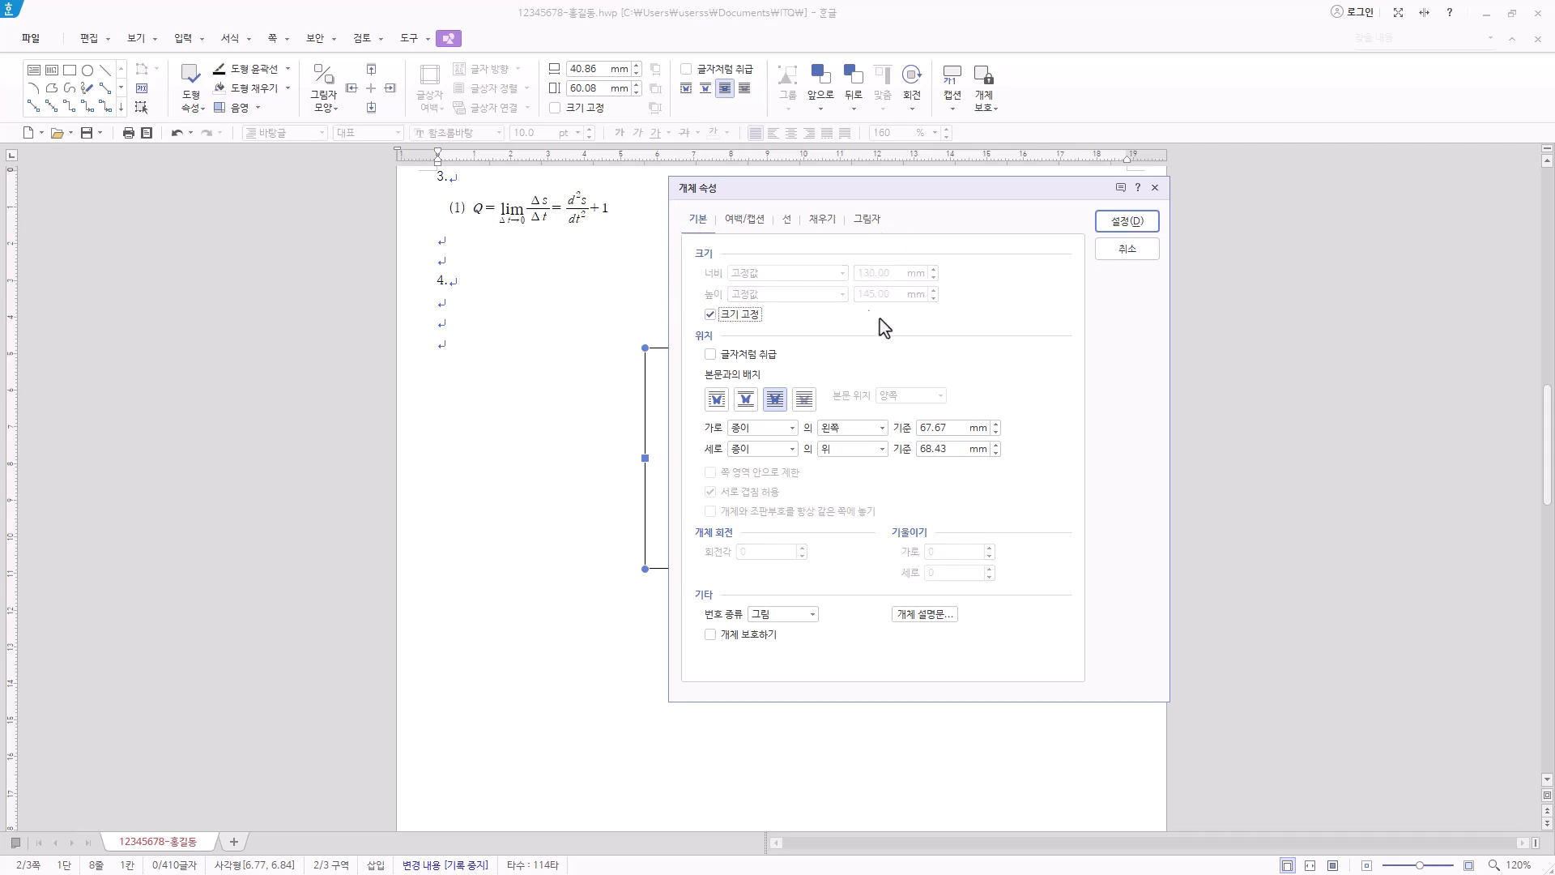
pyautogui.click(731, 316)
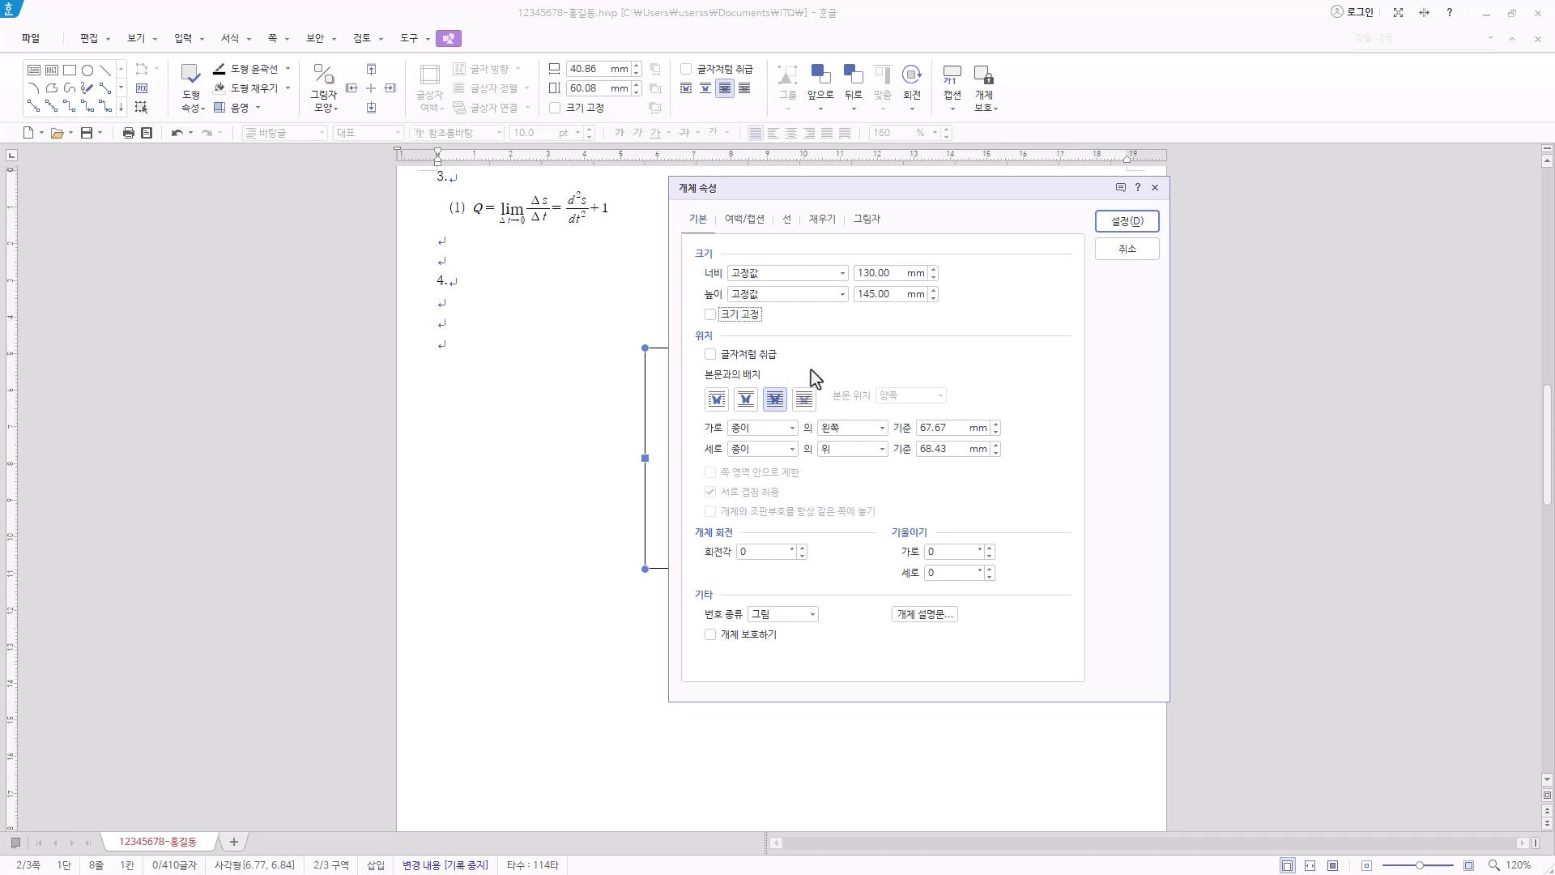
pyautogui.click(775, 413)
# Give the rectangle rounded corners (둥근 모양) in its line properties.
pyautogui.click(788, 222)
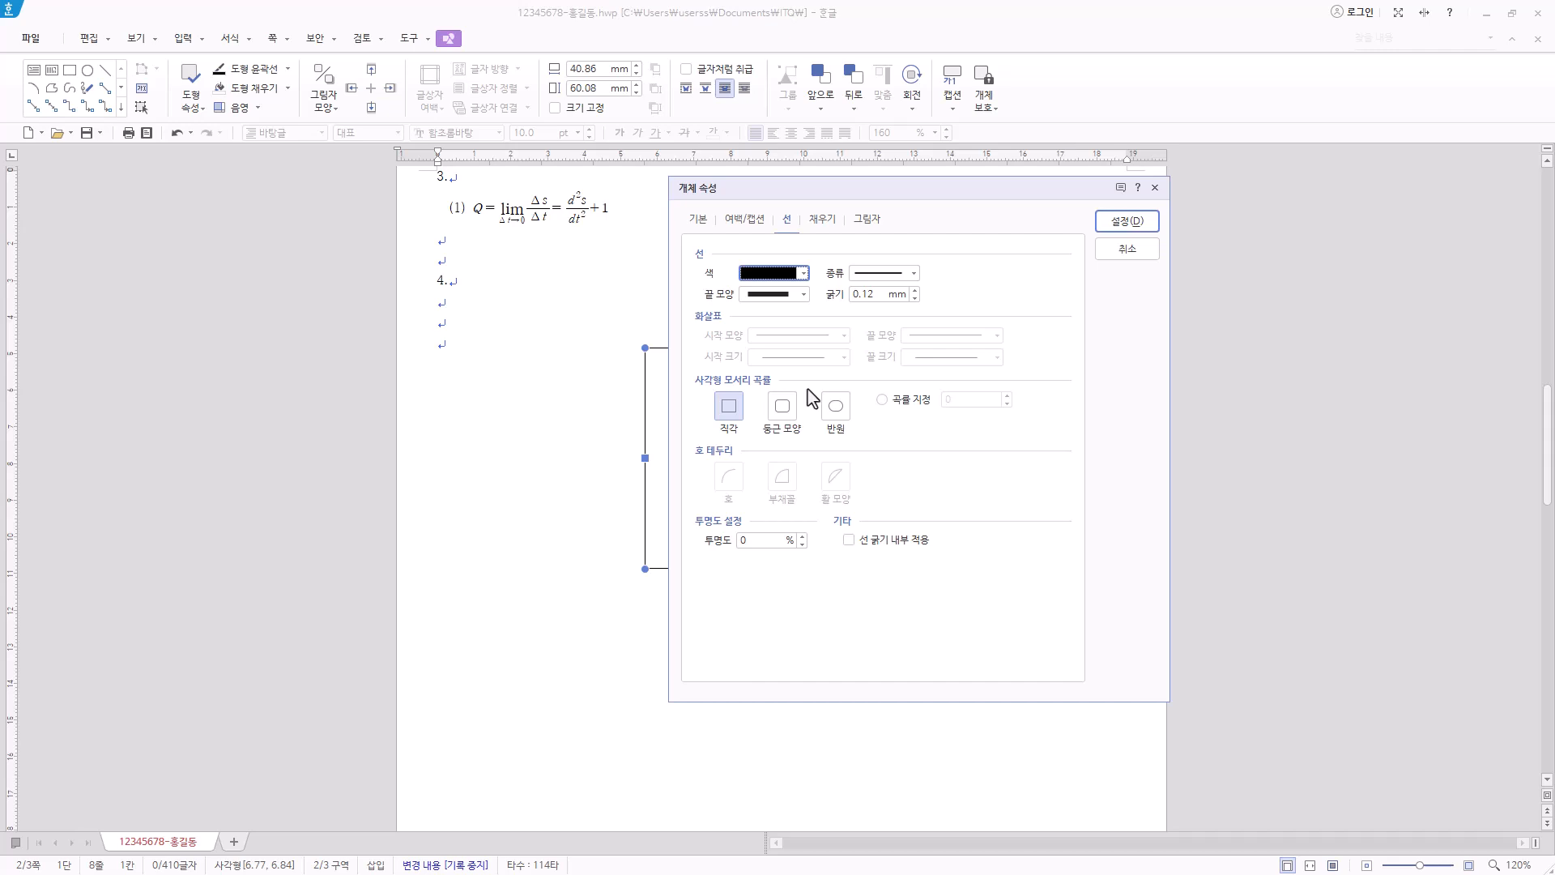
pyautogui.moveTo(834, 188); pyautogui.dragTo(937, 192)
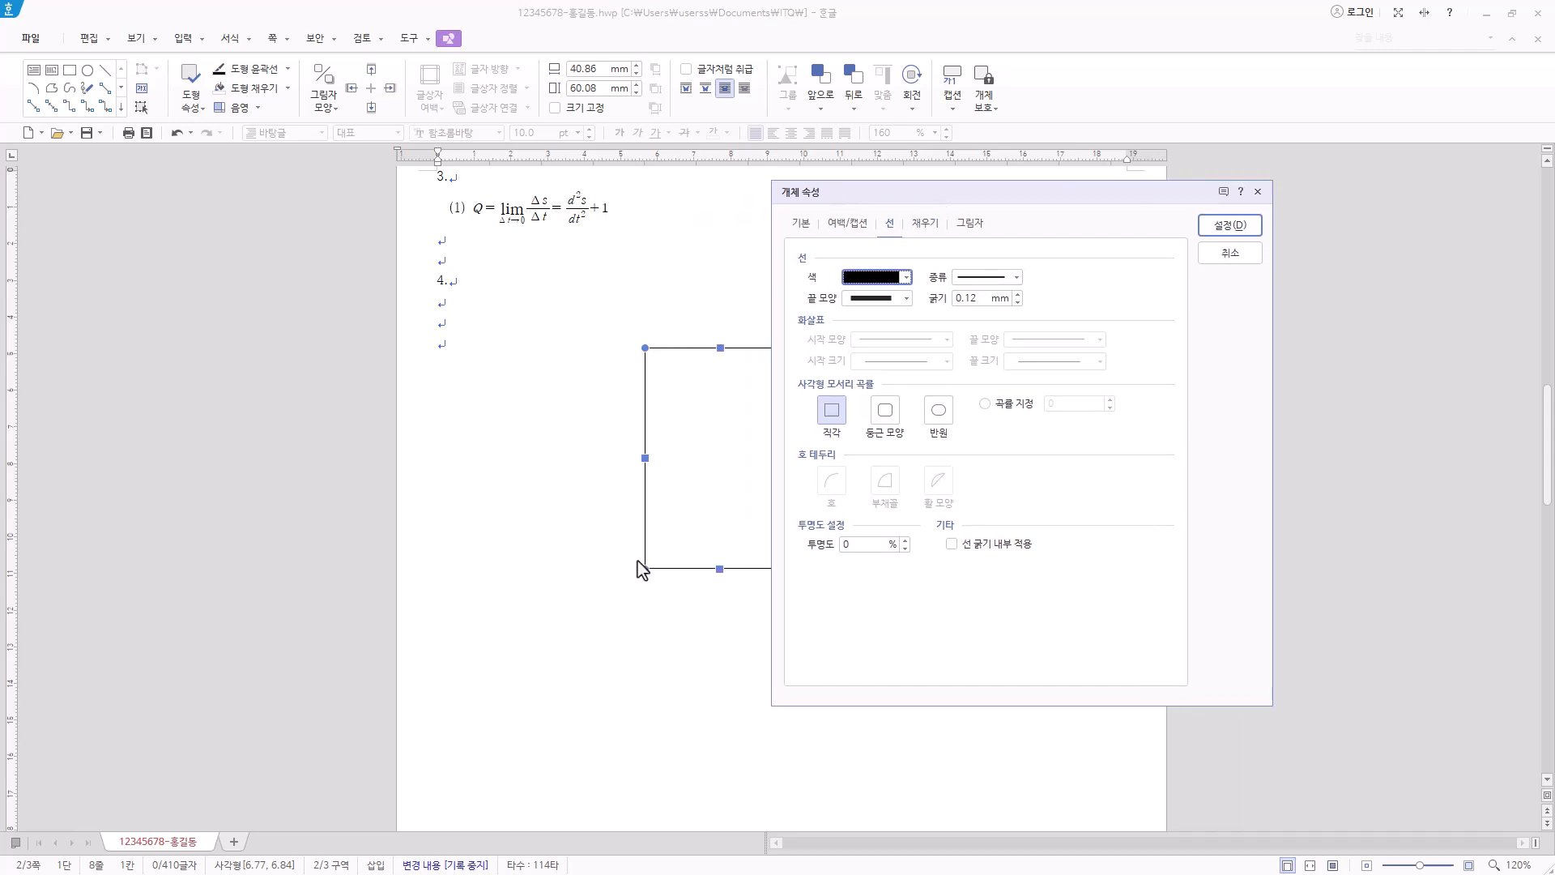
pyautogui.click(885, 411)
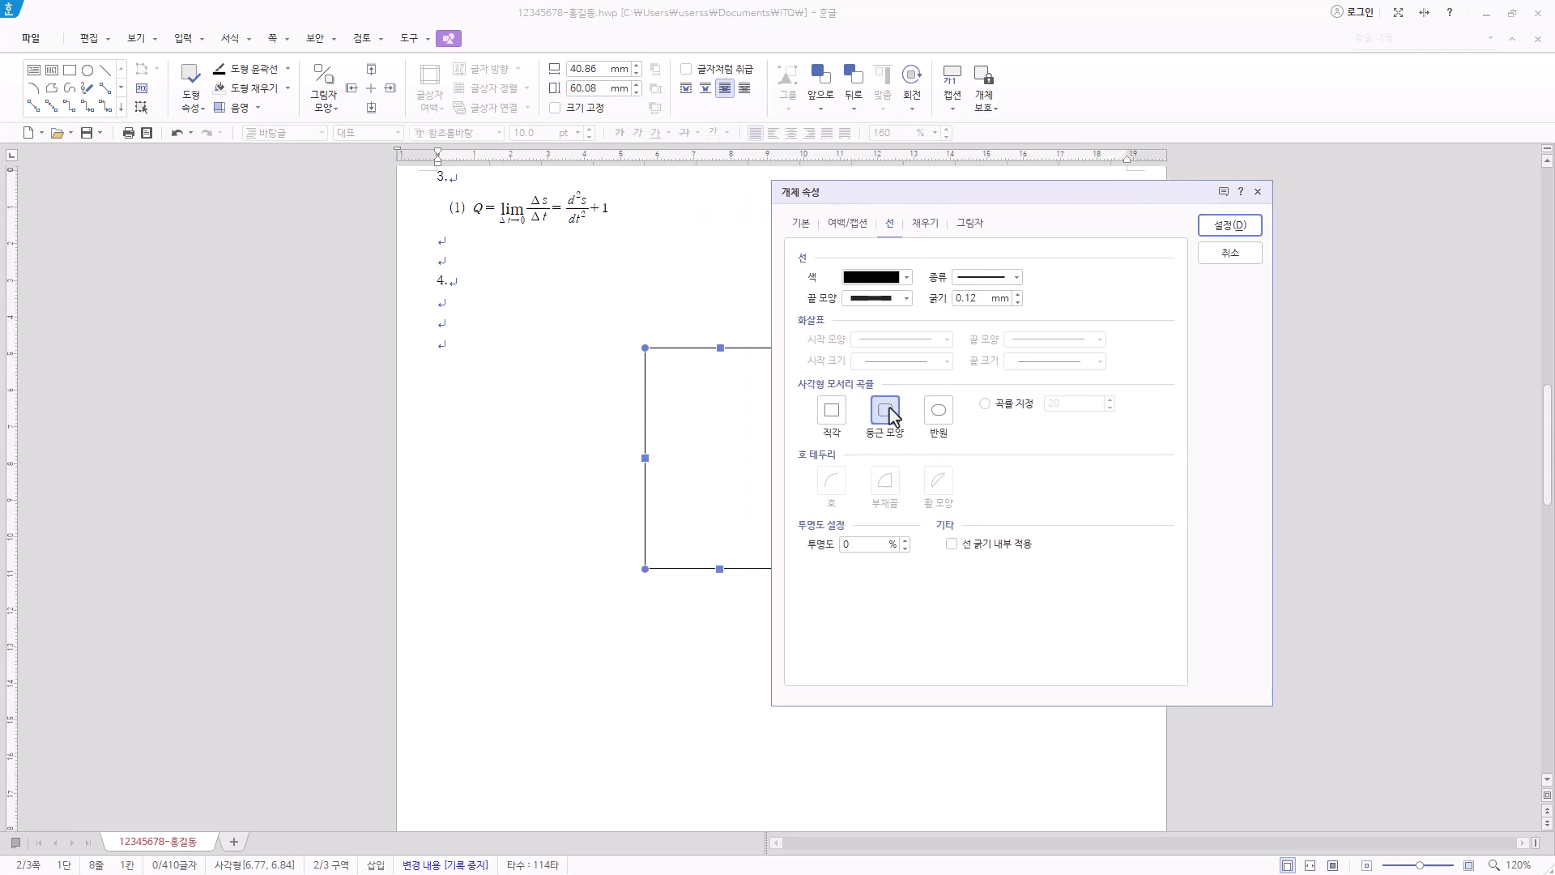
# Fill the rectangle with solid yellow-green and move it to the horizontal middle of the page below the number 4.
pyautogui.click(932, 231)
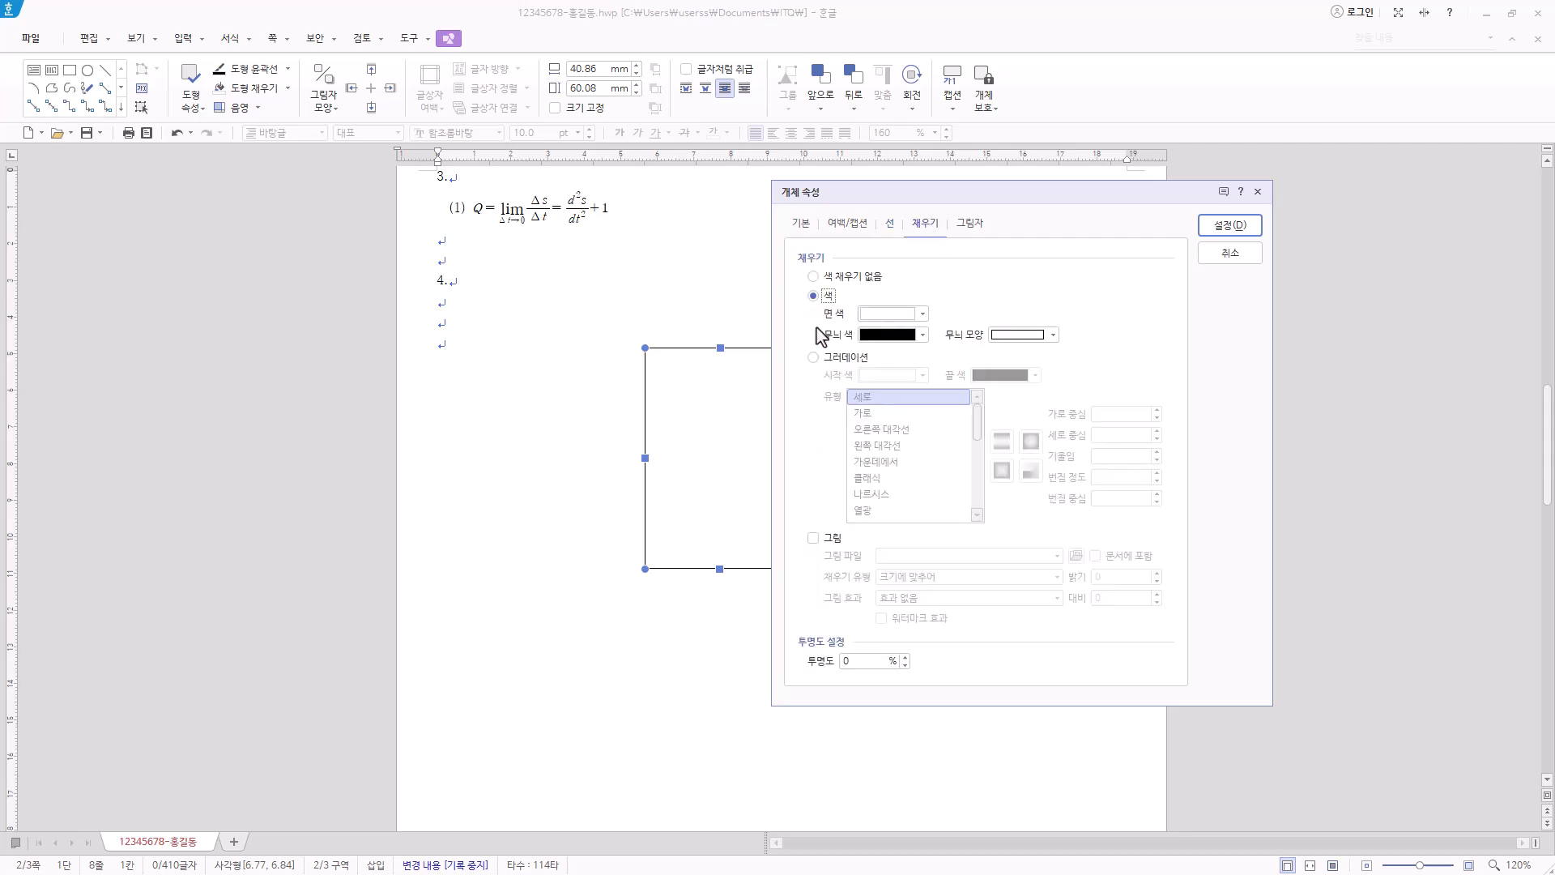
pyautogui.click(923, 313)
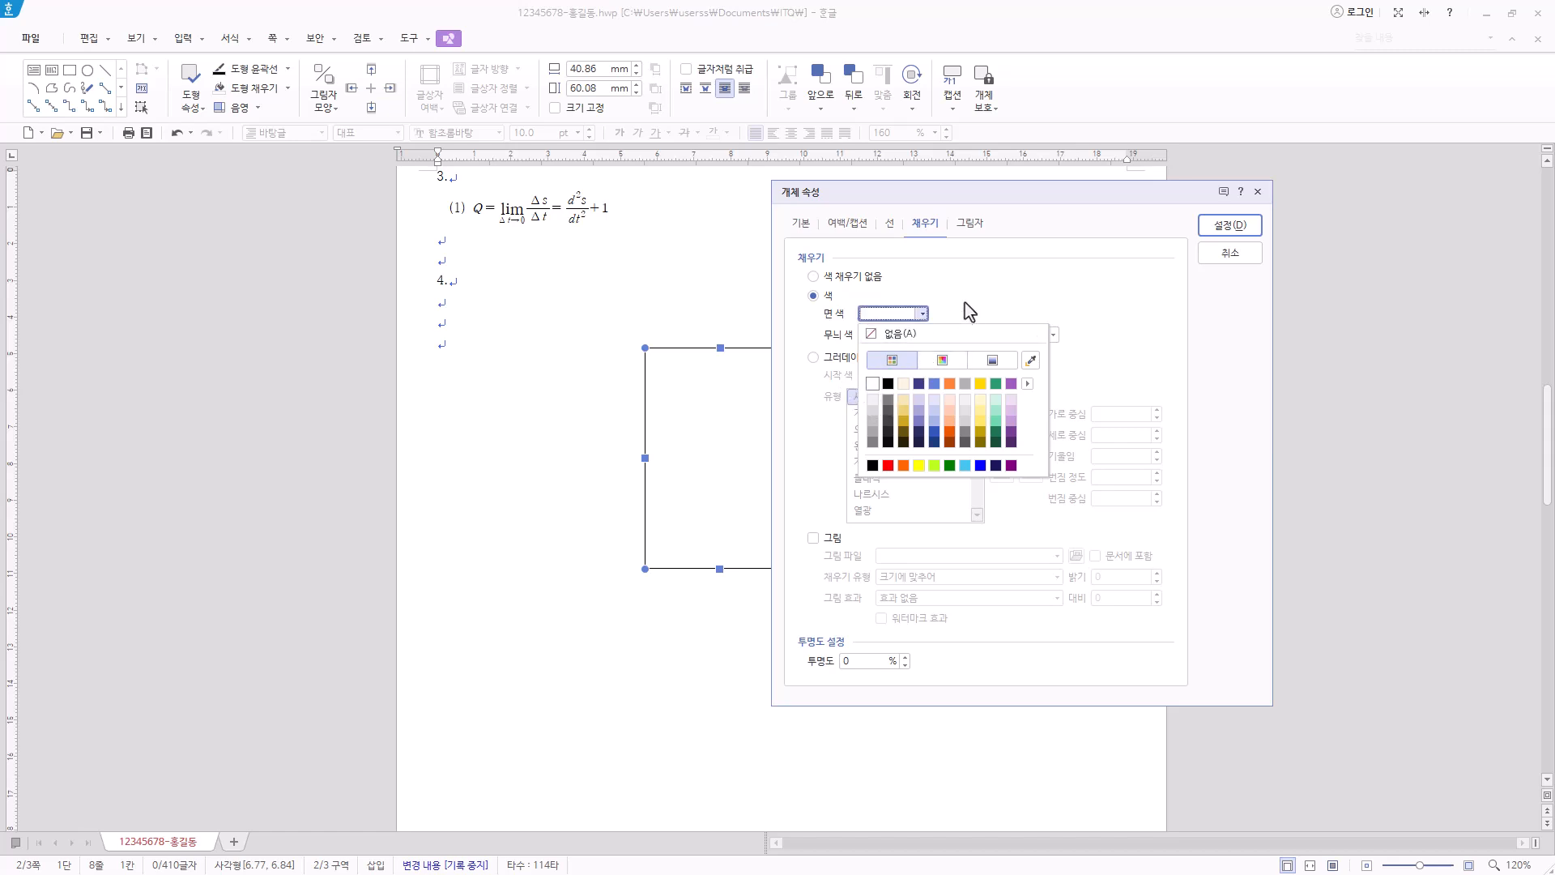
pyautogui.click(970, 310)
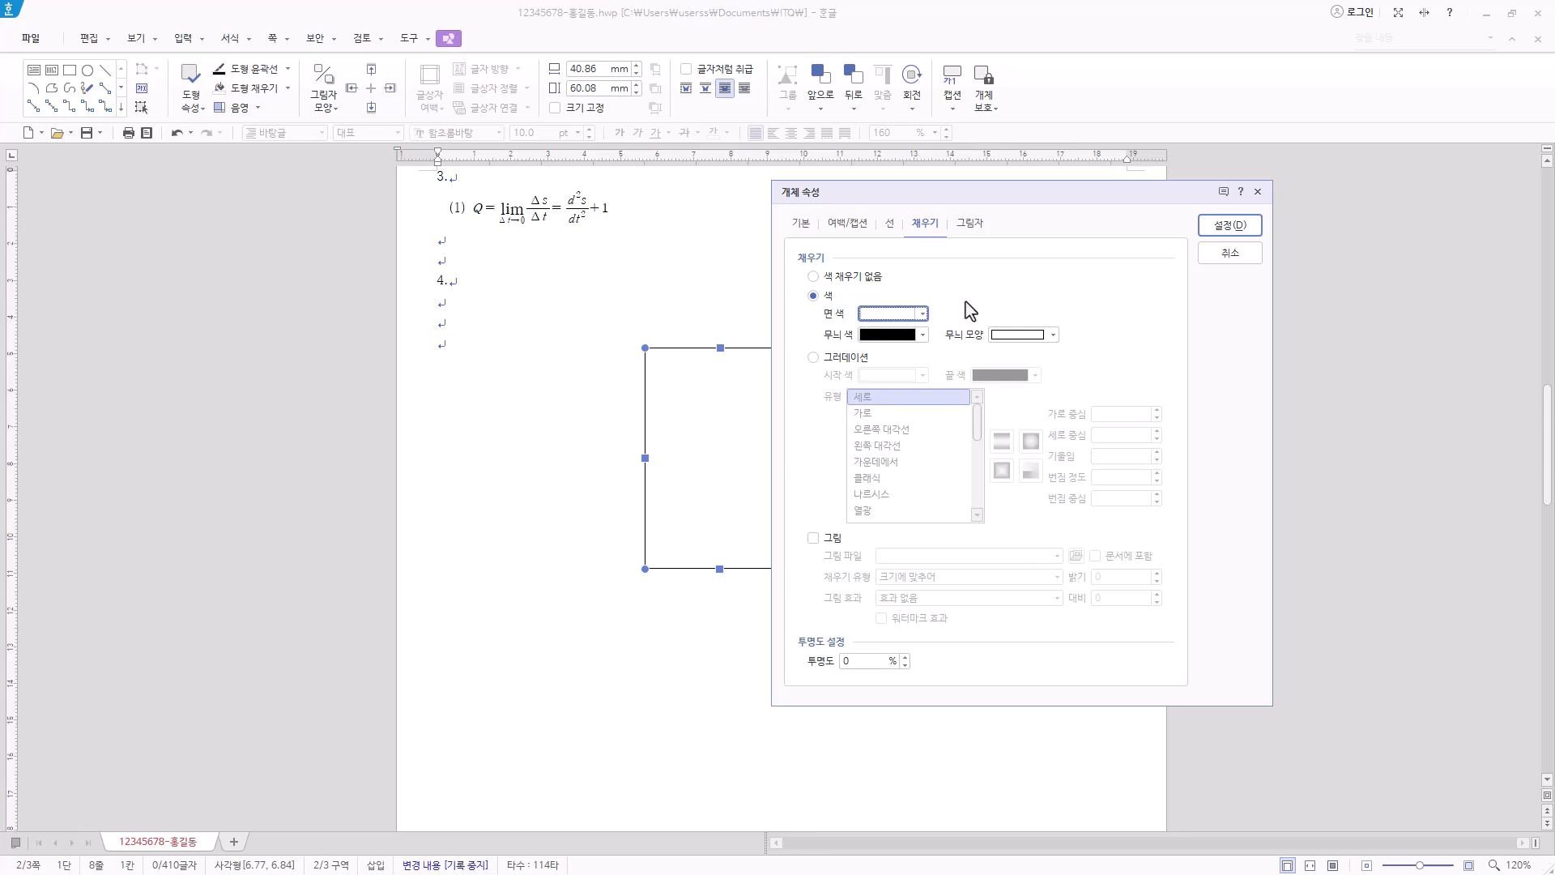
pyautogui.click(923, 313)
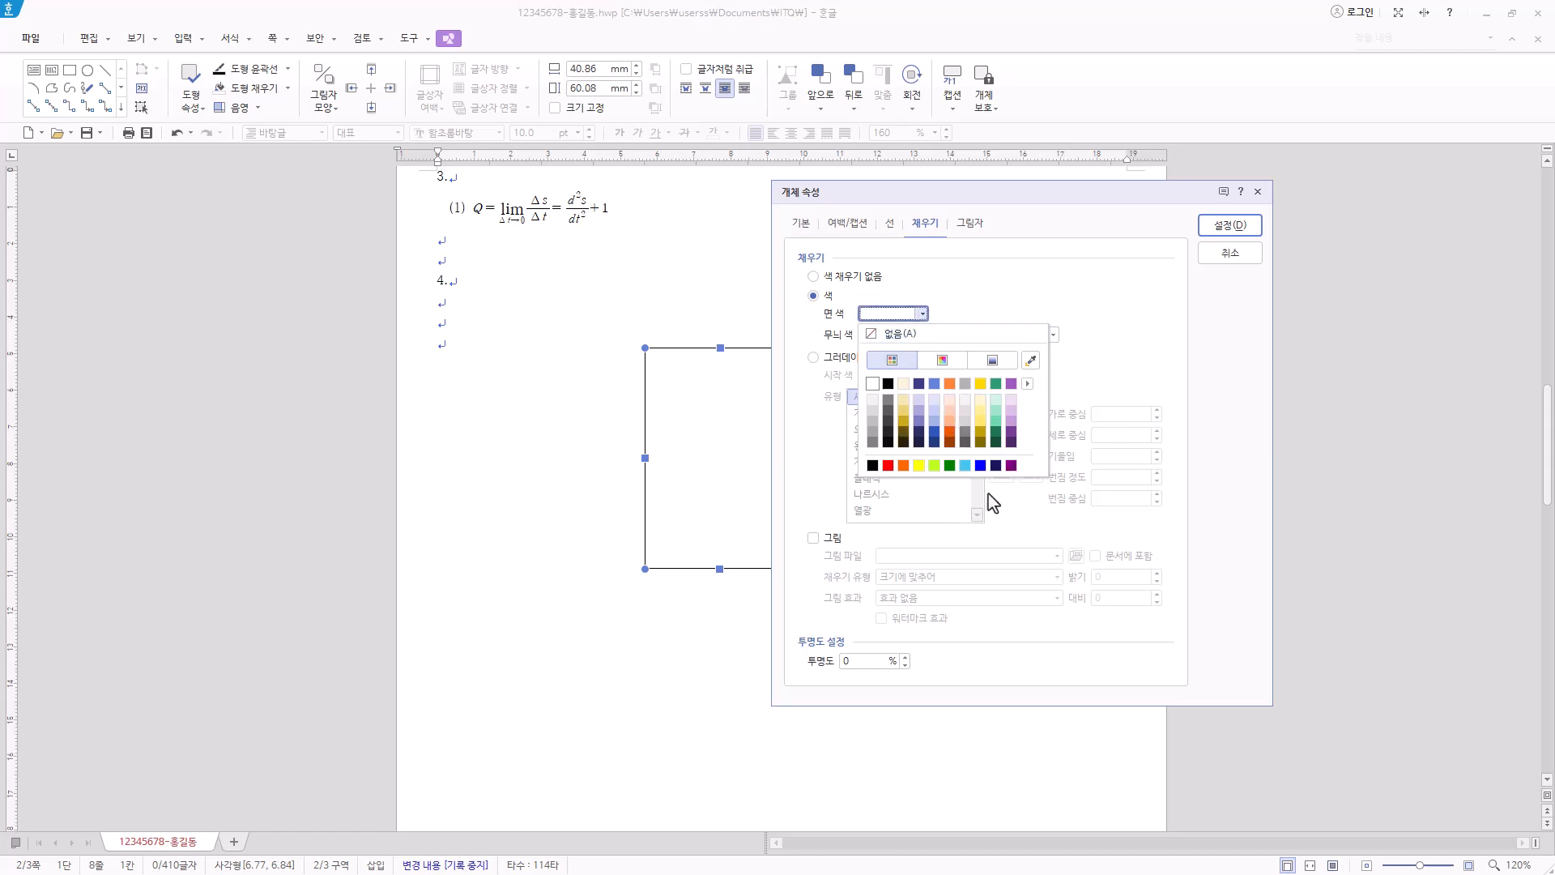
pyautogui.click(1018, 312)
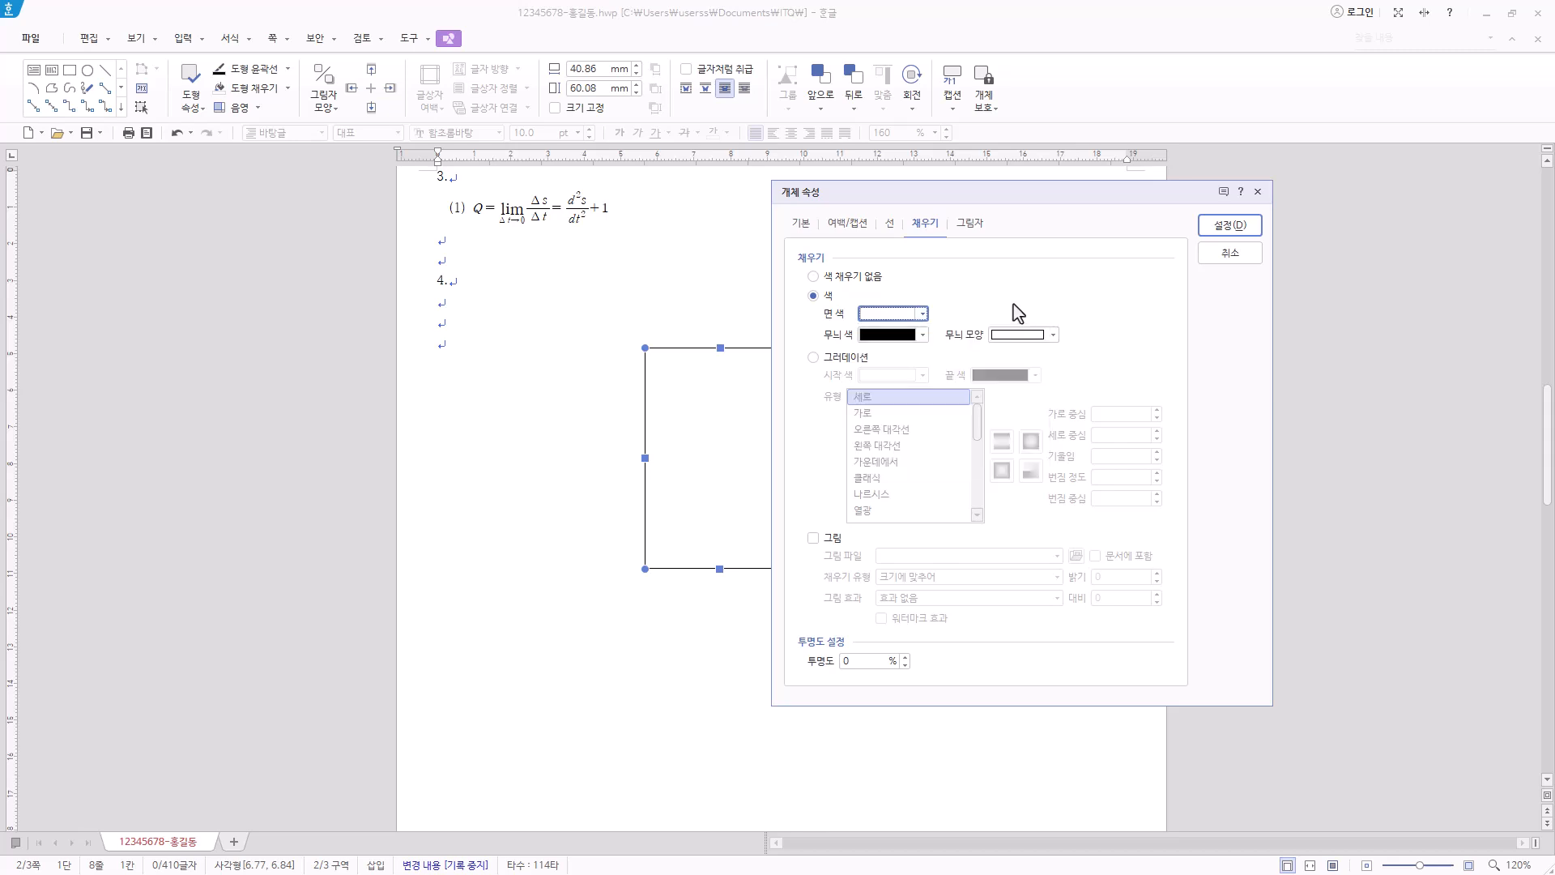
pyautogui.click(878, 320)
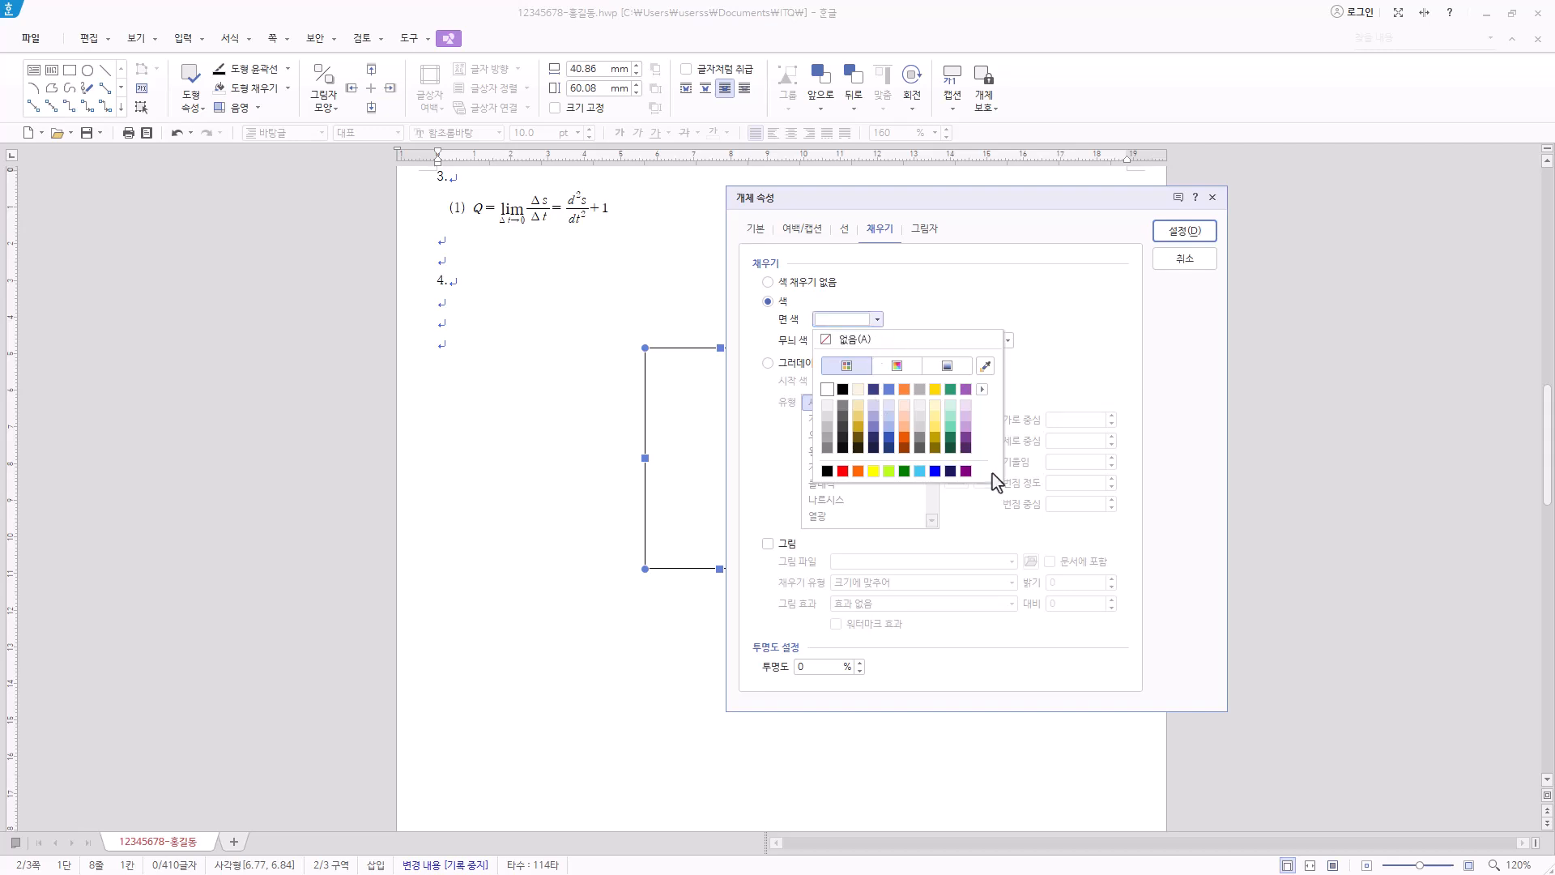
pyautogui.click(888, 470)
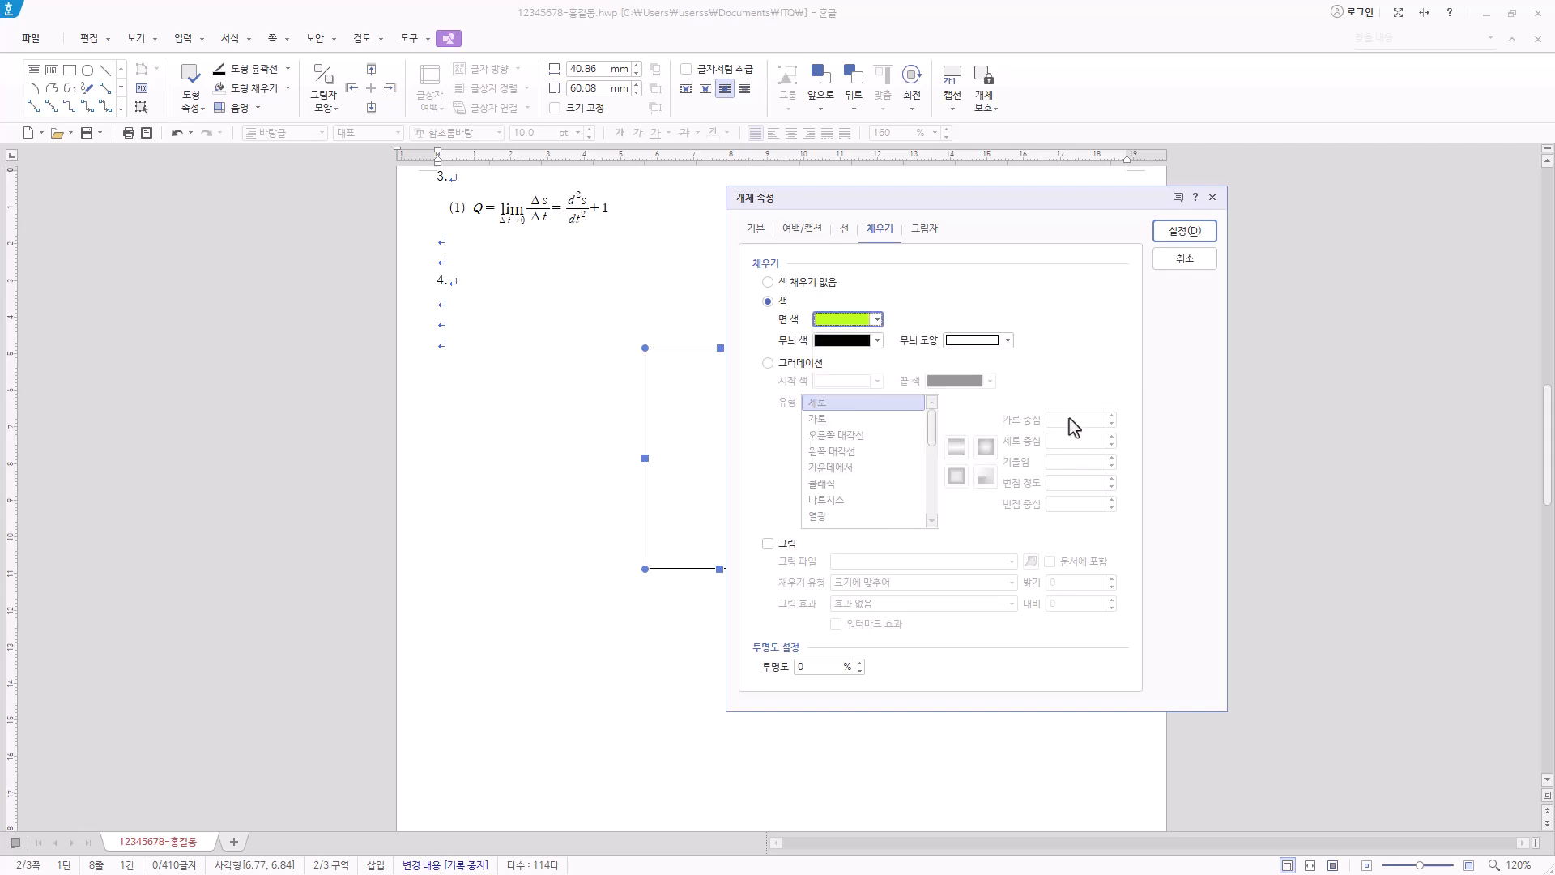
pyautogui.click(1184, 231)
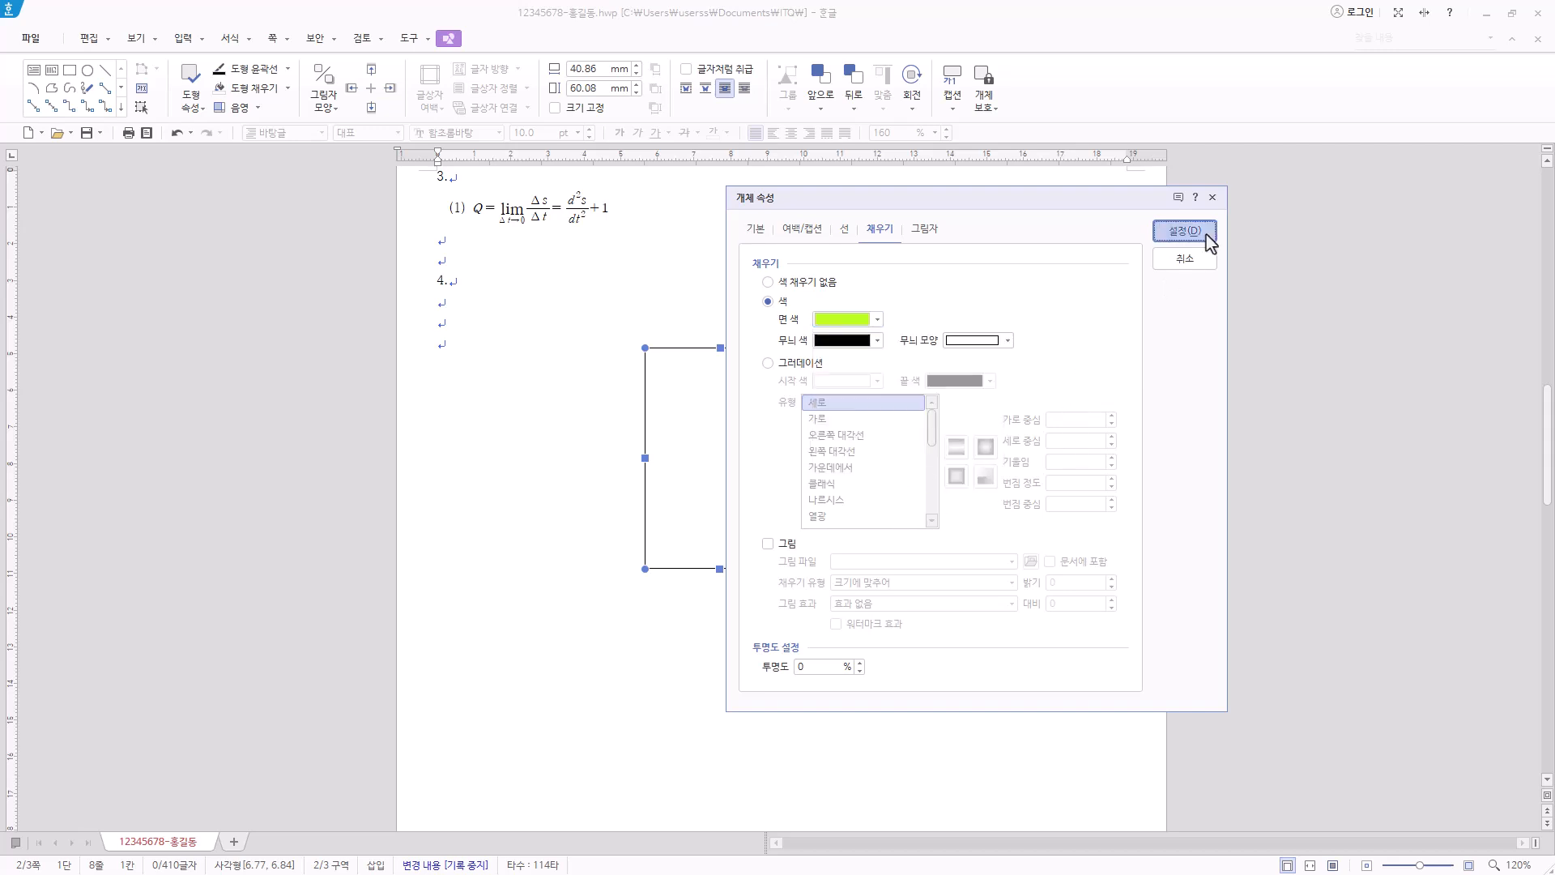
pyautogui.moveTo(940, 494); pyautogui.dragTo(825, 465)
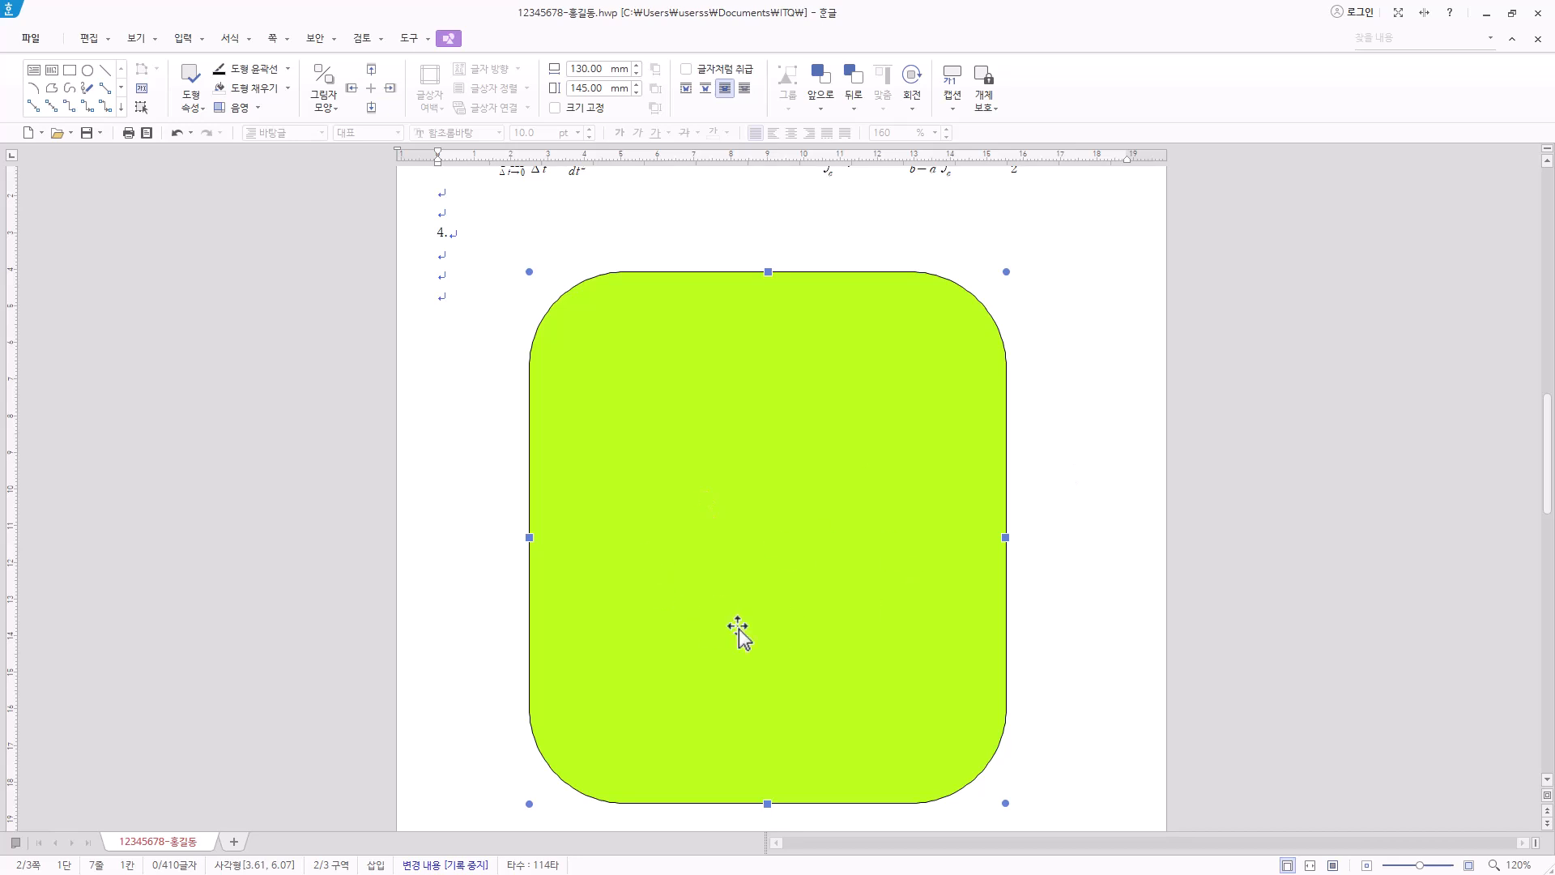
# Move the yellow-green rounded rectangle to the horizontal centre of the page and slightly lower beneath the number 4.
pyautogui.moveTo(774, 588); pyautogui.dragTo(788, 586)
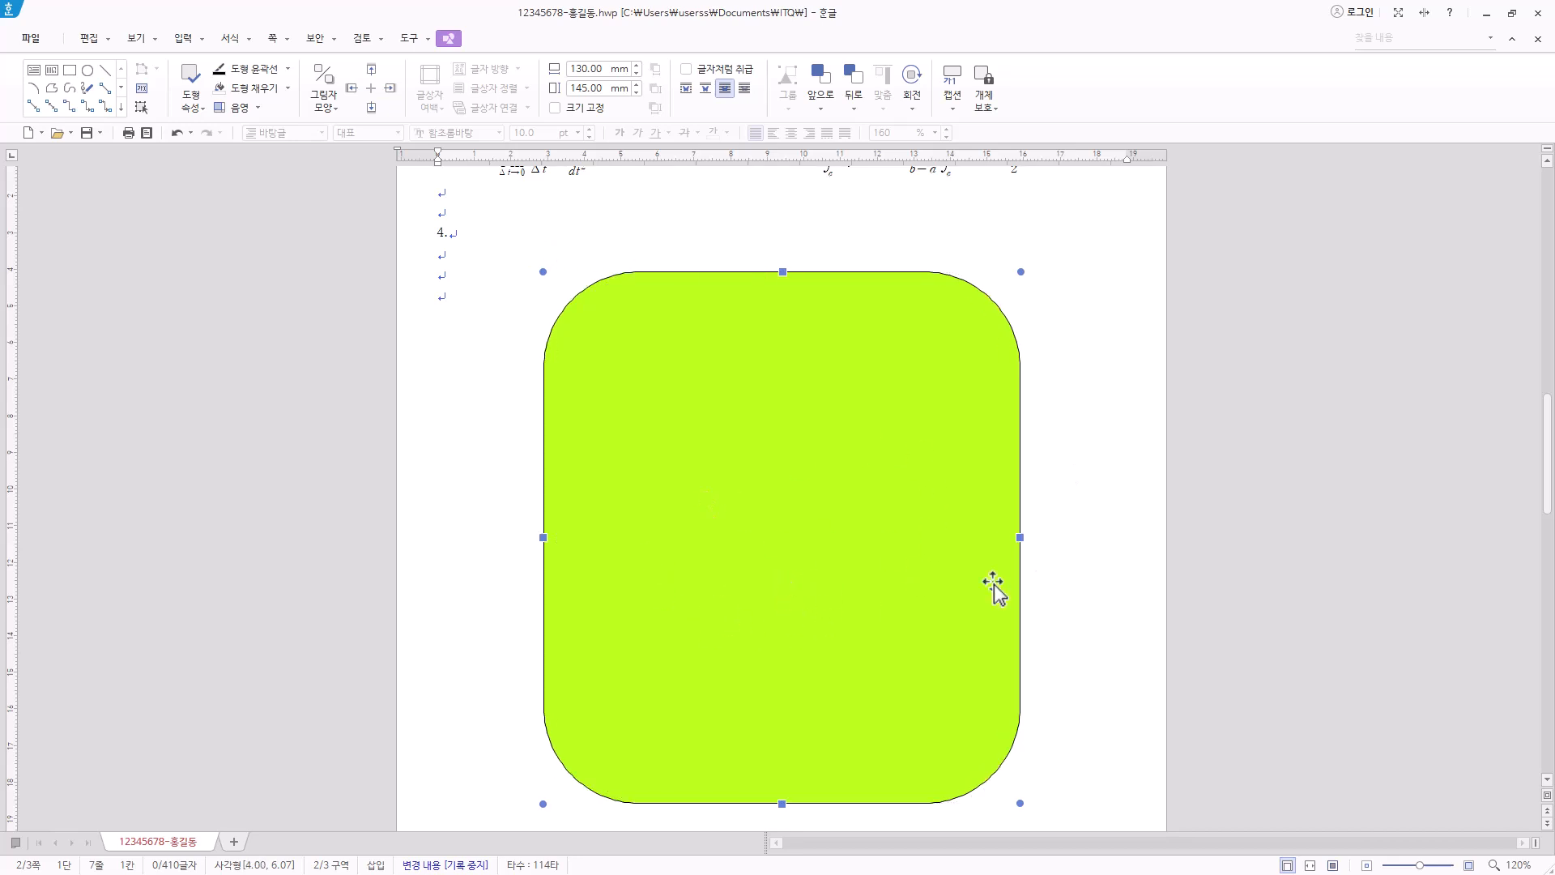
pyautogui.scroll(-5, 792, 572)
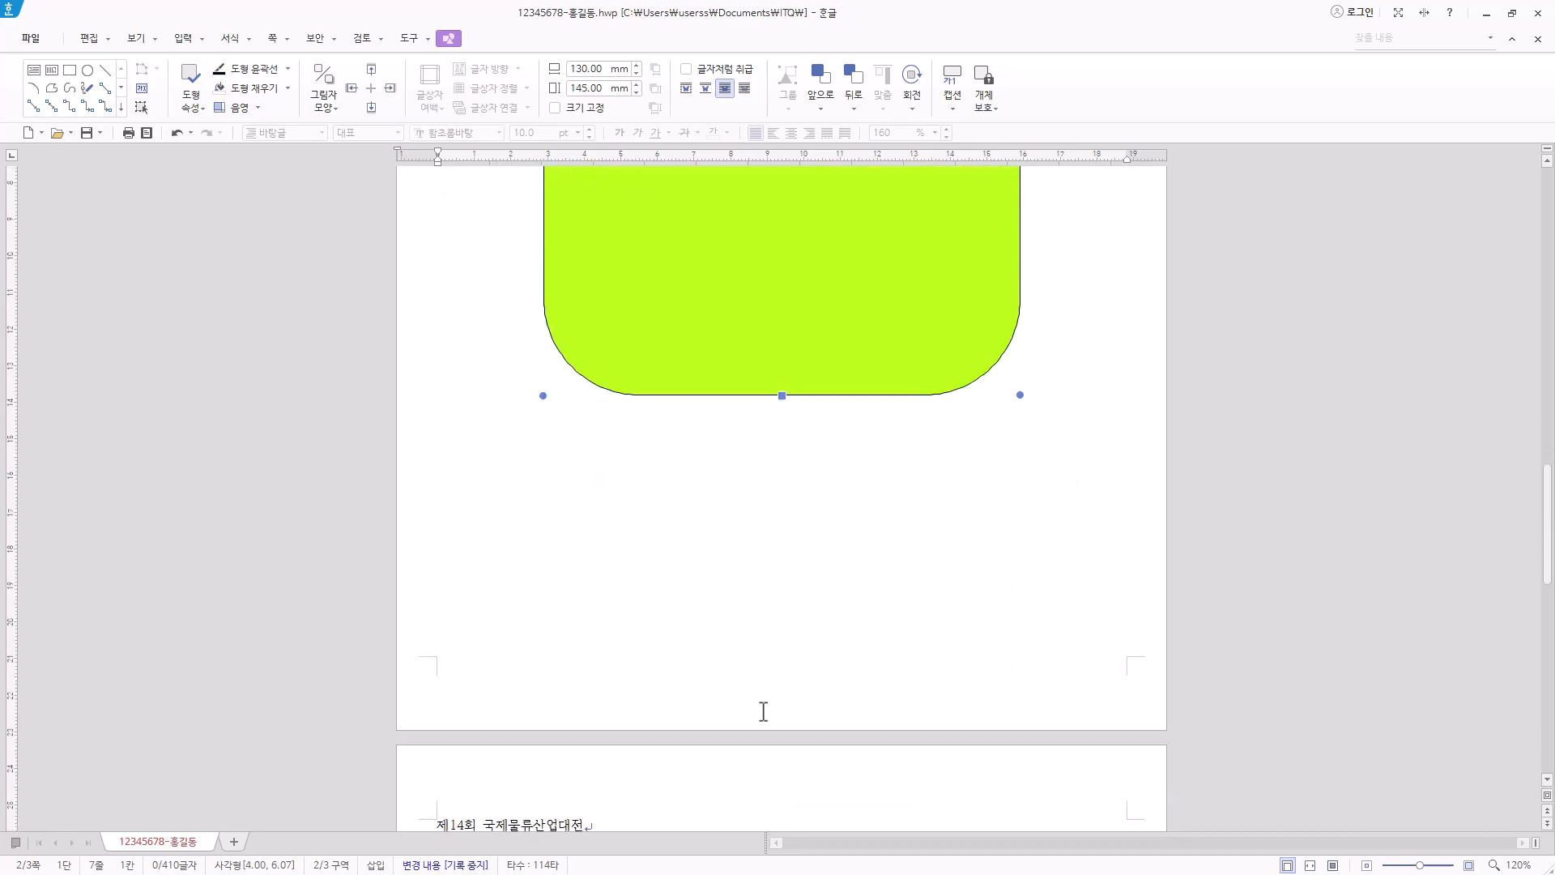
pyautogui.moveTo(795, 371); pyautogui.dragTo(802, 415)
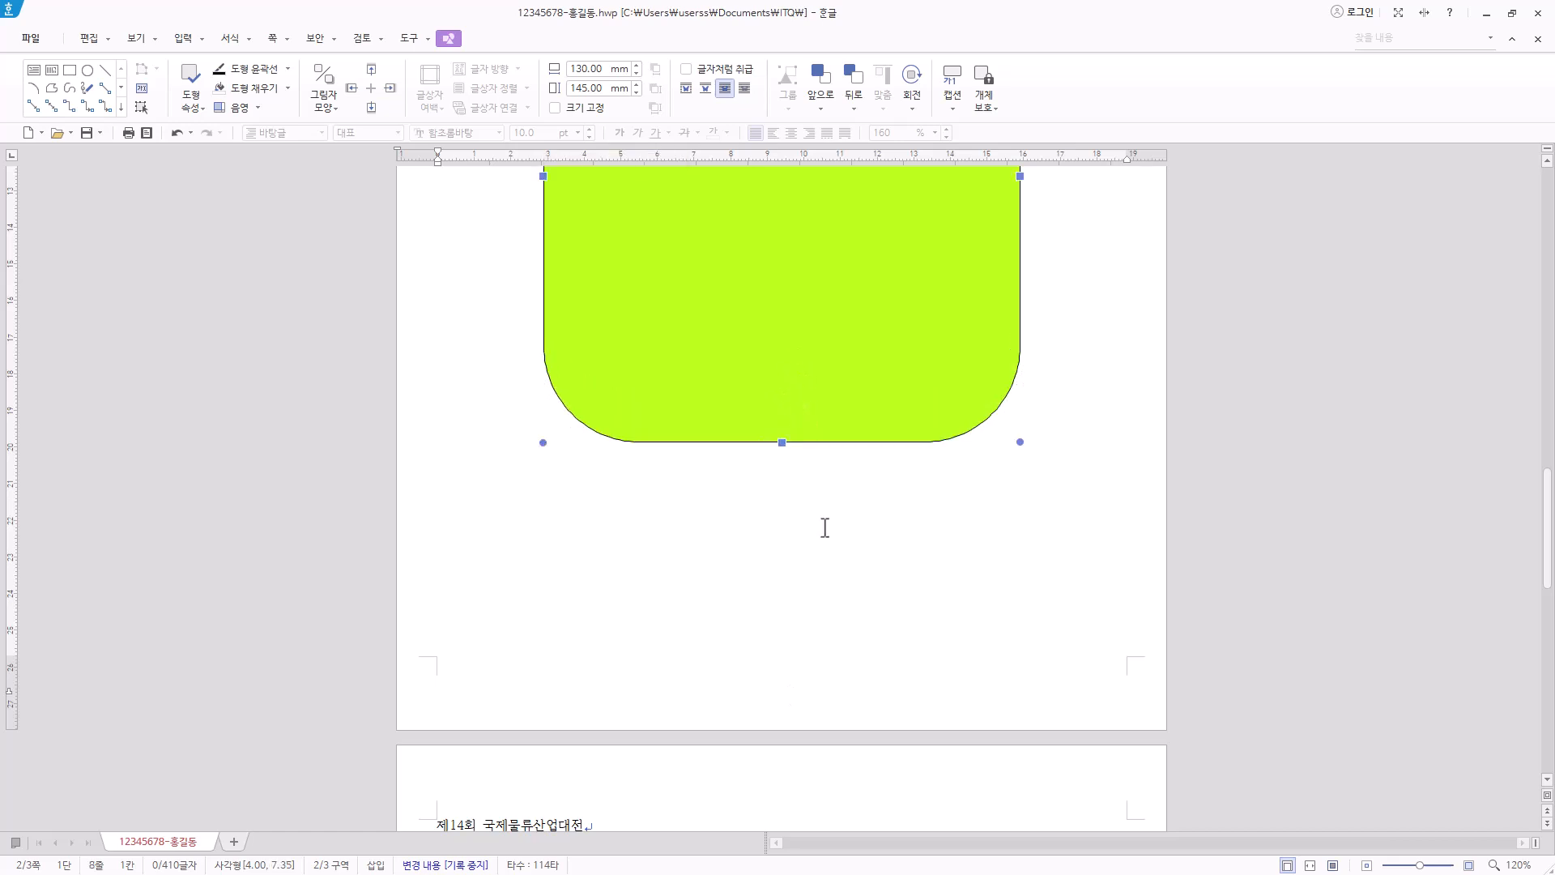
pyautogui.scroll(4, 823, 517)
pyautogui.scroll(2, 825, 516)
pyautogui.scroll(-1, 821, 494)
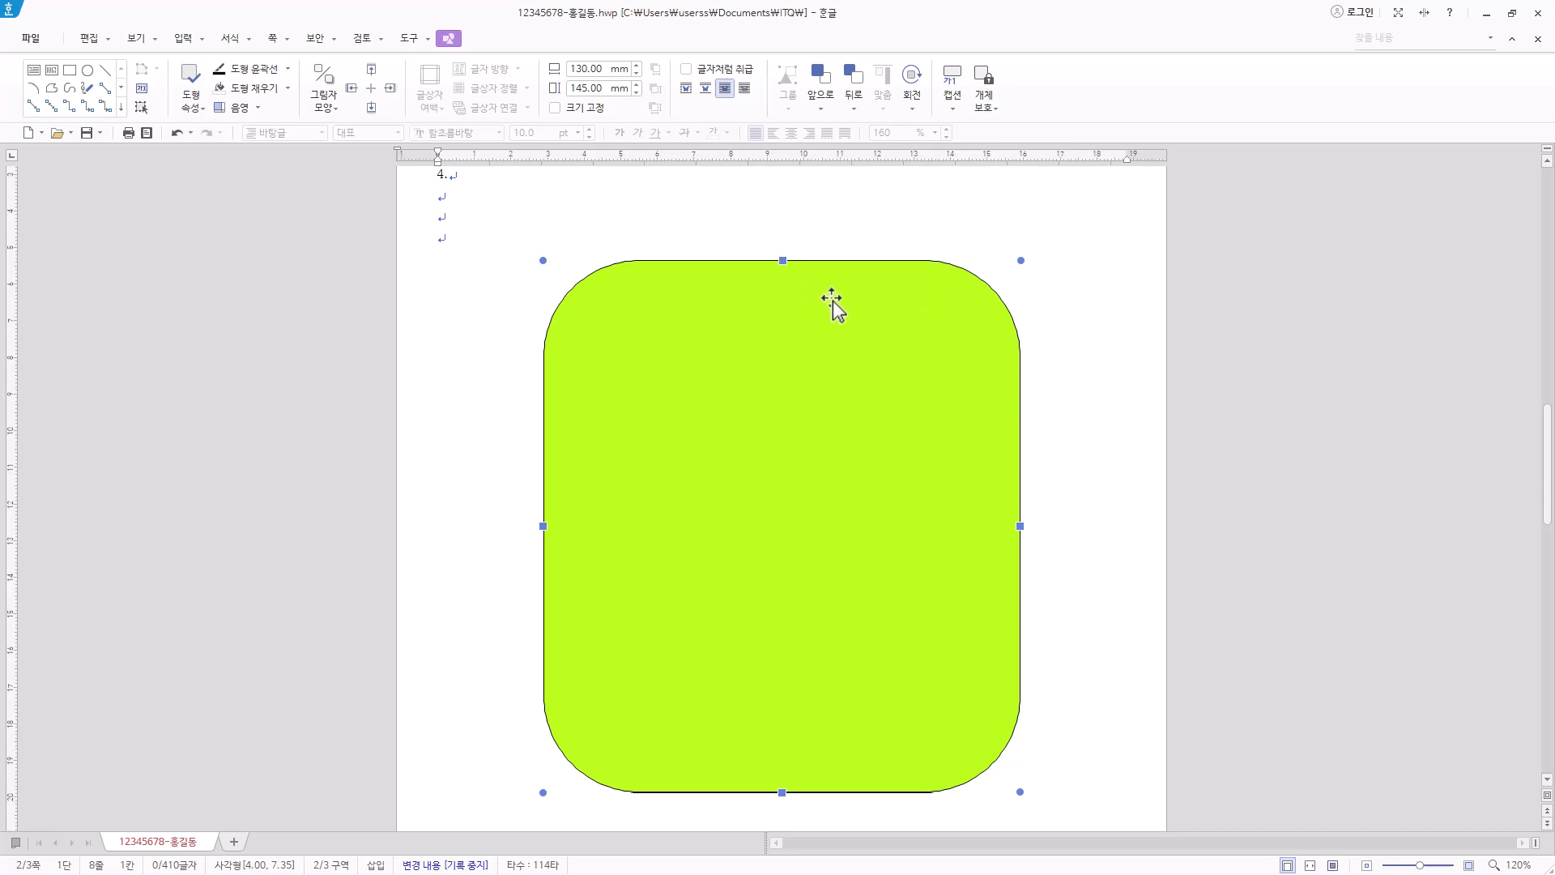
pyautogui.moveTo(815, 368); pyautogui.dragTo(815, 384)
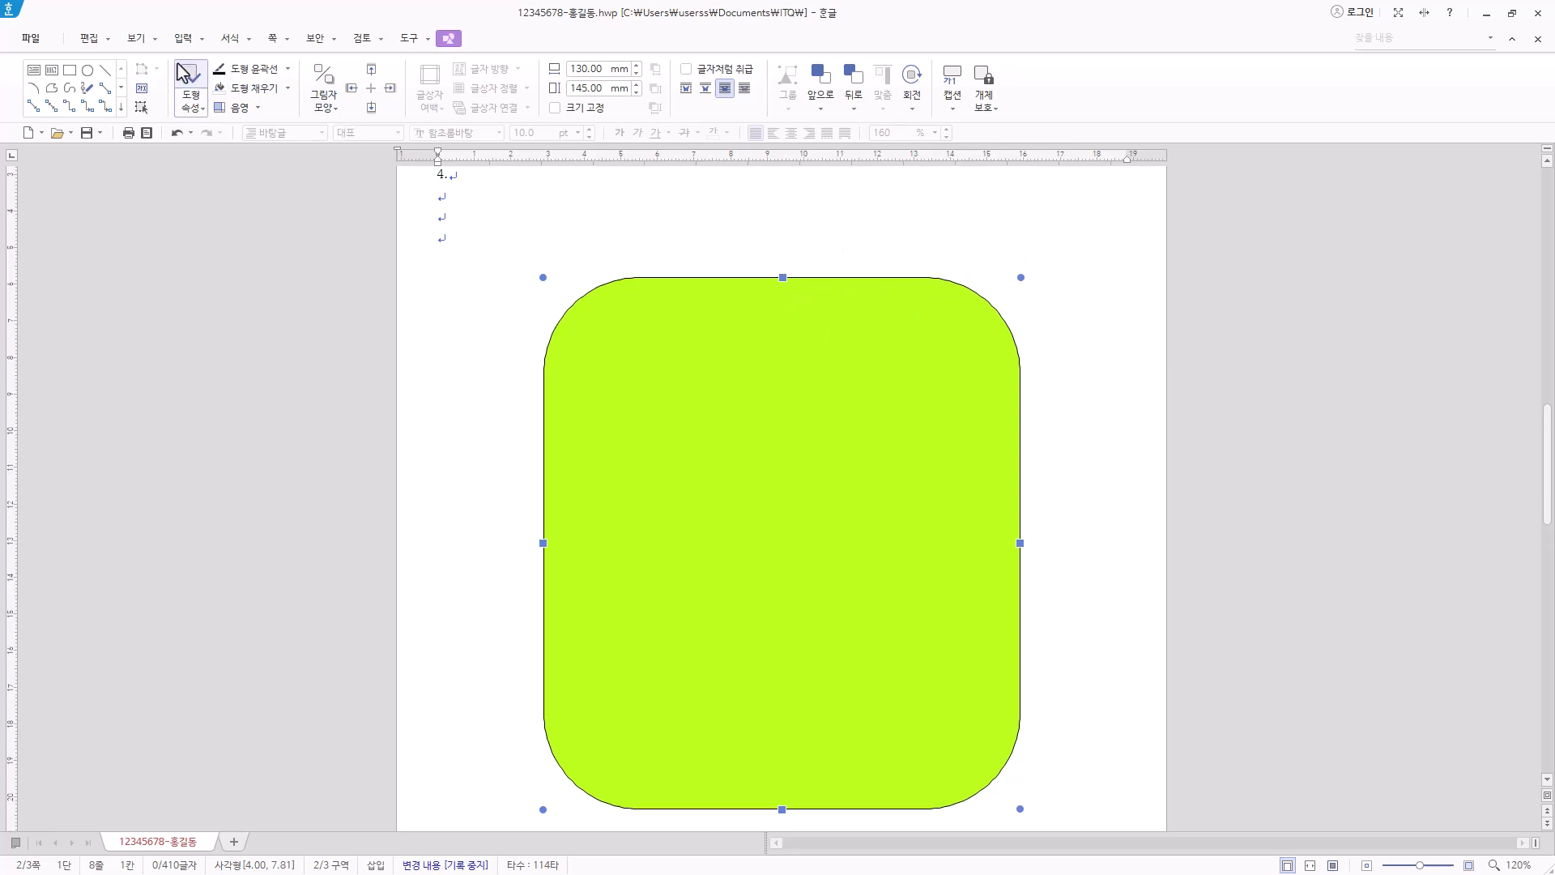
# Draw a text box about 98 mm wide and 21 mm high across the rectangle's upper edge, containing "국제물류산업대전 관람 목적".
pyautogui.click(33, 77)
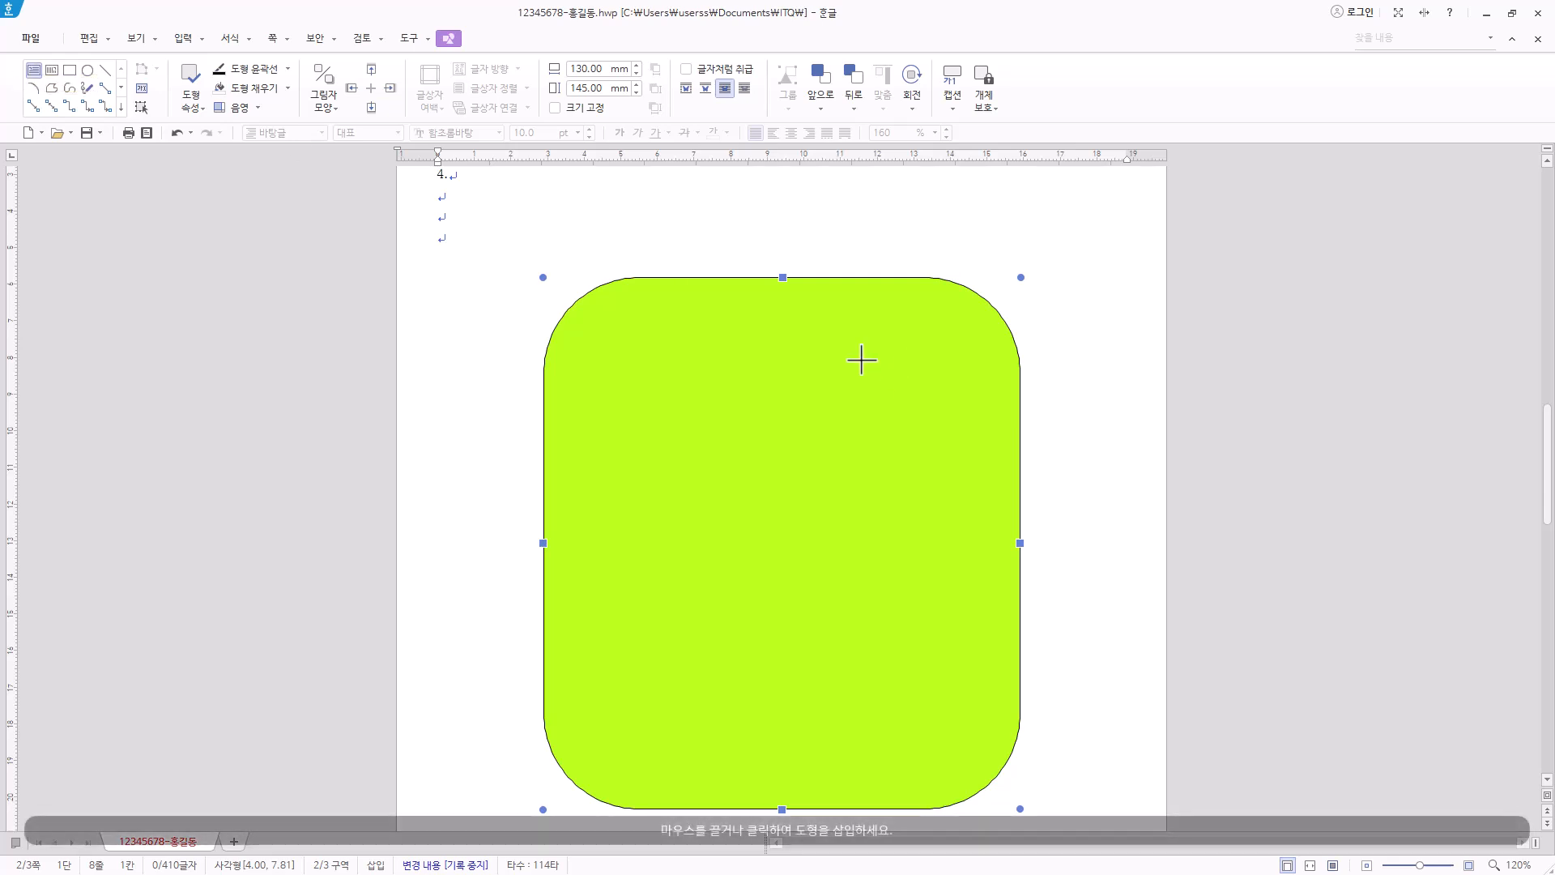
pyautogui.moveTo(757, 277); pyautogui.dragTo(965, 311)
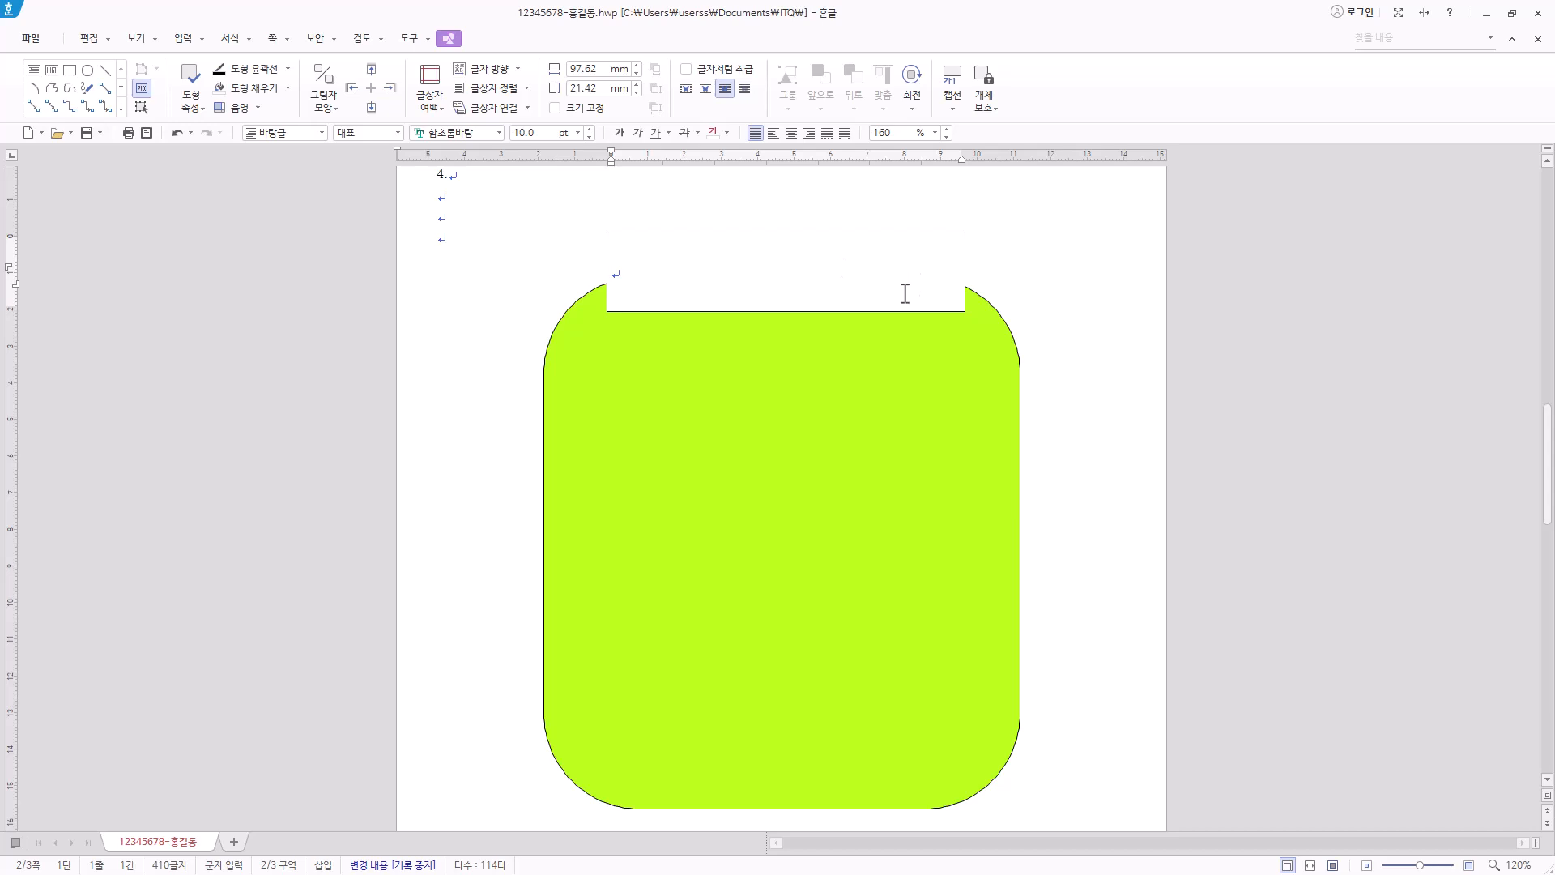
pyautogui.press('Hangul')
pyautogui.write('국제물류산업대전 관람 목적')
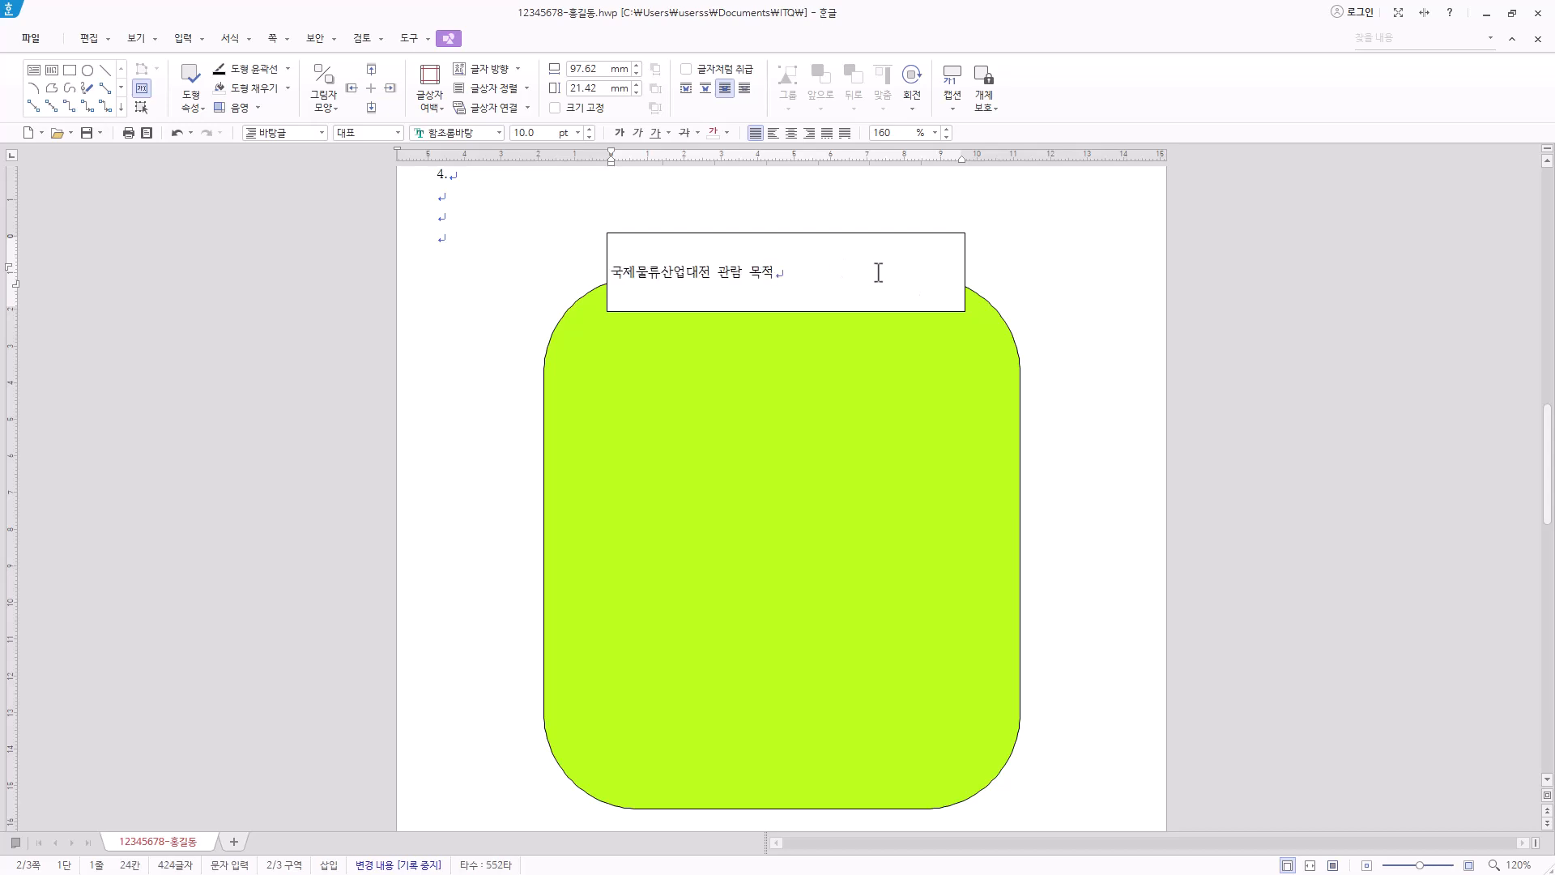
pyautogui.moveTo(870, 260); pyautogui.dragTo(563, 273)
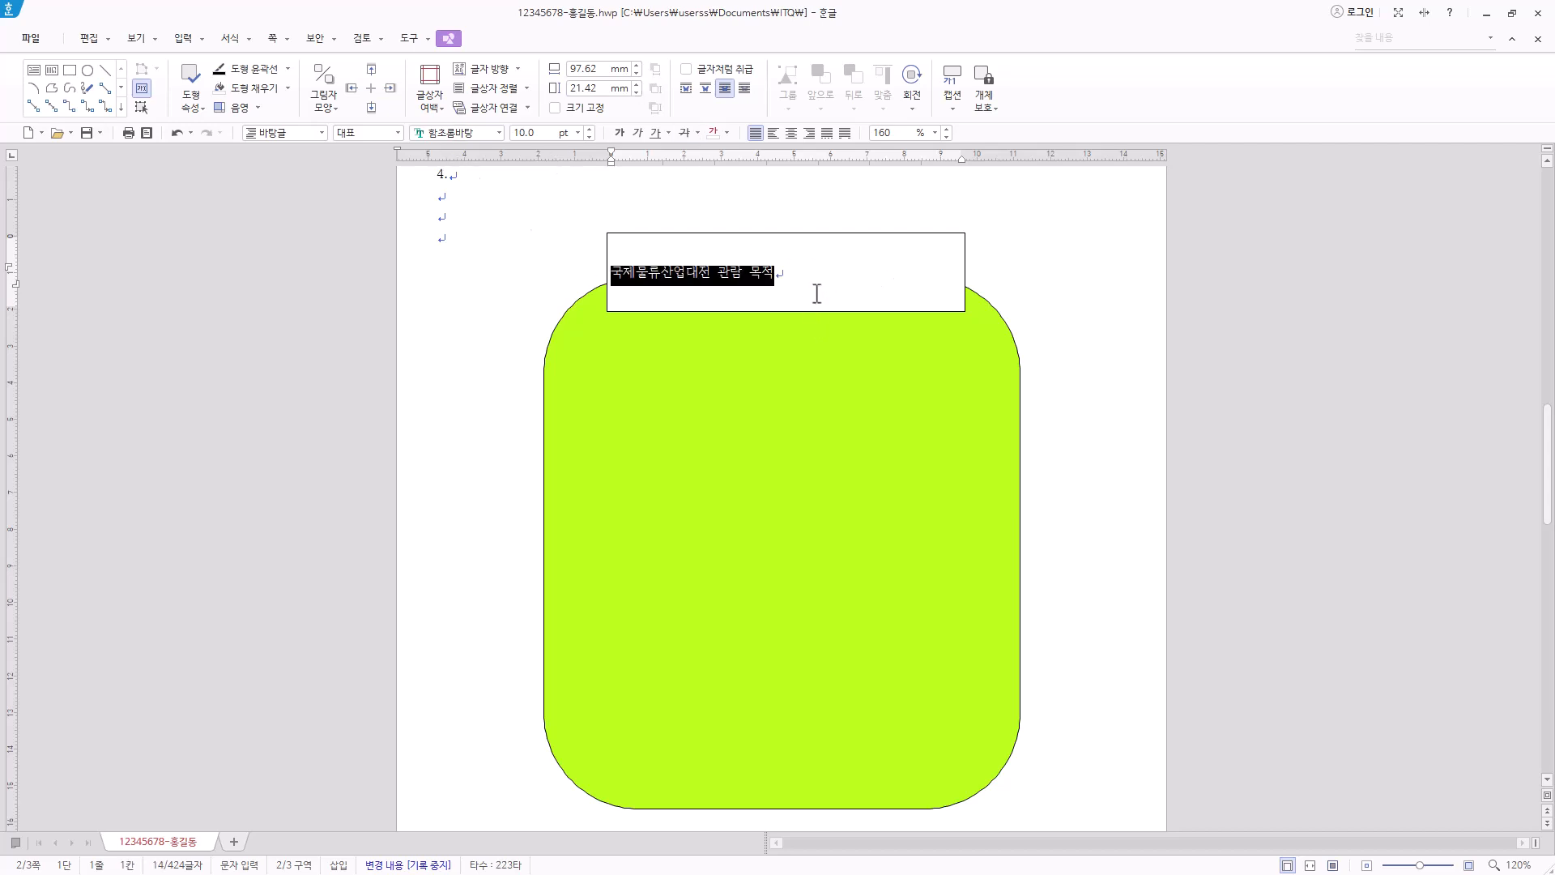
pyautogui.click(809, 270)
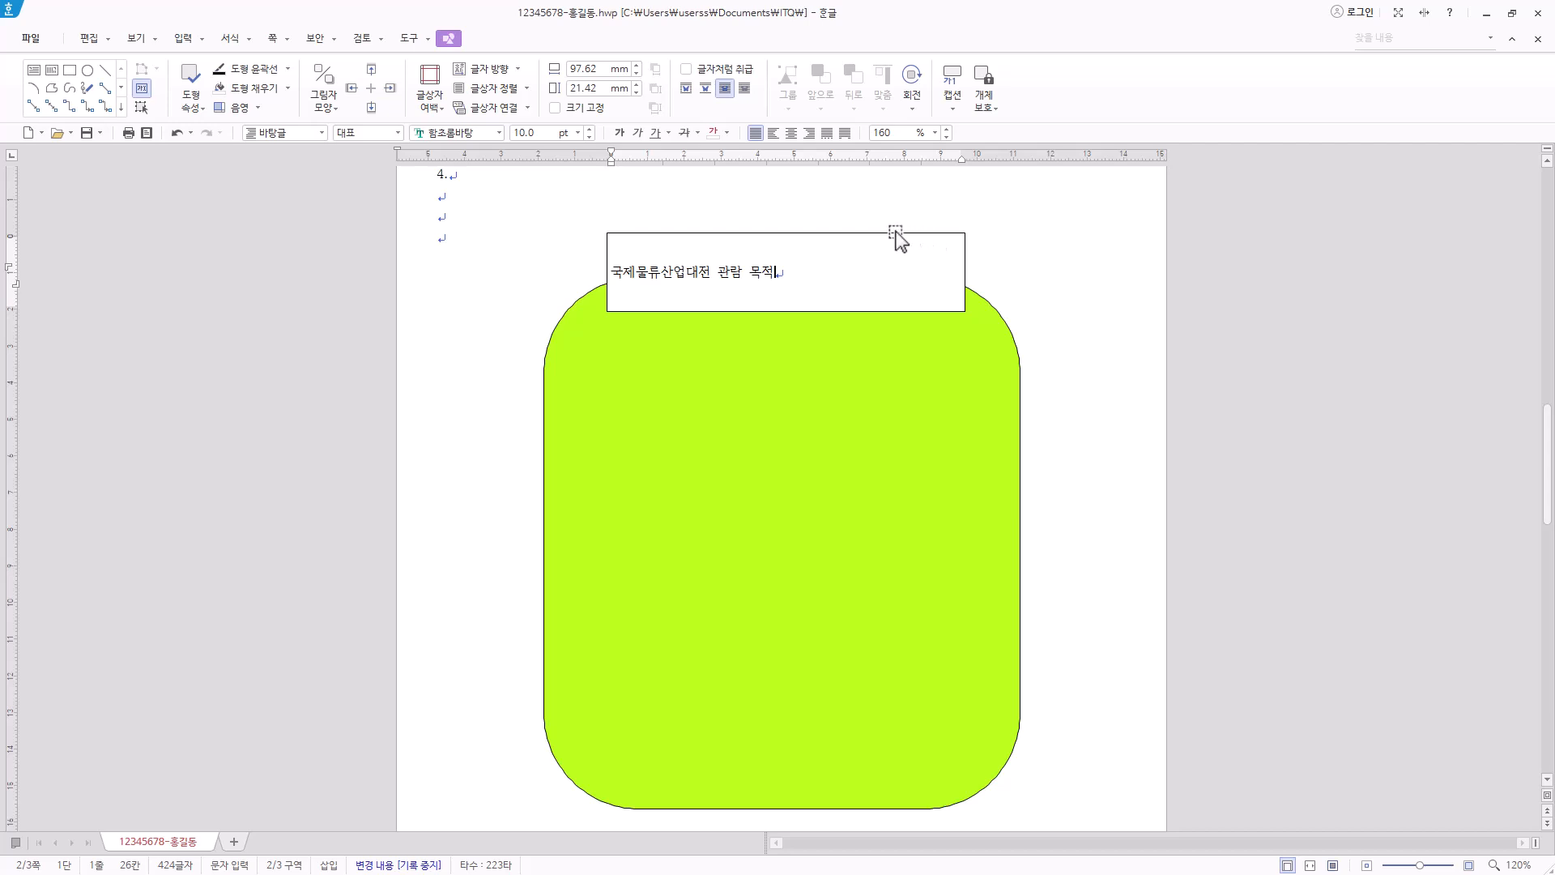
# Set the text box's width to 120 mm and height to 17 mm in its object properties.
pyautogui.click(913, 311)
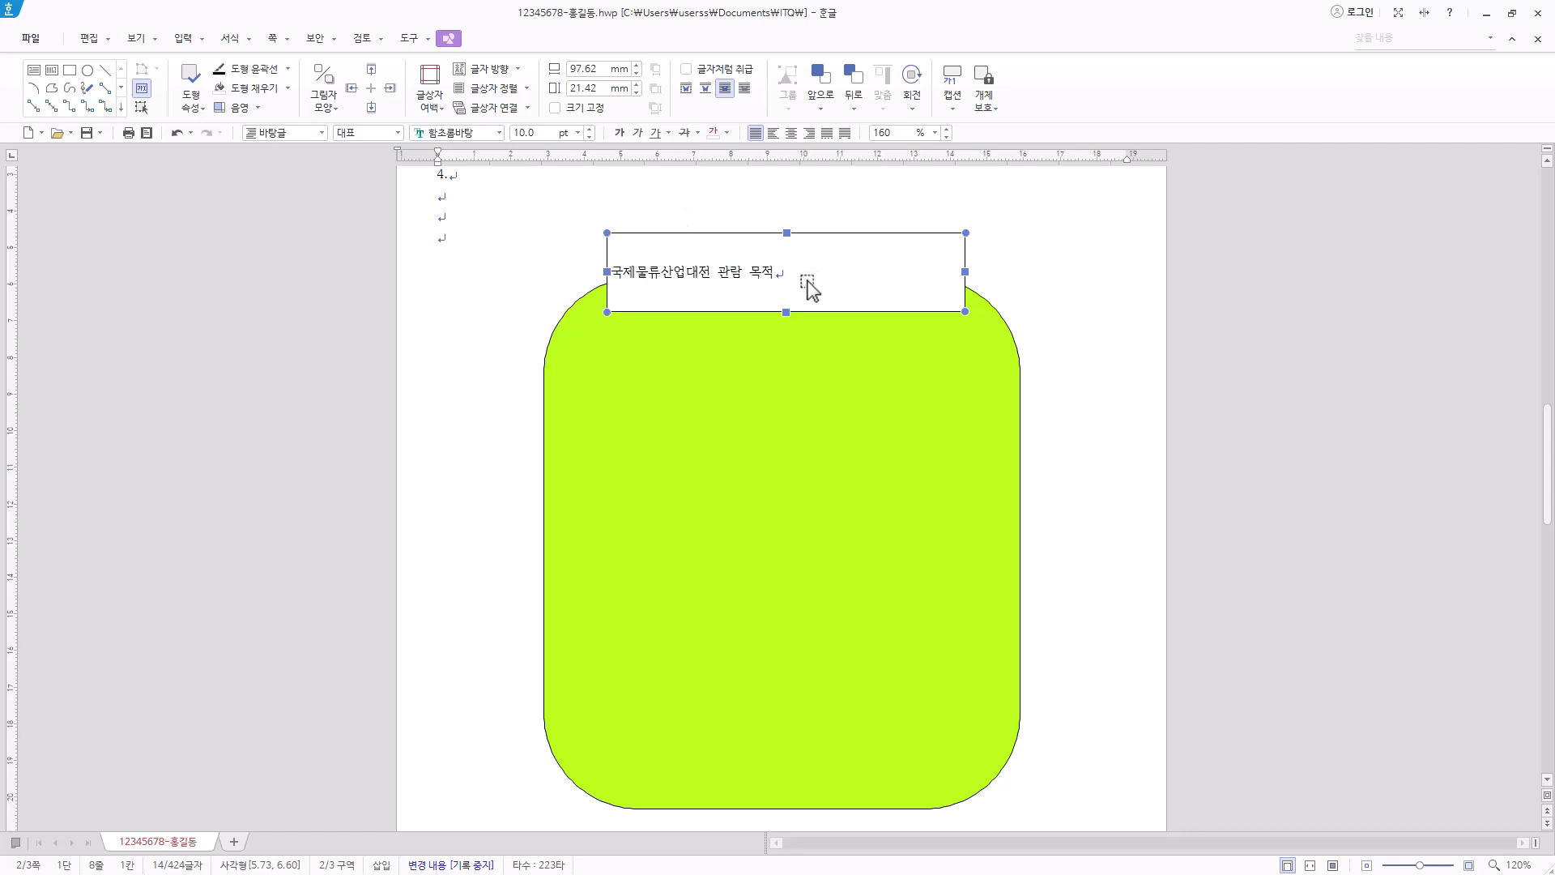
pyautogui.rightClick(875, 264)
pyautogui.click(982, 269)
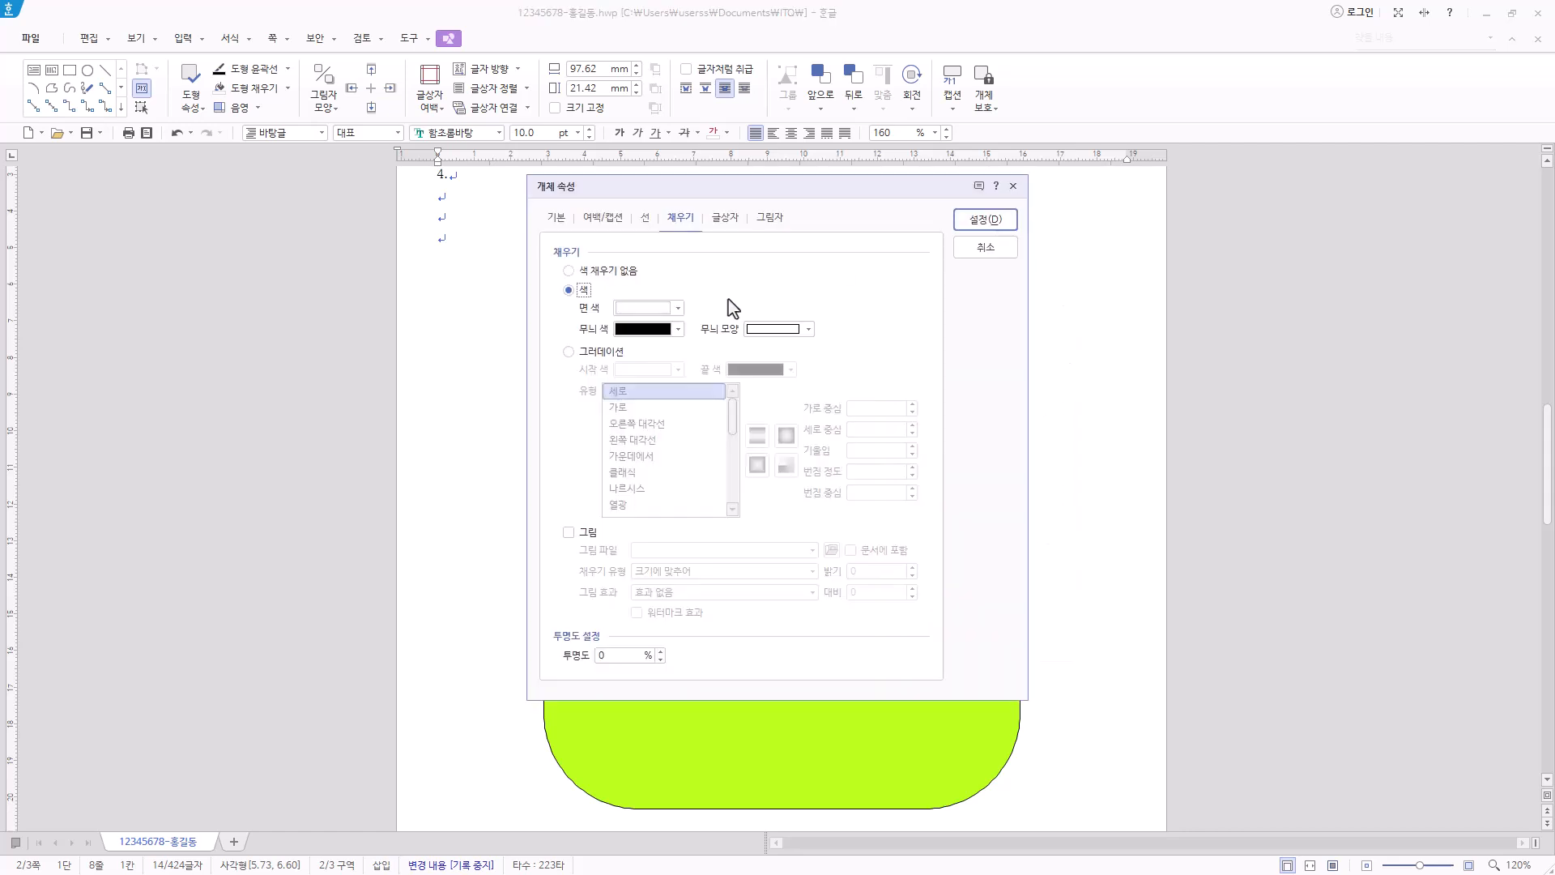
pyautogui.click(549, 222)
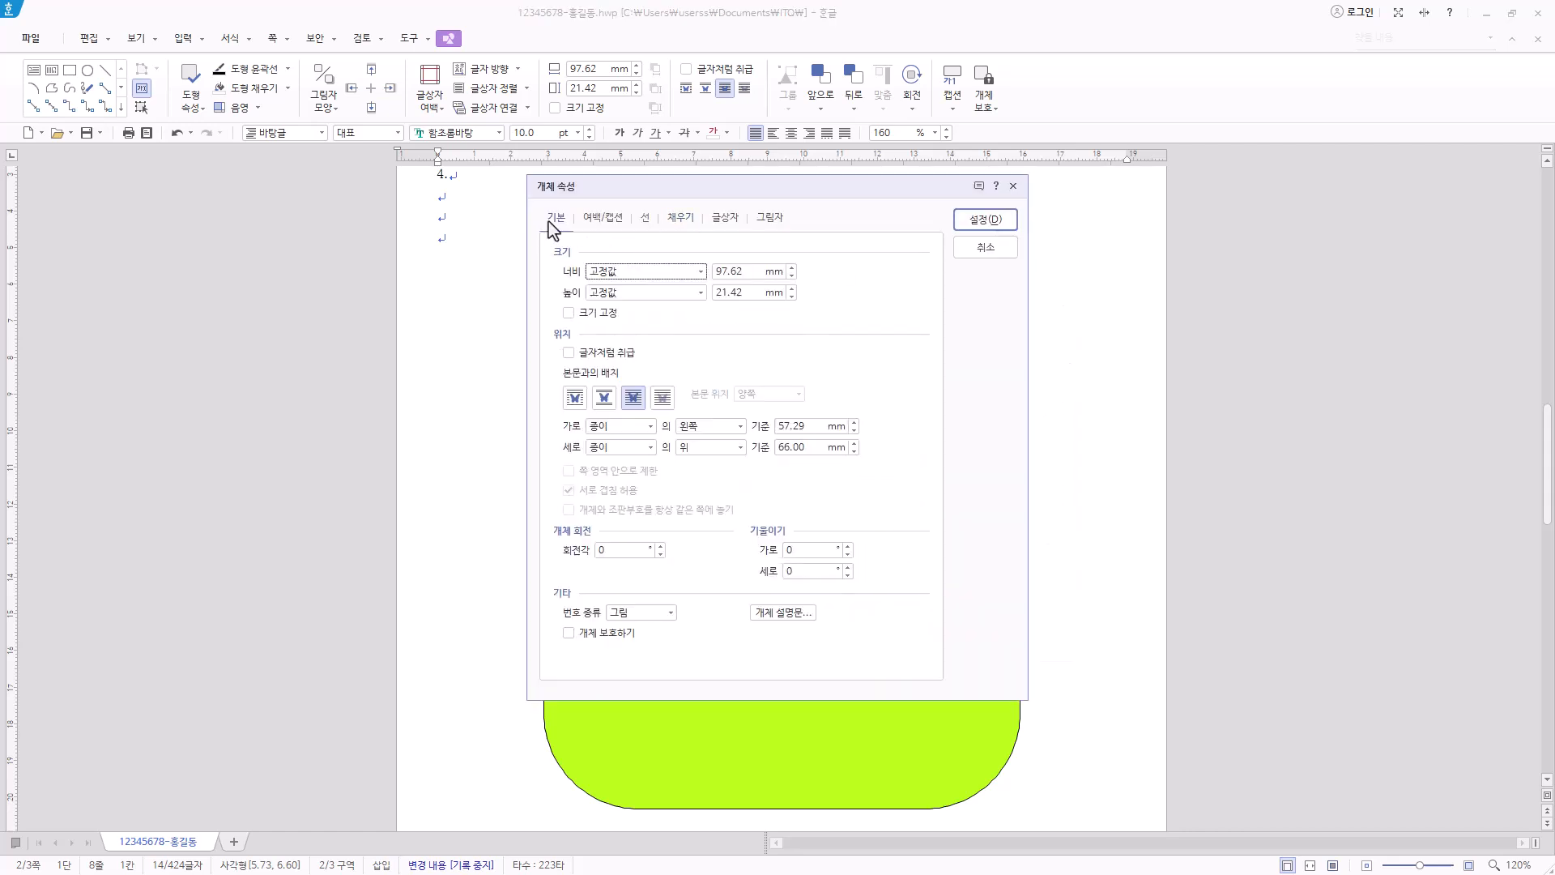
pyautogui.press('Tab')
pyautogui.write('120')
pyautogui.press('Tab')
pyautogui.press('Tab')
pyautogui.write('17')
# Give the text box semicircular corners (반원) and a solid blue fill, and apply the object properties.
pyautogui.click(657, 219)
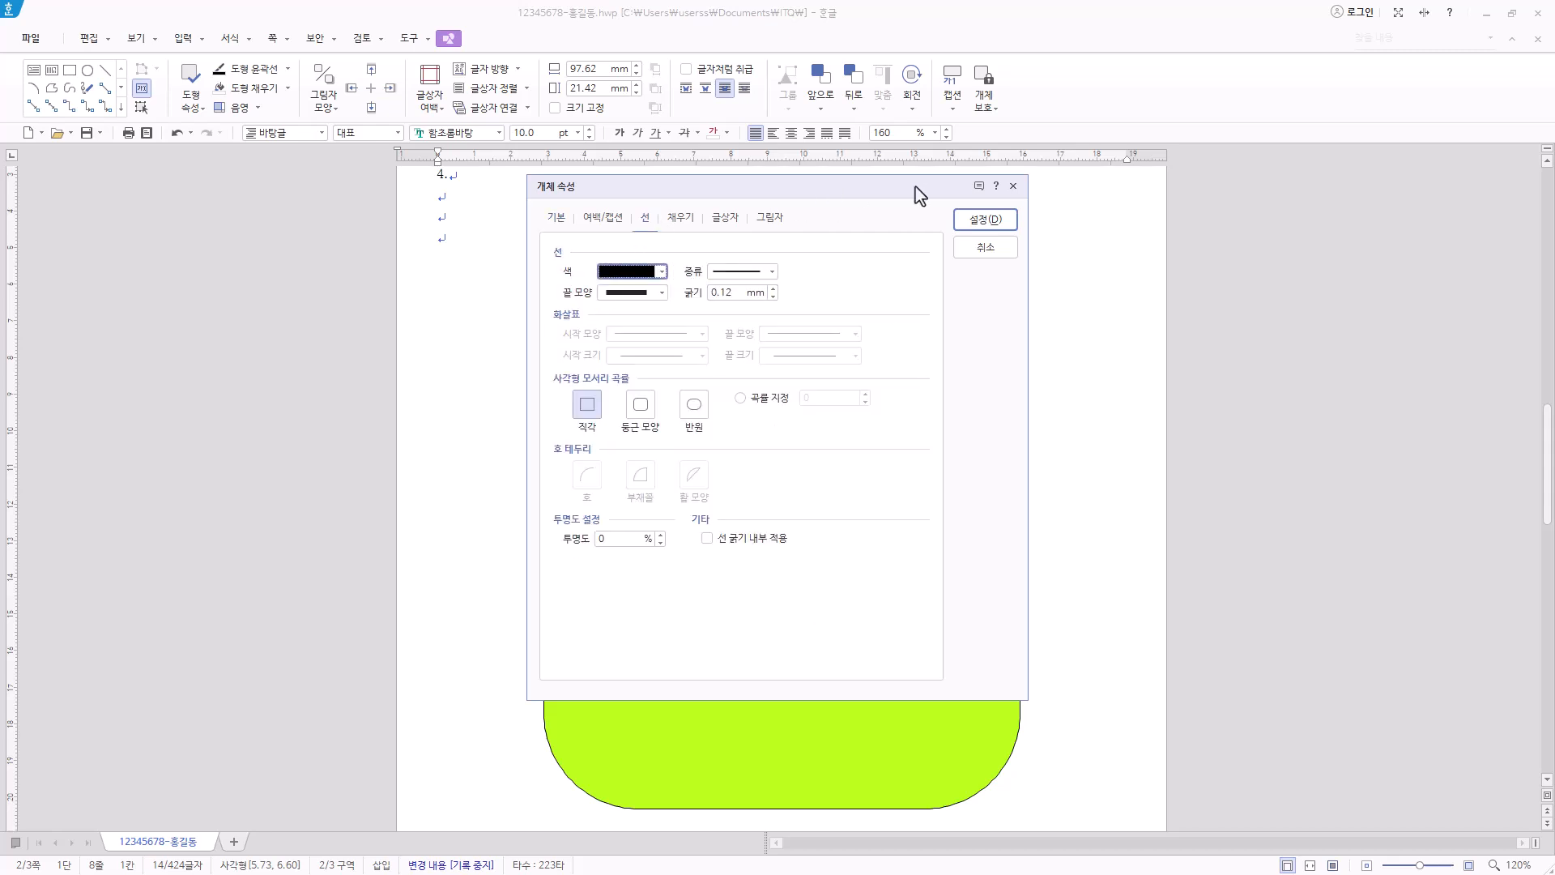
pyautogui.moveTo(862, 193); pyautogui.dragTo(1162, 192)
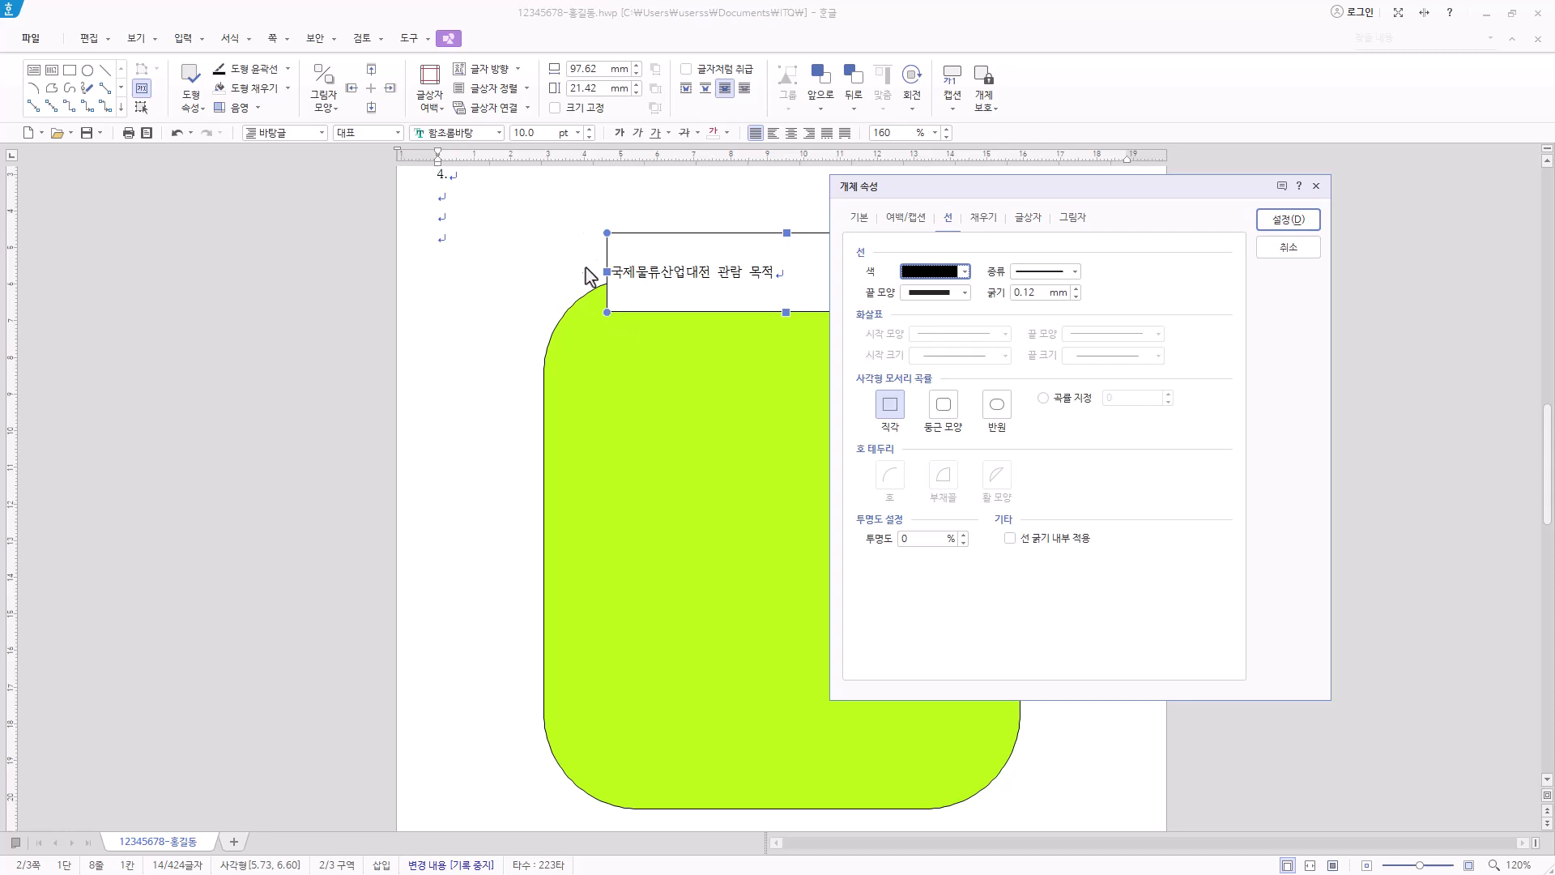
pyautogui.click(996, 409)
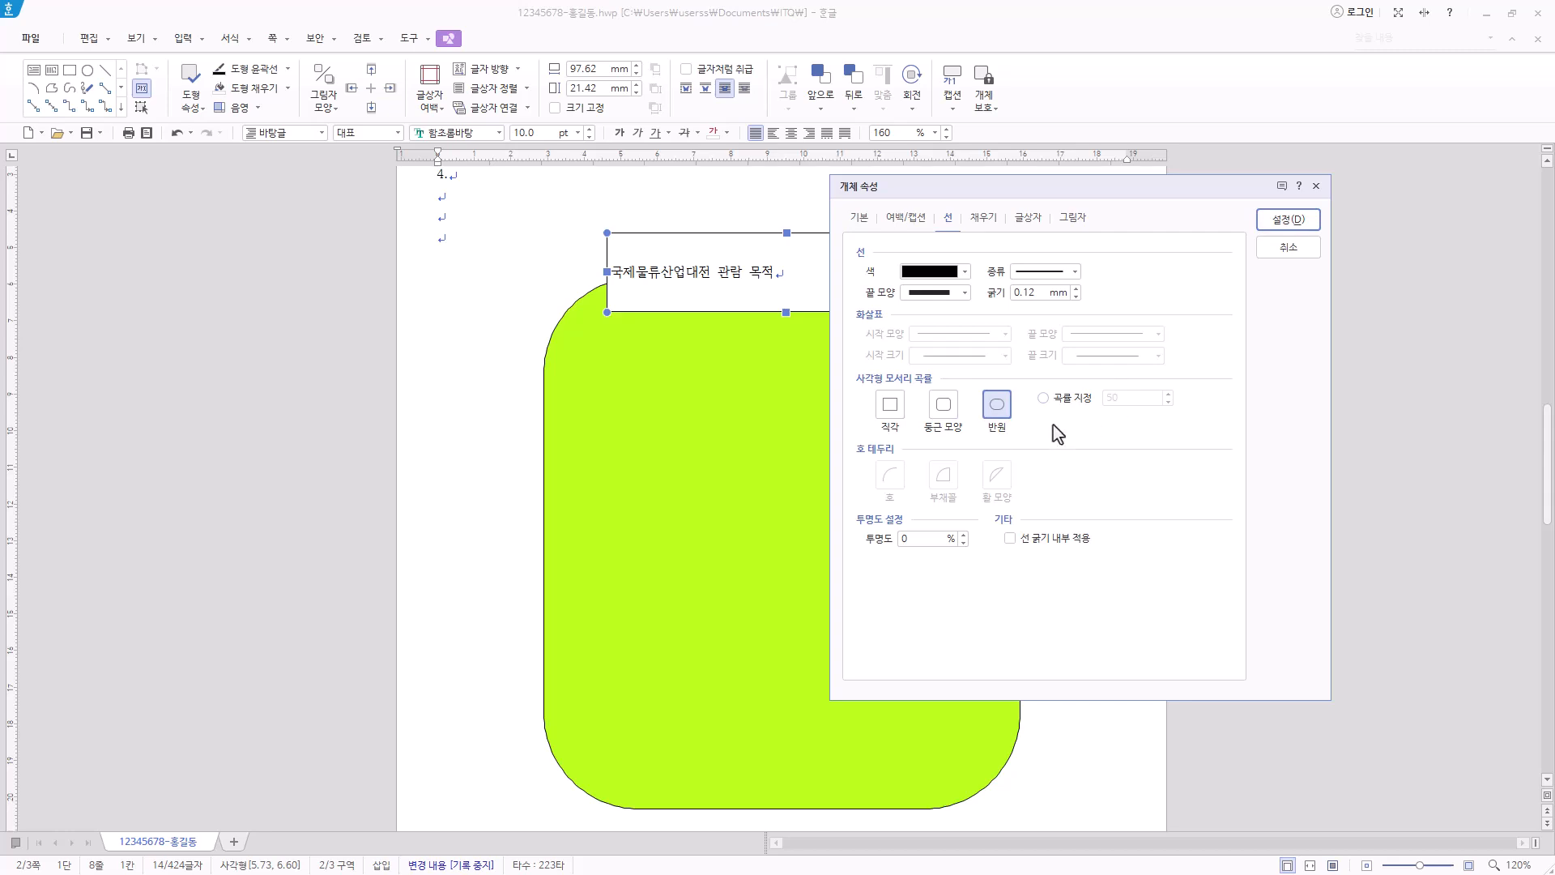
pyautogui.click(983, 218)
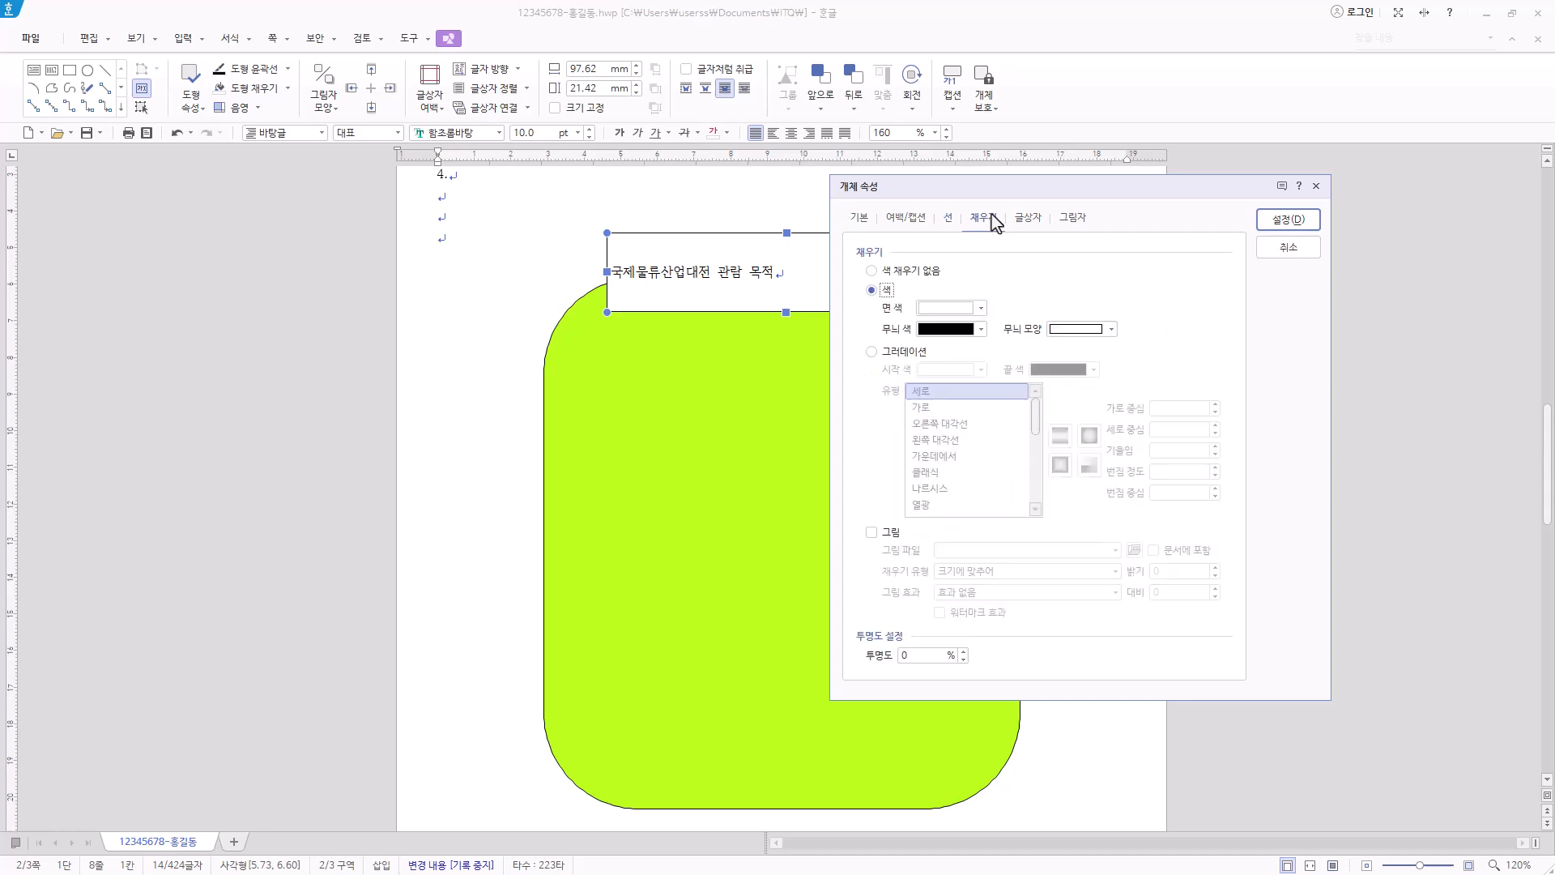
pyautogui.click(980, 308)
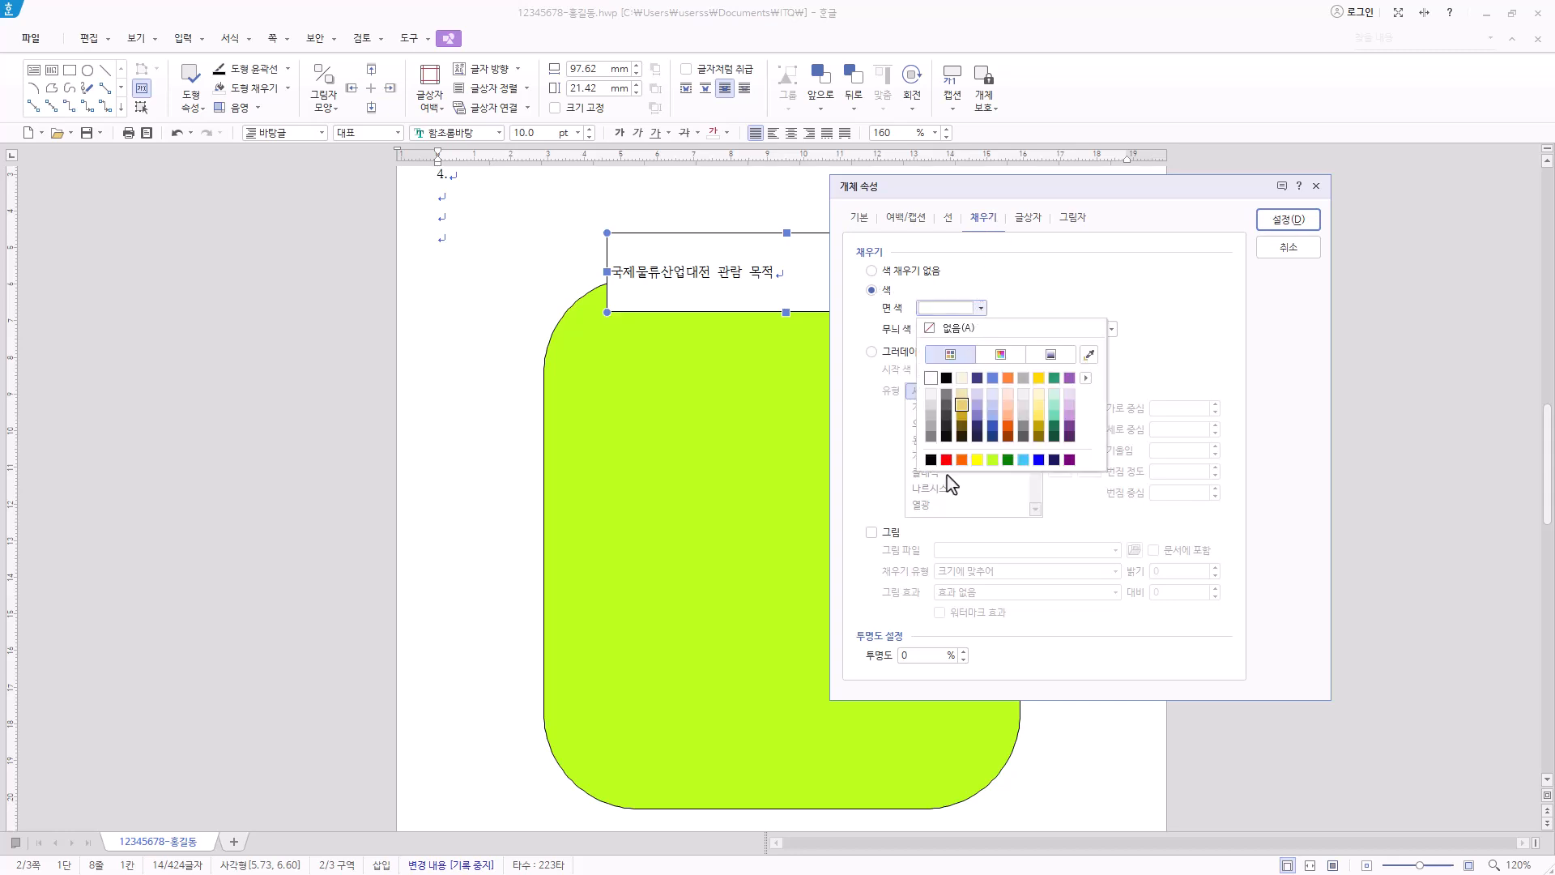
pyautogui.click(1038, 462)
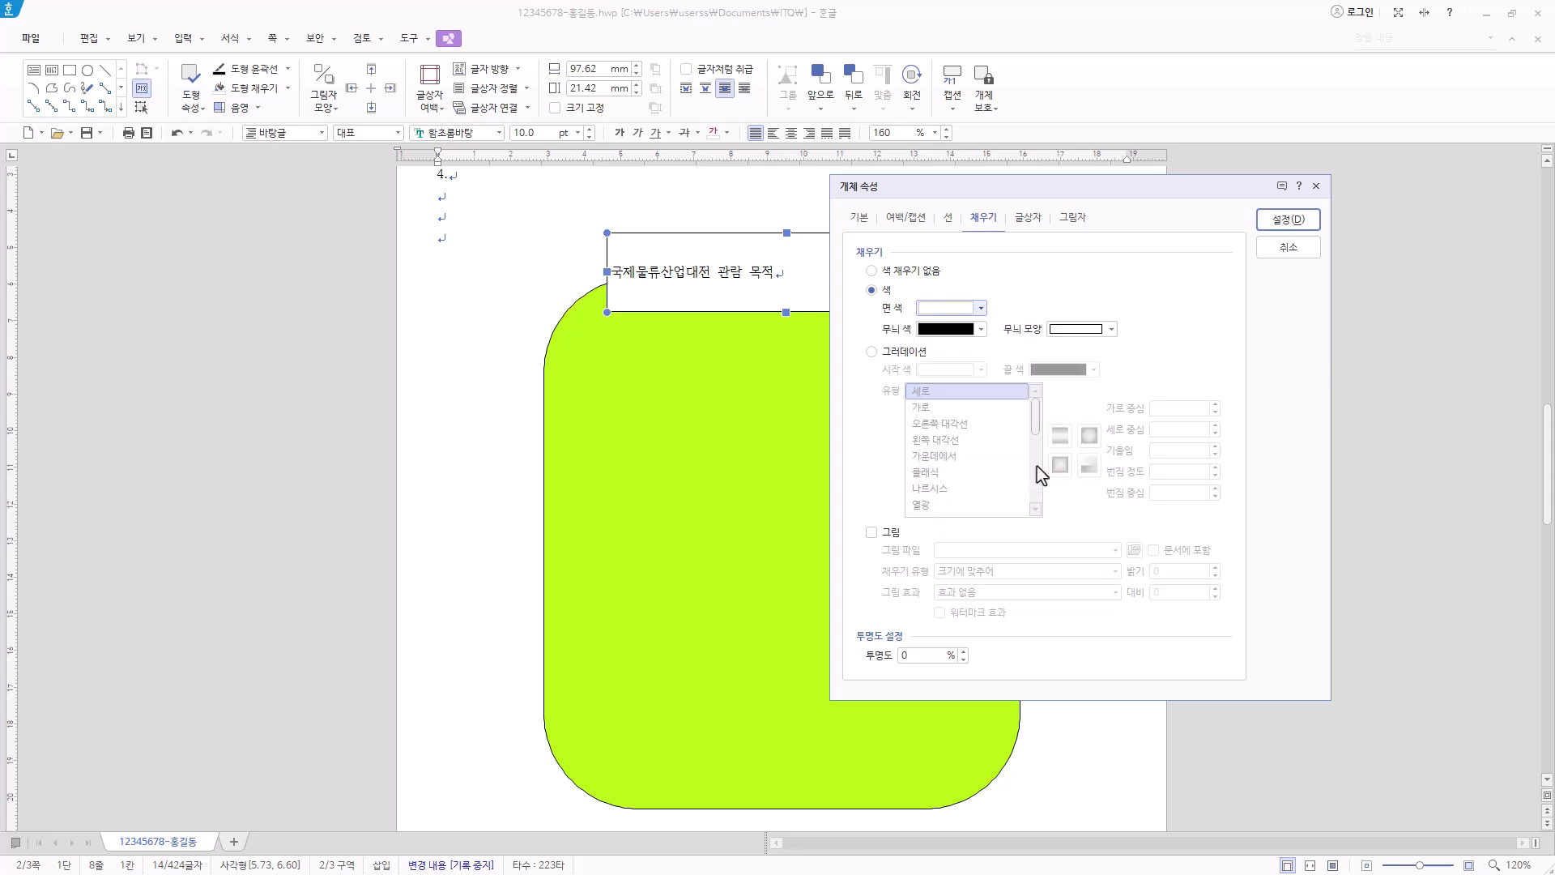
pyautogui.click(1312, 227)
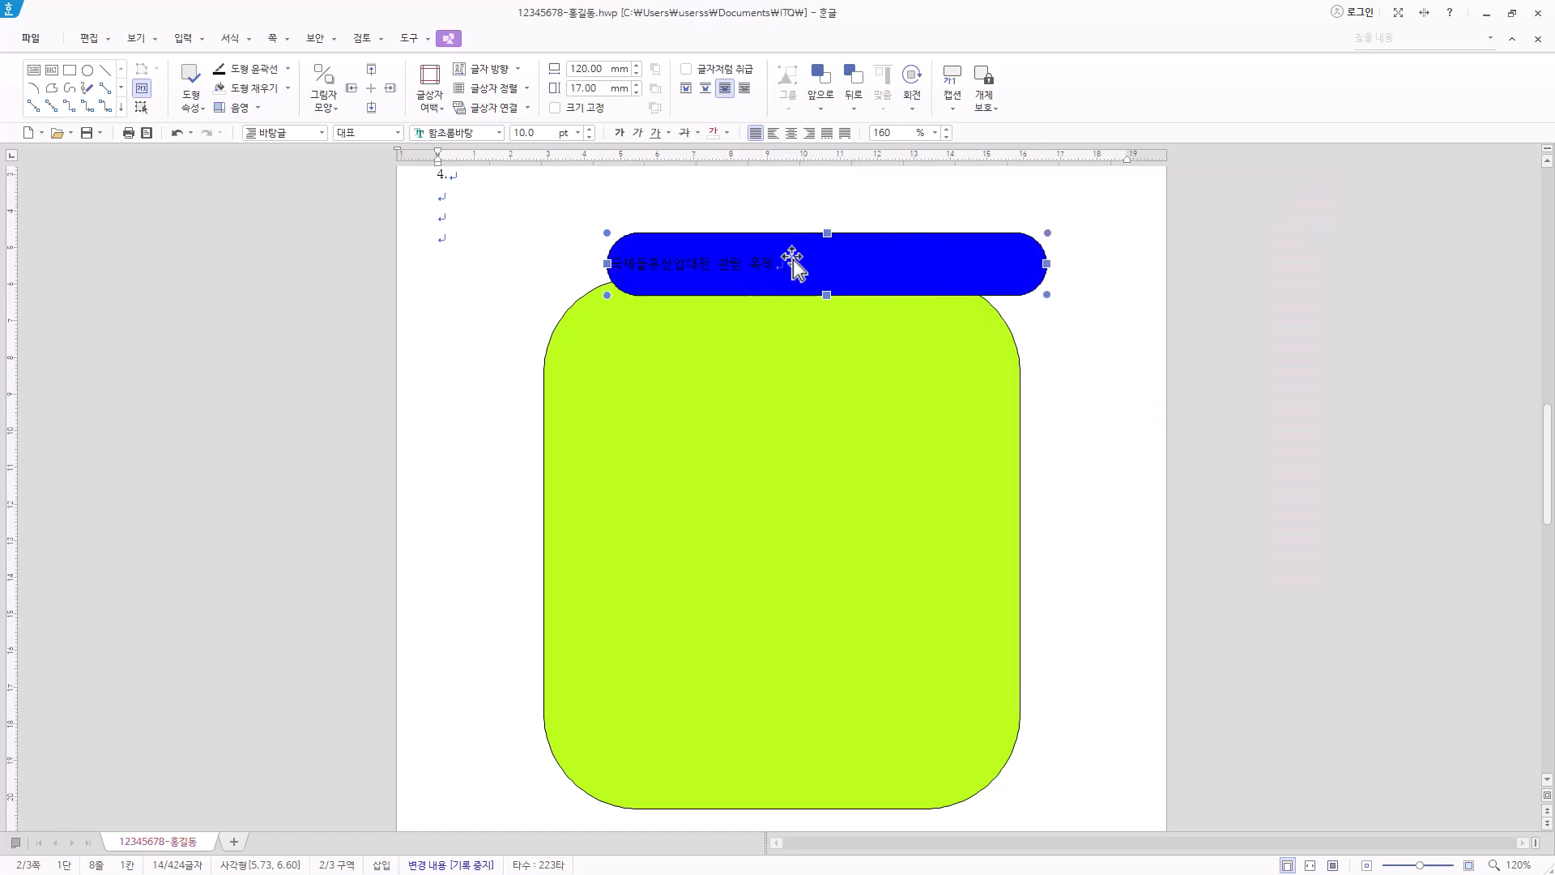
# Set the text box's font to 궁서 at 22 pt.
pyautogui.click(488, 136)
pyautogui.write('궁')
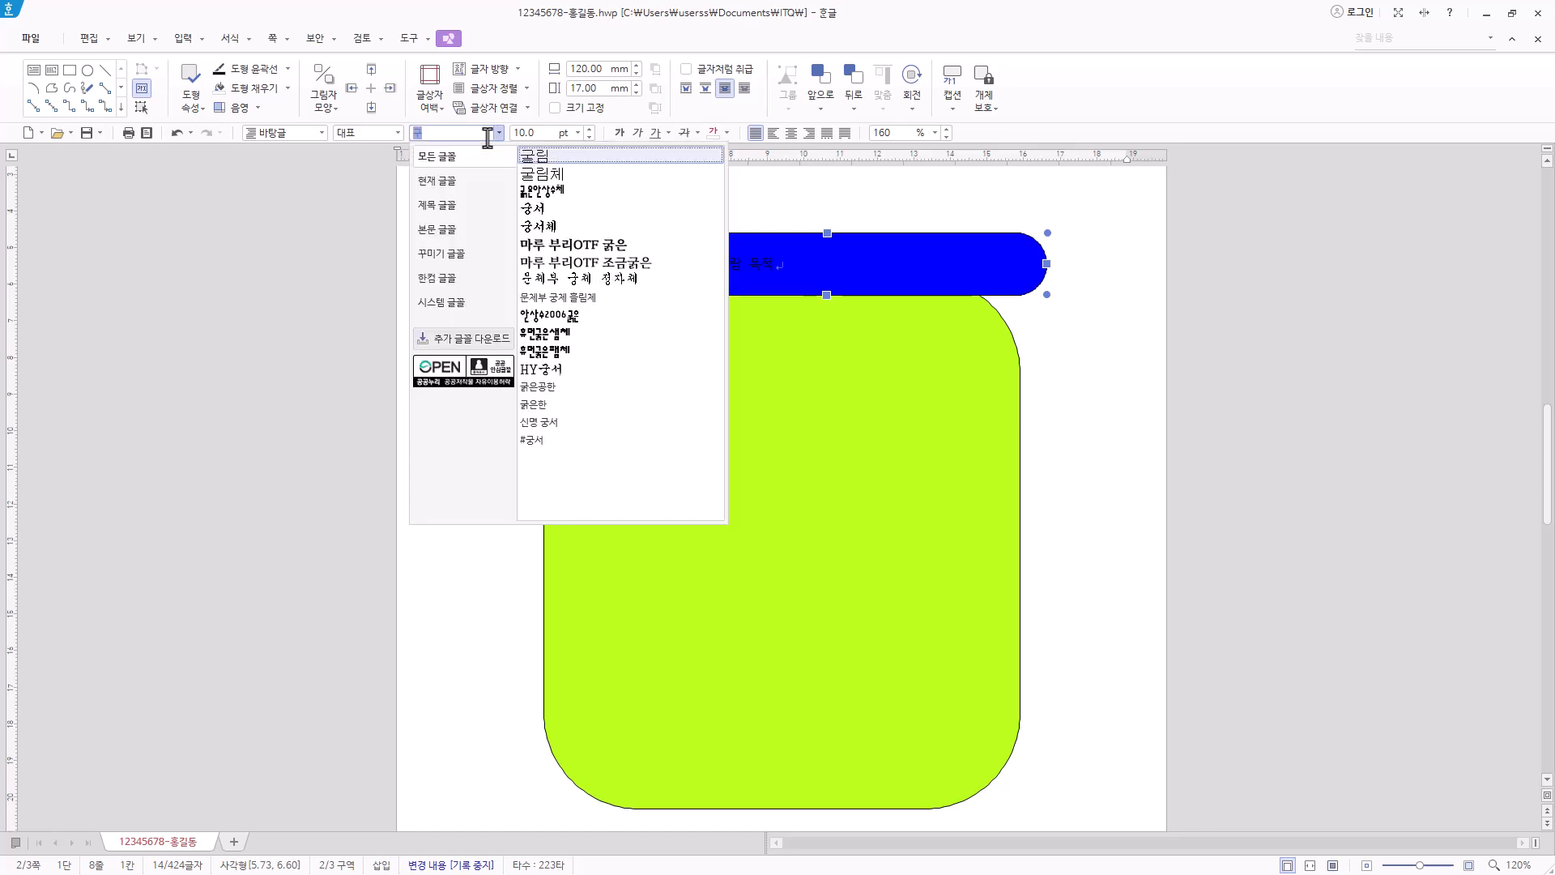
pyautogui.click(525, 155)
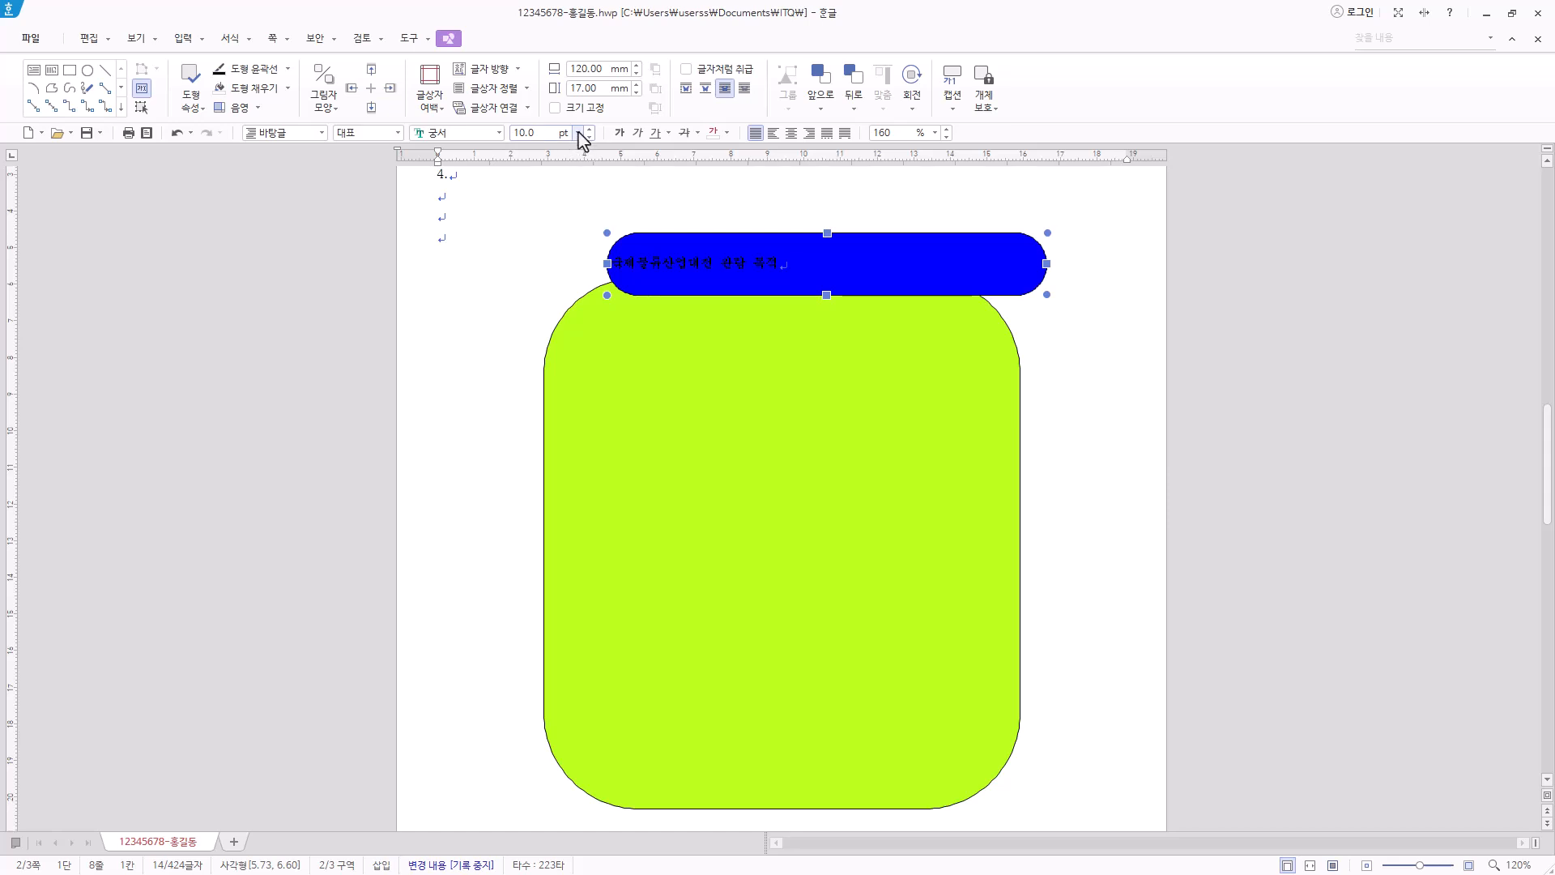
pyautogui.click(577, 133)
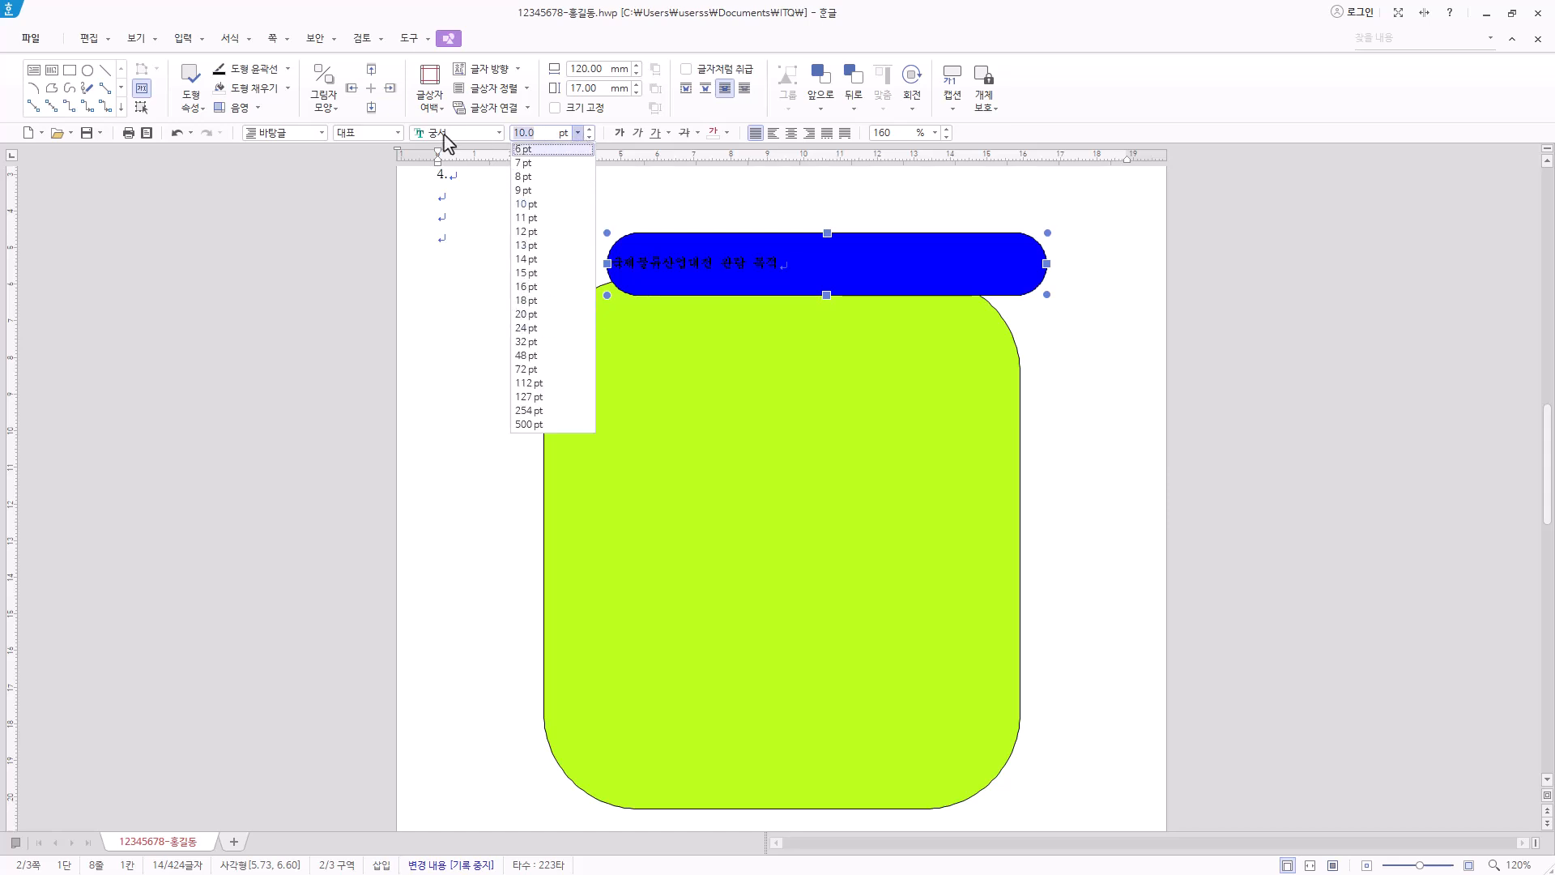
pyautogui.write('22')
pyautogui.press('Return')
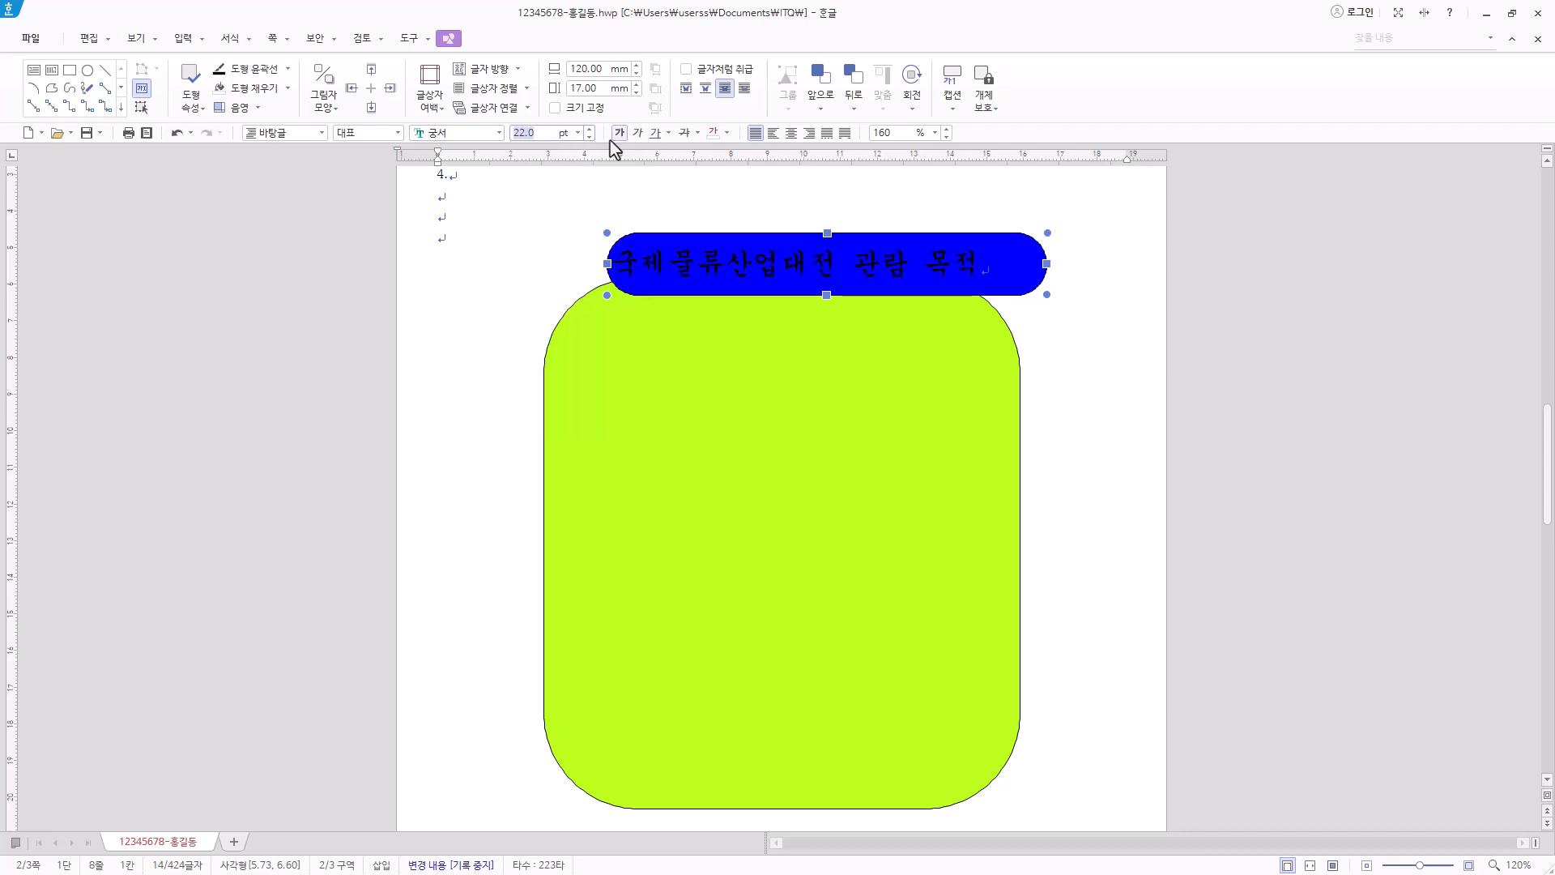
# Change the font colour of the text in the blue box to white.
pyautogui.click(727, 134)
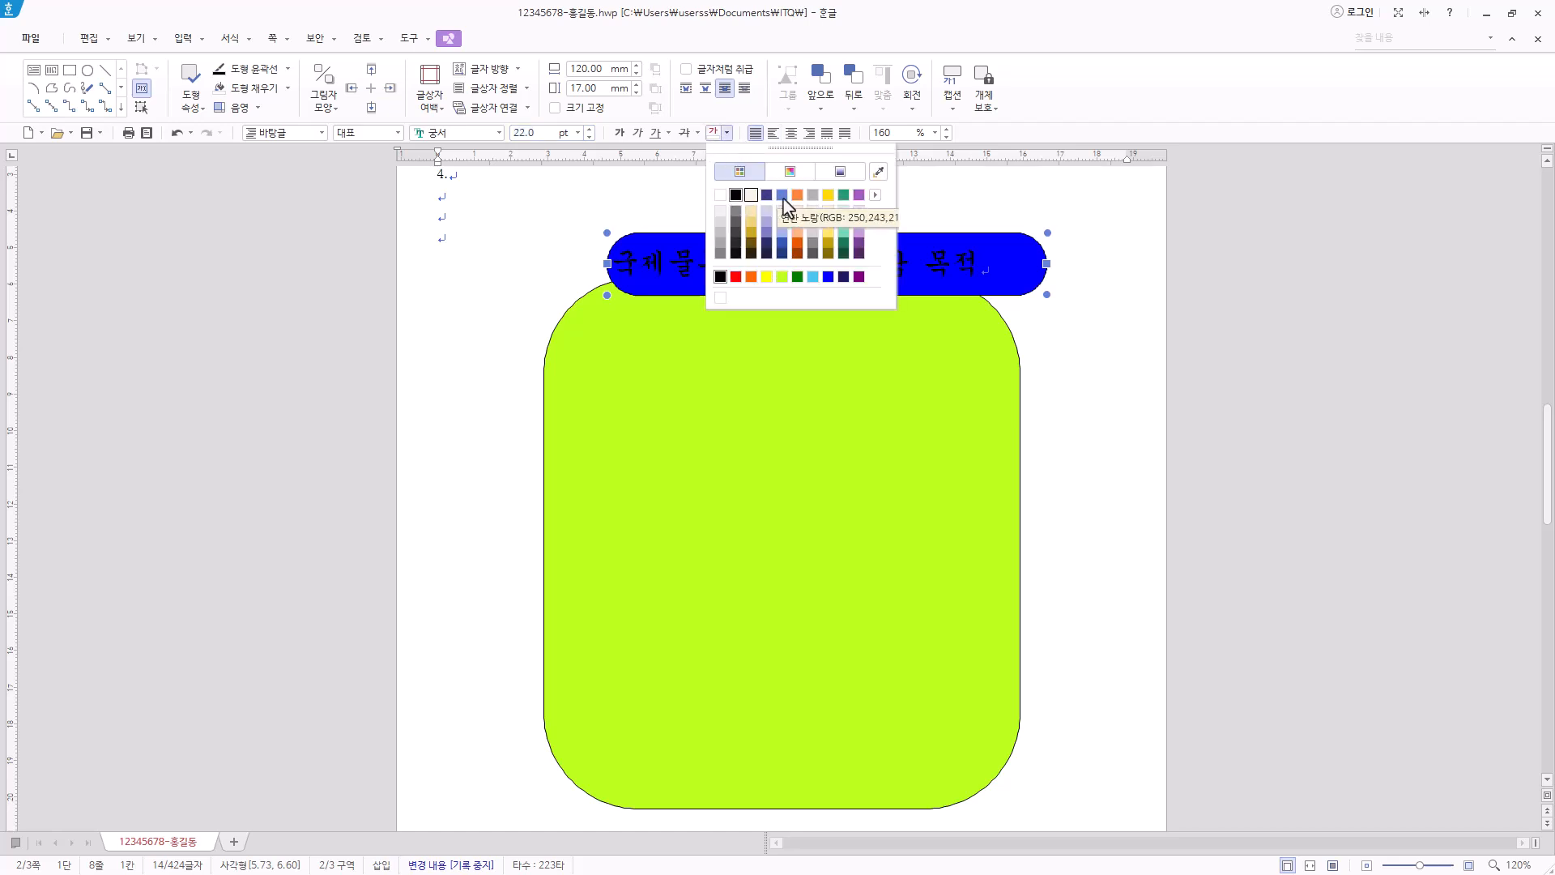
pyautogui.click(875, 196)
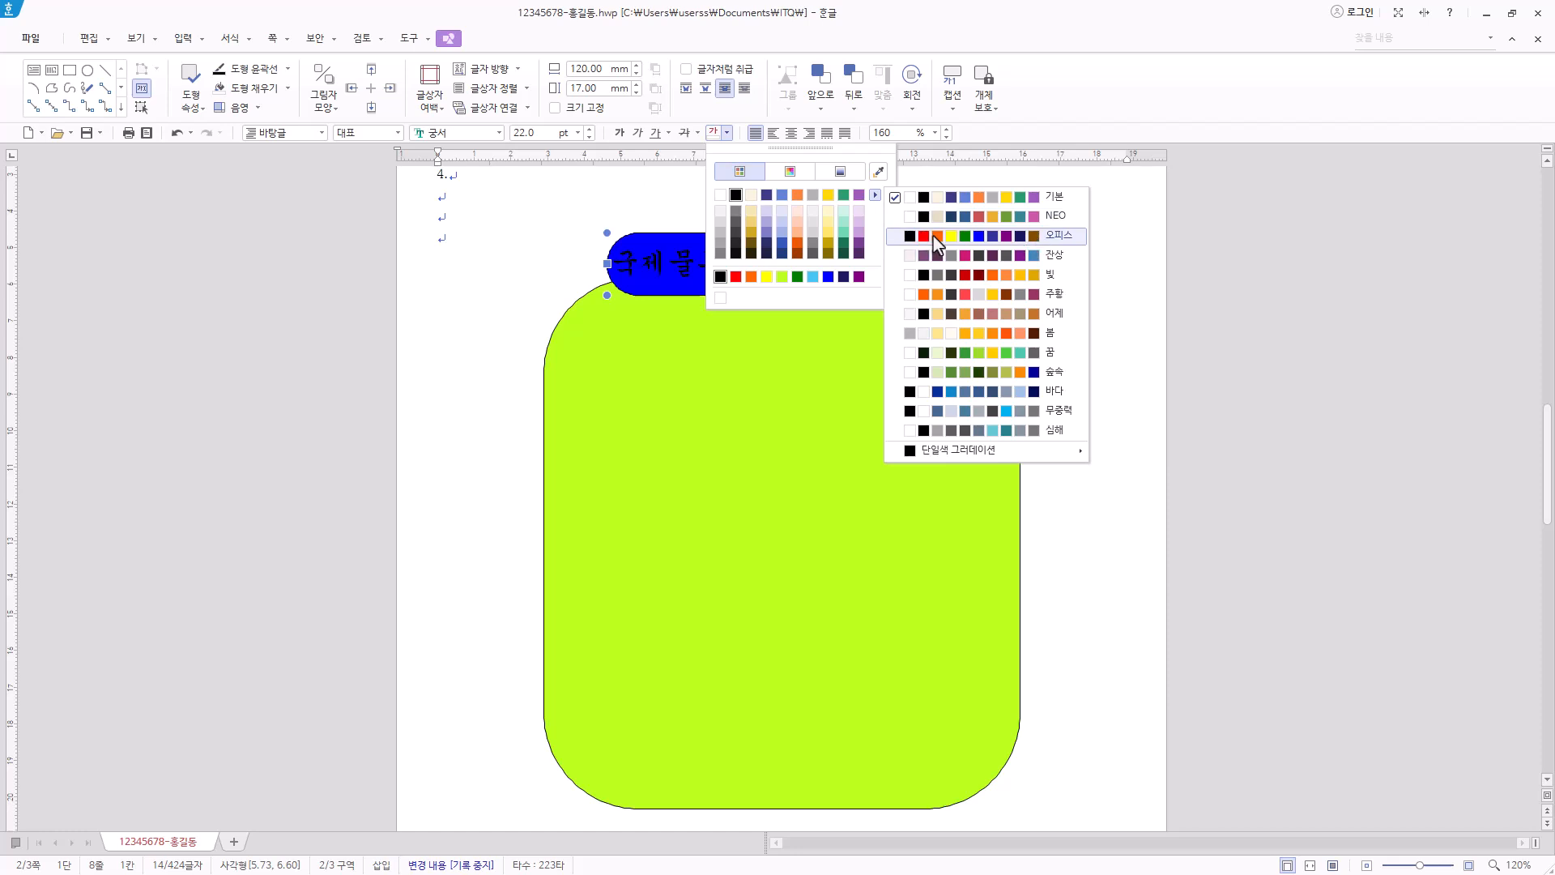
pyautogui.click(791, 174)
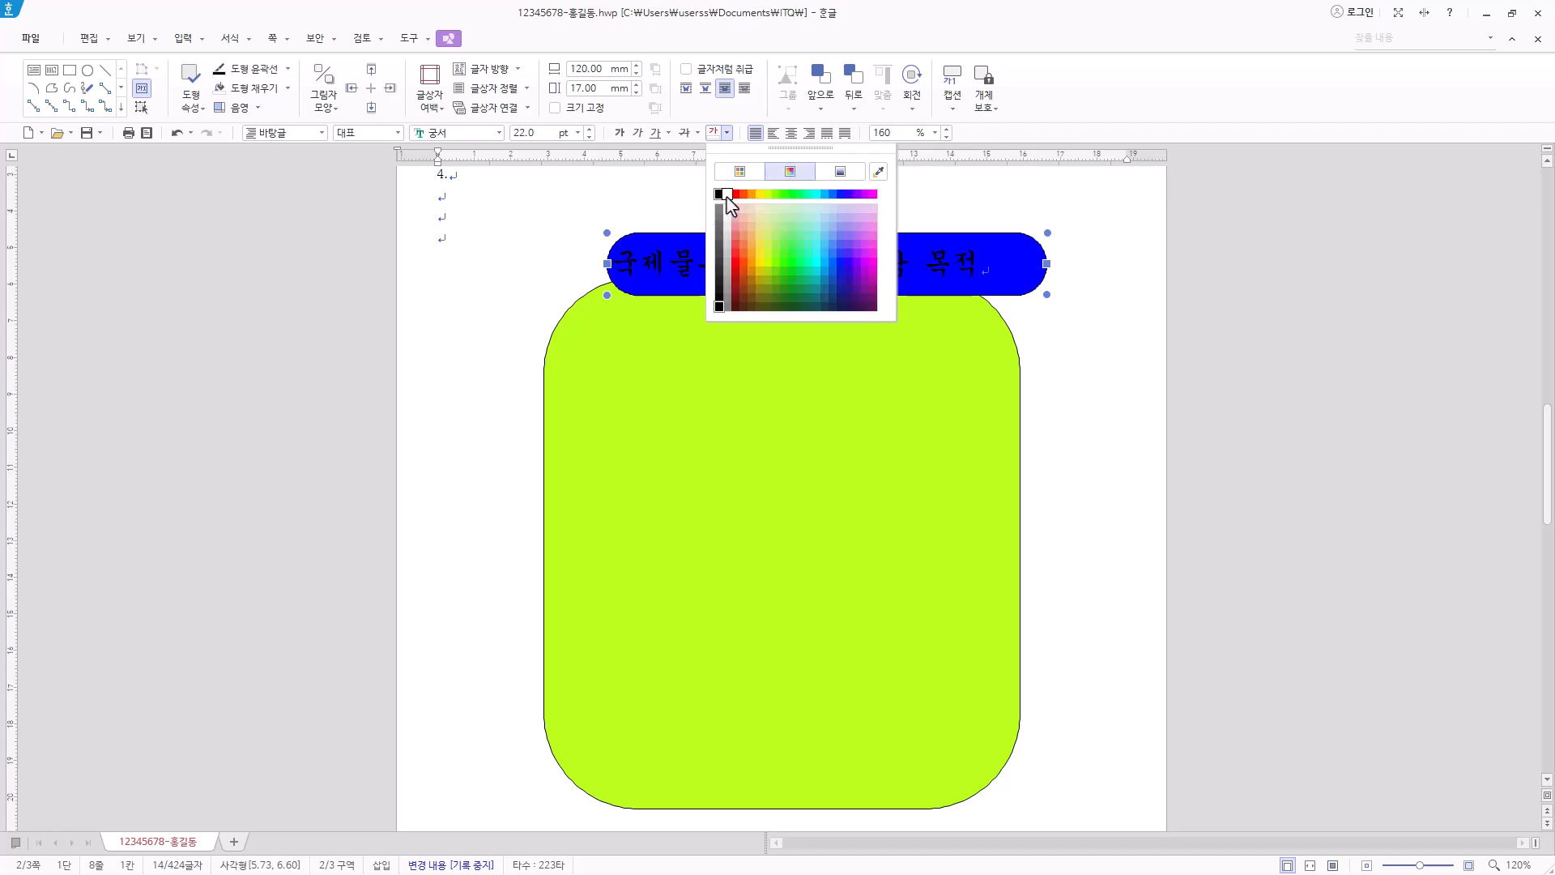
pyautogui.click(720, 206)
pyautogui.click(726, 132)
pyautogui.click(782, 174)
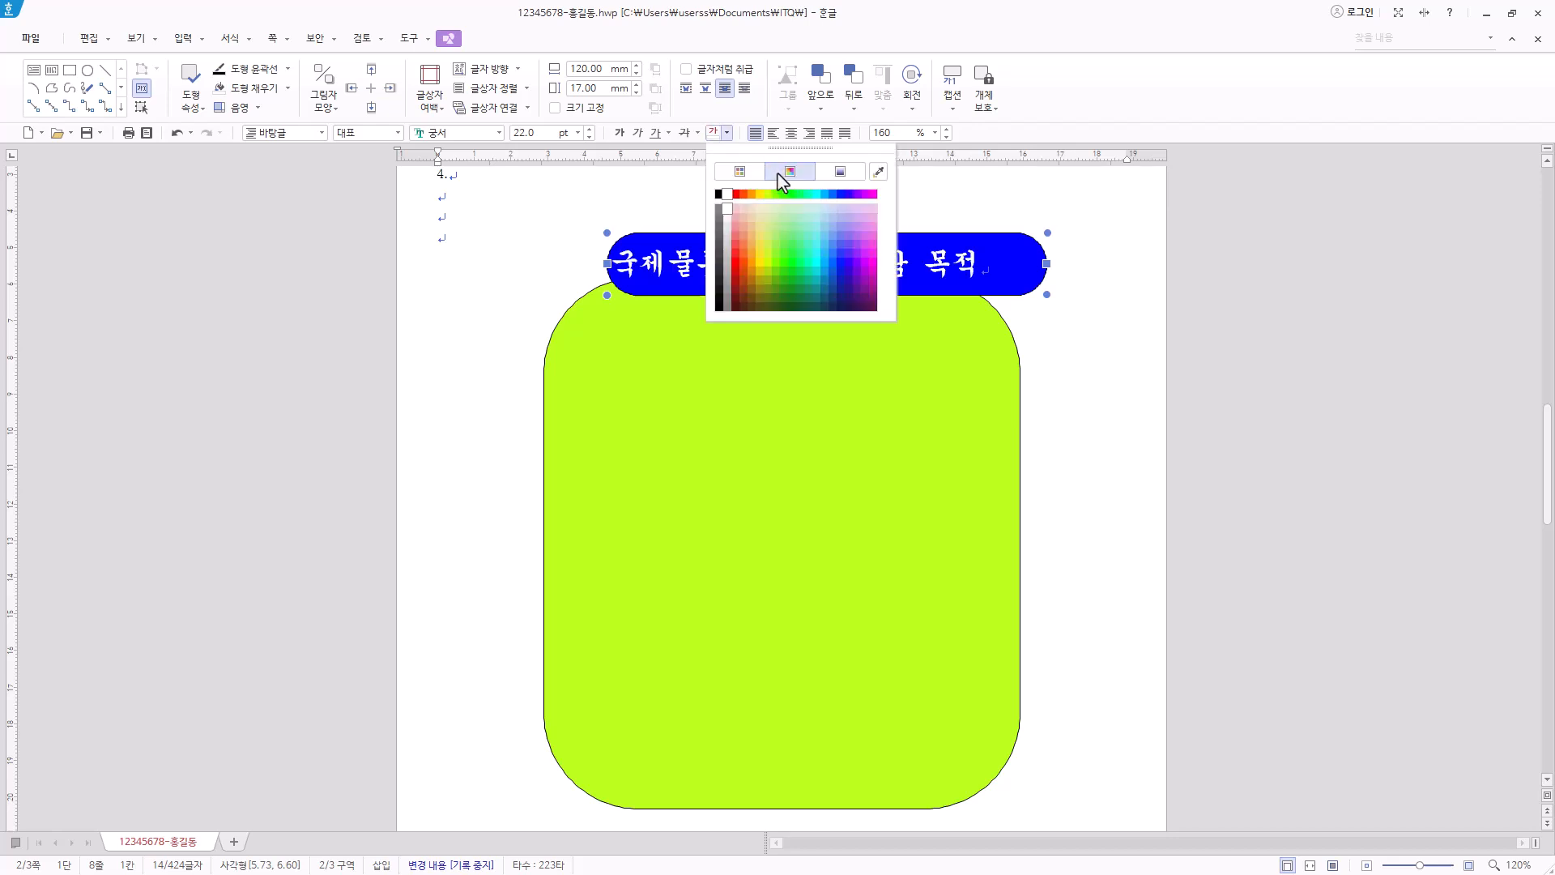
pyautogui.click(738, 171)
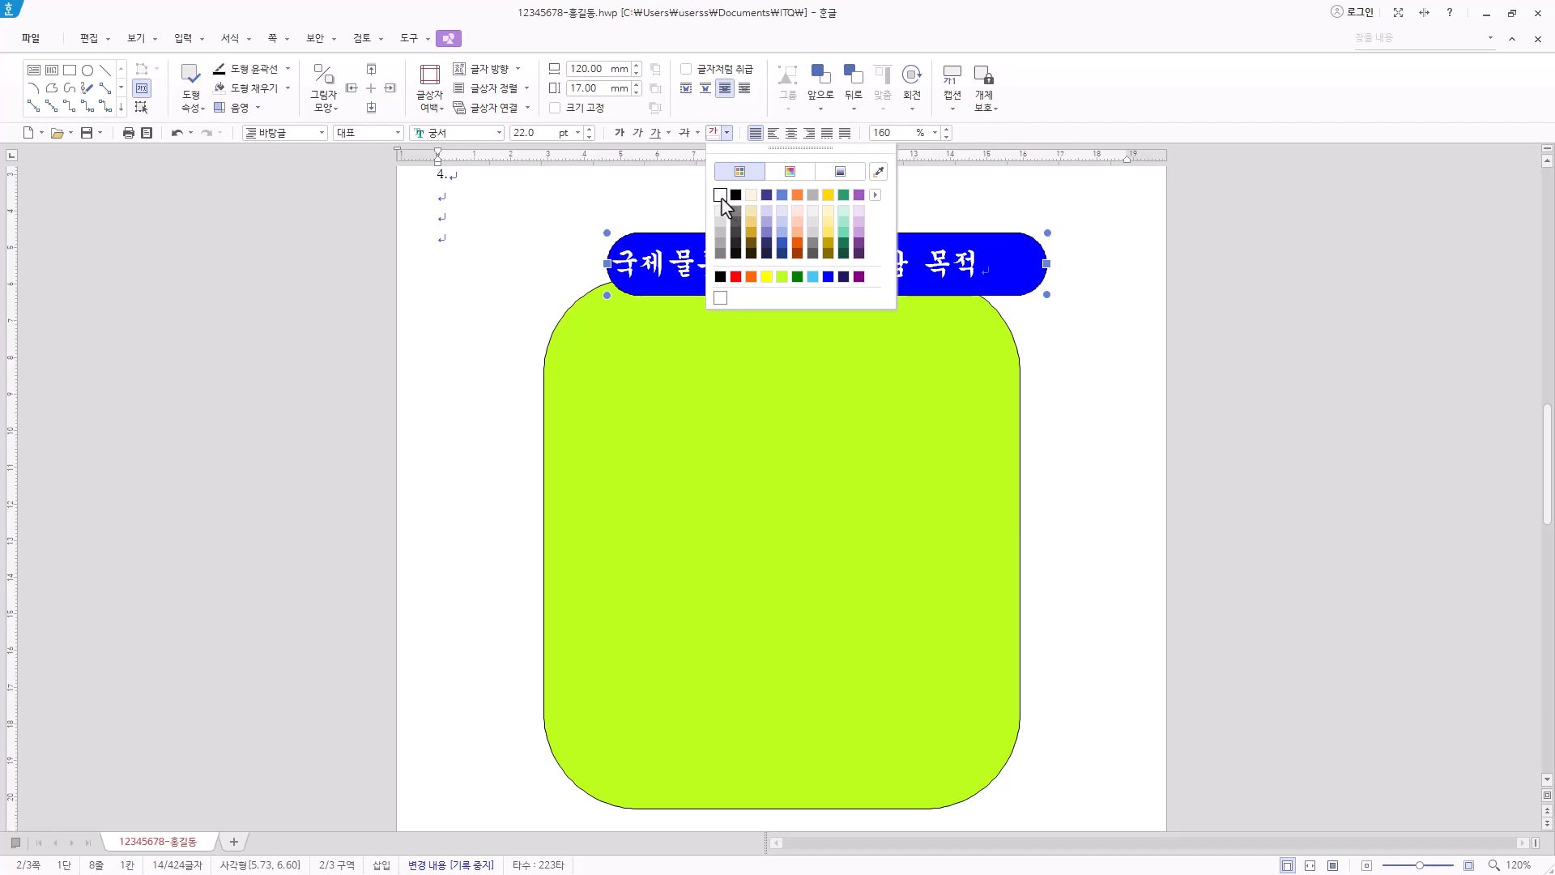
pyautogui.click(721, 197)
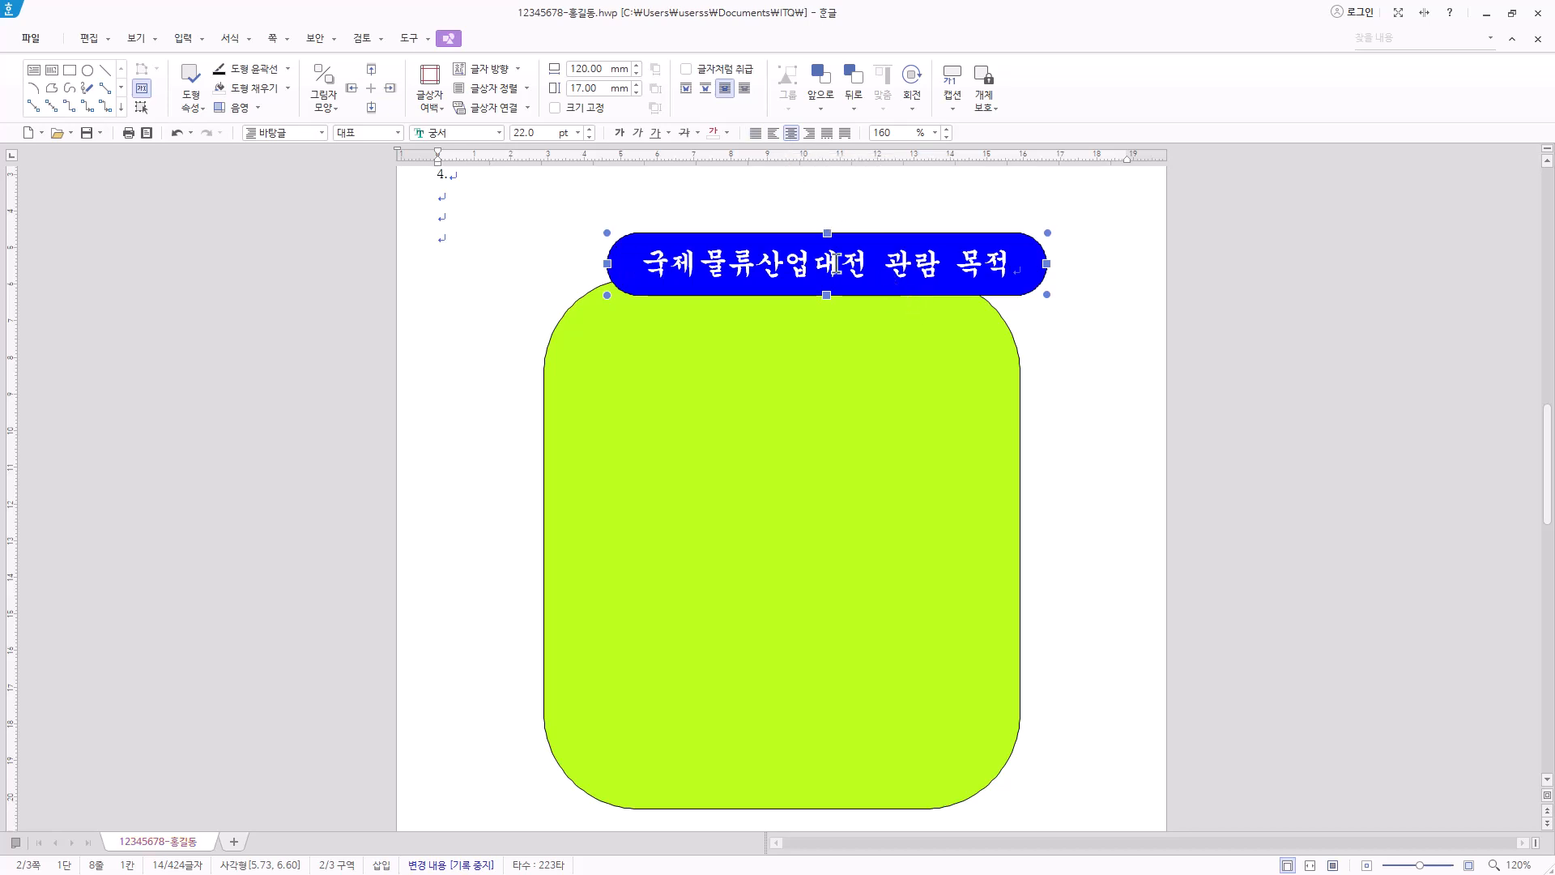
# Centre the text both ways in the blue box and move the box to the middle of the rectangle's upper edge.
pyautogui.click(511, 89)
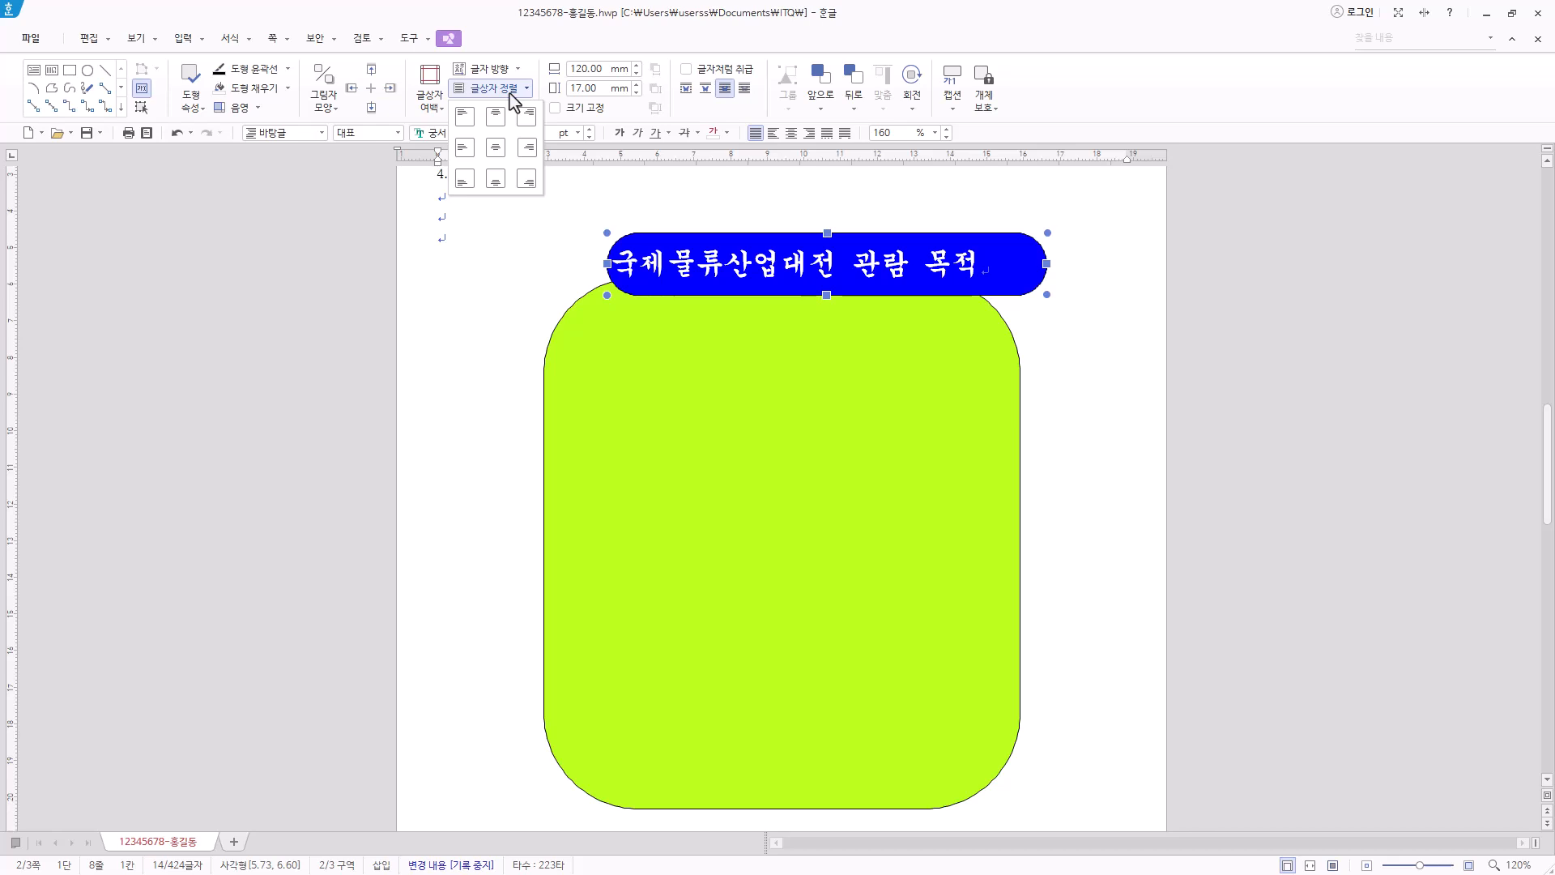
pyautogui.click(496, 150)
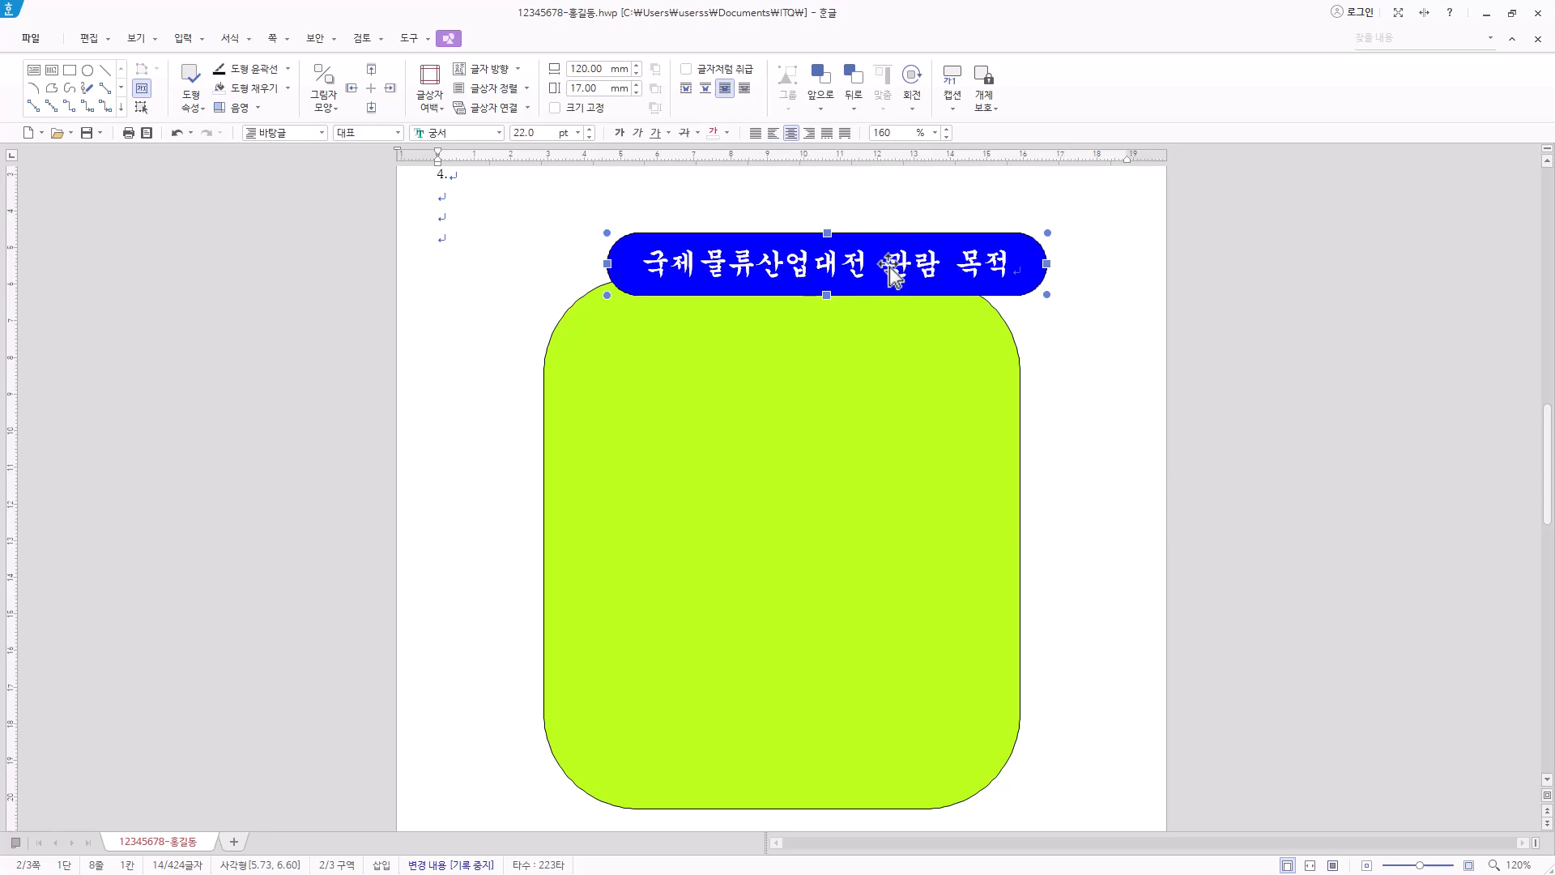
pyautogui.doubleClick(912, 283)
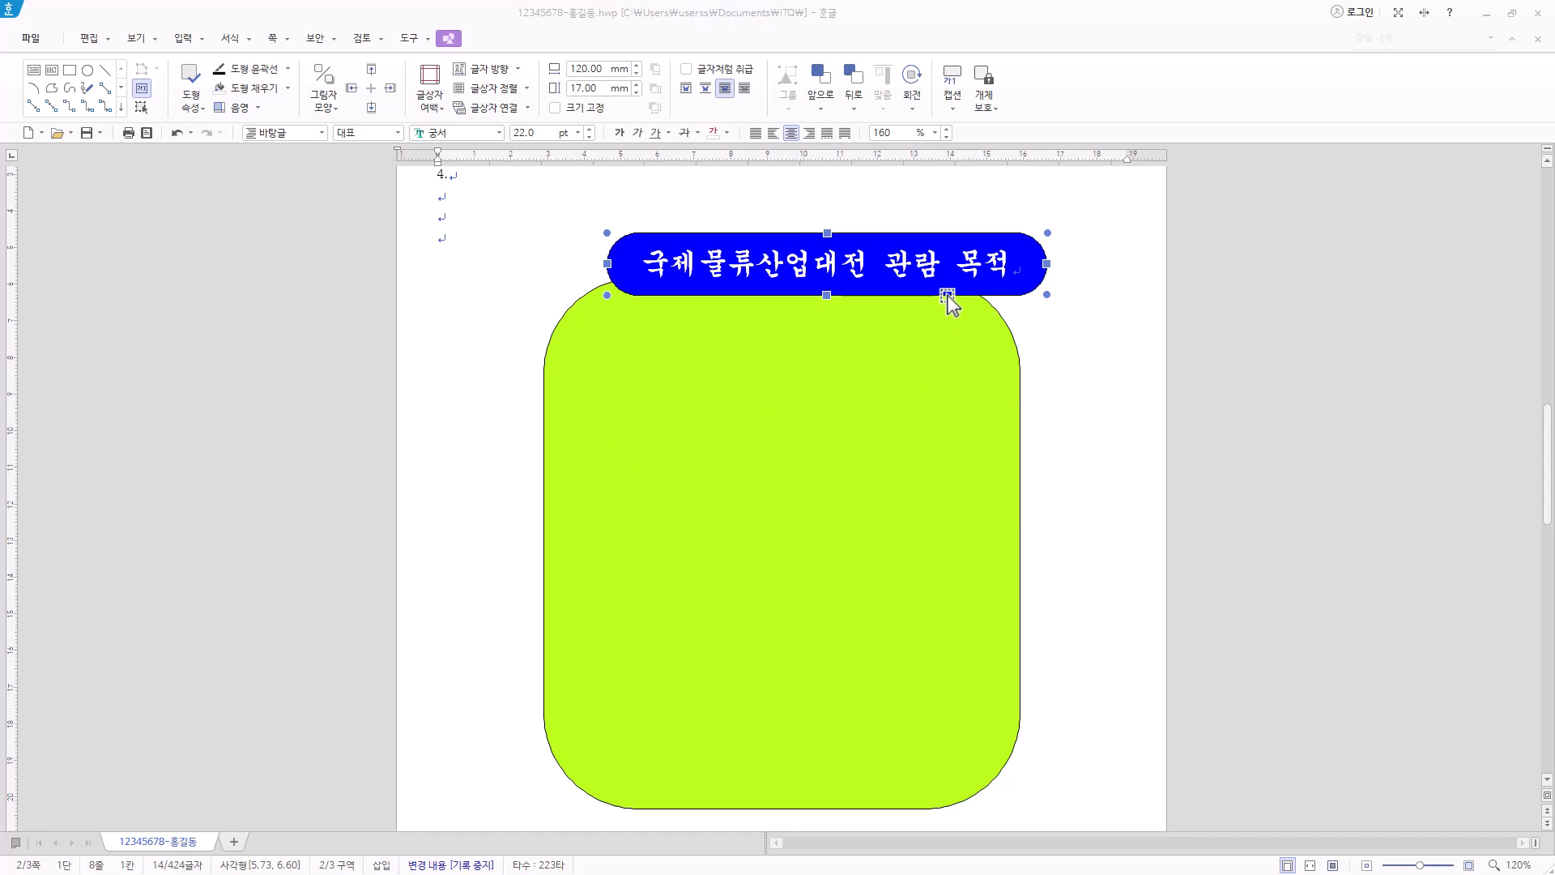
pyautogui.moveTo(952, 293); pyautogui.dragTo(899, 308)
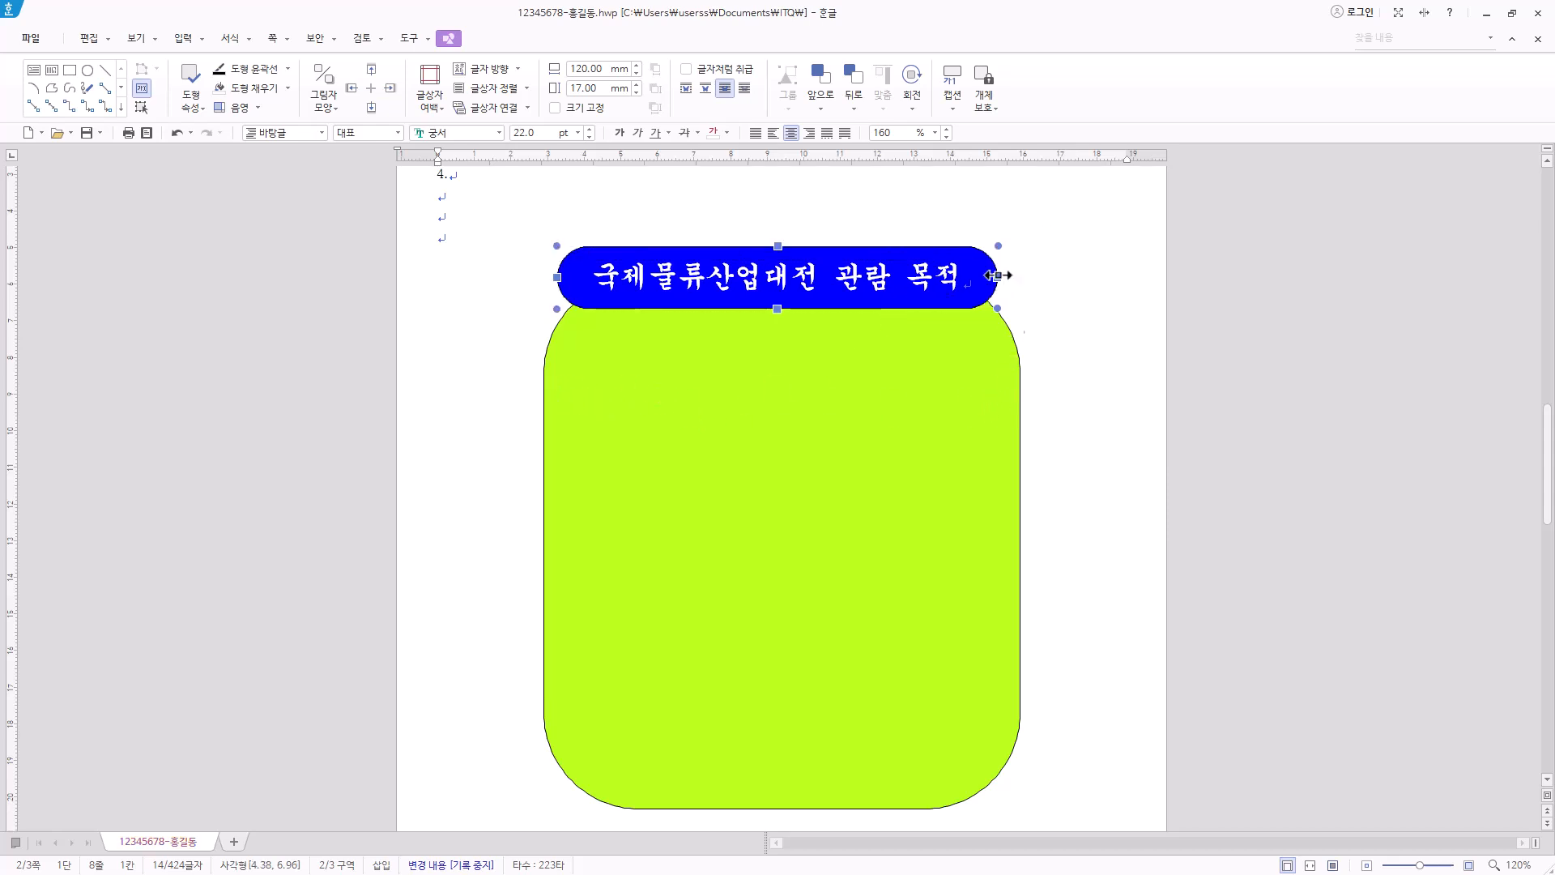
pyautogui.moveTo(912, 311); pyautogui.dragTo(916, 311)
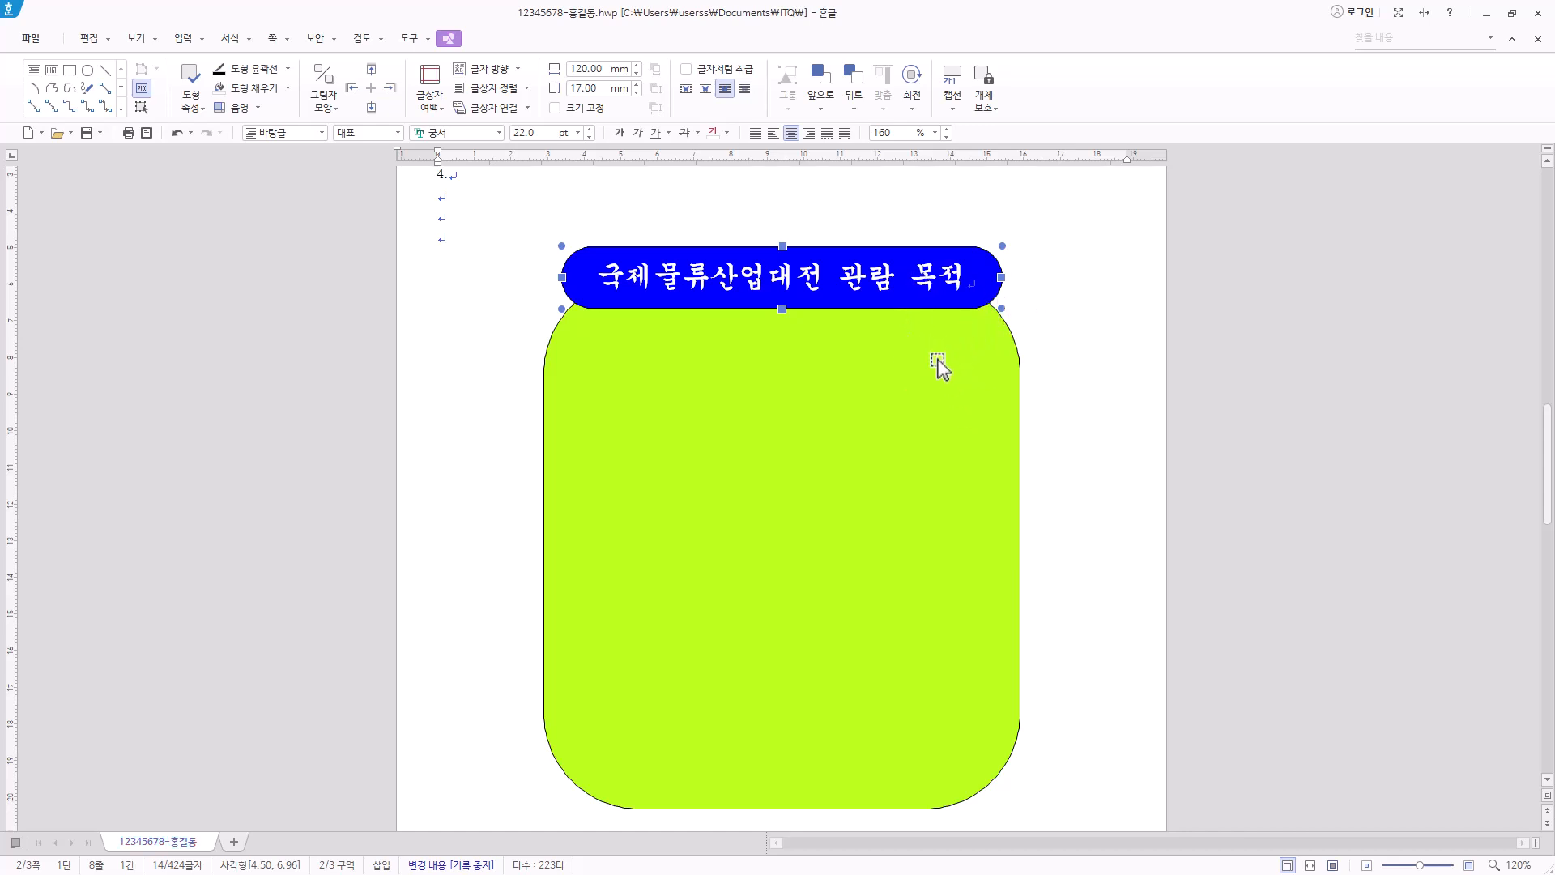
# Align the blue title box and the green rounded rectangle to each other's horizontal centre (가운데 맞춤).
pyautogui.keyDown('shift'); pyautogui.click(900, 366); pyautogui.keyUp('shift')
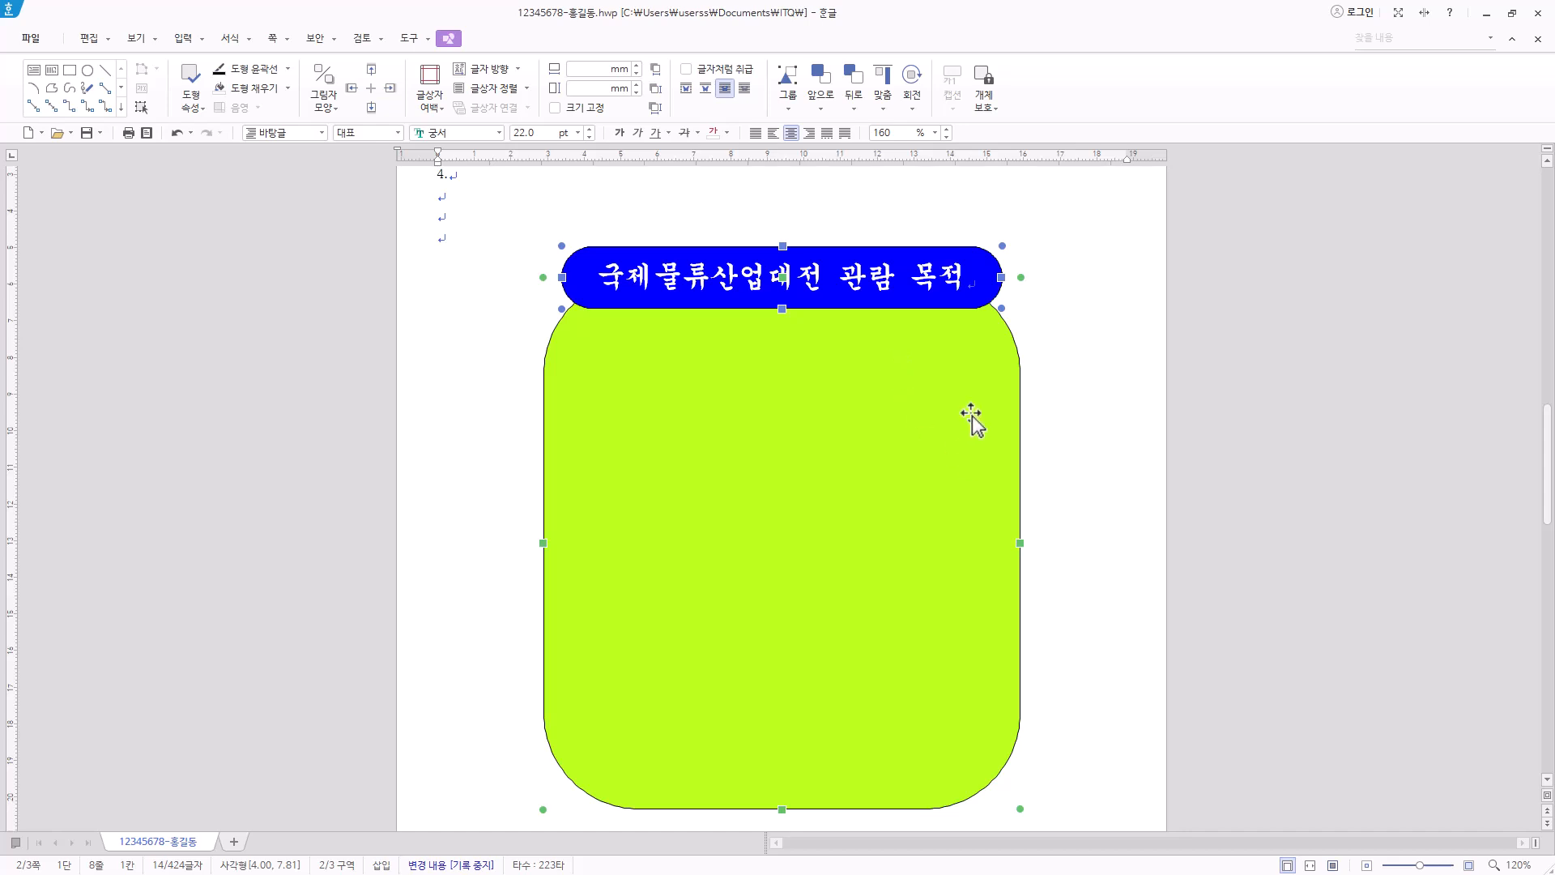
pyautogui.click(882, 106)
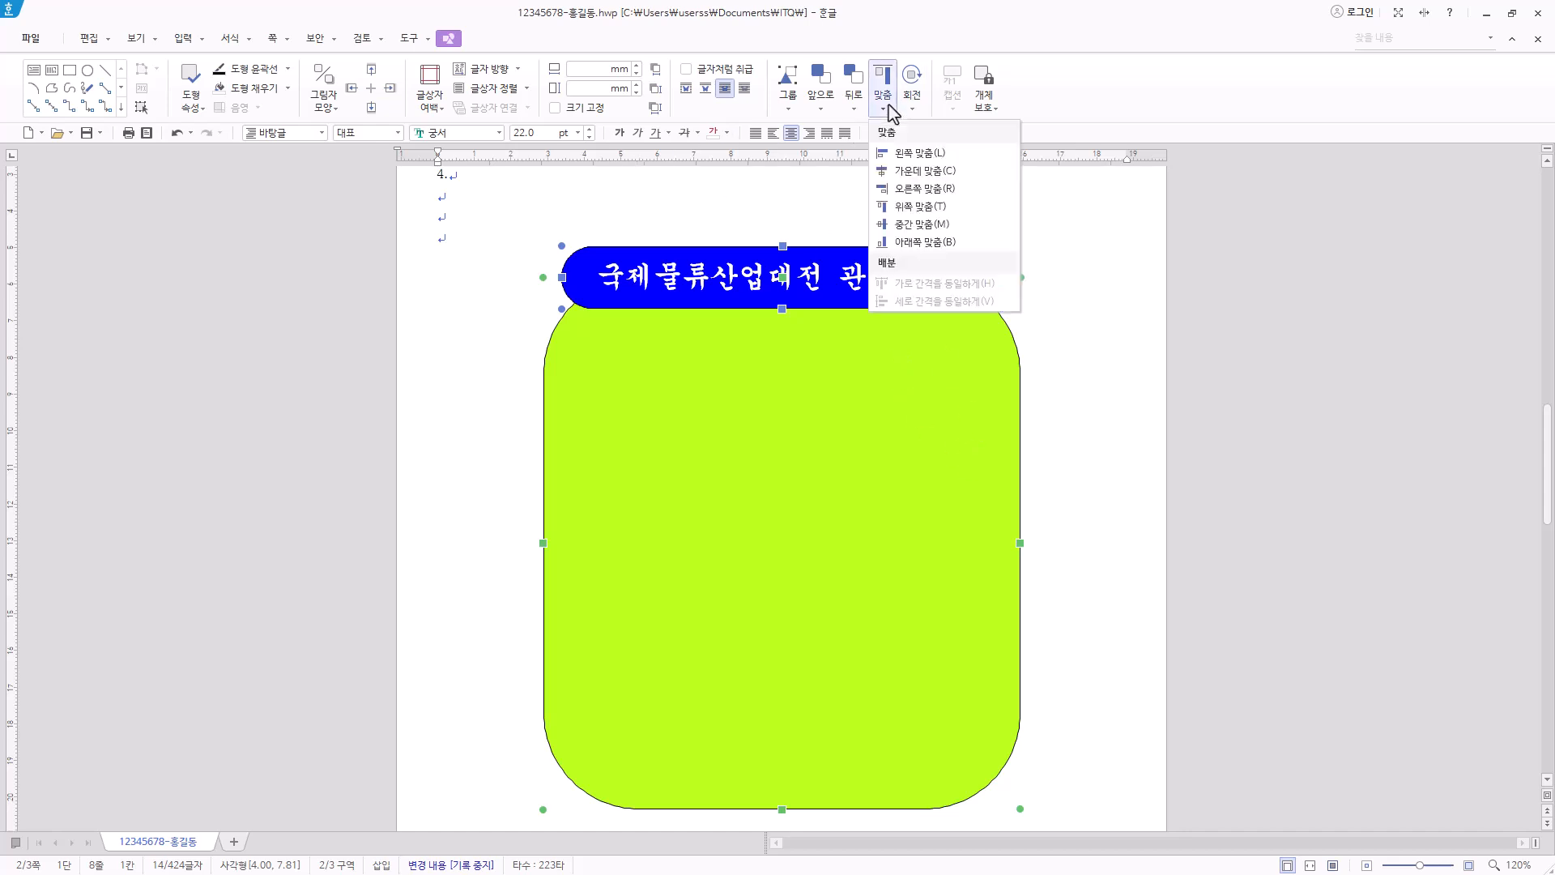
pyautogui.click(907, 171)
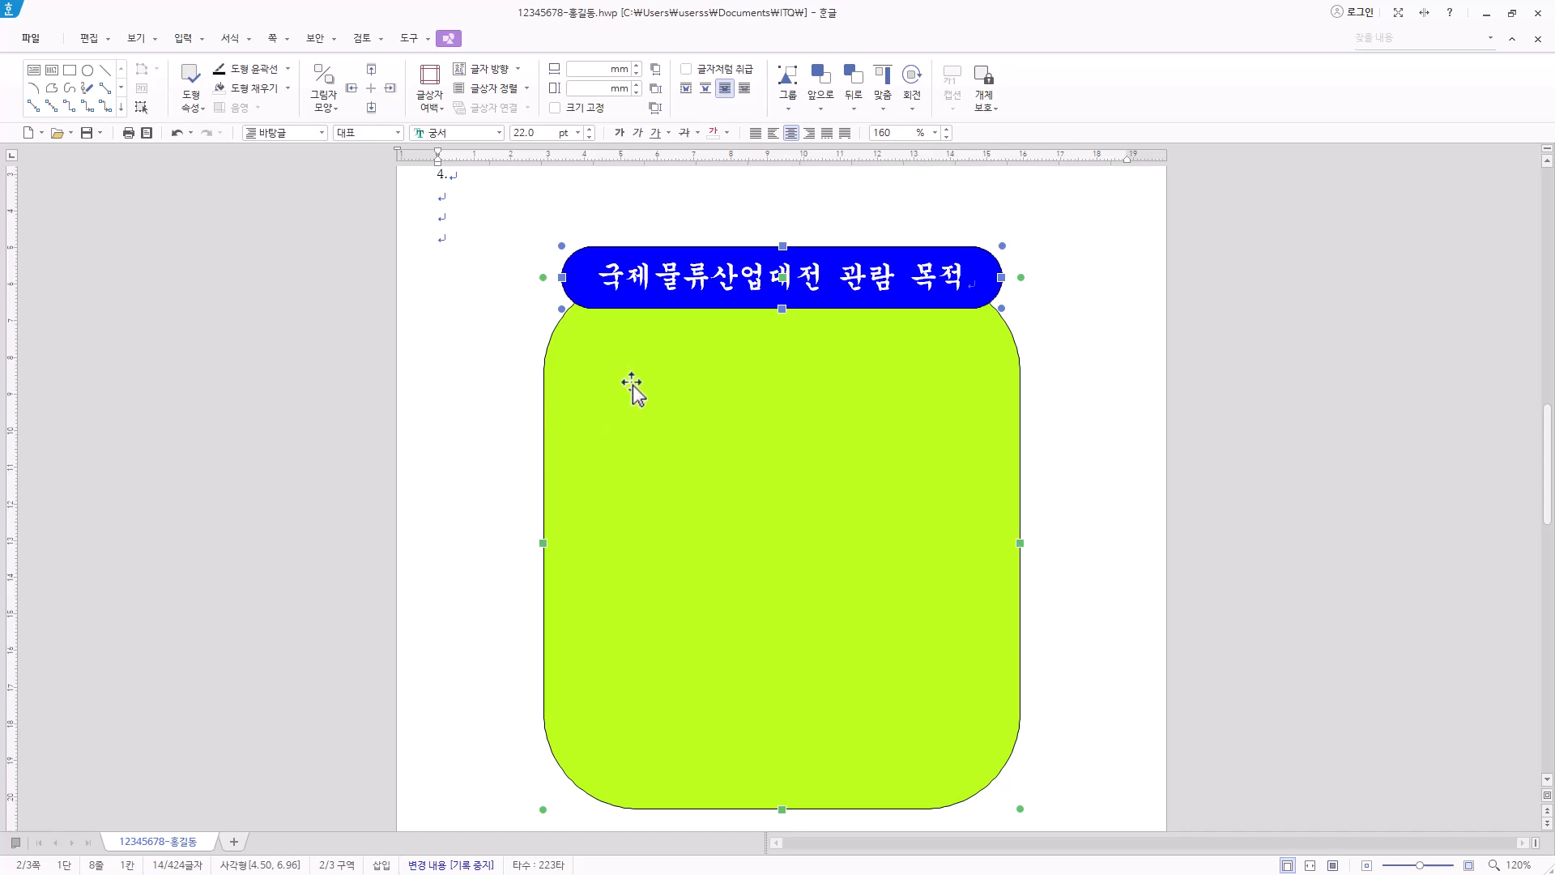
# Draw a rectangle inside the upper-left part of the green shape and set its size to 55 mm wide by 50 mm high.
pyautogui.click(70, 72)
pyautogui.moveTo(583, 357); pyautogui.dragTo(778, 515)
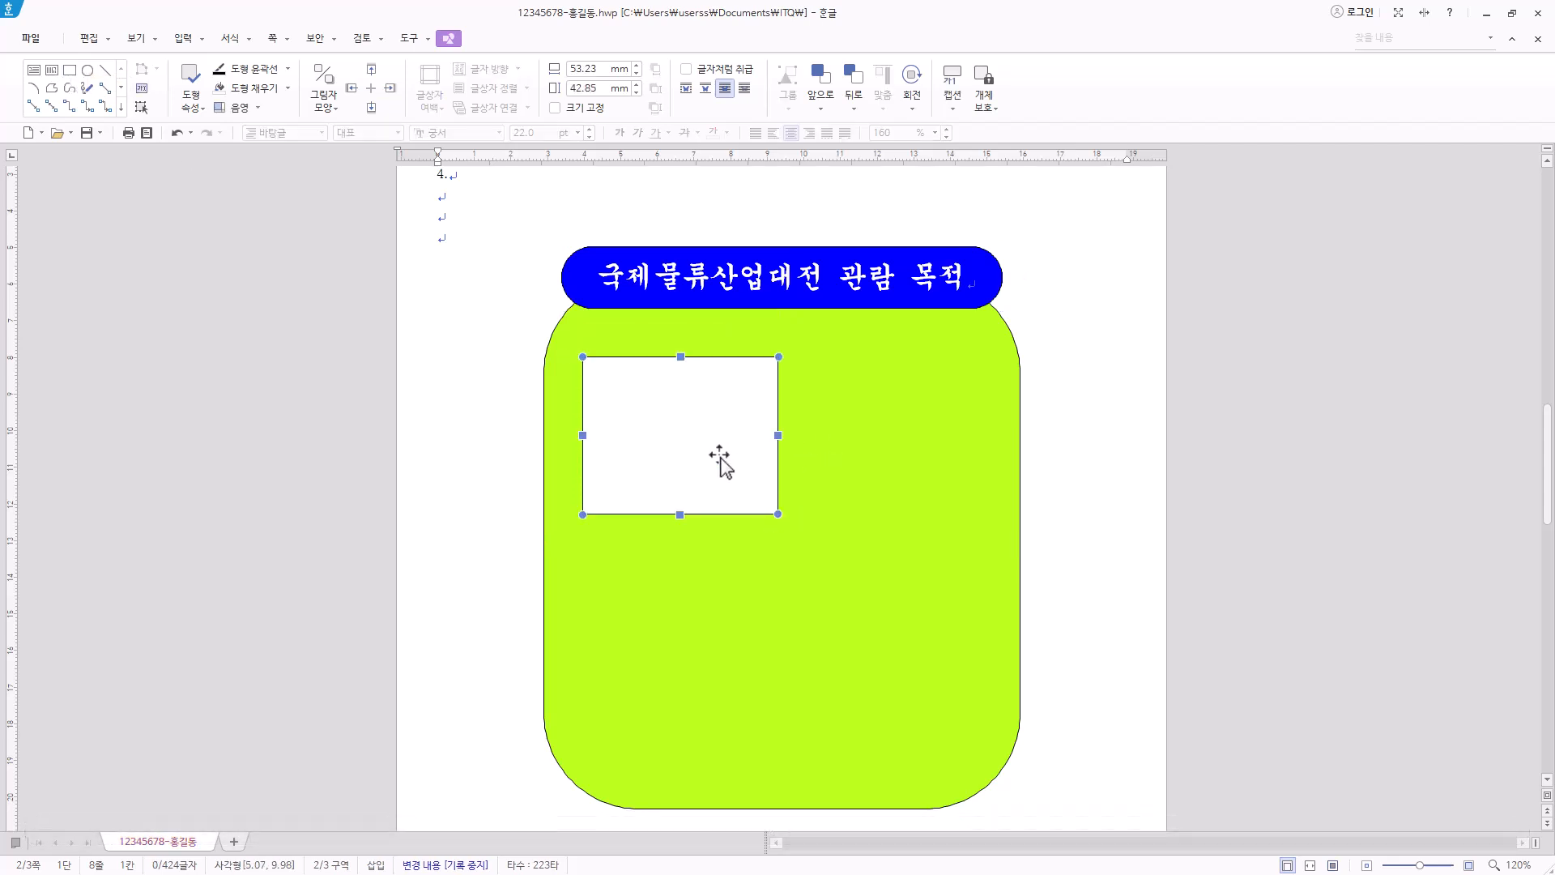
pyautogui.rightClick(717, 409)
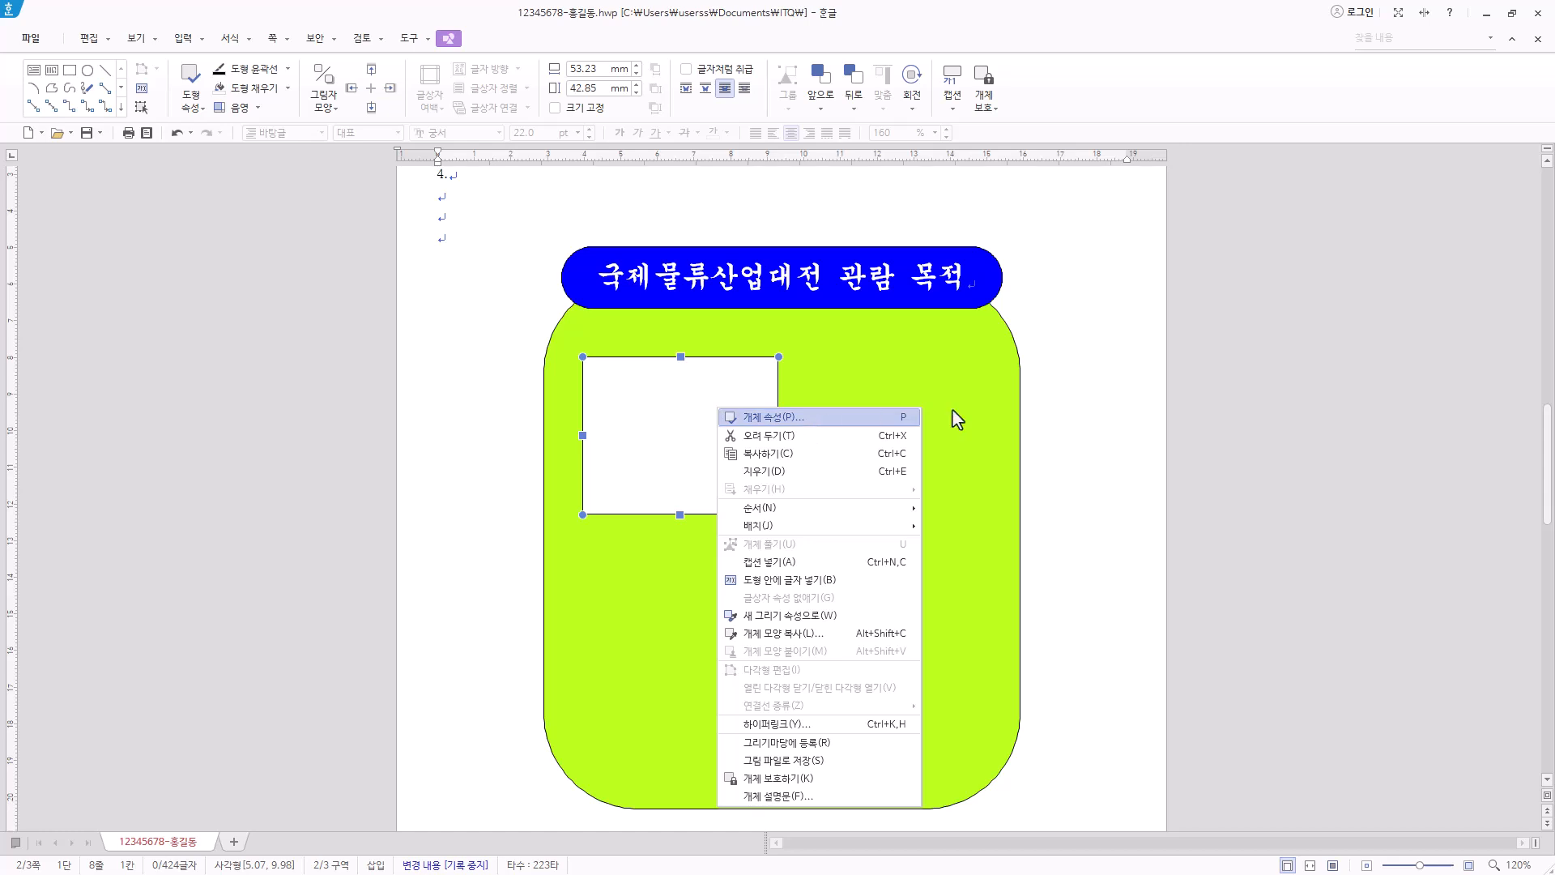
pyautogui.press('p')
pyautogui.click(556, 218)
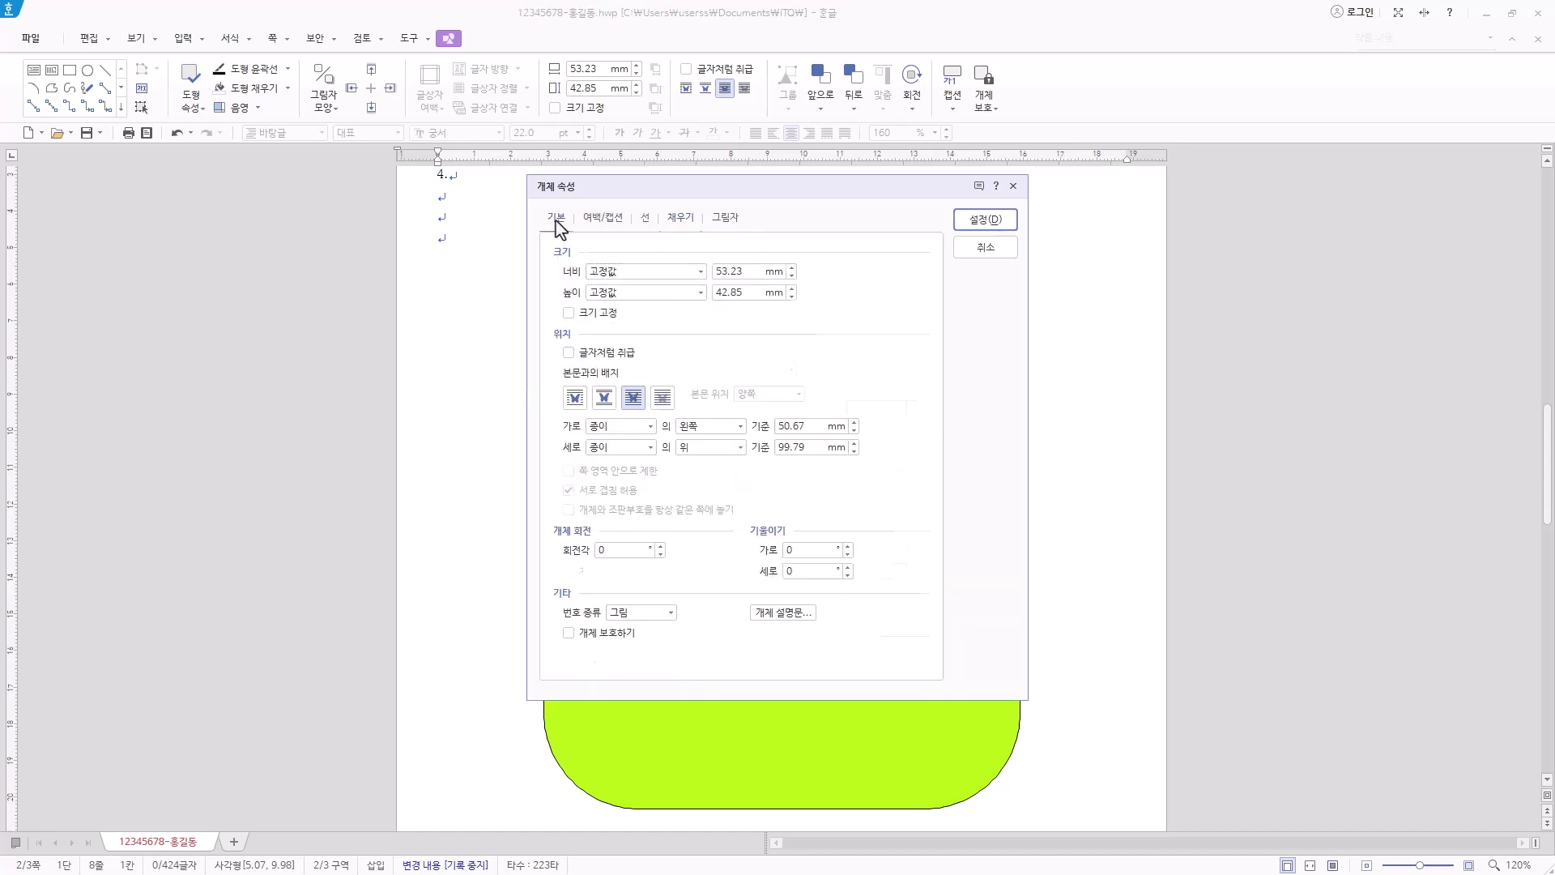
pyautogui.press('Tab')
pyautogui.write('55')
pyautogui.press('Tab')
pyautogui.press('Tab')
pyautogui.write('5')
# Fill the new rectangle with a light orange face colour and apply the object properties.
pyautogui.click(653, 221)
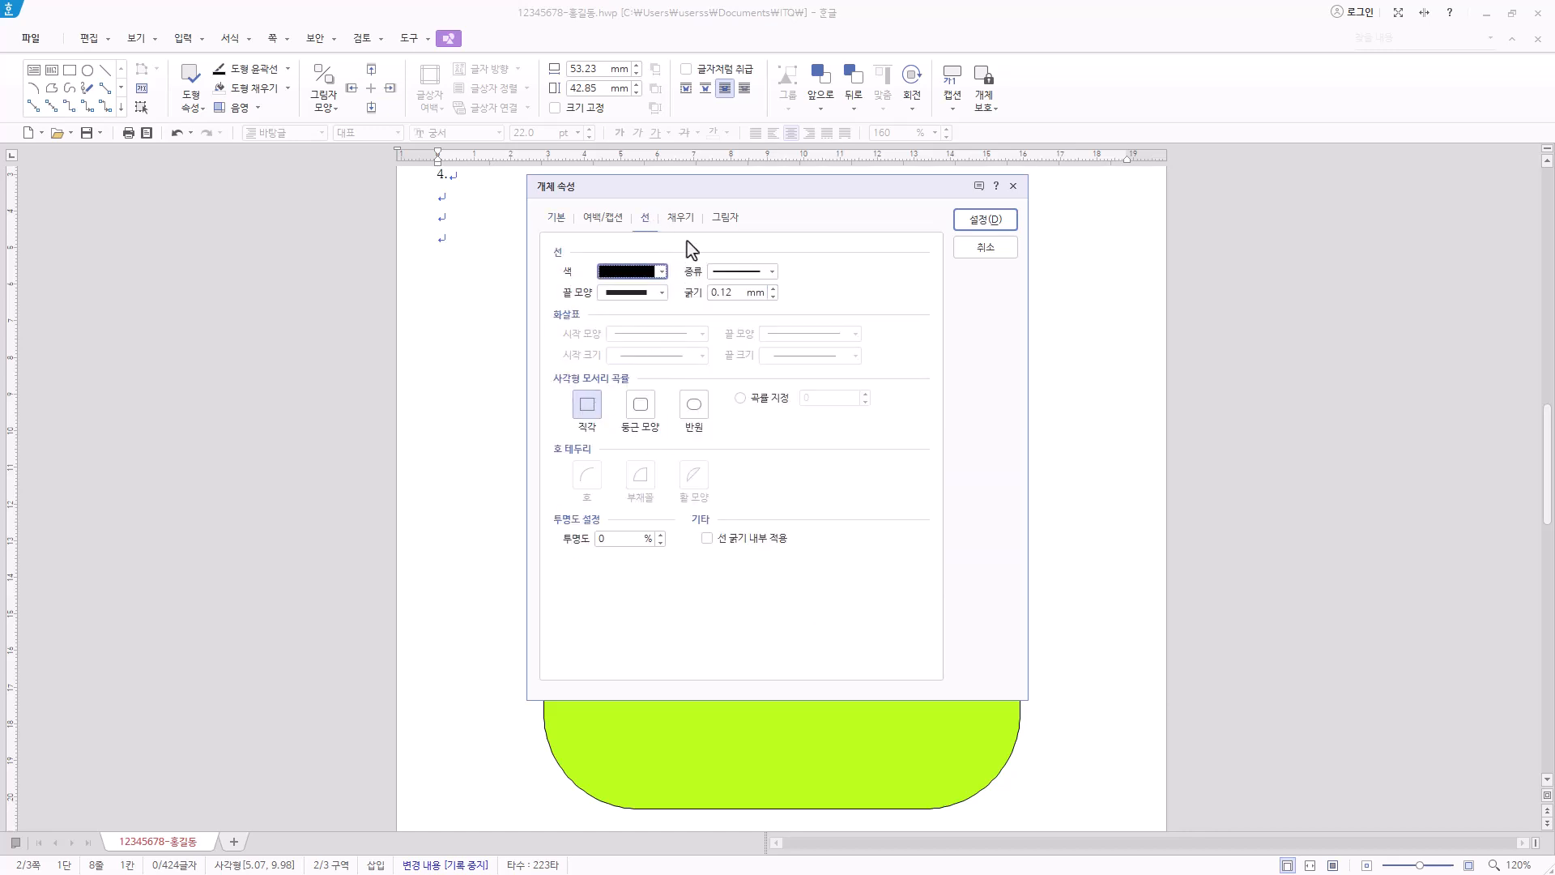
pyautogui.click(687, 218)
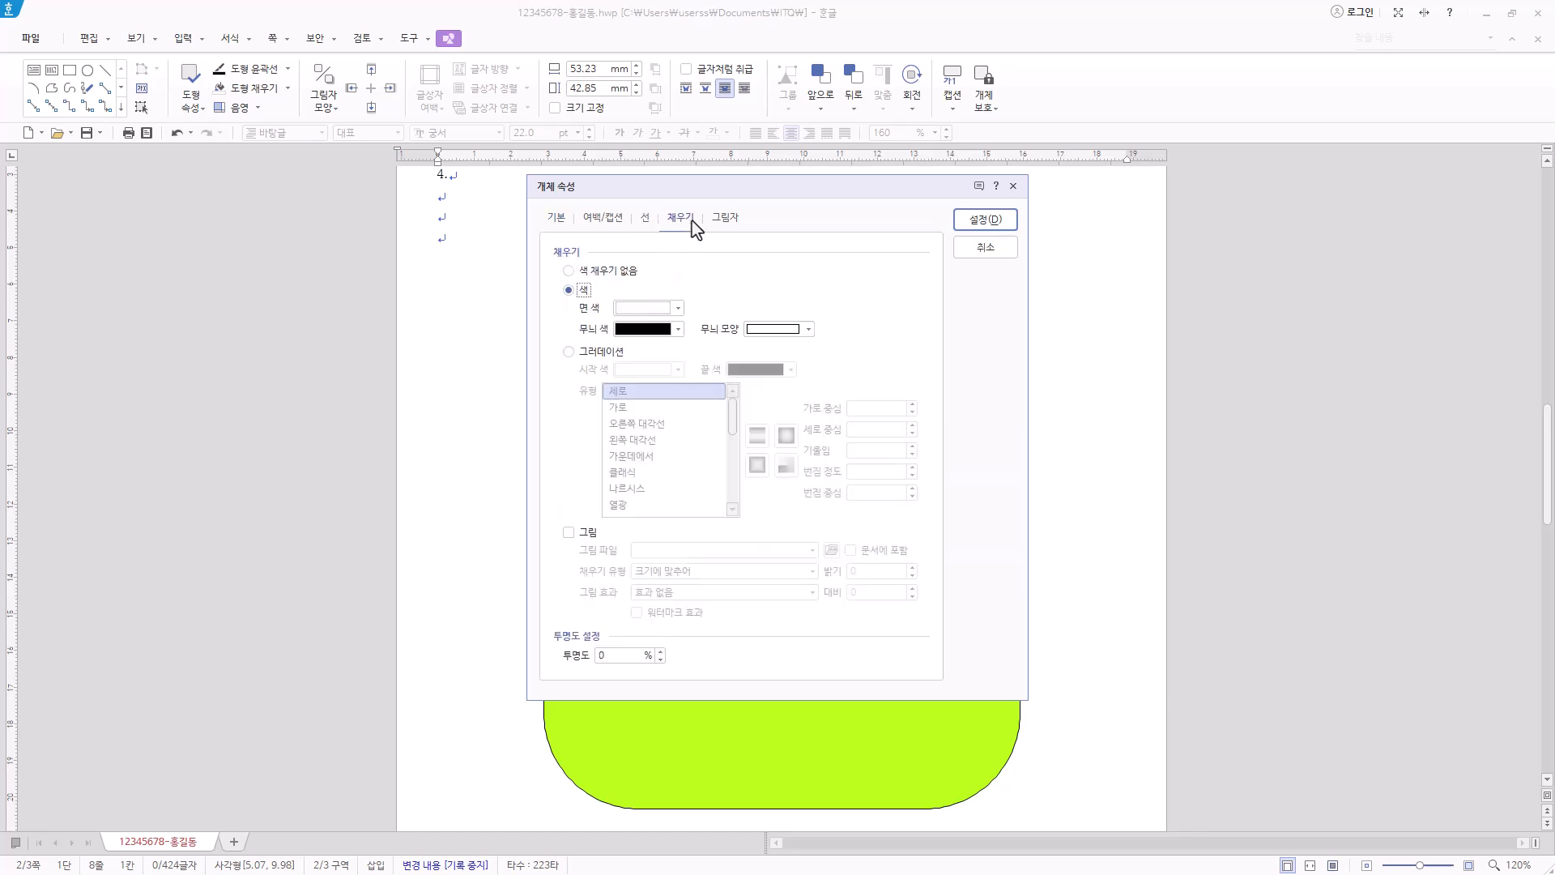
pyautogui.click(678, 308)
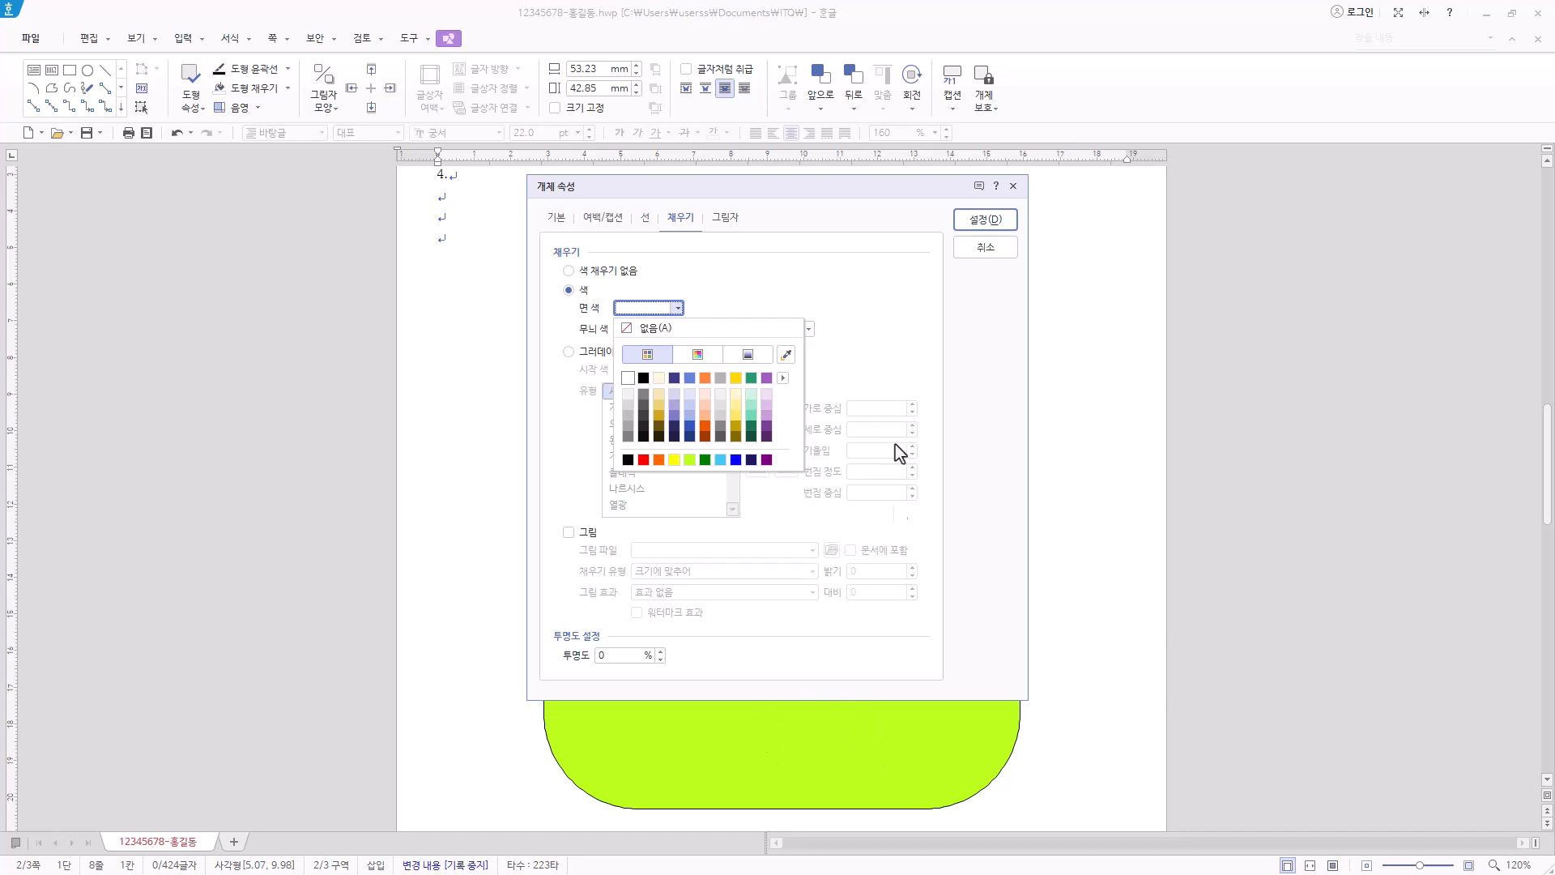
pyautogui.click(709, 418)
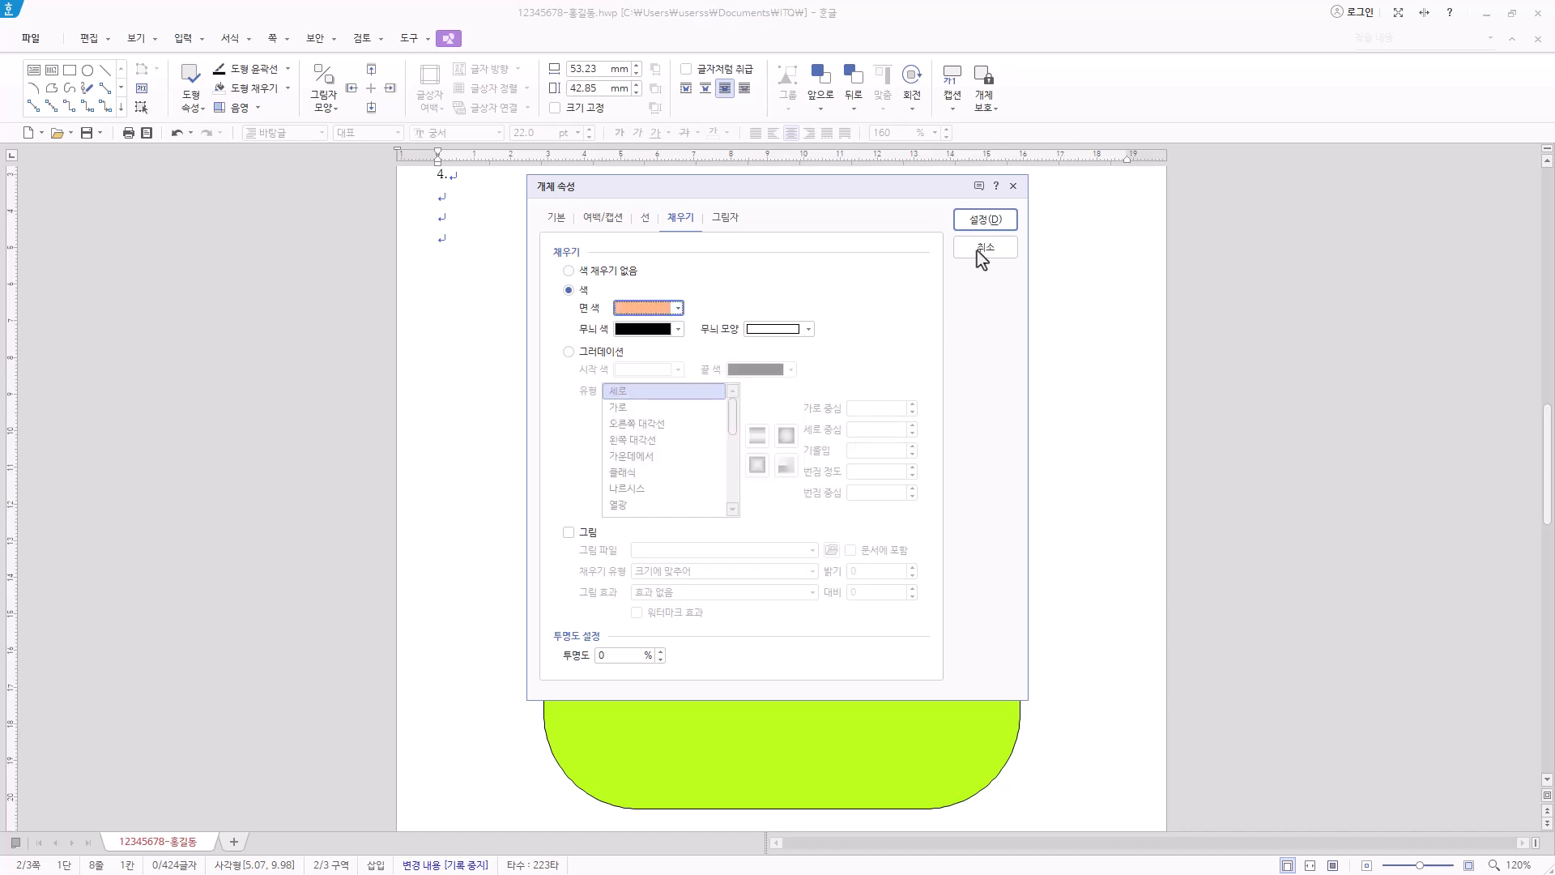
pyautogui.click(991, 227)
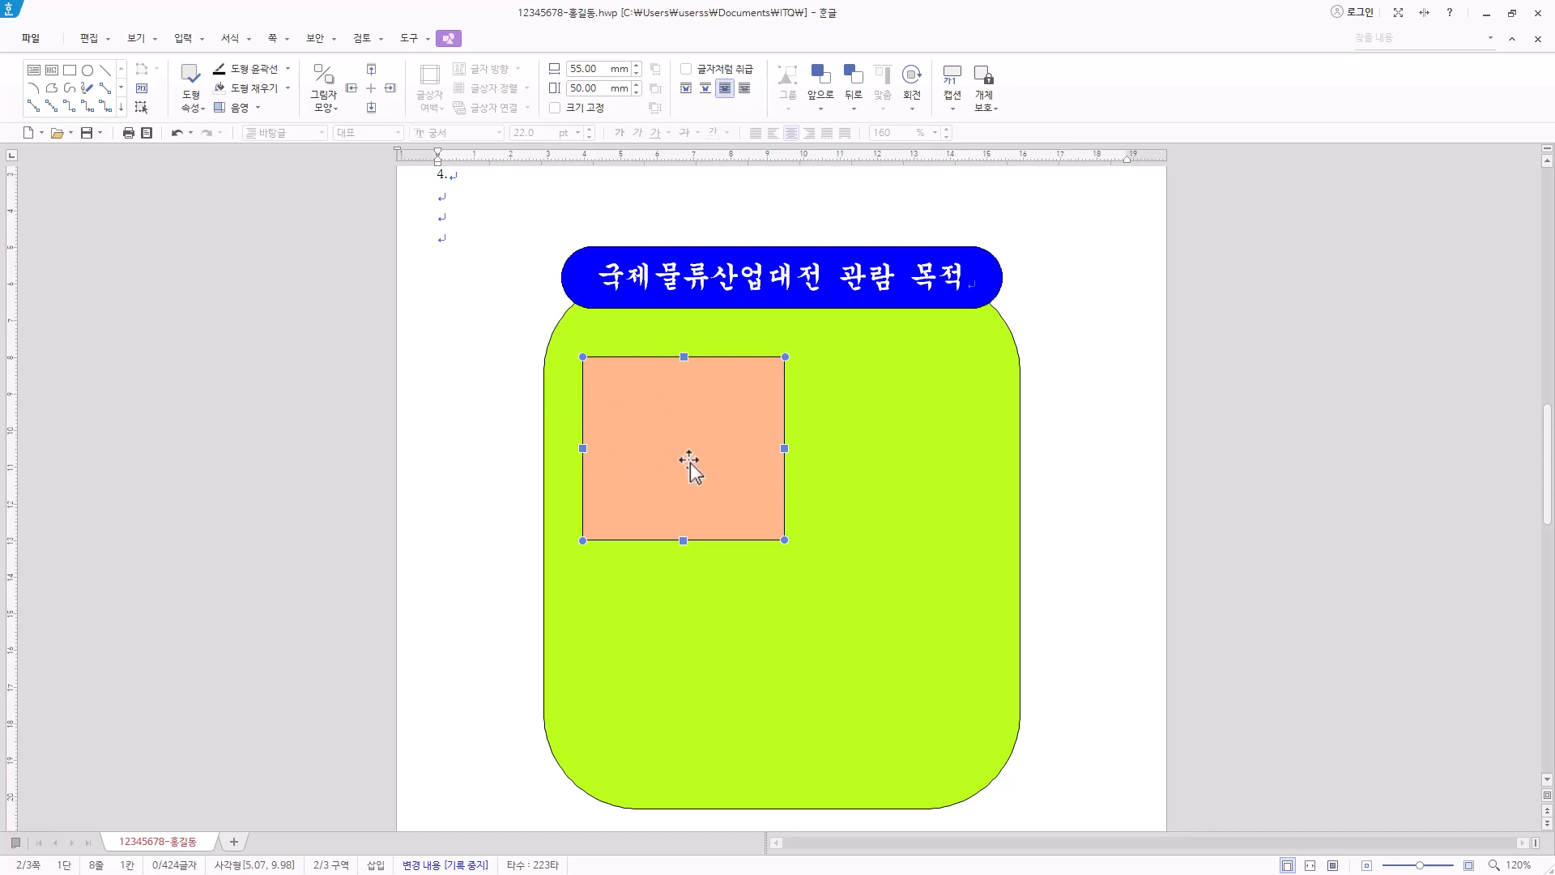
# Shift the light orange rectangle slightly up and to the left below the title box, keeping it selected.
pyautogui.moveTo(695, 411); pyautogui.dragTo(693, 407)
pyautogui.click(718, 298)
pyautogui.click(710, 396)
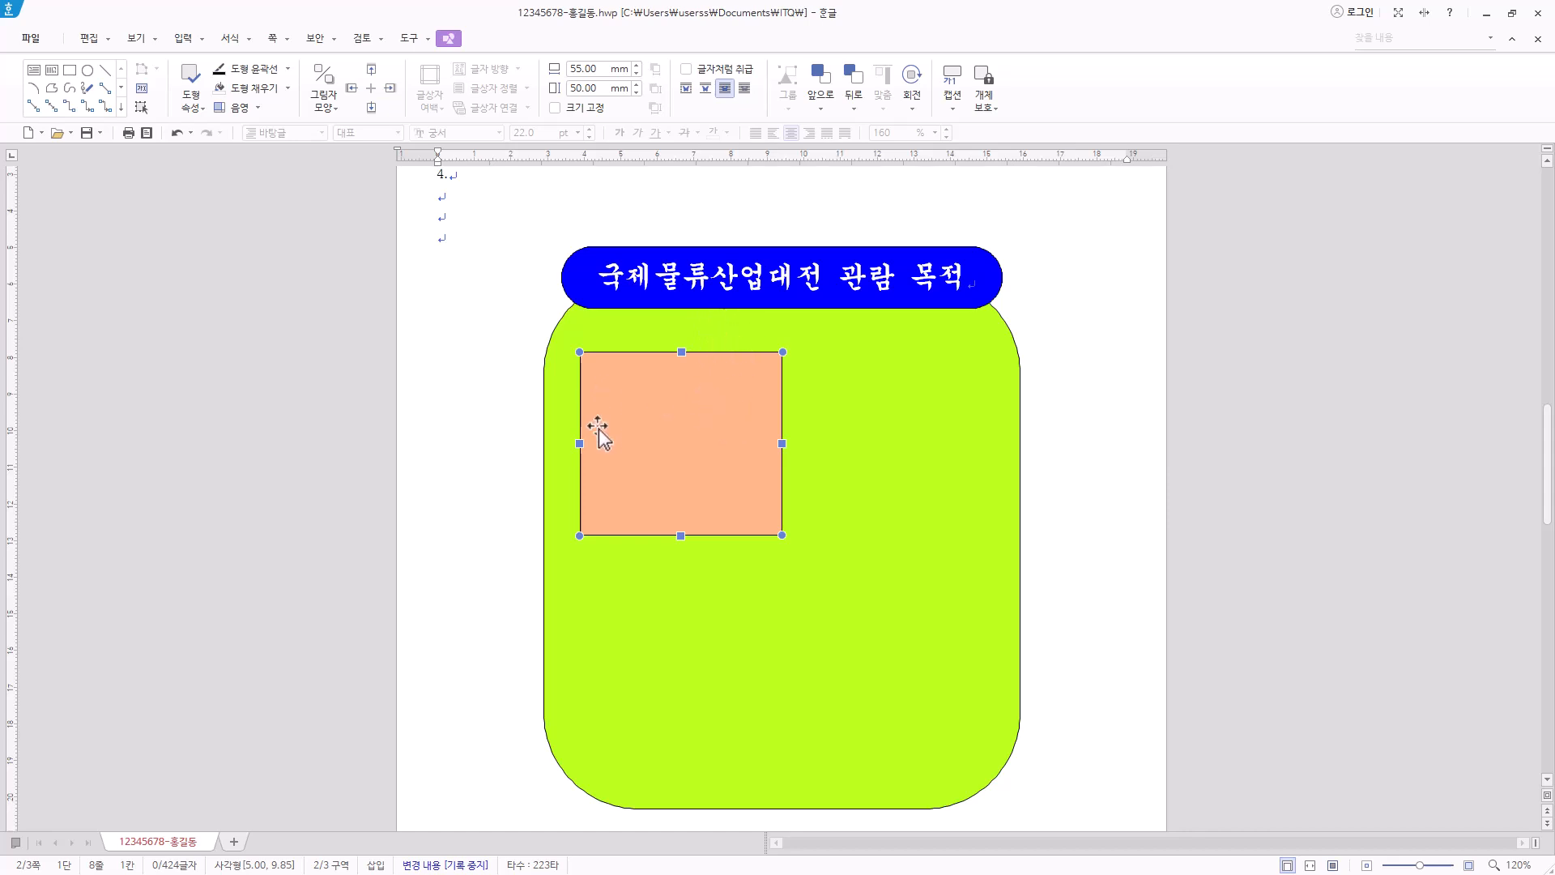
# Insert the picture 로고1.jpg from the ITQ\Picture folder, embedded in the document.
pyautogui.click(199, 41)
pyautogui.click(147, 99)
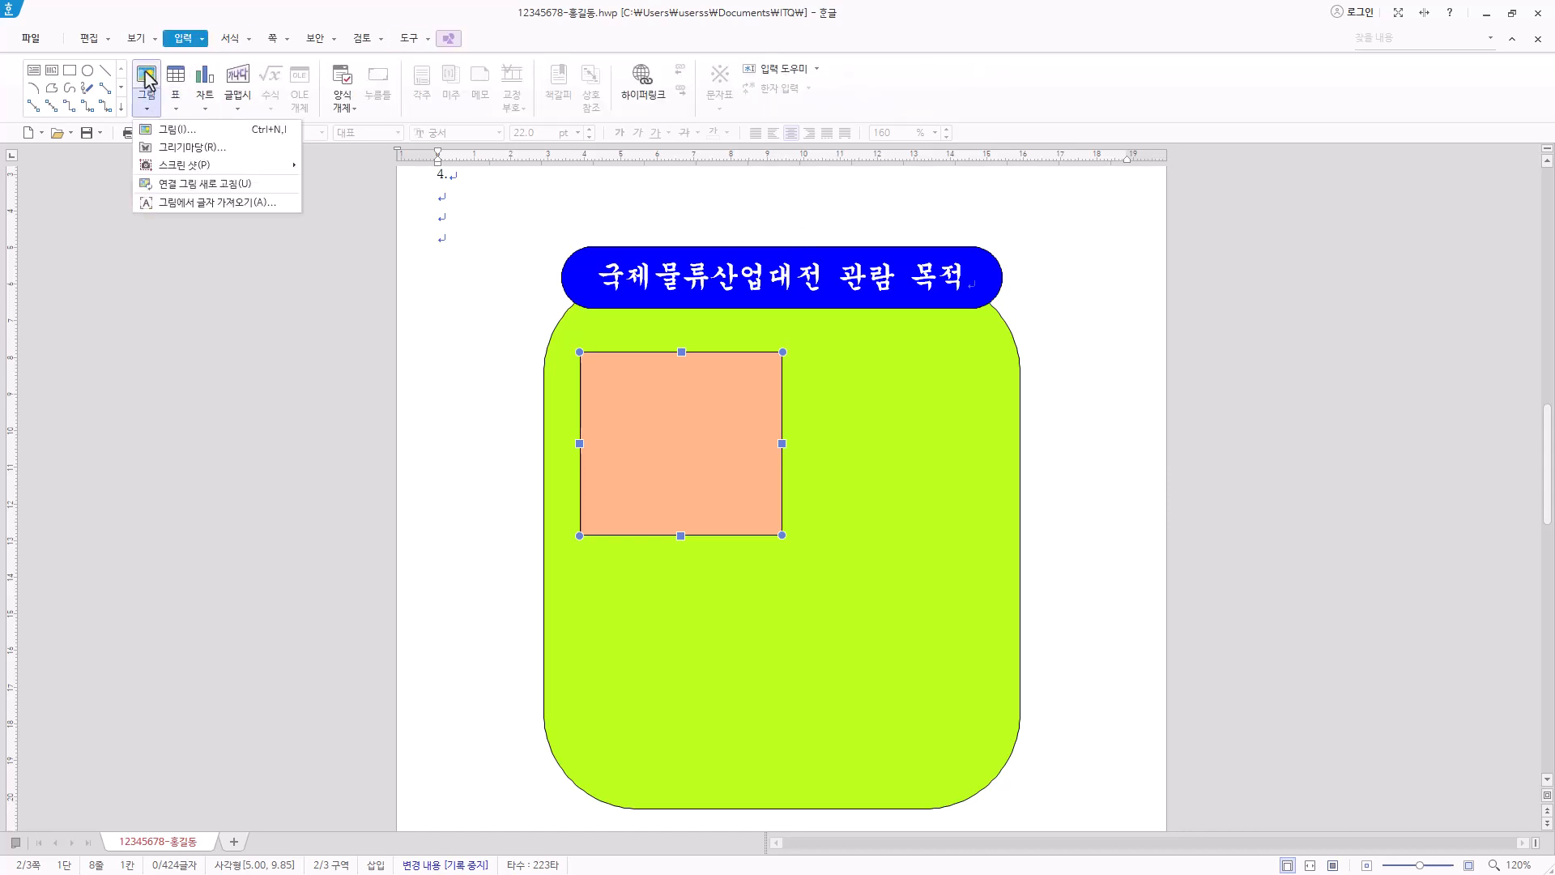
pyautogui.click(146, 77)
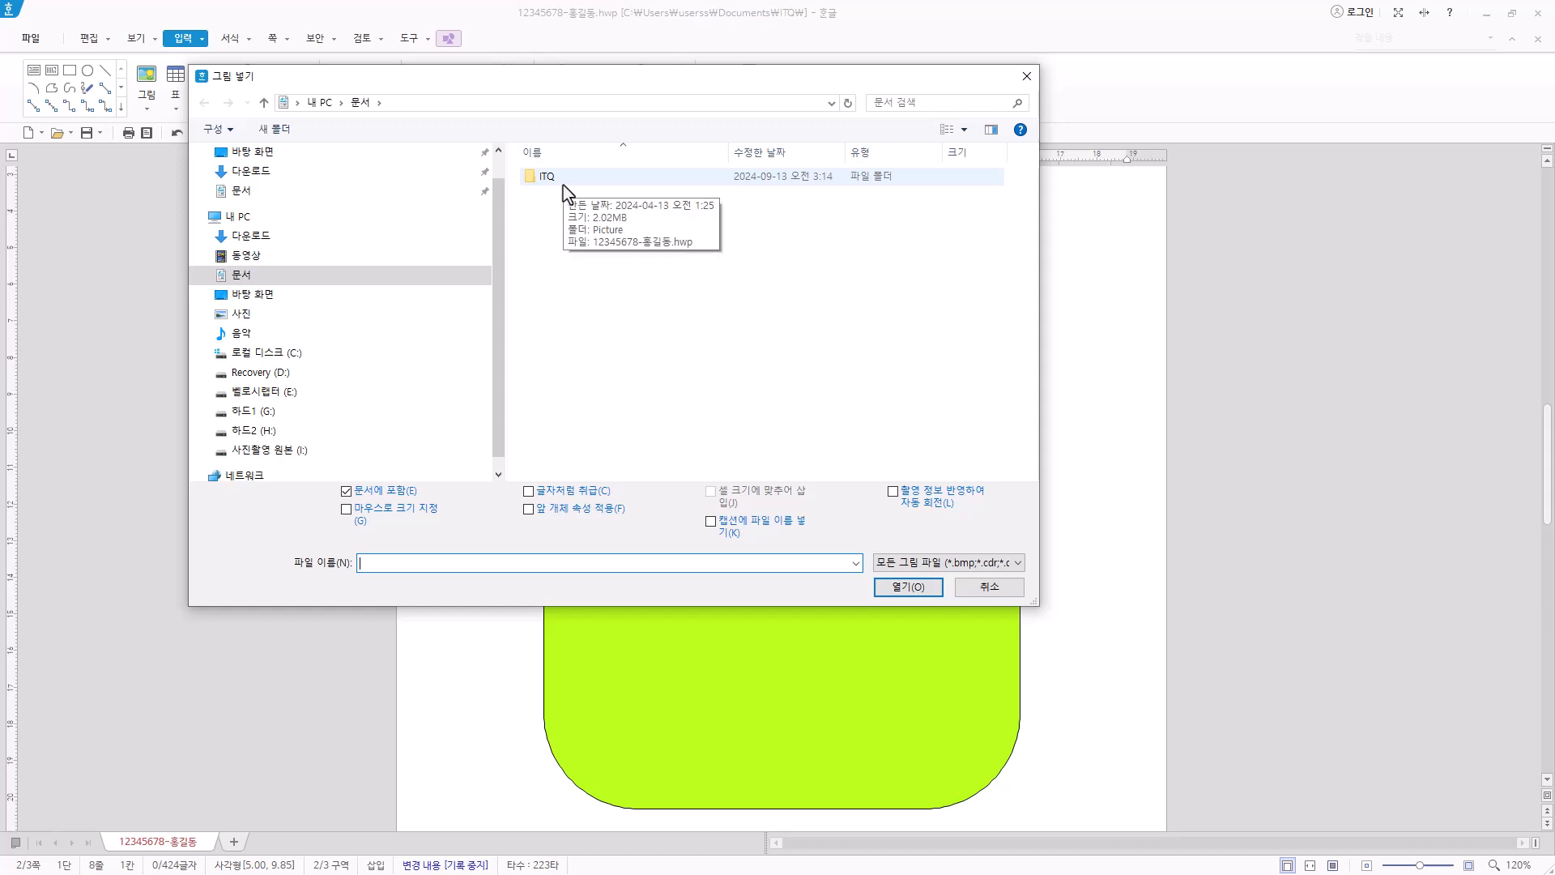
pyautogui.doubleClick(565, 178)
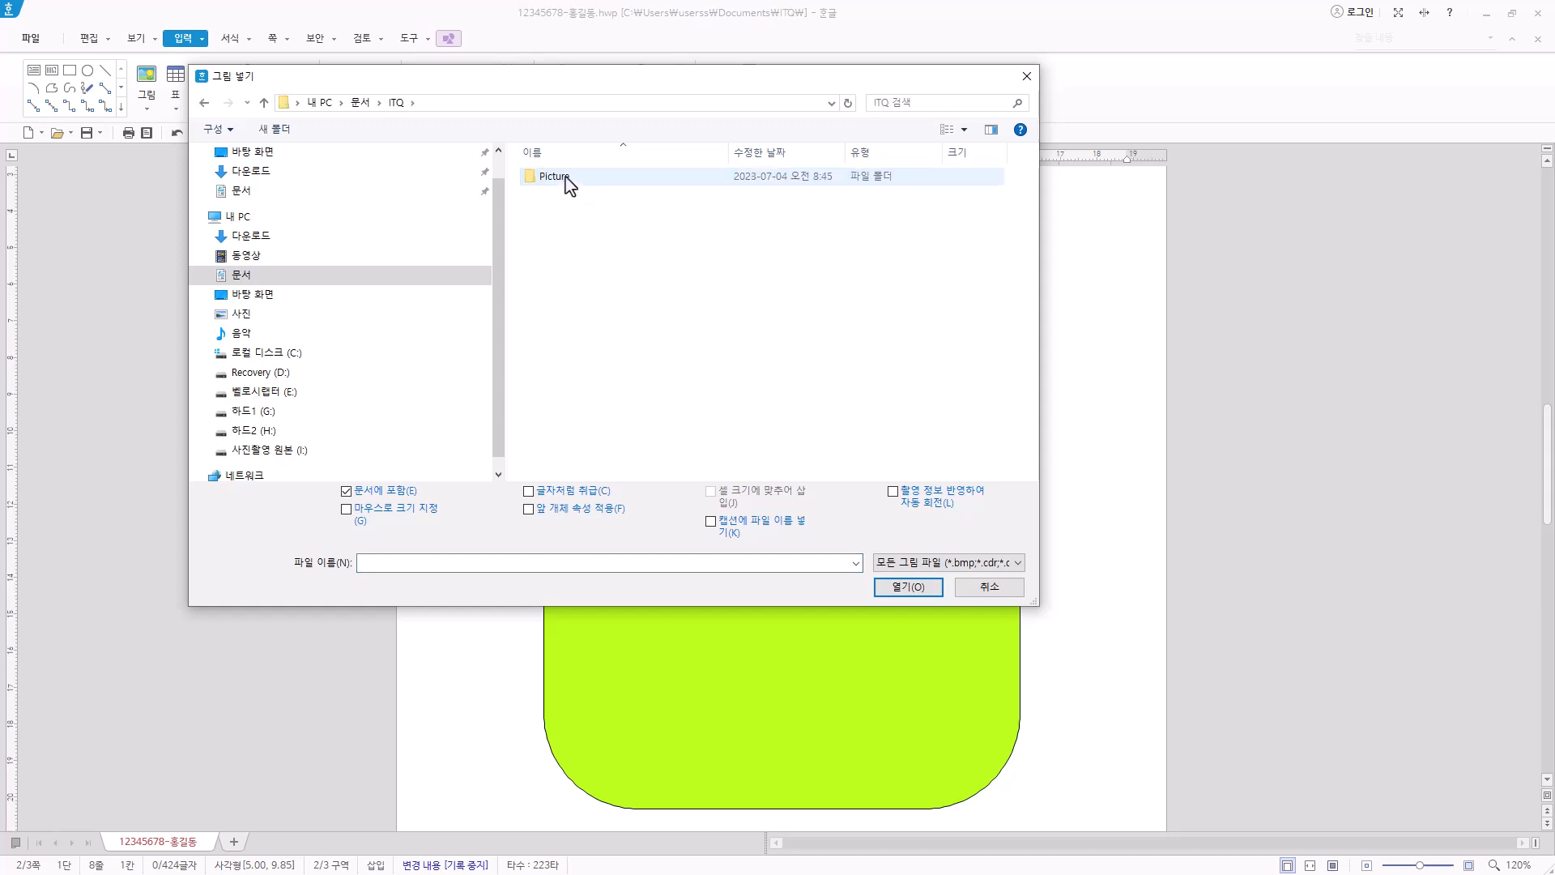
pyautogui.doubleClick(567, 179)
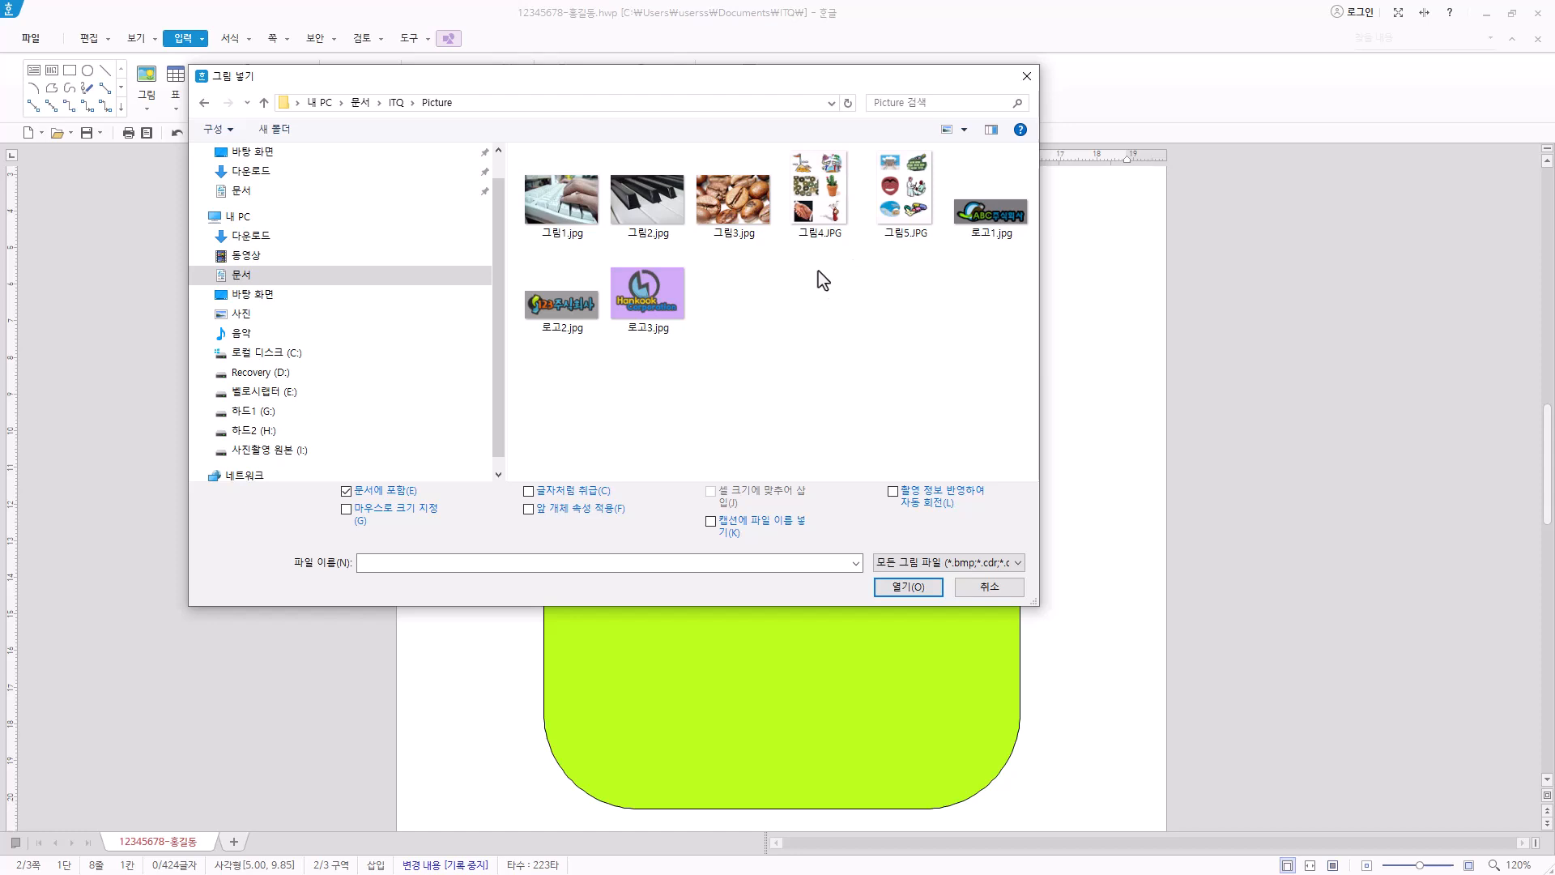
pyautogui.click(1001, 217)
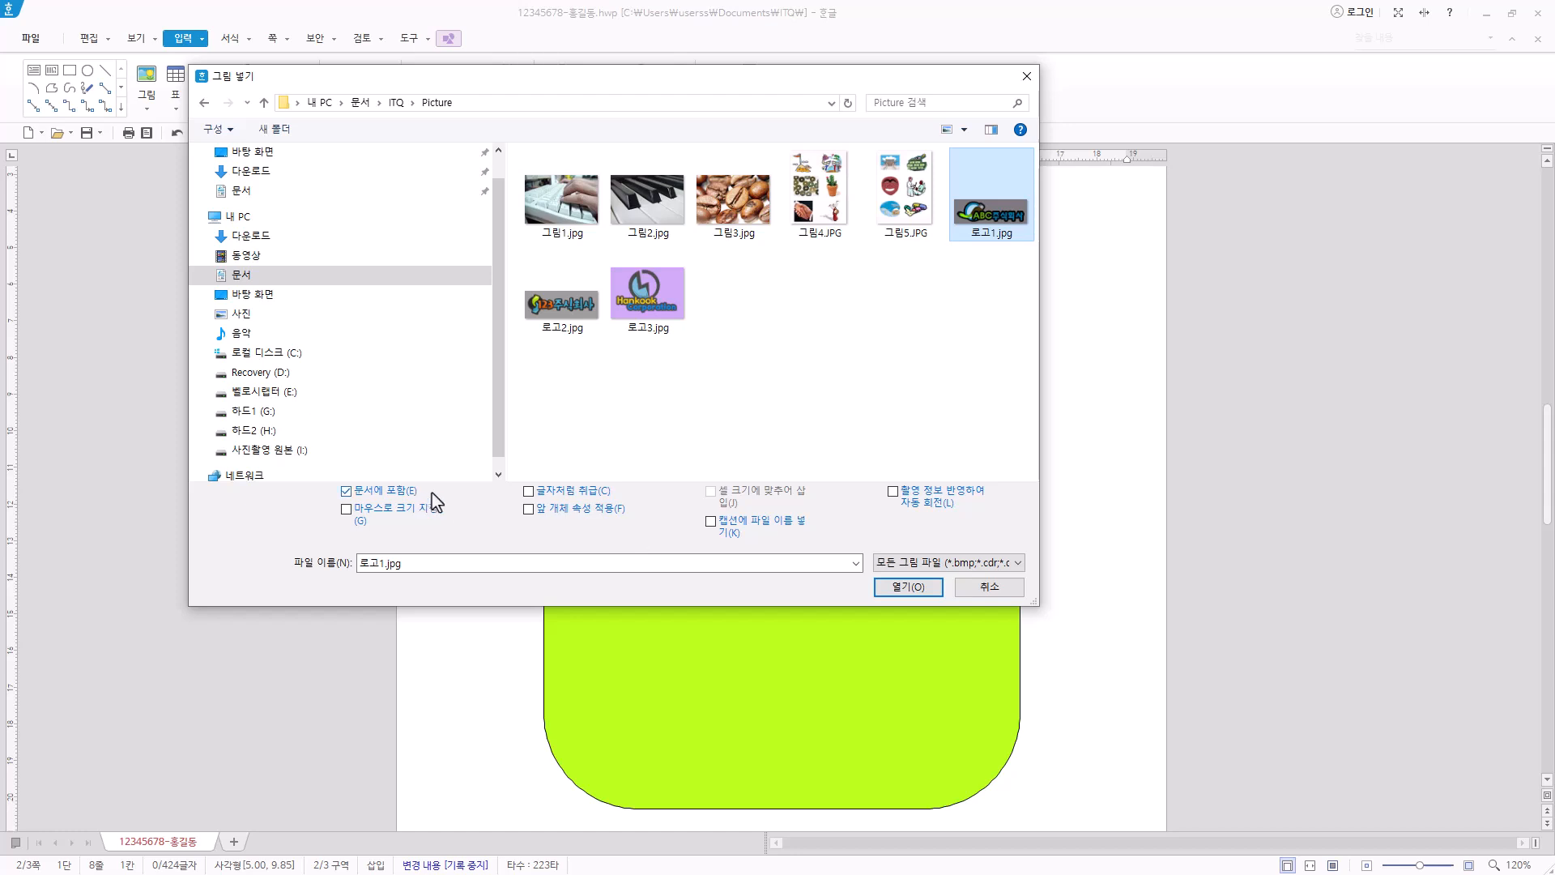
pyautogui.click(908, 588)
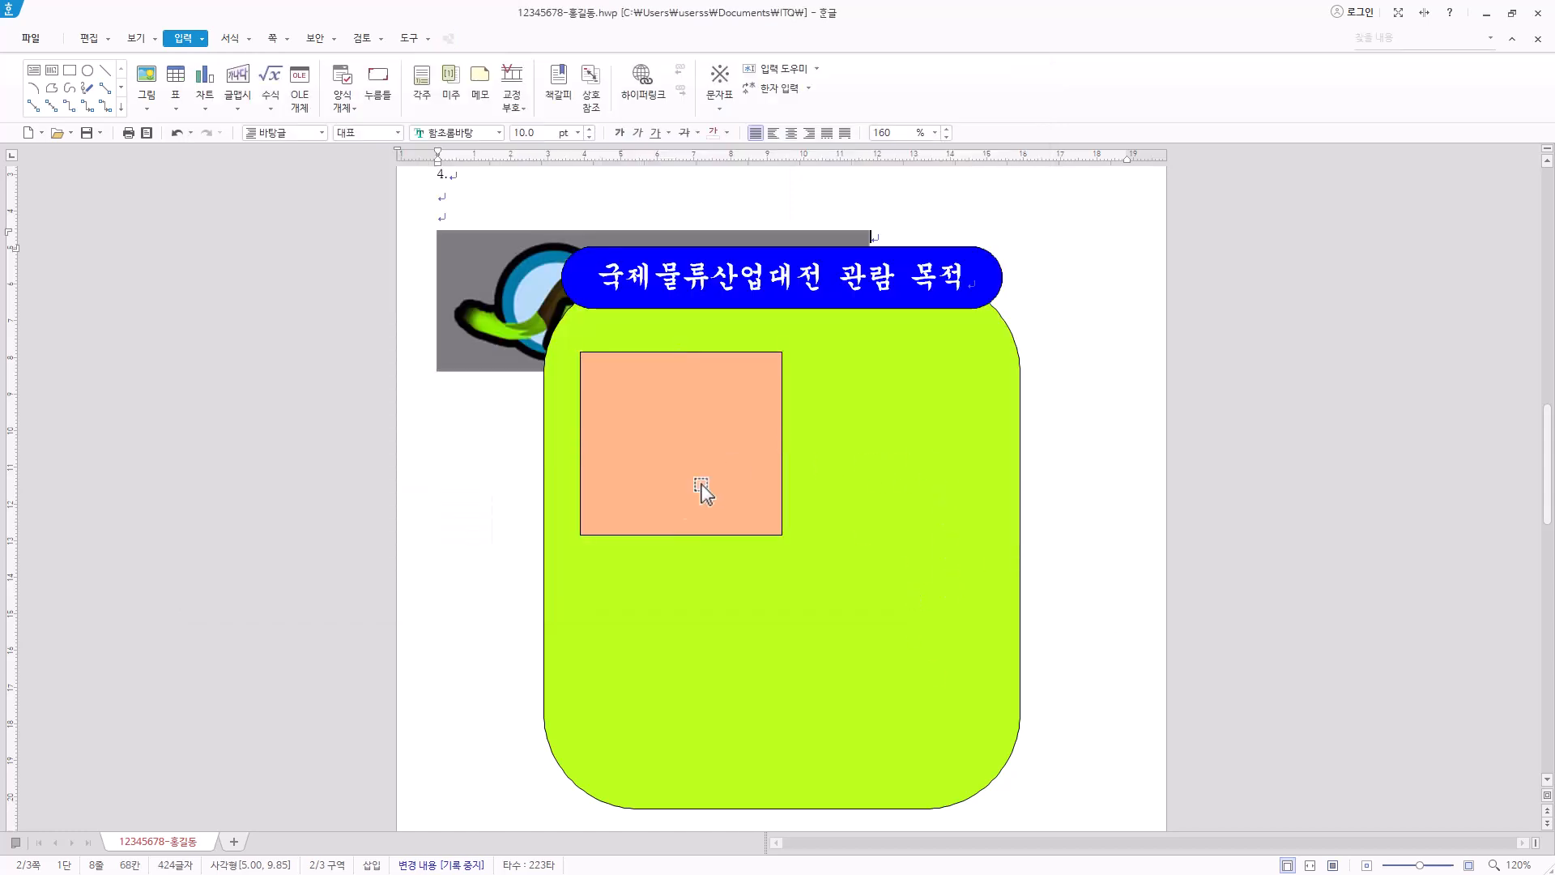
# Set the logo picture's size to 40 mm wide by 30 mm high and its text wrapping to in front of text.
pyautogui.click(504, 313)
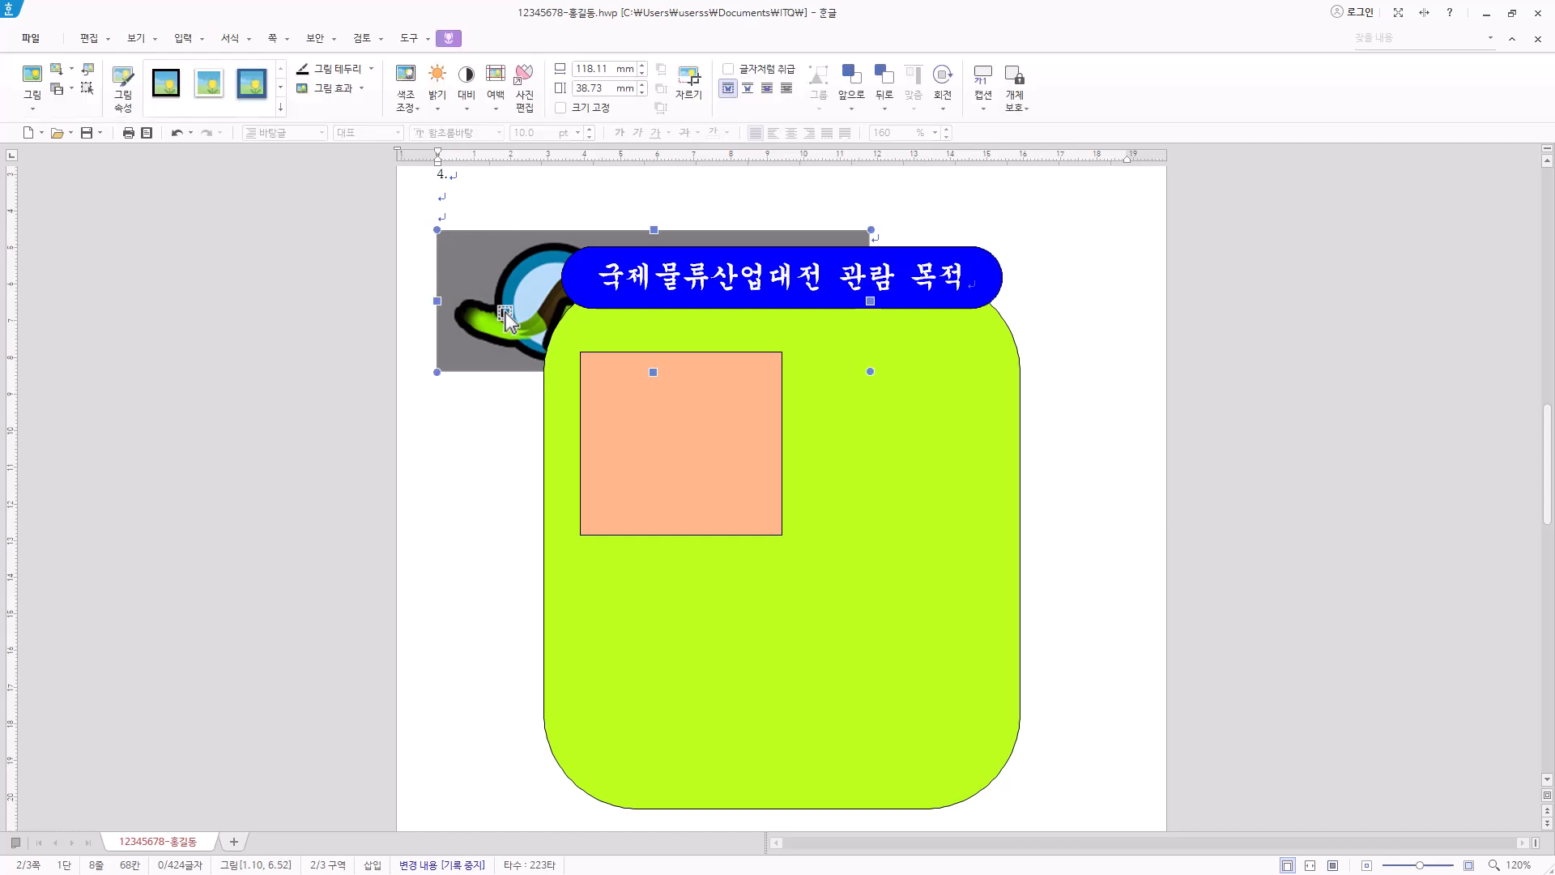
pyautogui.rightClick(504, 312)
pyautogui.click(572, 322)
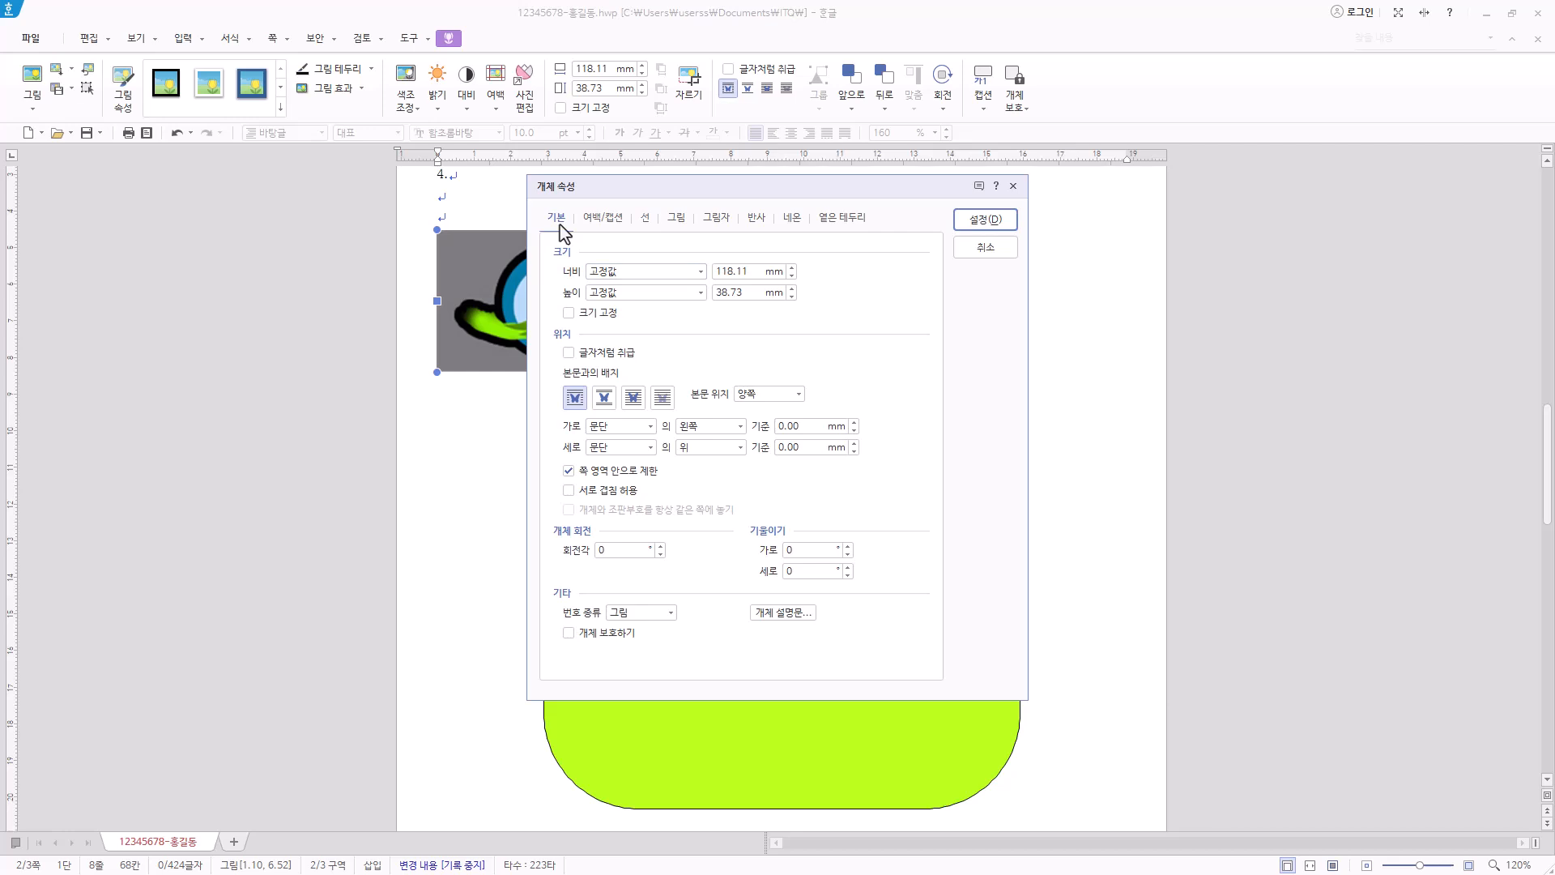
pyautogui.press('Tab')
pyautogui.press('Tab')
pyautogui.write('40')
pyautogui.press('Tab')
pyautogui.press('Tab')
pyautogui.write('30')
pyautogui.click(639, 401)
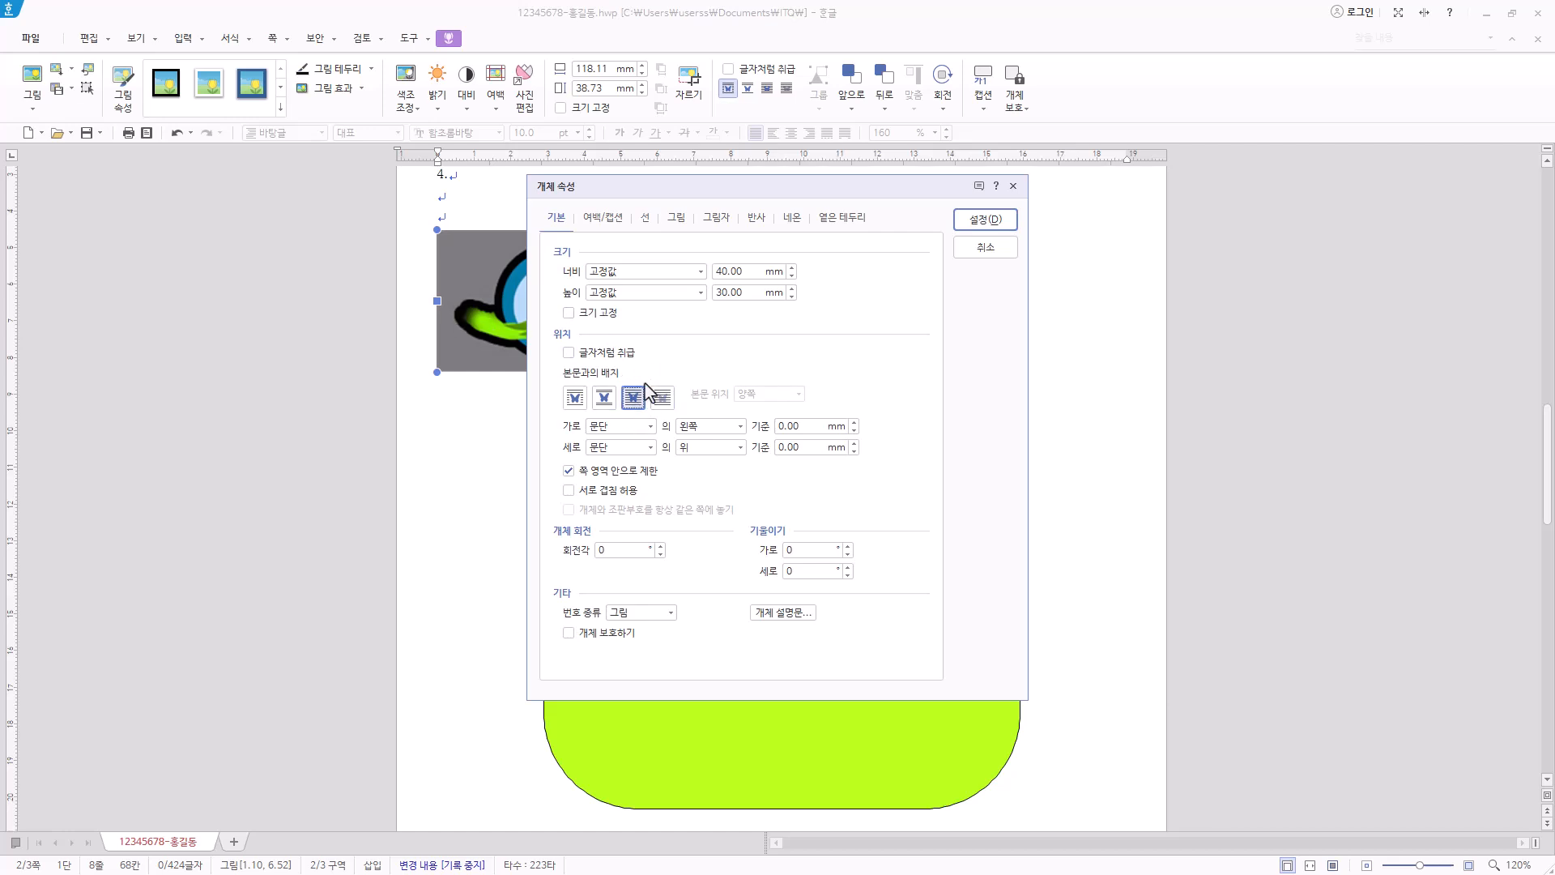
# Apply the grayscale effect (회색조) to the logo and move it to the centre of the light orange rectangle.
pyautogui.click(679, 222)
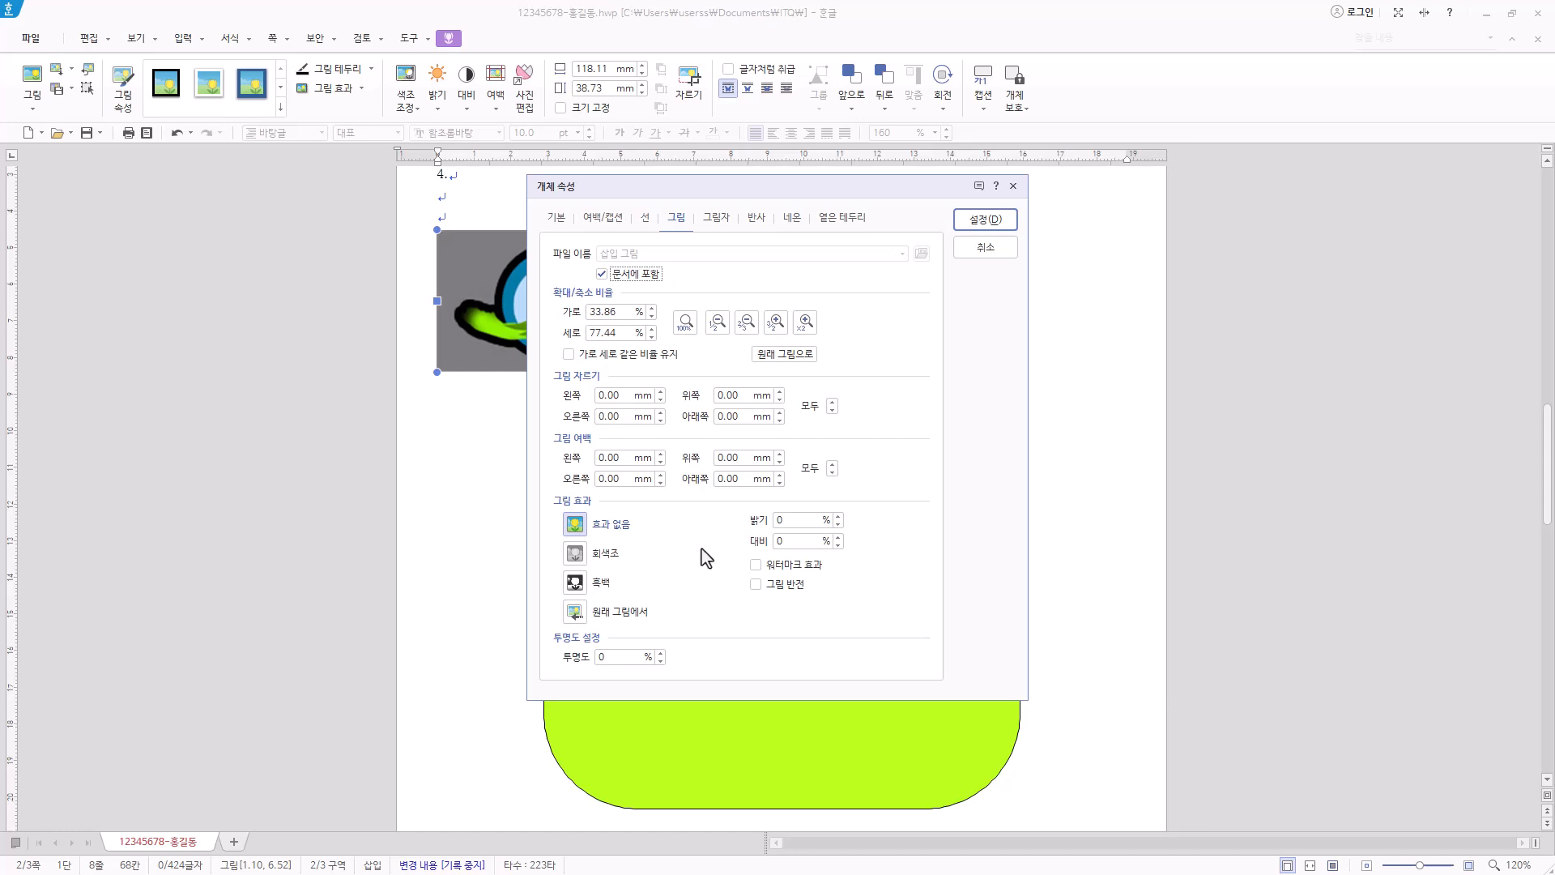
pyautogui.click(604, 557)
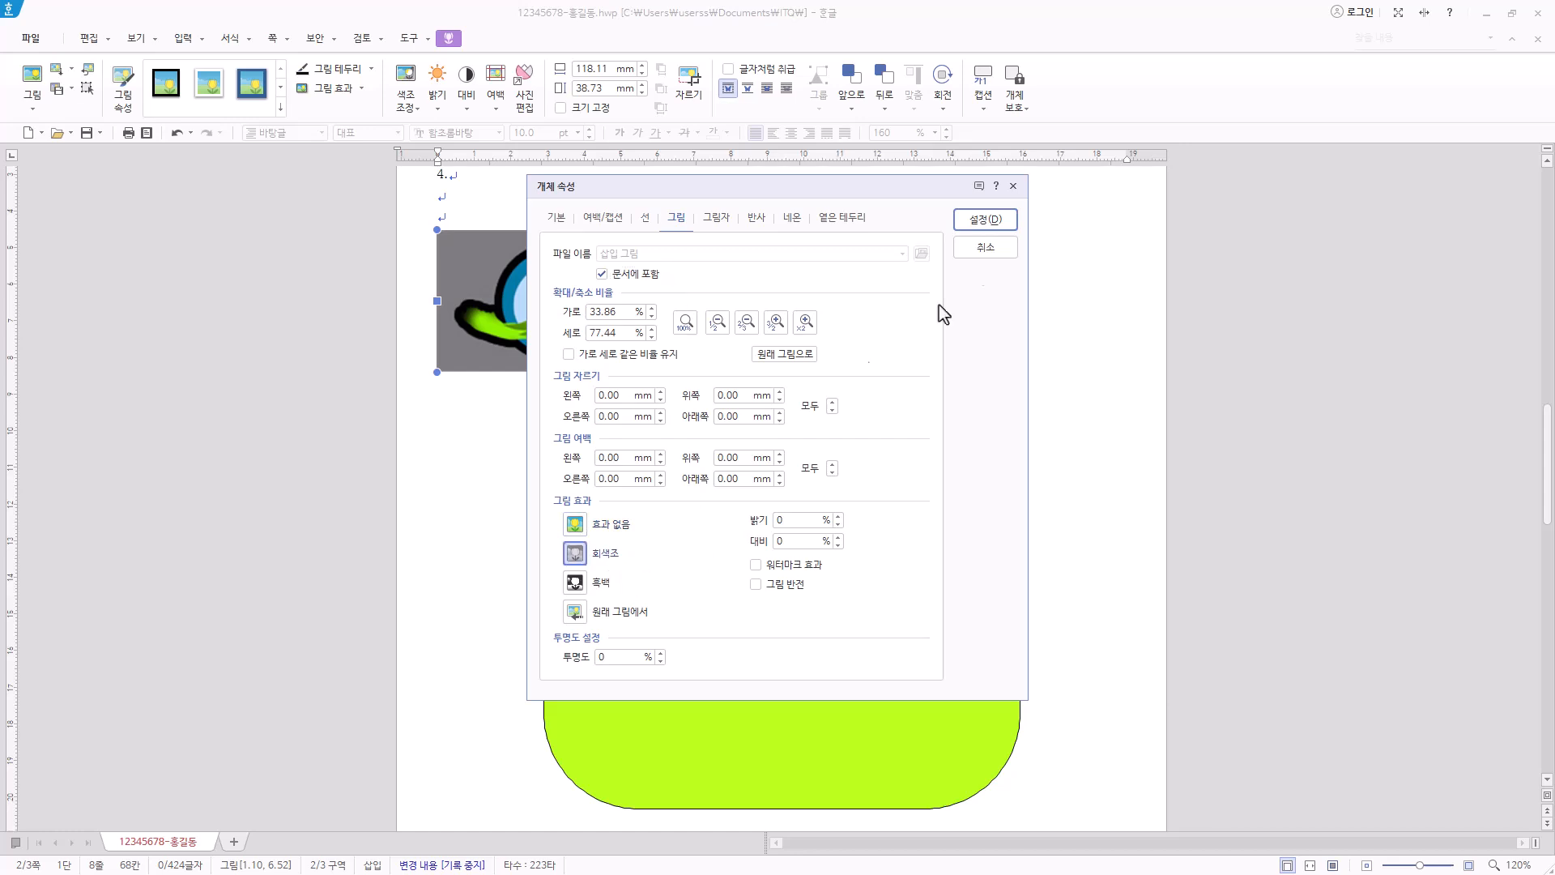
pyautogui.click(990, 221)
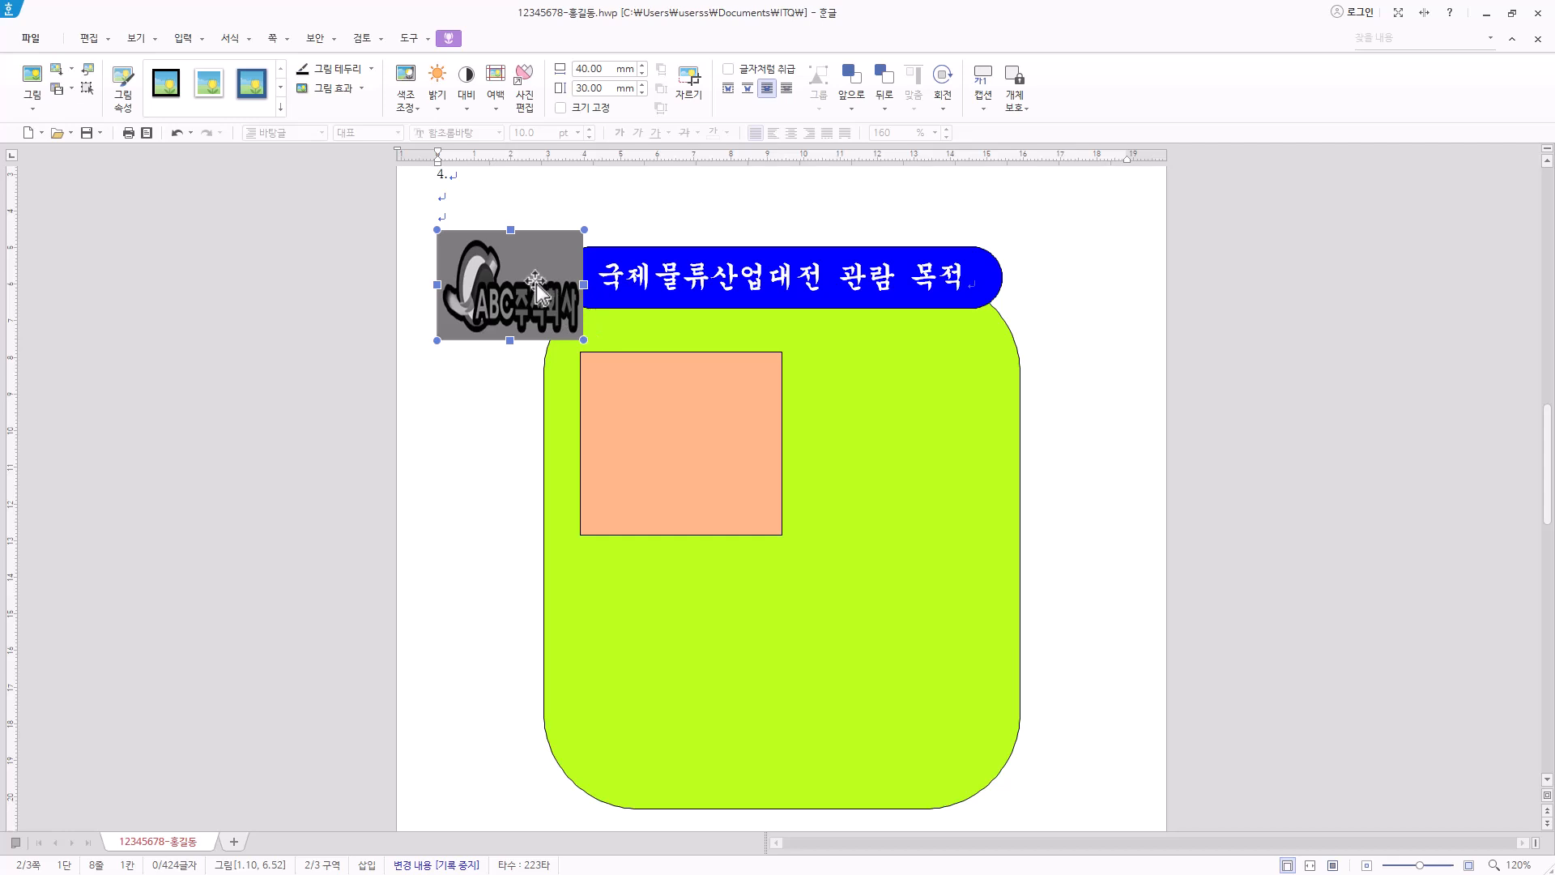
pyautogui.moveTo(536, 283); pyautogui.dragTo(707, 446)
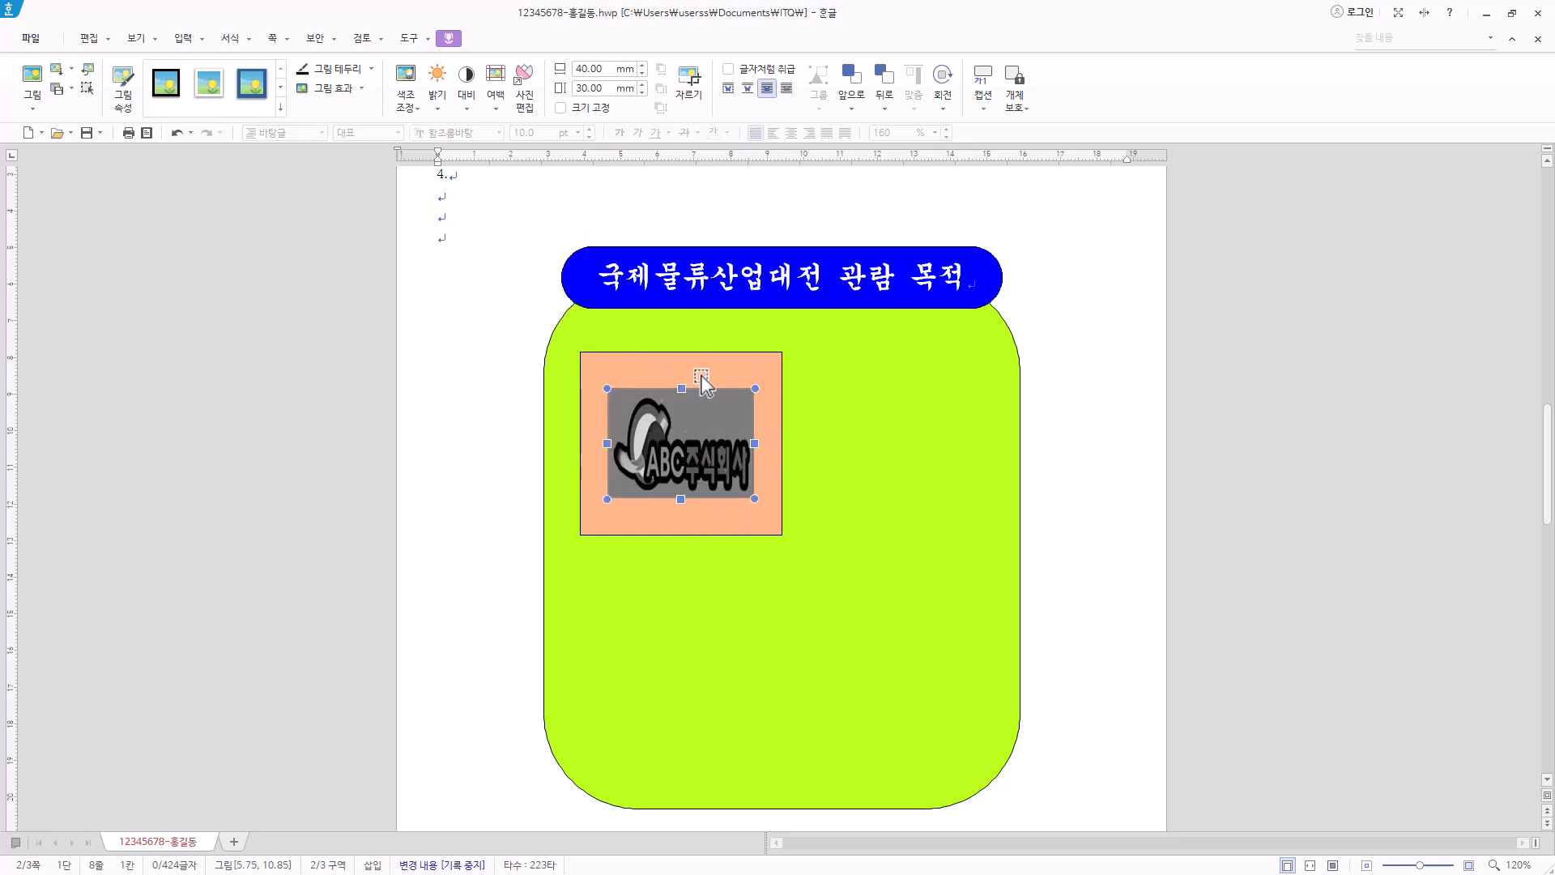
# Open the colour adjustment options (색조 조정) for the logo picture.
pyautogui.rightClick(694, 454)
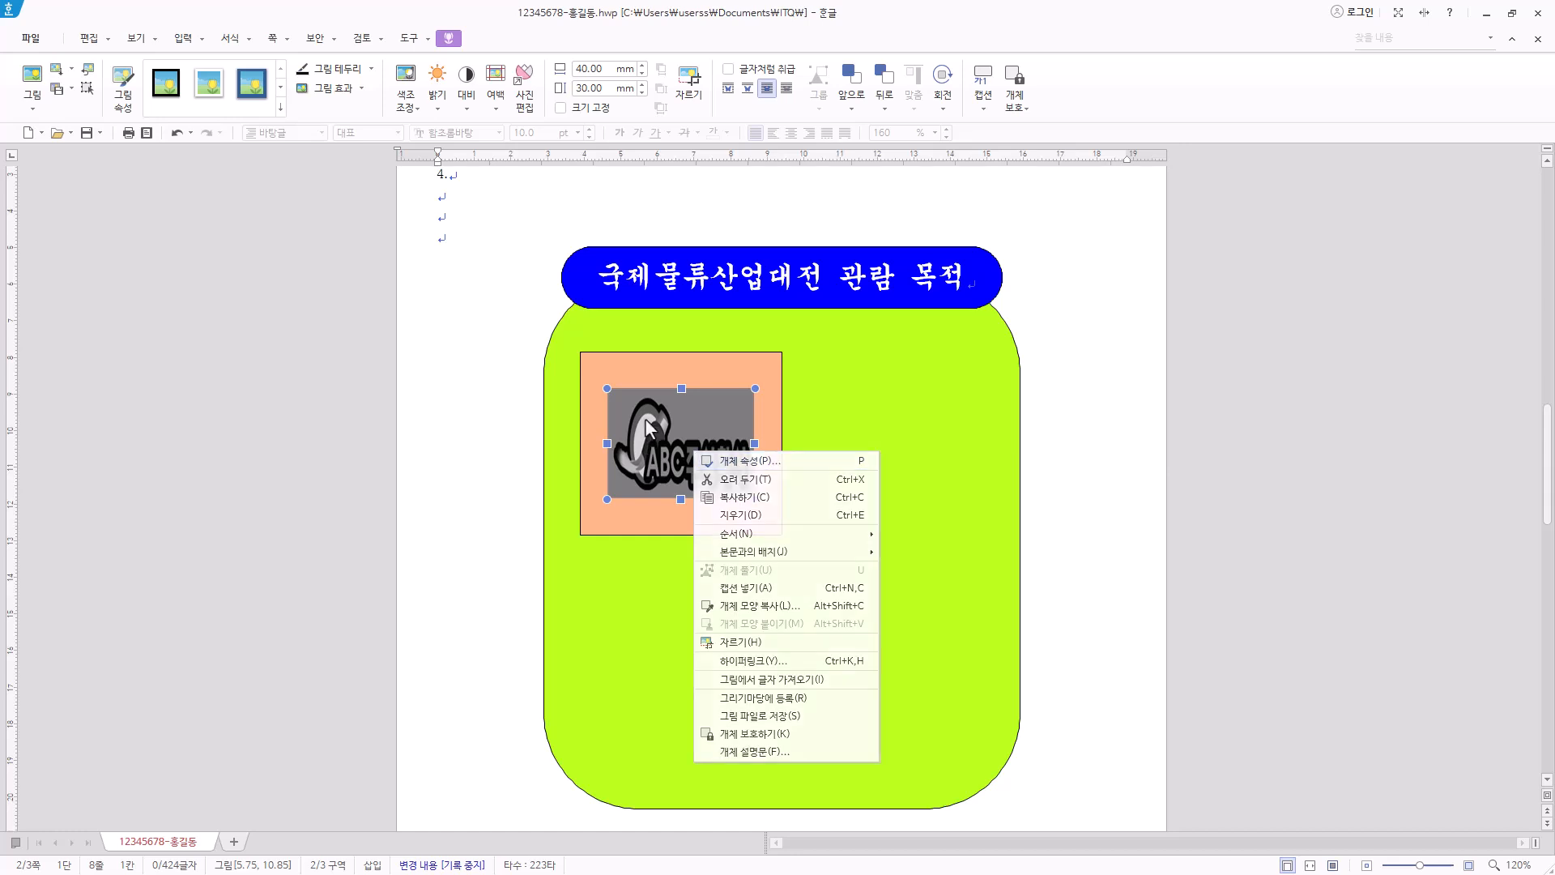
pyautogui.click(723, 421)
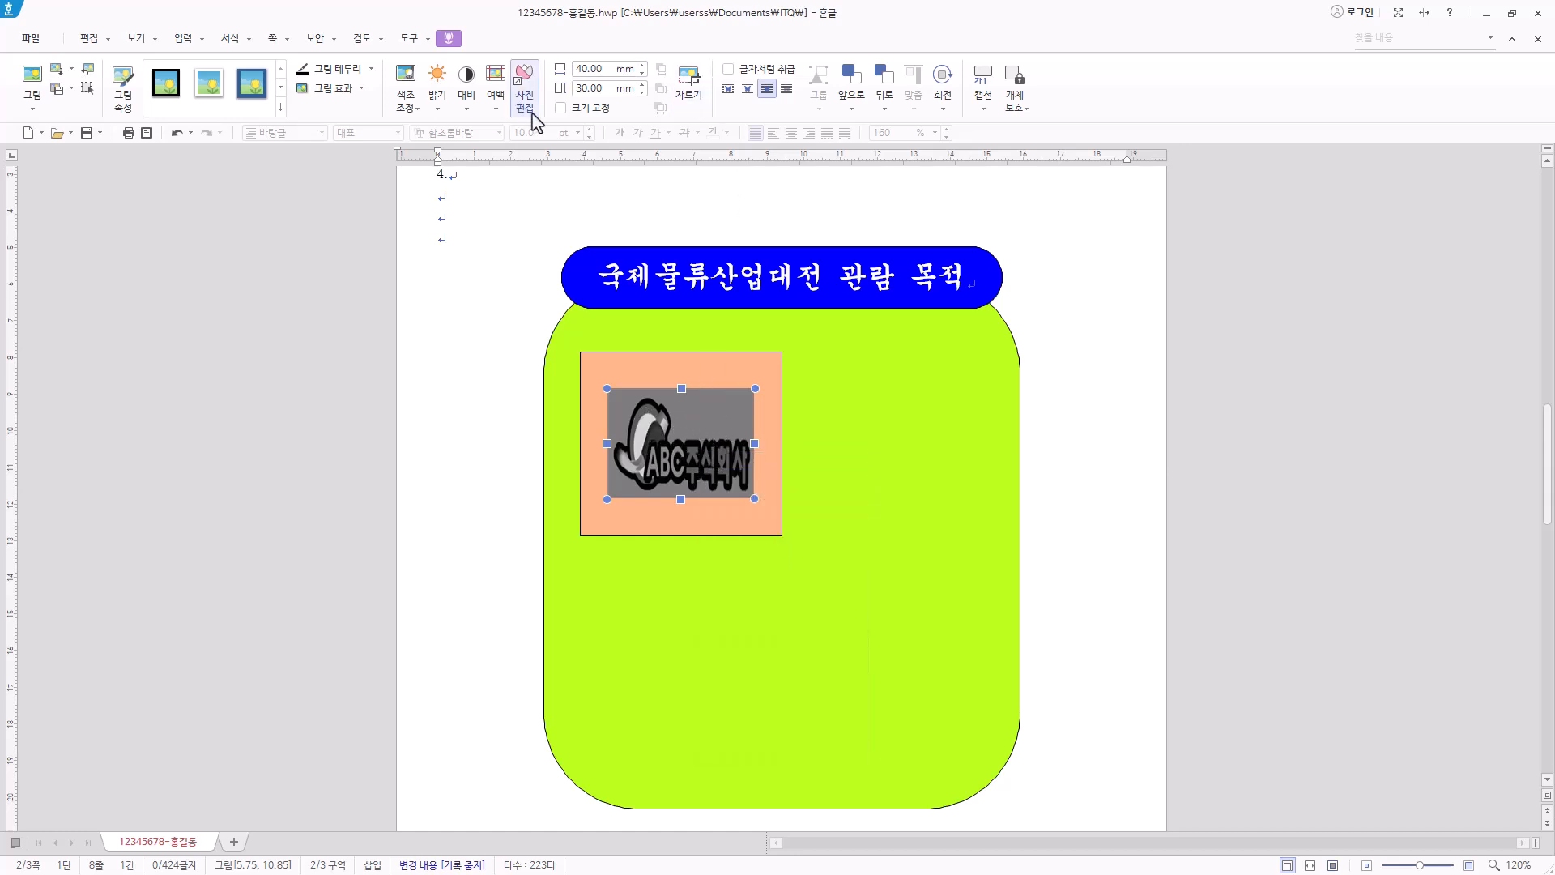
pyautogui.click(413, 102)
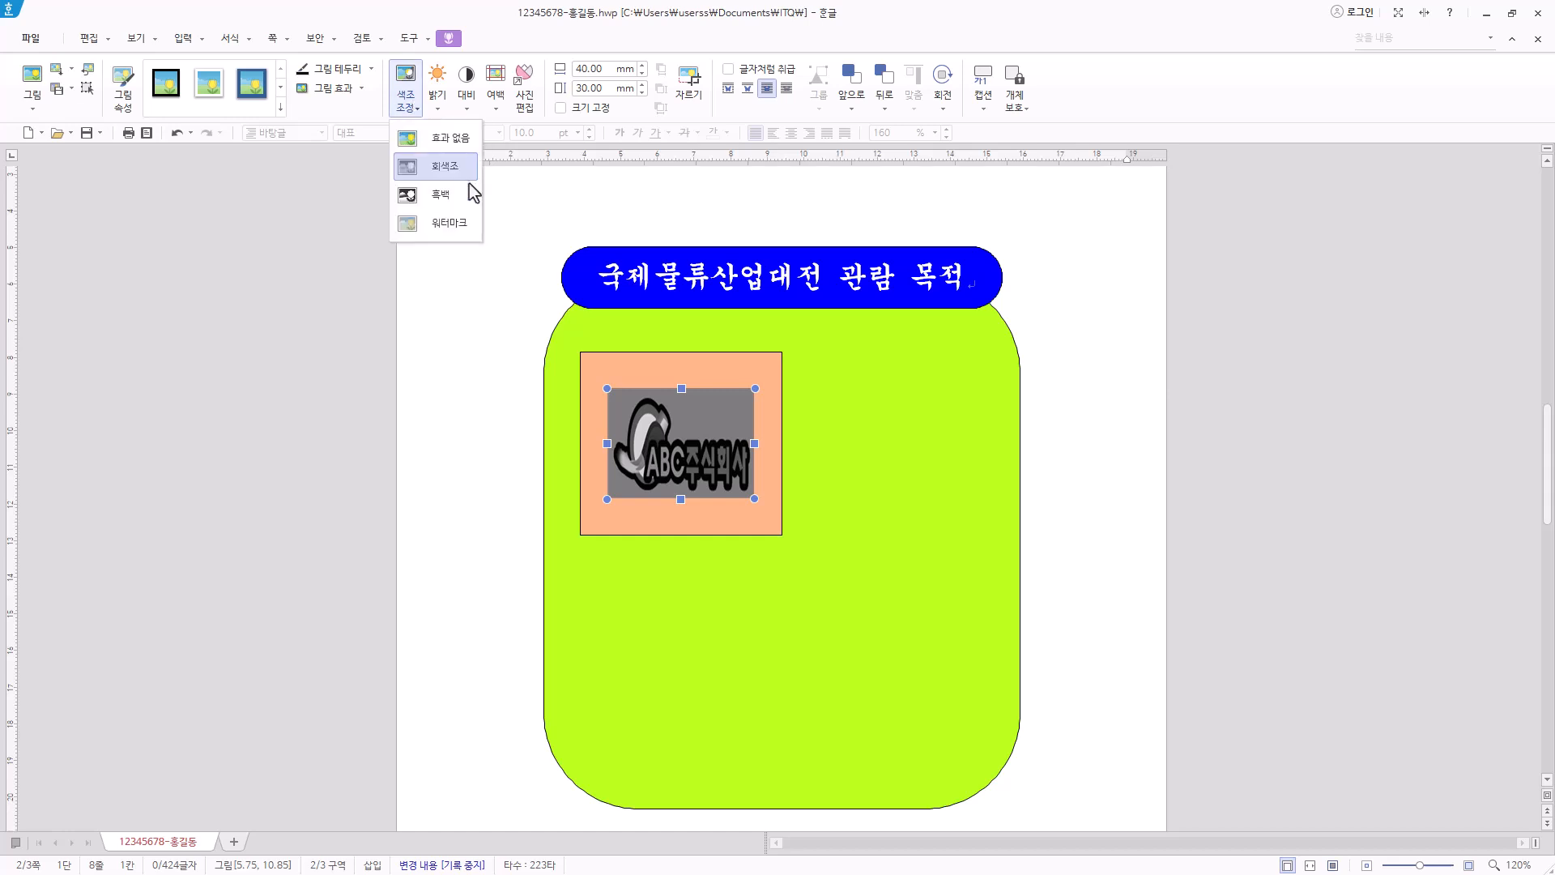
pyautogui.click(415, 108)
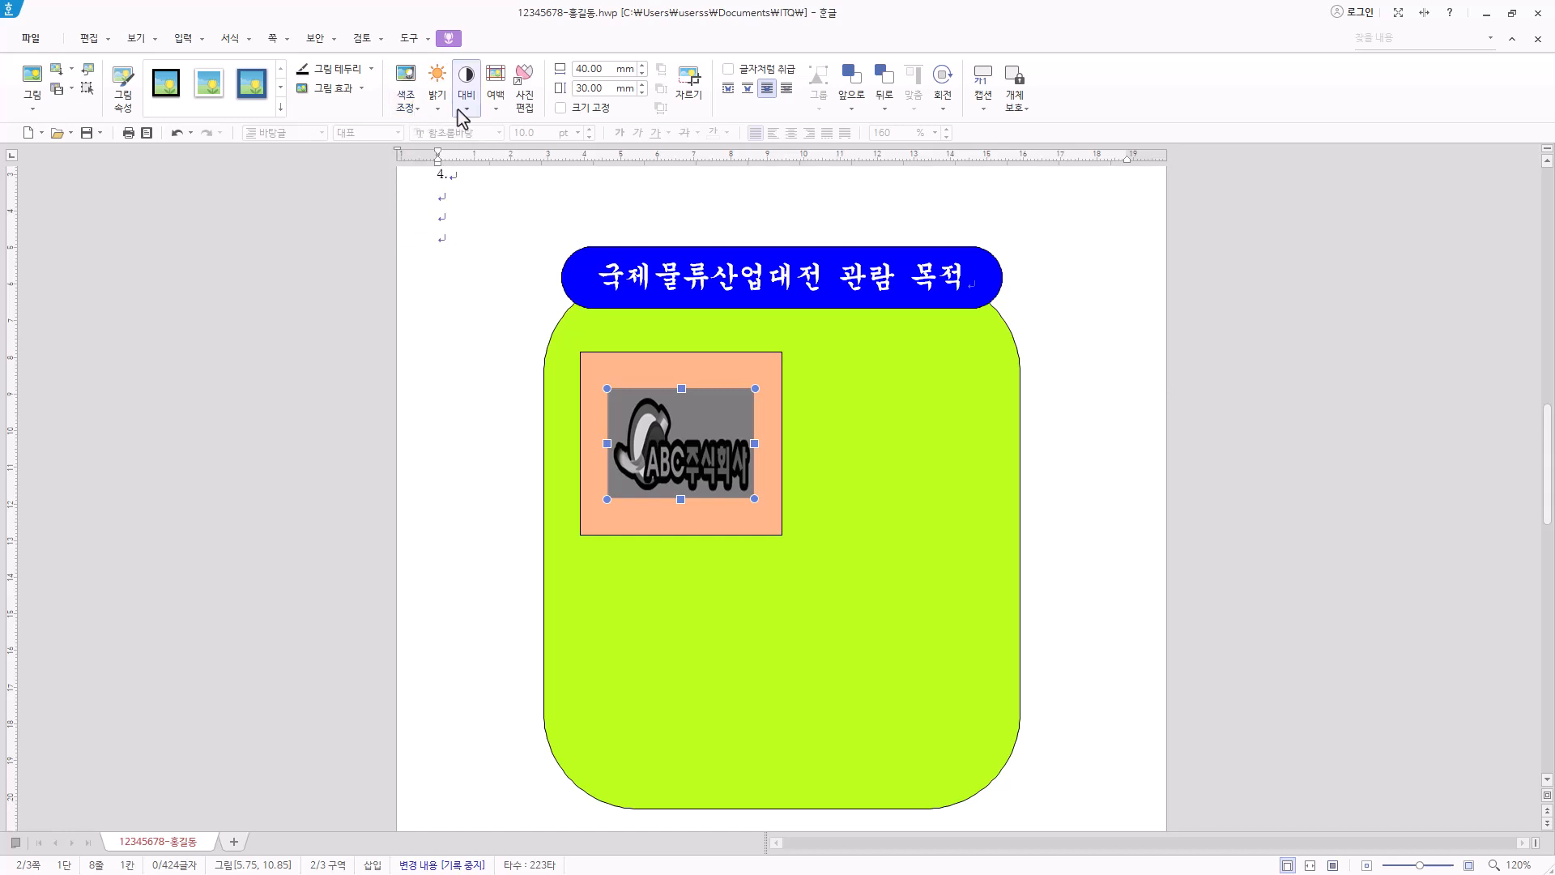
pyautogui.click(459, 110)
pyautogui.click(462, 114)
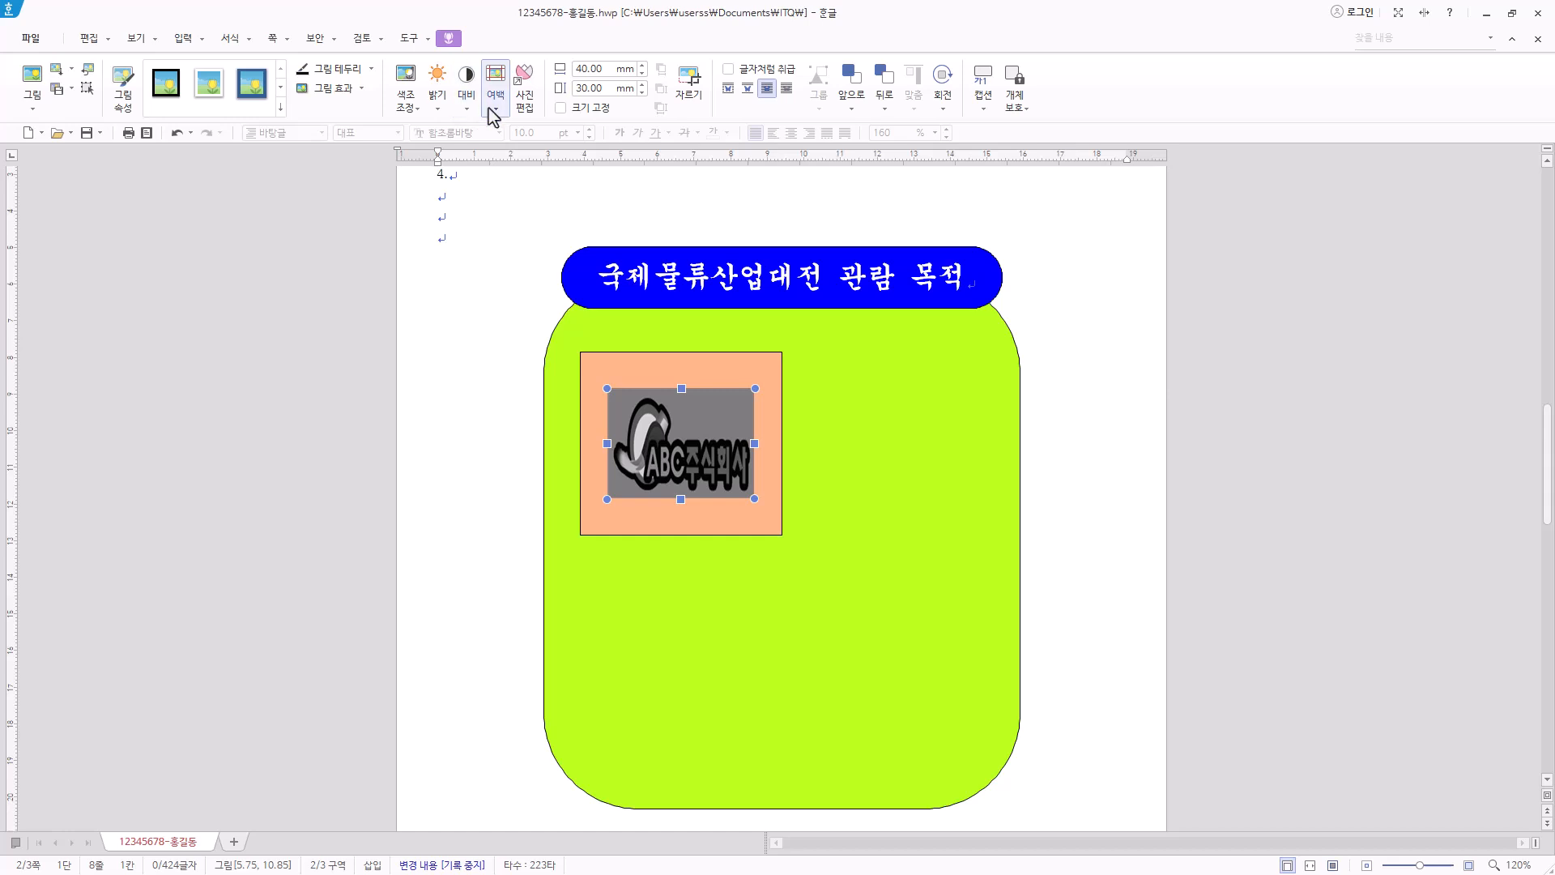
pyautogui.click(489, 111)
pyautogui.click(473, 94)
pyautogui.click(943, 108)
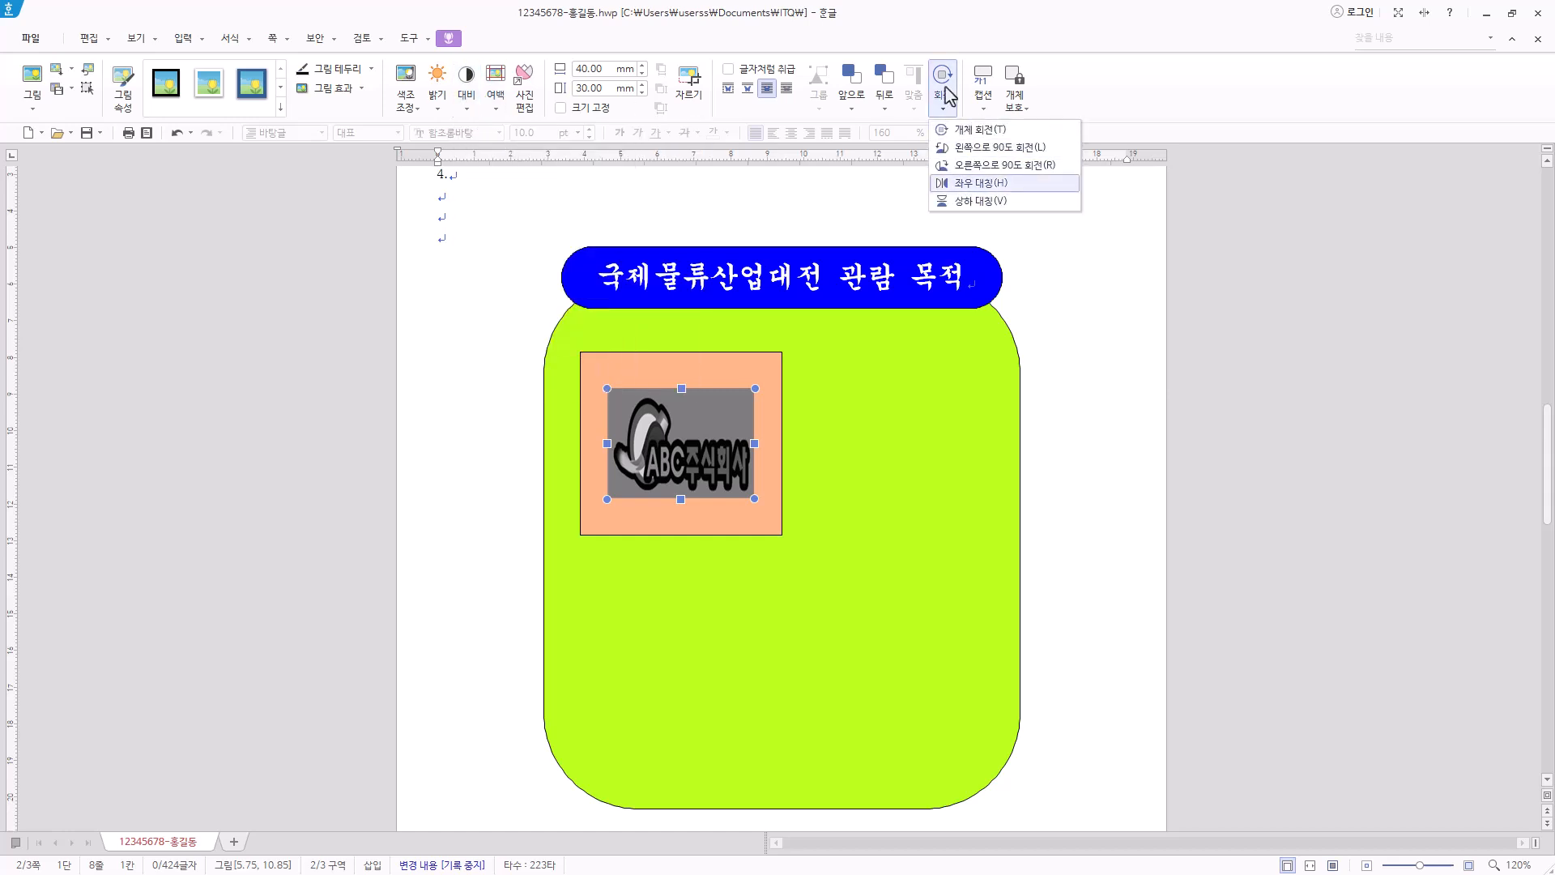
pyautogui.click(984, 47)
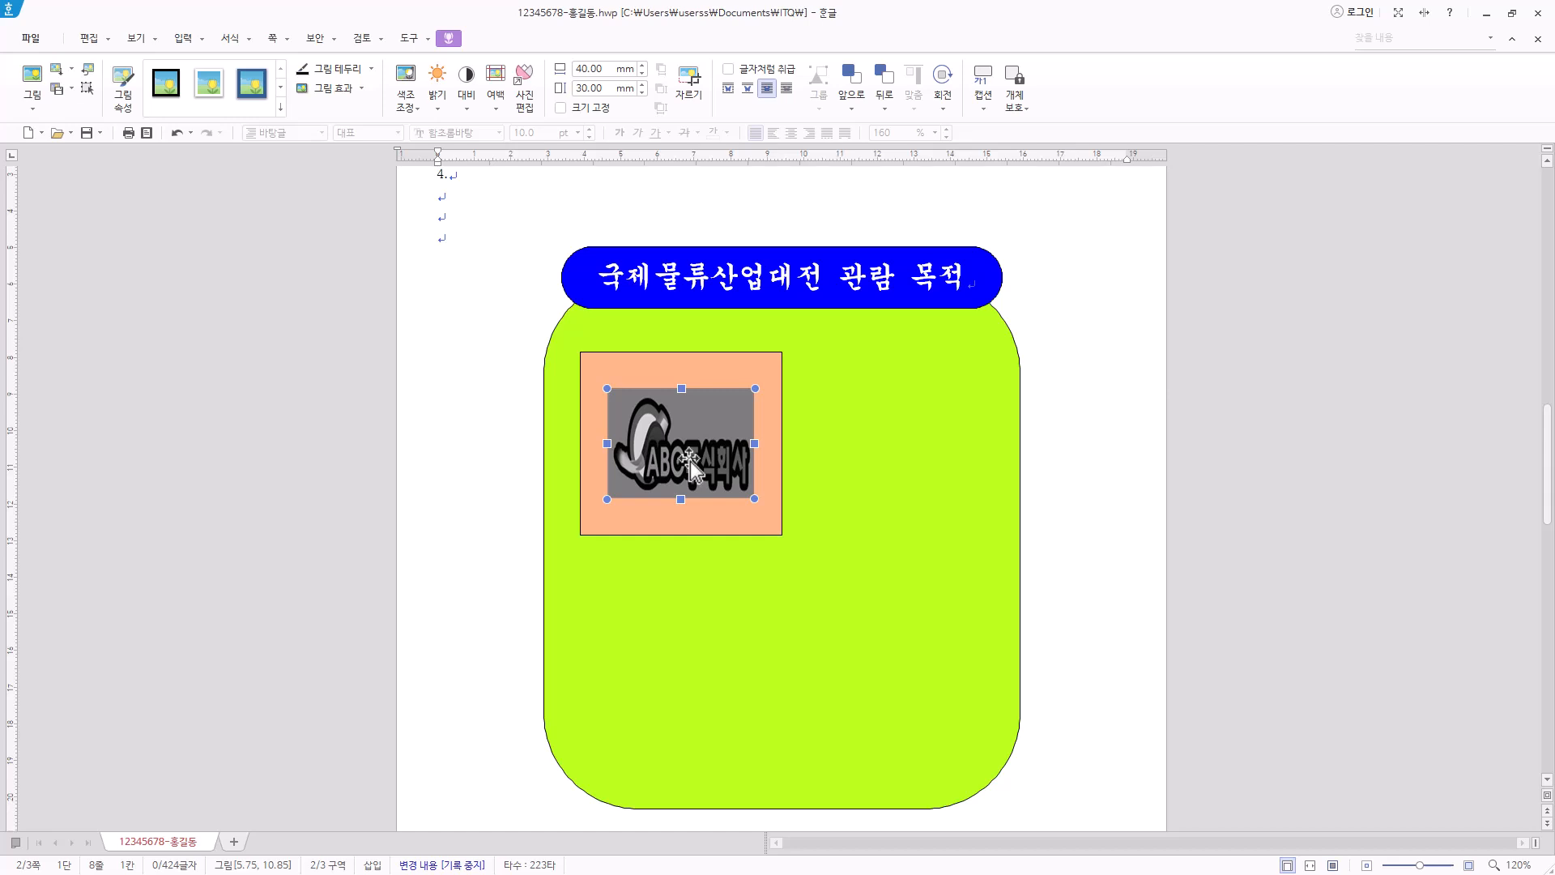
# Add a hyperlink from the grey ABC주식회사 logo picture to the bookmark 물류 in the current document.
pyautogui.scroll(-10, 690, 461)
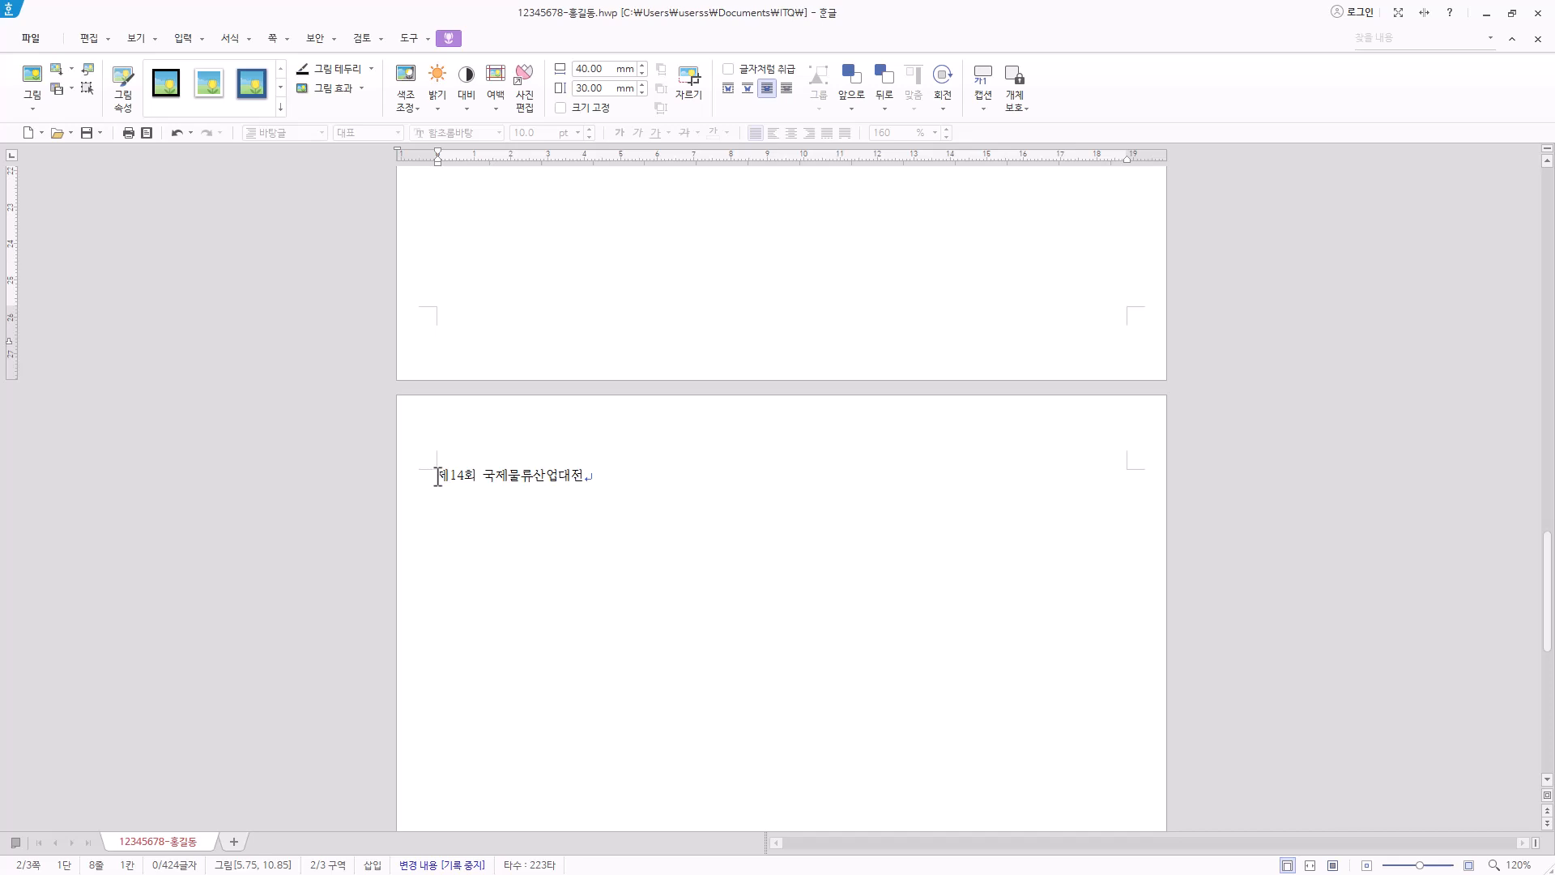
pyautogui.scroll(10, 437, 475)
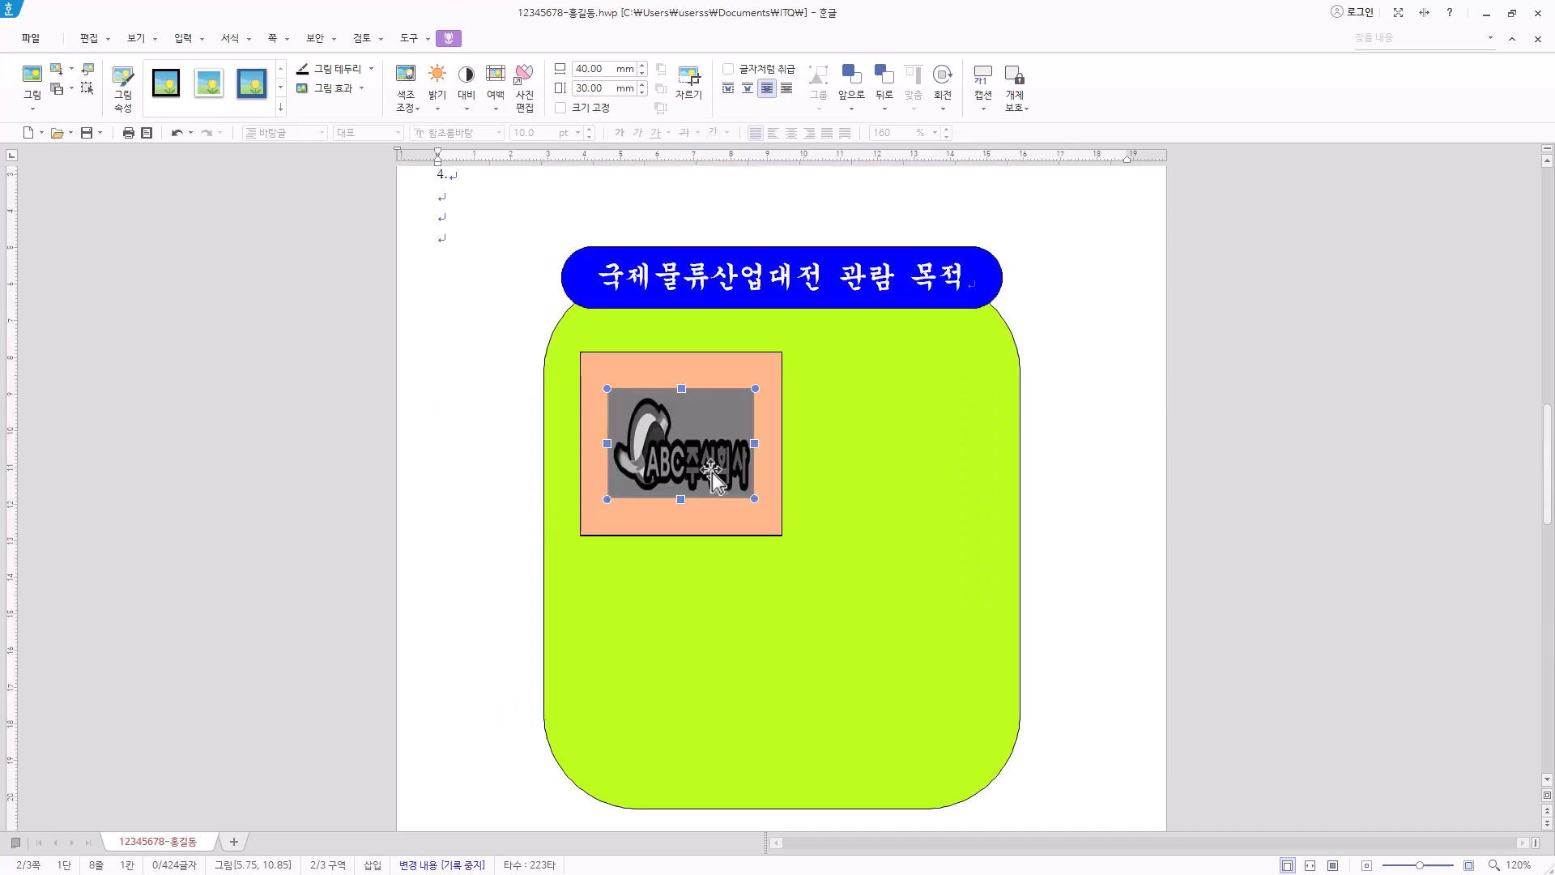
pyautogui.rightClick(684, 426)
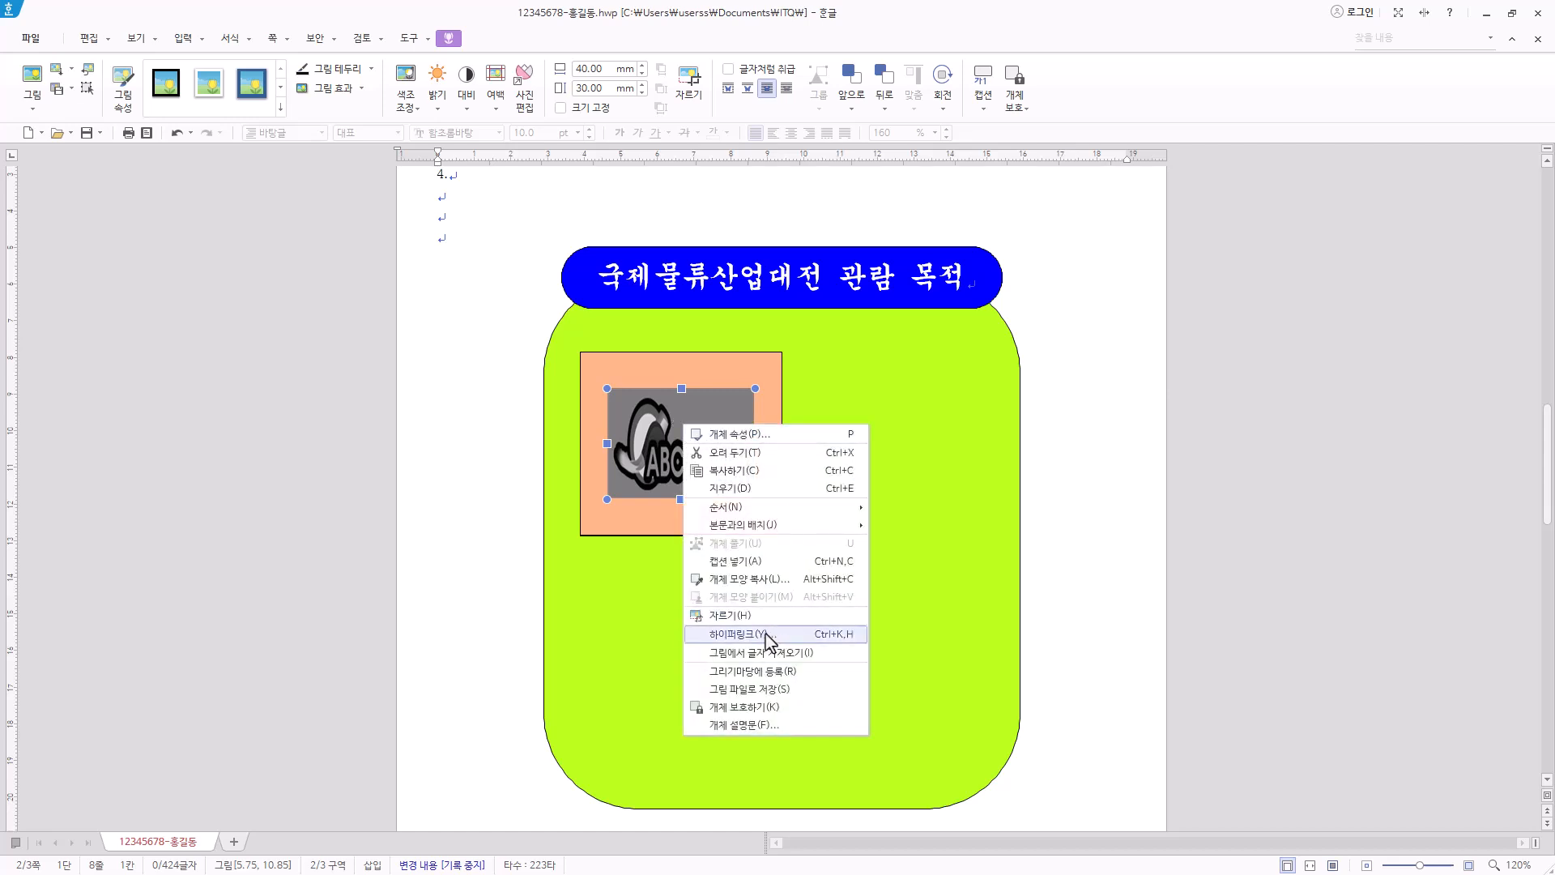
pyautogui.click(790, 634)
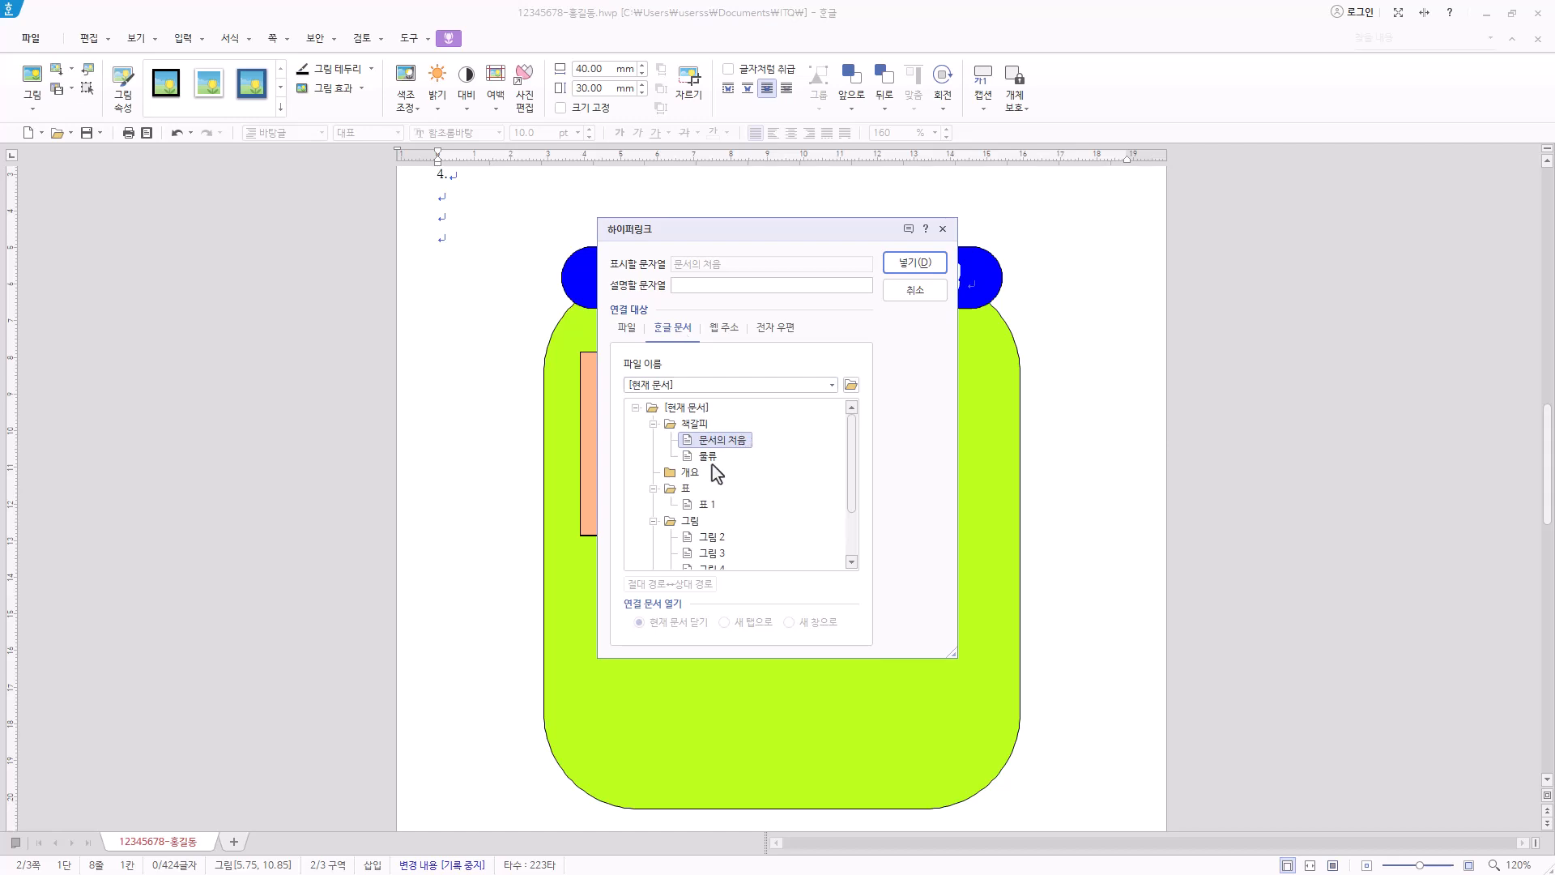
pyautogui.click(710, 459)
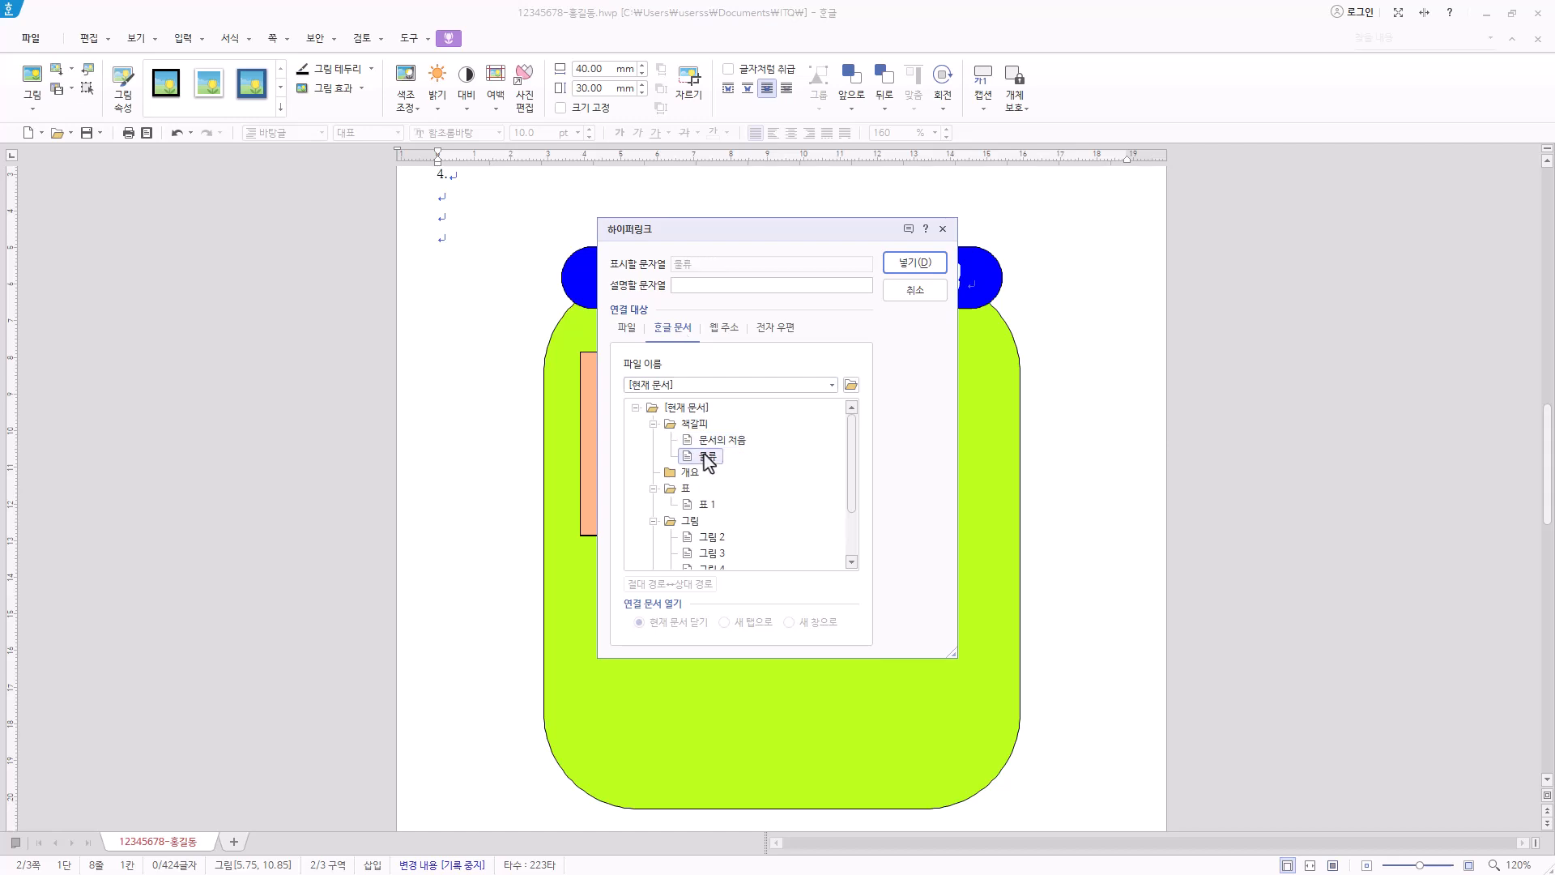
pyautogui.click(923, 263)
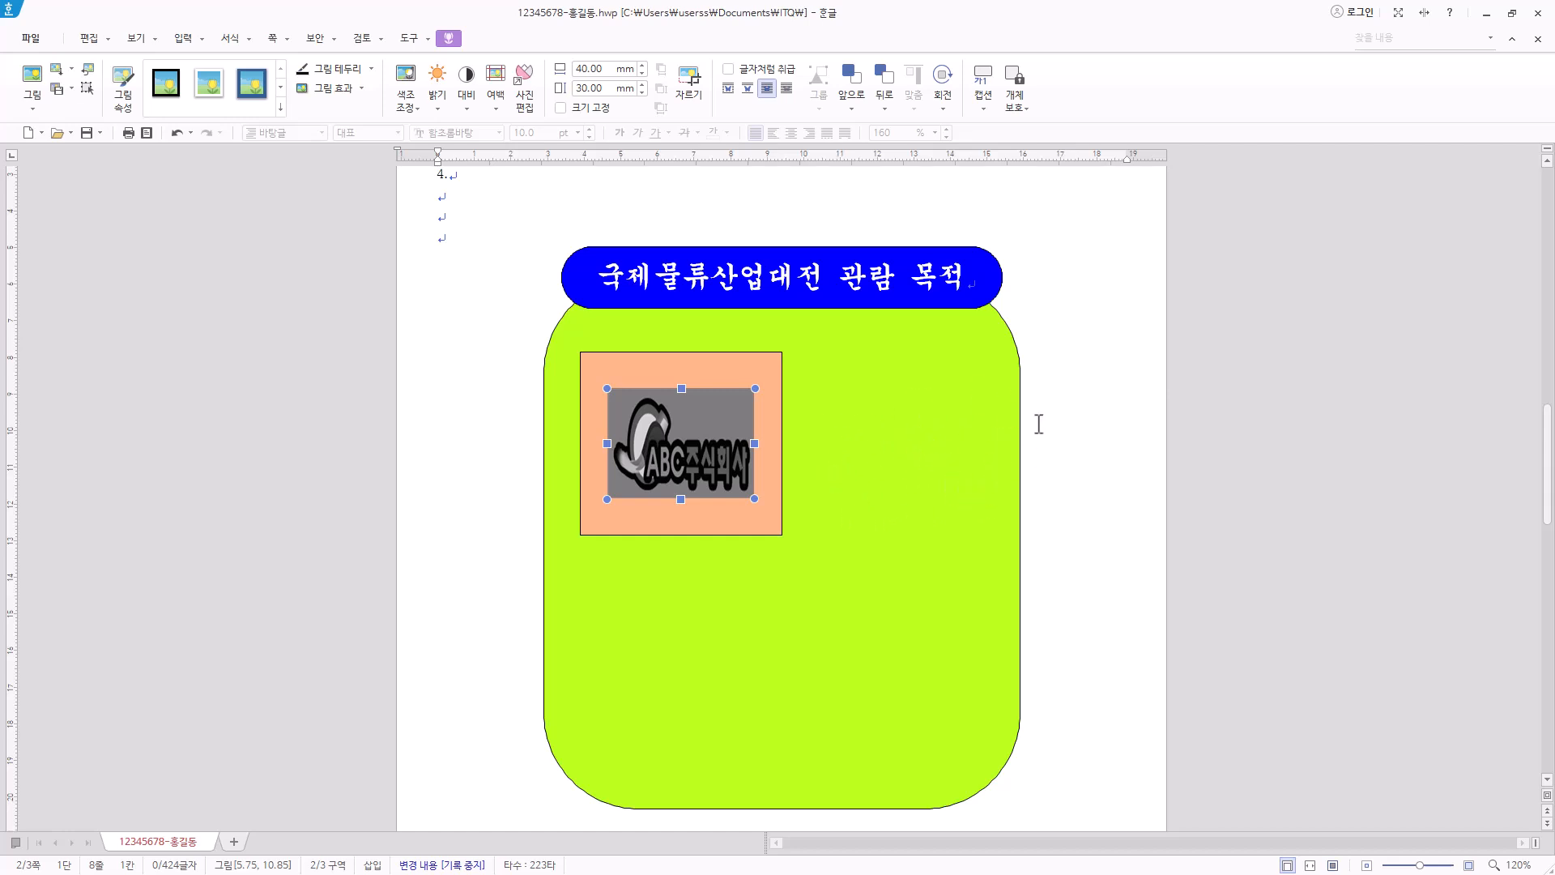
# Insert a WordArt reading 정보수집 with the upward chevron shape and the 돋움 font.
pyautogui.click(186, 38)
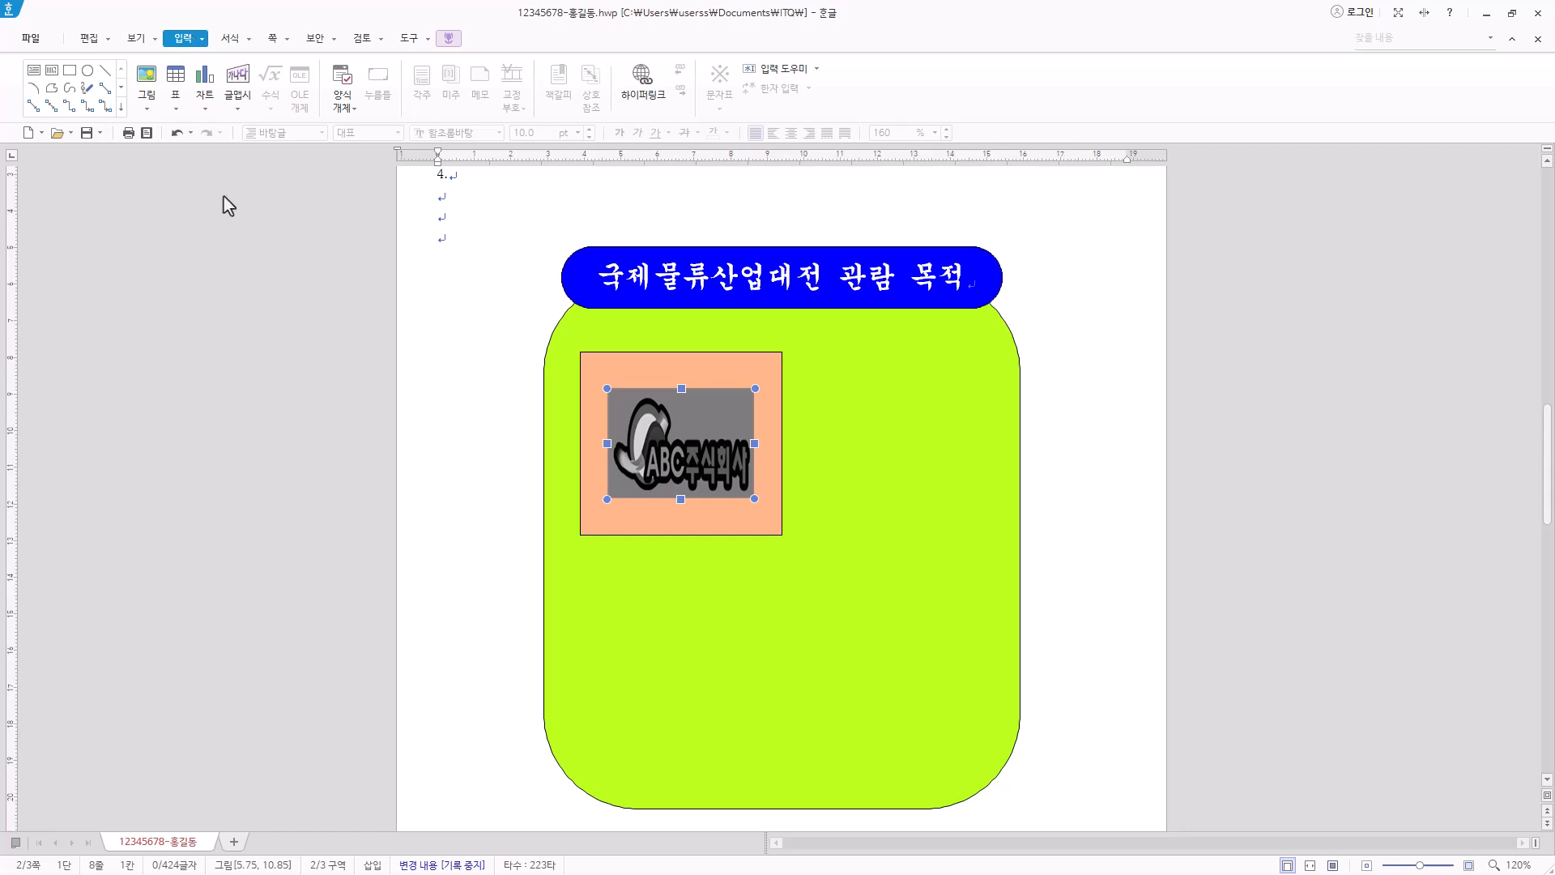
pyautogui.click(237, 84)
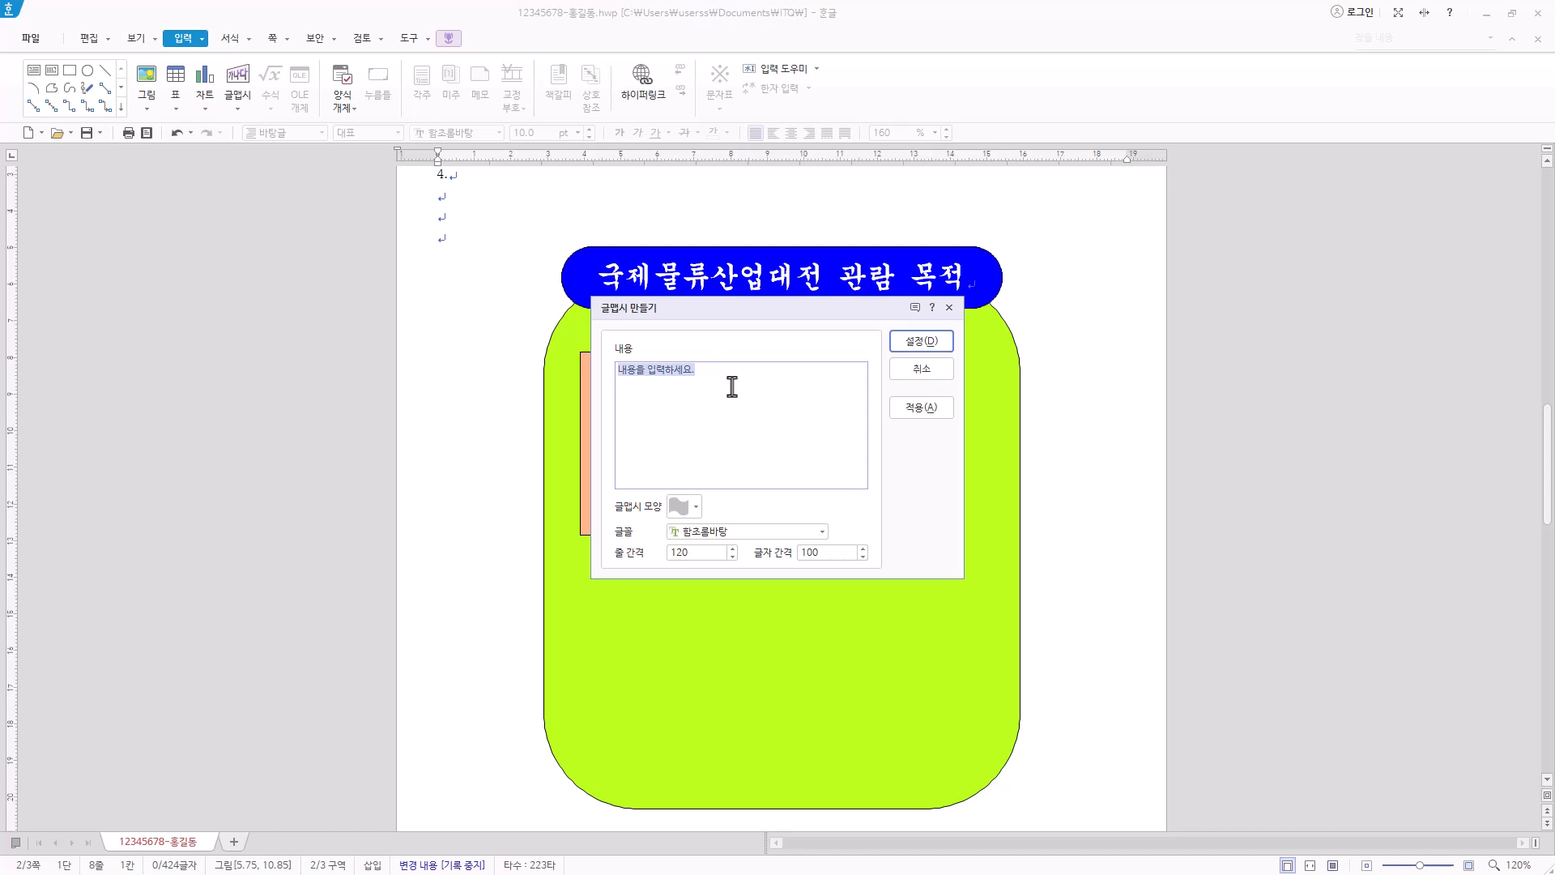
pyautogui.write('정보수집')
pyautogui.click(698, 509)
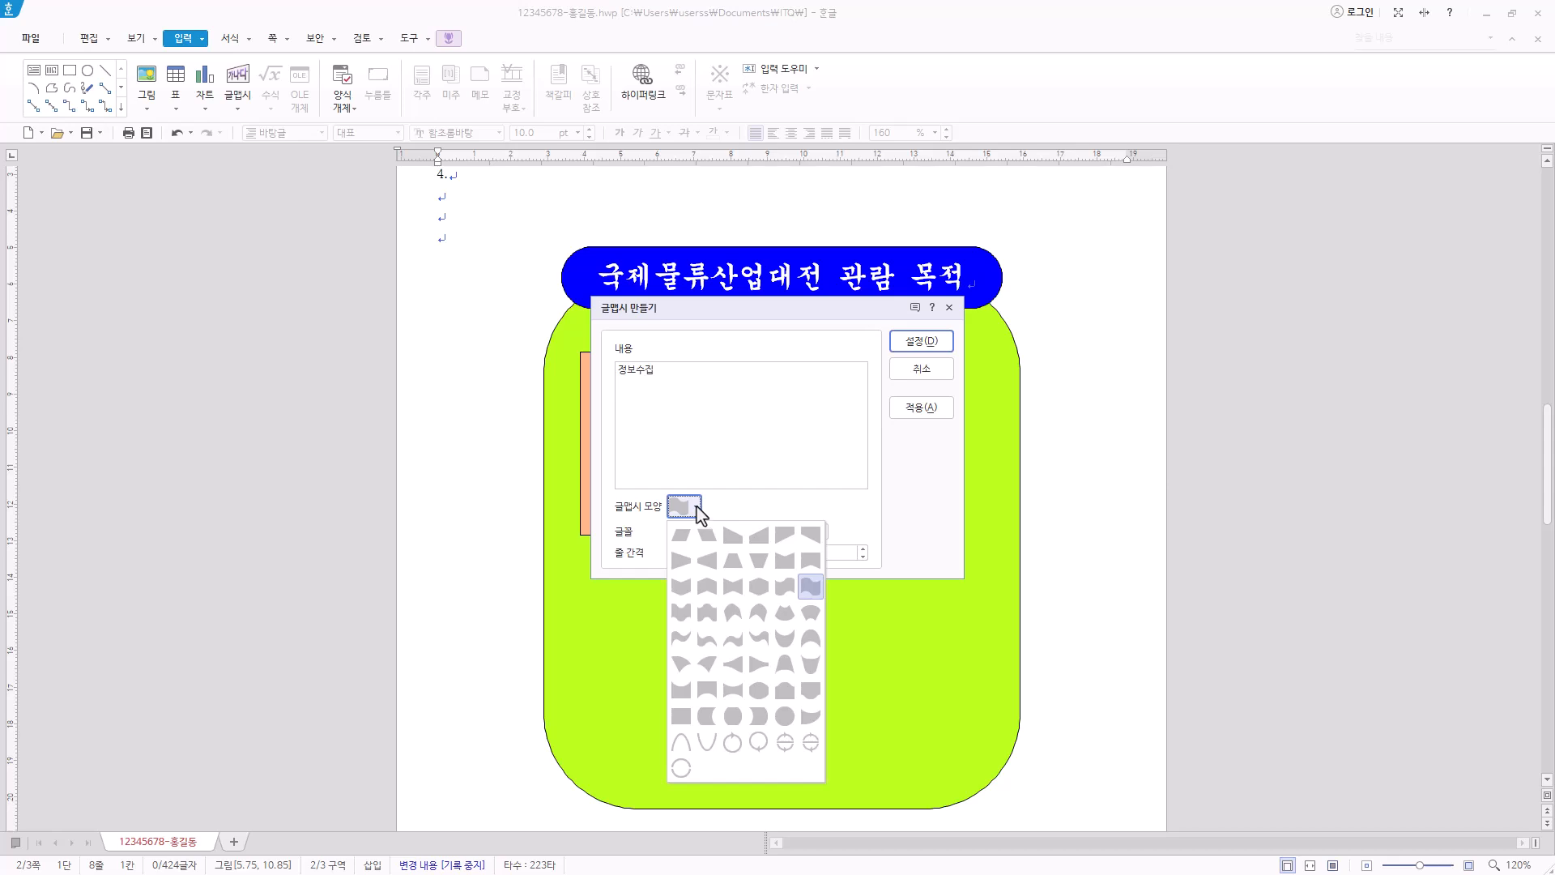
pyautogui.click(713, 593)
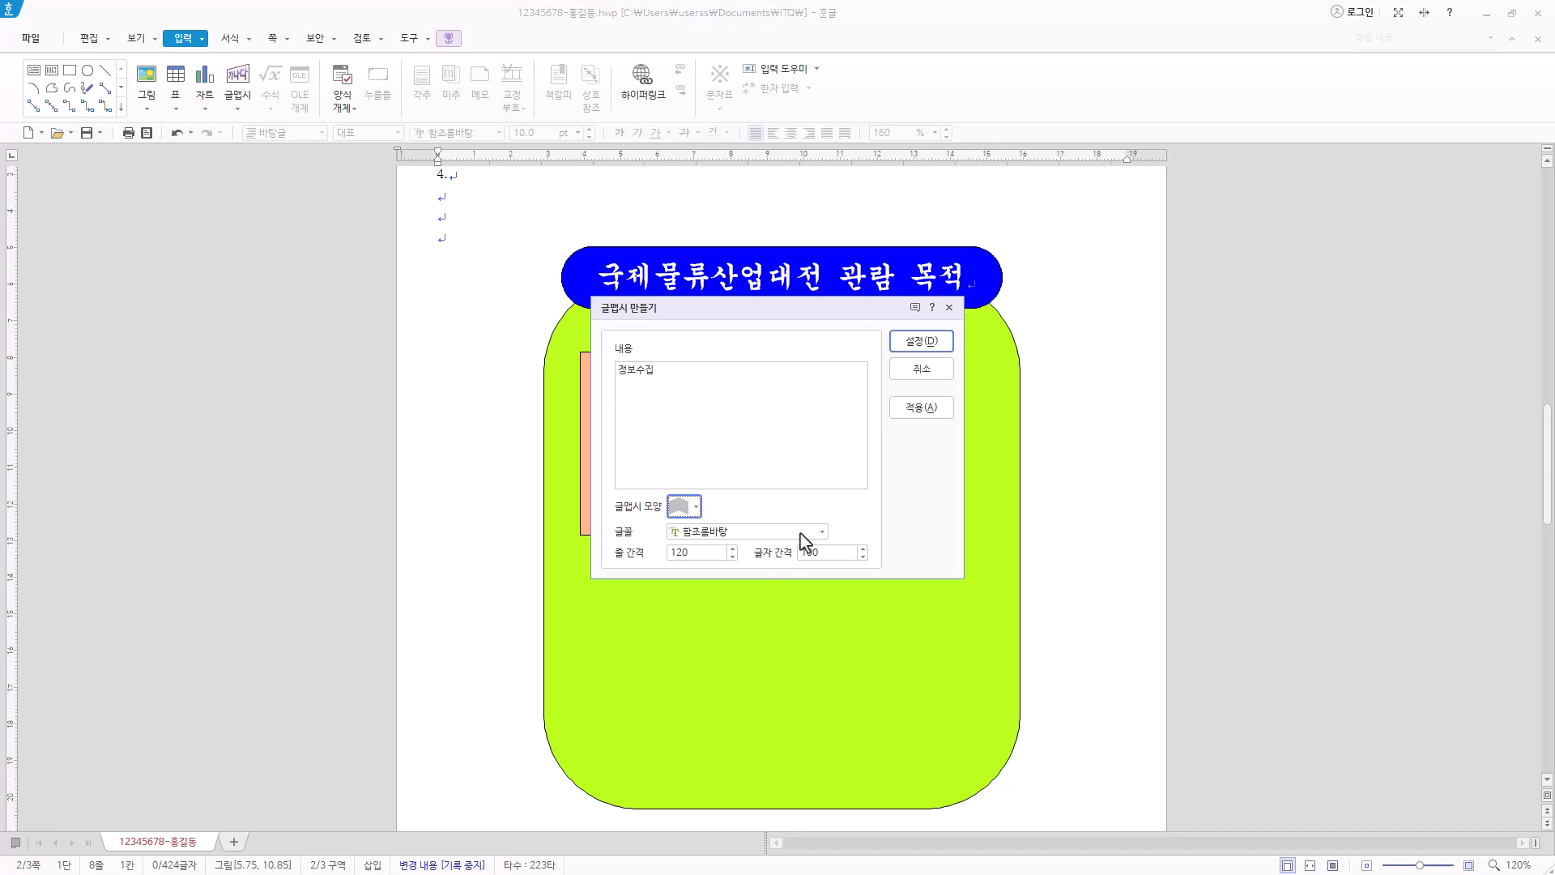
pyautogui.click(802, 533)
pyautogui.moveTo(820, 662); pyautogui.dragTo(819, 551)
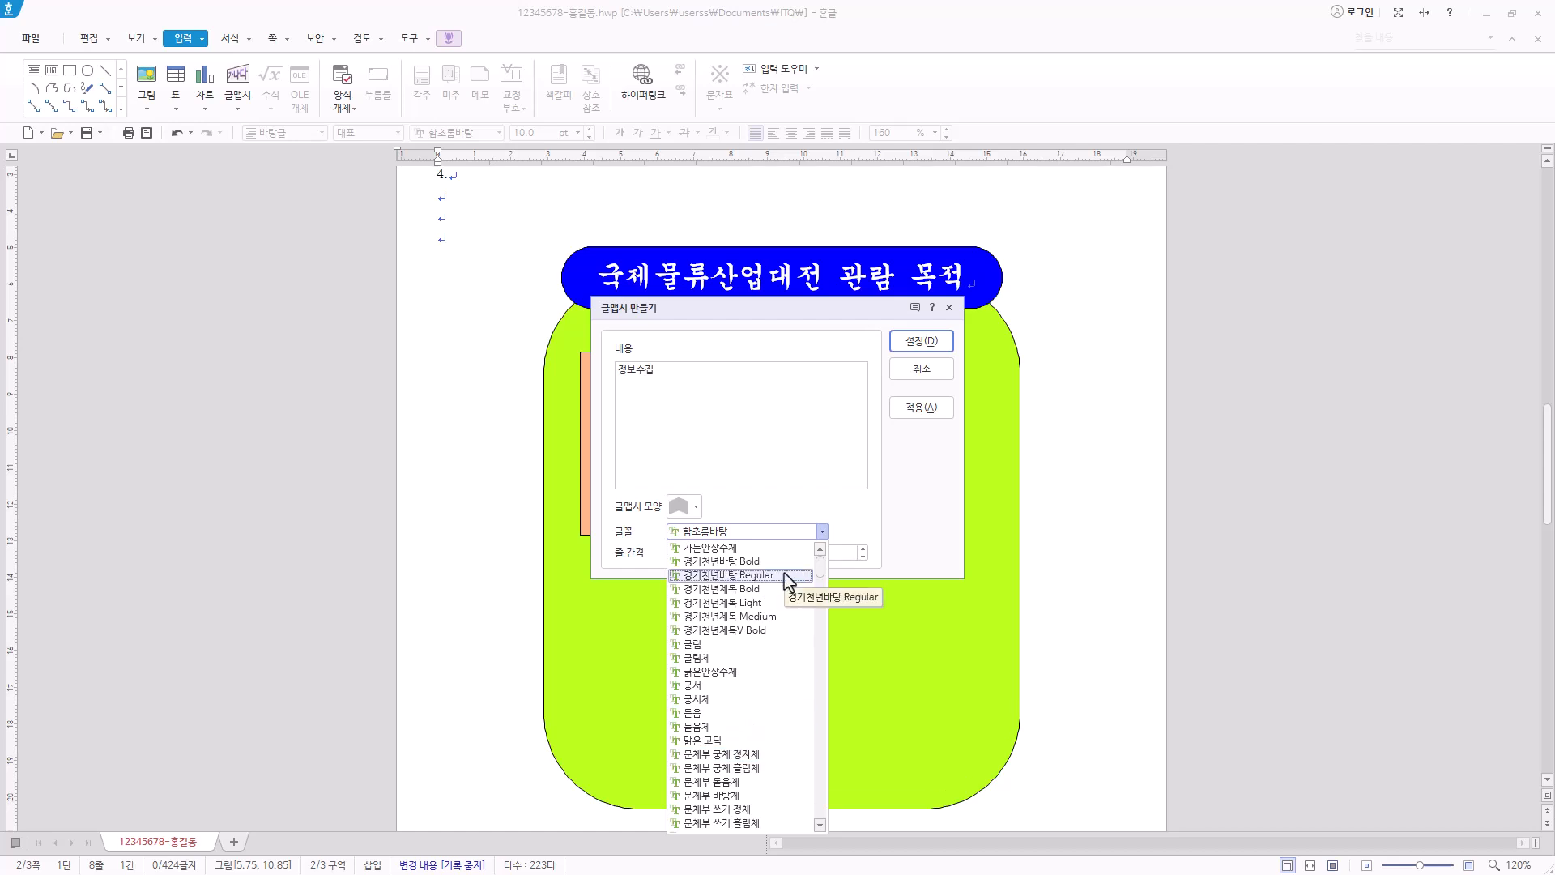
pyautogui.click(749, 713)
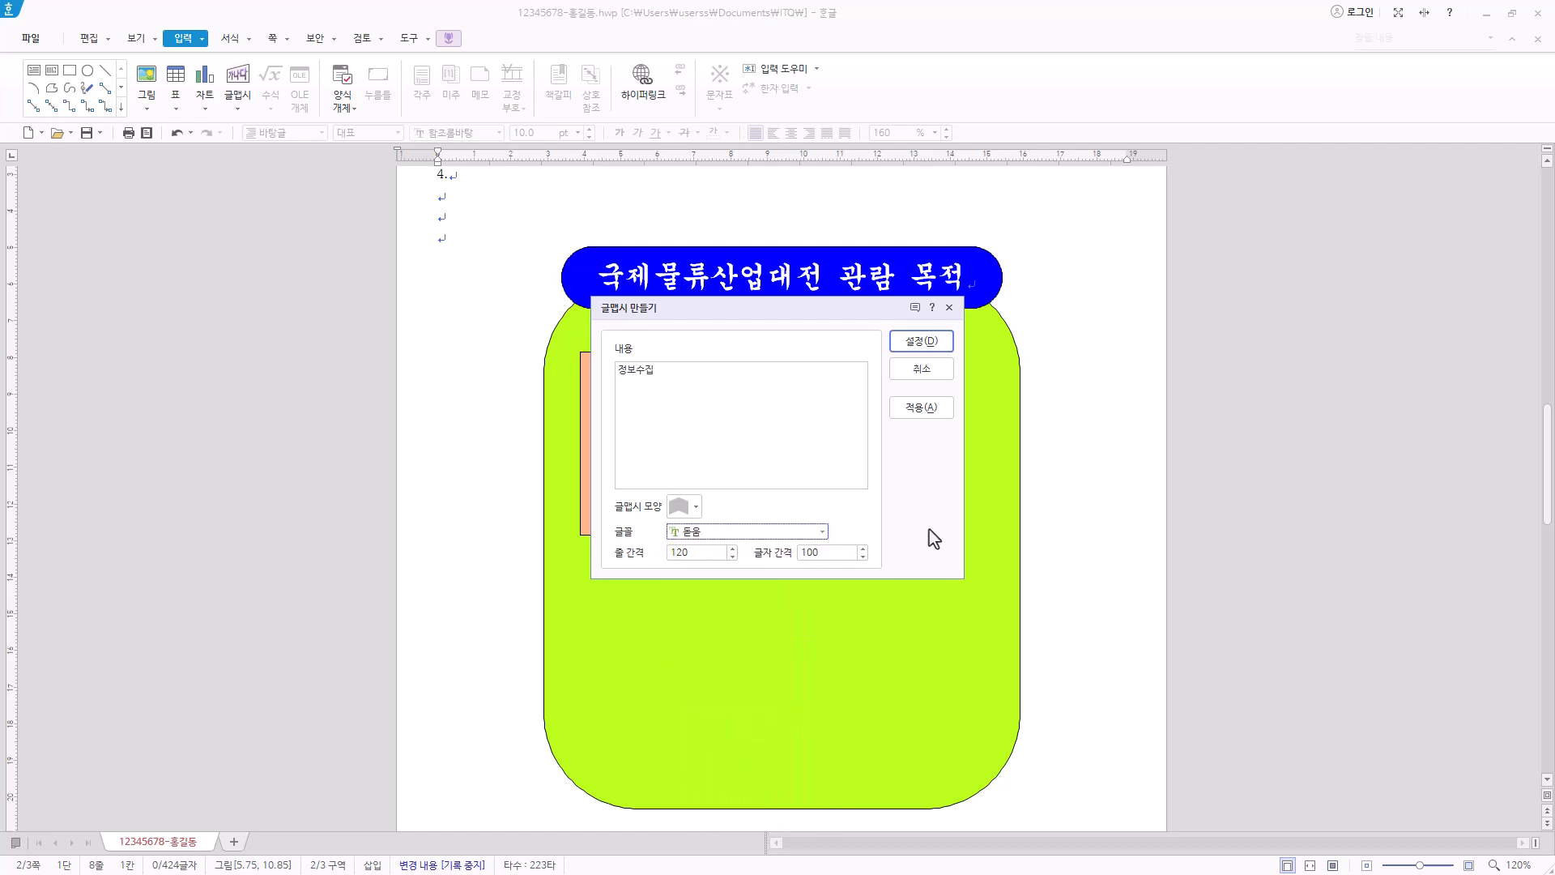
pyautogui.click(939, 346)
# Set the 정보수집 WordArt's size to 50 mm wide and 35 mm high and place it in front of the text.
pyautogui.moveTo(478, 256); pyautogui.dragTo(492, 304)
pyautogui.rightClick(488, 301)
pyautogui.click(465, 300)
pyautogui.rightClick(483, 309)
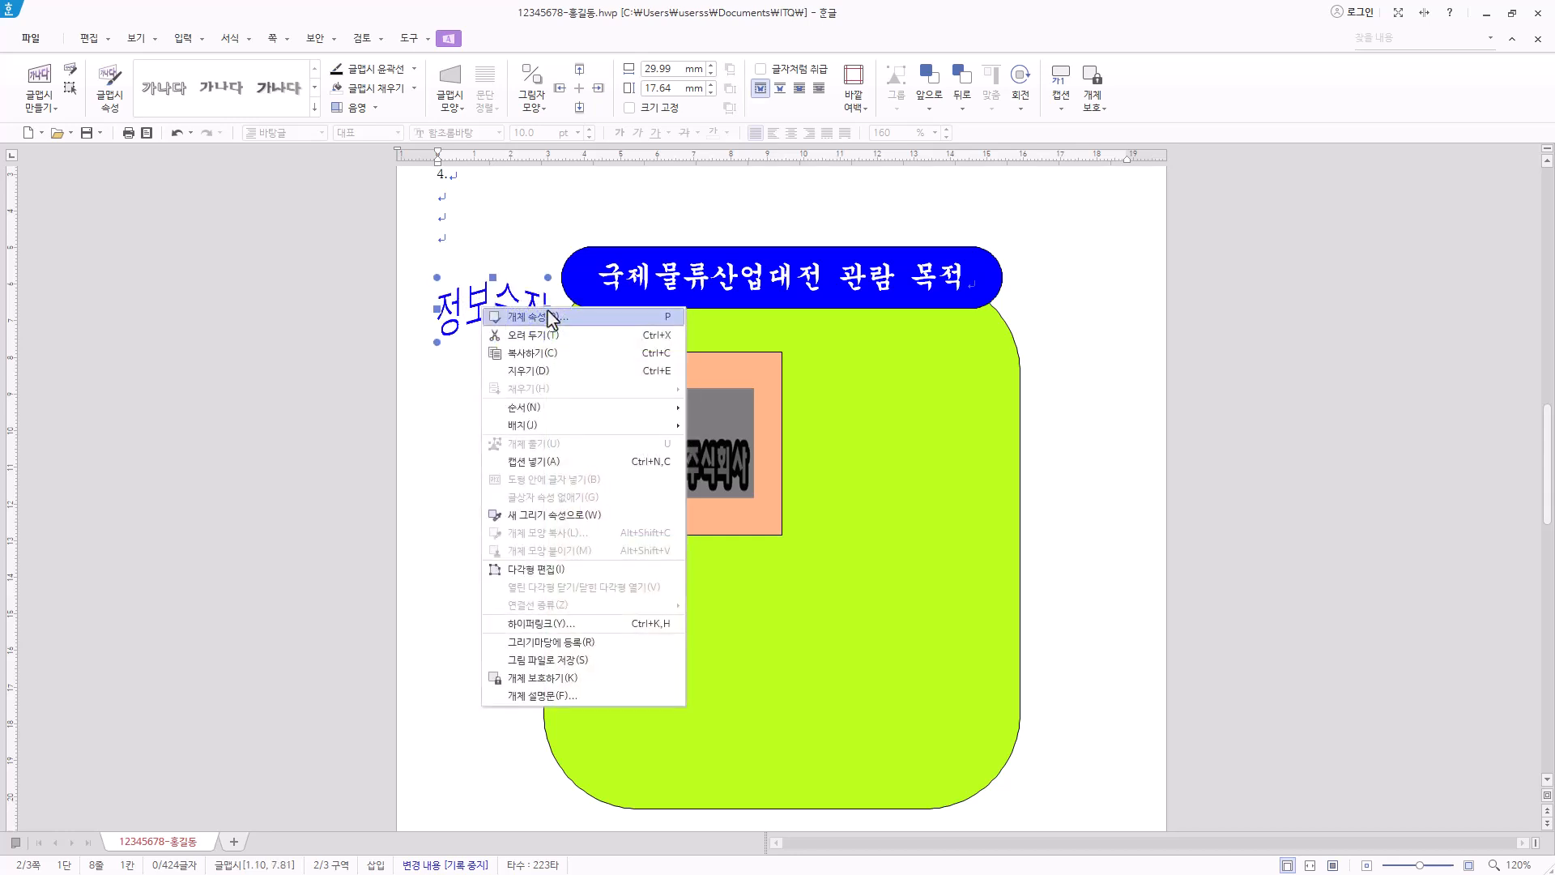
pyautogui.click(550, 316)
pyautogui.press('Tab')
pyautogui.press('Tab')
pyautogui.write('50')
pyautogui.press('Tab')
pyautogui.press('Tab')
pyautogui.write('3')
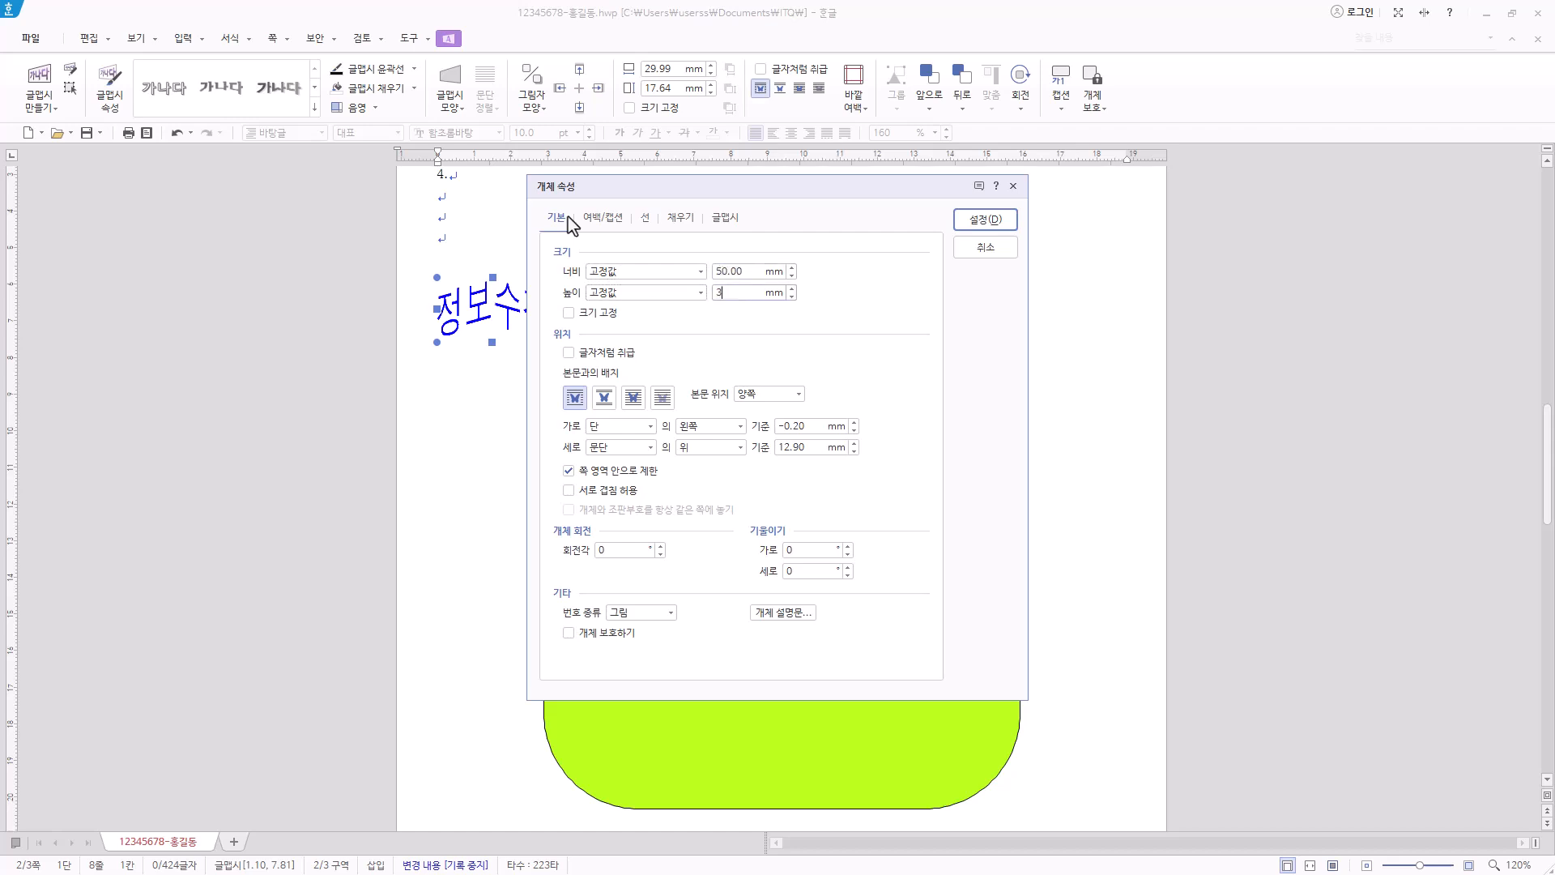
pyautogui.click(633, 397)
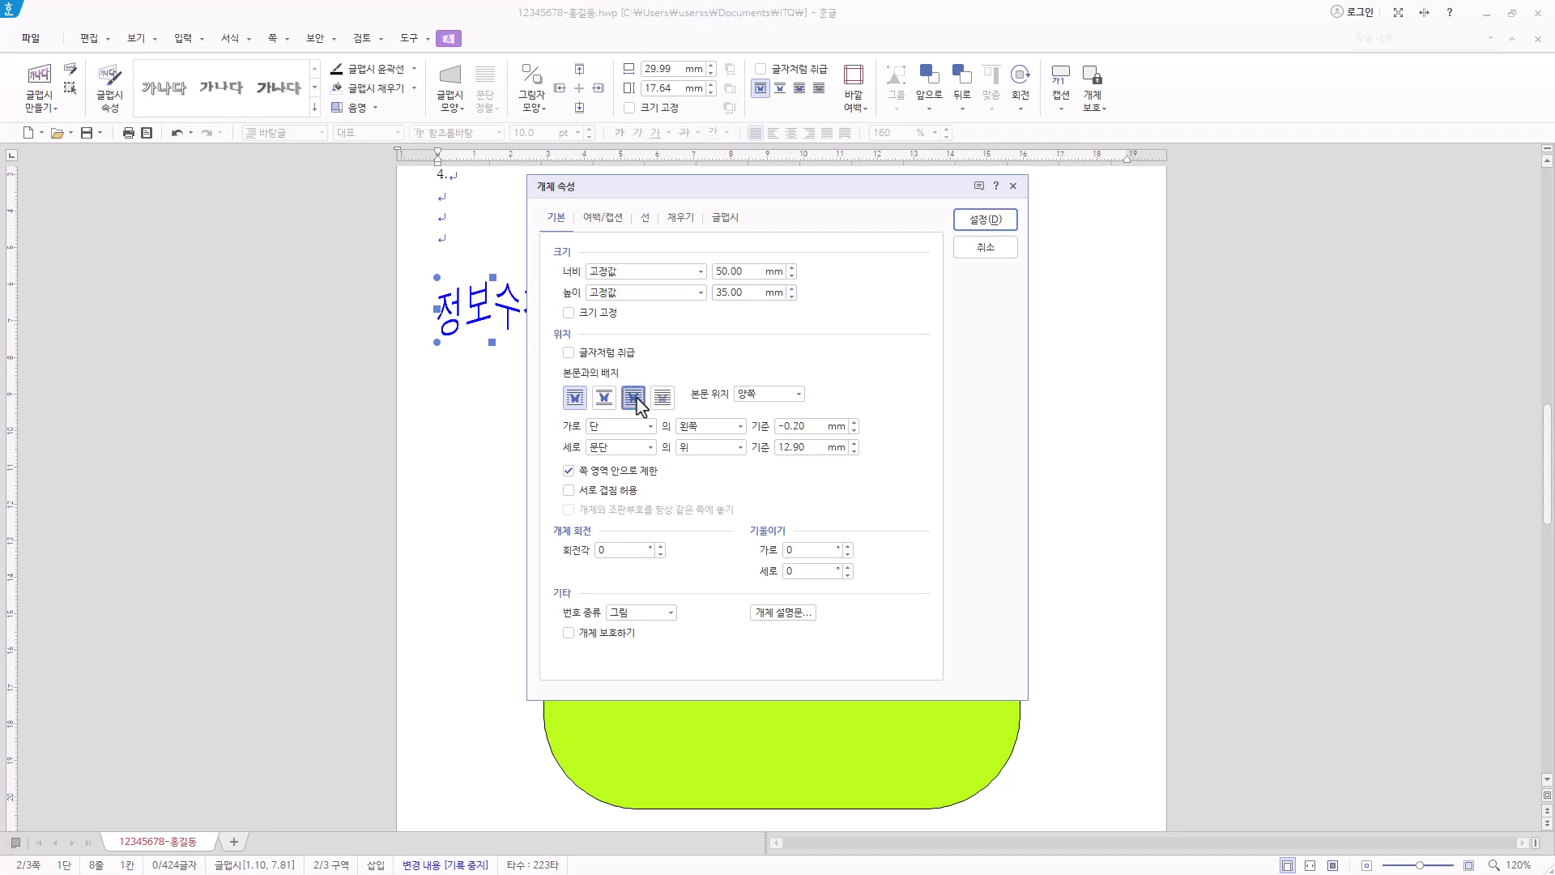
# Fill the 정보수집 WordArt with red and move it beside the logo box, inside the green rounded rectangle.
pyautogui.click(645, 219)
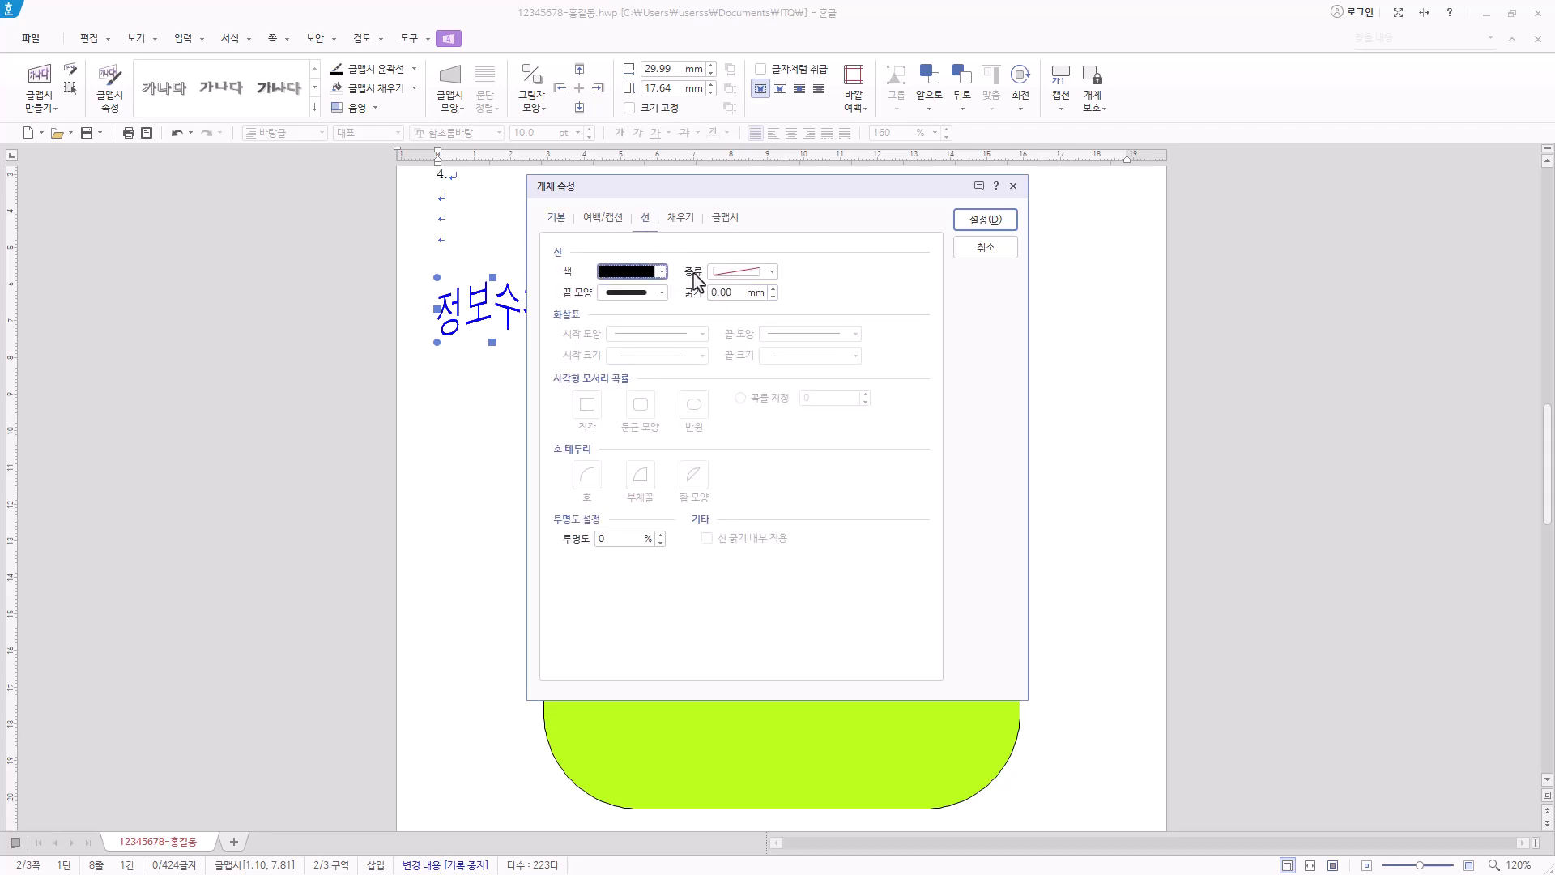
pyautogui.click(680, 218)
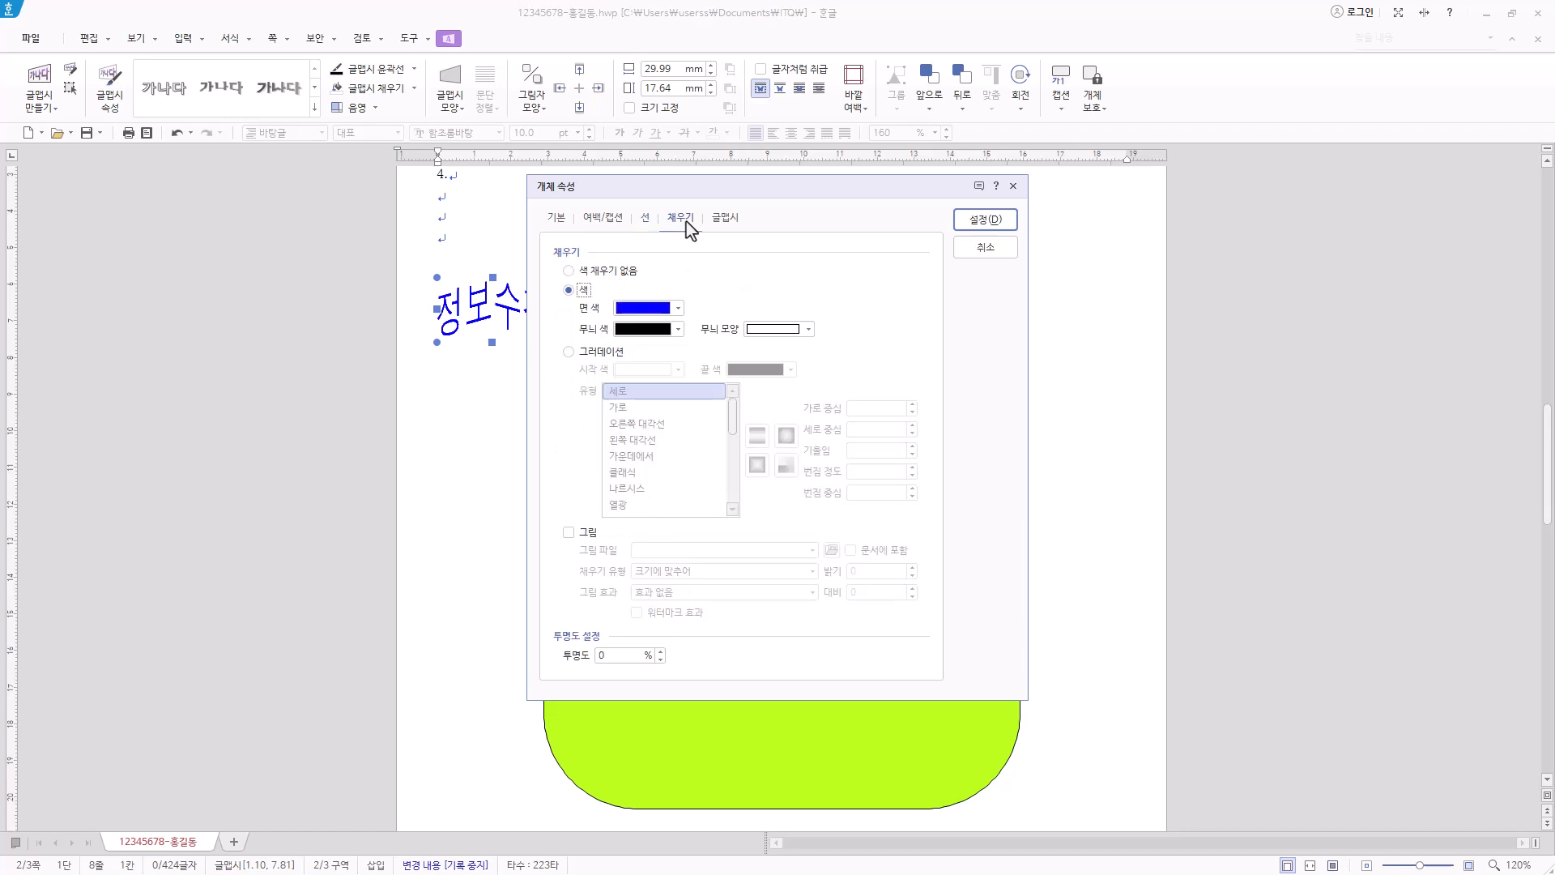
pyautogui.click(678, 307)
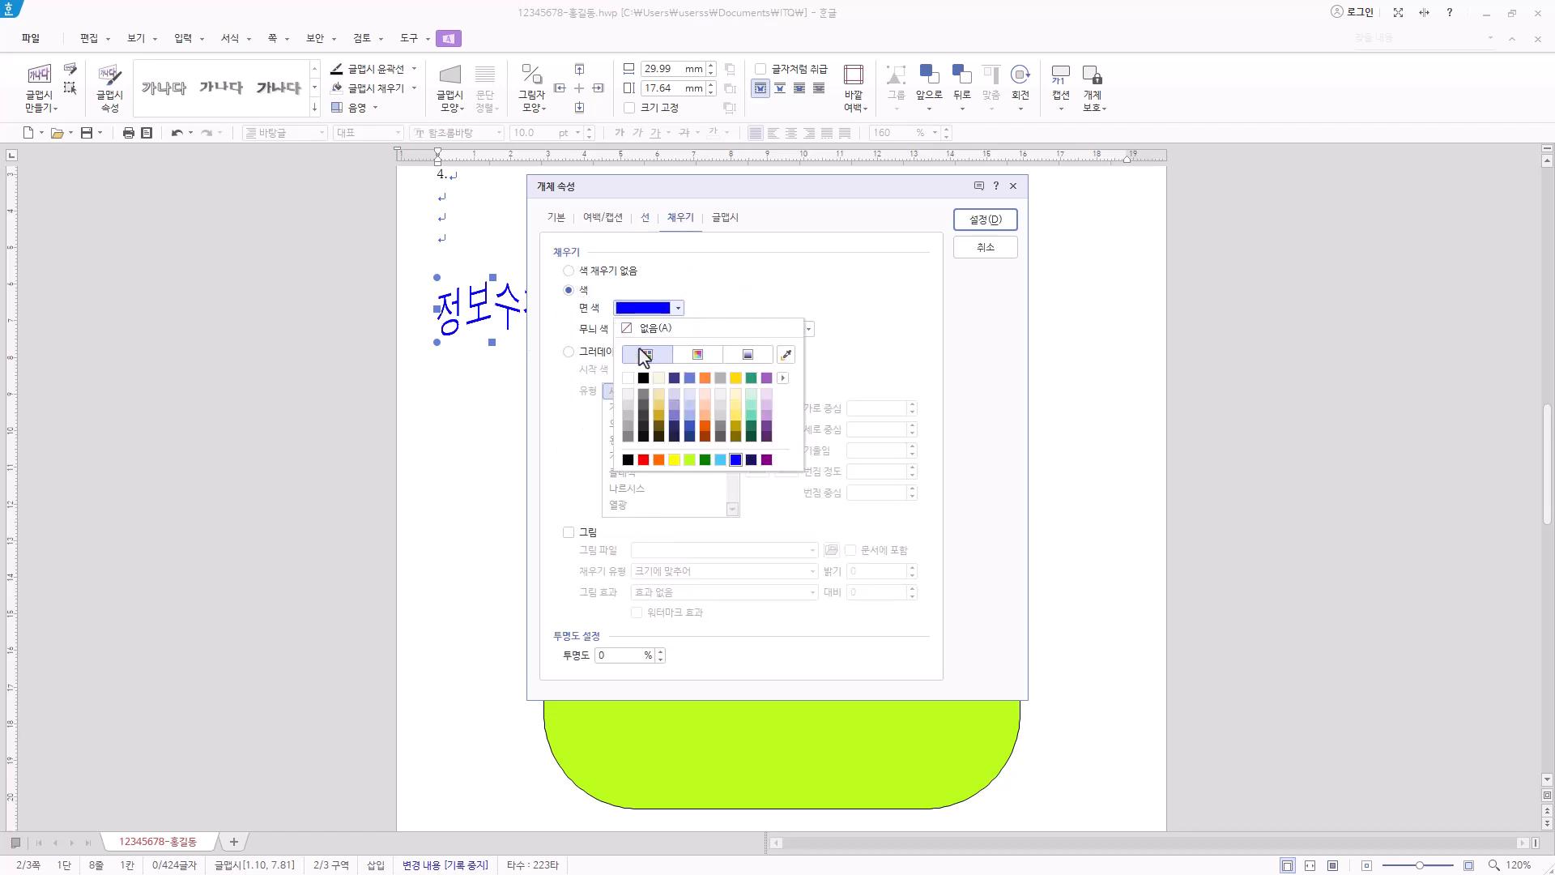
pyautogui.click(774, 301)
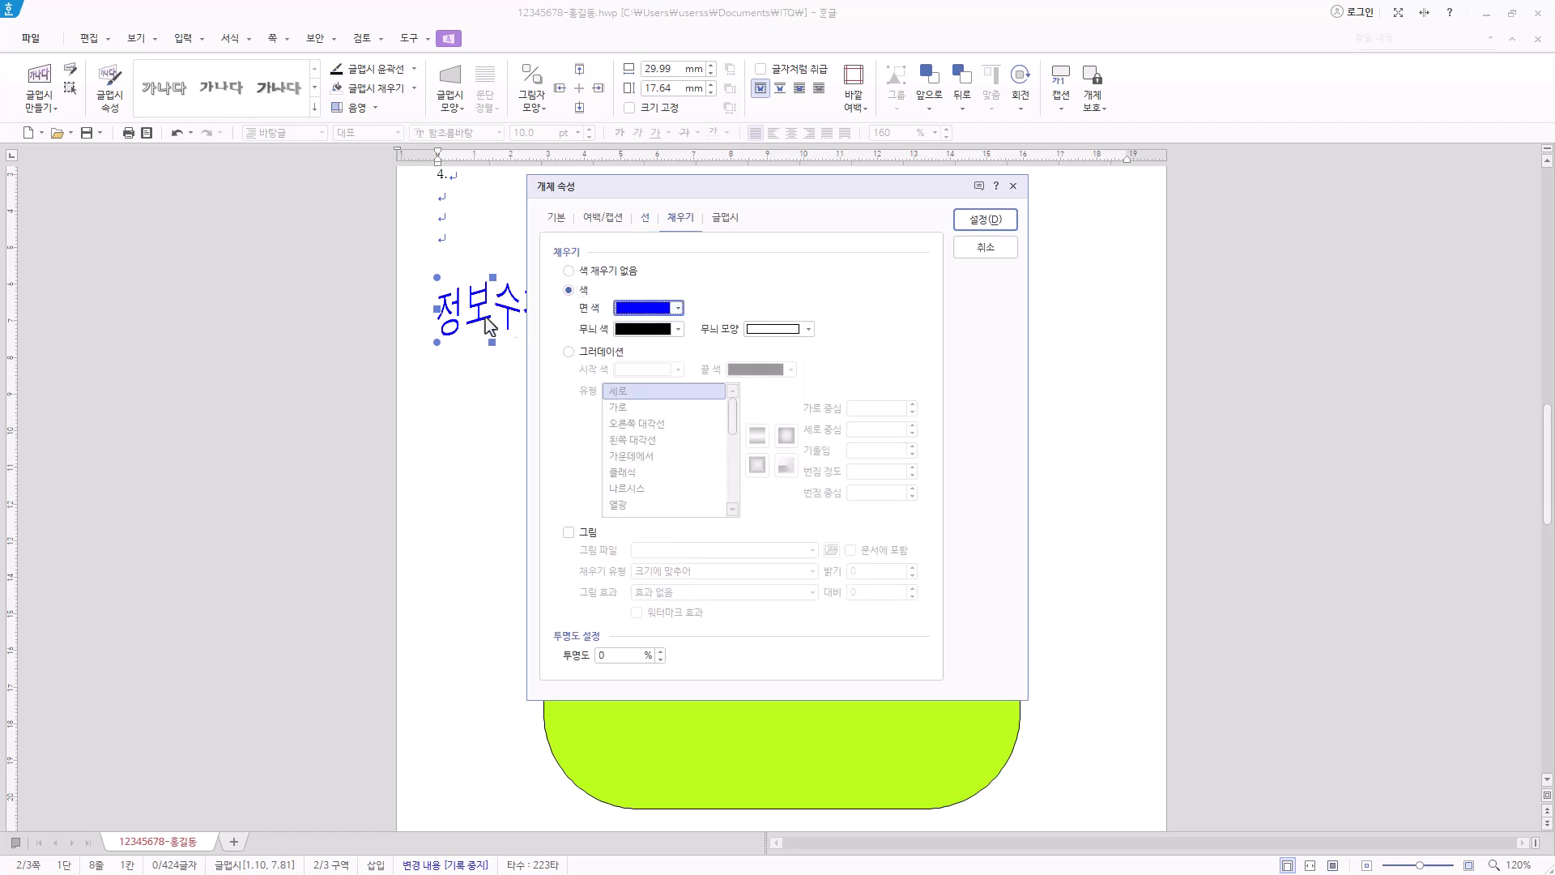
pyautogui.click(678, 308)
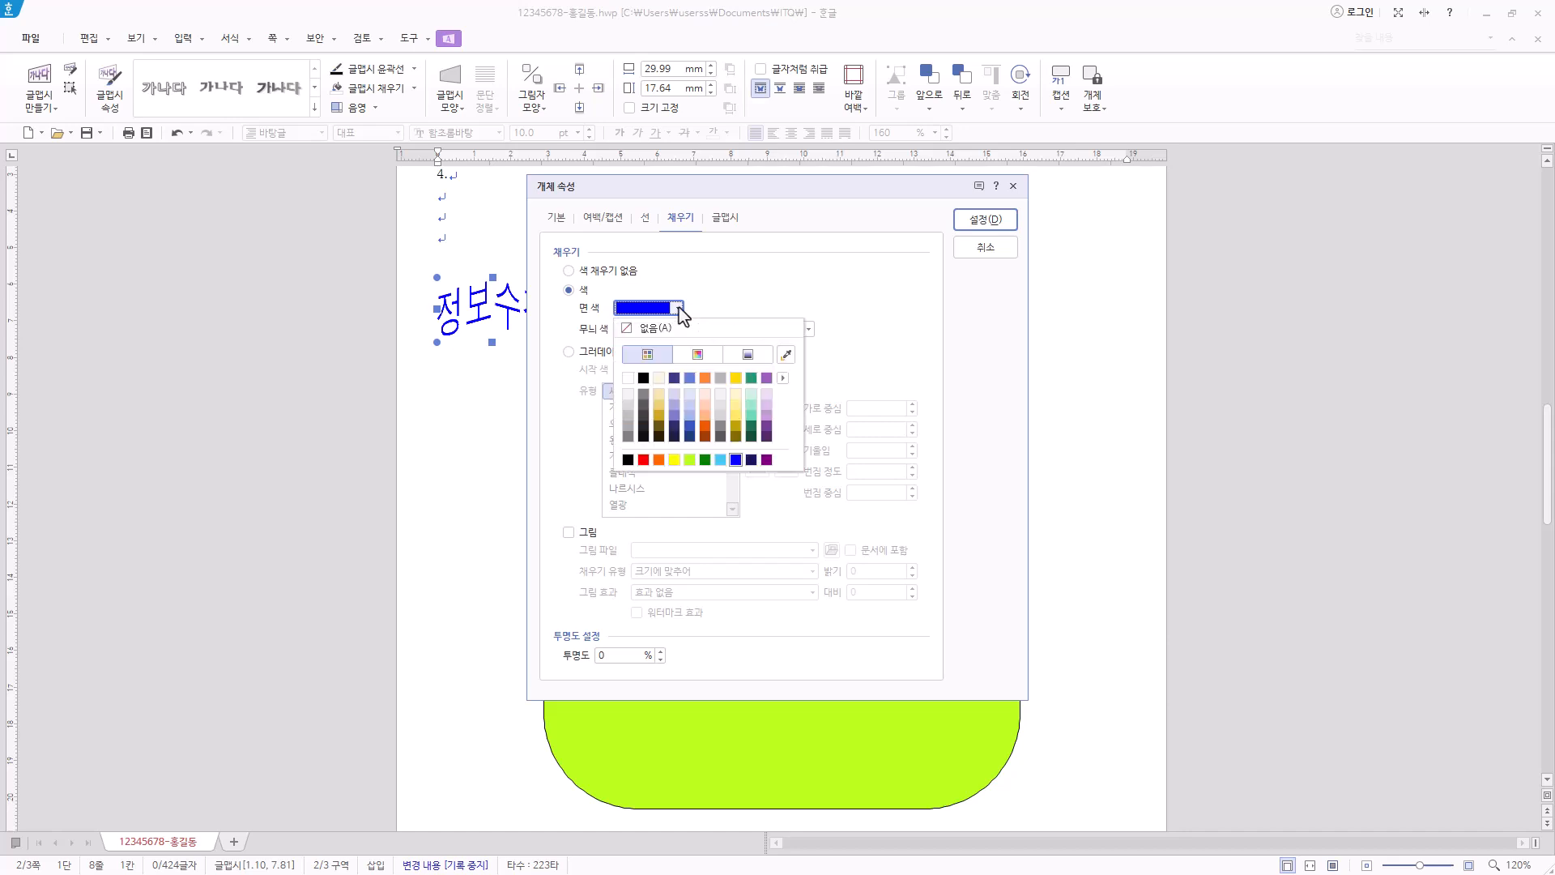
pyautogui.click(643, 460)
pyautogui.click(993, 224)
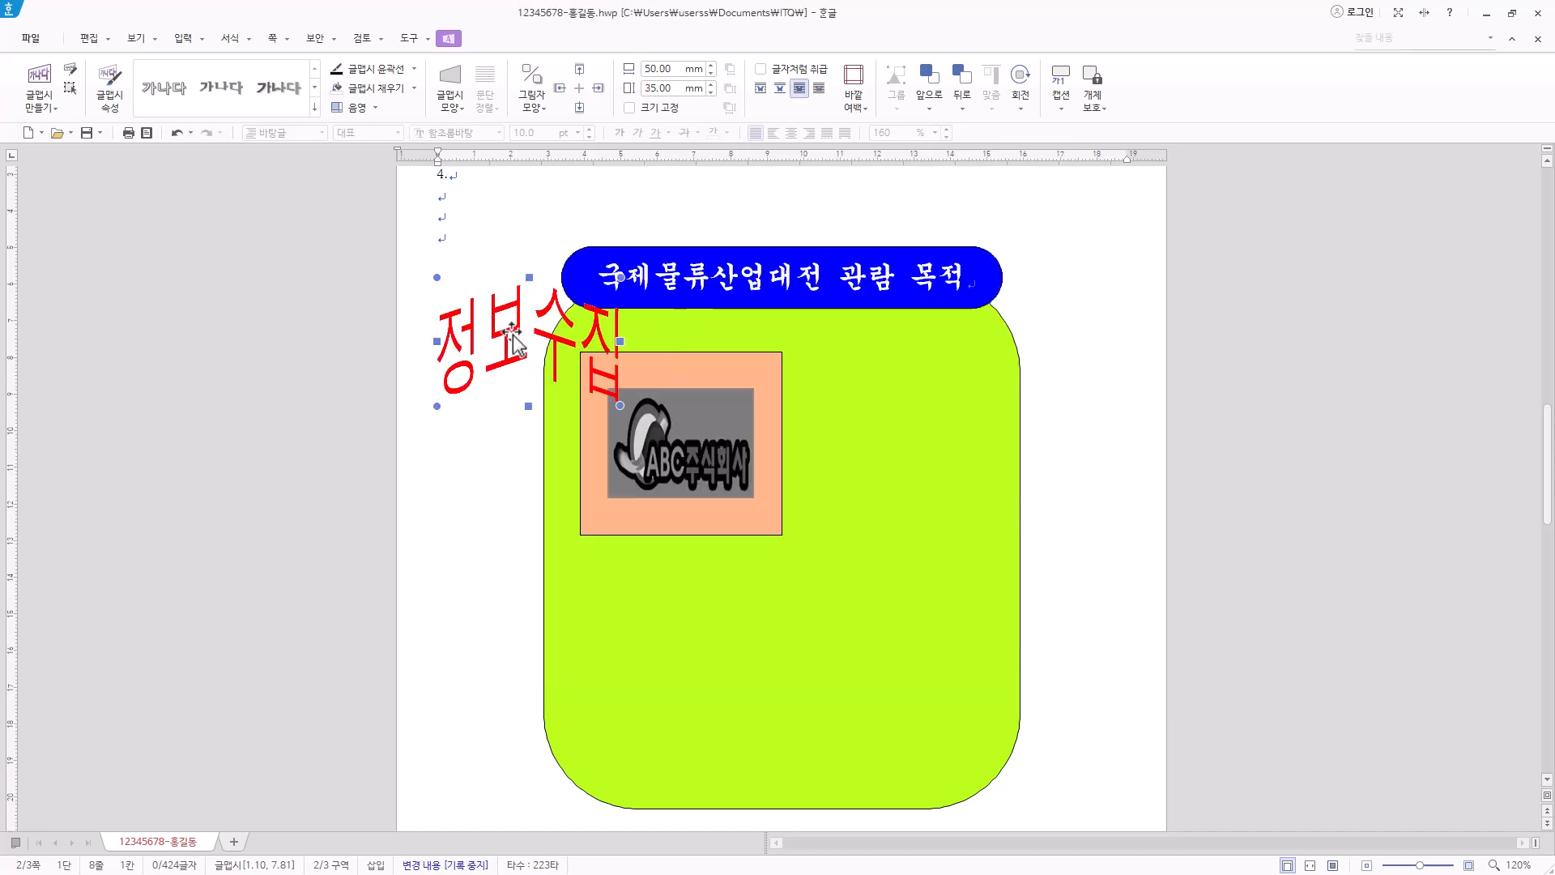
pyautogui.moveTo(512, 340); pyautogui.dragTo(879, 448)
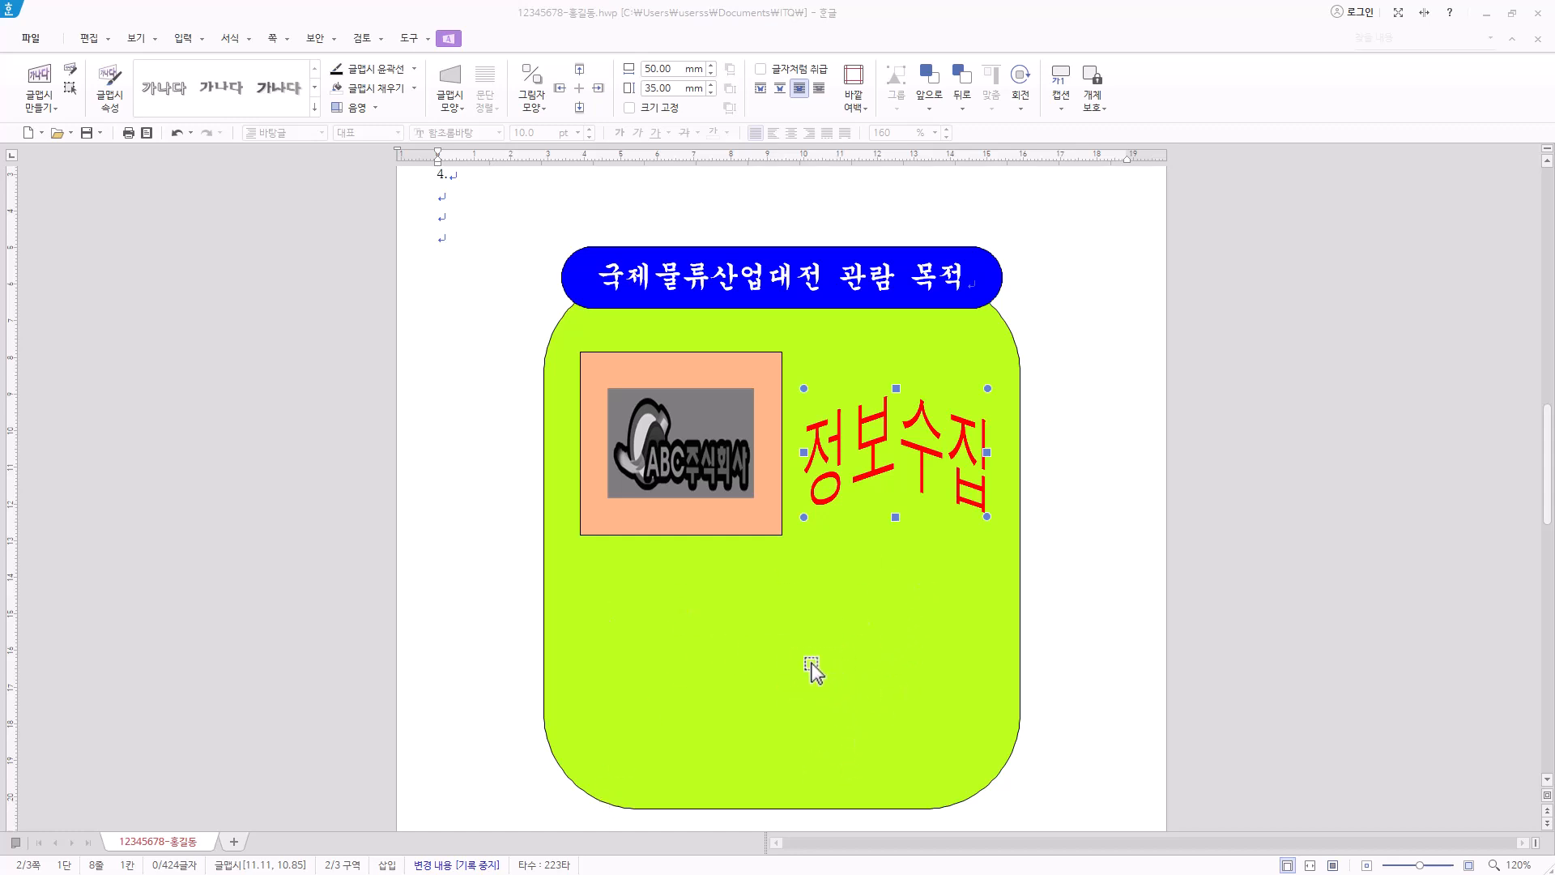
# Draw a small rectangle about 10 mm wide and 15 mm high on the green shape, below the logo box.
pyautogui.scroll(-1, 808, 673)
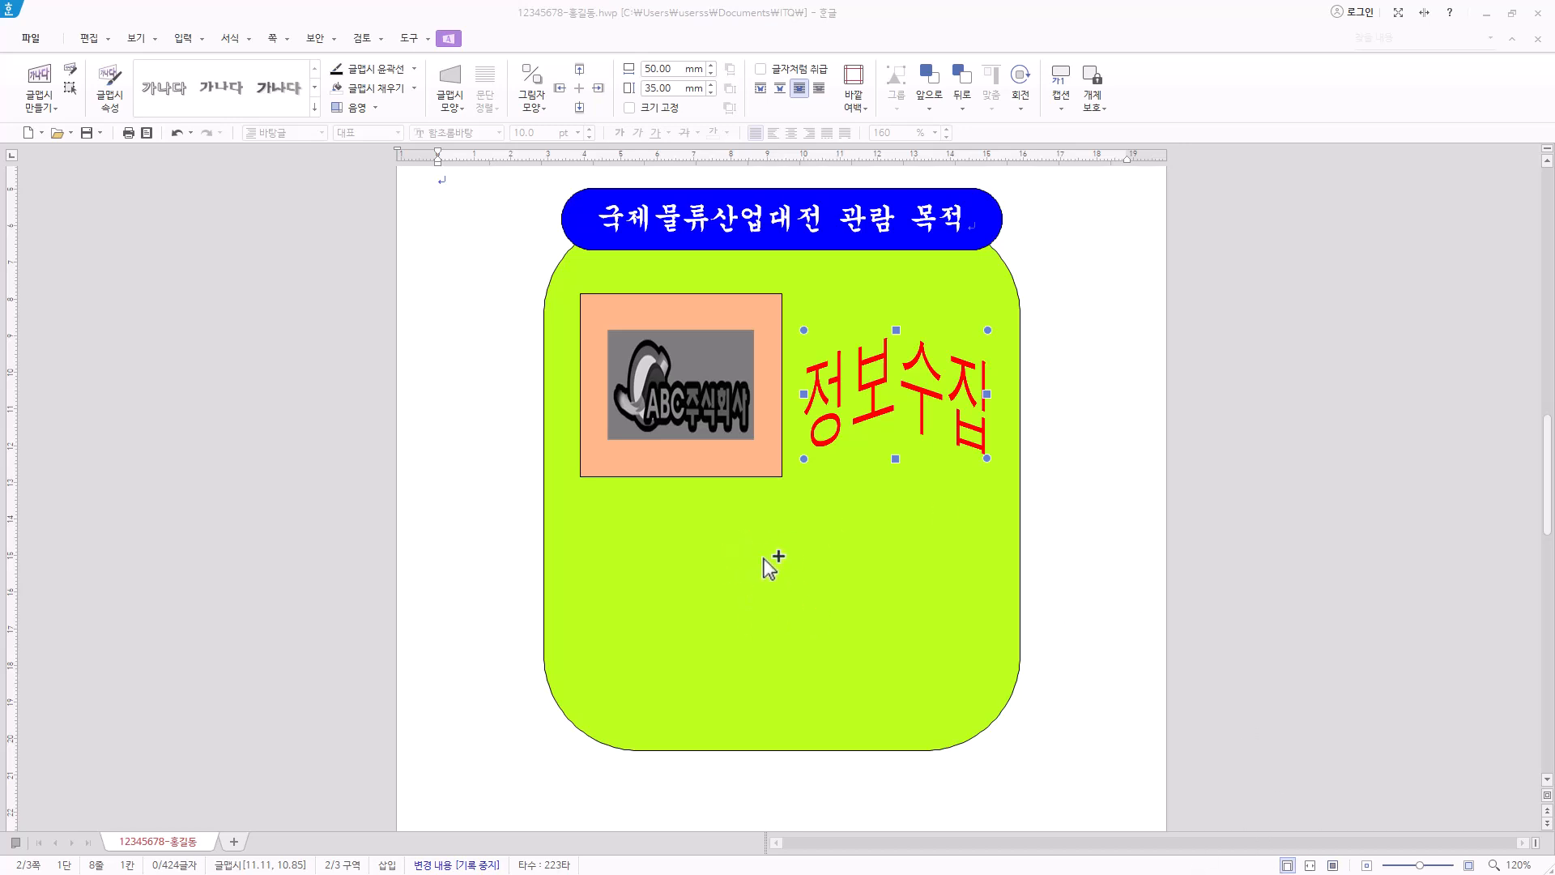
pyautogui.keyDown('ctrl'); pyautogui.scroll(2, 771, 556); pyautogui.keyUp('ctrl')
pyautogui.scroll(-2, 796, 617)
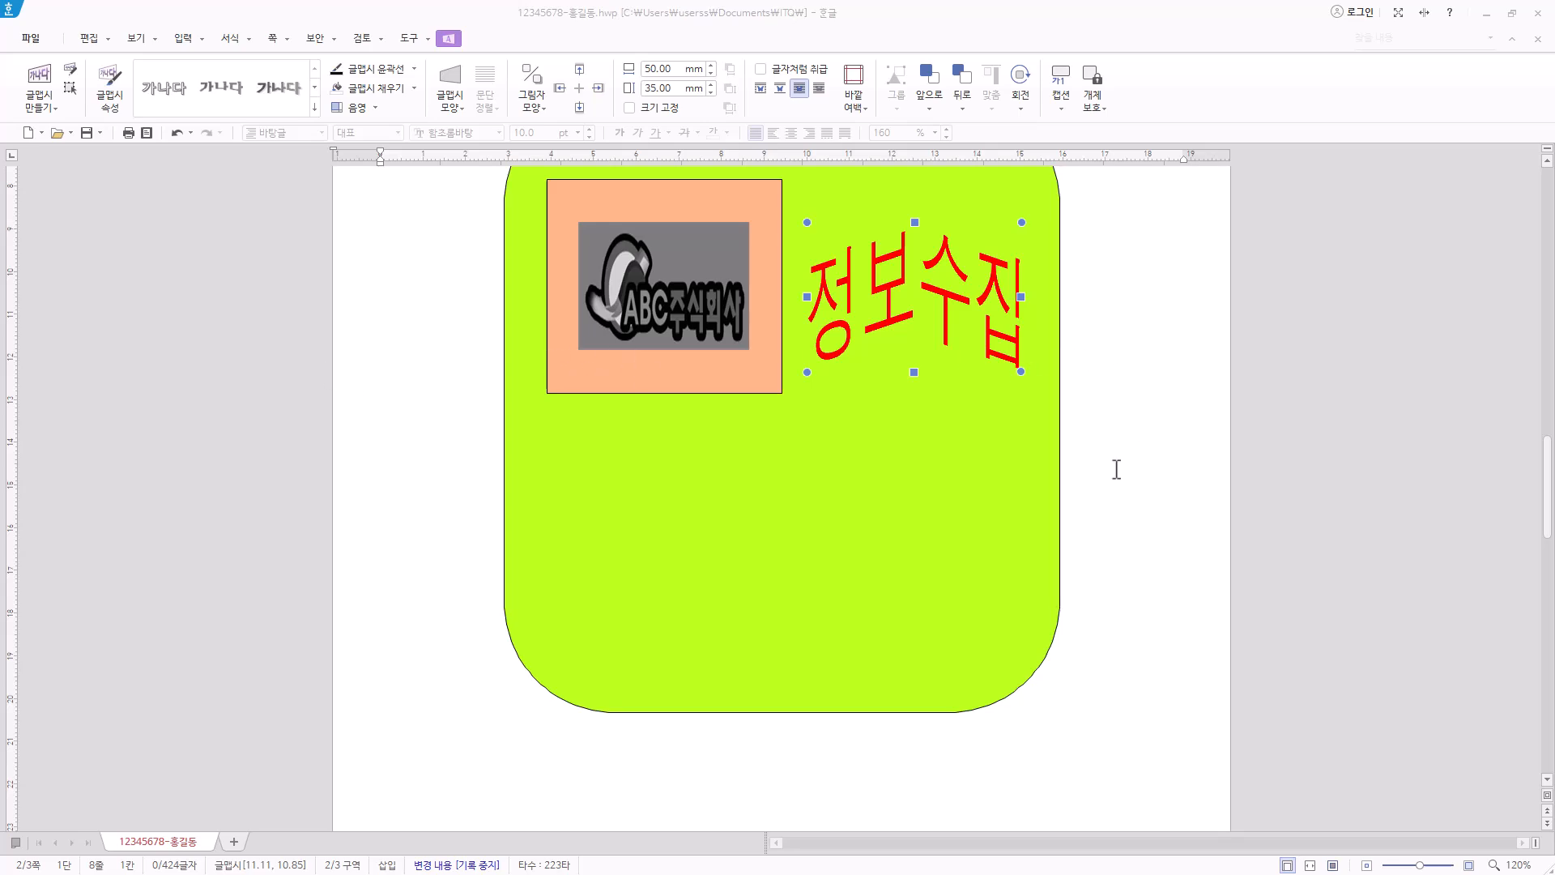
pyautogui.scroll(5, 970, 468)
pyautogui.scroll(-6, 972, 470)
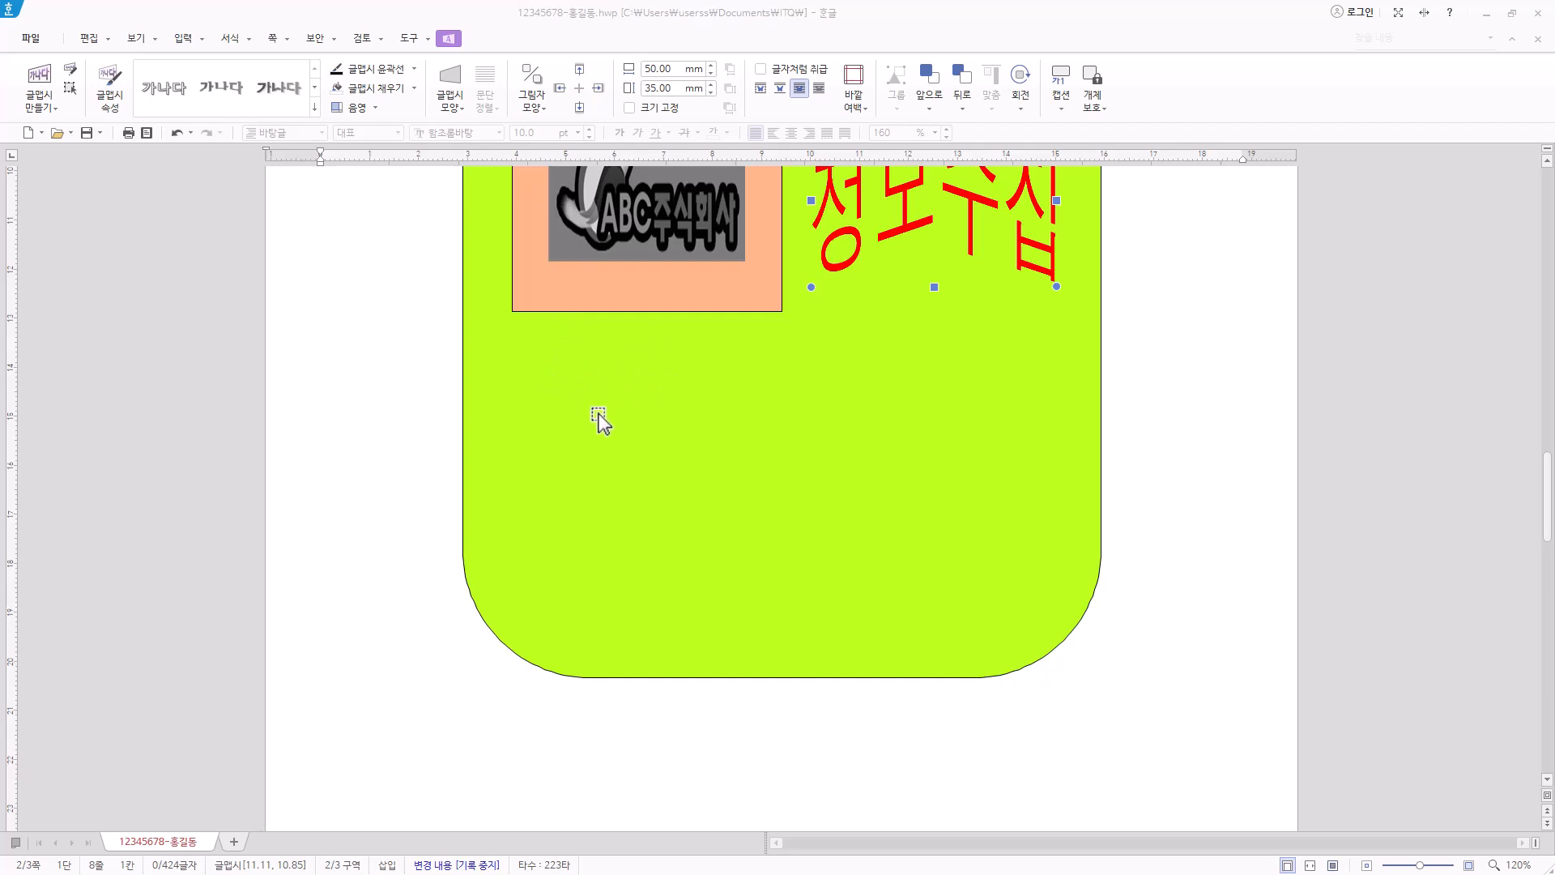
pyautogui.click(183, 38)
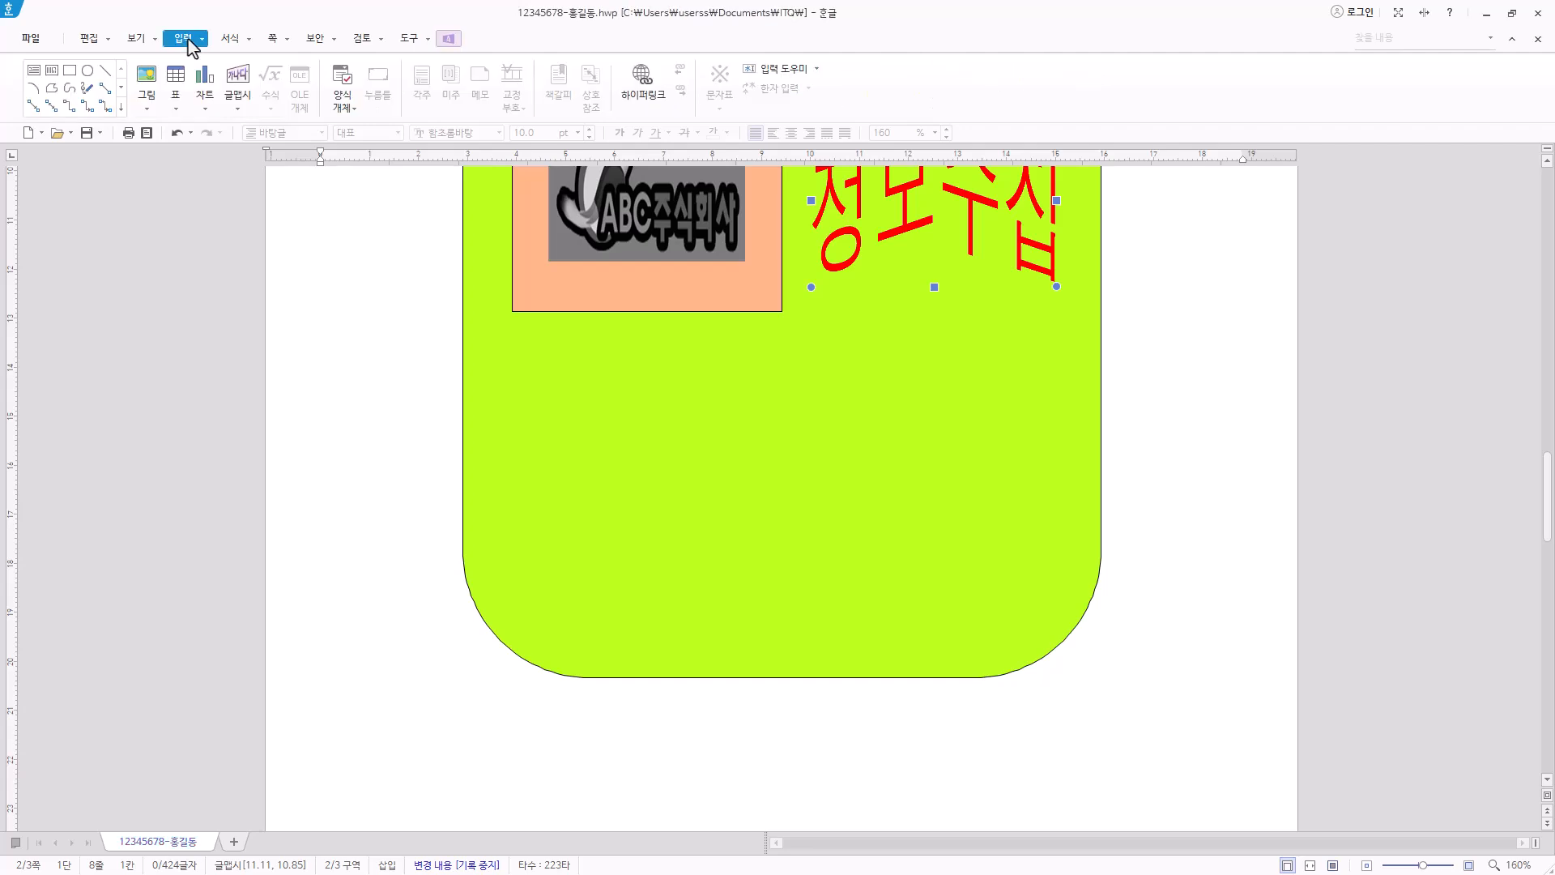
pyautogui.click(73, 72)
pyautogui.moveTo(535, 354); pyautogui.dragTo(587, 431)
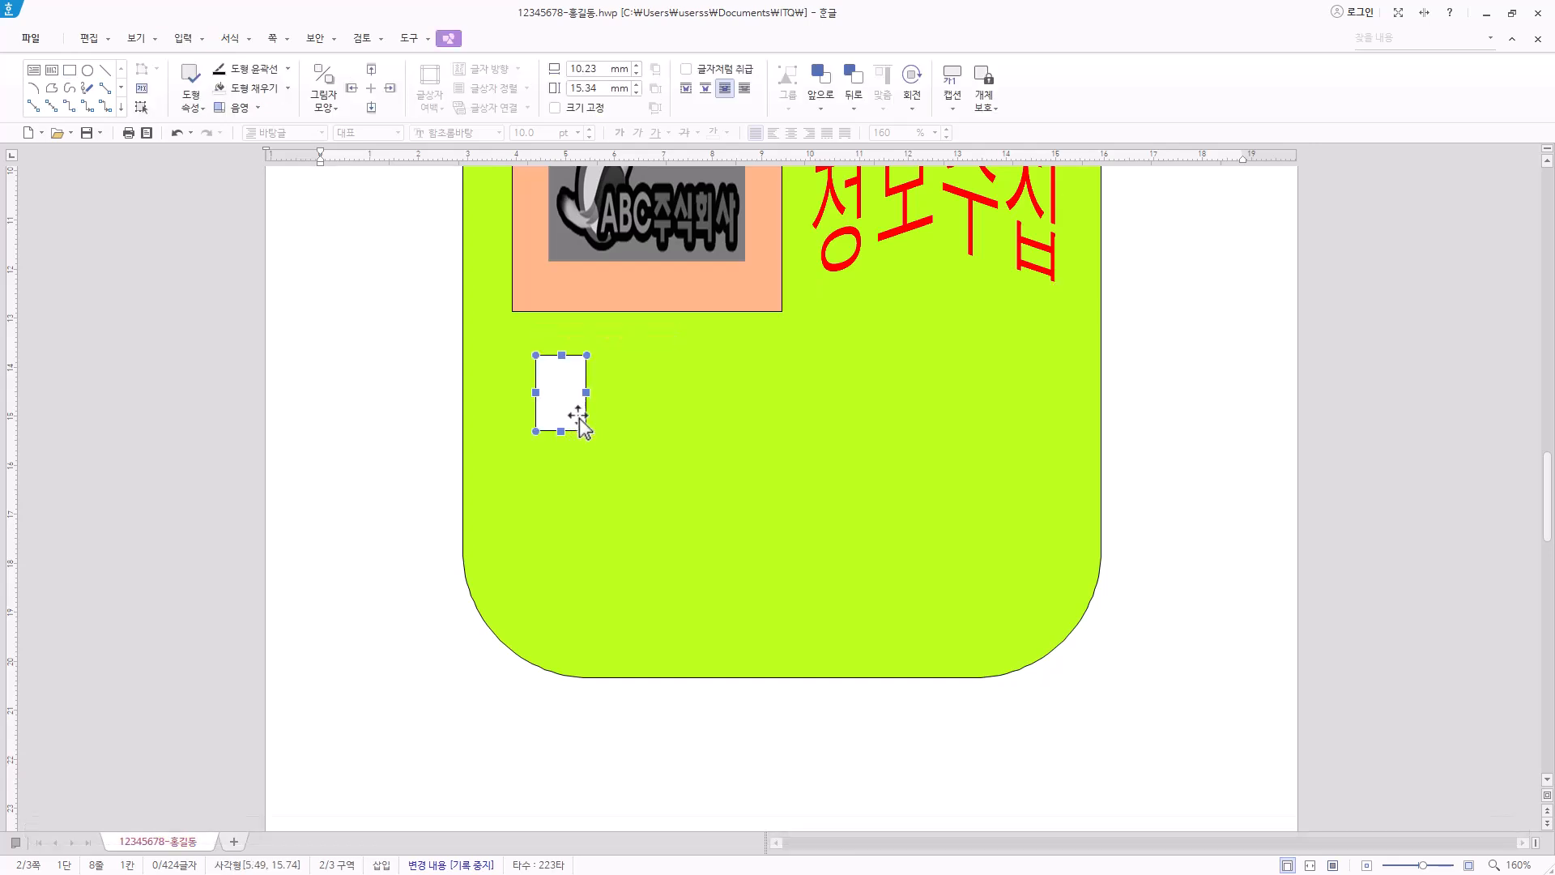
# Set the small rectangle's width to 12 mm and enter a new height in its object properties.
pyautogui.rightClick(573, 417)
pyautogui.click(659, 423)
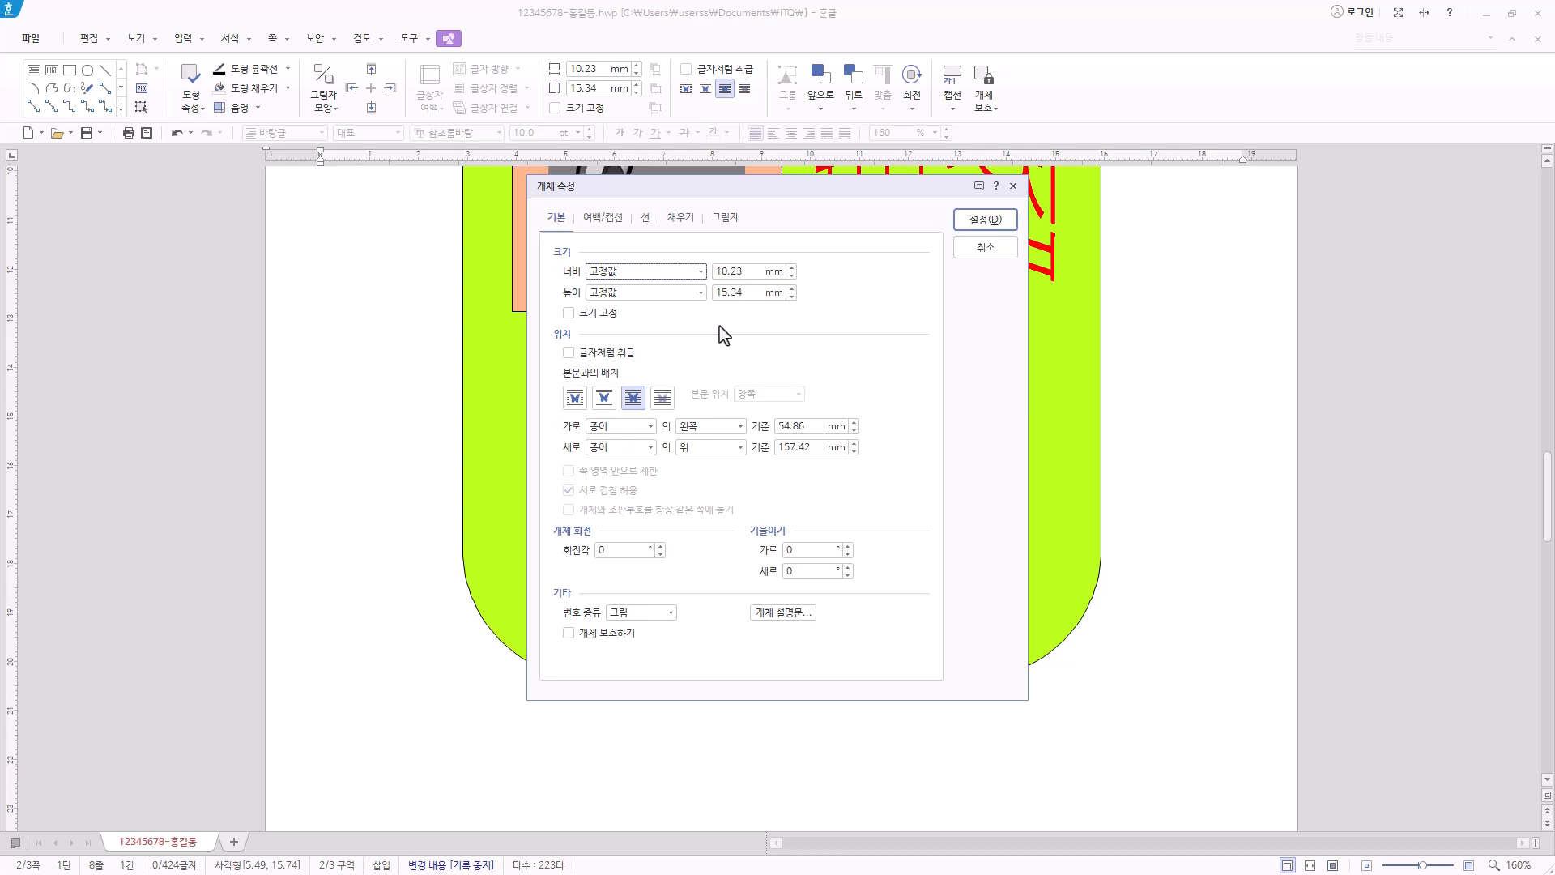
pyautogui.press('Tab')
pyautogui.write('12')
pyautogui.press('Tab')
pyautogui.press('Tab')
pyautogui.write('1')
# Set the small rectangle's fill colour to purple.
pyautogui.click(685, 220)
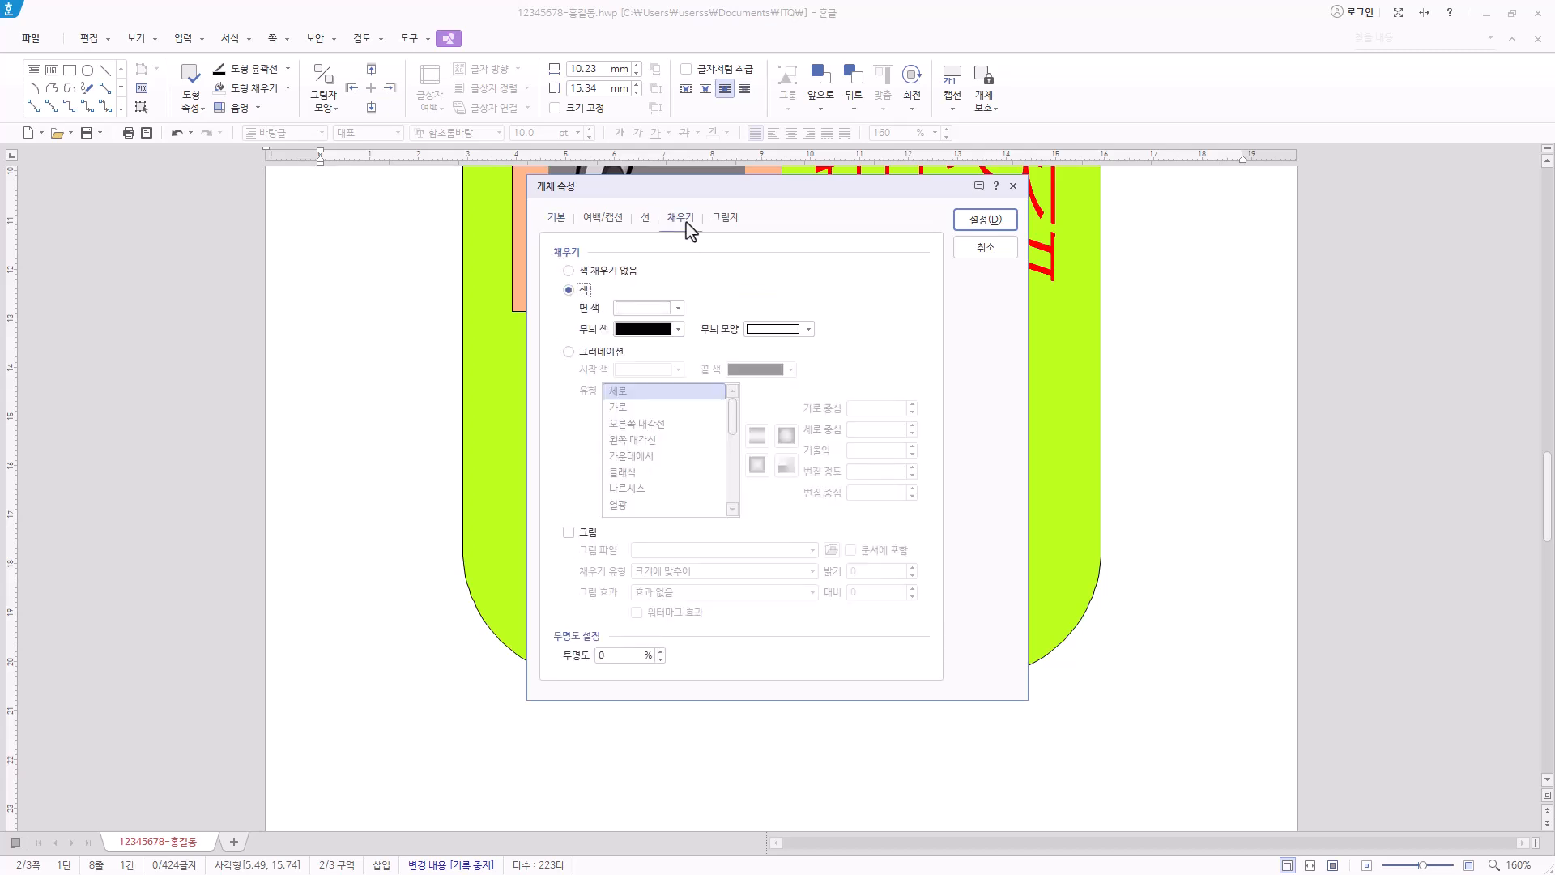
pyautogui.click(678, 308)
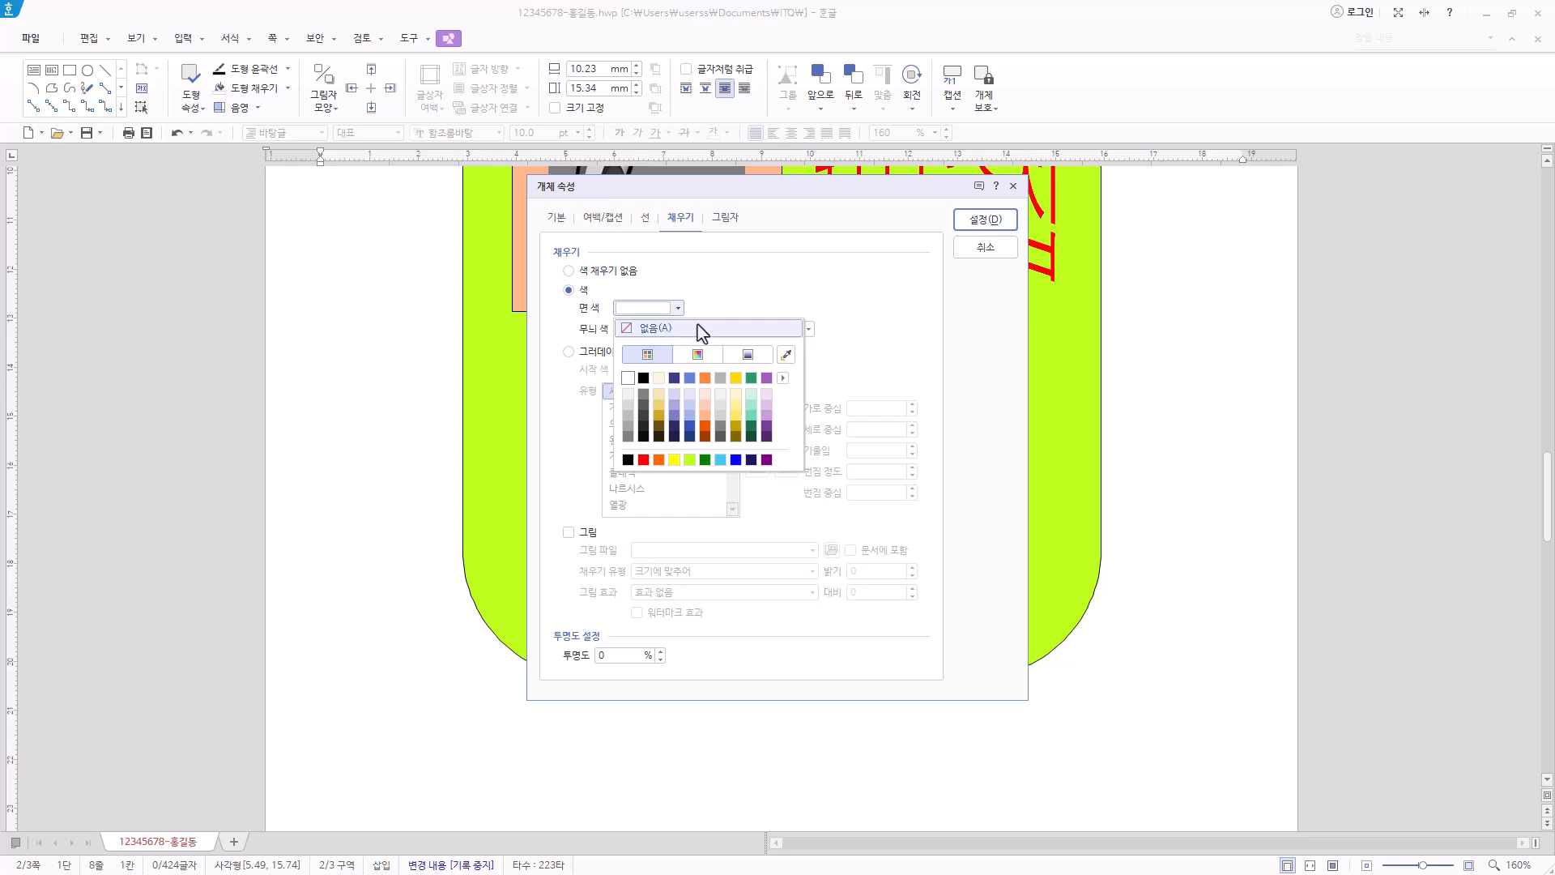
pyautogui.click(766, 378)
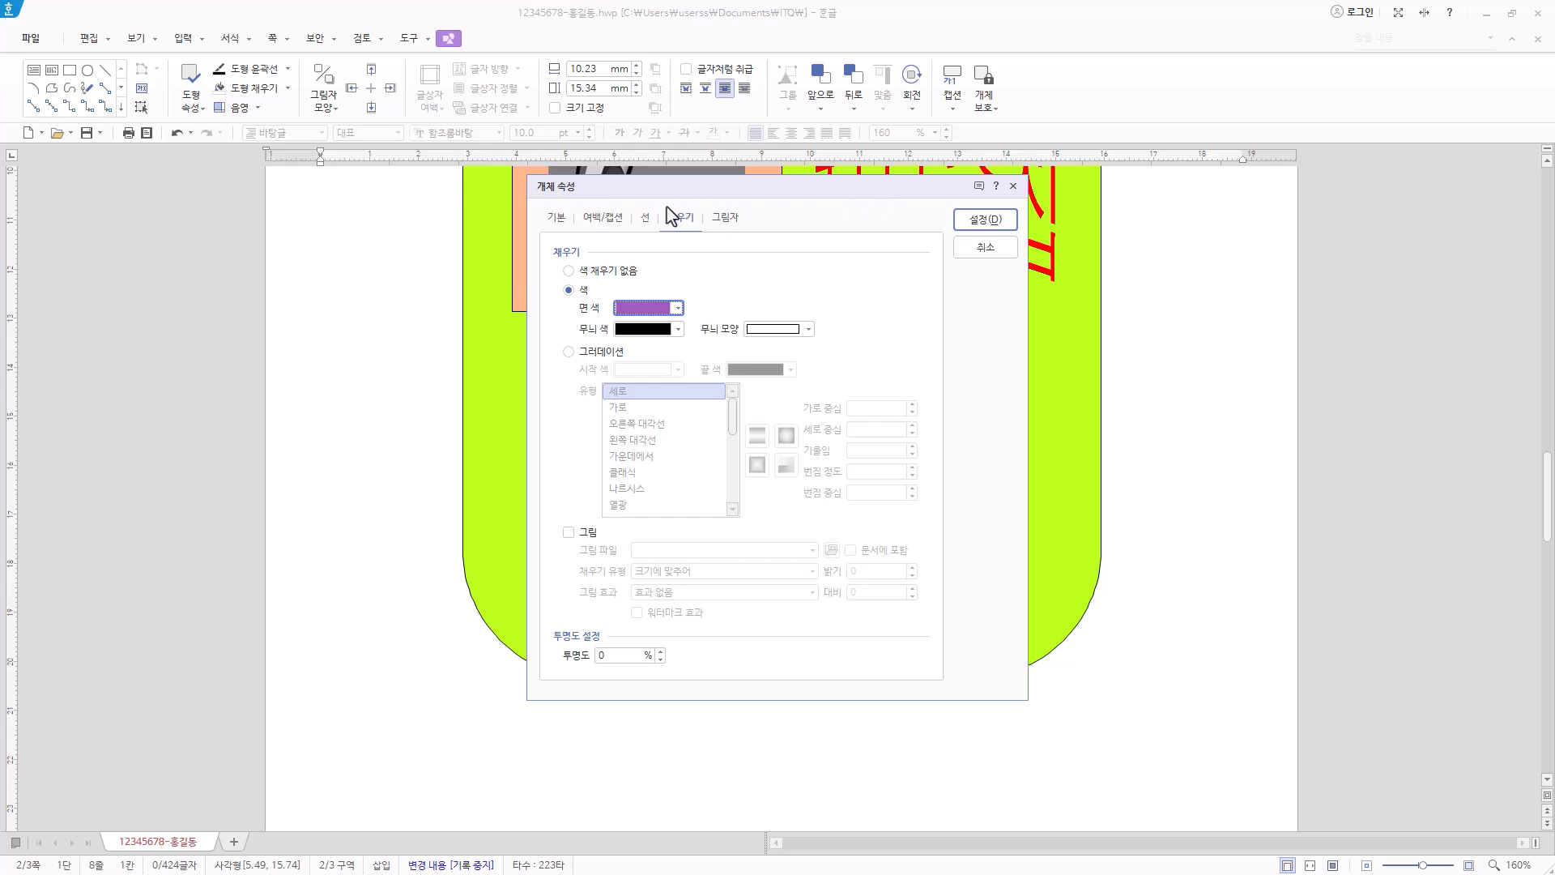
# Give the small purple rectangle rounded corners (둥근 모양), apply the properties, and shift it slightly up and to the right.
pyautogui.click(641, 223)
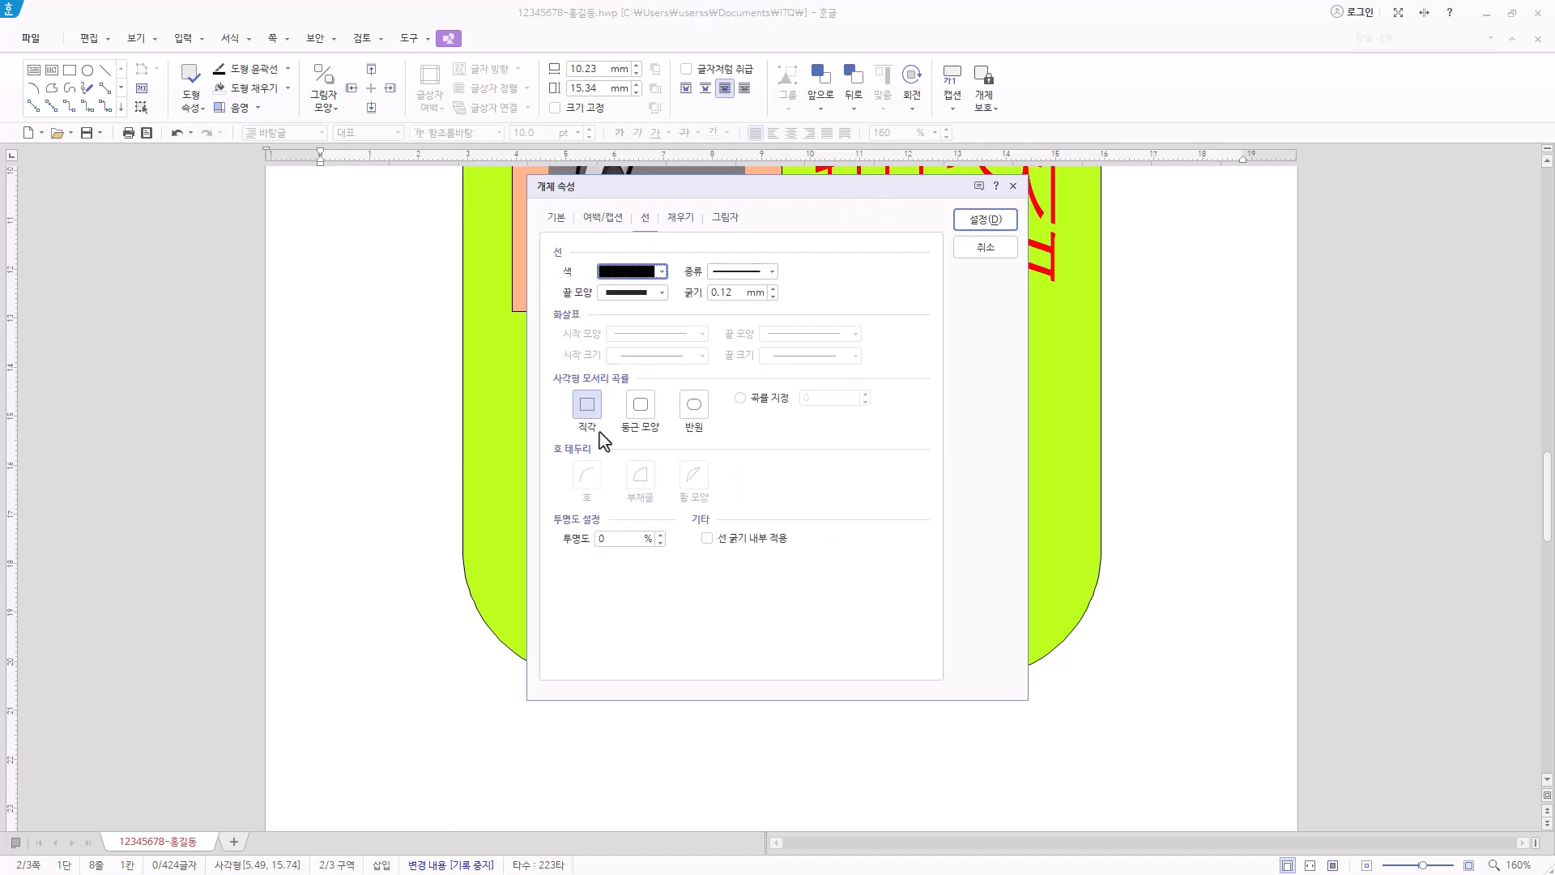
pyautogui.click(641, 405)
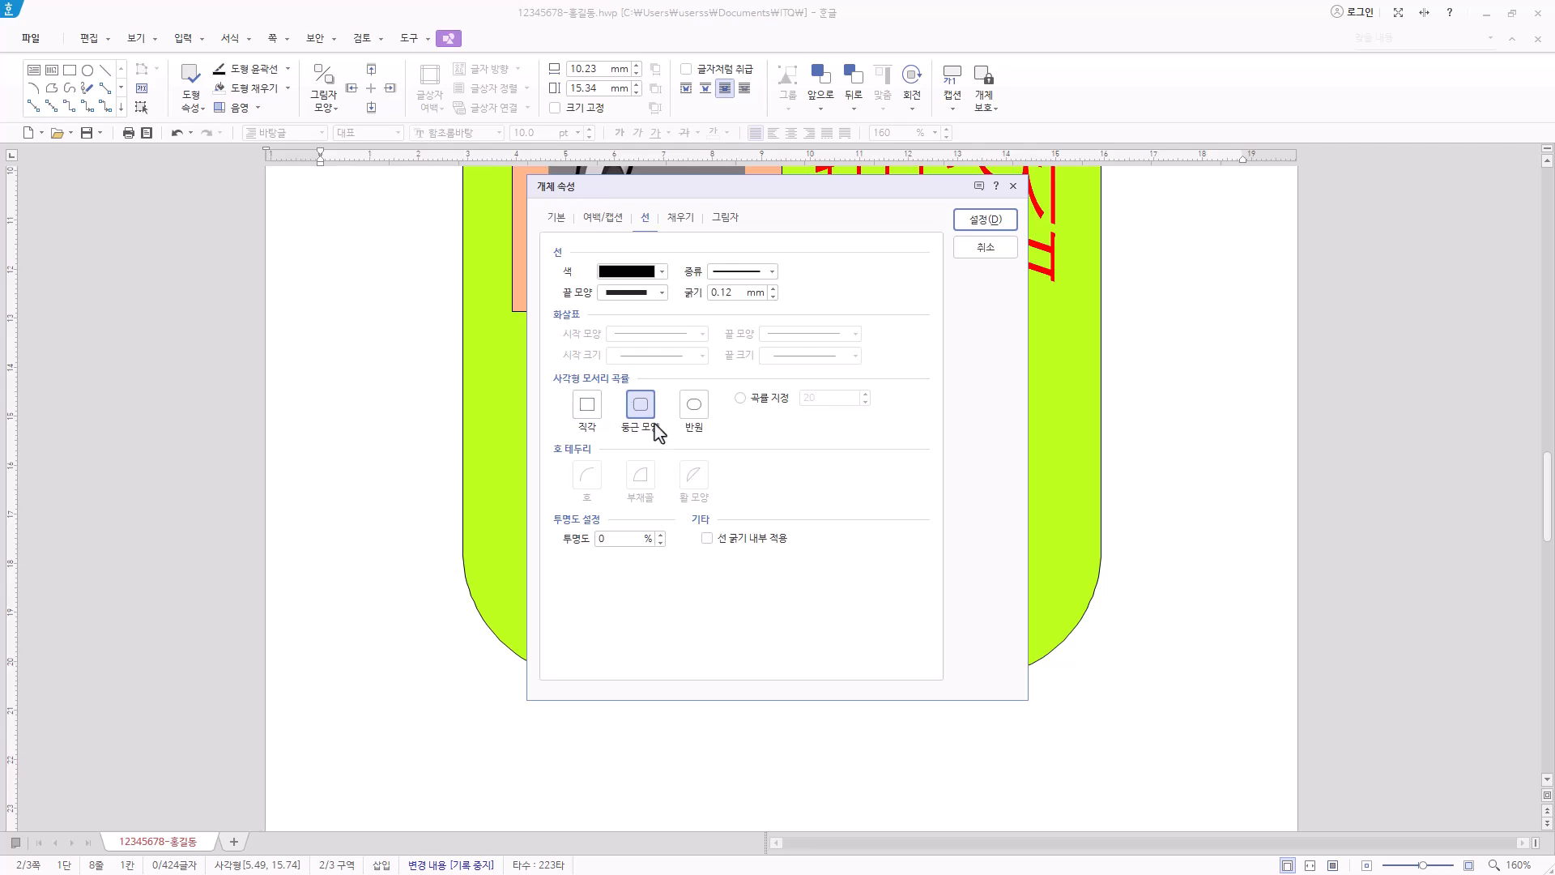
pyautogui.click(1012, 225)
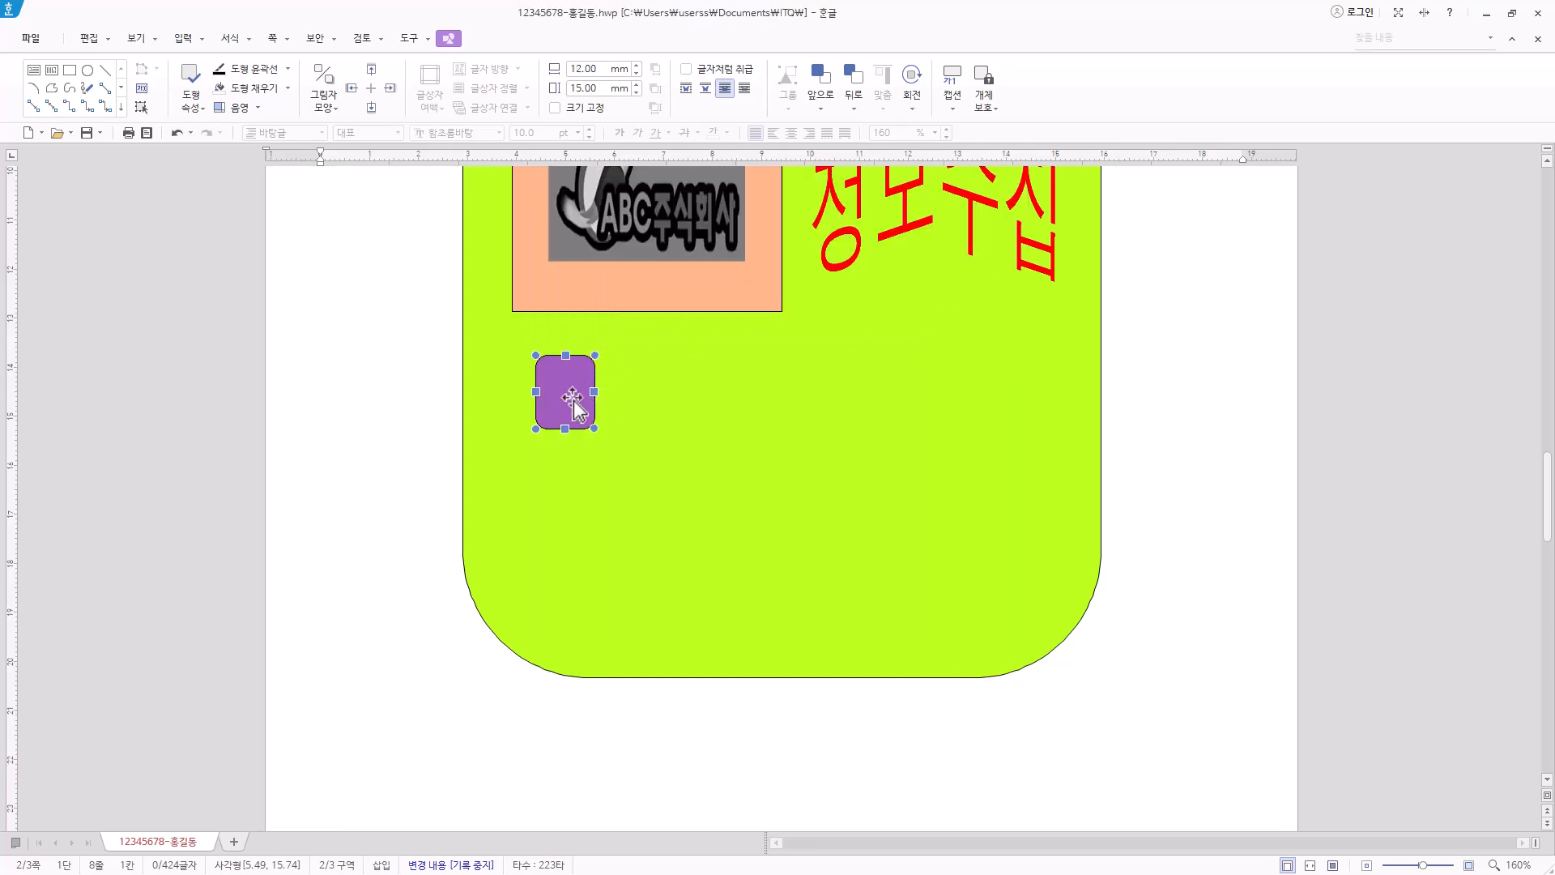
pyautogui.moveTo(573, 397); pyautogui.dragTo(579, 390)
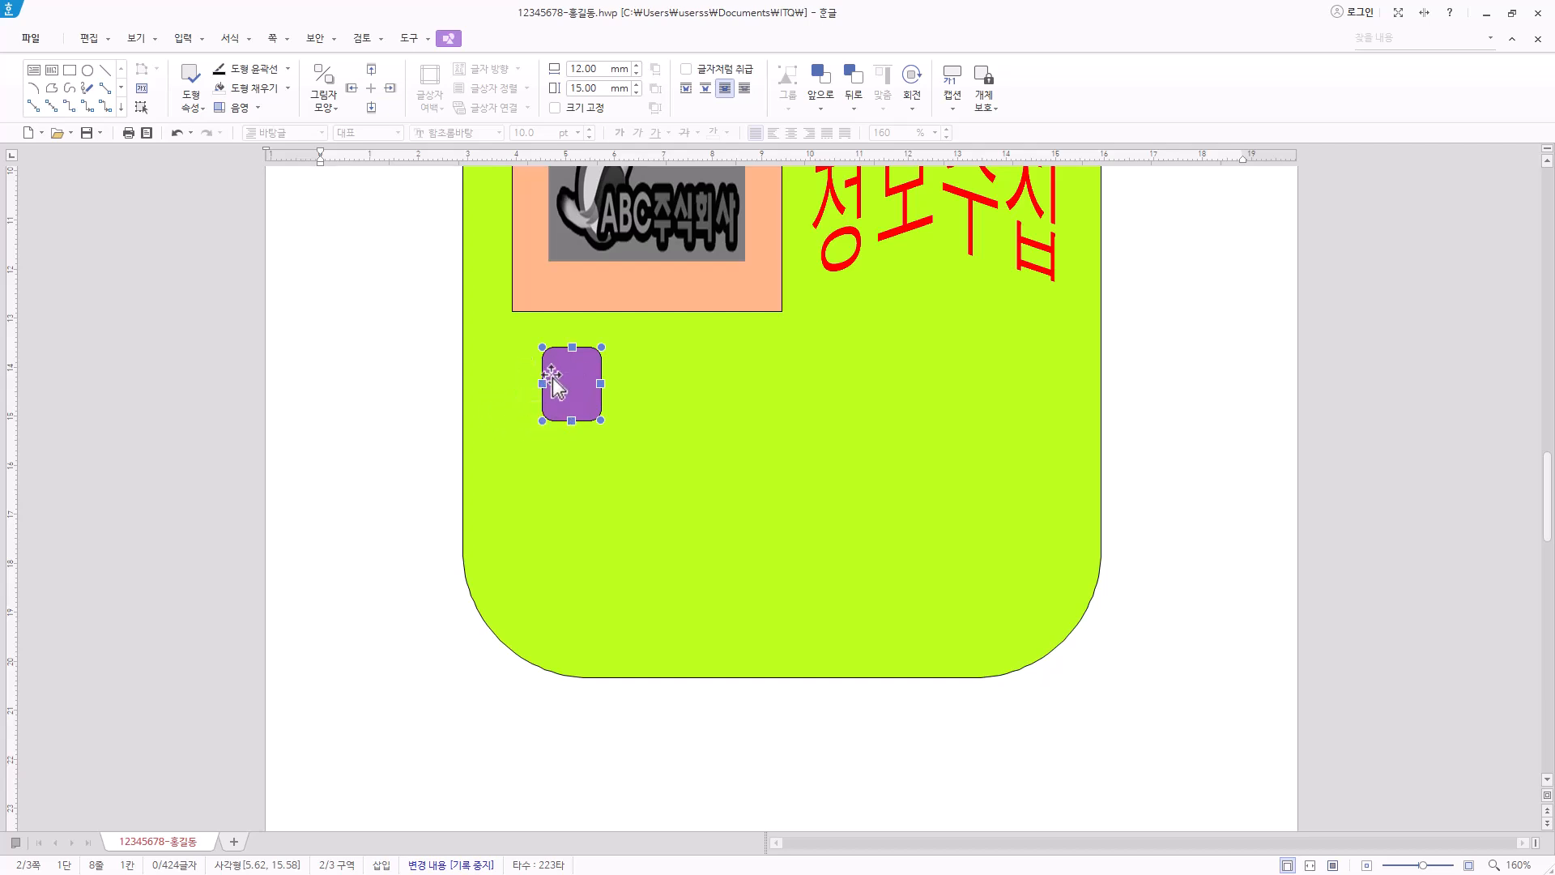
# Draw a text box about 12 mm wide and 13 mm high overlapping the purple rectangle's left side, containing the number 1.
pyautogui.click(37, 81)
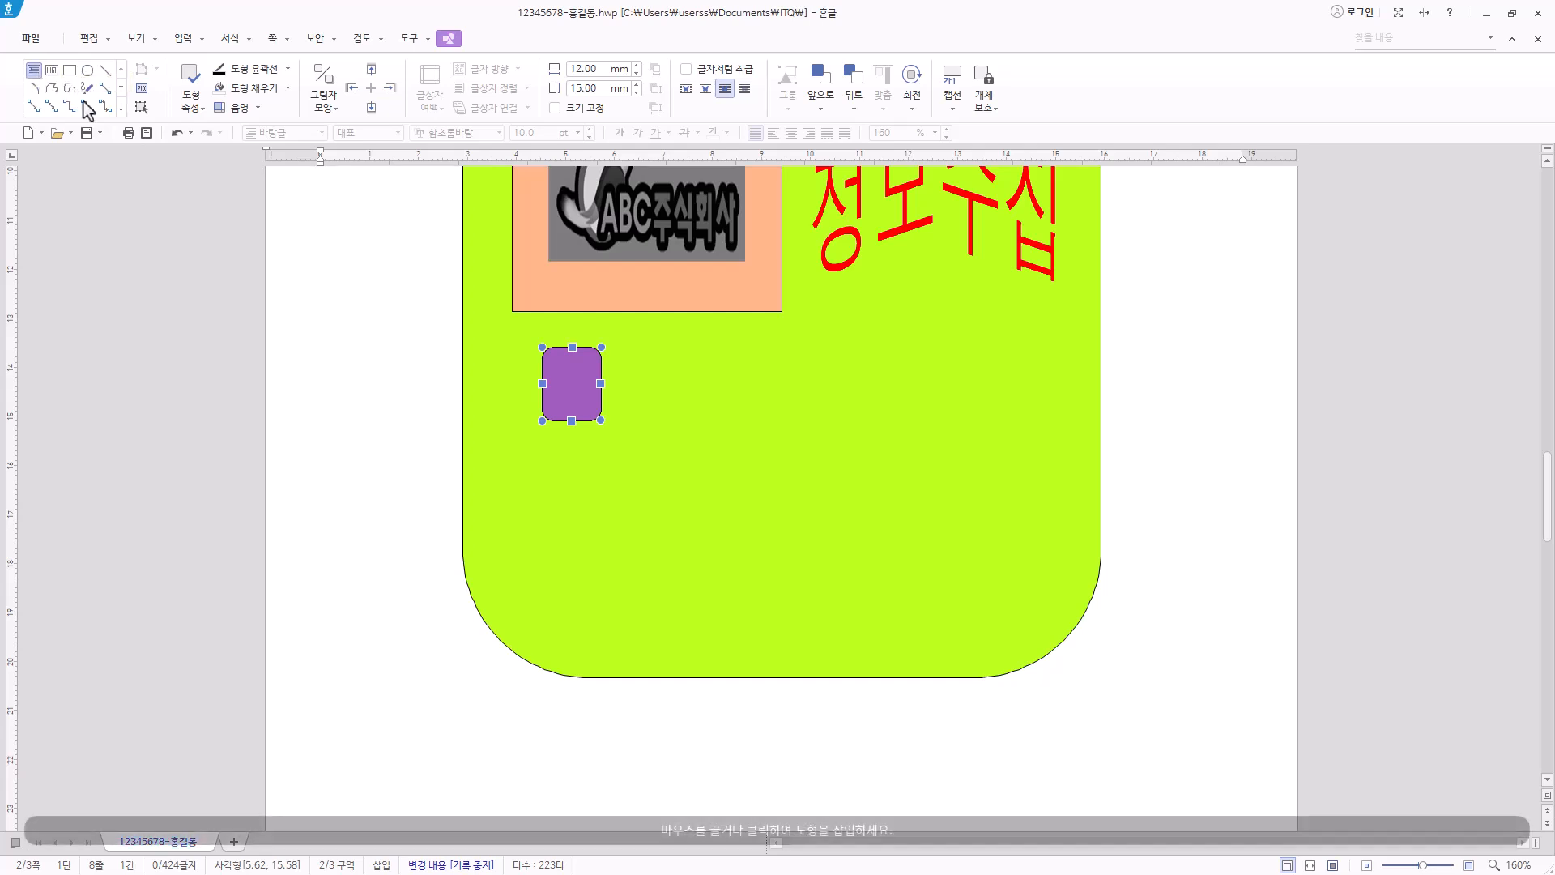
pyautogui.moveTo(512, 352); pyautogui.dragTo(571, 416)
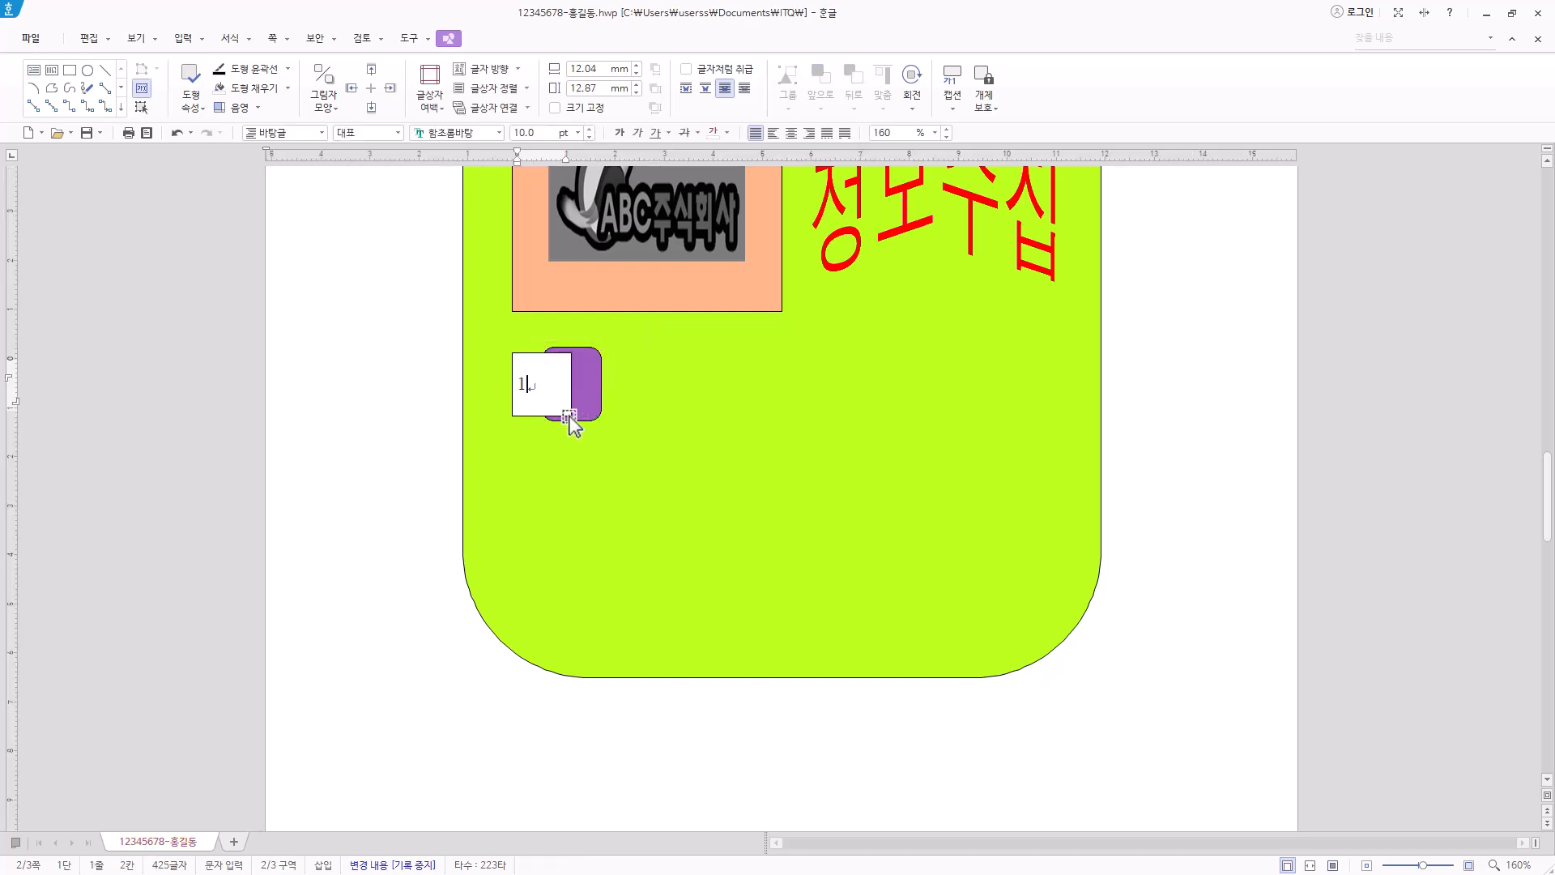
pyautogui.click(536, 416)
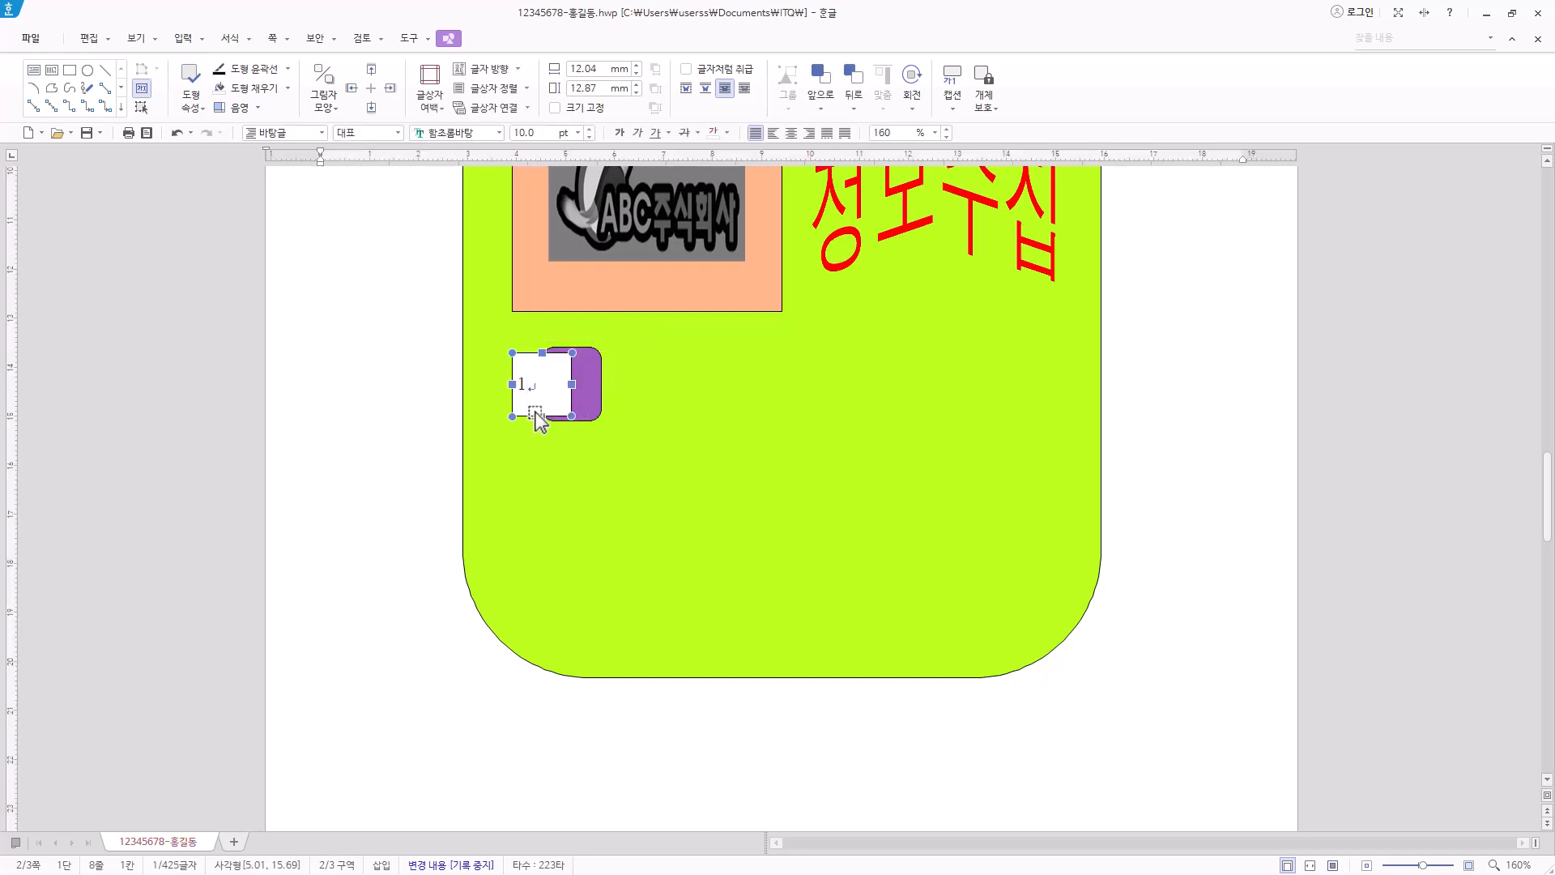
# Set the number text box's width to 15 mm and height to 13 mm in its object properties.
pyautogui.rightClick(539, 420)
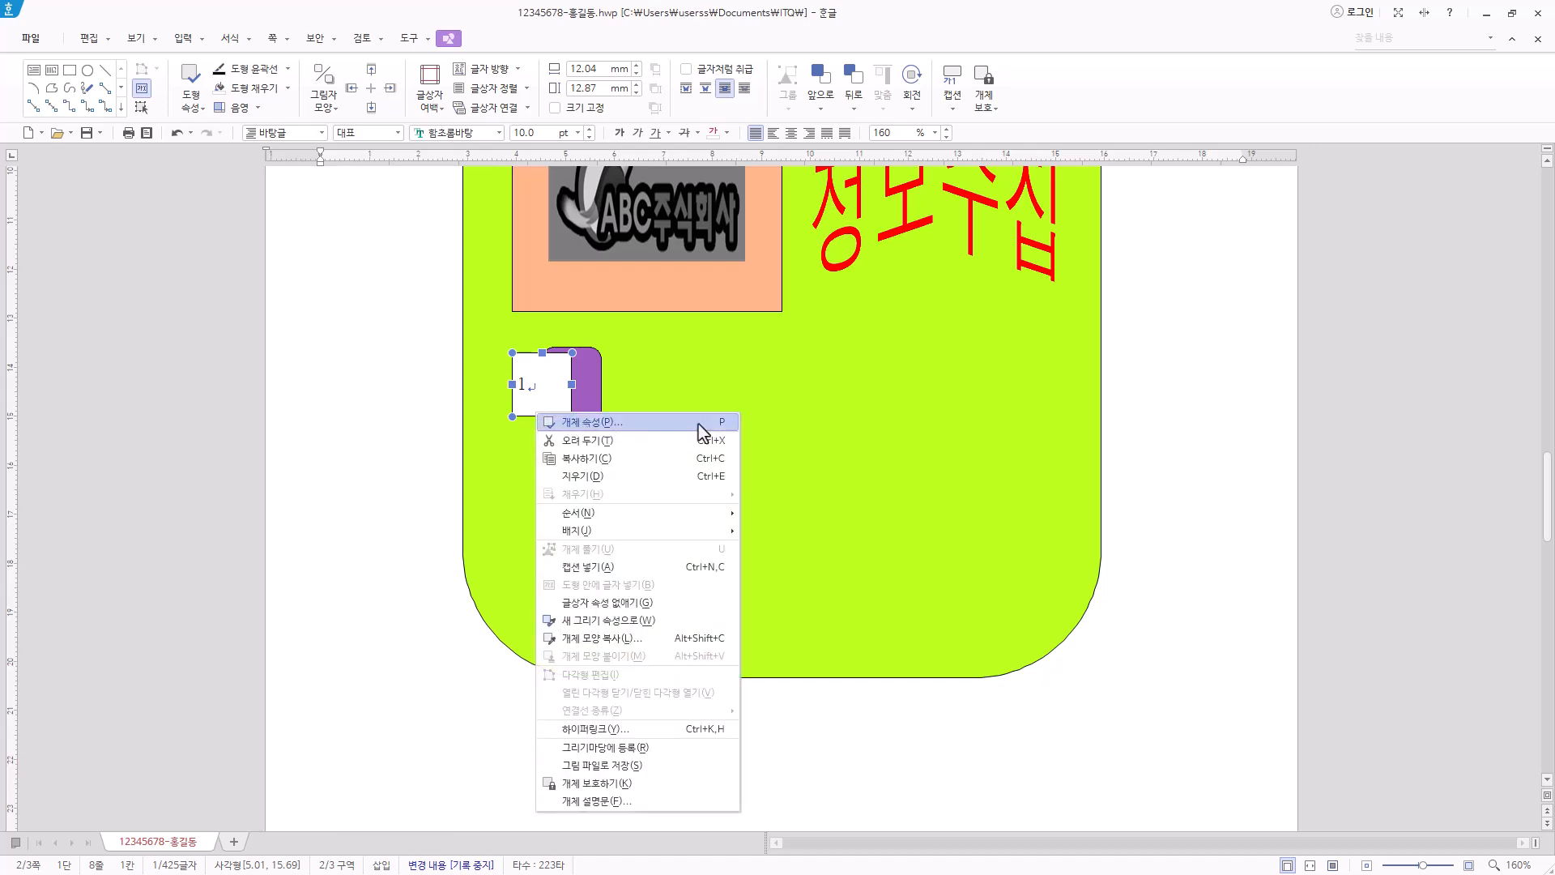
pyautogui.click(595, 427)
pyautogui.click(566, 227)
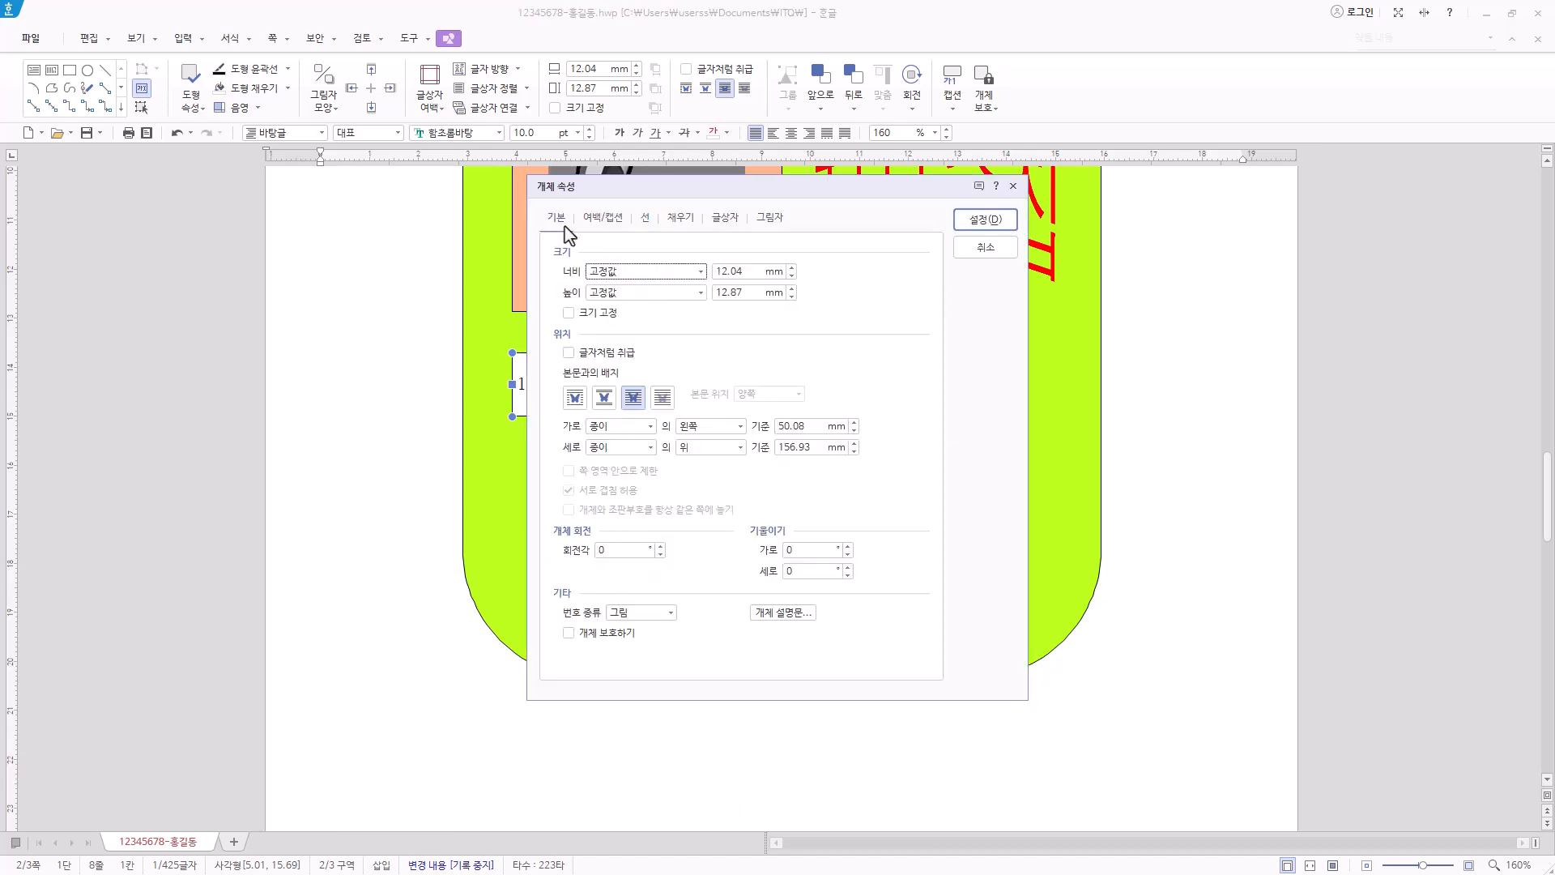
pyautogui.write('15')
pyautogui.press('Tab')
pyautogui.press('Tab')
pyautogui.write('13')
# Give the number text box rounded corners (둥근 모양) and a white fill, and apply the properties.
pyautogui.click(646, 220)
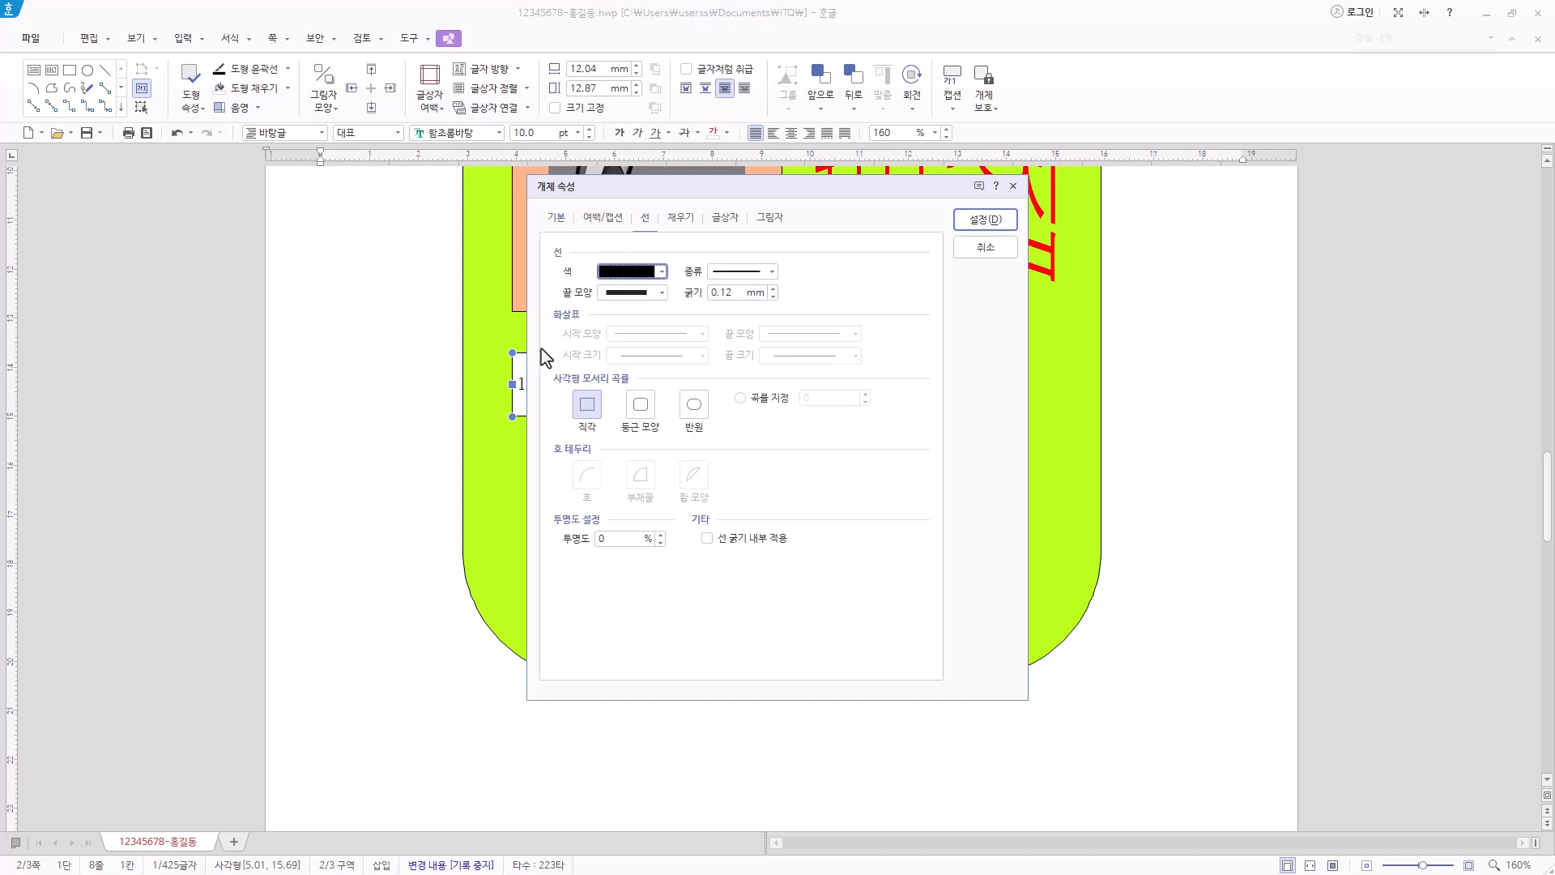
pyautogui.click(641, 409)
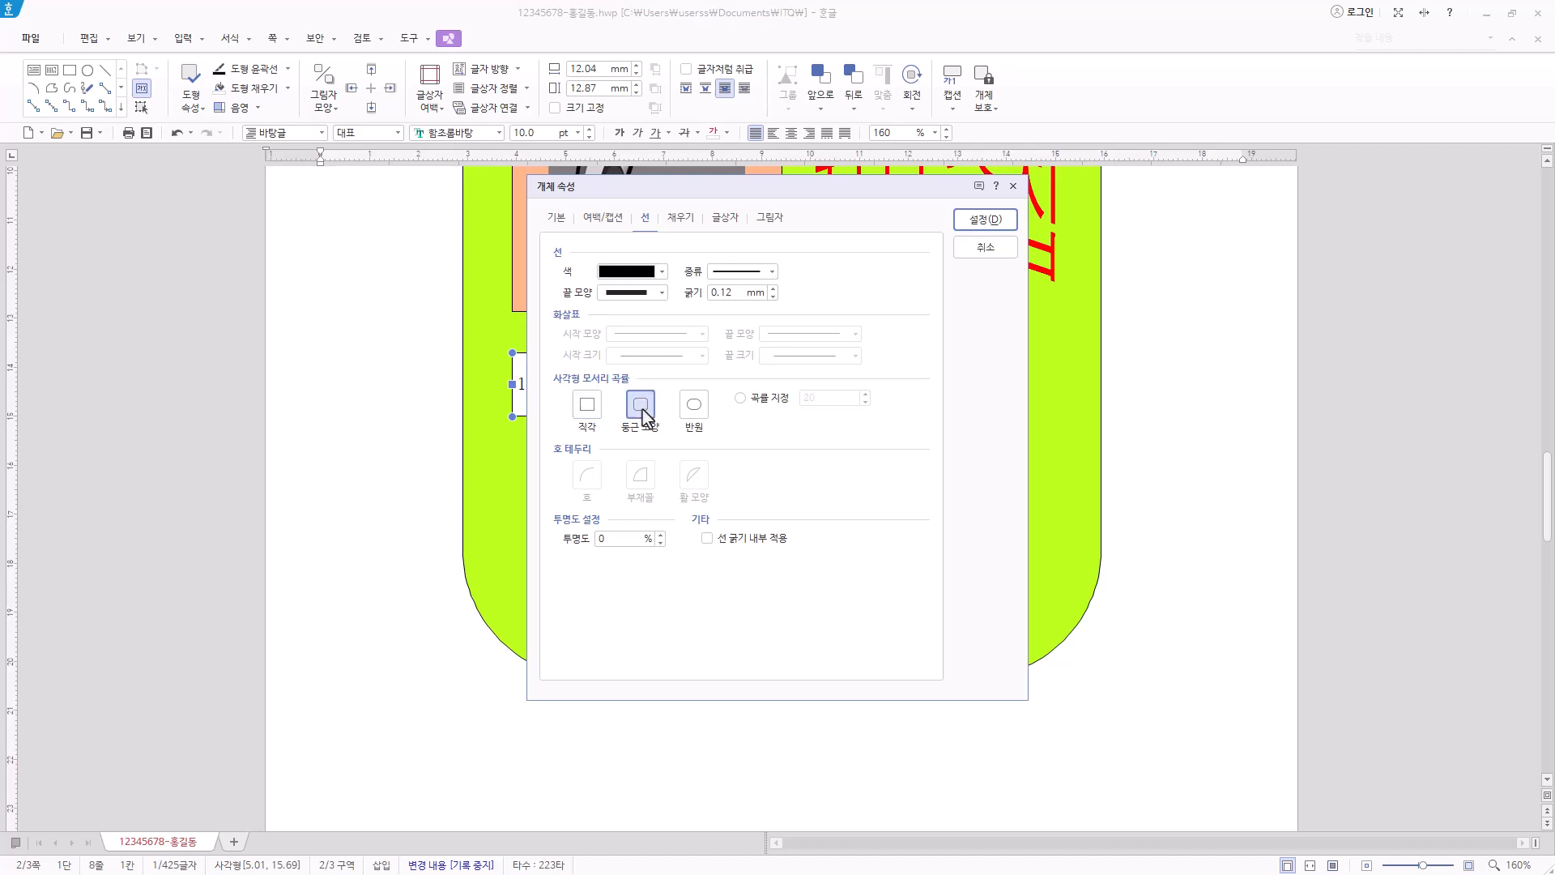
pyautogui.click(682, 220)
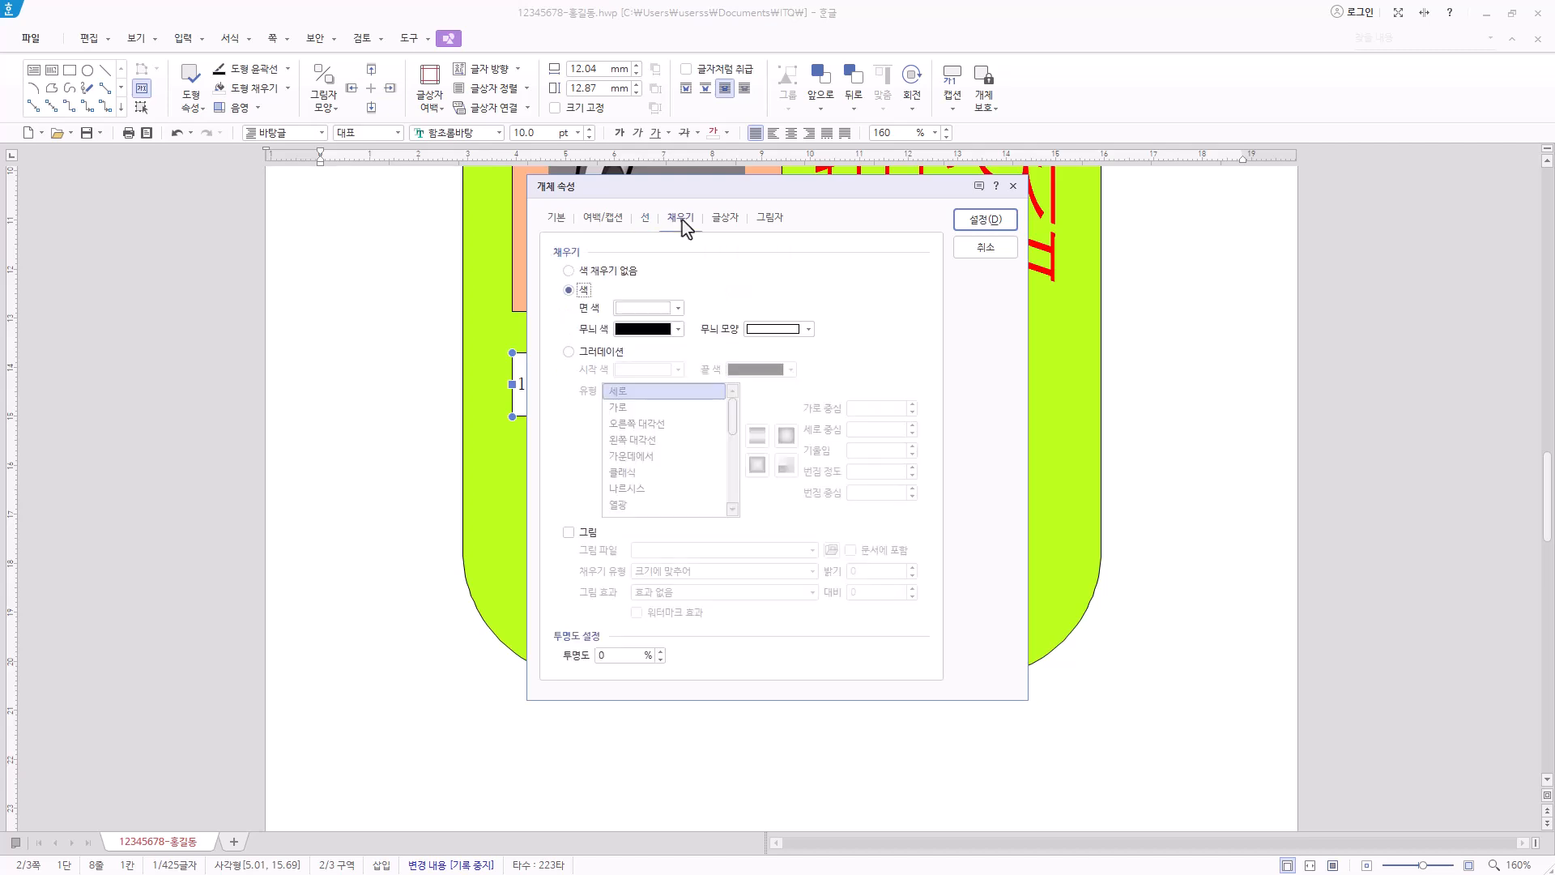
pyautogui.click(679, 309)
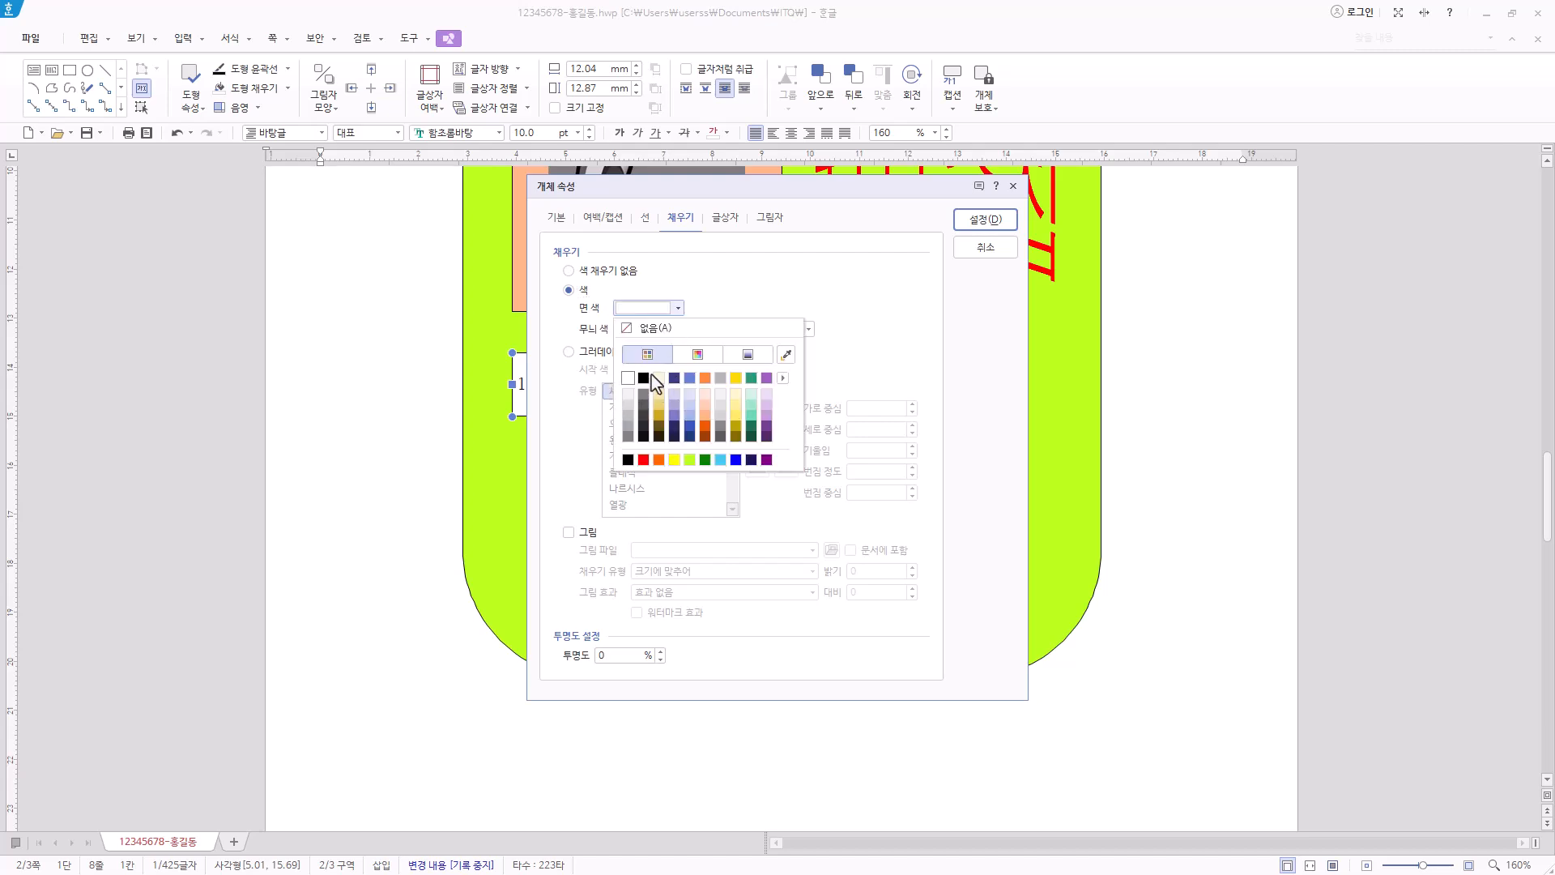
pyautogui.click(628, 378)
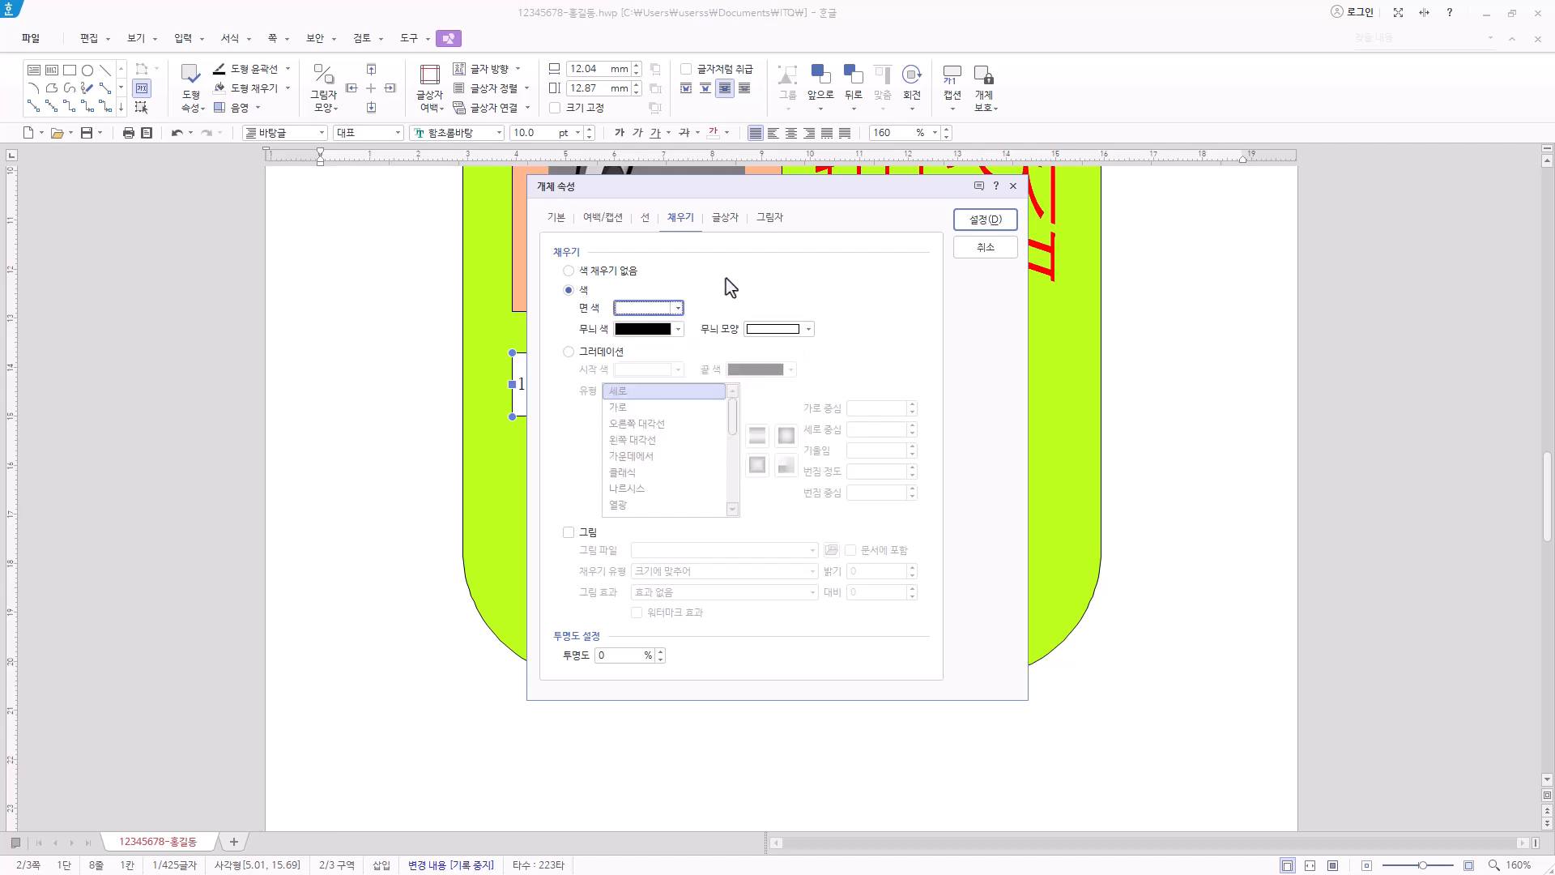
pyautogui.click(999, 226)
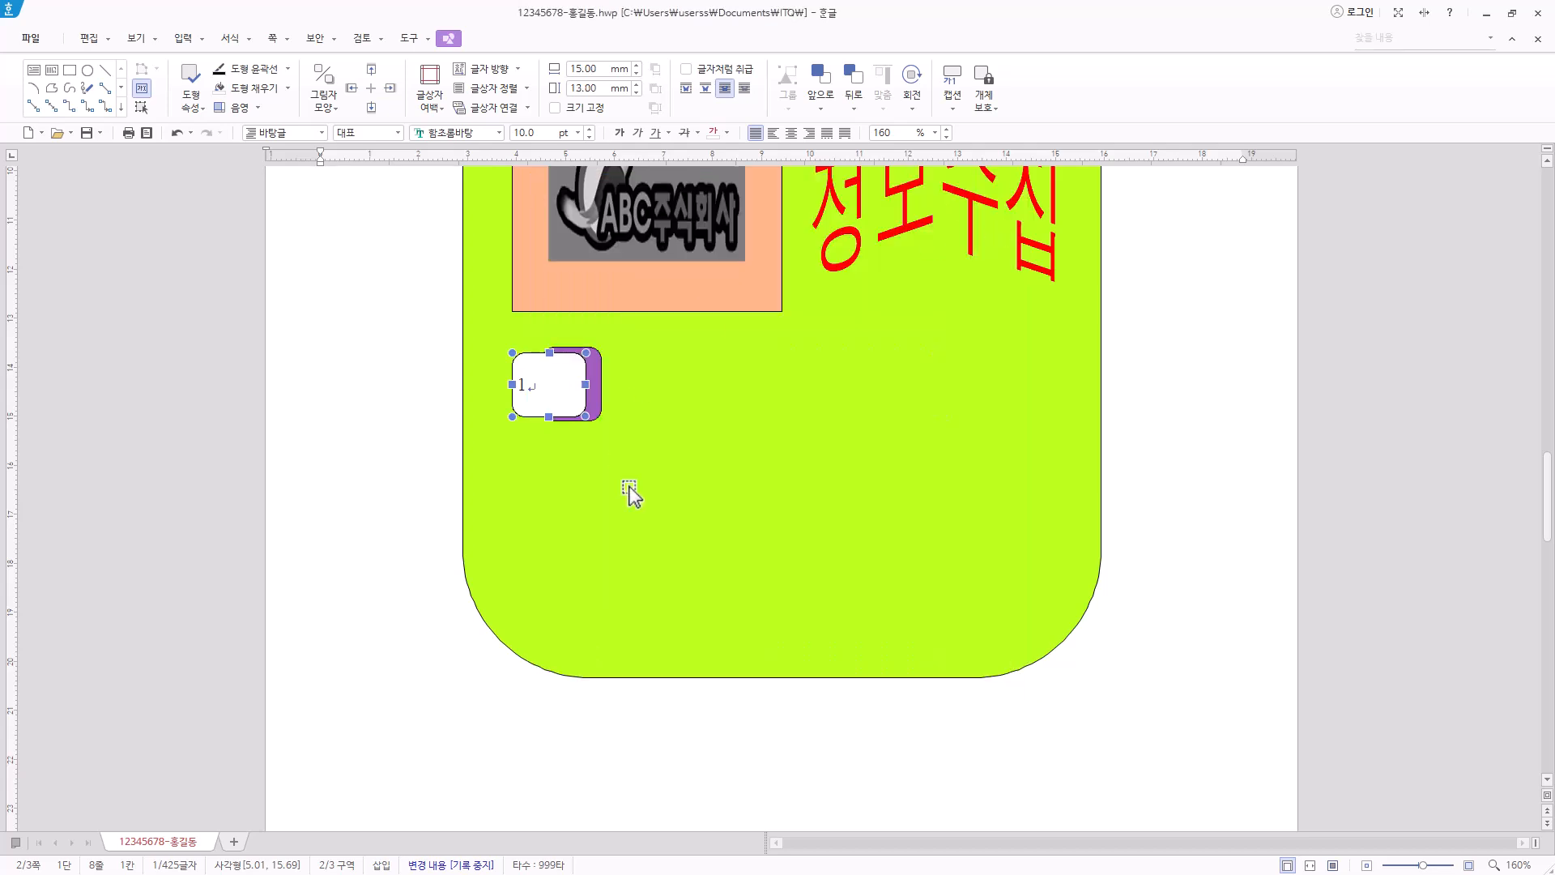
# Format the number 1 in the 궁서 font at 20 pt and centre it in its text box.
pyautogui.click(486, 134)
pyautogui.write('궁')
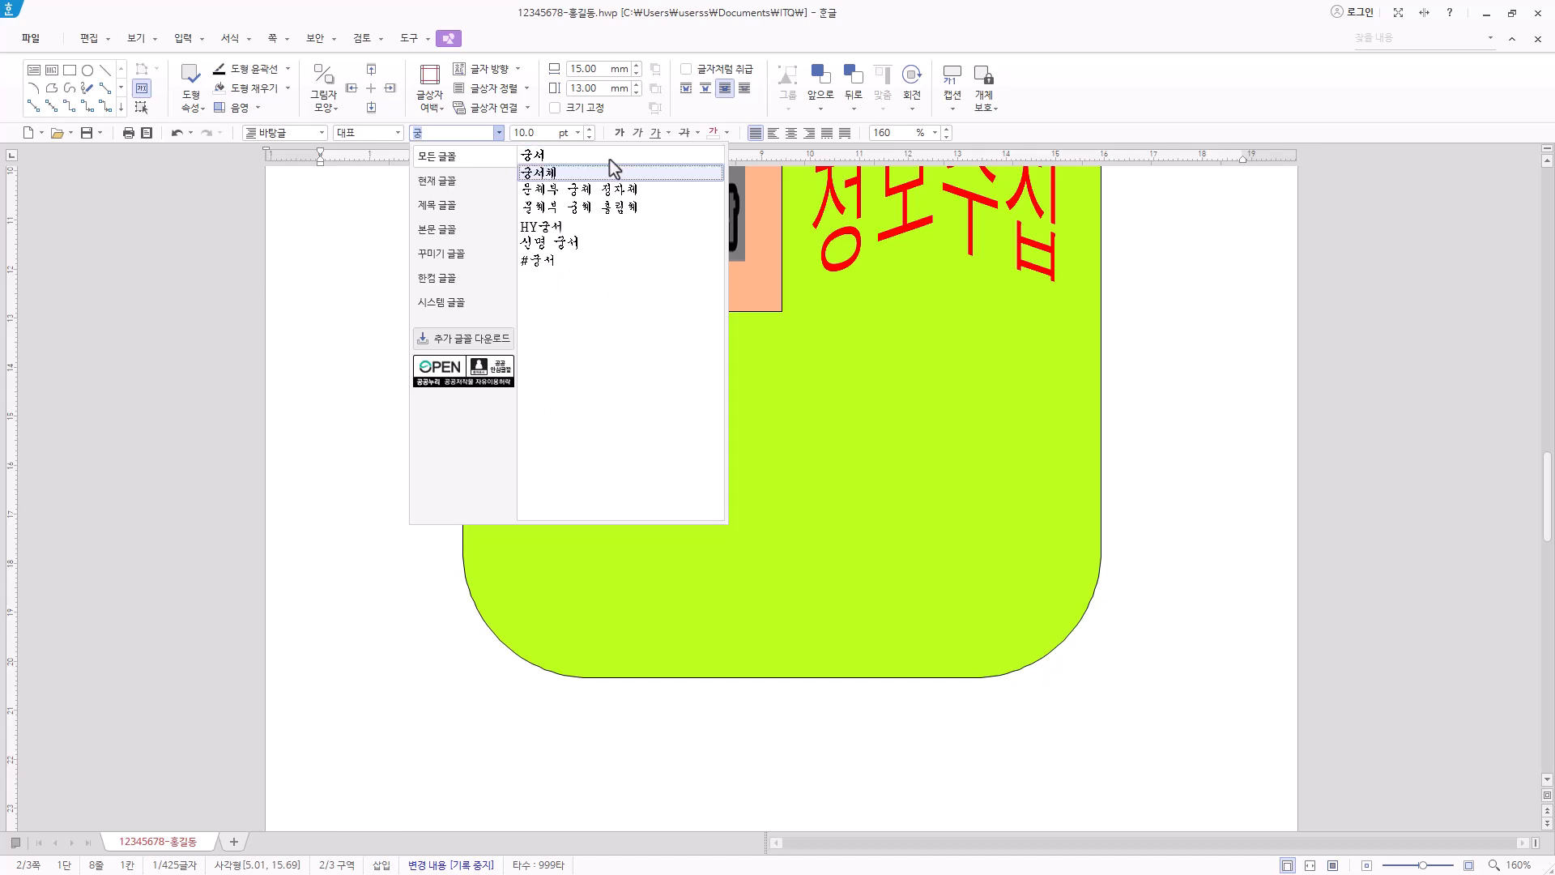
pyautogui.click(613, 156)
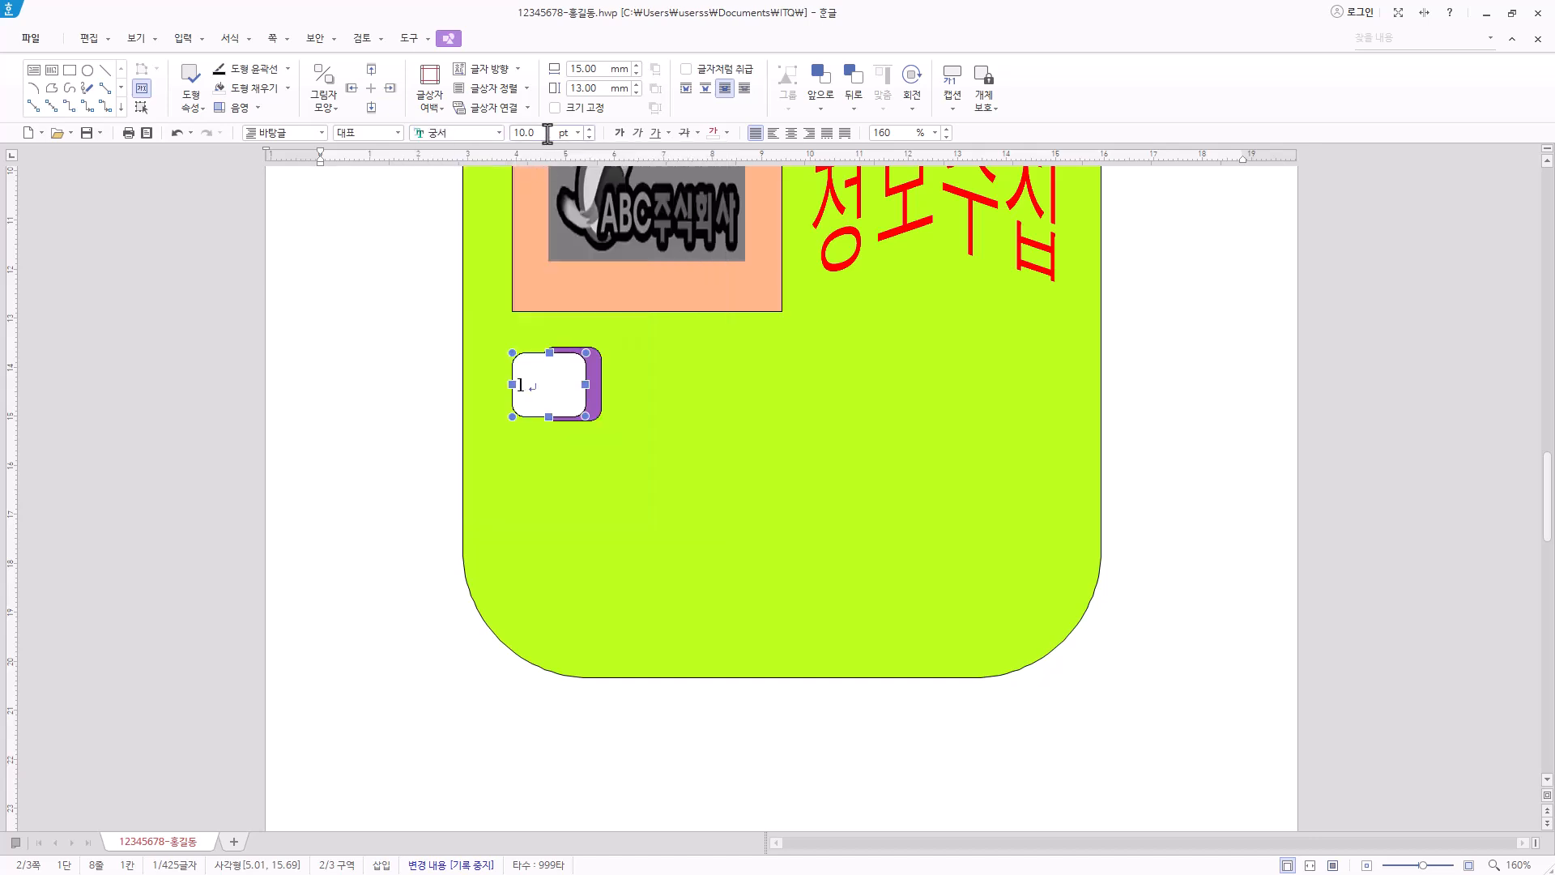
pyautogui.click(577, 133)
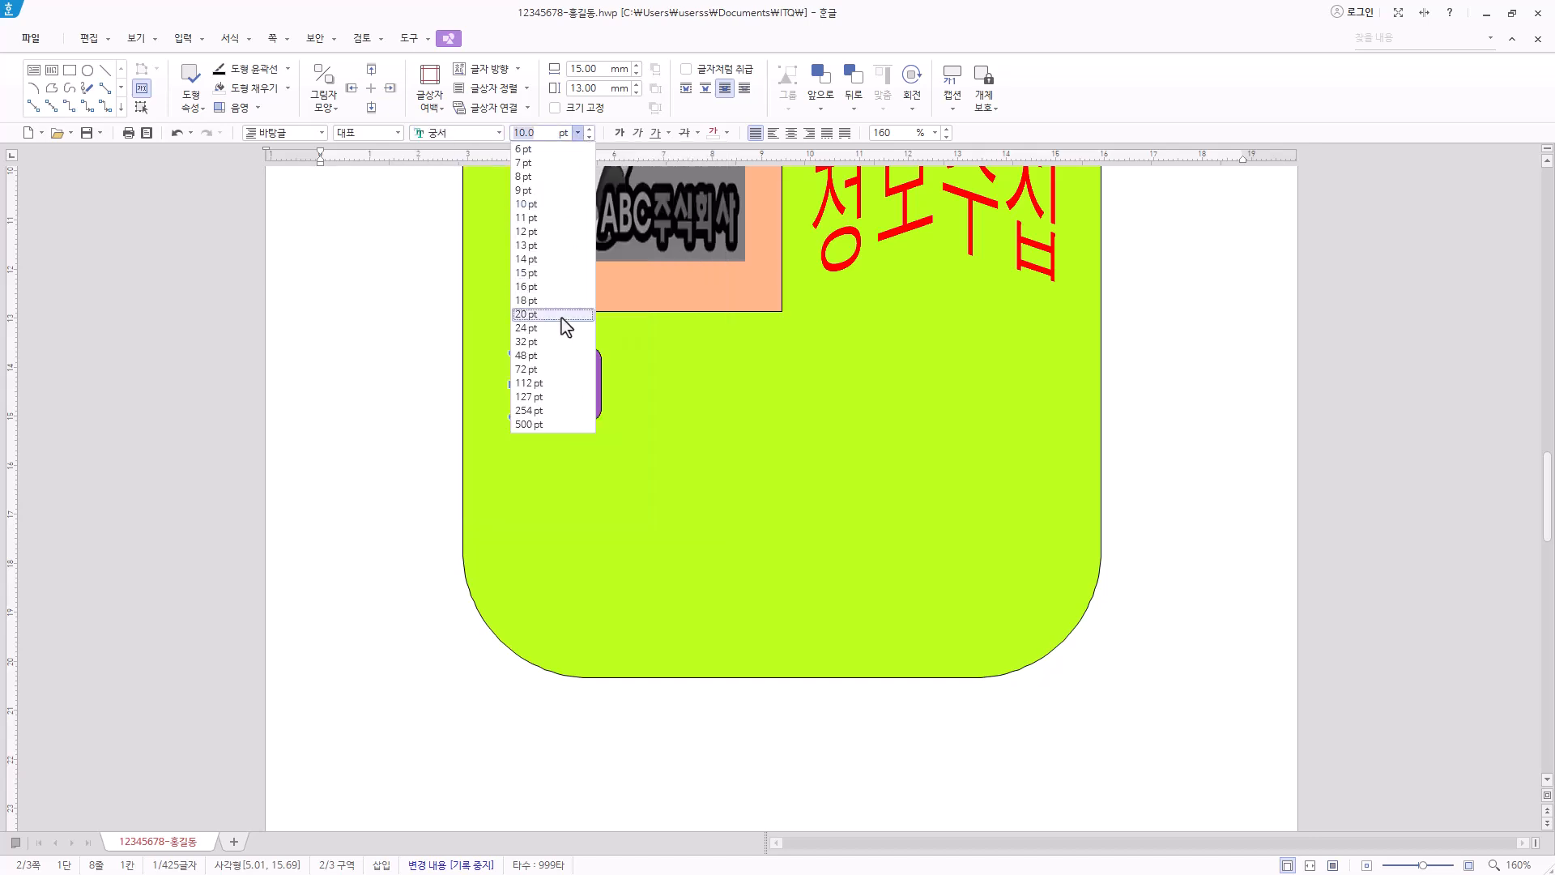
pyautogui.click(566, 314)
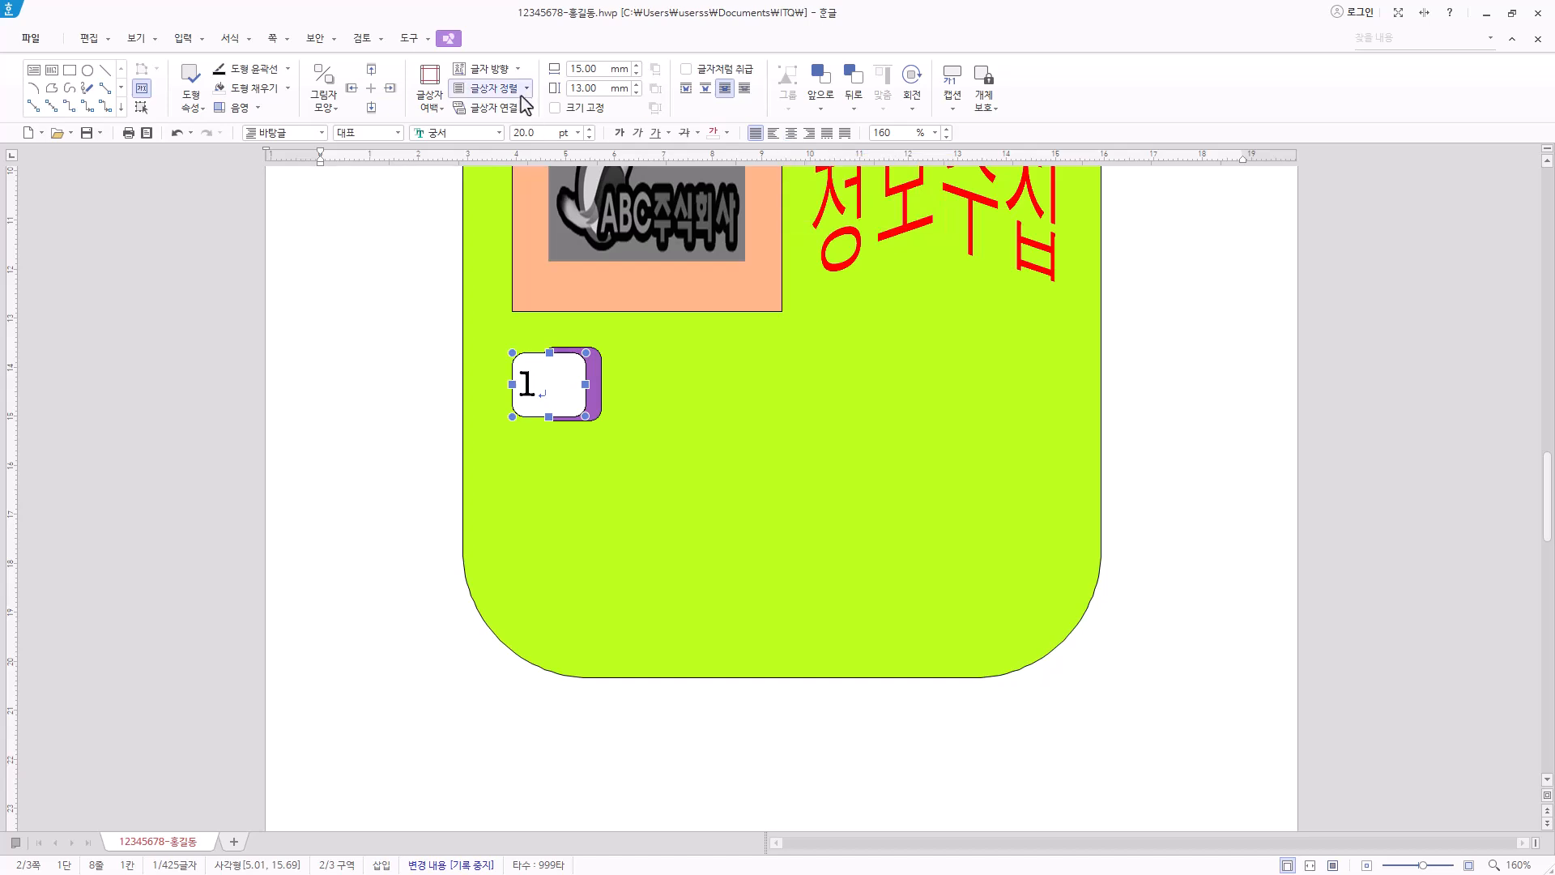
pyautogui.click(490, 87)
pyautogui.click(495, 148)
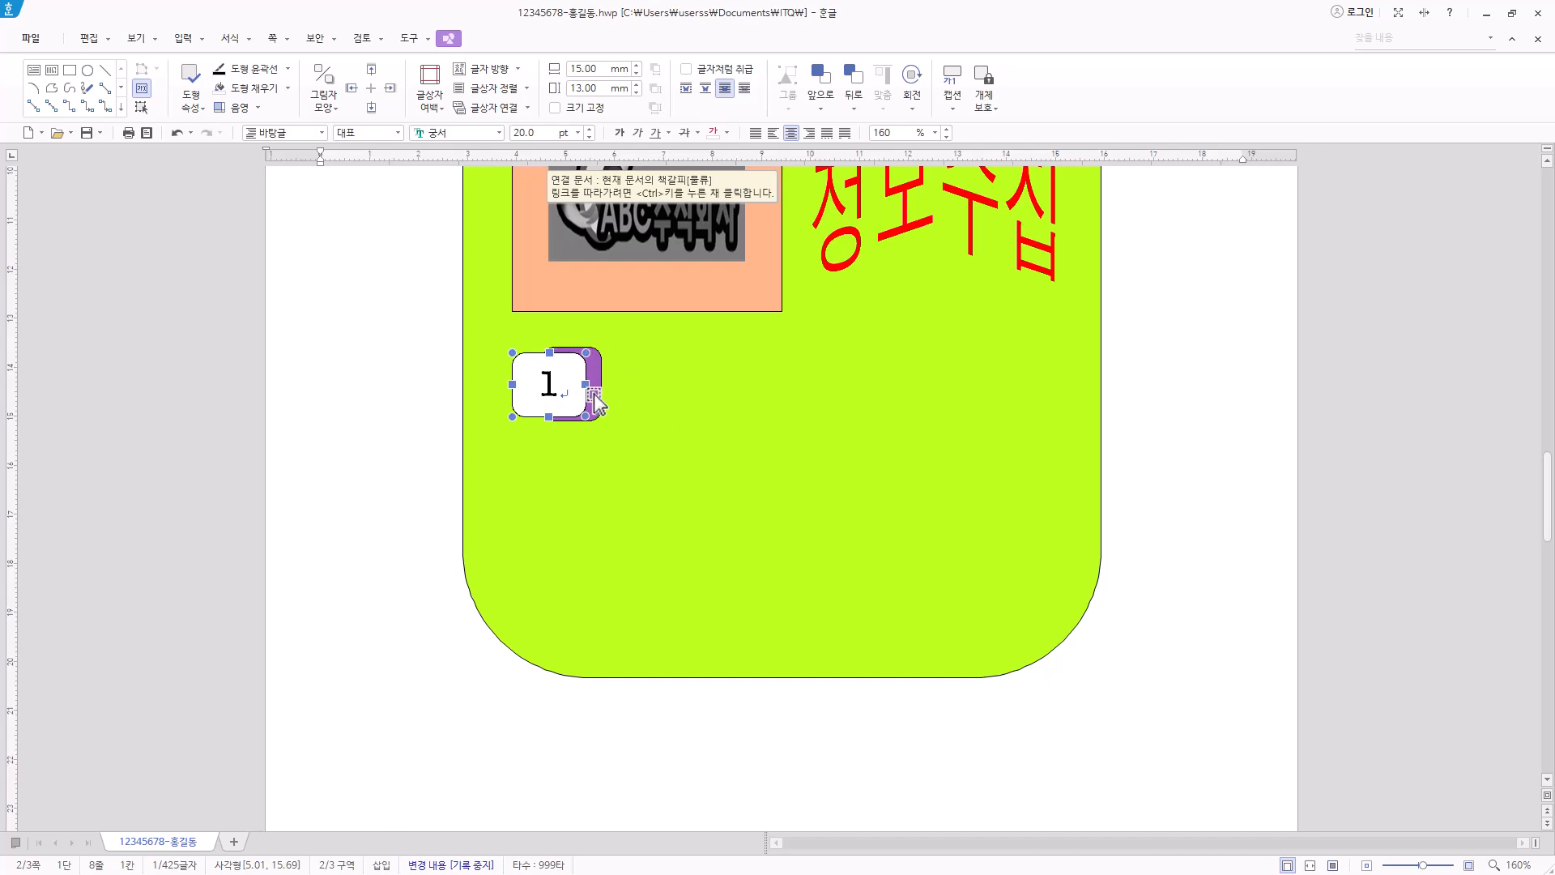
# Nudge the number text box right and slightly up so it sits over the purple rectangle.
pyautogui.press('Right')
pyautogui.press('Right')
pyautogui.press('Right')
pyautogui.press('Up')
pyautogui.press('Right')
pyautogui.press('Down')
pyautogui.press('Up')
pyautogui.press('Right')
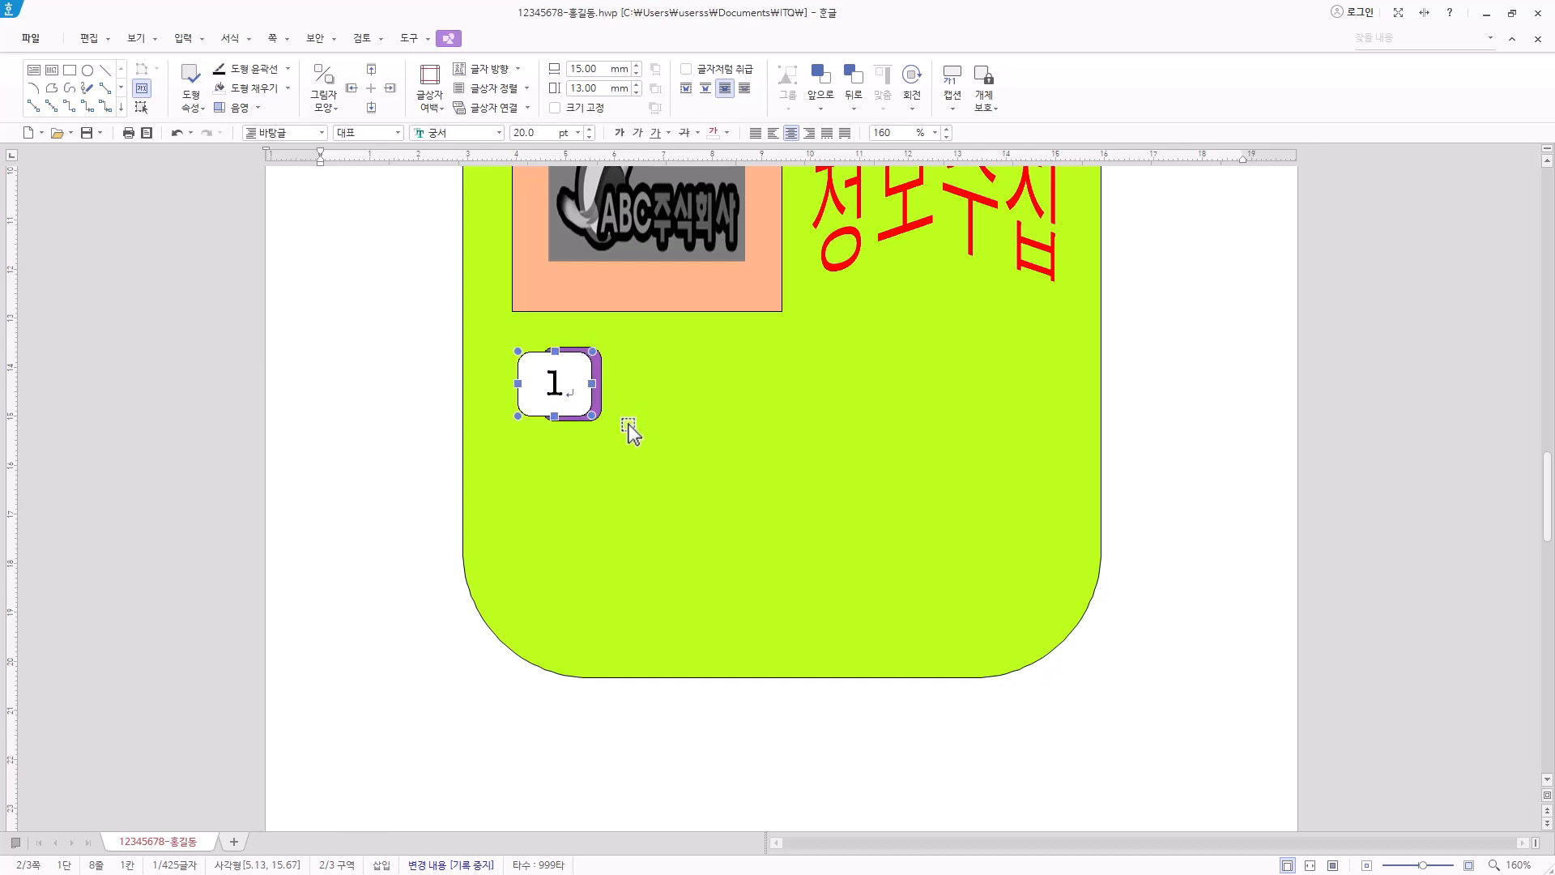
pyautogui.press('Right')
pyautogui.press('Right')
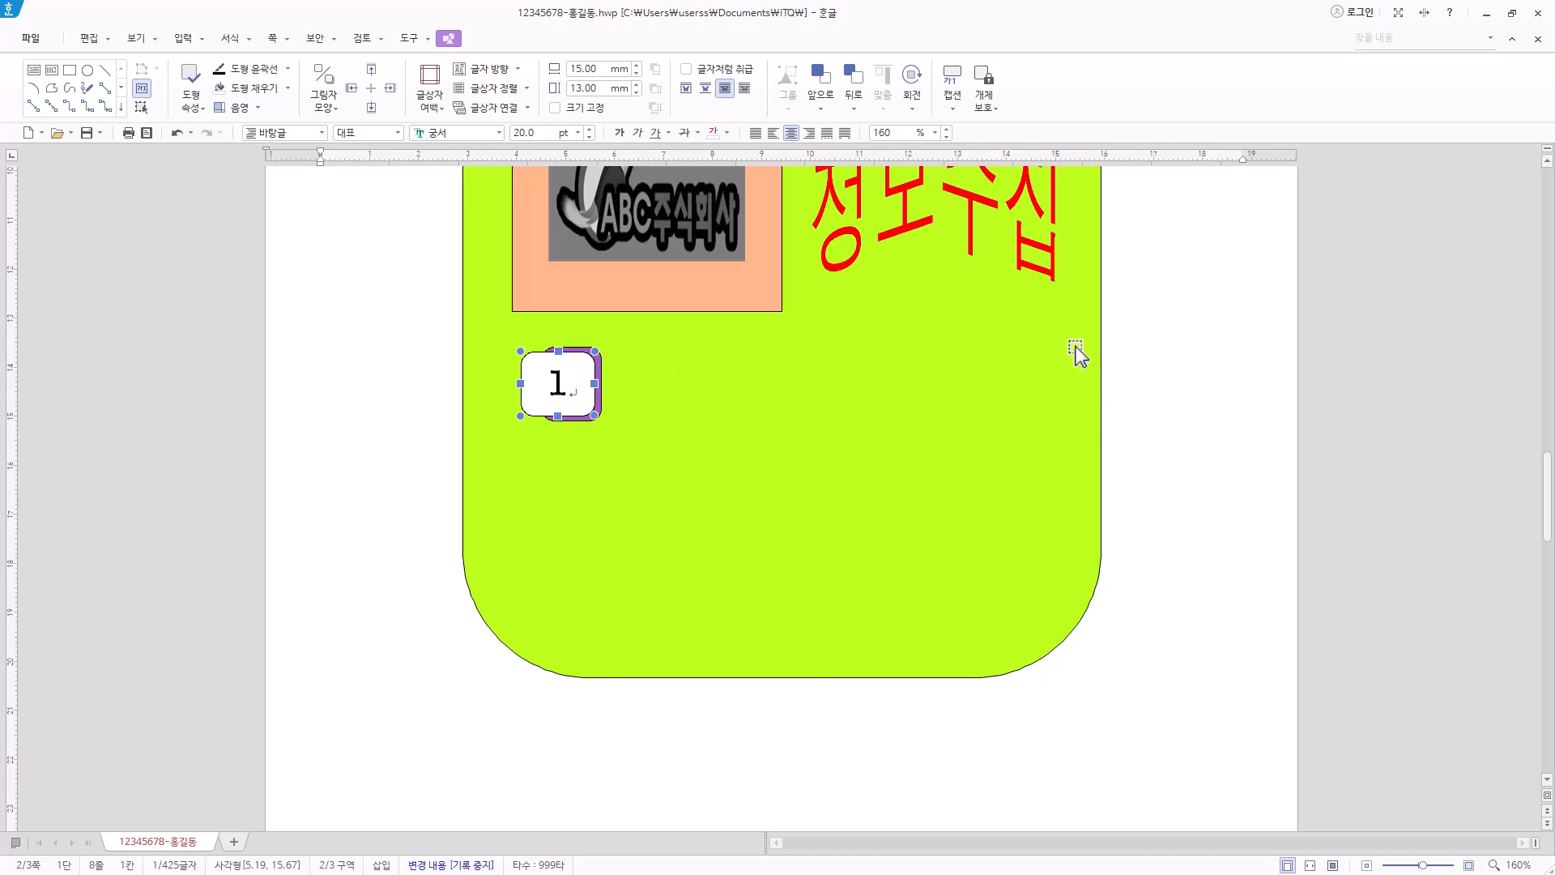
# Draw a text box about 87 mm wide and 13 mm high beside the number box, and enter "업계 및 시장동향 조사".
pyautogui.click(34, 70)
pyautogui.moveTo(615, 356); pyautogui.dragTo(1050, 419)
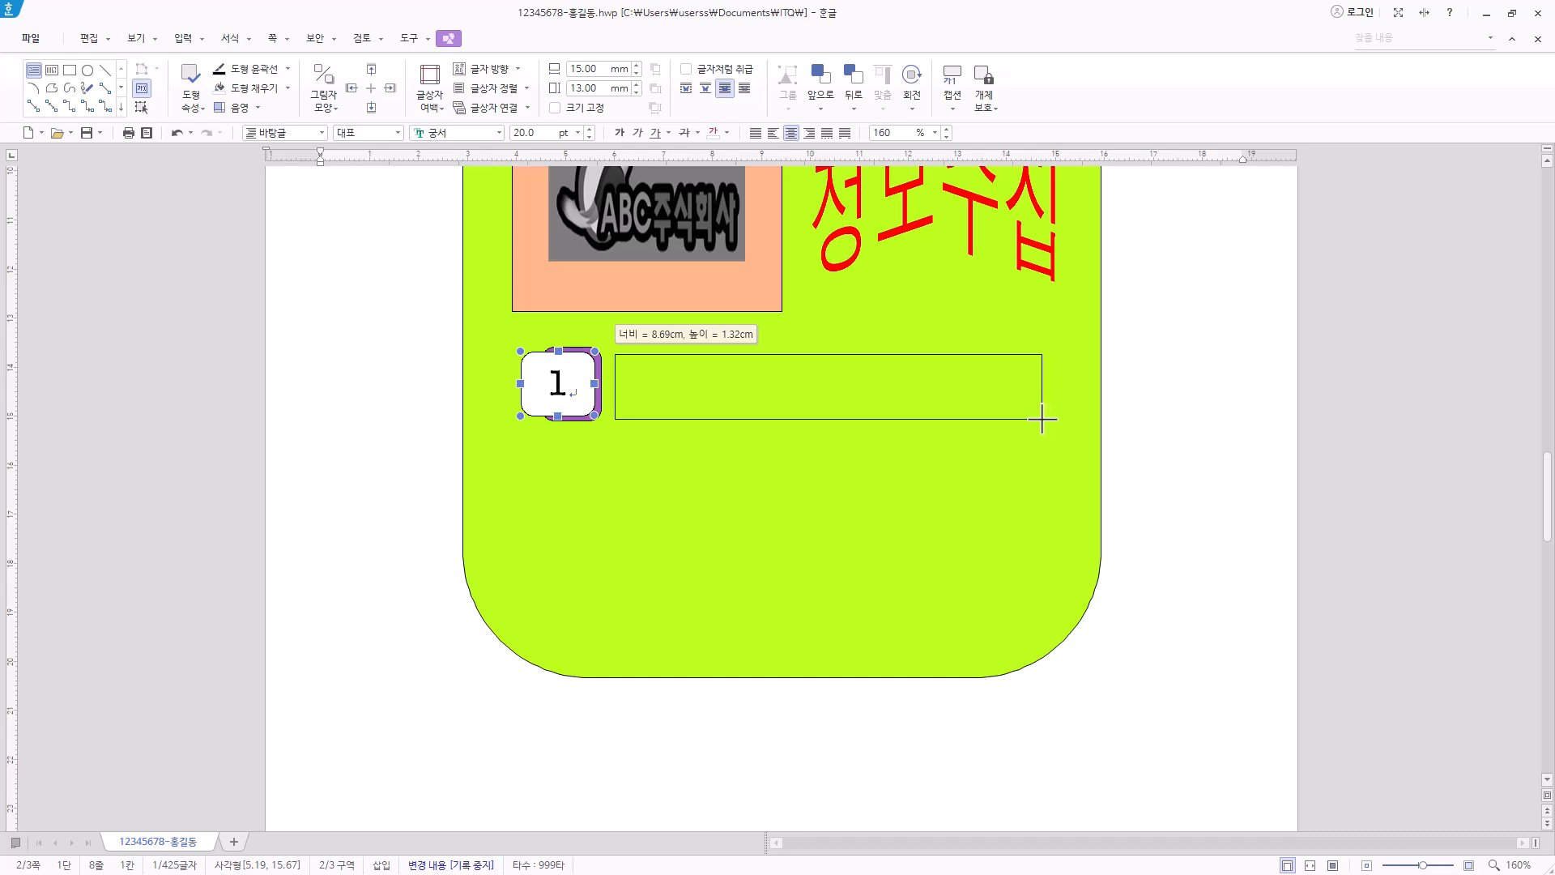
pyautogui.moveTo(1042, 419); pyautogui.dragTo(1042, 419)
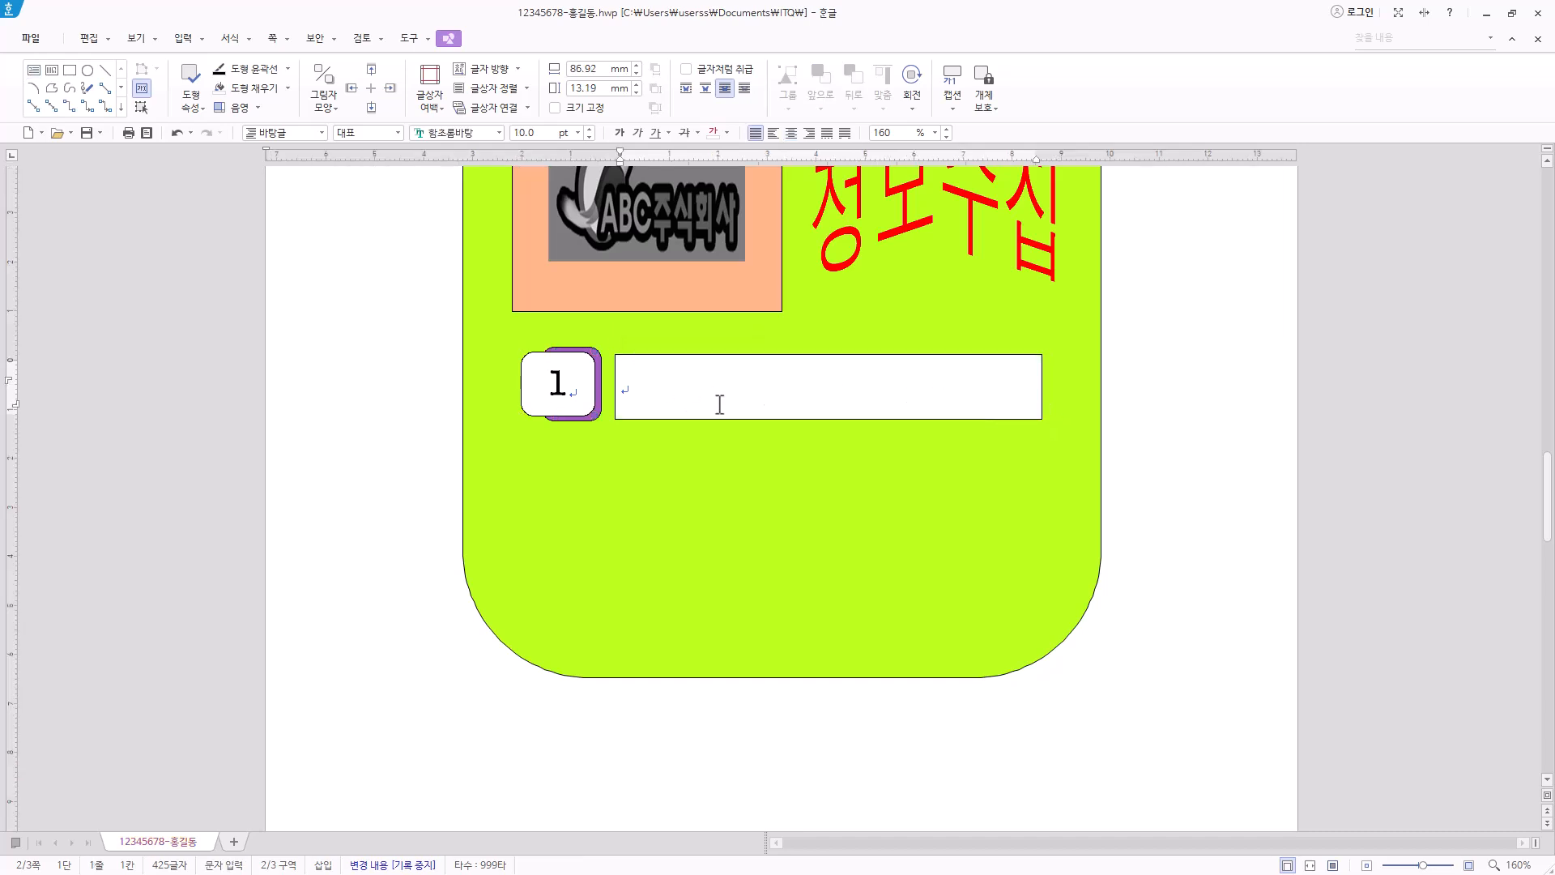
pyautogui.write('업계 및 시장동향 조사.')
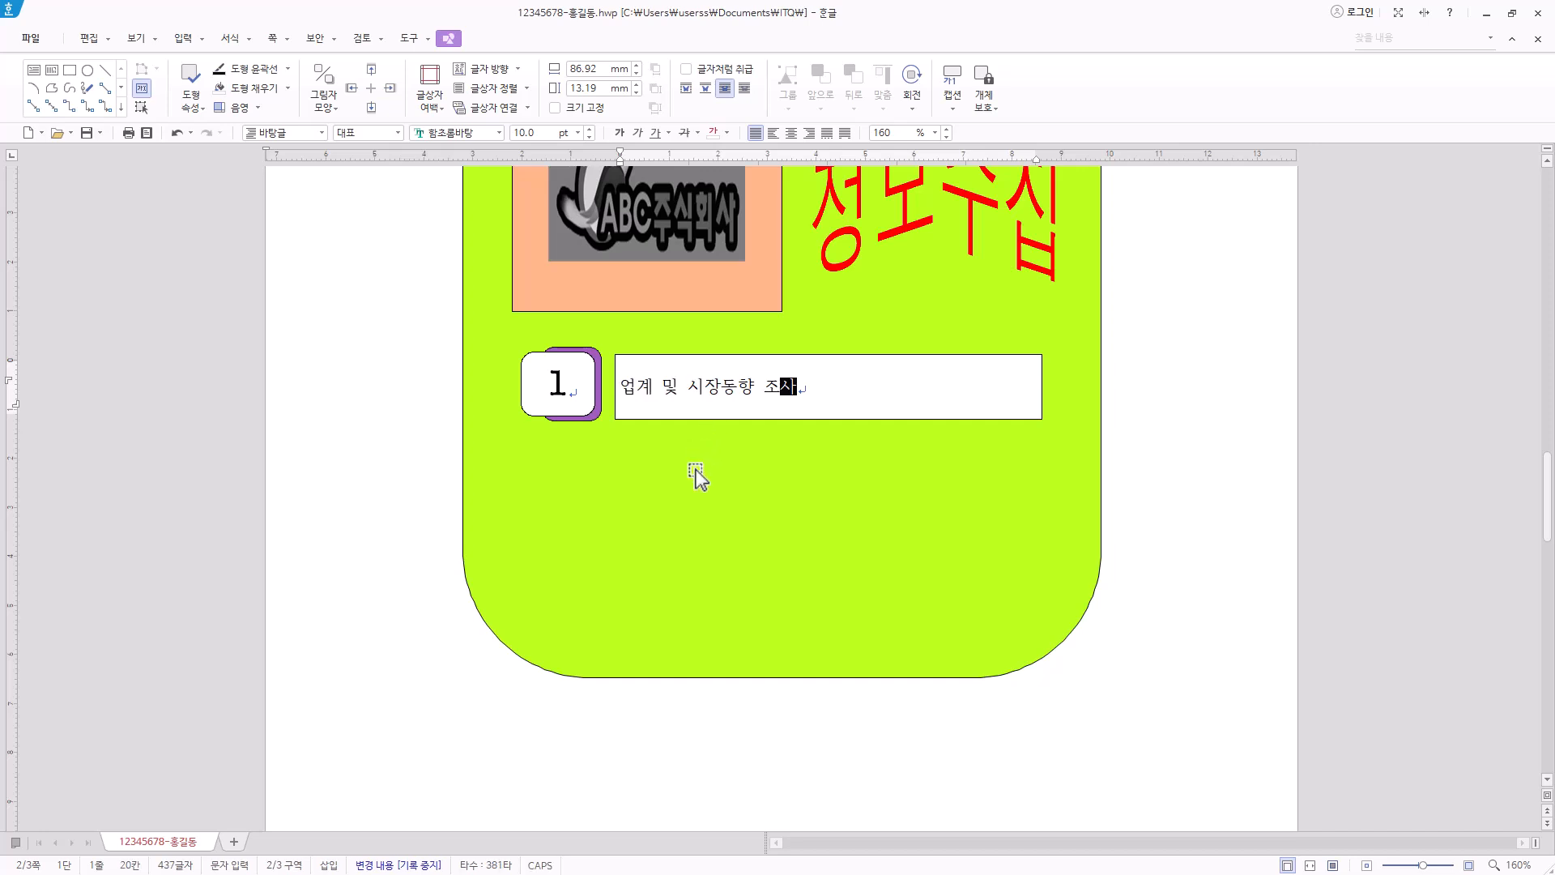
# Set the border line type of the 업계 및 시장동향 조사 text box to dashed (파선).
pyautogui.click(868, 419)
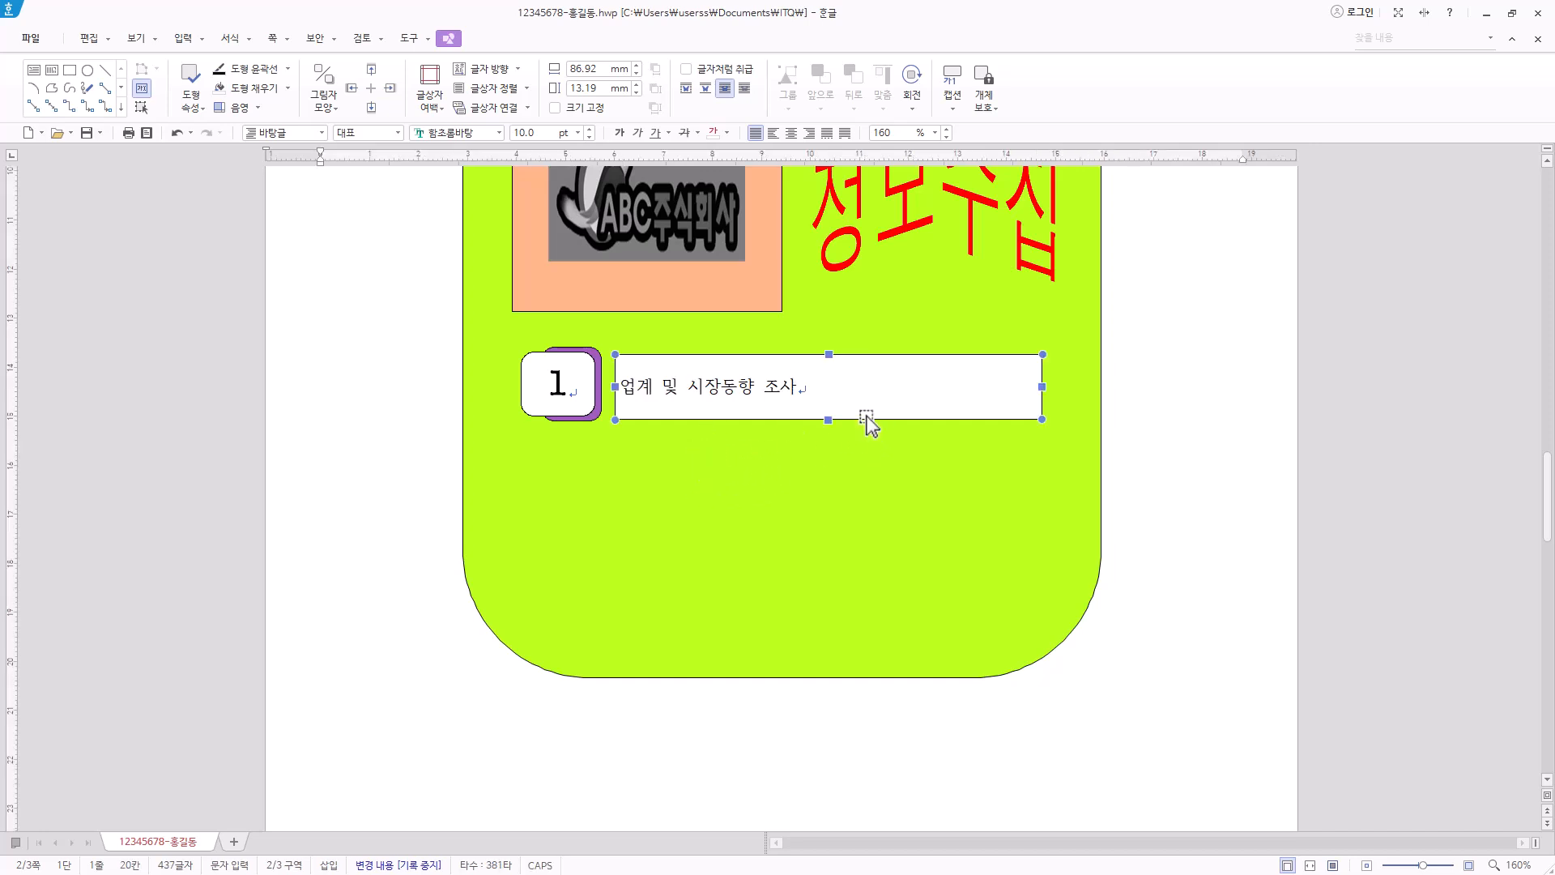
pyautogui.rightClick(868, 418)
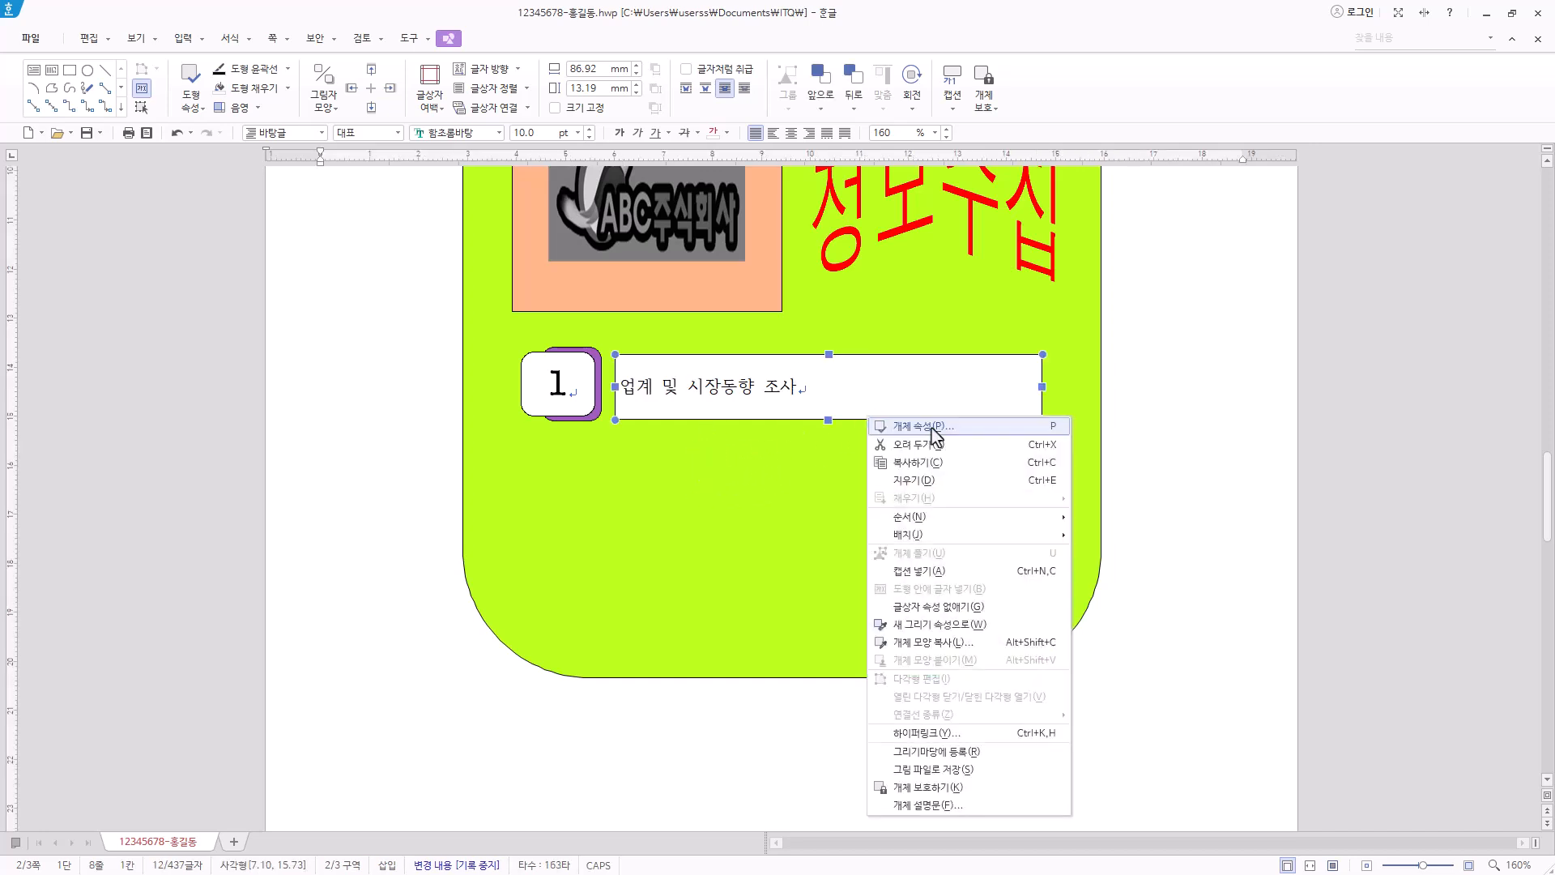
pyautogui.click(932, 429)
pyautogui.click(558, 217)
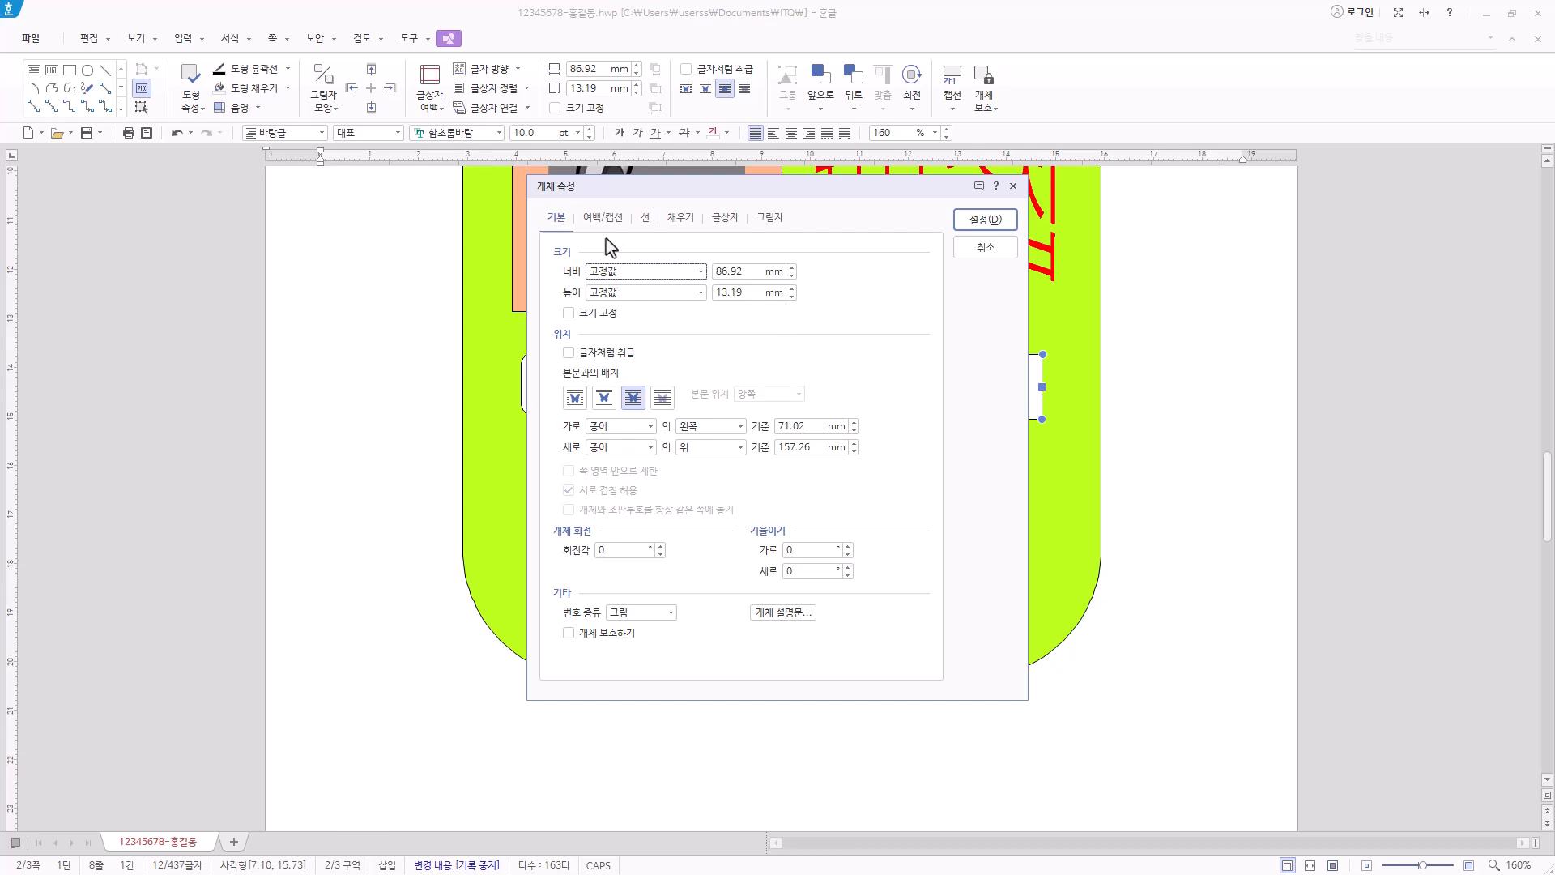
pyautogui.click(646, 218)
pyautogui.click(772, 272)
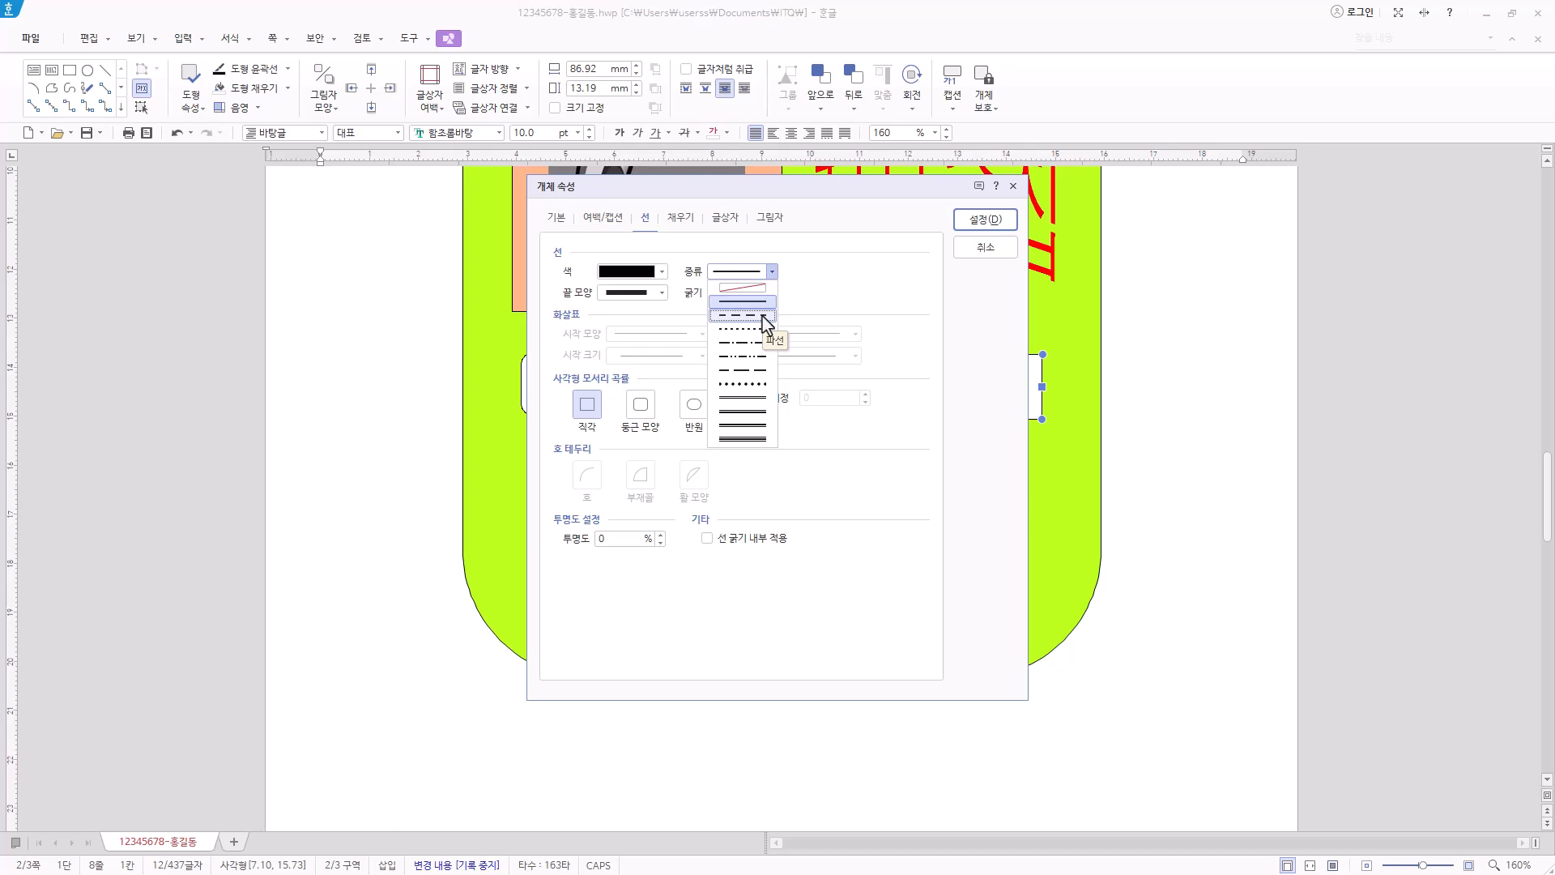
pyautogui.click(763, 315)
# Set the wide text box's face colour to none (없음) and apply the properties.
pyautogui.click(687, 218)
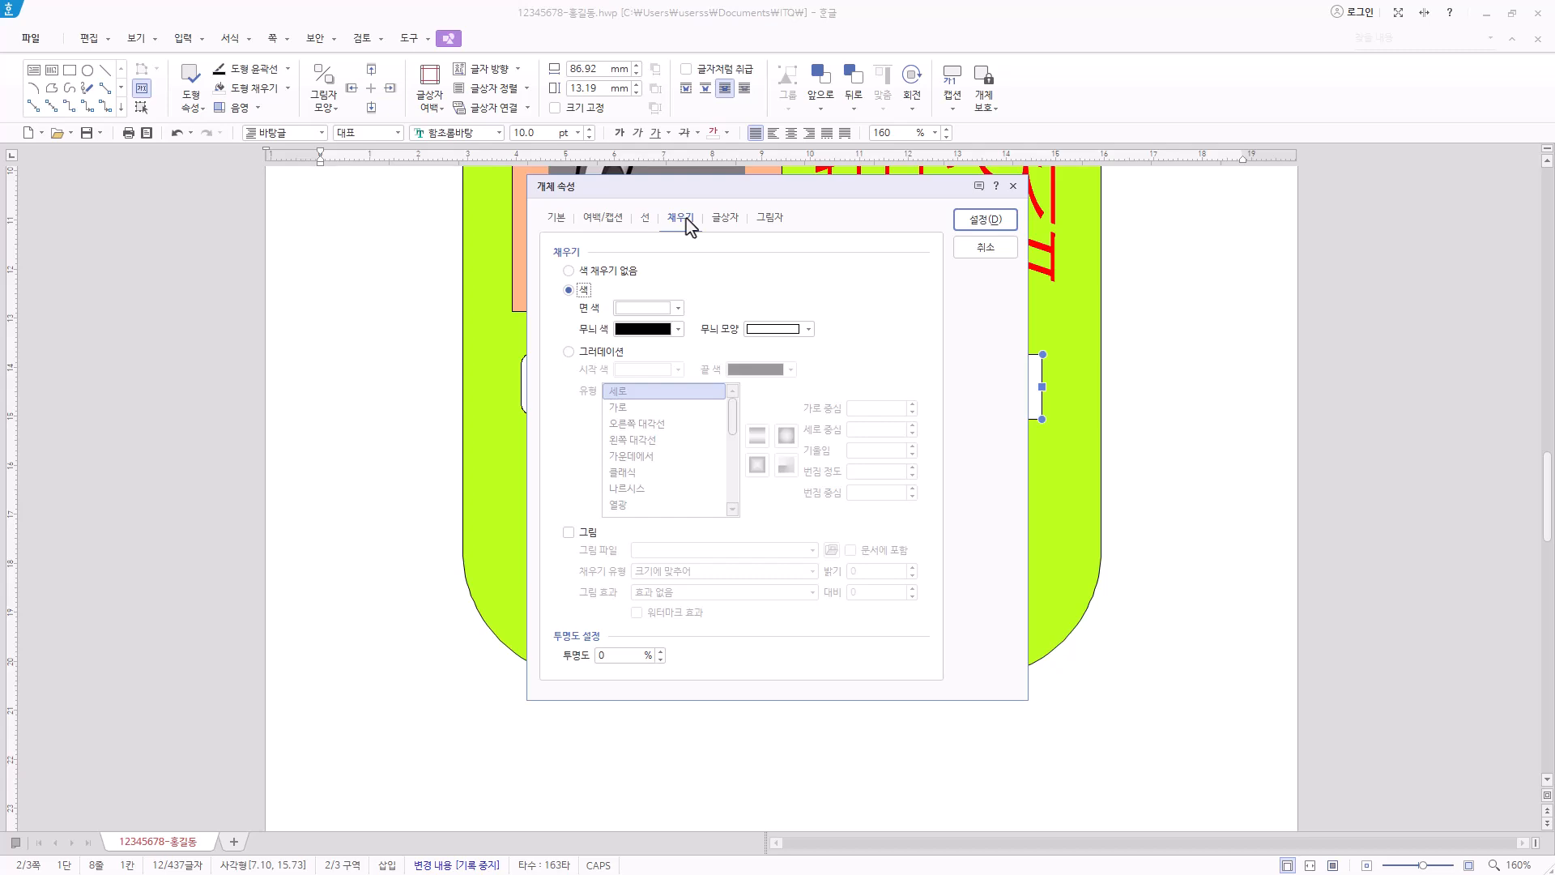
pyautogui.click(679, 314)
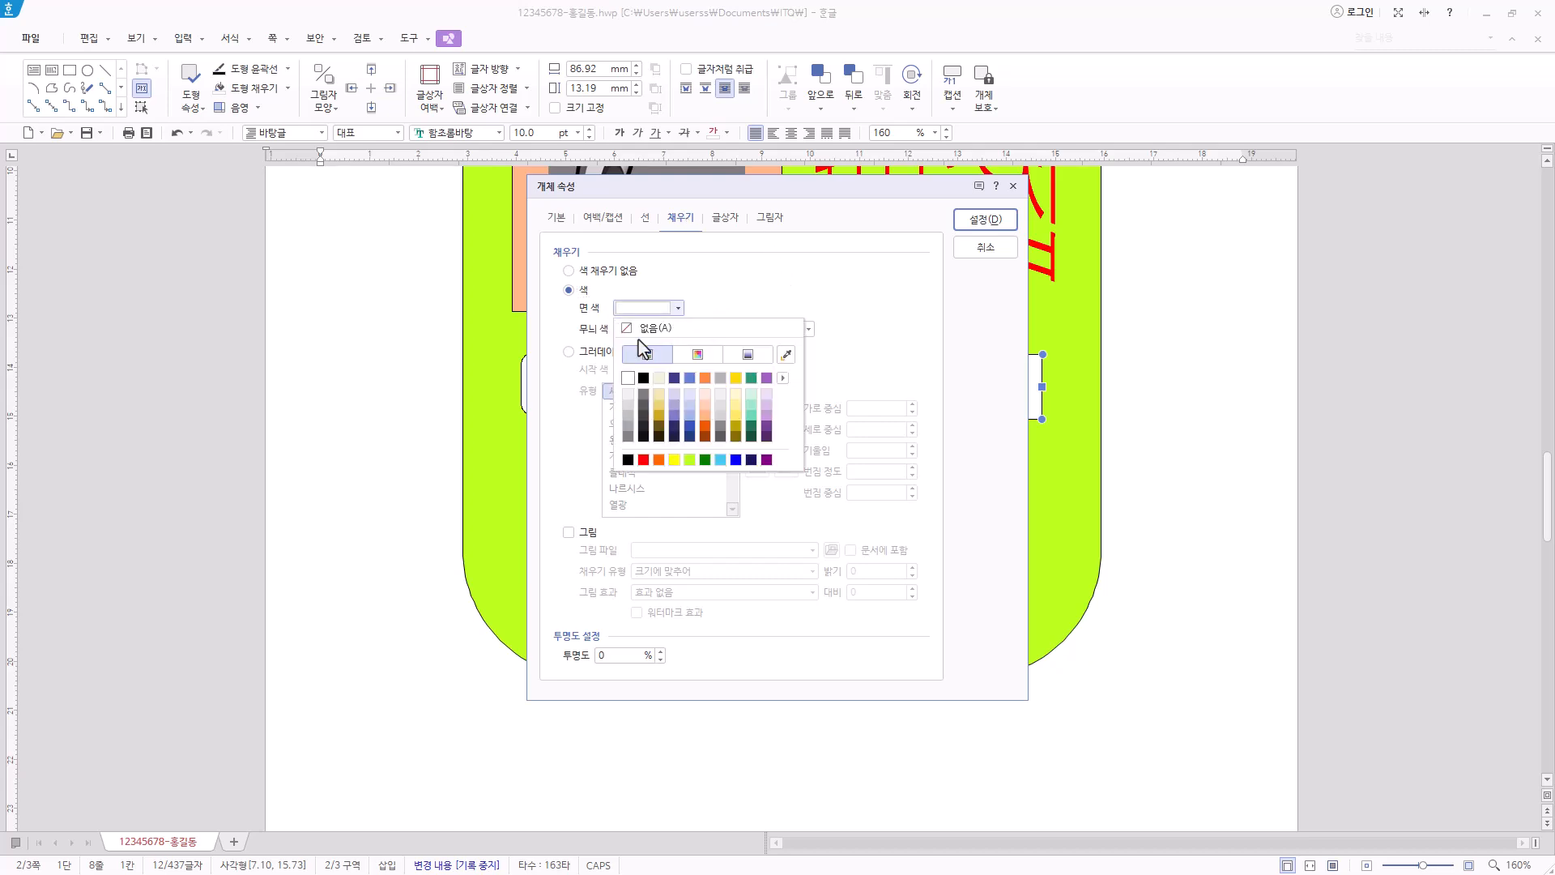
pyautogui.click(640, 335)
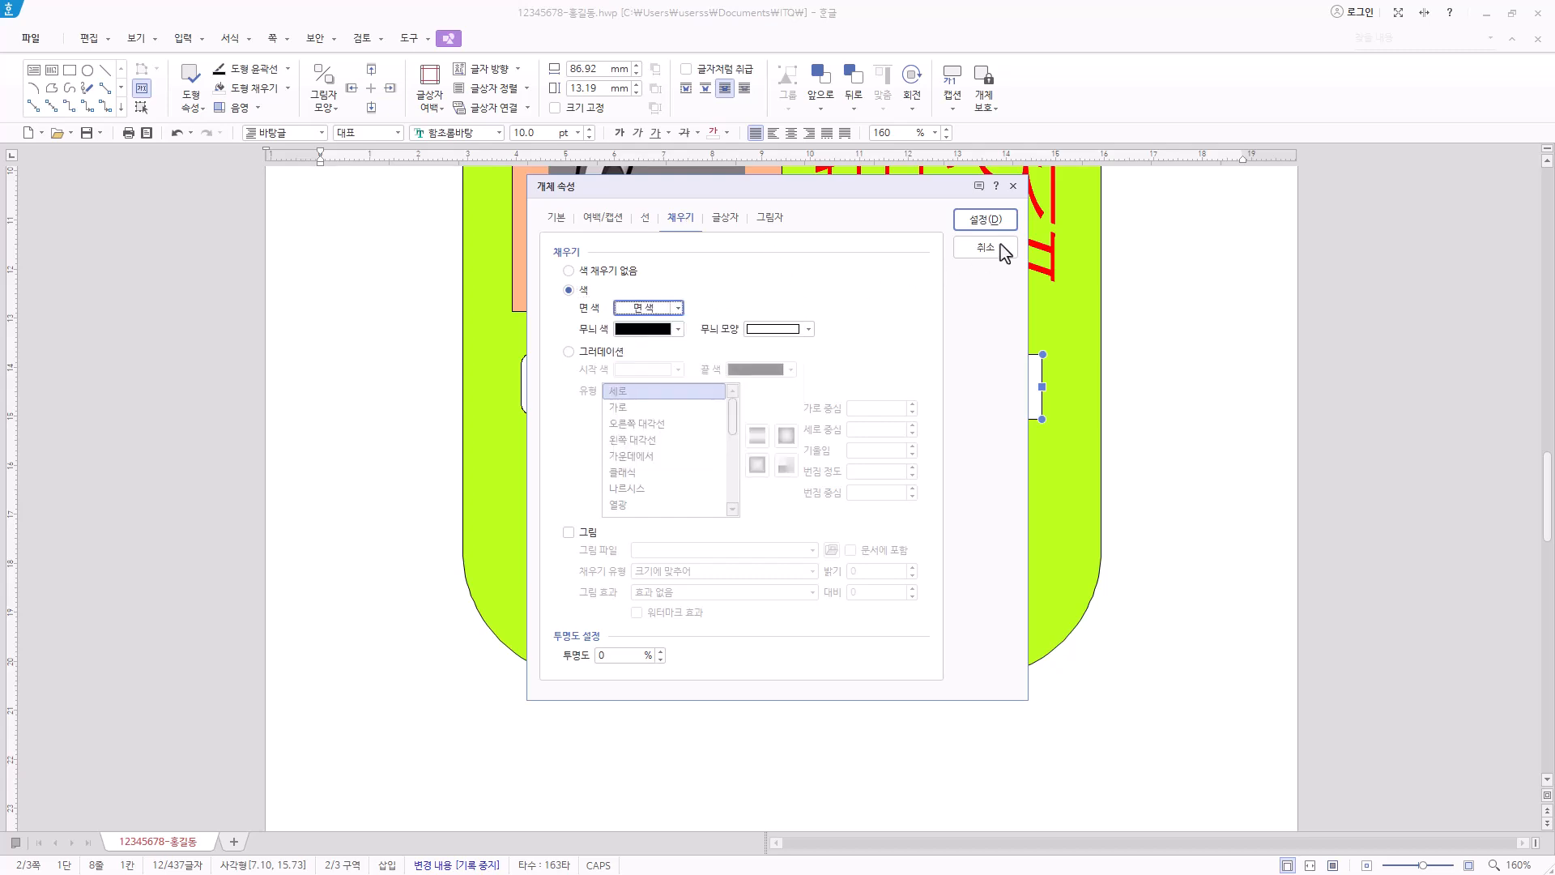
pyautogui.click(987, 220)
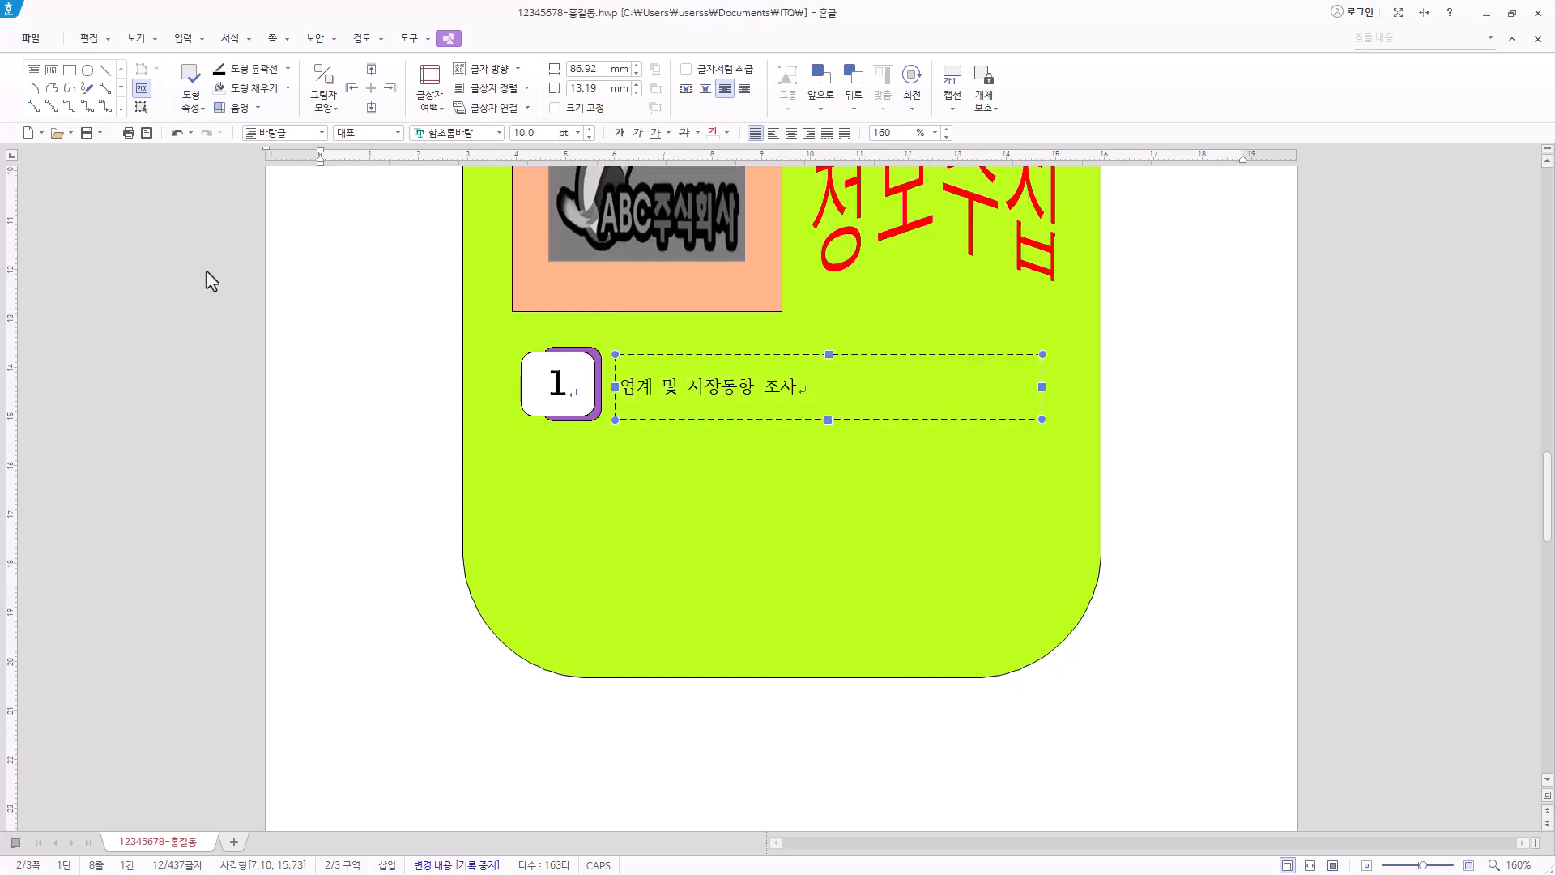
# Format the 업계 및 시장동향 조사 text box as 굴림, 18 pt, centred, and reduce its height to about 12.5 mm.
pyautogui.click(479, 132)
pyautogui.write('굴림')
pyautogui.press('Return')
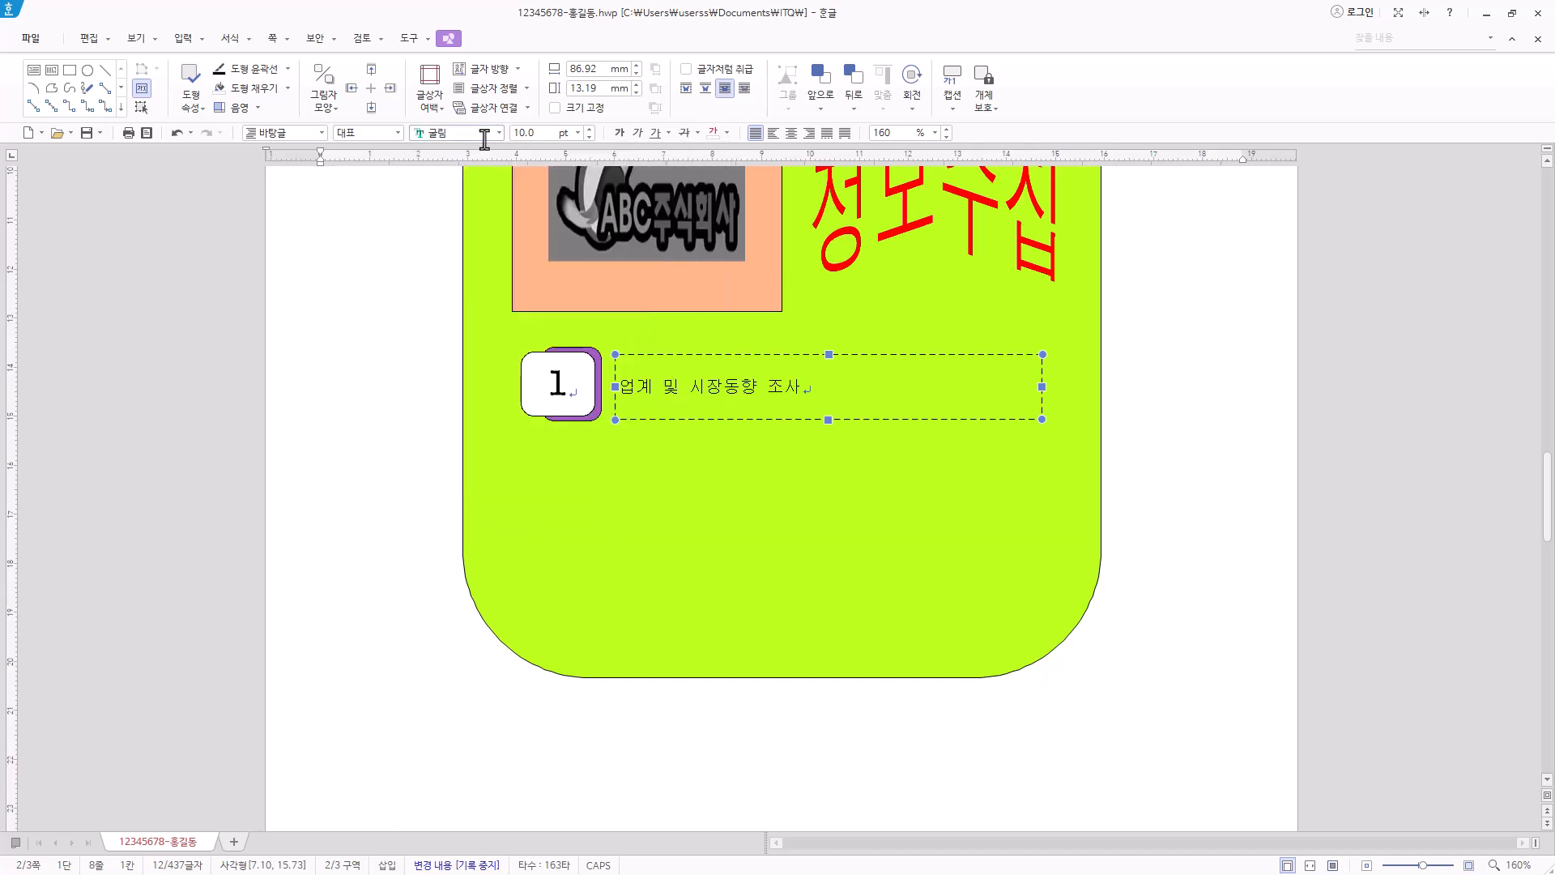
pyautogui.click(578, 133)
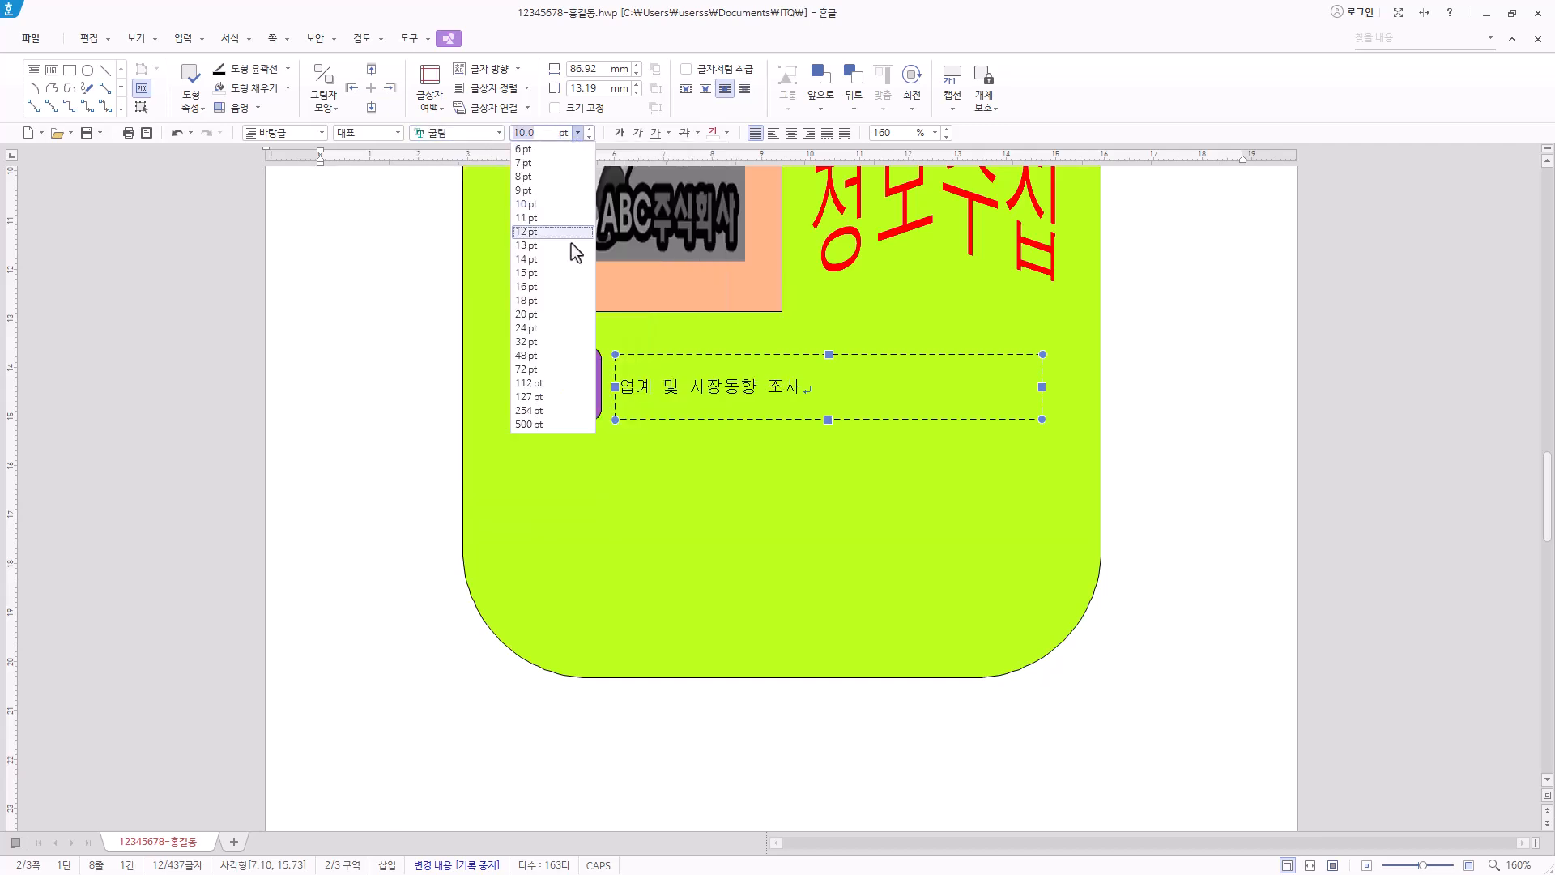
pyautogui.click(556, 301)
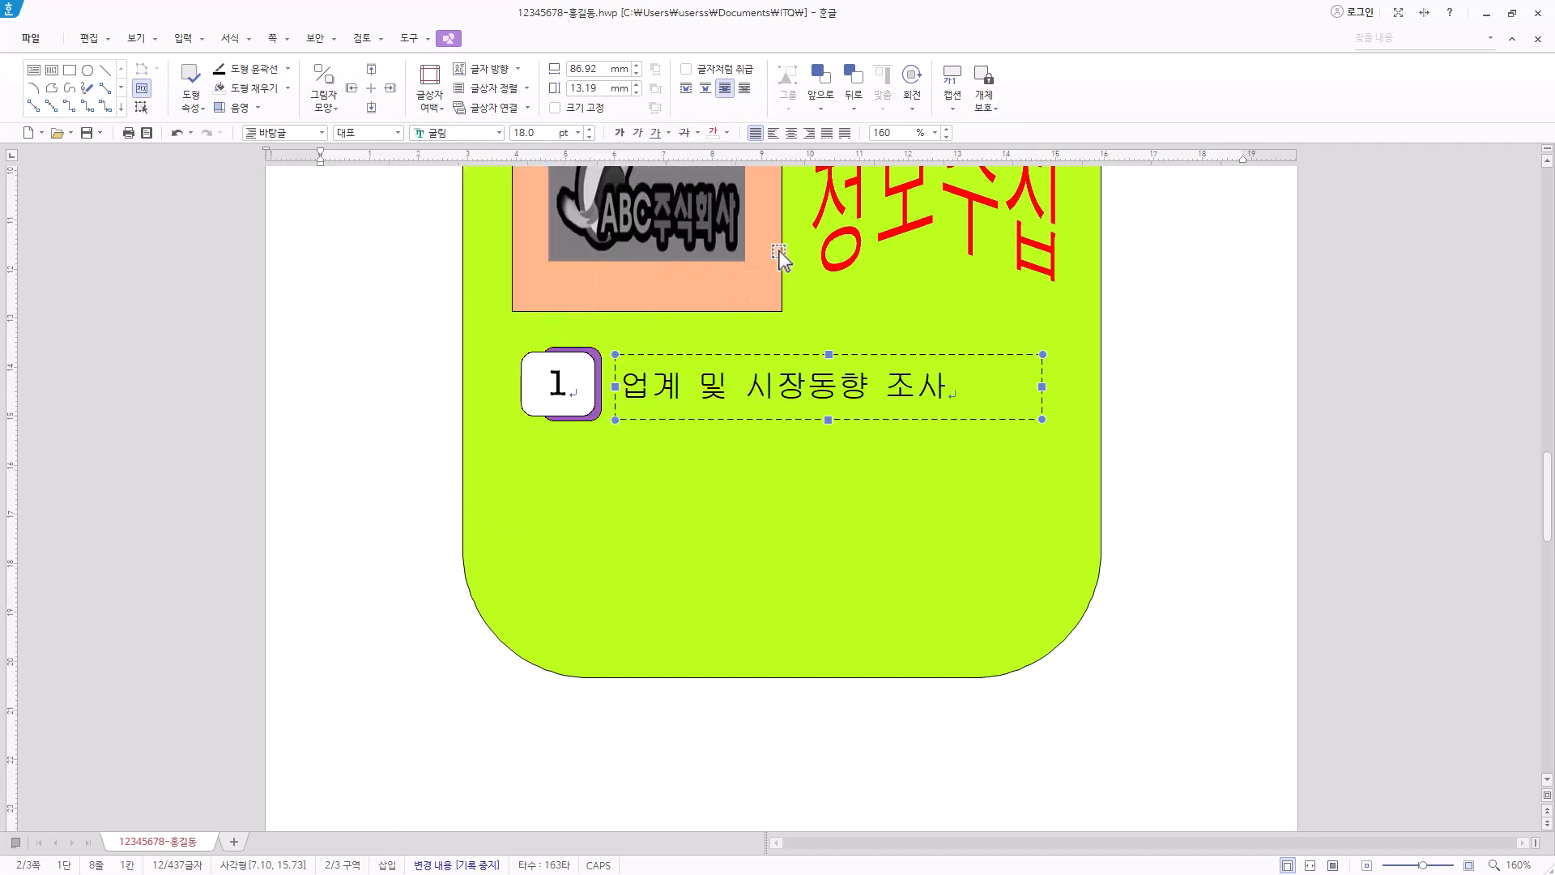
pyautogui.click(791, 135)
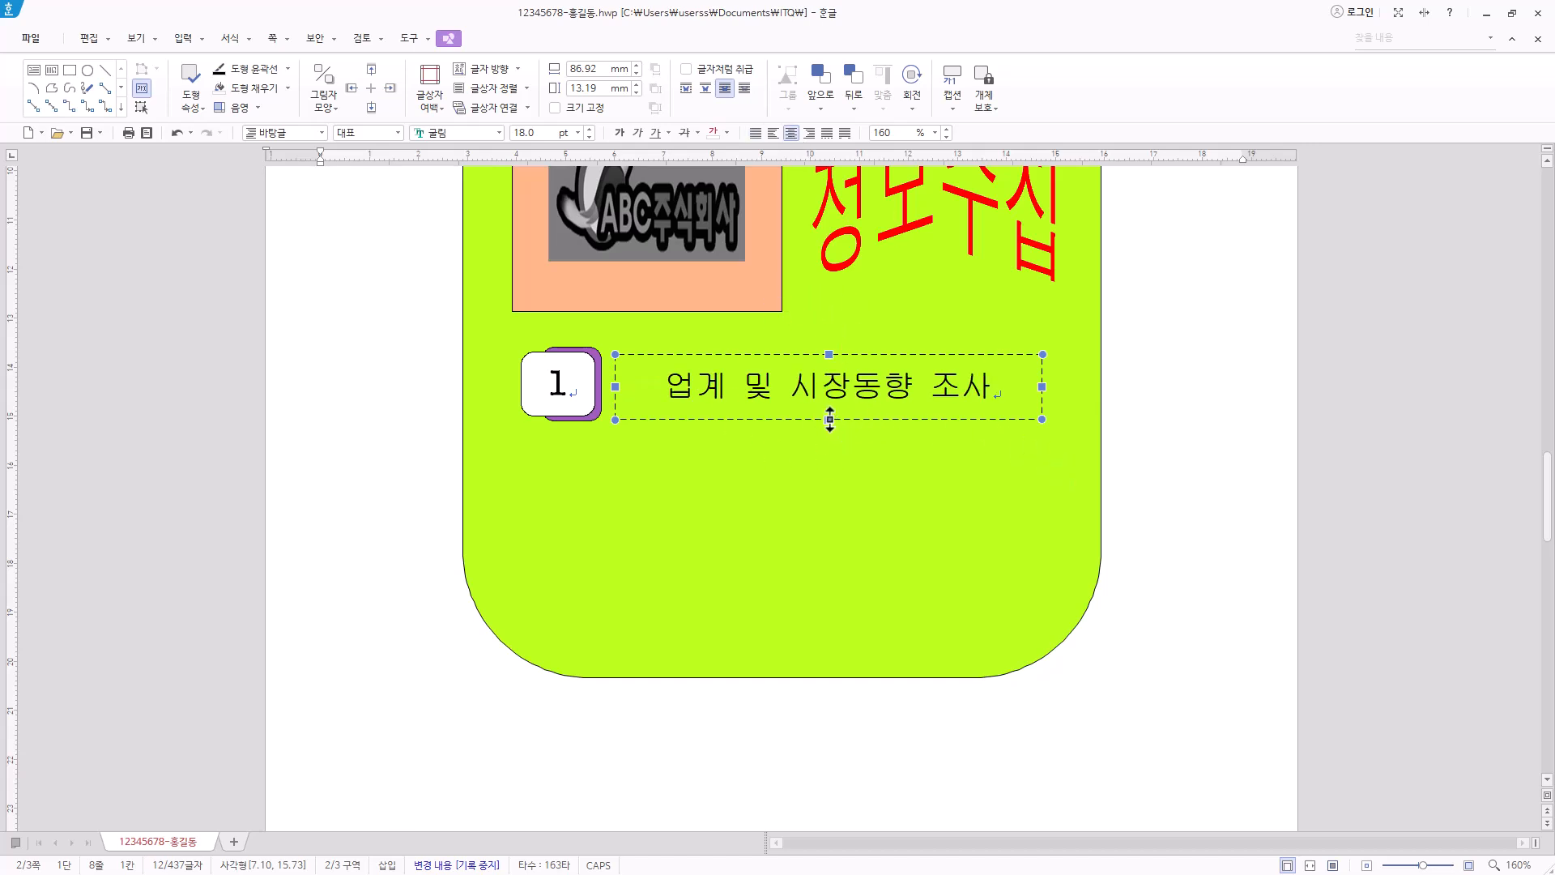
pyautogui.moveTo(828, 419); pyautogui.dragTo(827, 415)
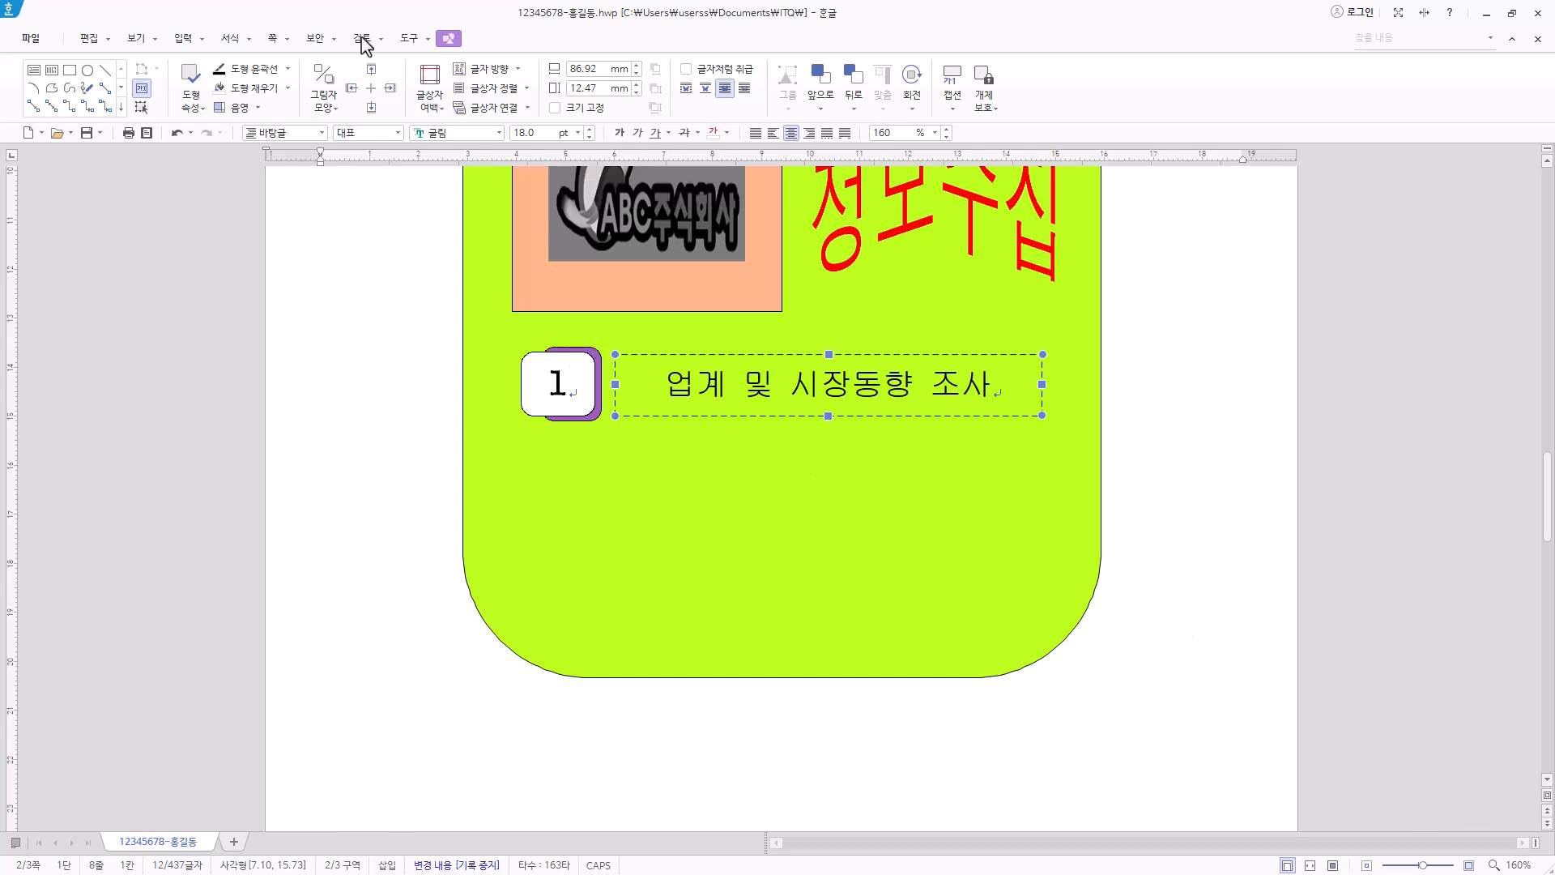
# Copy the number box, purple rectangle and dashed text box straight down twice to form three rows on the green shape.
pyautogui.click(138, 41)
pyautogui.click(789, 88)
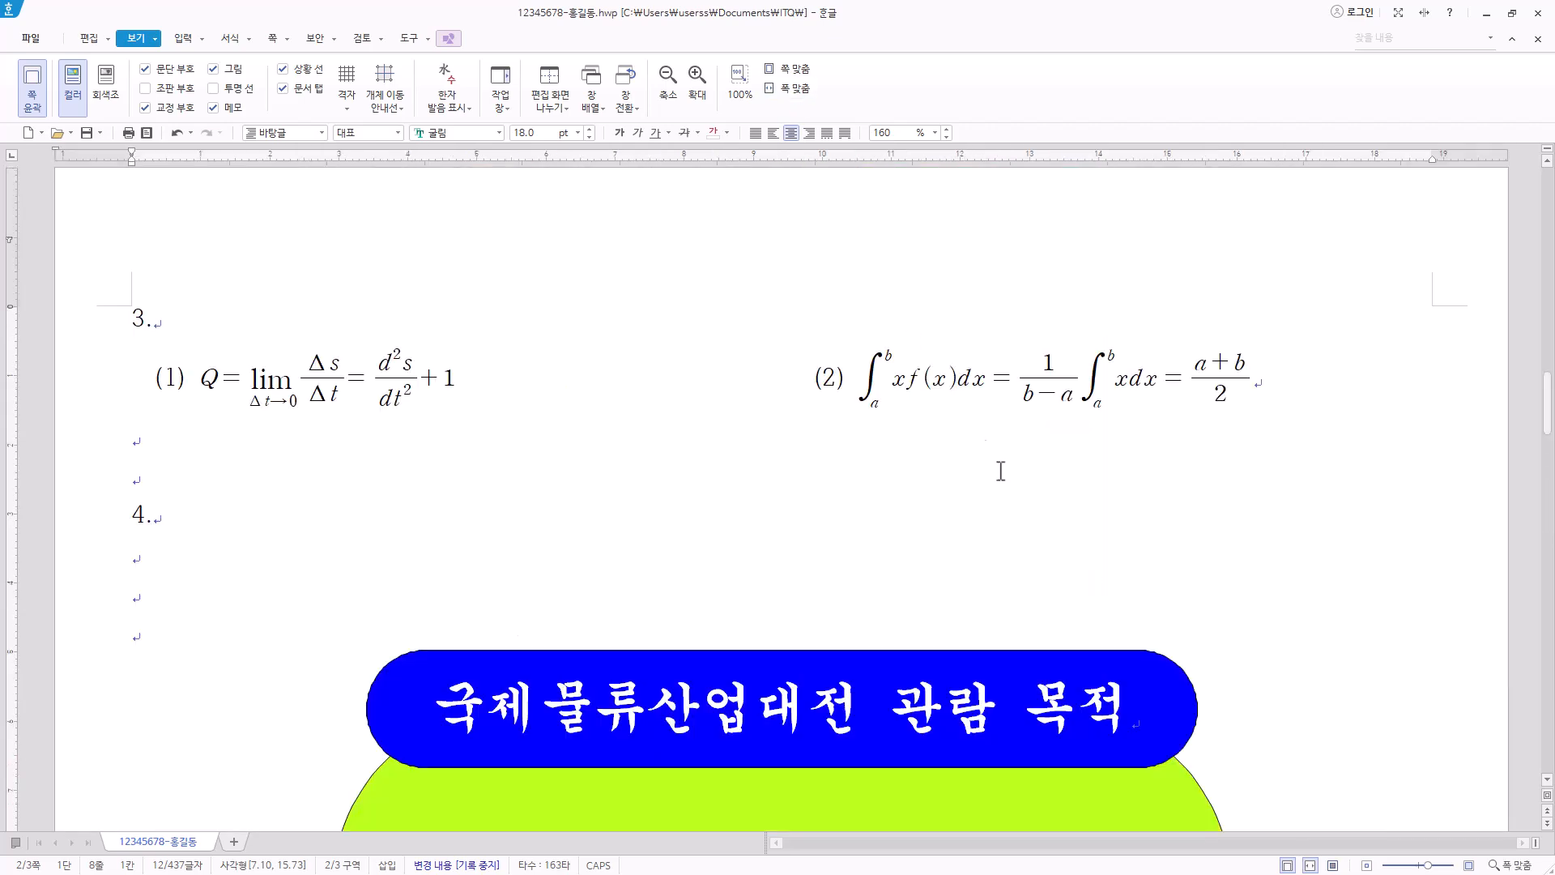
pyautogui.scroll(-10, 1051, 528)
pyautogui.scroll(3, 1057, 531)
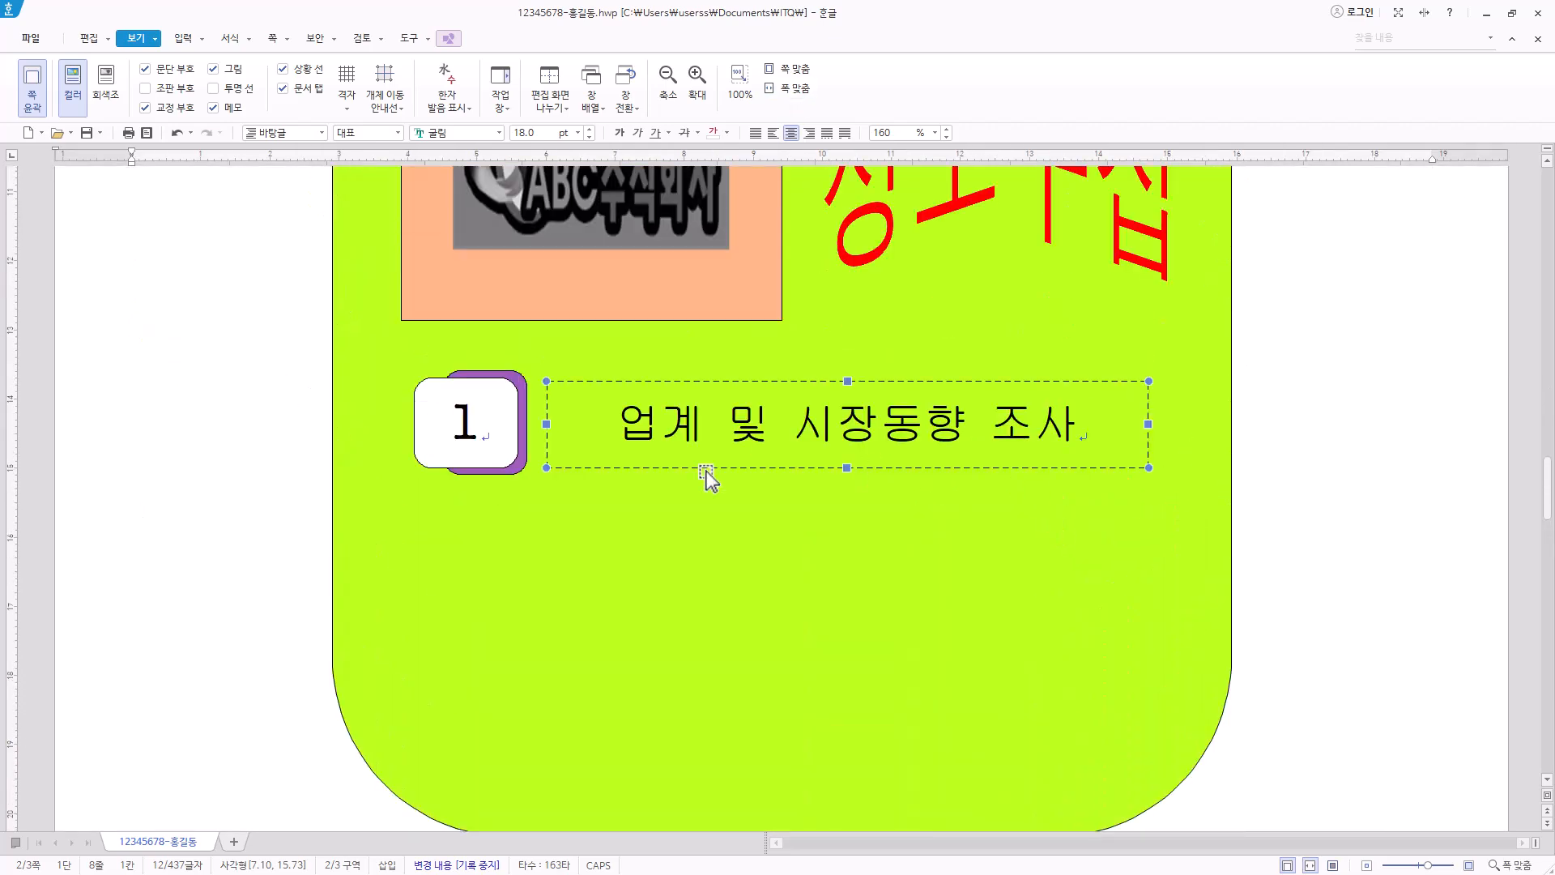
pyautogui.keyDown('shift'); pyautogui.click(514, 397); pyautogui.keyUp('shift')
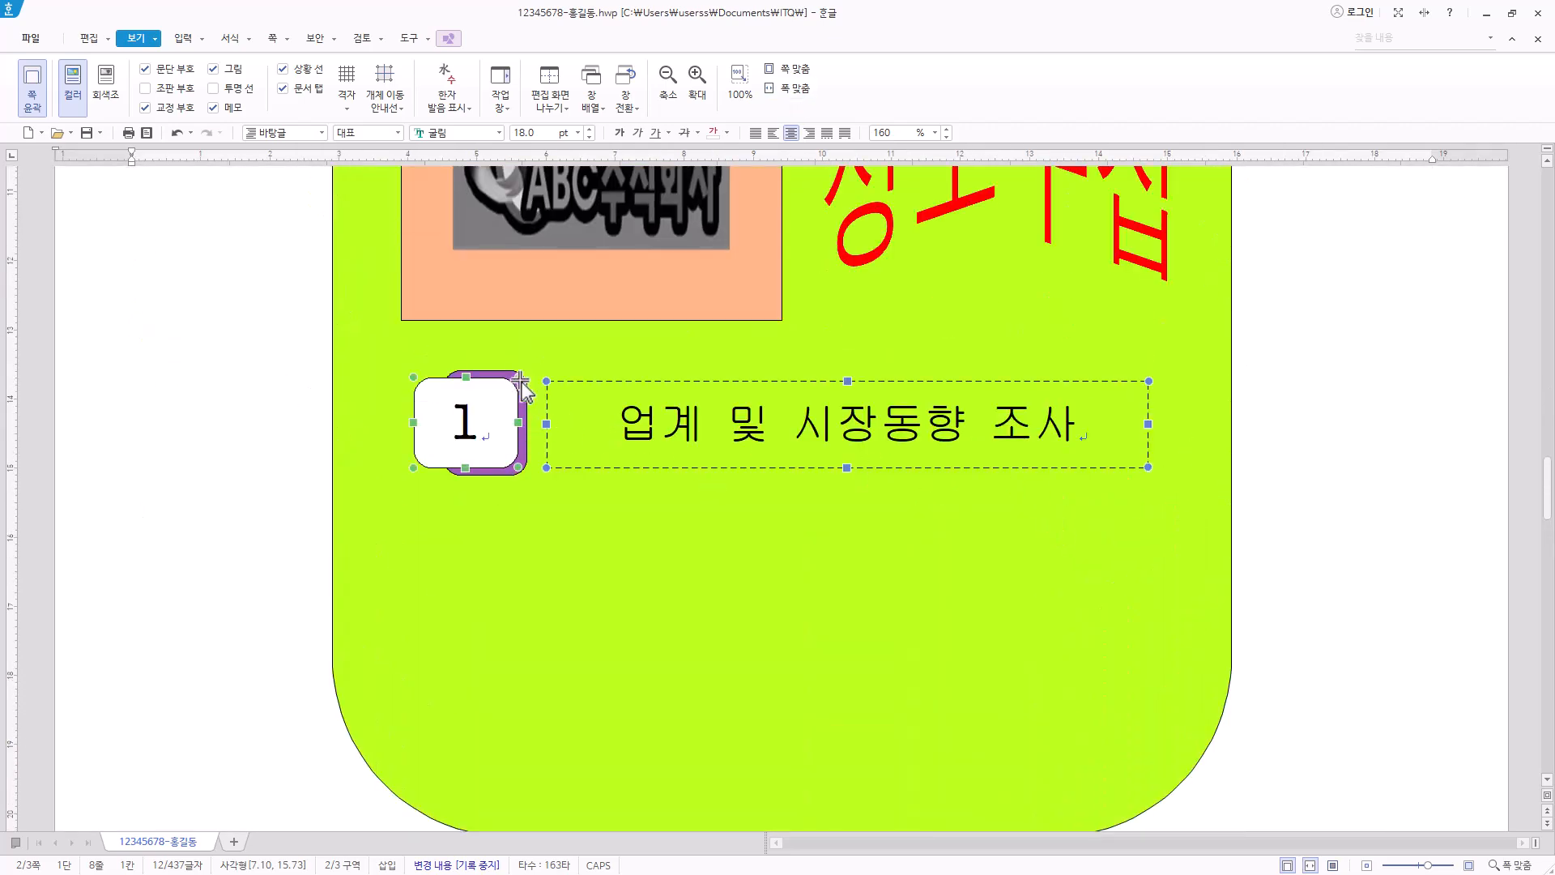
pyautogui.keyDown('shift'); pyautogui.click(523, 403); pyautogui.keyUp('shift')
pyautogui.scroll(-3, 881, 524)
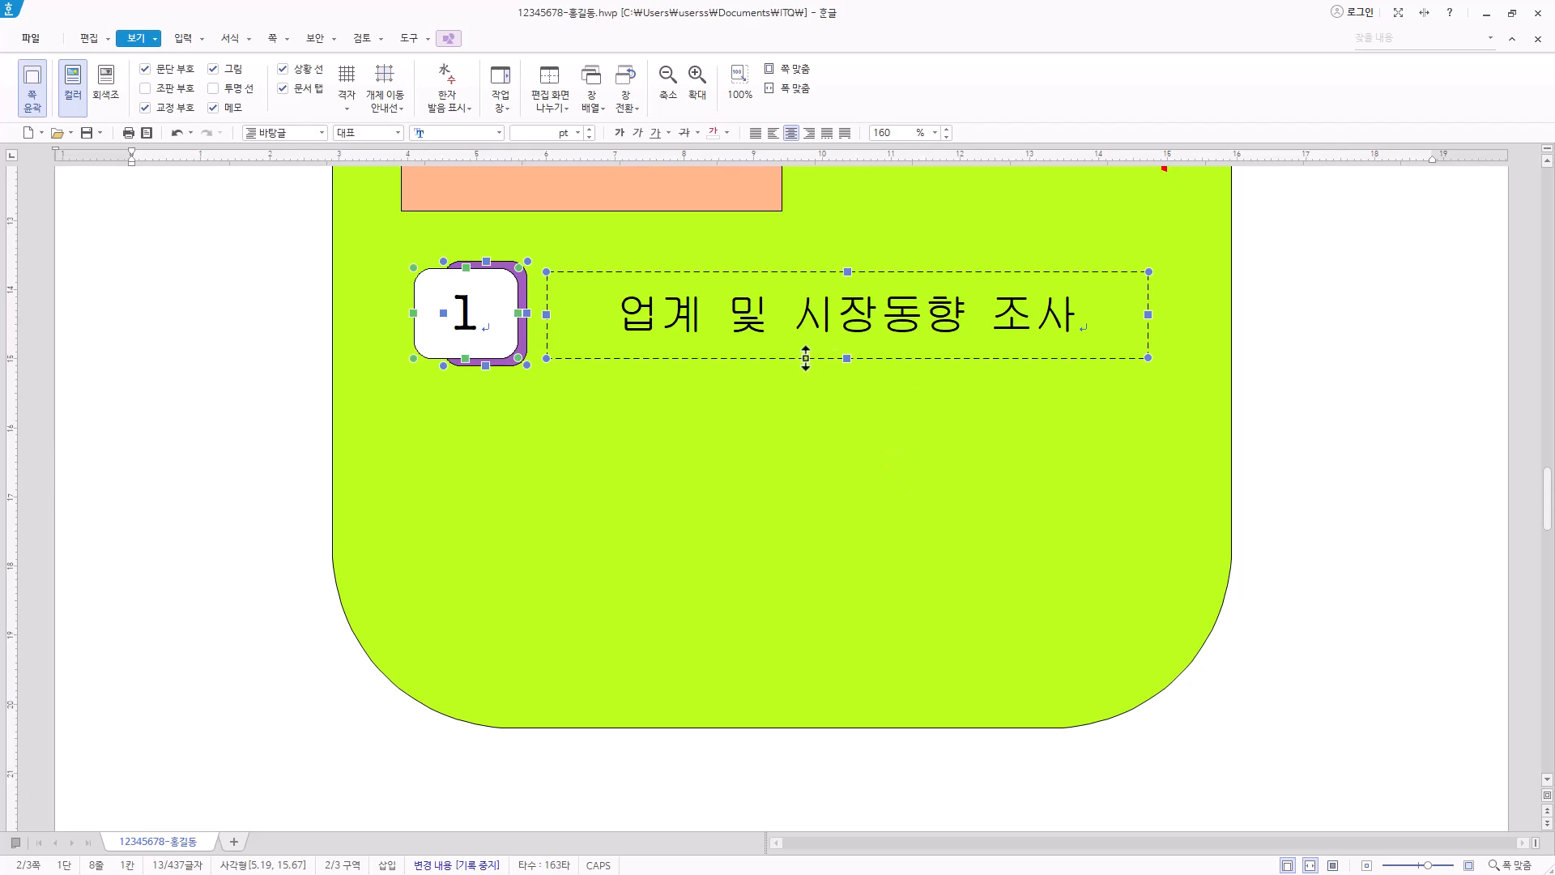
pyautogui.moveTo(788, 366); pyautogui.dragTo(805, 507)
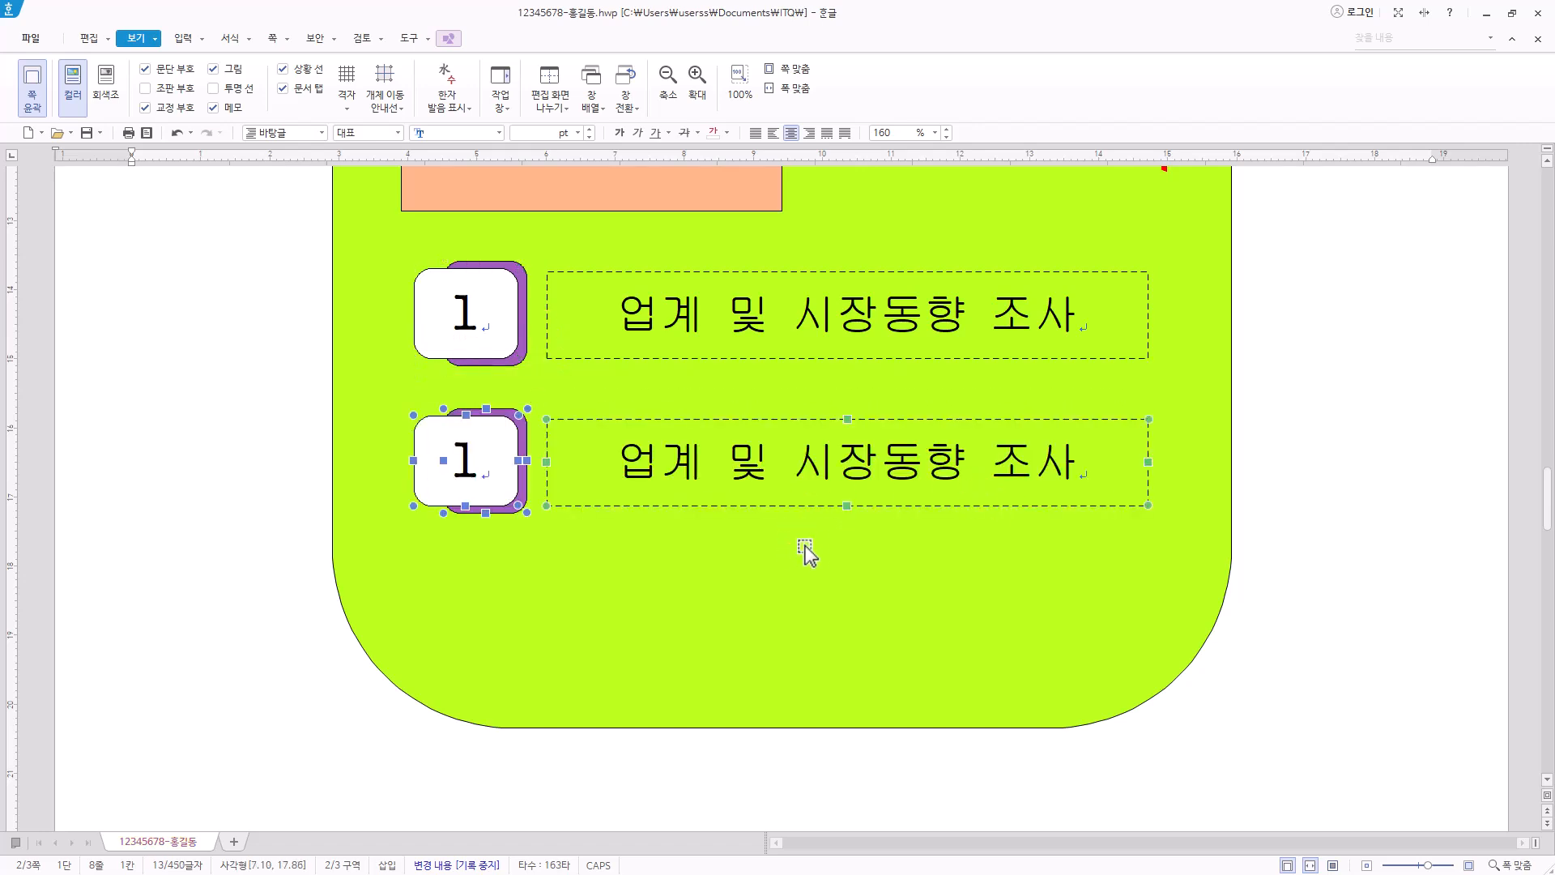
pyautogui.moveTo(795, 509); pyautogui.dragTo(812, 691)
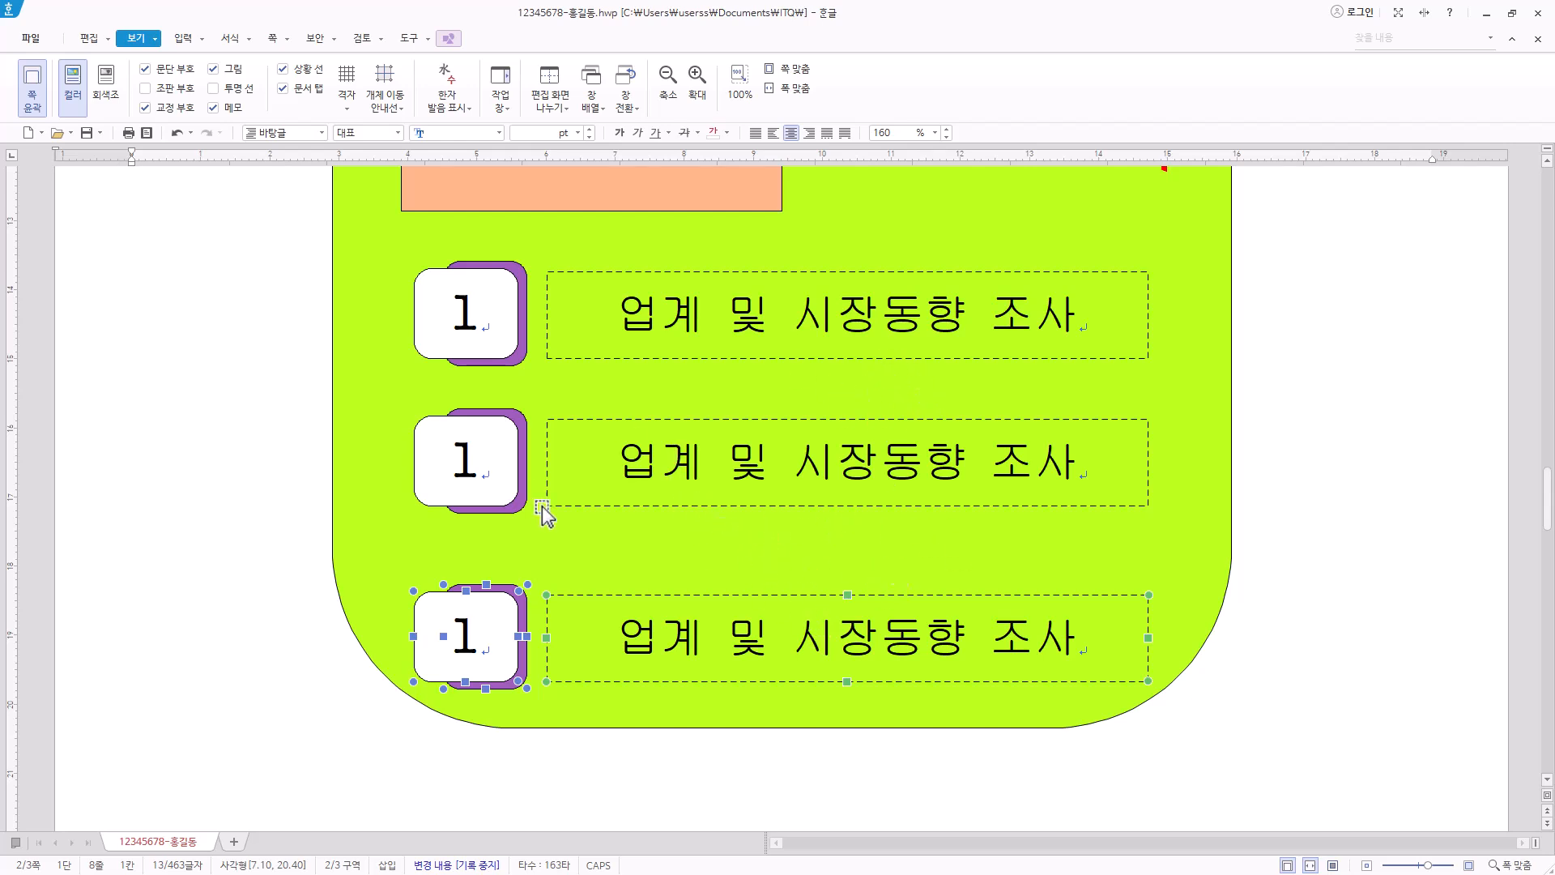
# Nudge the middle row's number box, purple rectangle and text box down until the three rows are evenly spaced.
pyautogui.click(568, 502)
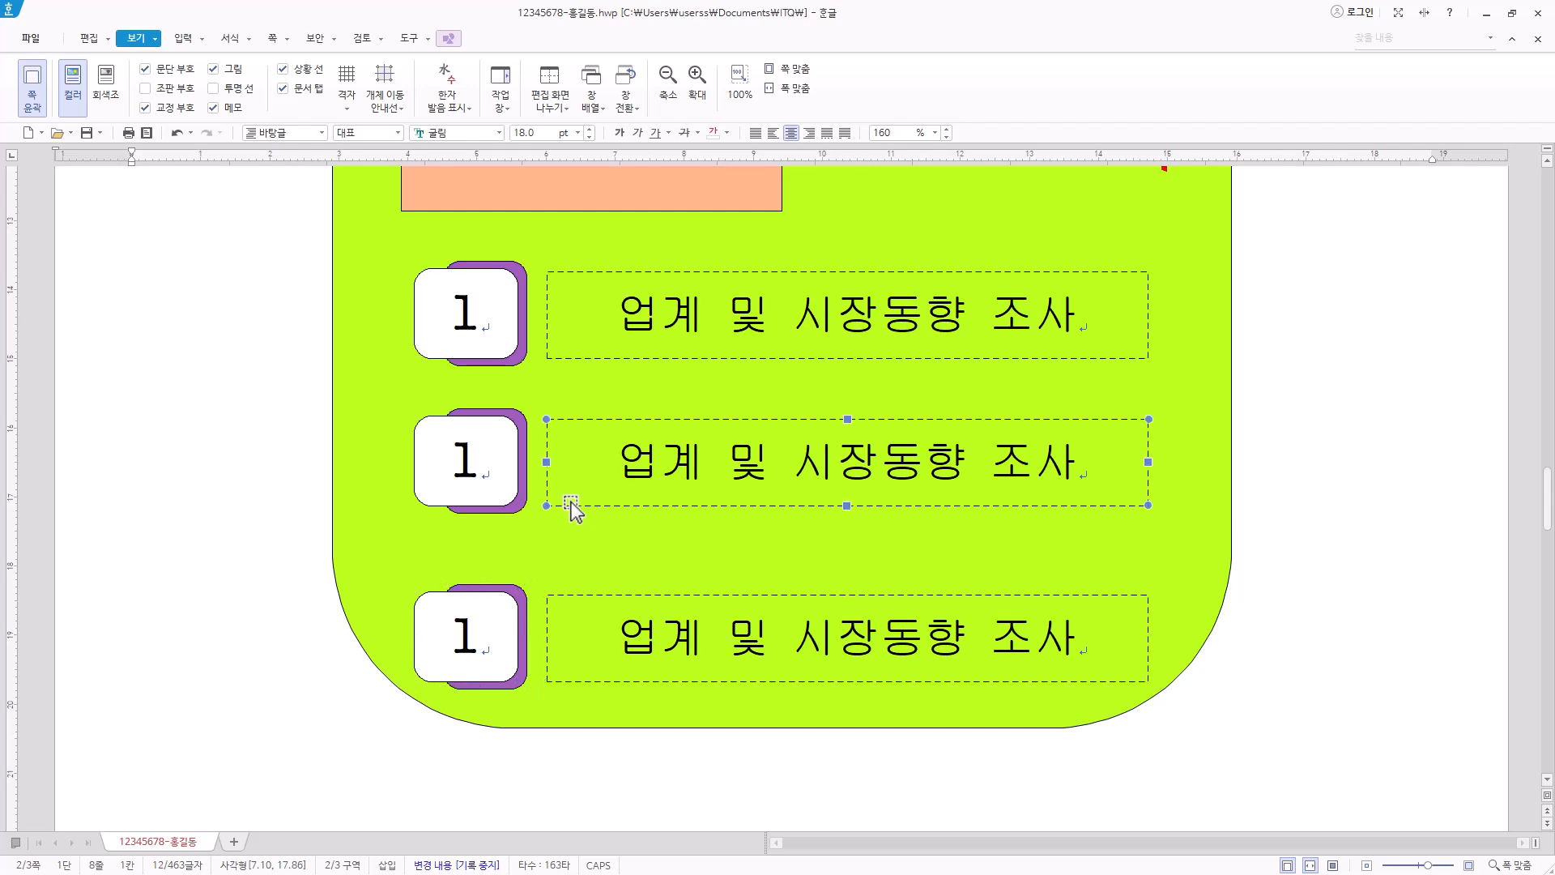
pyautogui.keyDown('shift'); pyautogui.click(507, 498); pyautogui.keyUp('shift')
pyautogui.press('Down')
pyautogui.press('Down')
pyautogui.press('Down')
pyautogui.press('Down')
pyautogui.press('Down')
pyautogui.press('Down')
pyautogui.press('Down')
pyautogui.press('Down')
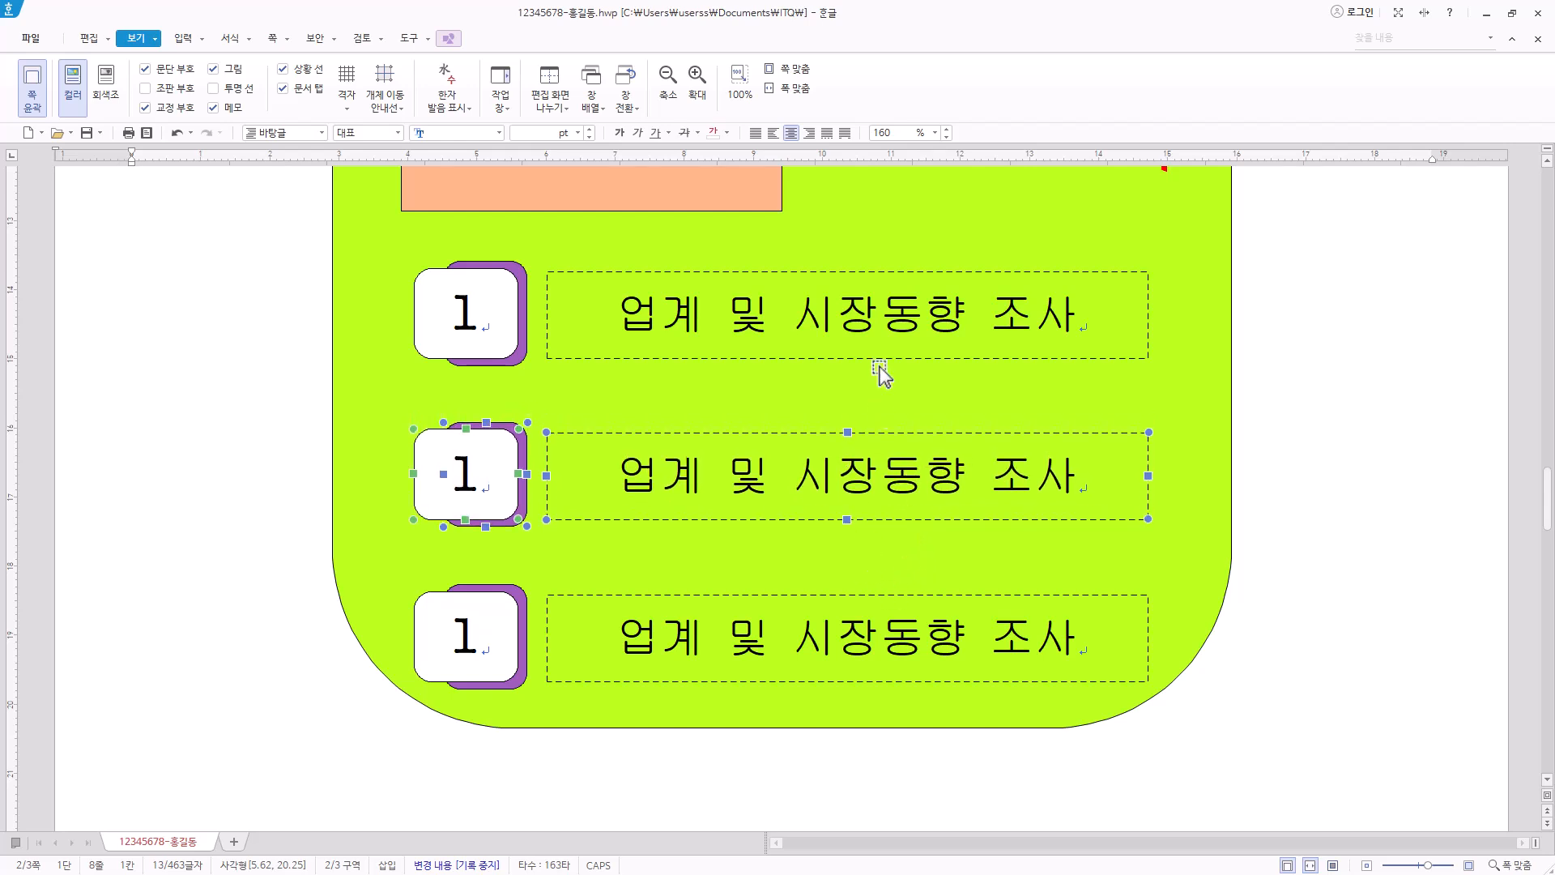
pyautogui.press('Up')
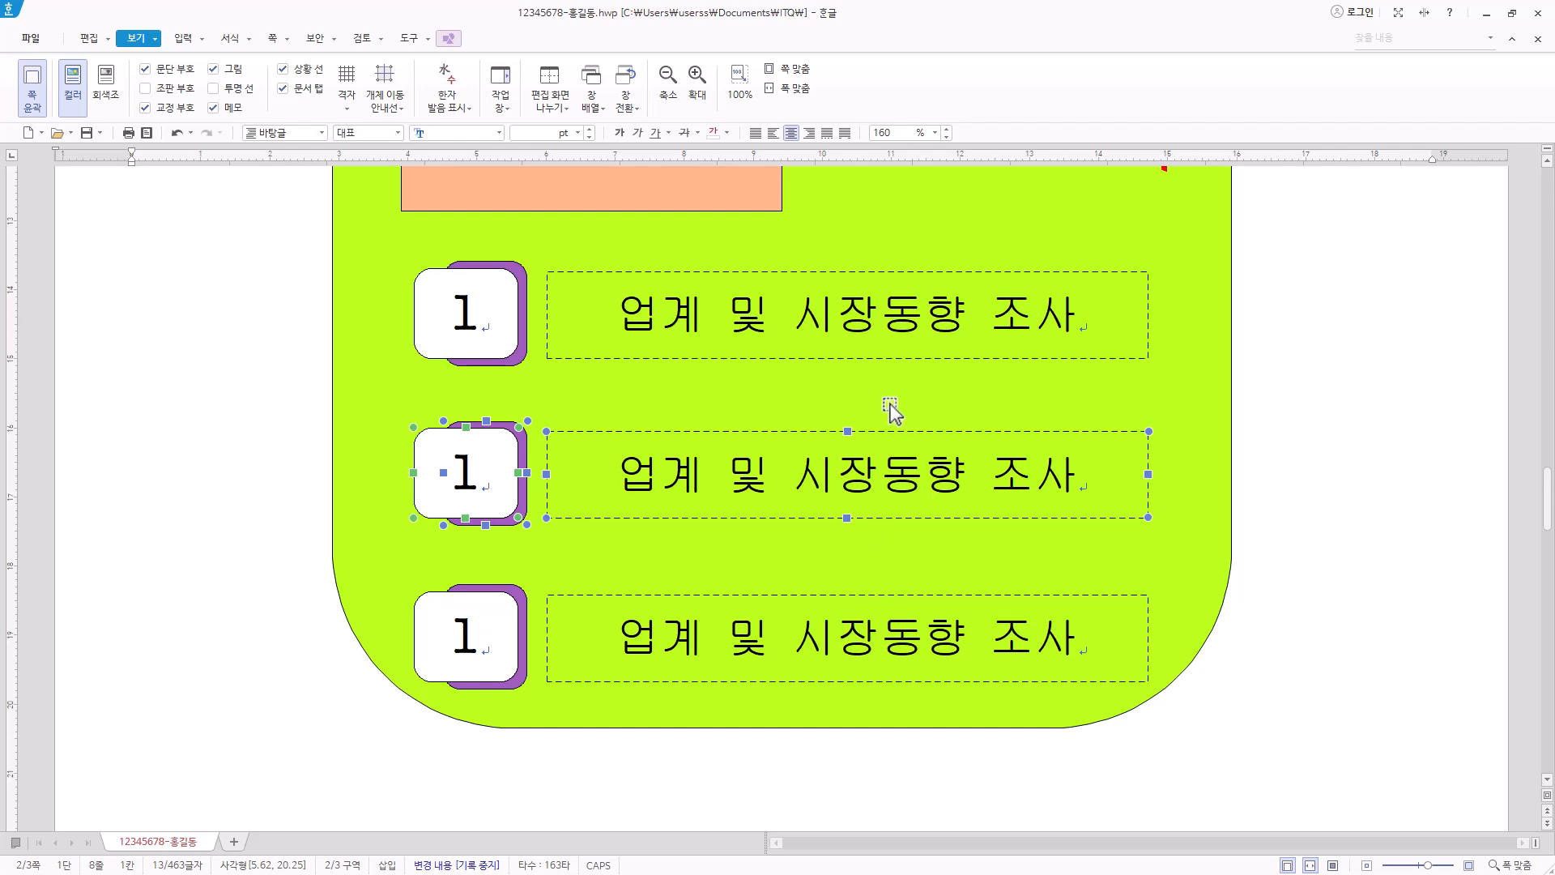
pyautogui.press('Down')
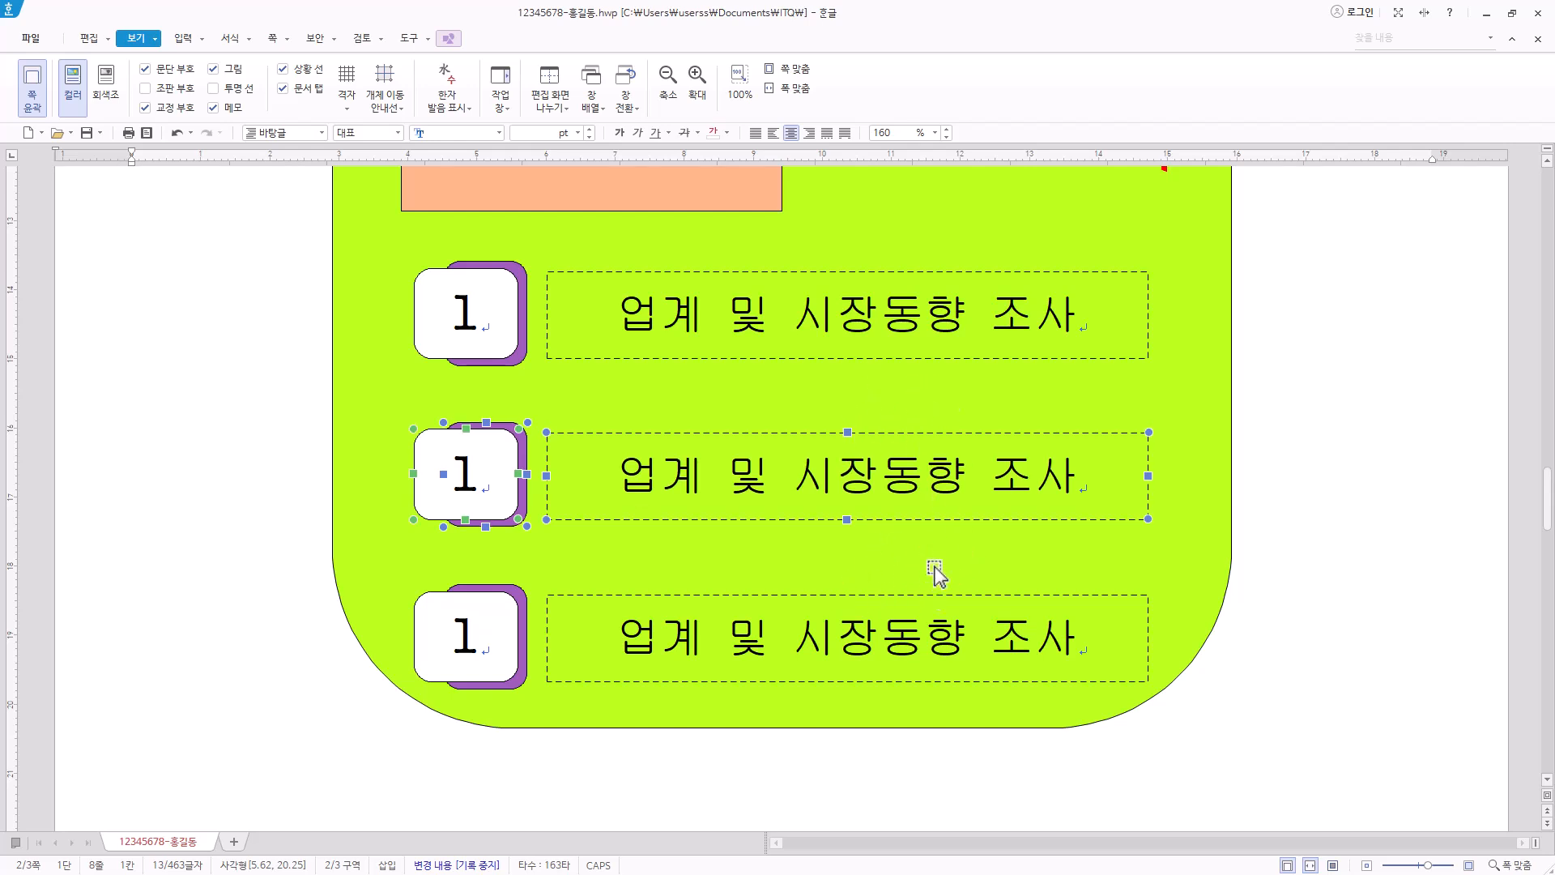
# Change the second row to 2 and "세미나 등 행사 참여", and the third row to 3 and "상담 및 제품 구입".
pyautogui.click(478, 332)
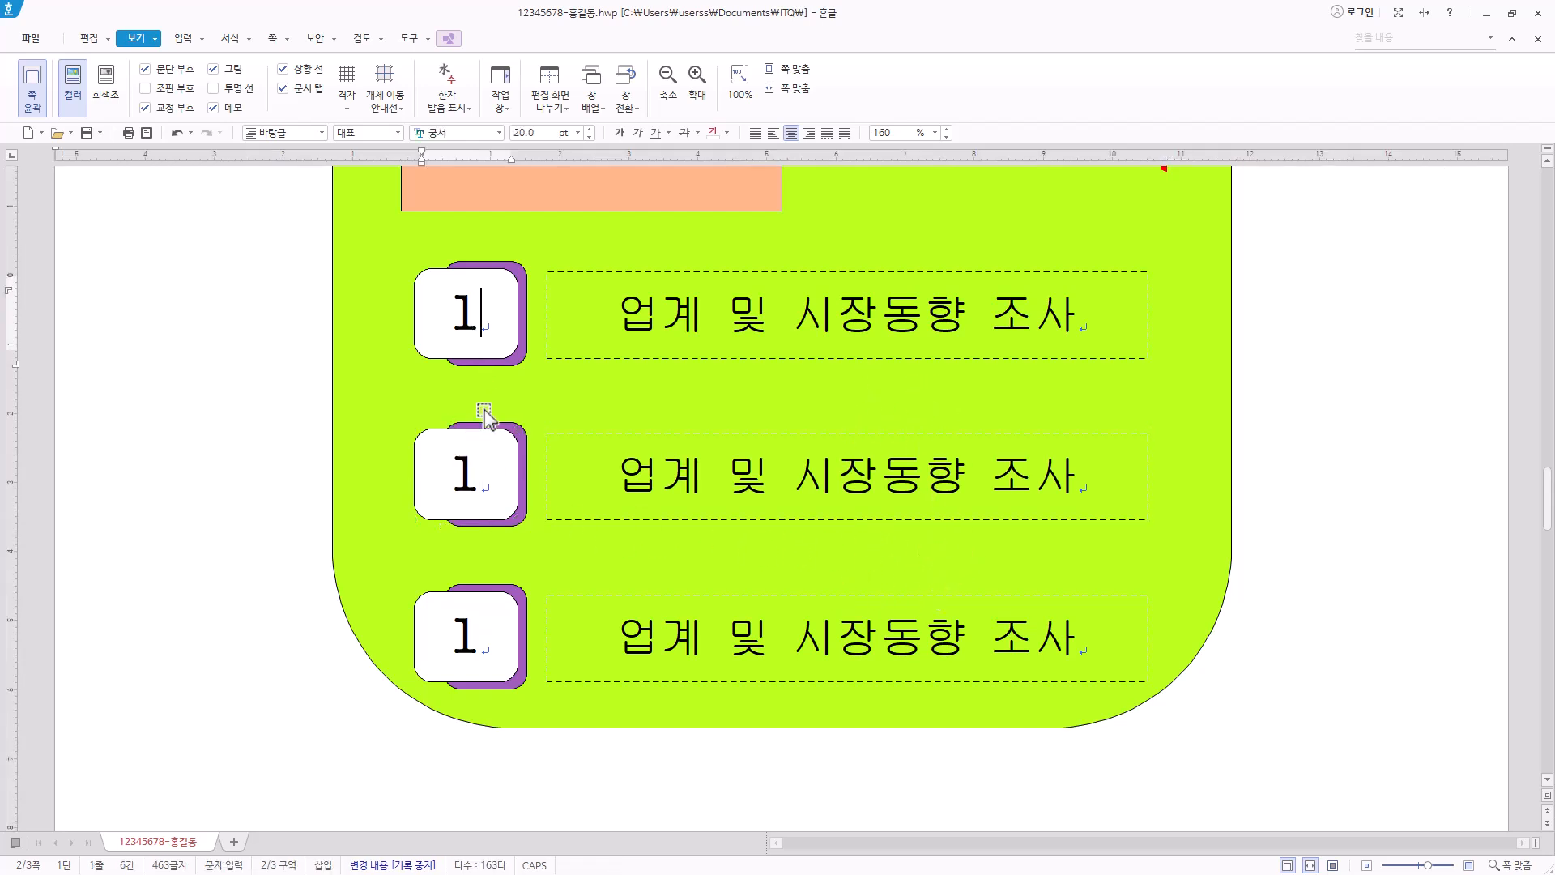
pyautogui.moveTo(478, 475); pyautogui.dragTo(443, 477)
pyautogui.moveTo(478, 620); pyautogui.dragTo(437, 621)
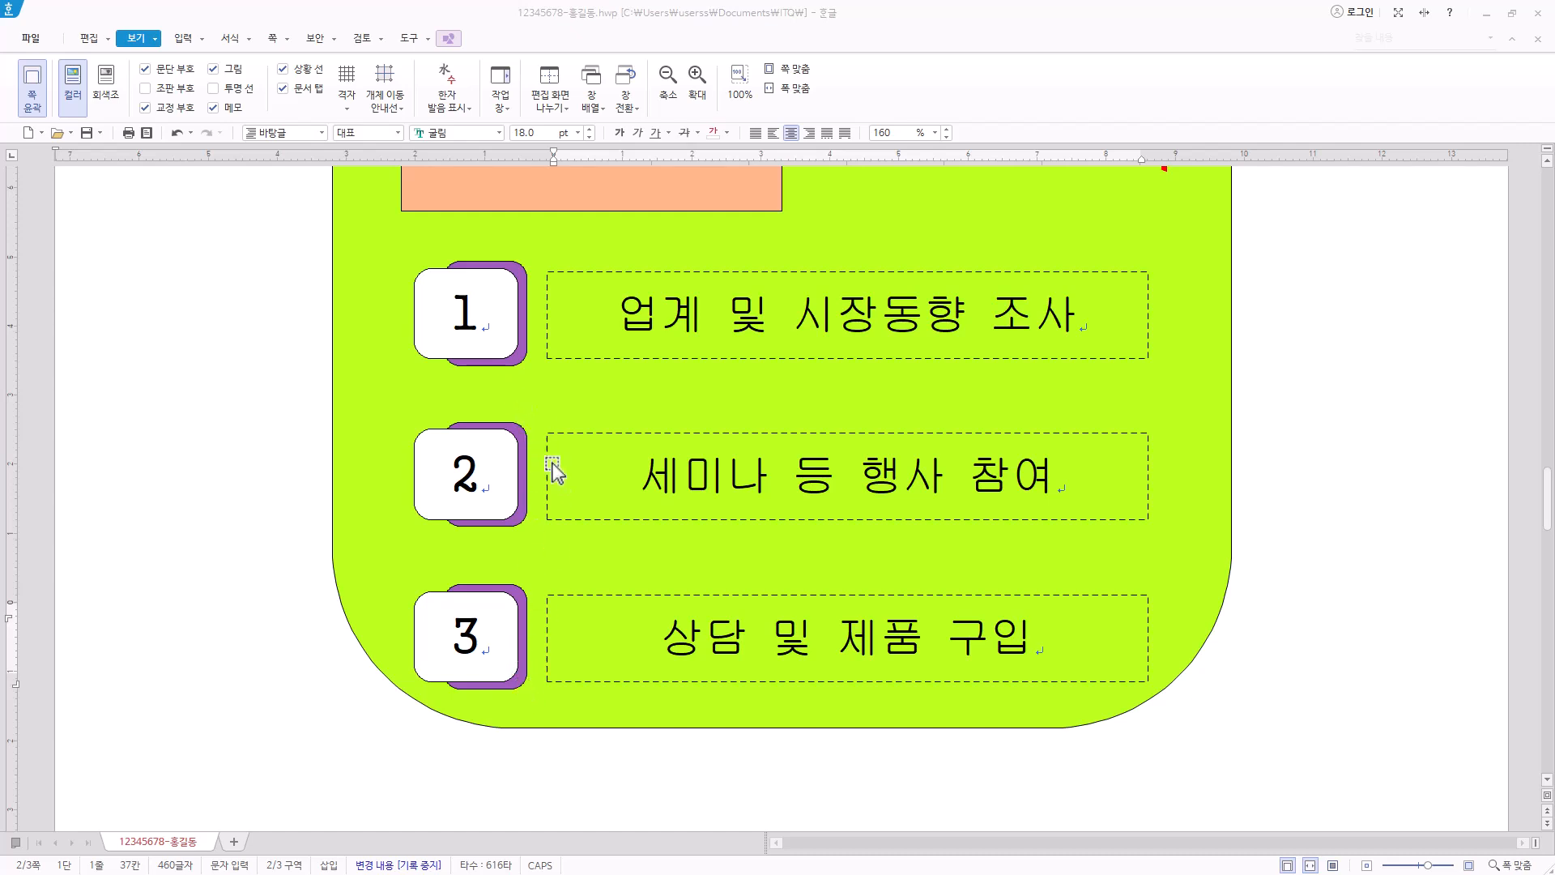
# Set the face colour of the rectangle behind number 2 to light blue.
pyautogui.click(526, 443)
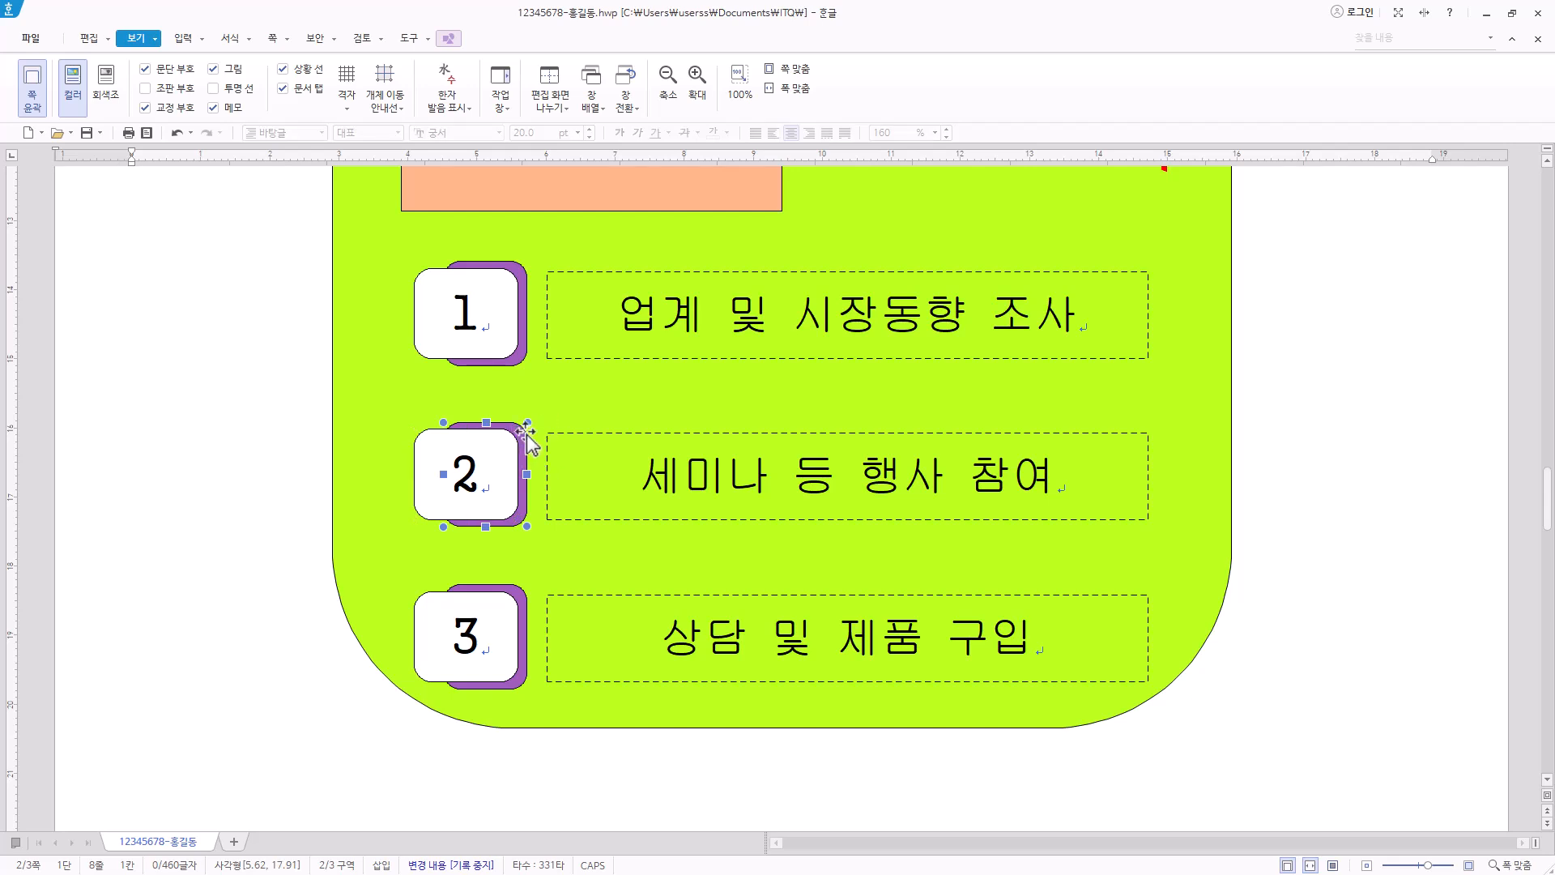
pyautogui.rightClick(527, 443)
pyautogui.click(604, 555)
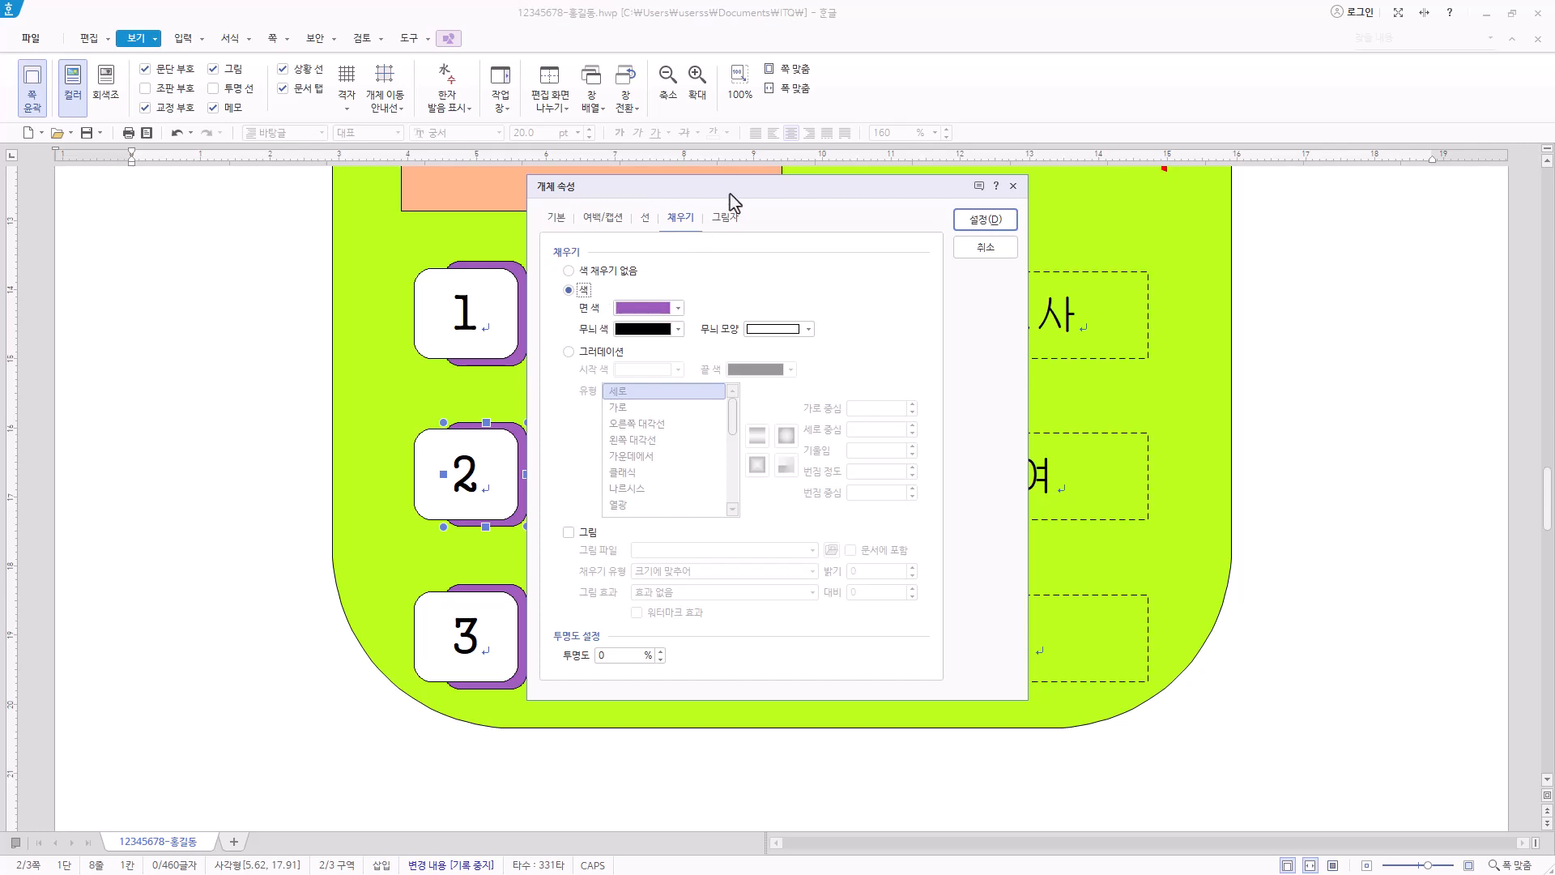
pyautogui.moveTo(739, 193); pyautogui.dragTo(827, 198)
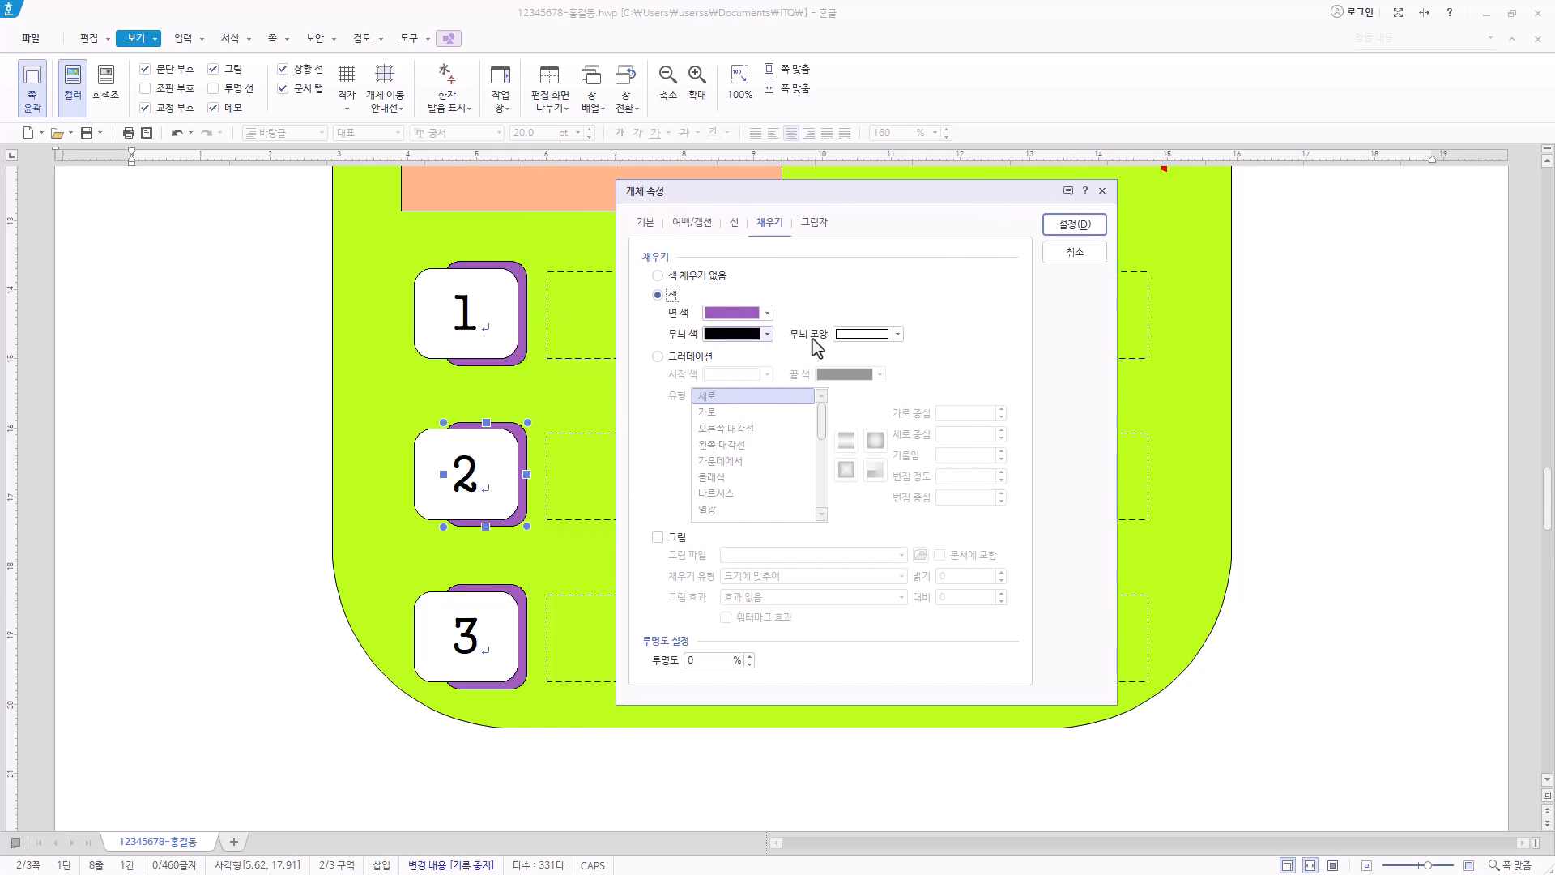
pyautogui.click(766, 313)
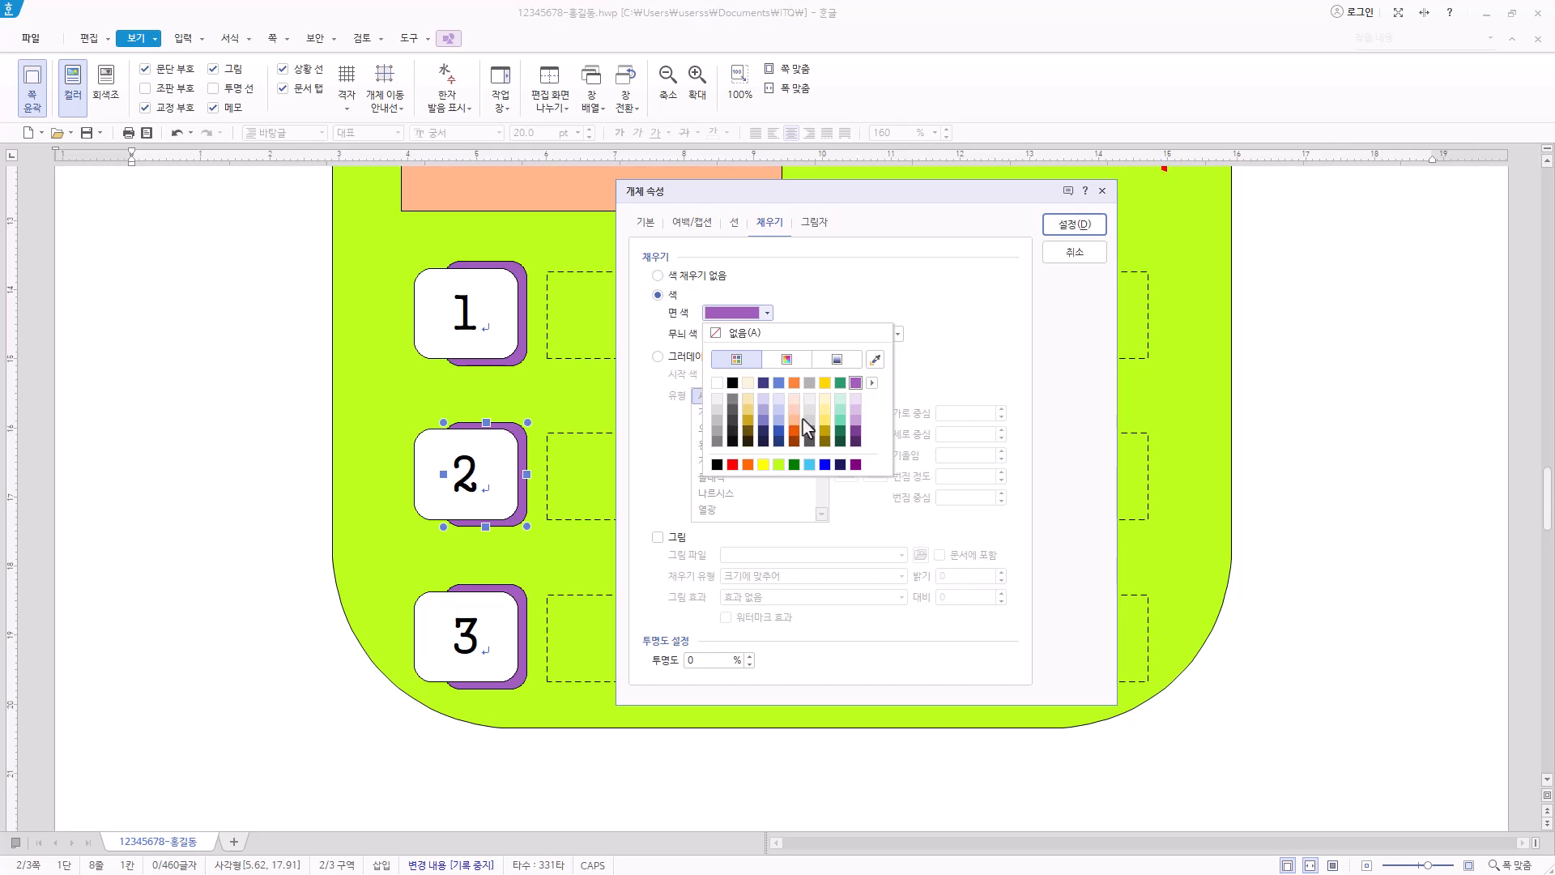
pyautogui.click(778, 405)
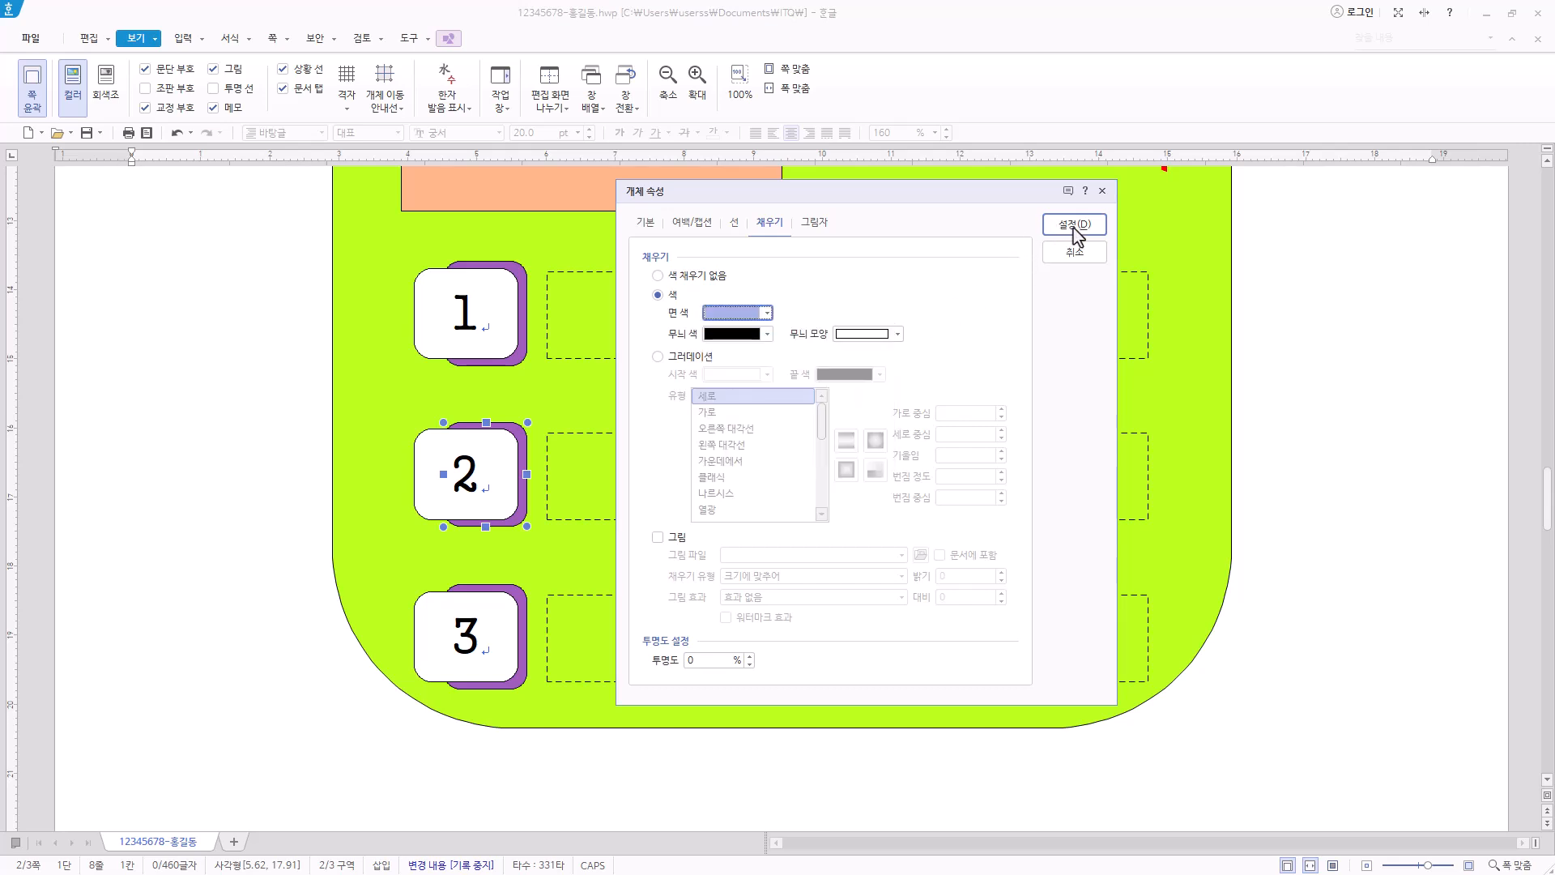
pyautogui.click(1075, 227)
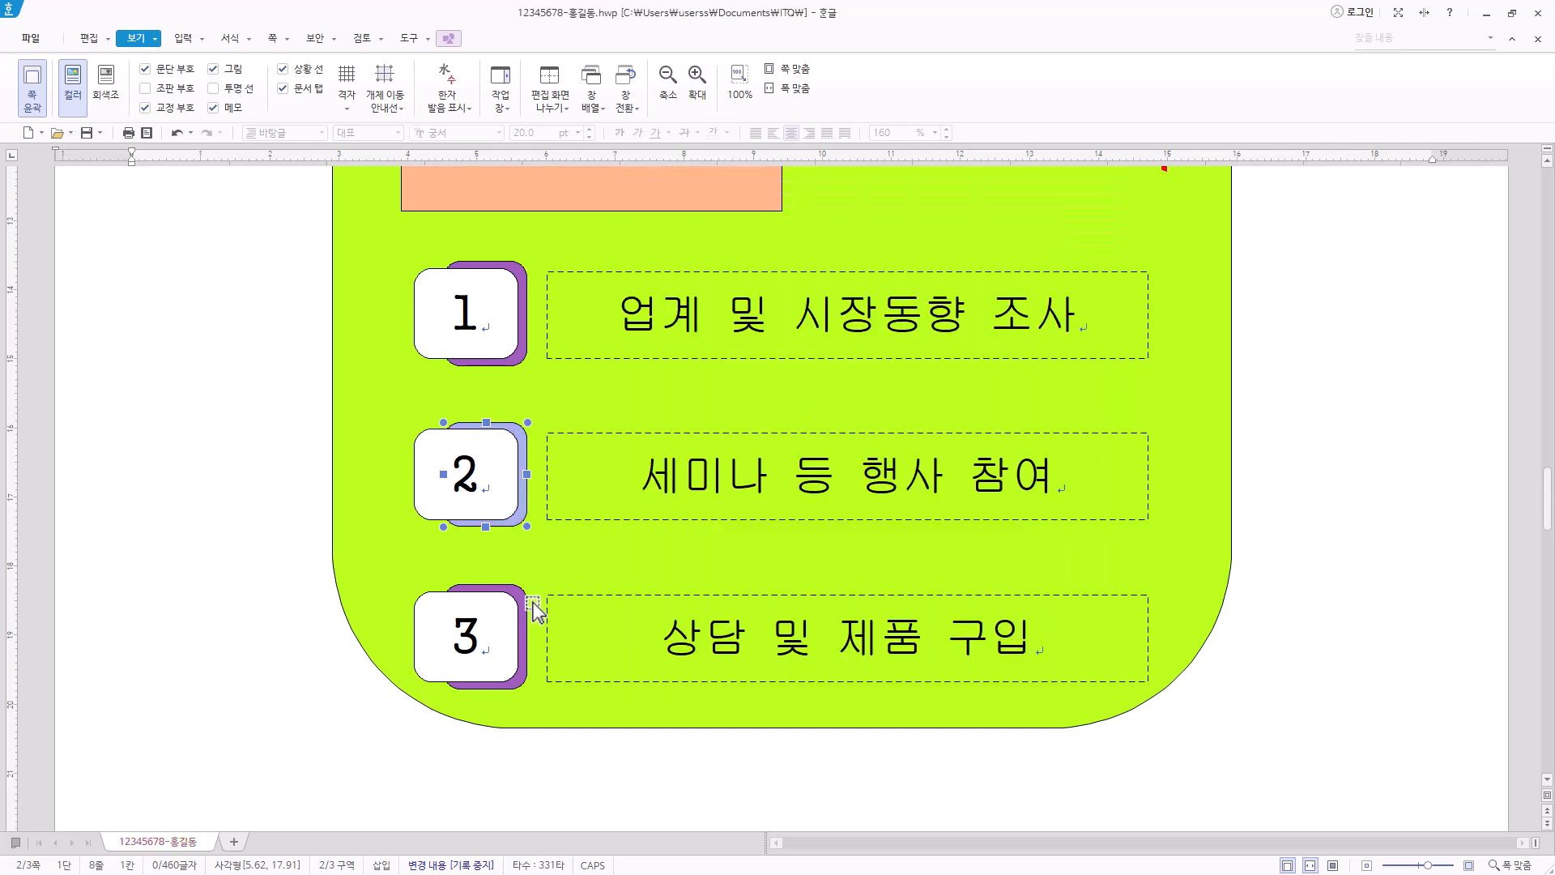
# Set the face colour of the rectangle behind number 3 to dark gold.
pyautogui.click(527, 600)
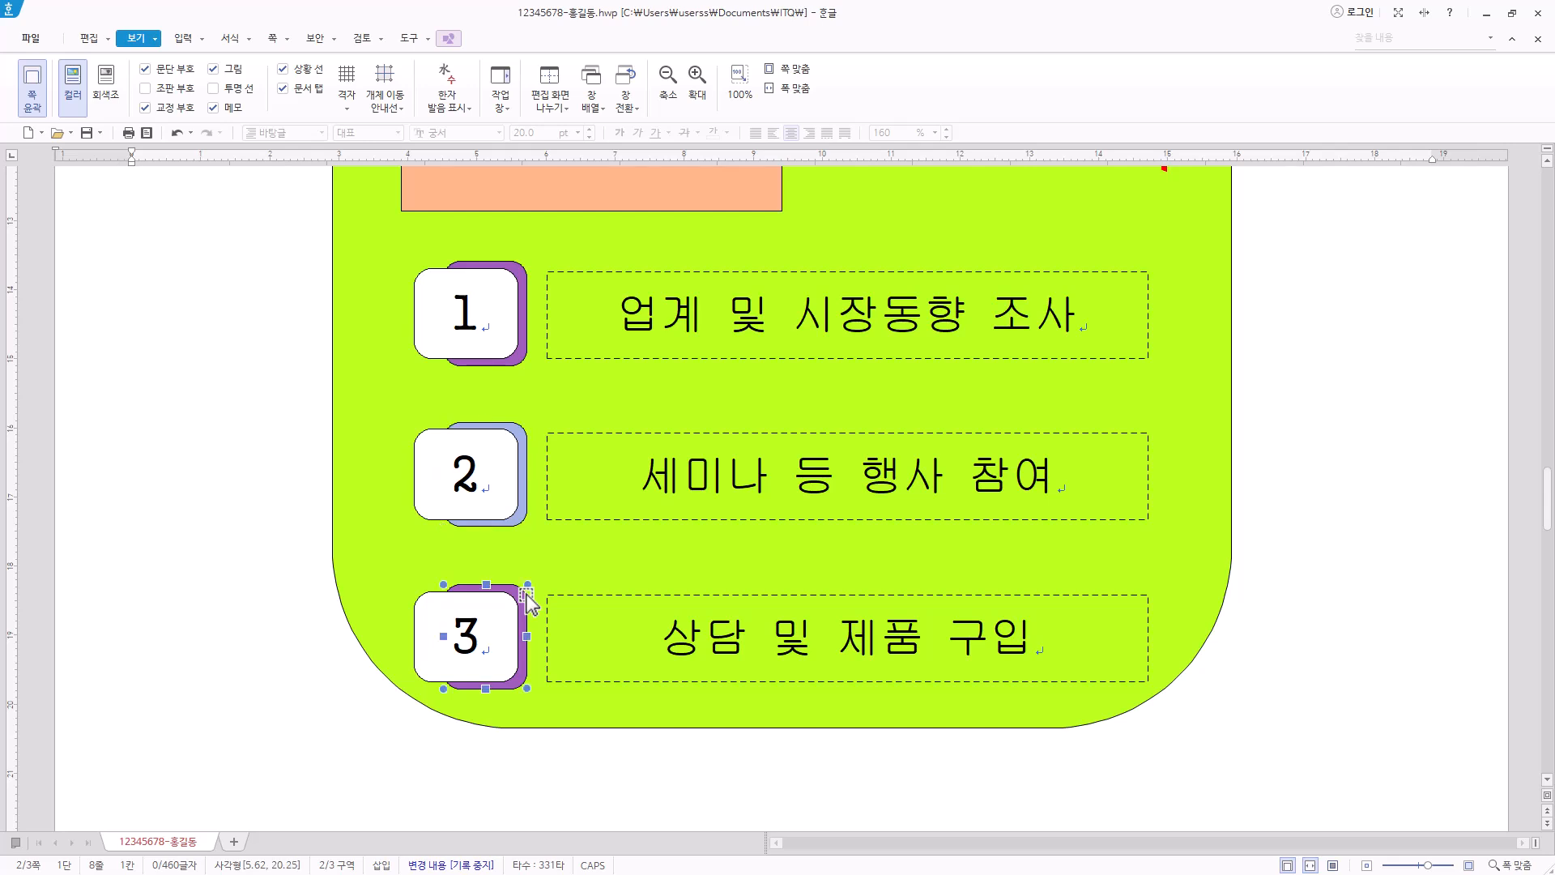
pyautogui.rightClick(528, 600)
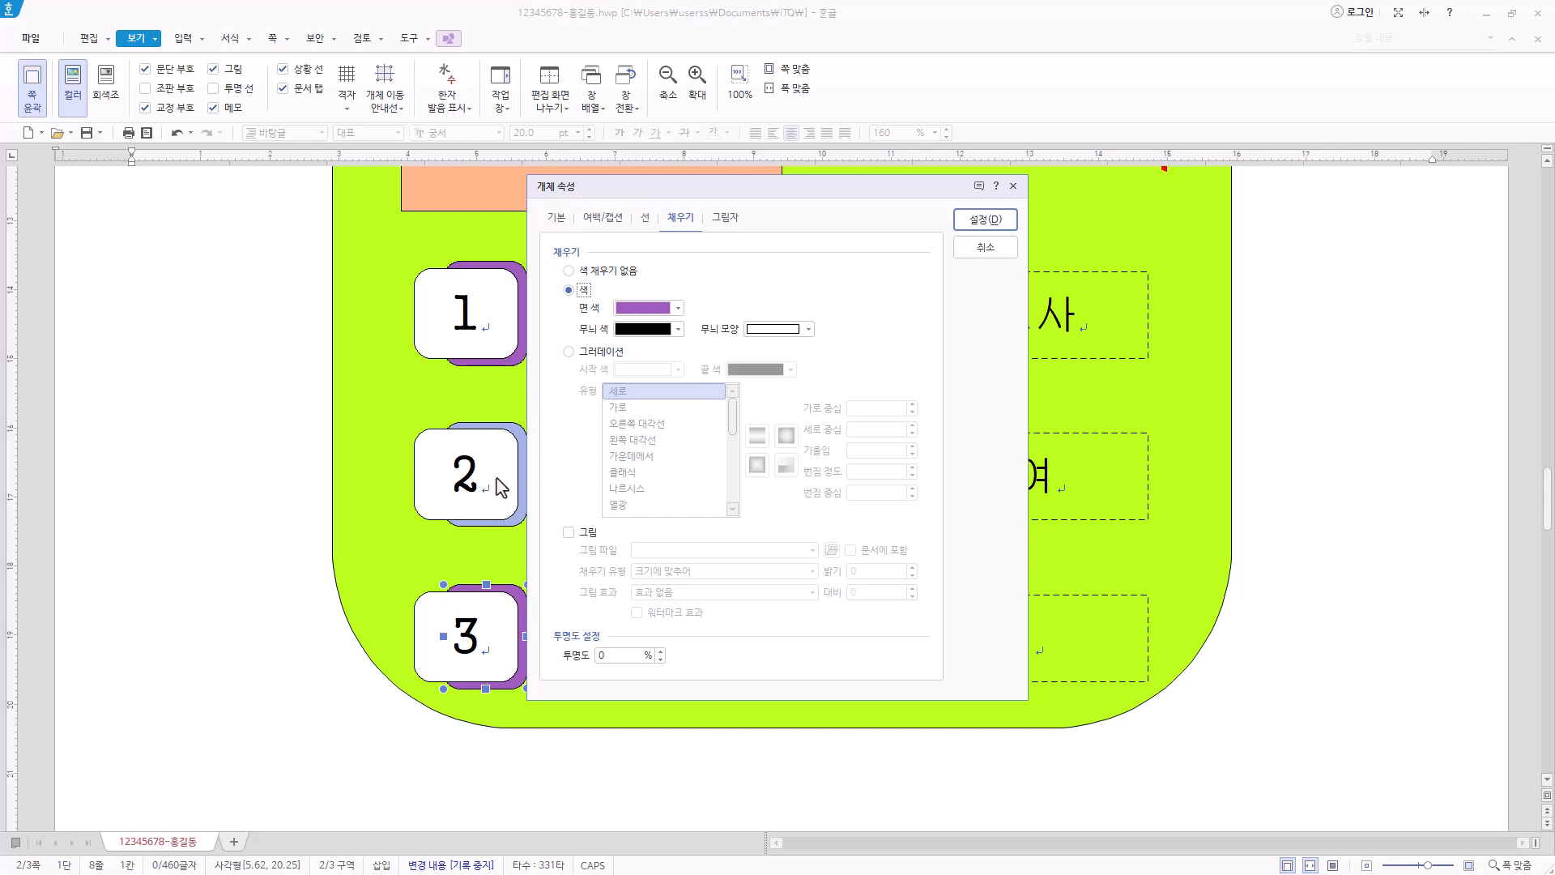
pyautogui.click(677, 311)
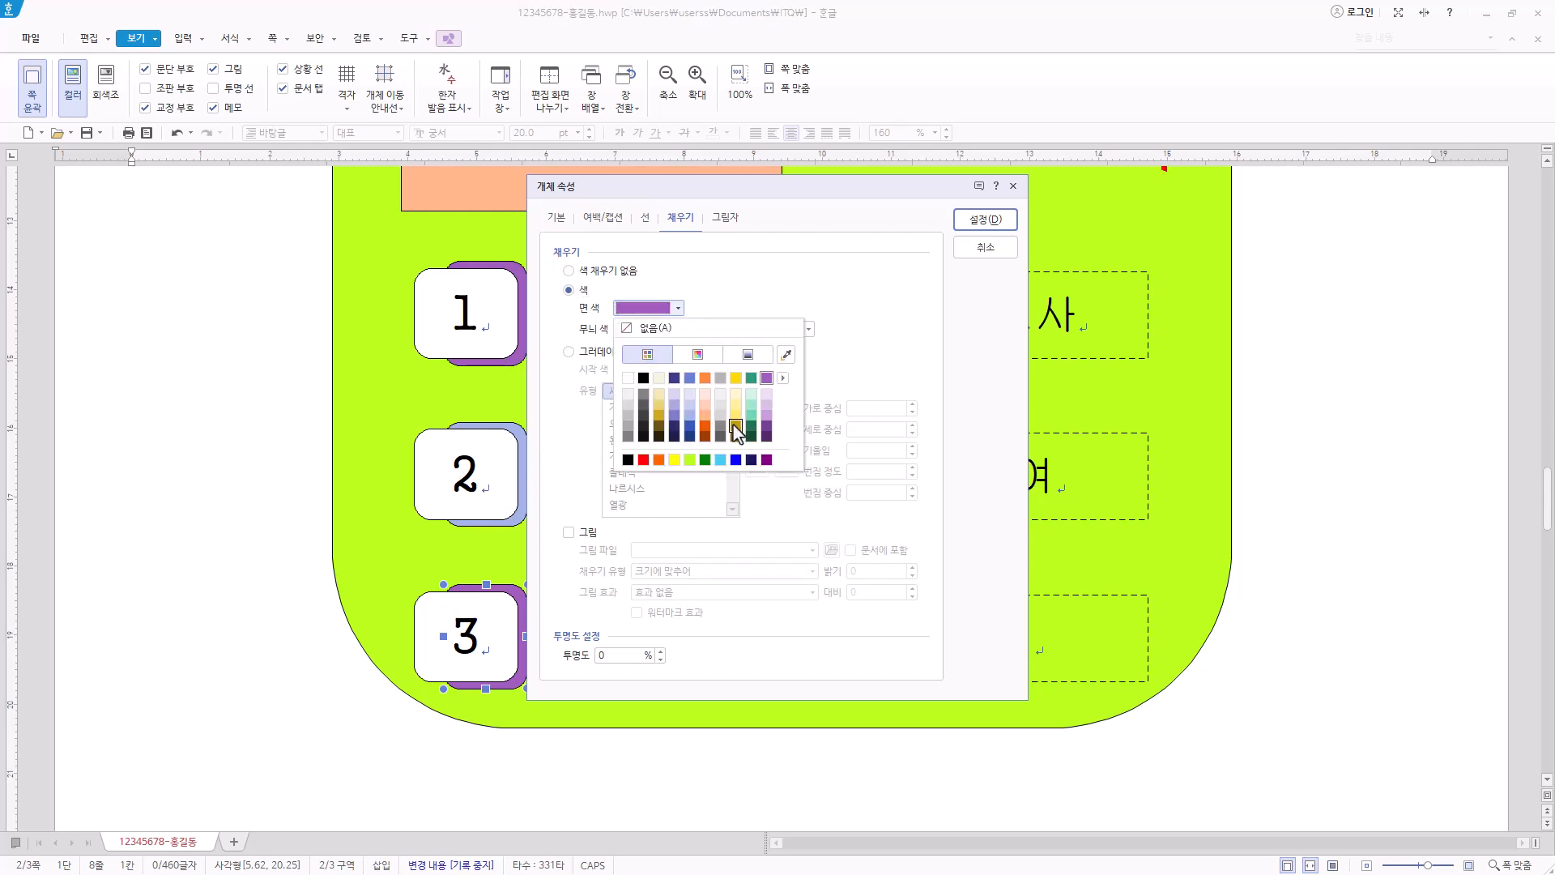
pyautogui.click(736, 426)
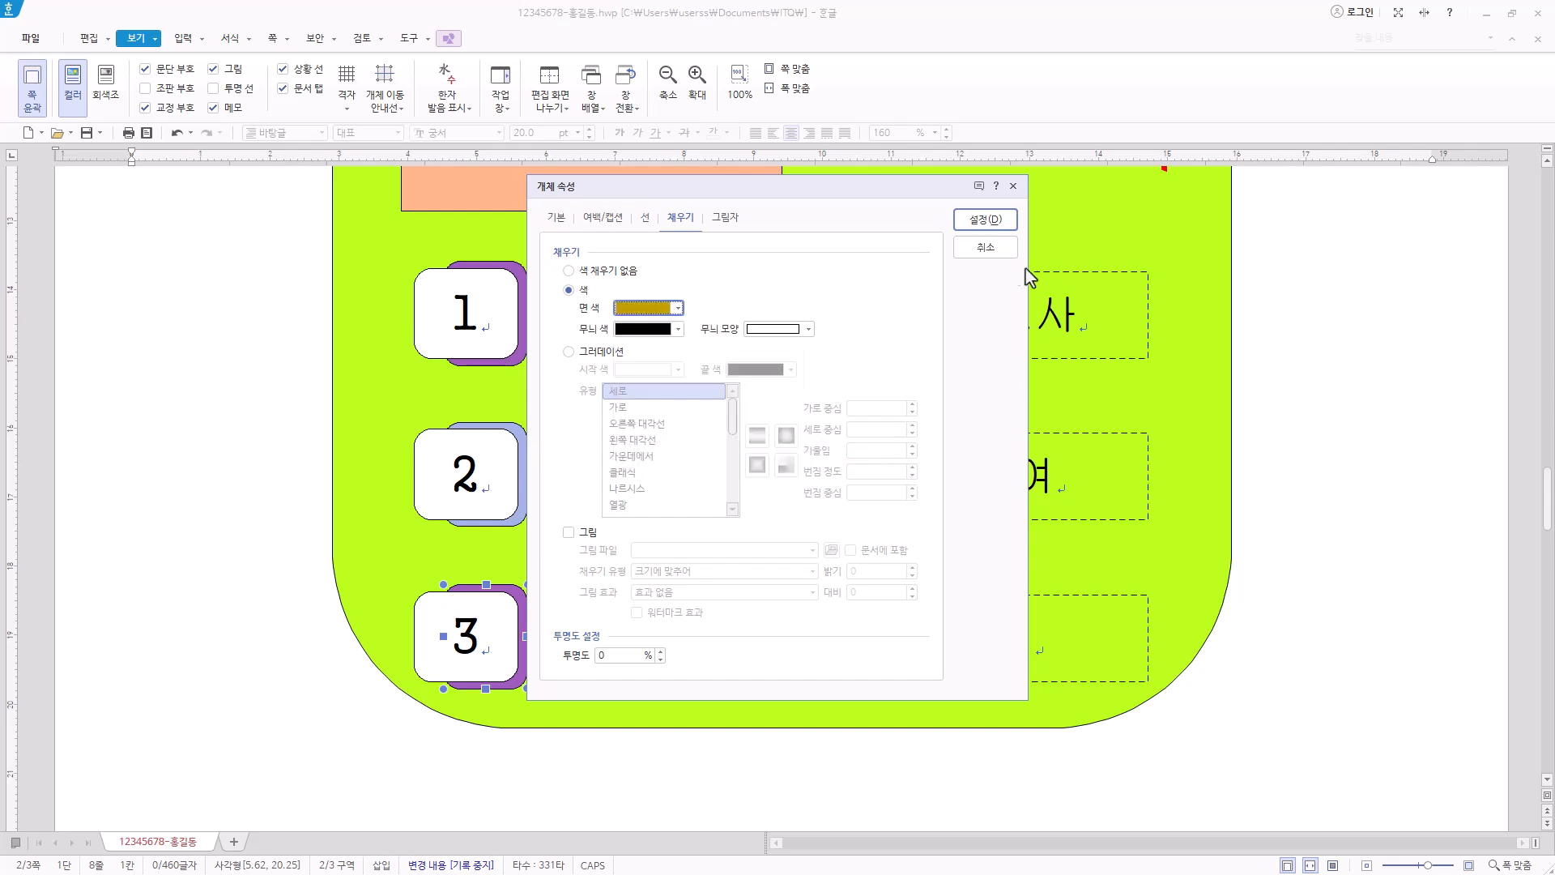
pyautogui.click(986, 224)
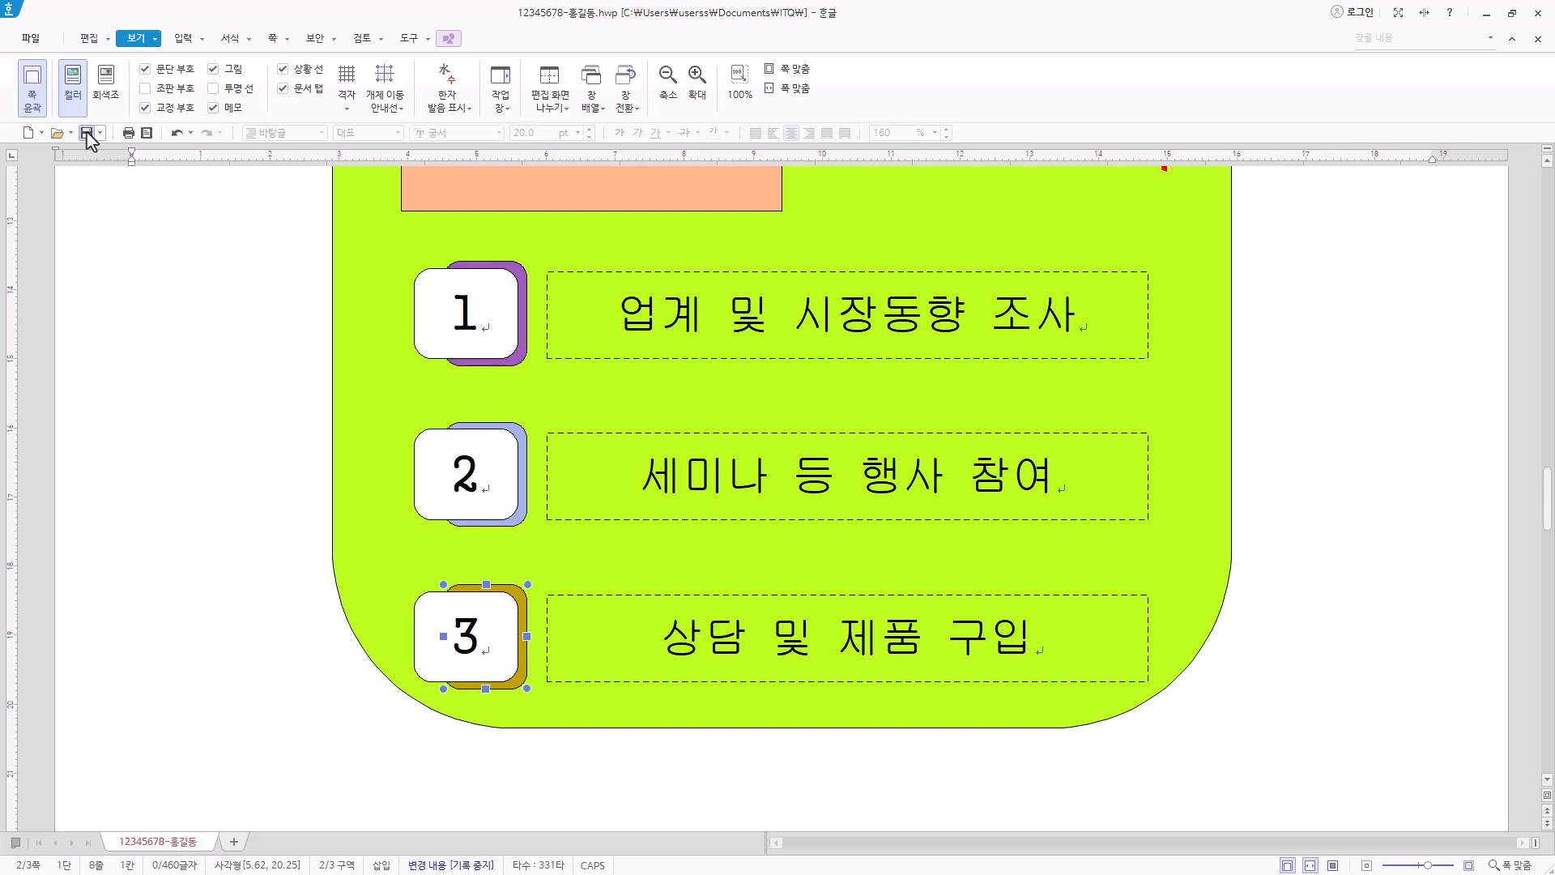
# Below the page 3 title, leave a blank line and enter the paragraph from "국제물류산업대전은 한국통합물류협회가 주최하고" through "산업의 디지털 전환".
pyautogui.scroll(-5, 683, 520)
pyautogui.scroll(-5, 683, 520)
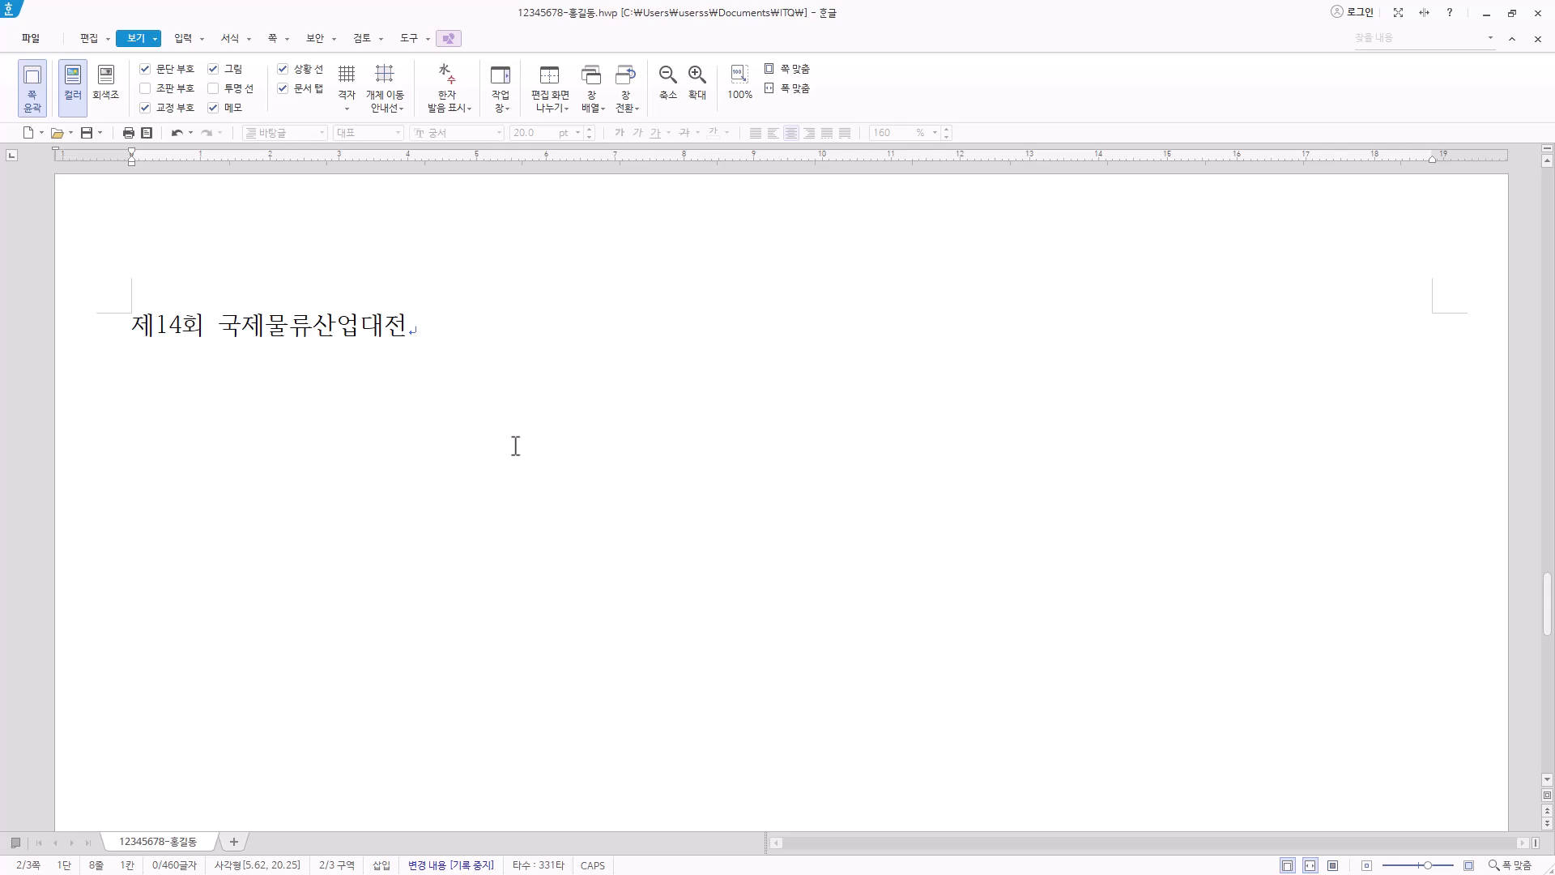
pyautogui.click(459, 333)
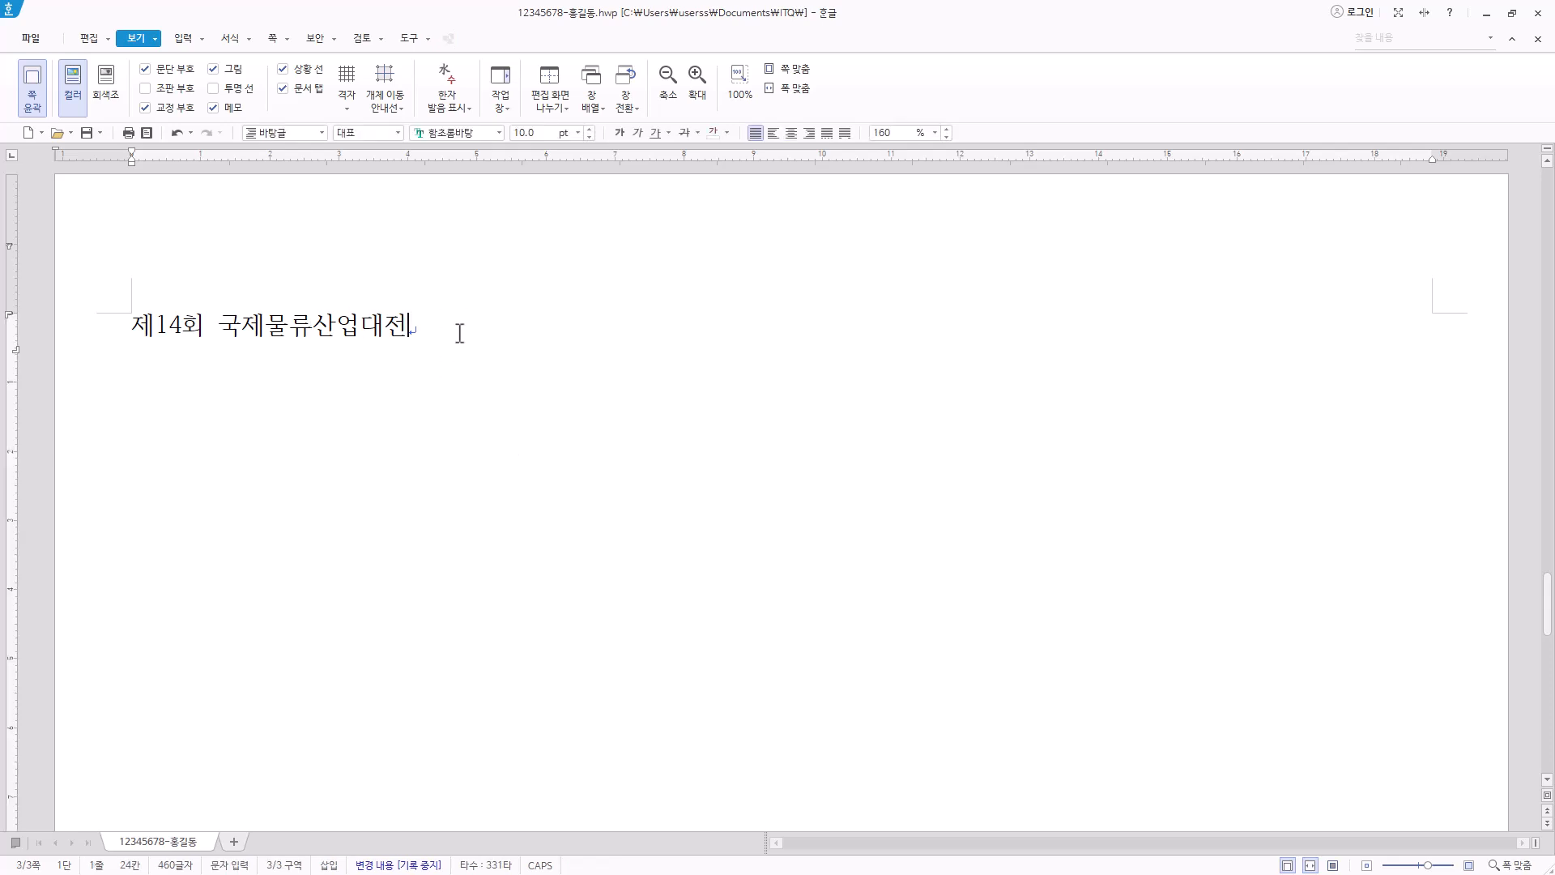
pyautogui.press('Return')
pyautogui.press('Return')
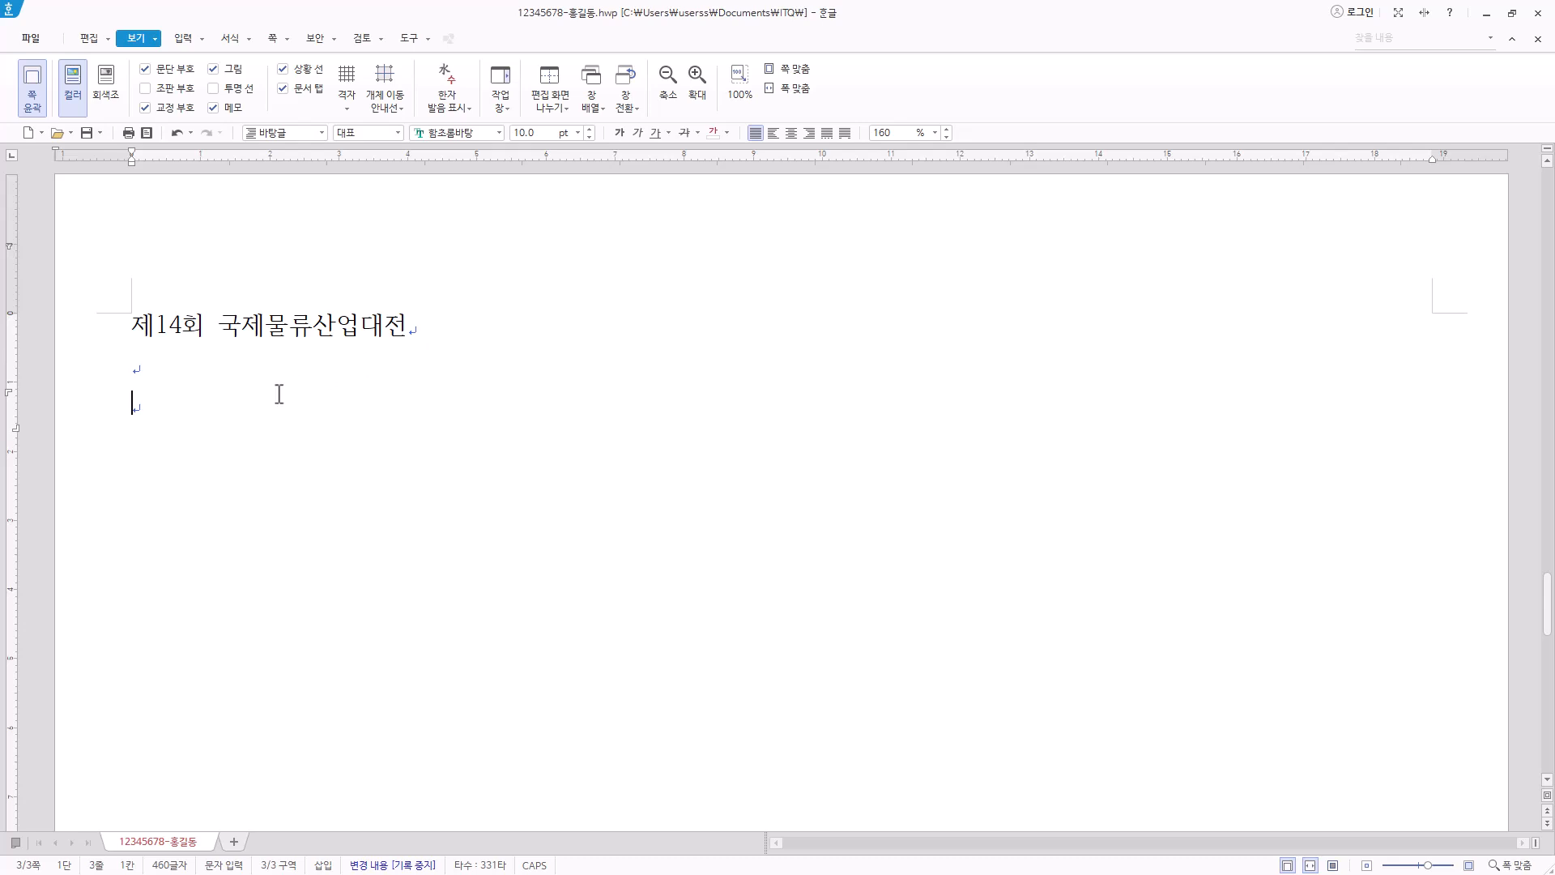
pyautogui.press('Hangul')
pyautogui.write('국제물류산업대전은 한국통합물류협회가 주최하고 국토교통부가 후원하는 운송, 서비스, 보관, 물류설비 분야를 아우르는 국내 최대 규모의 물류 전시회이다. 국제물류산업대전에서는 물류 IT, 물류 자동화 시스템, 유통 솔루션 및 기기, 콜드체인 솔루션 등 산업의 디지털 전환')
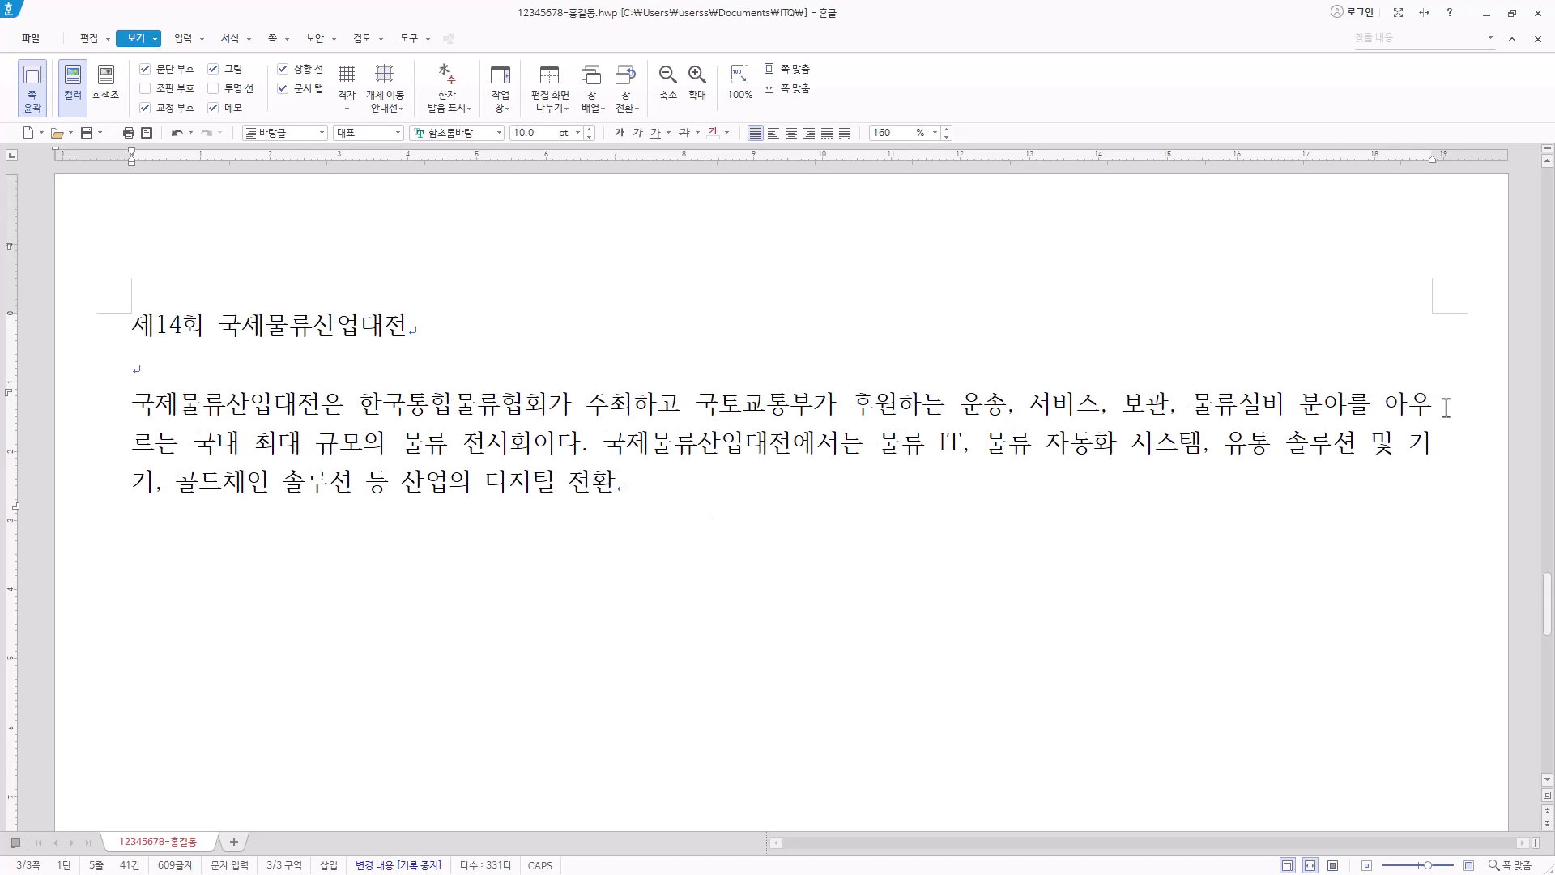
# Convert the word 전환 at the paragraph's end to Hanja 轉換 in the 한글(漢字) format.
pyautogui.click(651, 487)
pyautogui.press('F9')
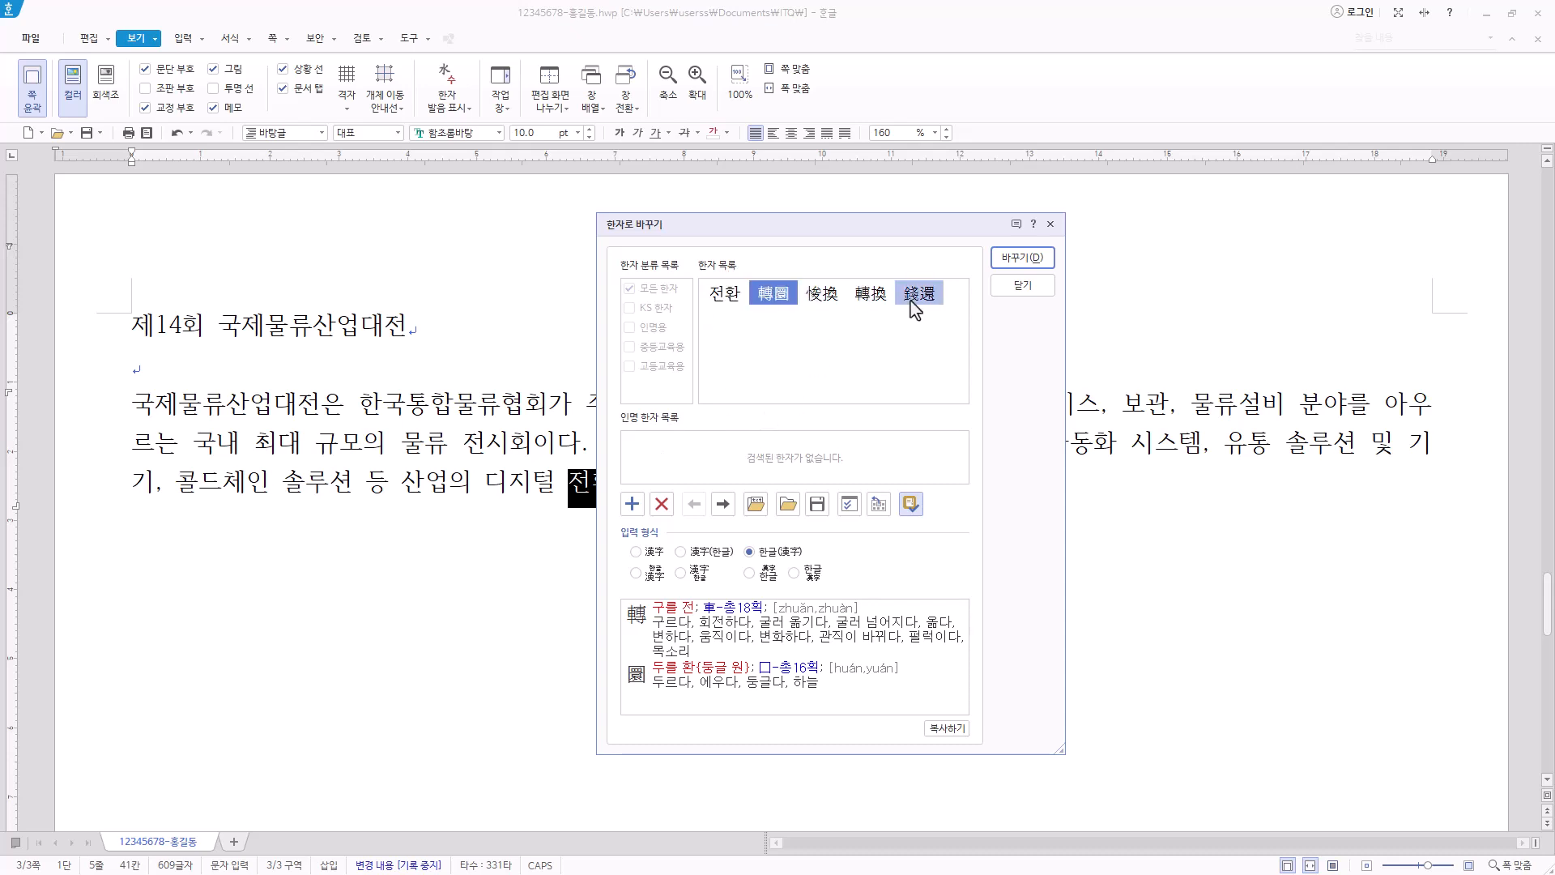
pyautogui.moveTo(777, 305)
pyautogui.click(873, 307)
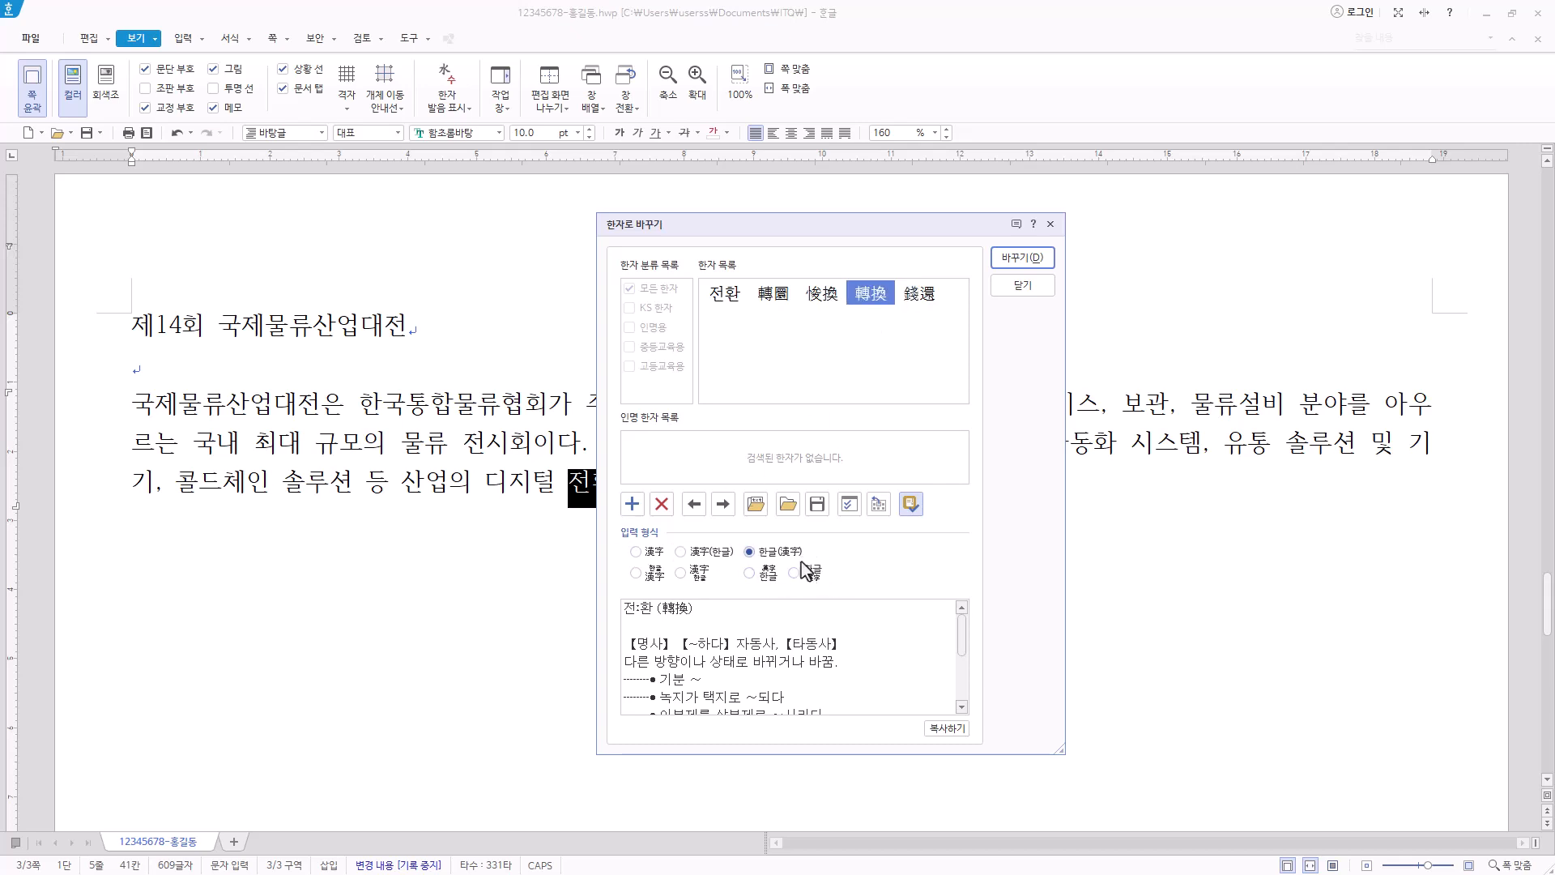
pyautogui.click(1026, 259)
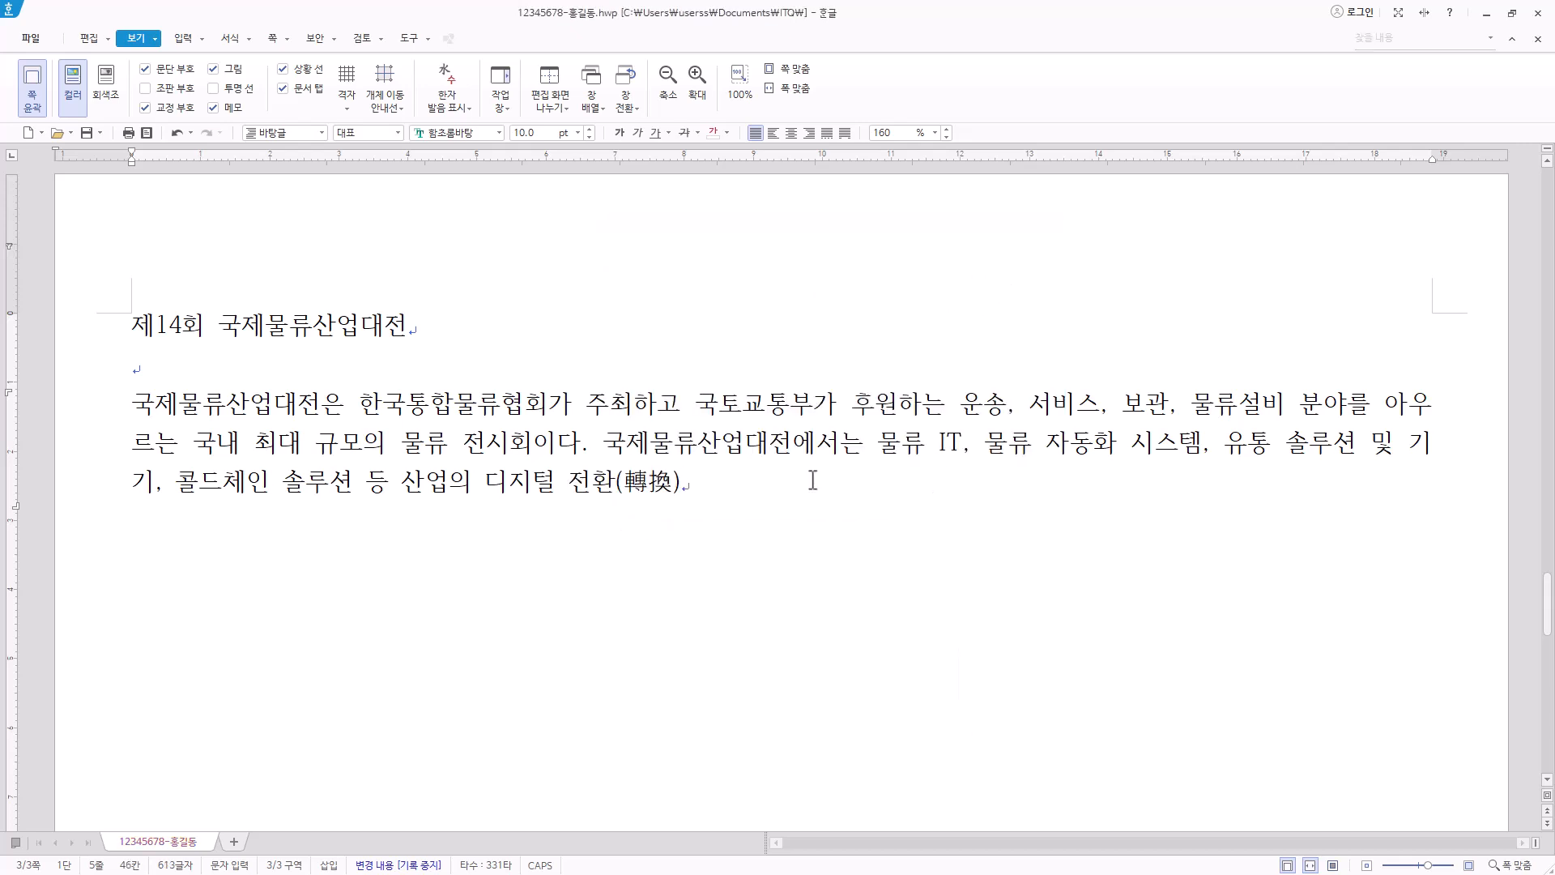
# Finish the first paragraph with the text from "을 이끌어가고 있는 국내외 기업들이" through "살펴볼 수 있는 자리이다." and start a new line.
pyautogui.write('을 이끌어가고 있는 국내외 기업들이 참가하여 제품 및 솔루션을 전시하고 물류산업의 트렌드를 한눈에 살펴볼 수 있는 자리이다.')
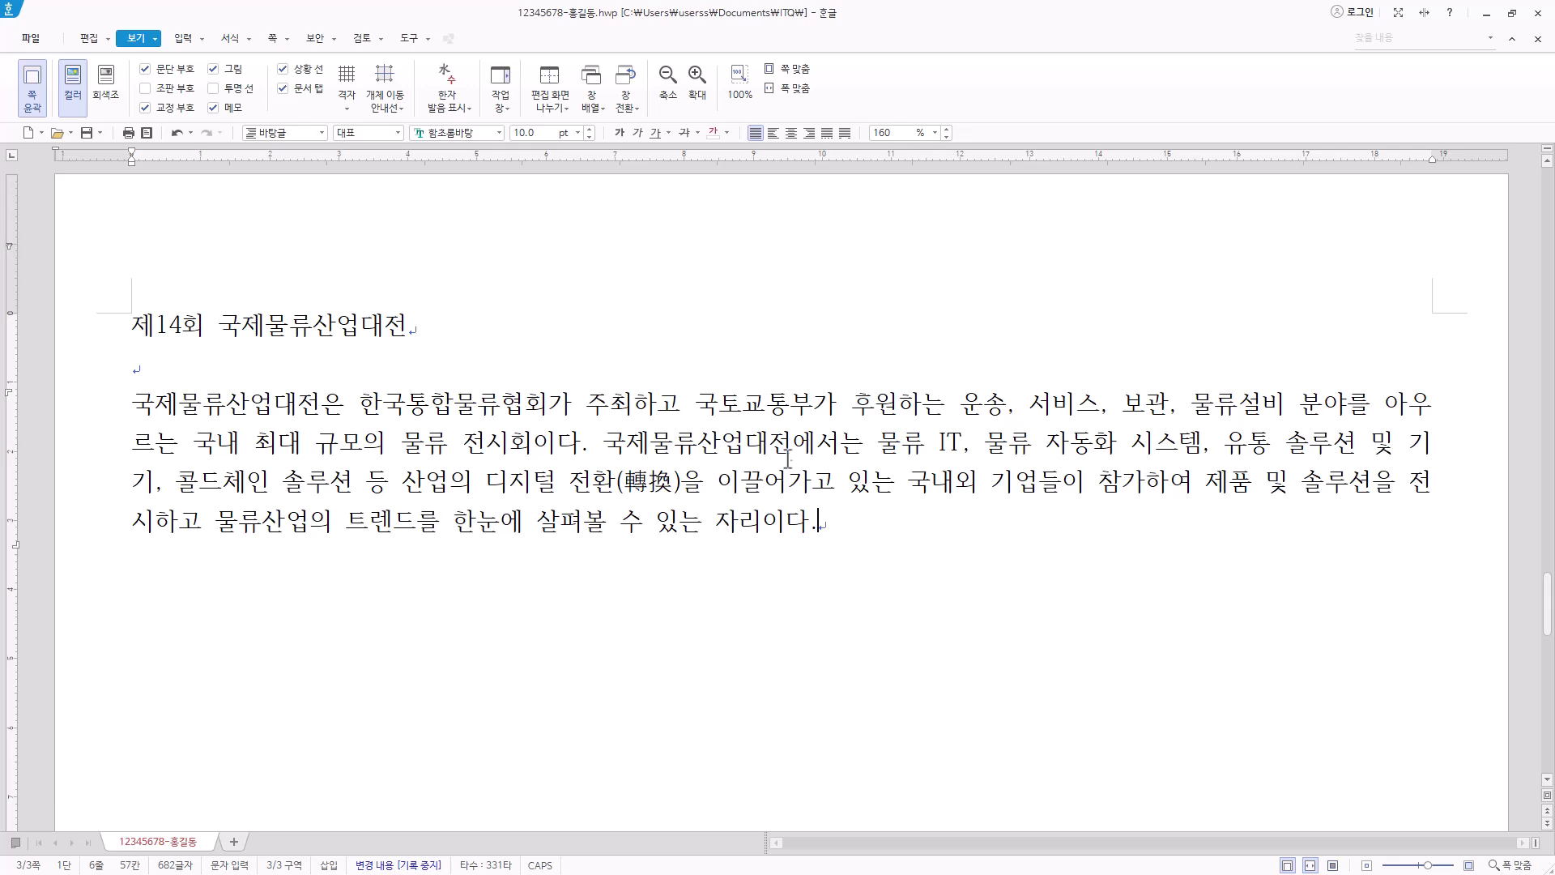
pyautogui.press('Hangul')
pyautogui.press('Return')
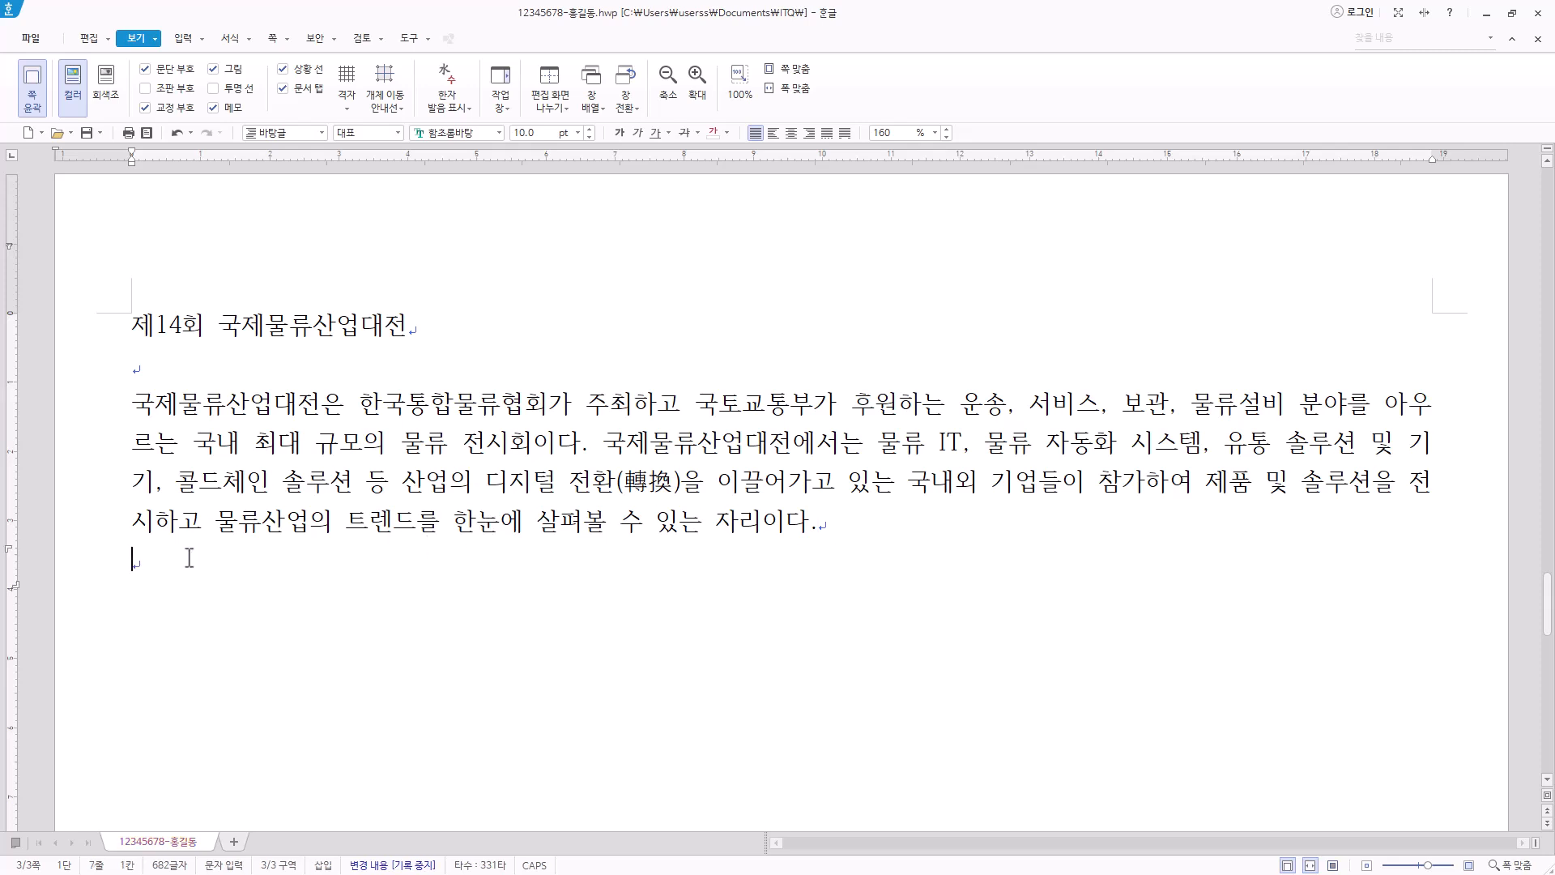
pyautogui.click(150, 545)
pyautogui.rightClick(141, 559)
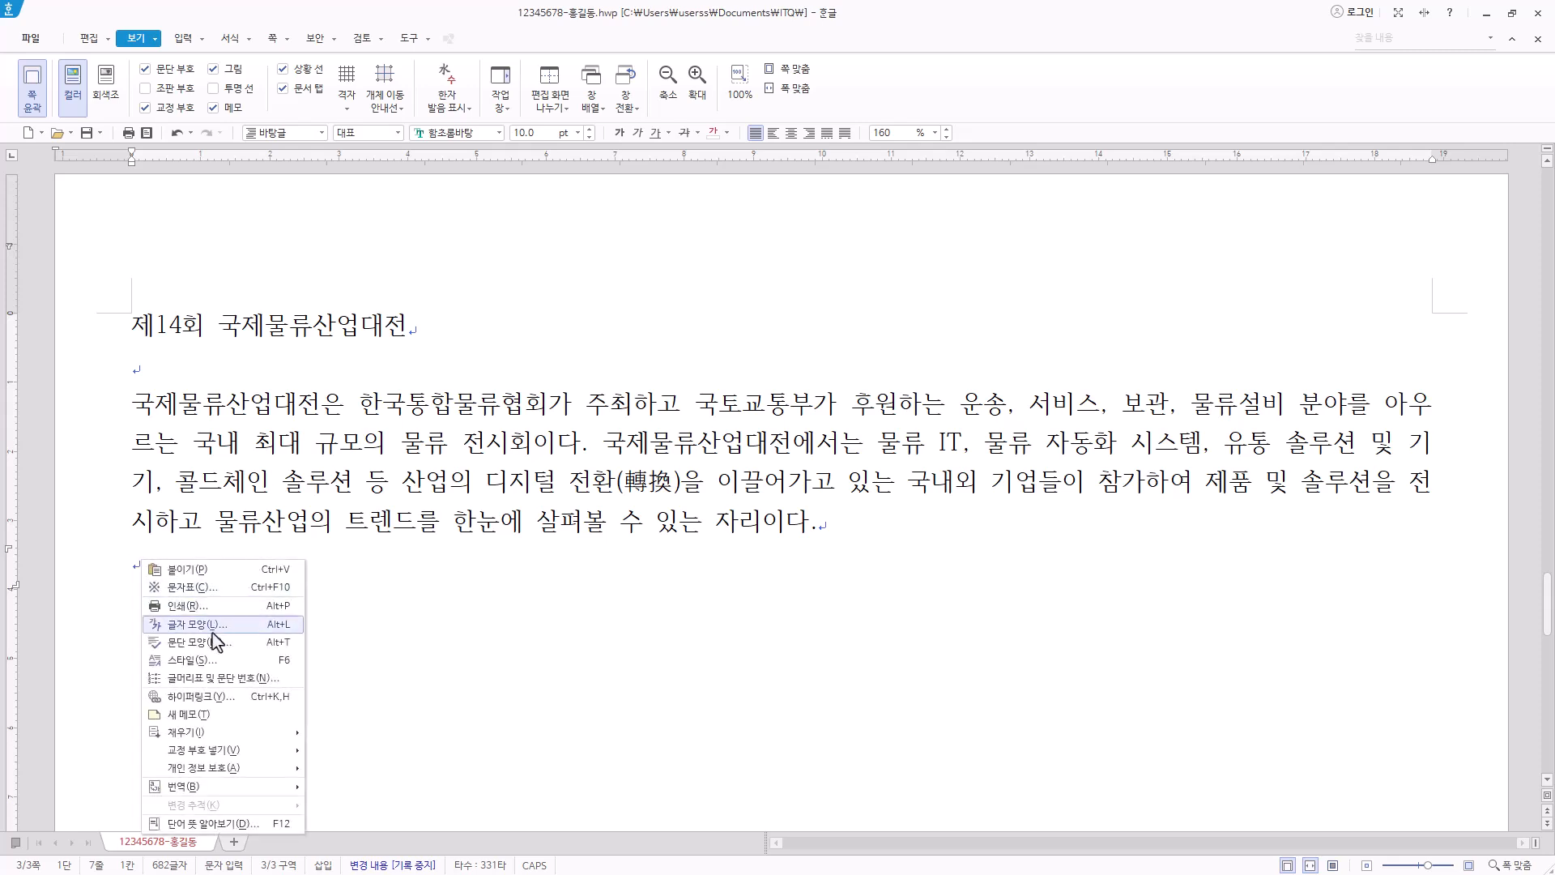
pyautogui.click(202, 641)
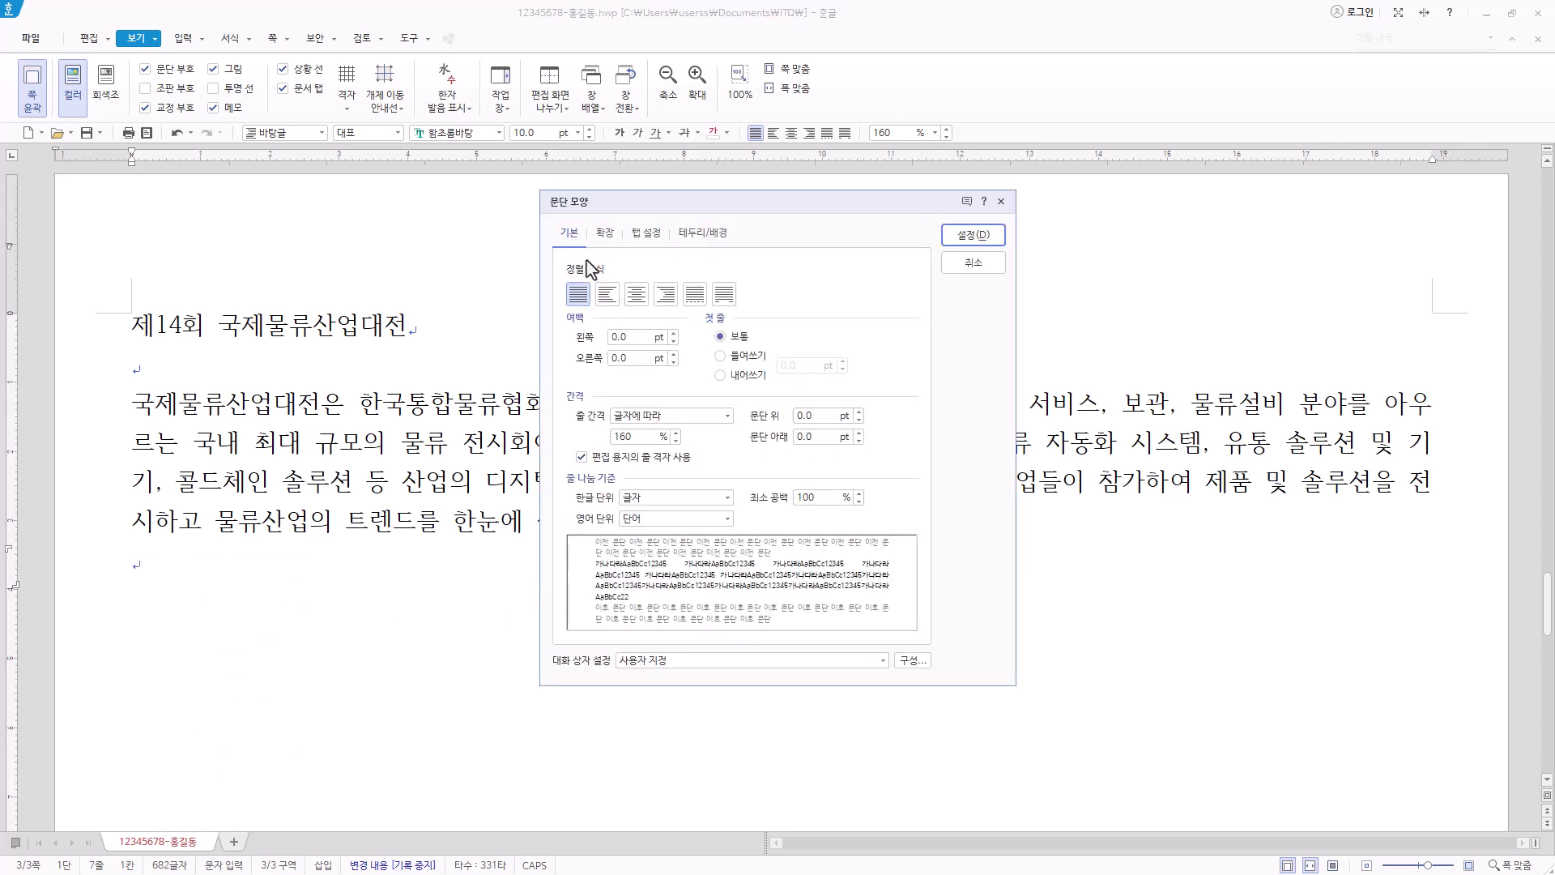
pyautogui.click(737, 356)
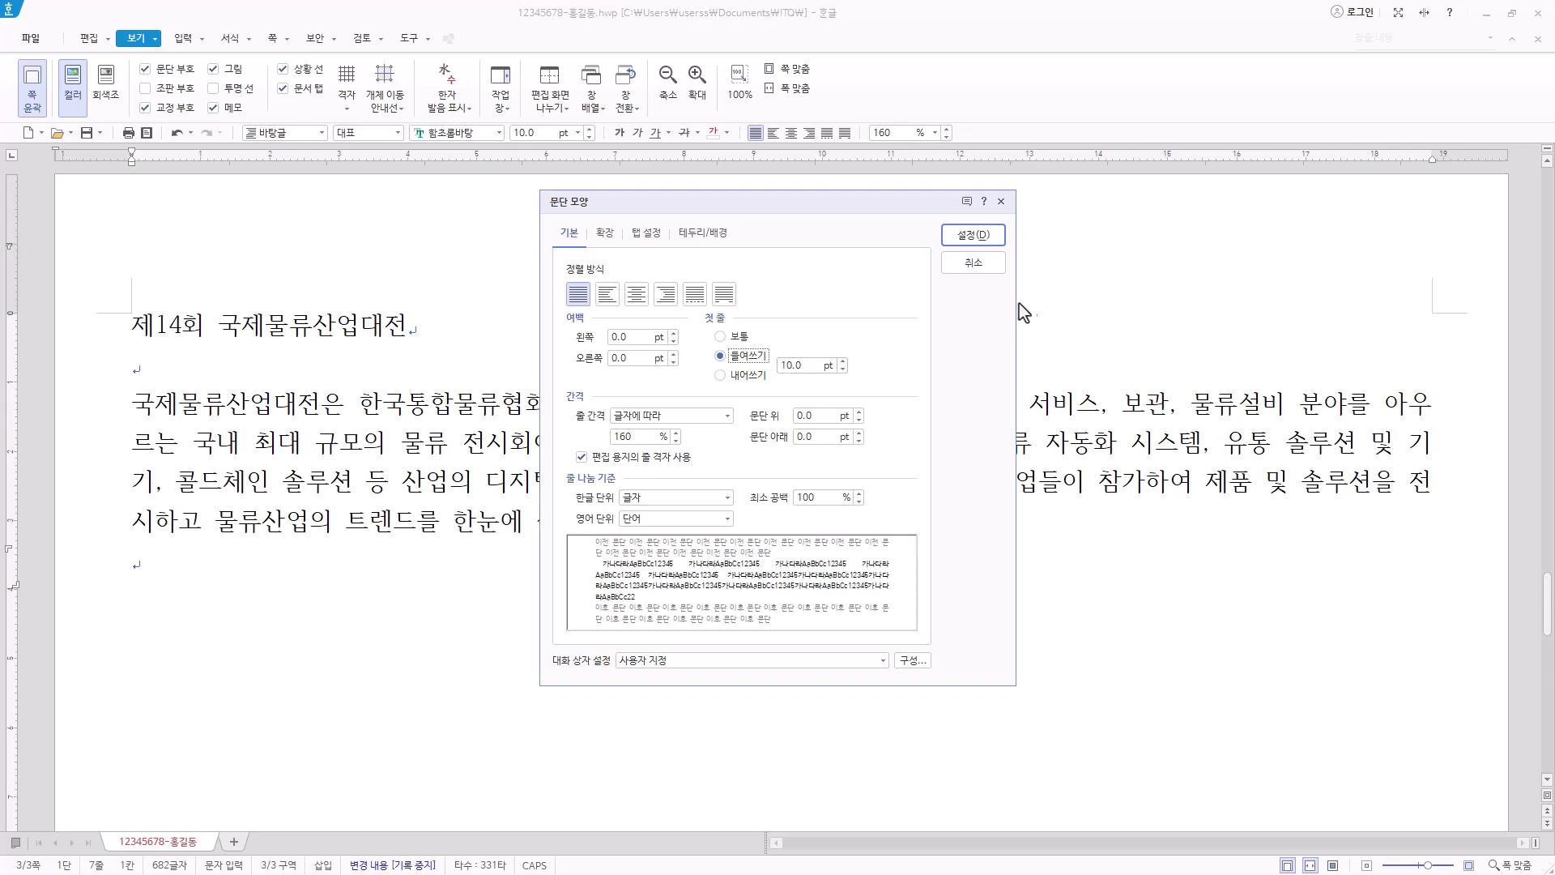
pyautogui.click(984, 265)
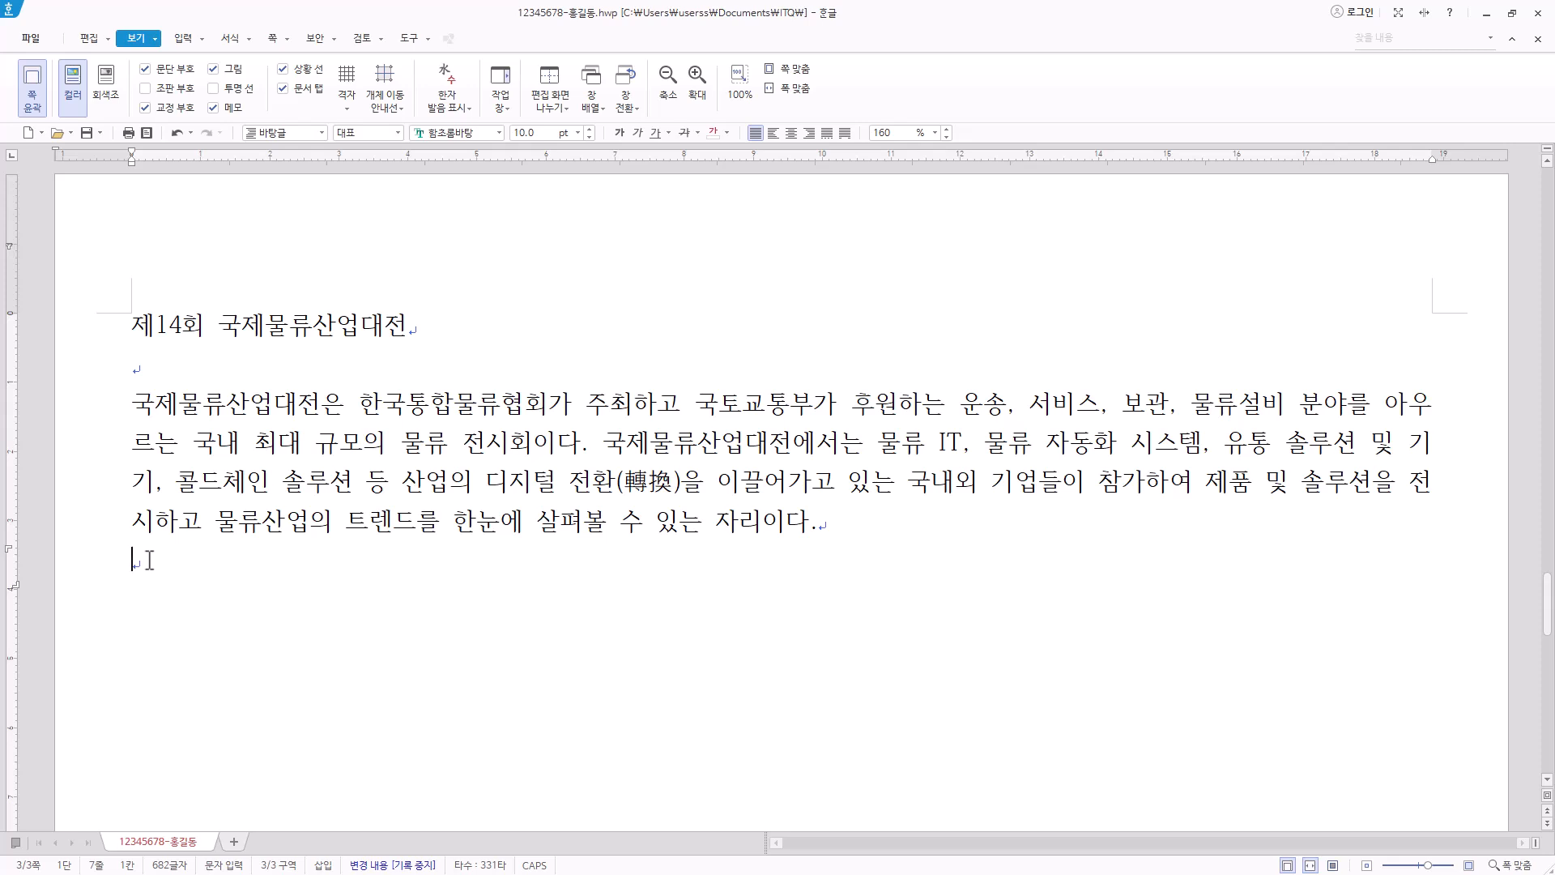
# Enter the second paragraph from "이번 전시회에서는" through "국내 화주", indented by a space, and convert 화주 to Hanja 貨主 in the 한글(漢字) format.
pyautogui.press('Hangul')
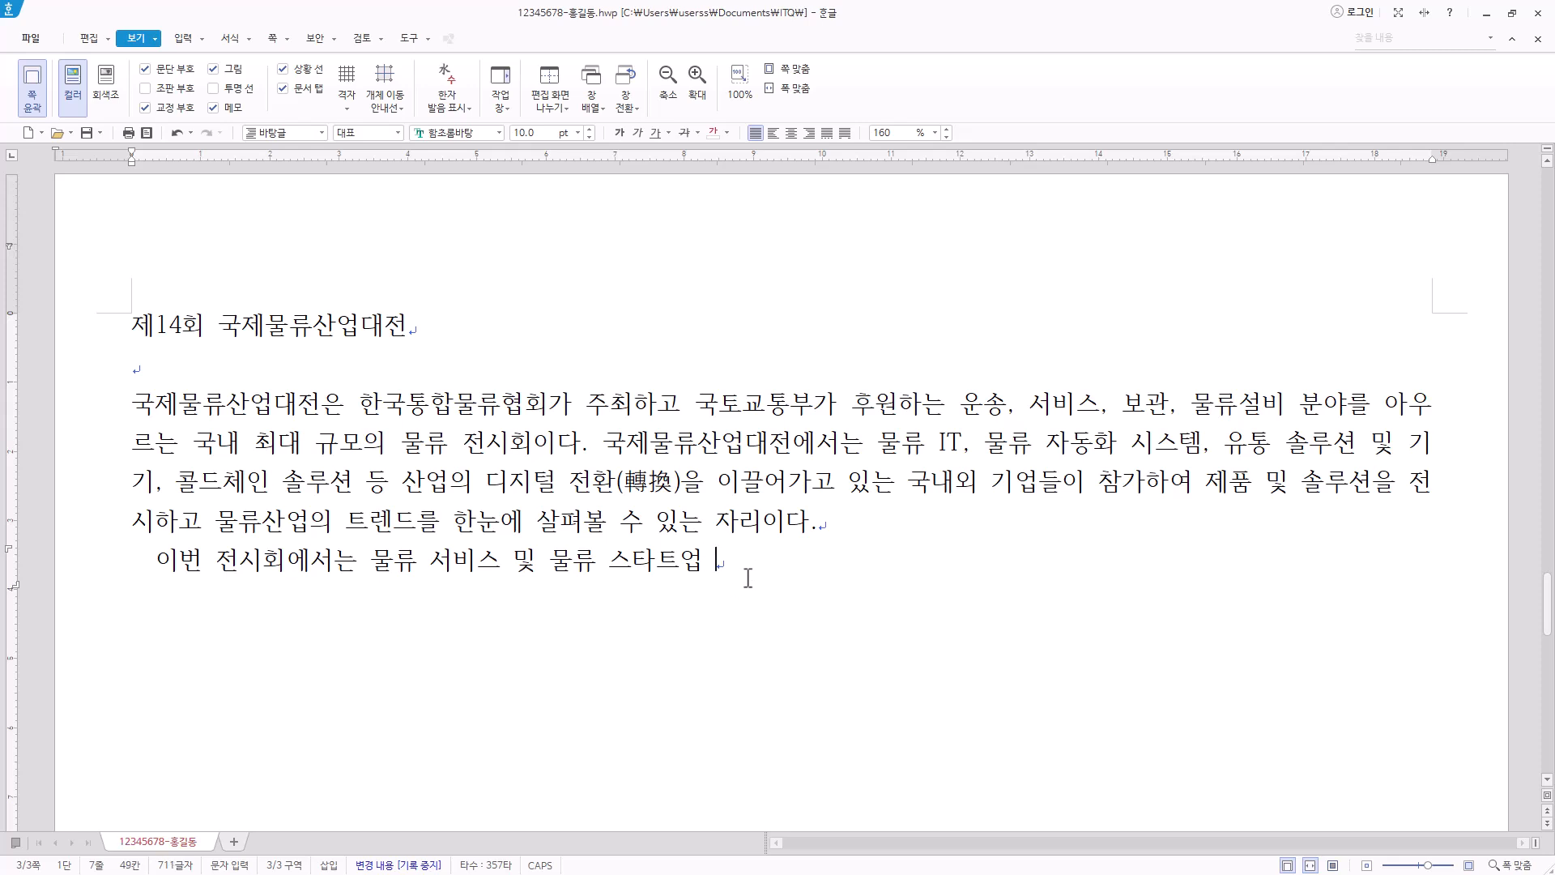
pyautogui.write('전용관을 통해 분야별 물류 전문가와의 만남의 장을 마련하고 글로벌 경쟁력을 갖춘 국내 화주')
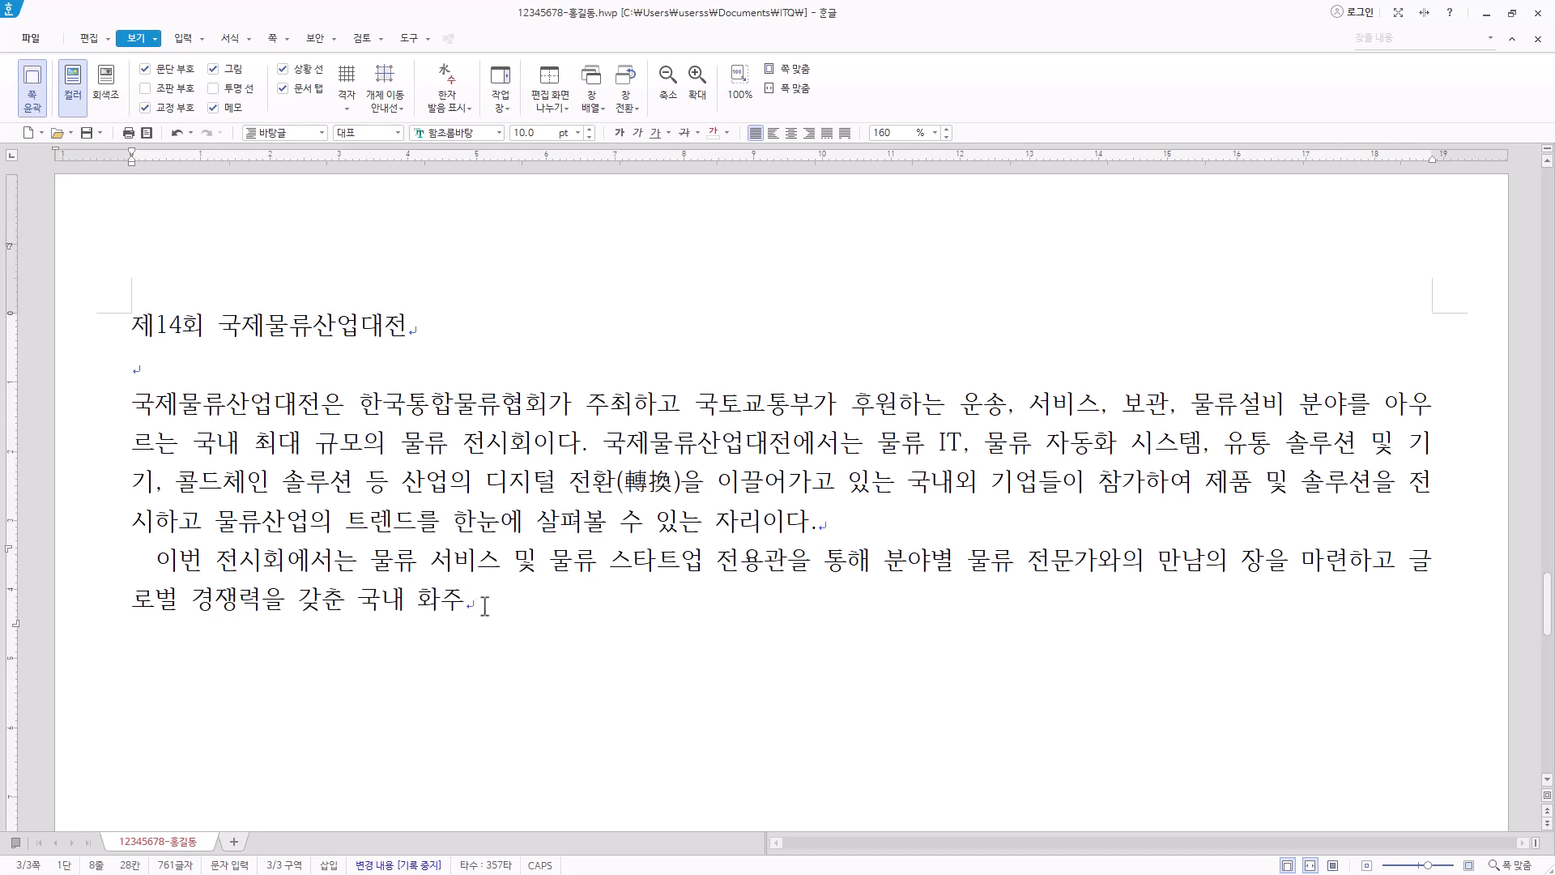
pyautogui.press('F9')
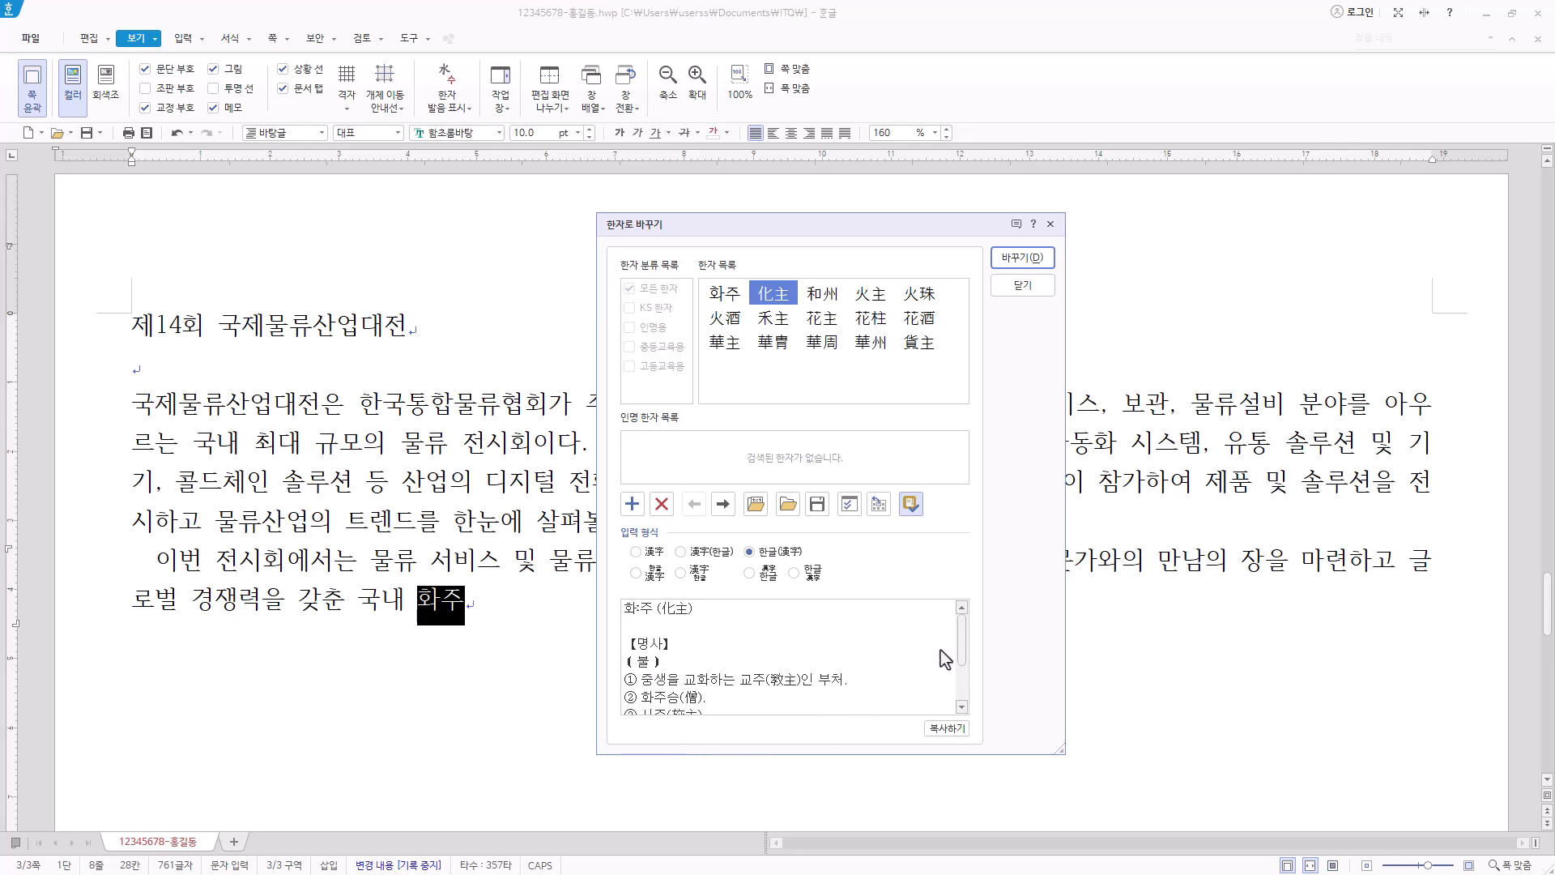
pyautogui.click(934, 352)
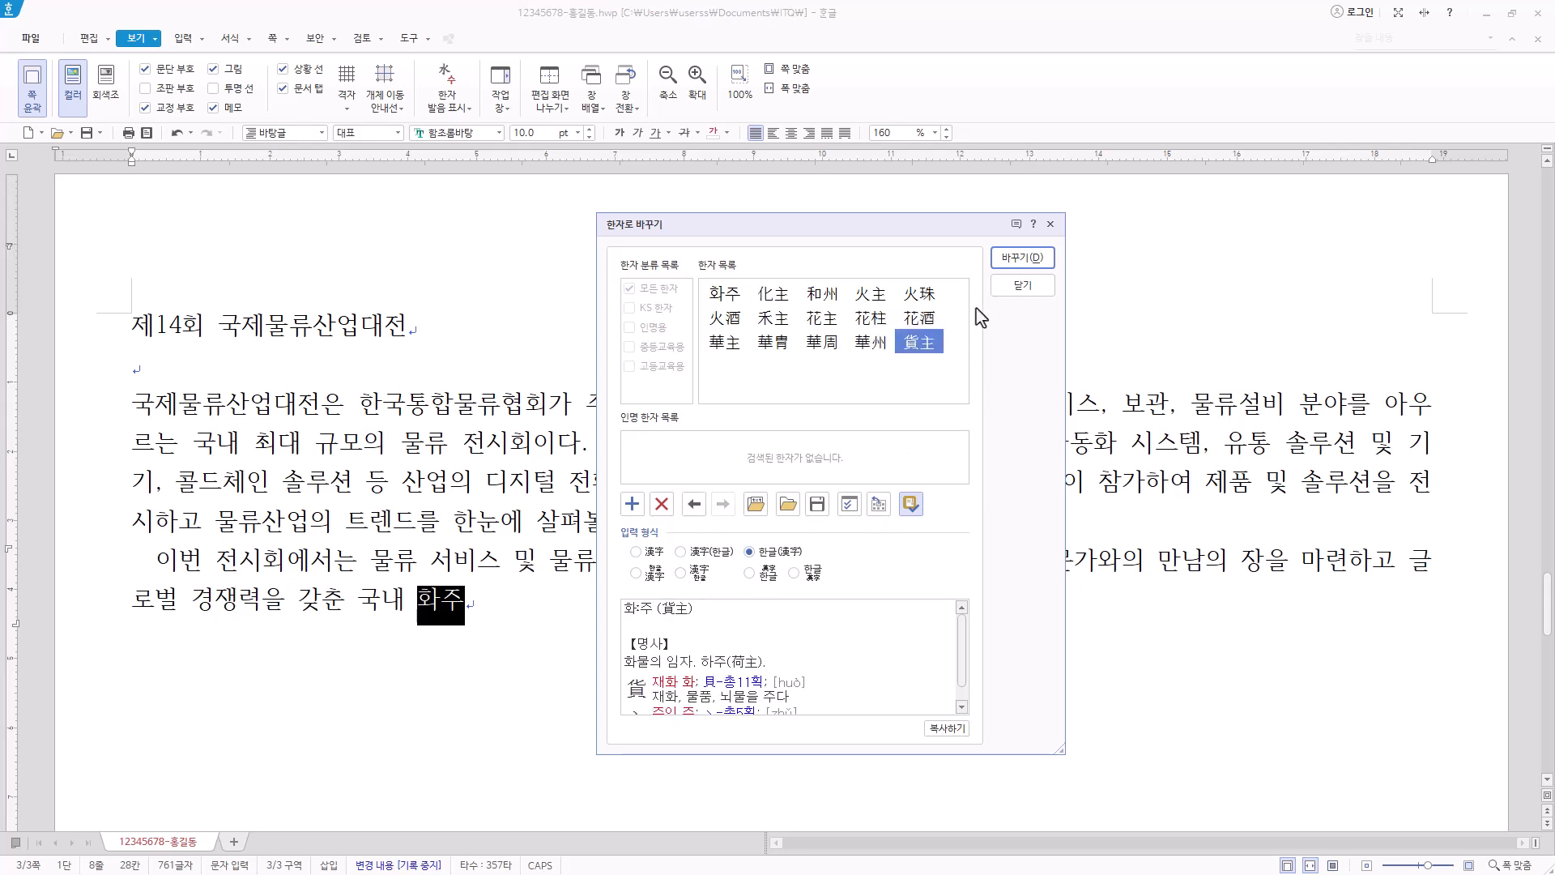
pyautogui.click(1043, 259)
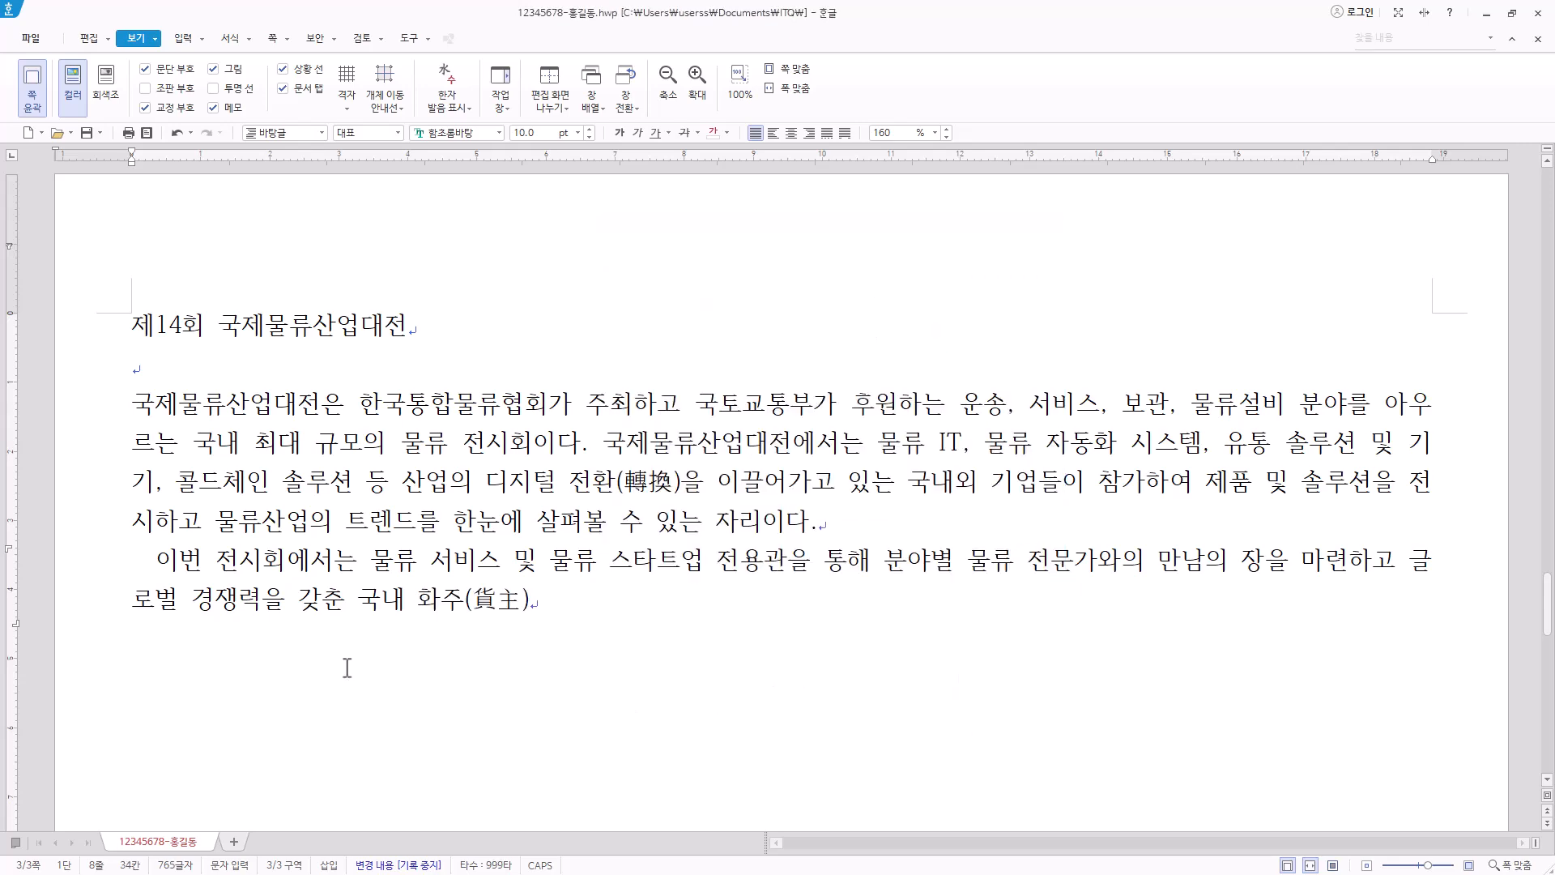
# Complete the second paragraph with the text from "및 물류기업의 해외 진출 지원을" through "투자비의 일부를 지원하는 제도이다.".
pyautogui.write('및 물류기업의 해외 진출 지원을 위한 해외 투자 환경 정보 제공과 글로벌 네트워크 확보 기회를 제공한다. 별도로 마련된 국토교통 연구개발 홍보관과 스타트업관에서는 국가 물류 연구개발 사업에 관한 내용을 확인하고 물류 분야 창업 기업들을 만나볼 수 있으며, 전시회 방문 기업을 대상으로 스마트물류센터 인증제도 관련 설명회와 상담도 진행한다. 스마트물류센터 인증제도는 인공지능 기반 화물 처리와 물류센터 자동화 등 스마트 물류 기술을 활용하는 물류 시설에 투자비의 일부를 지원하는 제도이다.')
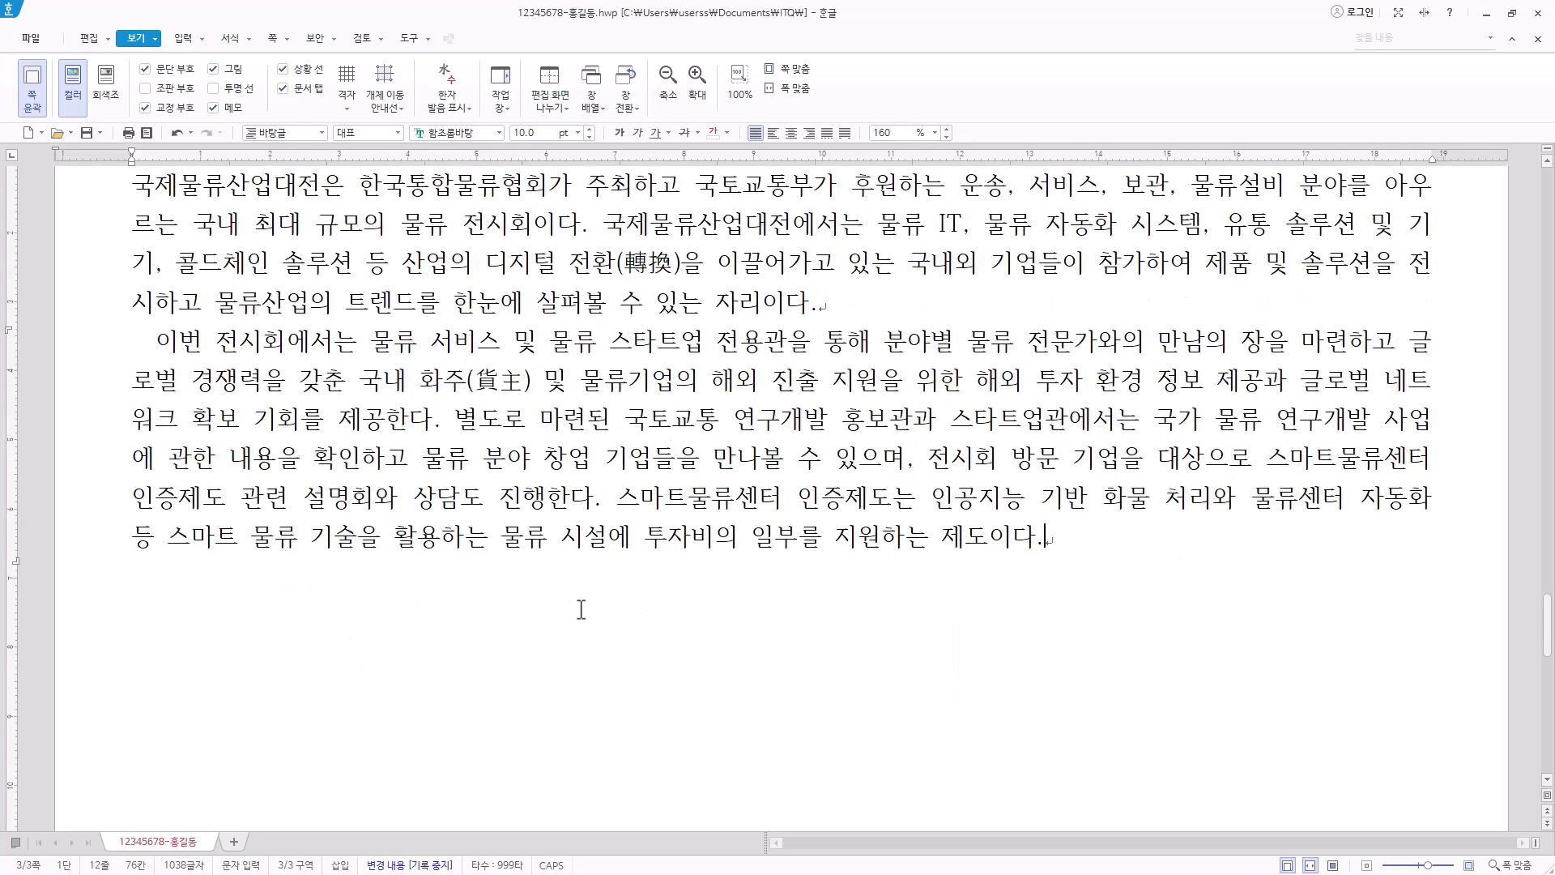
pyautogui.scroll(3, 777, 502)
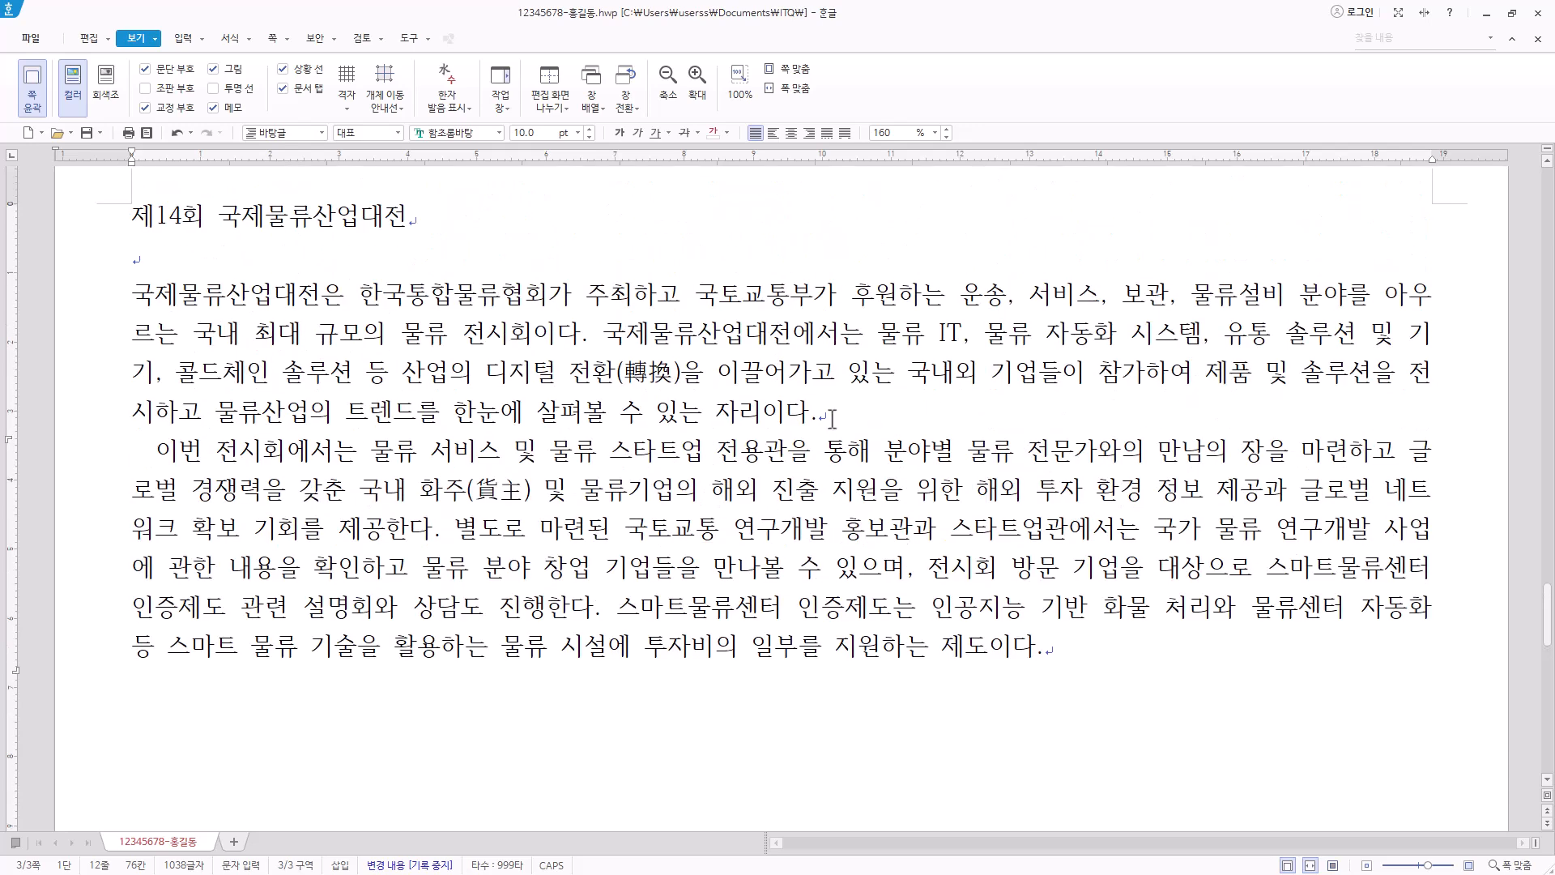
pyautogui.moveTo(818, 415); pyautogui.dragTo(131, 295)
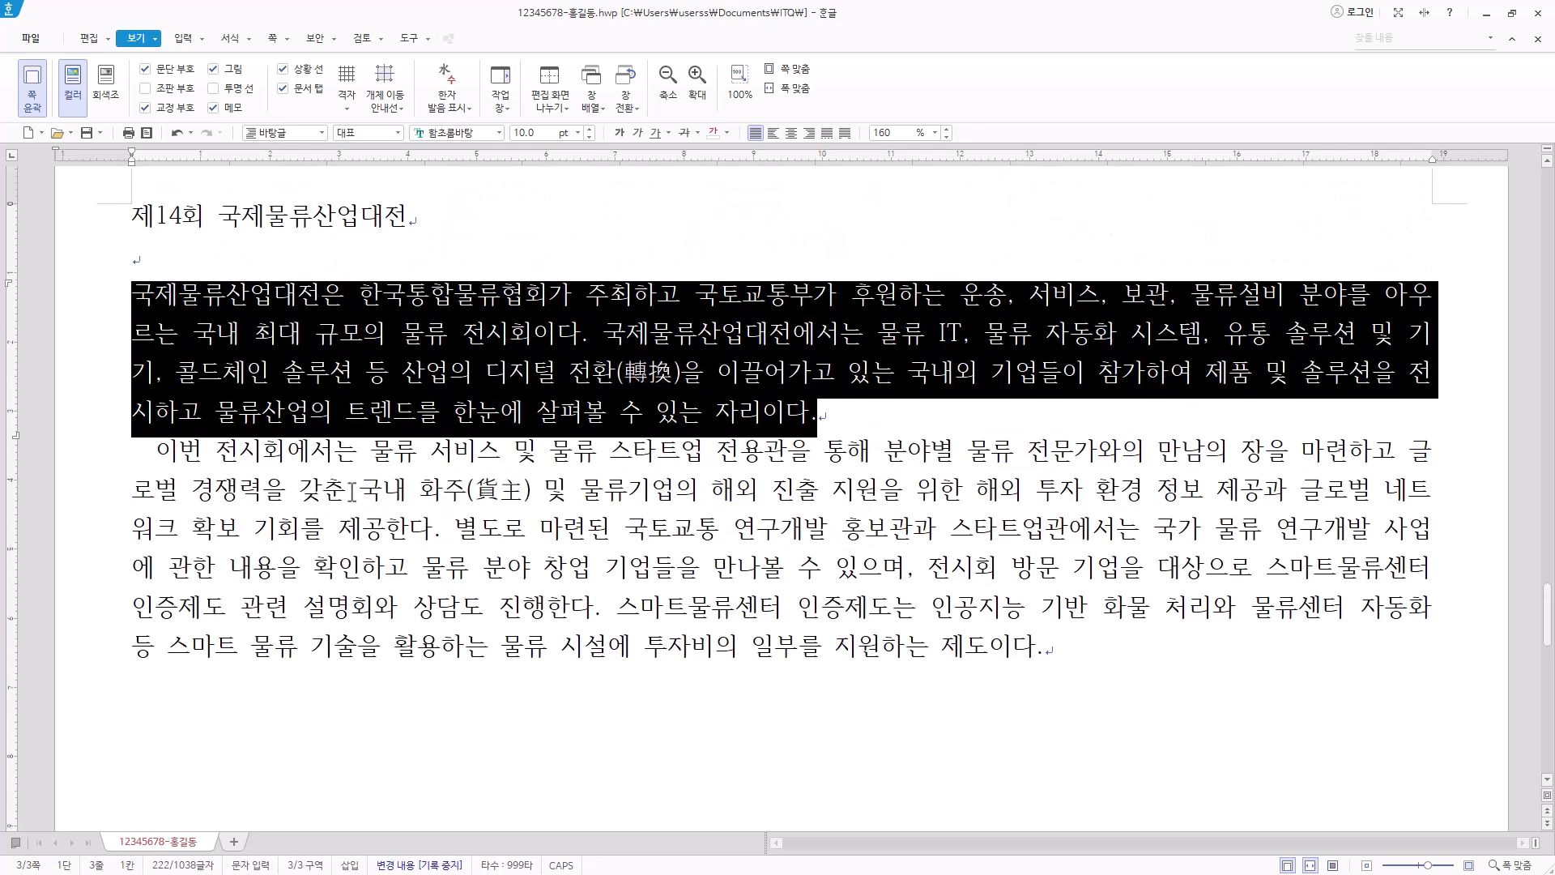
pyautogui.click(129, 455)
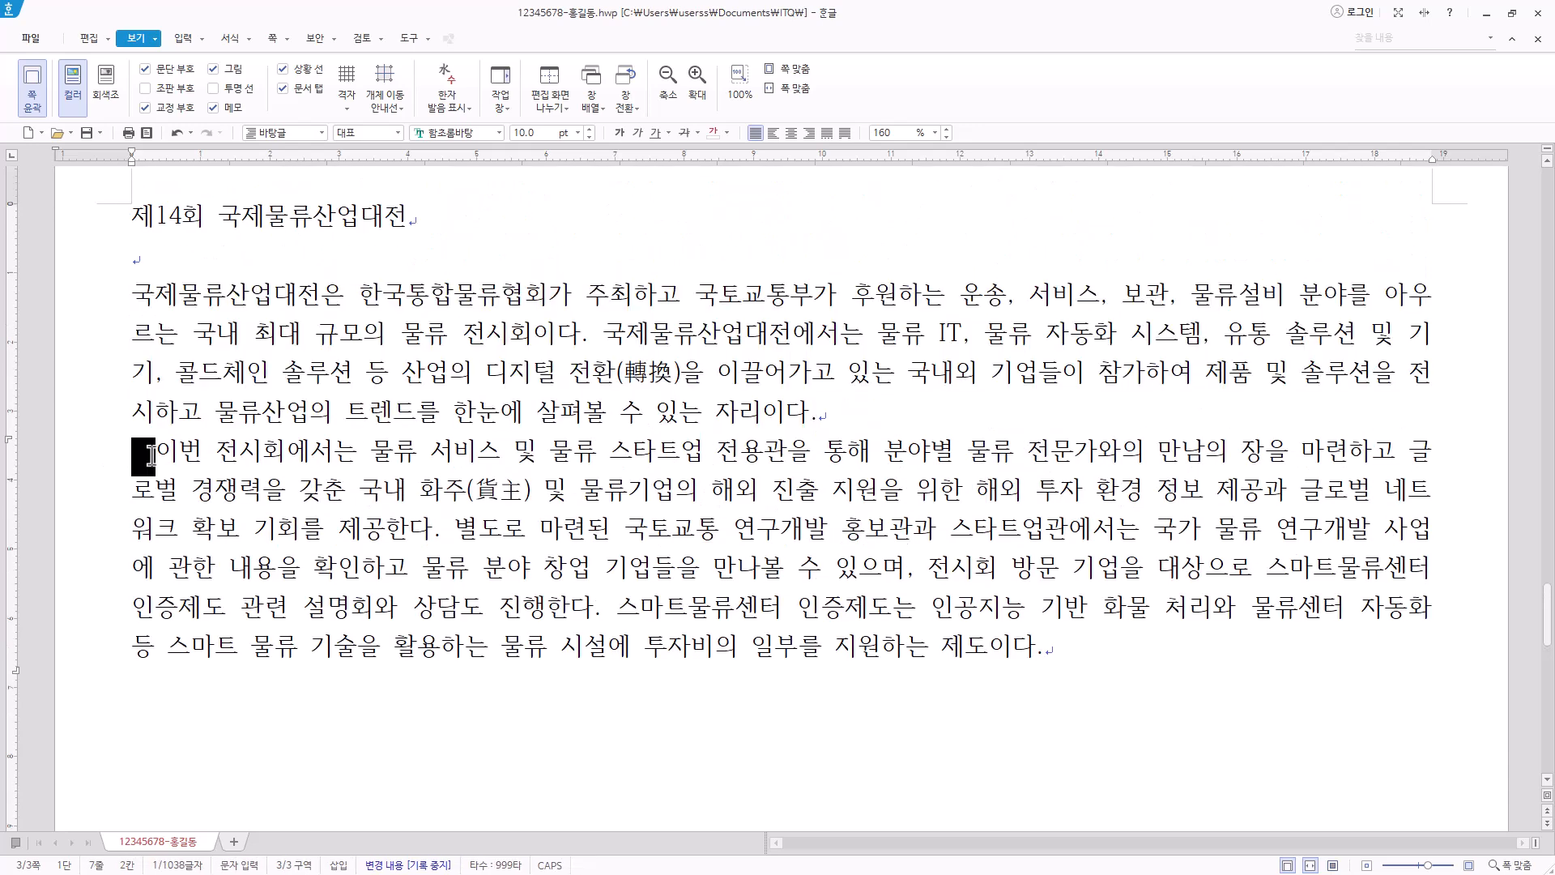
pyautogui.moveTo(150, 455); pyautogui.dragTo(1154, 644)
pyautogui.click(1155, 644)
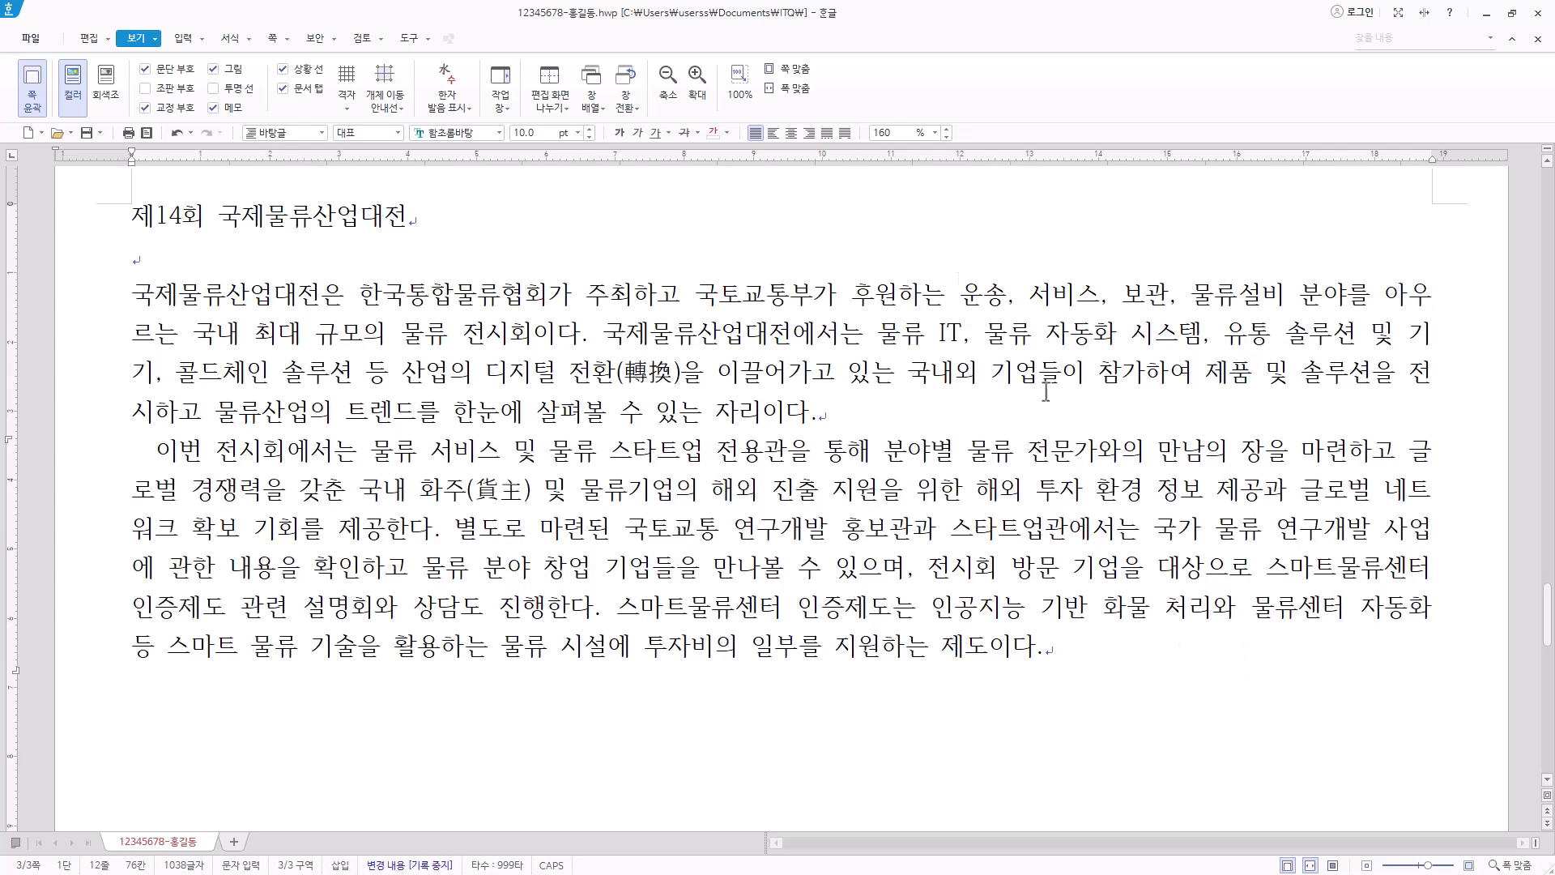
pyautogui.scroll(-3, 1144, 602)
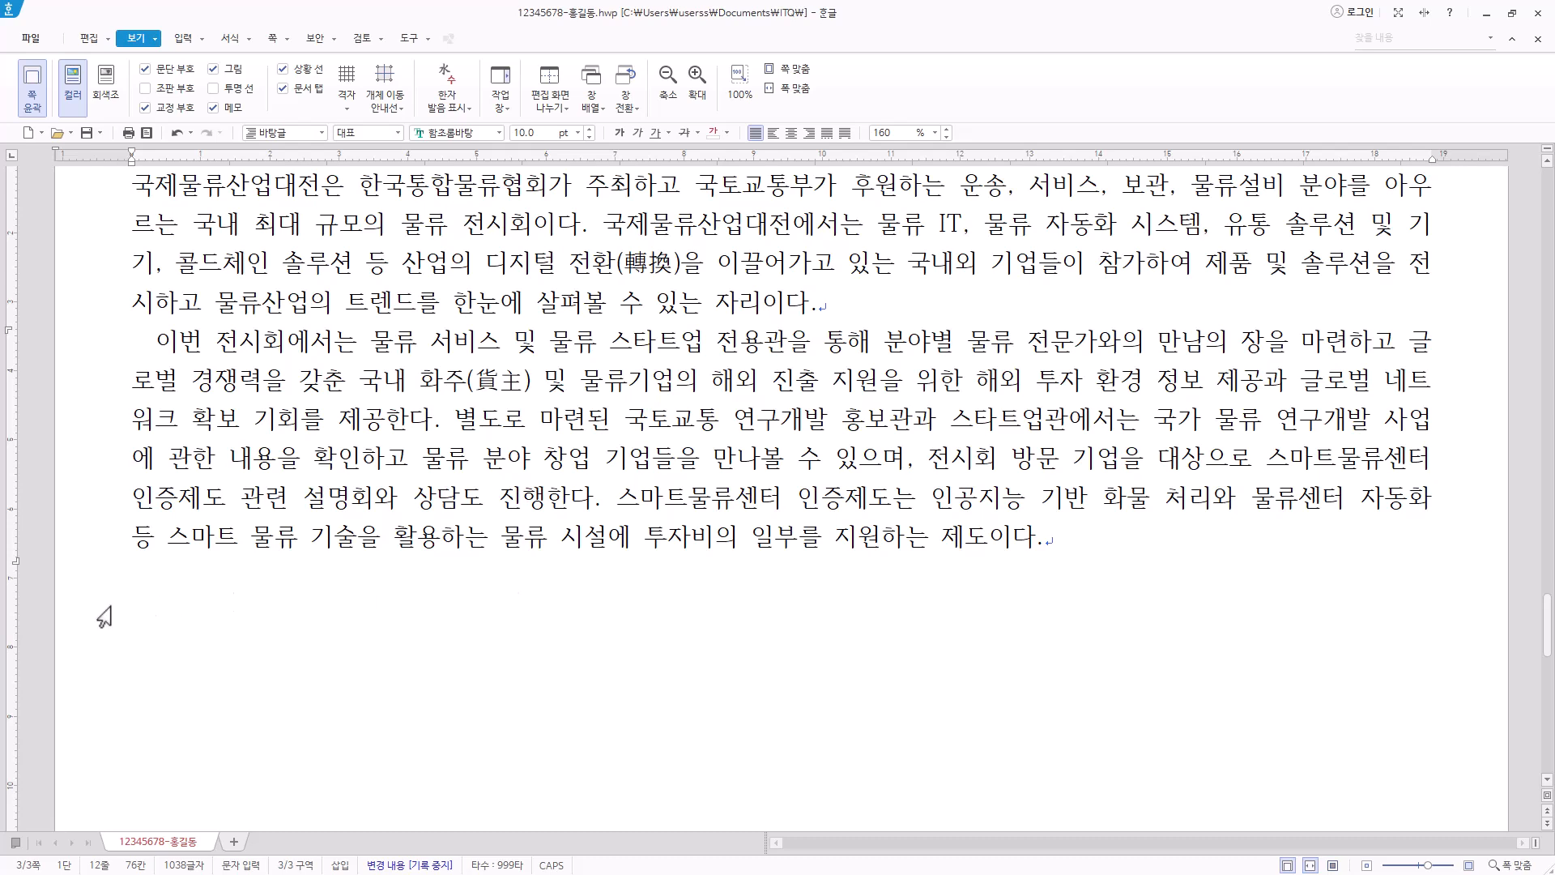
# Leave a blank line below the second paragraph and open the character map on the line after it.
pyautogui.press('Return')
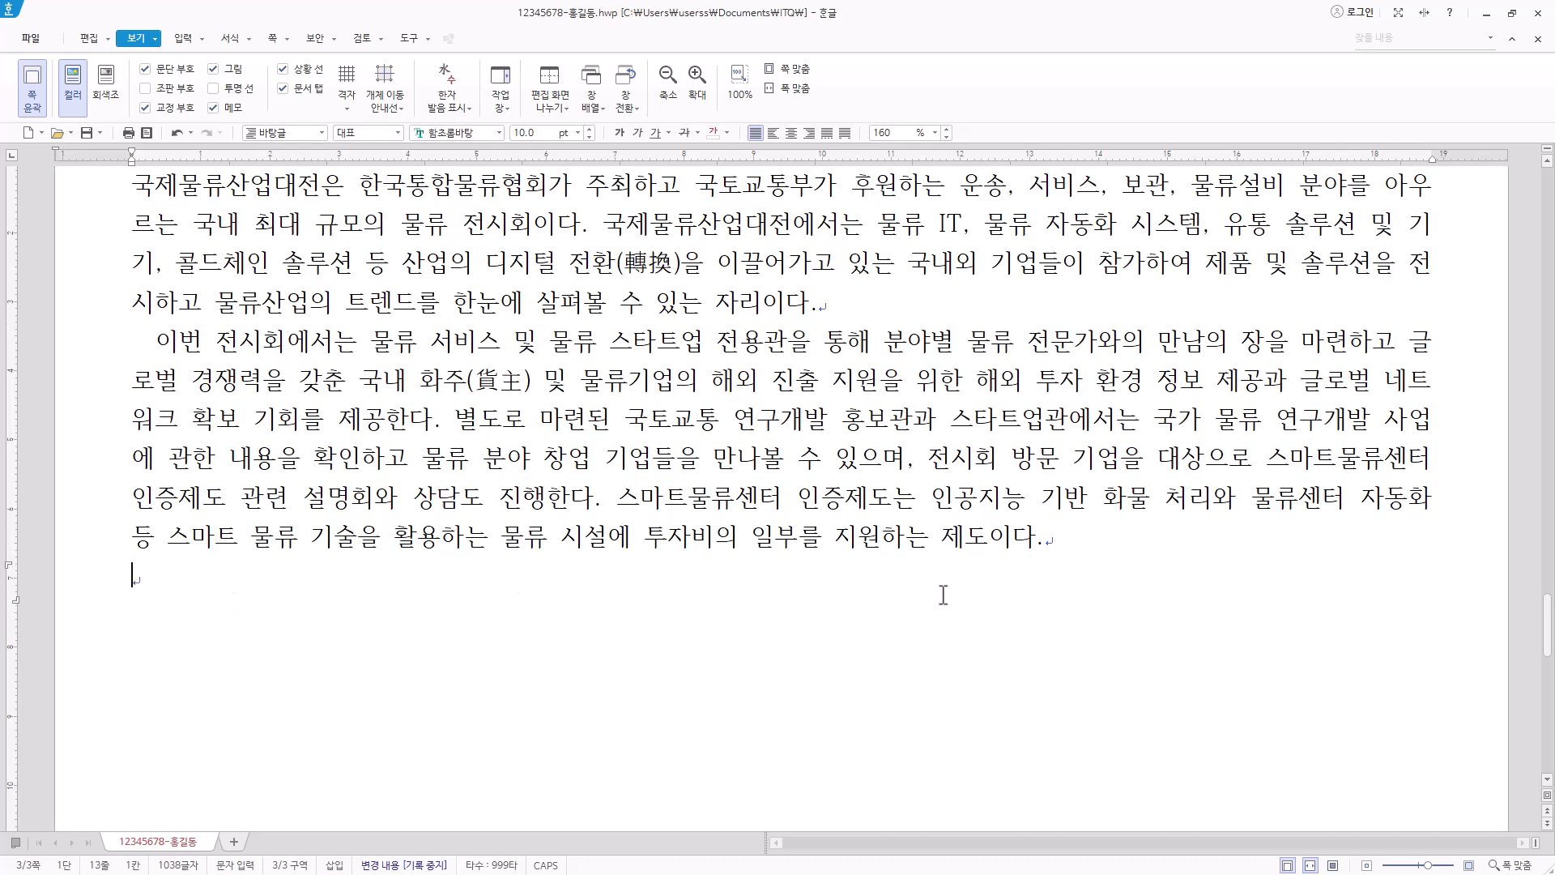
pyautogui.press('Return')
pyautogui.click(168, 630)
pyautogui.hotkey('ctrl', 'F10')
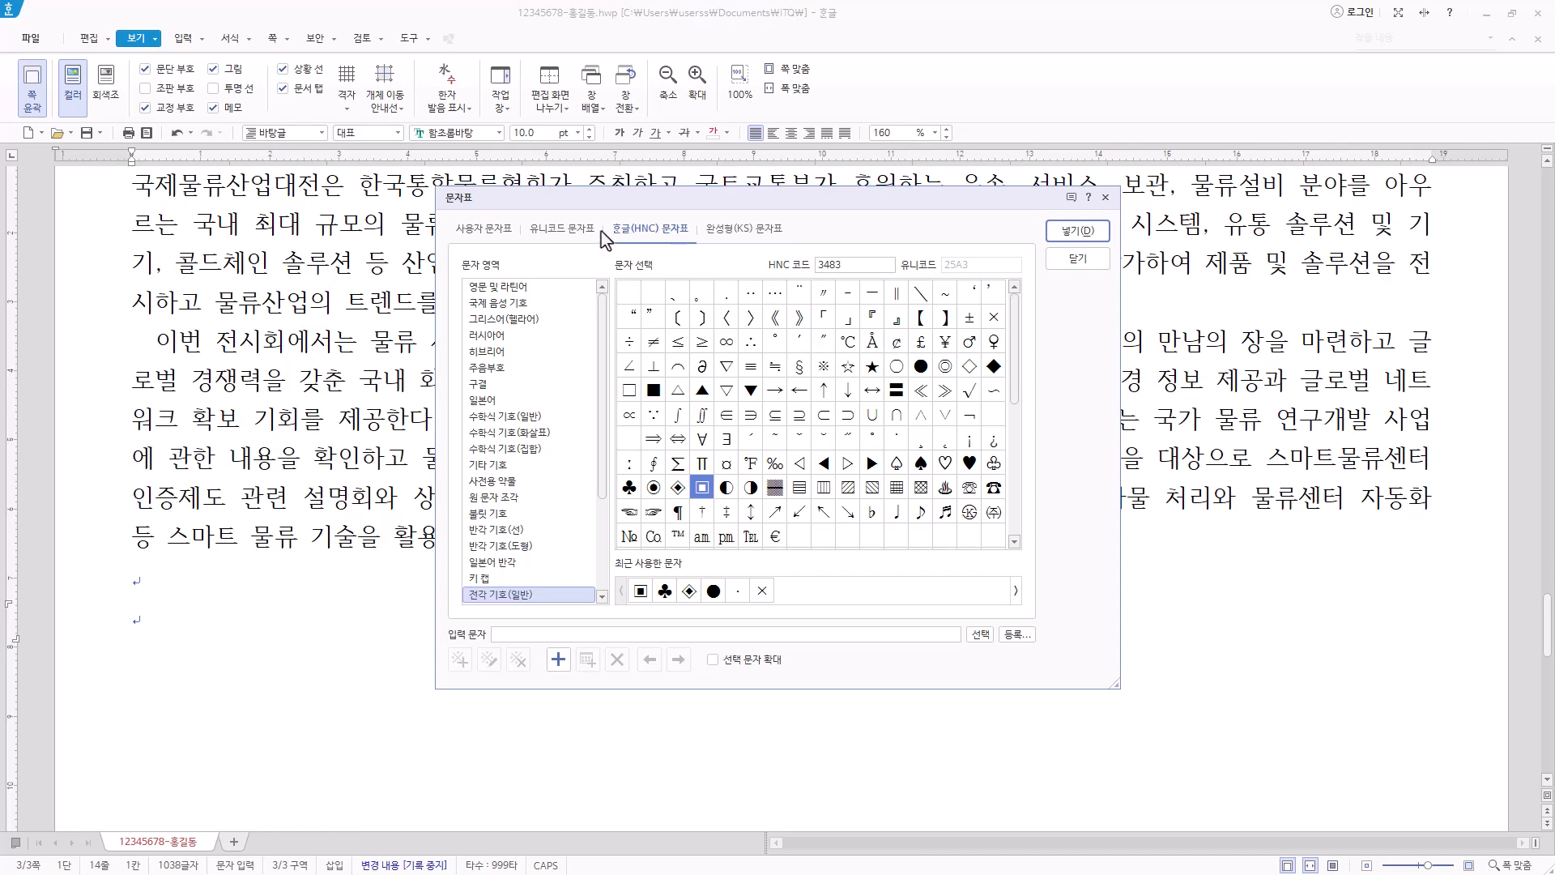
# Examine the symbol sets of the 한글(HNC), 완성형(KS) and 사용자 문자표 character tables, including 전각 기호(일반), 기호2 and 기호1.
pyautogui.click(482, 235)
pyautogui.click(641, 231)
pyautogui.click(731, 236)
pyautogui.click(672, 235)
pyautogui.click(523, 598)
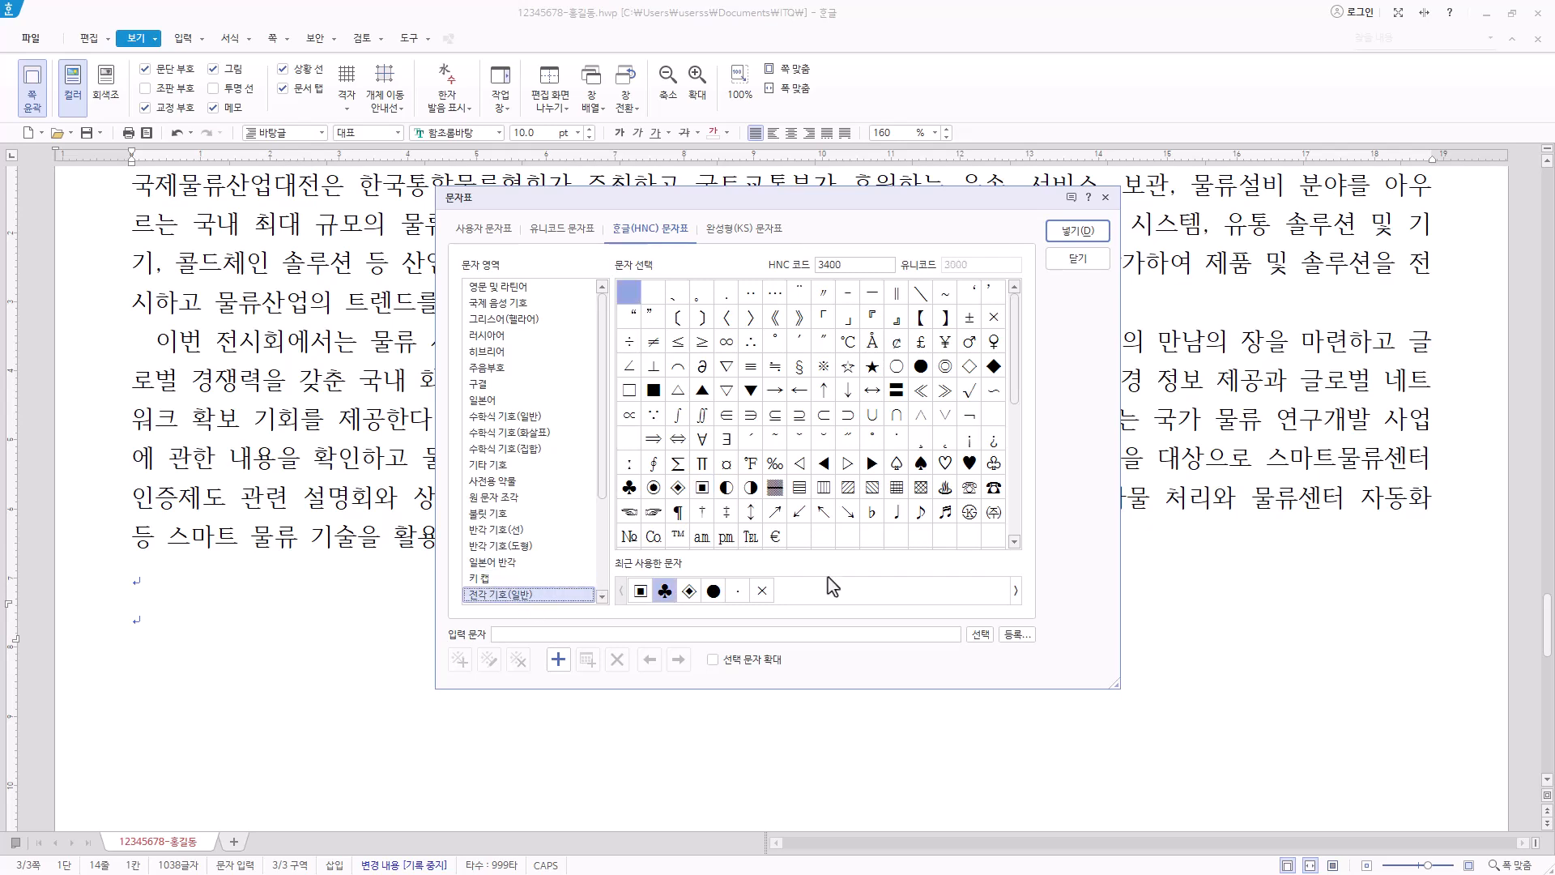
pyautogui.click(491, 230)
pyautogui.click(496, 302)
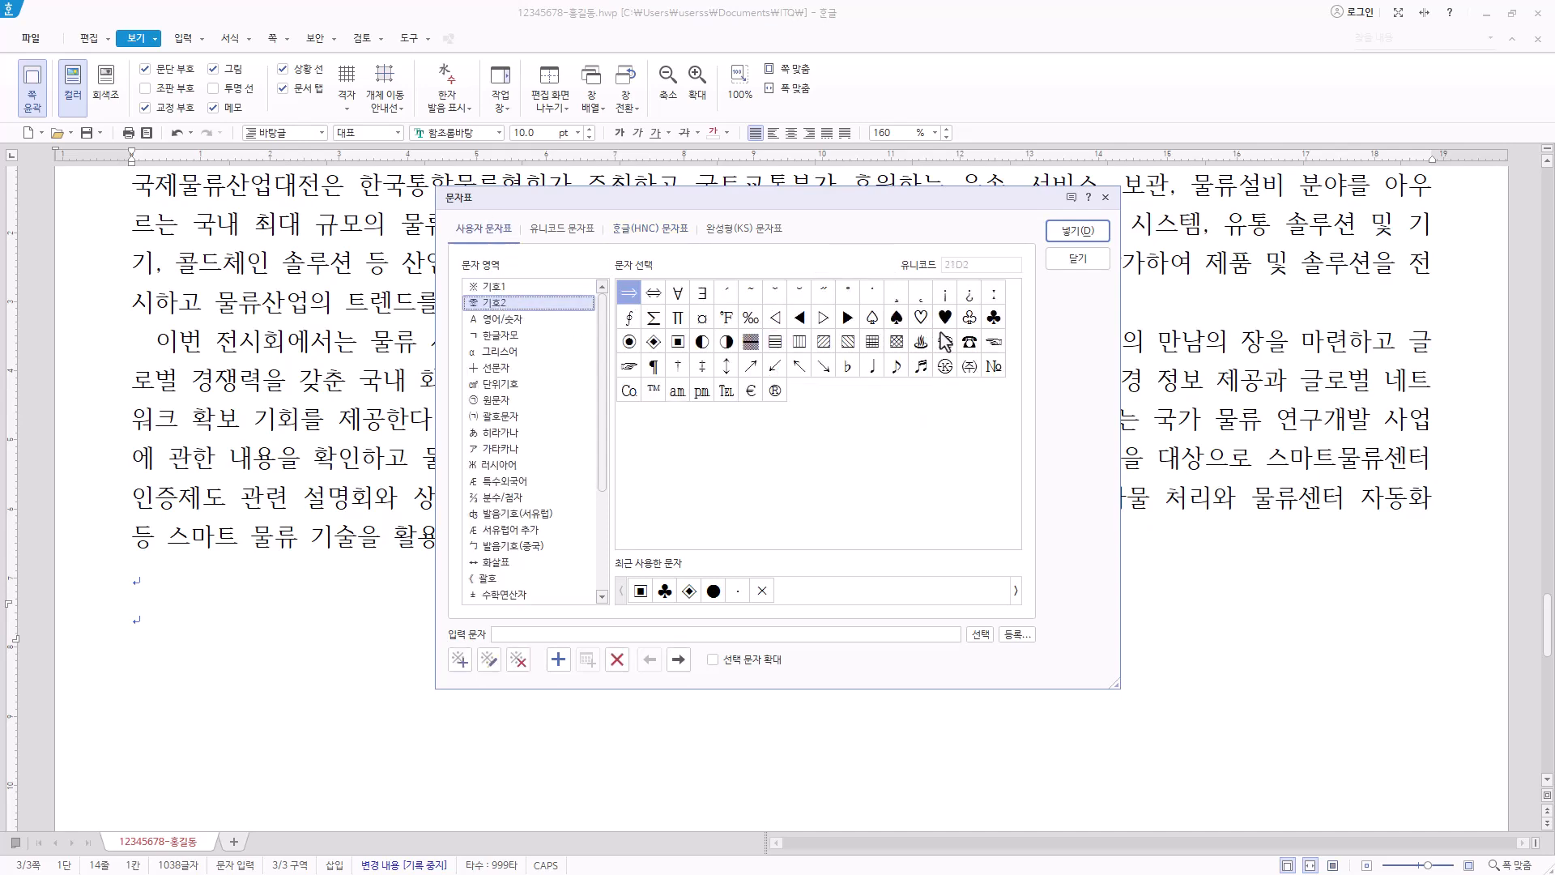
pyautogui.click(494, 286)
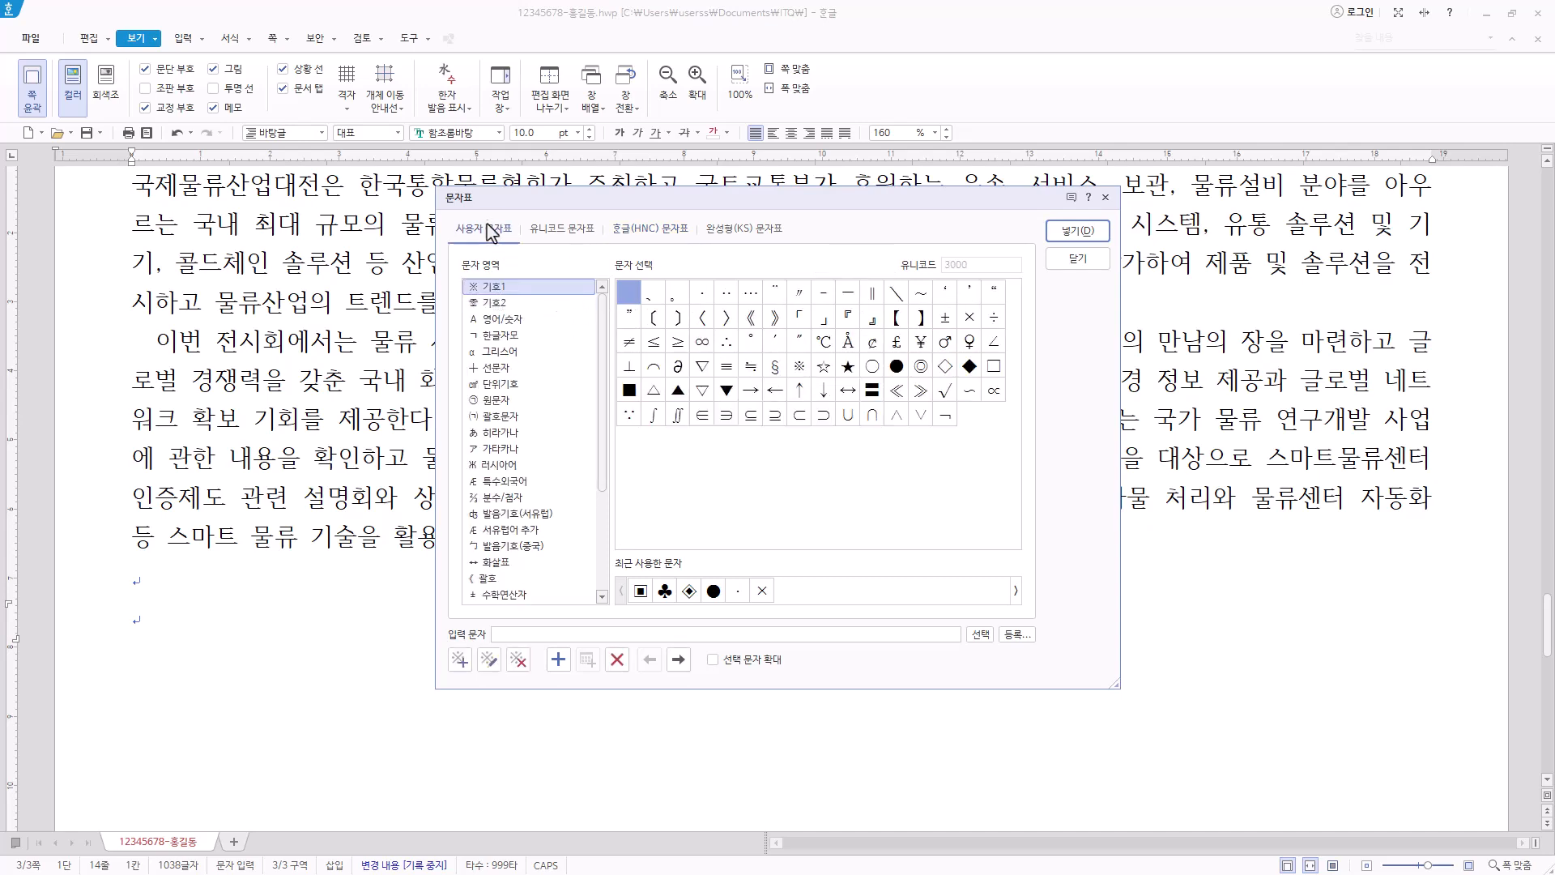
# Remove ♣ from the recently used characters while viewing the 전각 기호(일반) symbols of the 한글(HNC) table.
pyautogui.click(663, 233)
pyautogui.click(628, 488)
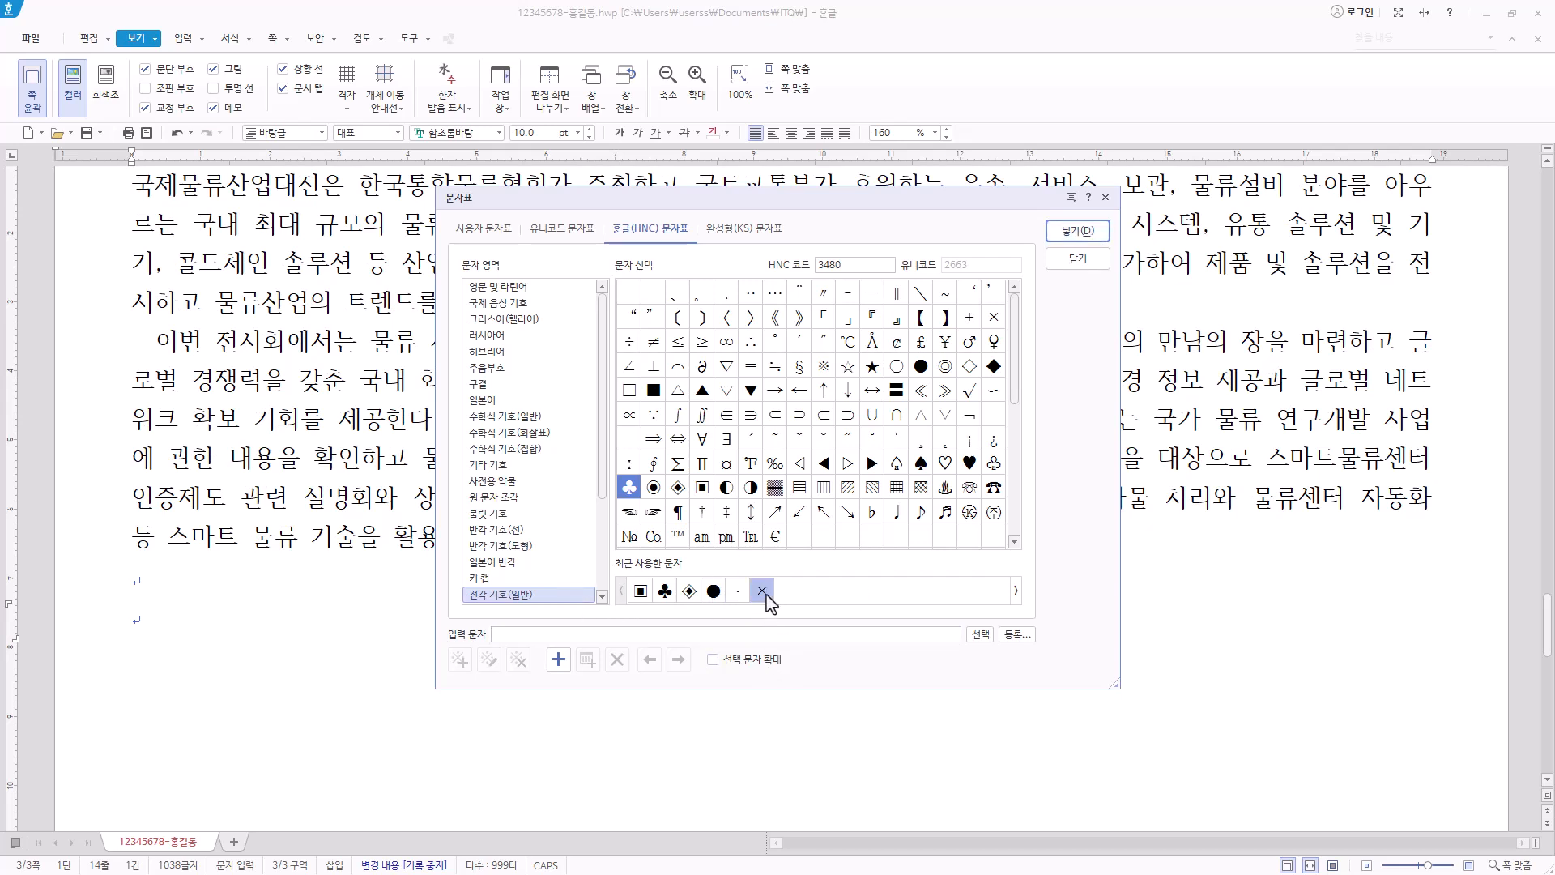
pyautogui.rightClick(671, 593)
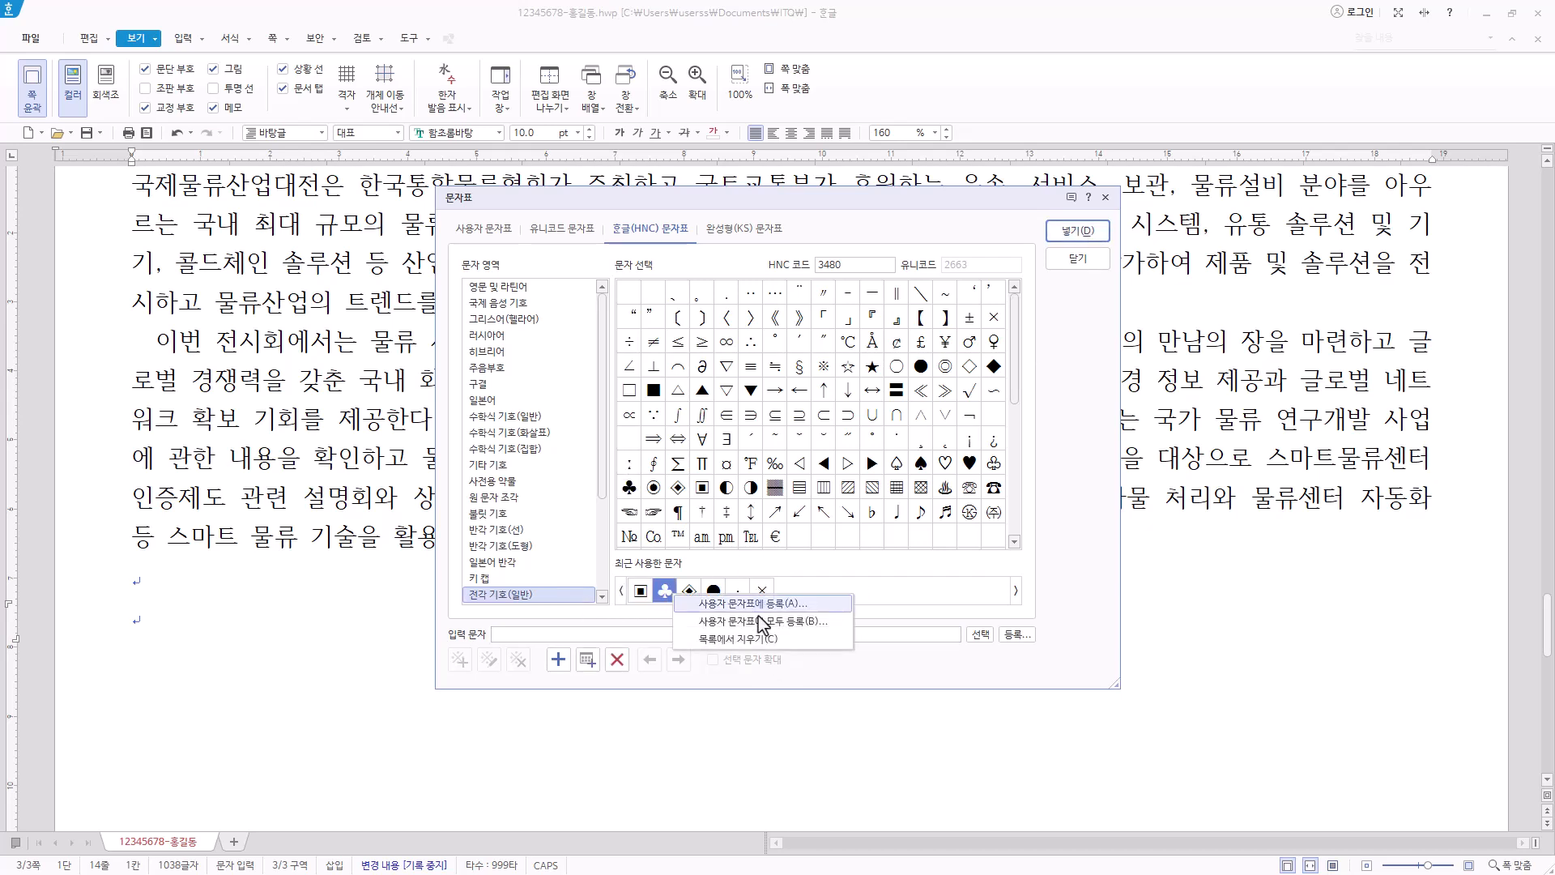
pyautogui.click(820, 640)
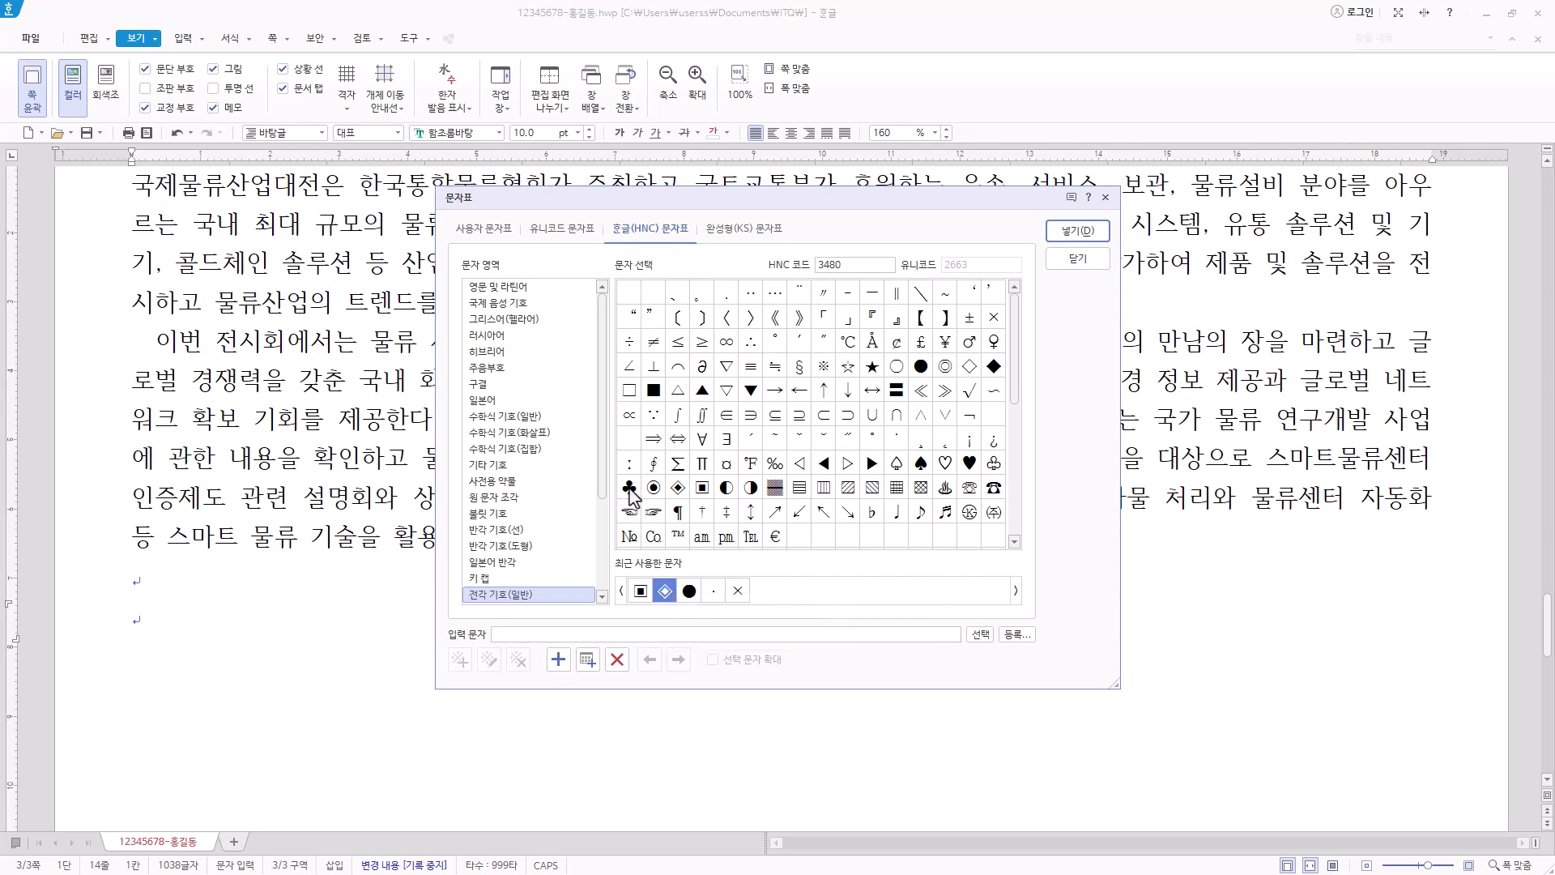
# Insert the ♣ symbol from 전각 기호(일반) and follow it with the heading "제14회 국제물류산업대전 개요".
pyautogui.click(628, 487)
pyautogui.click(1078, 230)
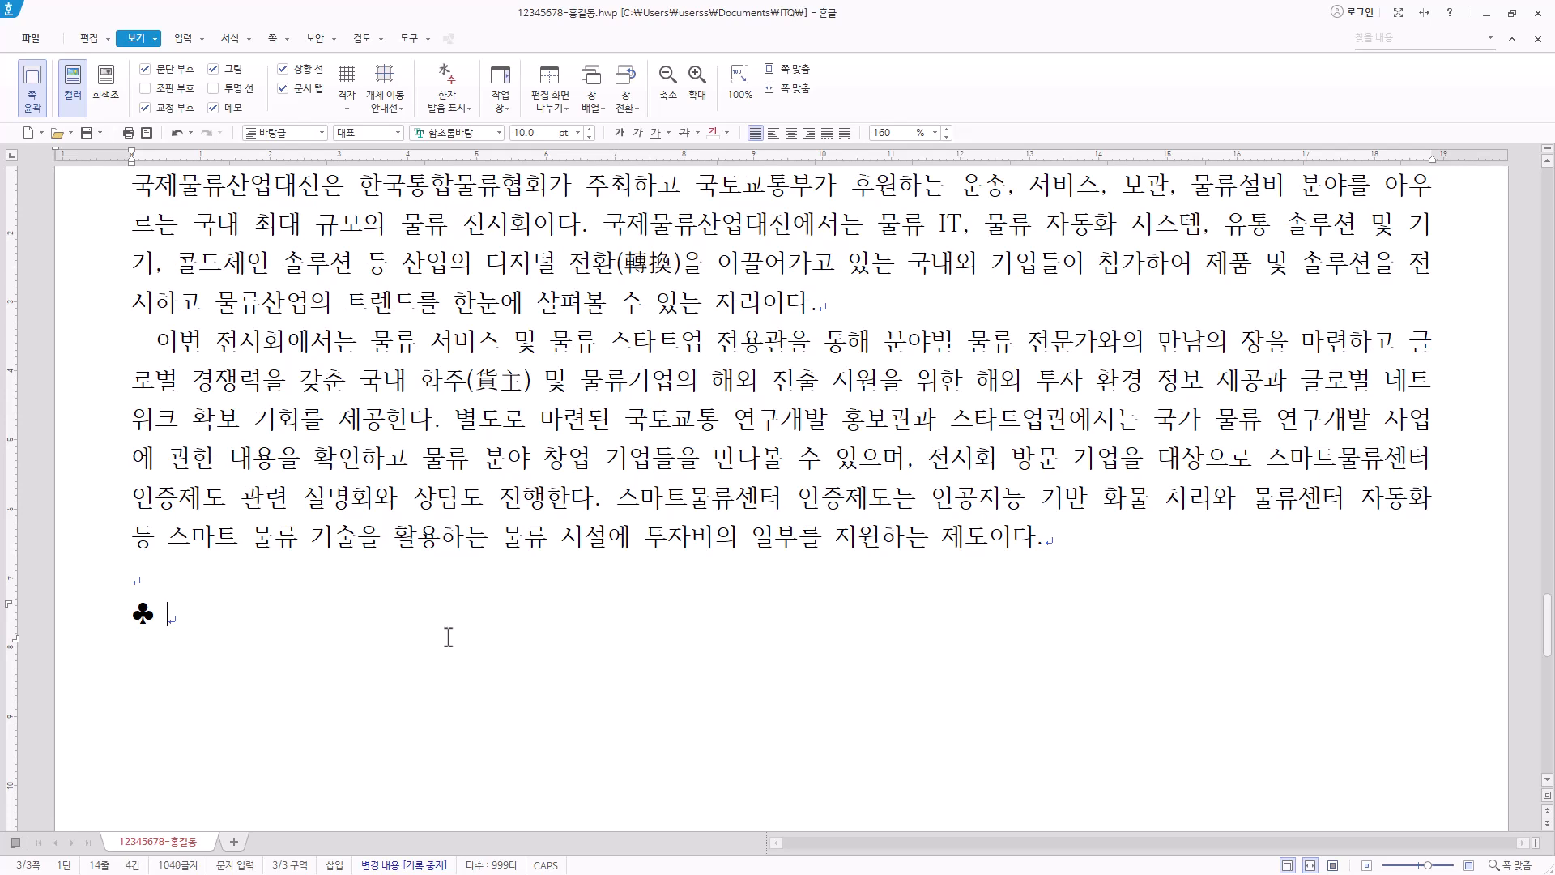
pyautogui.write('제14회 국제물류산업대전 개요')
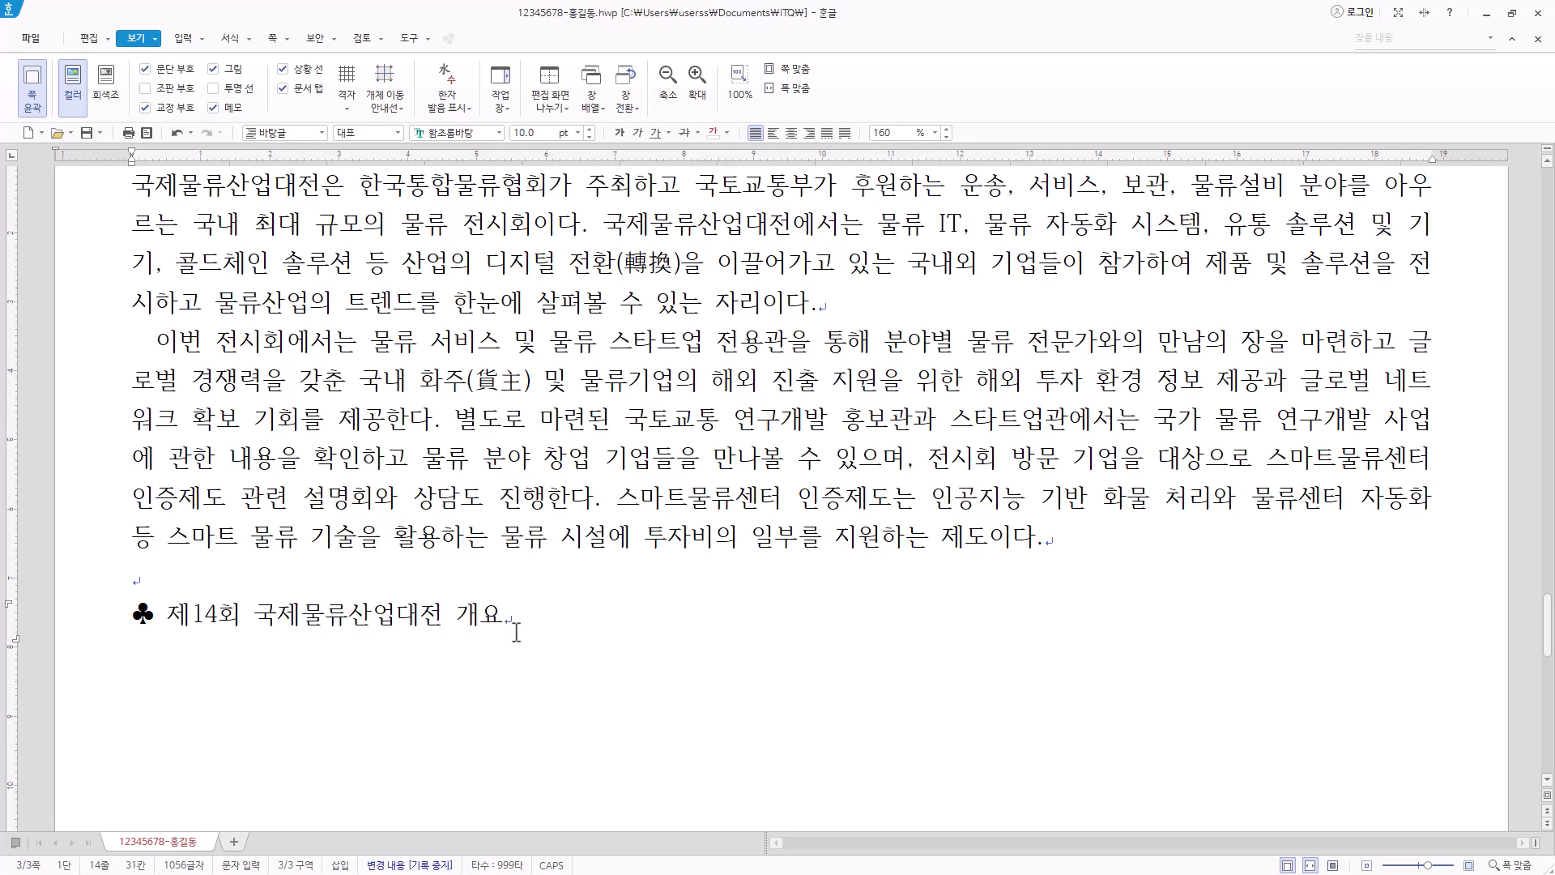
# Below the heading, enter the six lines of period, venue, host and sponsor details from "기간 및 장소" through "후원 : 국토교통부, 경기도".
pyautogui.press('Return')
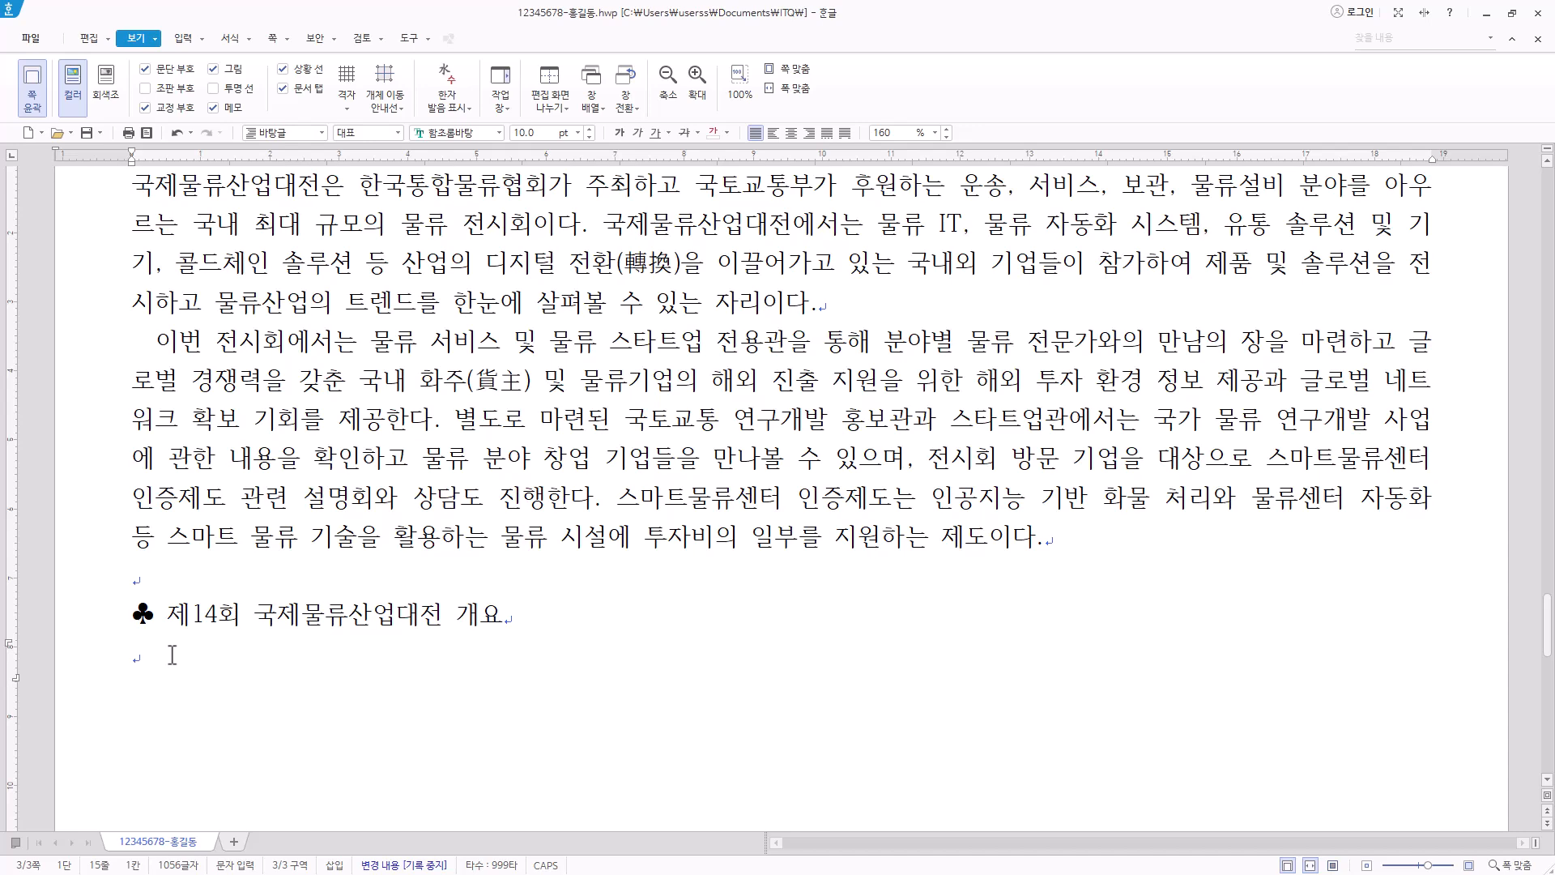
pyautogui.write('기간 및 장소 기간 : 2024. 4. 23 - 26, 4일간 장소 : 킨텍스 제2전시장 주최 및 후원 주최 : 한국통합물류협회, 산업전문전시회 후원 : 국토교통부, 경기도')
pyautogui.scroll(-3, 583, 636)
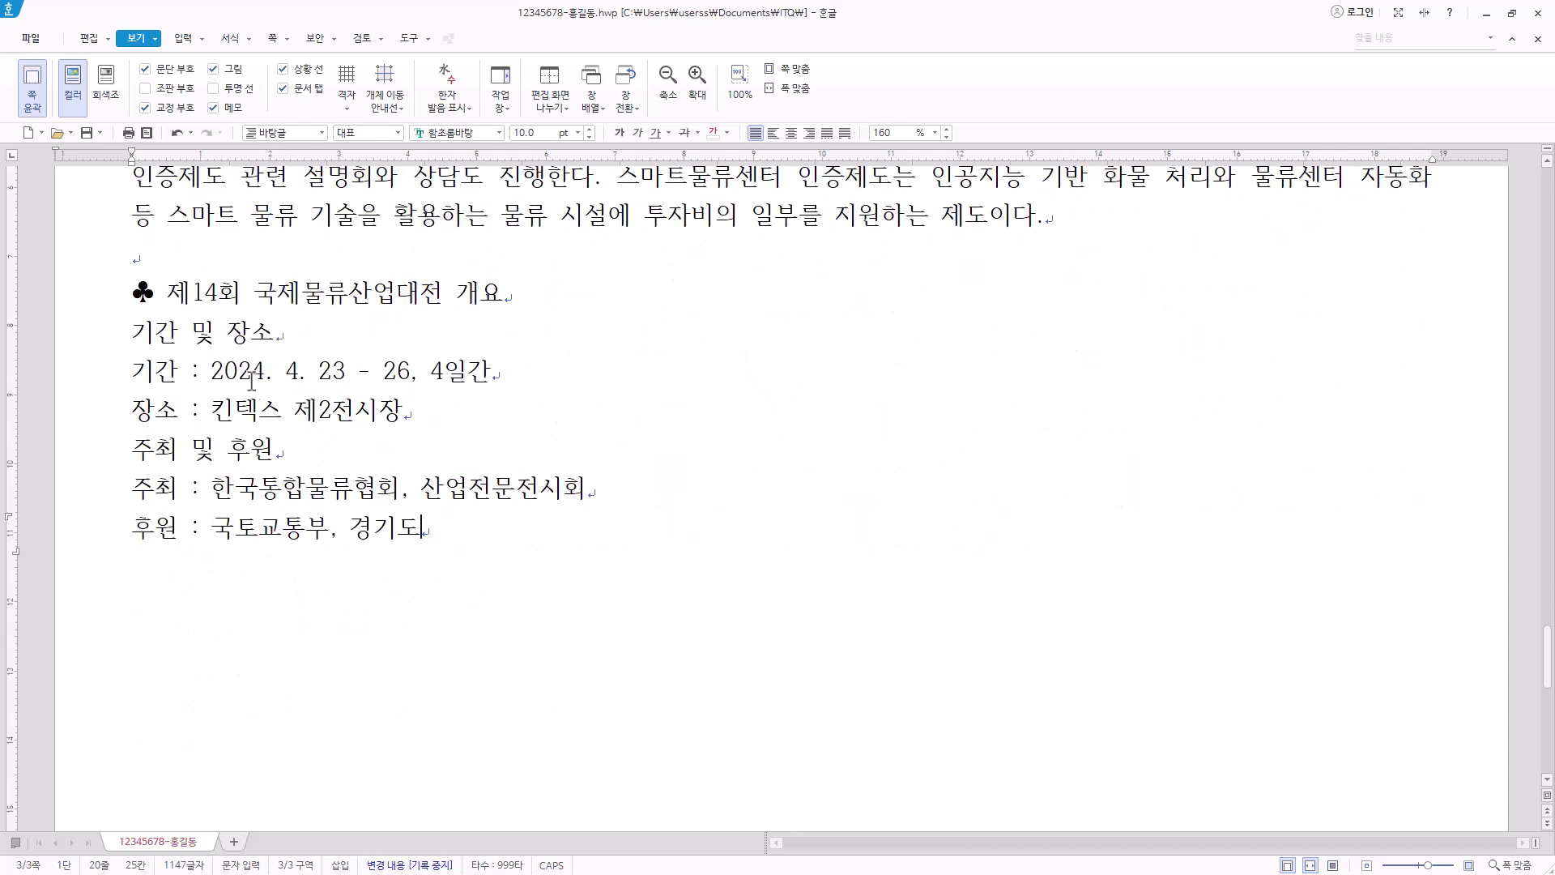
pyautogui.moveTo(459, 522); pyautogui.dragTo(107, 333)
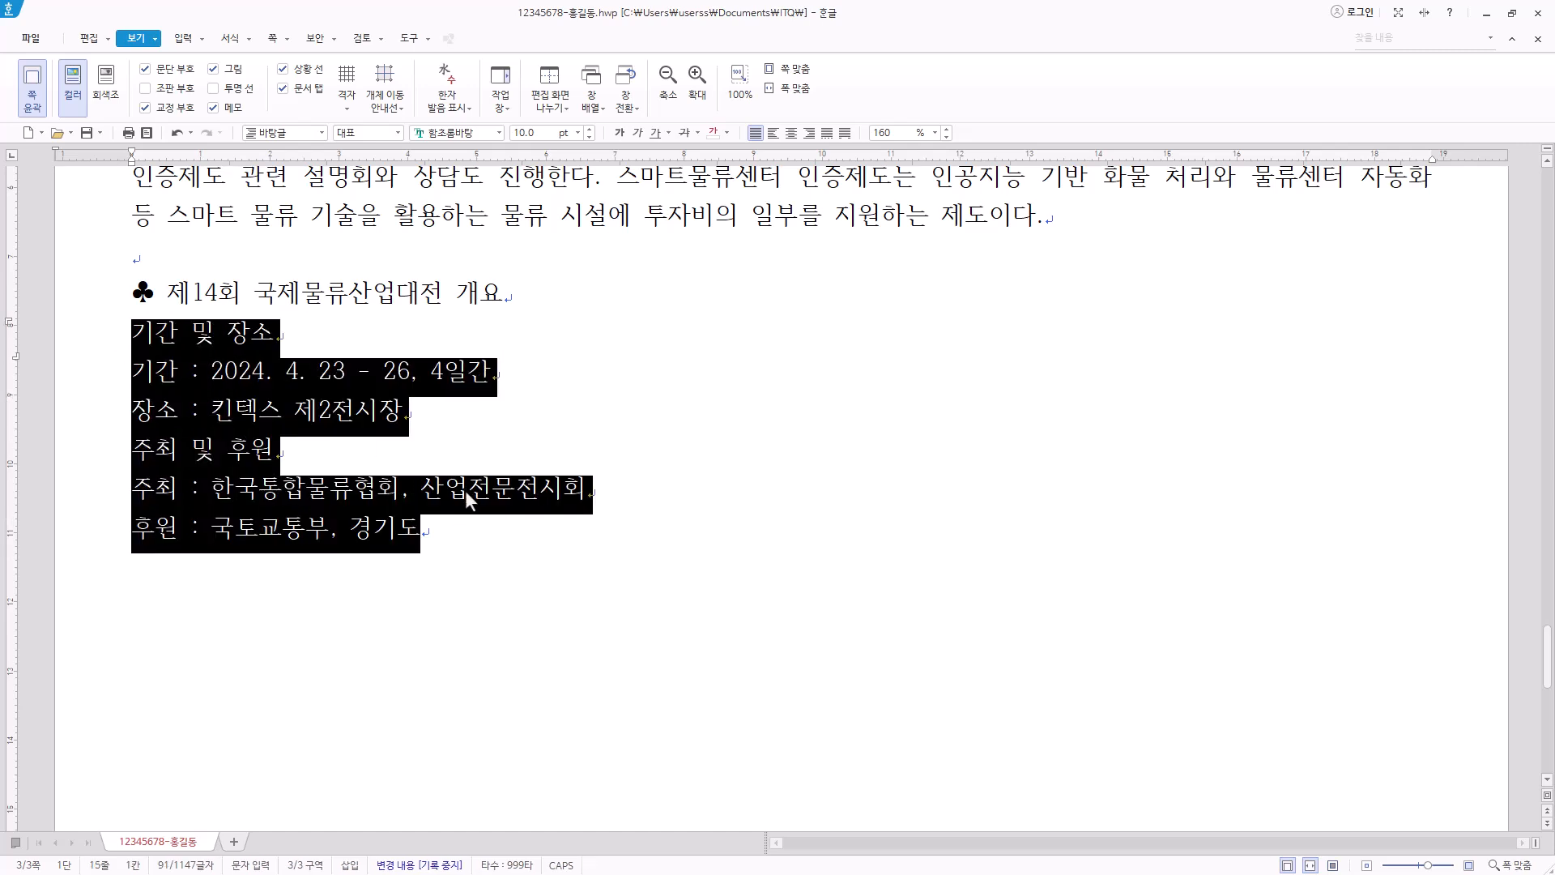
pyautogui.click(467, 525)
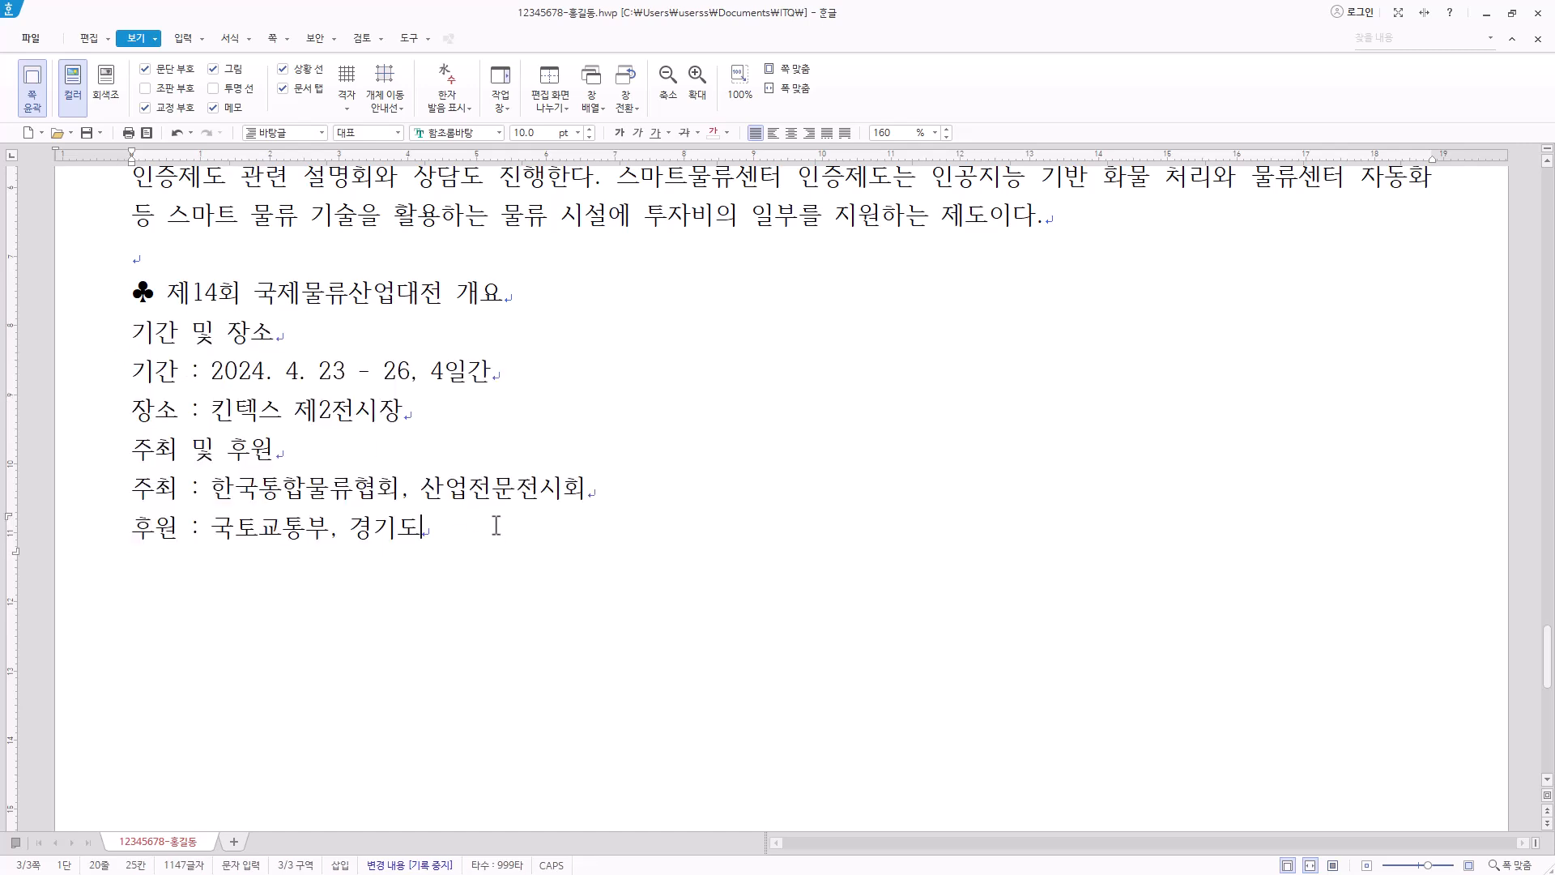
# After a blank line below the 후원 line, insert ♣ followed by the heading "물류 분야 및 콜드체인 분야 세미나".
pyautogui.press('Return')
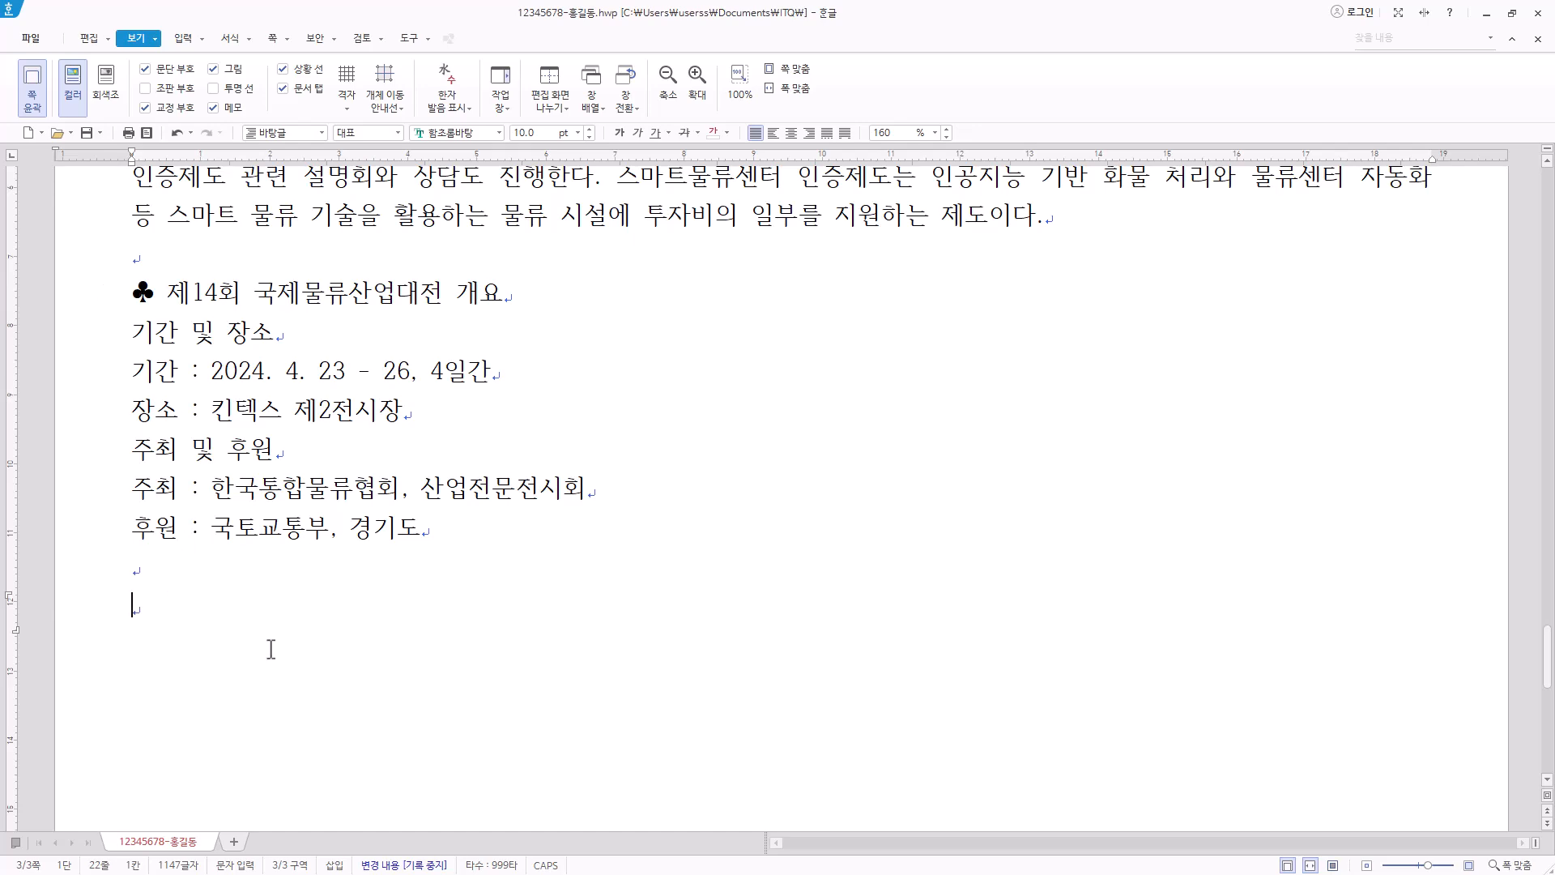
pyautogui.hotkey('ctrl', 'F10')
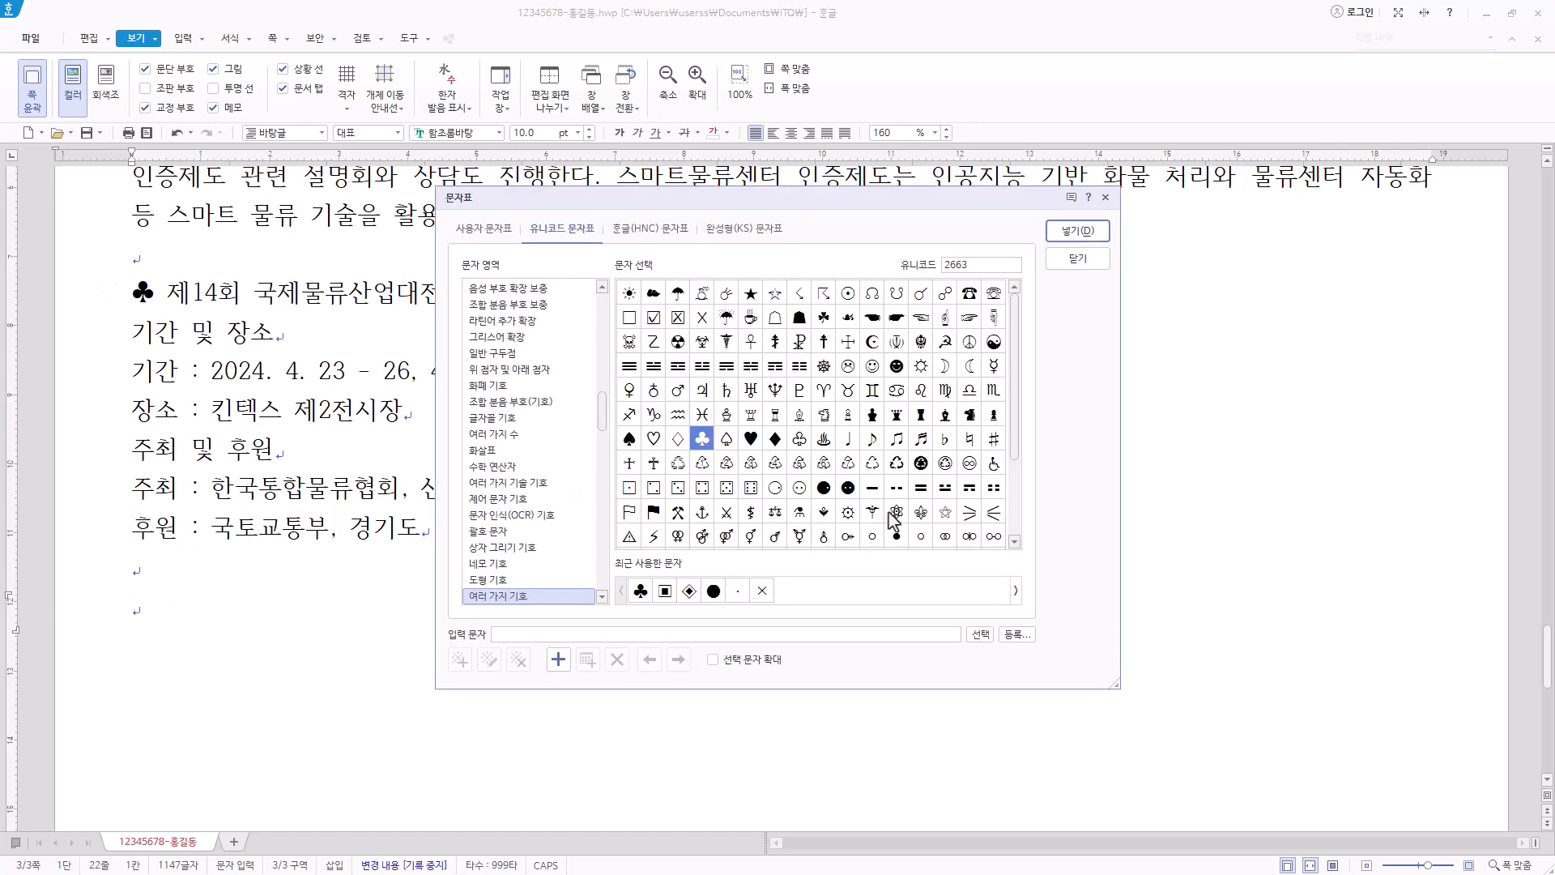
pyautogui.click(1088, 232)
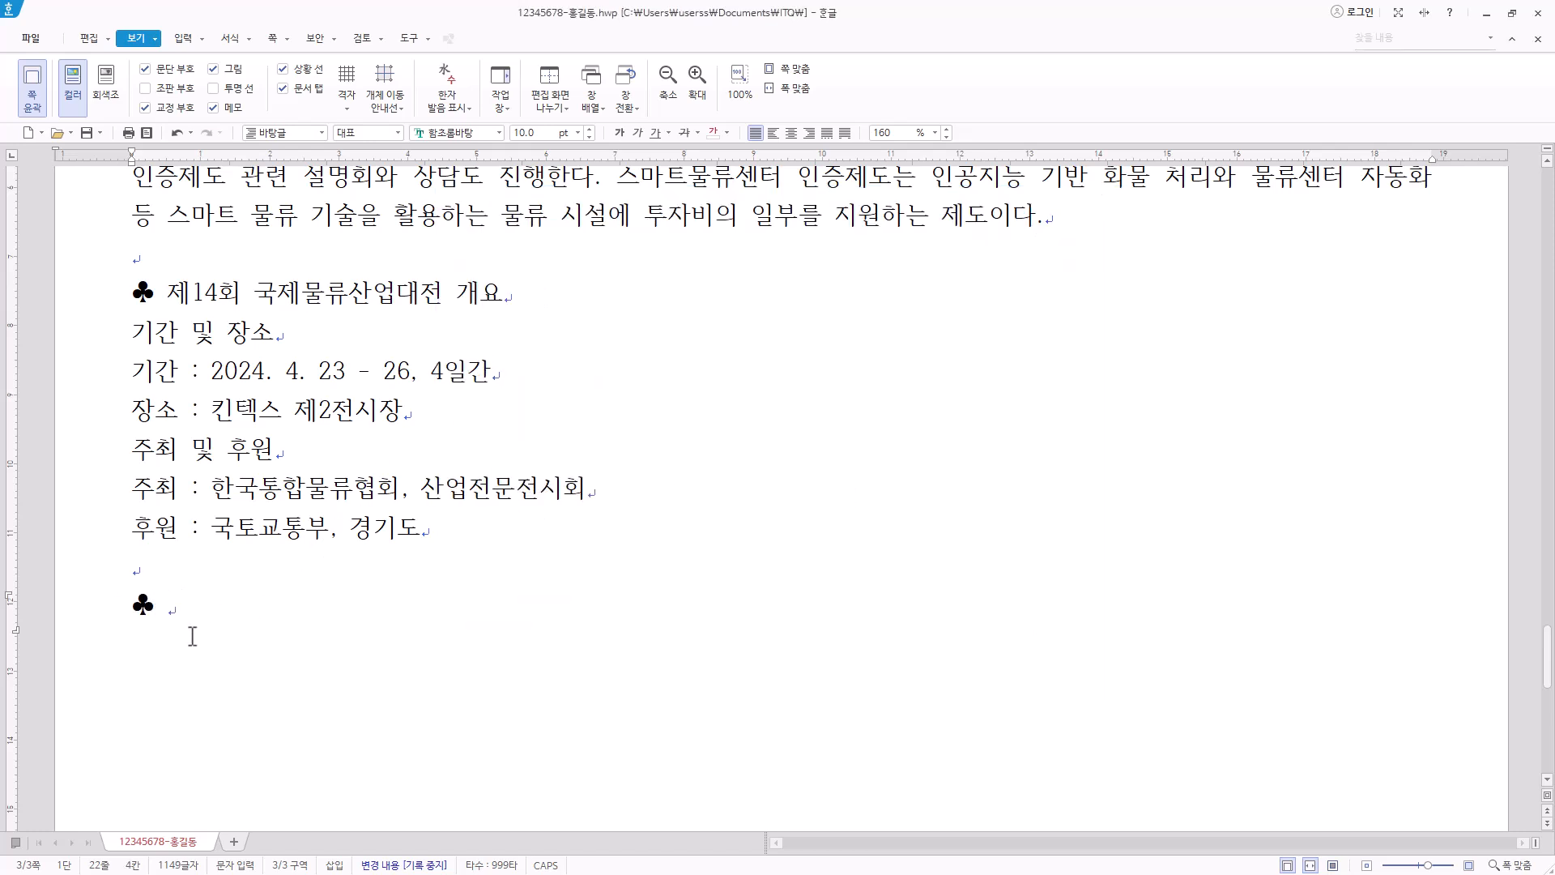
pyautogui.write('물류 분야 및 콜드체인 분야 세미나')
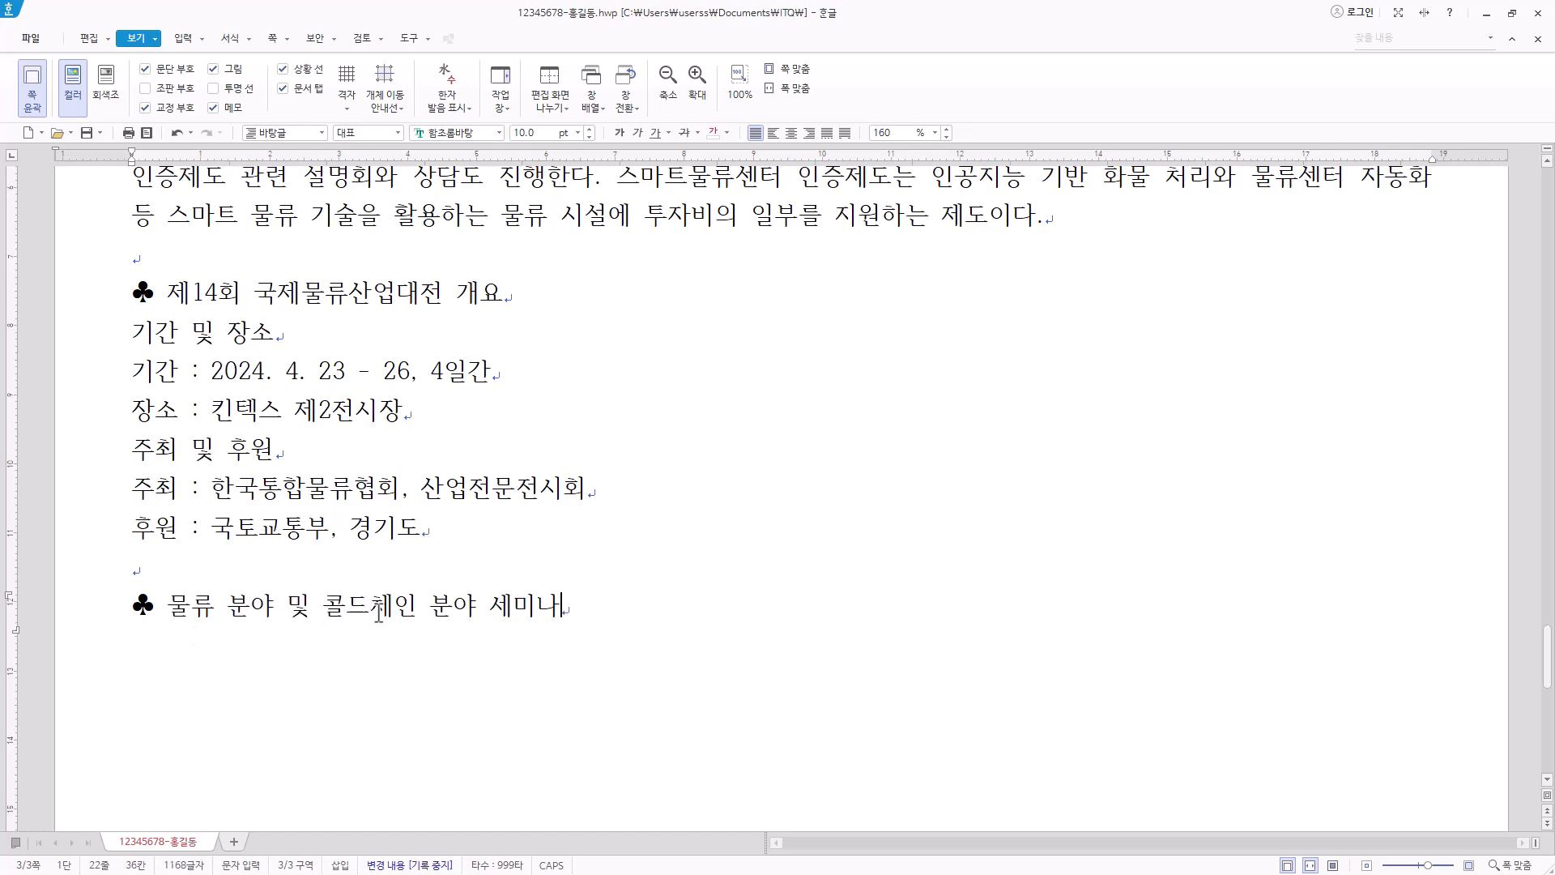
# Insert a table with 6 rows and 4 columns on a new line below the "♣ 물류 분야 및 콜드체인 분야 세미나" heading.
pyautogui.press('Return')
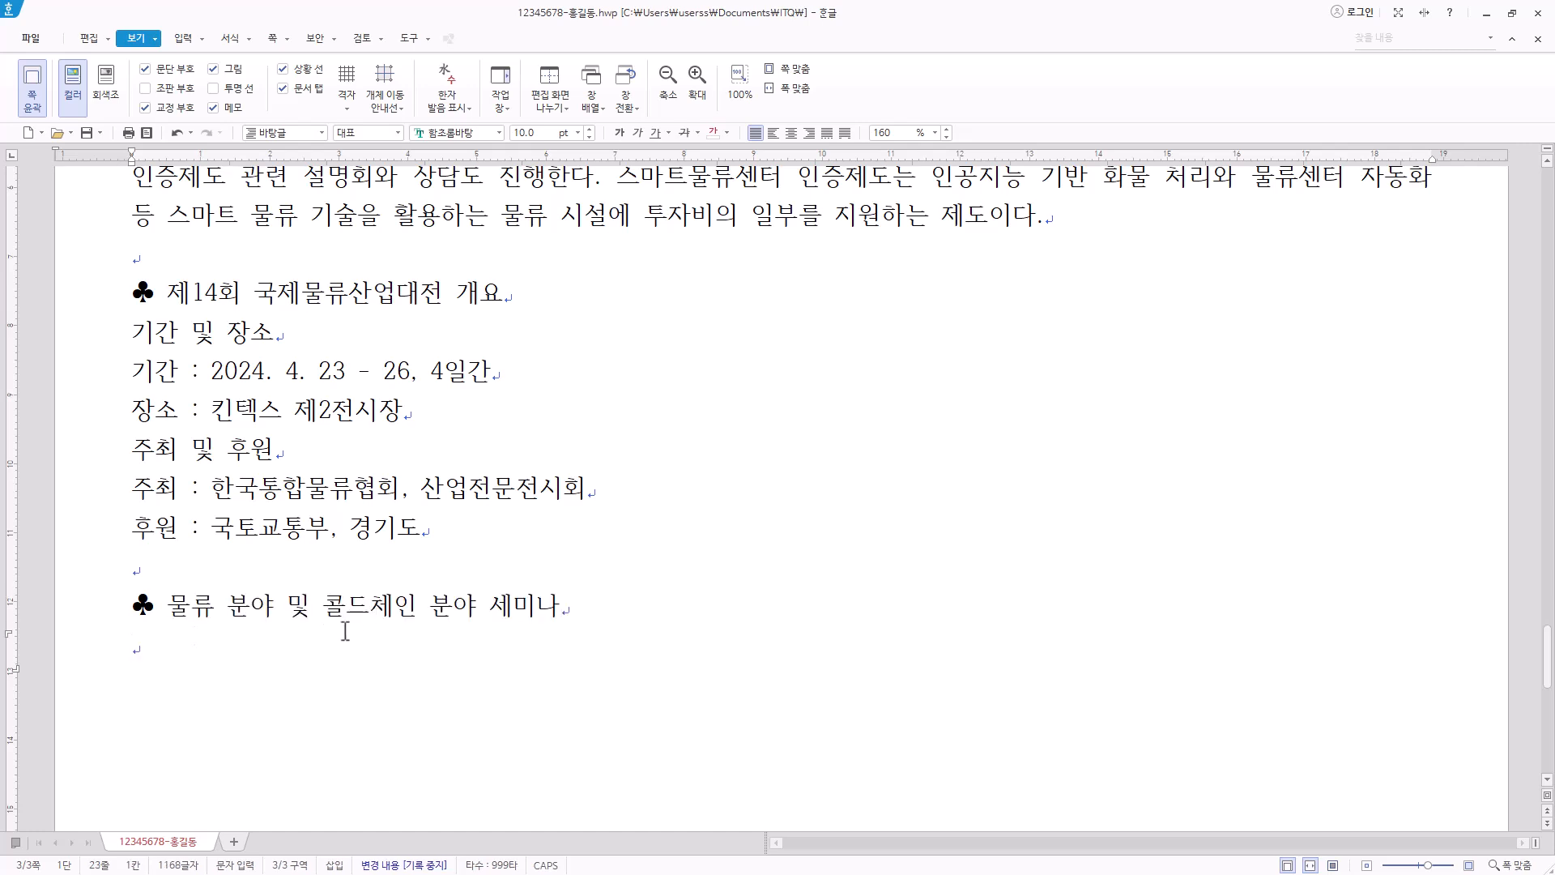
pyautogui.scroll(-3, 329, 624)
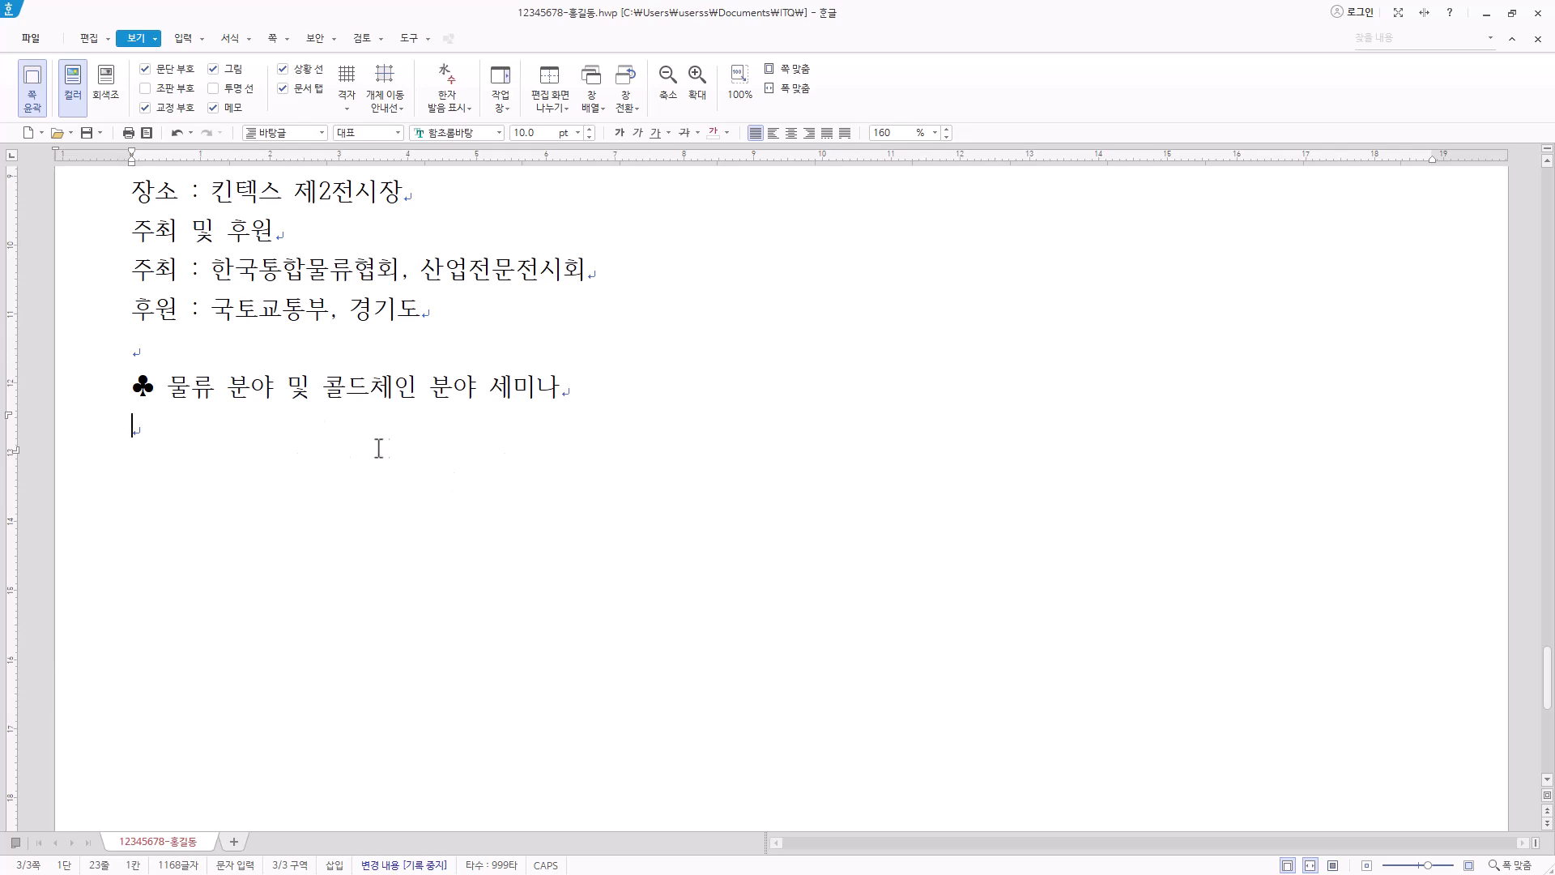
pyautogui.click(191, 40)
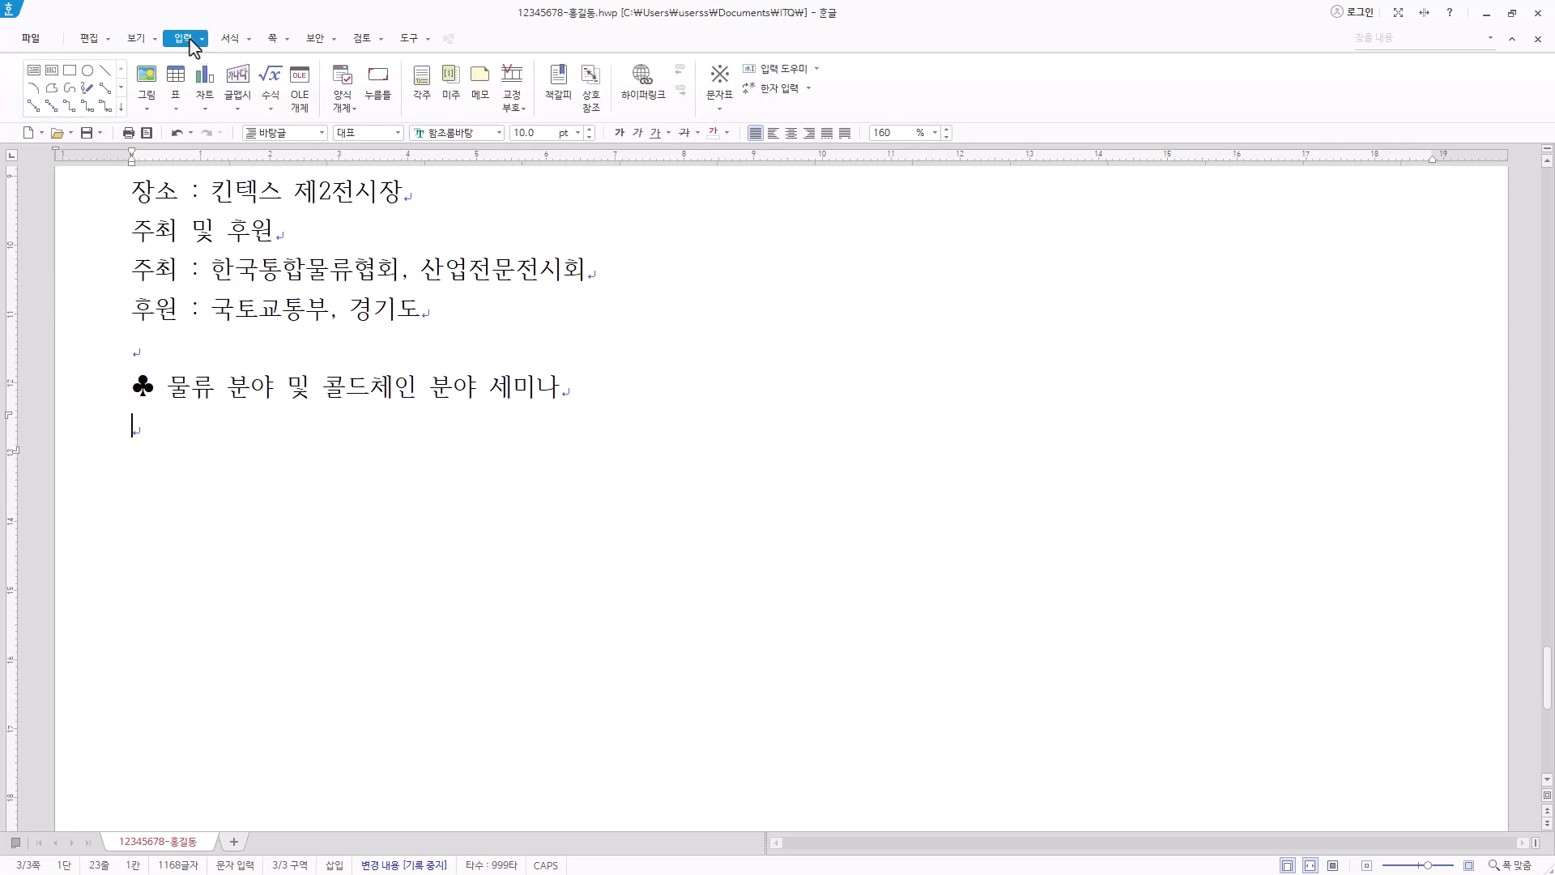
pyautogui.click(185, 83)
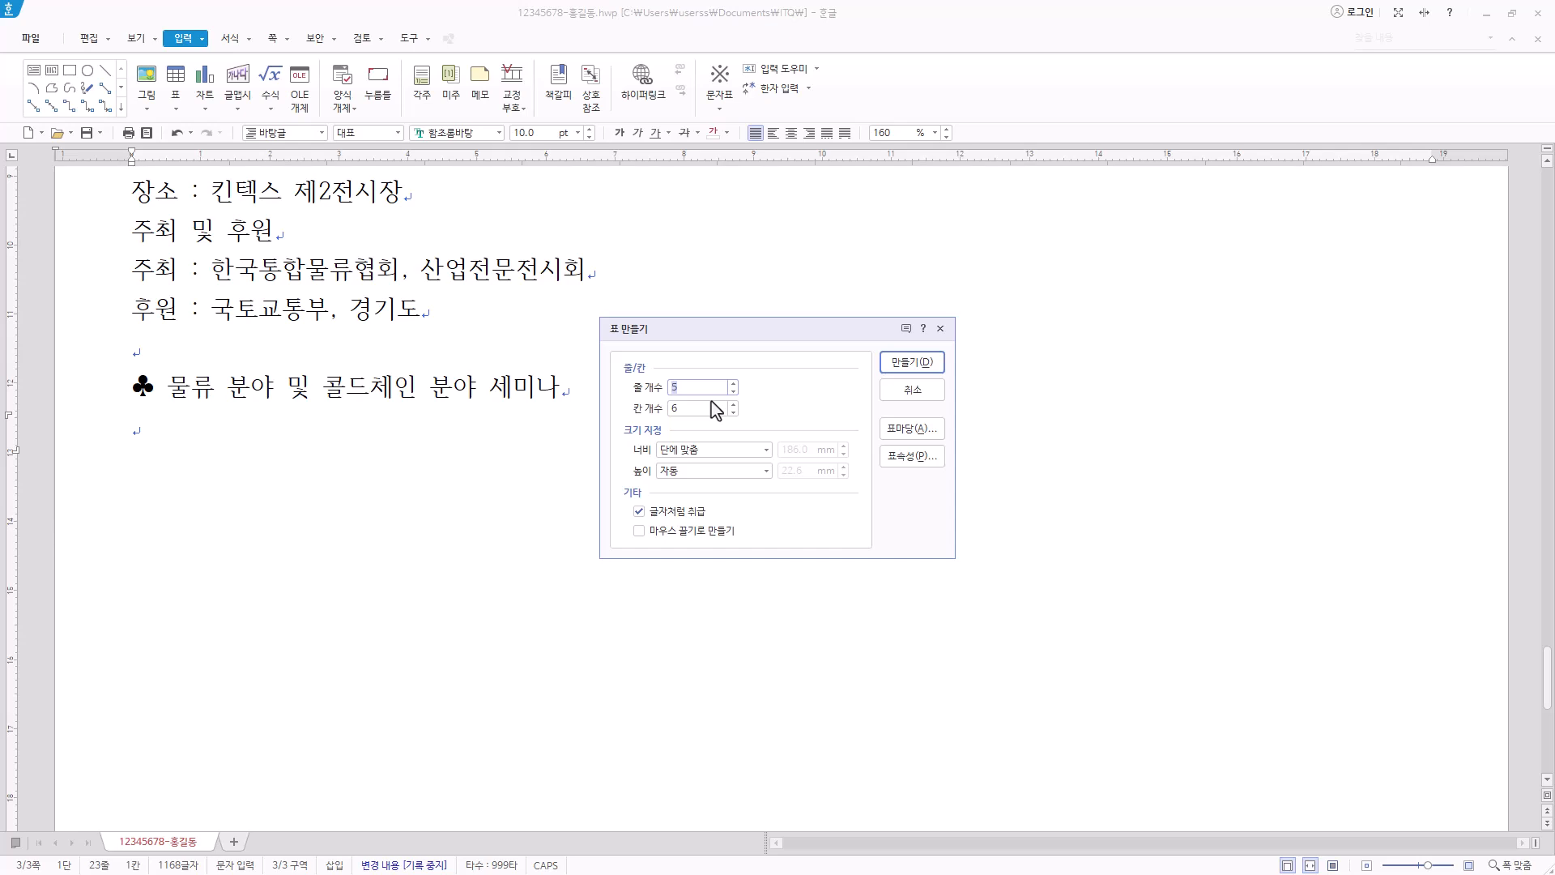
pyautogui.write('6')
pyautogui.press('Tab')
pyautogui.write('4')
pyautogui.click(912, 362)
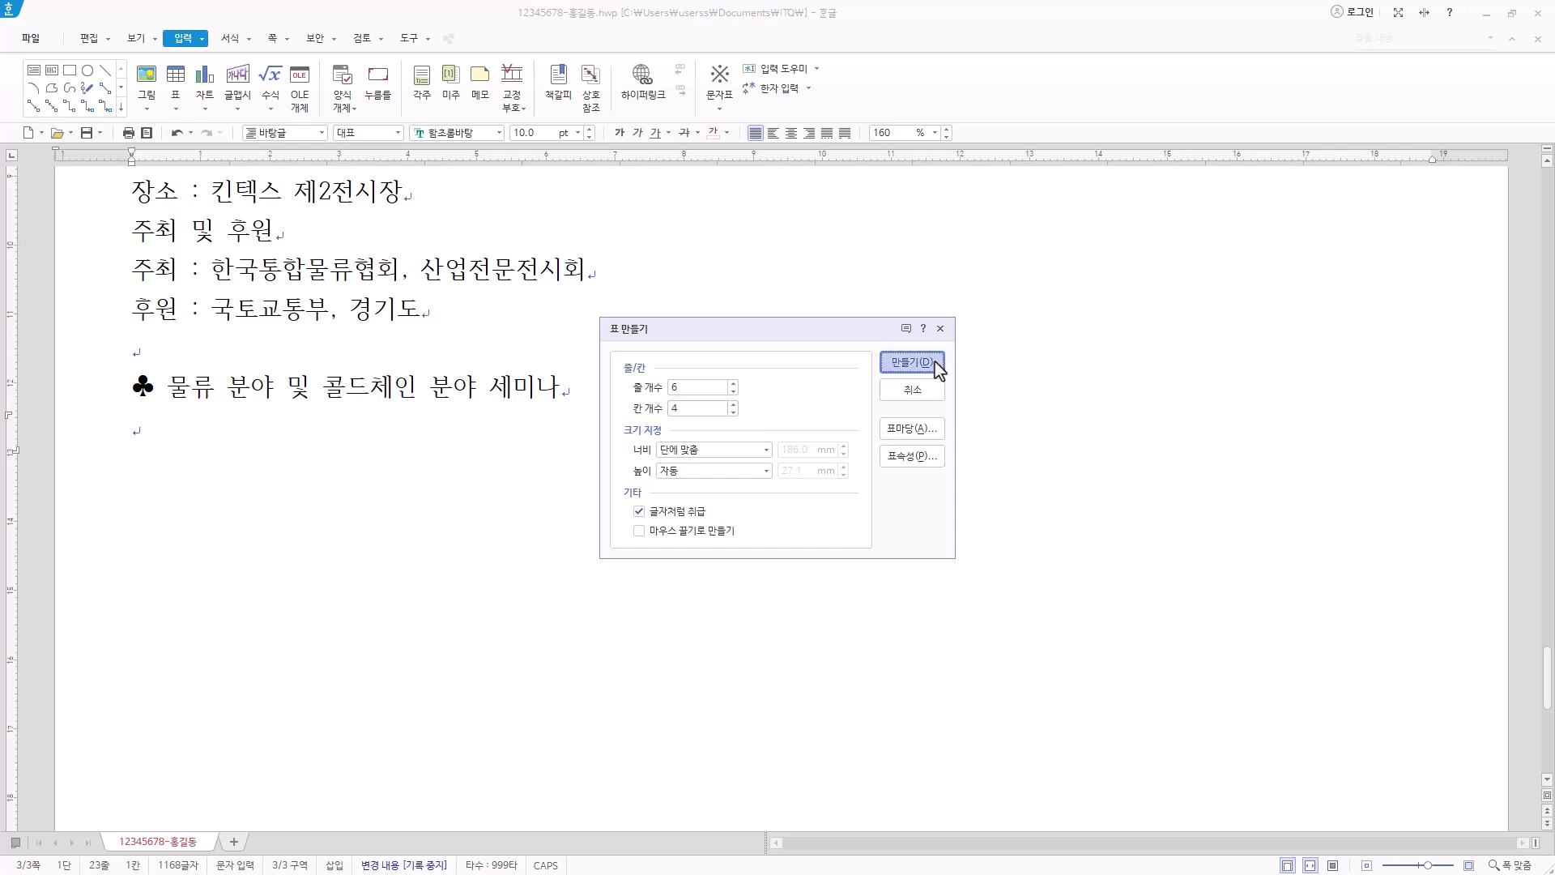
pyautogui.press('Hangul')
# Merge the second through fifth rows of the table's first column into one cell.
pyautogui.click(368, 473)
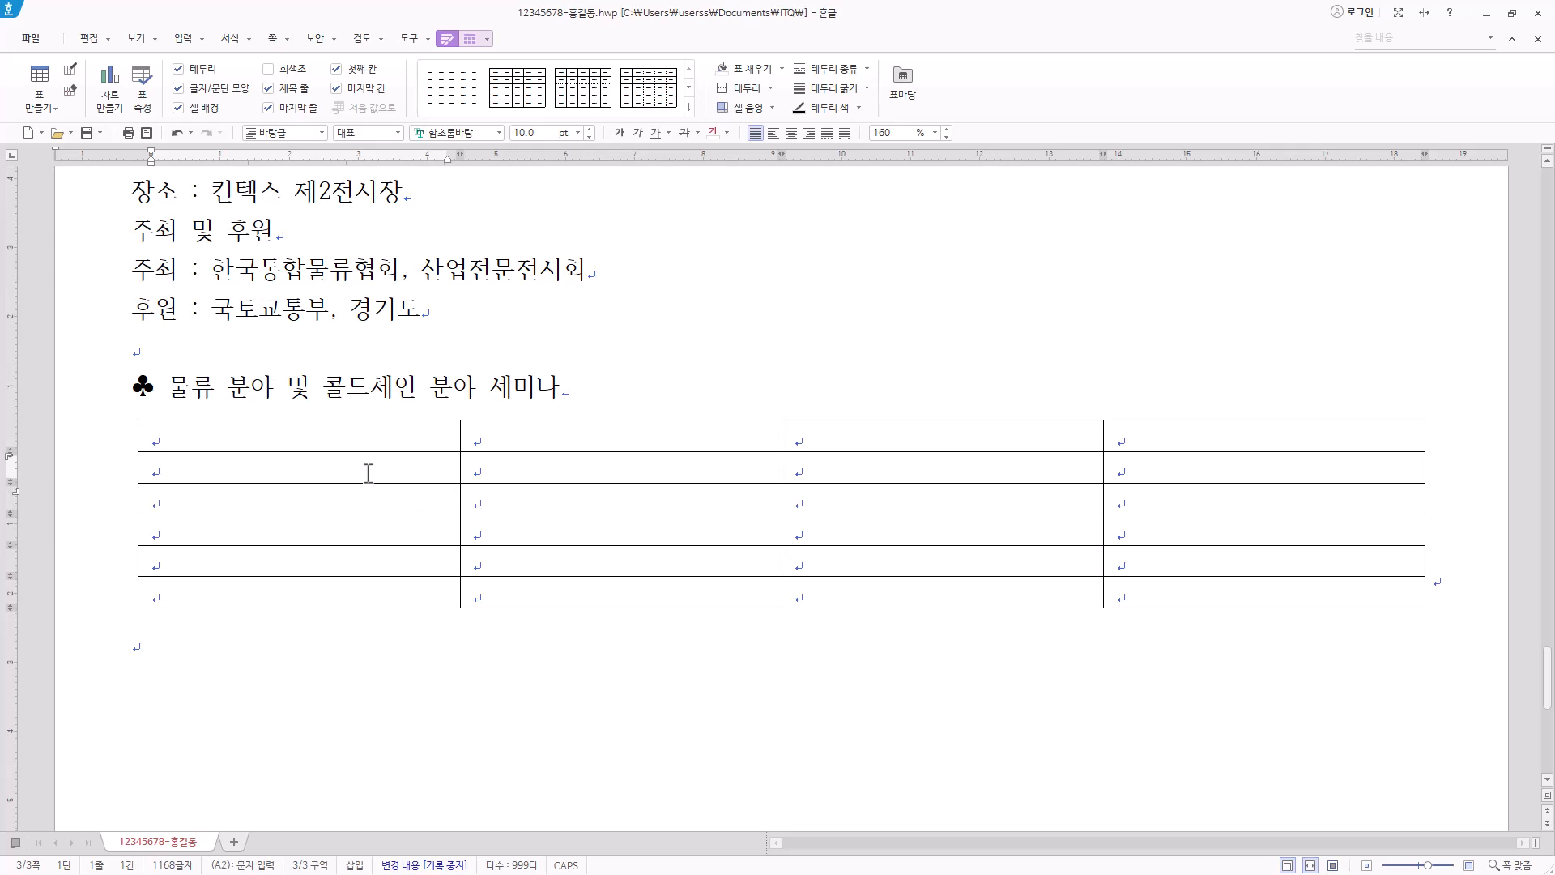
pyautogui.moveTo(369, 480); pyautogui.dragTo(371, 558)
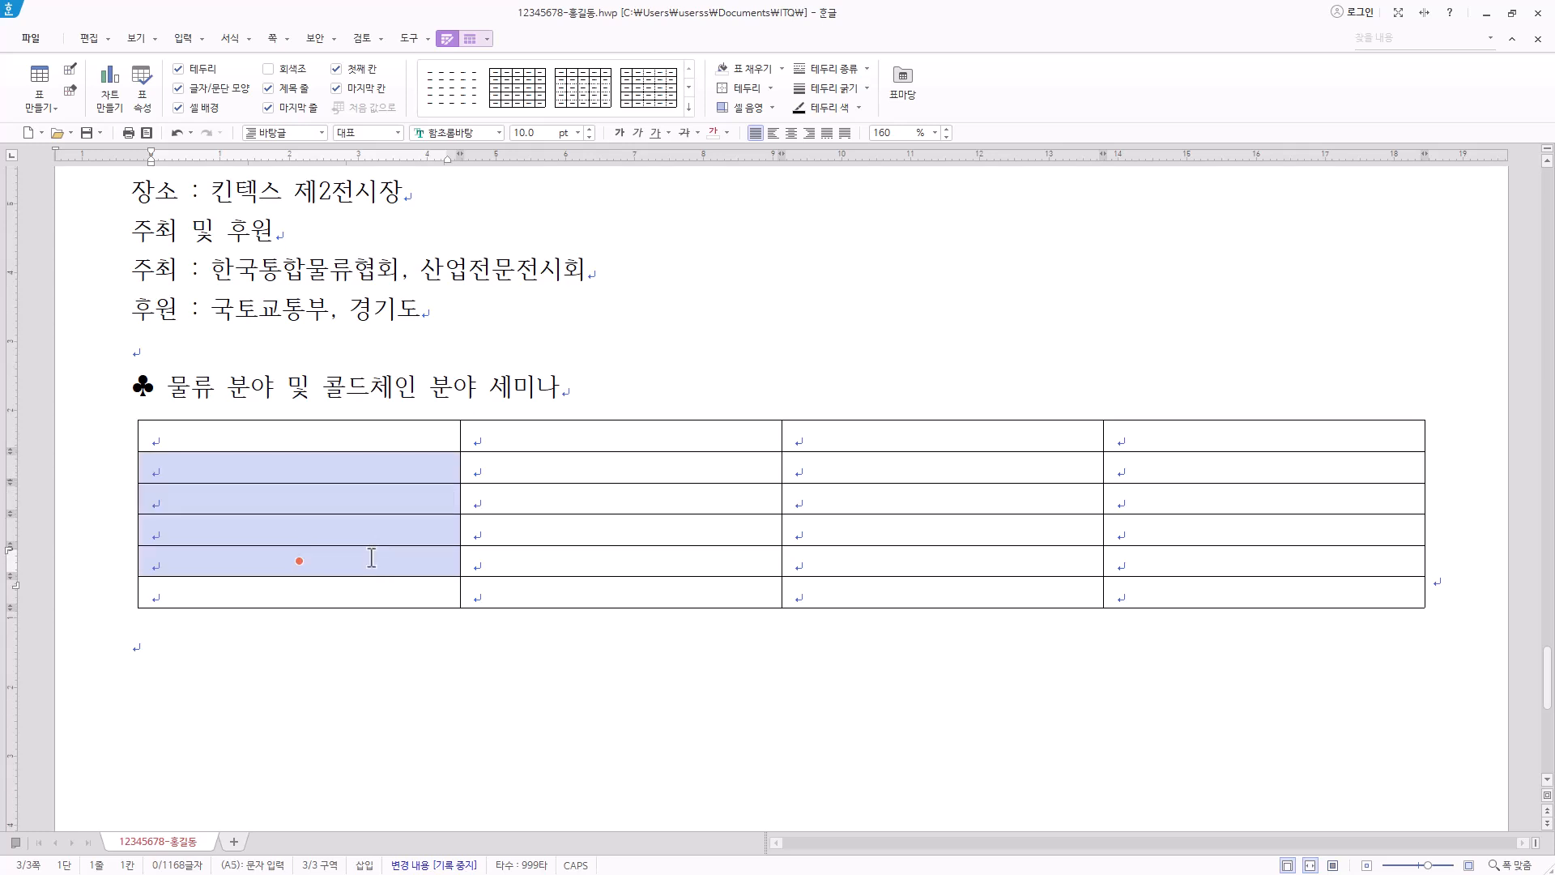
pyautogui.rightClick(370, 467)
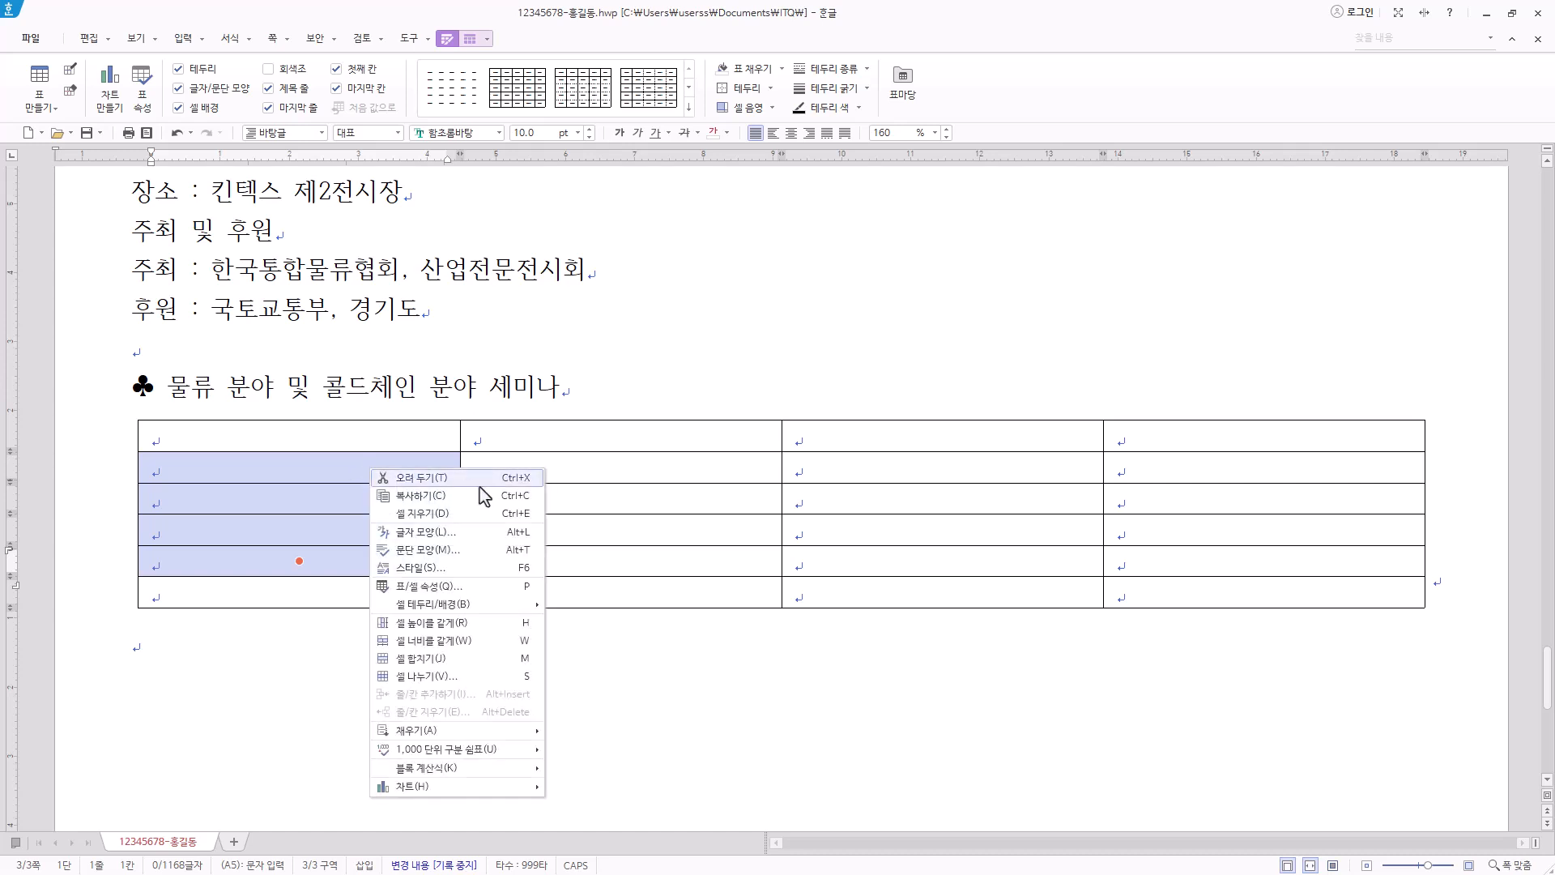
pyautogui.click(484, 662)
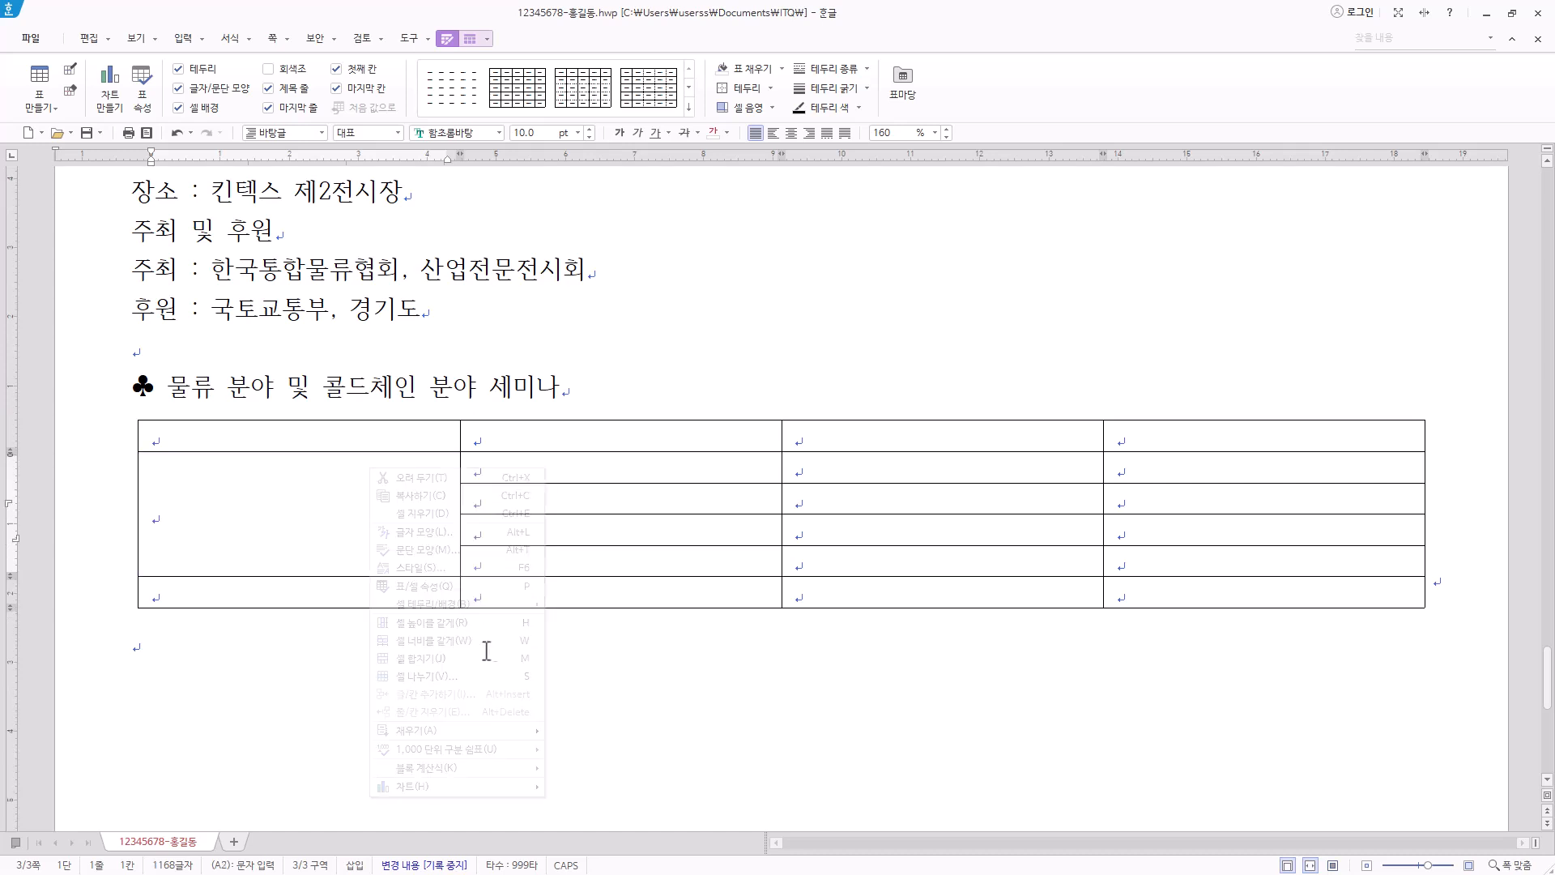
# Merge rows 3 and 4 of the second column, and rows 5 and 6 of the fourth column.
pyautogui.click(605, 437)
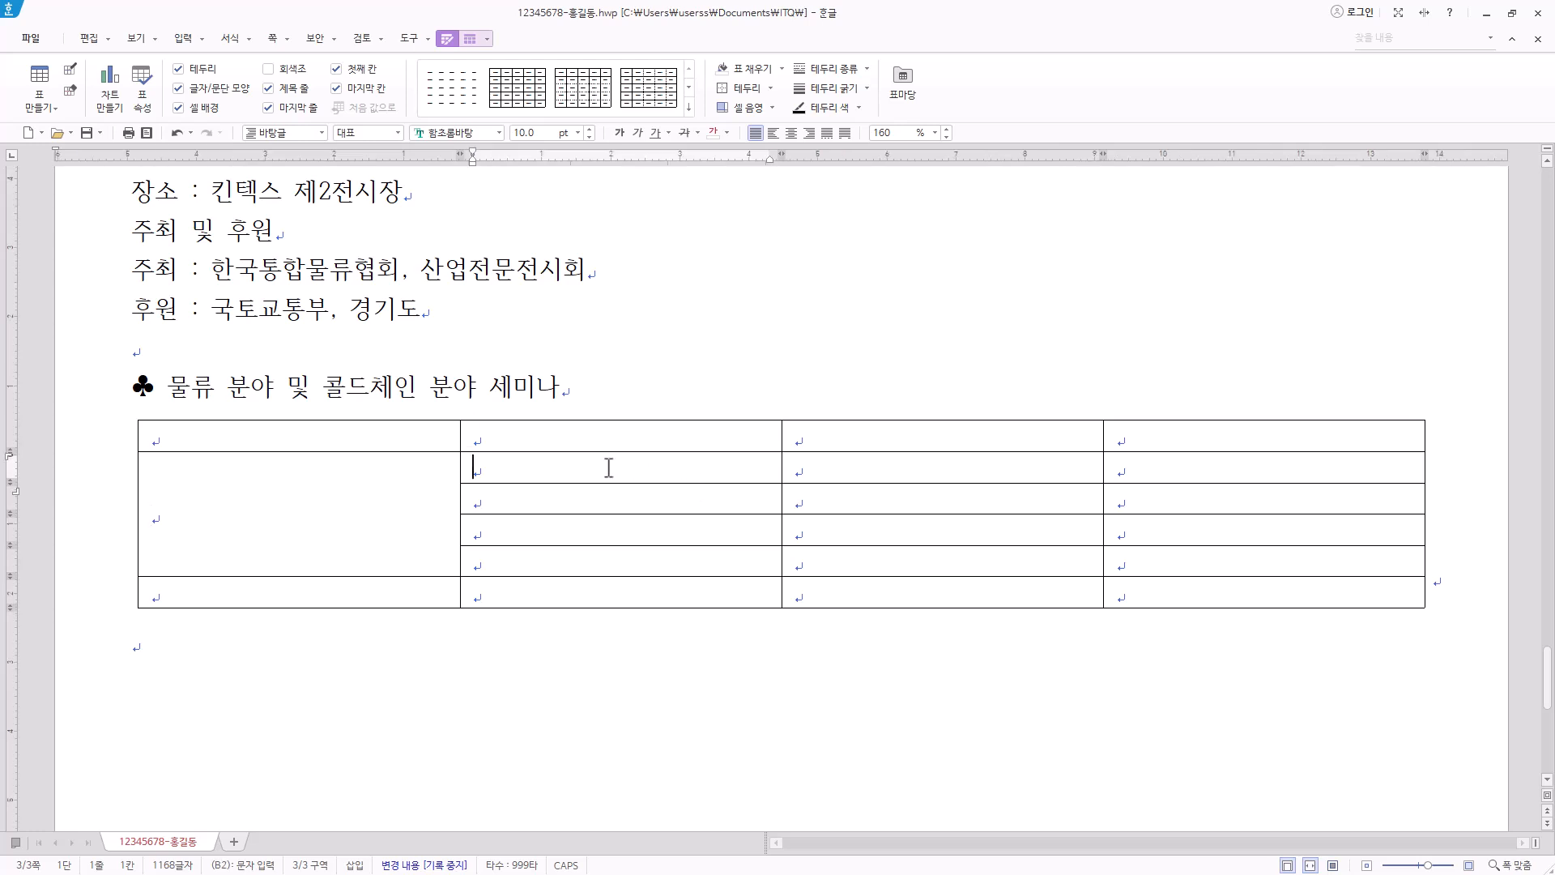
pyautogui.moveTo(598, 500); pyautogui.dragTo(600, 538)
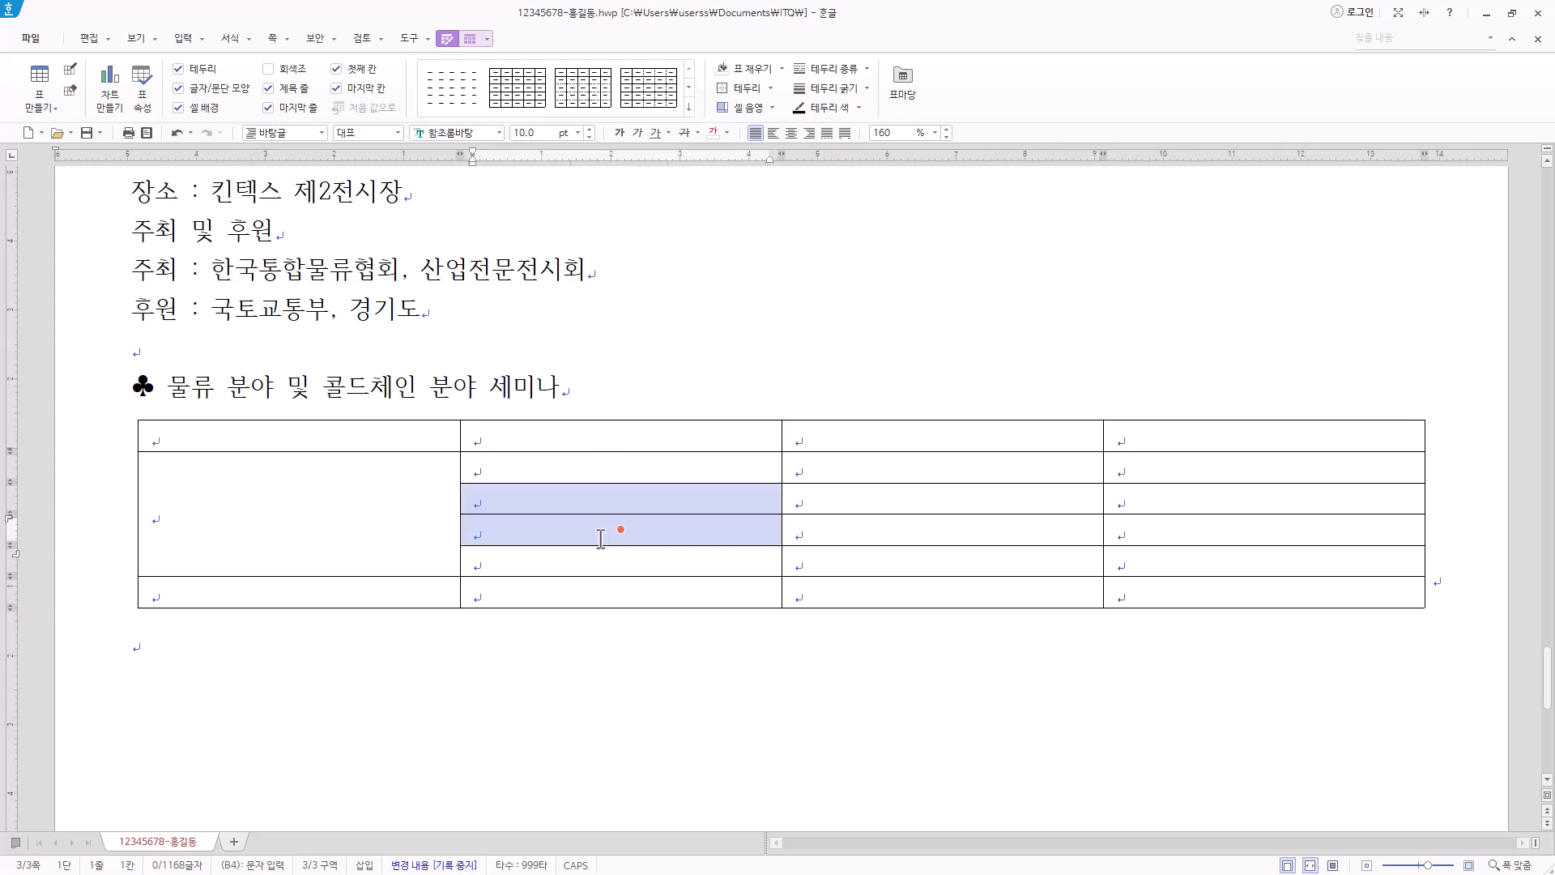
pyautogui.rightClick(603, 537)
pyautogui.click(704, 740)
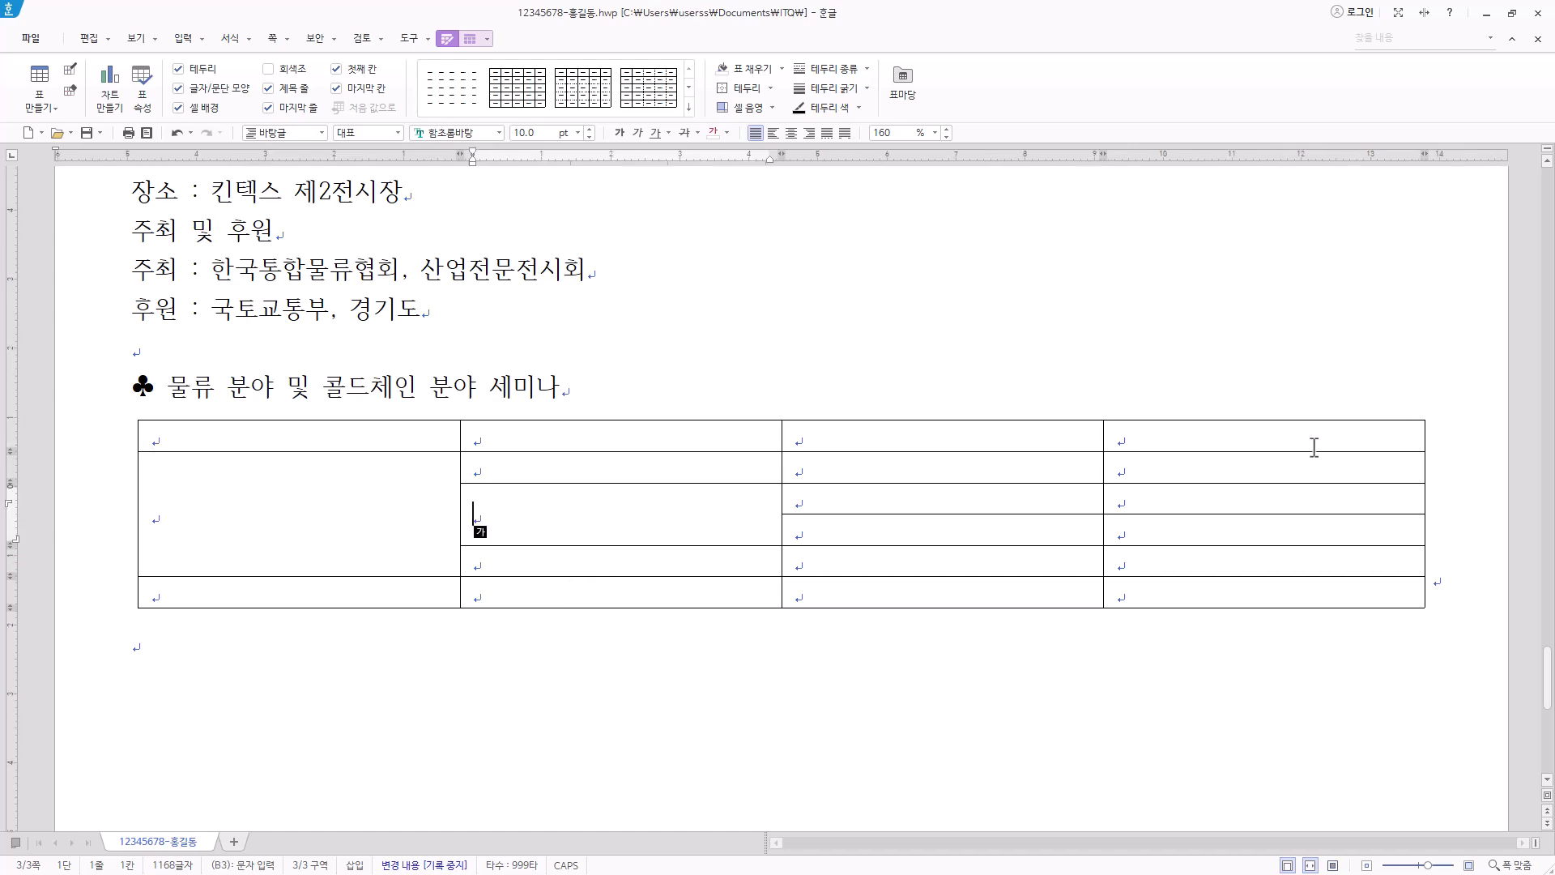
pyautogui.moveTo(1319, 562); pyautogui.dragTo(1326, 604)
pyautogui.rightClick(1287, 565)
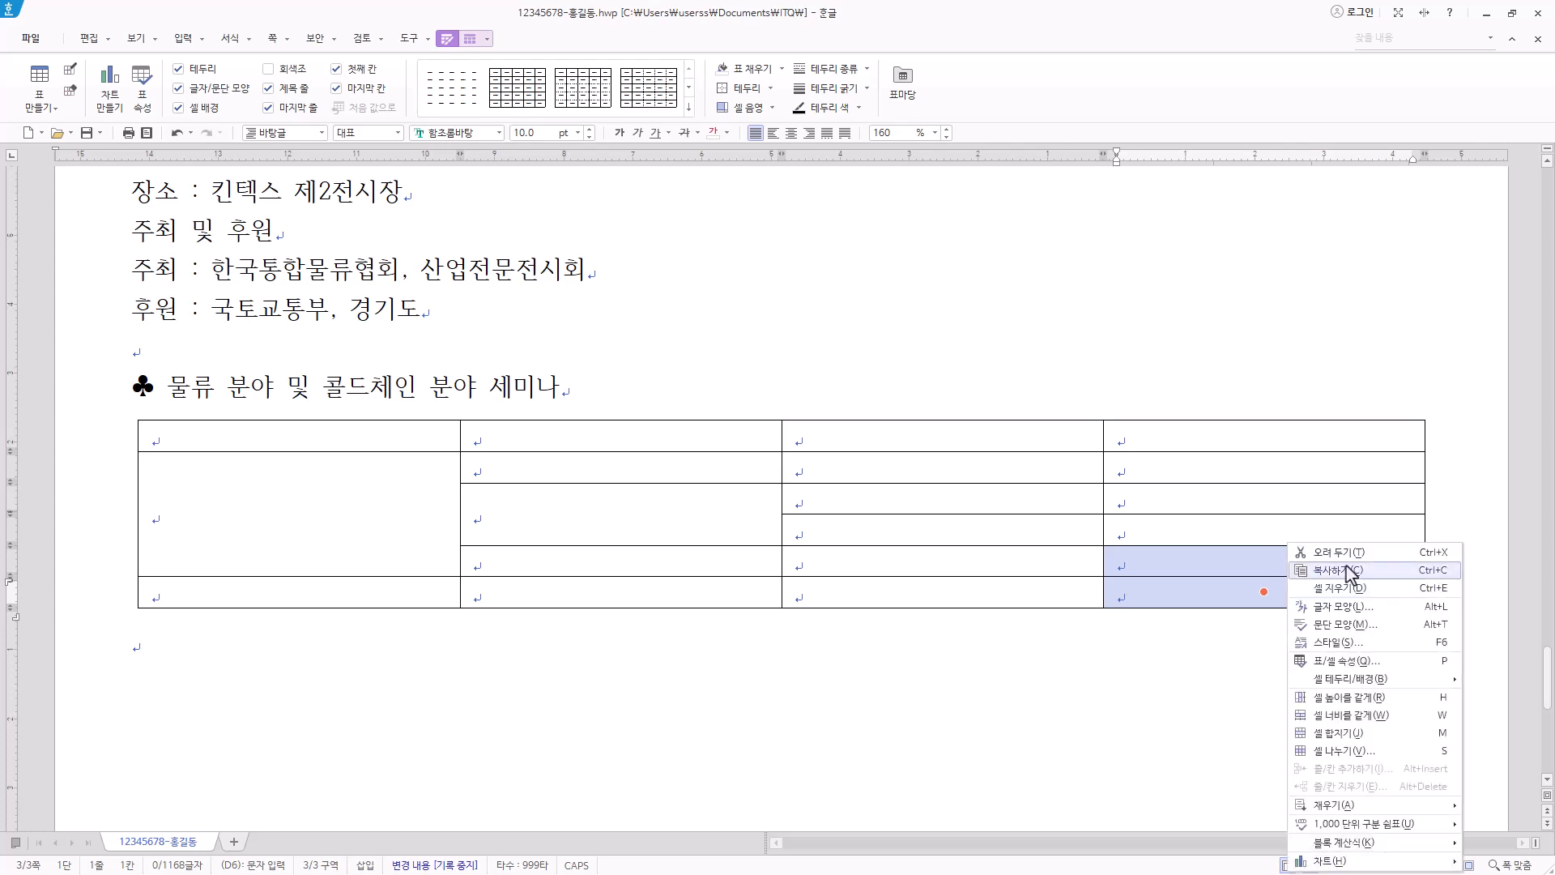
pyautogui.click(1337, 739)
# Fill the table with the headers 분야, 일자, 발표 주제 and 장소 and the seminar entries for 2024. 4. 23 through 2024. 4. 26.
pyautogui.click(408, 434)
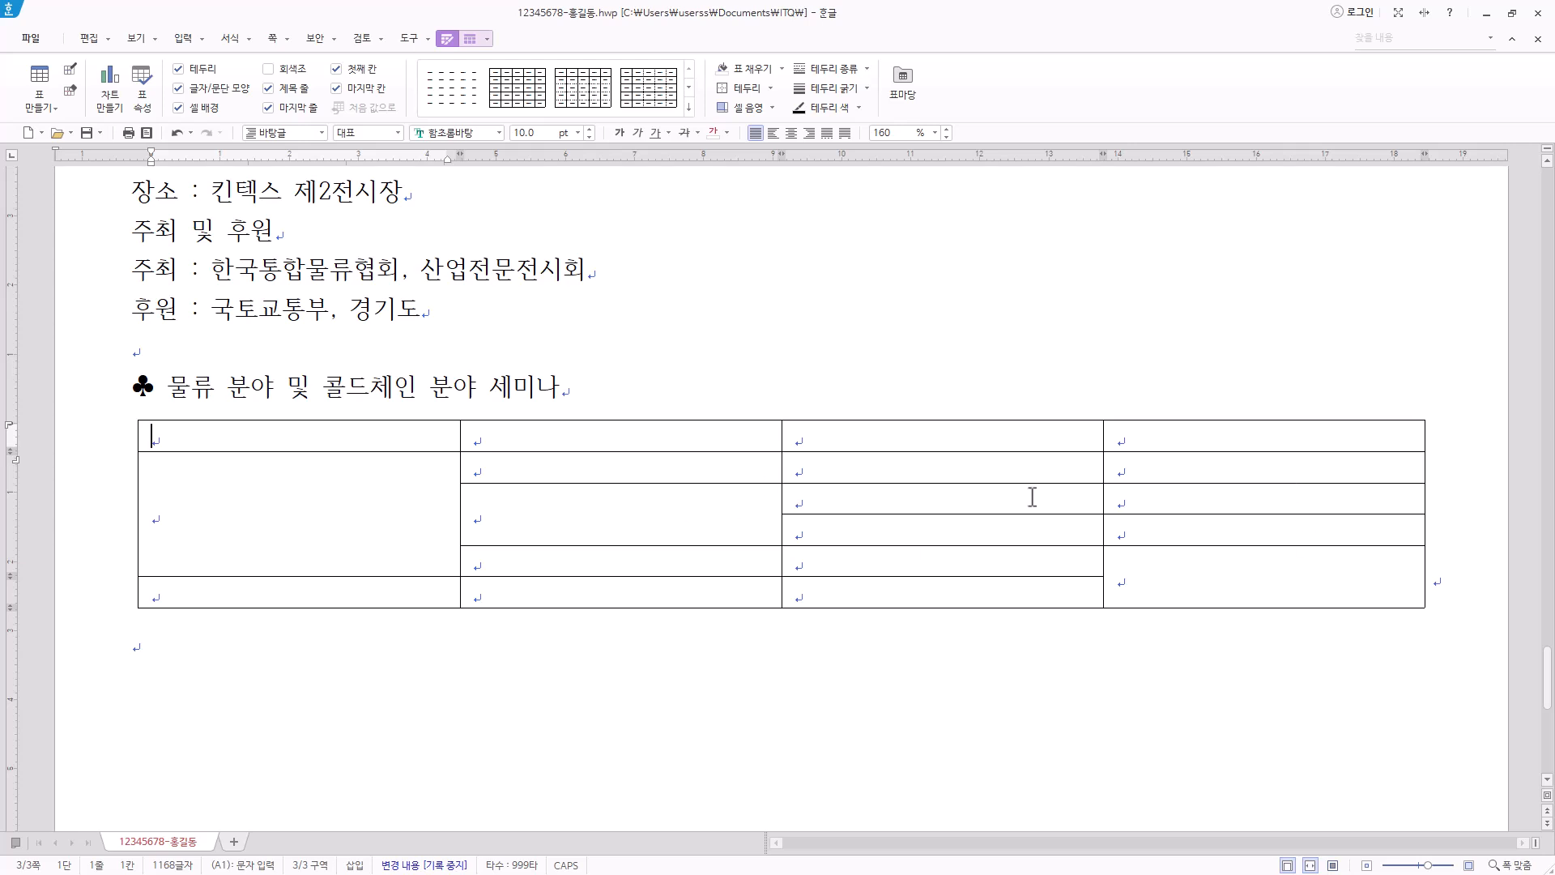
pyautogui.hotkey('ctrl', 'v')
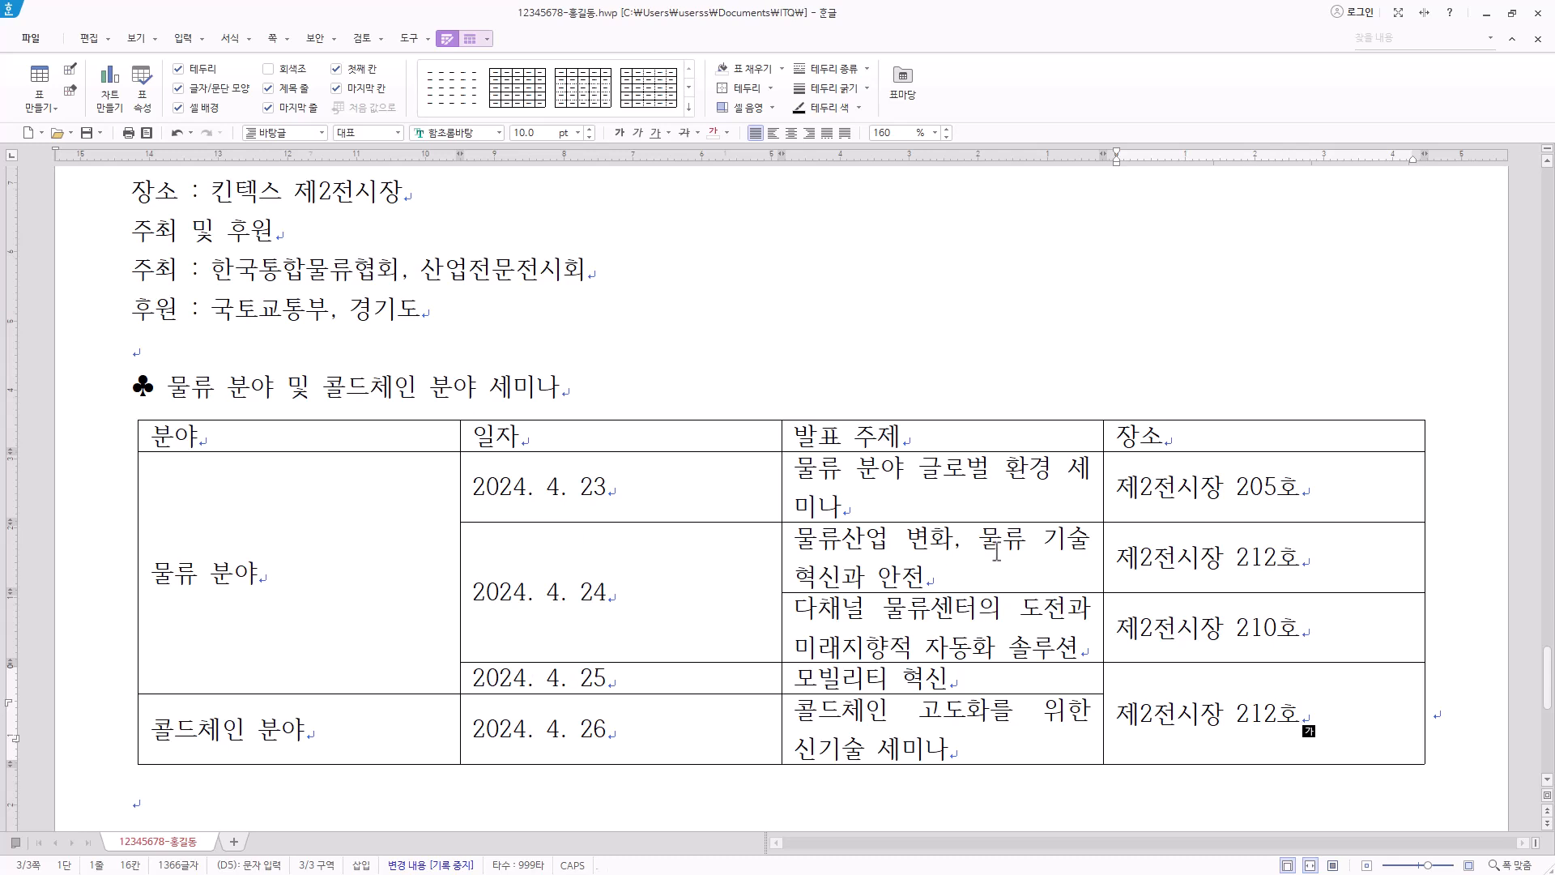
# Narrow the 분야 and 일자 columns and widen the 발표 주제 column so every table entry fits on one line.
pyautogui.moveTo(1041, 539); pyautogui.dragTo(932, 577)
pyautogui.moveTo(1020, 607); pyautogui.dragTo(1032, 648)
pyautogui.moveTo(1020, 710); pyautogui.dragTo(1024, 741)
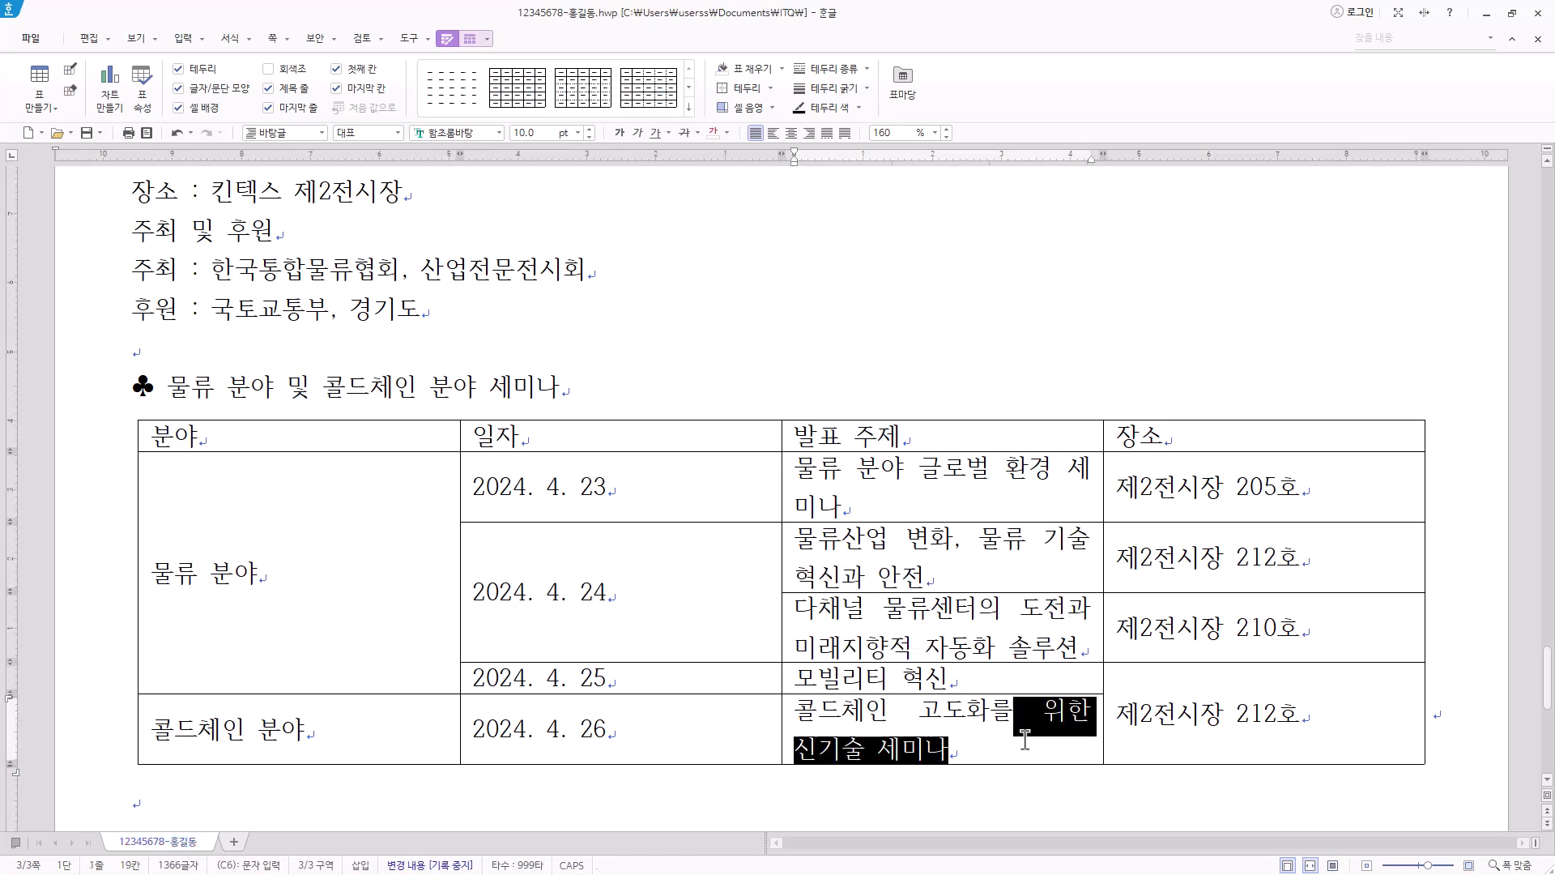
pyautogui.click(1029, 649)
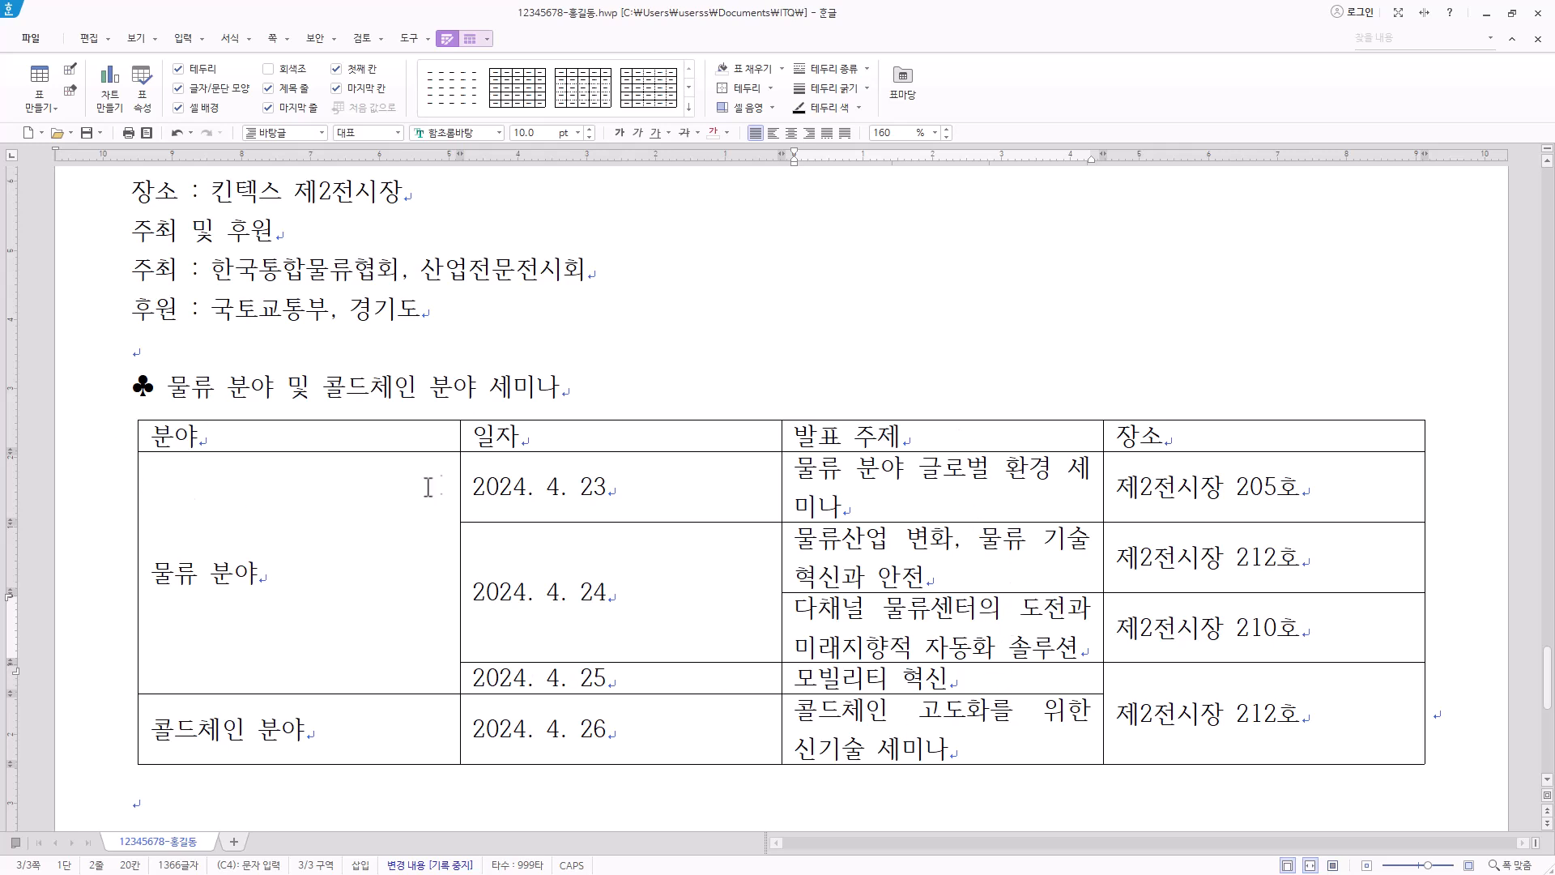
pyautogui.moveTo(458, 597); pyautogui.dragTo(315, 599)
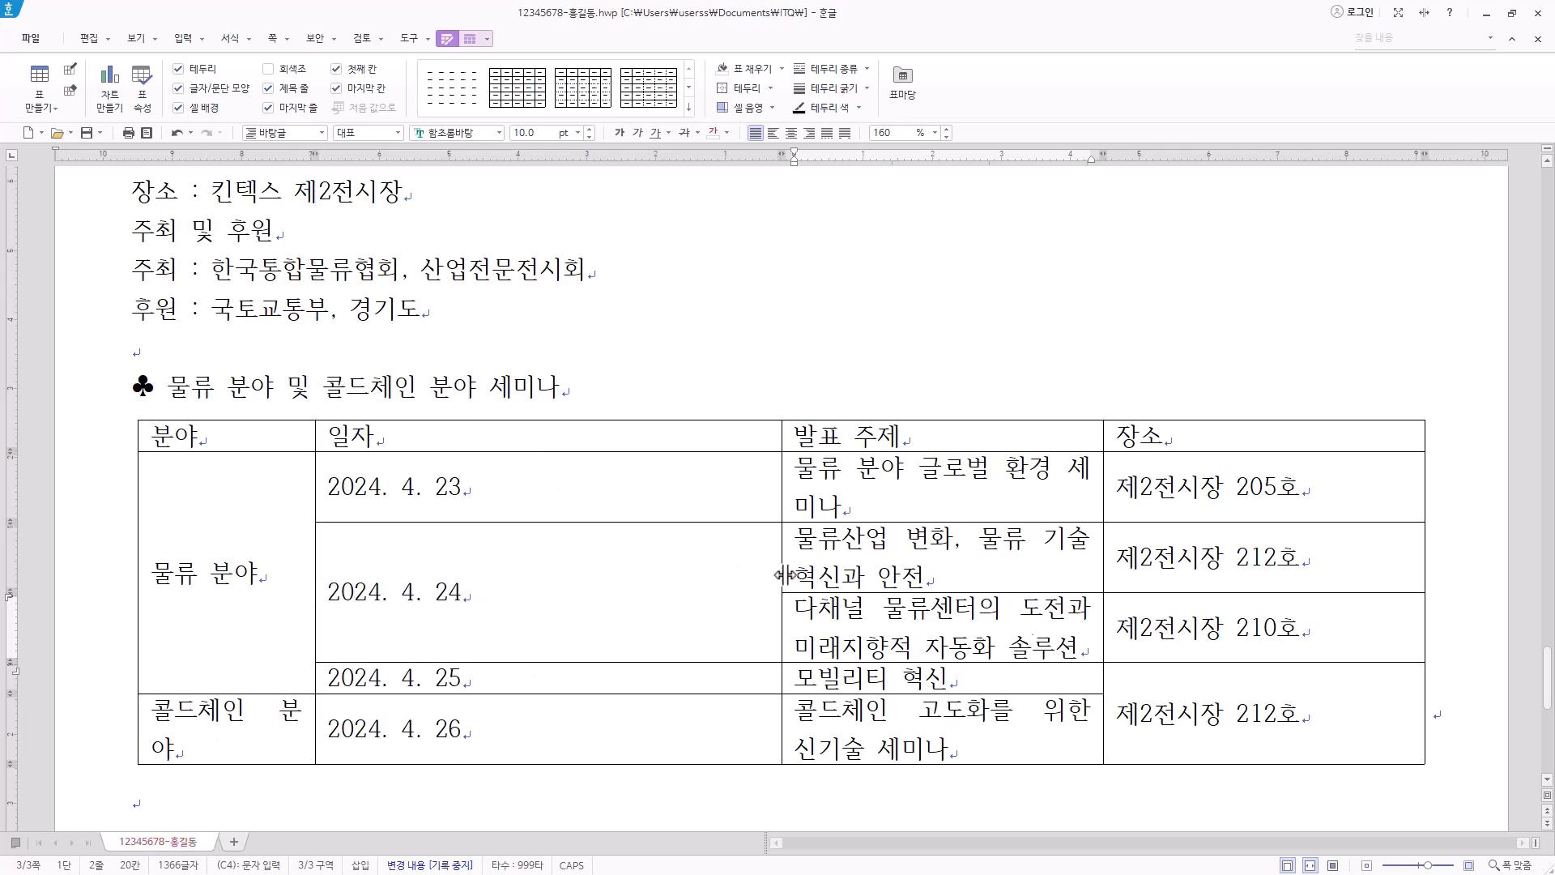
pyautogui.moveTo(781, 571); pyautogui.dragTo(511, 576)
pyautogui.moveTo(1103, 556)
pyautogui.mouseDown()
pyautogui.moveTo(1146, 555)
pyautogui.moveTo(1132, 555)
pyautogui.mouseUp()
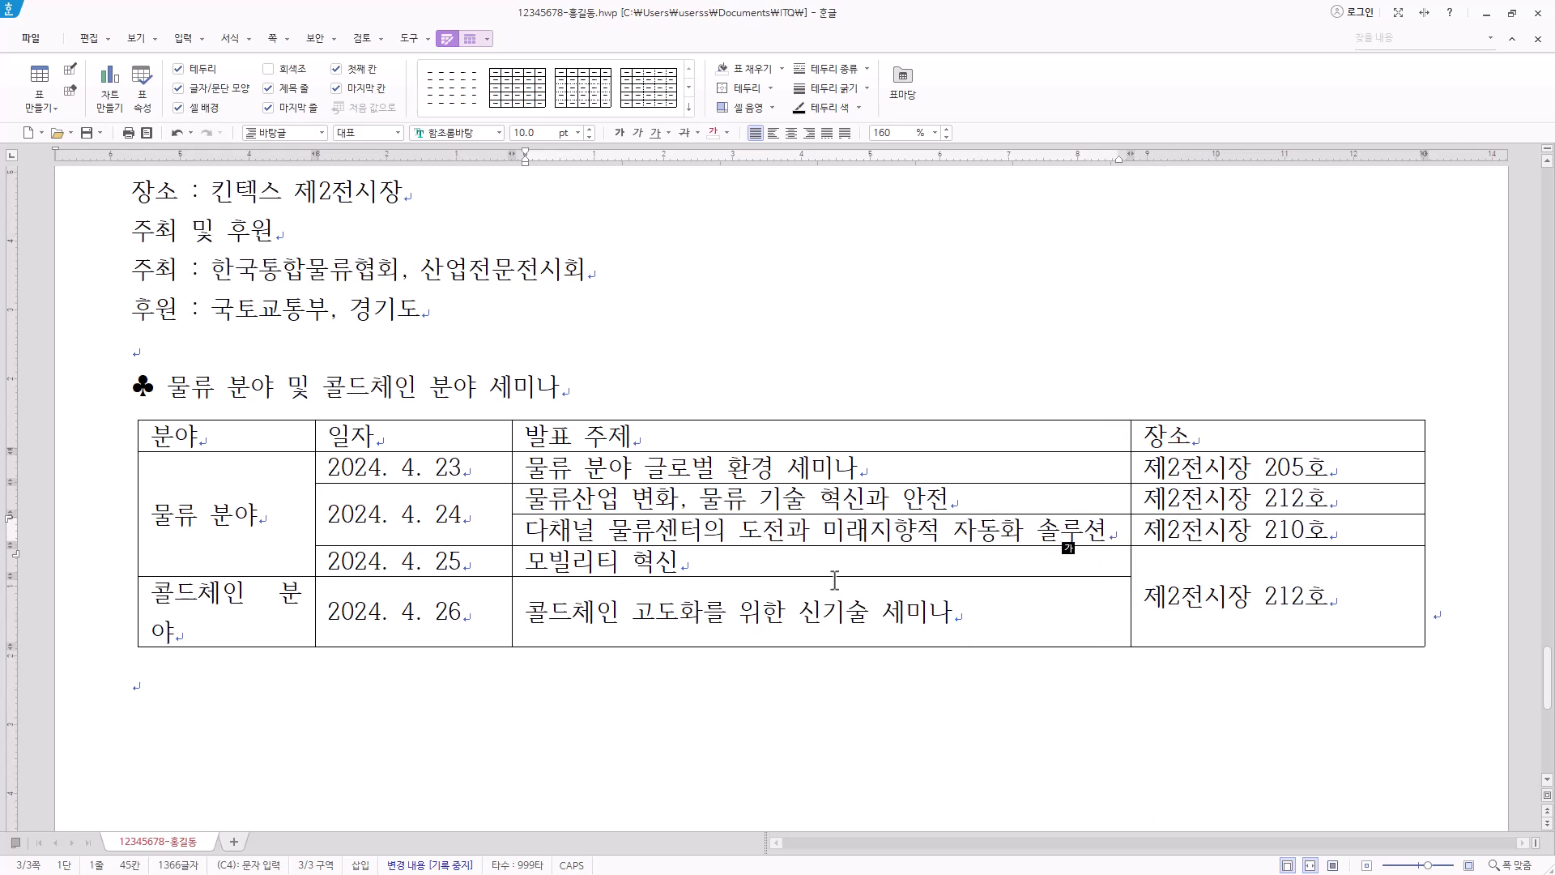
pyautogui.moveTo(315, 512); pyautogui.dragTo(330, 512)
pyautogui.click(285, 438)
pyautogui.press('F5')
pyautogui.press('F5')
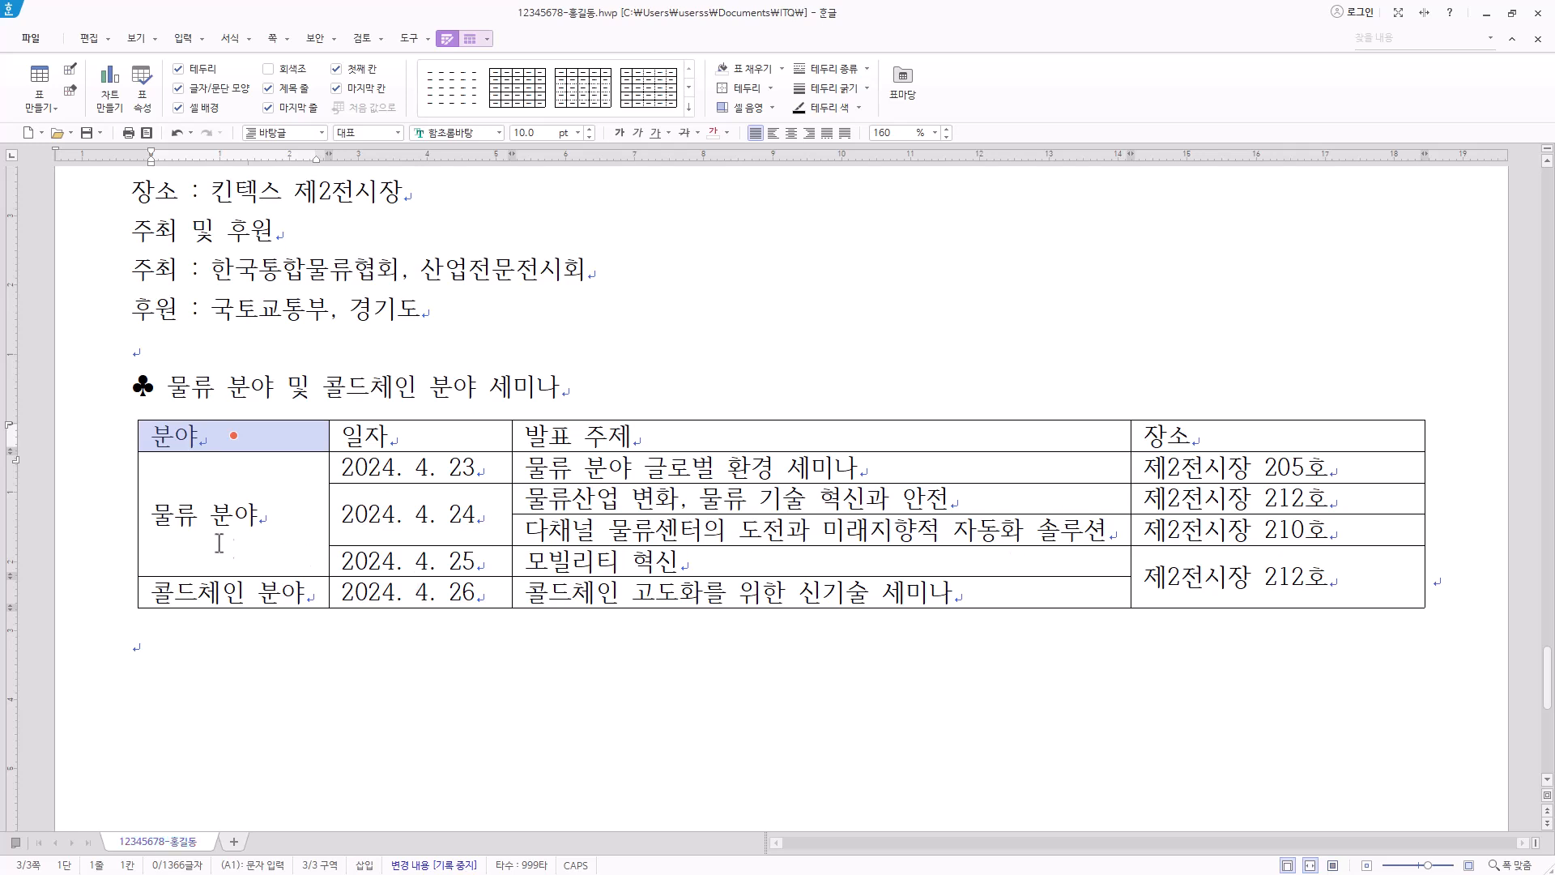
# Leave a blank line below the table, enter "국제물류산업대전사무국" and save the document.
pyautogui.click(159, 644)
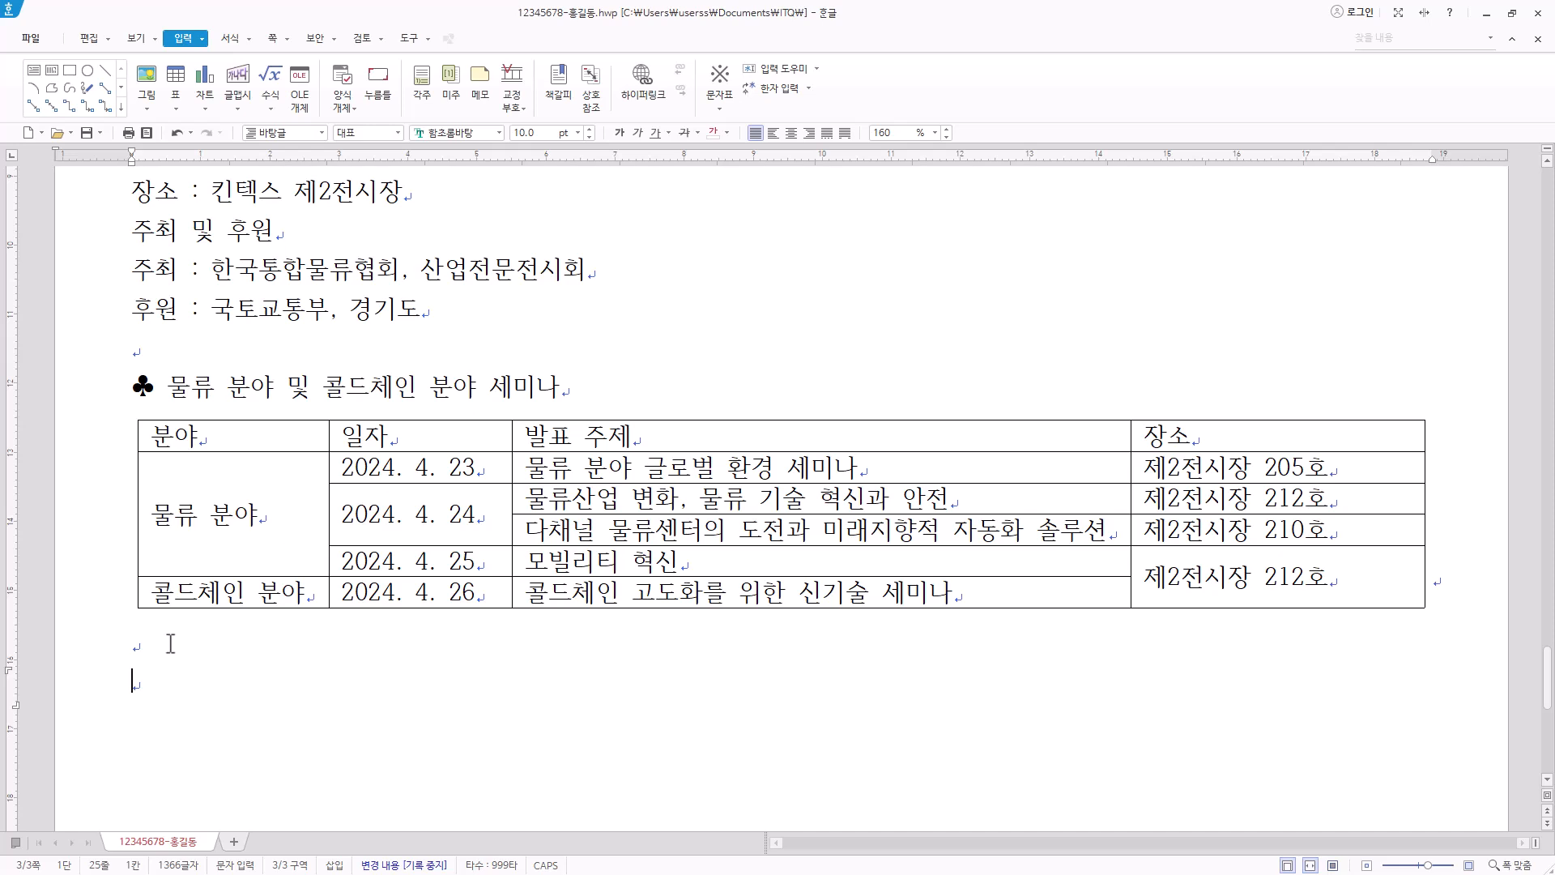
pyautogui.hotkey('alt', 's')
pyautogui.write('국제물류산업대전사무국')
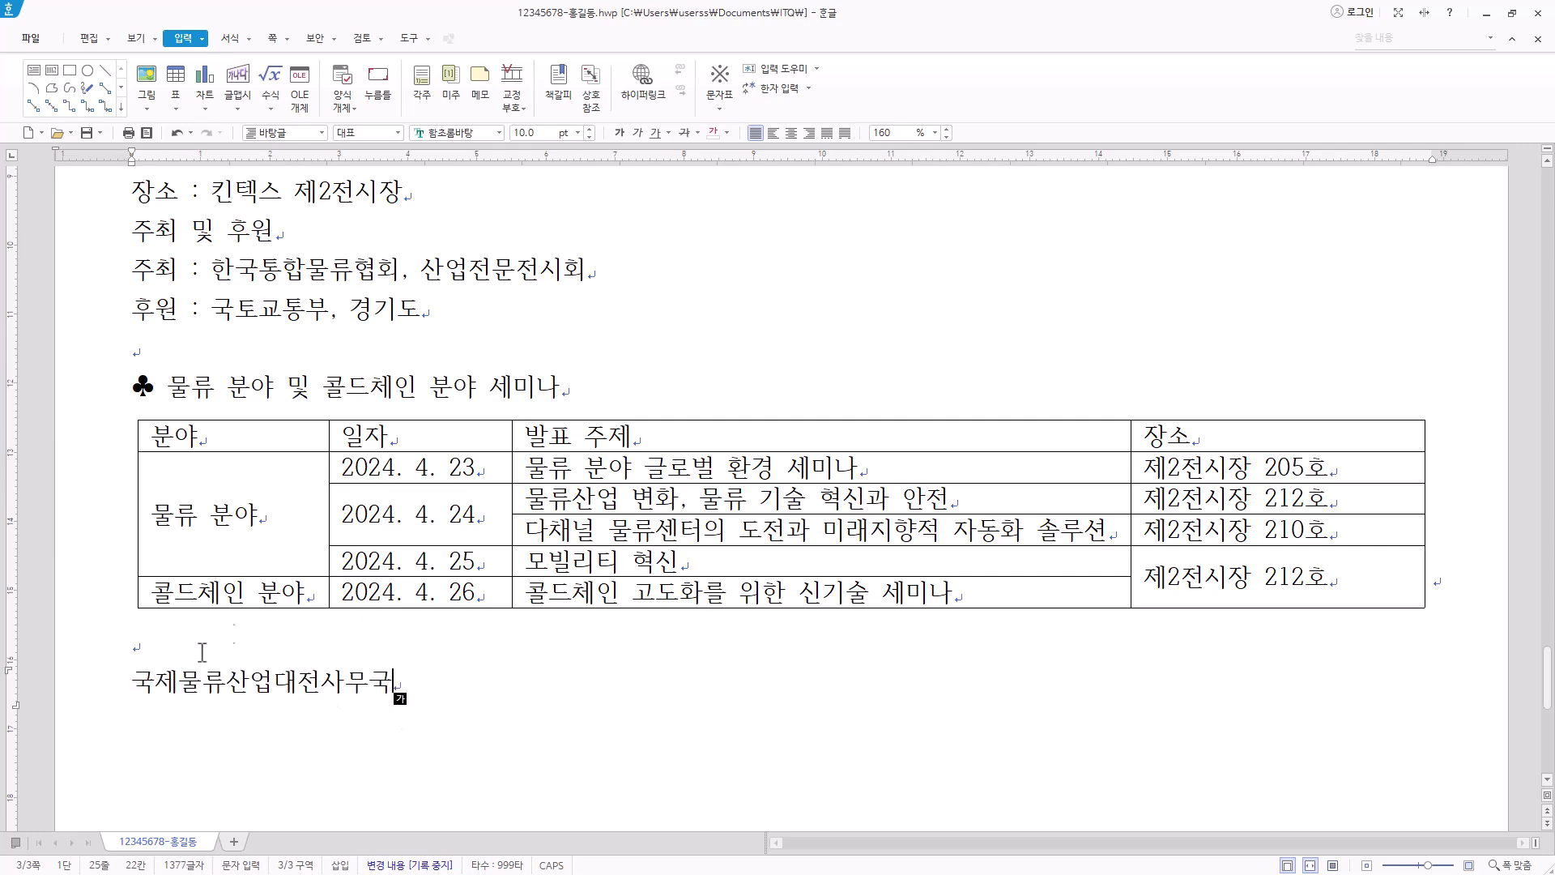
# Set the font of page 3's title "제14회 국제물류산업대전" to 돋움.
pyautogui.scroll(-8, 534, 727)
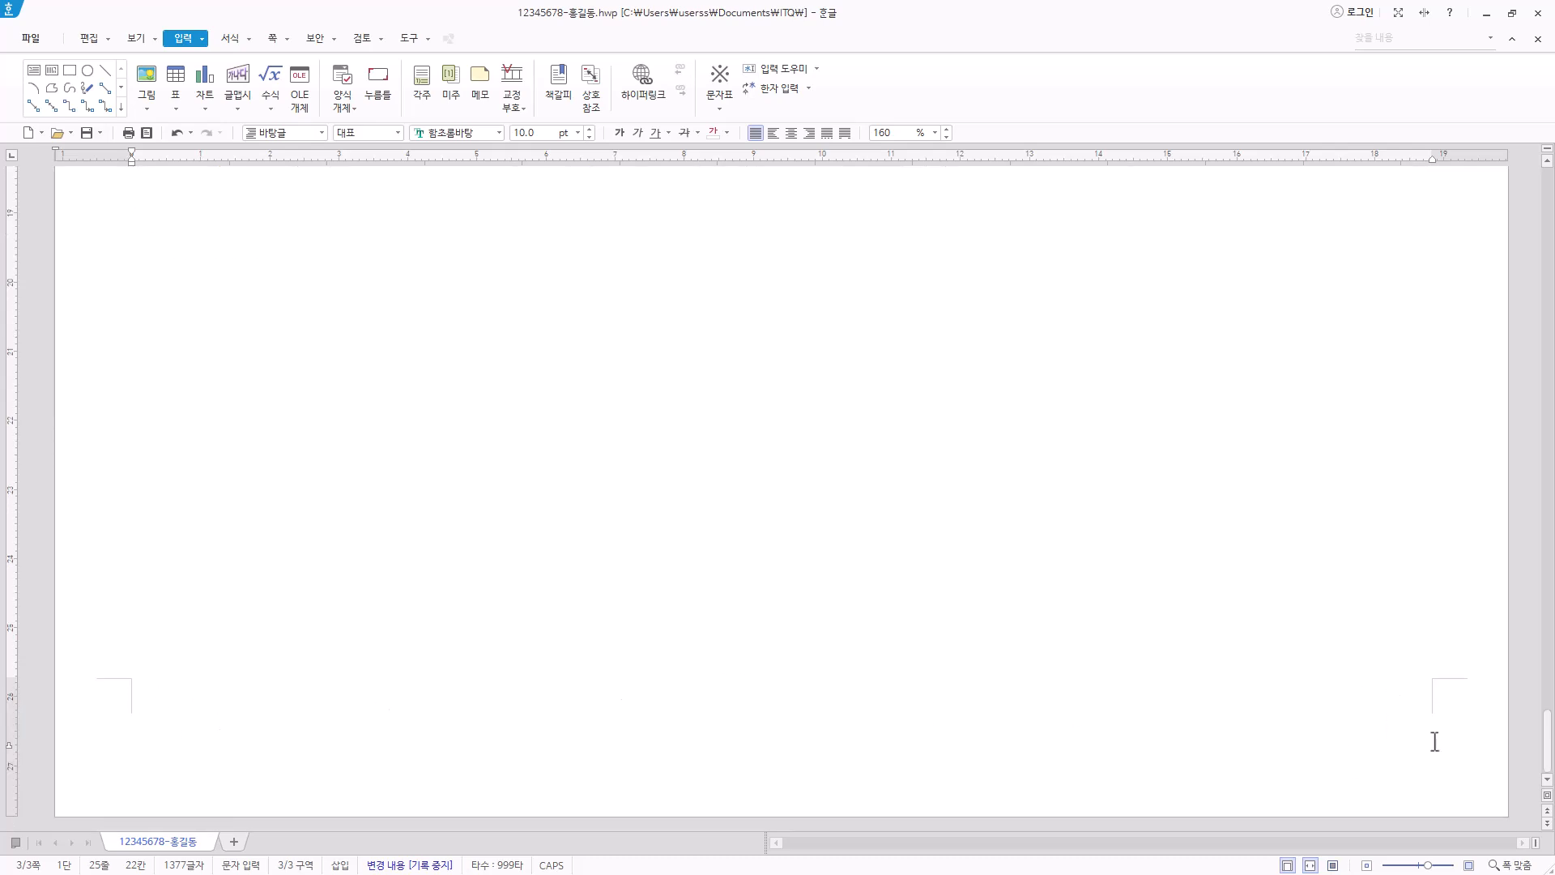
pyautogui.scroll(8, 1271, 716)
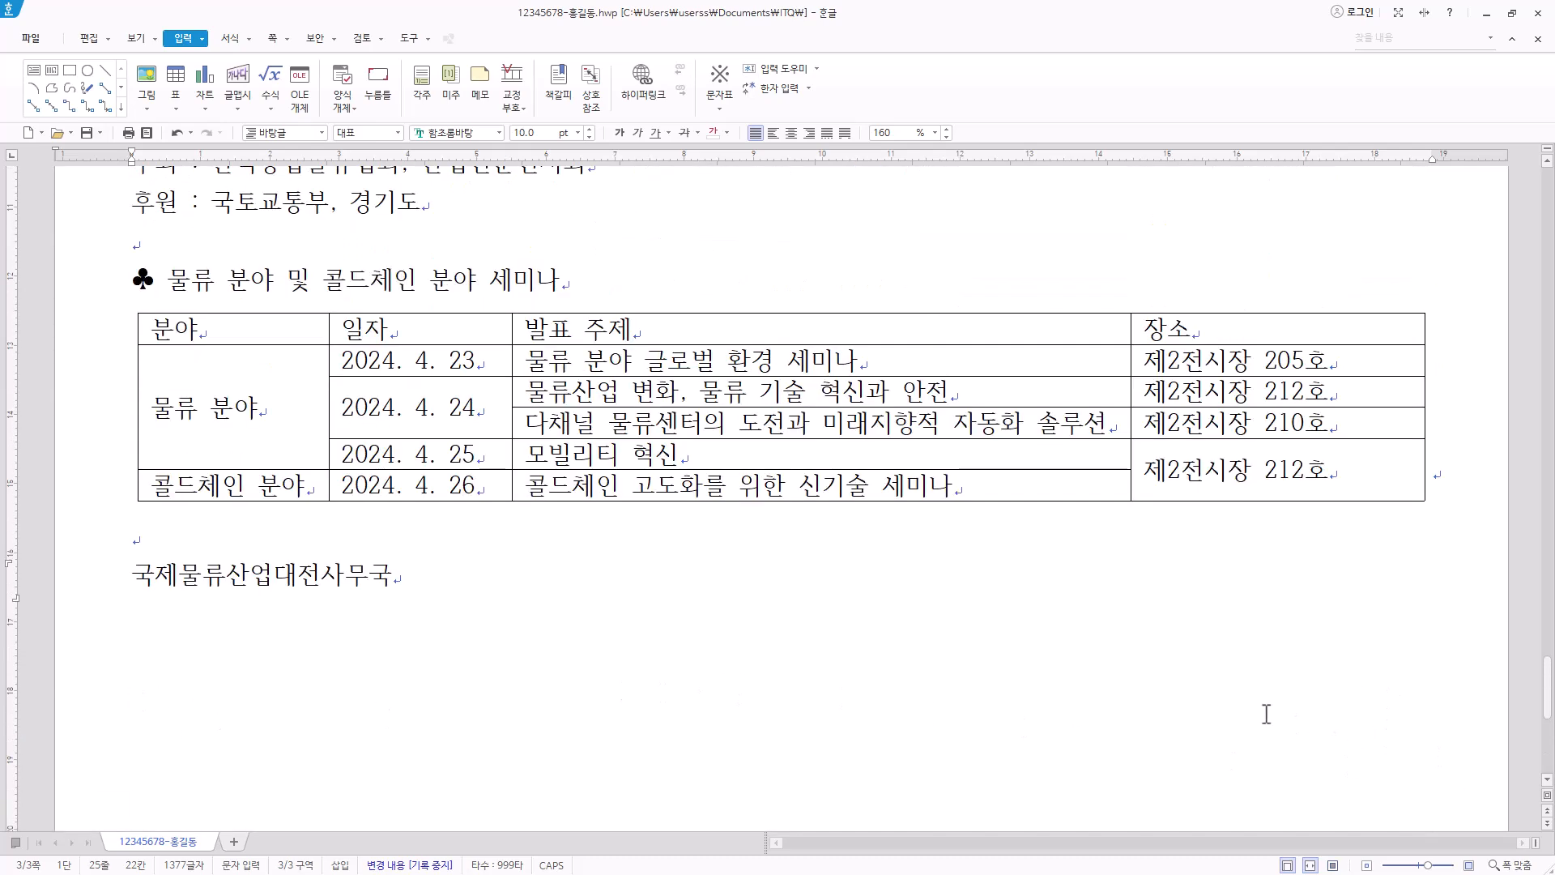
pyautogui.scroll(15, 1266, 714)
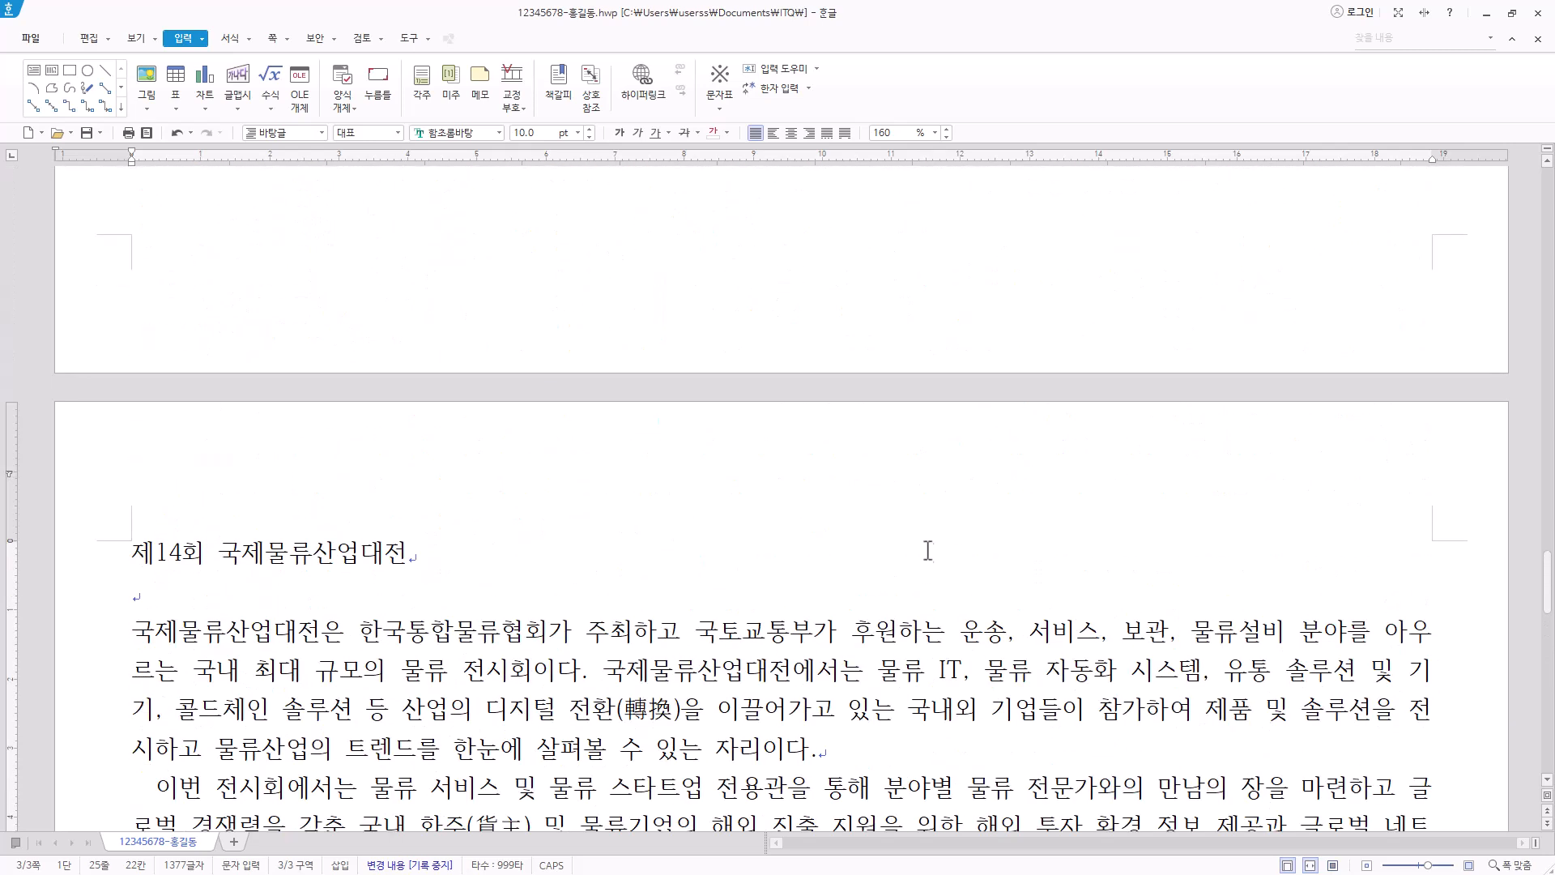
pyautogui.click(453, 557)
pyautogui.hotkey('shift', 'Home')
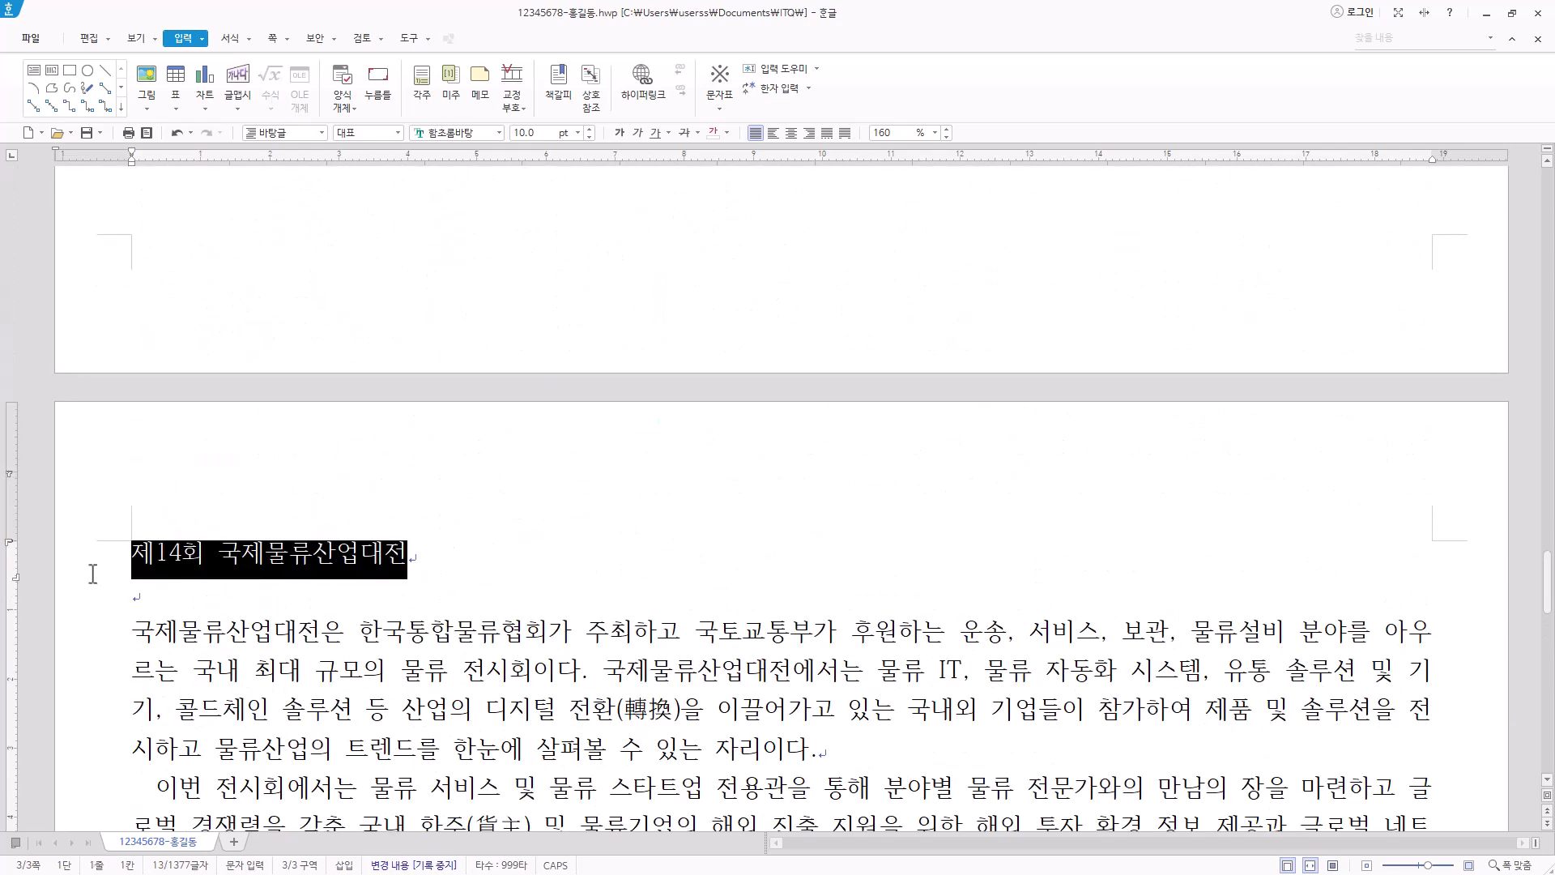
pyautogui.hotkey('alt', 'l')
pyautogui.scroll(-3, 503, 571)
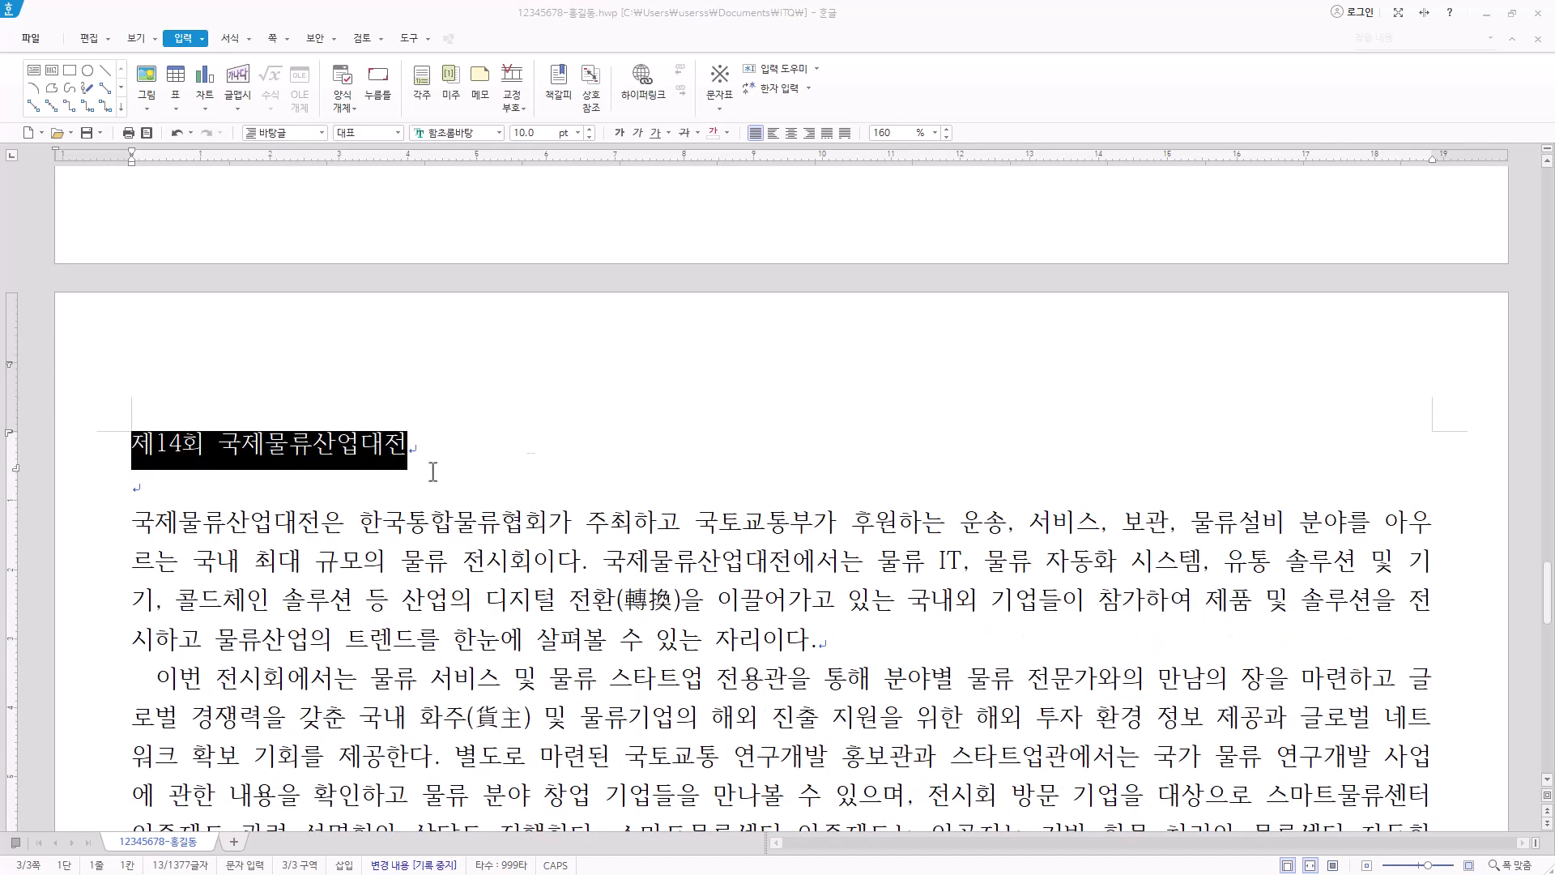
pyautogui.click(465, 132)
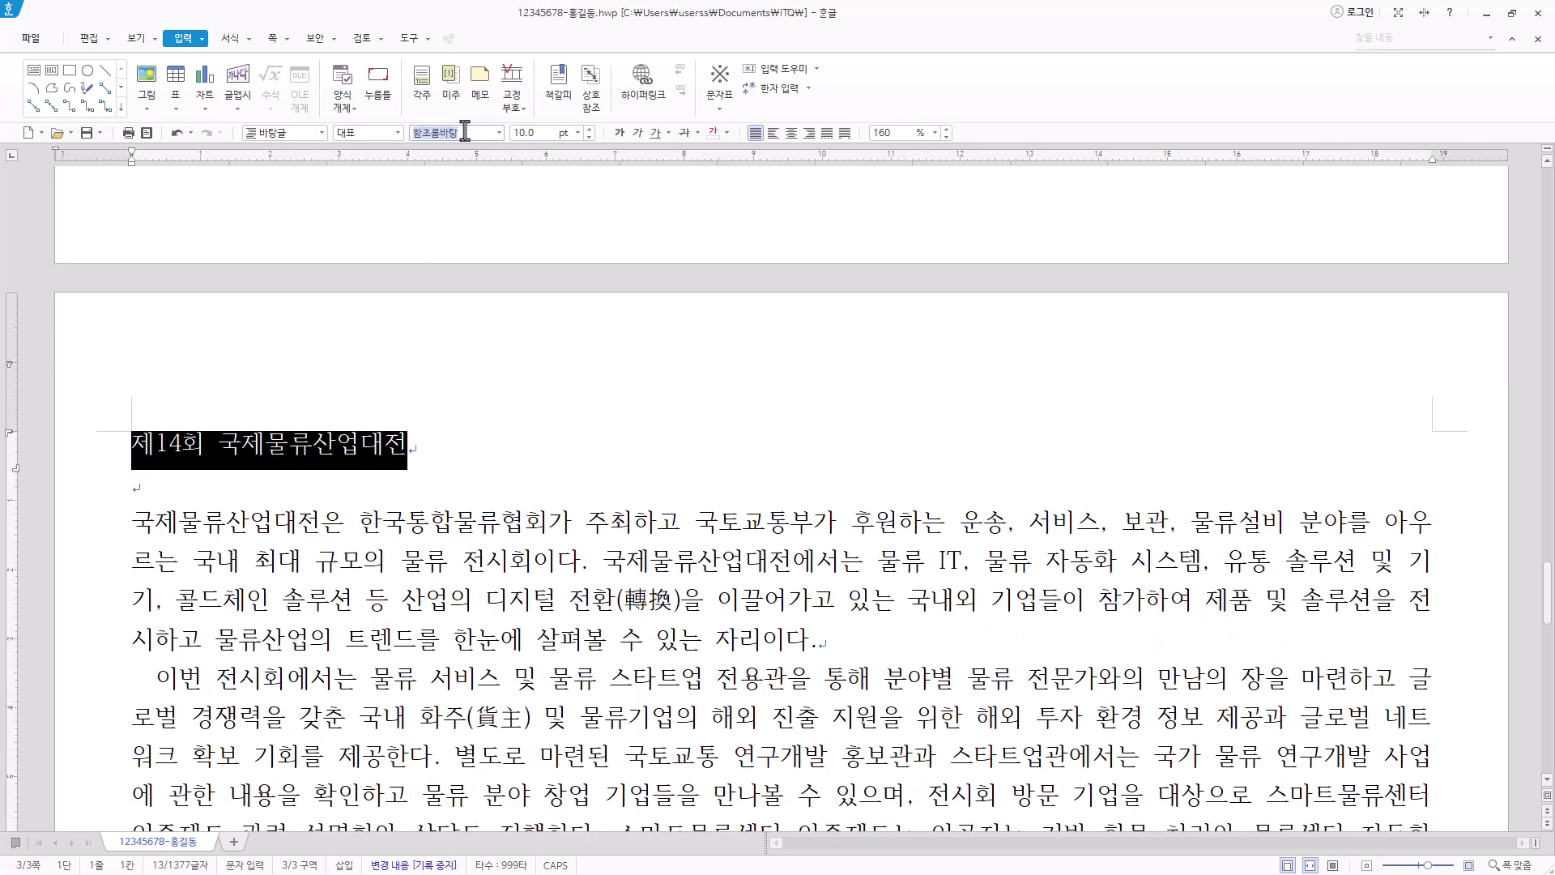
pyautogui.write('돋움')
pyautogui.press('Return')
# Set the title's size to 18 pt and make it bold and centred.
pyautogui.click(578, 132)
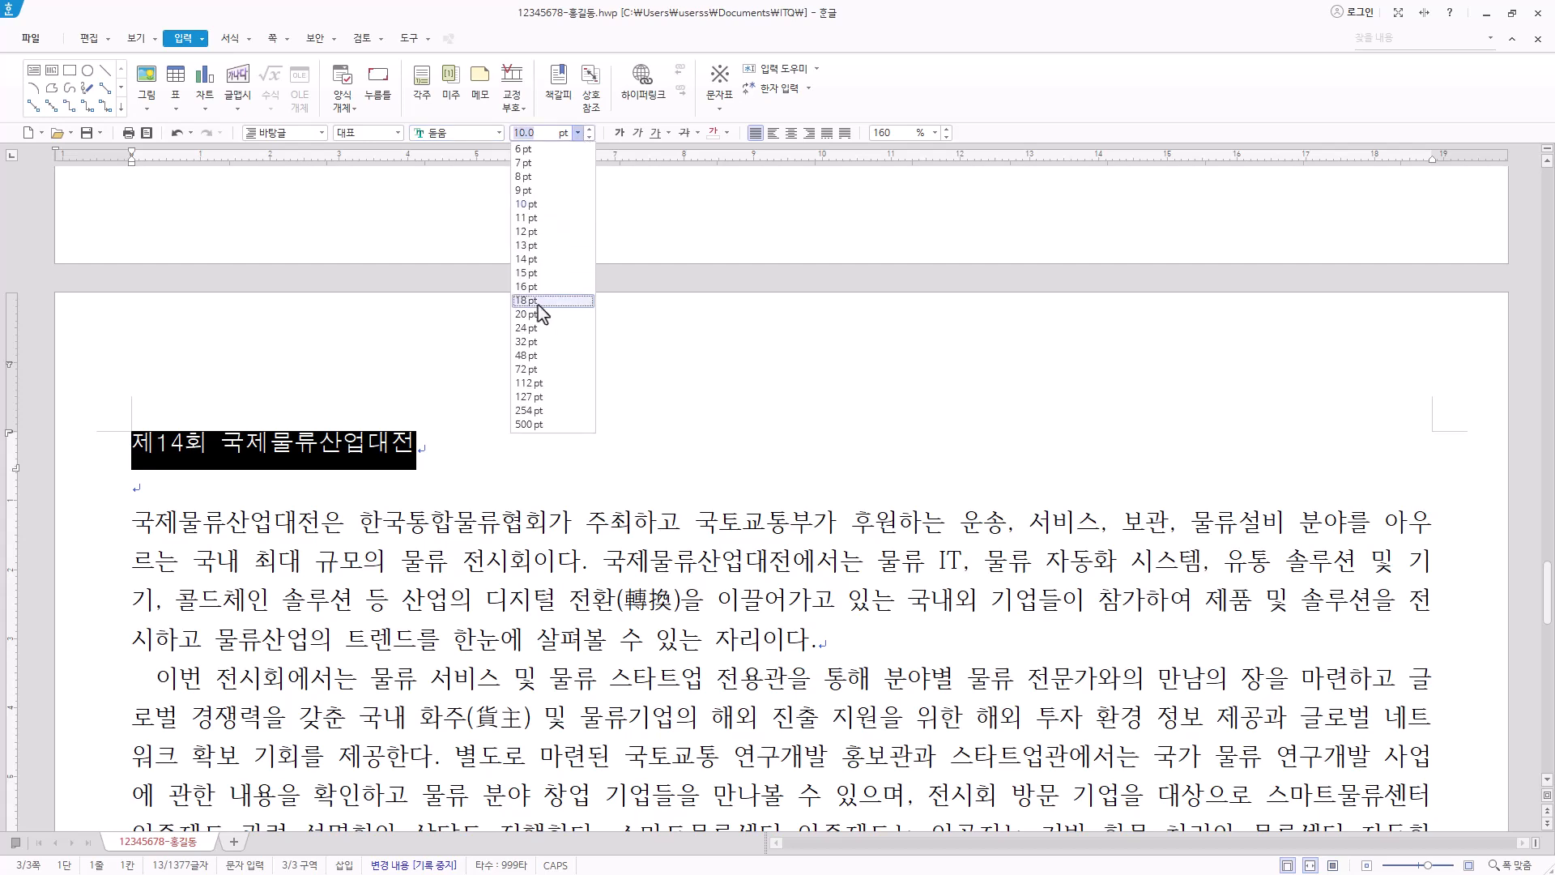
pyautogui.click(537, 306)
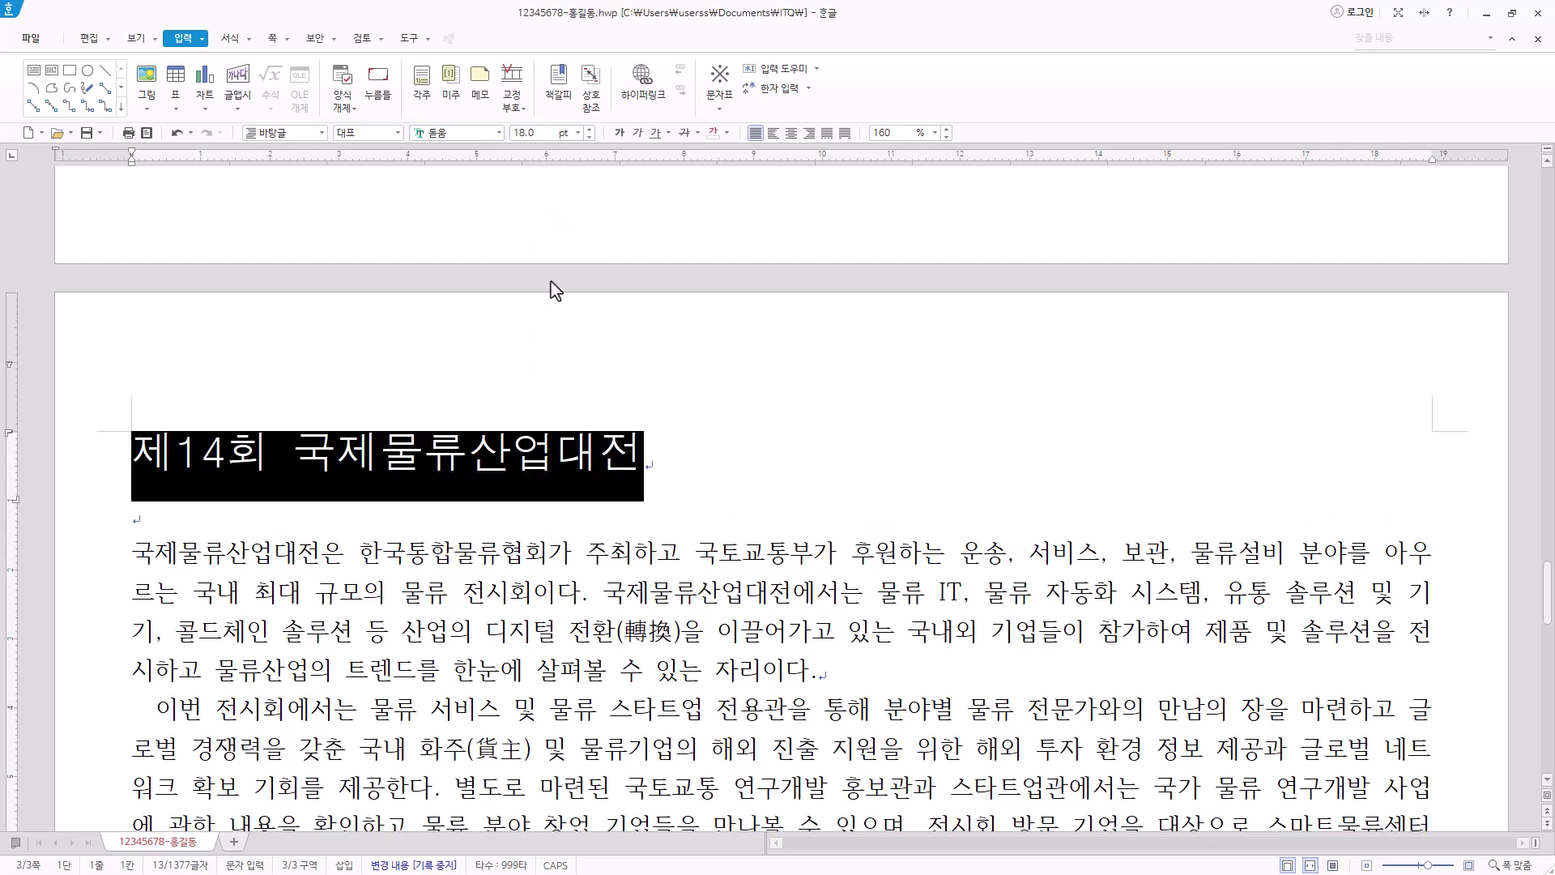
pyautogui.click(622, 135)
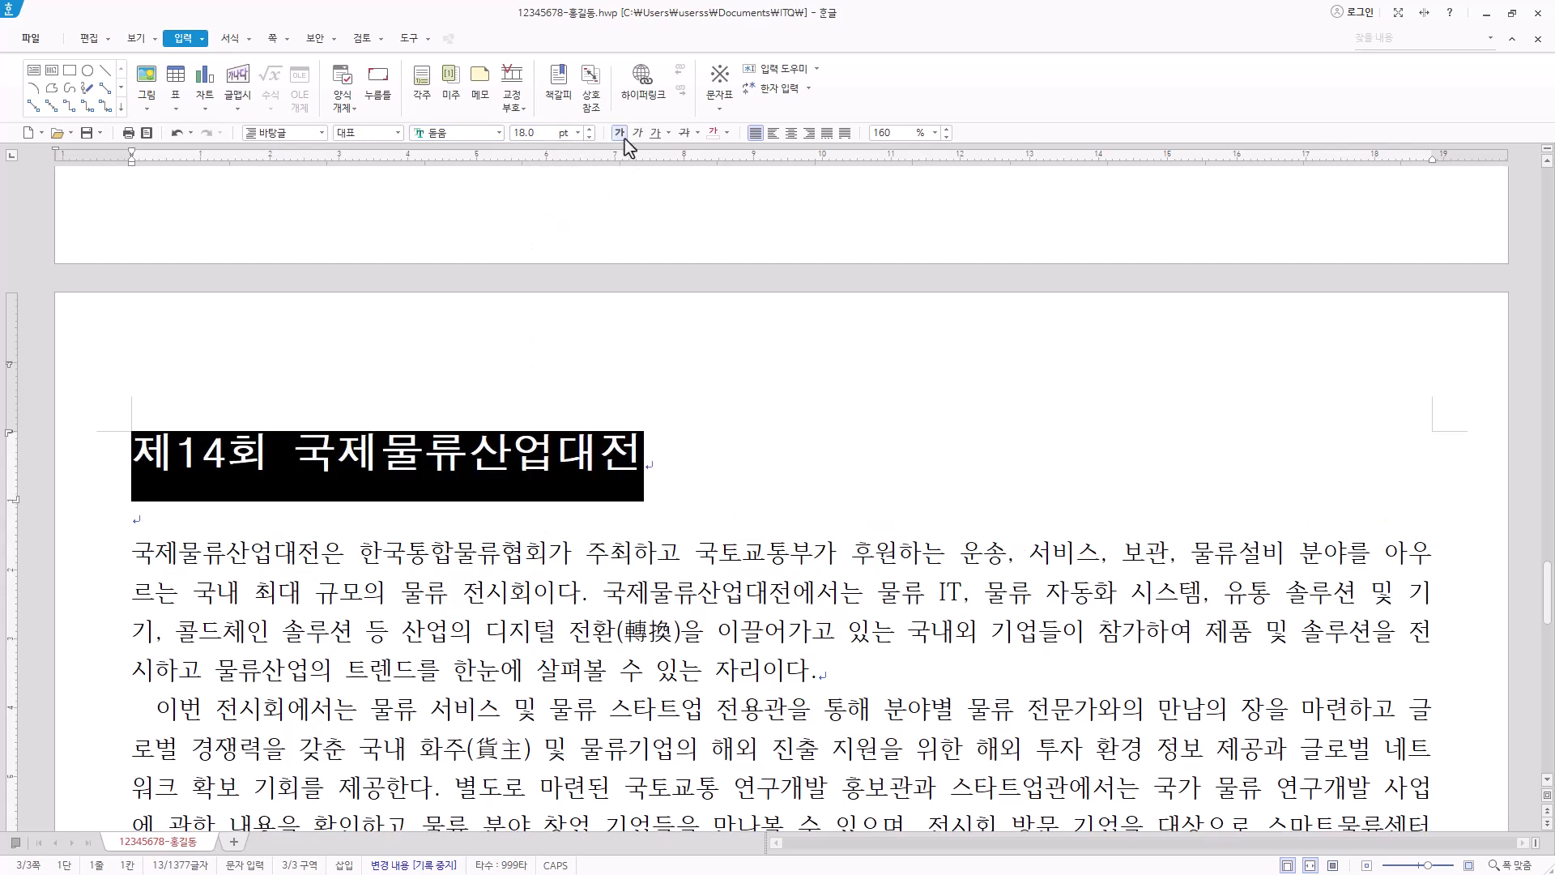
pyautogui.click(792, 133)
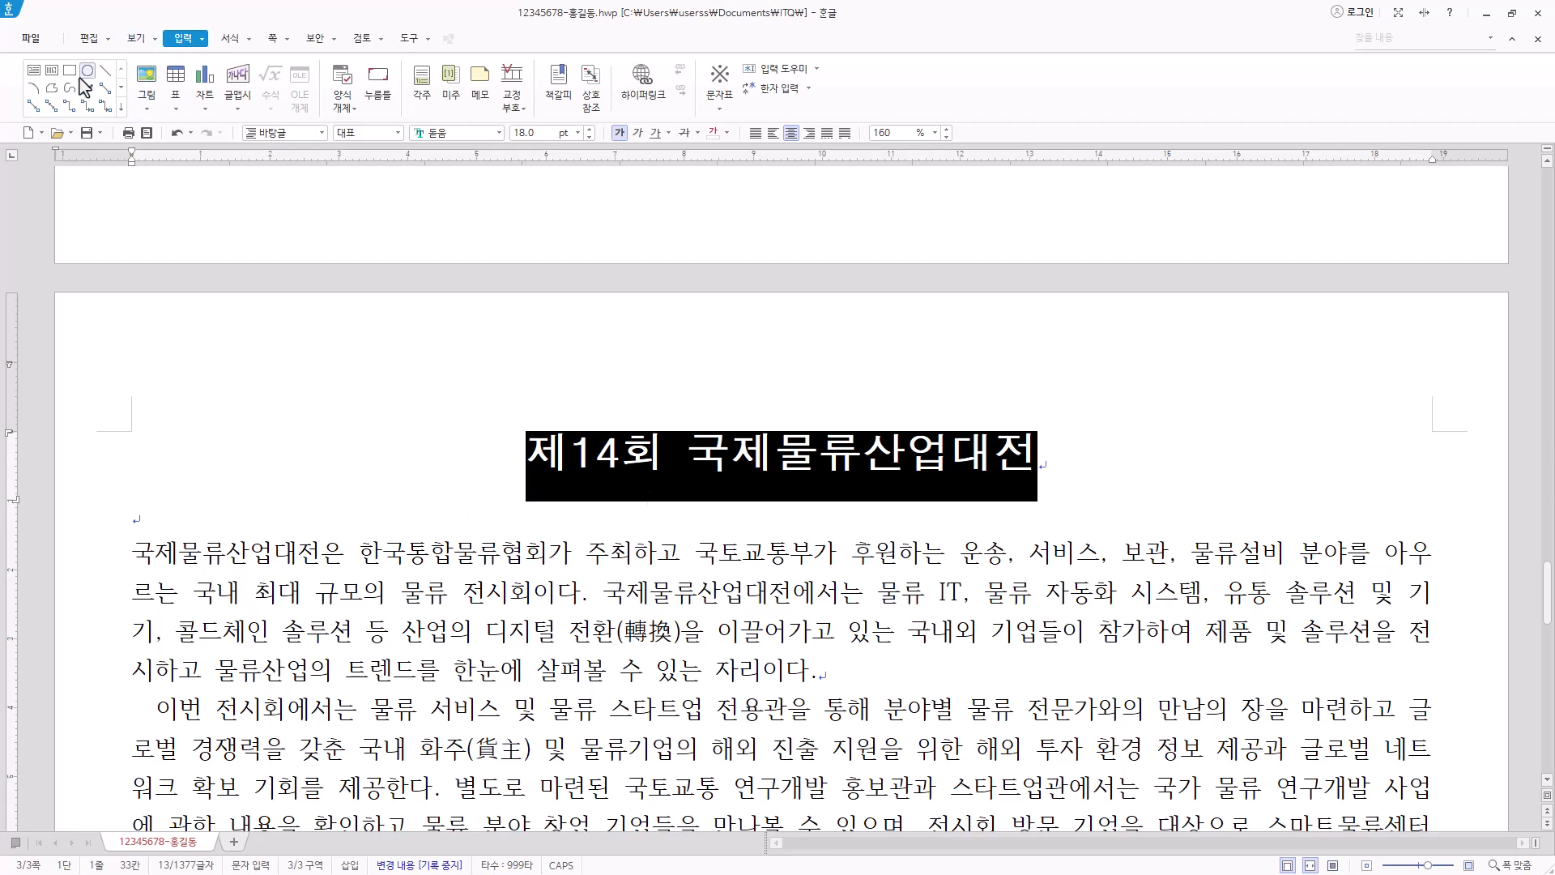
# Add the ruby text (덧말) "물류산업의 변화와 혁신" above the title "제14회 국제물류산업대전".
pyautogui.click(203, 40)
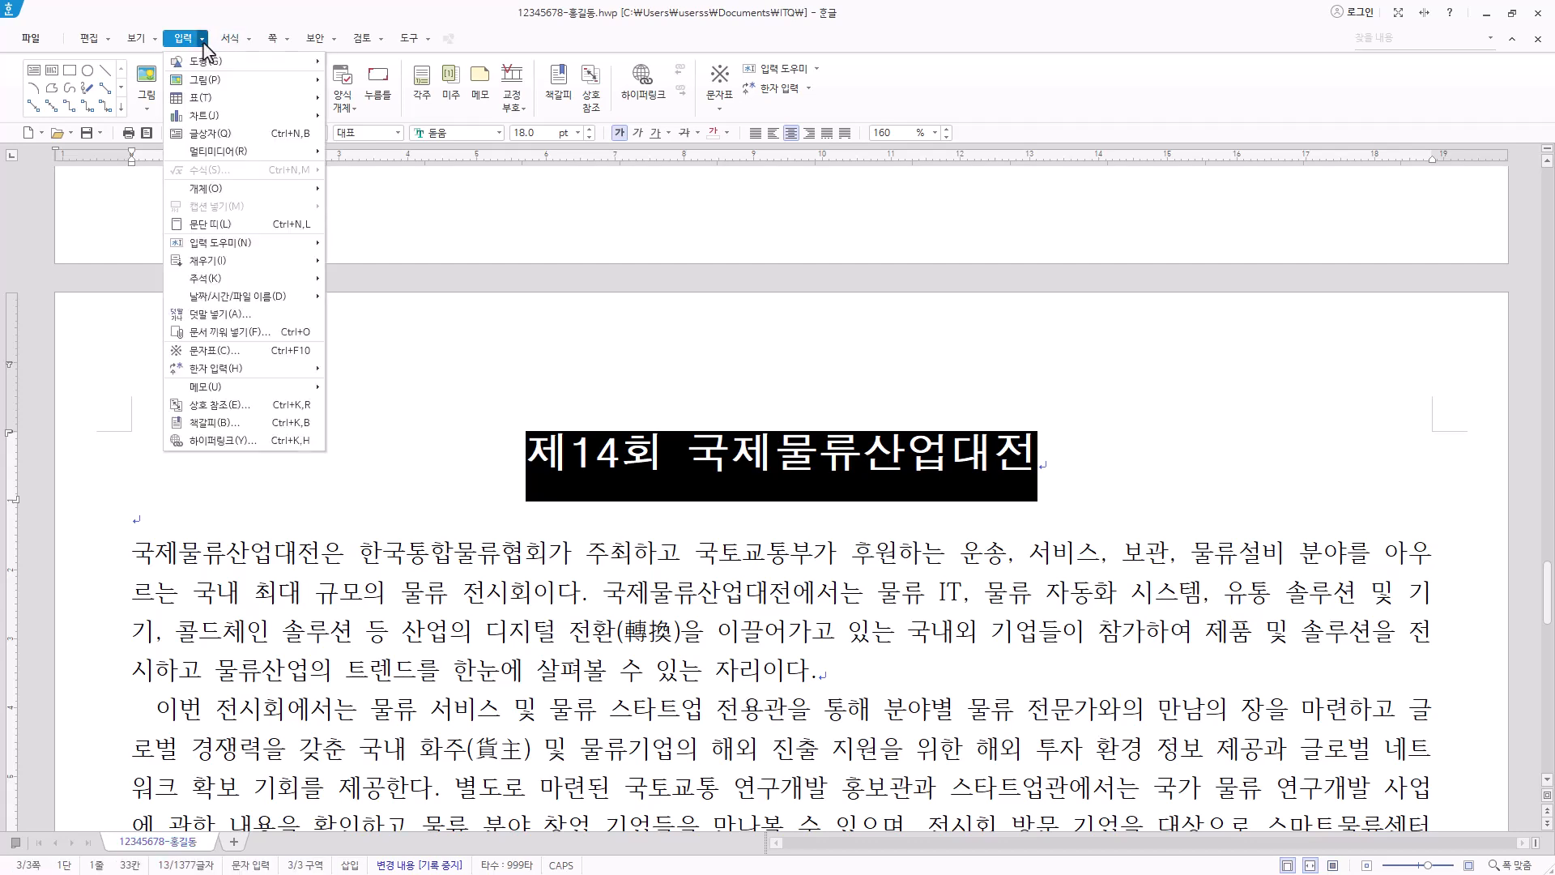
pyautogui.click(235, 316)
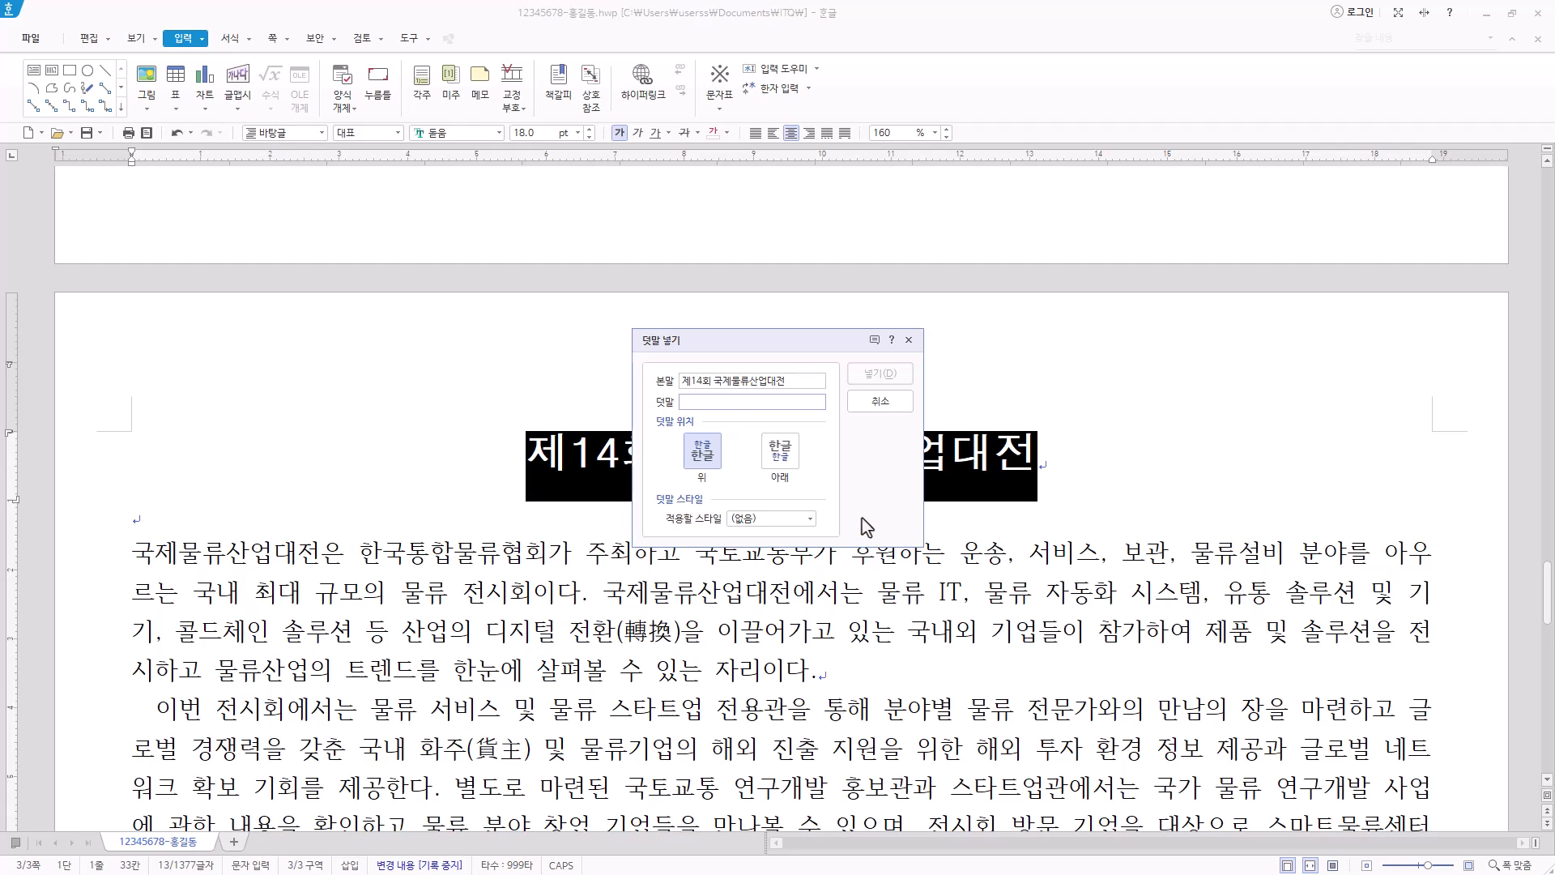
pyautogui.write('물류산업의 변화와 혁신')
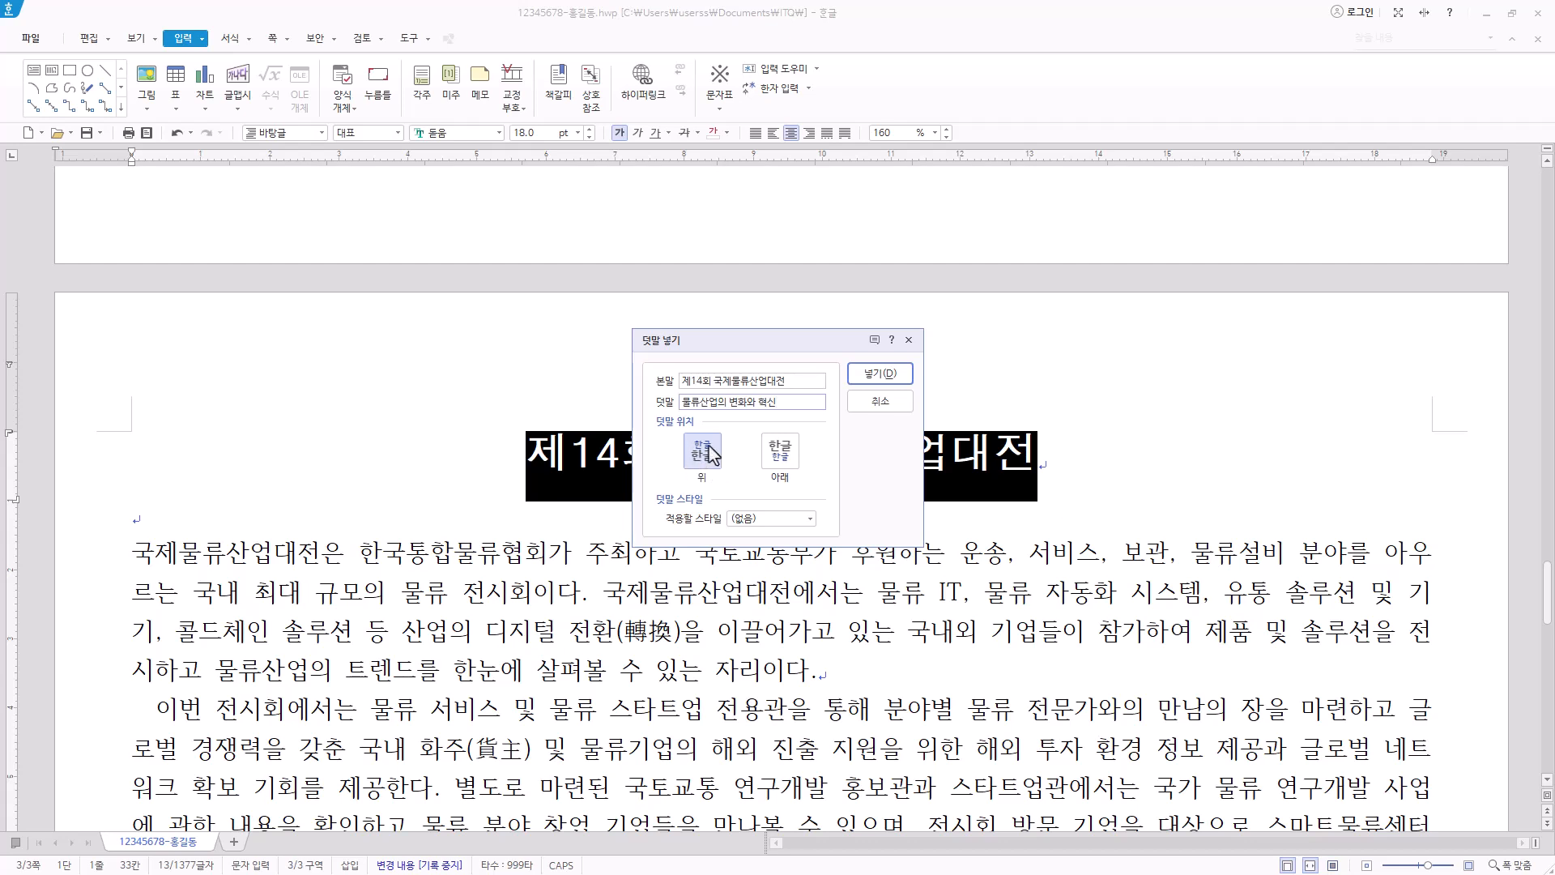
pyautogui.click(902, 375)
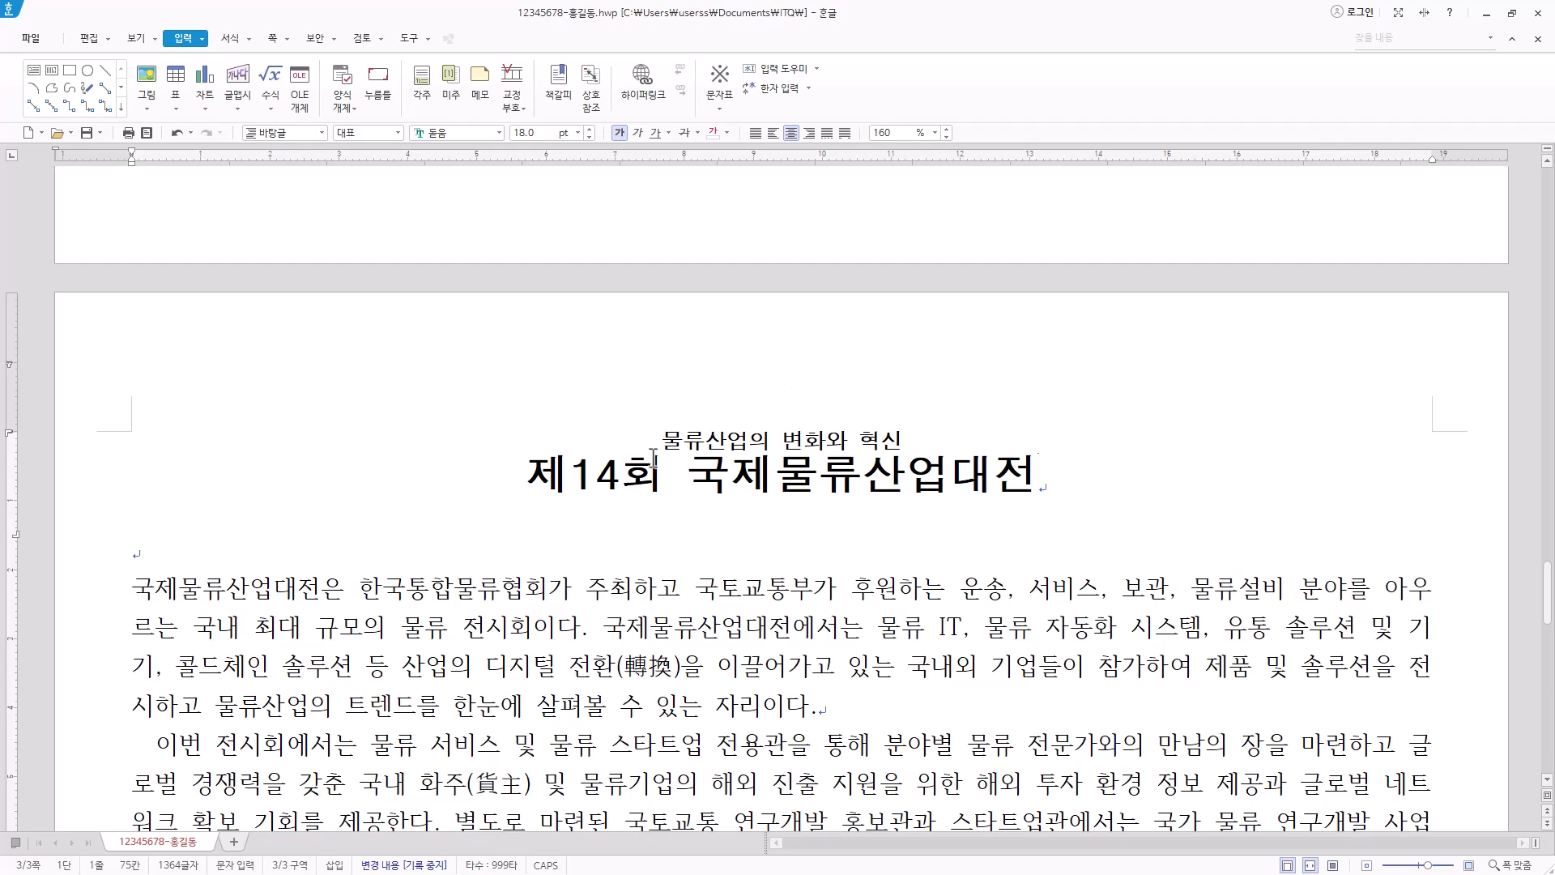
# Create a header for both odd and even pages (양쪽) with no preset layout, containing "미래 물류 기술".
pyautogui.click(228, 550)
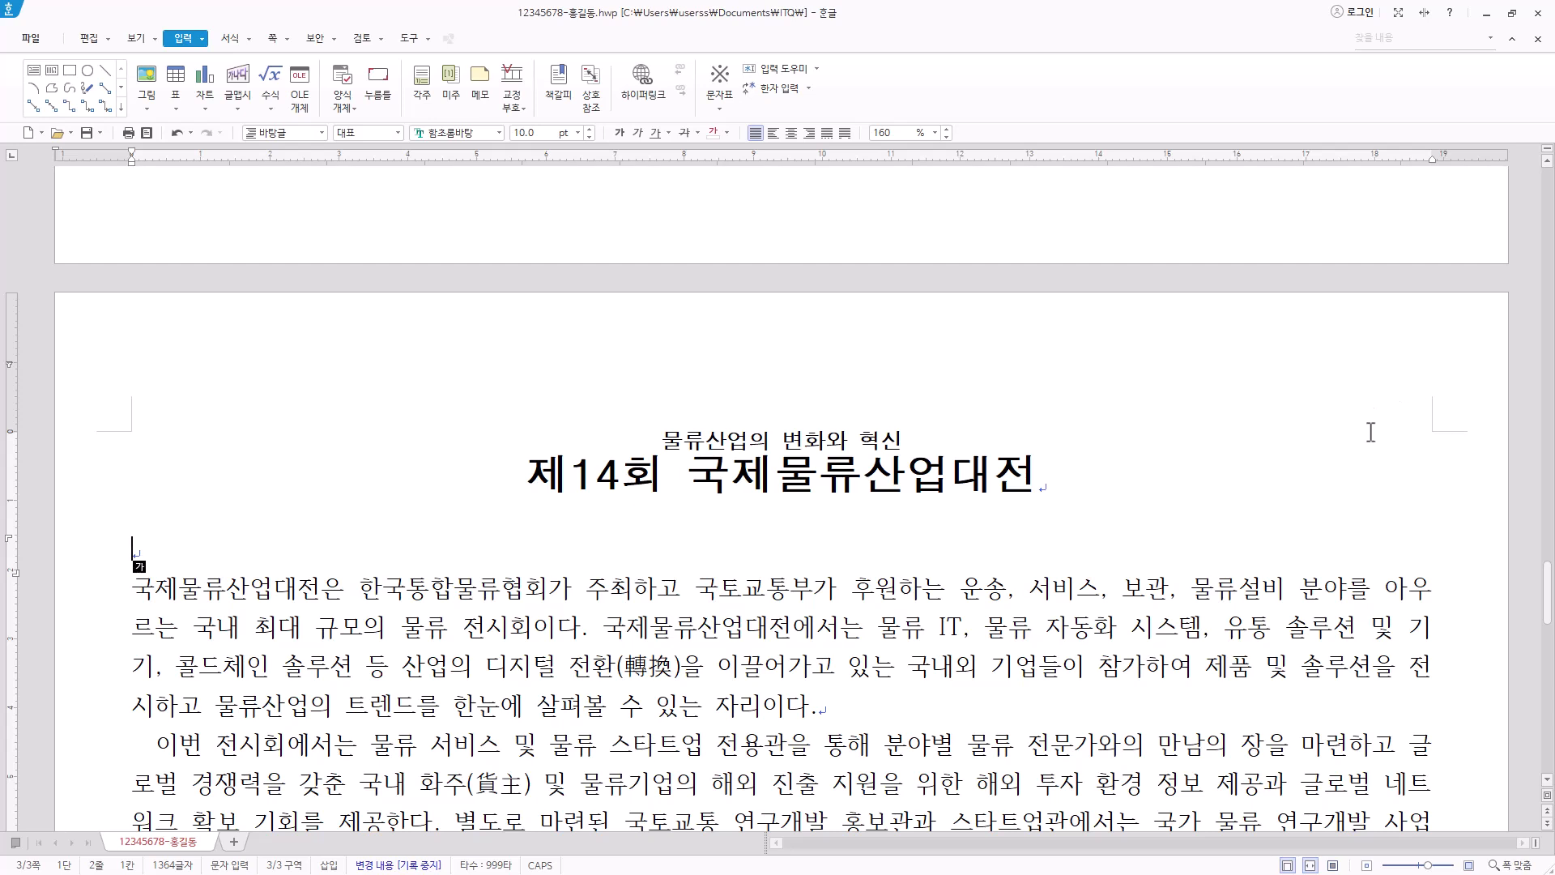
pyautogui.click(276, 38)
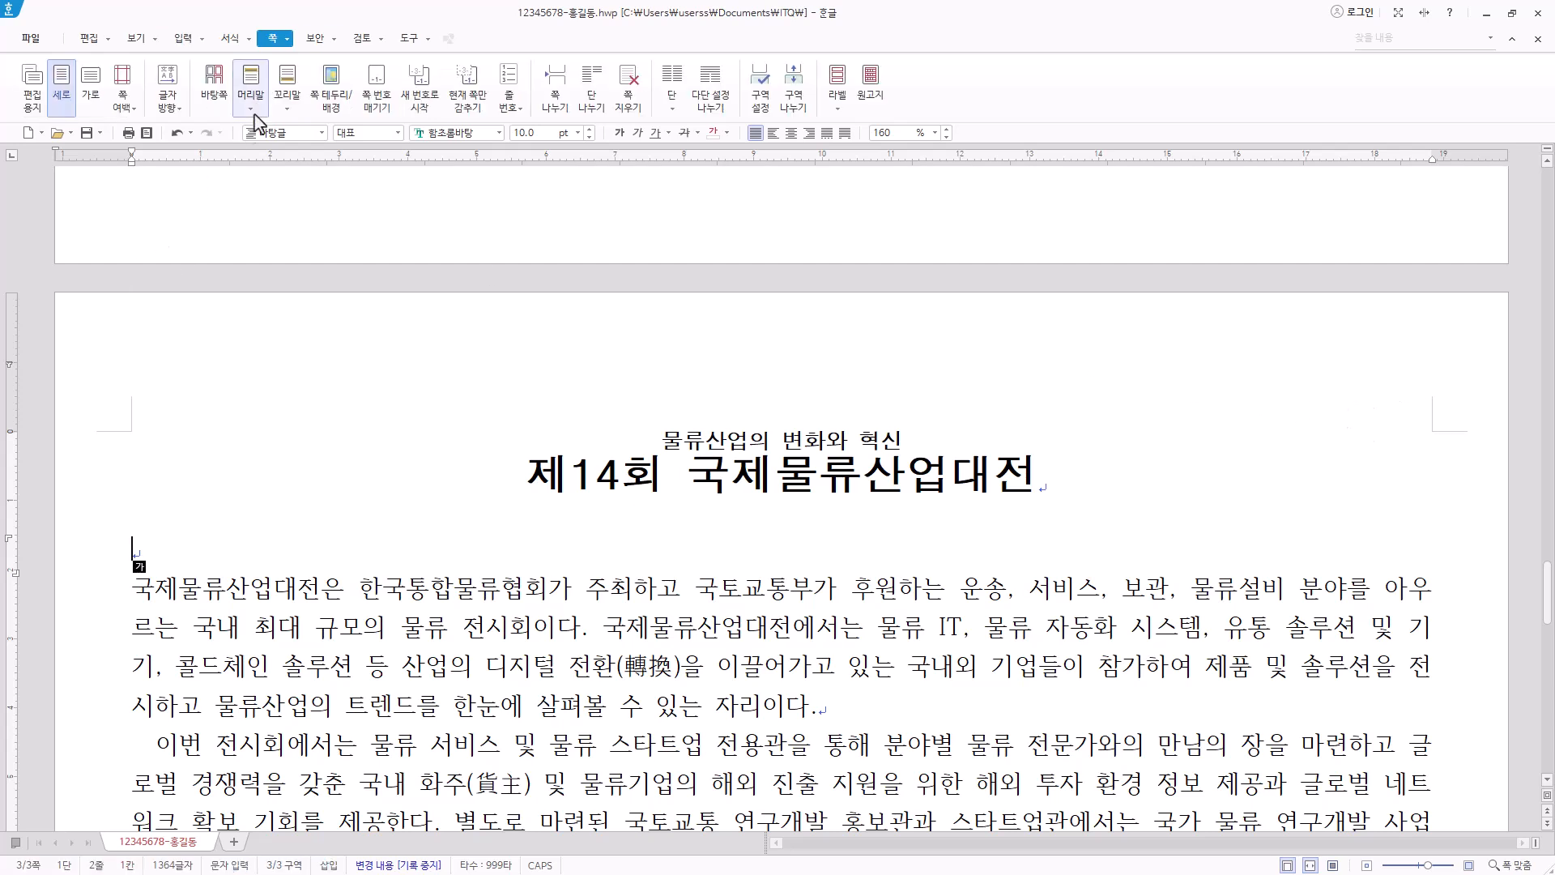
pyautogui.click(251, 111)
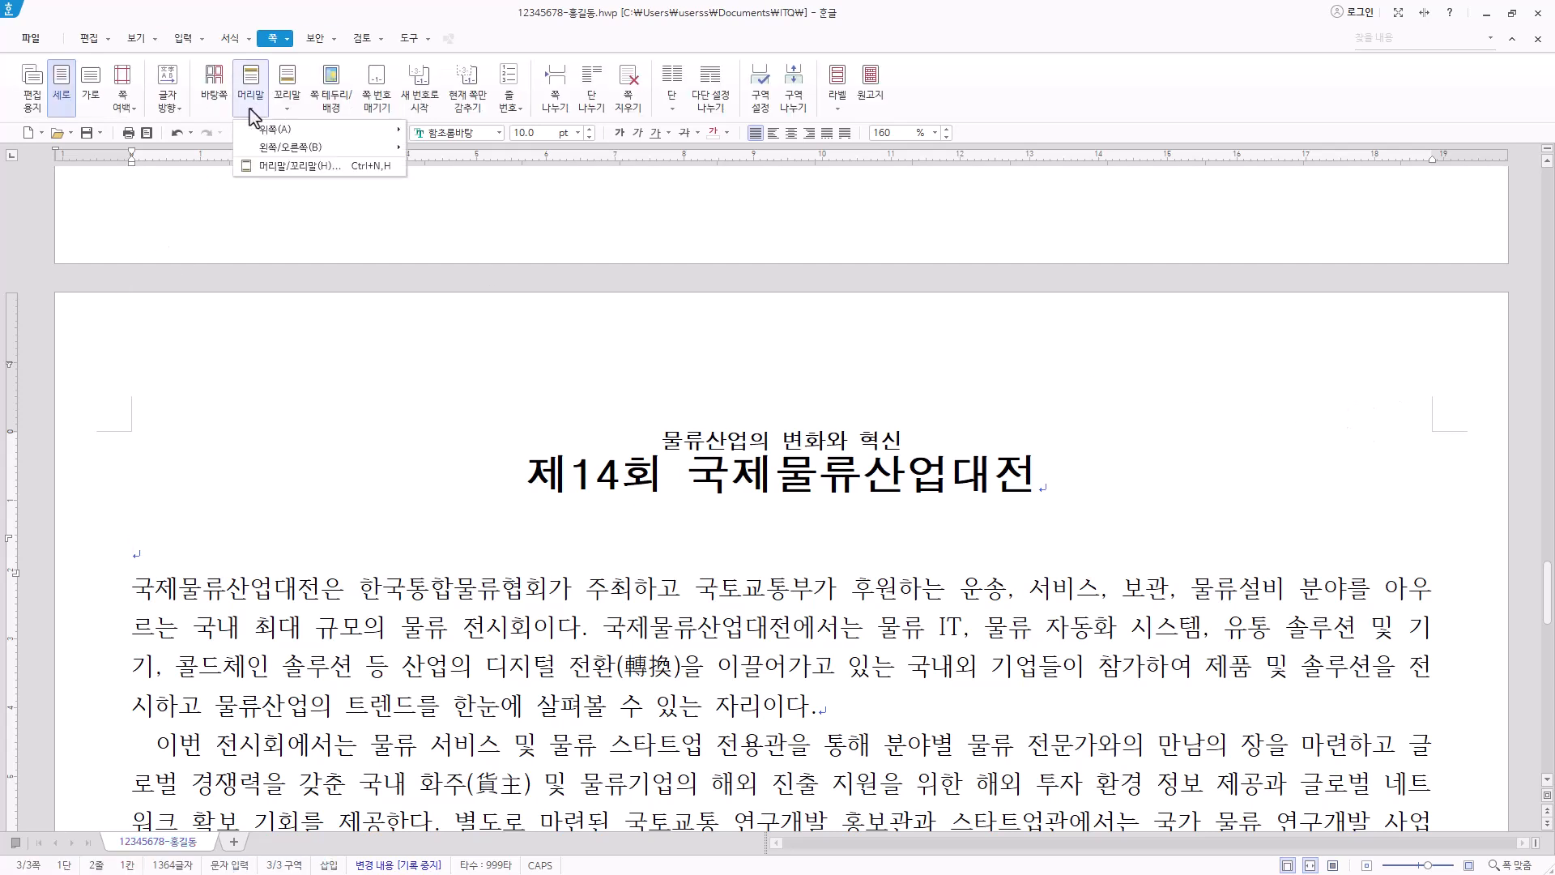
pyautogui.click(335, 165)
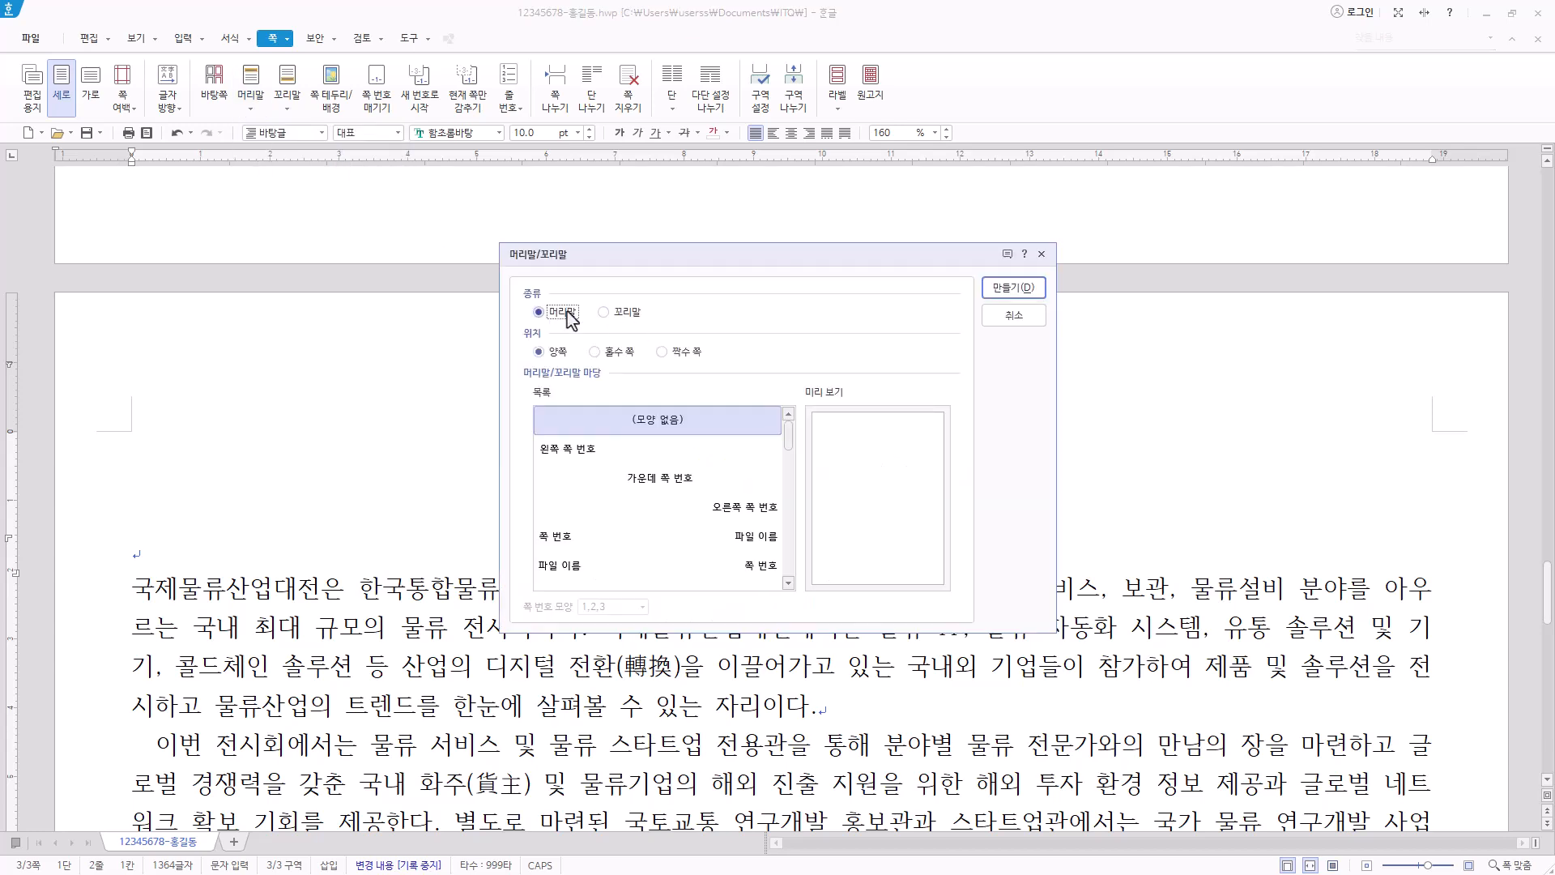
pyautogui.click(1013, 287)
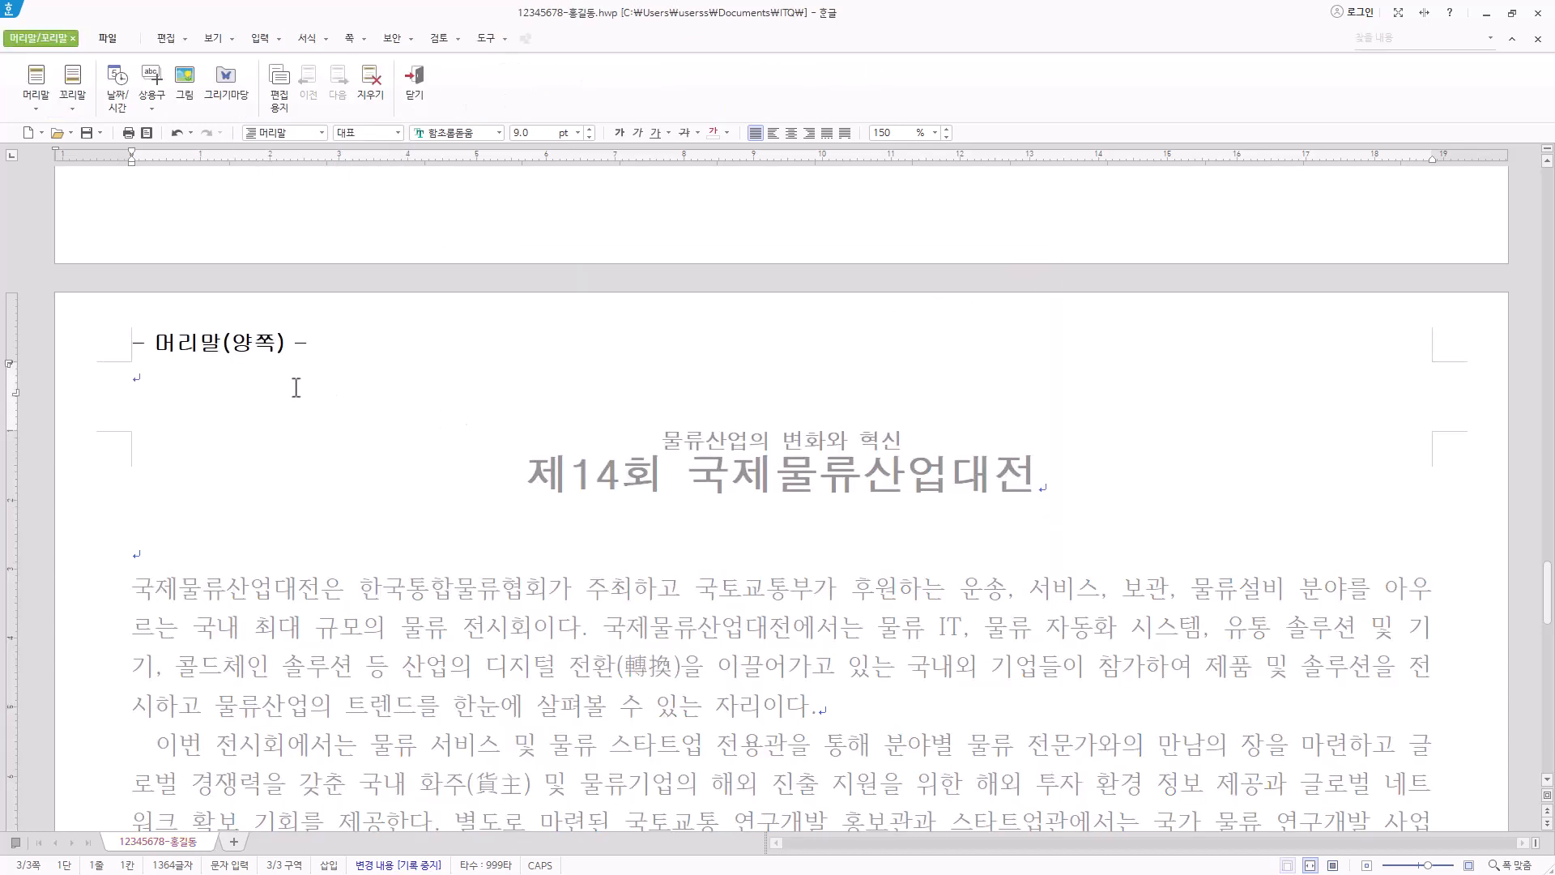
pyautogui.write('미래 물류 기술')
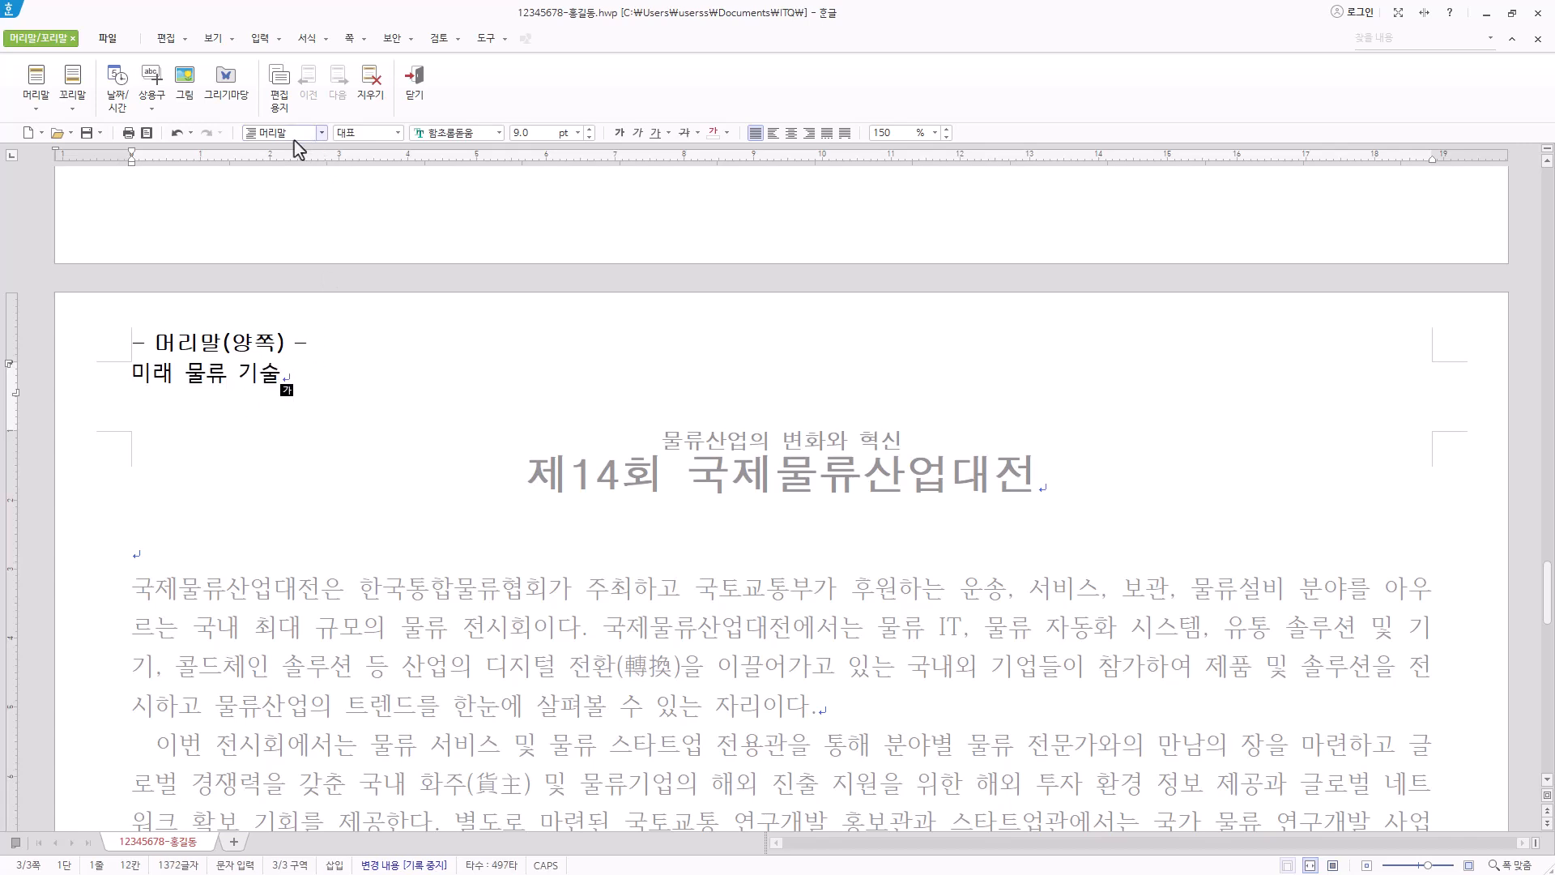
# Format the header text "미래 물류 기술" as 굴림, 10 pt, right-aligned, and leave header editing.
pyautogui.moveTo(324, 377); pyautogui.dragTo(83, 371)
pyautogui.click(332, 387)
pyautogui.hotkey('shift', 'Home')
pyautogui.click(458, 134)
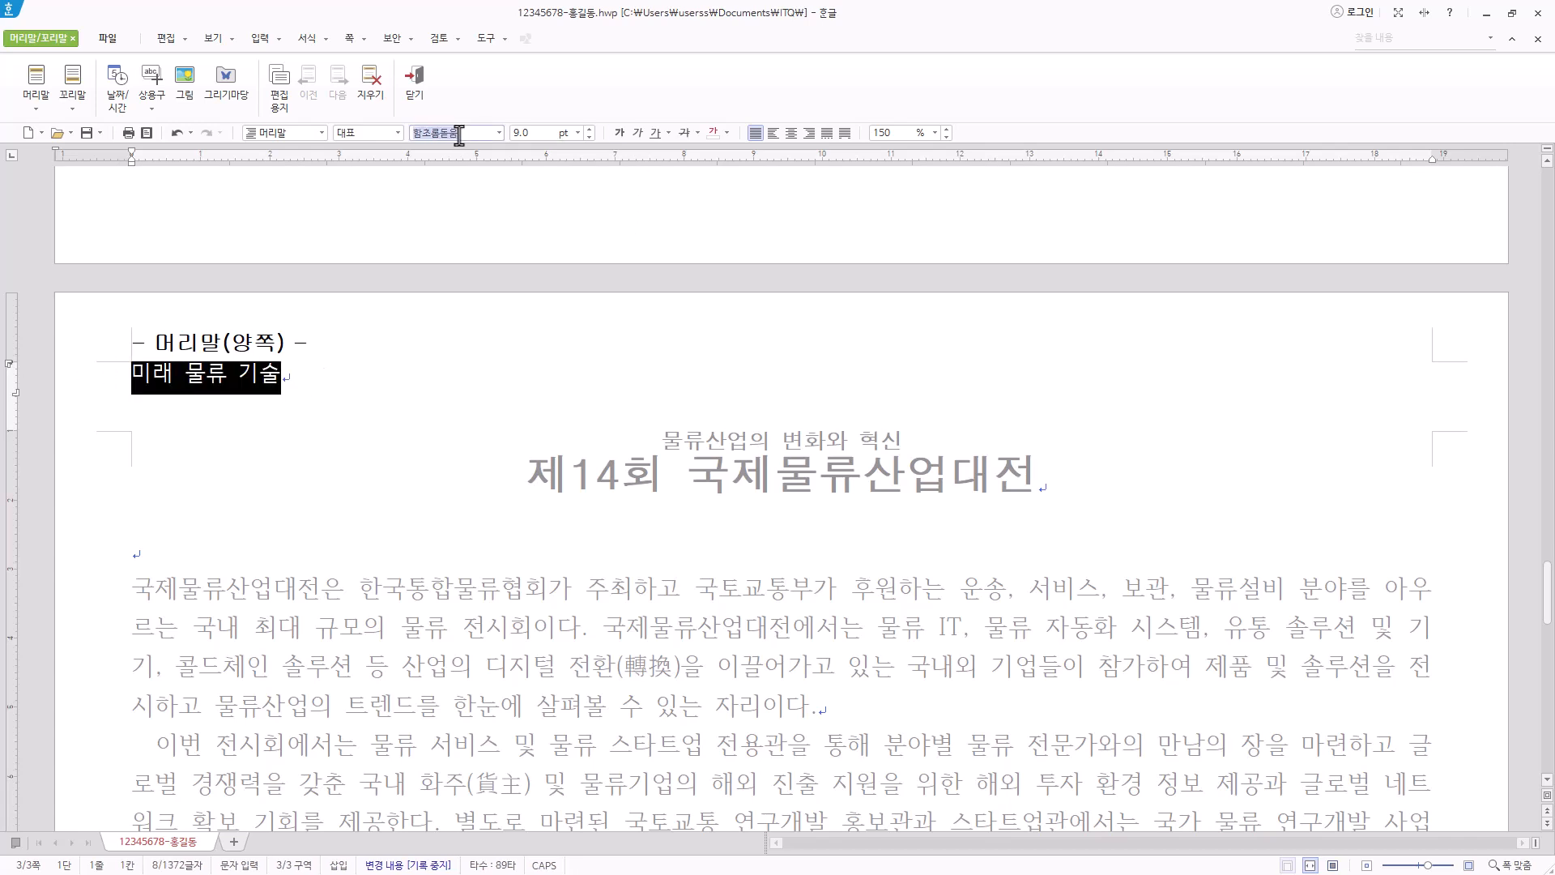
pyautogui.write('굴림')
pyautogui.press('Return')
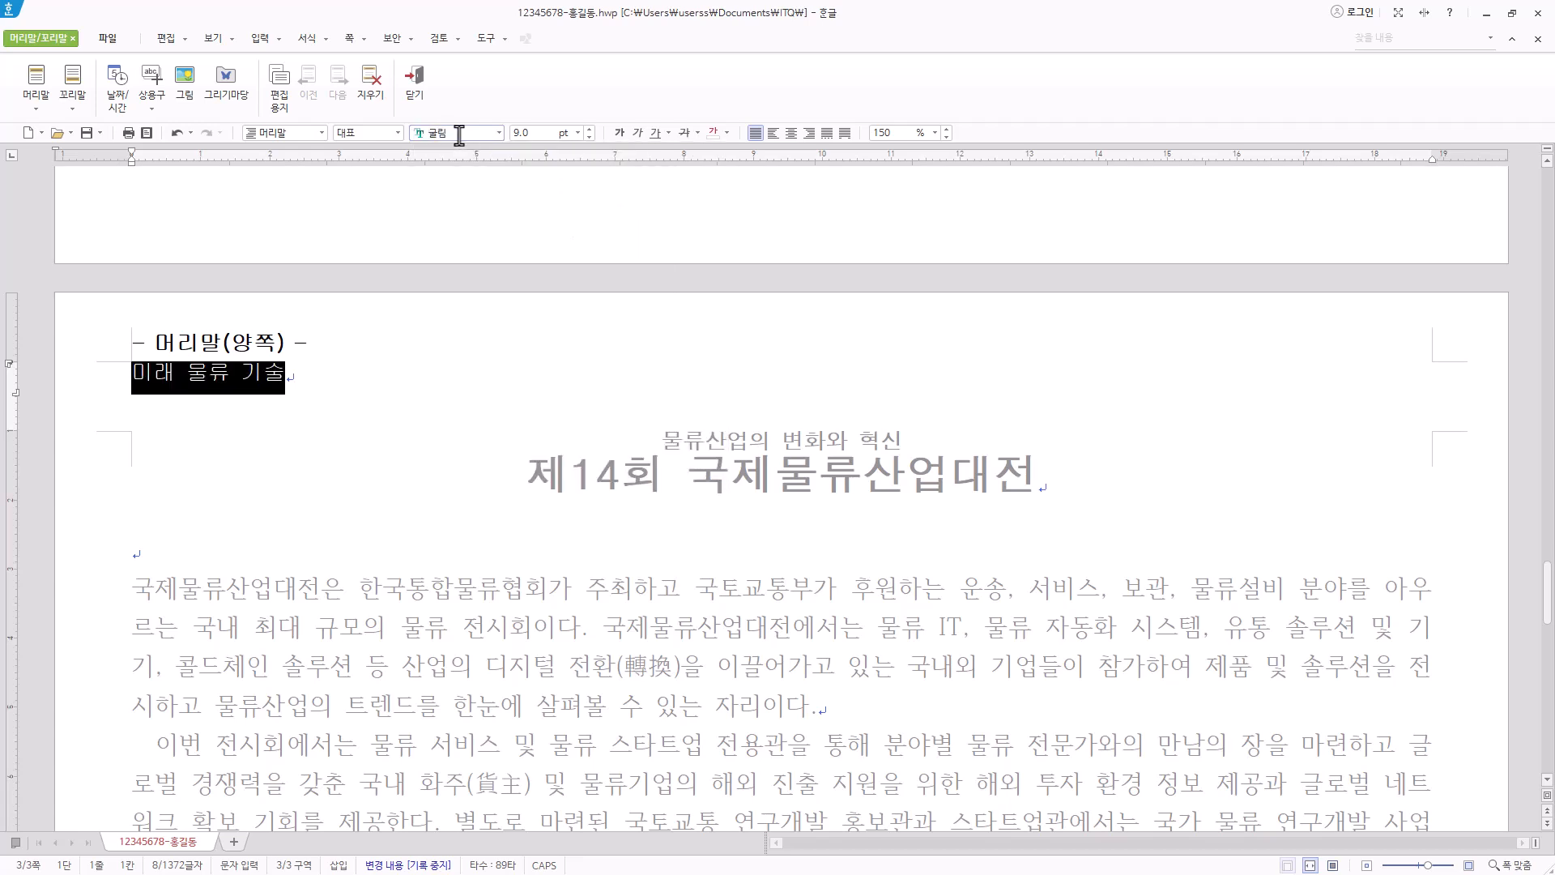
pyautogui.click(589, 128)
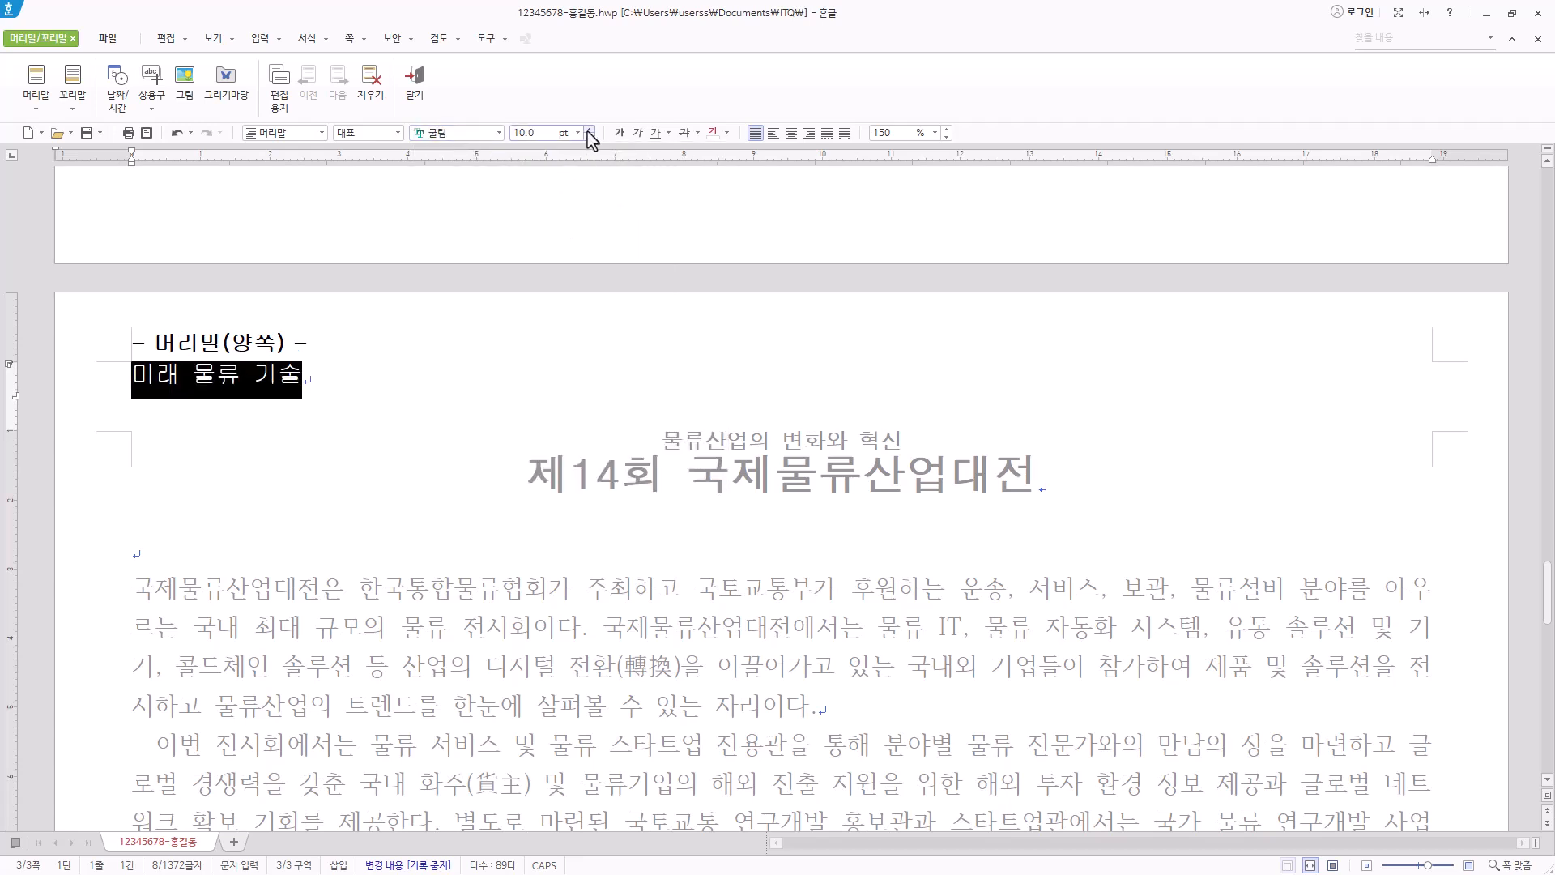
pyautogui.click(808, 133)
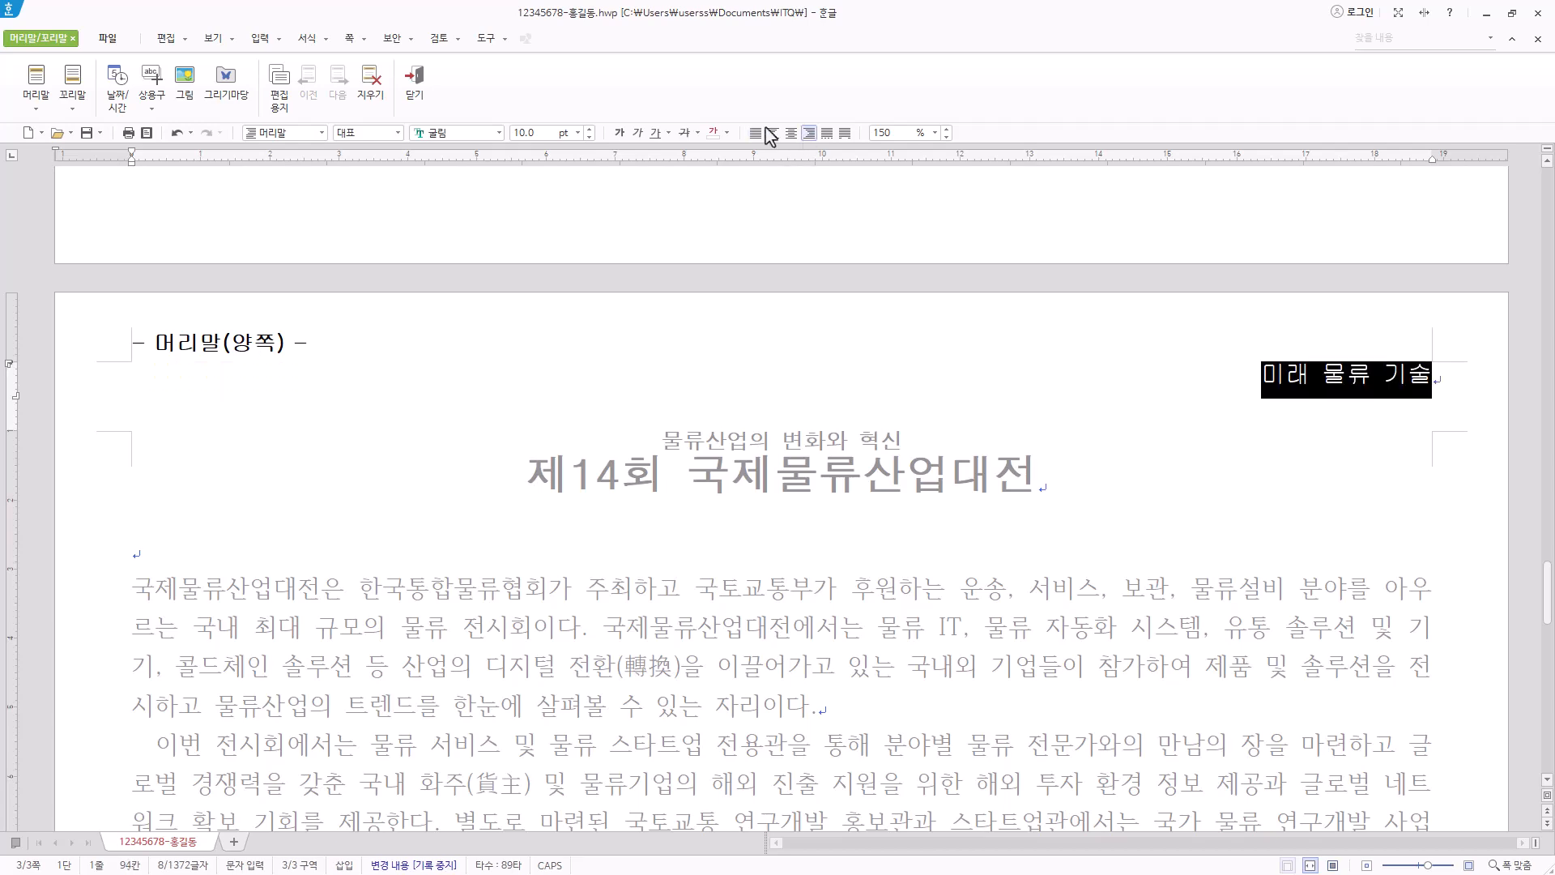
pyautogui.click(417, 81)
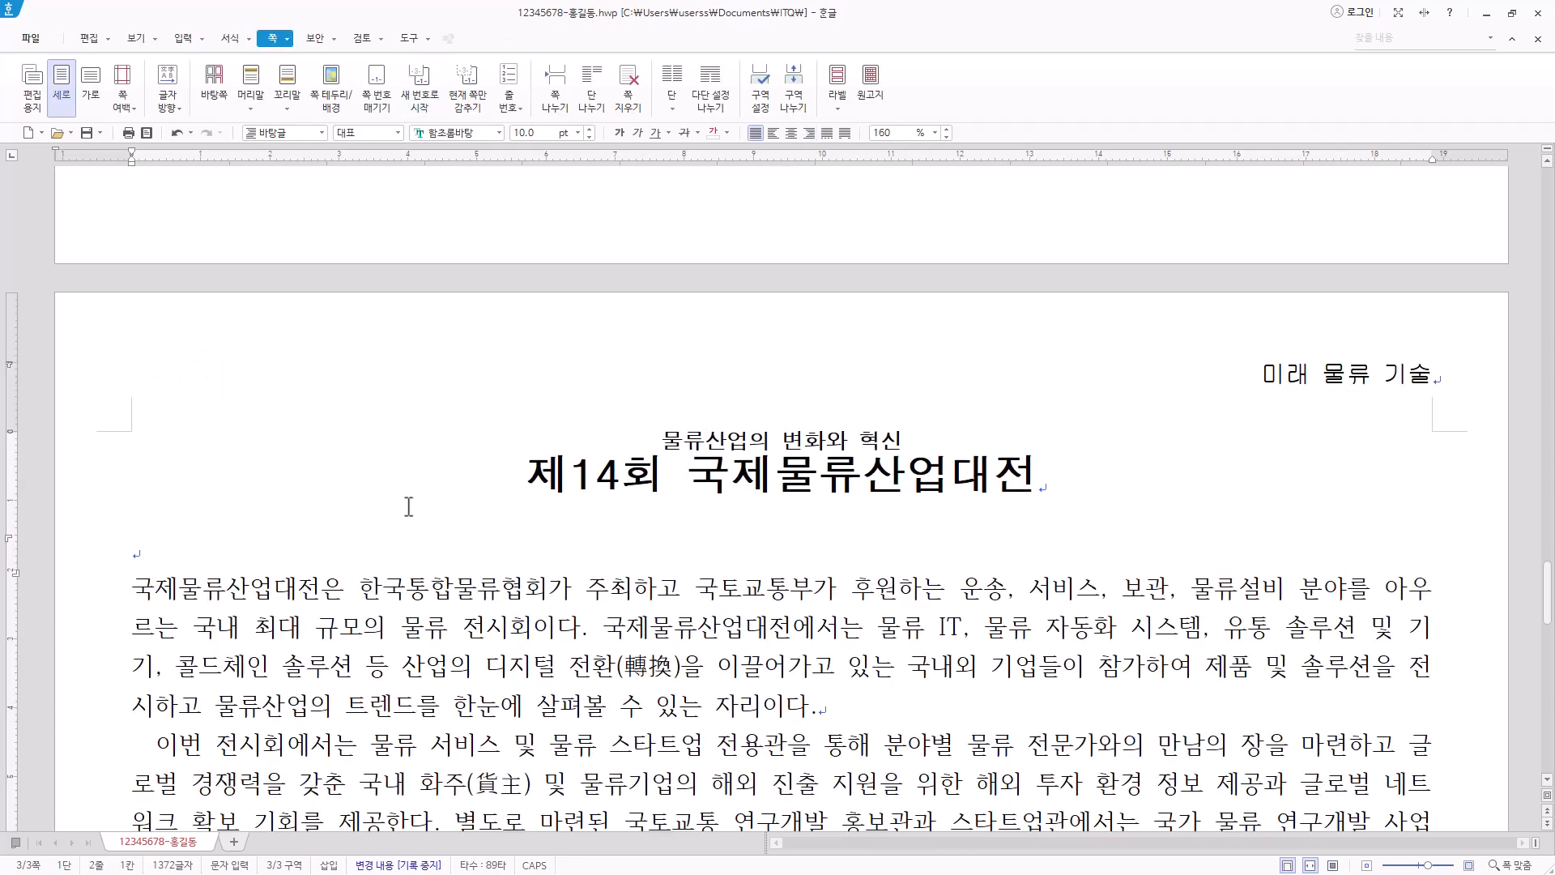
# Decorate the first body paragraph's initial letter with a two-line drop cap in 궁서 on a yellow fill.
pyautogui.scroll(-2, 409, 491)
pyautogui.moveTo(134, 485); pyautogui.dragTo(161, 479)
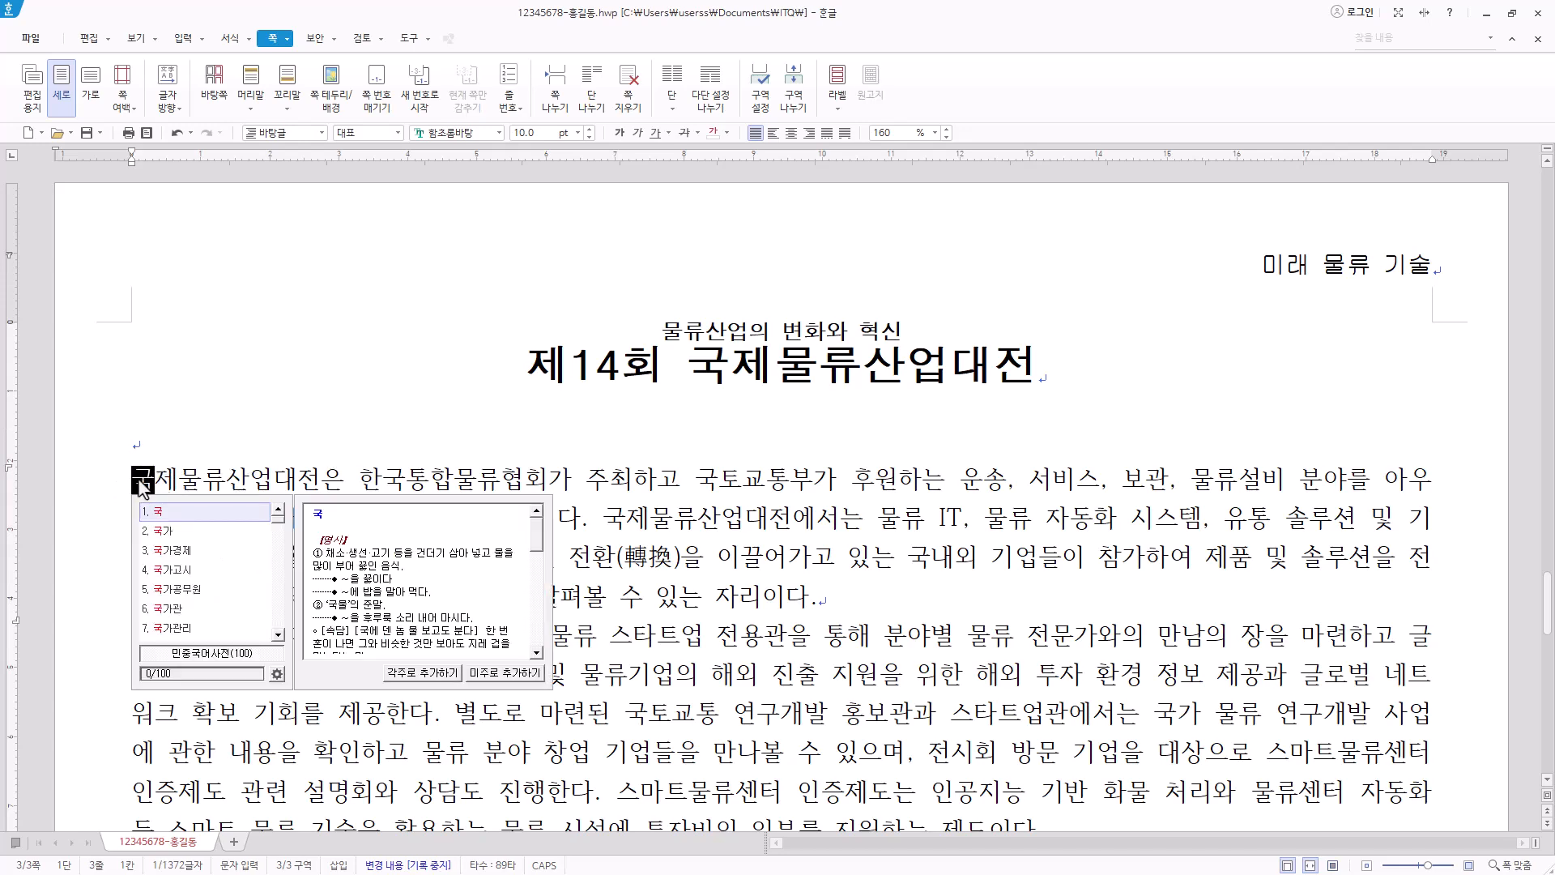
pyautogui.press('Escape')
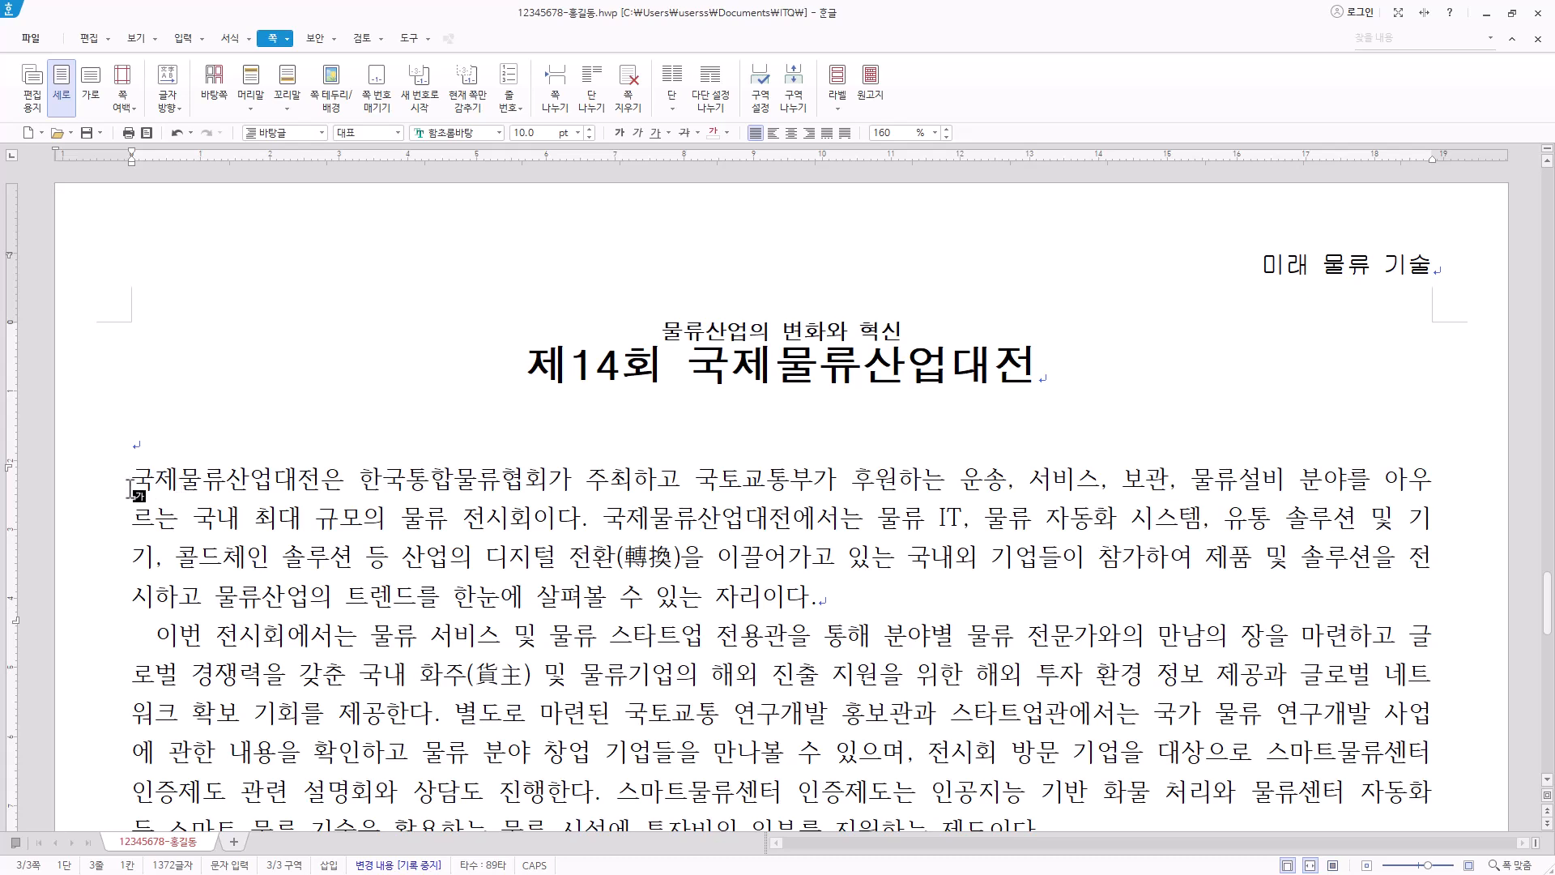
pyautogui.click(230, 38)
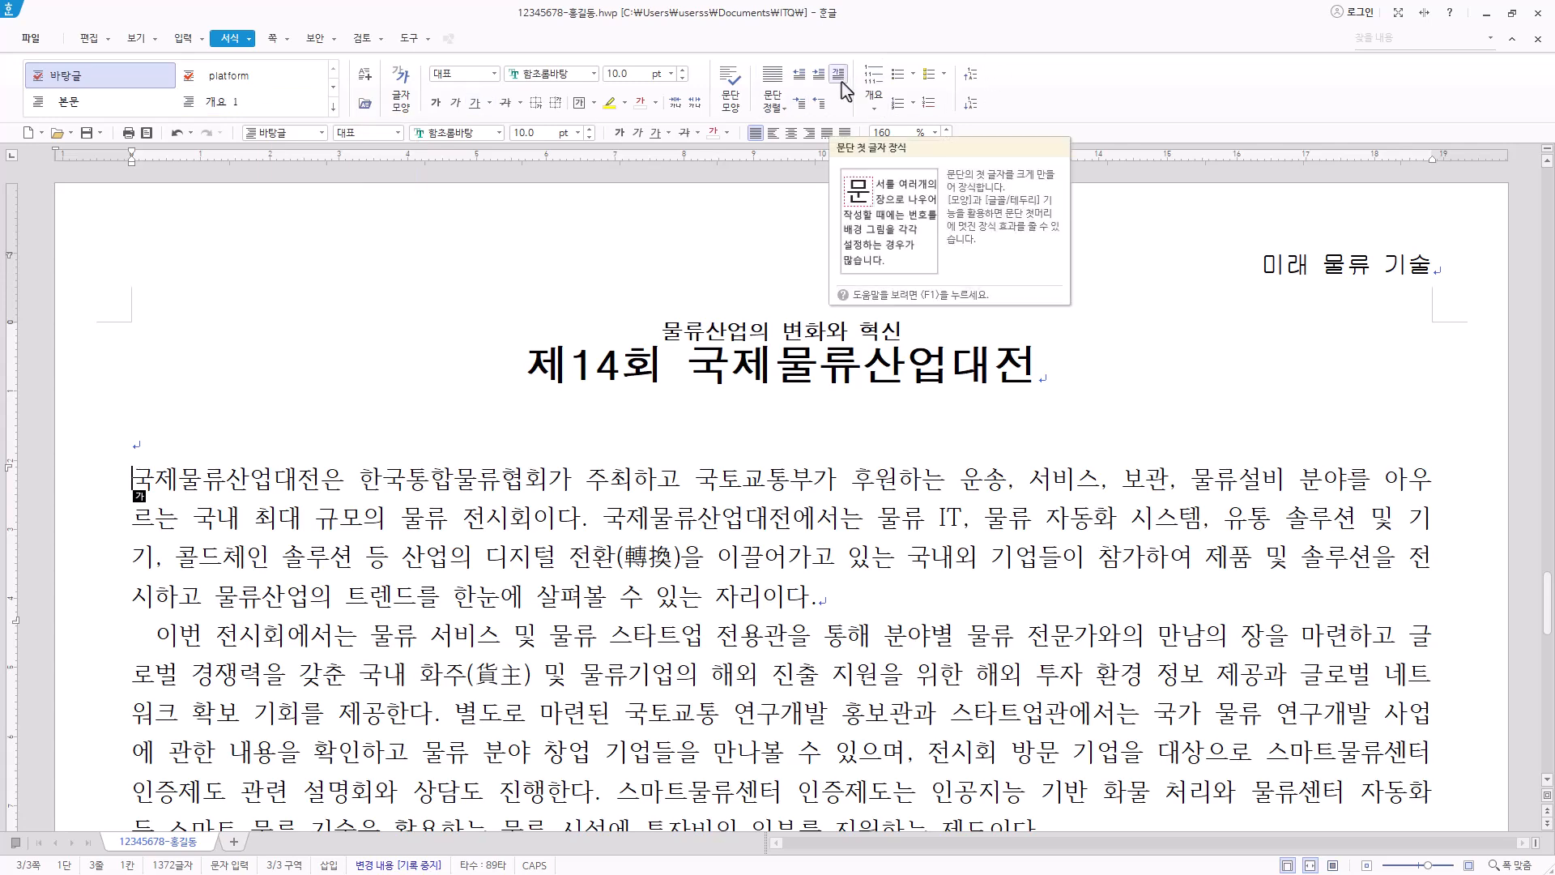
pyautogui.click(247, 40)
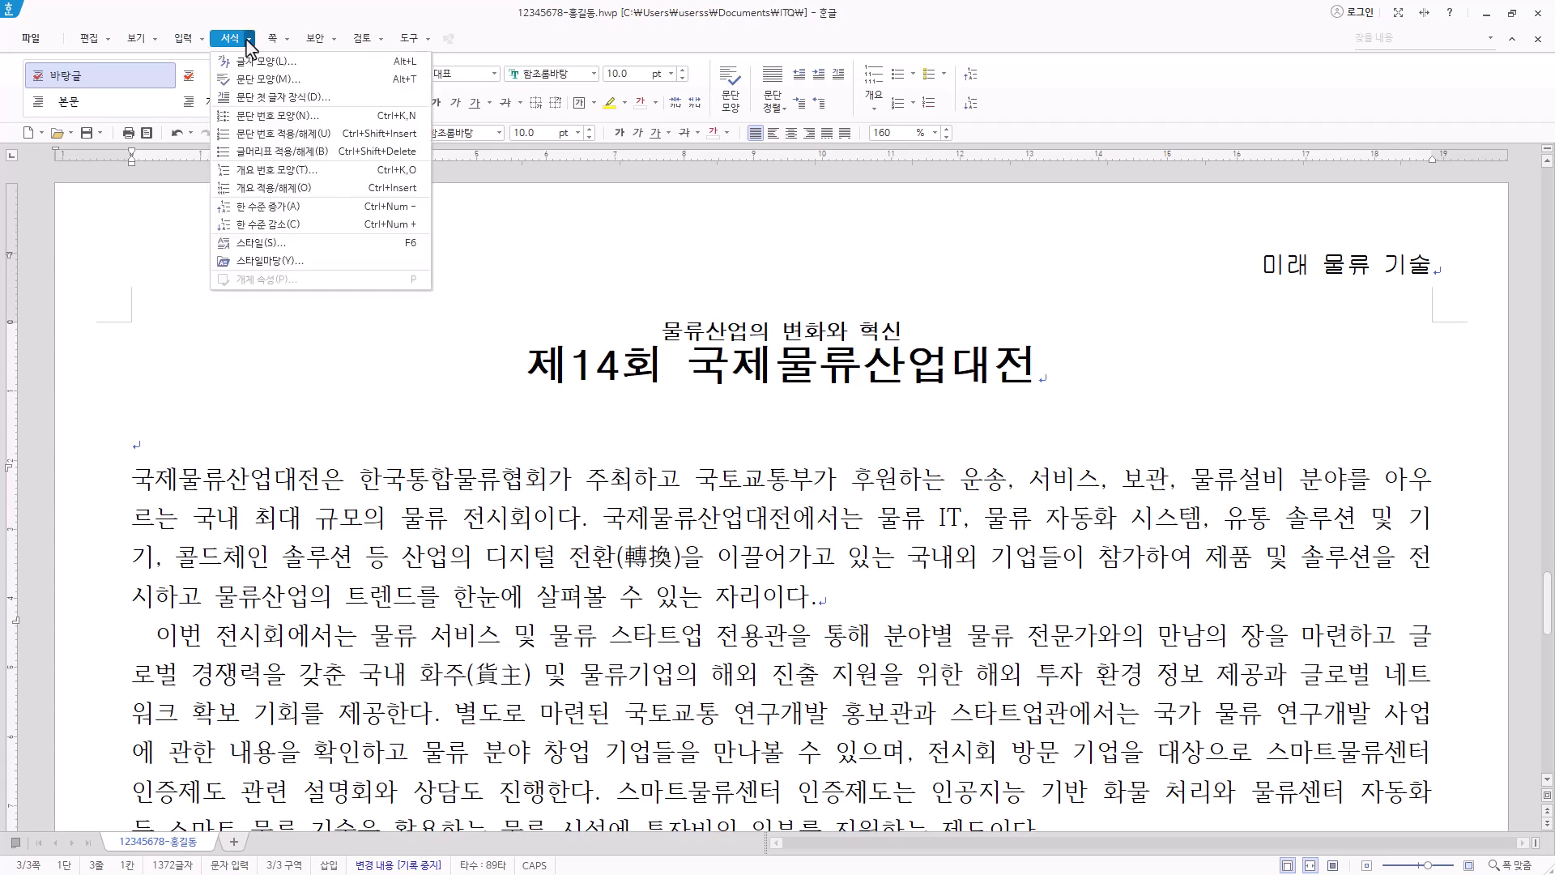
pyautogui.click(377, 98)
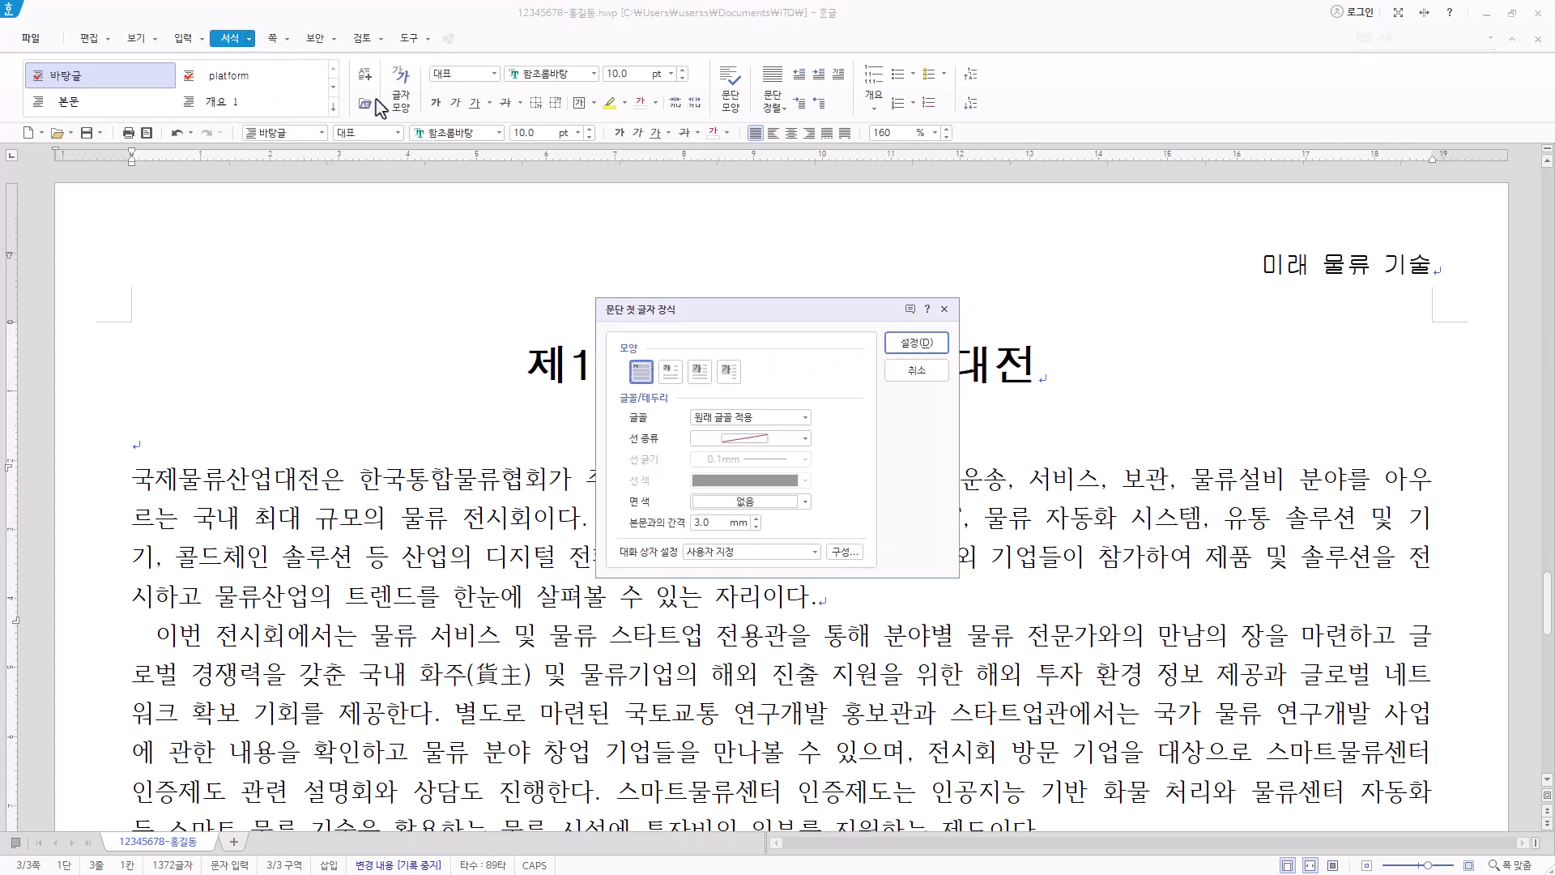
pyautogui.click(667, 374)
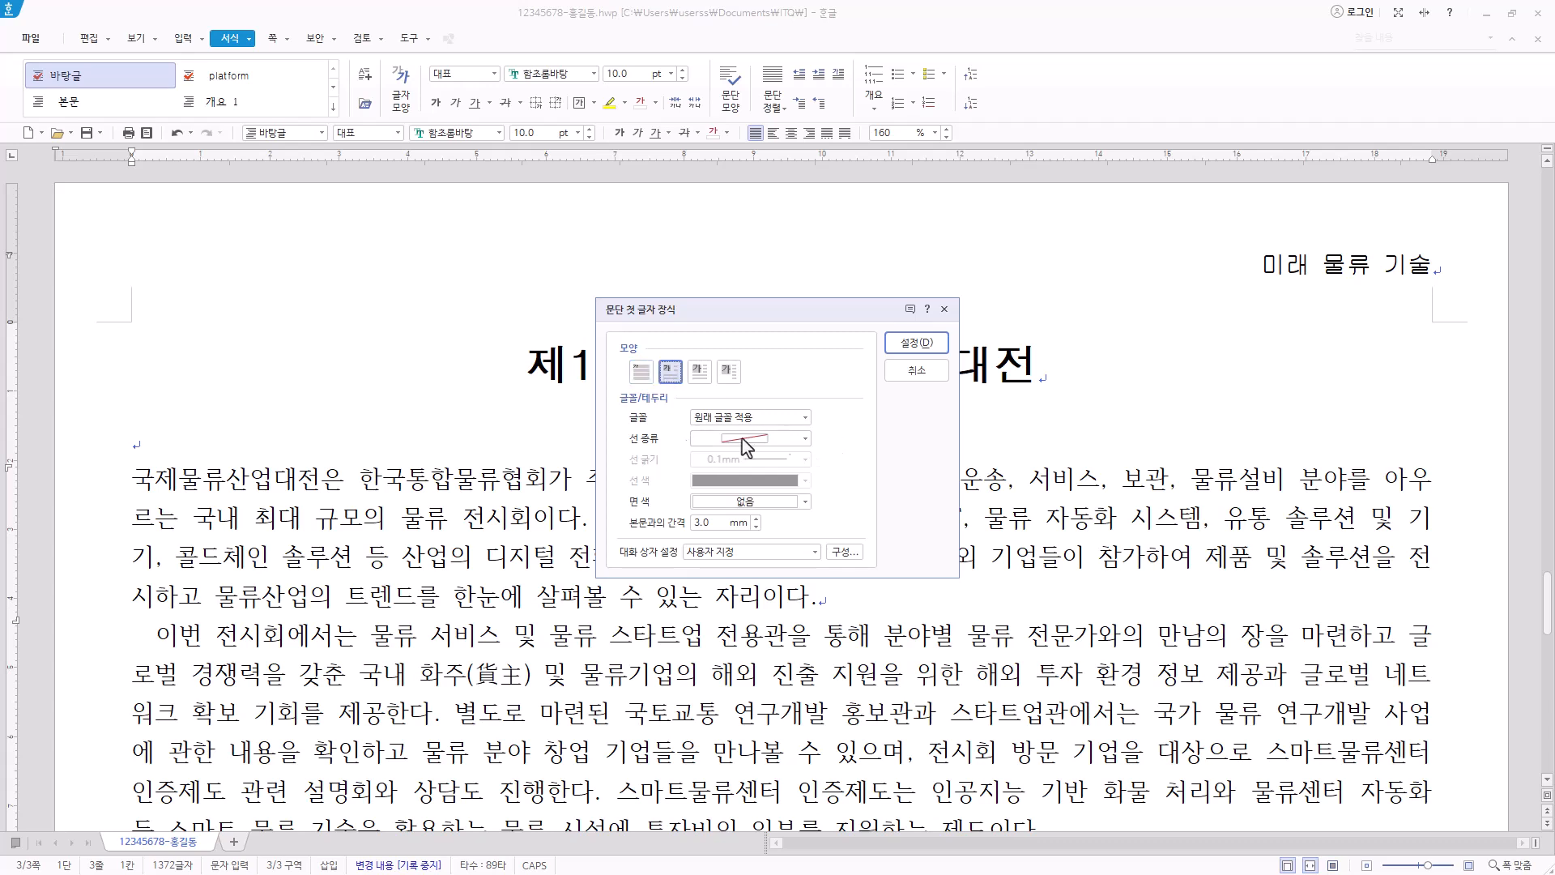
pyautogui.click(805, 417)
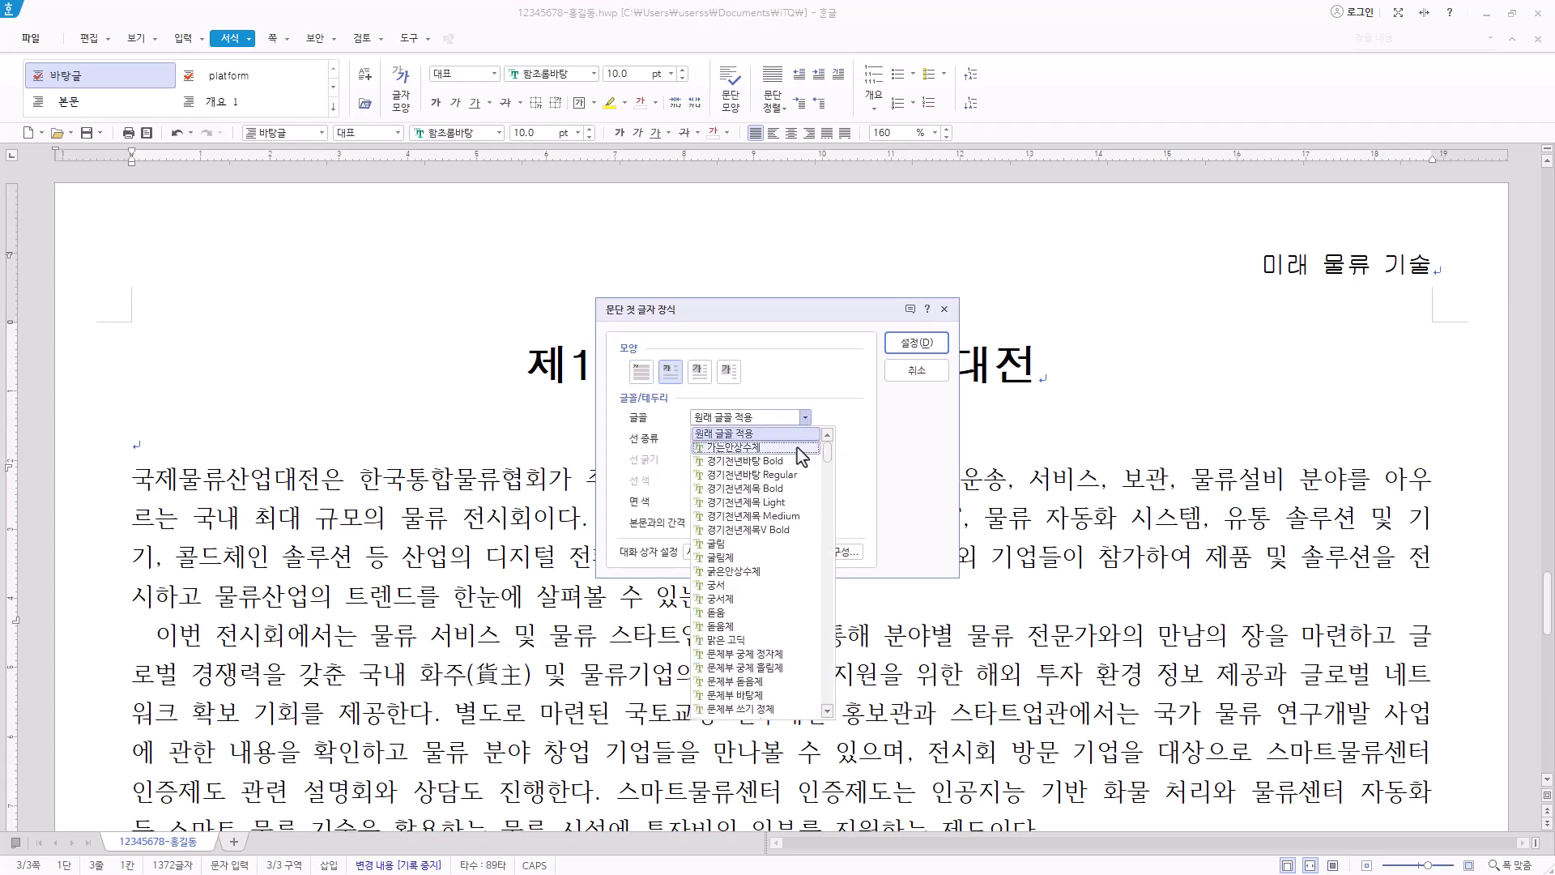
pyautogui.click(774, 585)
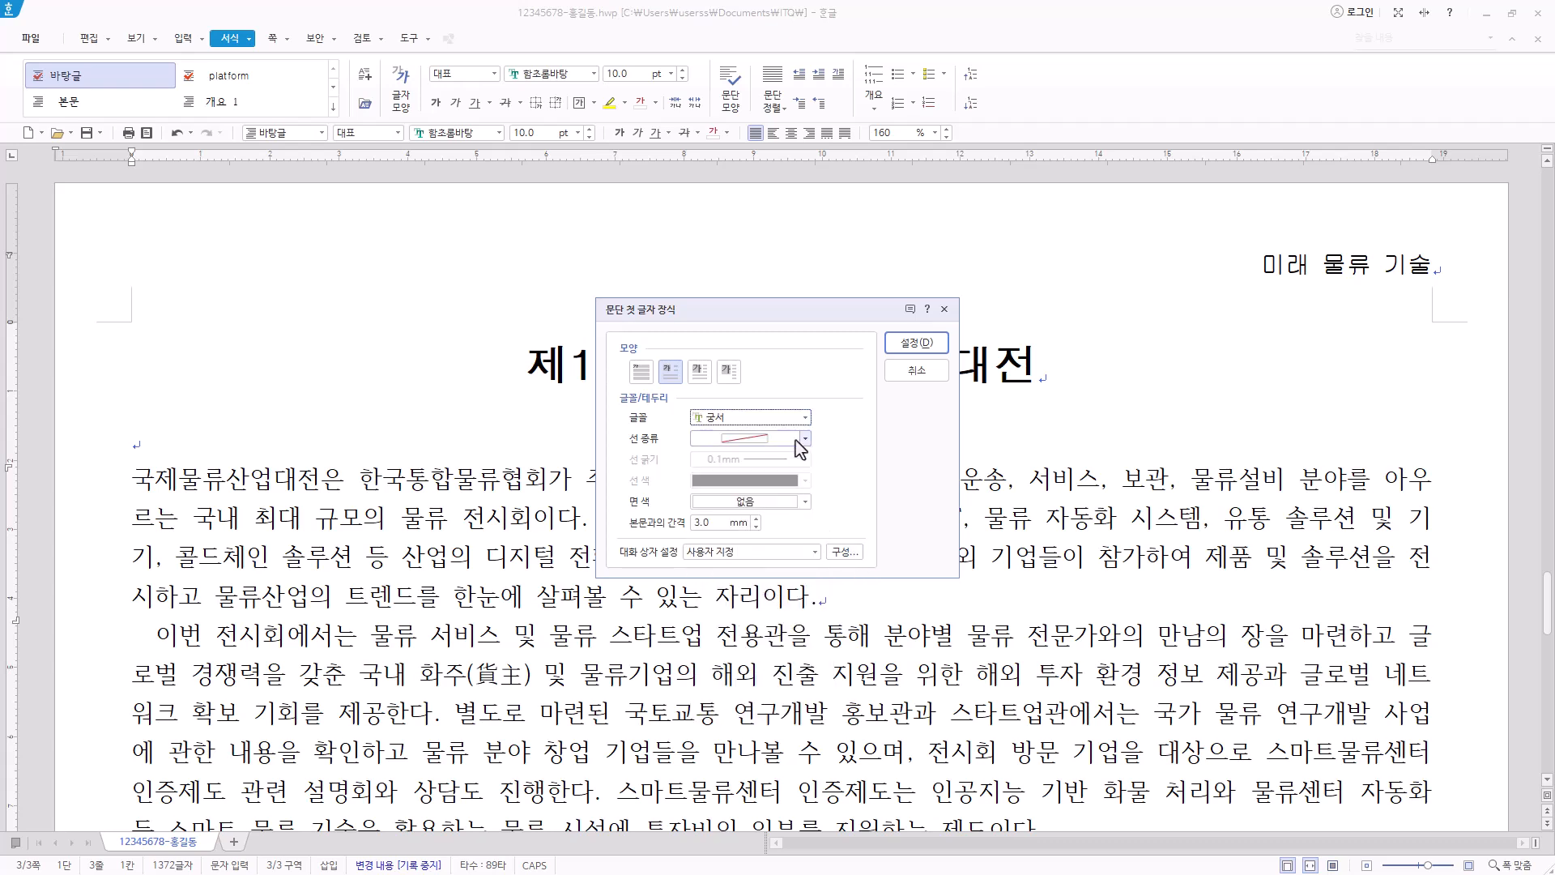
pyautogui.click(805, 502)
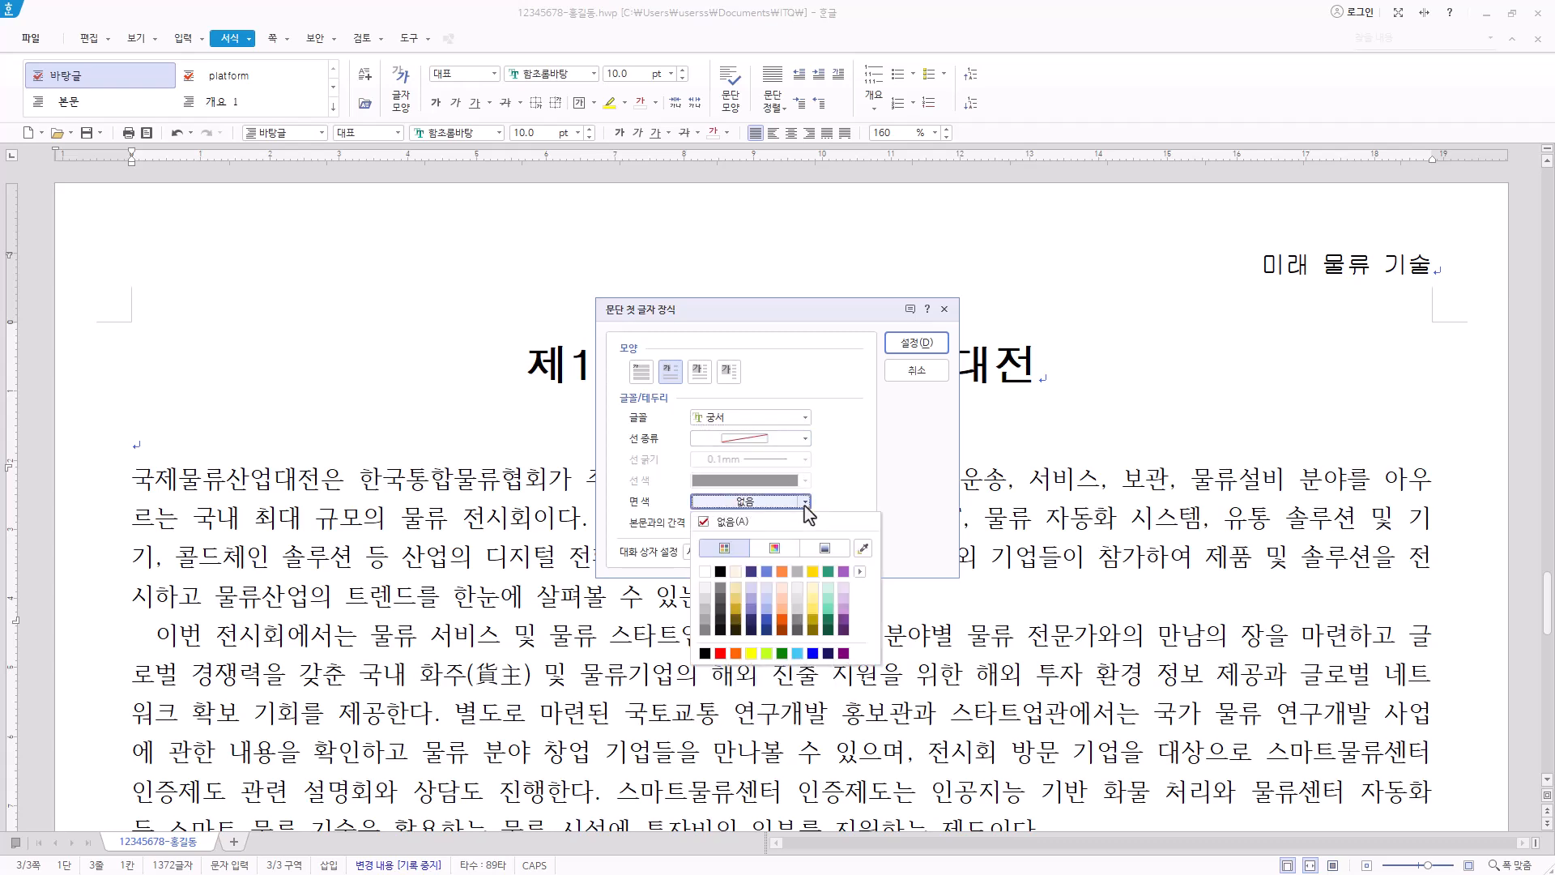
pyautogui.click(751, 653)
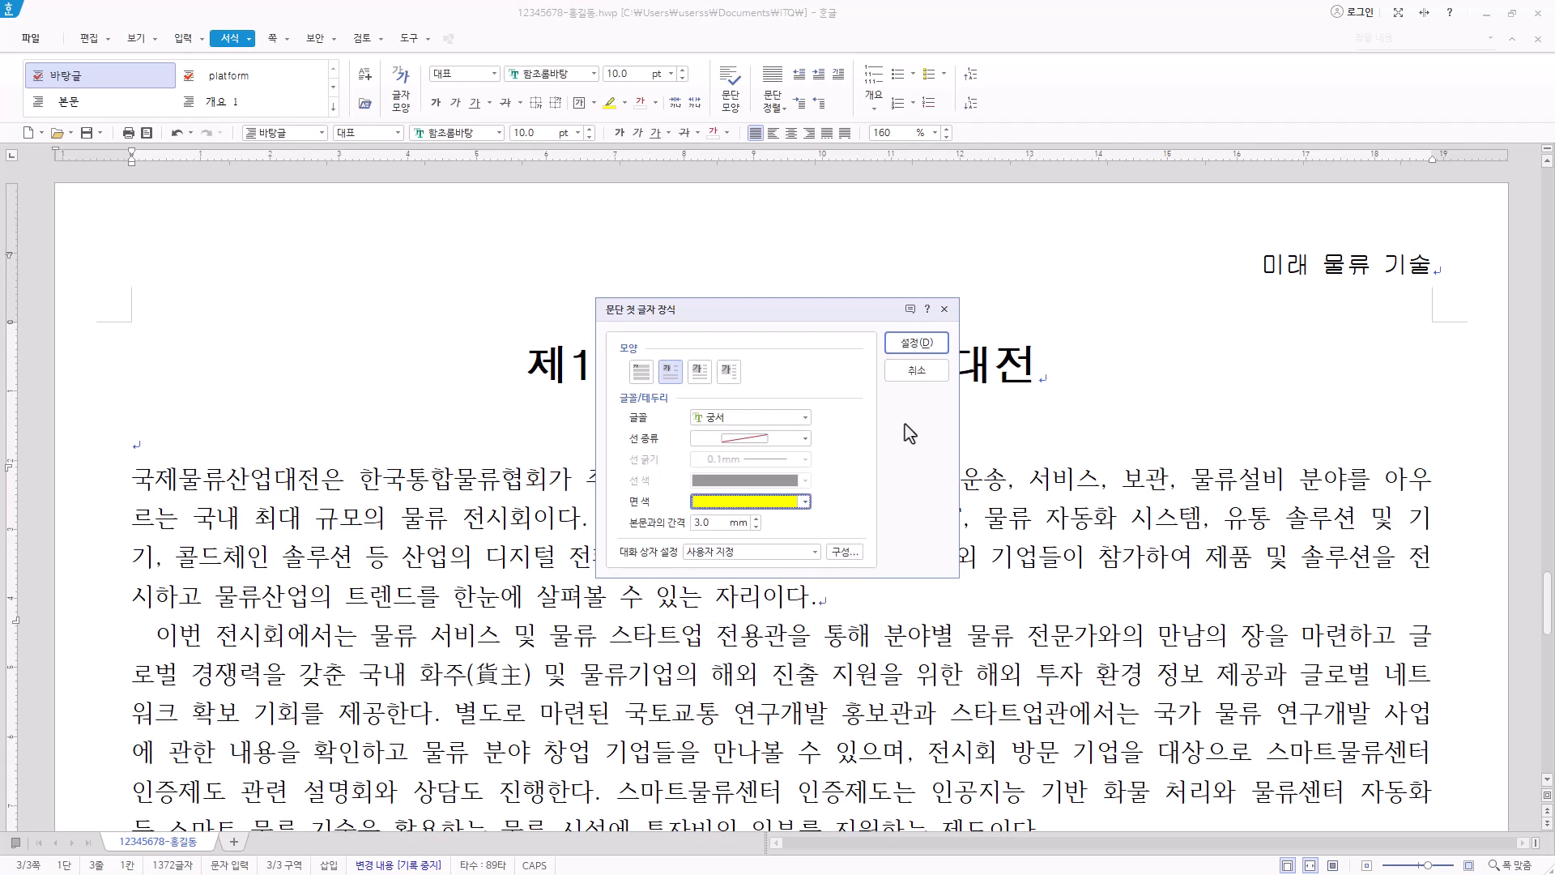
pyautogui.click(931, 343)
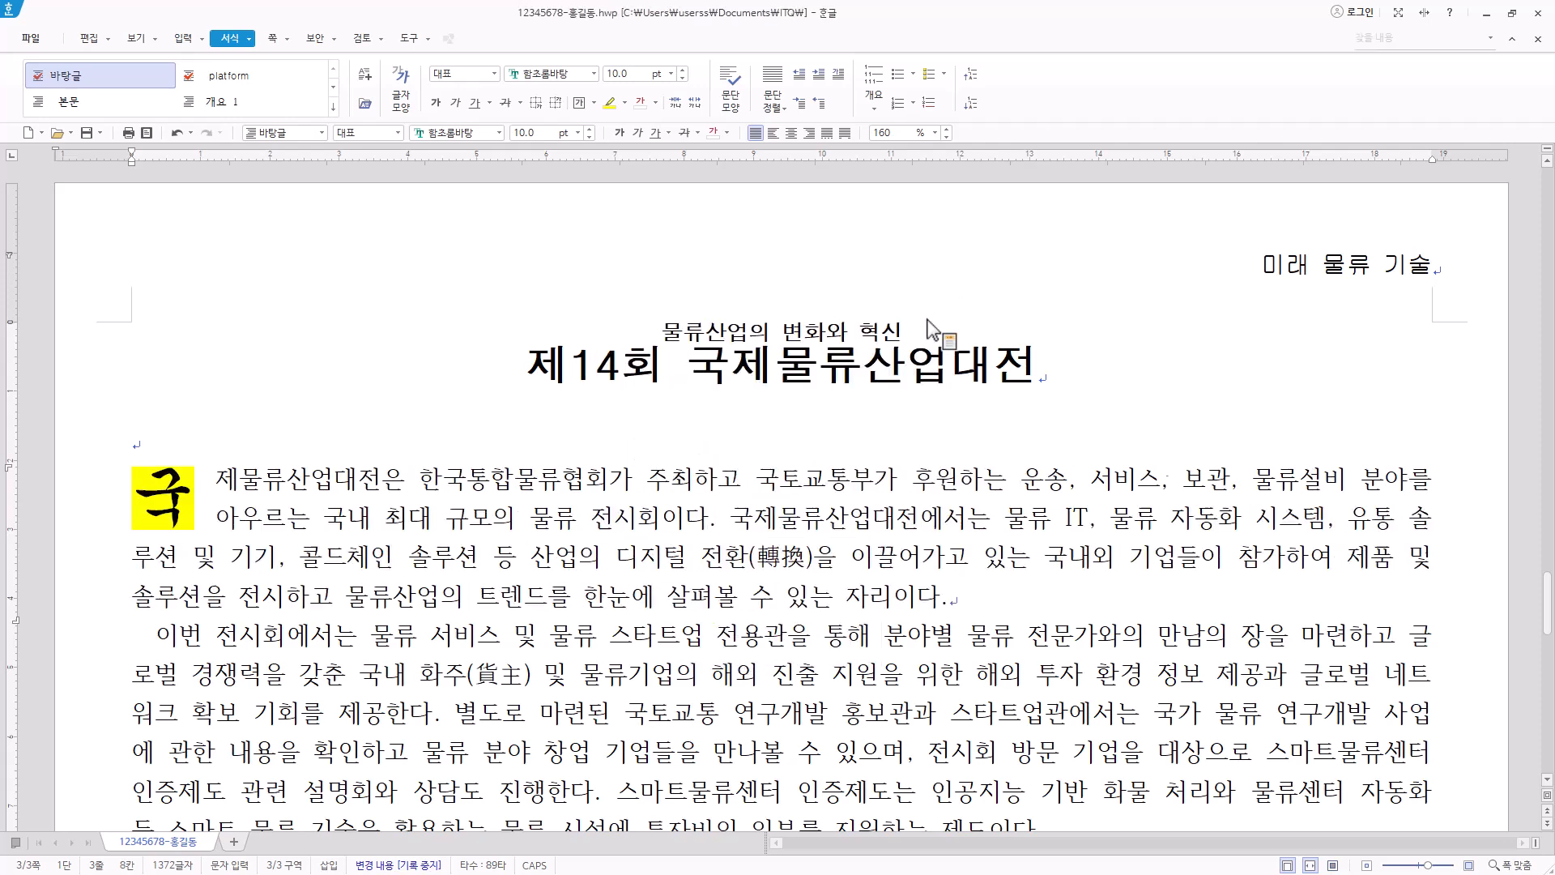
# Insert the picture 그림4.JPG from the ITQ Picture folder at the start of the first body paragraph.
pyautogui.click(231, 479)
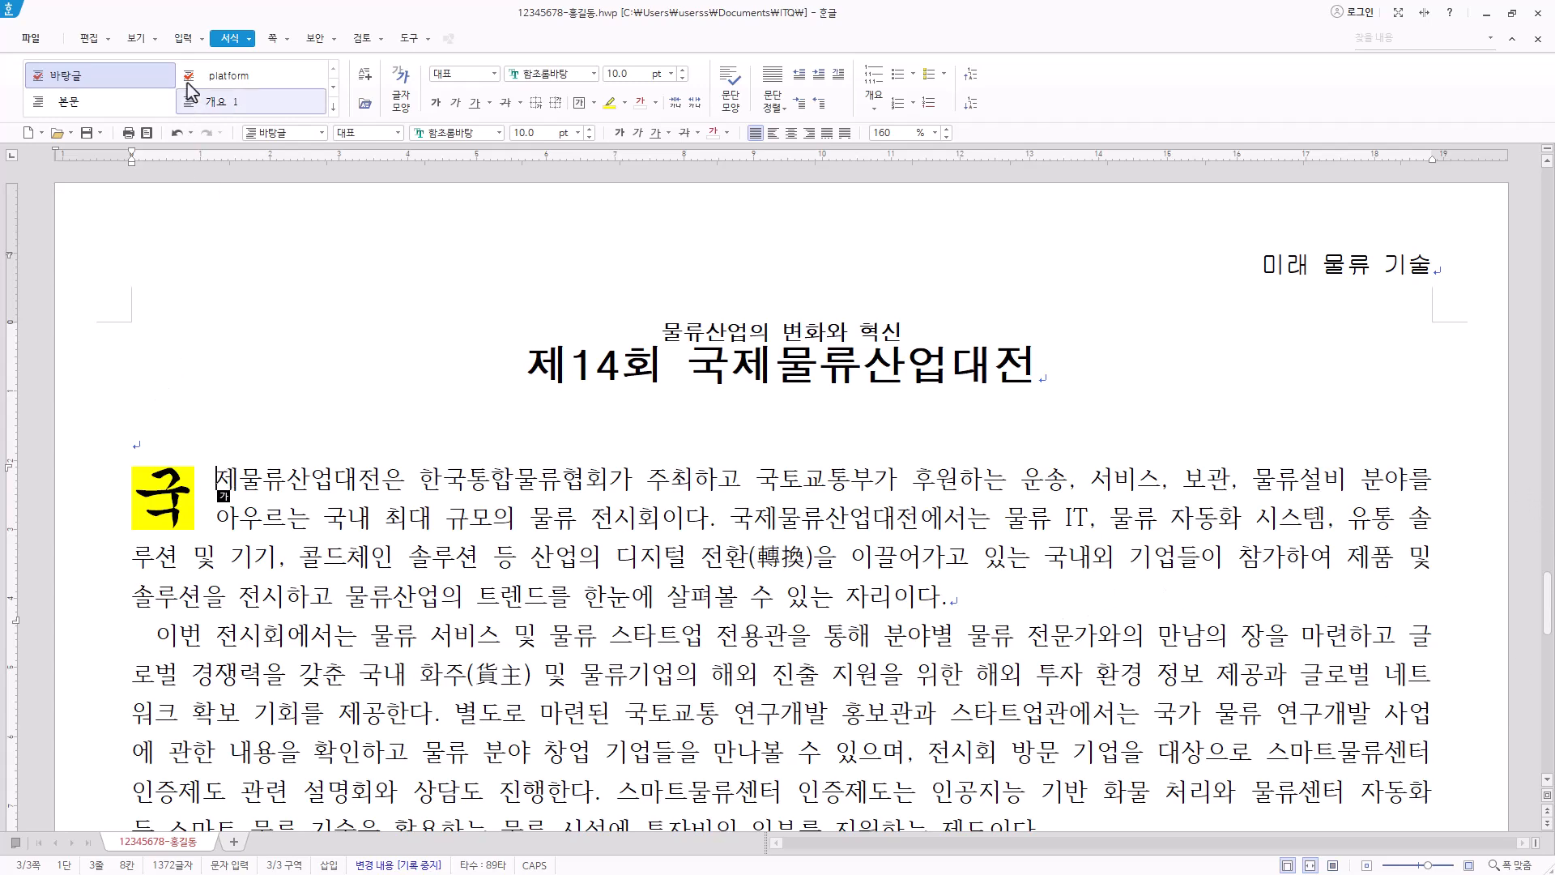
pyautogui.click(181, 40)
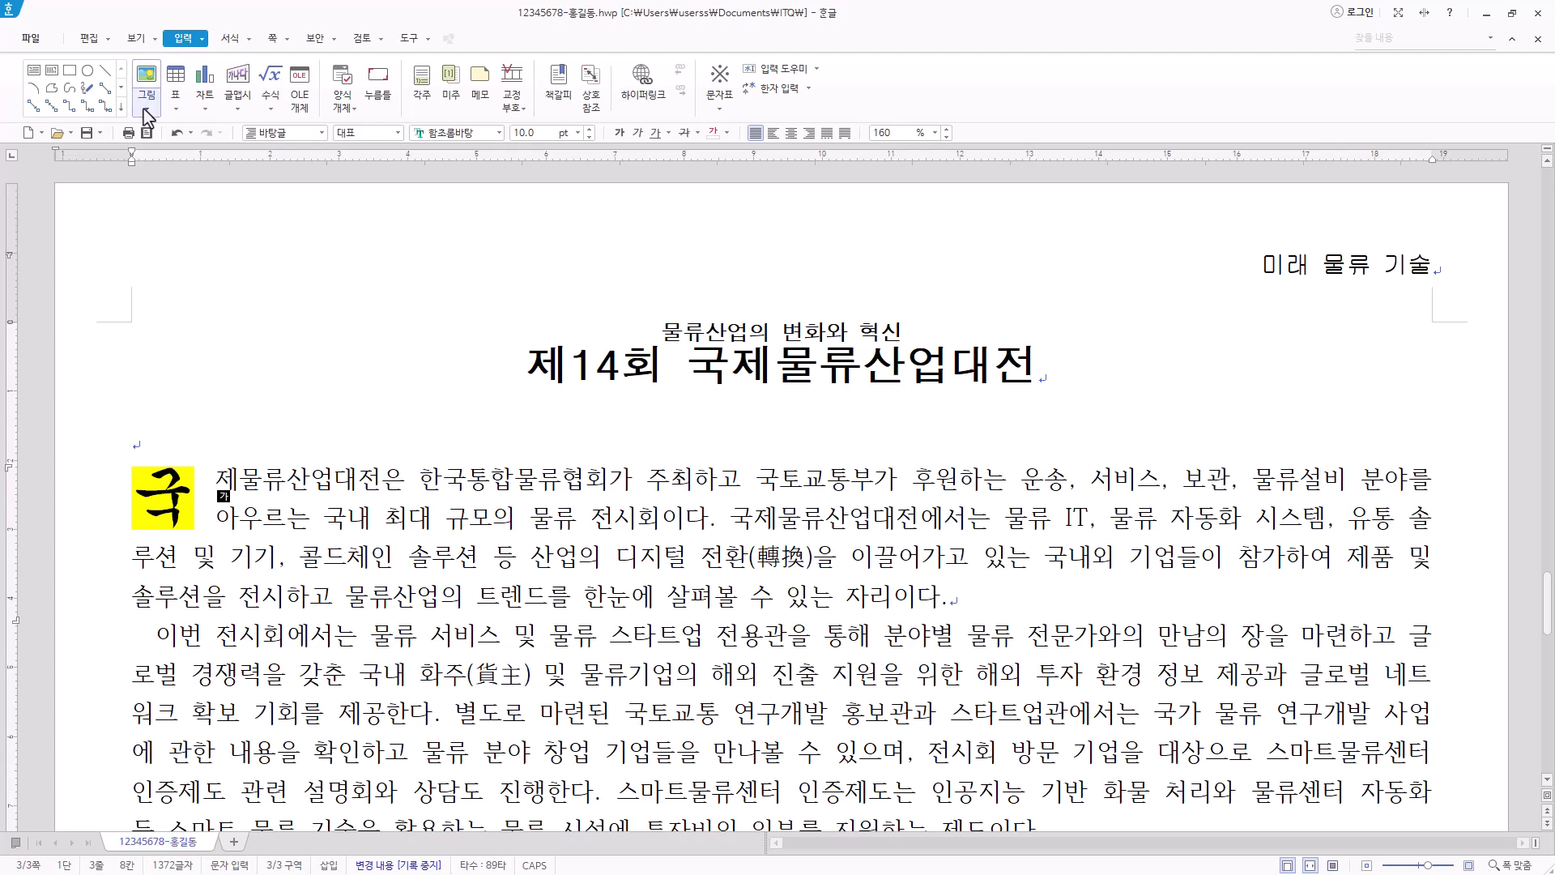
pyautogui.click(149, 82)
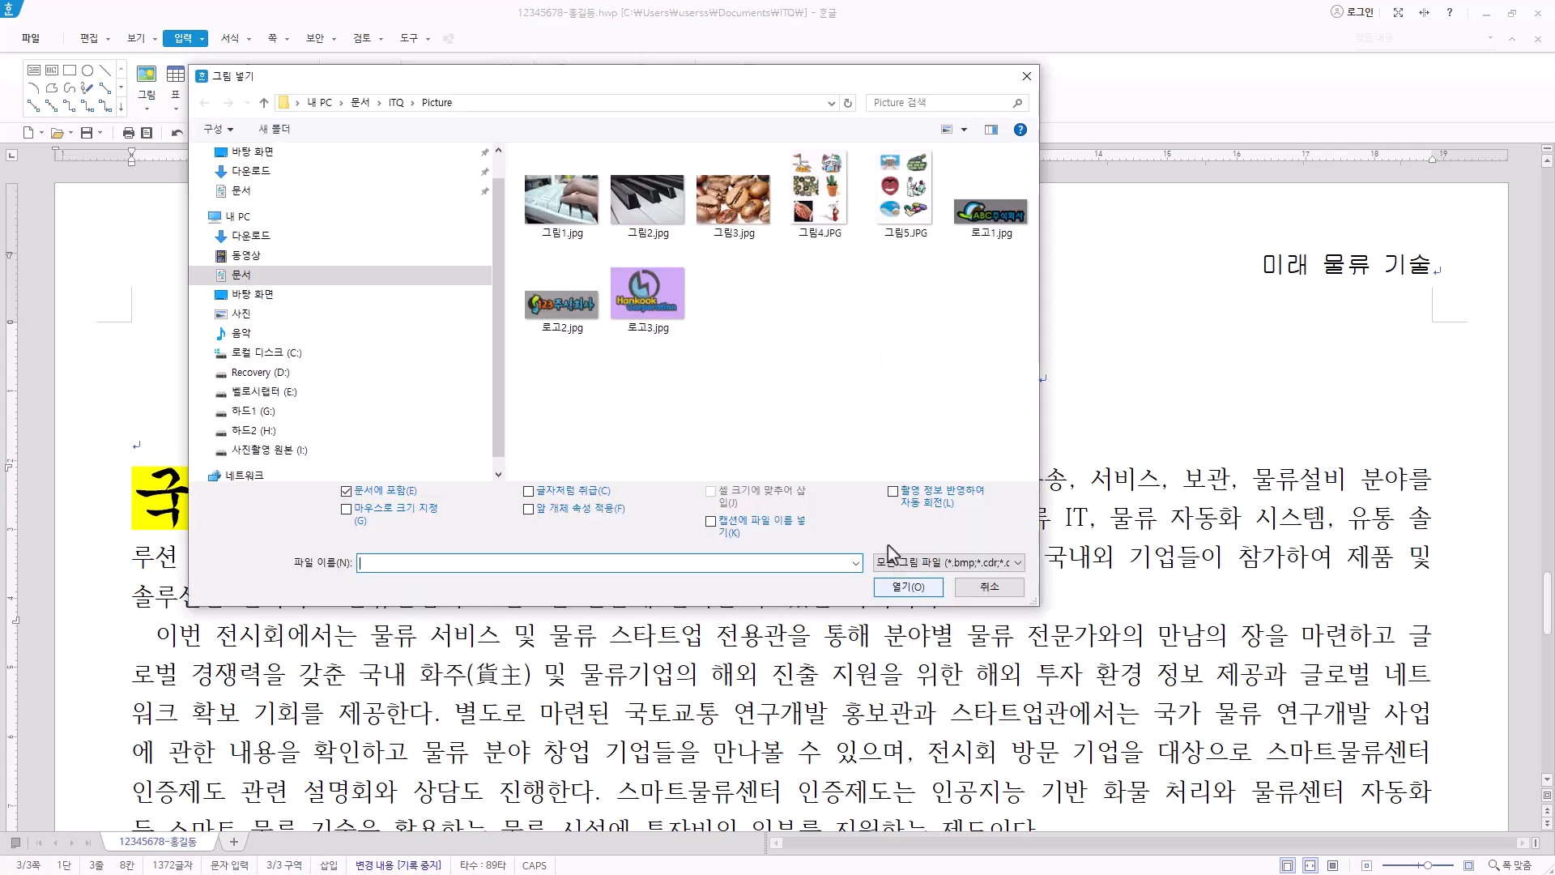
pyautogui.click(834, 213)
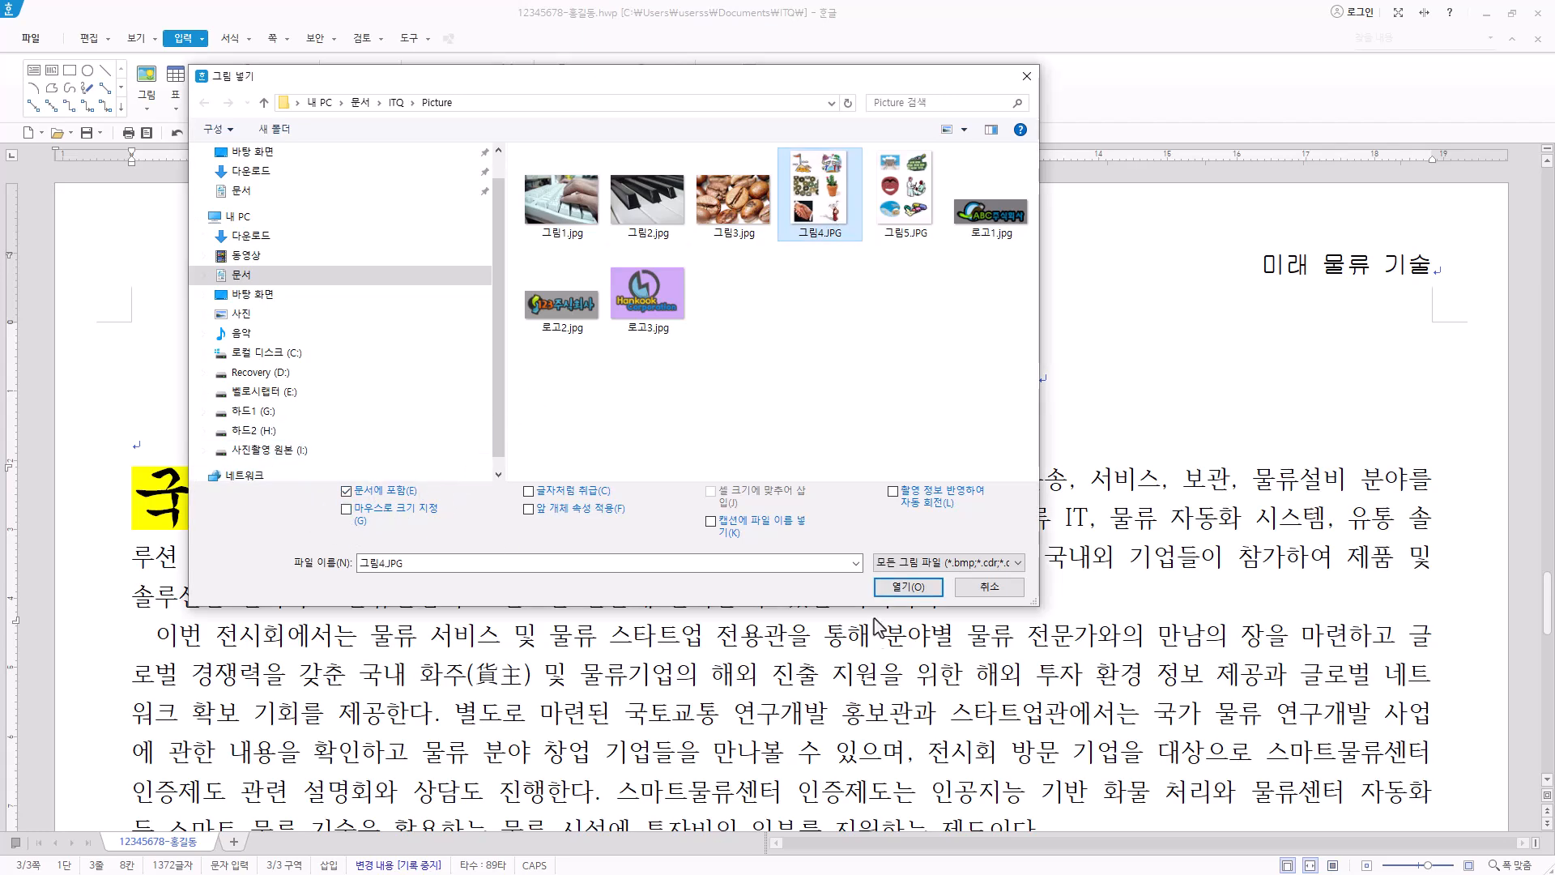
pyautogui.click(909, 588)
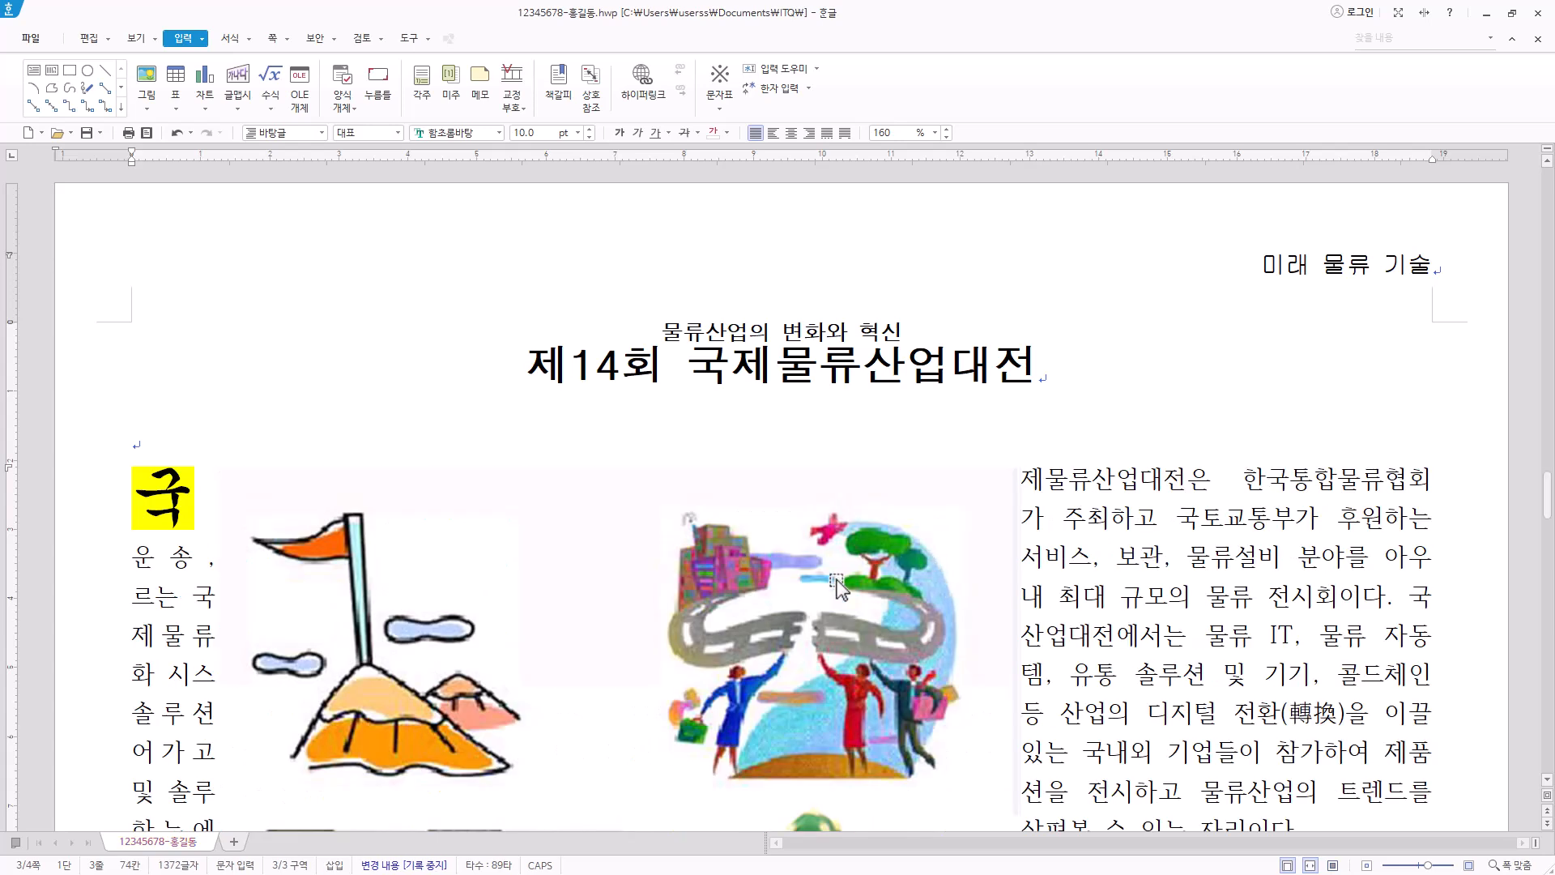
# Crop the inserted picture down to the handshake photo only, about 39.7 mm wide and 45.2 mm high.
pyautogui.scroll(-3, 839, 585)
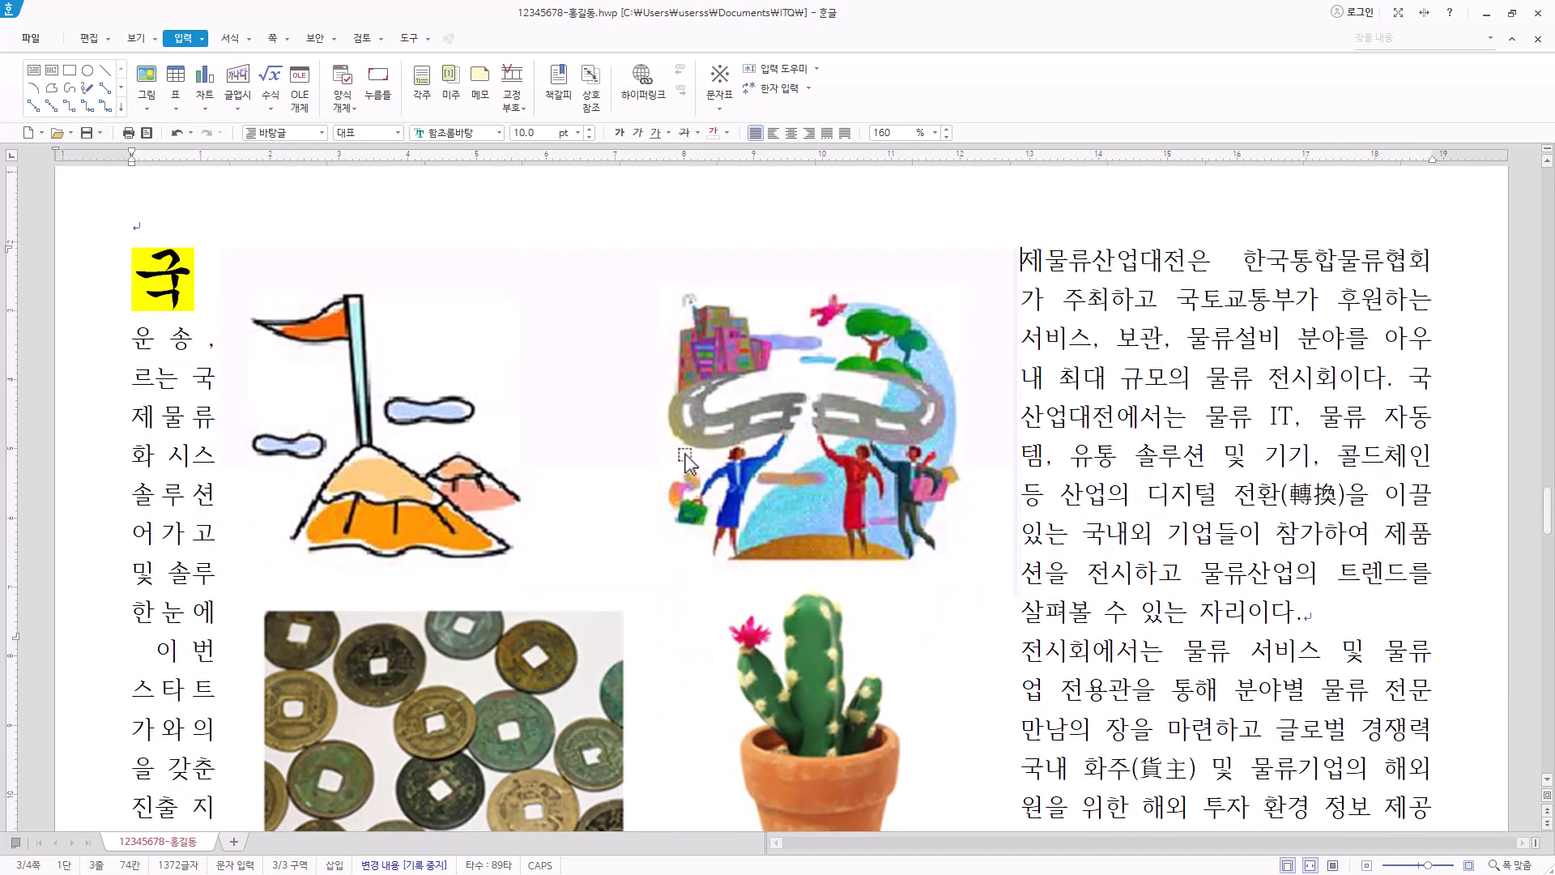
pyautogui.click(657, 478)
pyautogui.rightClick(657, 478)
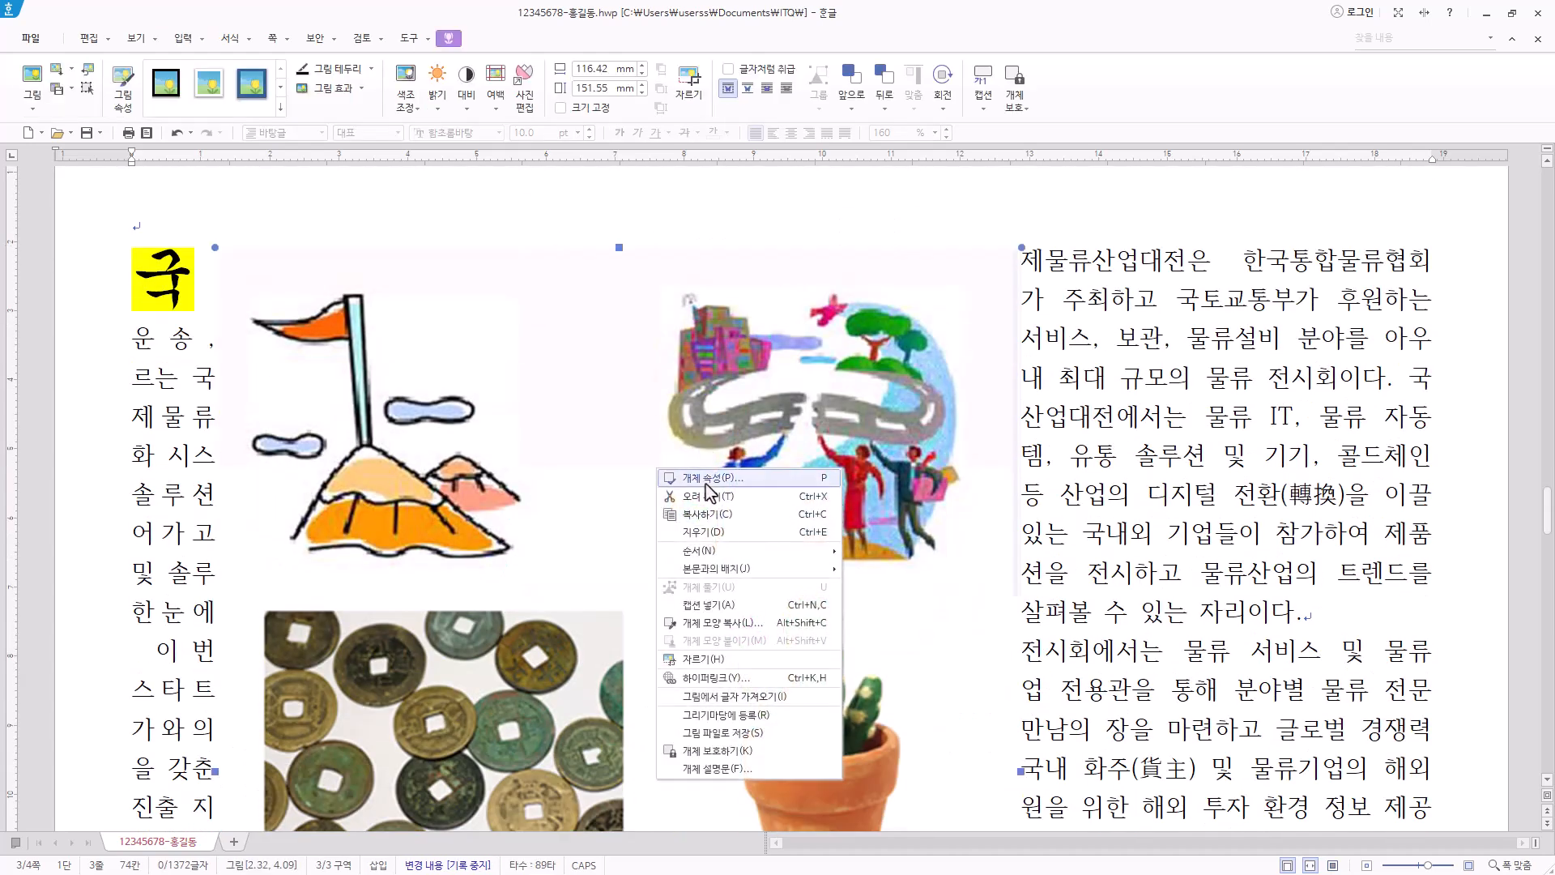
pyautogui.click(746, 661)
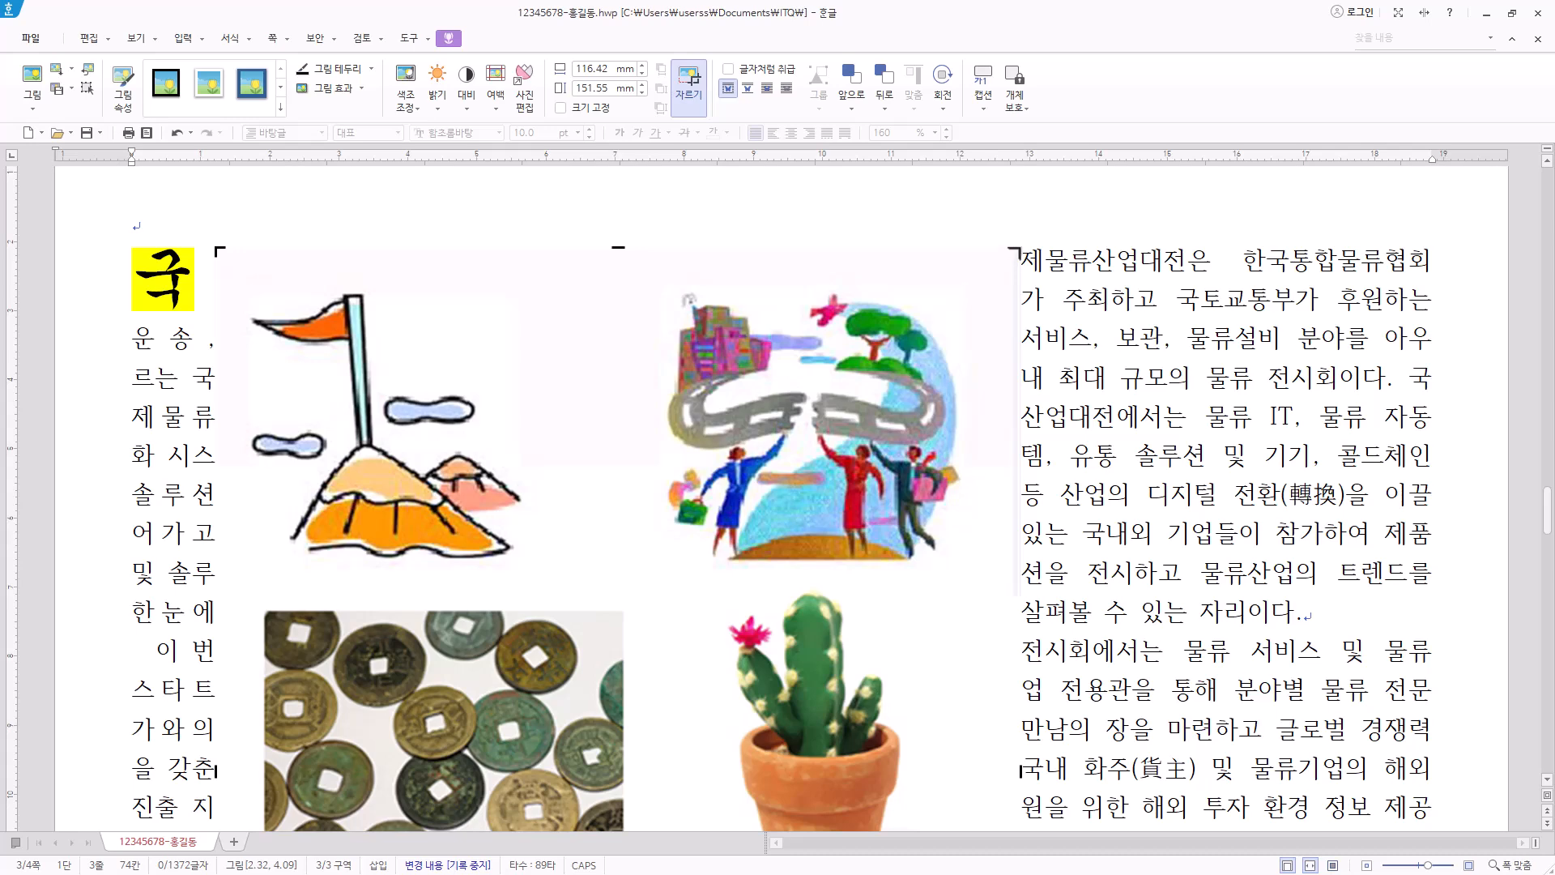
pyautogui.moveTo(1009, 259); pyautogui.dragTo(542, 580)
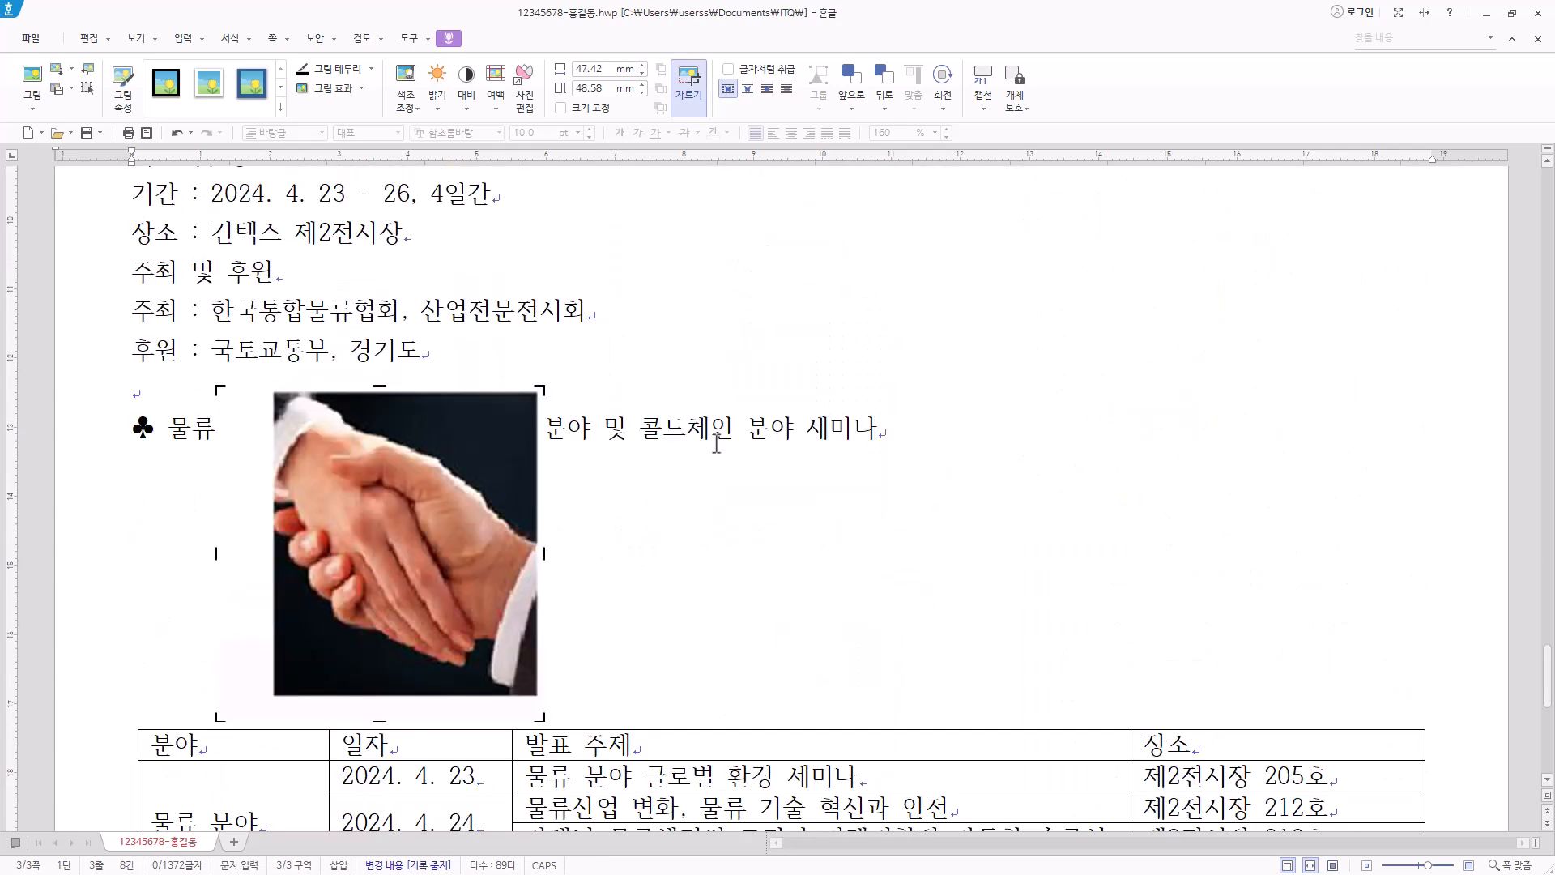
pyautogui.moveTo(217, 716); pyautogui.dragTo(272, 694)
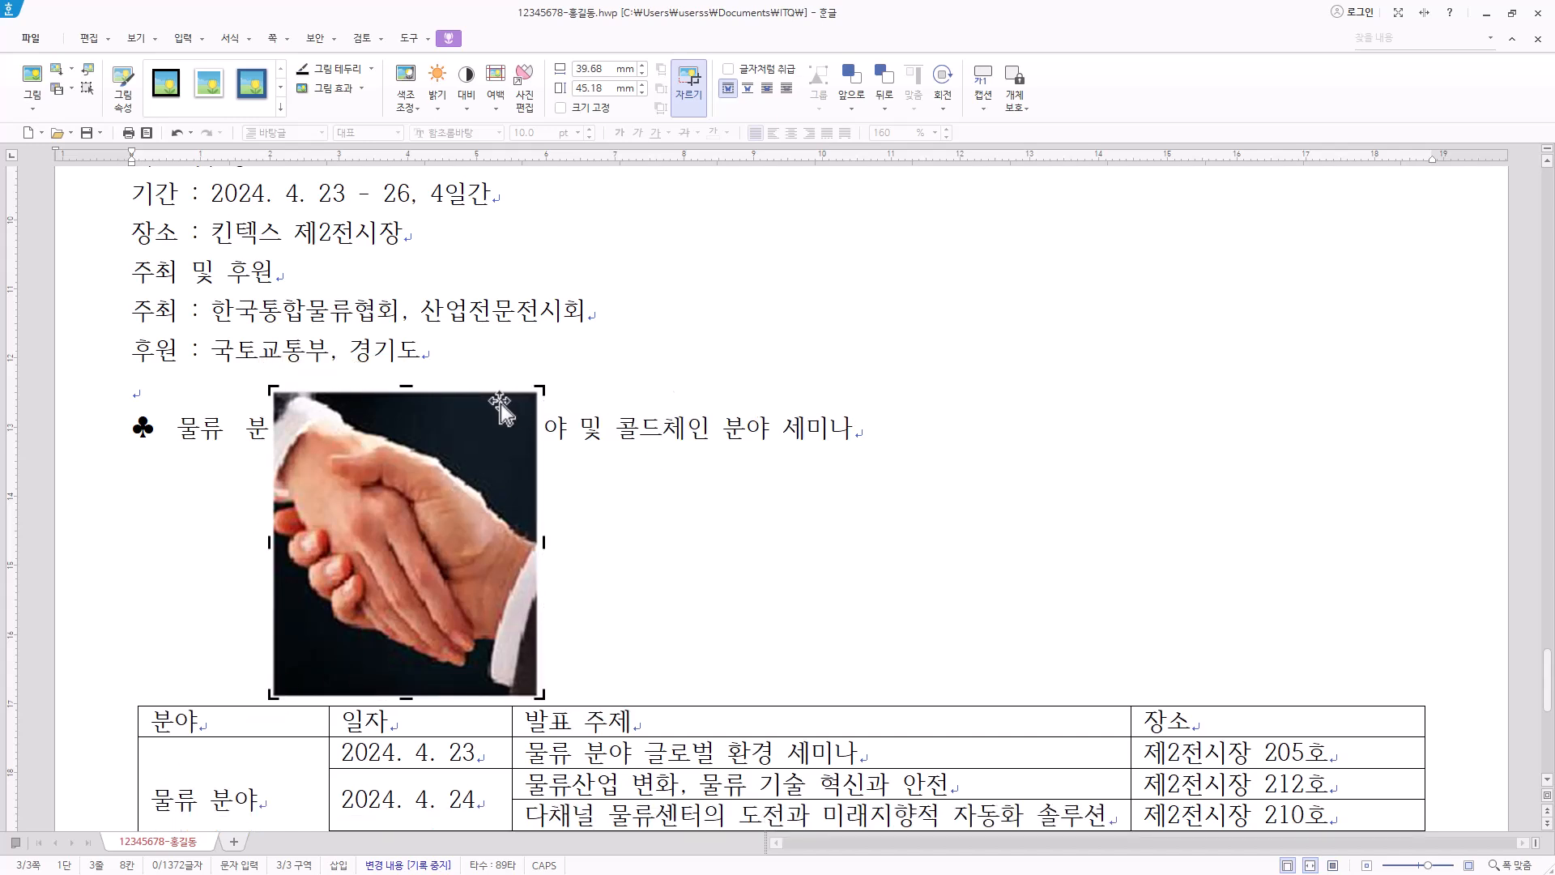
pyautogui.click(677, 375)
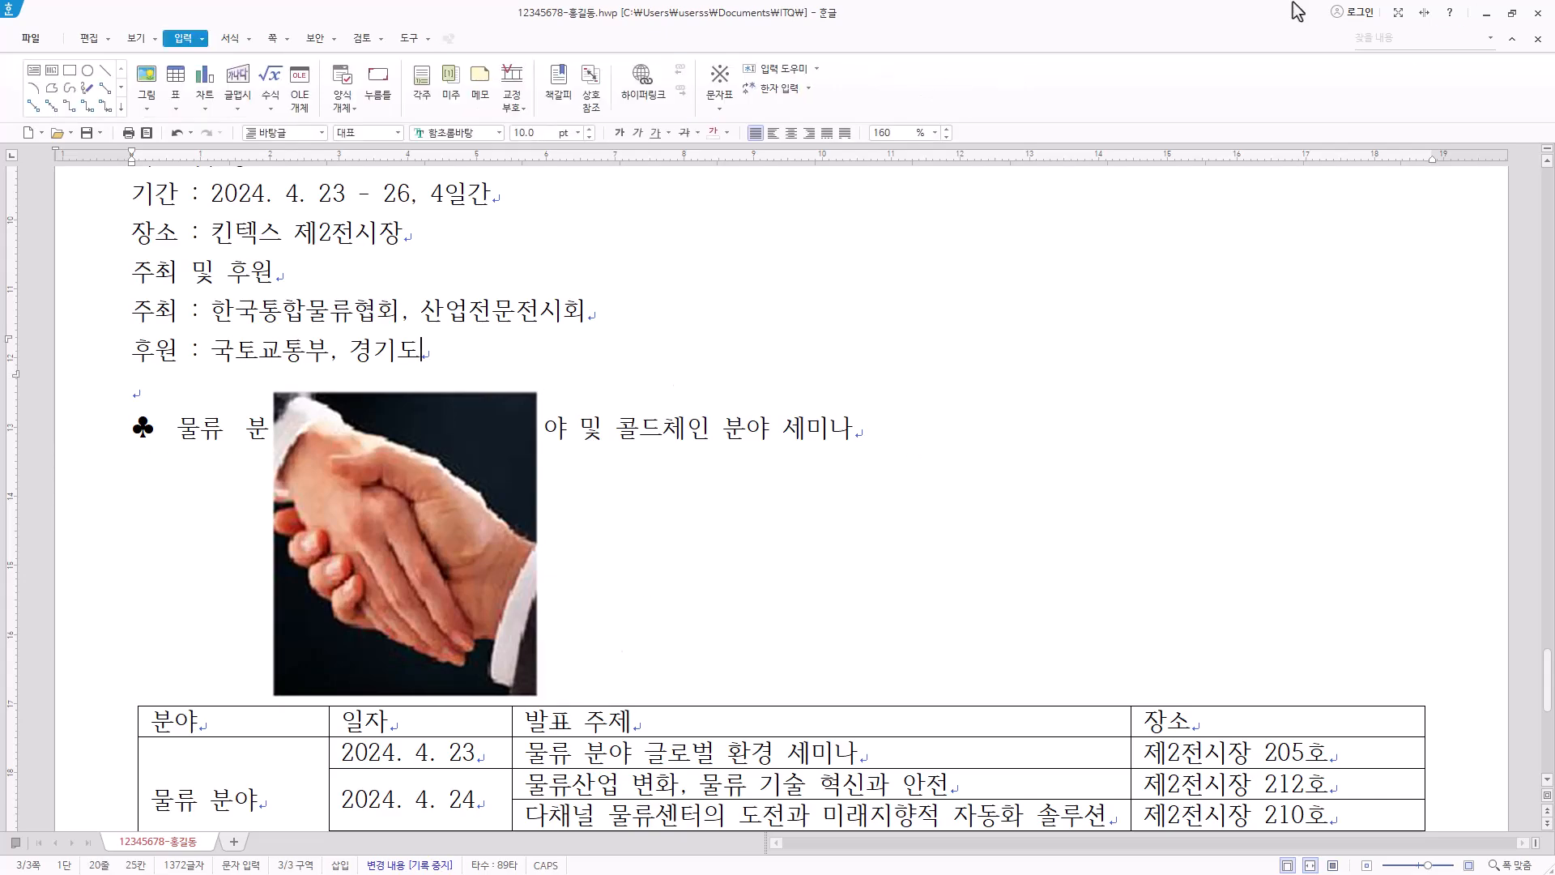
# Move the cropped handshake picture up beside the first body paragraphs, against the right text margin.
pyautogui.click(426, 538)
pyautogui.moveTo(425, 538); pyautogui.dragTo(1314, 405)
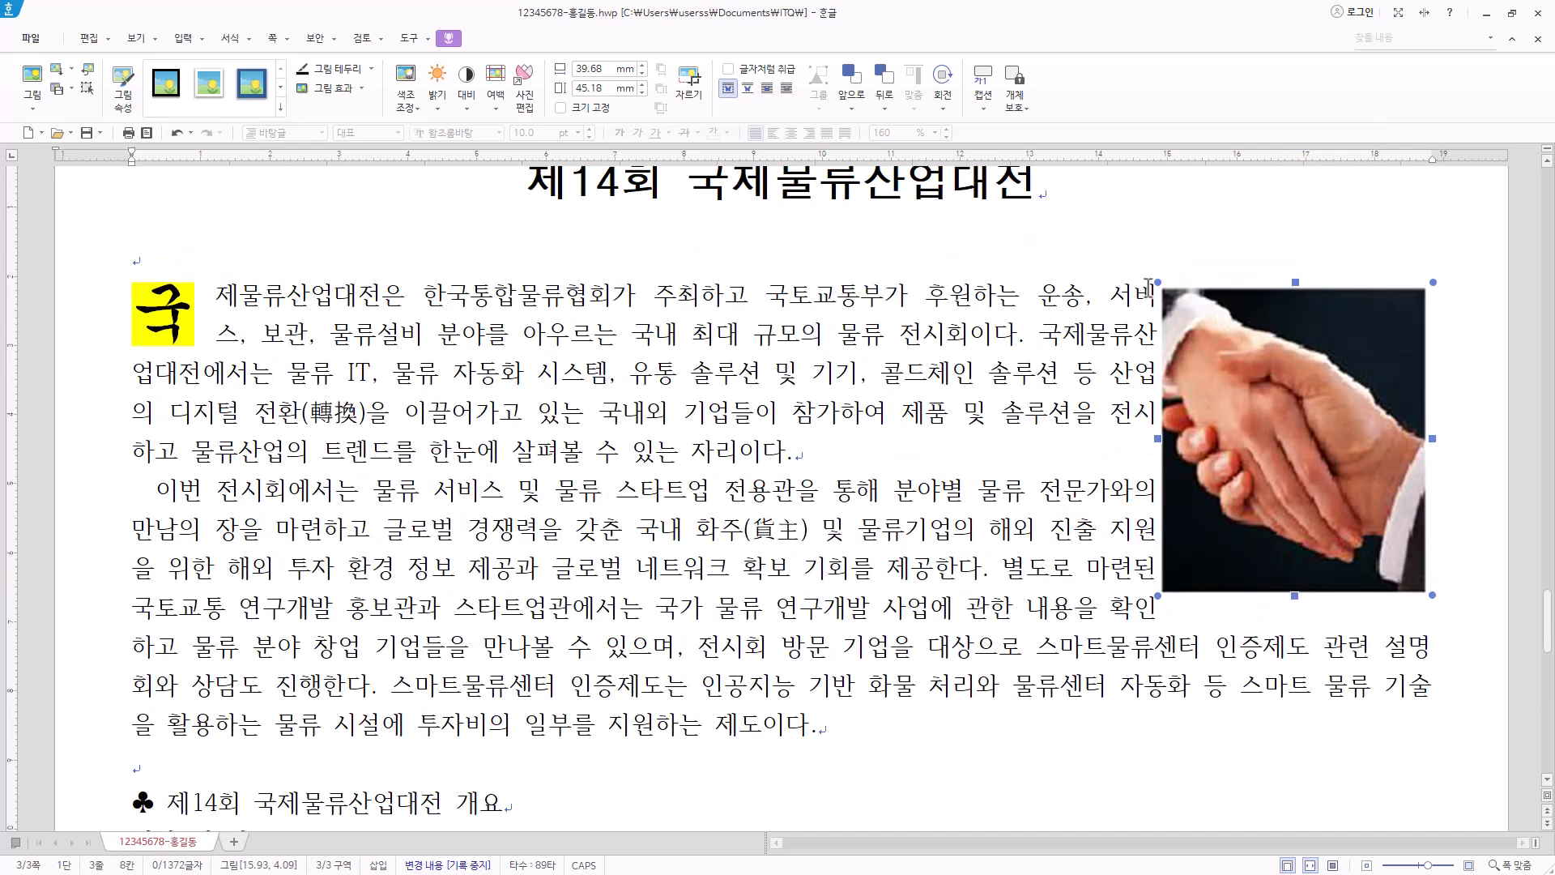
pyautogui.moveTo(1330, 444); pyautogui.dragTo(1482, 442)
# Set the handshake picture's width and height to 40 mm in its object properties.
pyautogui.rightClick(1305, 346)
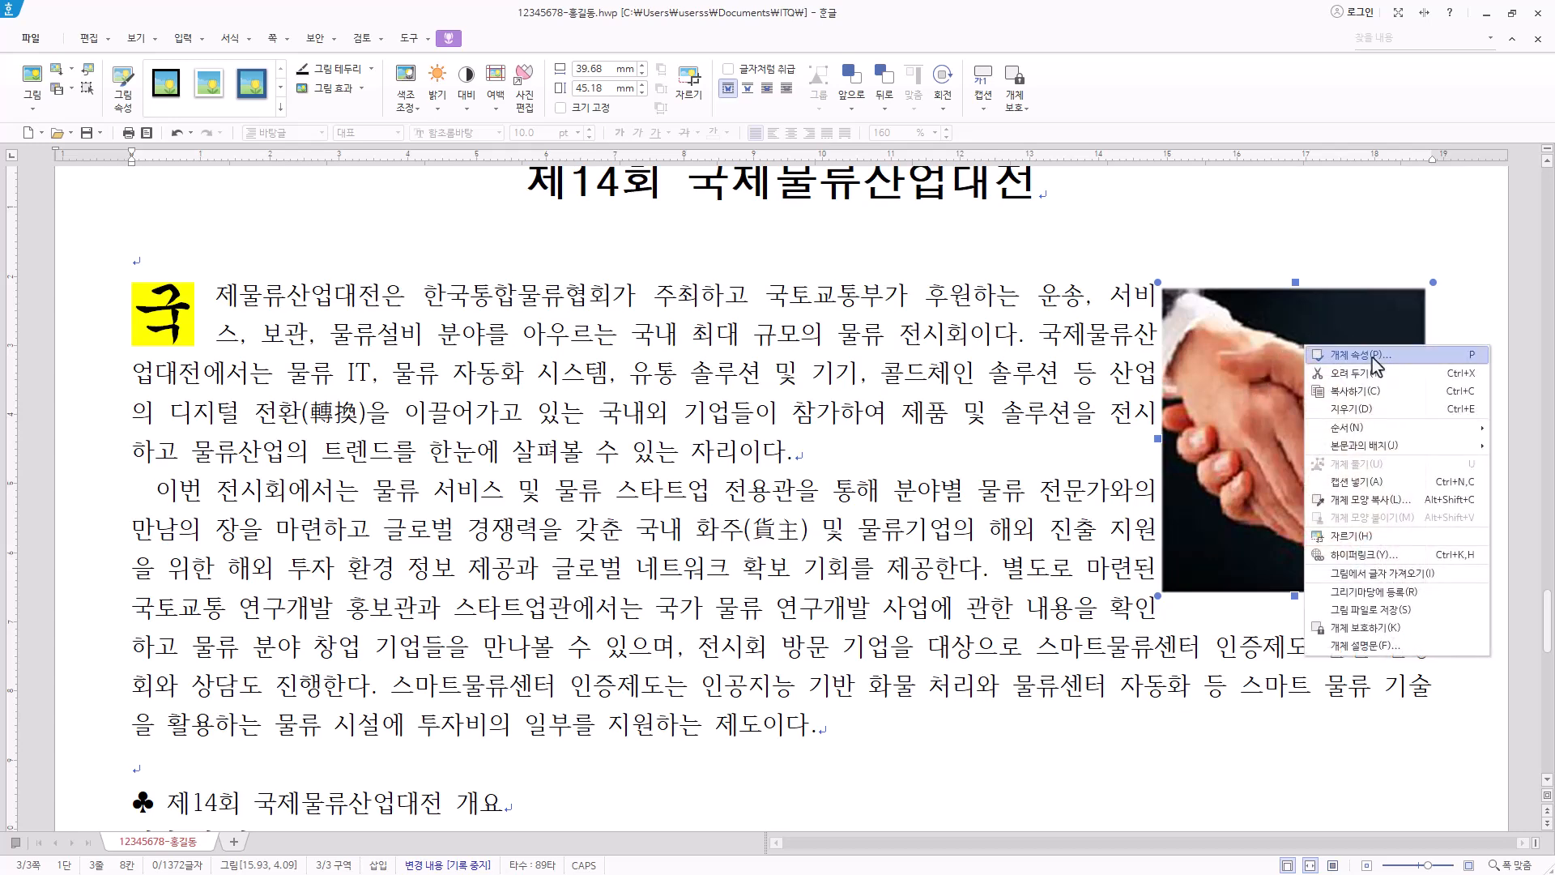
pyautogui.click(1312, 355)
pyautogui.press('Tab')
pyautogui.write('40')
pyautogui.press('Tab')
pyautogui.press('Tab')
pyautogui.write('40')
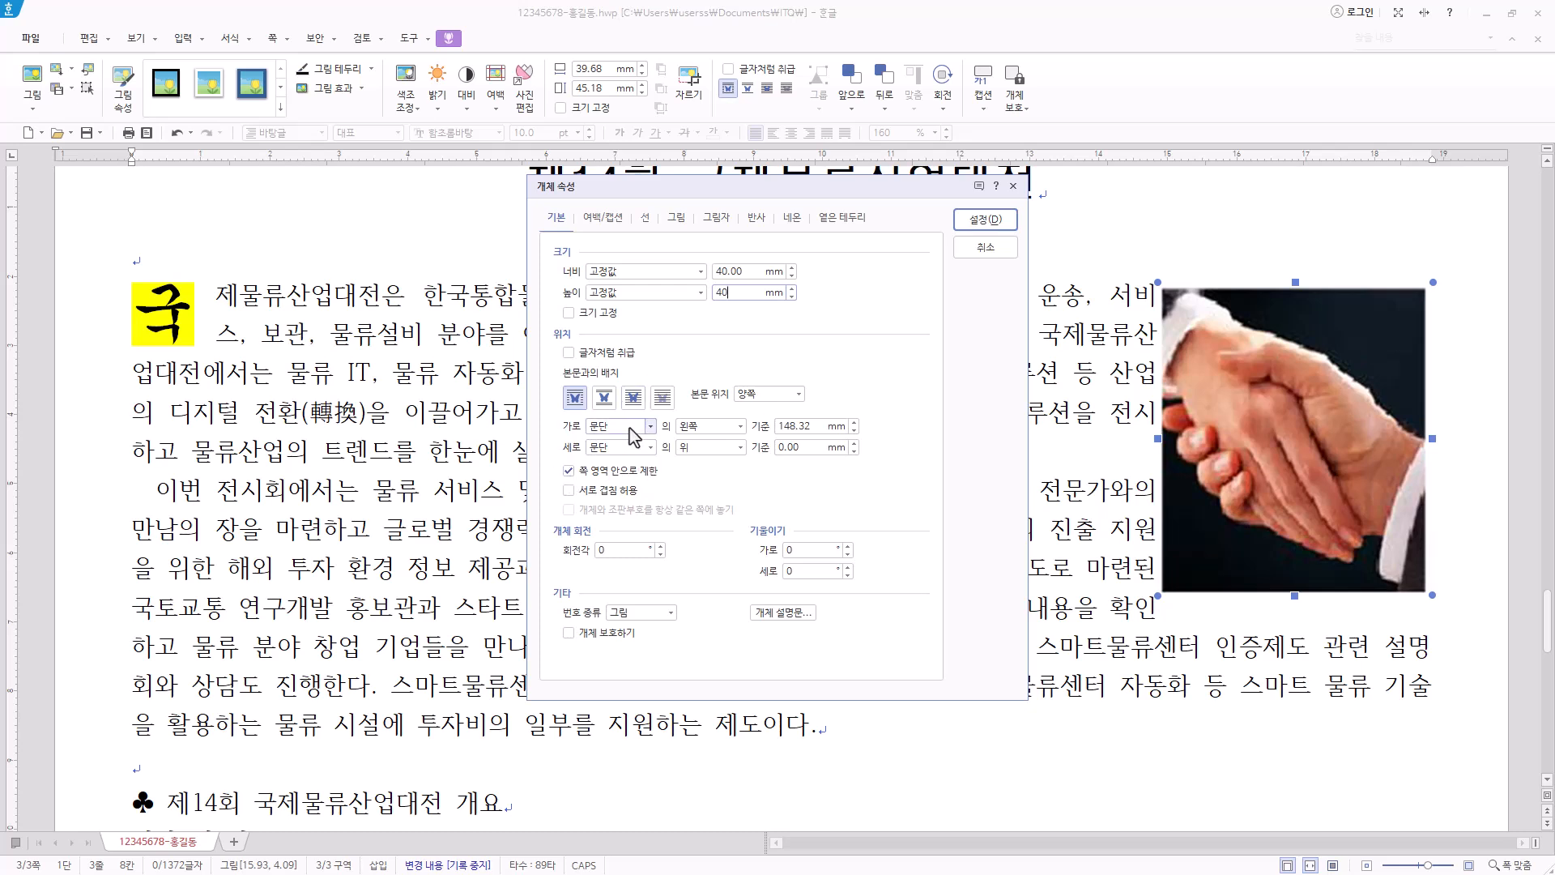
# Give the handshake picture a 2 mm left outer margin and apply the property changes.
pyautogui.click(676, 217)
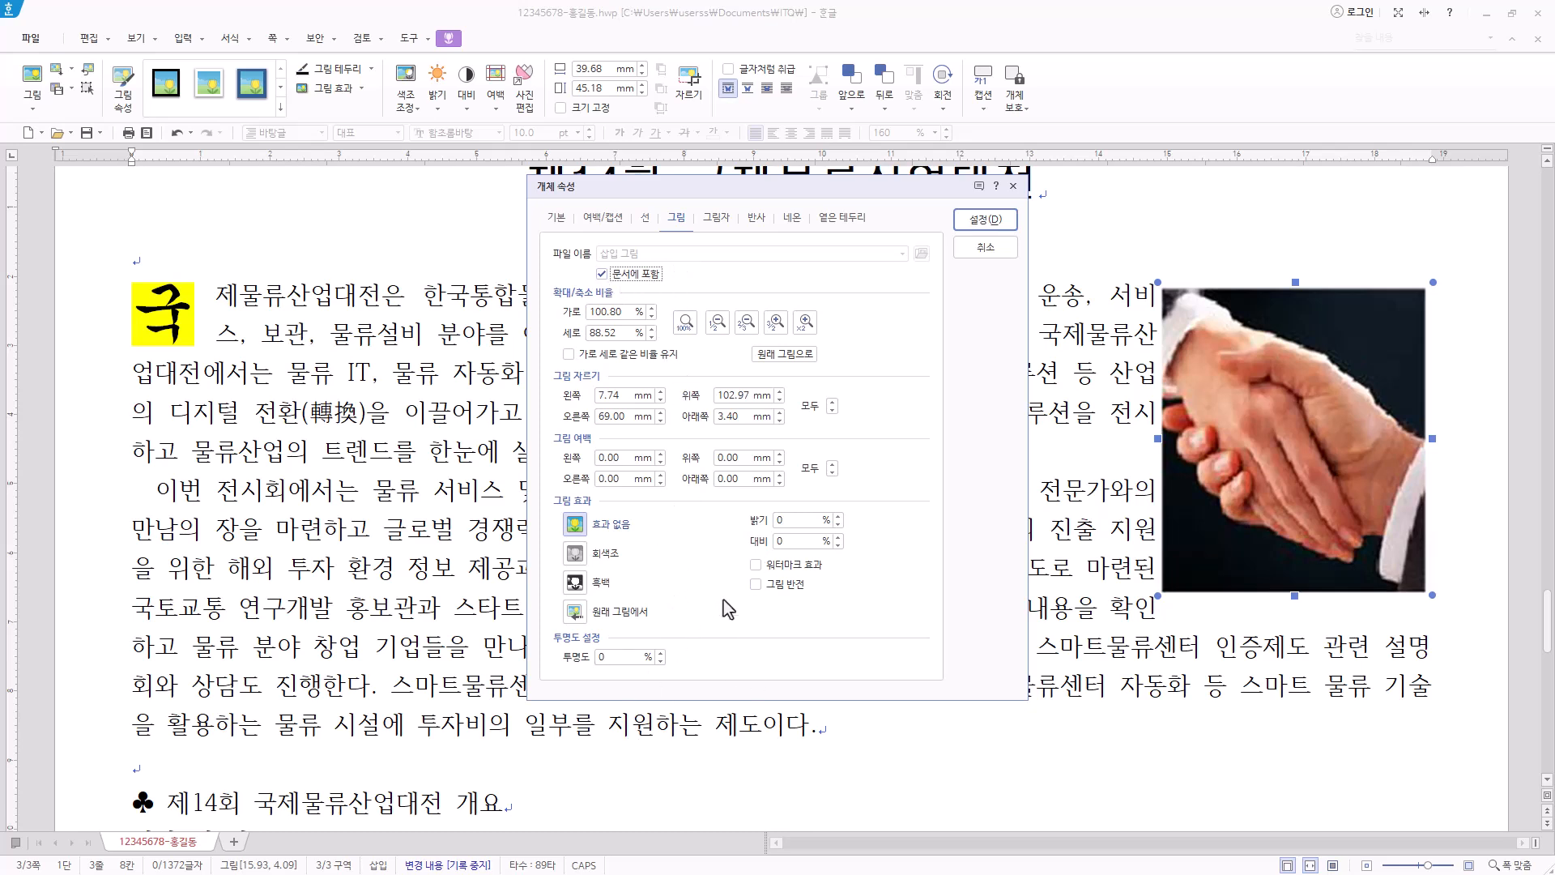
pyautogui.click(604, 220)
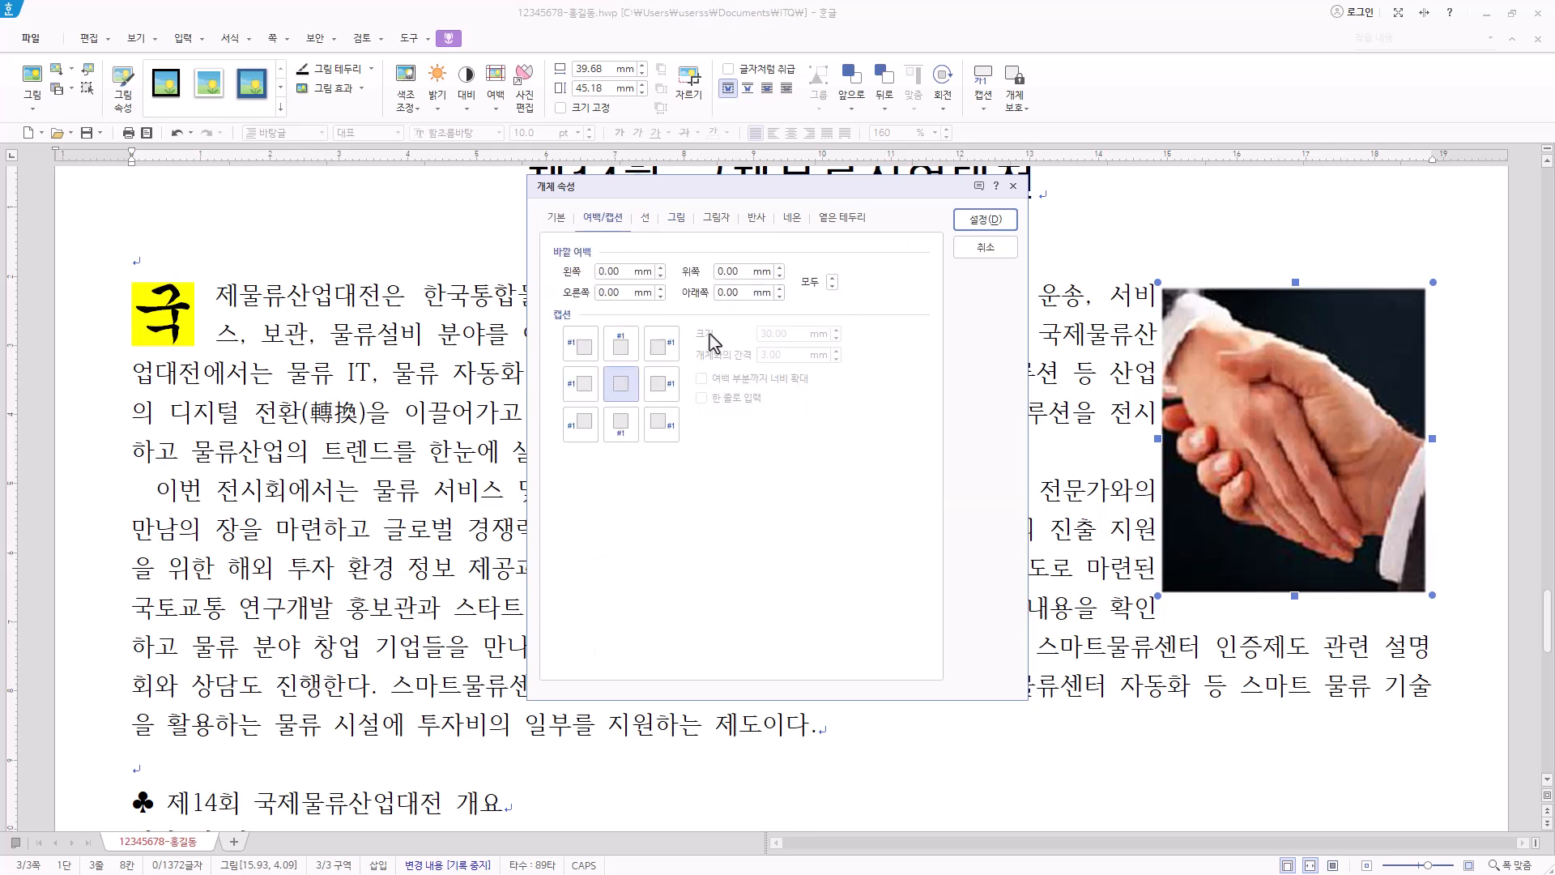
pyautogui.doubleClick(625, 272)
pyautogui.write('2')
pyautogui.click(985, 219)
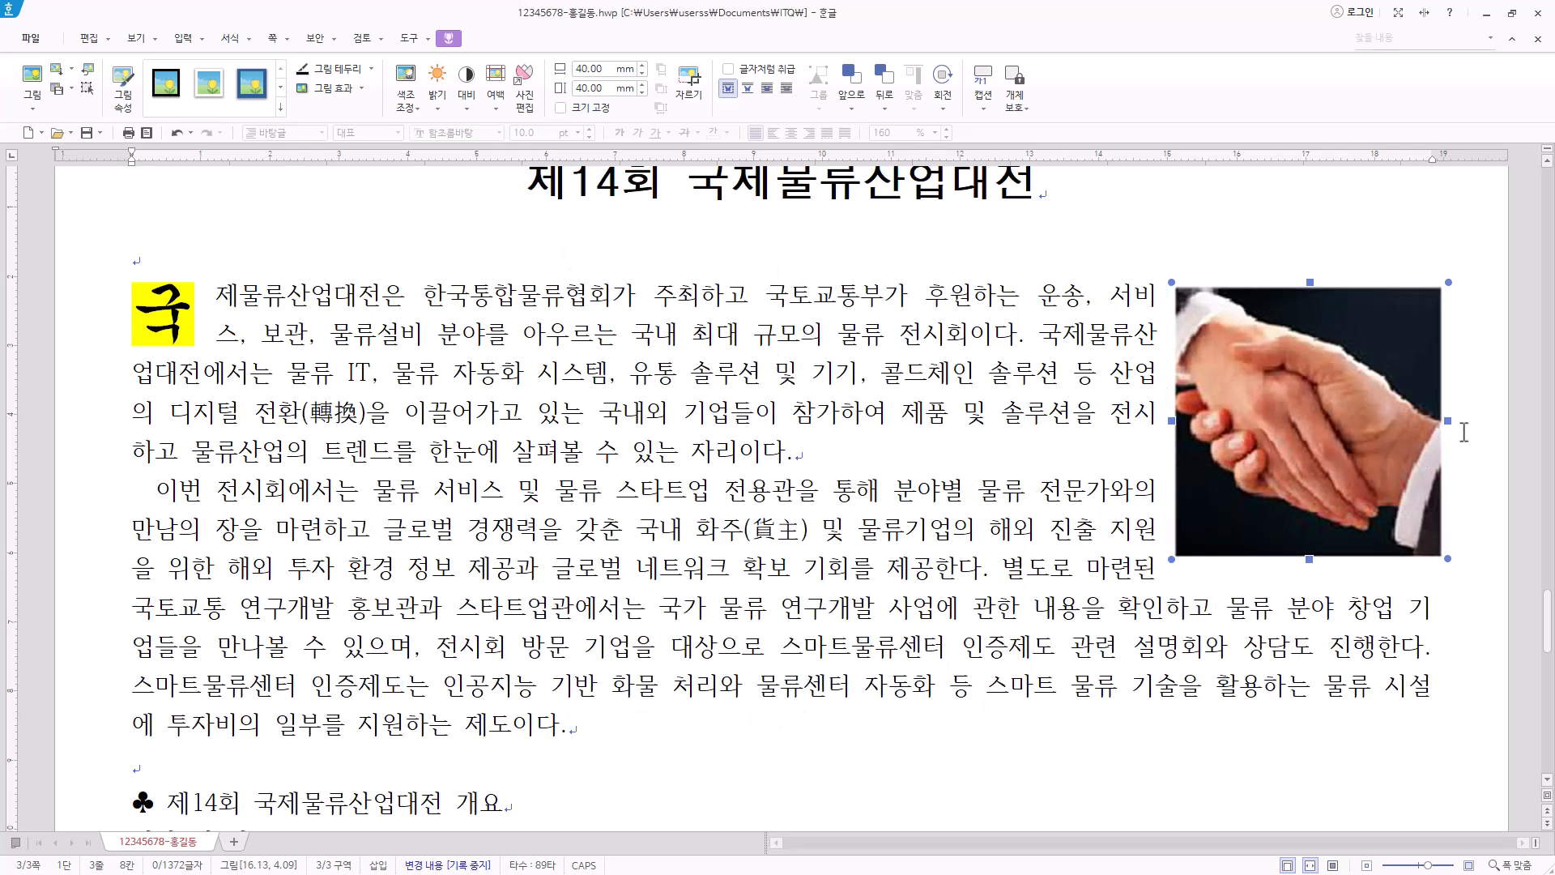
# Reposition the resized handshake picture against the right text margin and check how the body lines wrap beside it.
pyautogui.moveTo(1334, 440); pyautogui.dragTo(1545, 444)
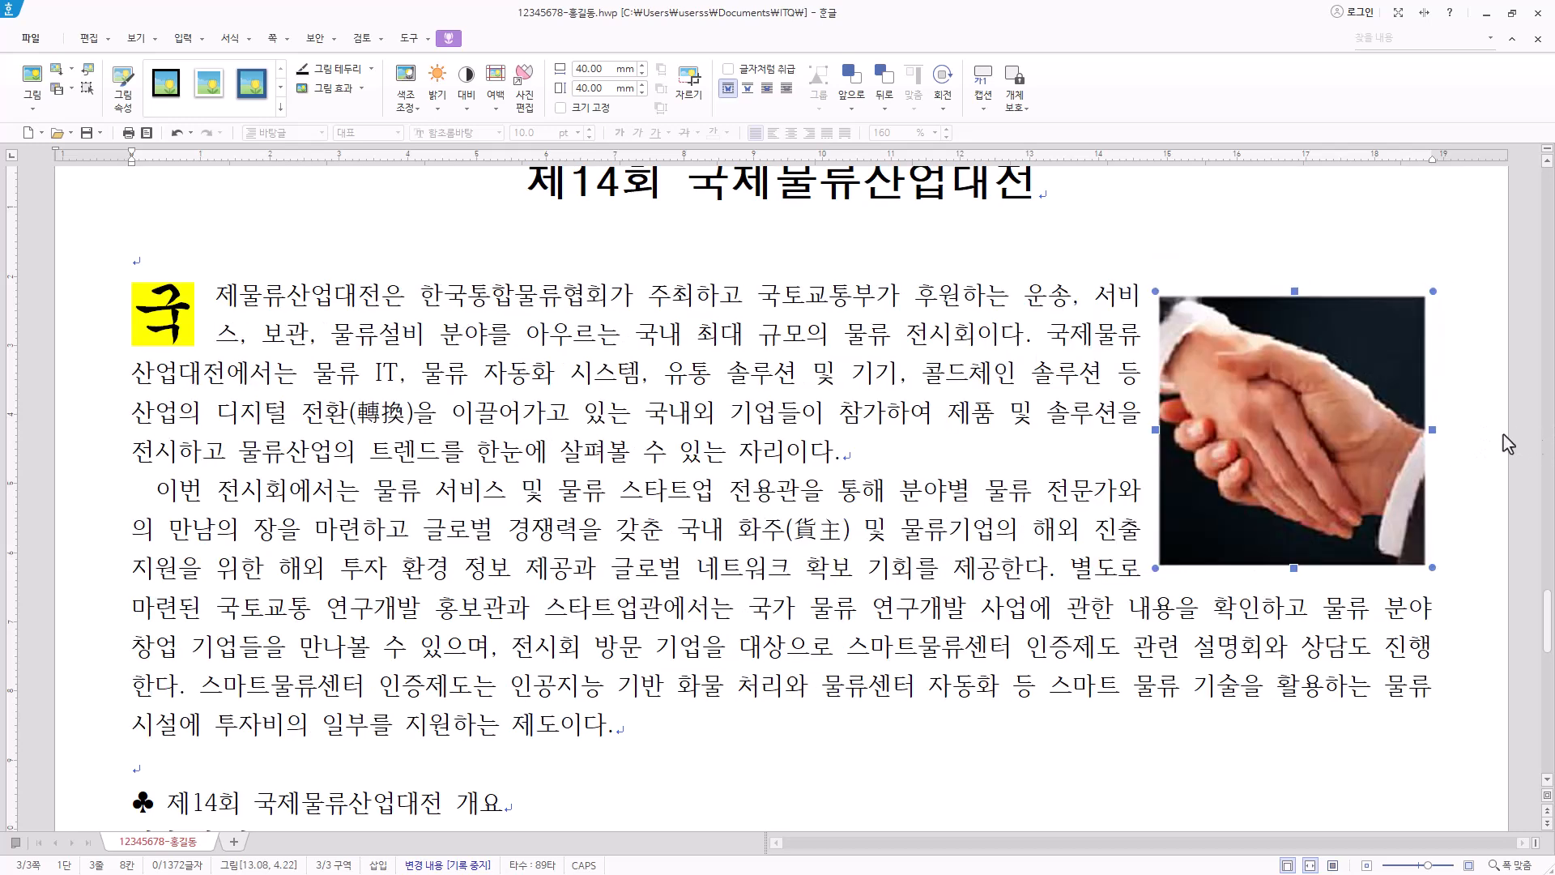
pyautogui.moveTo(1344, 436); pyautogui.dragTo(1345, 436)
pyautogui.click(716, 491)
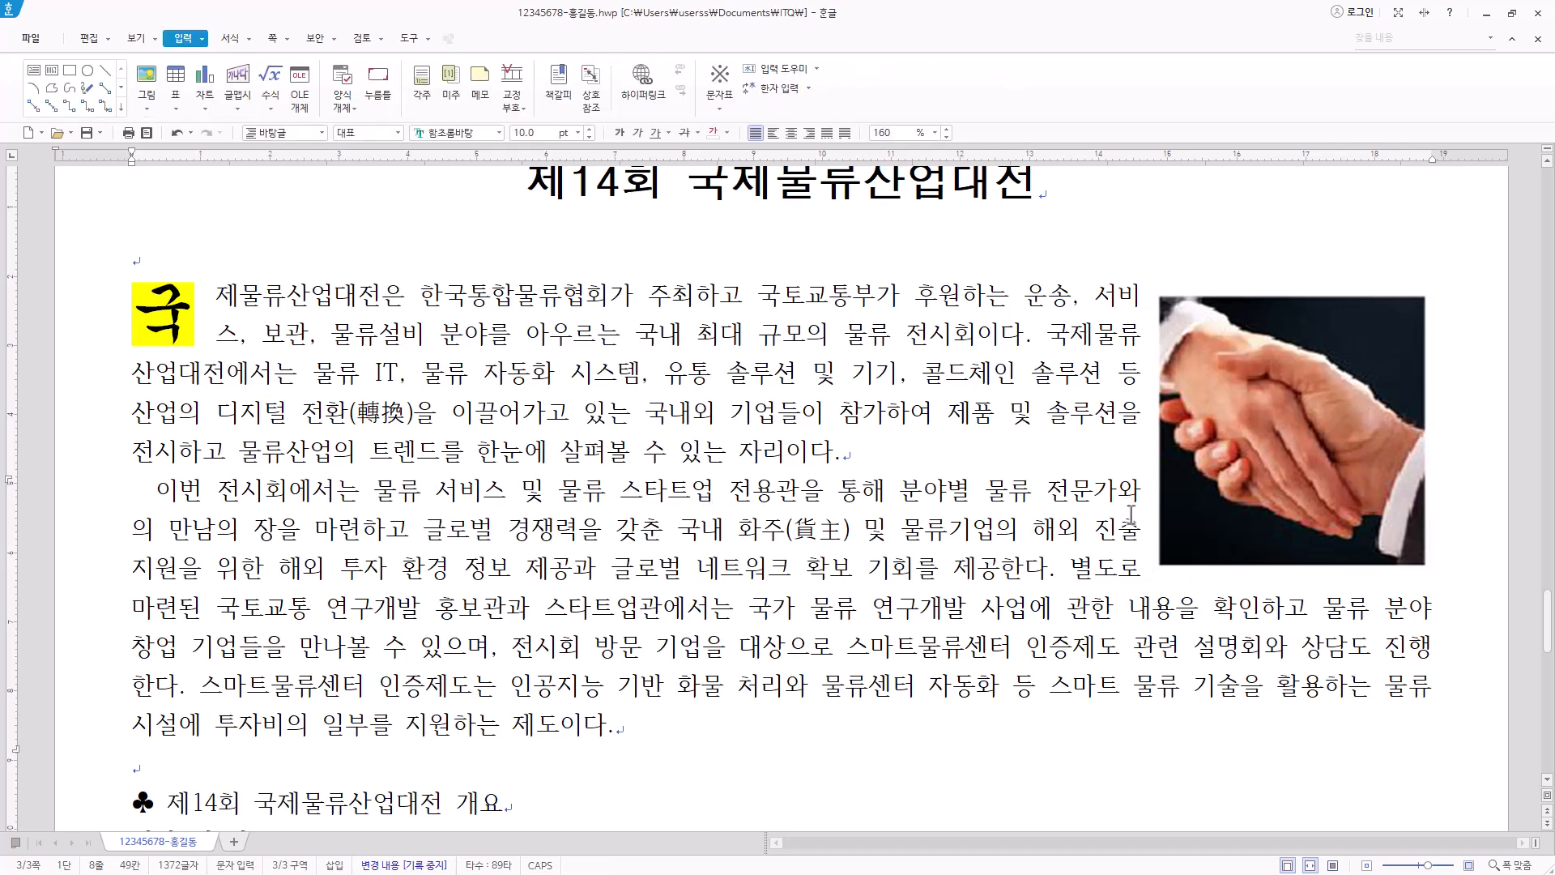
pyautogui.moveTo(1141, 491); pyautogui.dragTo(1138, 566)
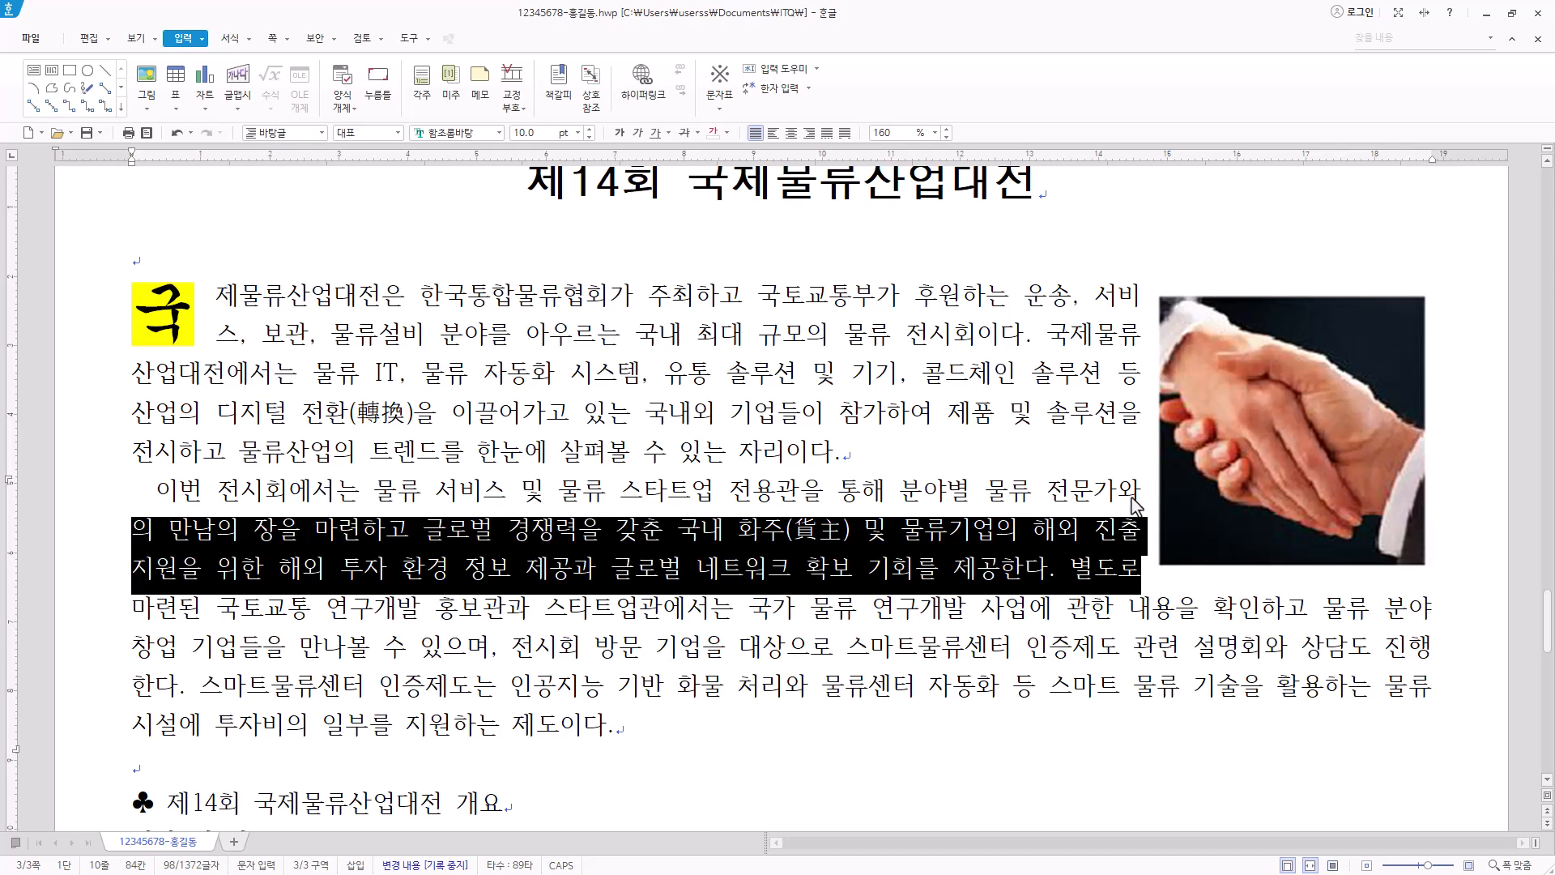
pyautogui.click(1138, 509)
pyautogui.click(1268, 468)
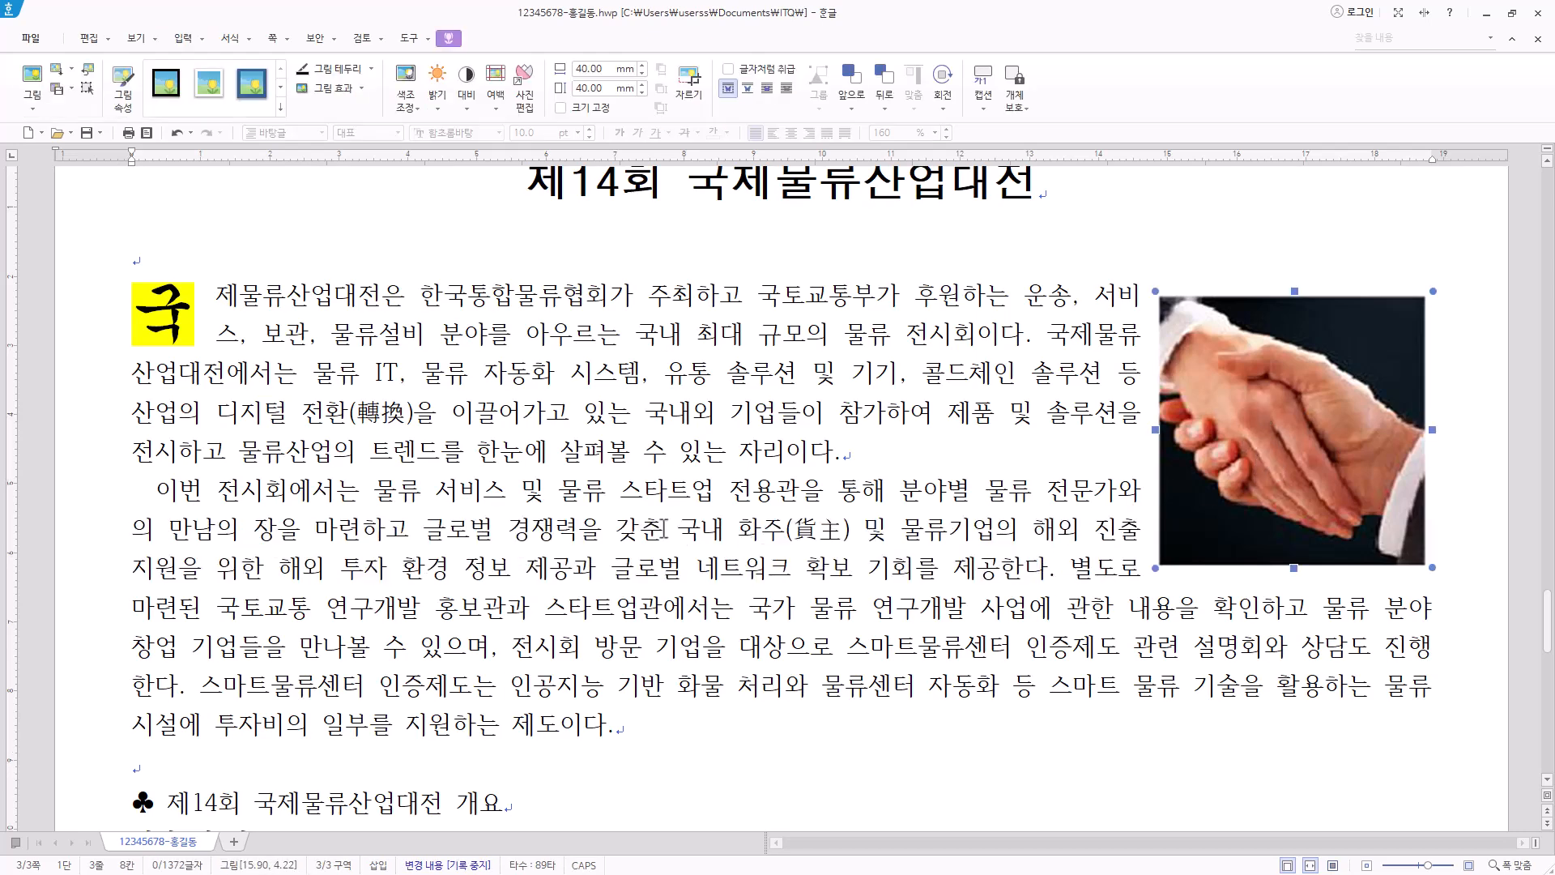
# Add a footnote after 스타트업 reading "혁신적인 기술 또는 아이디어를 가진 신생 창업 기업들을 의미", numbered in the ㉮, ㉯, ㉰ style.
pyautogui.click(710, 489)
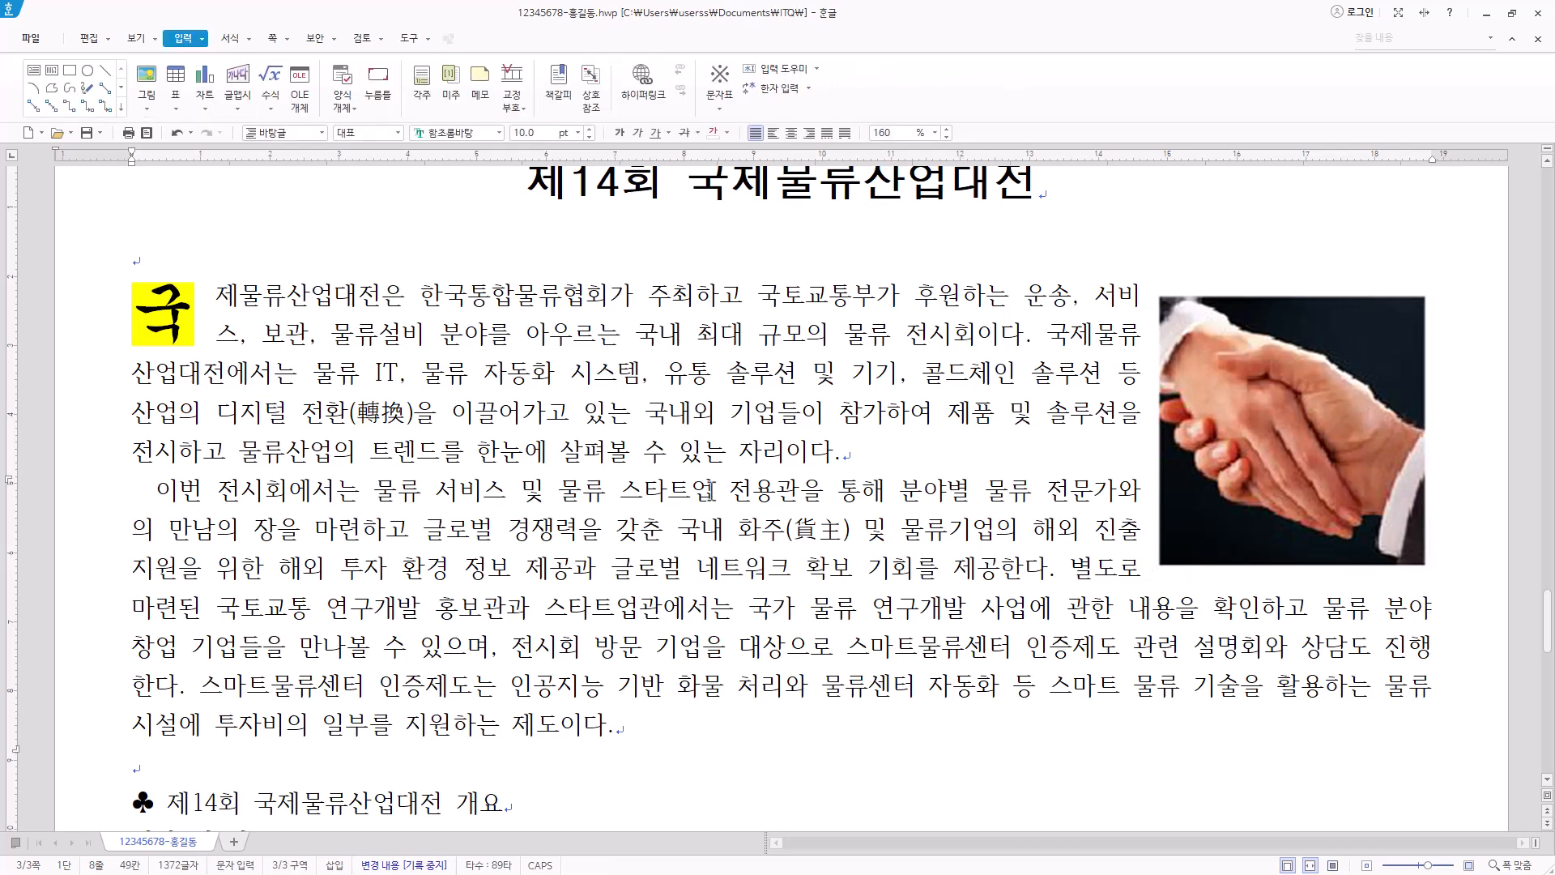
pyautogui.click(422, 81)
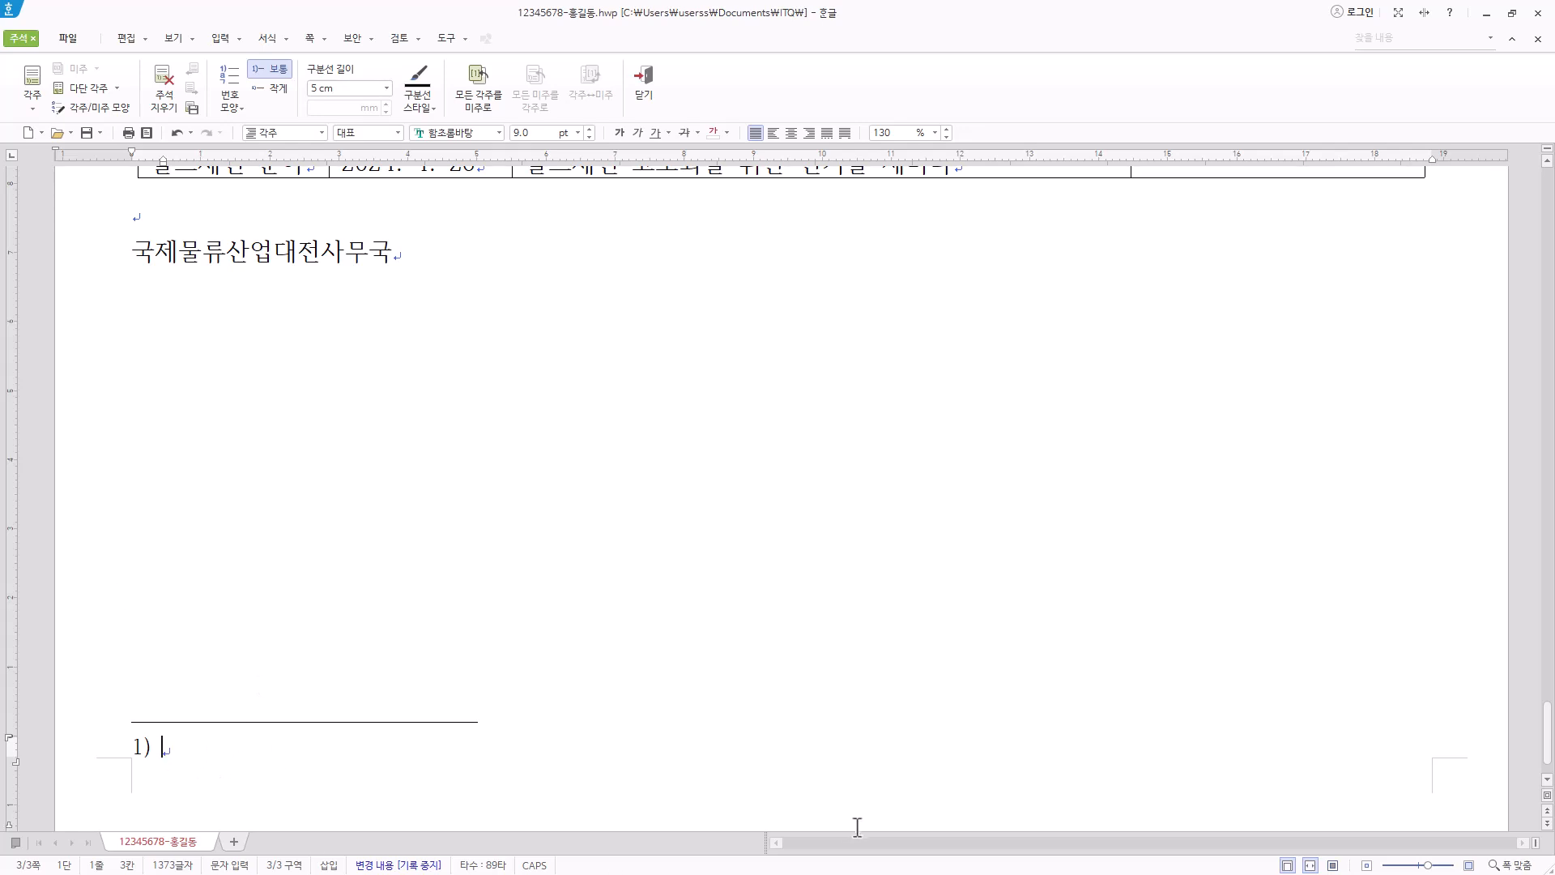
pyautogui.scroll(-1, 857, 822)
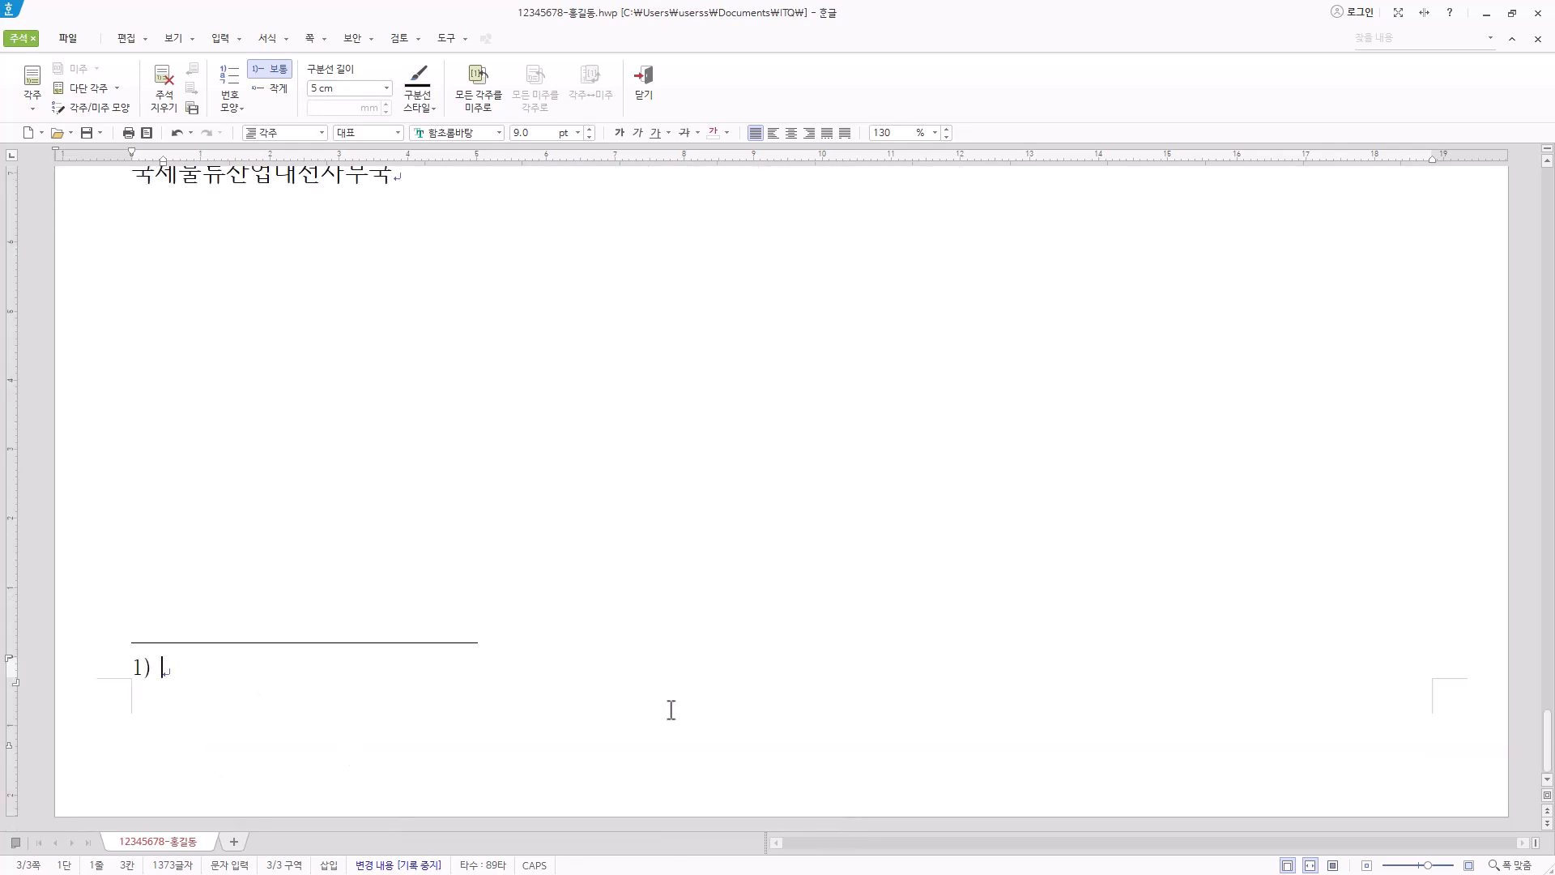
pyautogui.write('혁신적인 기술 또는 아이디어를 가진 신생 창업 기업들을 의미')
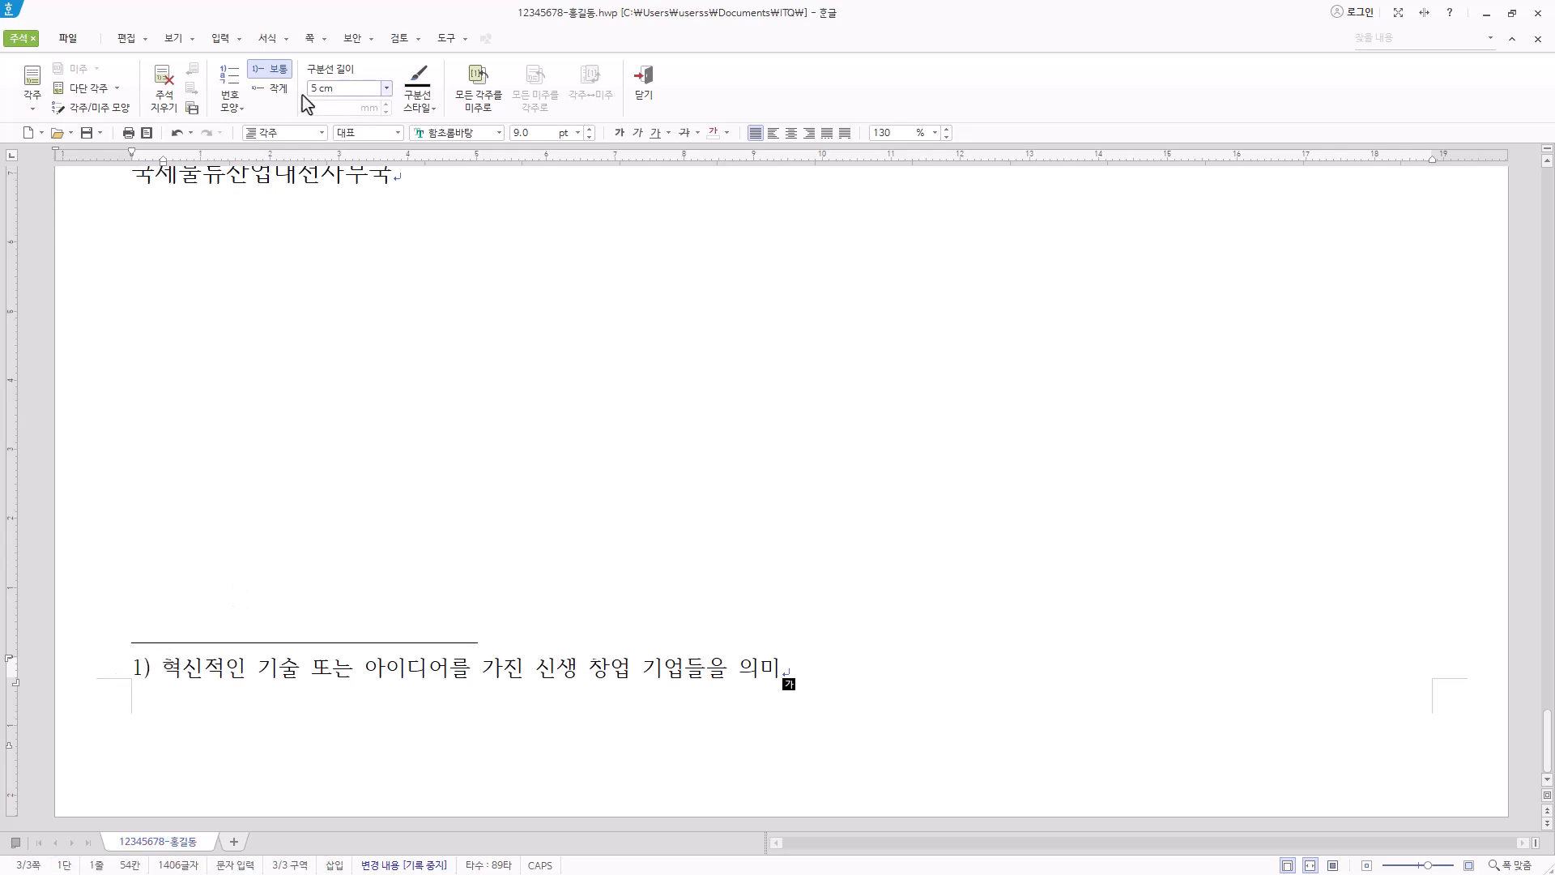
pyautogui.click(230, 102)
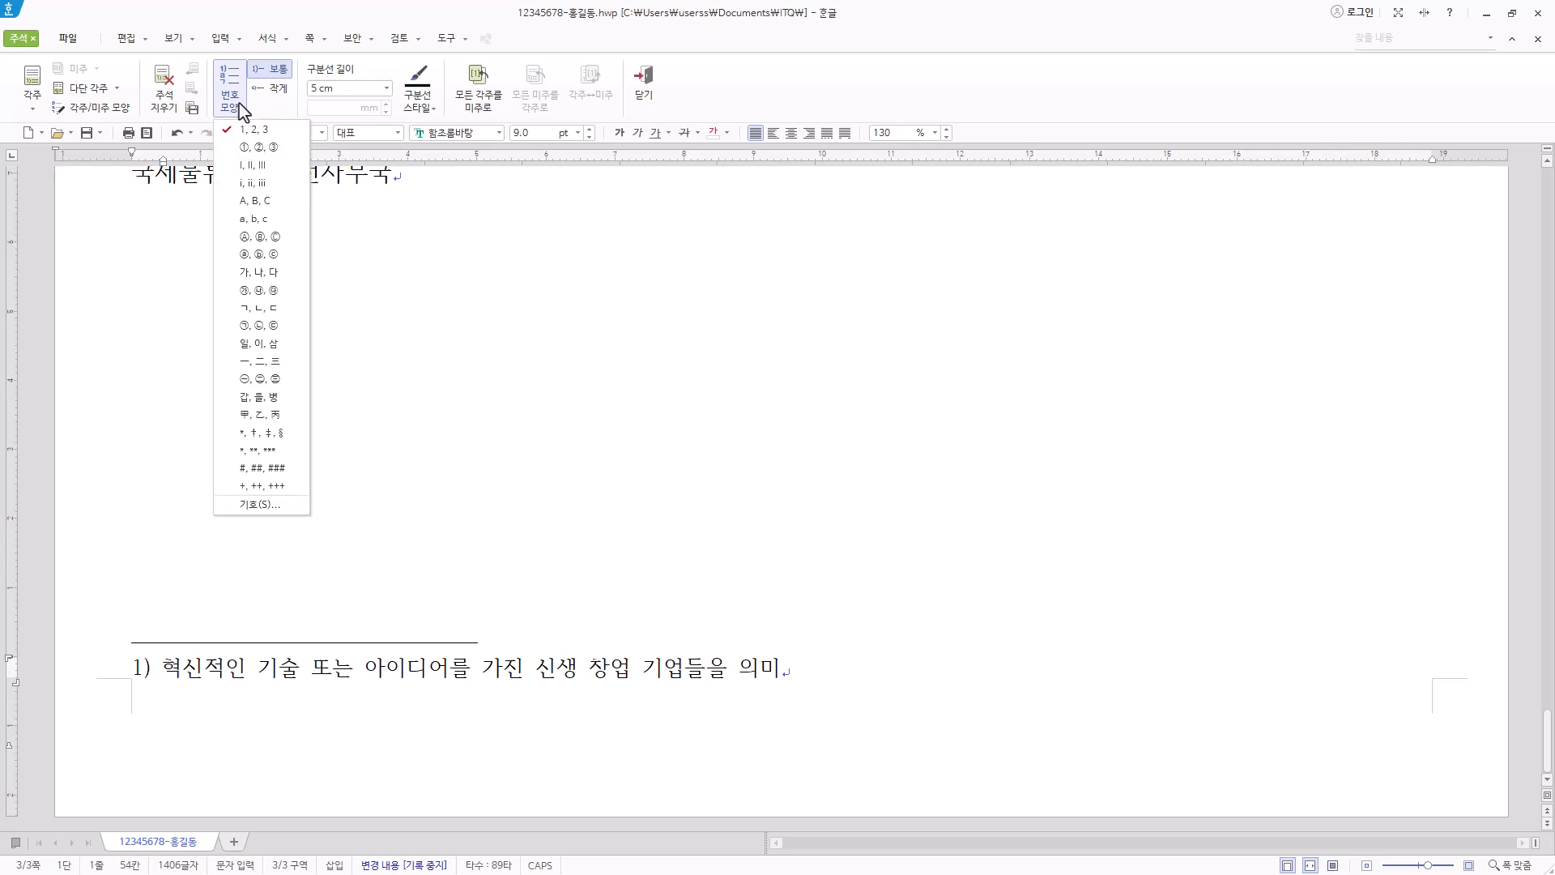
pyautogui.click(260, 291)
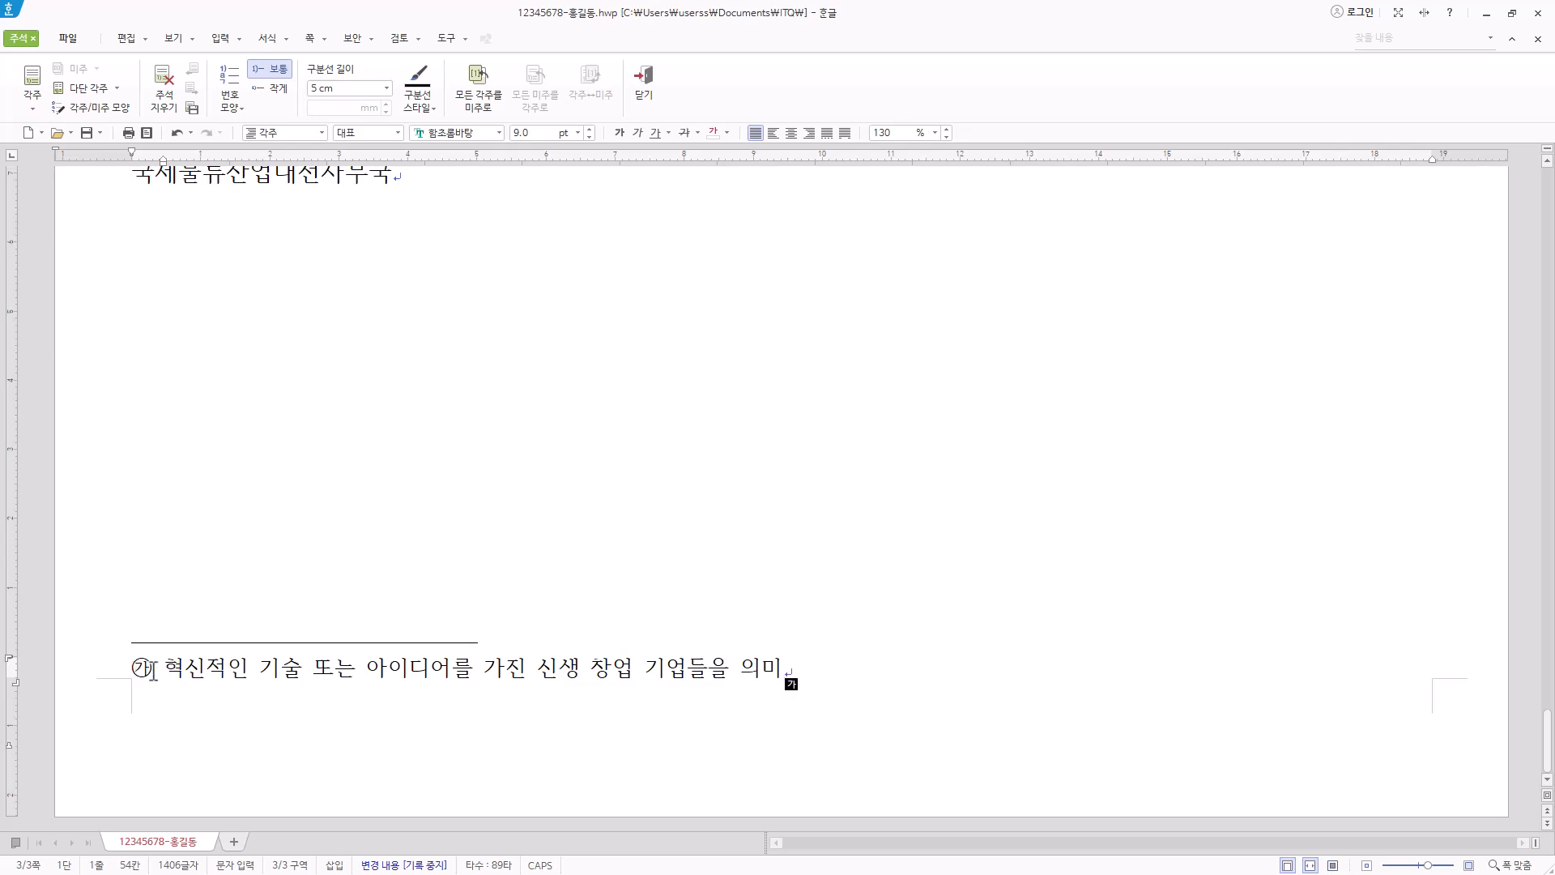
pyautogui.click(113, 111)
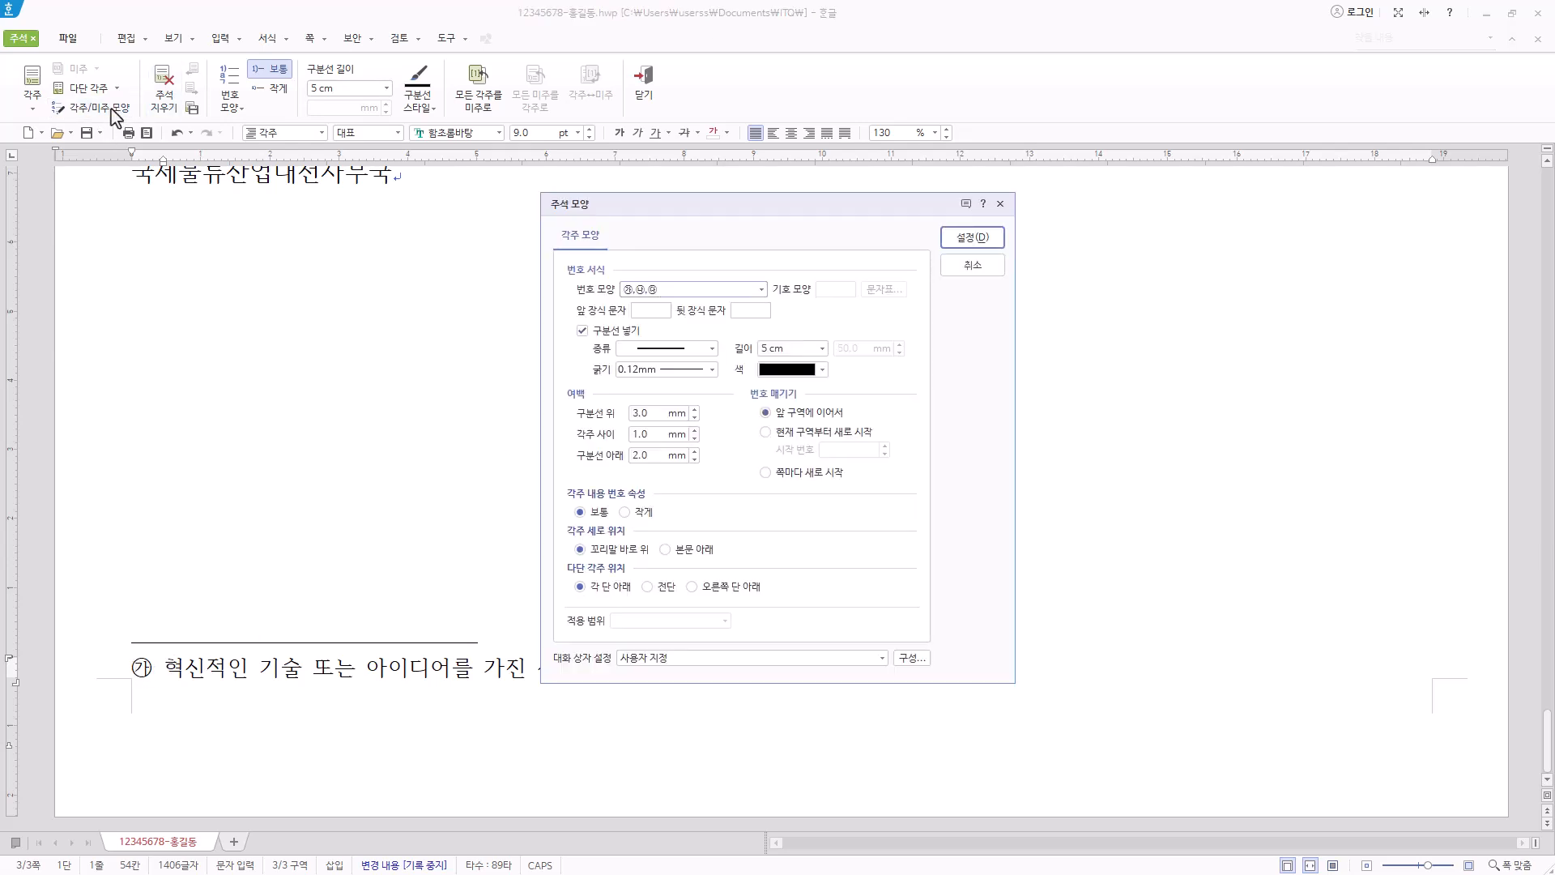
pyautogui.click(671, 288)
pyautogui.click(671, 288)
pyautogui.click(761, 313)
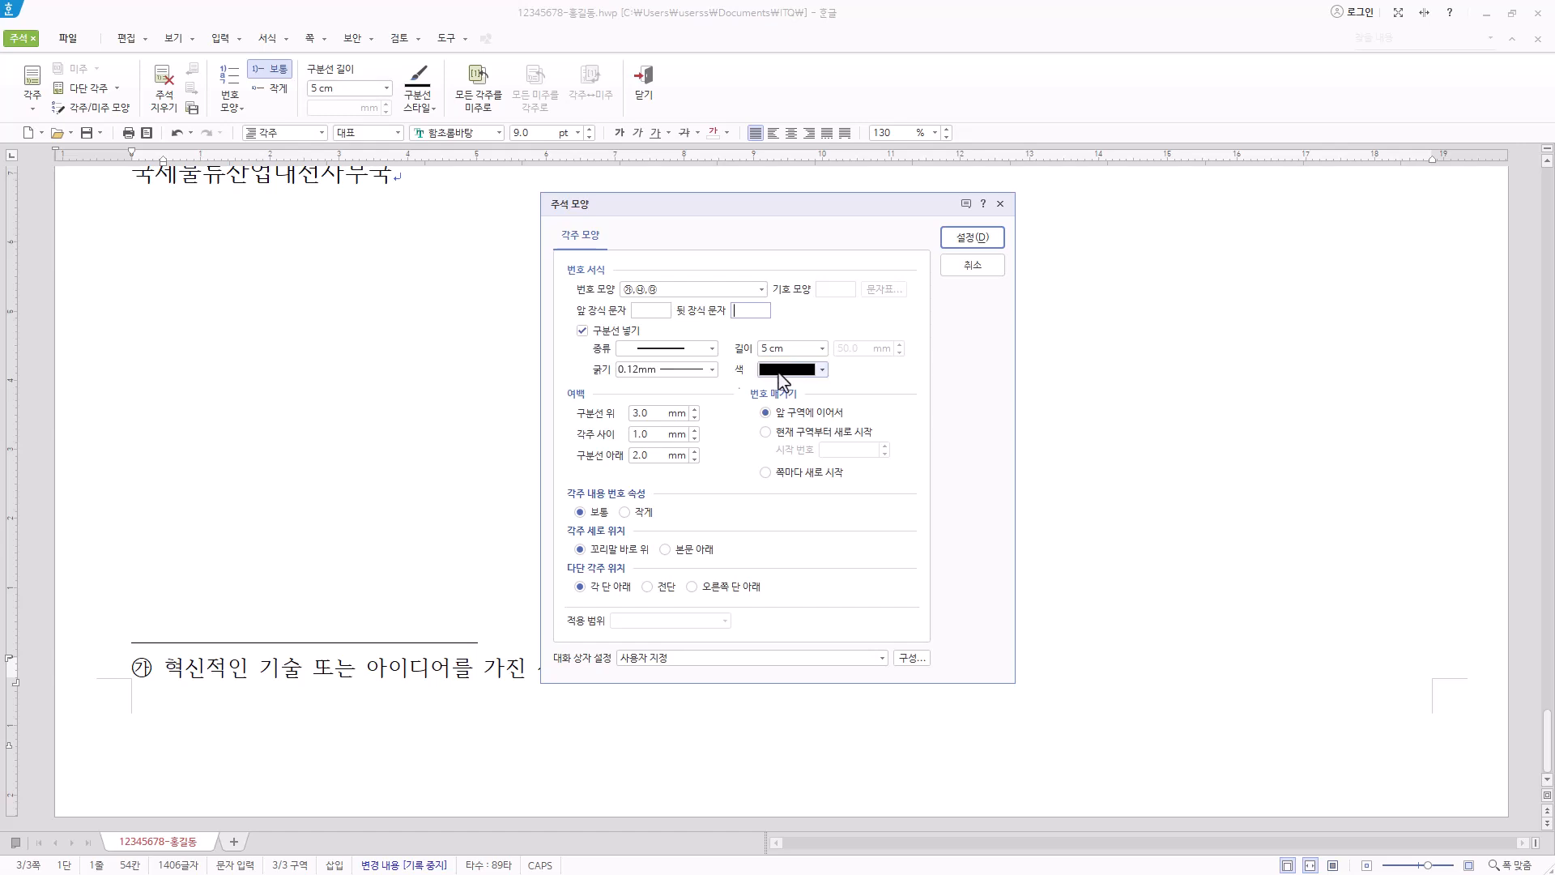
pyautogui.click(993, 264)
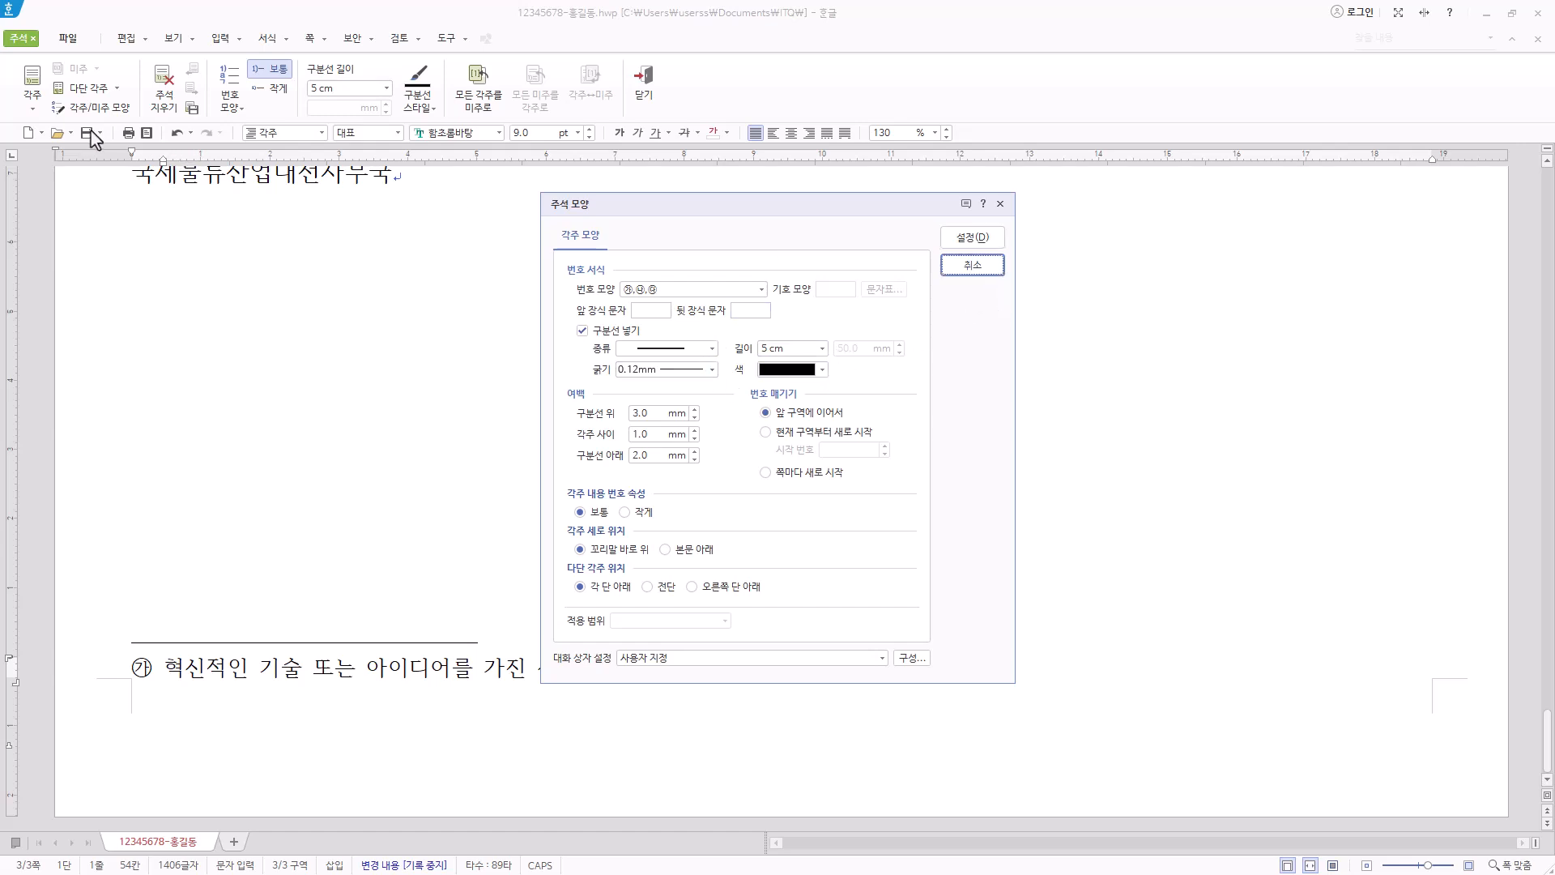
pyautogui.click(990, 267)
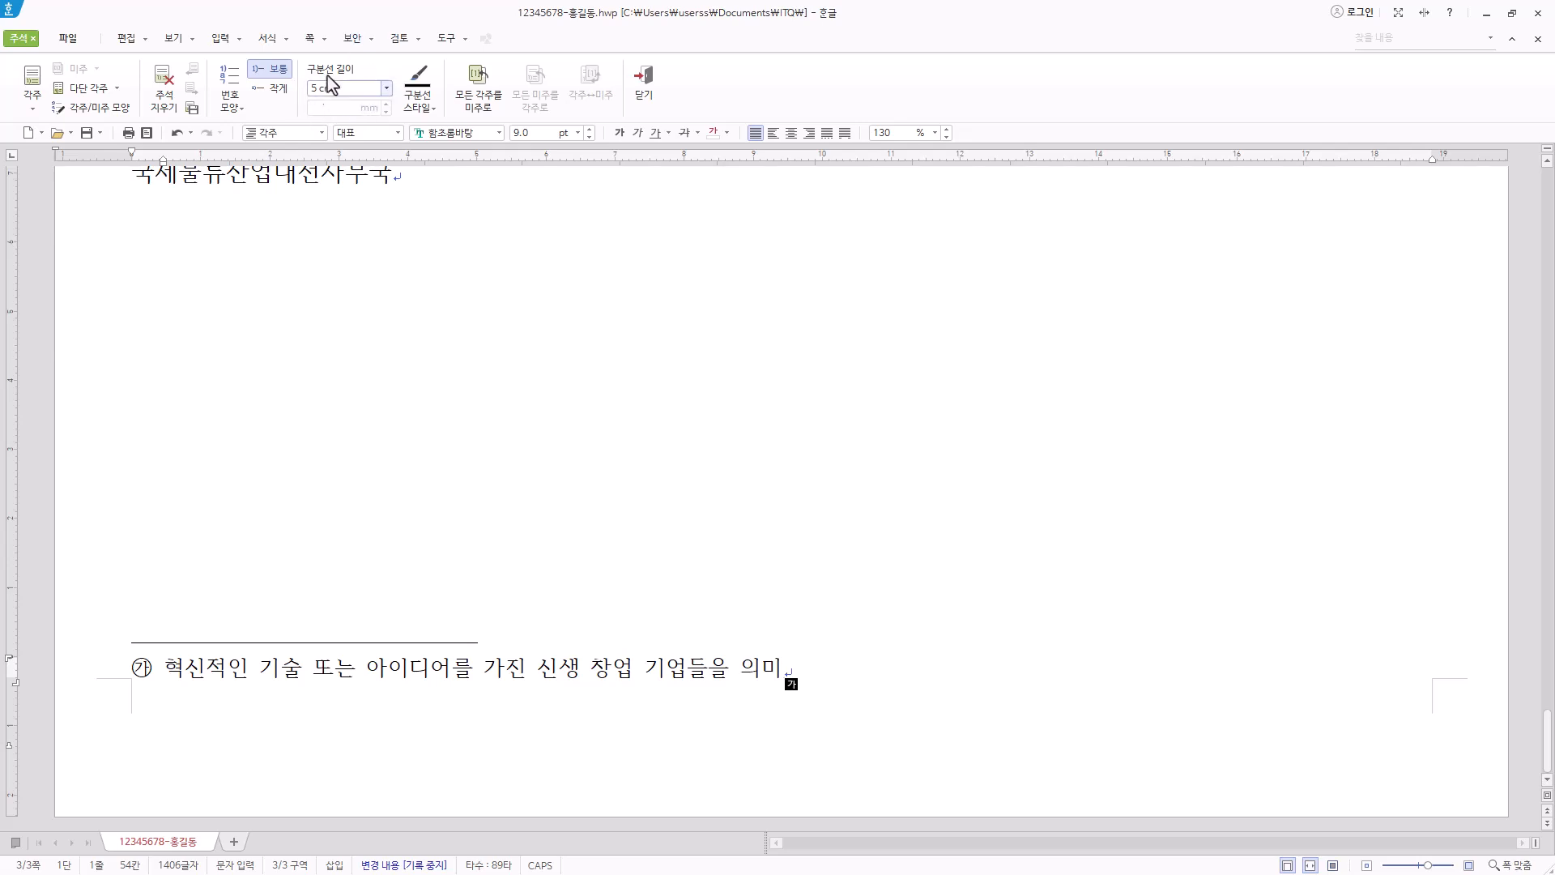
# Review the footnote's separator-length options and leave footnote editing for the body text.
pyautogui.click(387, 87)
pyautogui.click(325, 159)
pyautogui.click(353, 96)
pyautogui.click(357, 103)
pyautogui.click(644, 85)
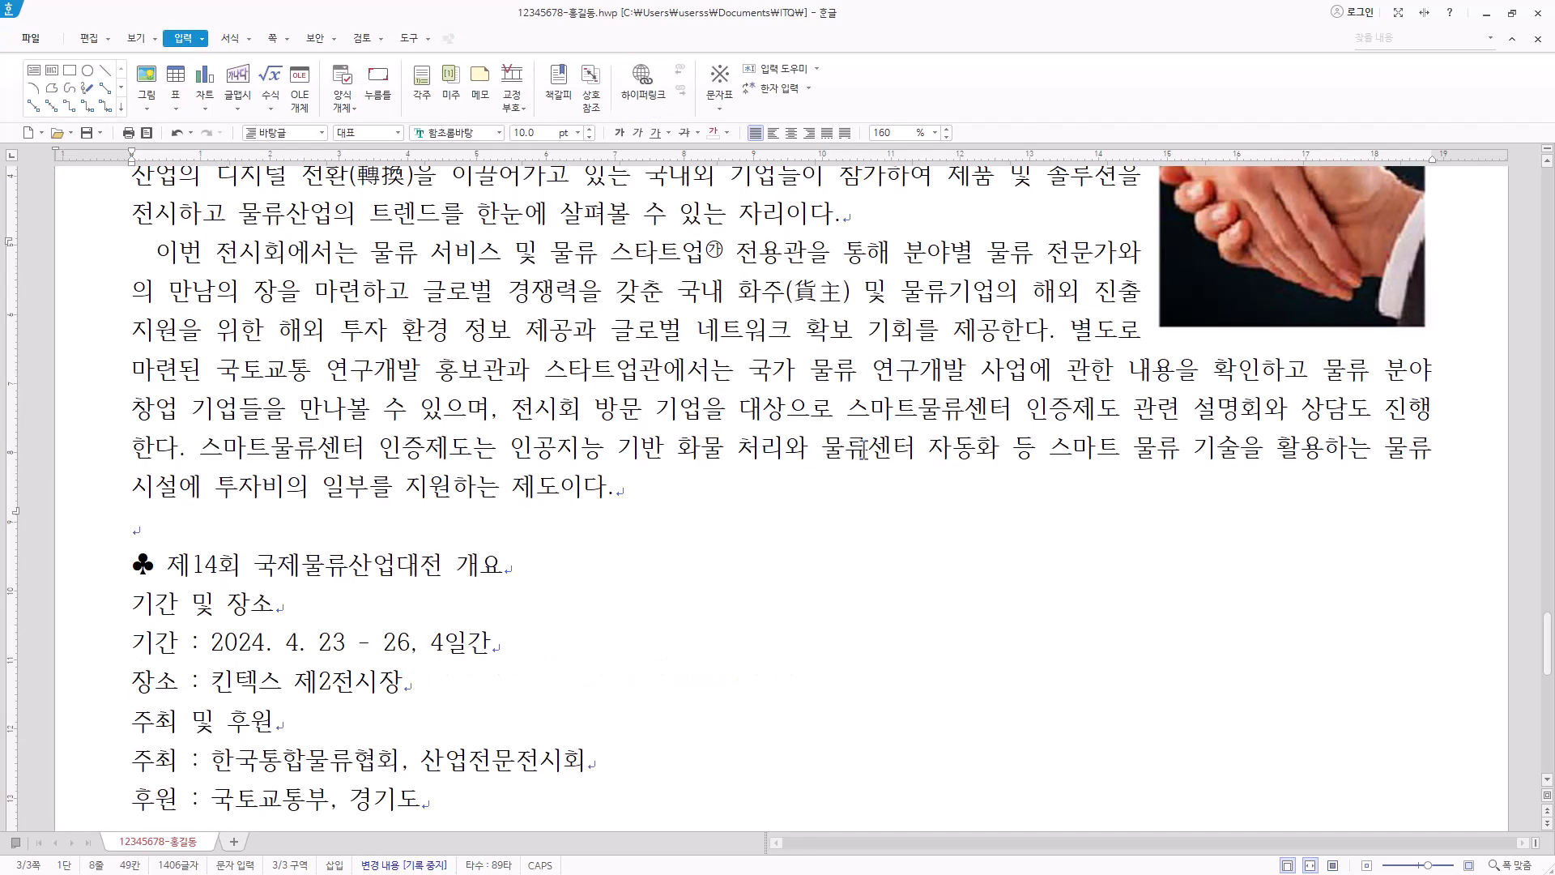
# Try shifting the ㉮ footnote mark from 스타트업 to just before 전용관, and undo the change.
pyautogui.scroll(1, 723, 380)
pyautogui.scroll(3, 723, 381)
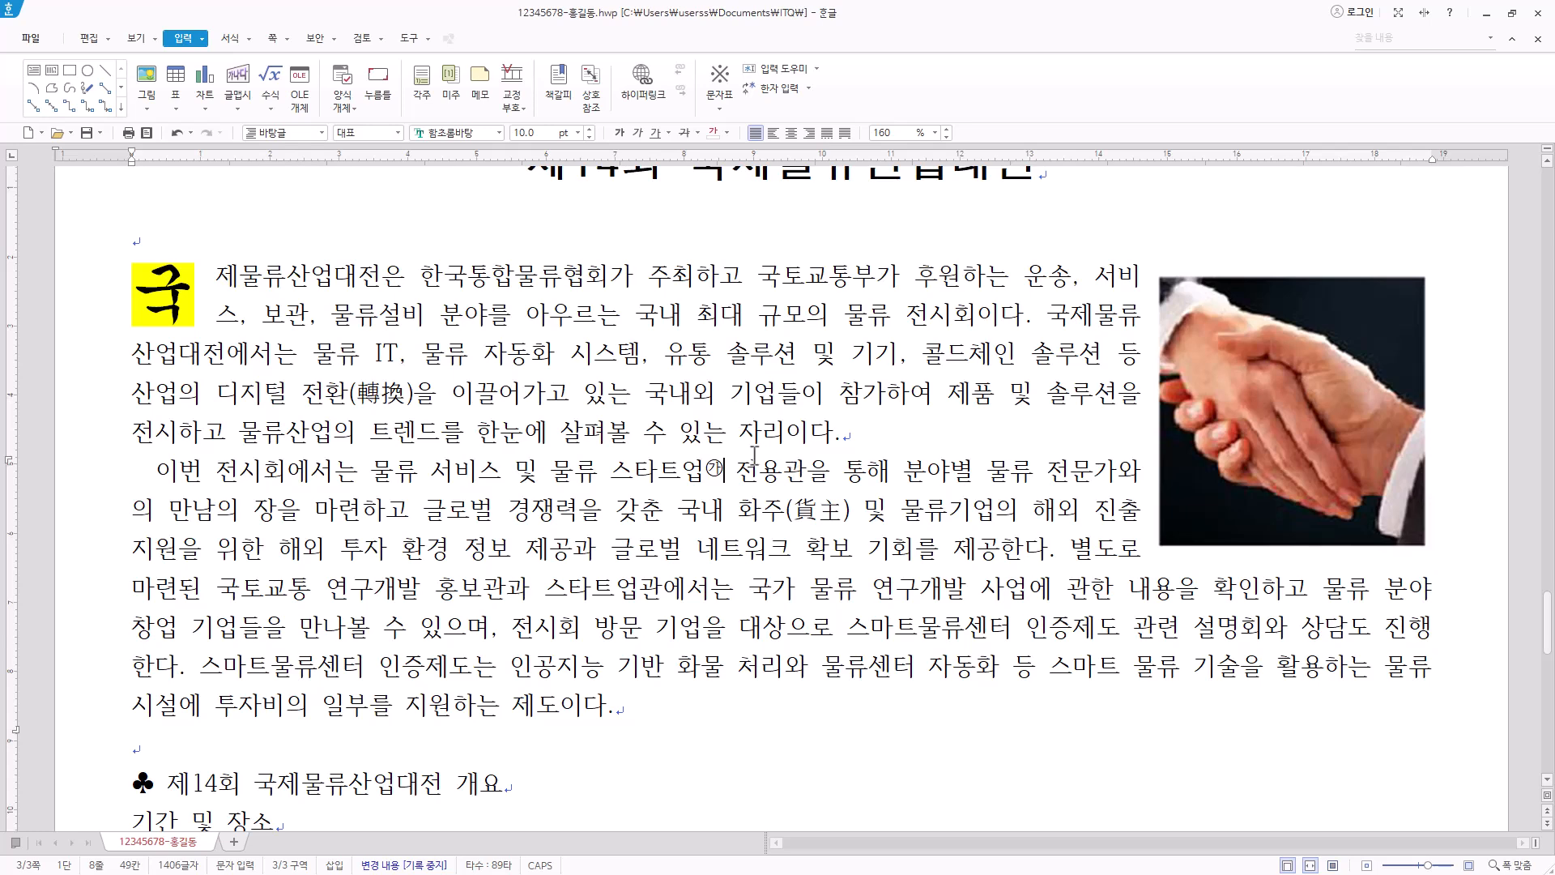
pyautogui.moveTo(715, 476); pyautogui.dragTo(723, 477)
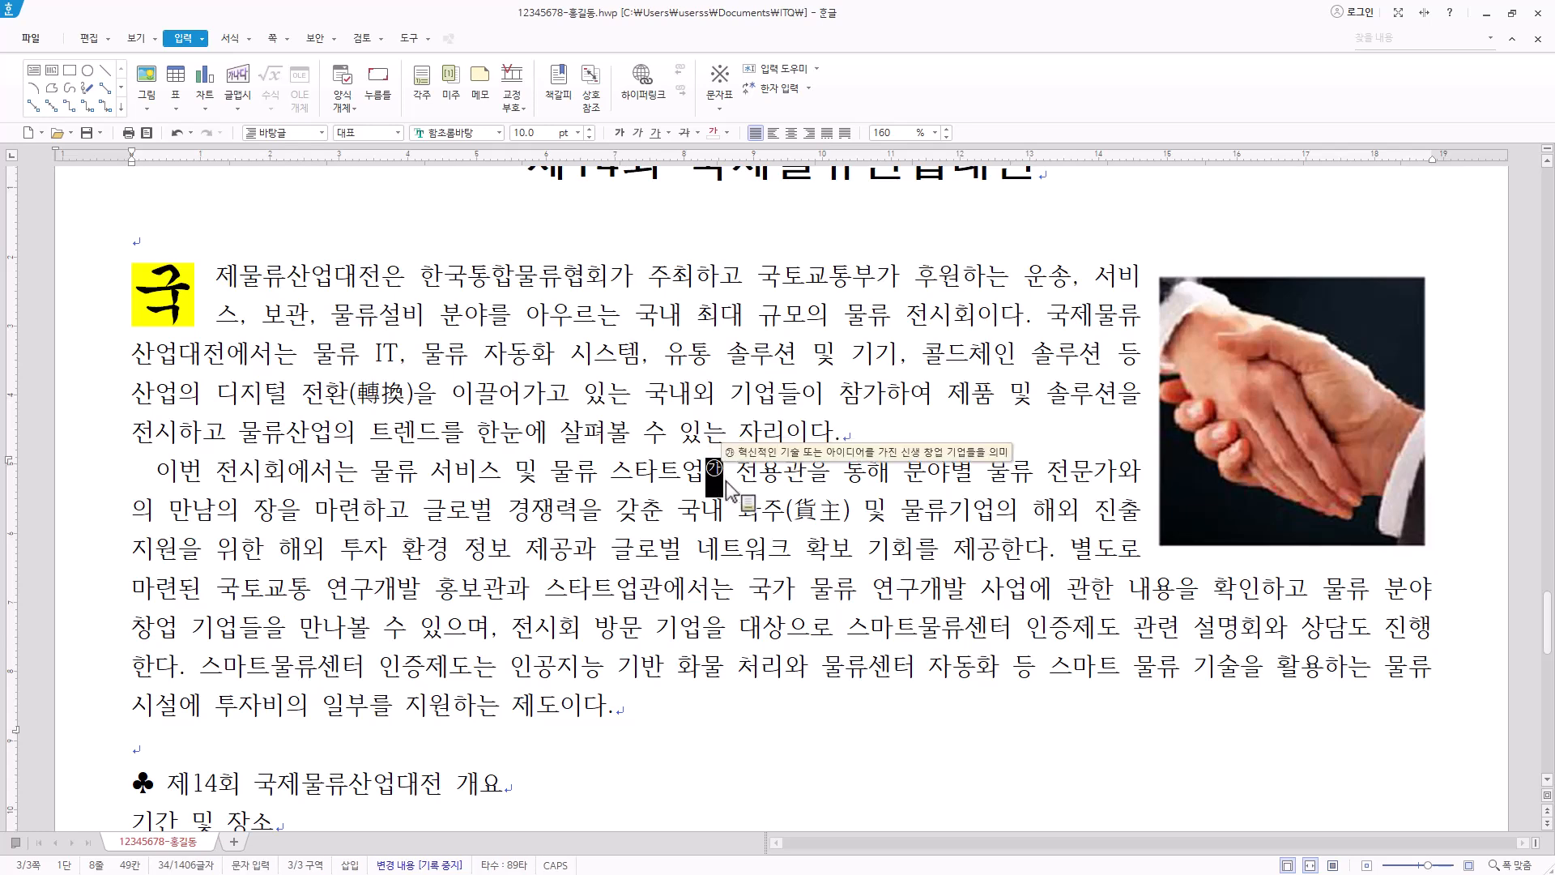
pyautogui.press('Delete')
pyautogui.hotkey('ctrl', 'z')
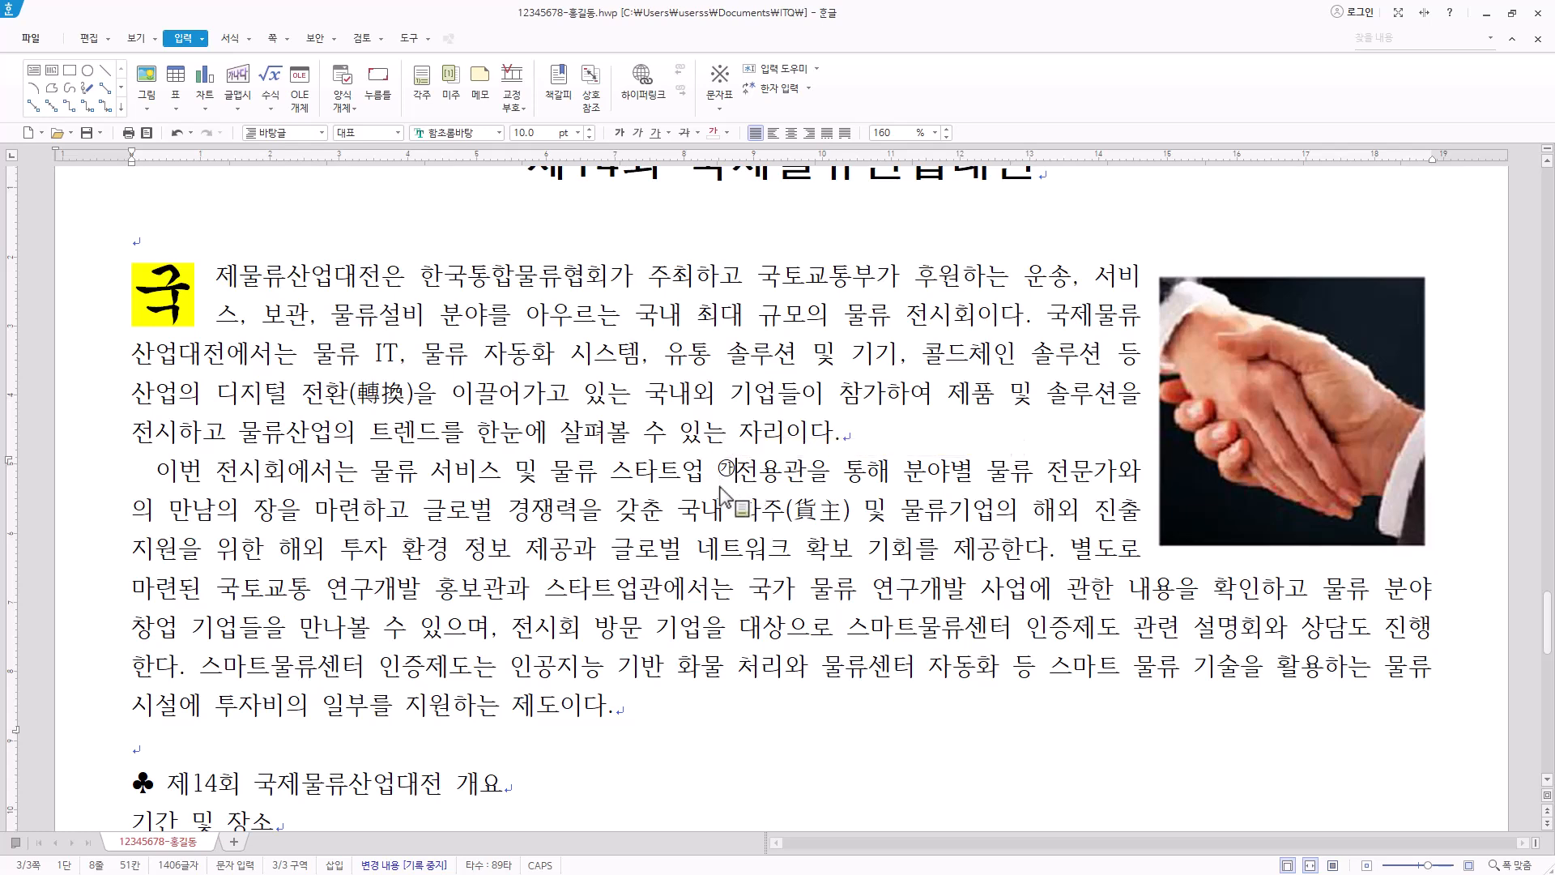
pyautogui.hotkey('ctrl', 'z')
pyautogui.hotkey('ctrl', 'z')
pyautogui.click(716, 484)
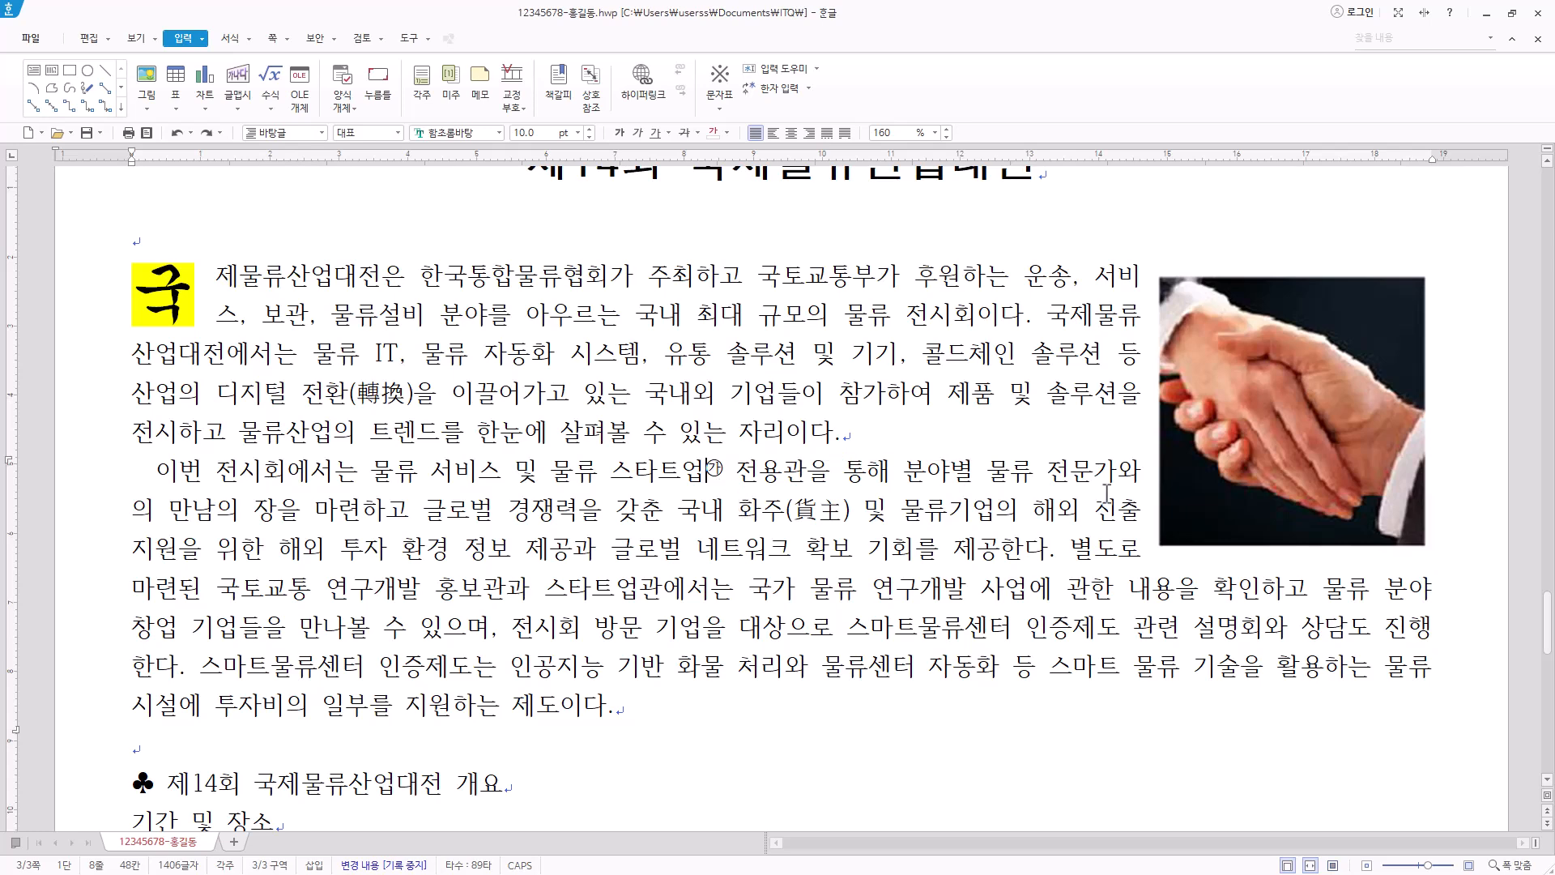
# Nudge the handshake picture sideways to test the line breaks of the wrapped text, and return it to its starting position.
pyautogui.click(1310, 450)
pyautogui.click(1287, 415)
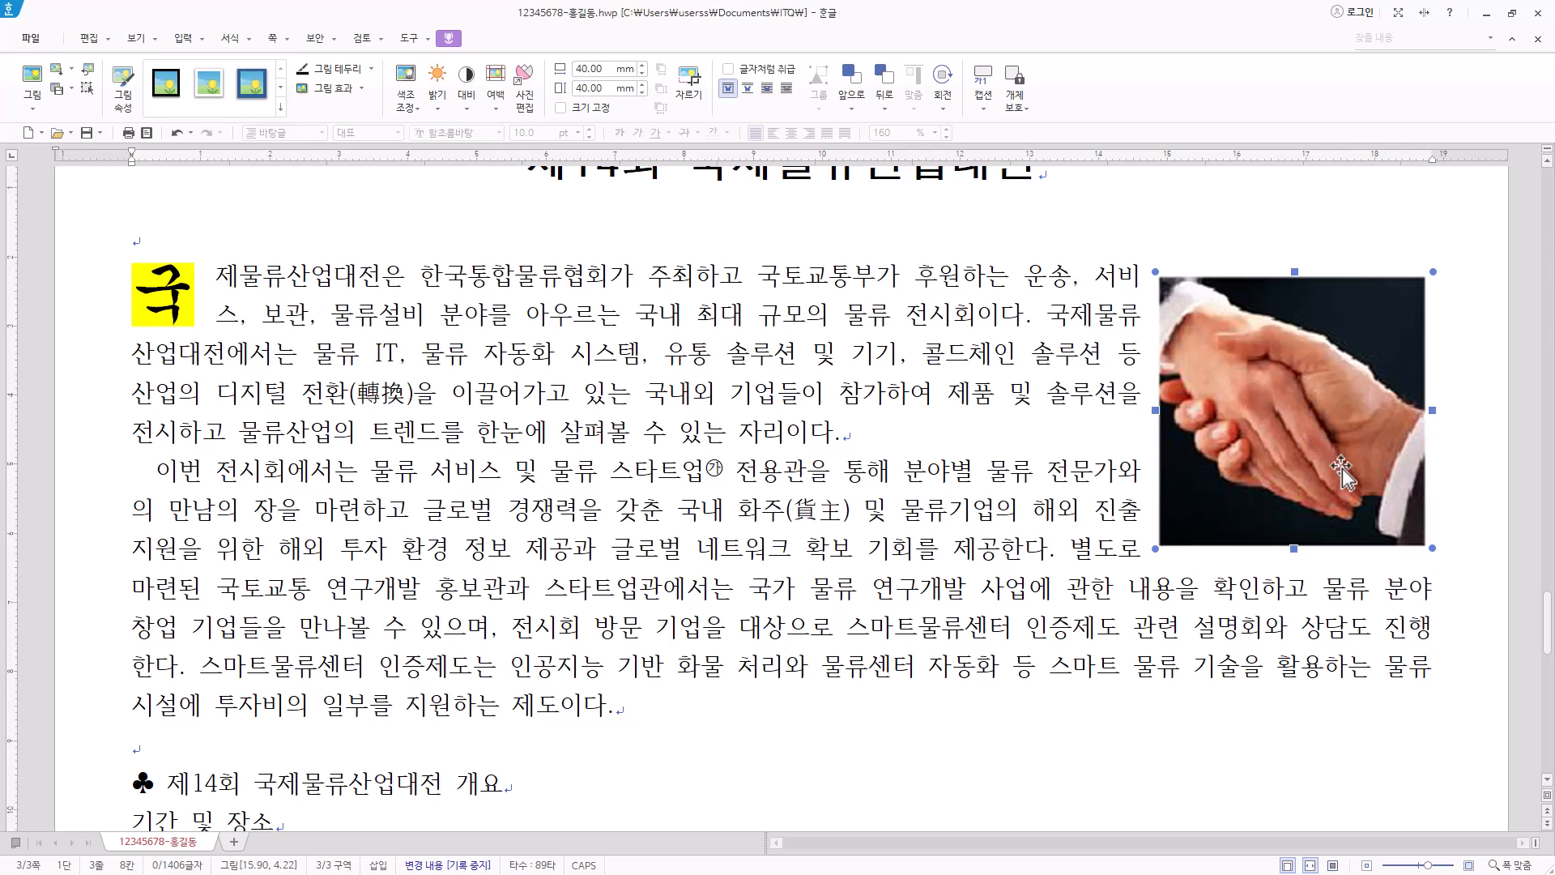
pyautogui.moveTo(1339, 465); pyautogui.dragTo(1444, 461)
pyautogui.press('Left')
pyautogui.press('Left')
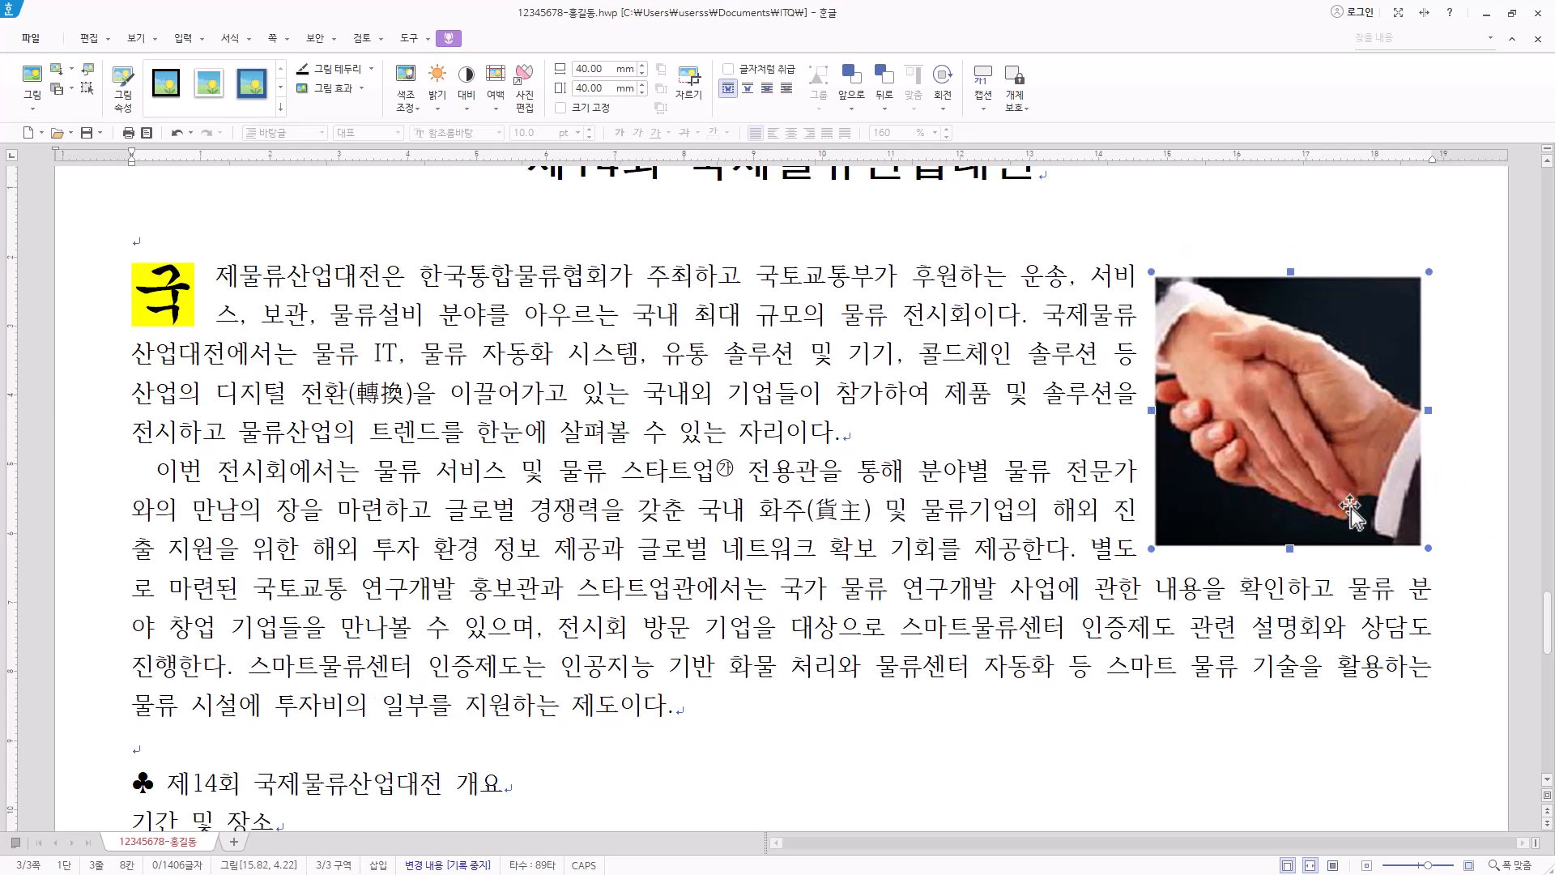
pyautogui.press('Right')
pyautogui.press('Right')
pyautogui.press('Right')
pyautogui.press('Left')
pyautogui.press('Left')
pyautogui.press('Left')
pyautogui.press('Right')
pyautogui.press('Right')
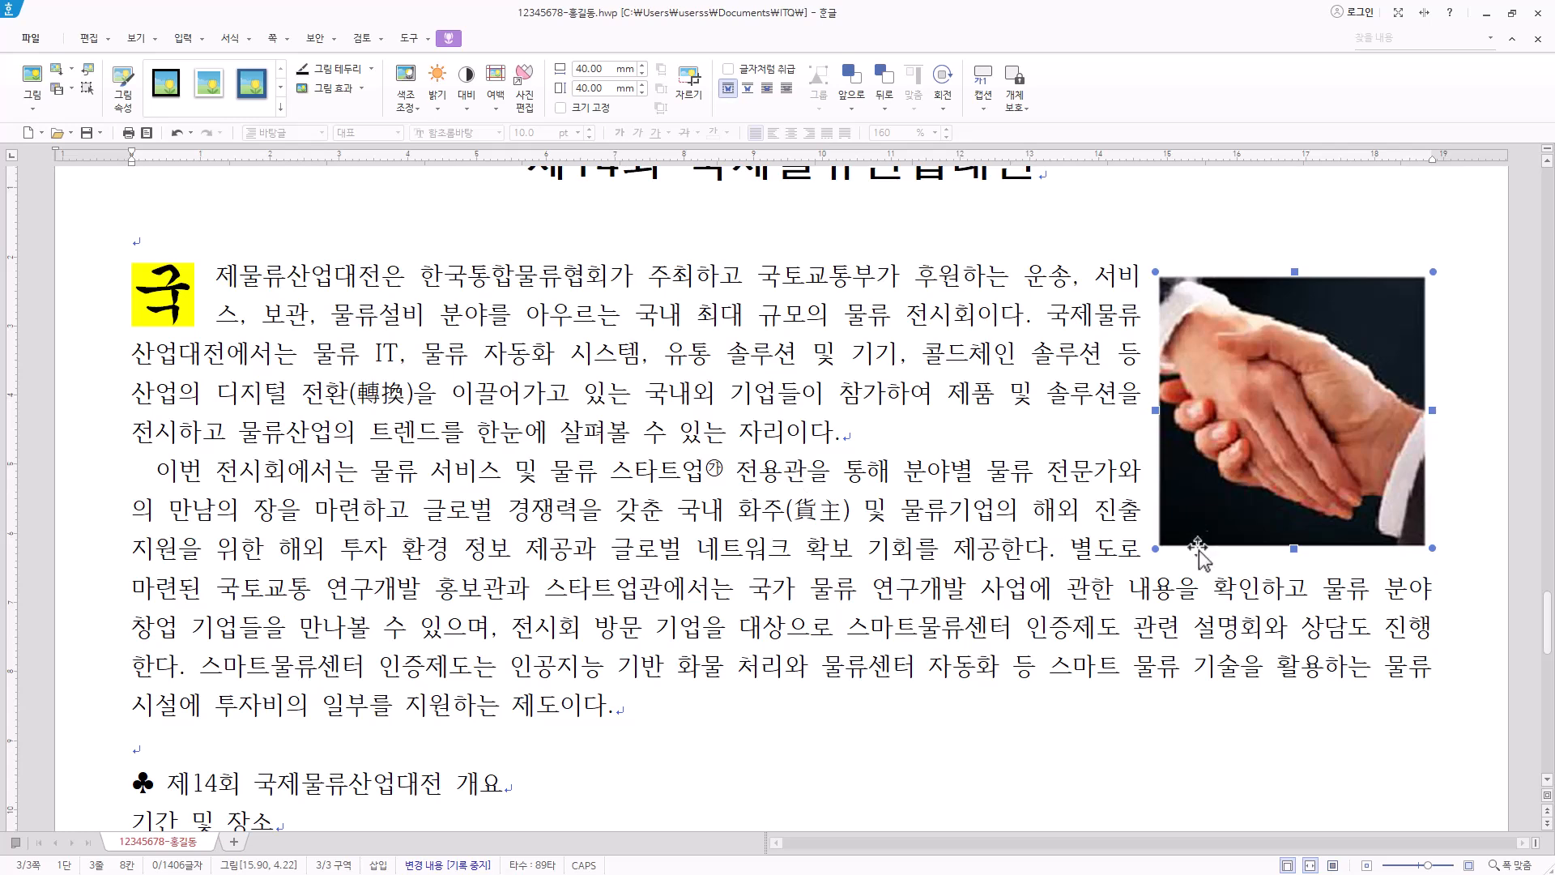
pyautogui.scroll(-3, 880, 494)
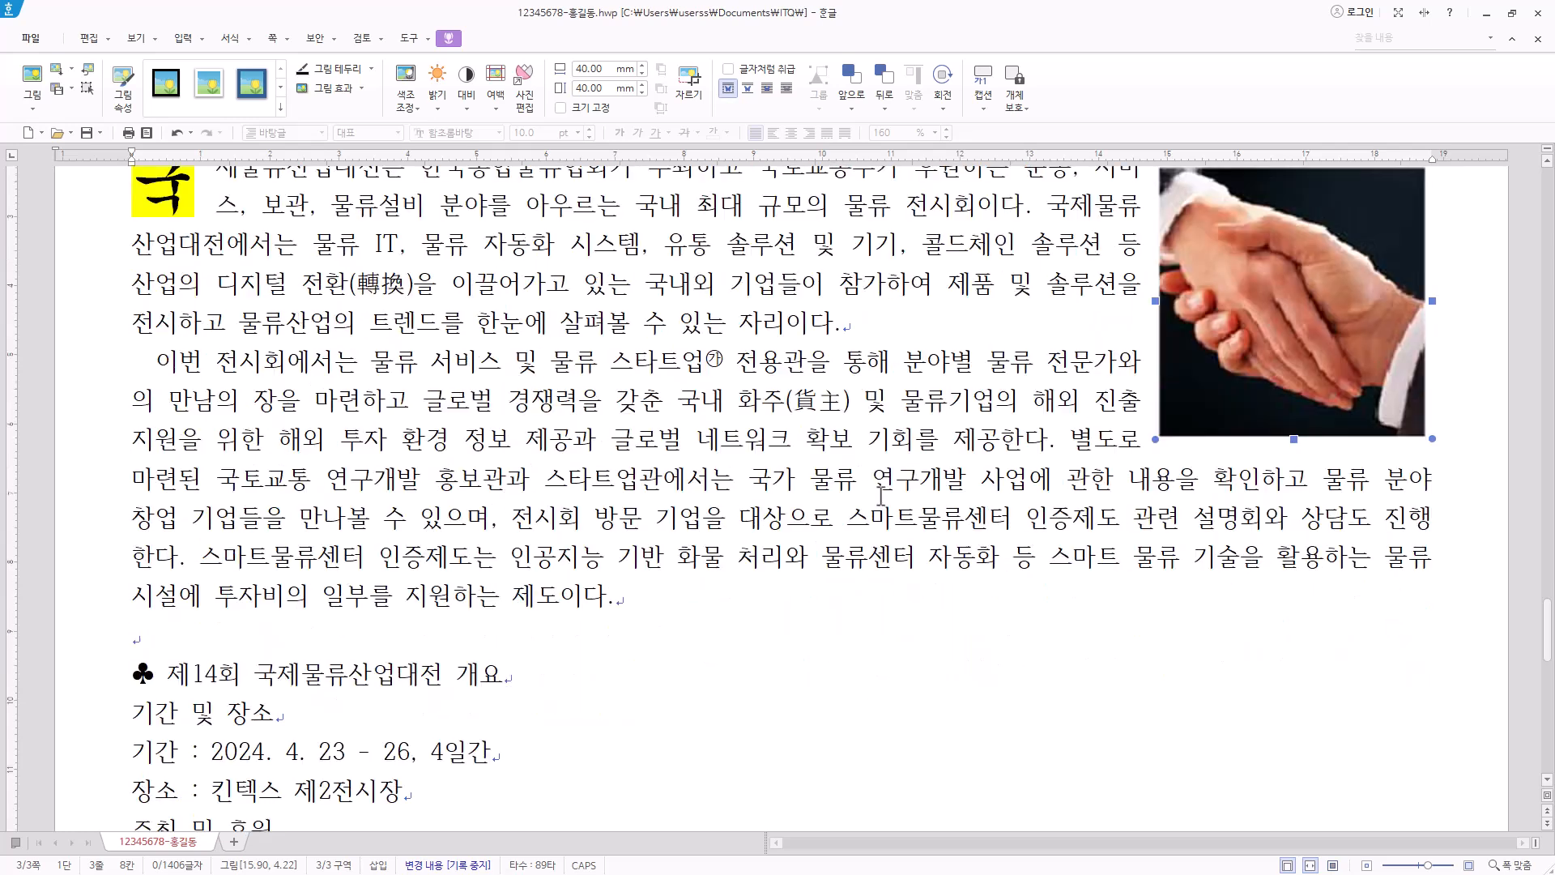
# Format the heading line "♣ 제14회 국제물류산업대전 개요" in the 궁서 font at 18 pt.
pyautogui.scroll(-3, 539, 531)
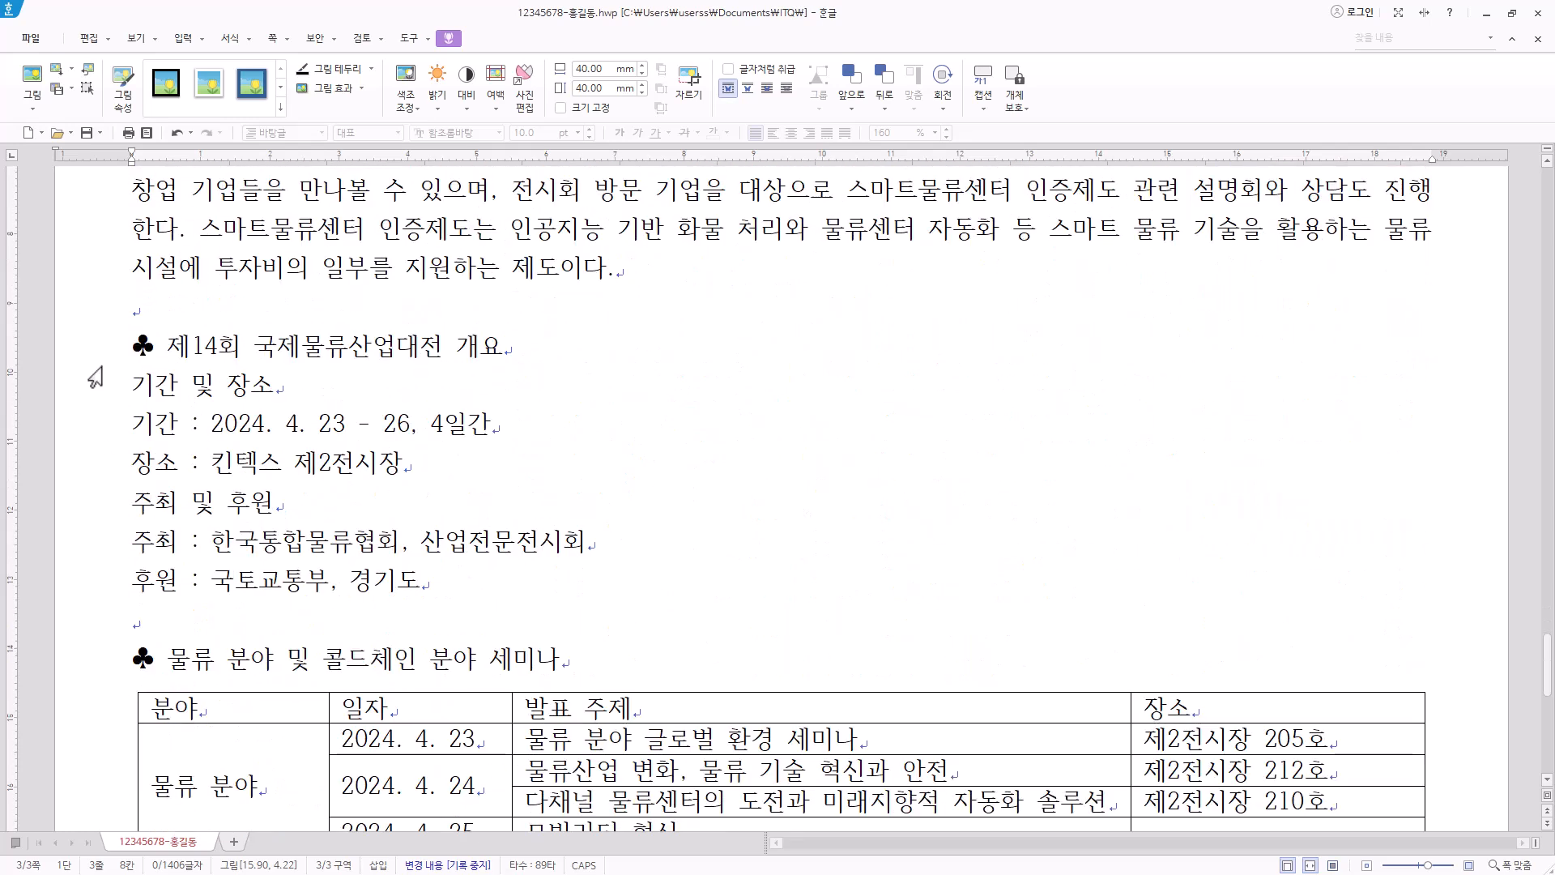
pyautogui.click(548, 348)
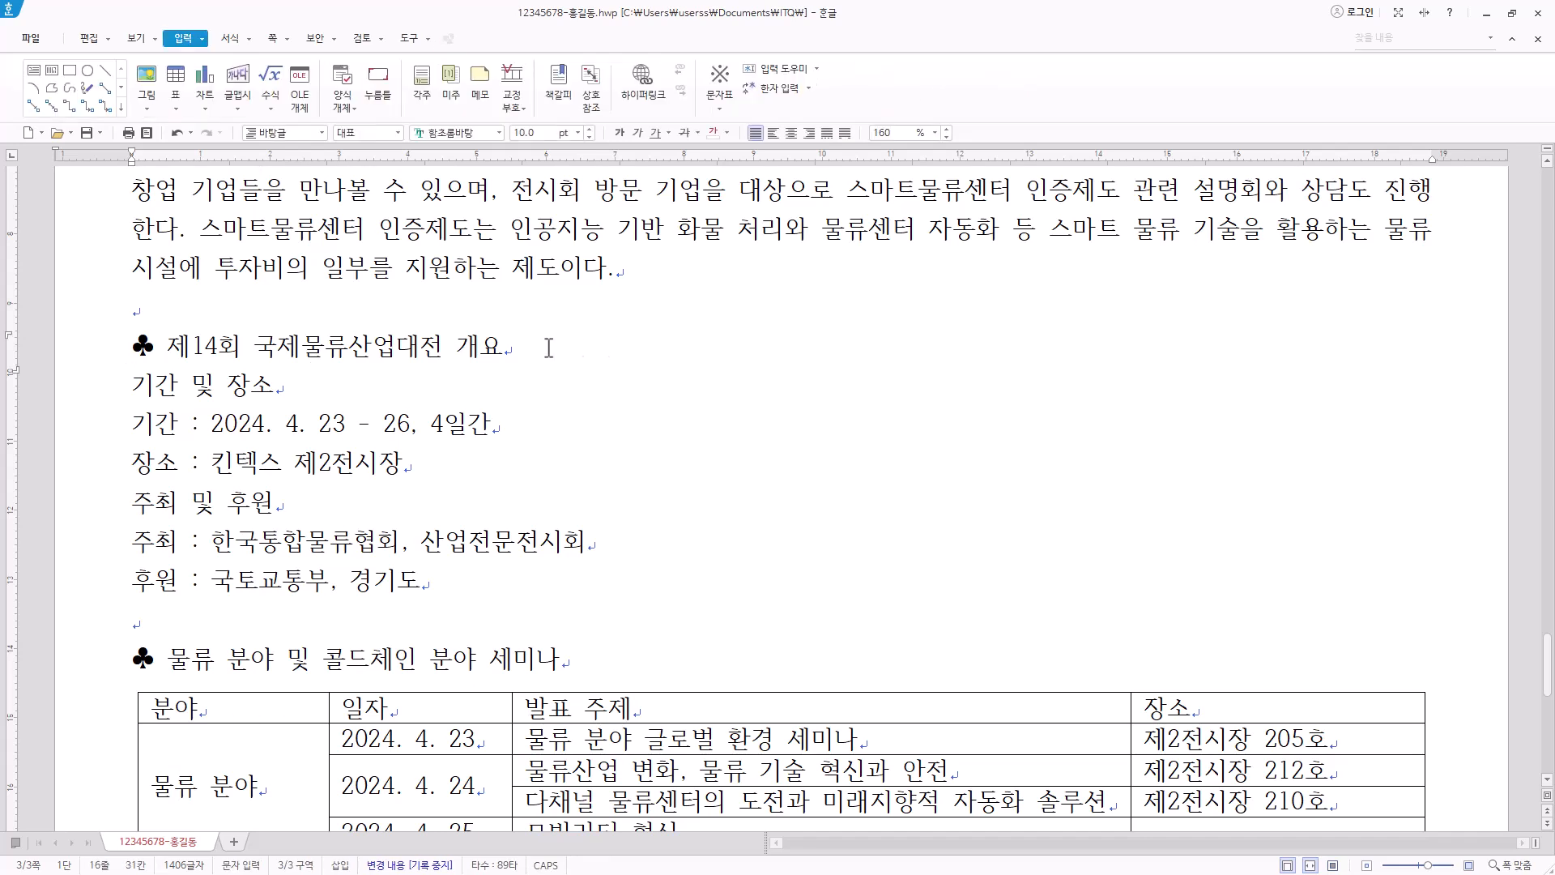
pyautogui.moveTo(548, 347); pyautogui.dragTo(112, 345)
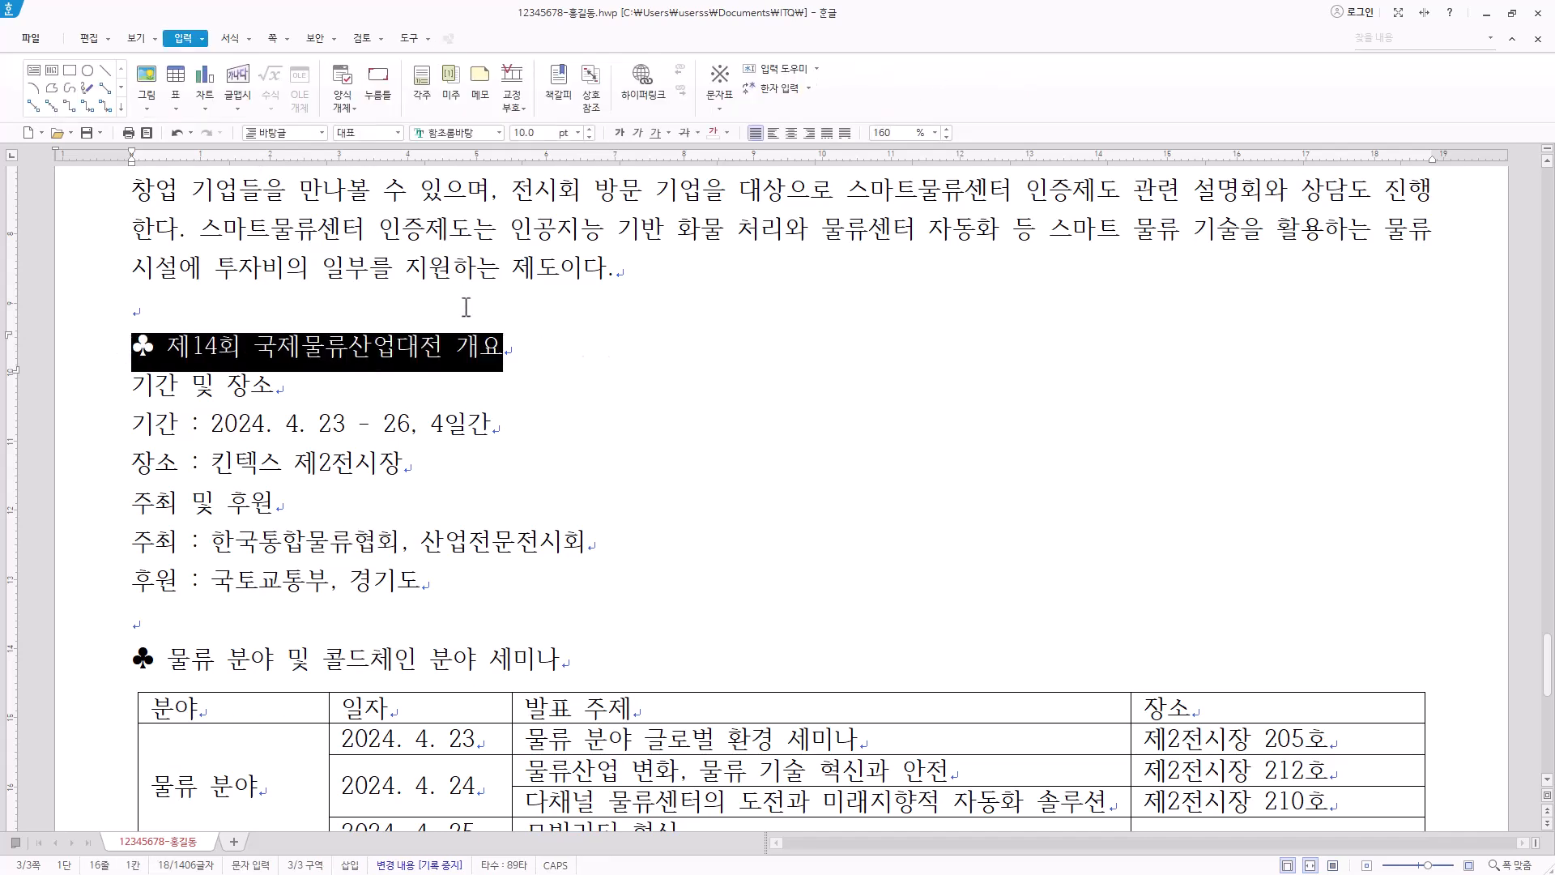
pyautogui.click(484, 133)
pyautogui.write('궁서')
pyautogui.click(557, 156)
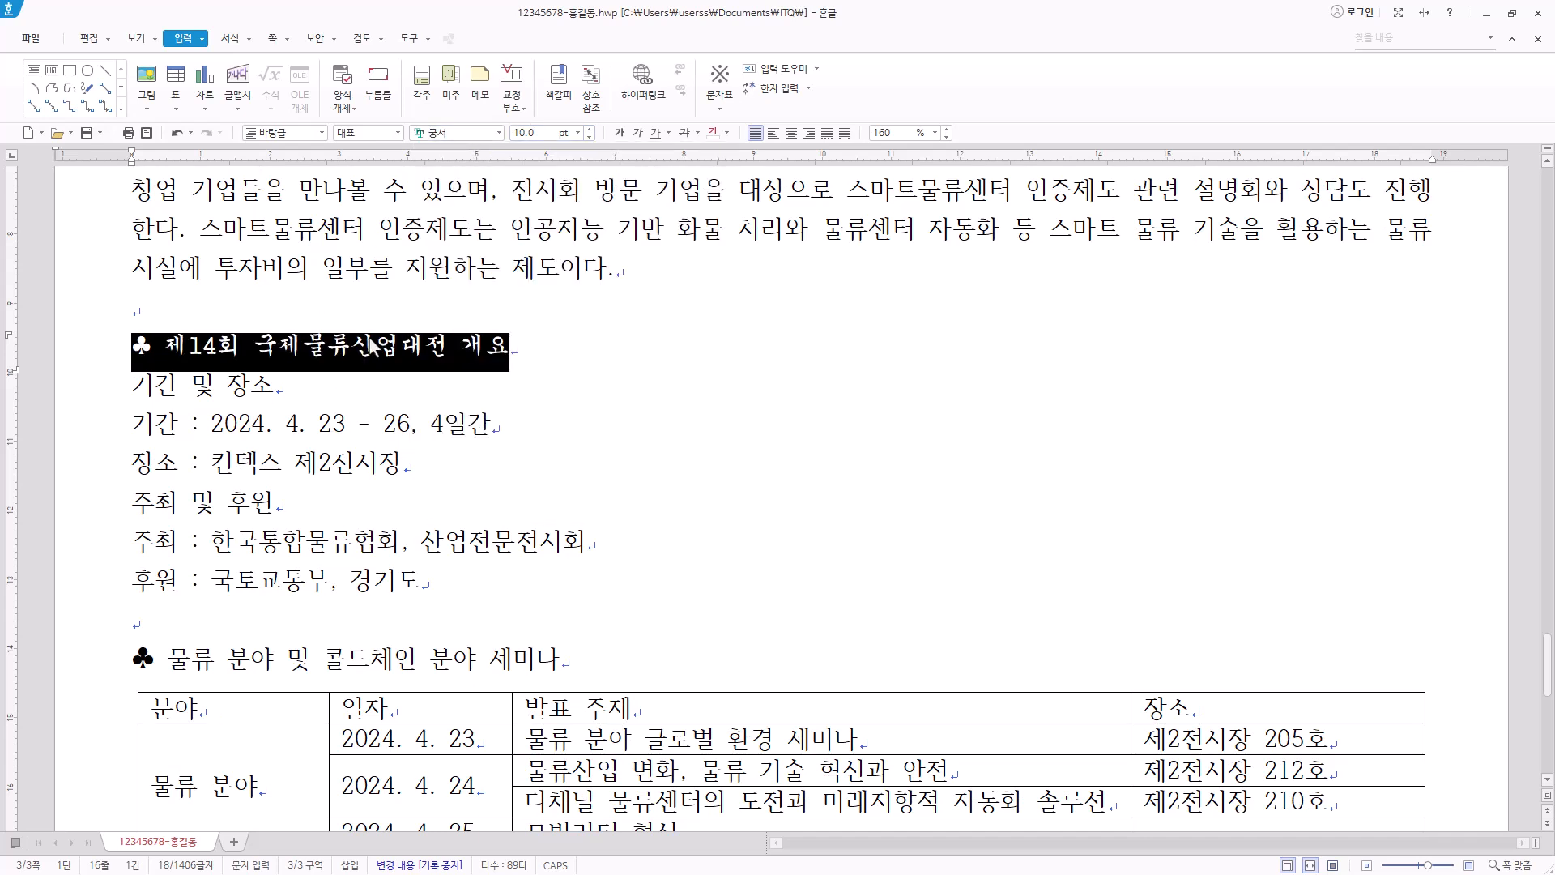
pyautogui.click(578, 133)
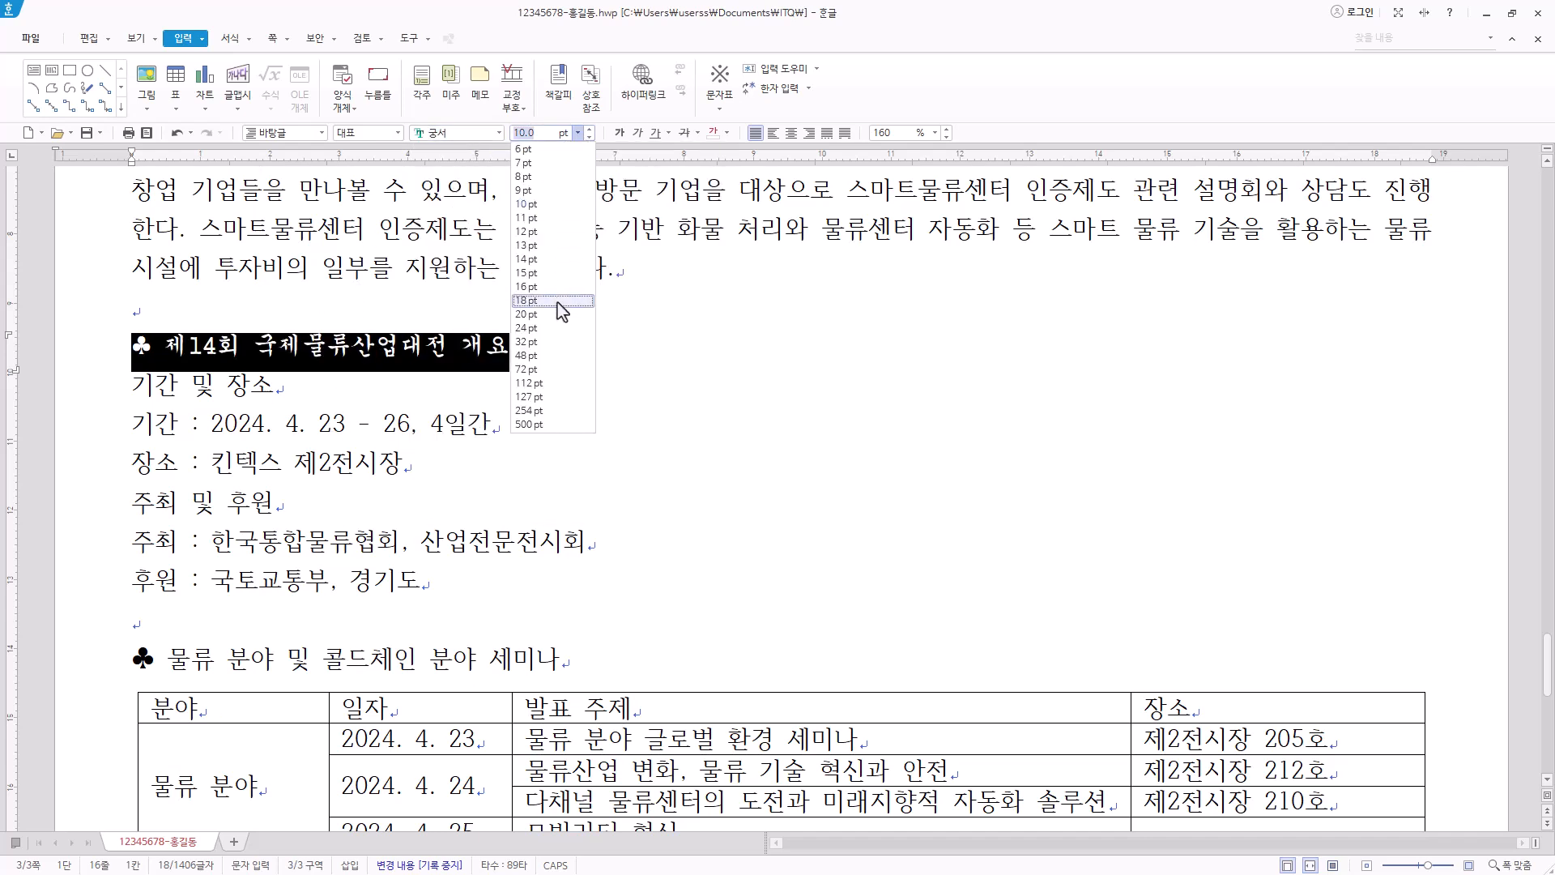
pyautogui.click(559, 301)
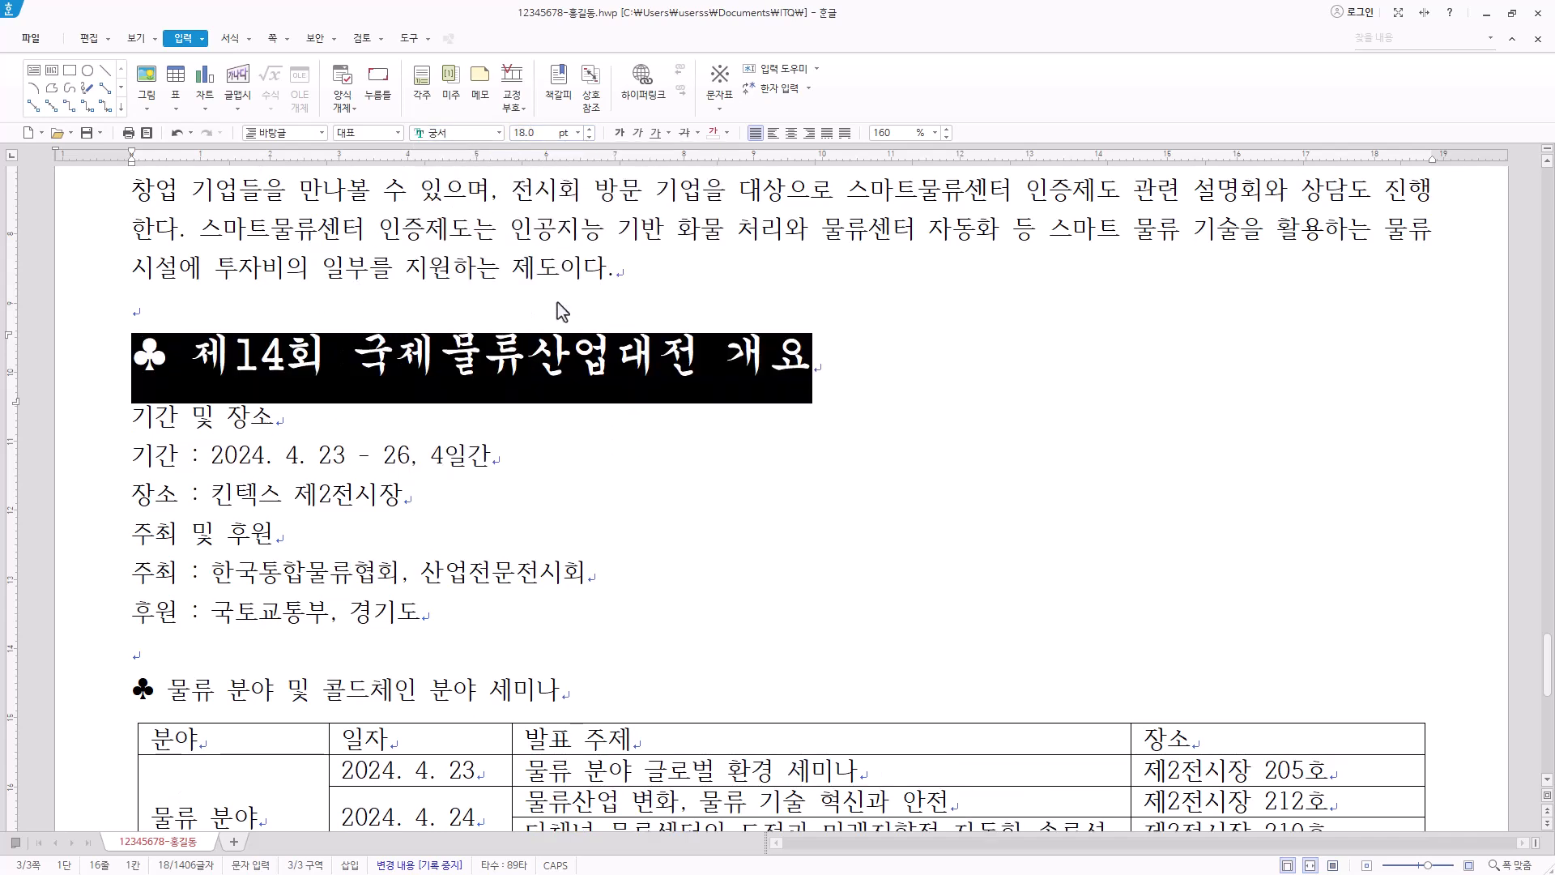
# Give the heading text "제14회 국제물류산업대전 개요", without the ♣ symbol, white characters with red shading.
pyautogui.click(200, 355)
pyautogui.moveTo(197, 356); pyautogui.dragTo(839, 364)
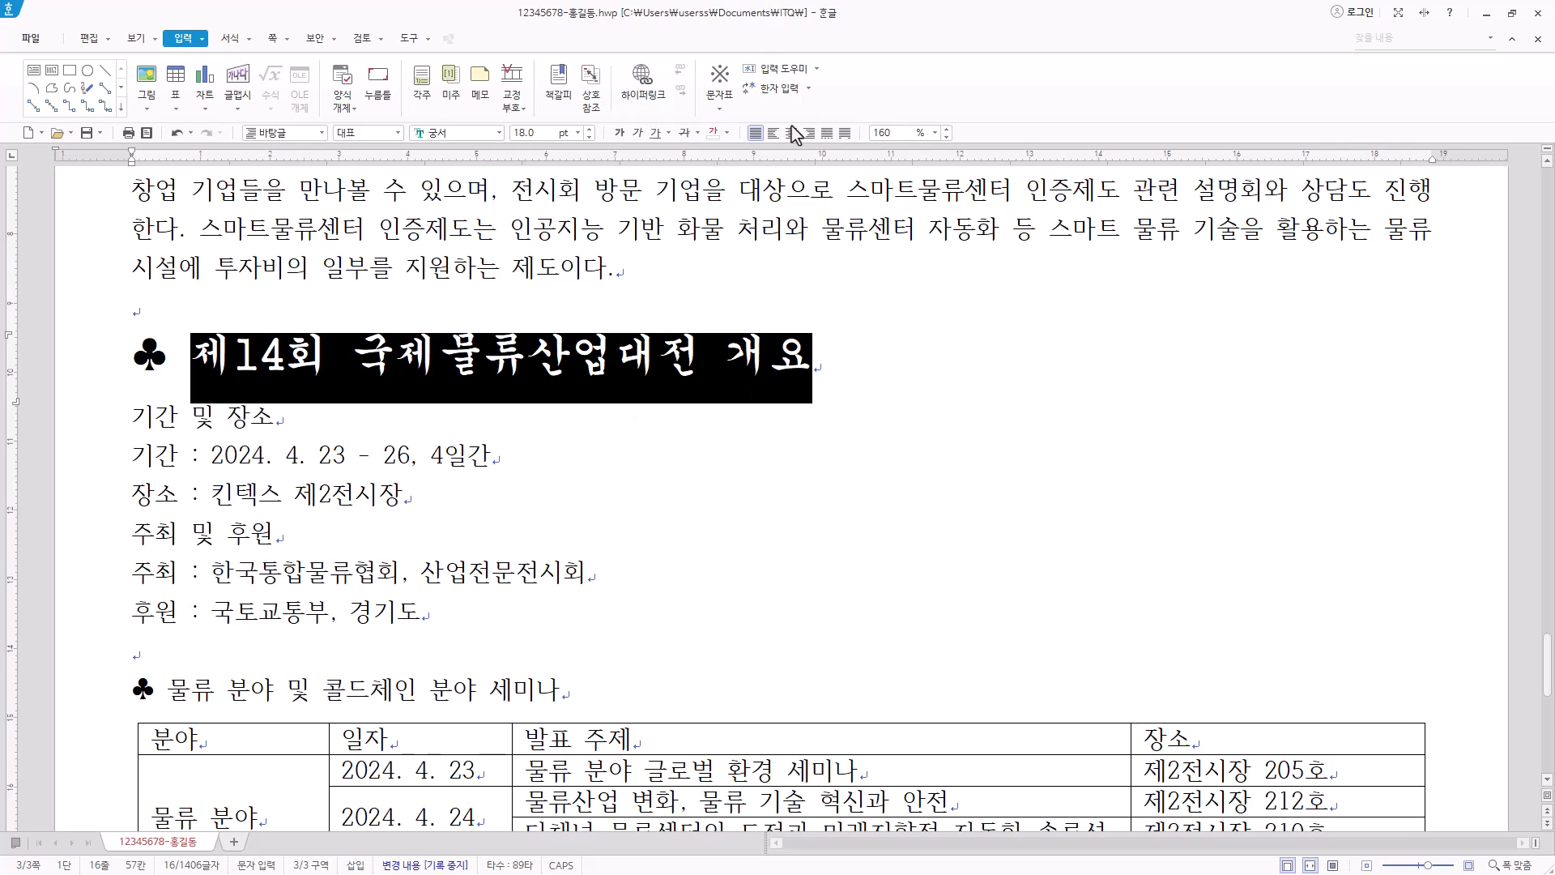
pyautogui.rightClick(589, 366)
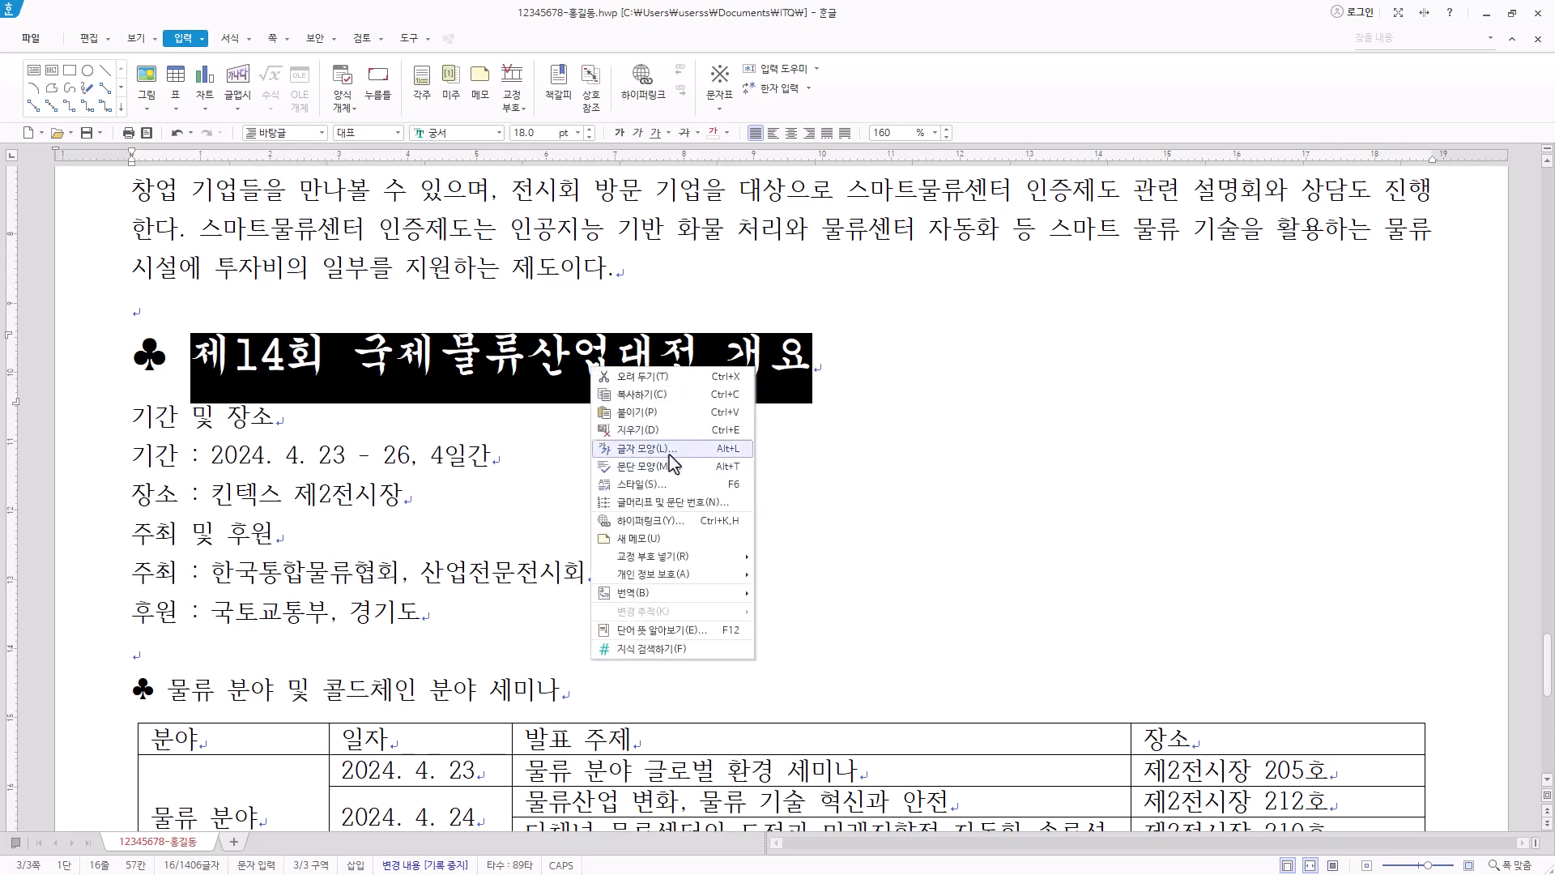
pyautogui.click(667, 450)
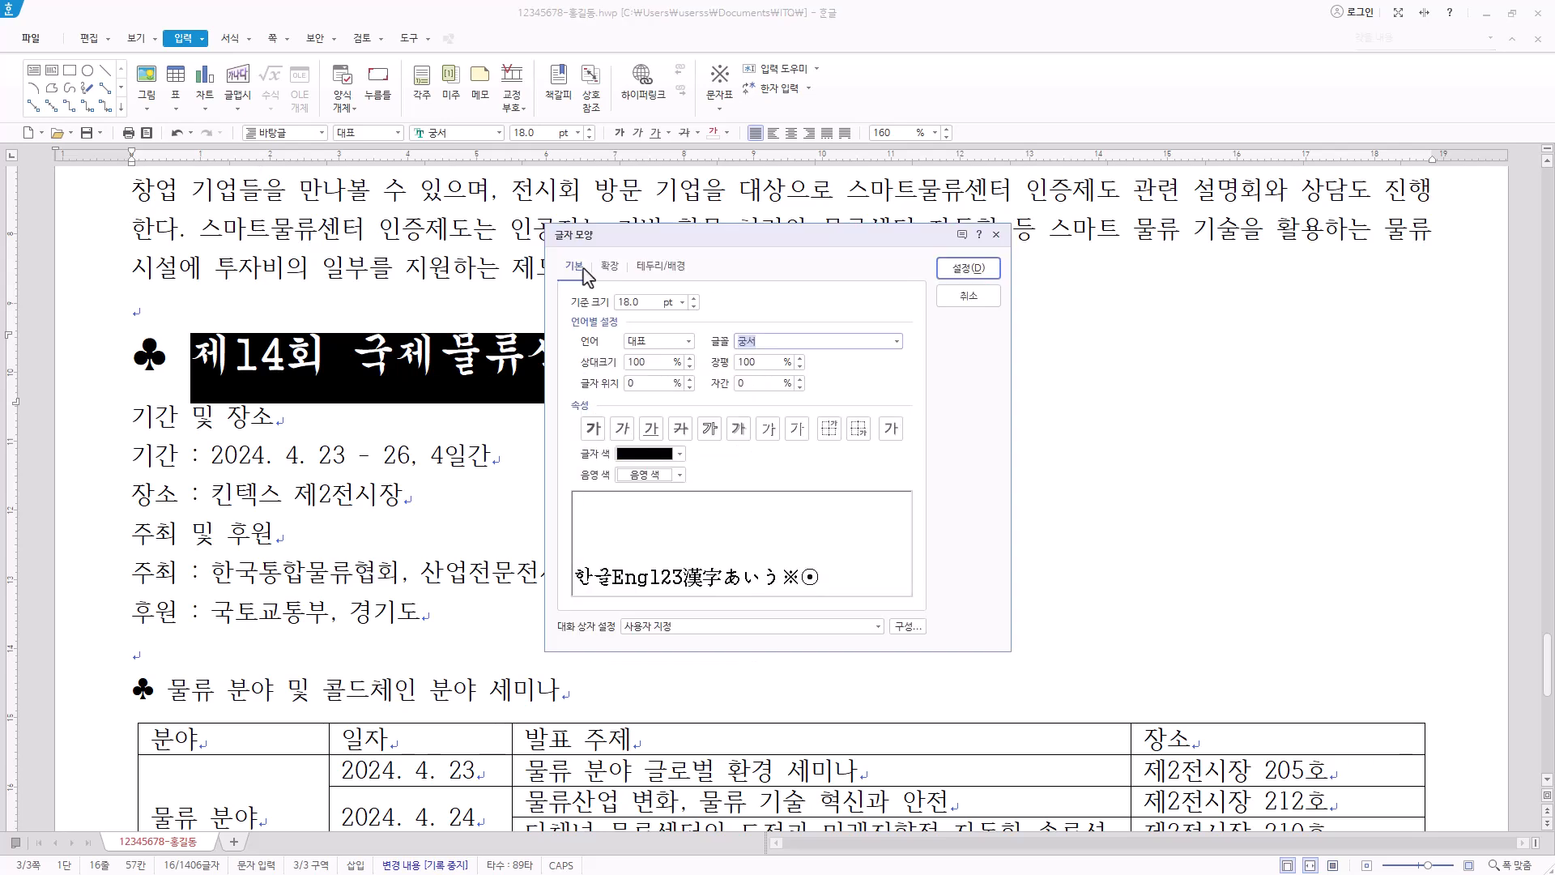
pyautogui.click(648, 454)
pyautogui.click(660, 483)
pyautogui.click(664, 477)
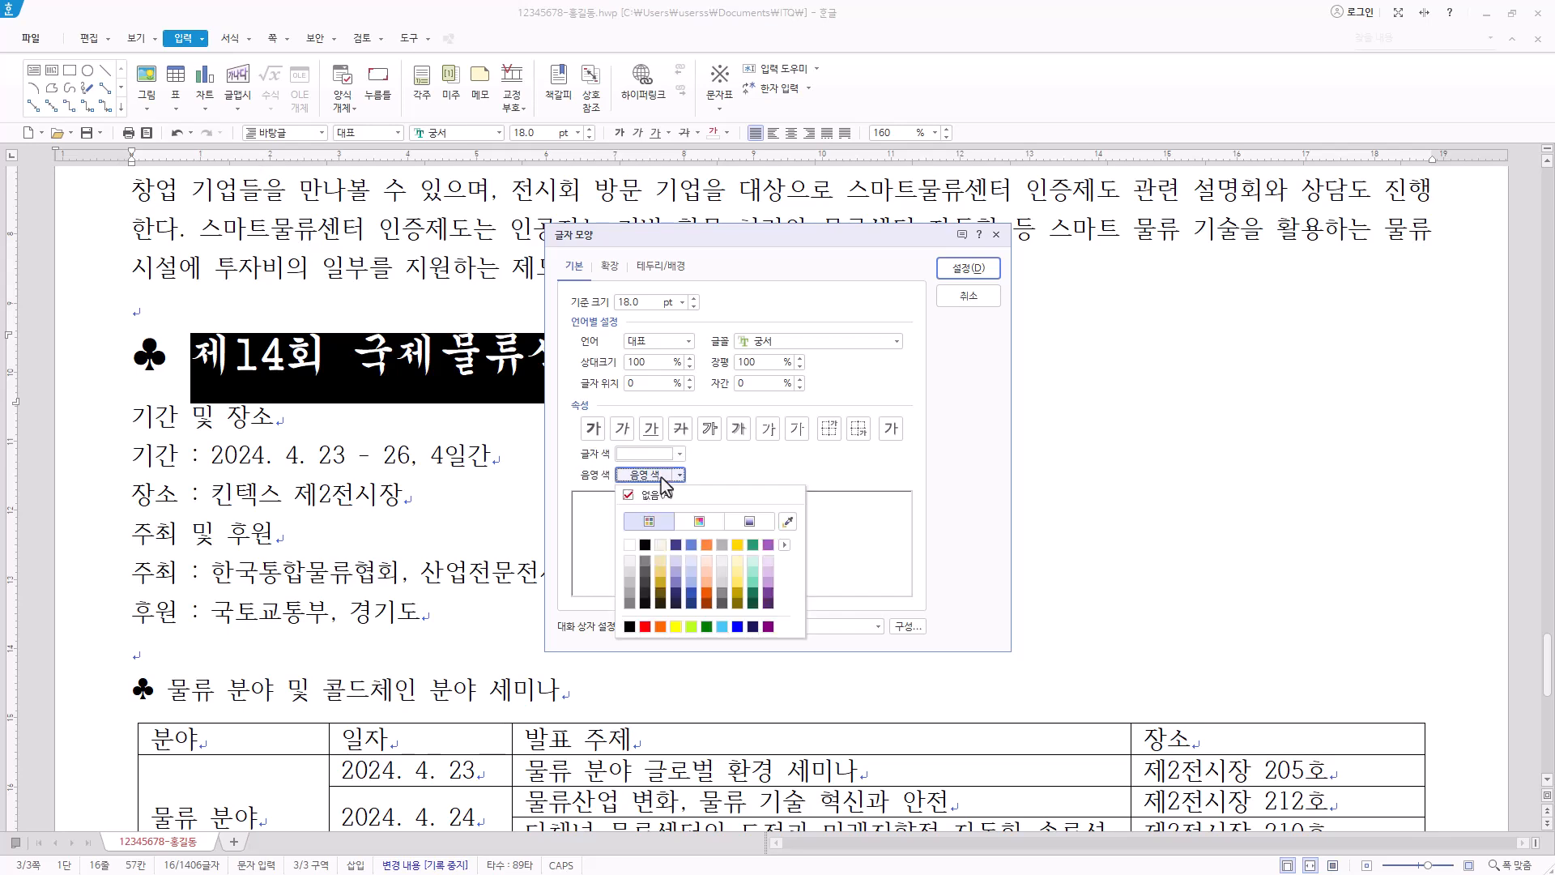
pyautogui.click(644, 626)
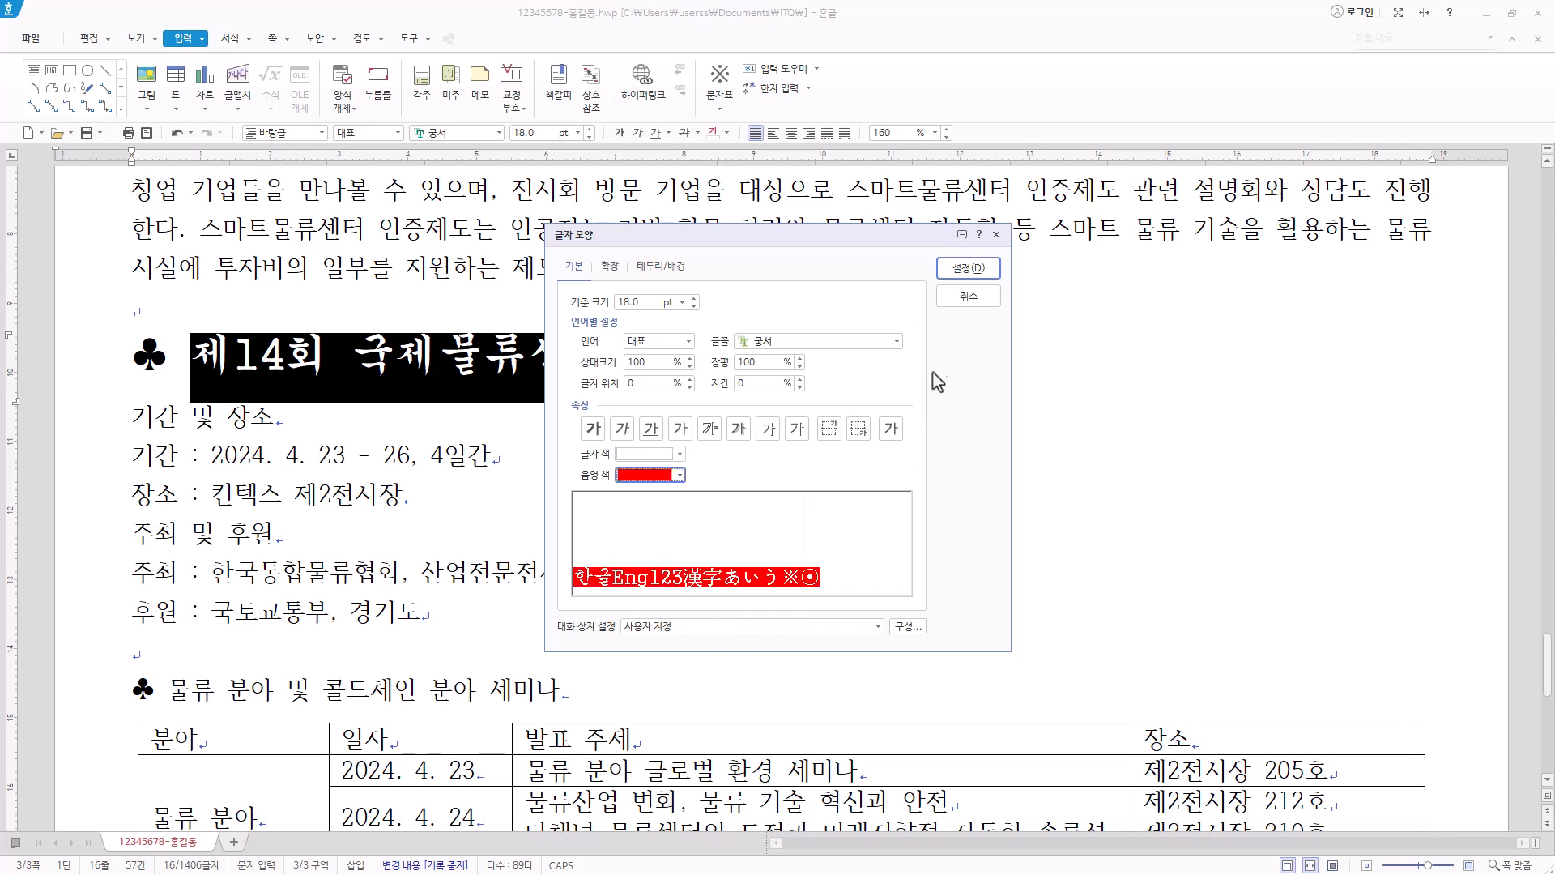
pyautogui.click(975, 273)
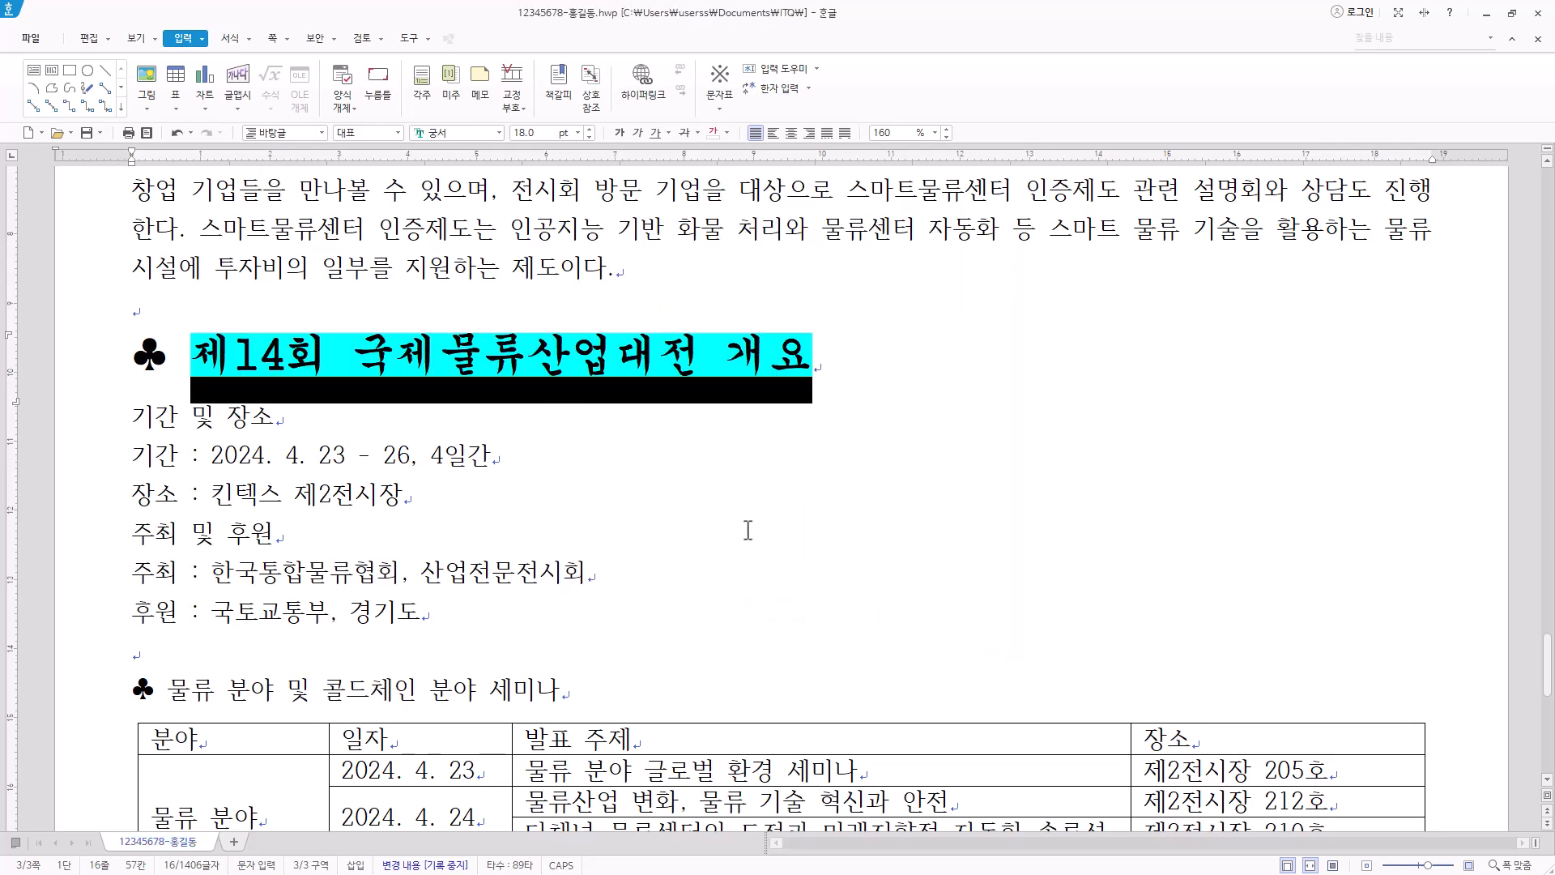
# Set the line spacing of the six lines from 기간 및 장소 to 후원 : 국토교통부, 경기도 to 180%.
pyautogui.scroll(-1, 747, 530)
pyautogui.moveTo(740, 527); pyautogui.dragTo(134, 306)
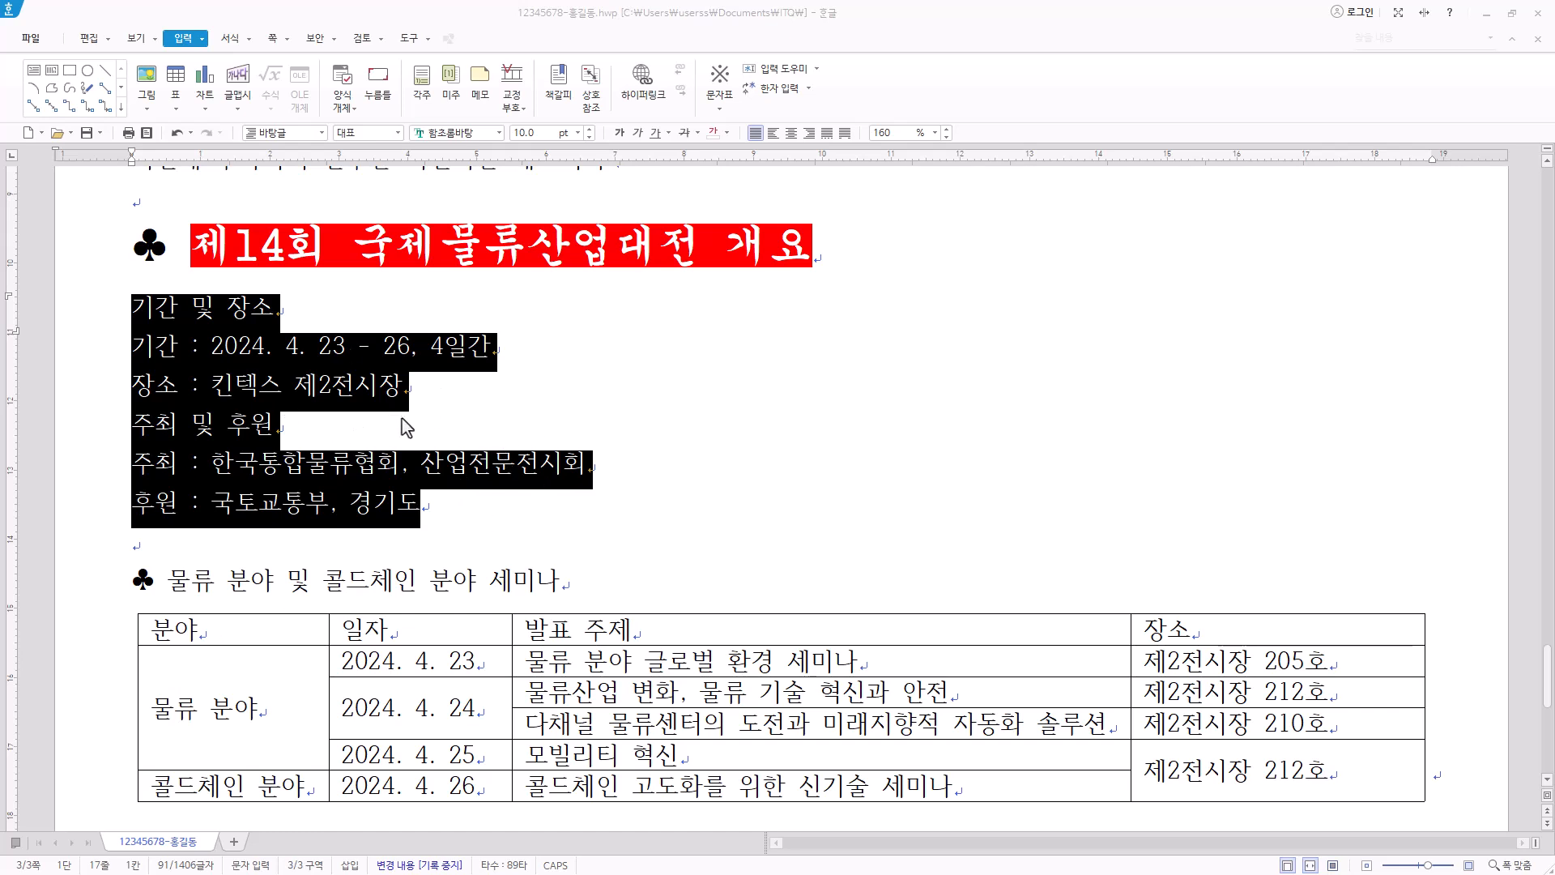
pyautogui.click(935, 132)
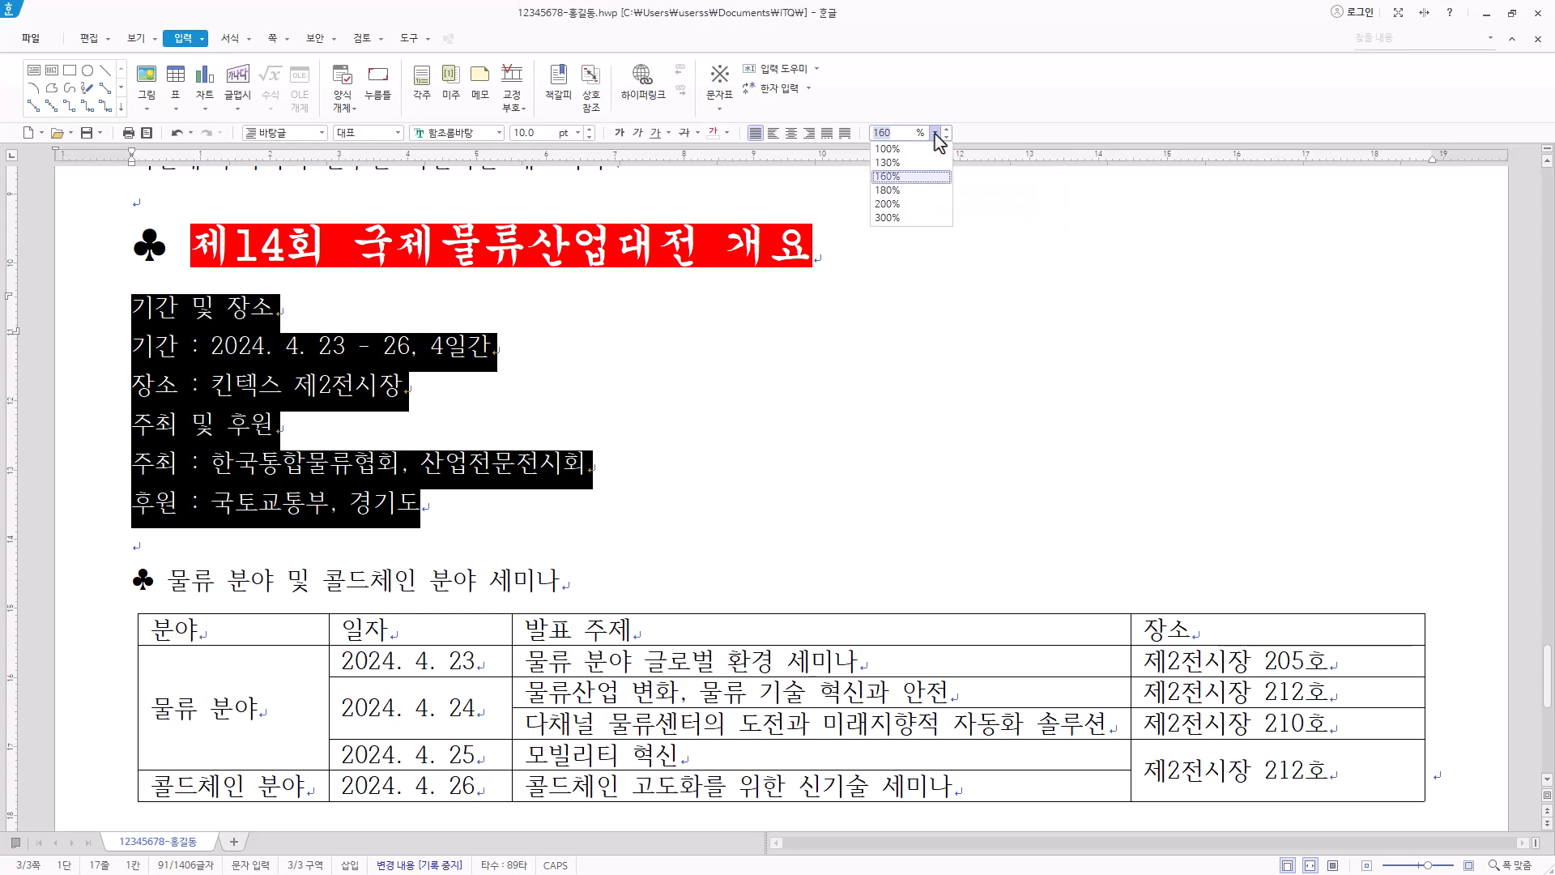
pyautogui.click(922, 203)
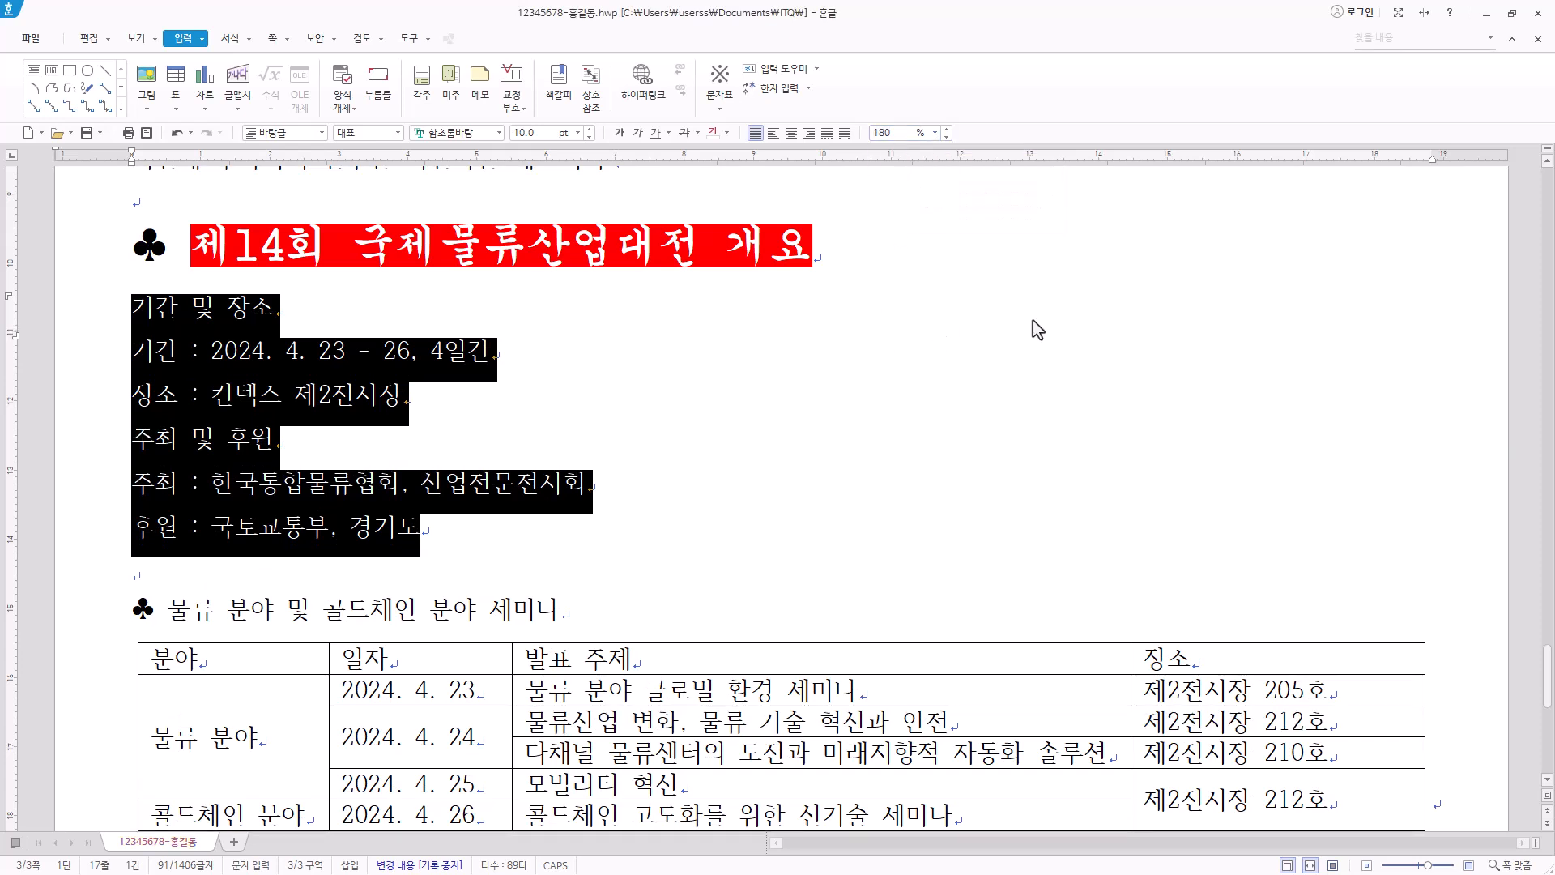
pyautogui.rightClick(366, 426)
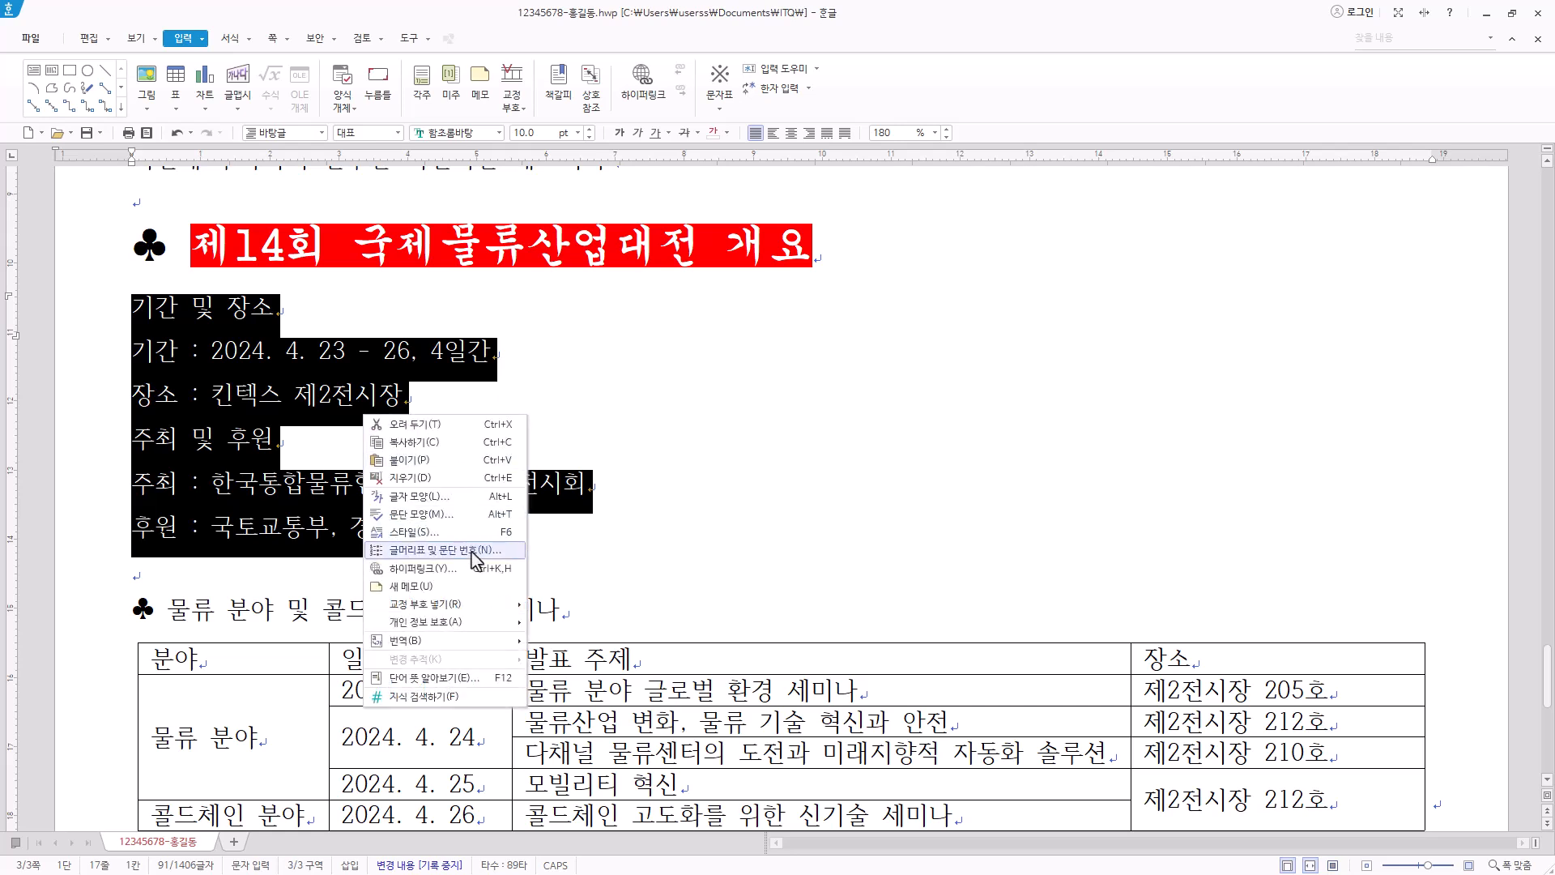
pyautogui.click(357, 469)
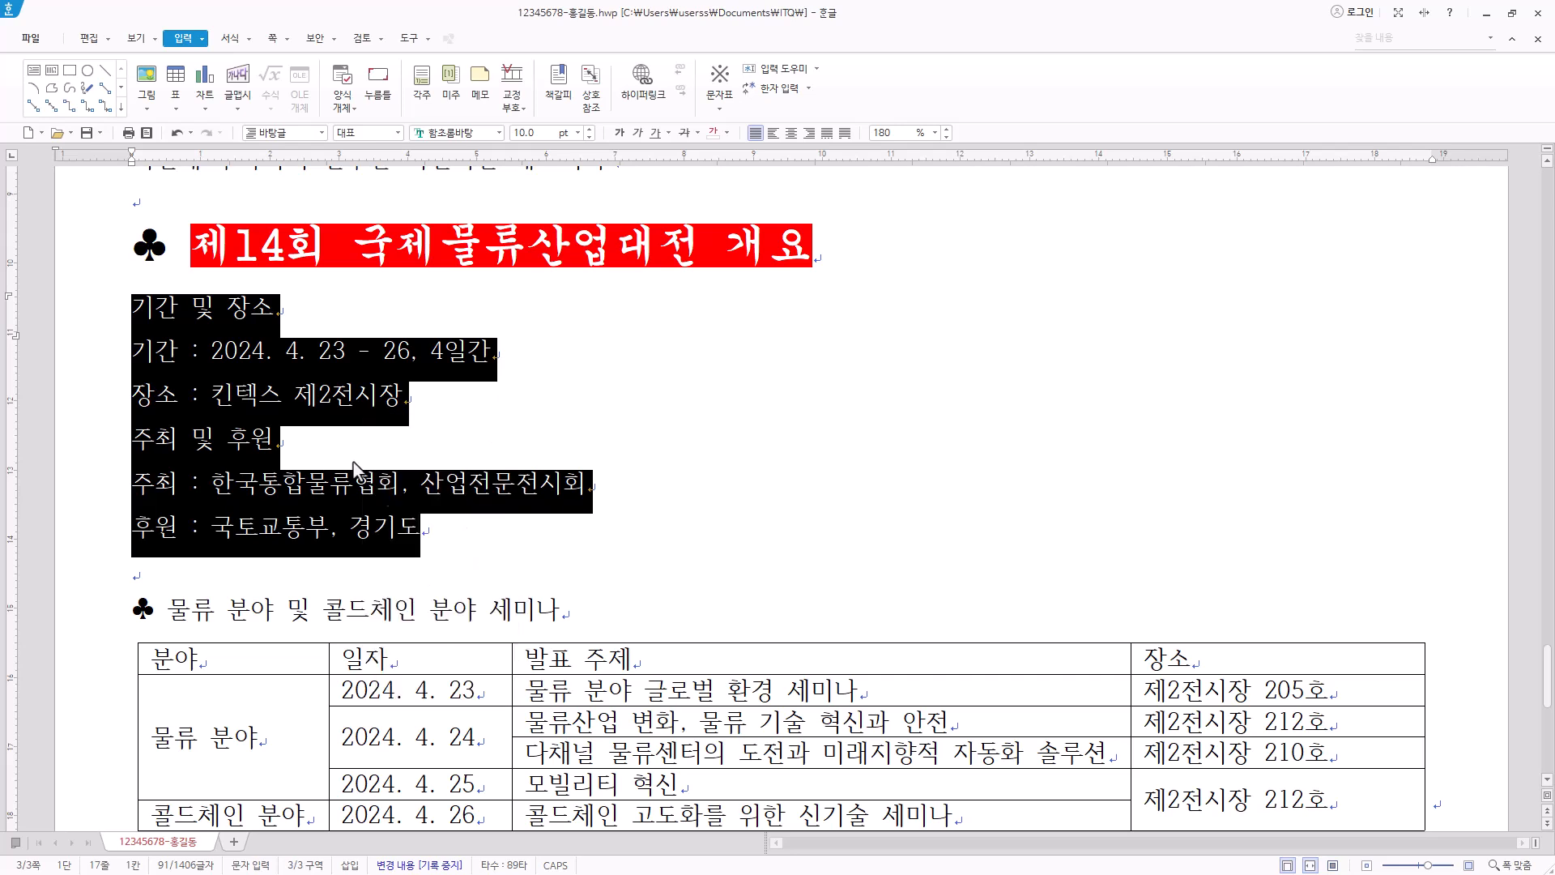
pyautogui.rightClick(340, 400)
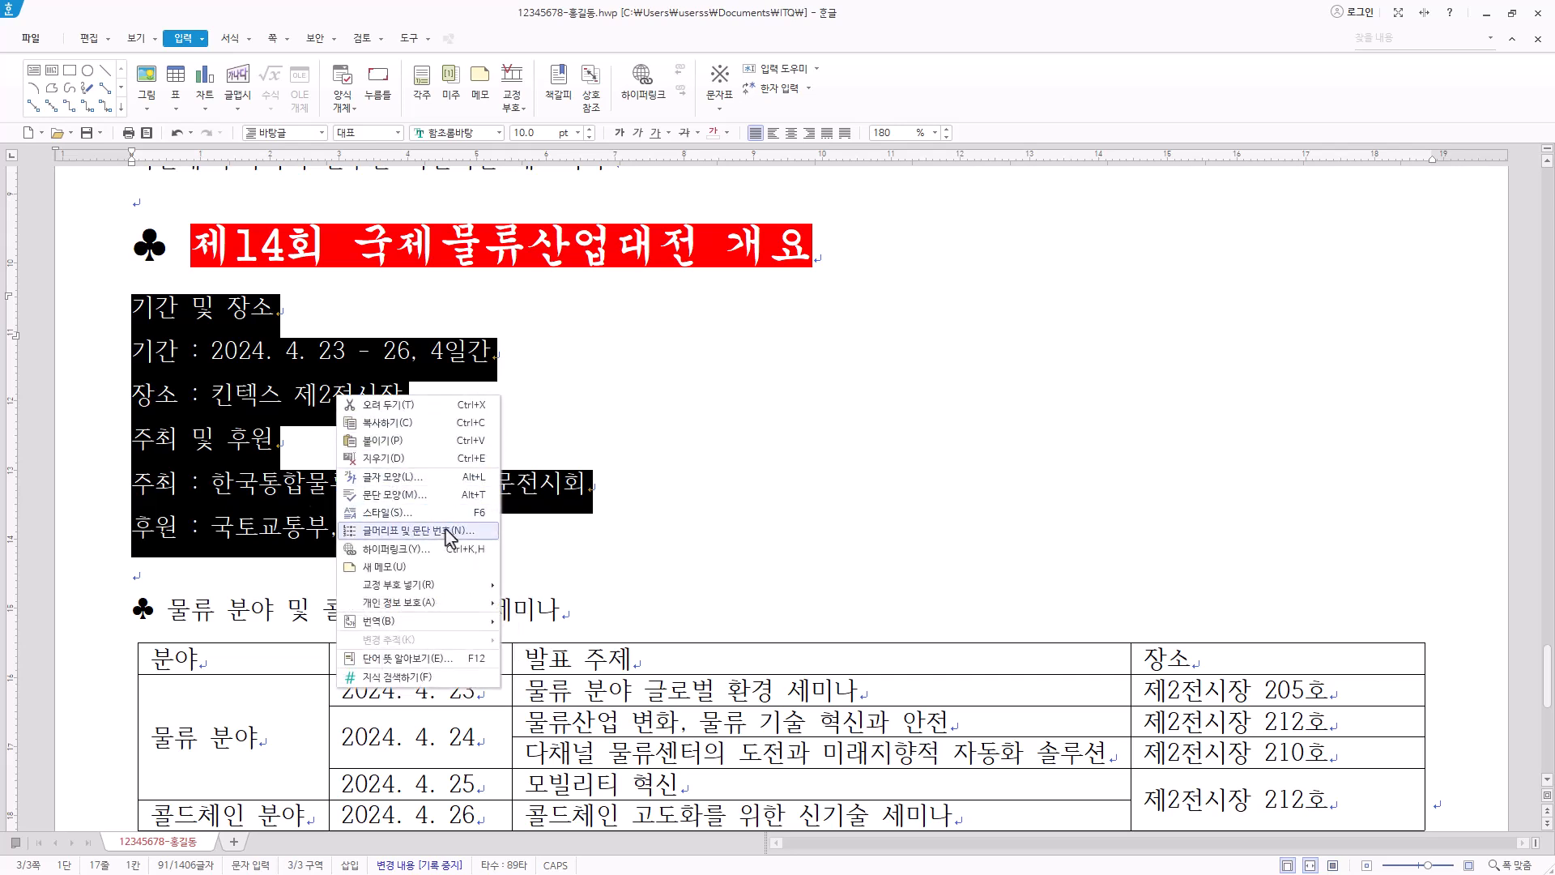
pyautogui.click(232, 40)
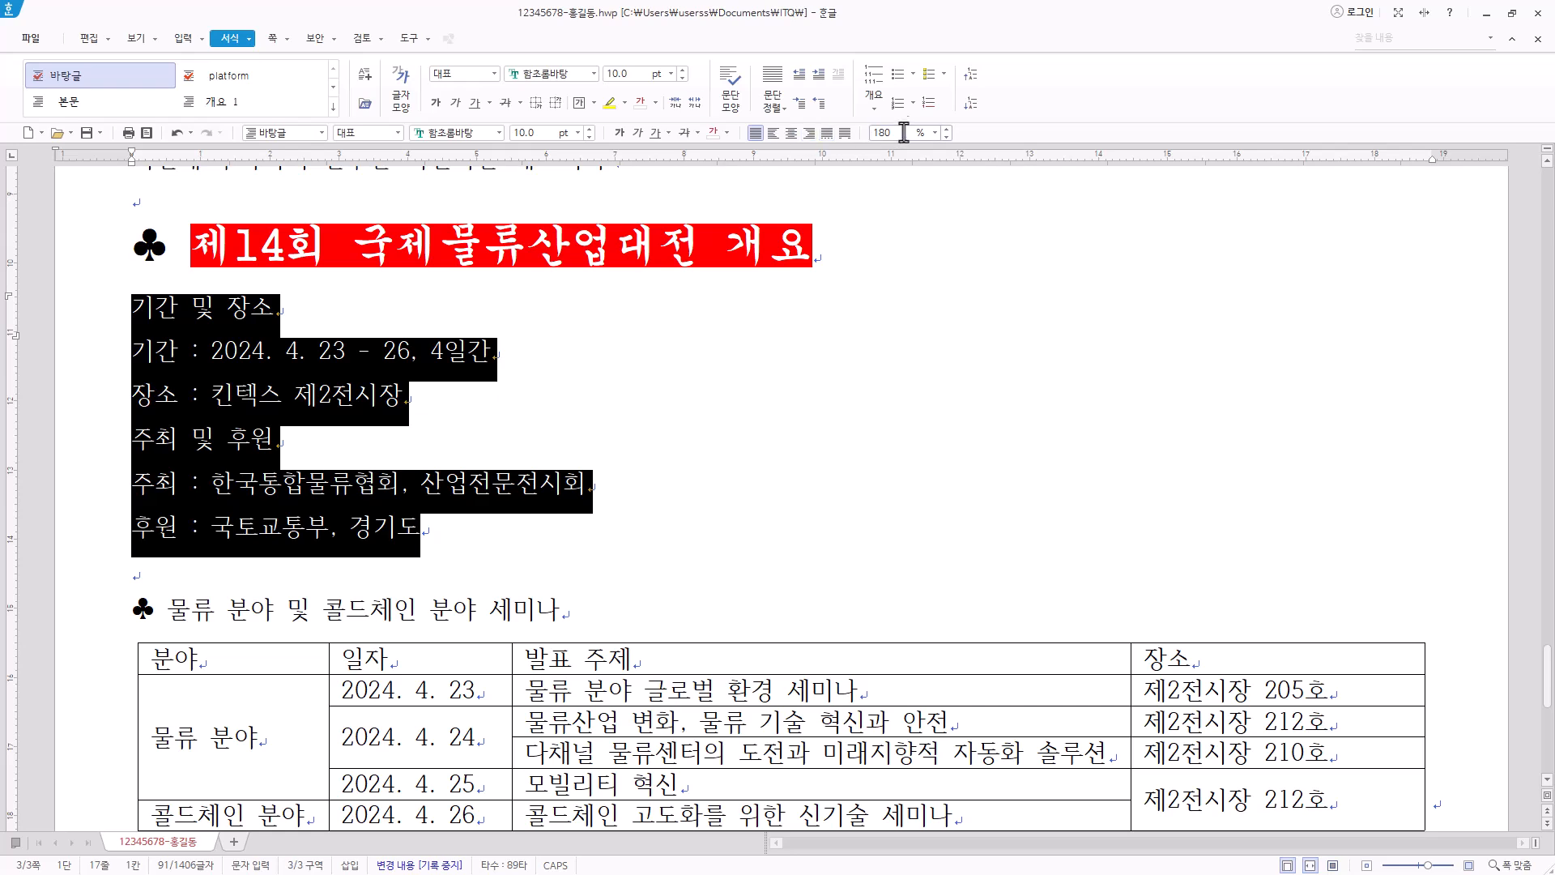
pyautogui.click(873, 95)
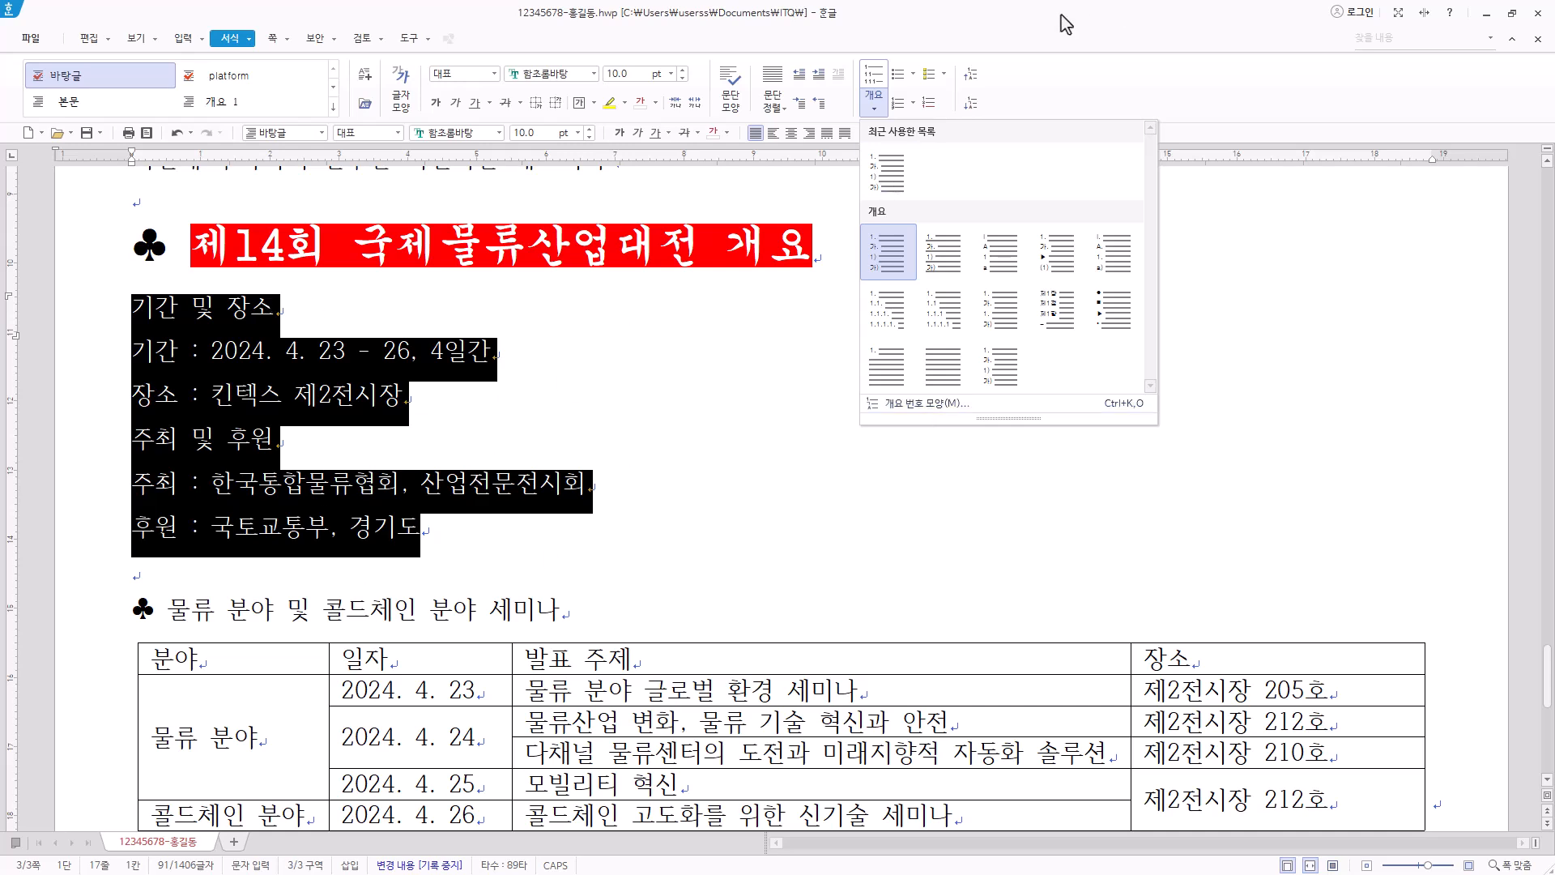
pyautogui.click(1031, 93)
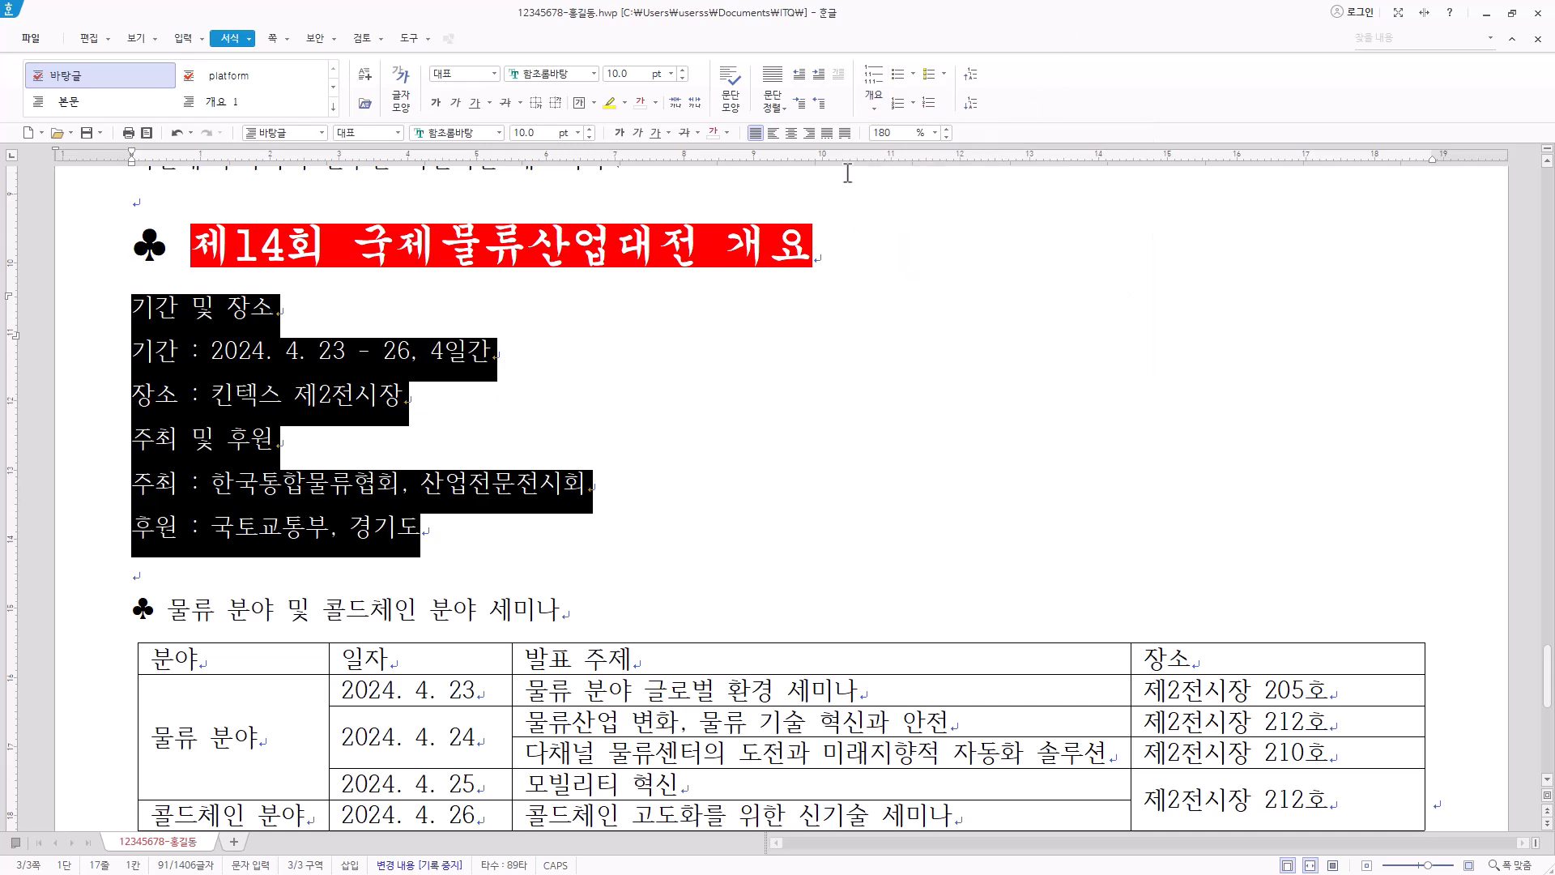
# Choose the 1., 가., 1), 가) paragraph numbering for the selected six lines and open its custom definition.
pyautogui.rightClick(371, 394)
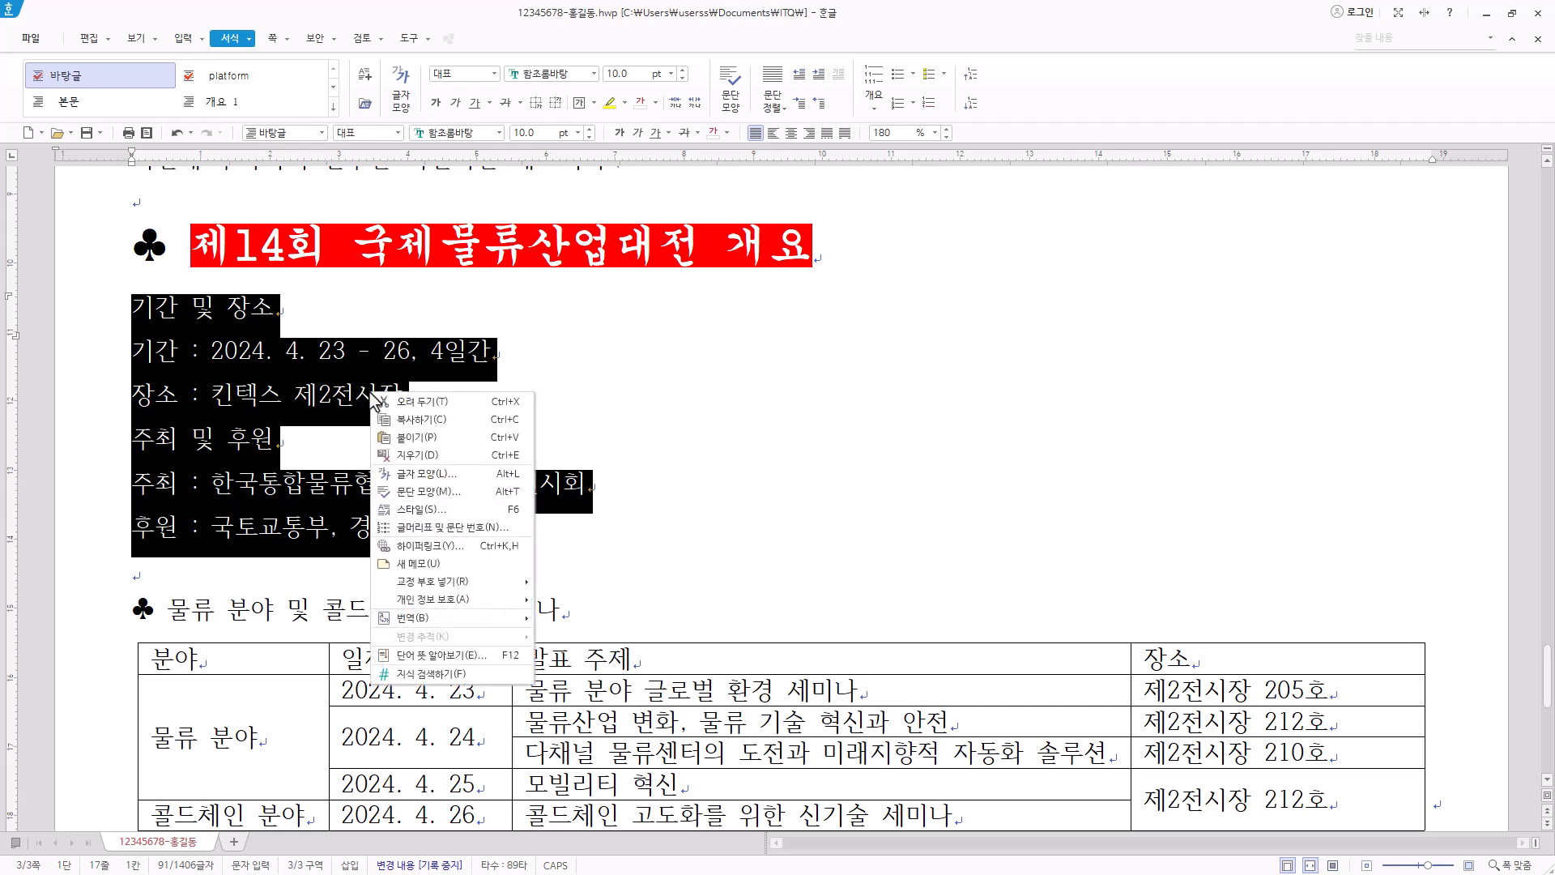
pyautogui.click(489, 528)
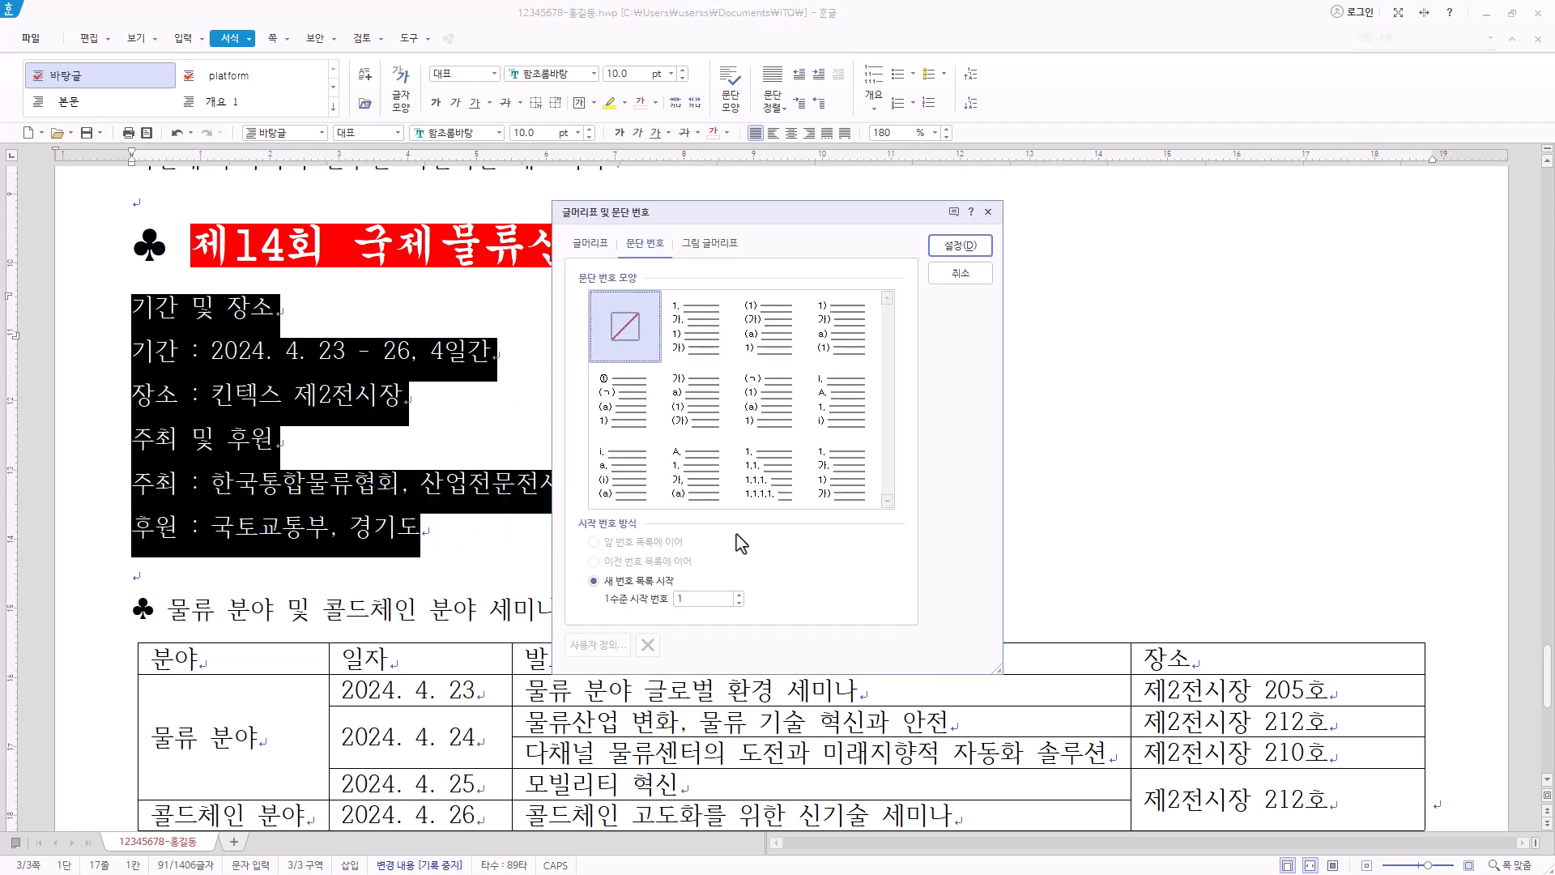
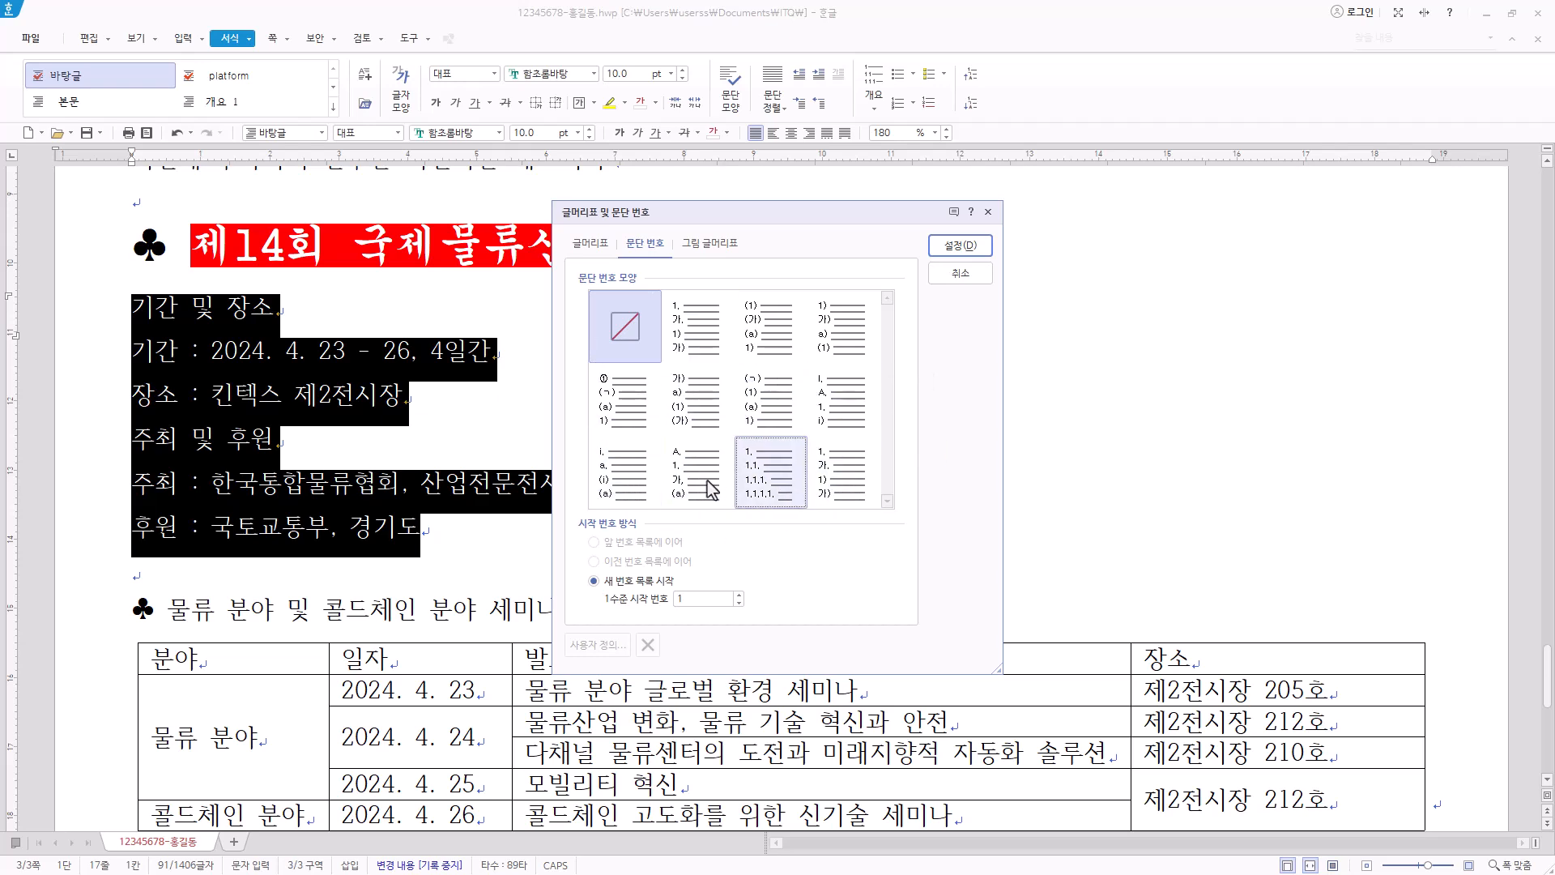
pyautogui.click(846, 482)
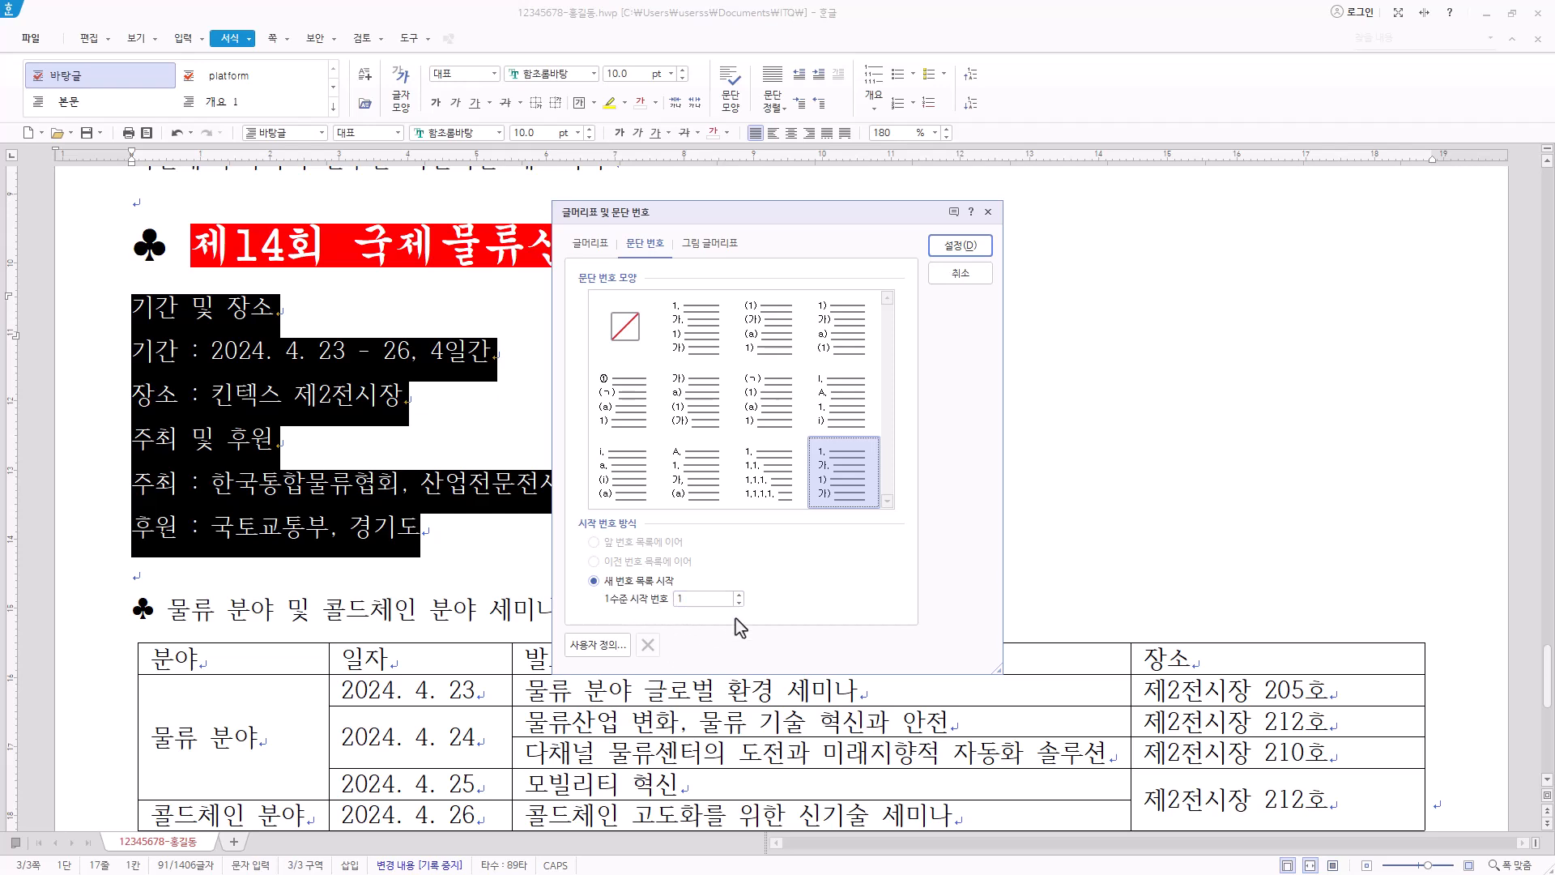
pyautogui.click(605, 646)
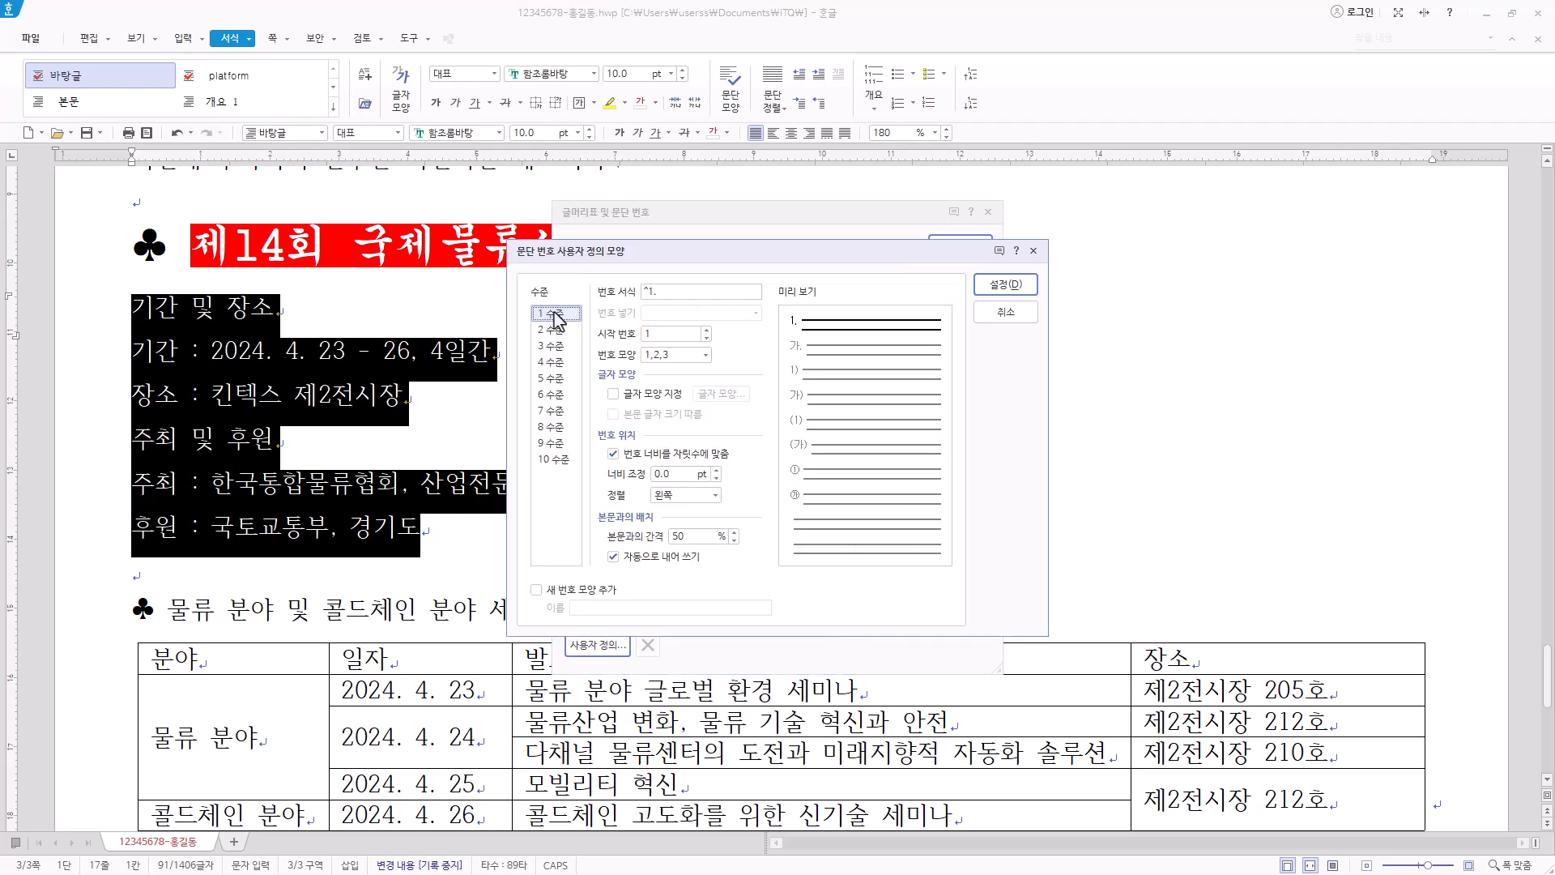
# Define numbering level 1 with the 가,나,다 number shape, a 20 pt width adjustment and right (오른쪽) alignment.
pyautogui.click(687, 356)
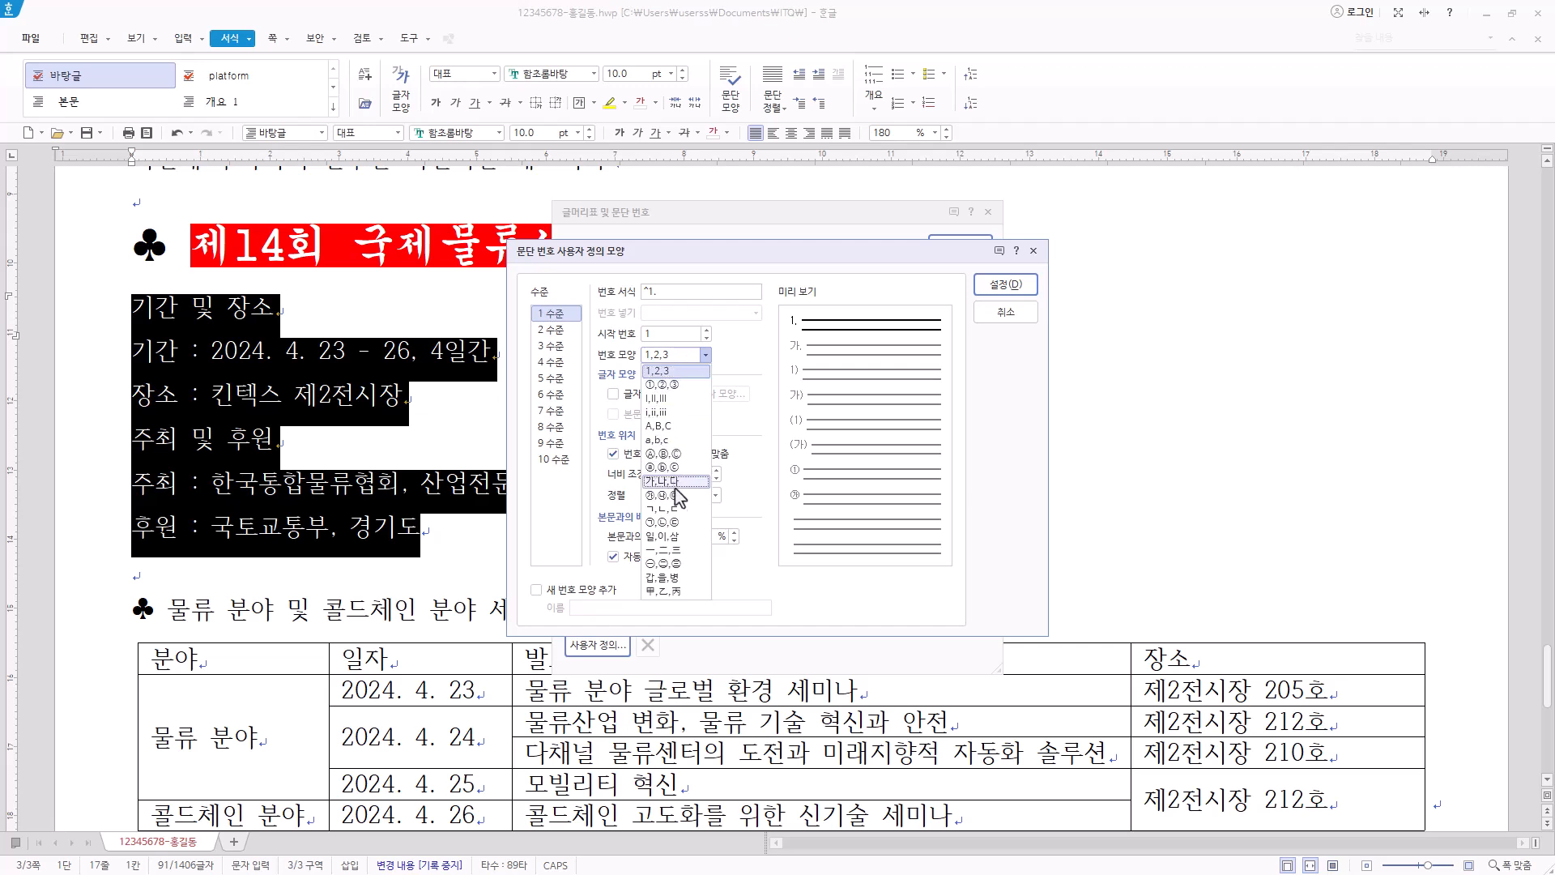
pyautogui.click(662, 481)
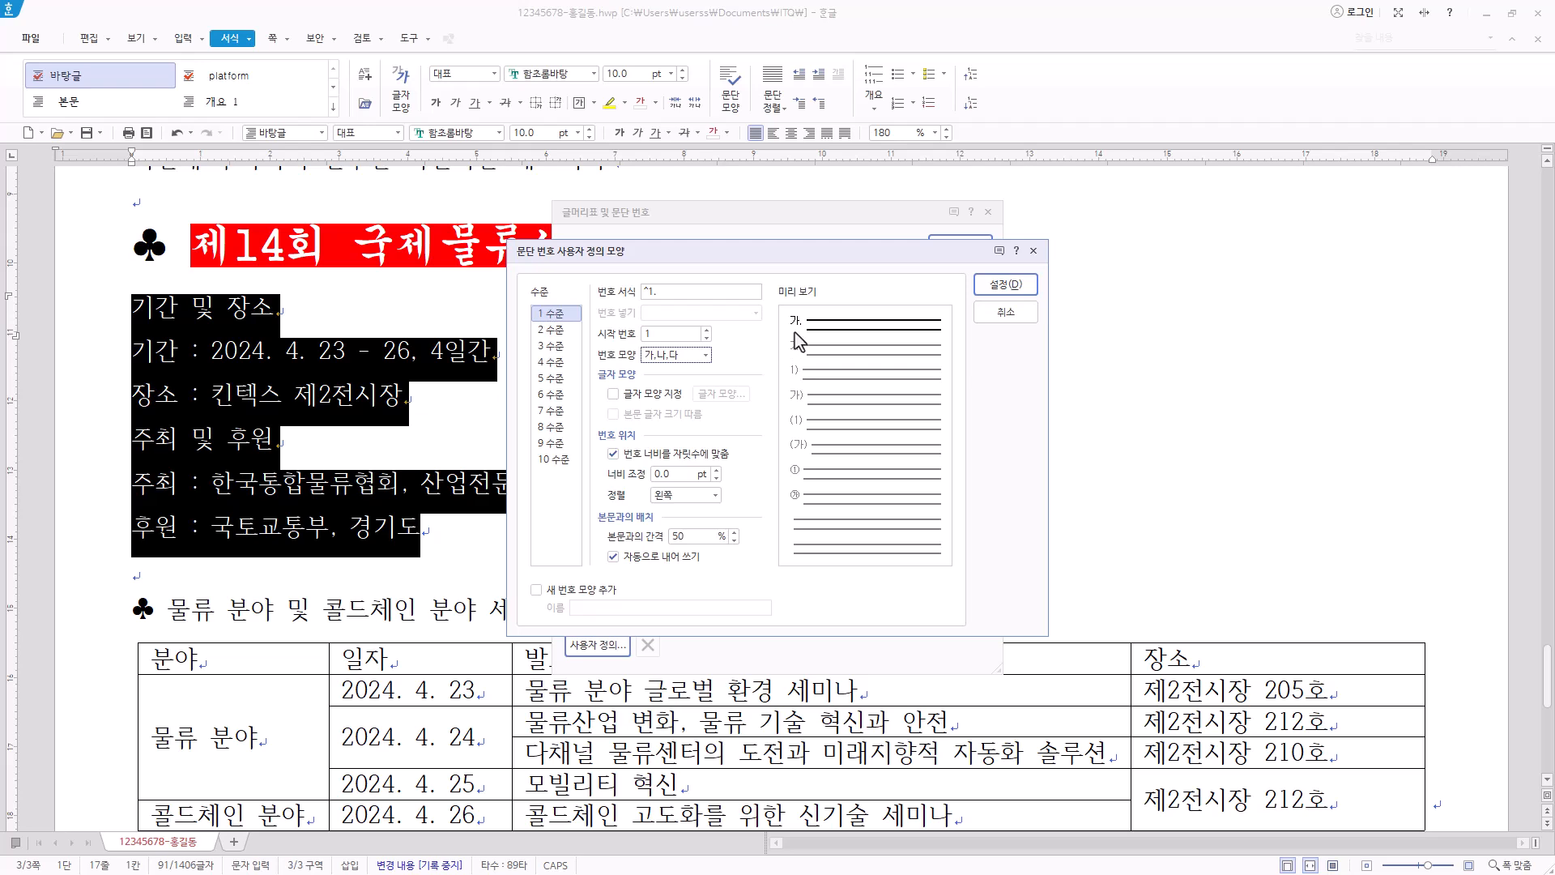
pyautogui.click(652, 292)
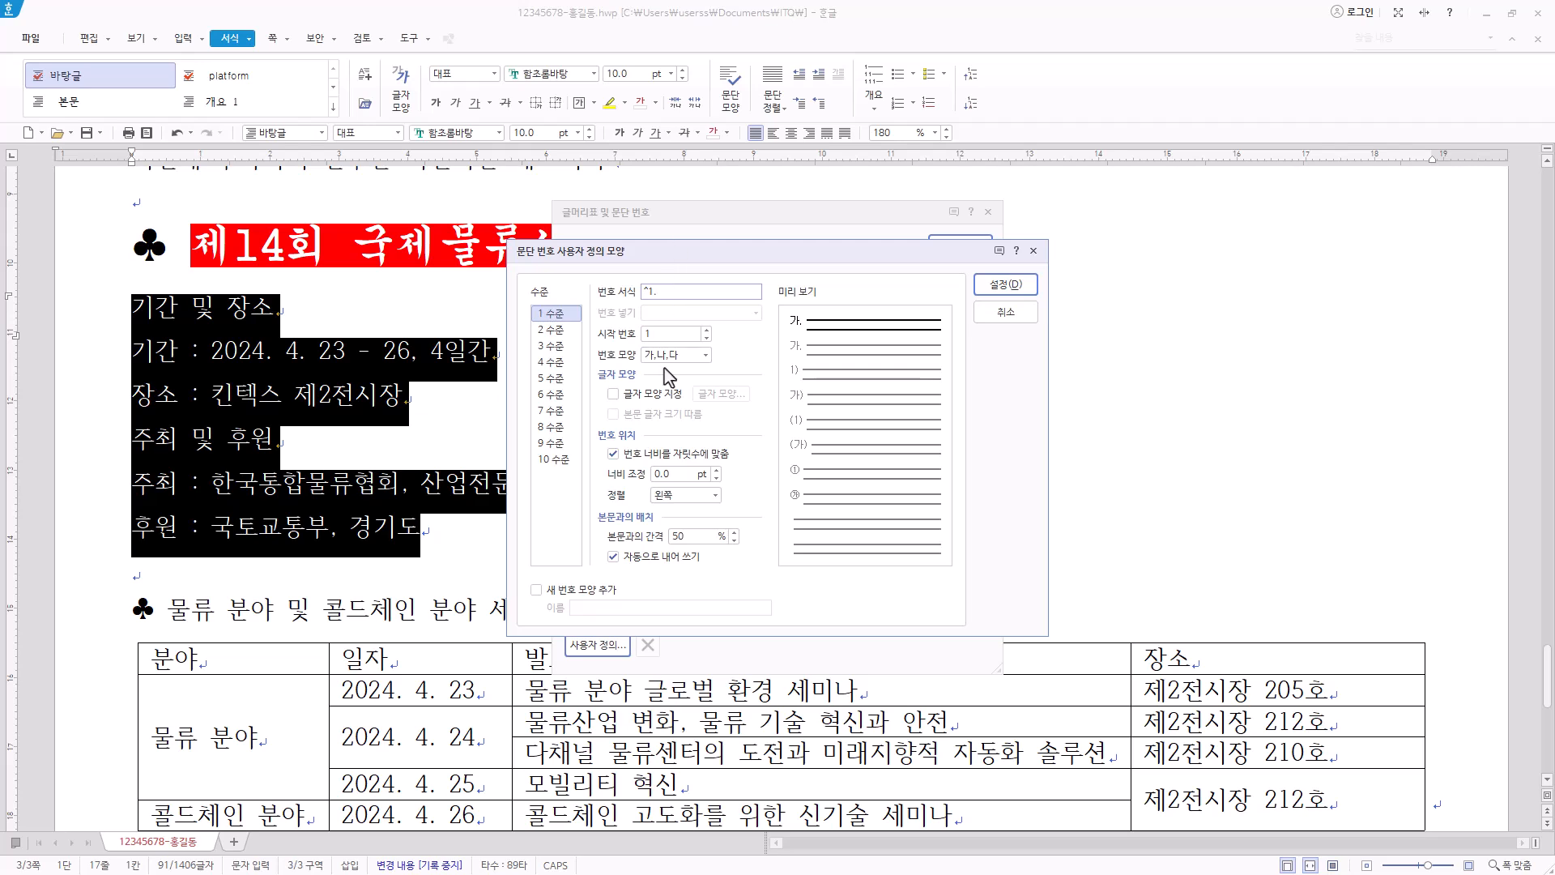
pyautogui.doubleClick(683, 472)
pyautogui.write('20')
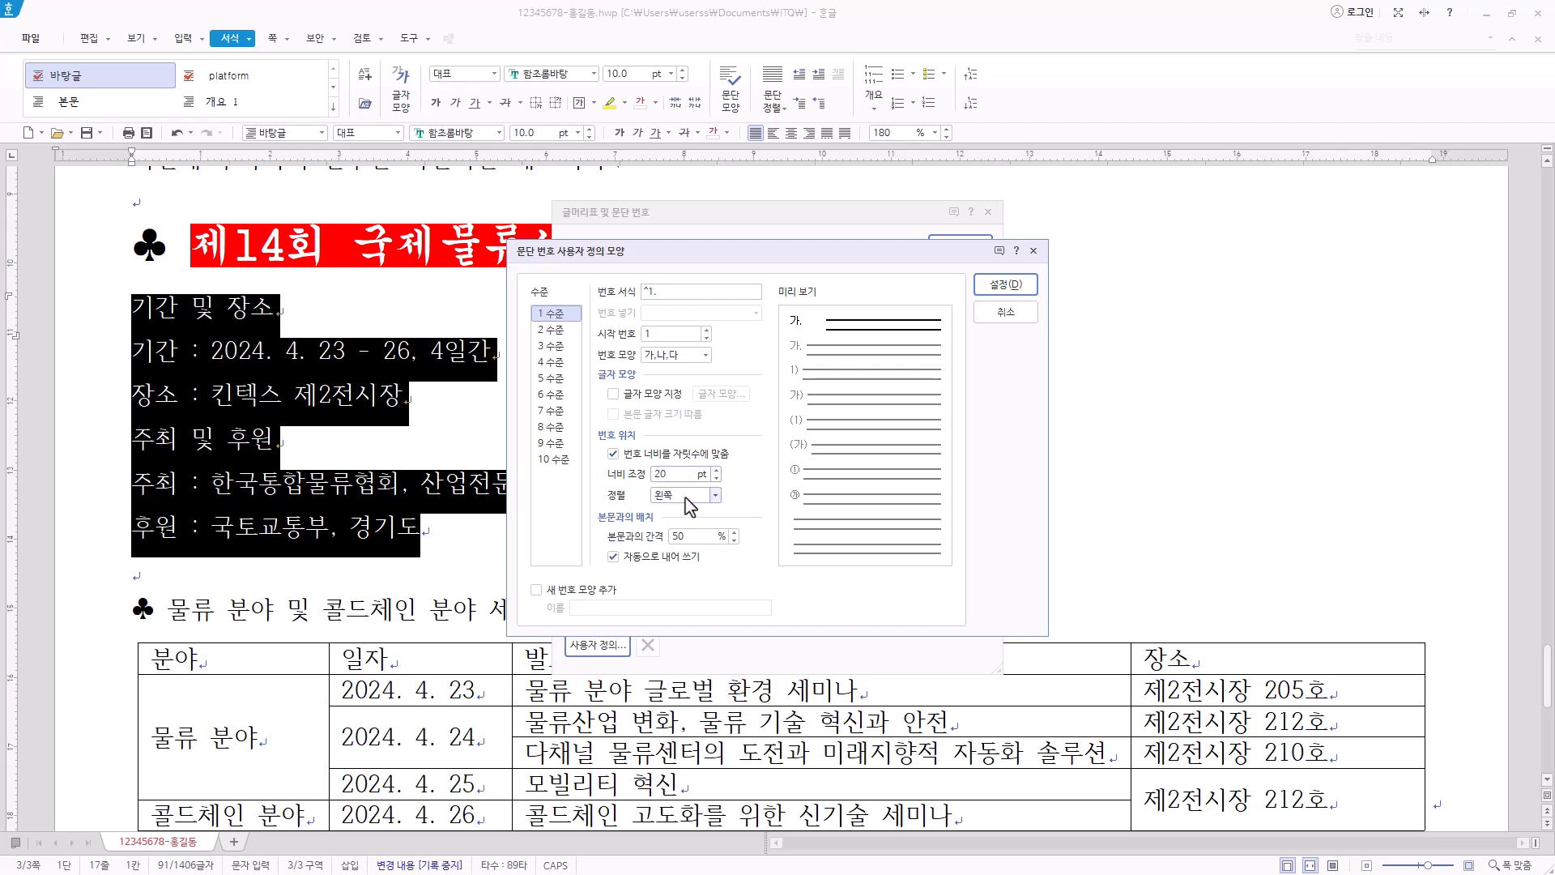
pyautogui.click(688, 498)
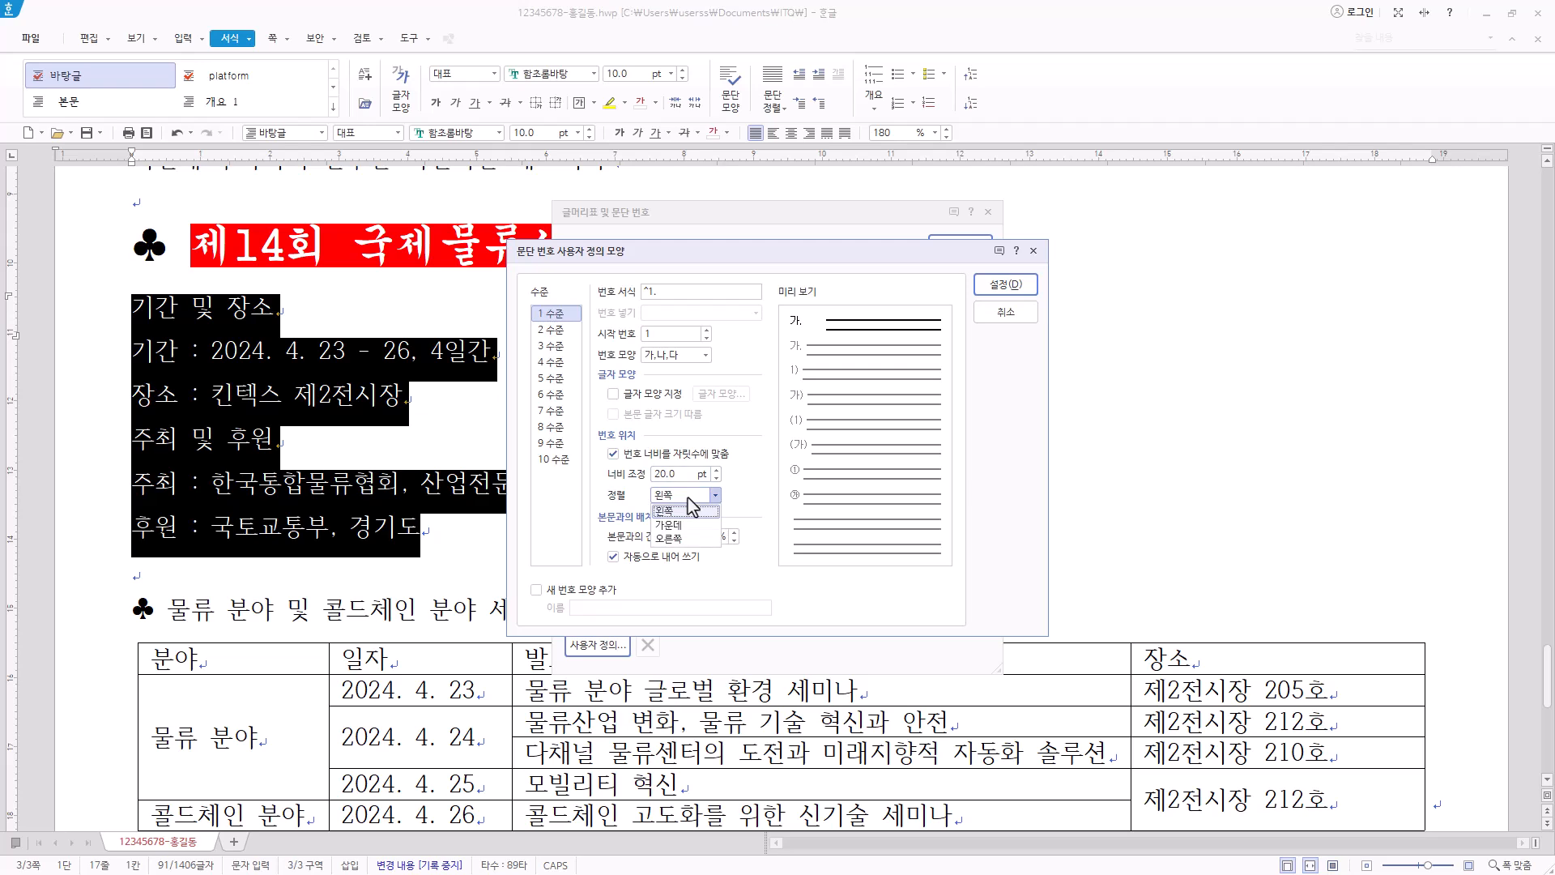
pyautogui.click(689, 539)
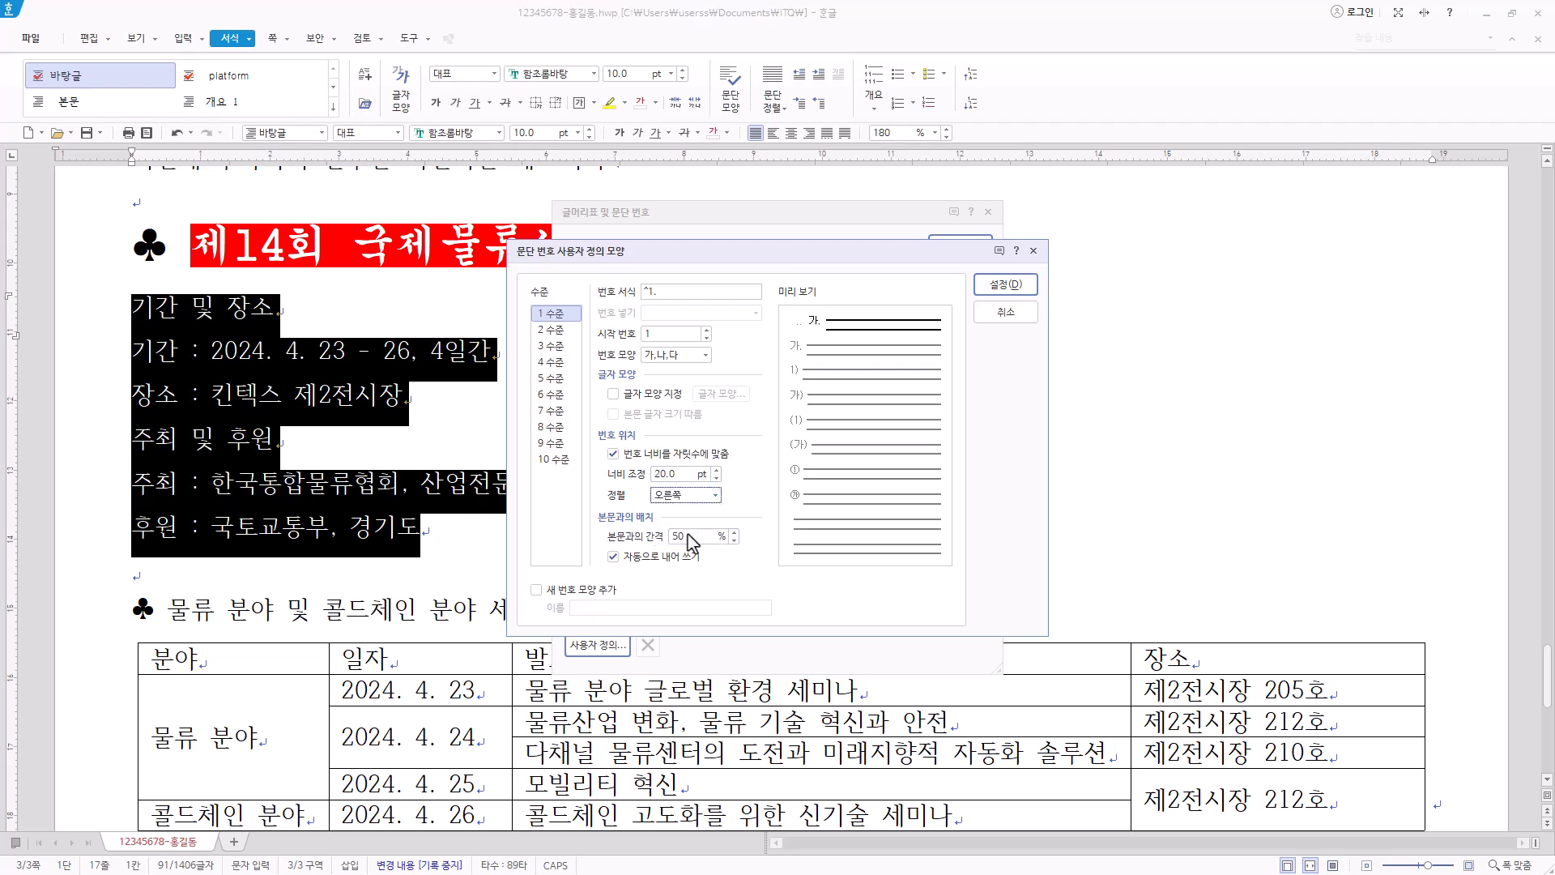
# Define numbering level 2 with the ①,②,③ shape, format ^2 without a period, 30 pt width adjustment and right alignment, and apply the numbering.
pyautogui.click(559, 331)
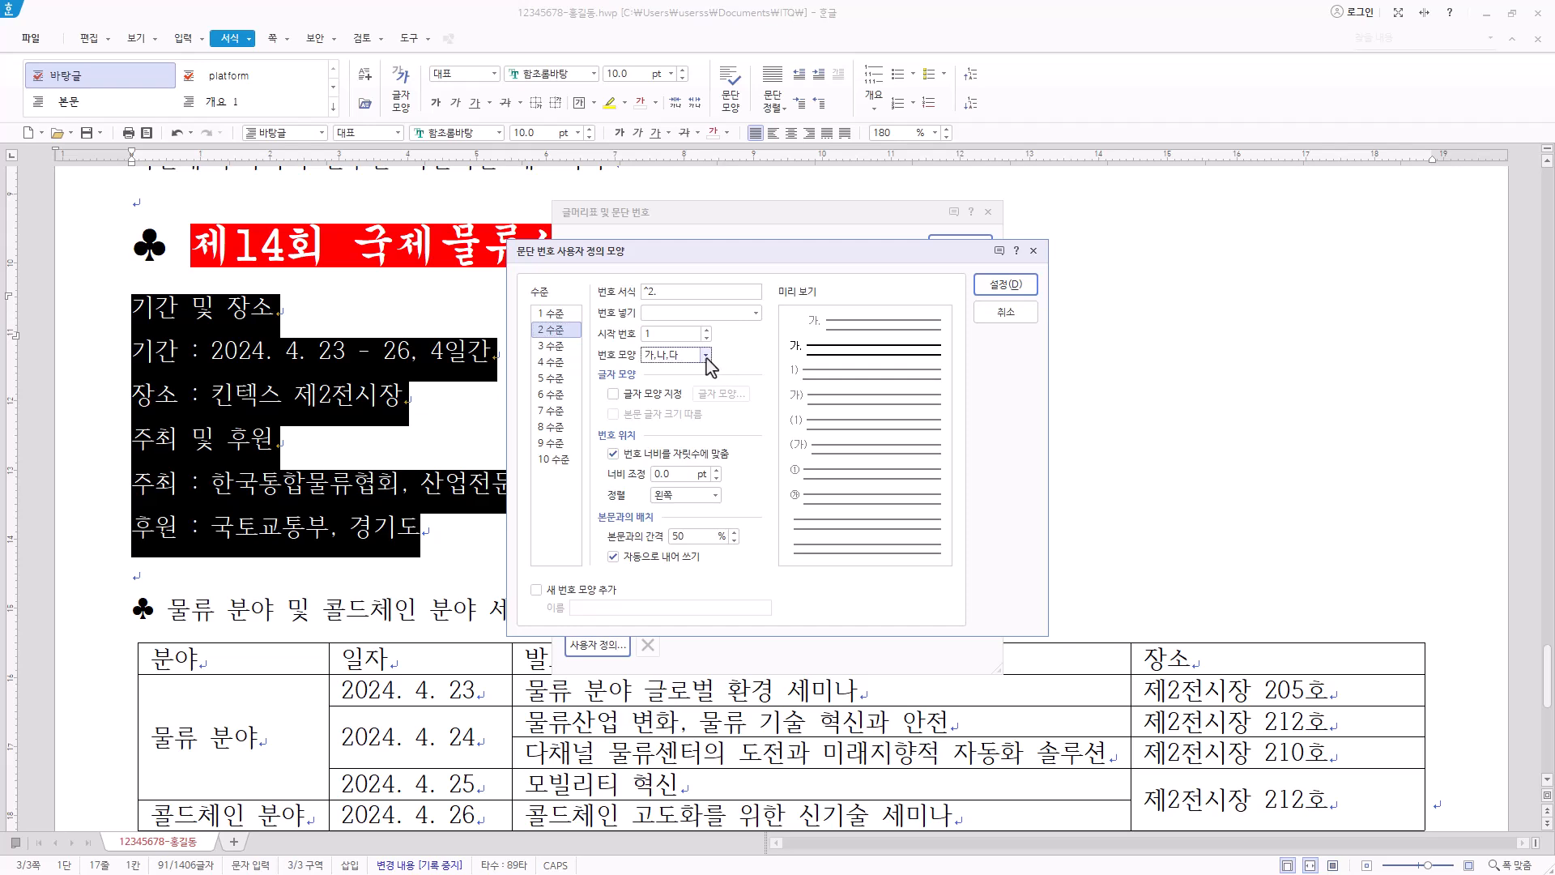
pyautogui.click(705, 356)
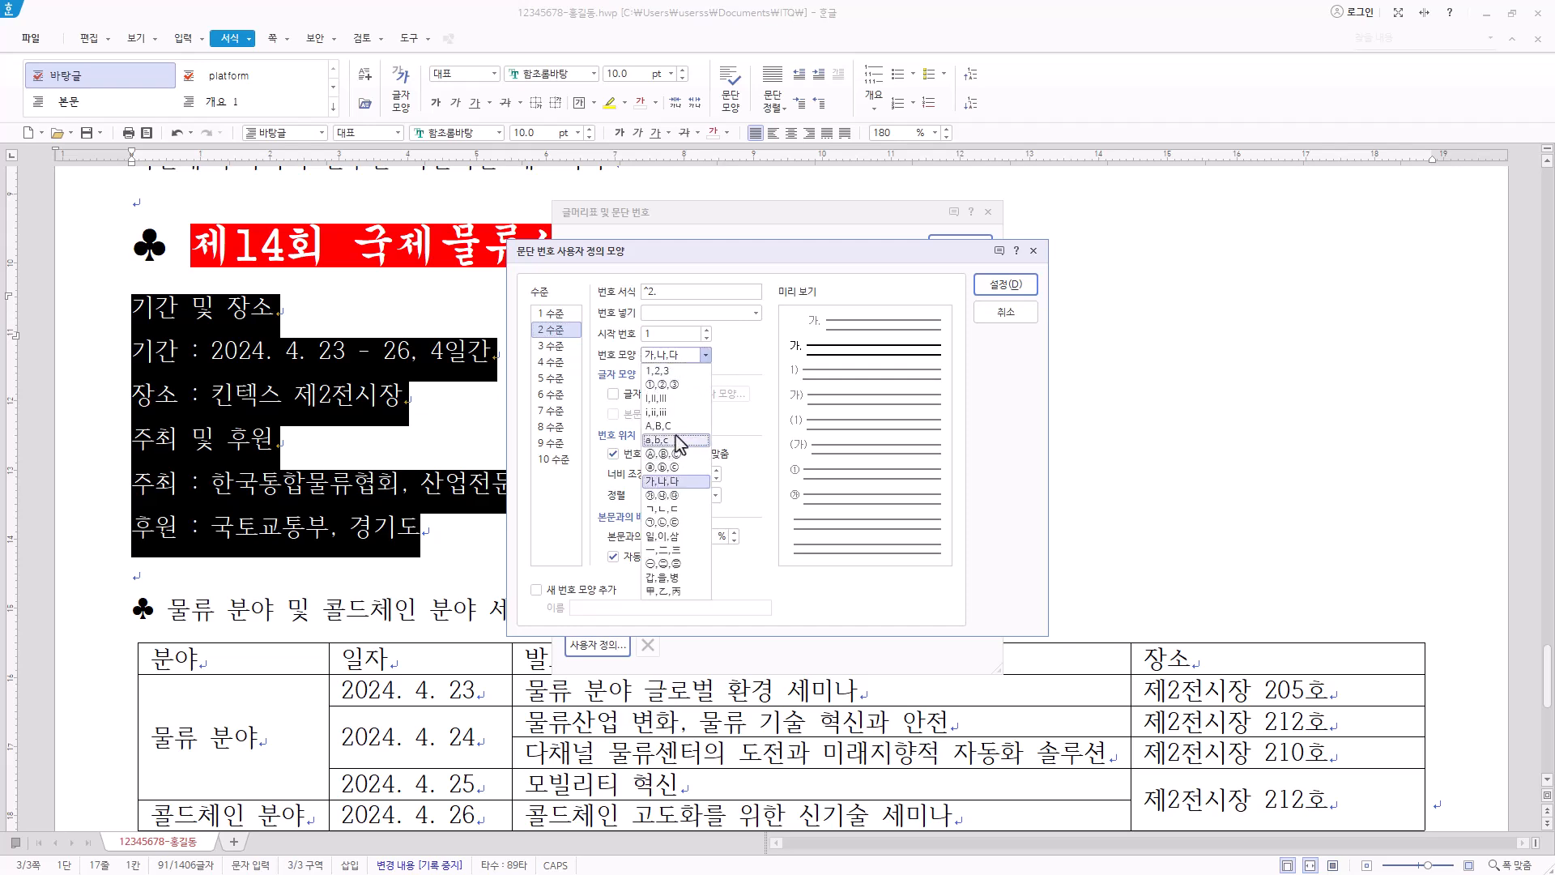
pyautogui.click(678, 386)
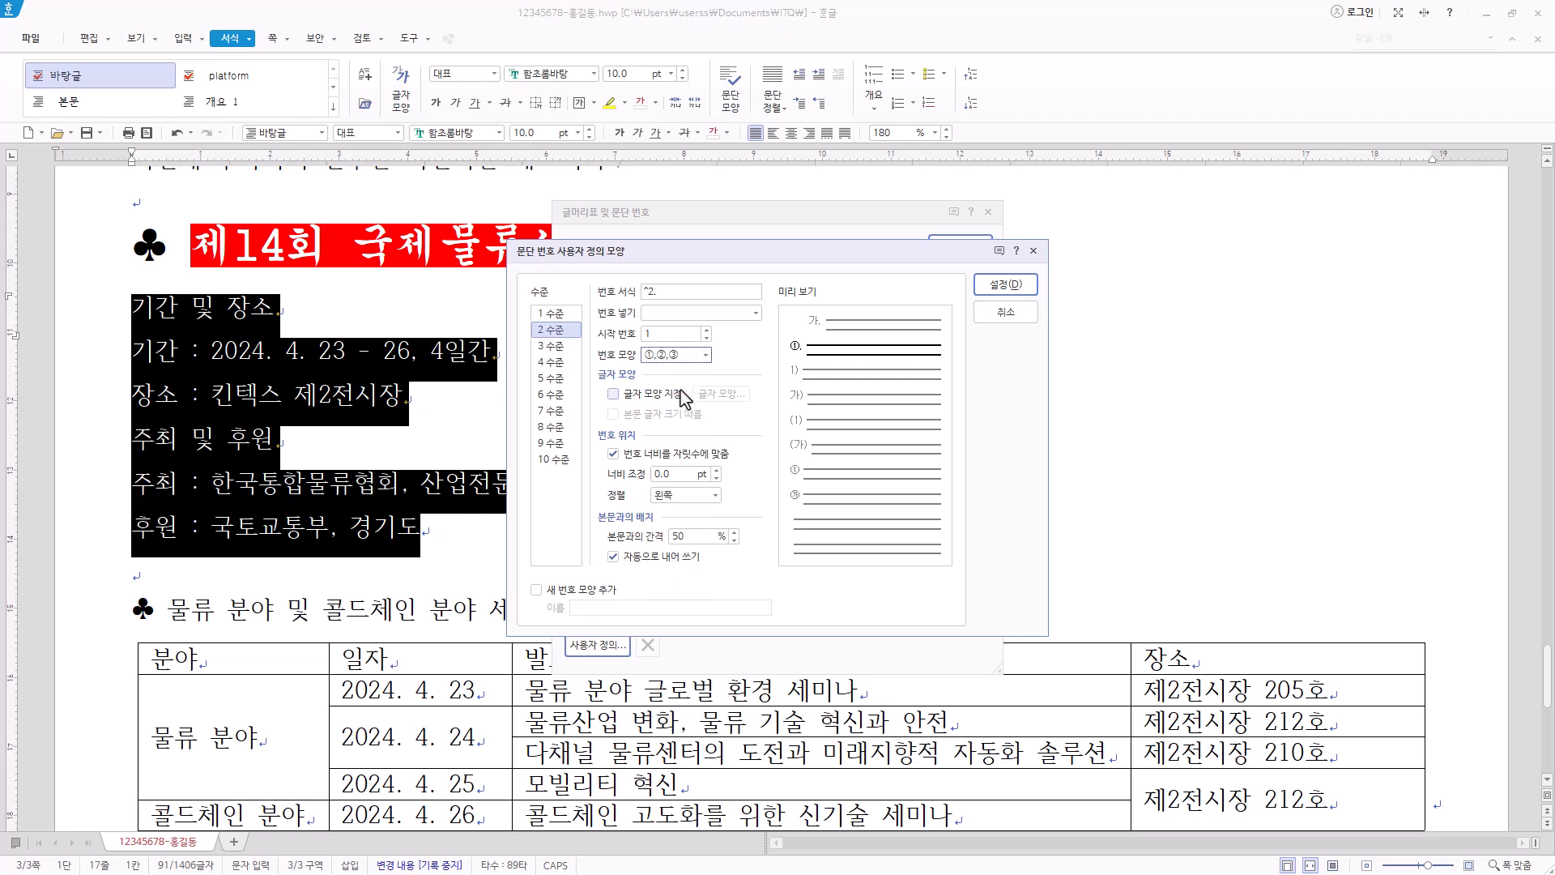
pyautogui.click(657, 298)
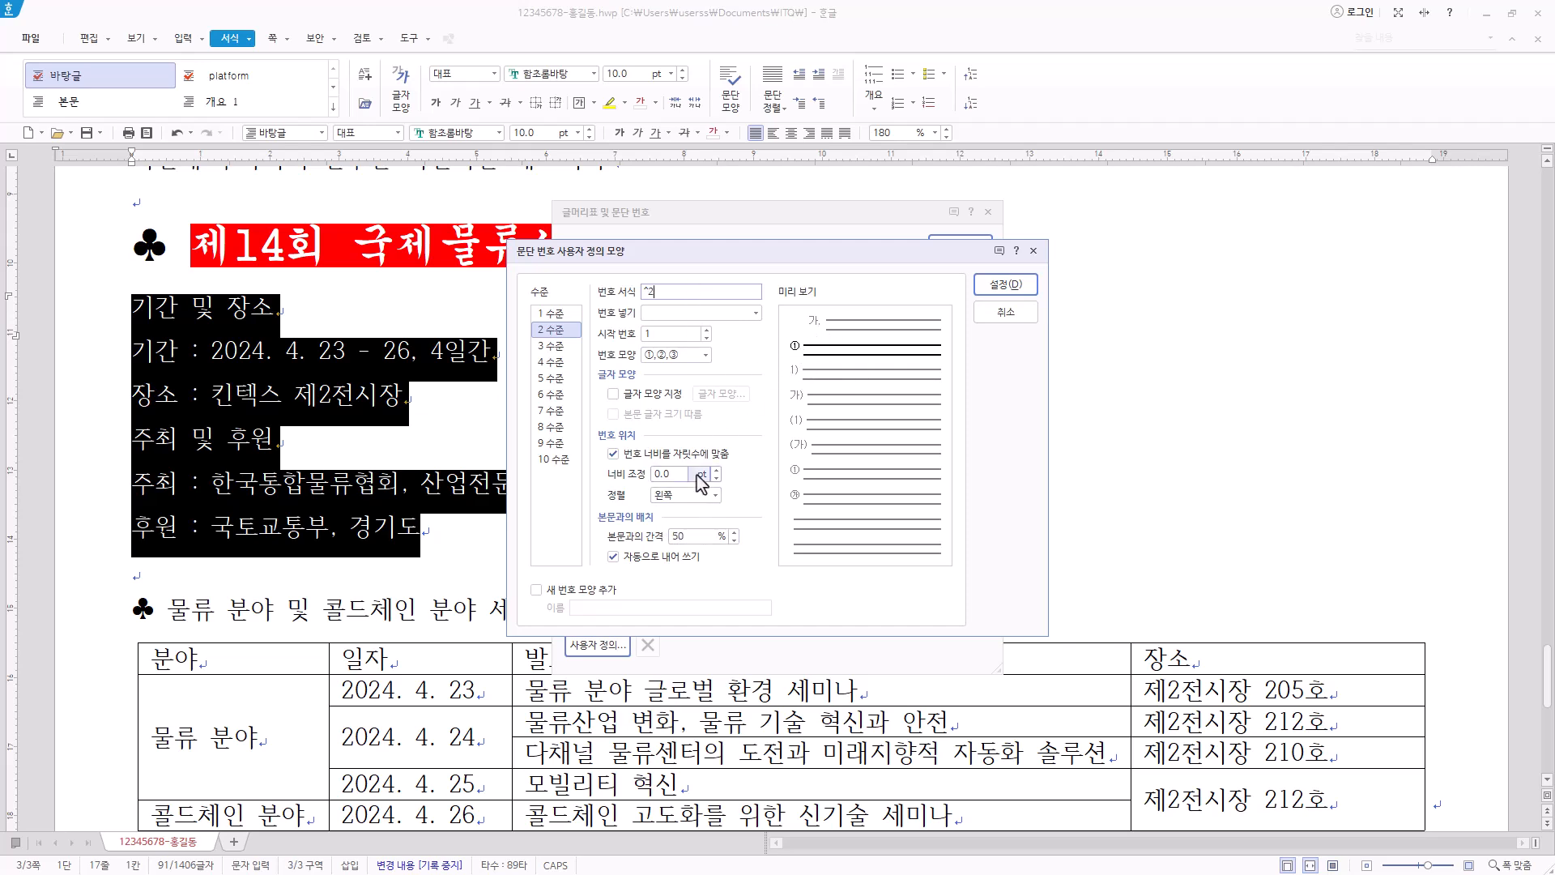
pyautogui.moveTo(679, 473); pyautogui.dragTo(543, 473)
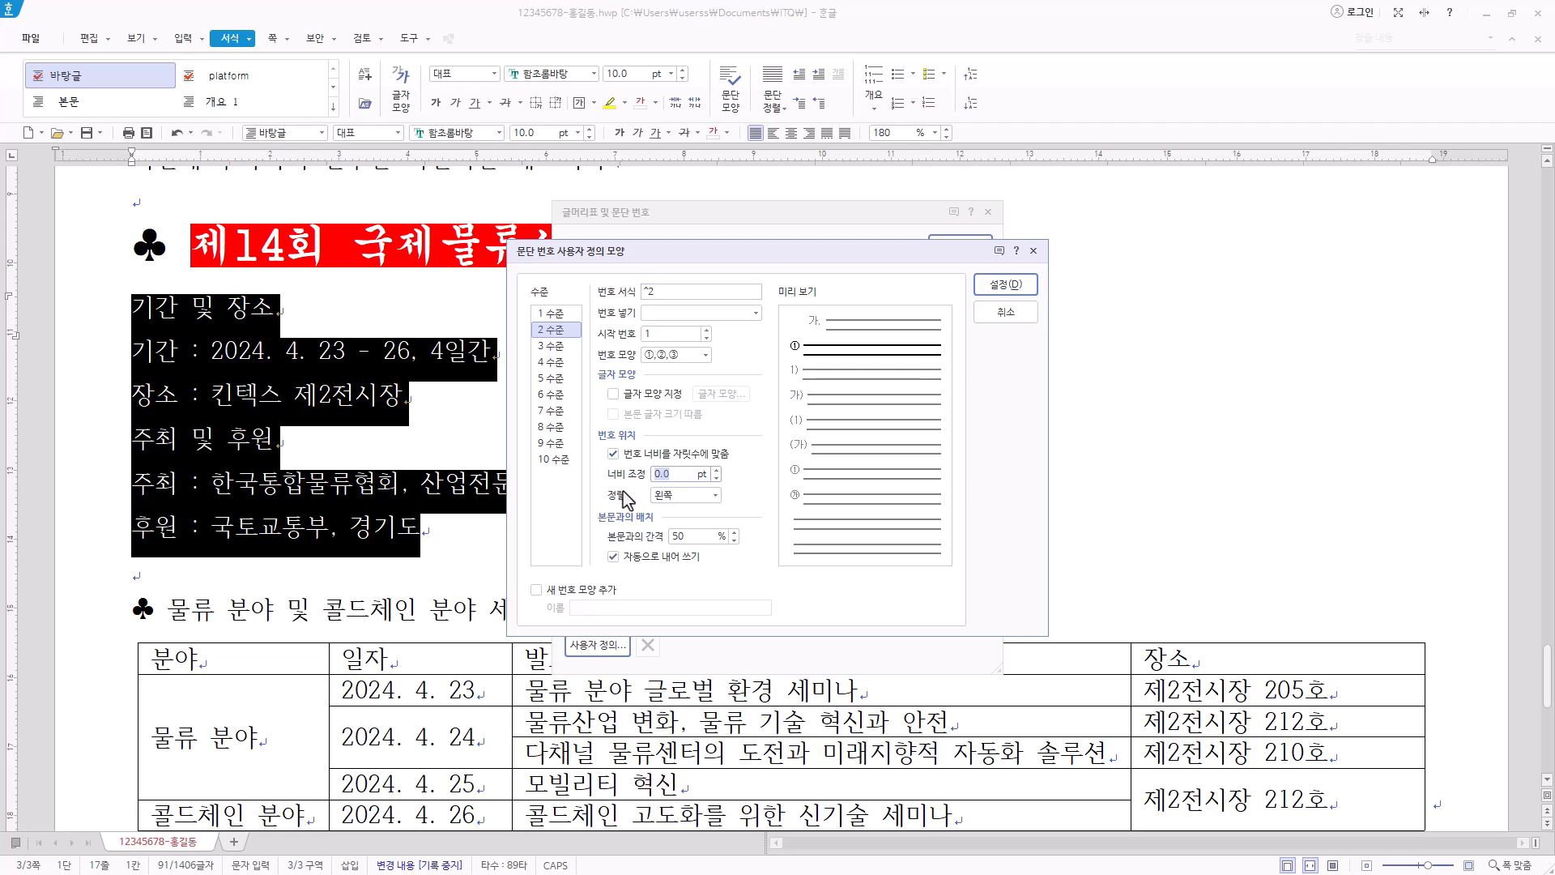
pyautogui.write('30')
pyautogui.click(689, 496)
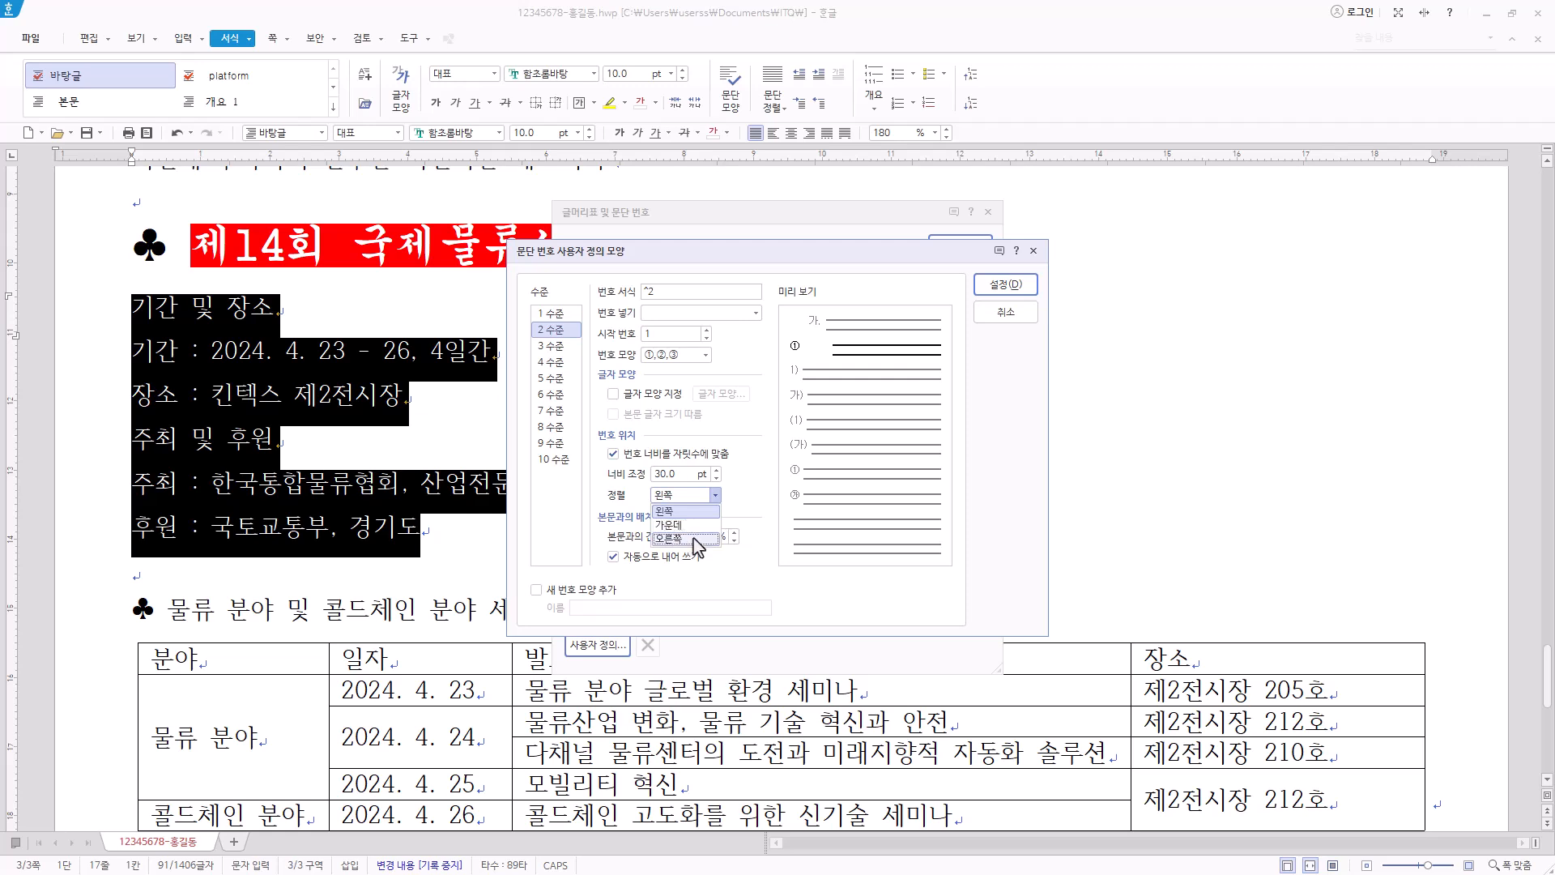
pyautogui.click(676, 540)
pyautogui.click(1008, 289)
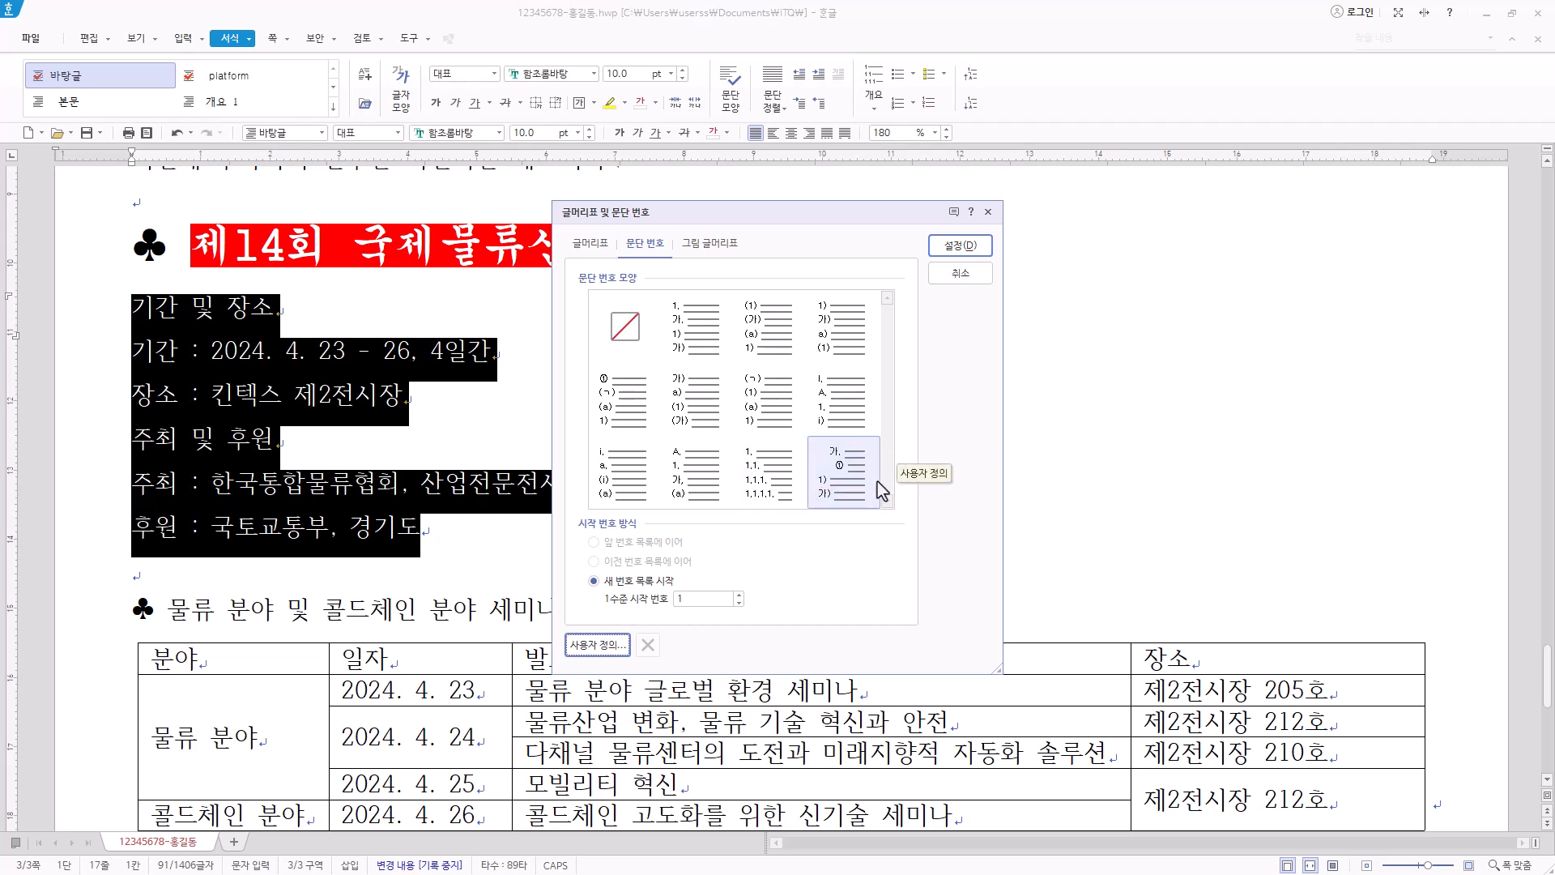
pyautogui.click(964, 248)
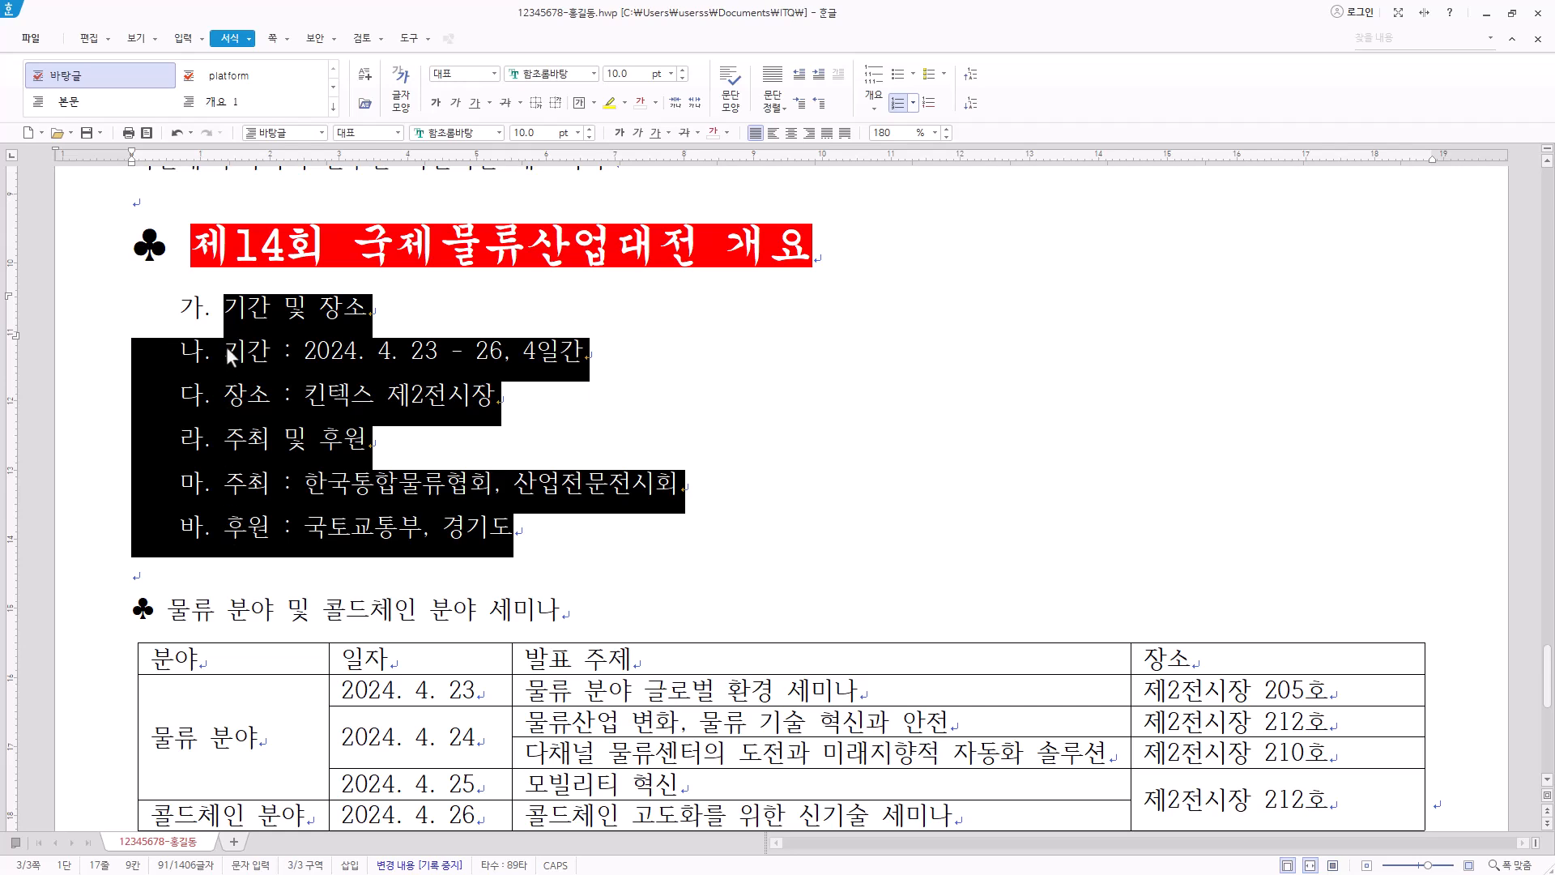
# Demote the 기간 and 장소 lines and the 주최 and 후원 detail lines to numbering level 2.
pyautogui.moveTo(229, 365); pyautogui.dragTo(704, 385)
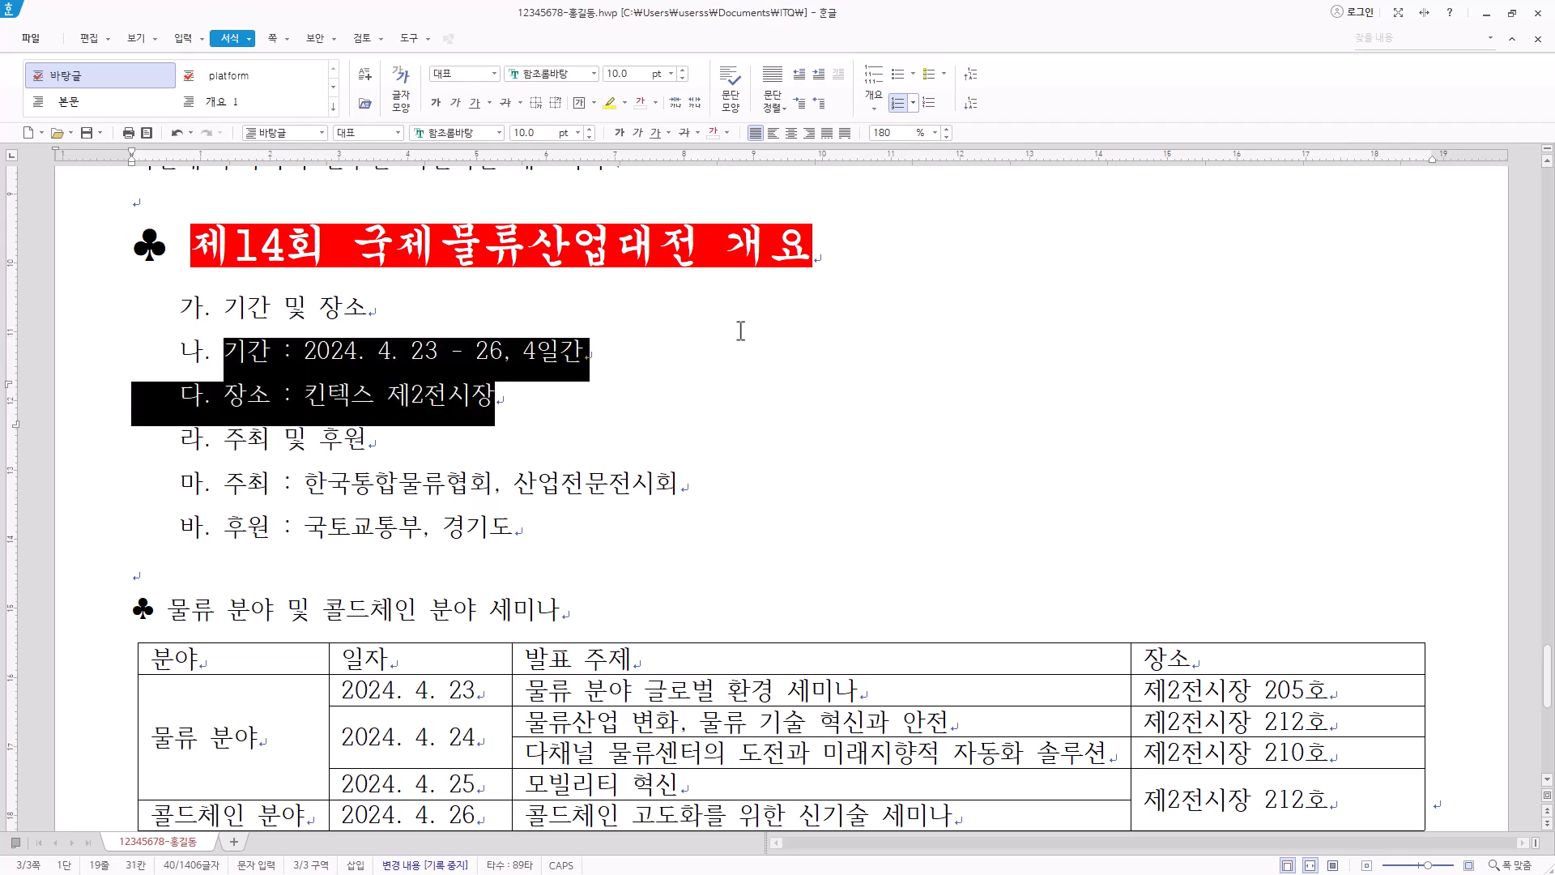
pyautogui.click(974, 103)
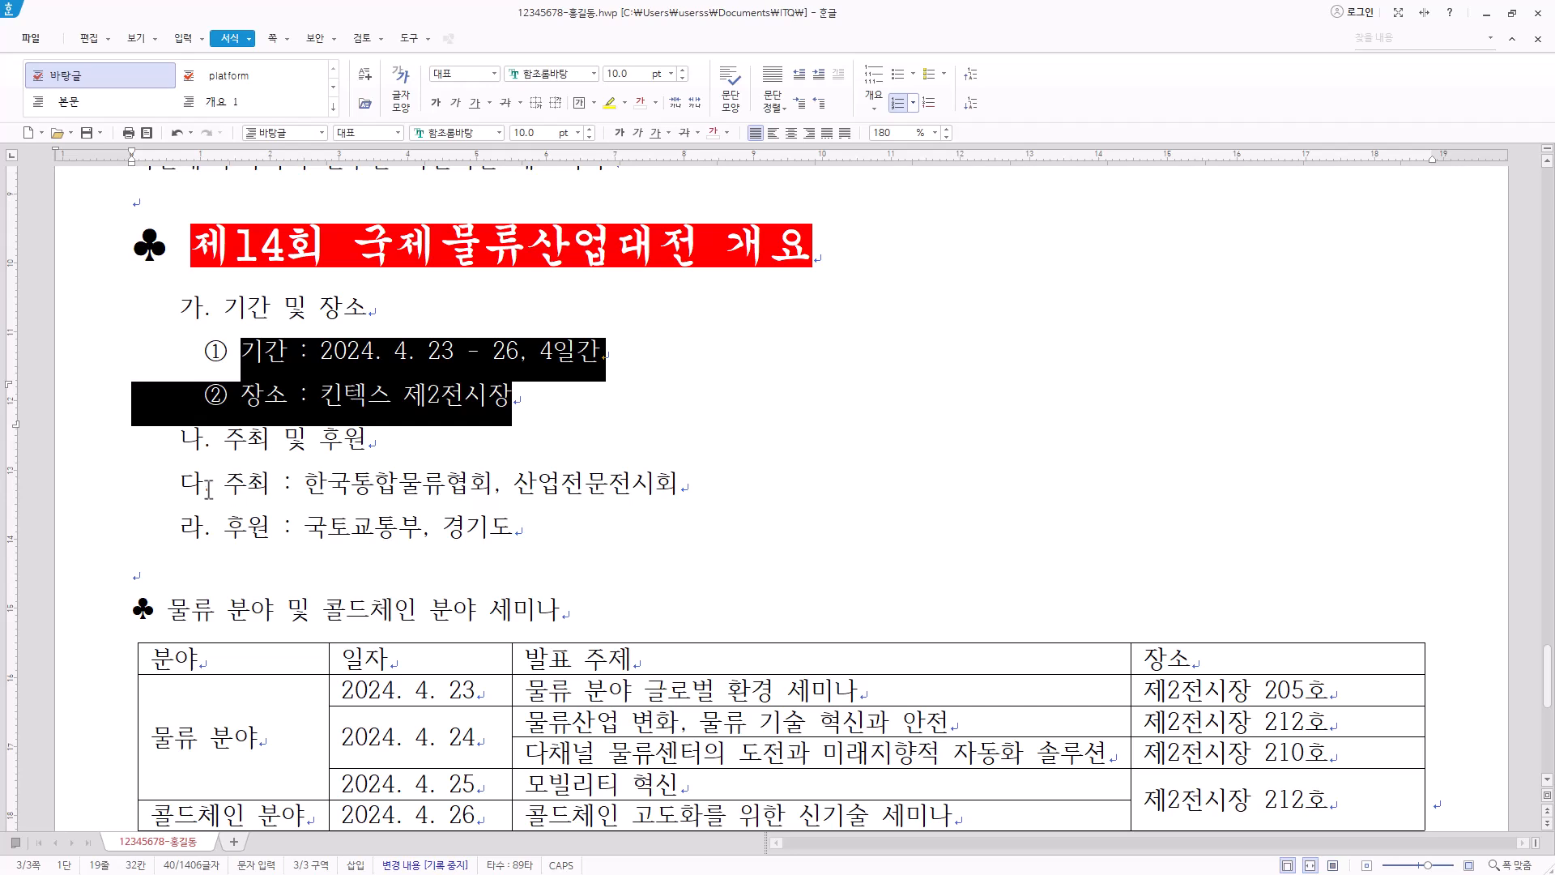
pyautogui.moveTo(226, 488); pyautogui.dragTo(824, 522)
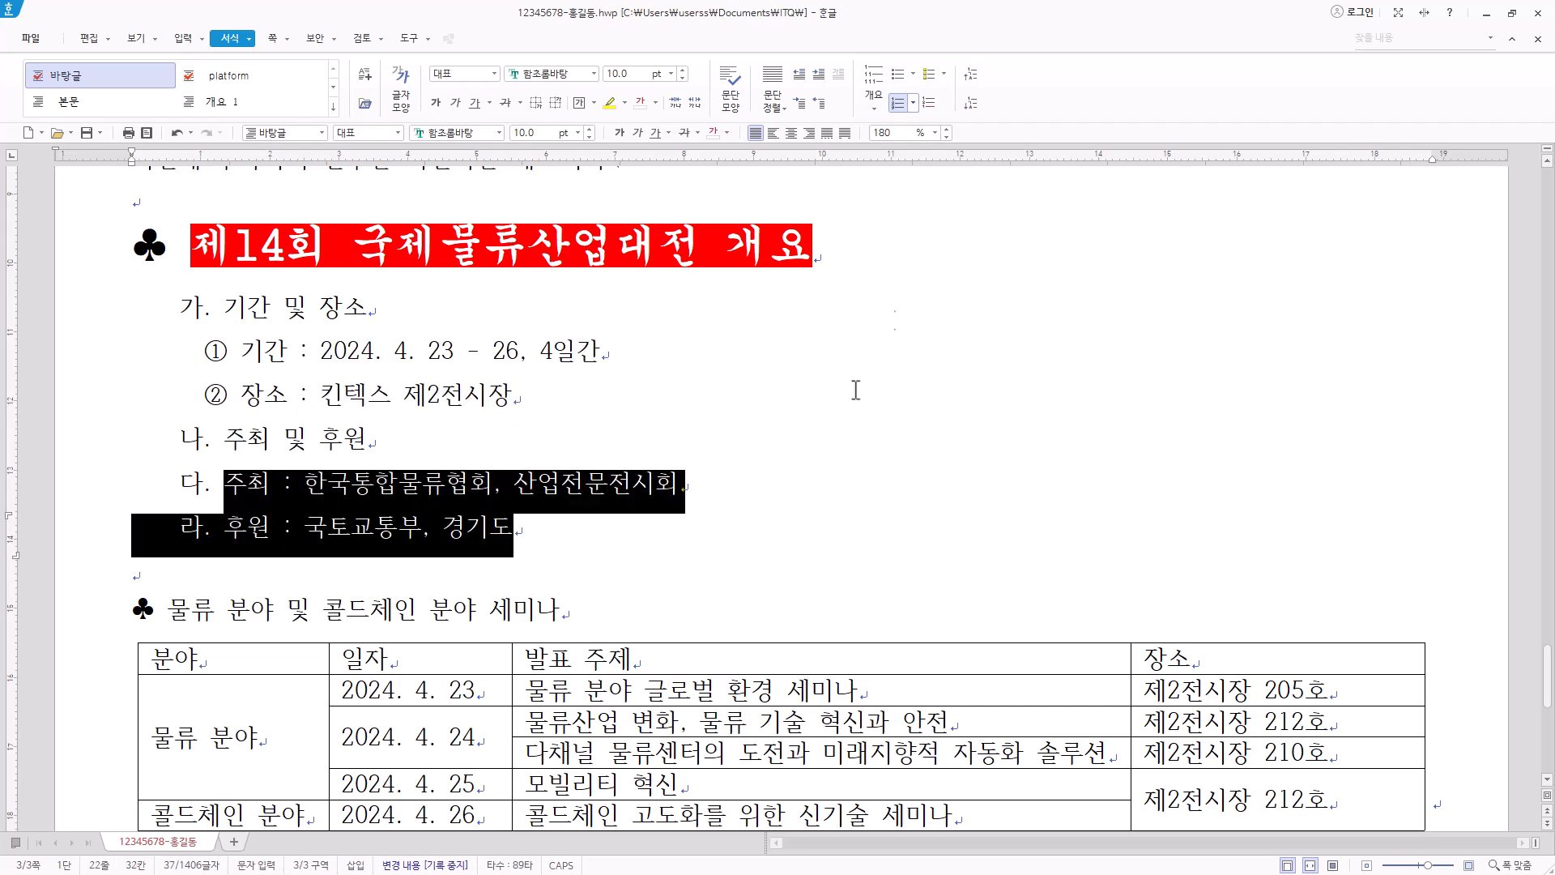
pyautogui.click(973, 102)
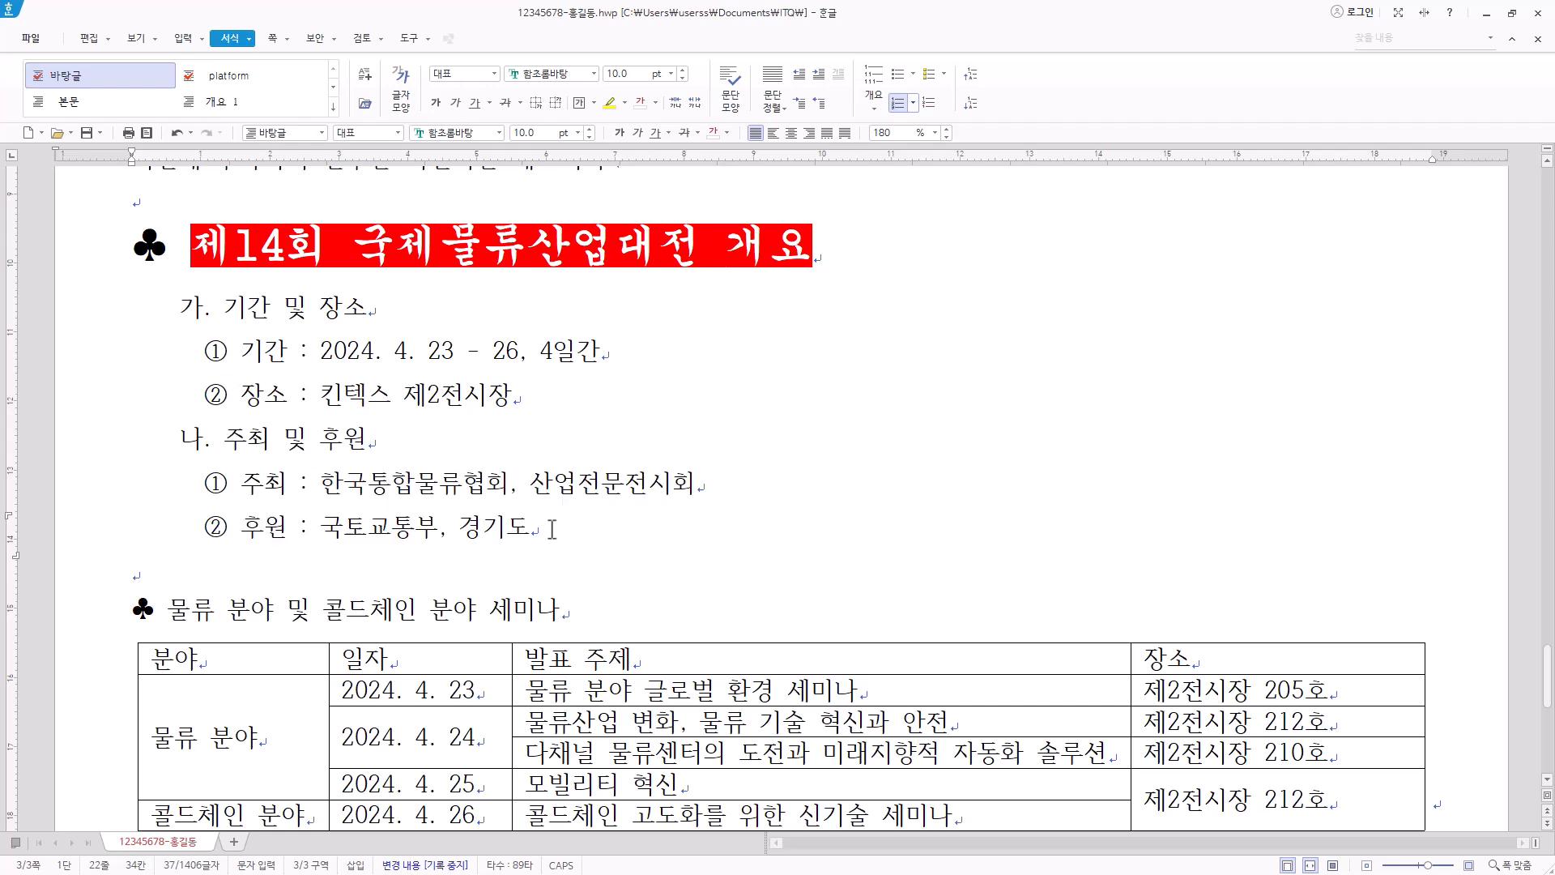
pyautogui.moveTo(600, 535); pyautogui.dragTo(186, 311)
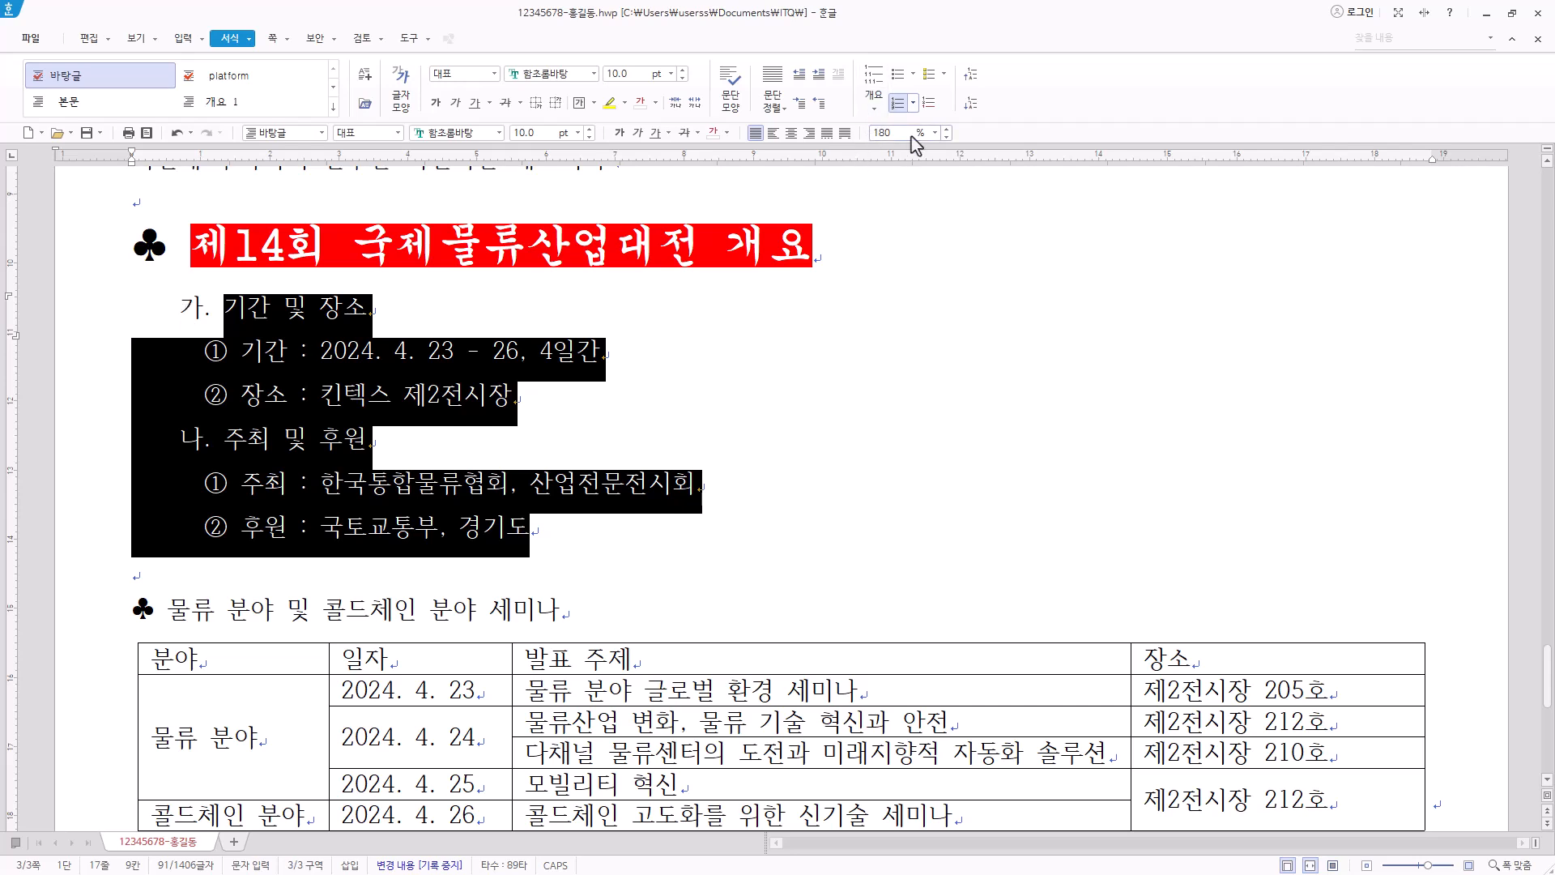
pyautogui.click(185, 579)
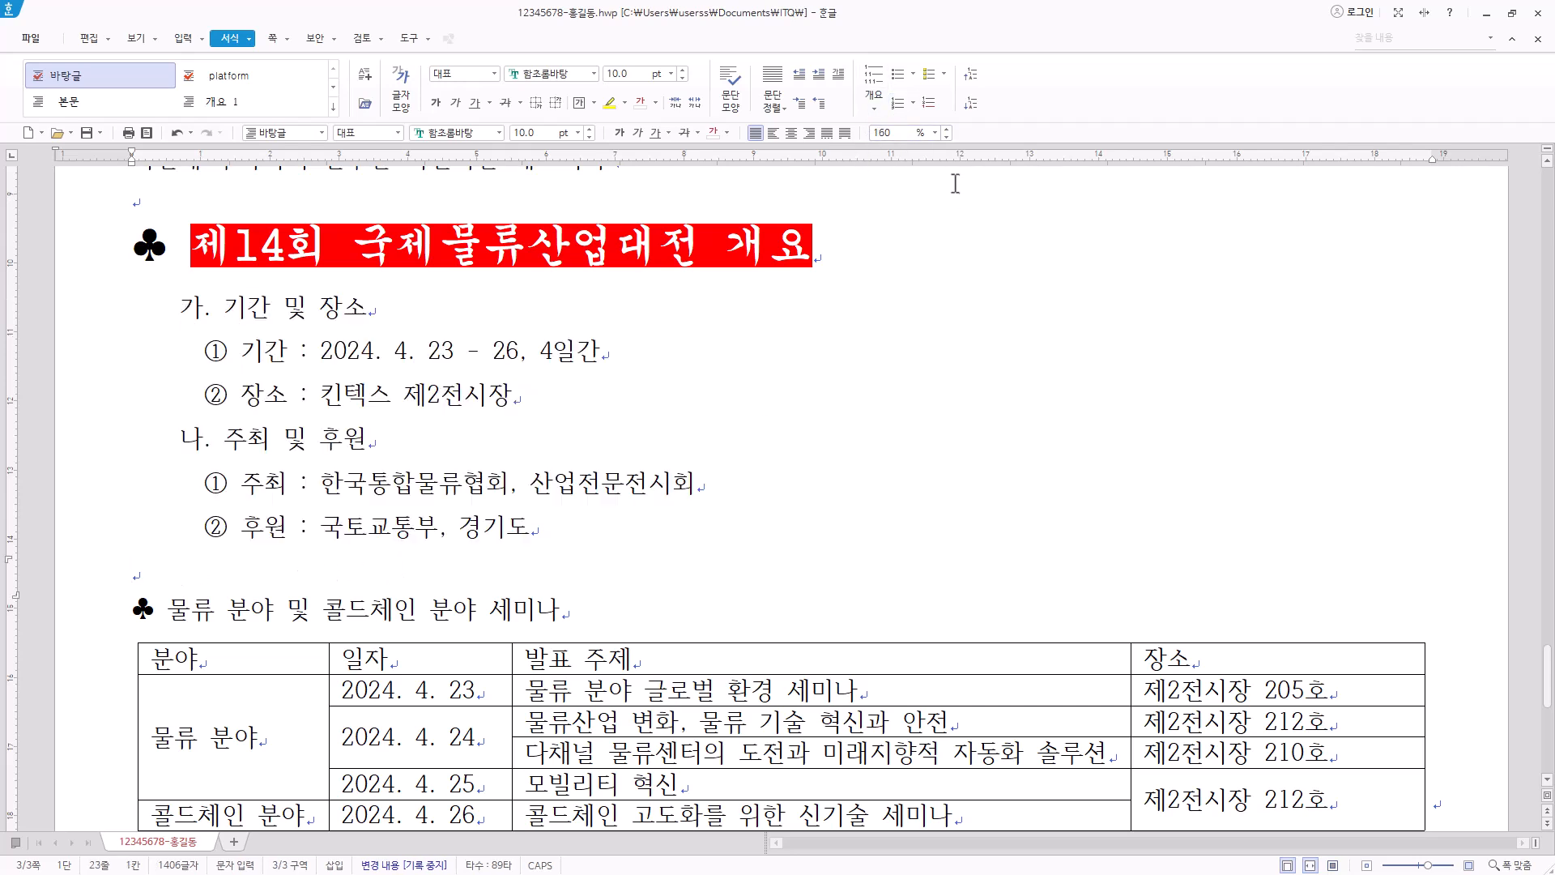
# Format the whole heading "♣ 물류 분야 및 콜드체인 분야 세미나" in the 궁서 font at 18 pt.
pyautogui.scroll(-3, 619, 480)
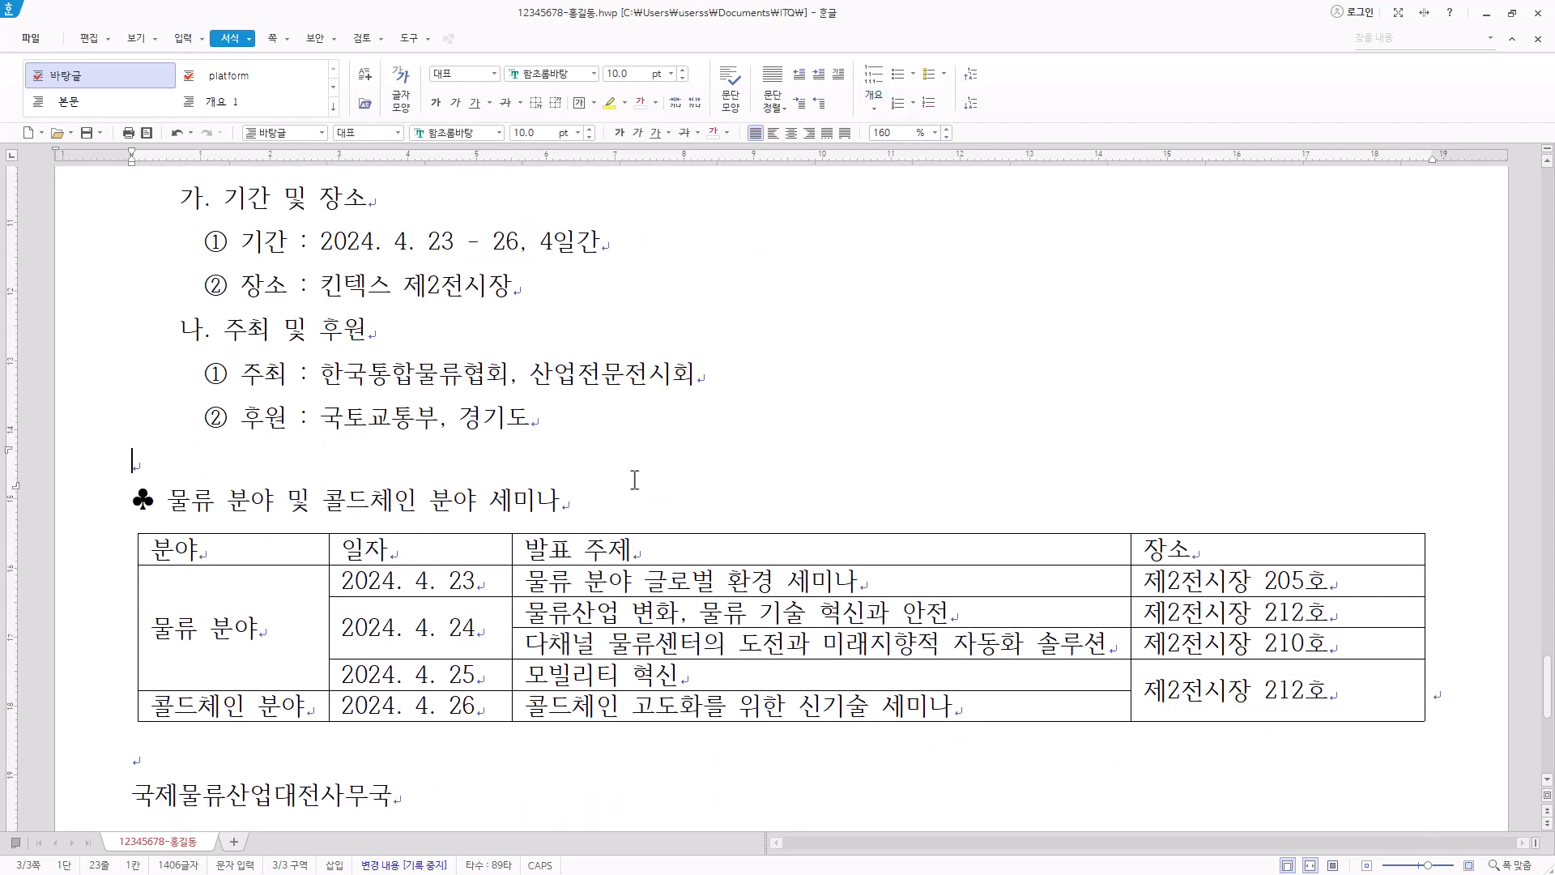
pyautogui.scroll(-6, 637, 498)
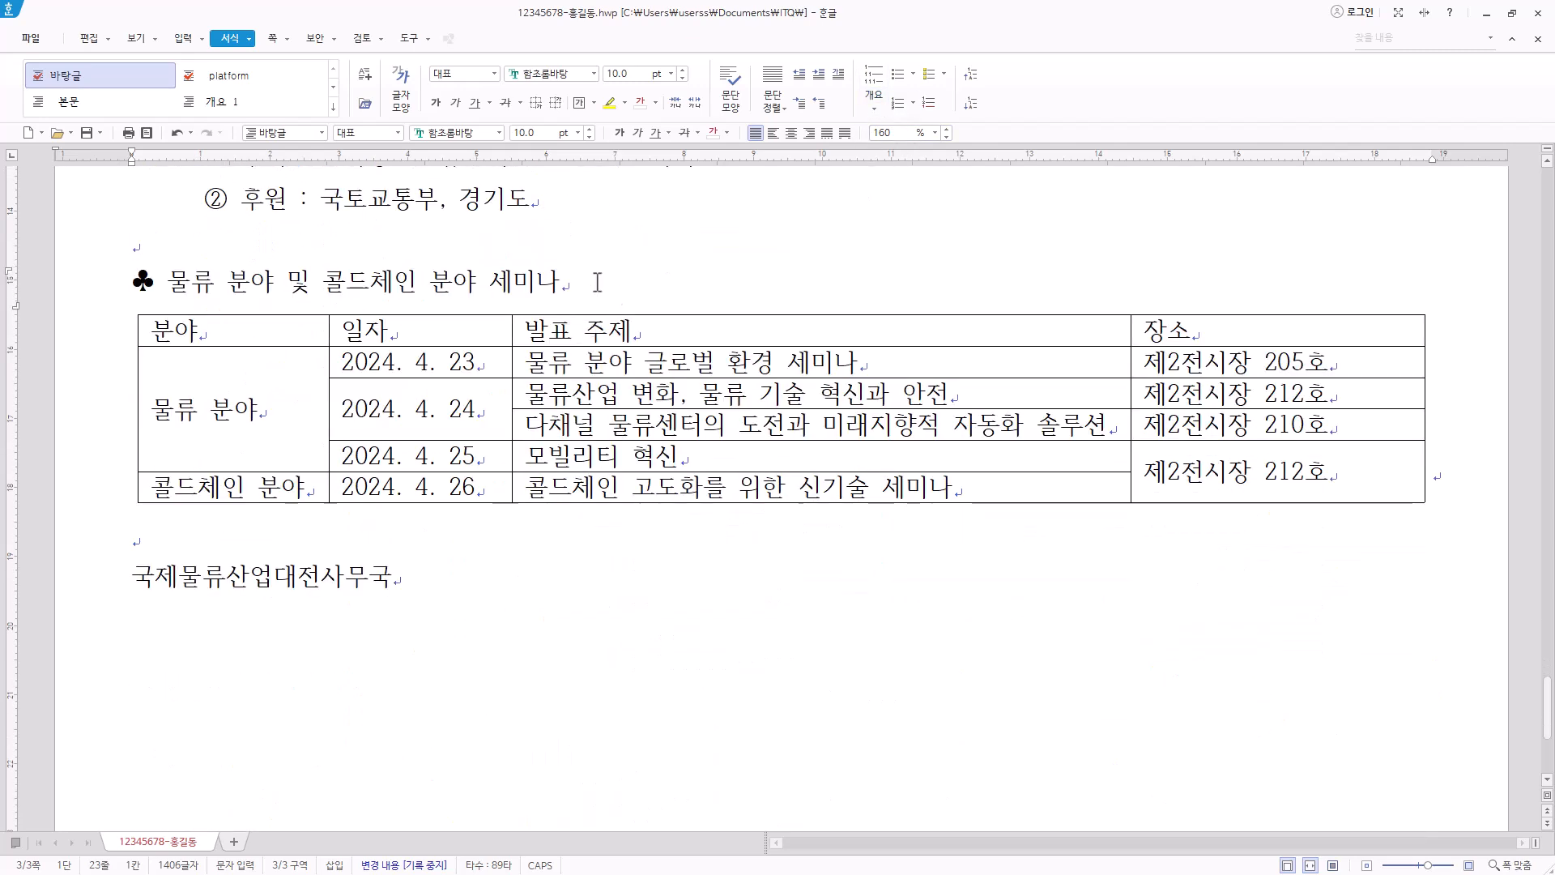
pyautogui.moveTo(619, 282); pyautogui.dragTo(96, 288)
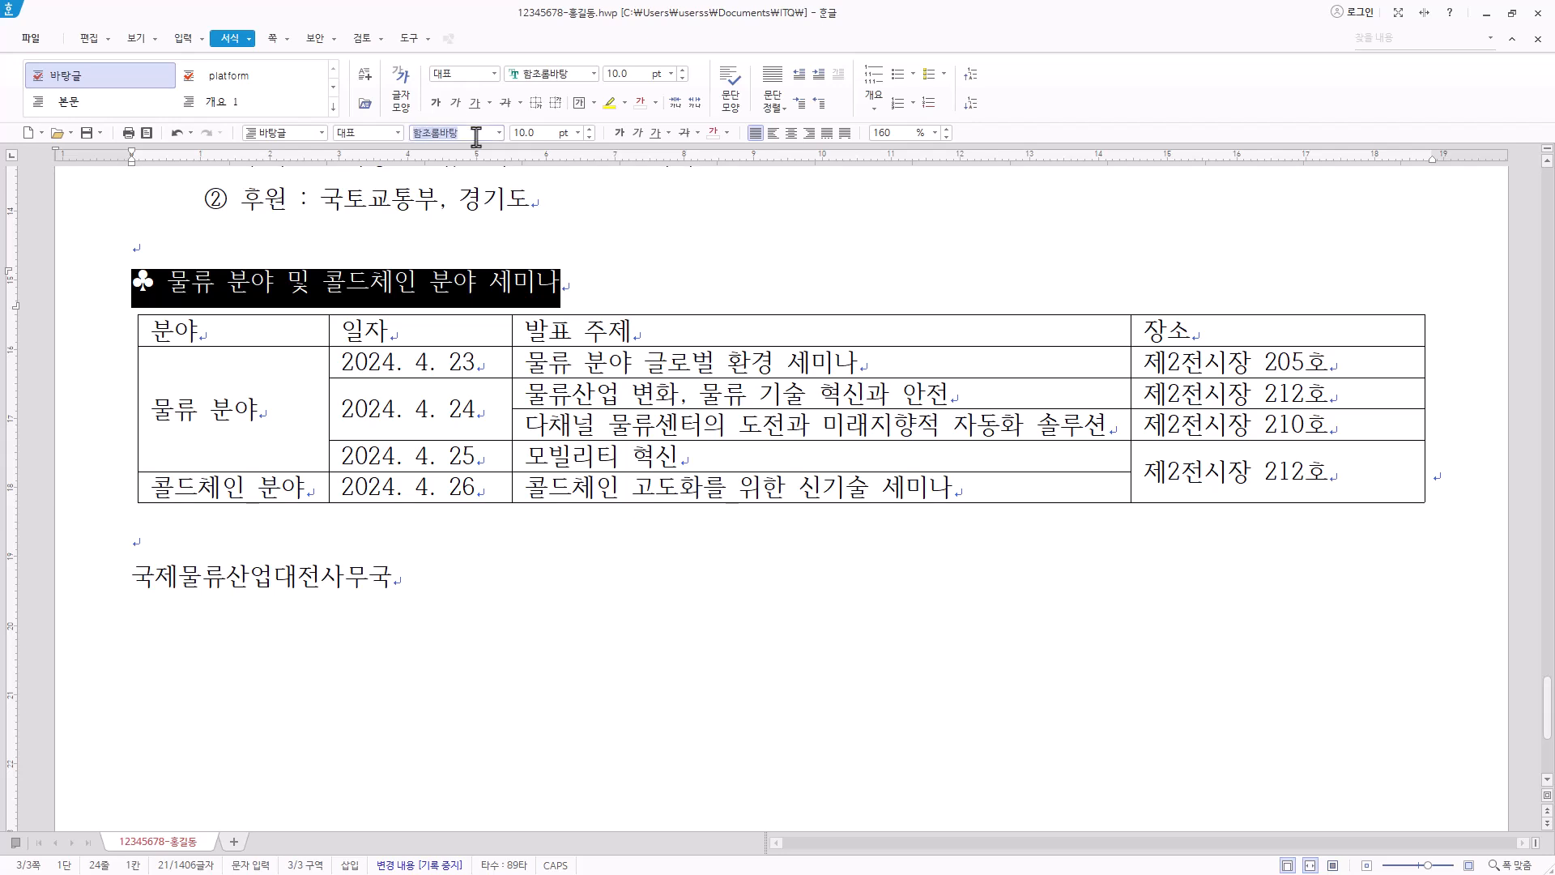
pyautogui.write('궁서')
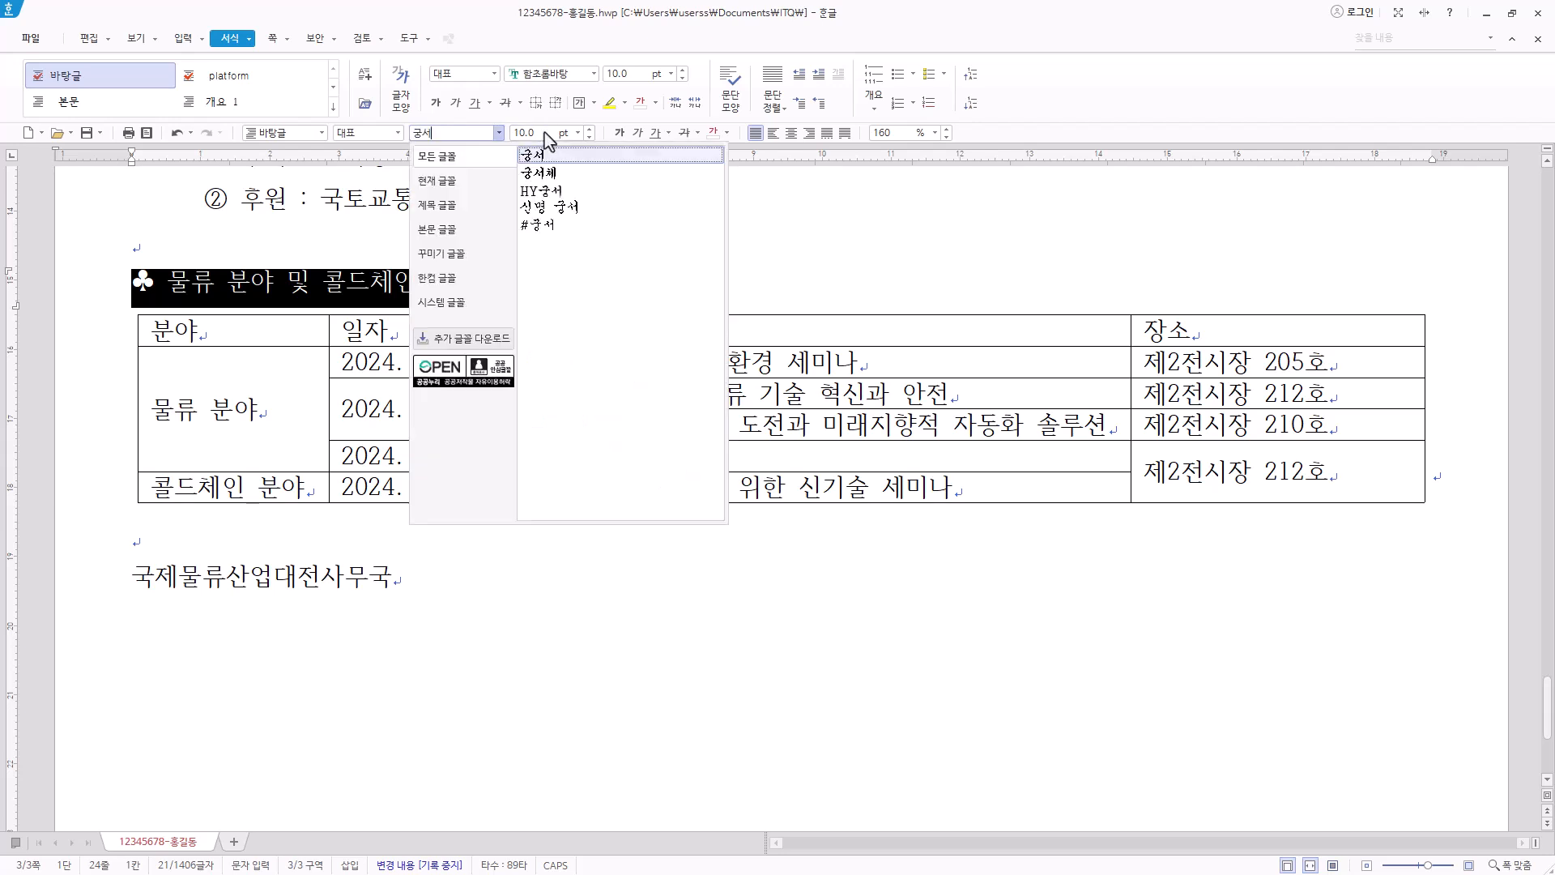
pyautogui.press('Return')
pyautogui.click(578, 133)
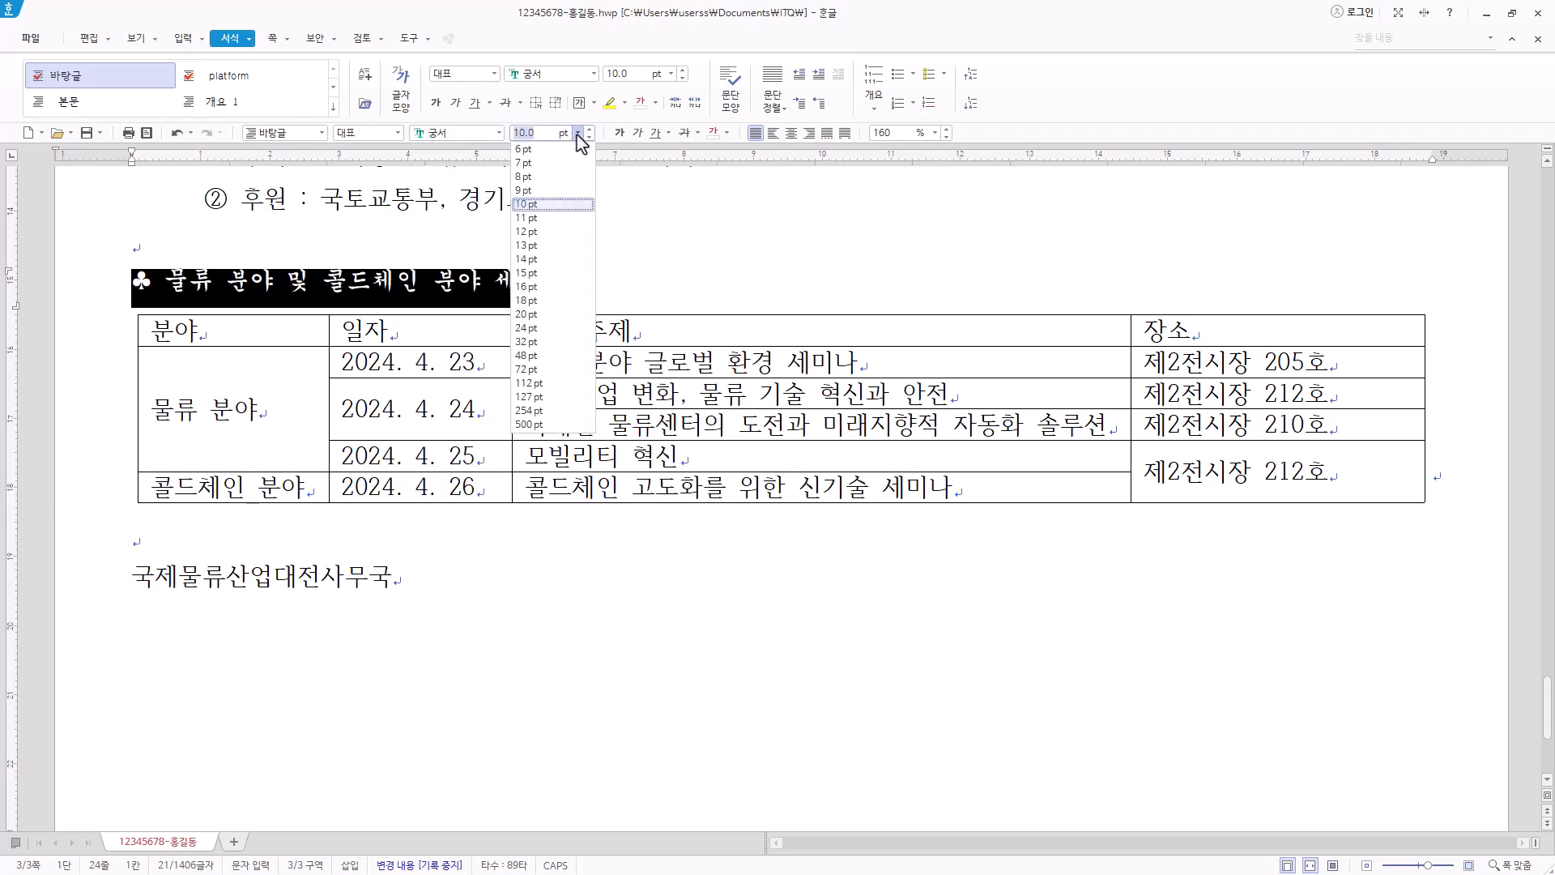
pyautogui.click(572, 299)
# Underline the heading text "물류 분야 및 콜드체인 분야 세미나", excluding the ♣ symbol.
pyautogui.click(202, 296)
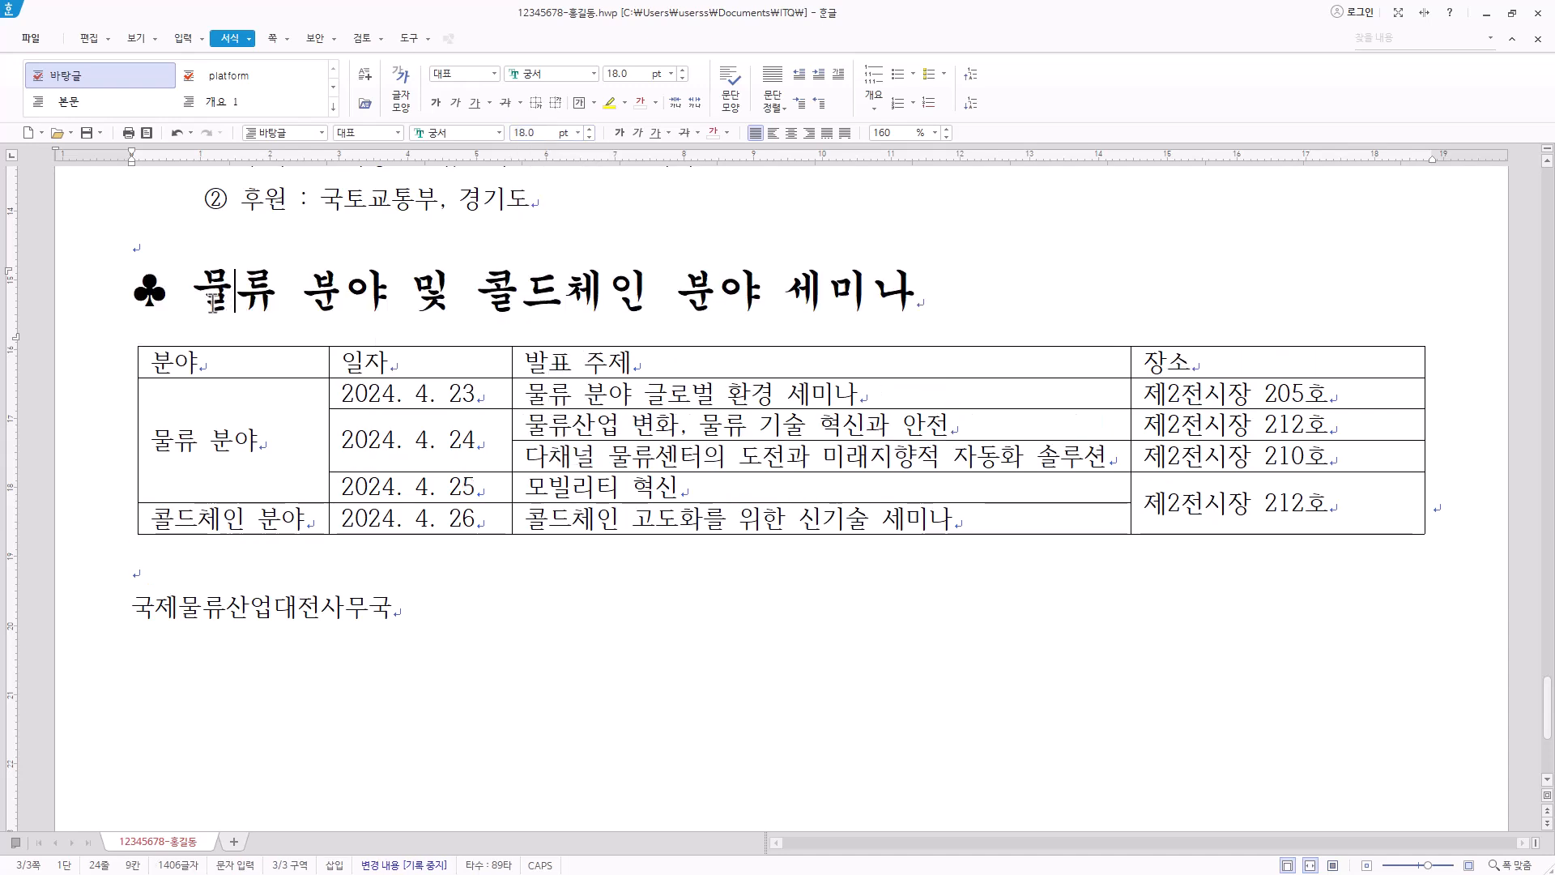
pyautogui.moveTo(203, 296); pyautogui.dragTo(954, 296)
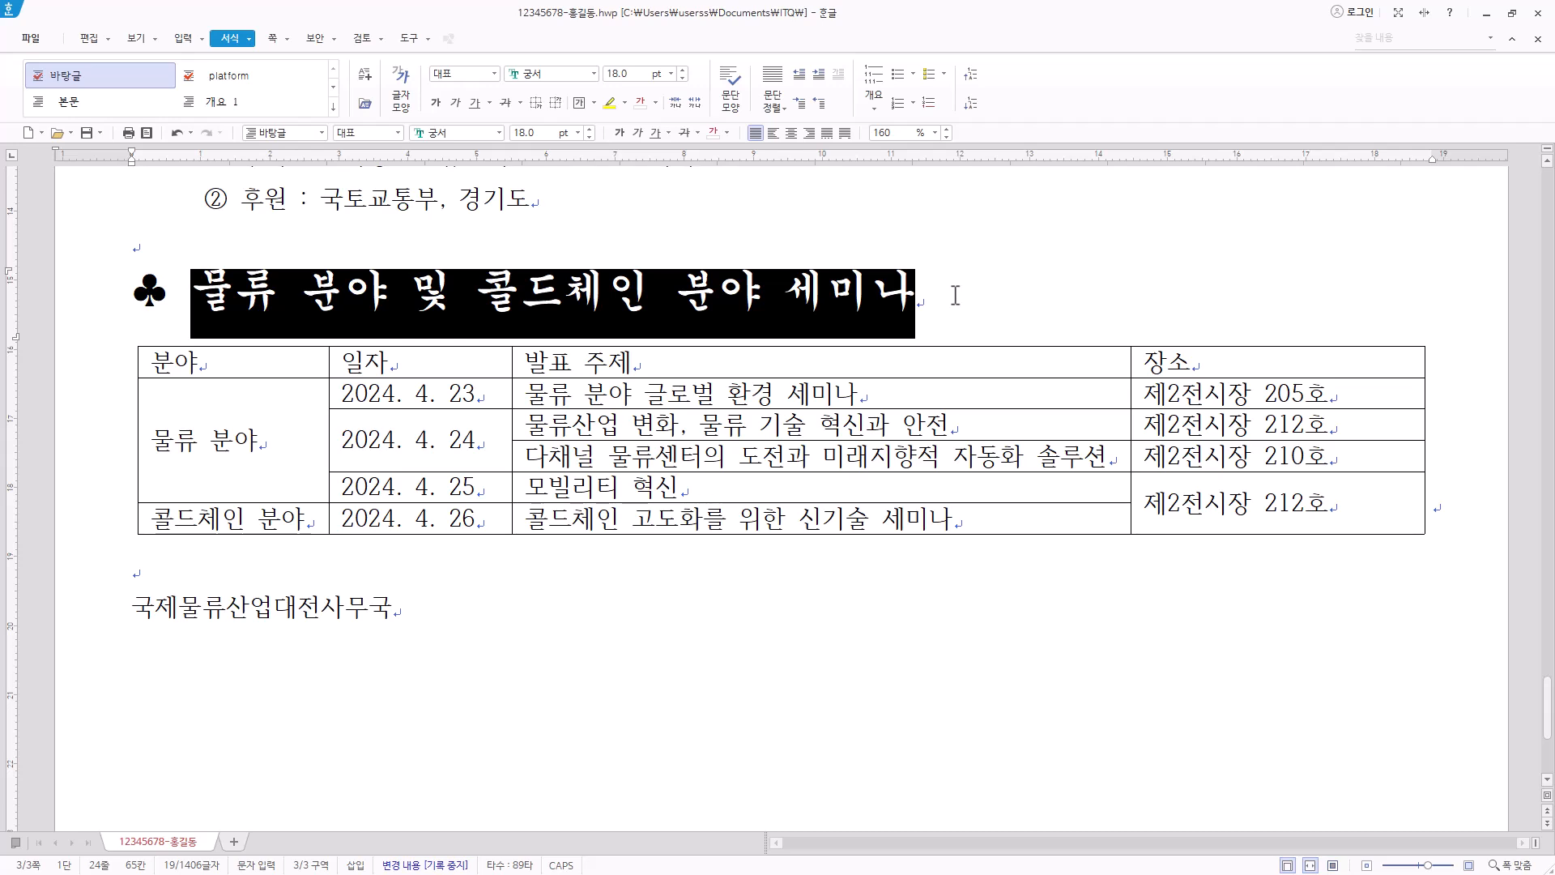
pyautogui.click(654, 132)
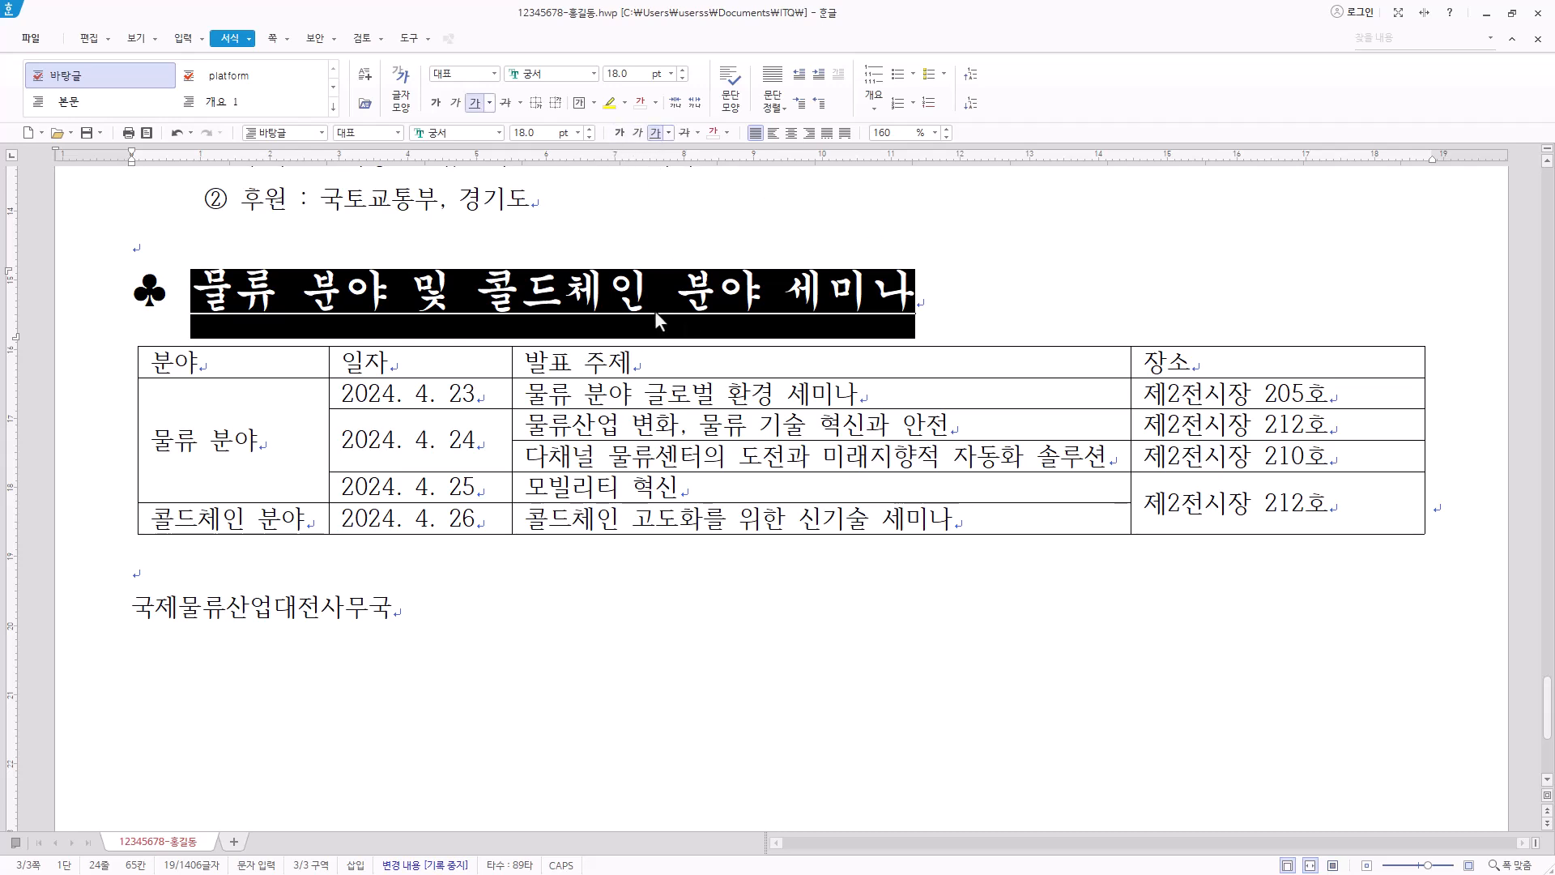
pyautogui.click(411, 293)
# Add the tilde-shaped emphasis mark (강조점) above the word 물류 in the underlined heading.
pyautogui.moveTo(194, 298); pyautogui.dragTo(258, 298)
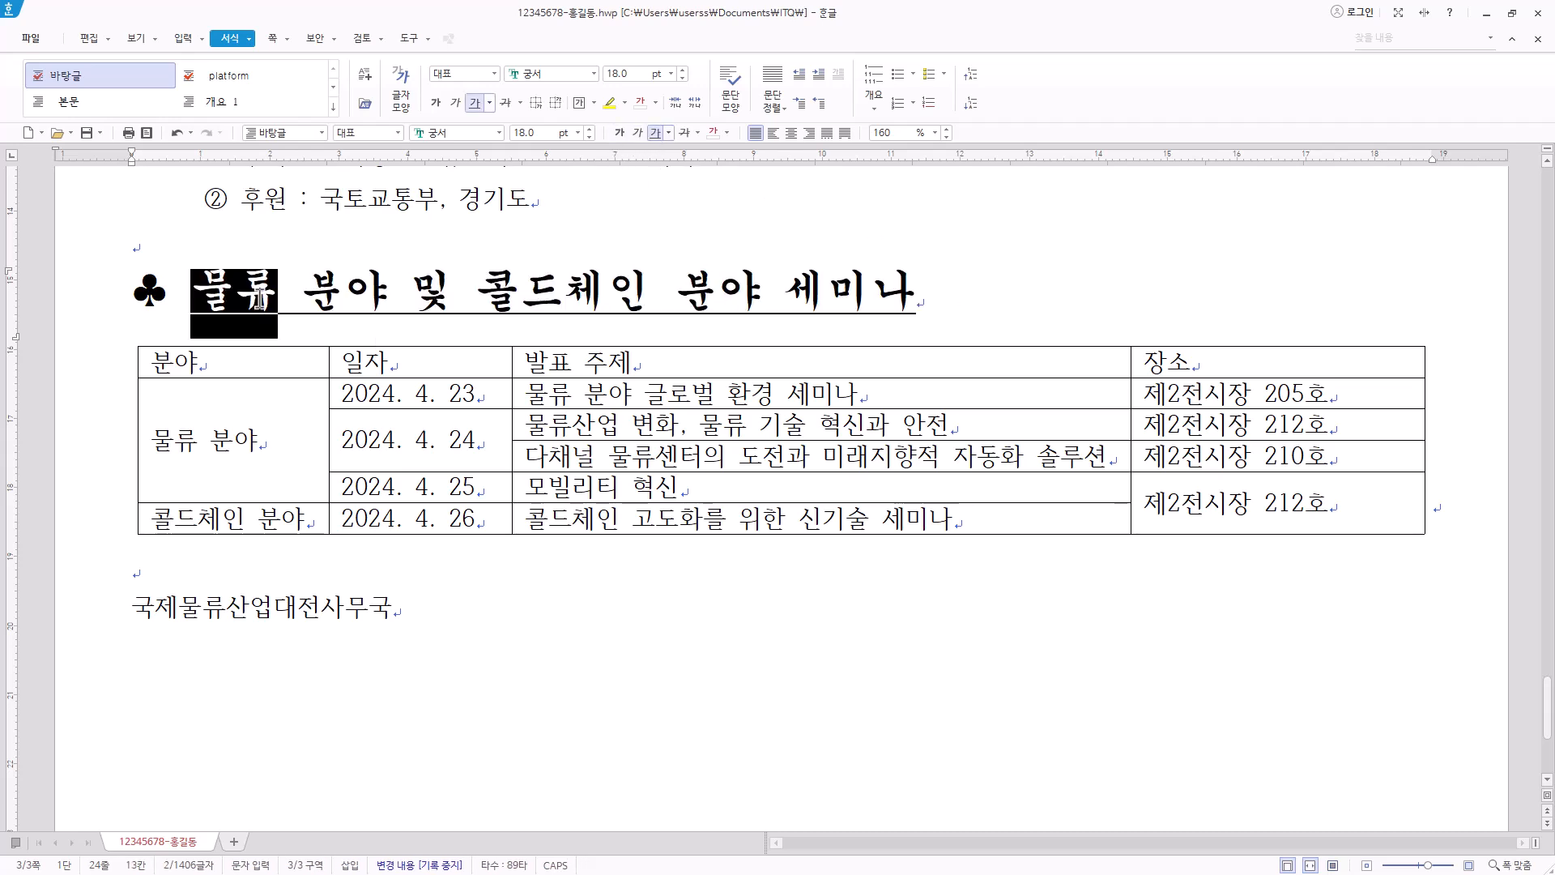
pyautogui.rightClick(258, 298)
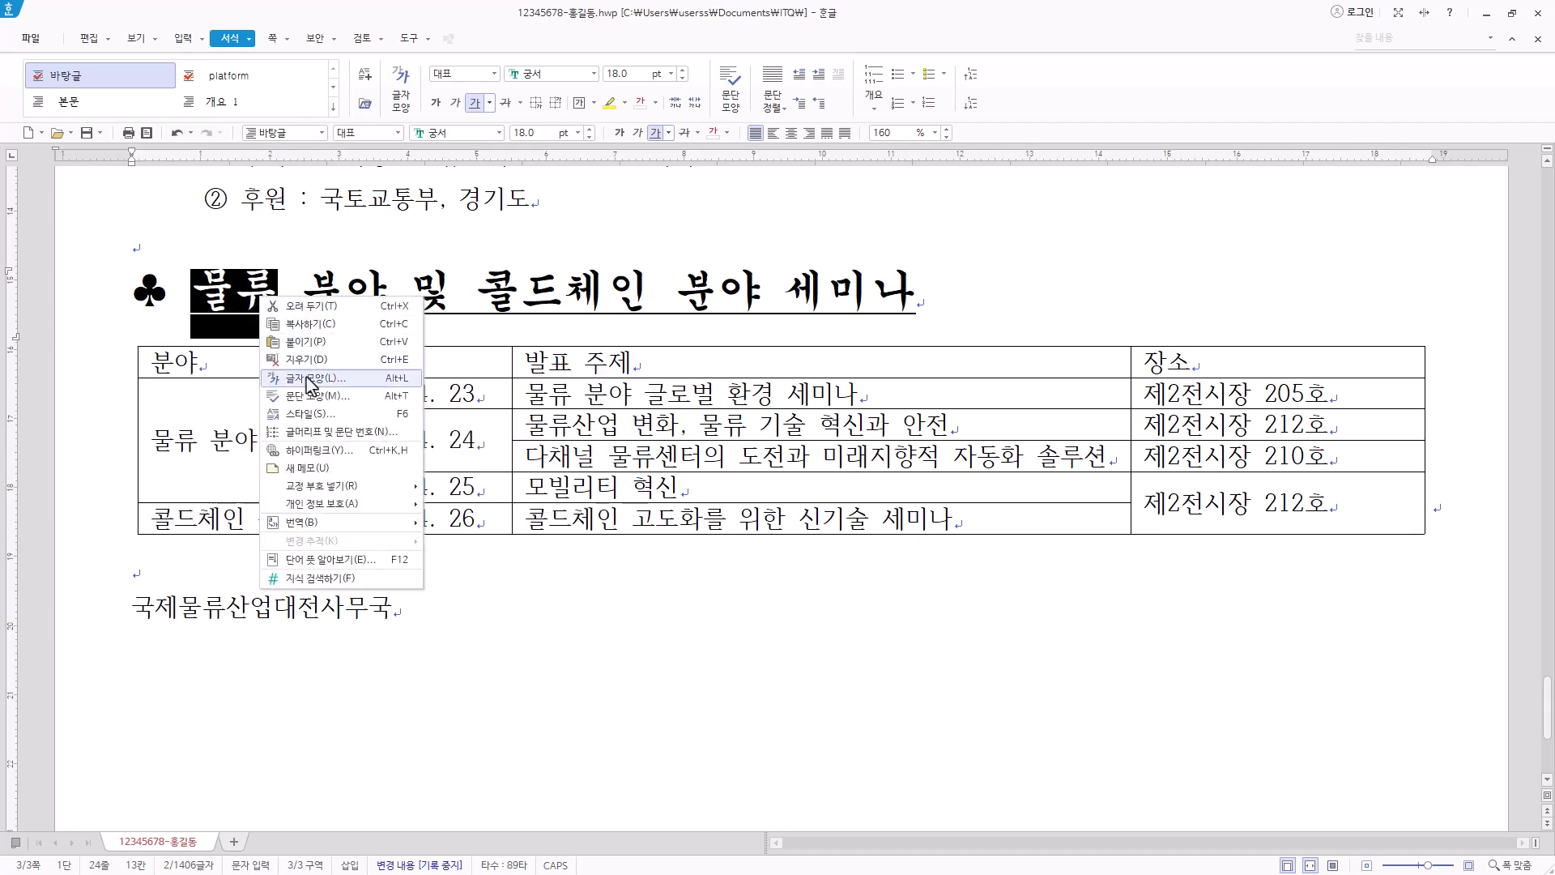
pyautogui.click(381, 378)
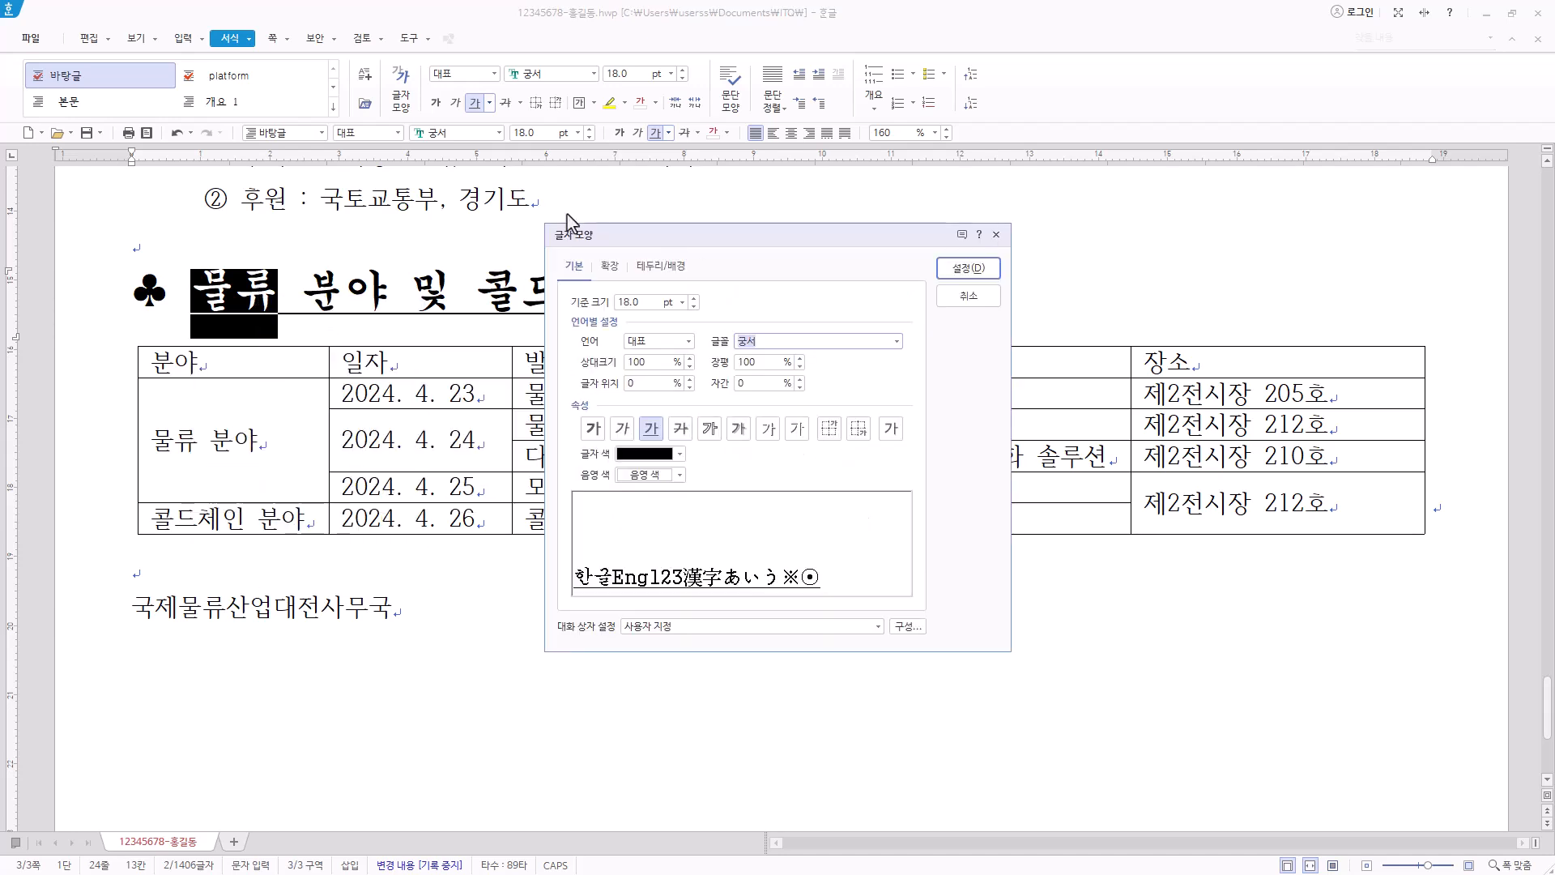
pyautogui.click(609, 266)
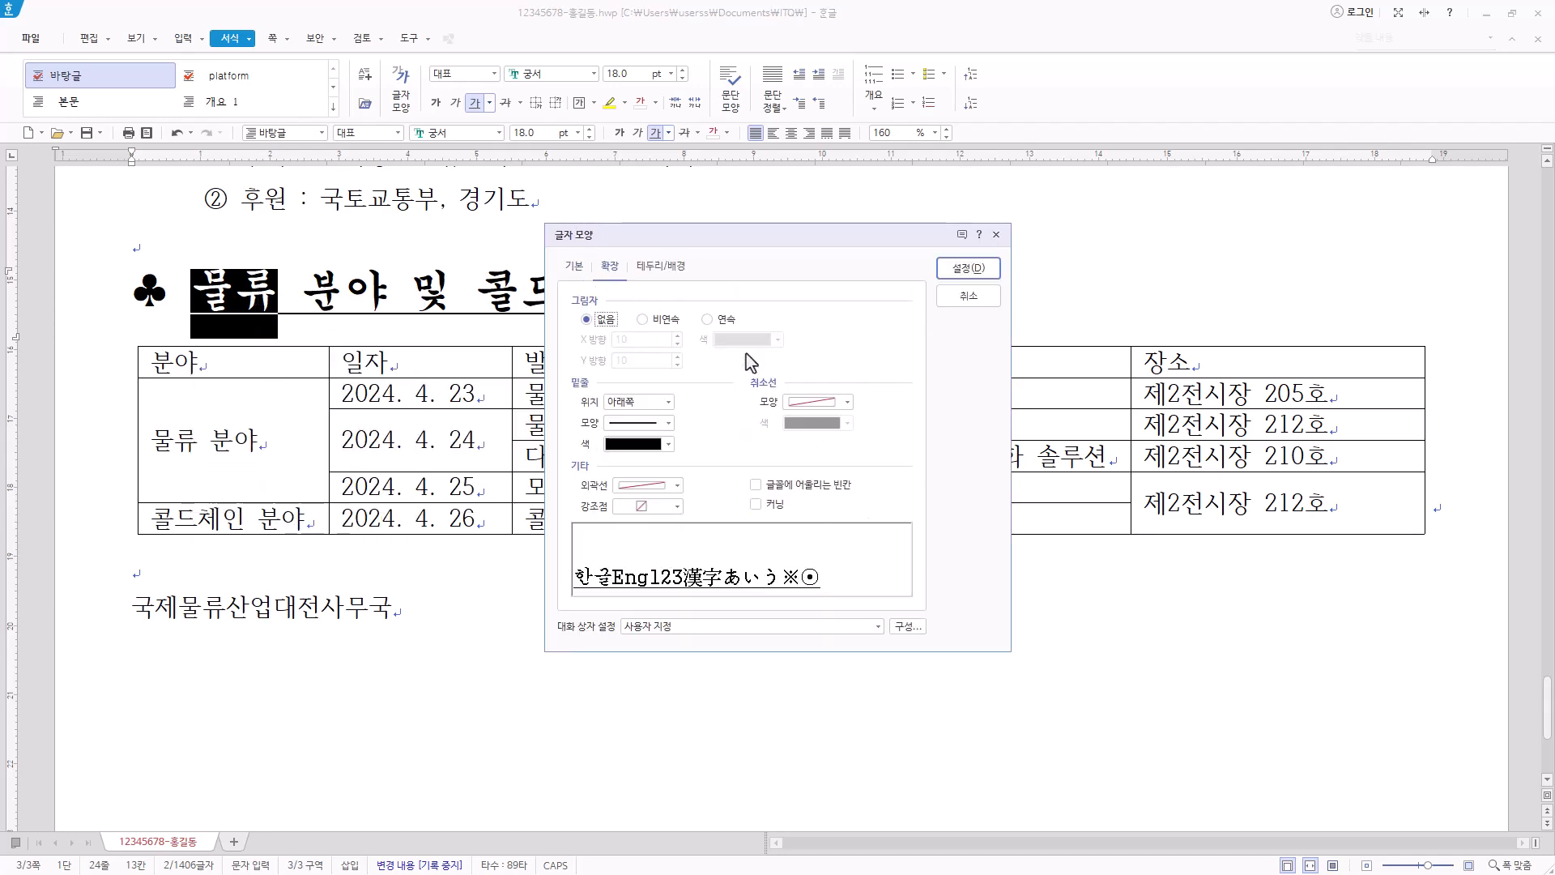
pyautogui.click(677, 507)
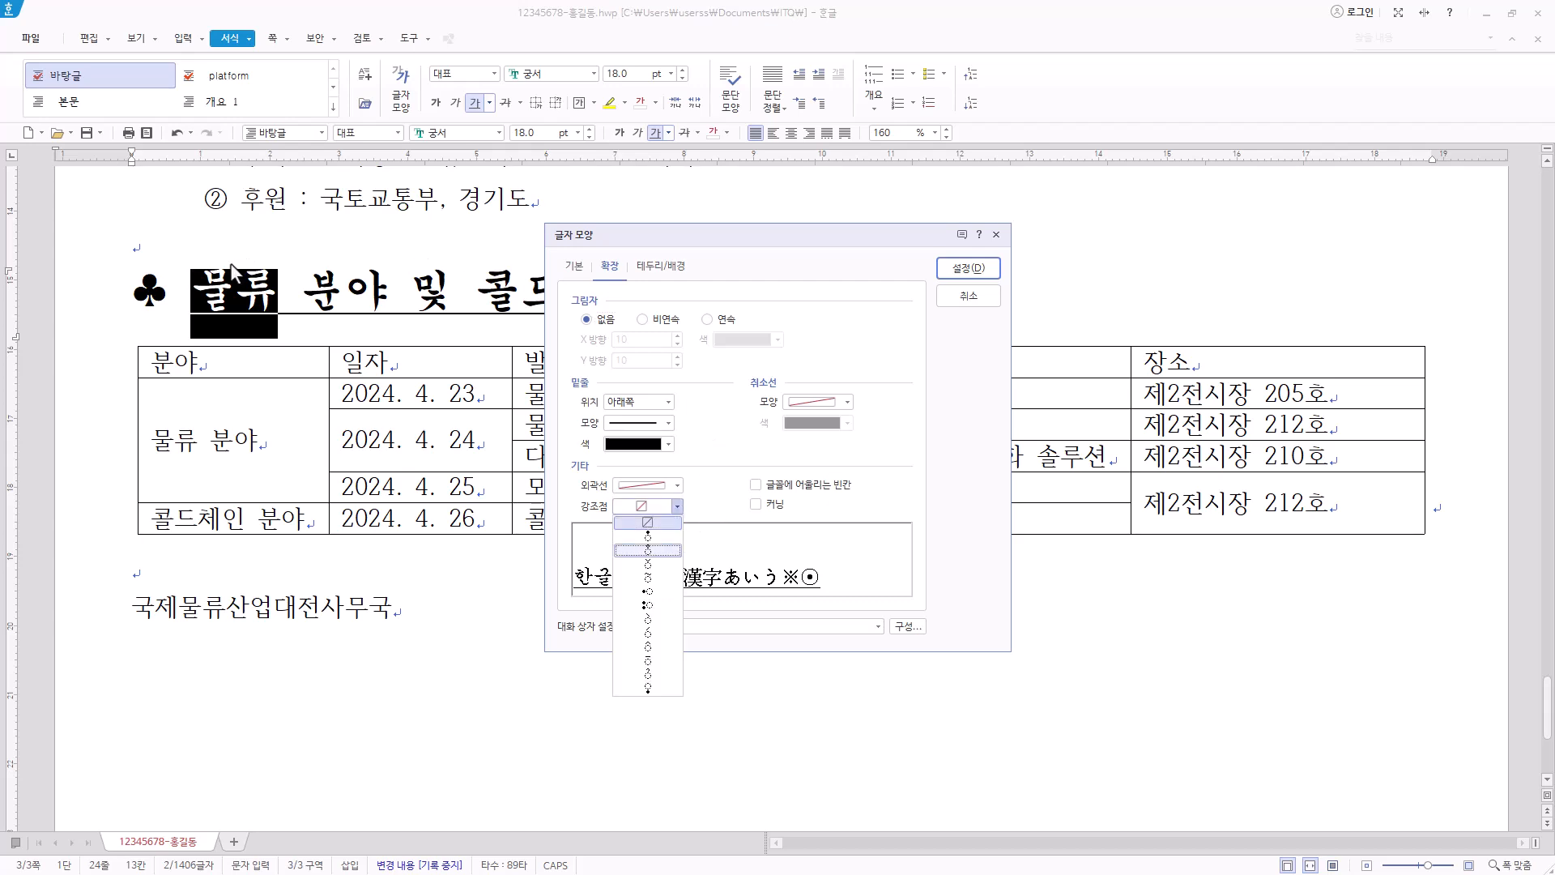
pyautogui.click(661, 576)
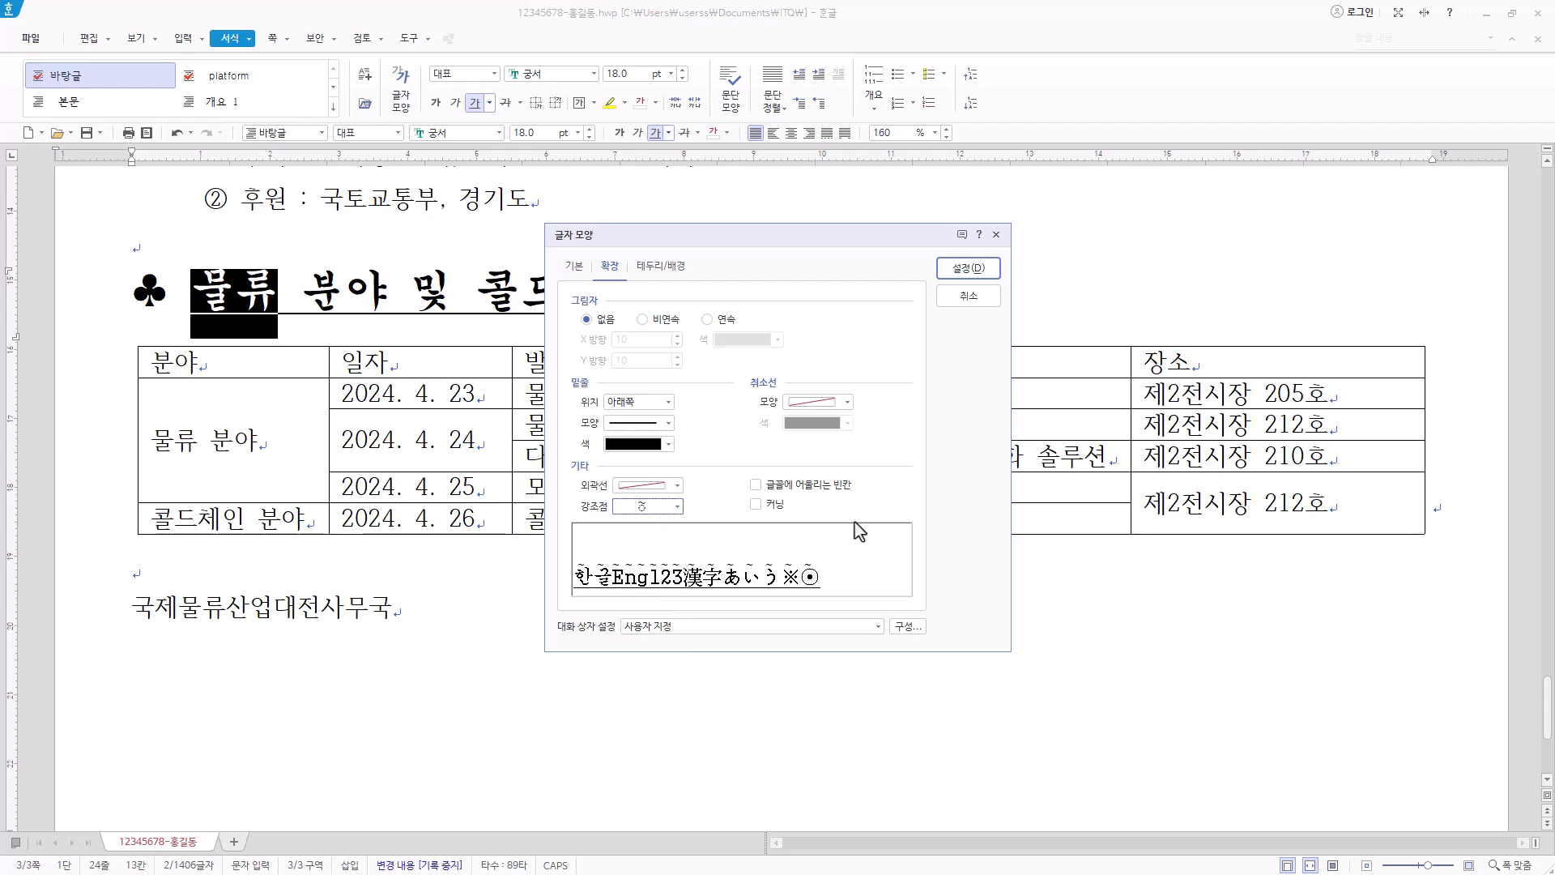
pyautogui.click(969, 270)
# Add the tilde-shaped emphasis mark above the word 콜드체인 in the same heading.
pyautogui.moveTo(476, 292); pyautogui.dragTo(638, 293)
pyautogui.rightClick(609, 299)
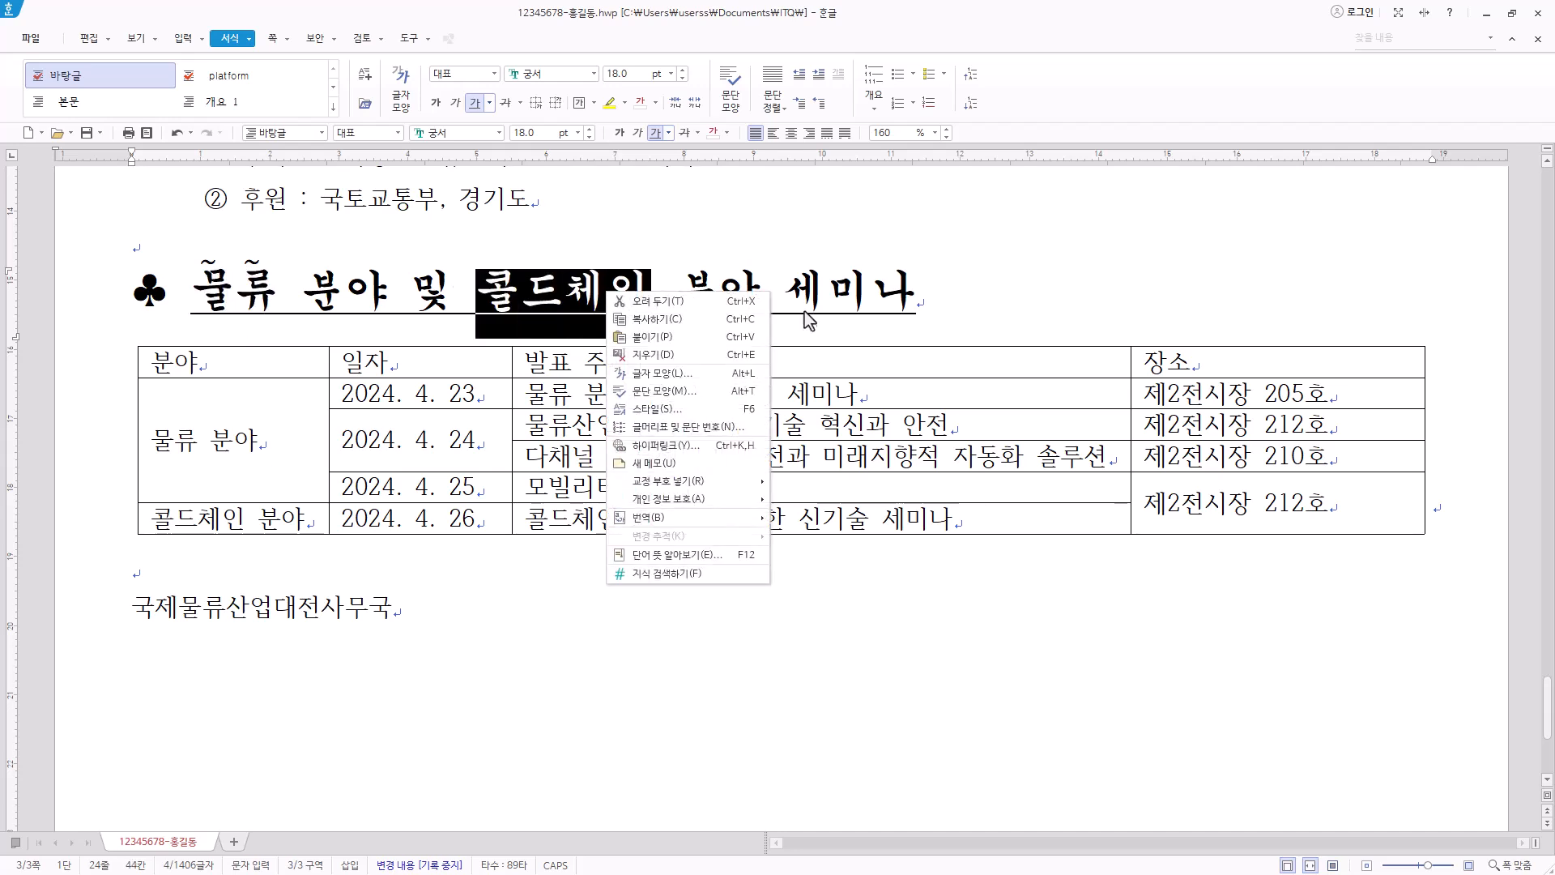
pyautogui.click(717, 381)
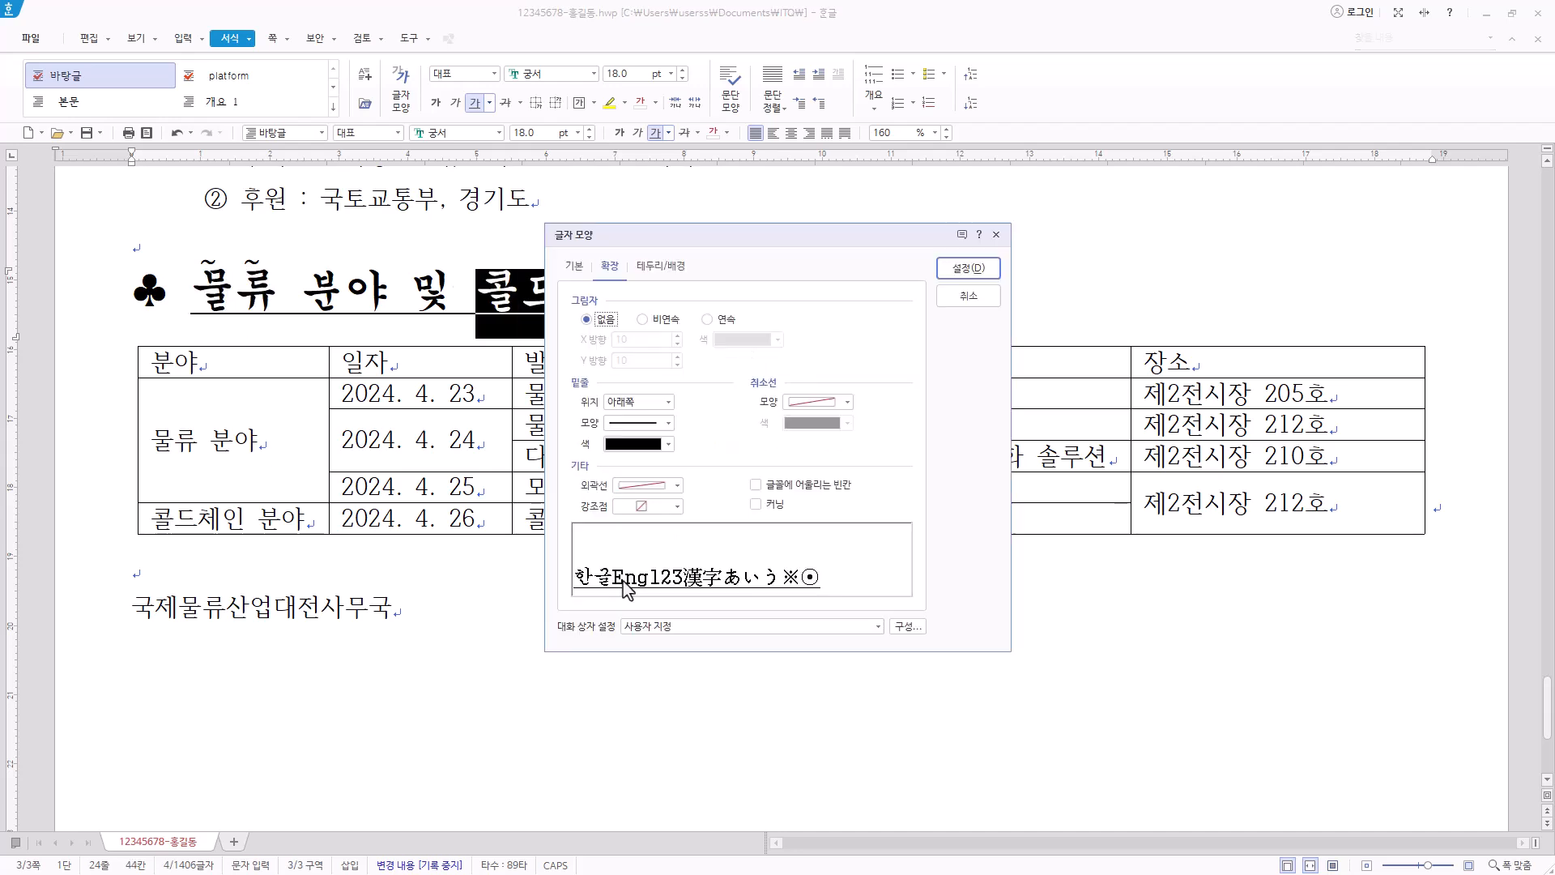
pyautogui.click(677, 507)
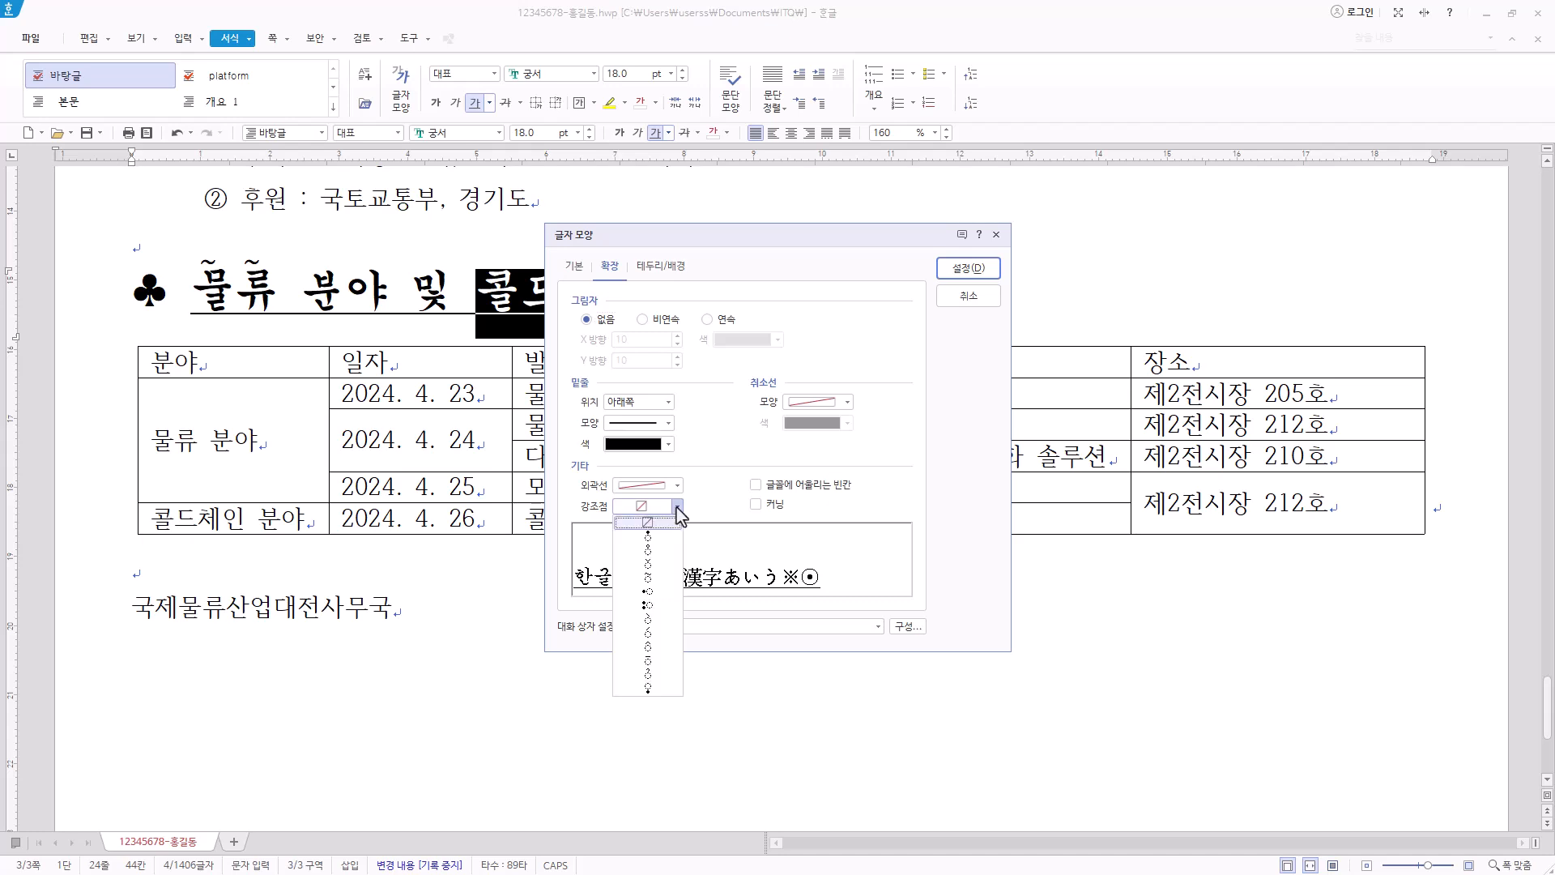
pyautogui.click(679, 580)
pyautogui.click(990, 272)
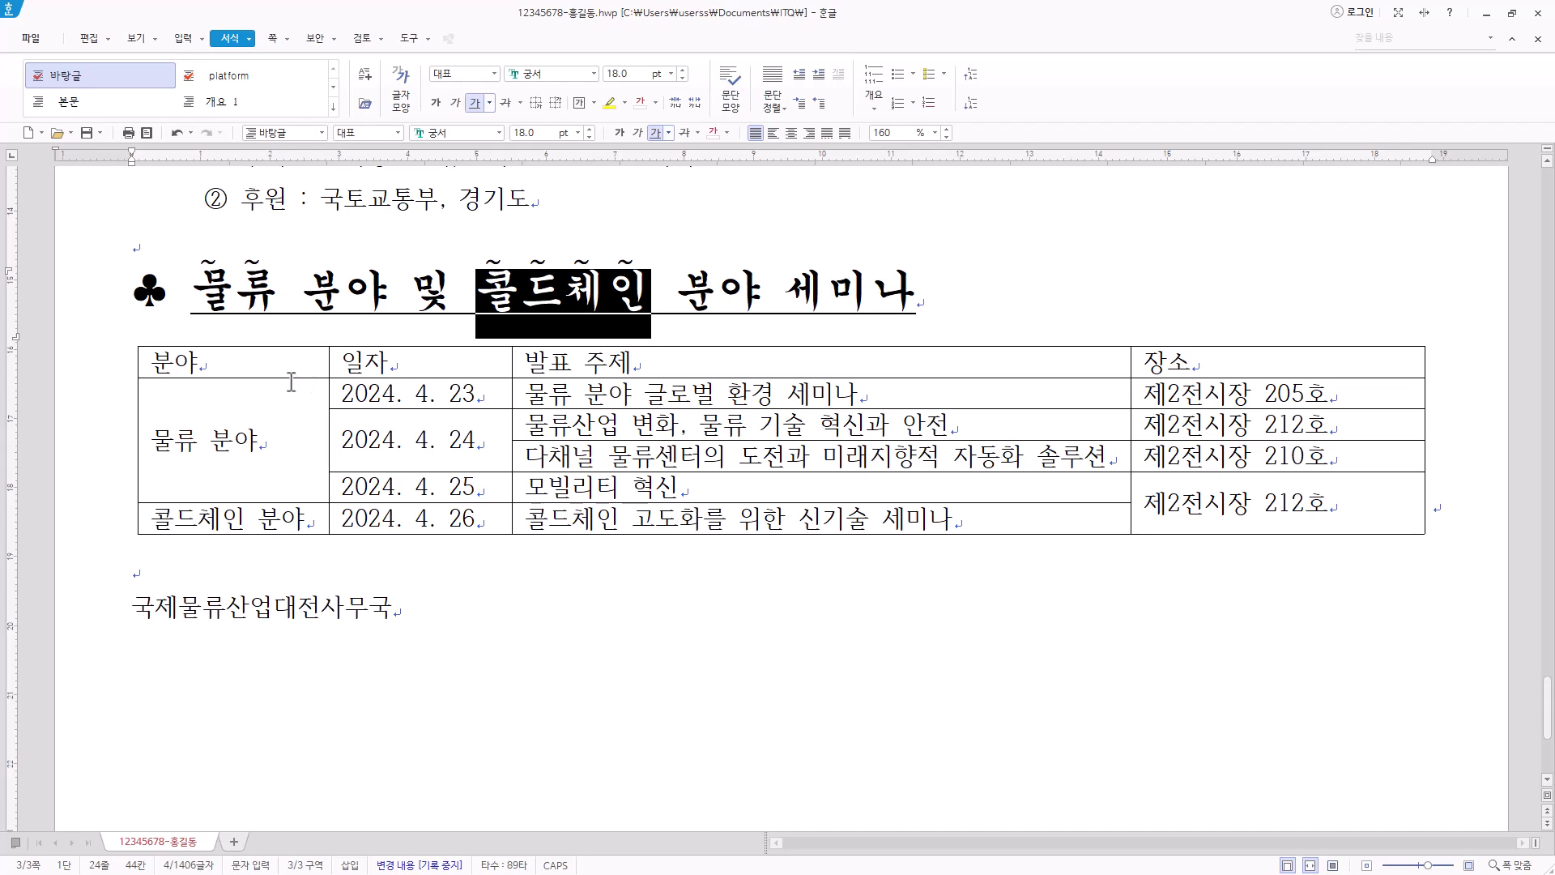
# Set the font of all cells in the seminar table to 돋움.
pyautogui.moveTo(221, 360); pyautogui.dragTo(1499, 423)
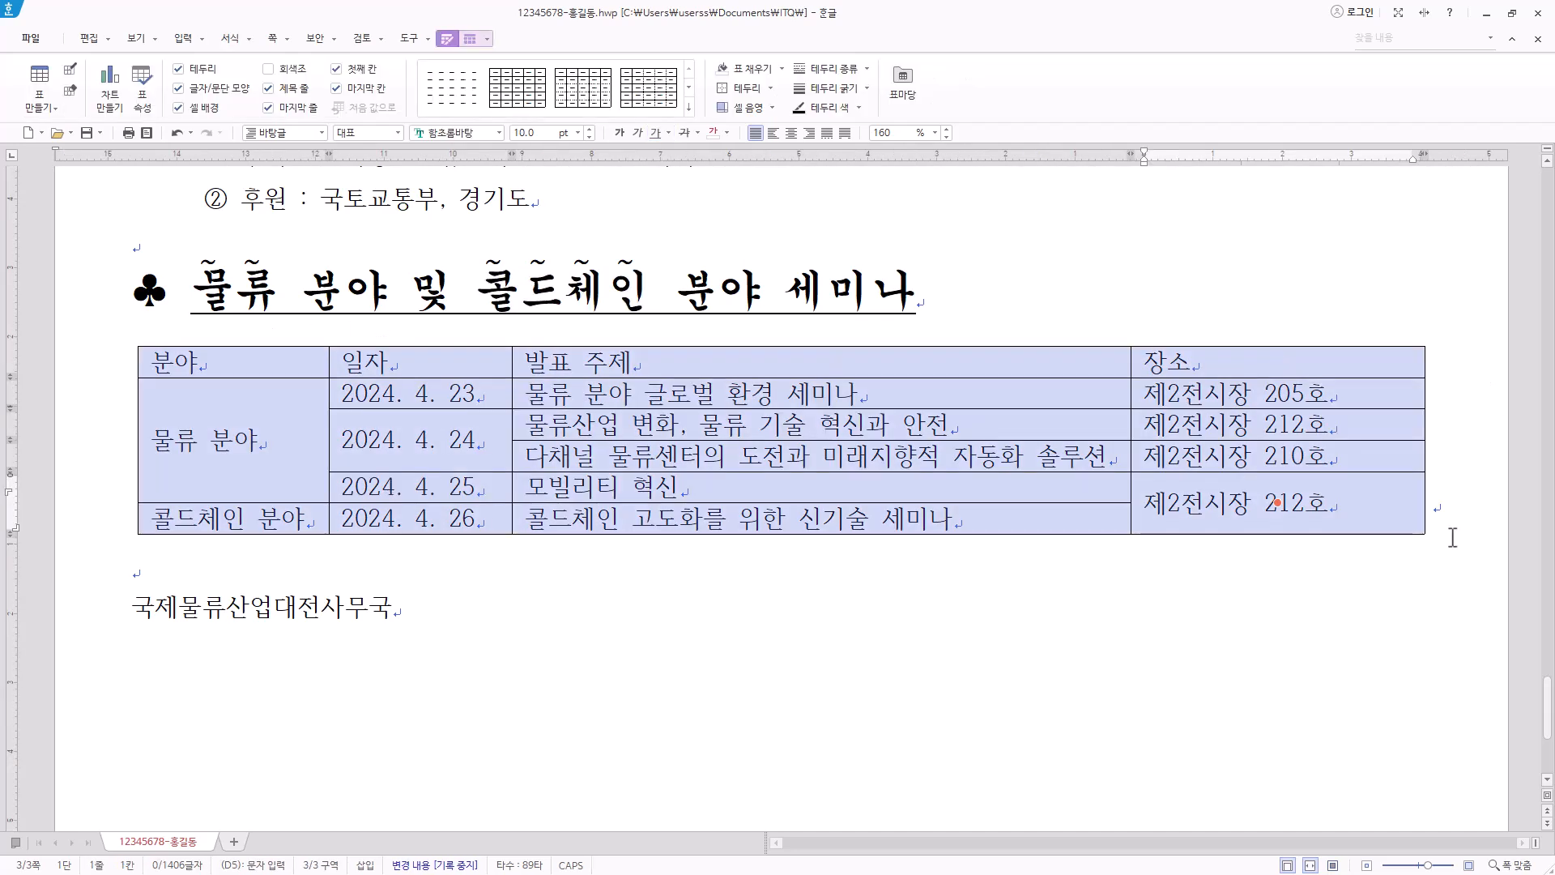
pyautogui.click(478, 133)
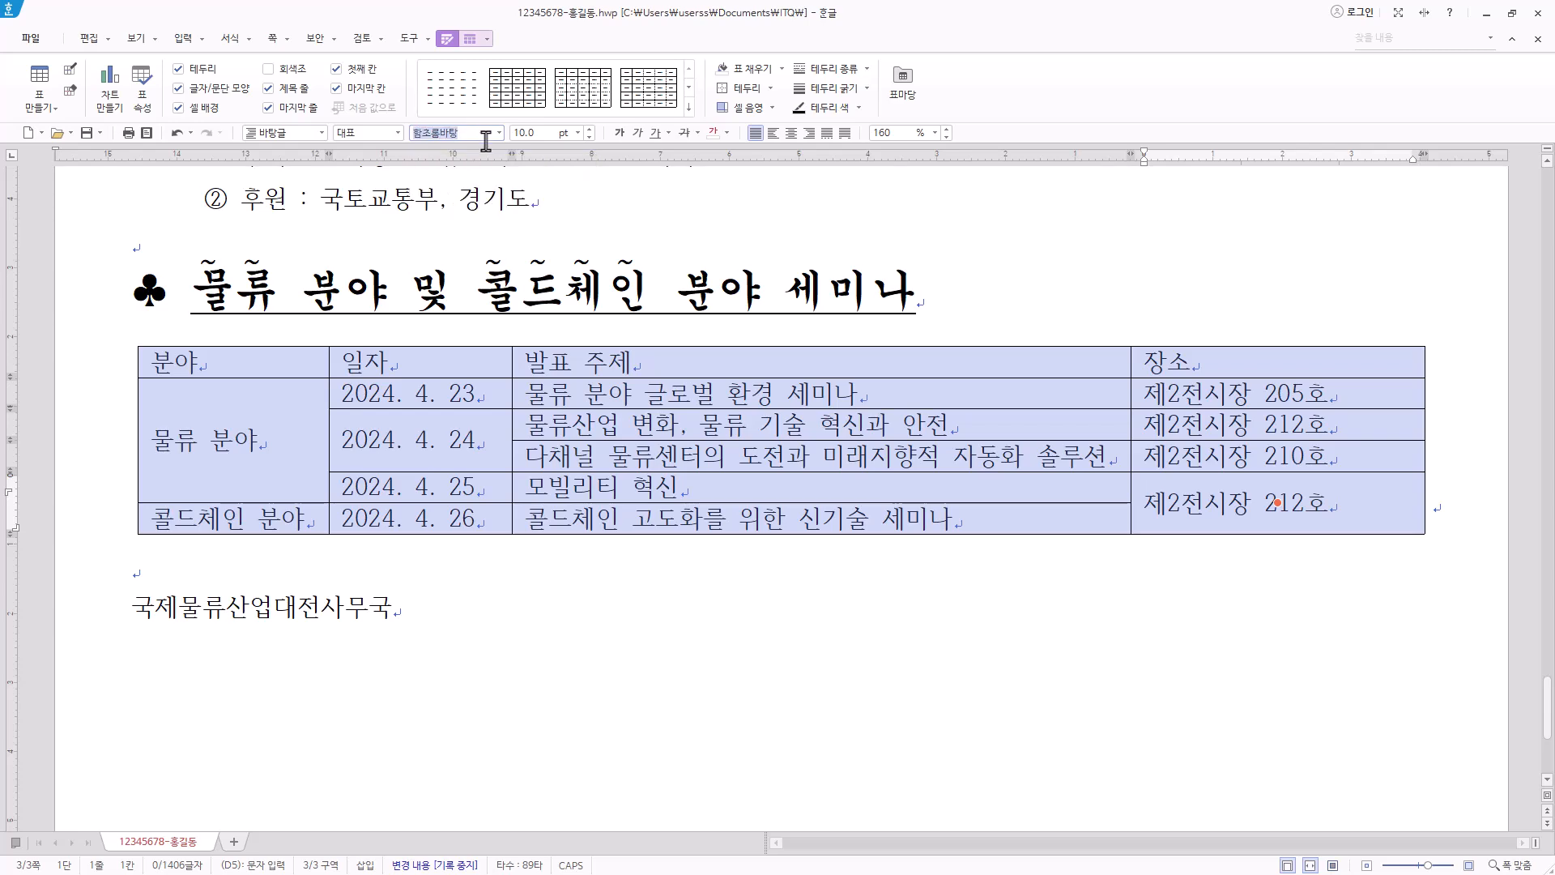
pyautogui.write('돋움')
pyautogui.press('Return')
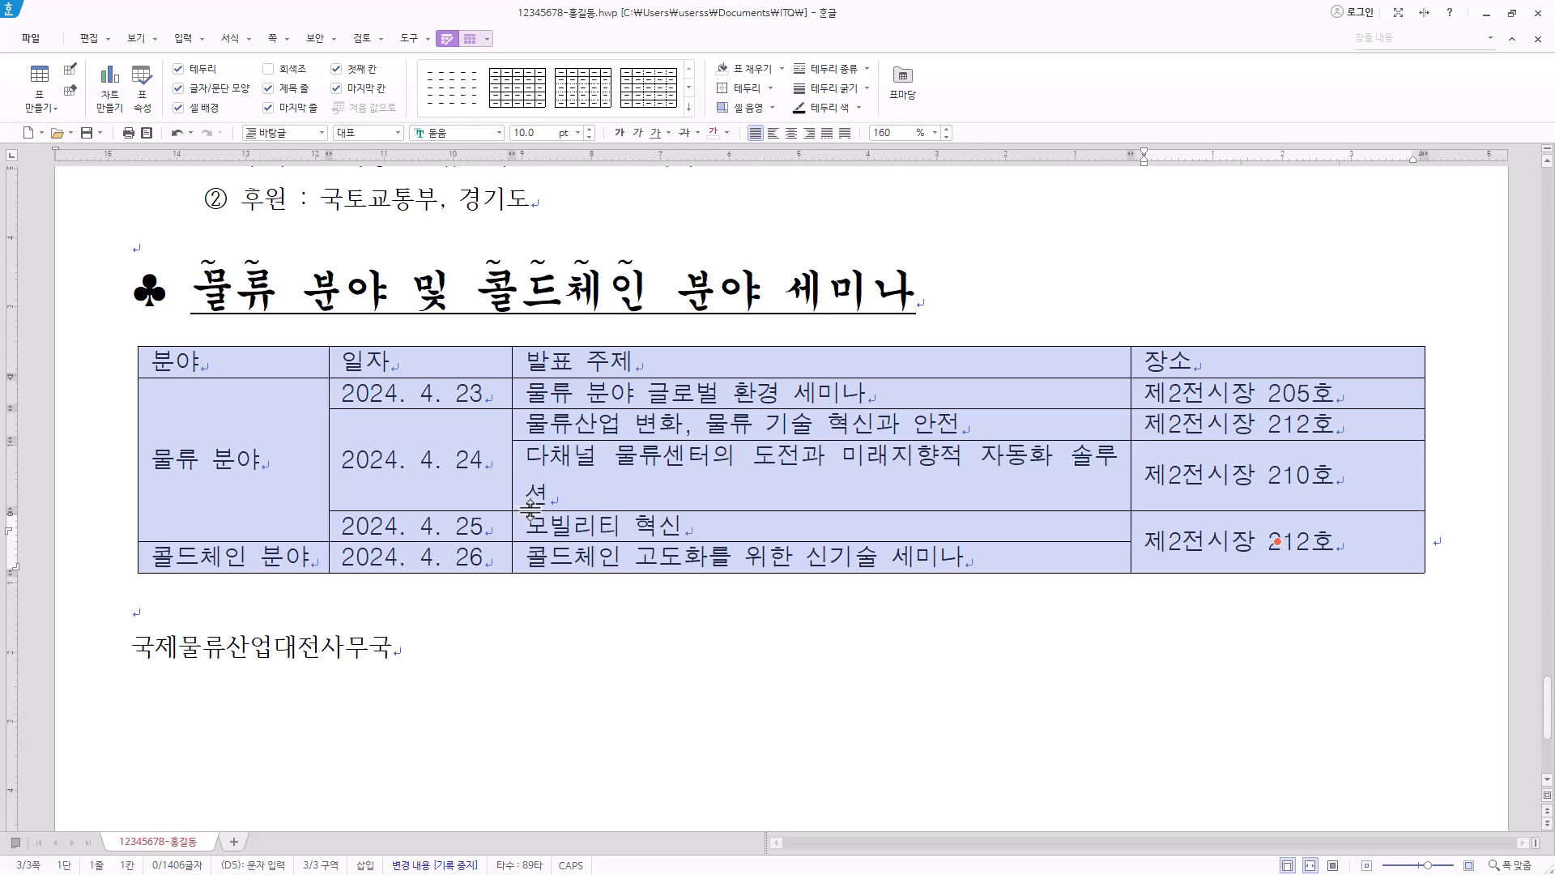
# Center the text in all cells of the seminar table.
pyautogui.click(799, 139)
pyautogui.click(608, 596)
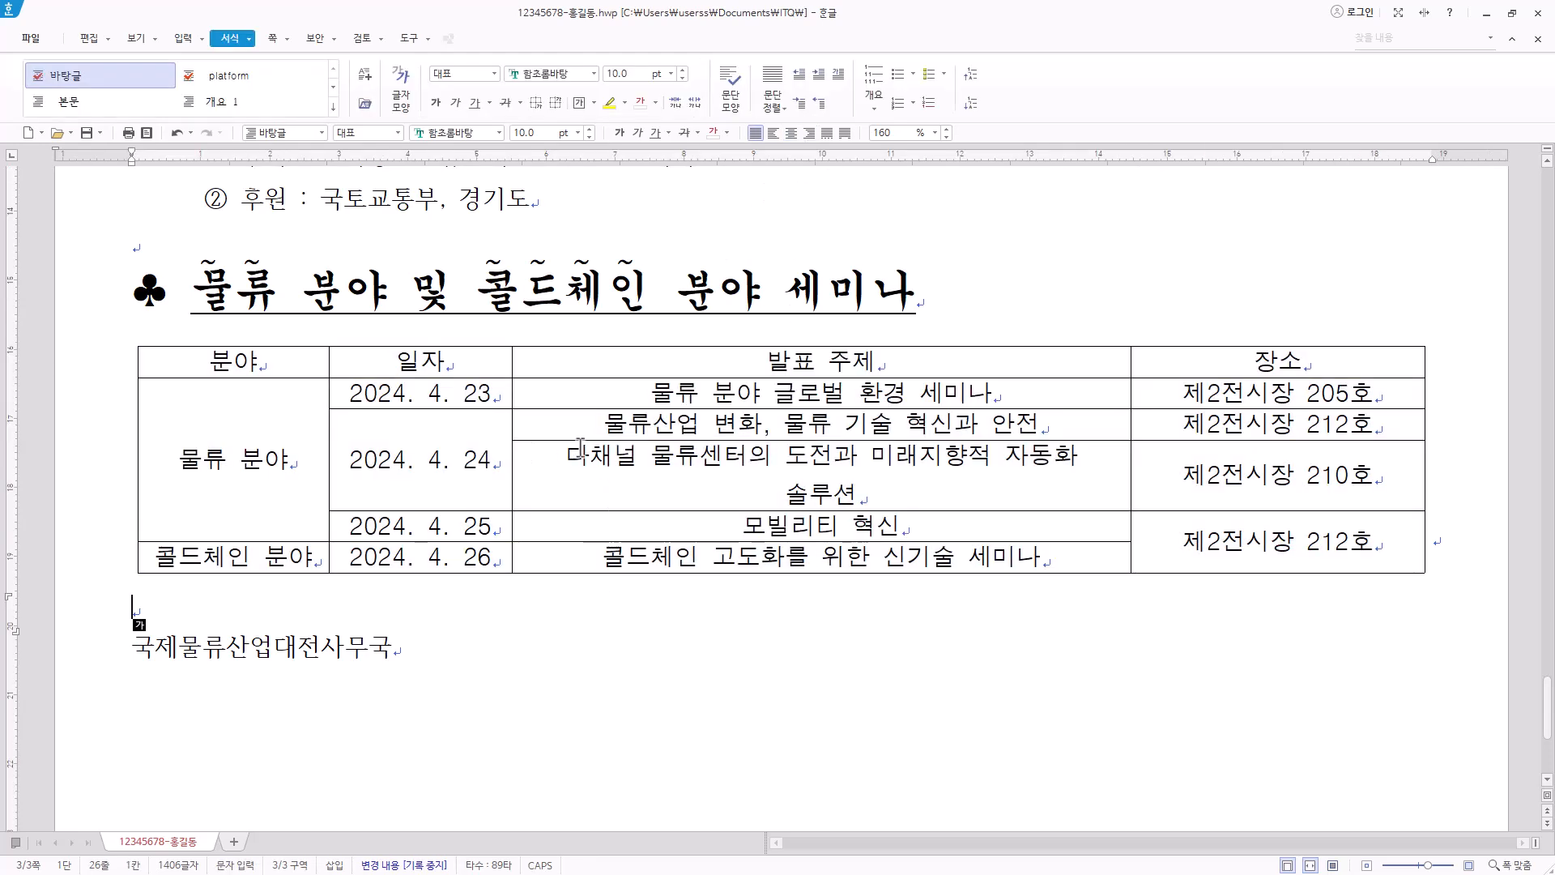
pyautogui.moveTo(810, 454); pyautogui.dragTo(846, 495)
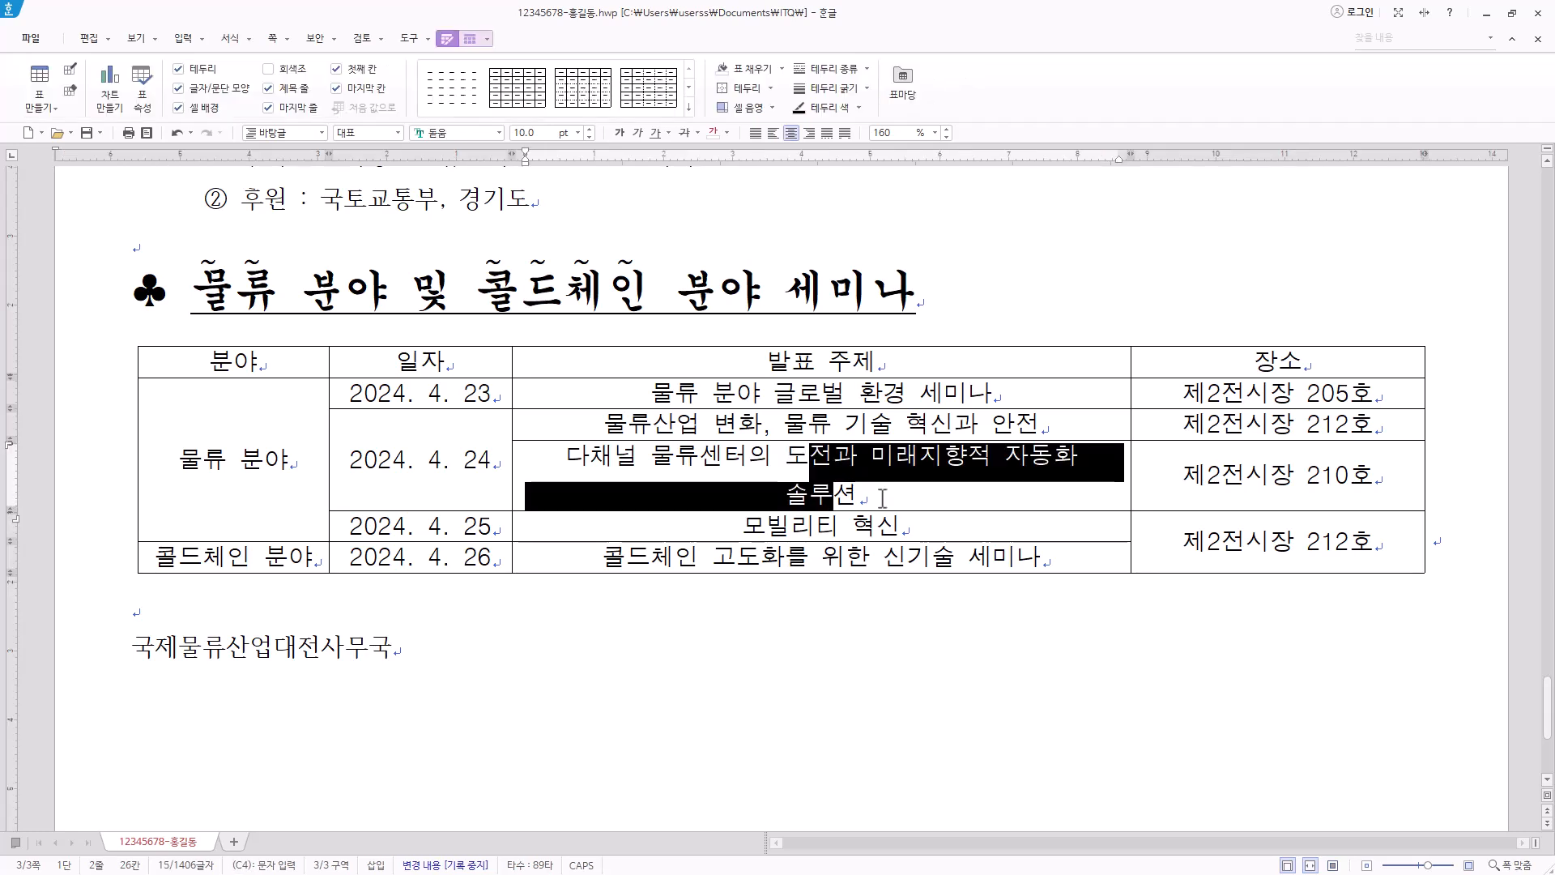
pyautogui.click(812, 583)
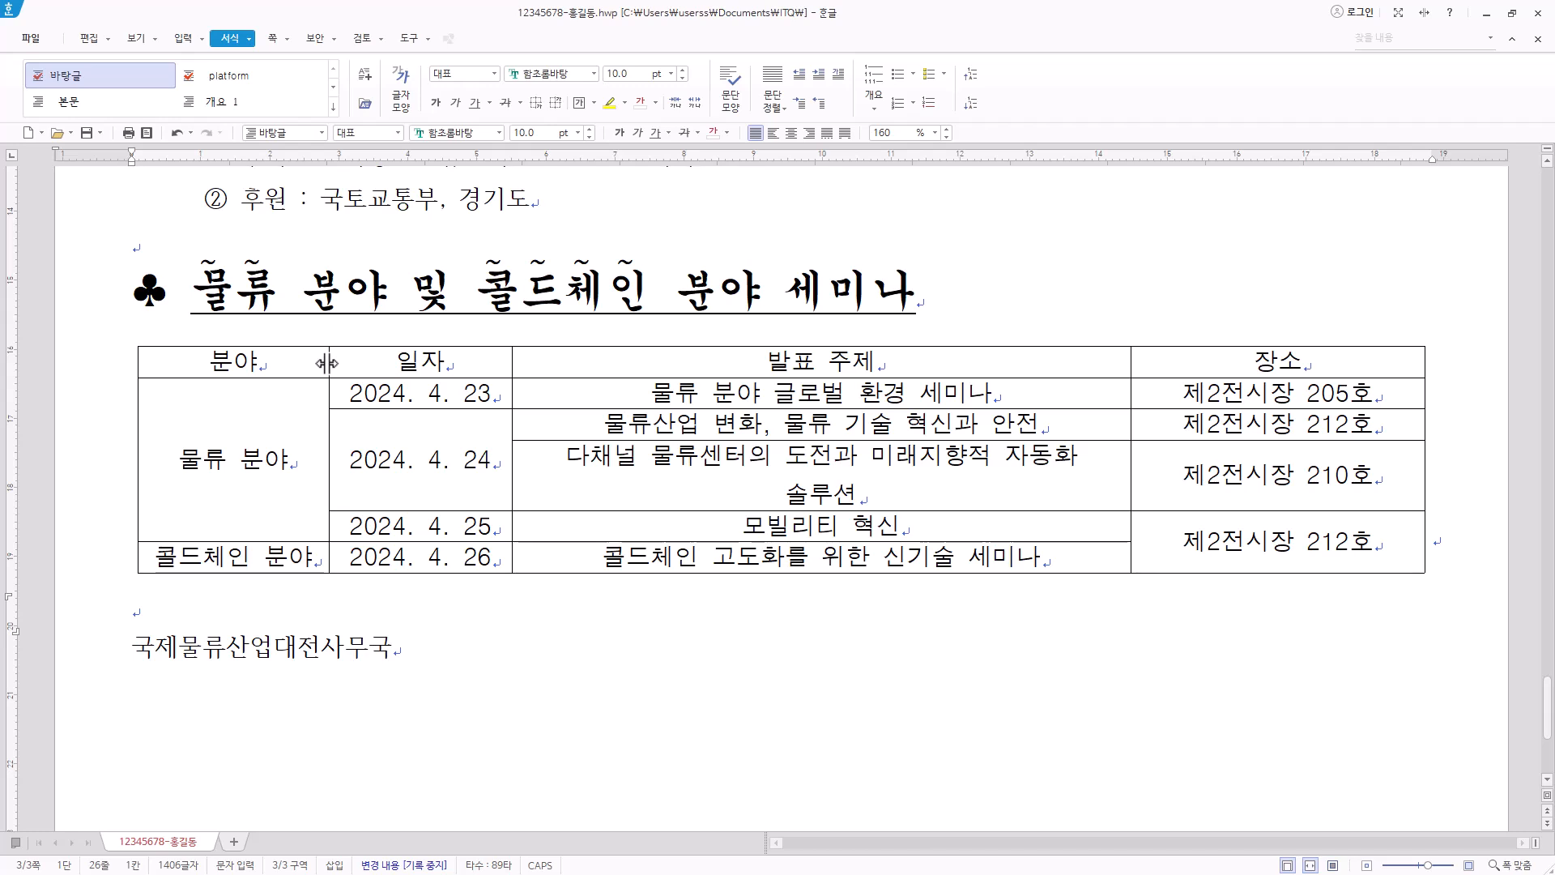
# Widen the 분야 and 일자 columns and narrow the 장소 column so the long 다채널 물류센터 topic fits on one line.
pyautogui.moveTo(327, 363); pyautogui.dragTo(335, 360)
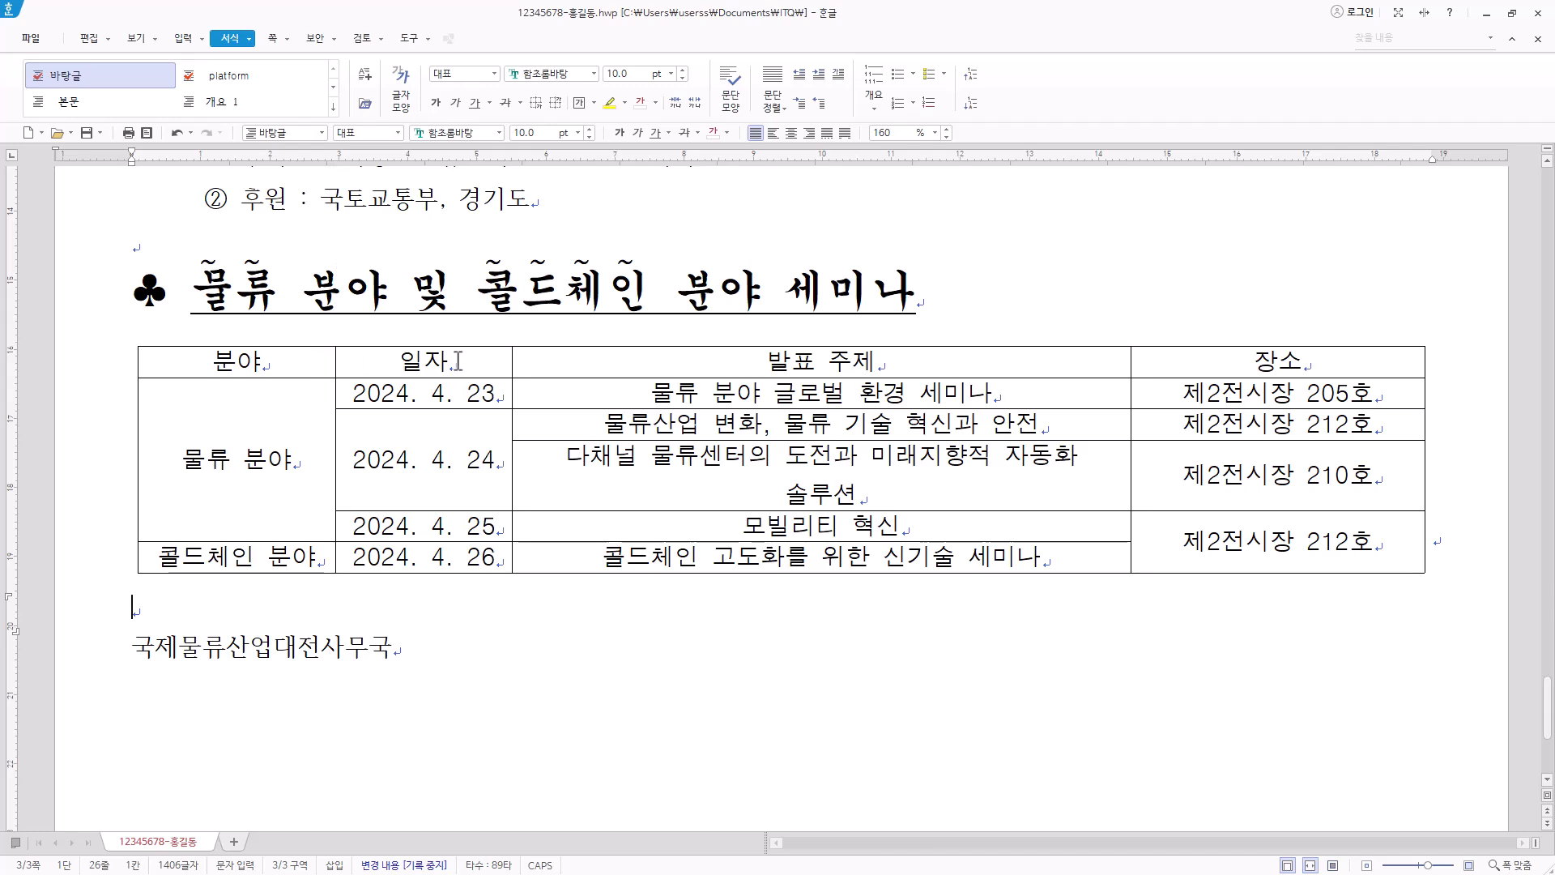
pyautogui.moveTo(513, 361); pyautogui.dragTo(564, 362)
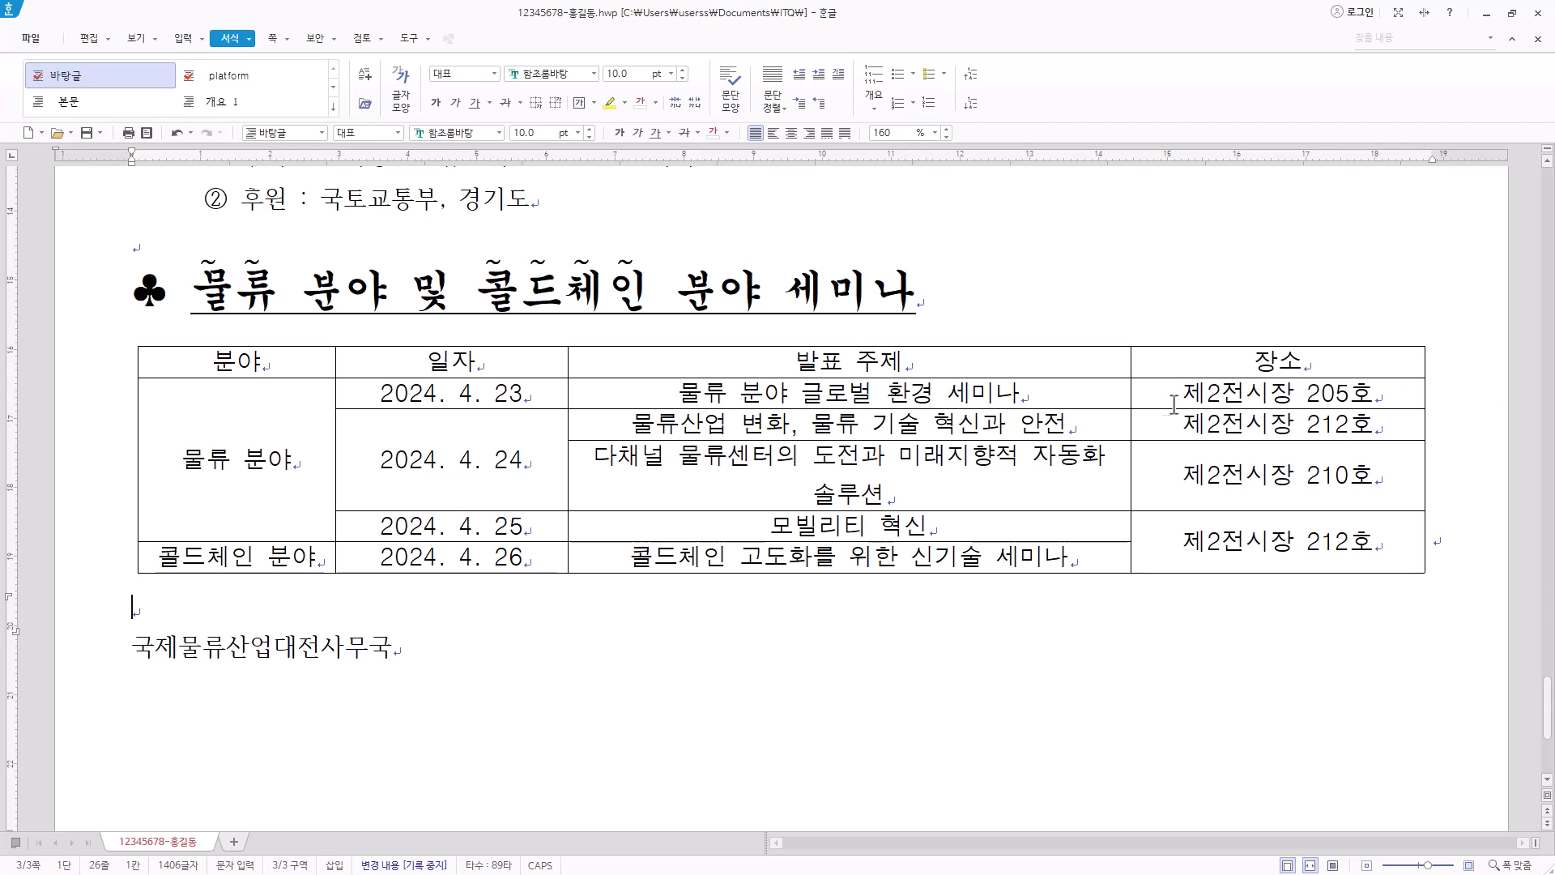
pyautogui.moveTo(1132, 394); pyautogui.dragTo(1201, 425)
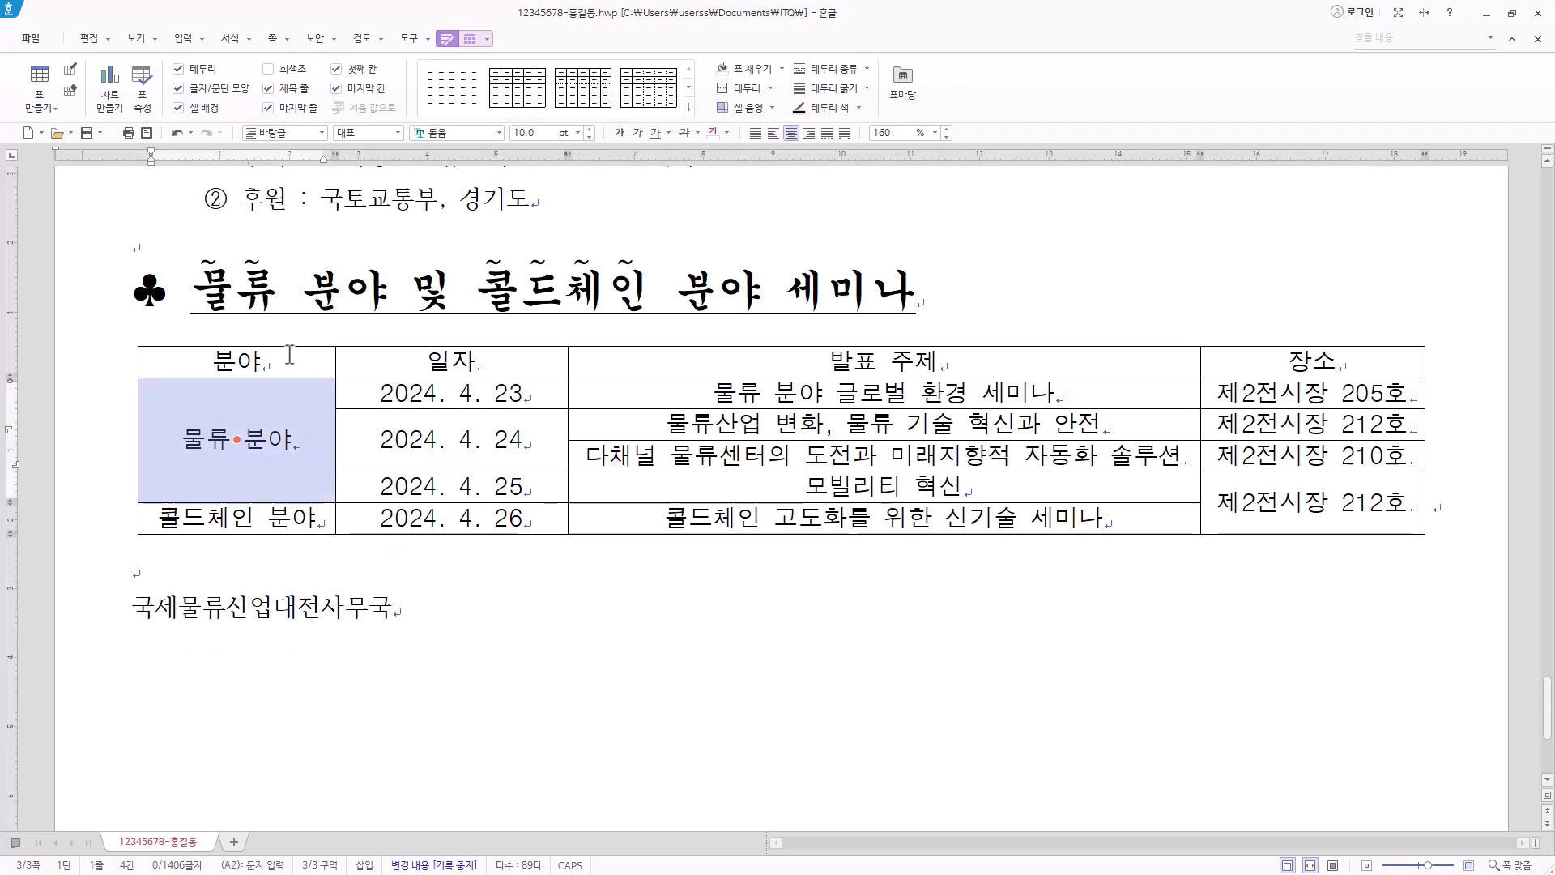
# Increase the height of all rows in the seminar table evenly.
pyautogui.moveTo(288, 355); pyautogui.dragTo(1377, 506)
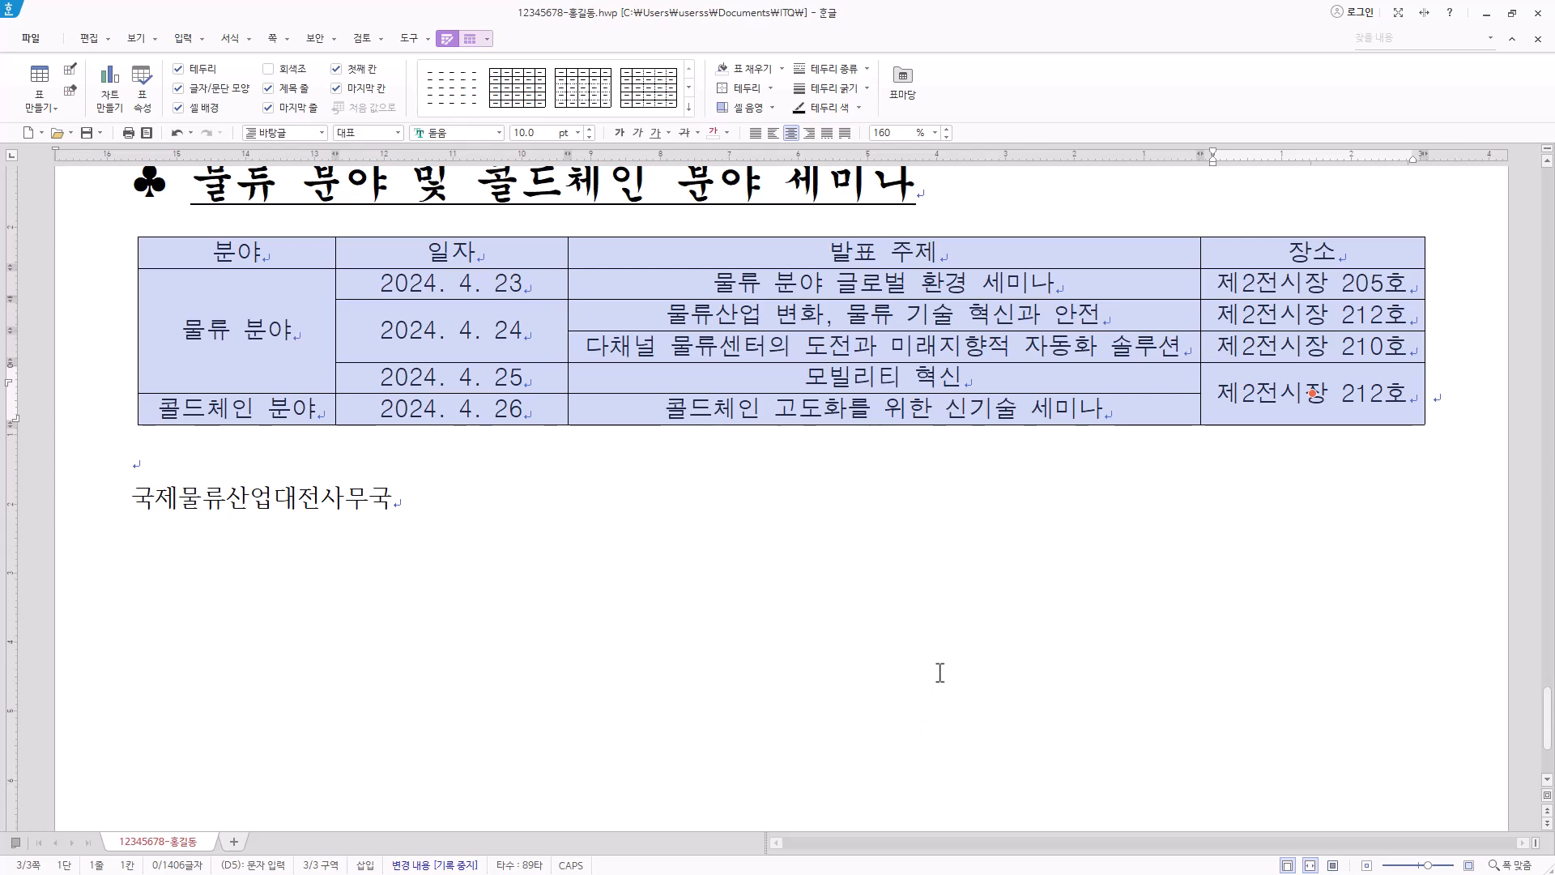
pyautogui.hotkey('ctrl', 'Down')
pyautogui.click(931, 636)
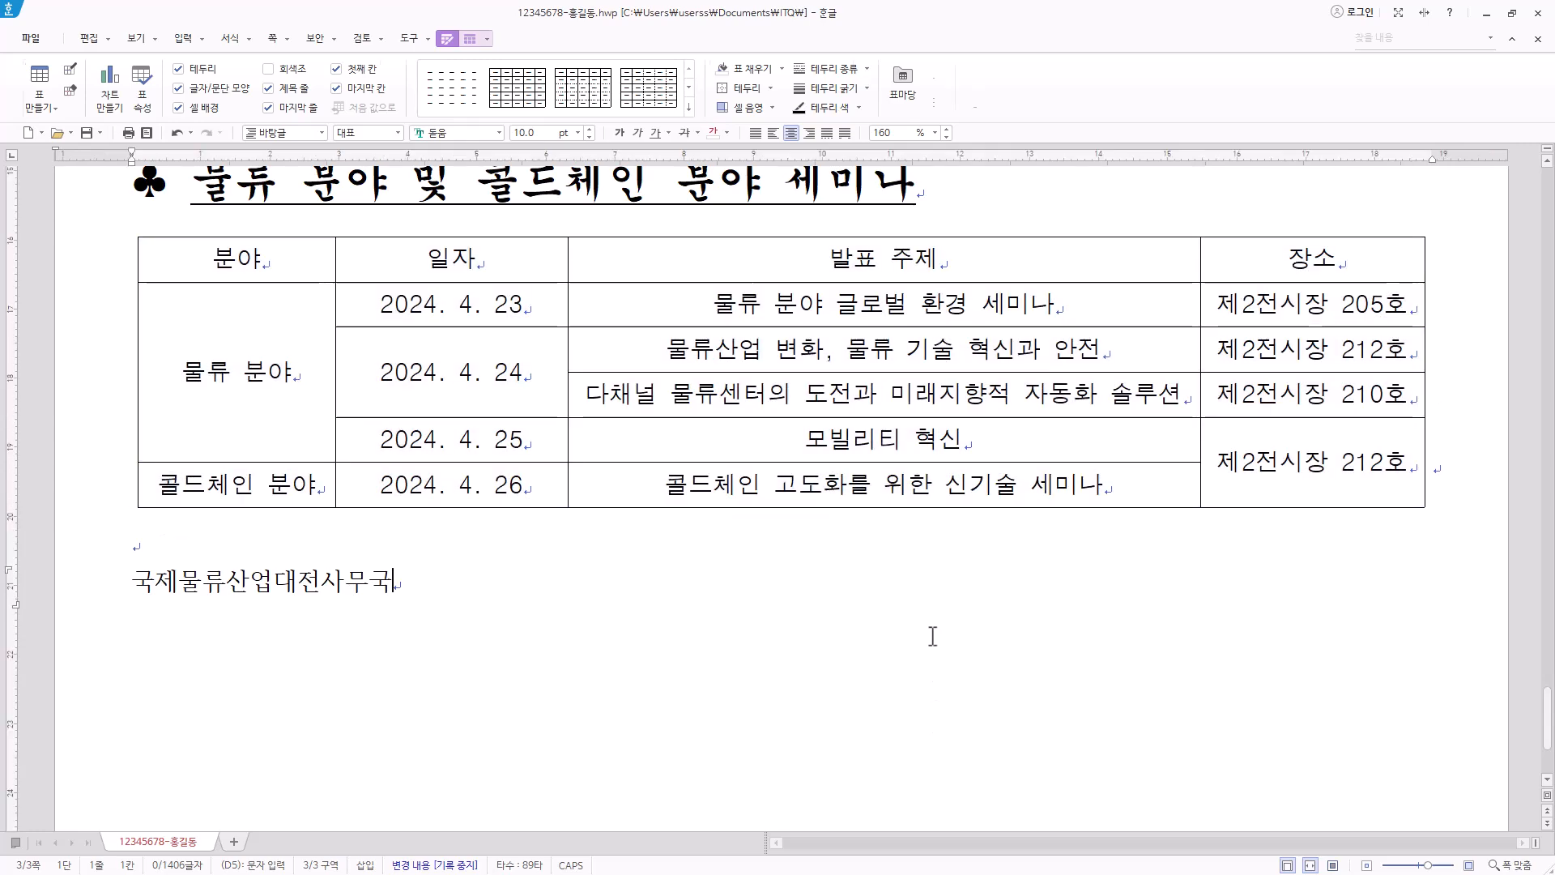
# Set the outer top and bottom borders of the whole seminar table to a 0.5 mm double line.
pyautogui.scroll(1, 356, 477)
pyautogui.moveTo(274, 364); pyautogui.dragTo(1368, 571)
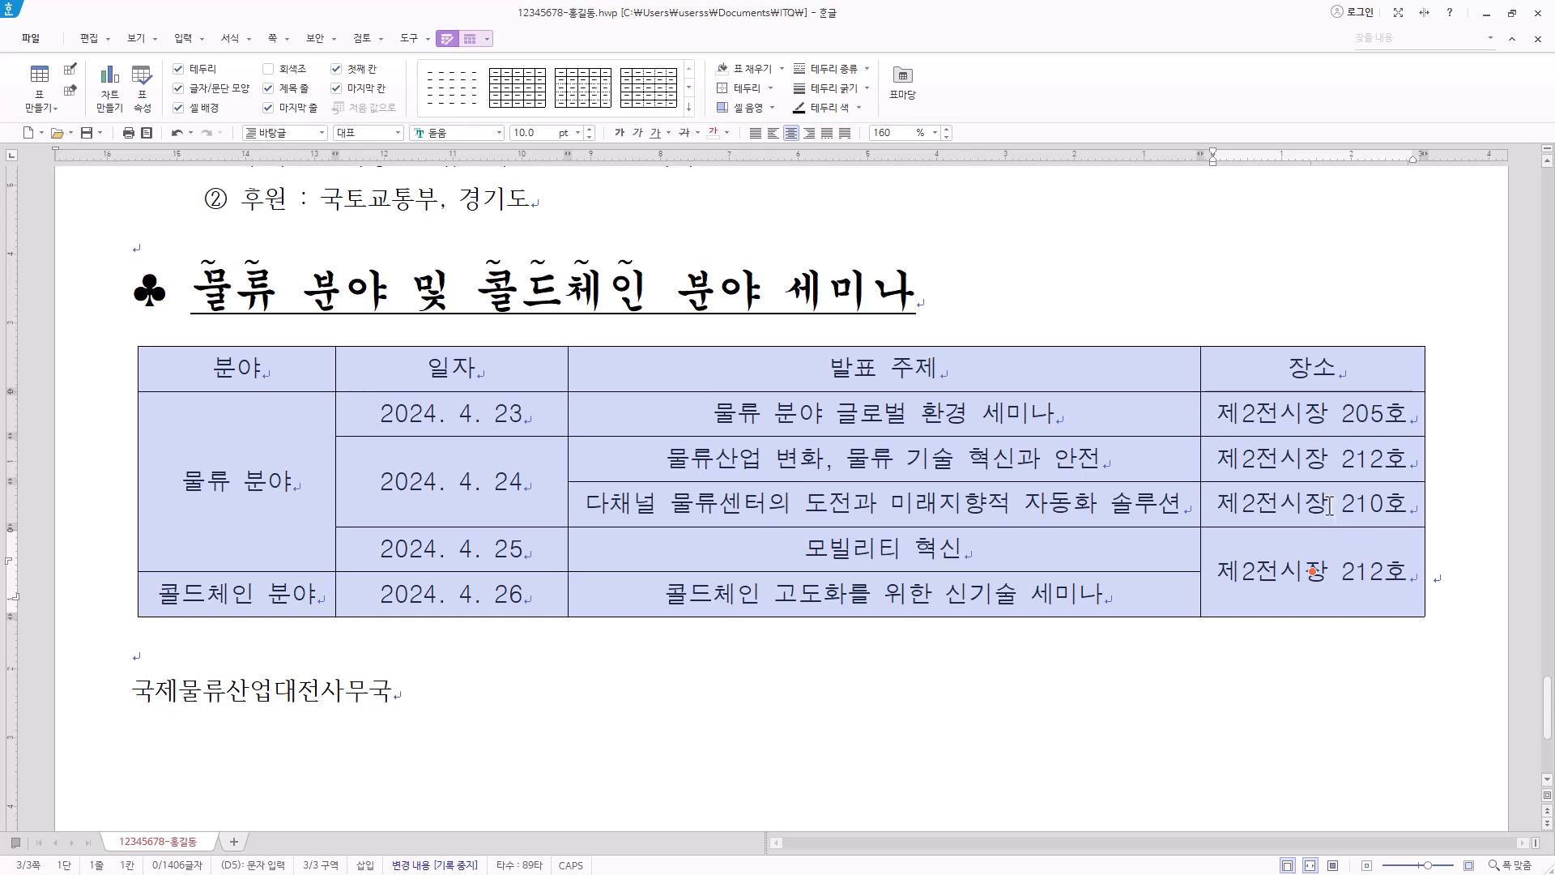
pyautogui.press('l')
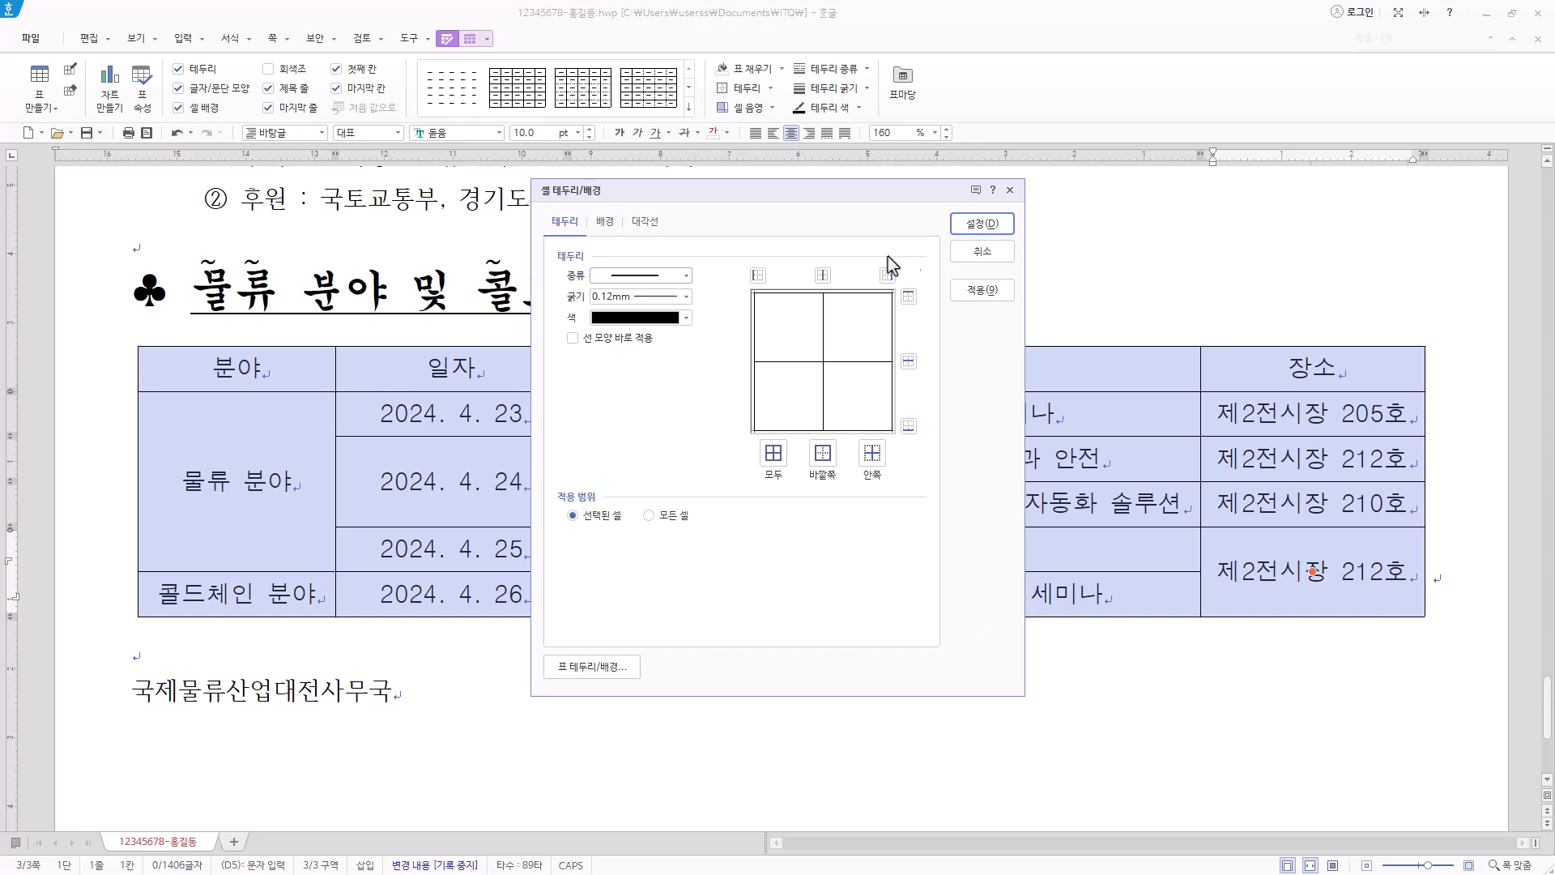
pyautogui.click(685, 276)
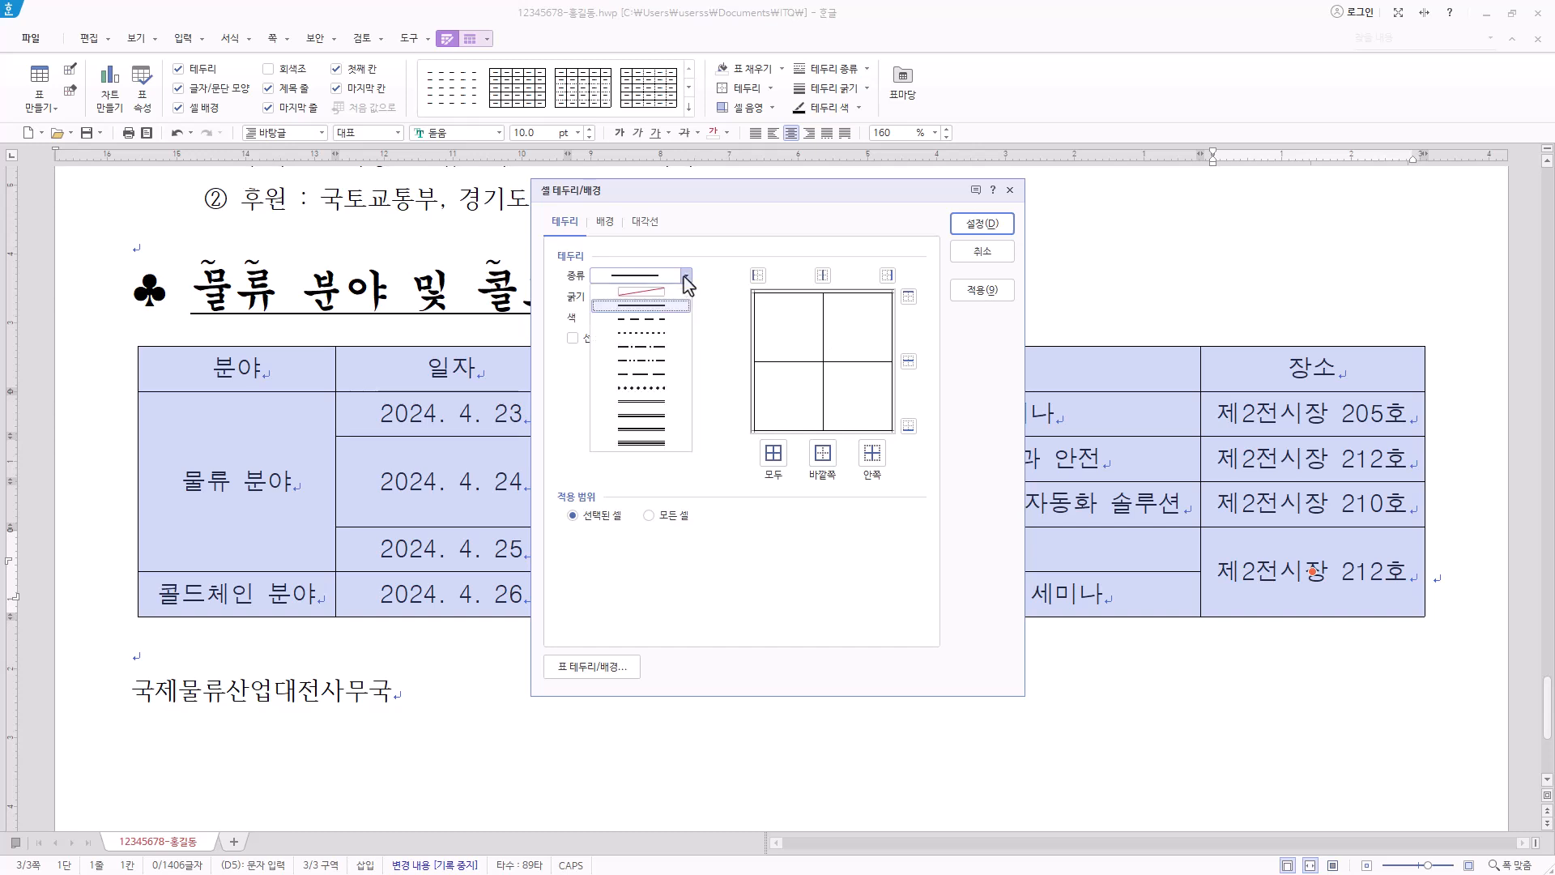
pyautogui.click(681, 405)
pyautogui.click(908, 296)
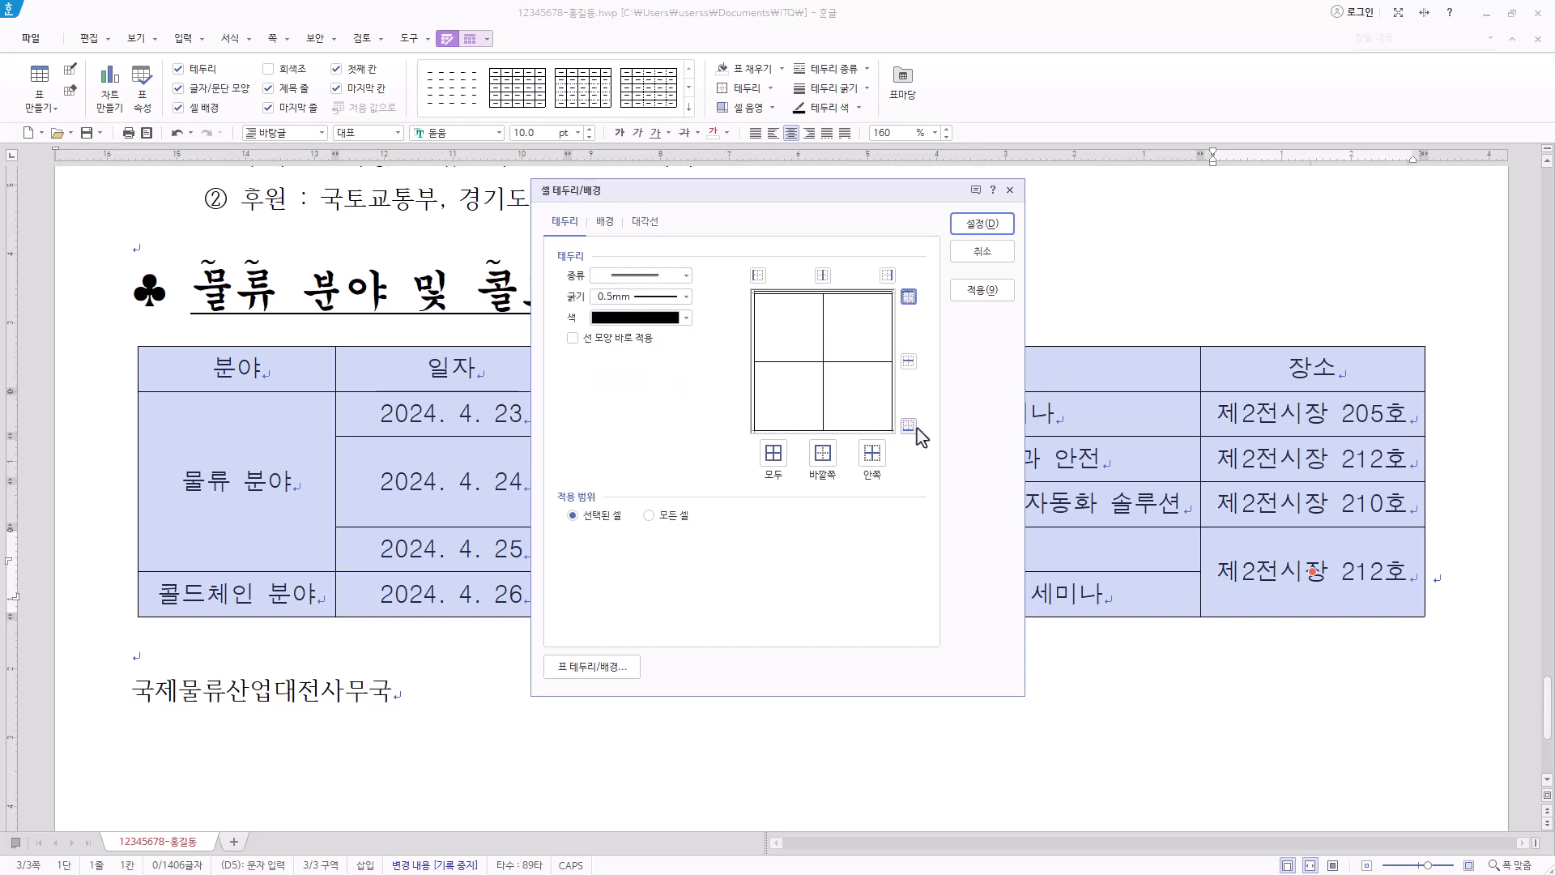
pyautogui.click(909, 426)
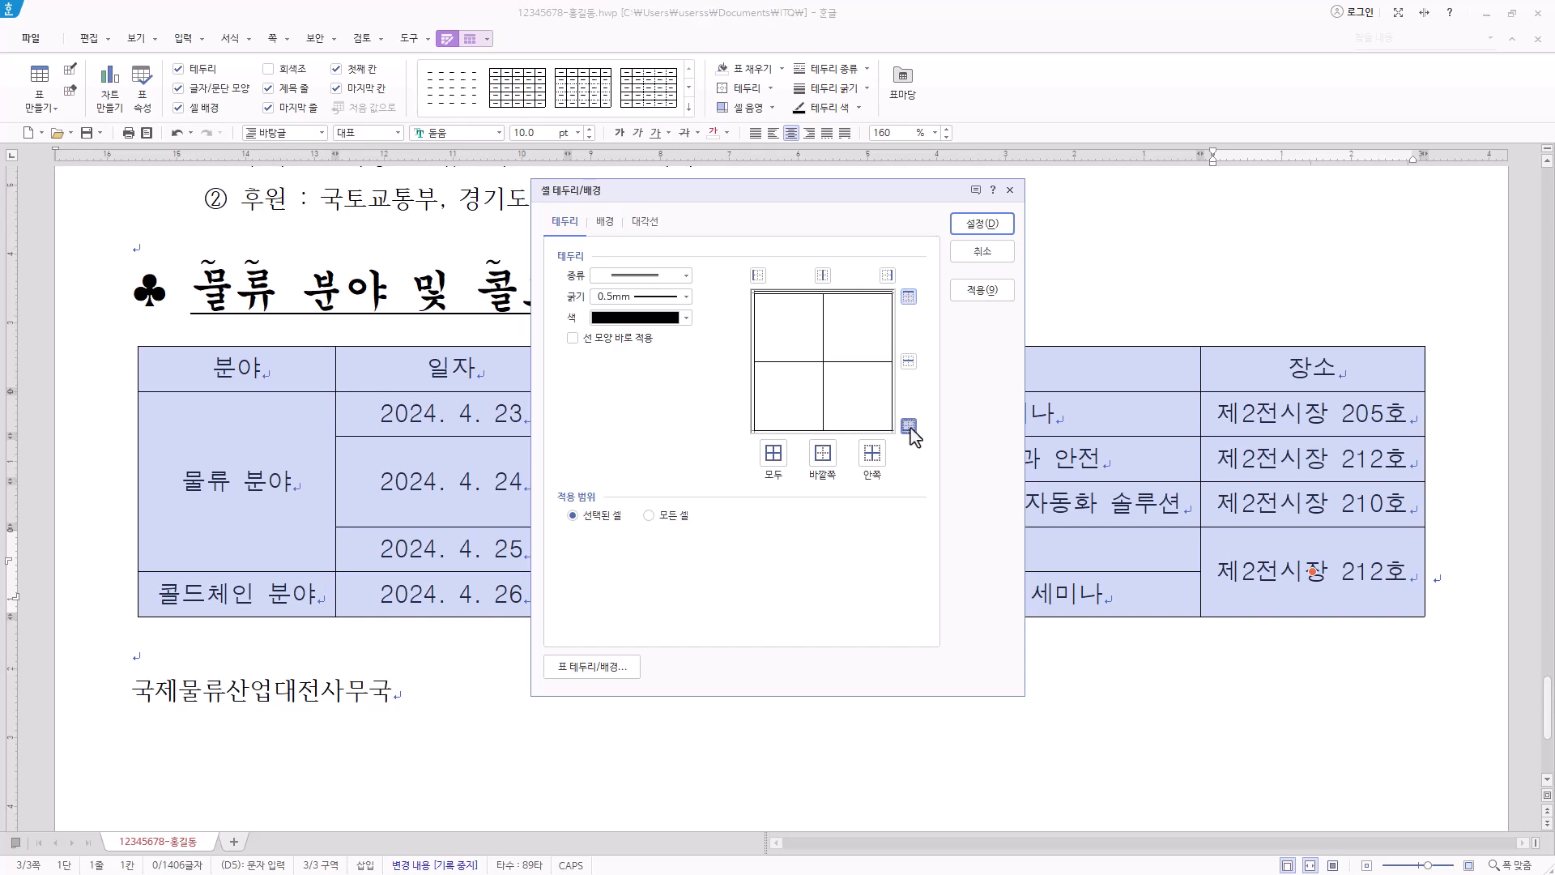
# Remove the outer left and right borders of the seminar table and apply the border settings.
pyautogui.click(685, 277)
pyautogui.click(667, 302)
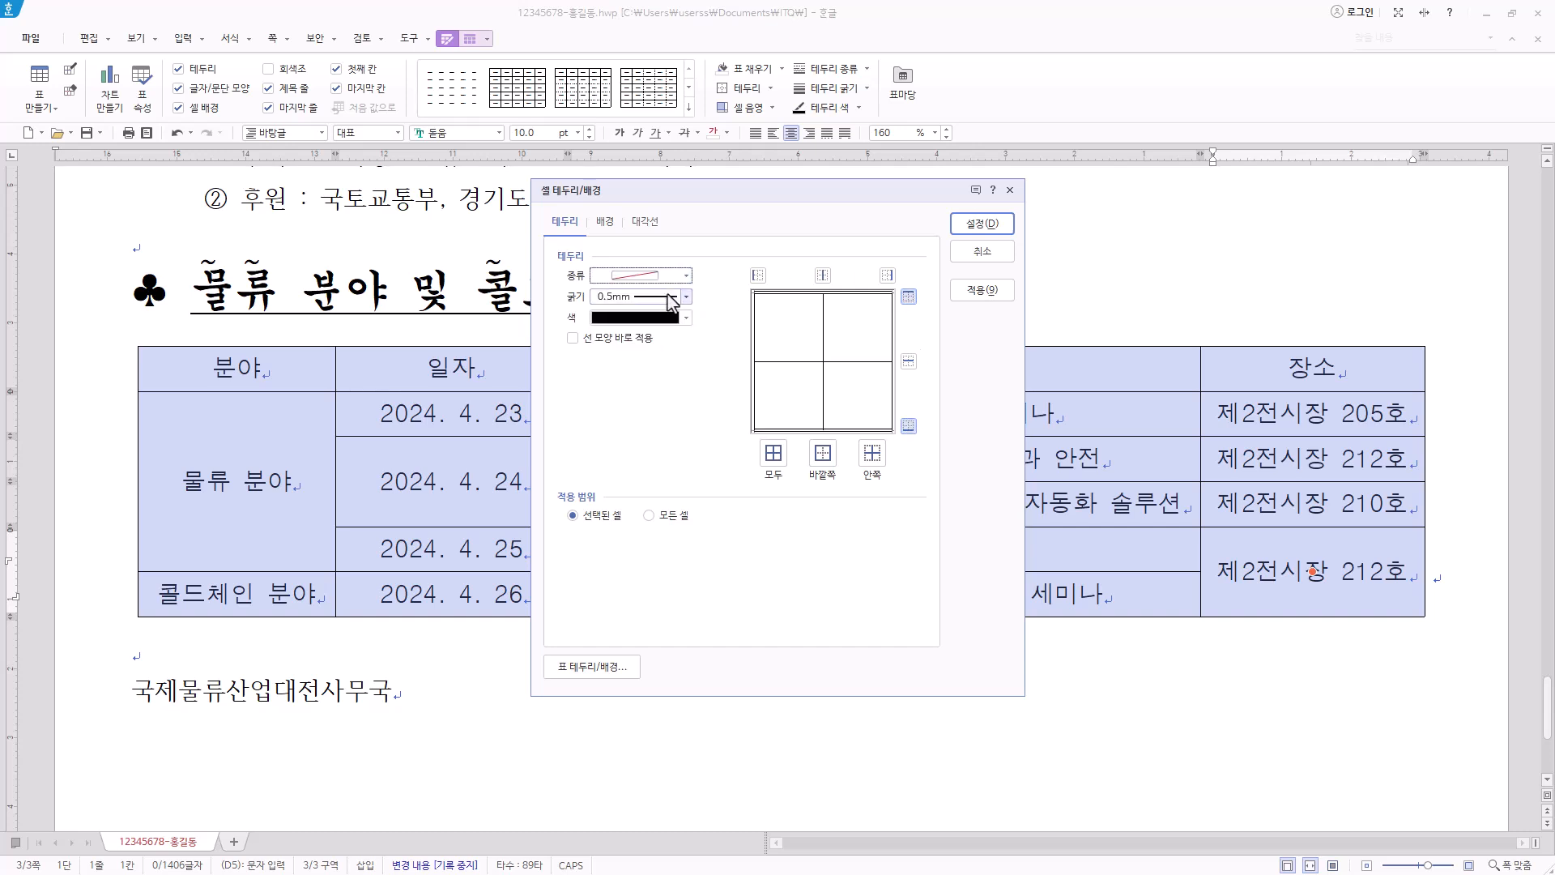
pyautogui.click(759, 276)
pyautogui.click(887, 277)
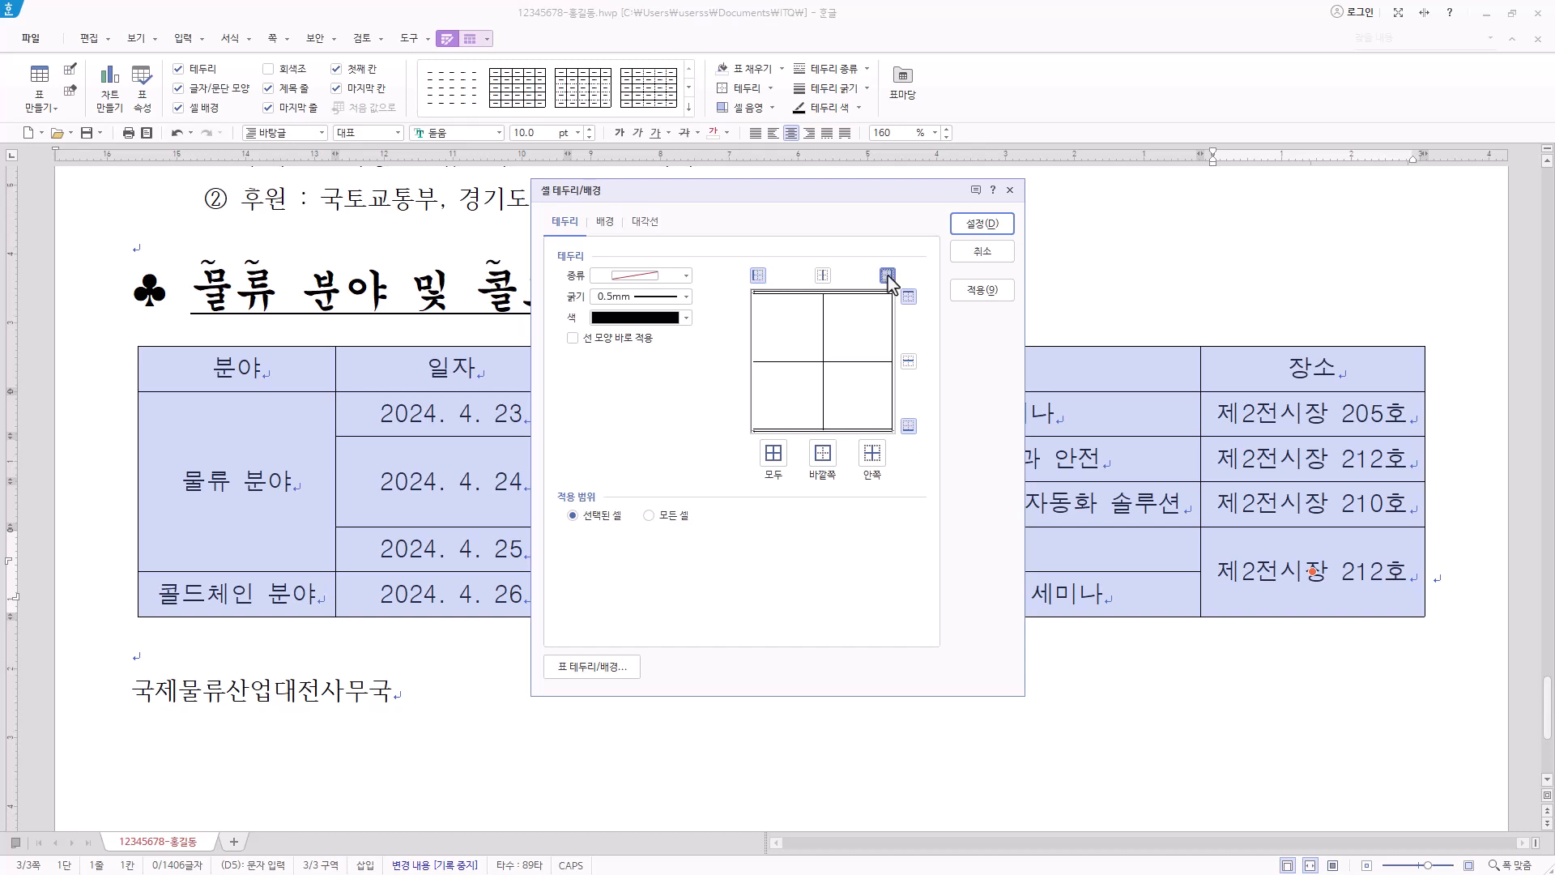
pyautogui.click(998, 227)
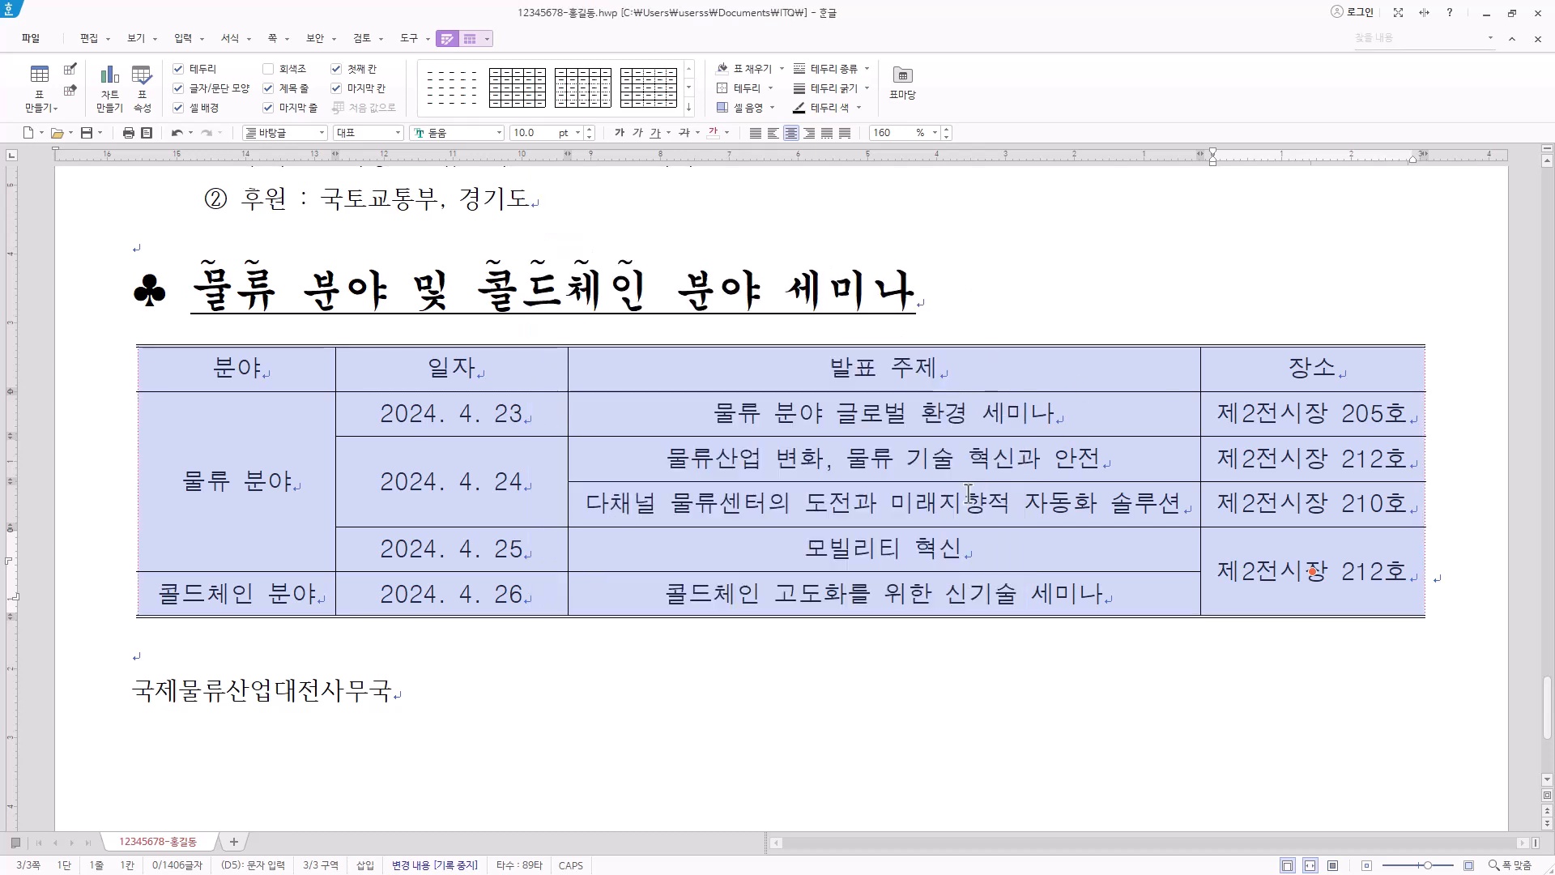
# Set the bottom border of the table's header row to a 0.5 mm double line.
pyautogui.moveTo(251, 367); pyautogui.dragTo(1335, 367)
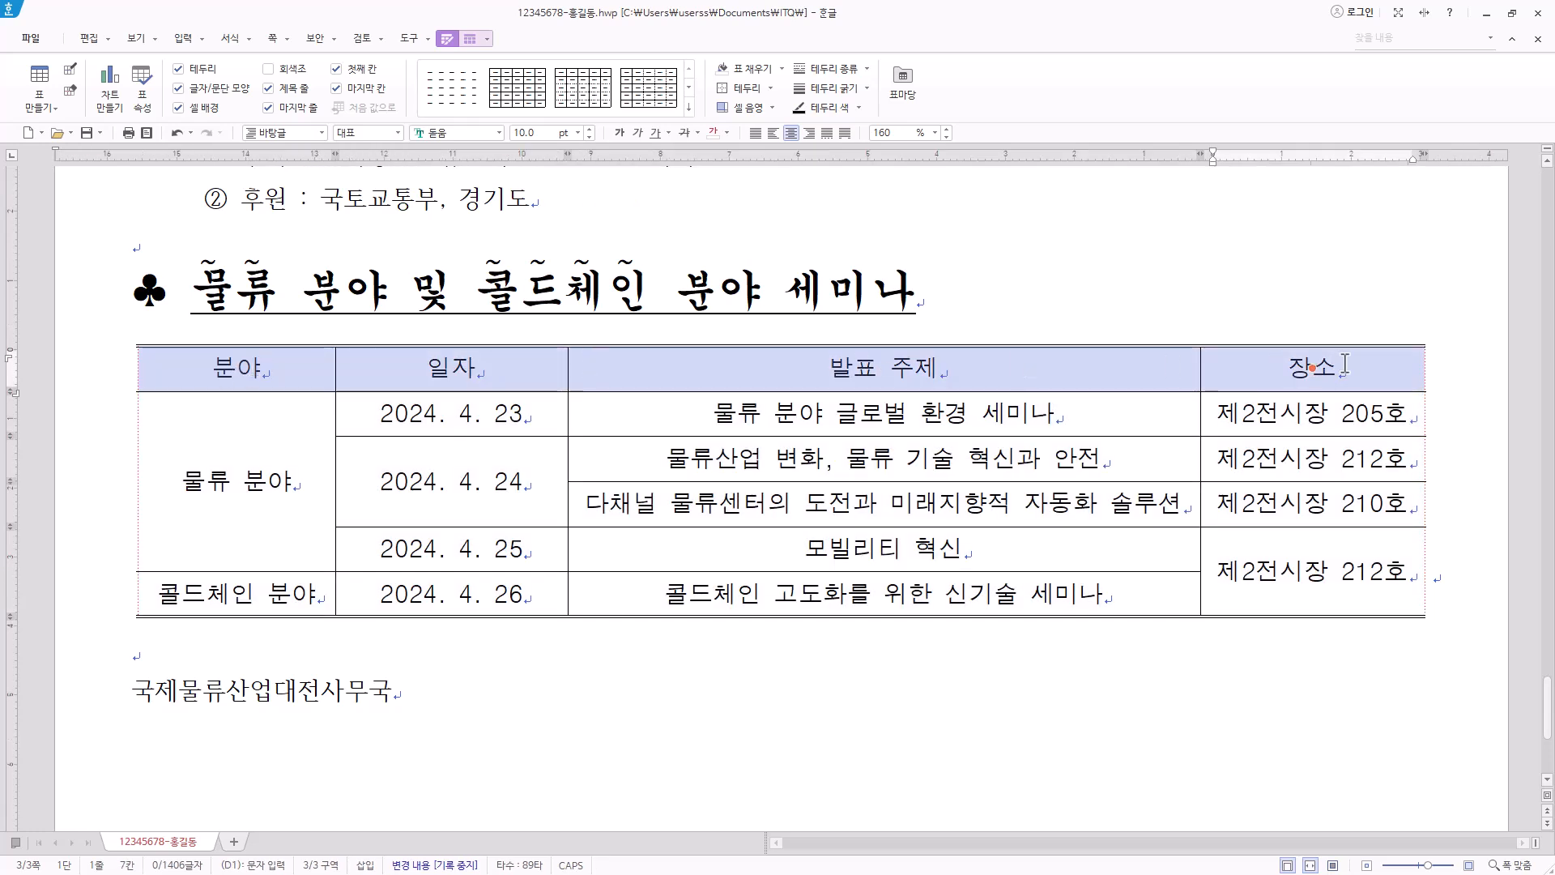
pyautogui.press('l')
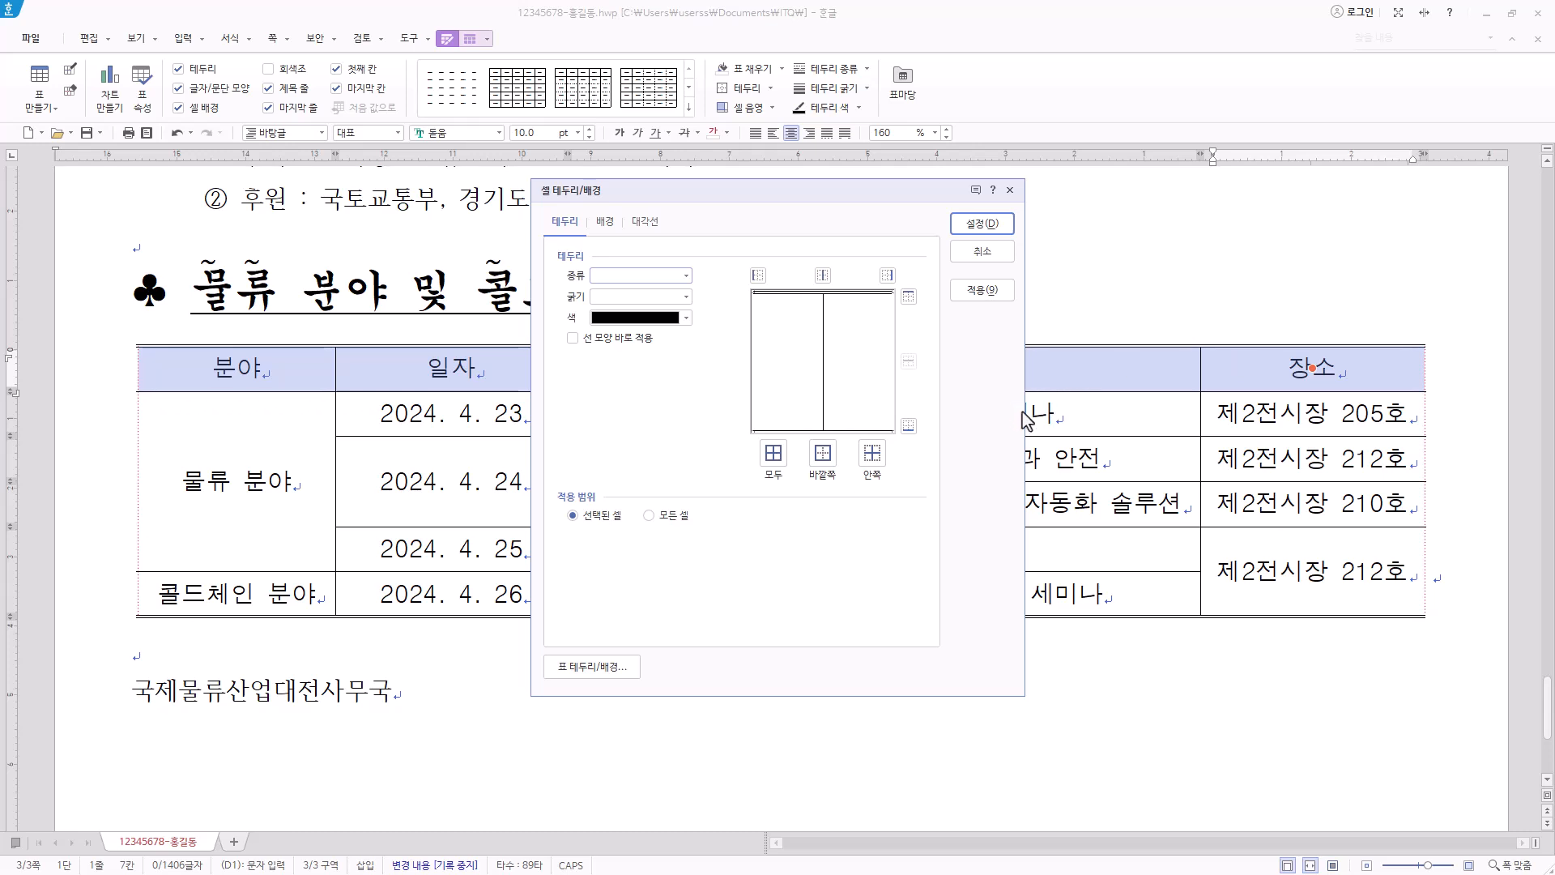
pyautogui.click(670, 278)
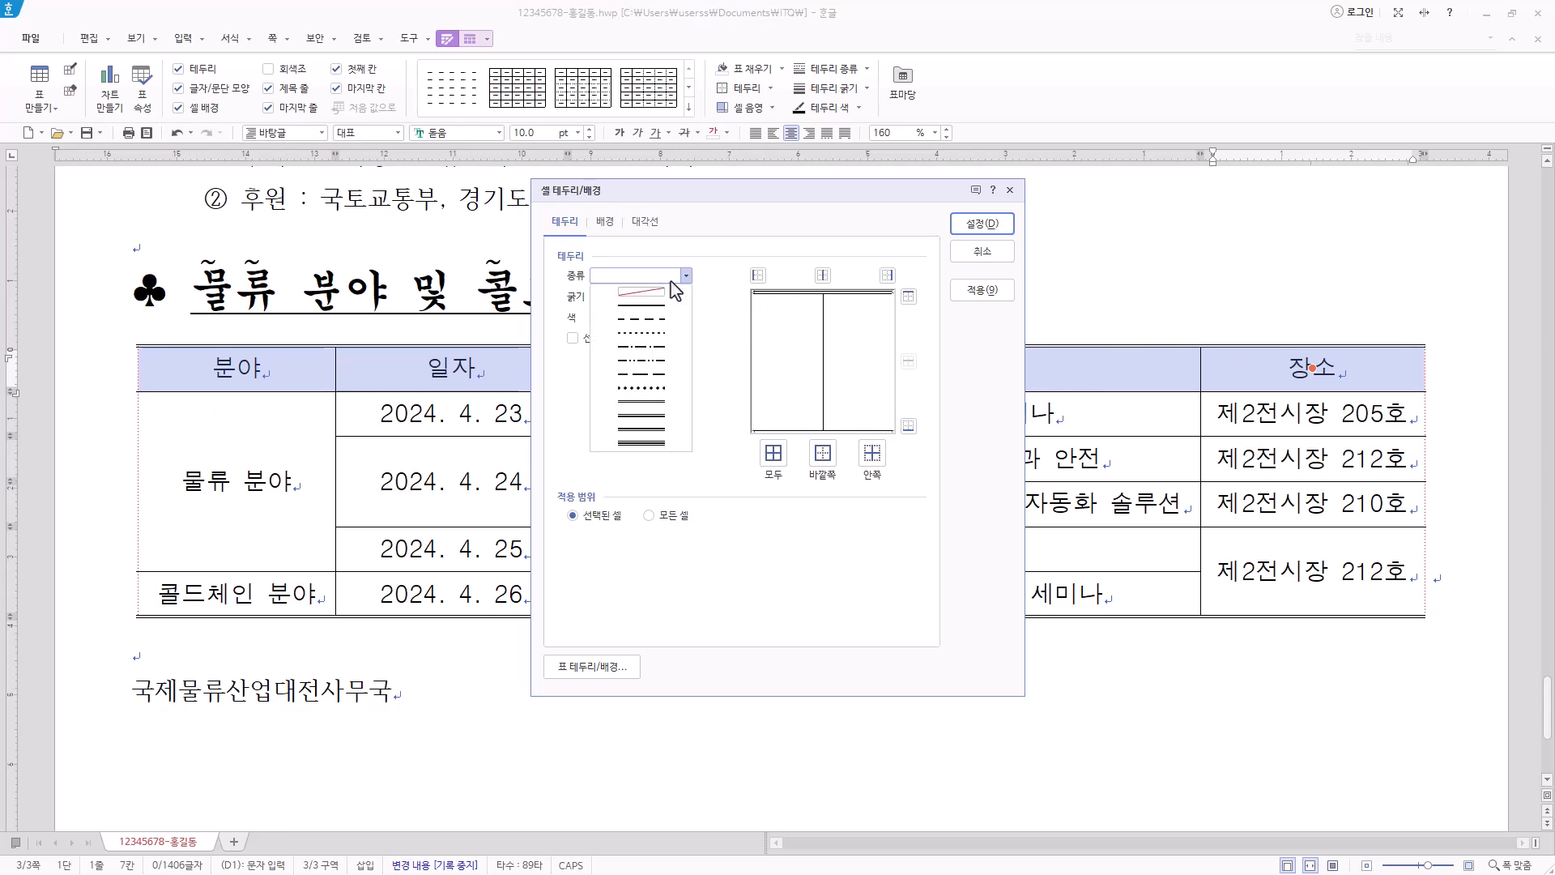
pyautogui.click(679, 412)
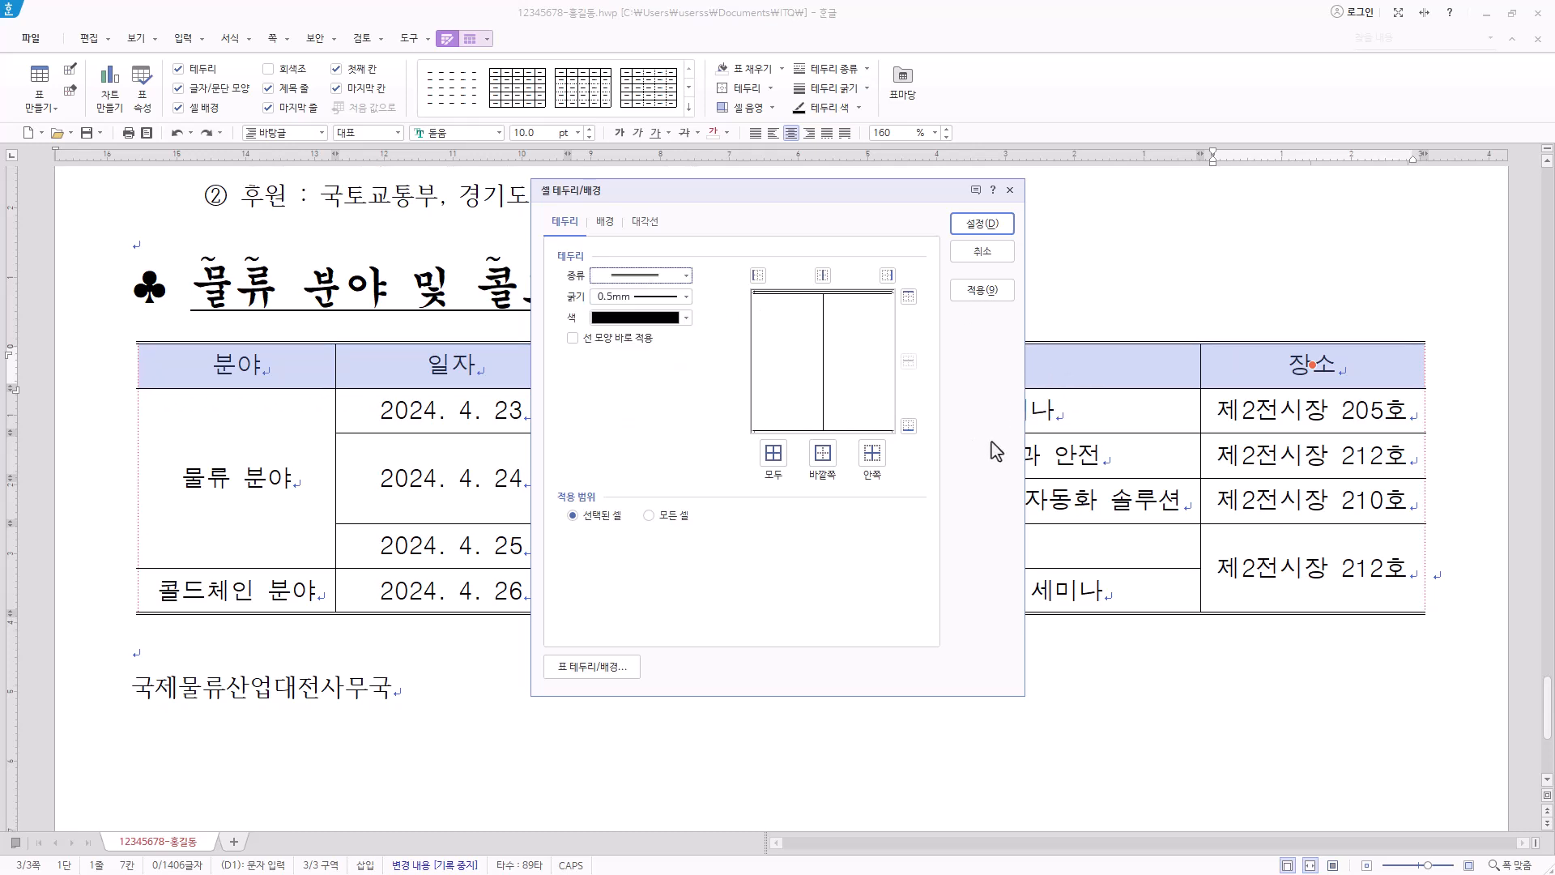
pyautogui.click(909, 426)
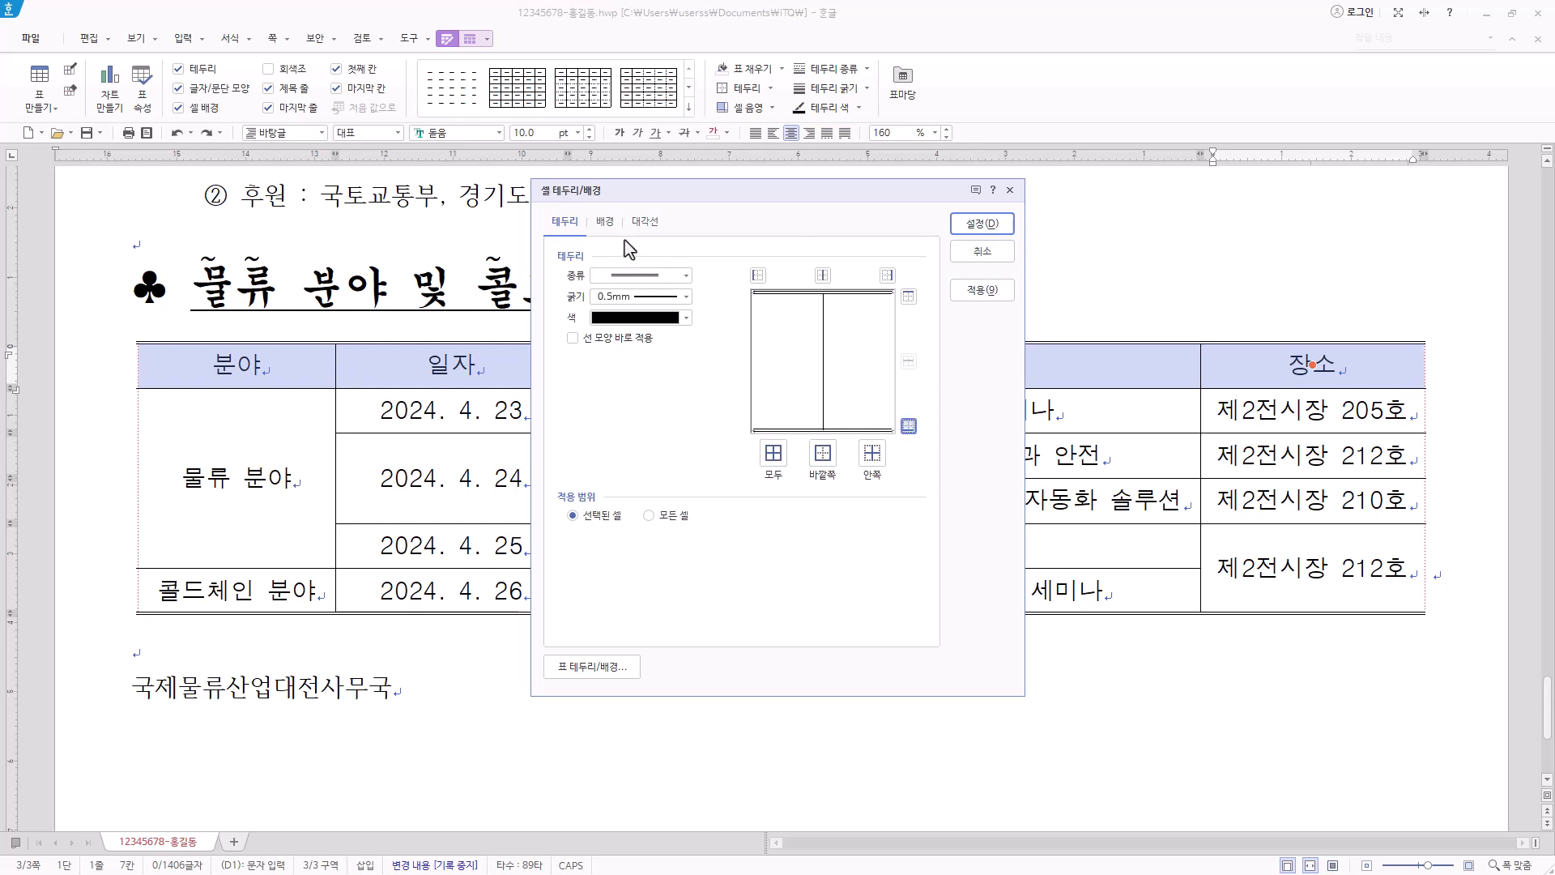
# Fill the header row with a horizontal (가로) gradient from white to yellow and apply the cell settings.
pyautogui.click(607, 224)
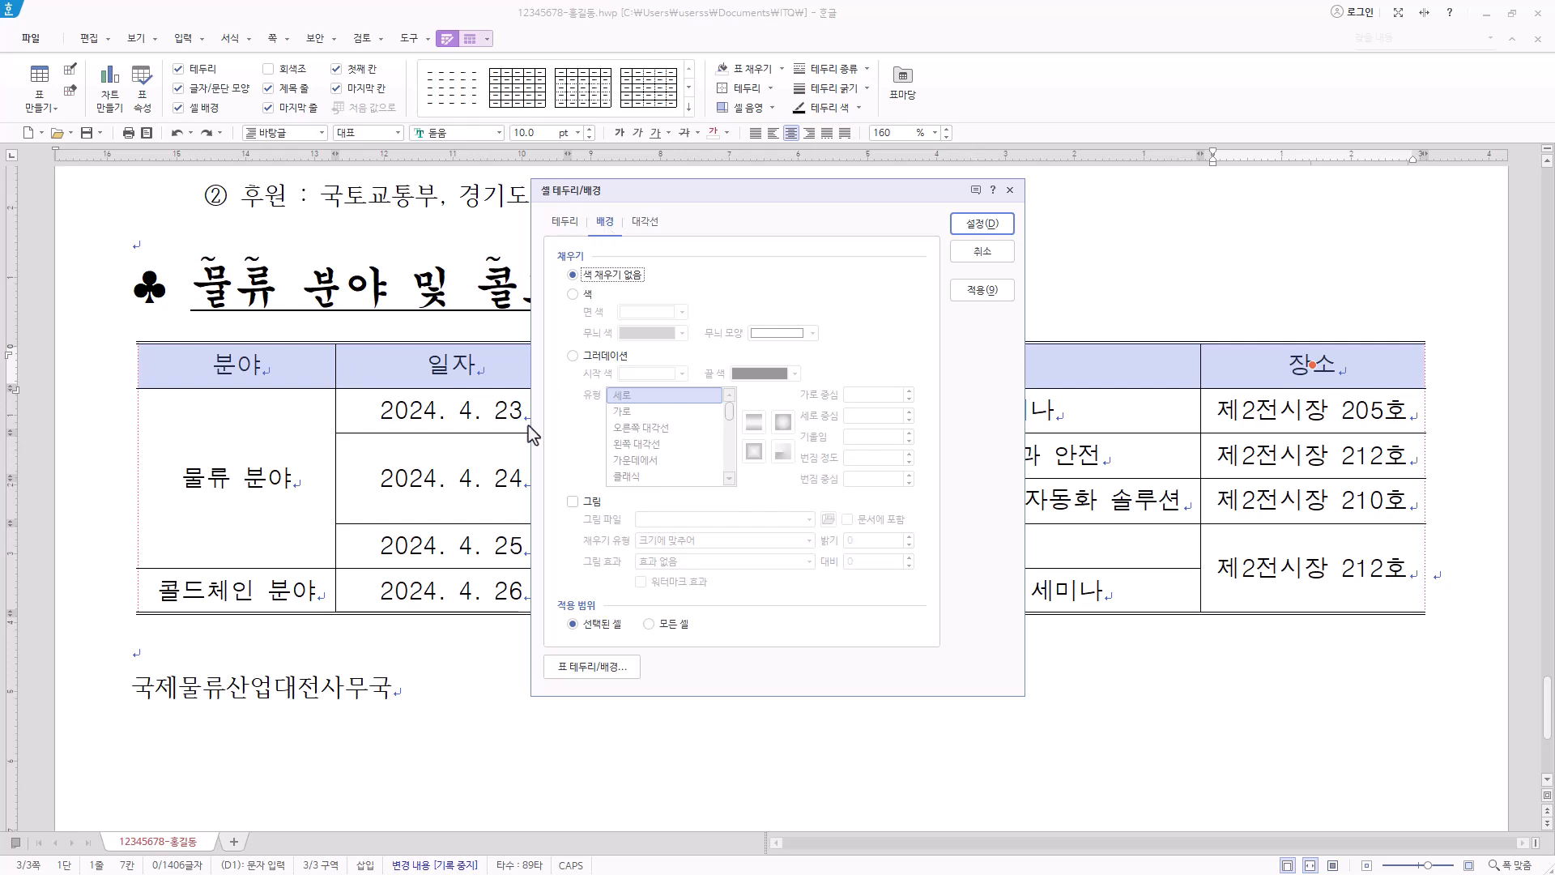
pyautogui.click(590, 361)
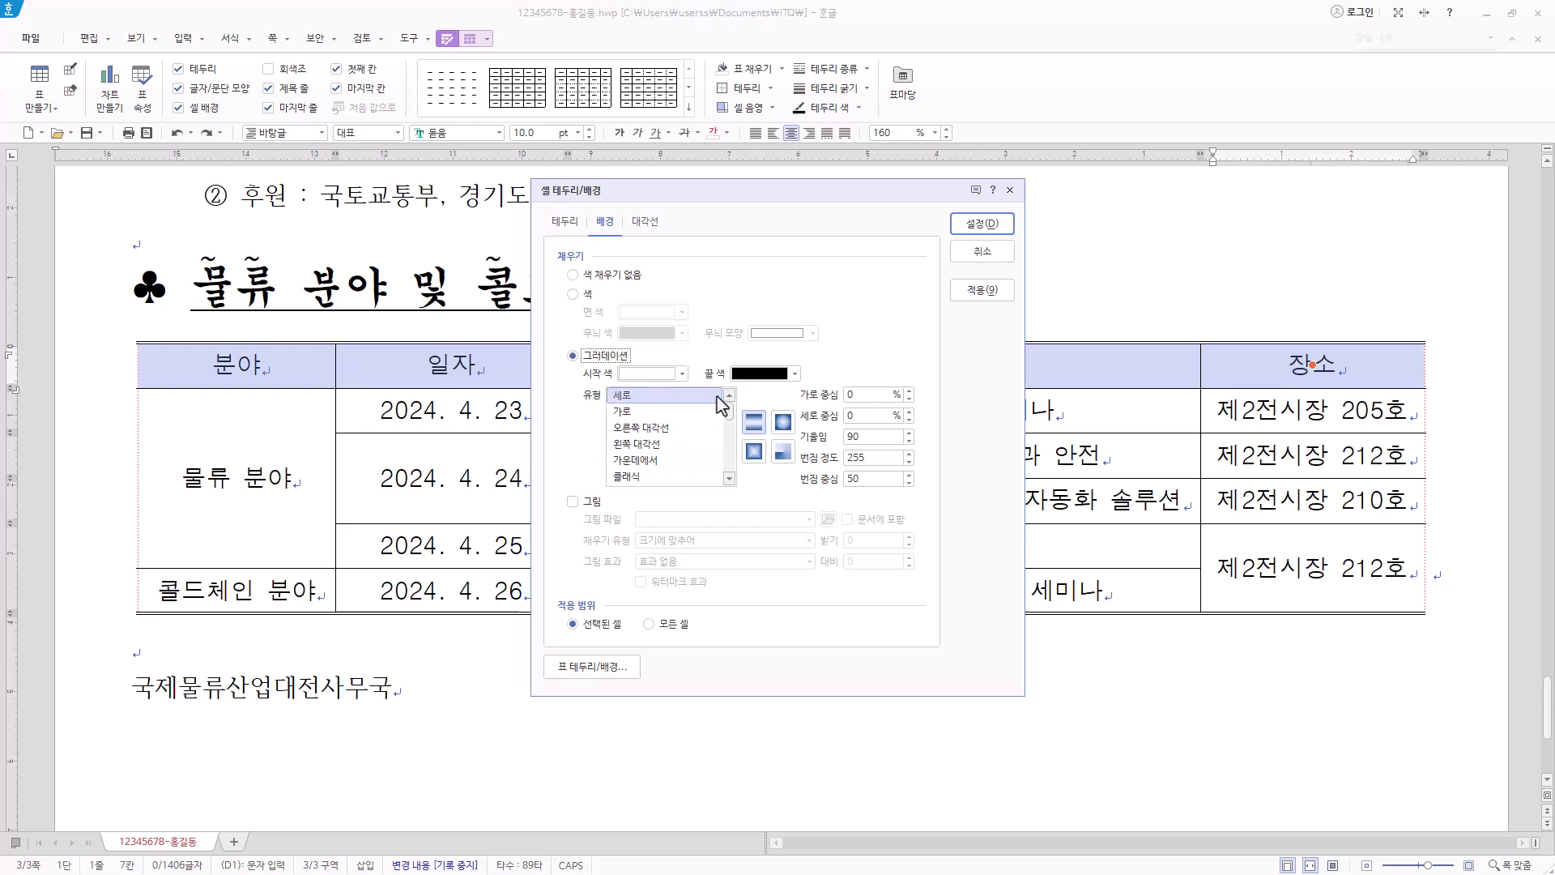
pyautogui.click(793, 374)
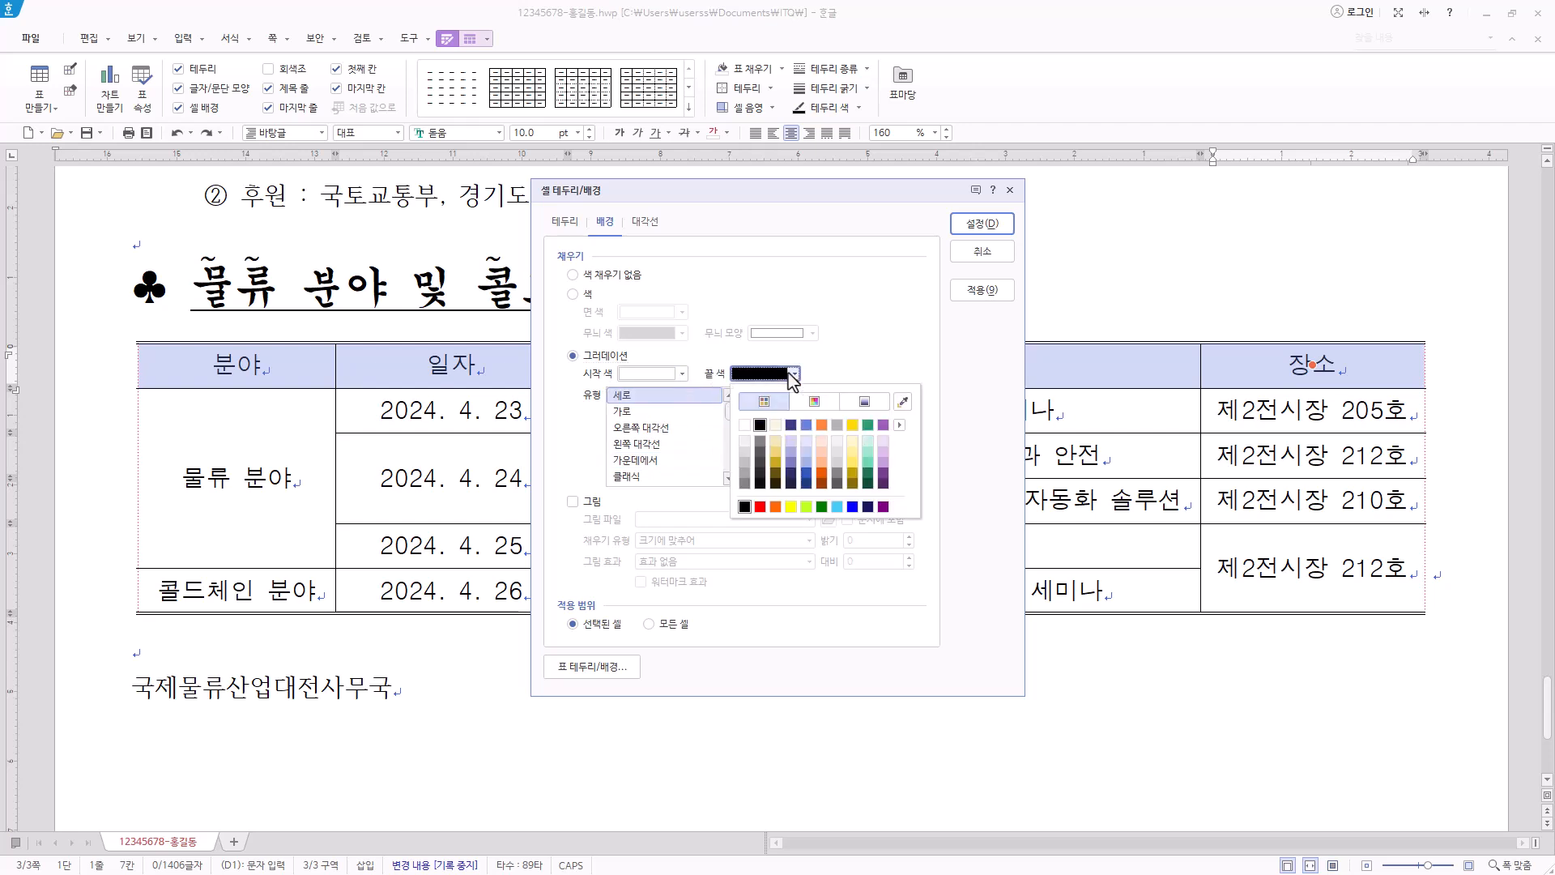
pyautogui.click(791, 507)
pyautogui.click(629, 412)
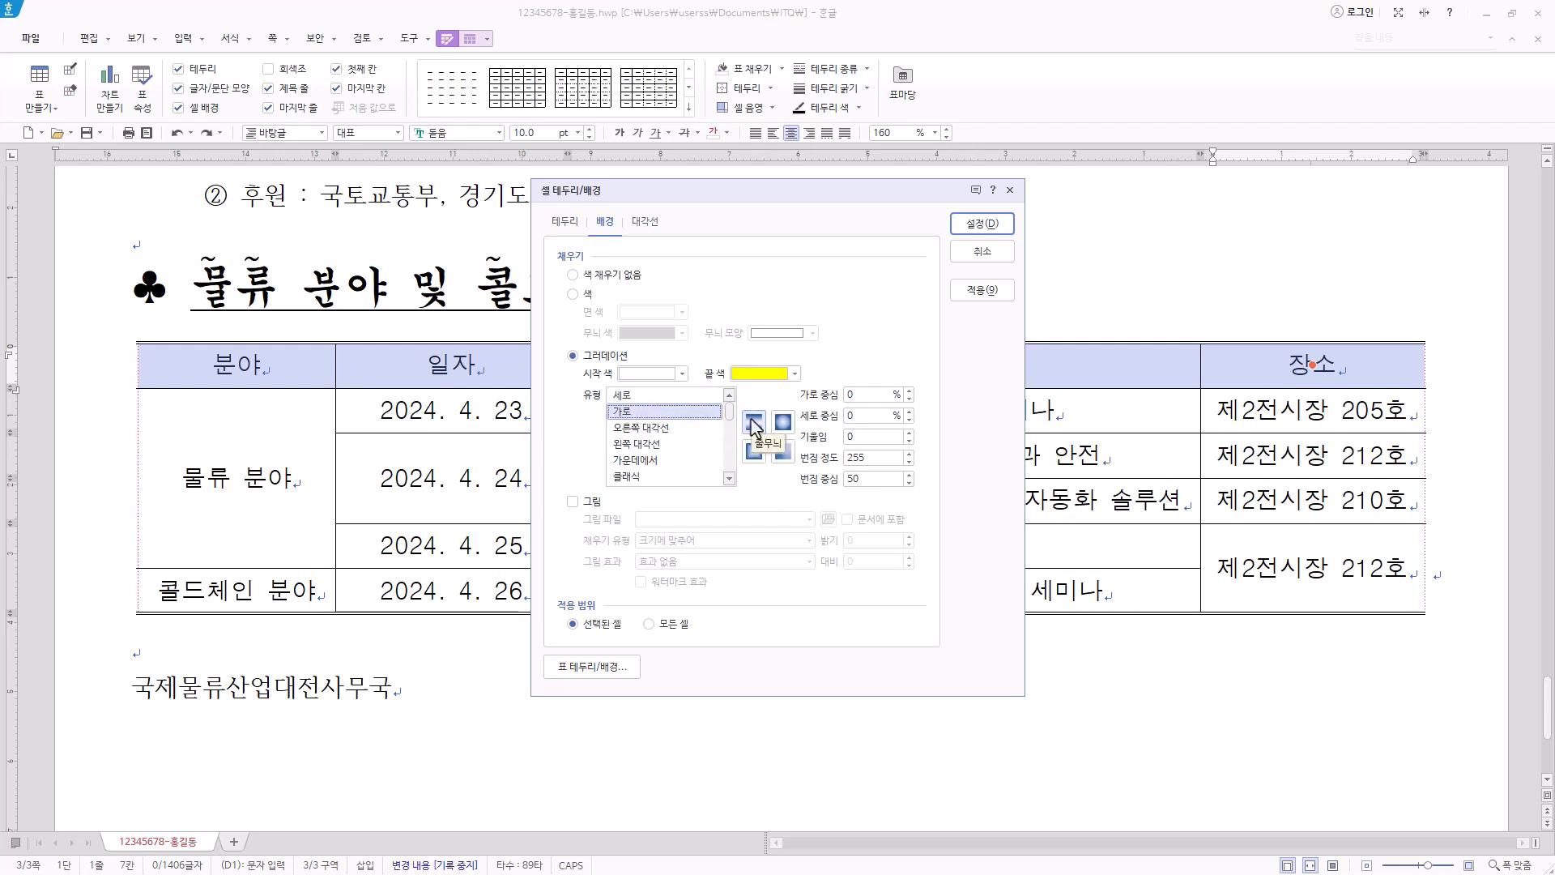
pyautogui.click(1003, 223)
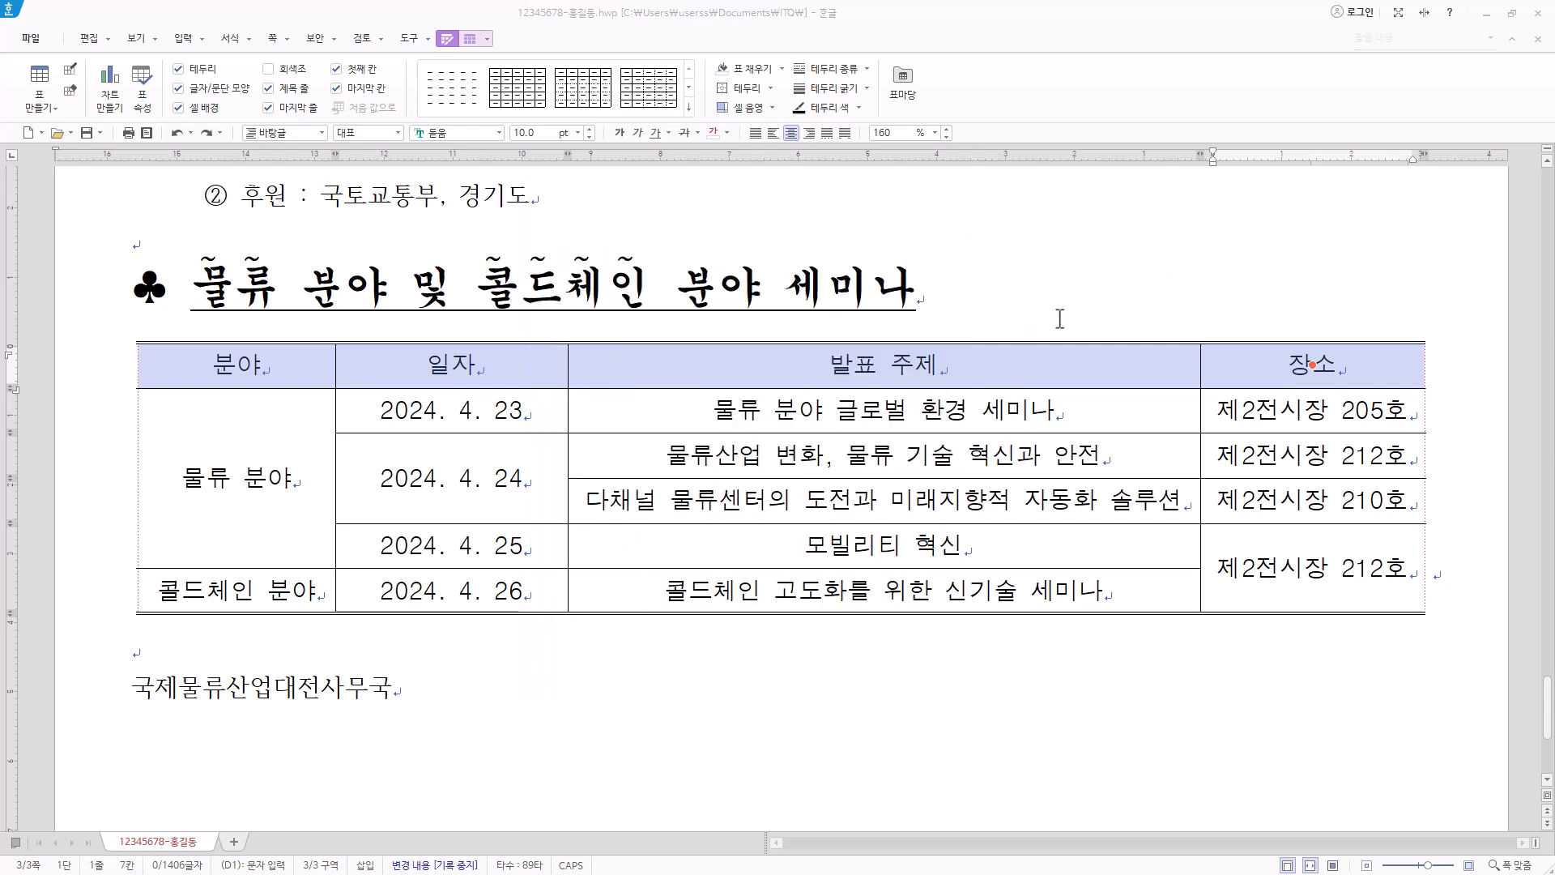
pyautogui.click(631, 645)
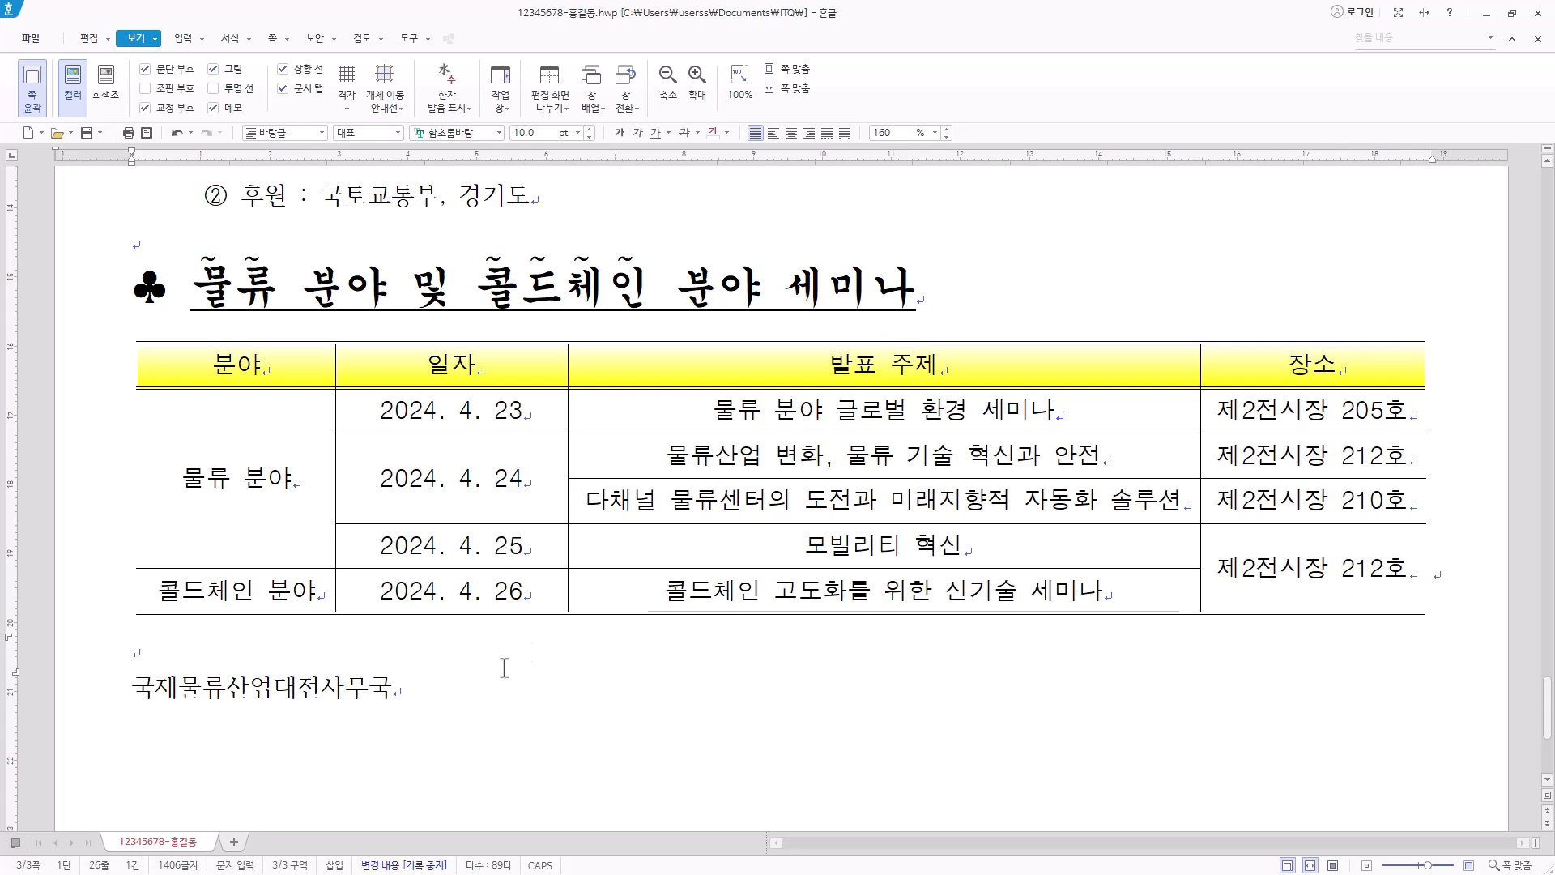
# Right-align the closing line 국제물류산업대전사무국 below the table.
pyautogui.click(418, 691)
pyautogui.hotkey('shift', 'Home')
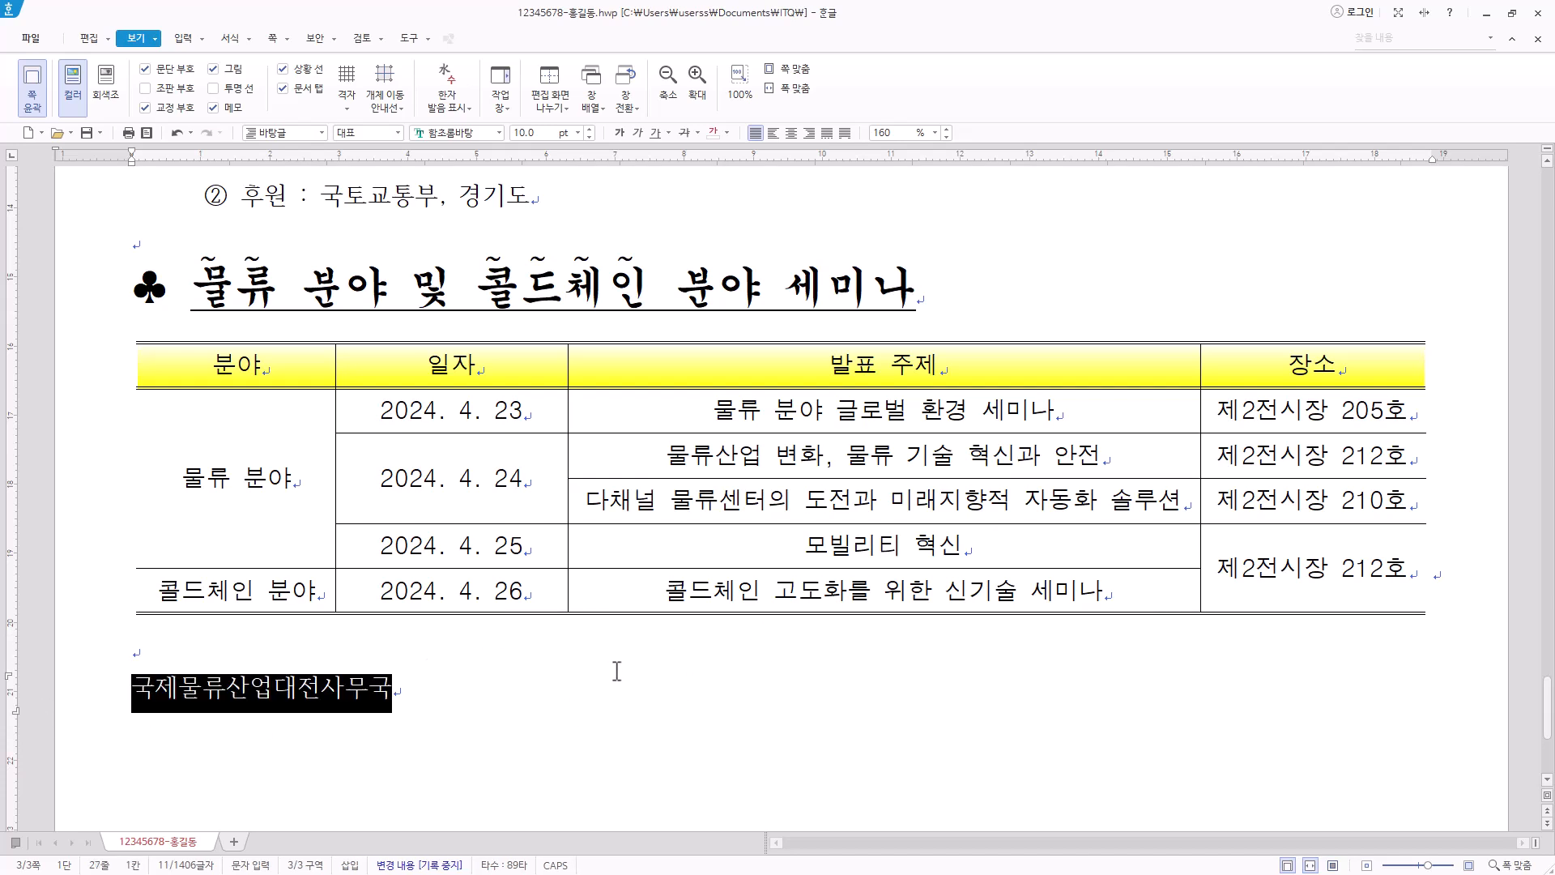
pyautogui.click(810, 133)
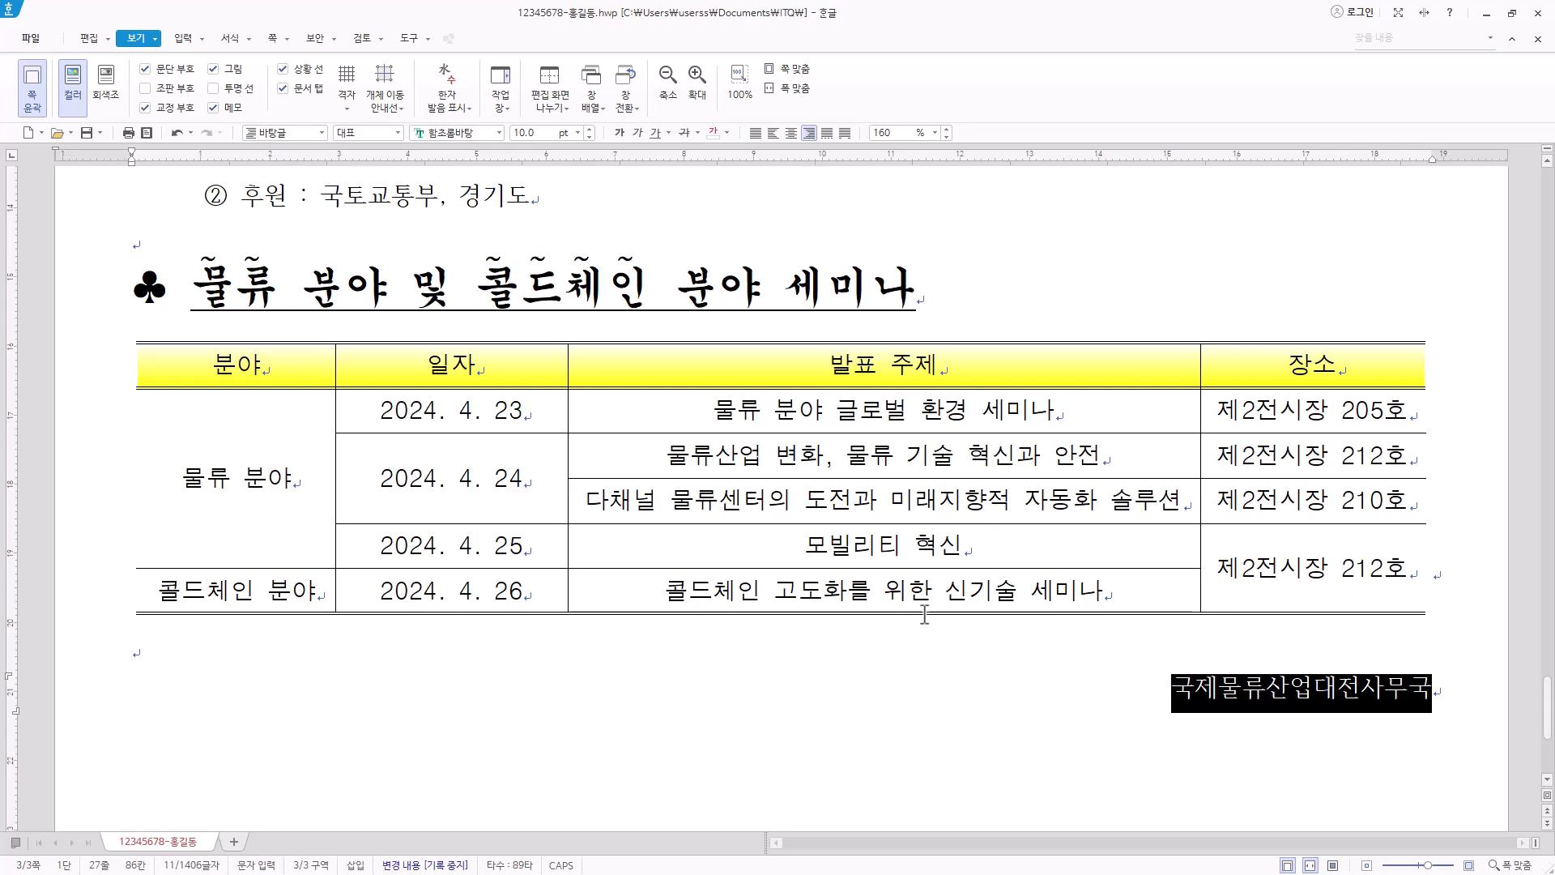
# Set the closing line 국제물류산업대전사무국 to the 돋움 font at 24 pt in the character format settings.
pyautogui.scroll(-3, 1312, 642)
pyautogui.rightClick(1274, 470)
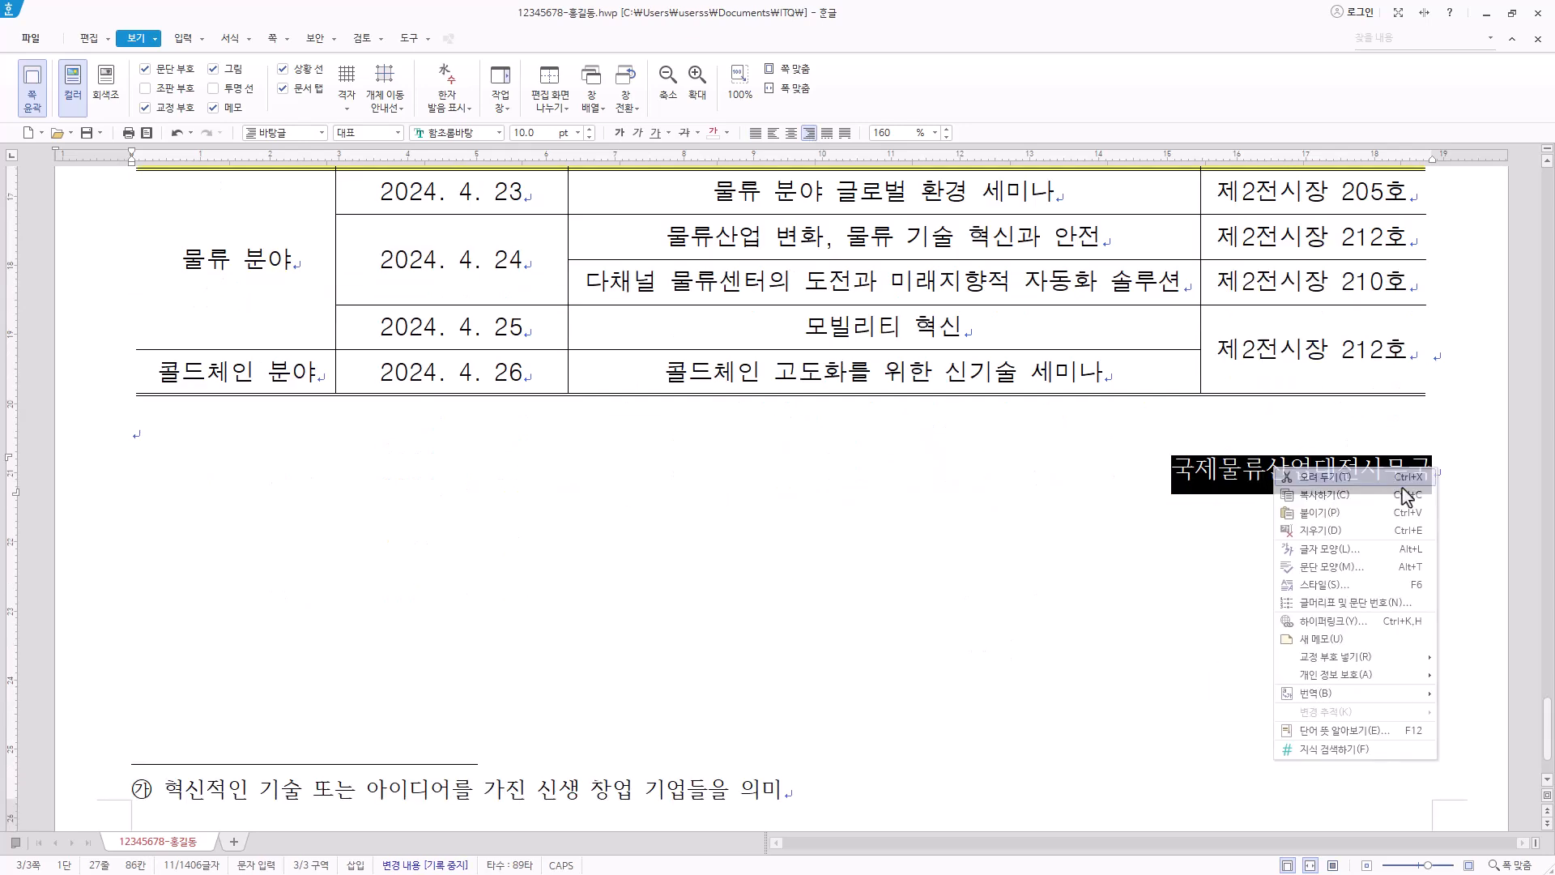
pyautogui.click(1328, 549)
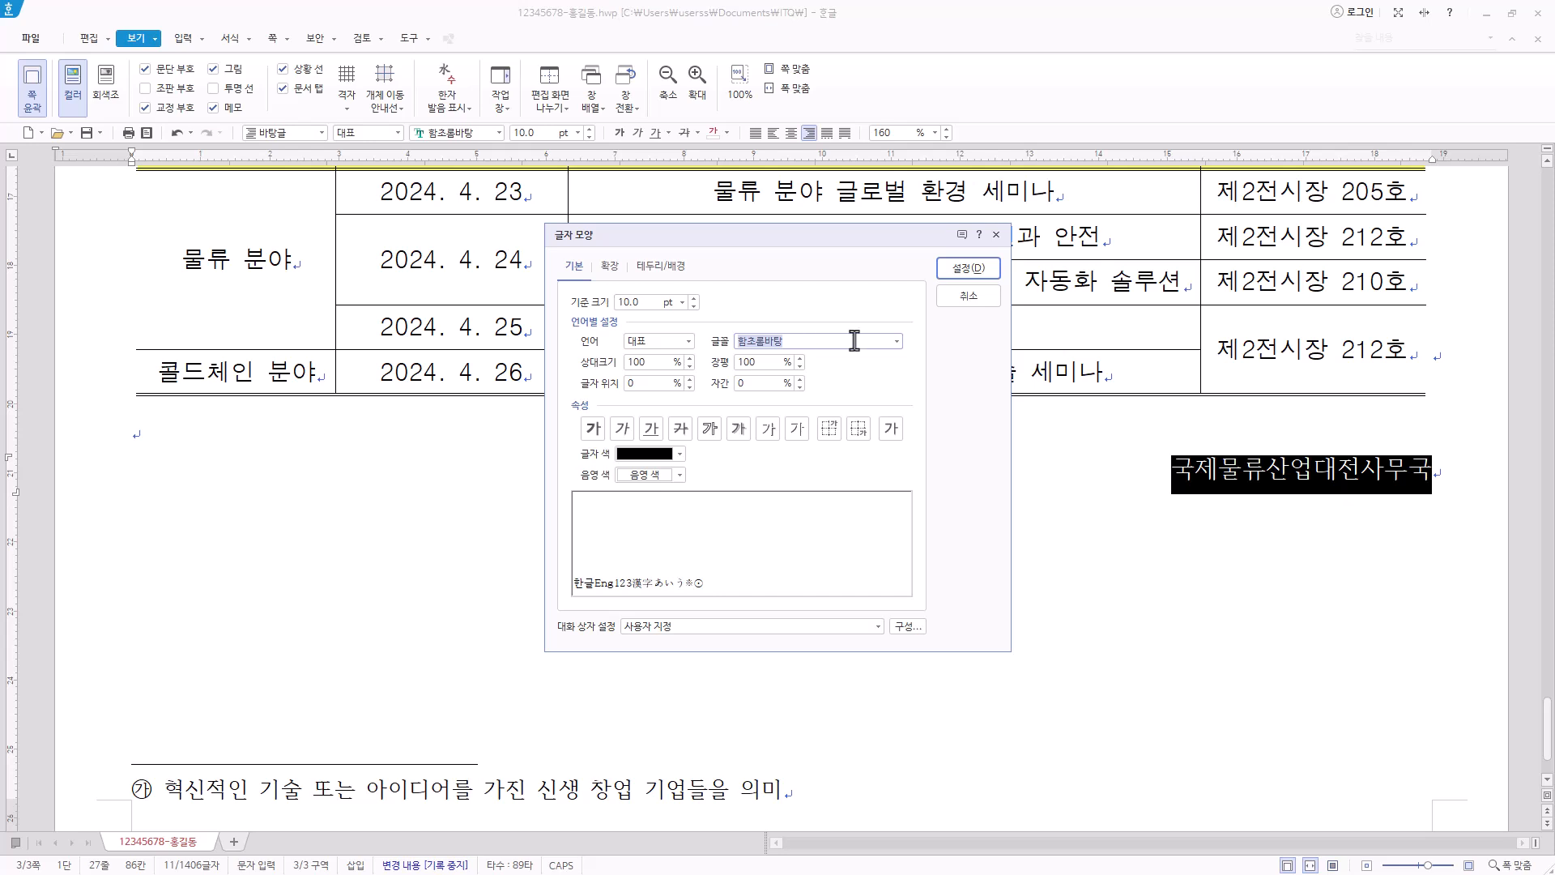
pyautogui.write('돋움')
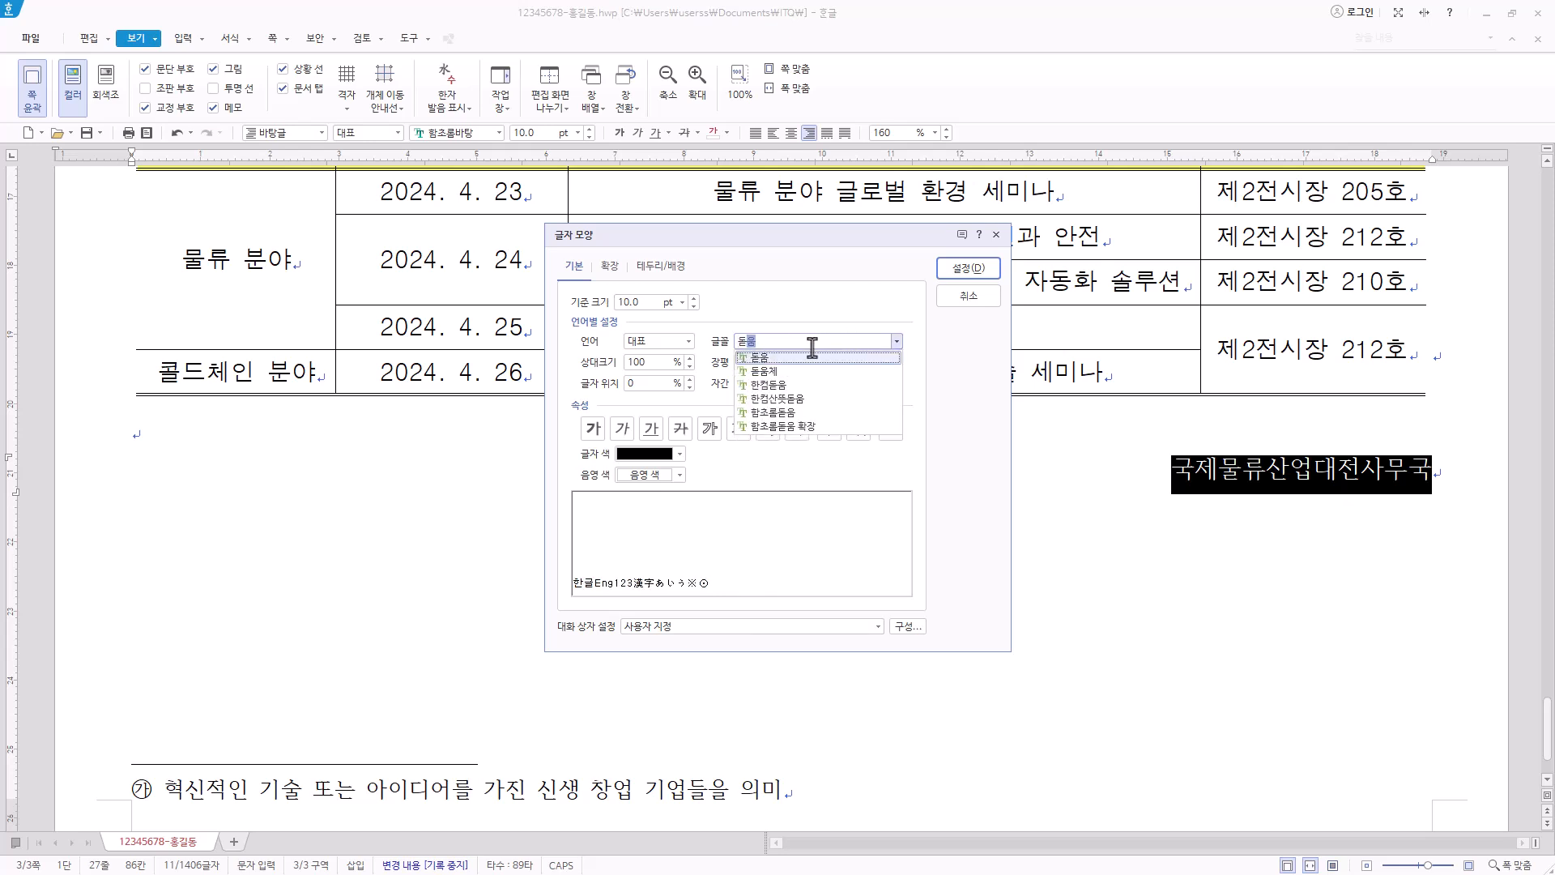
pyautogui.click(802, 357)
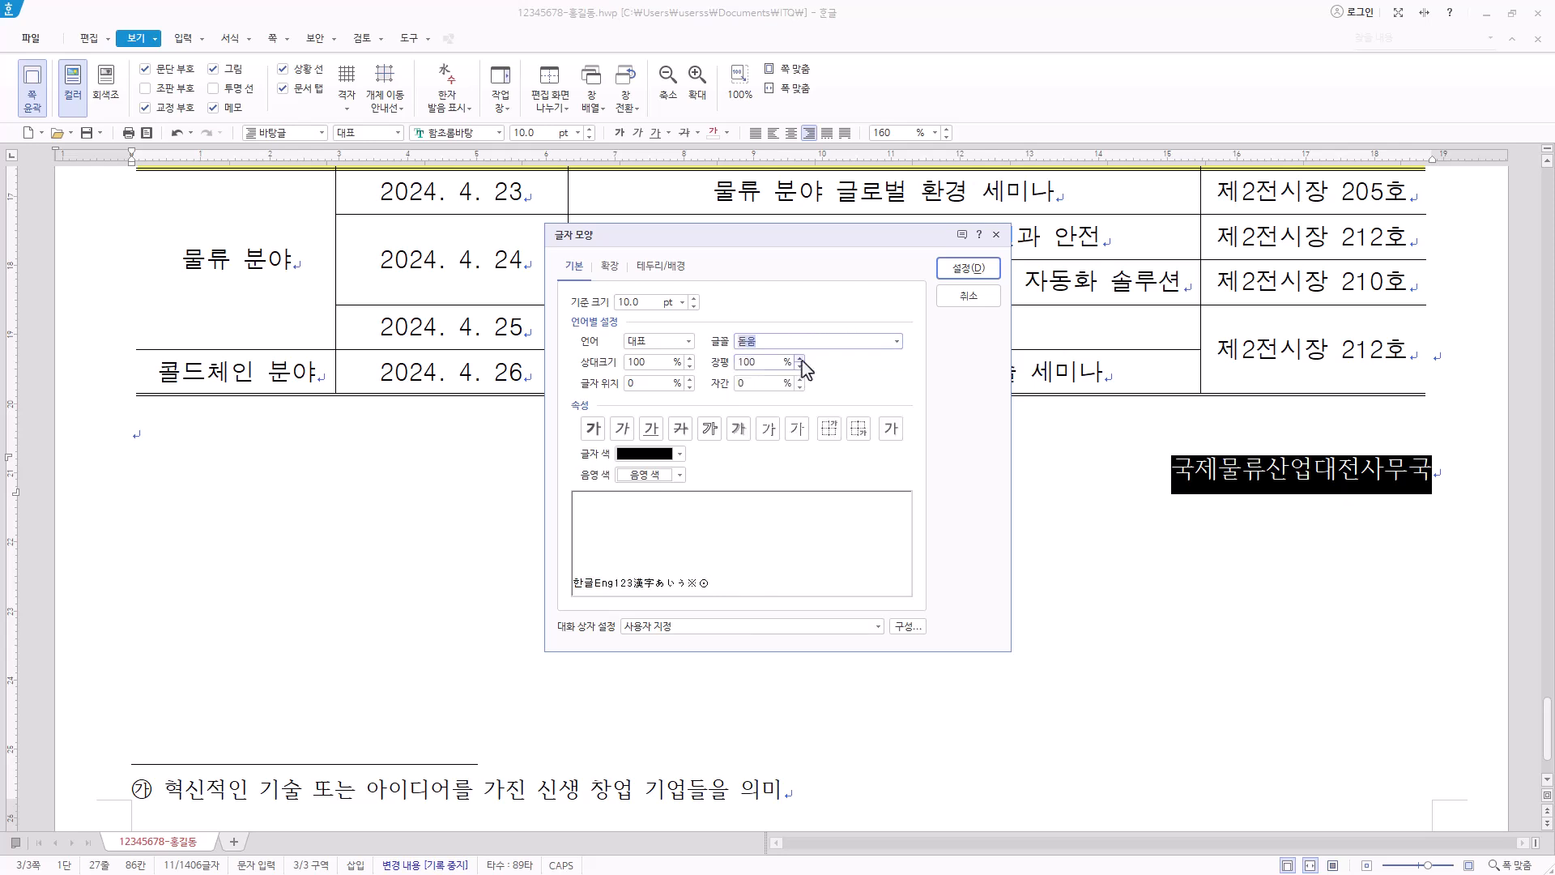
pyautogui.click(639, 303)
pyautogui.write('24')
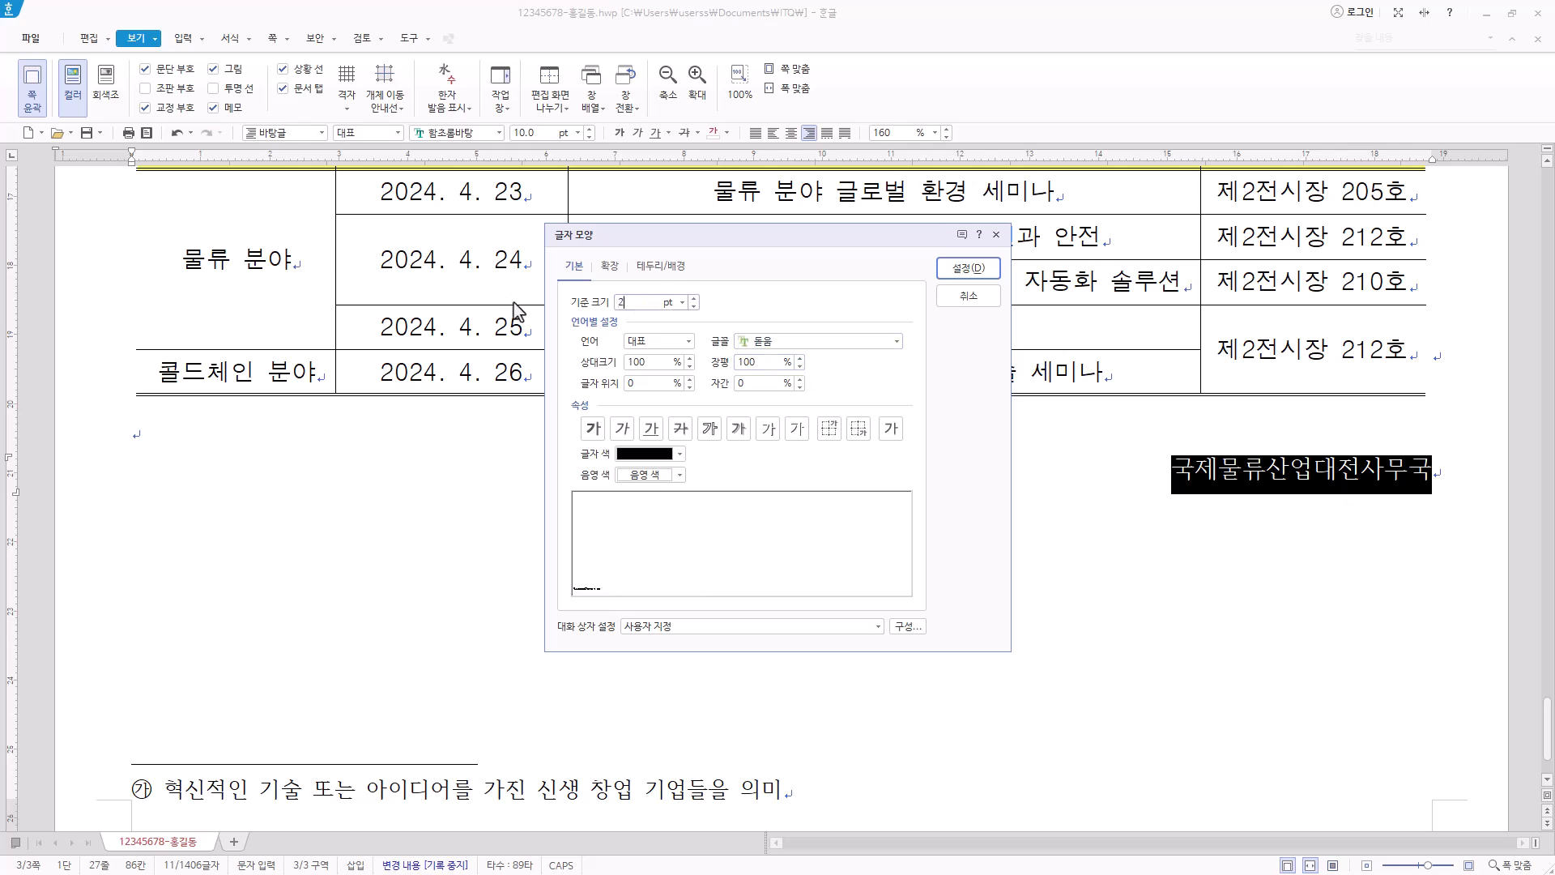
# Make the closing line bold with a 105% character width (장평), apply the formatting, and save the document.
pyautogui.click(594, 429)
pyautogui.click(779, 363)
pyautogui.write('105')
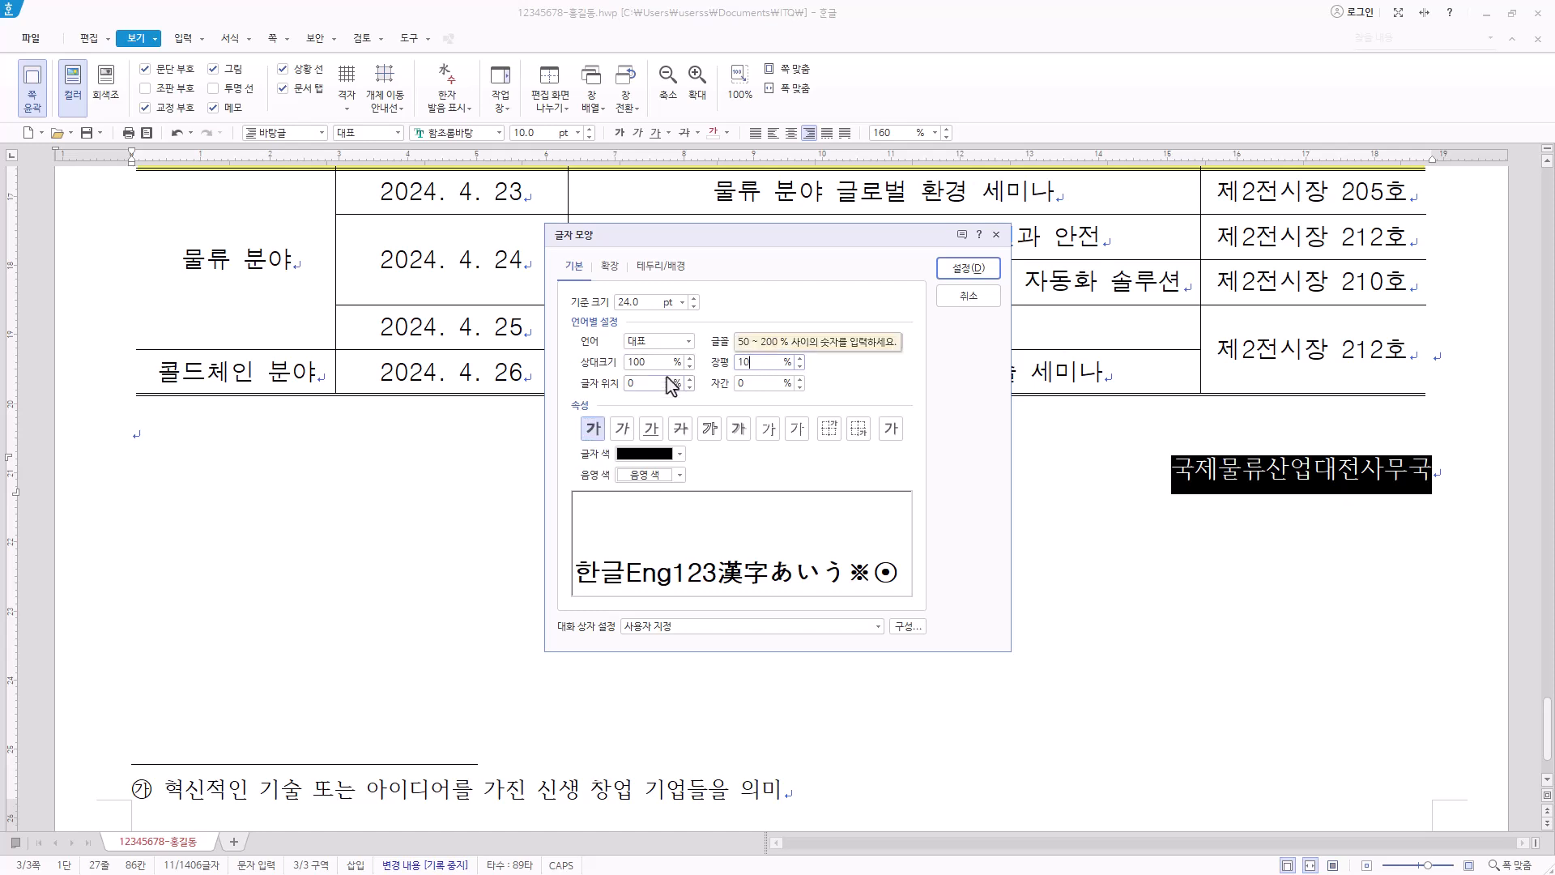
pyautogui.click(968, 269)
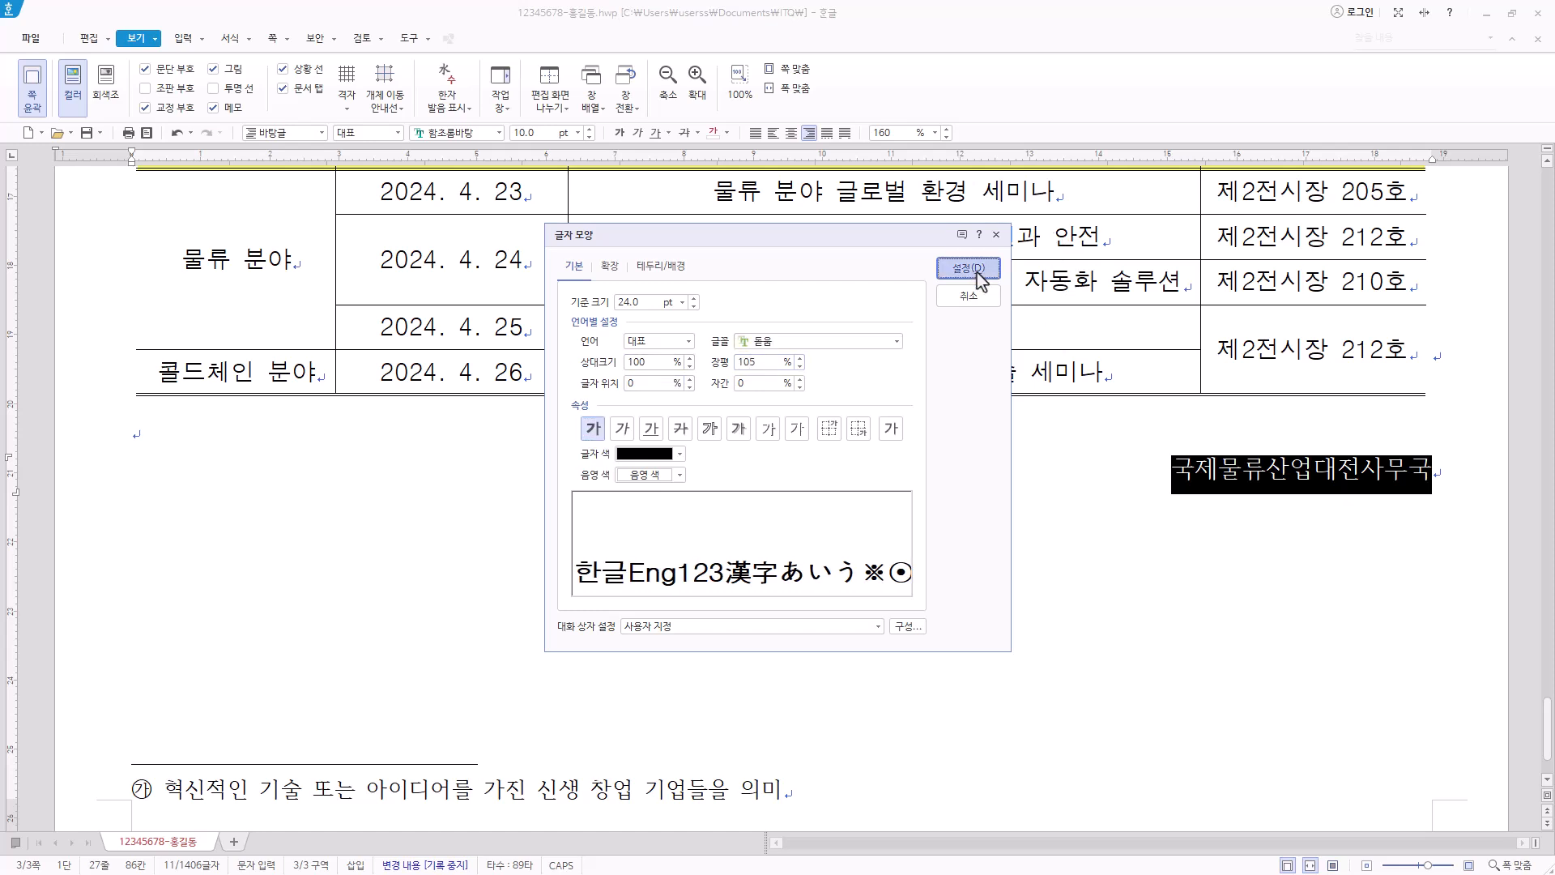
pyautogui.scroll(-3, 1167, 551)
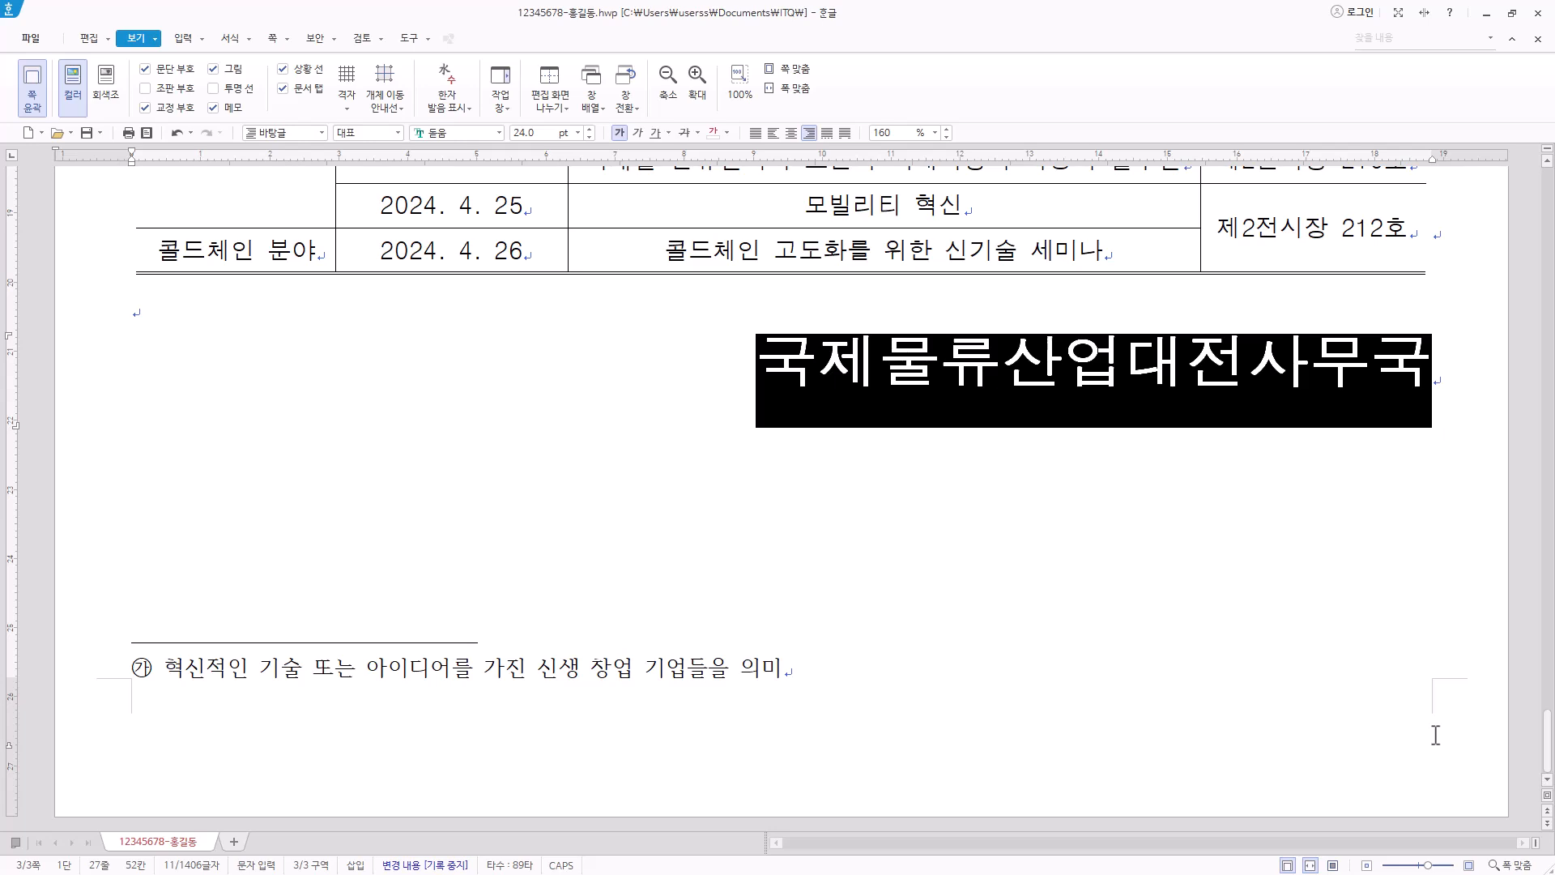
pyautogui.hotkey('alt', 's')
# Set up a page number at the bottom right of the page in the I,II,III style without dashes (줄표 넣기).
pyautogui.click(181, 312)
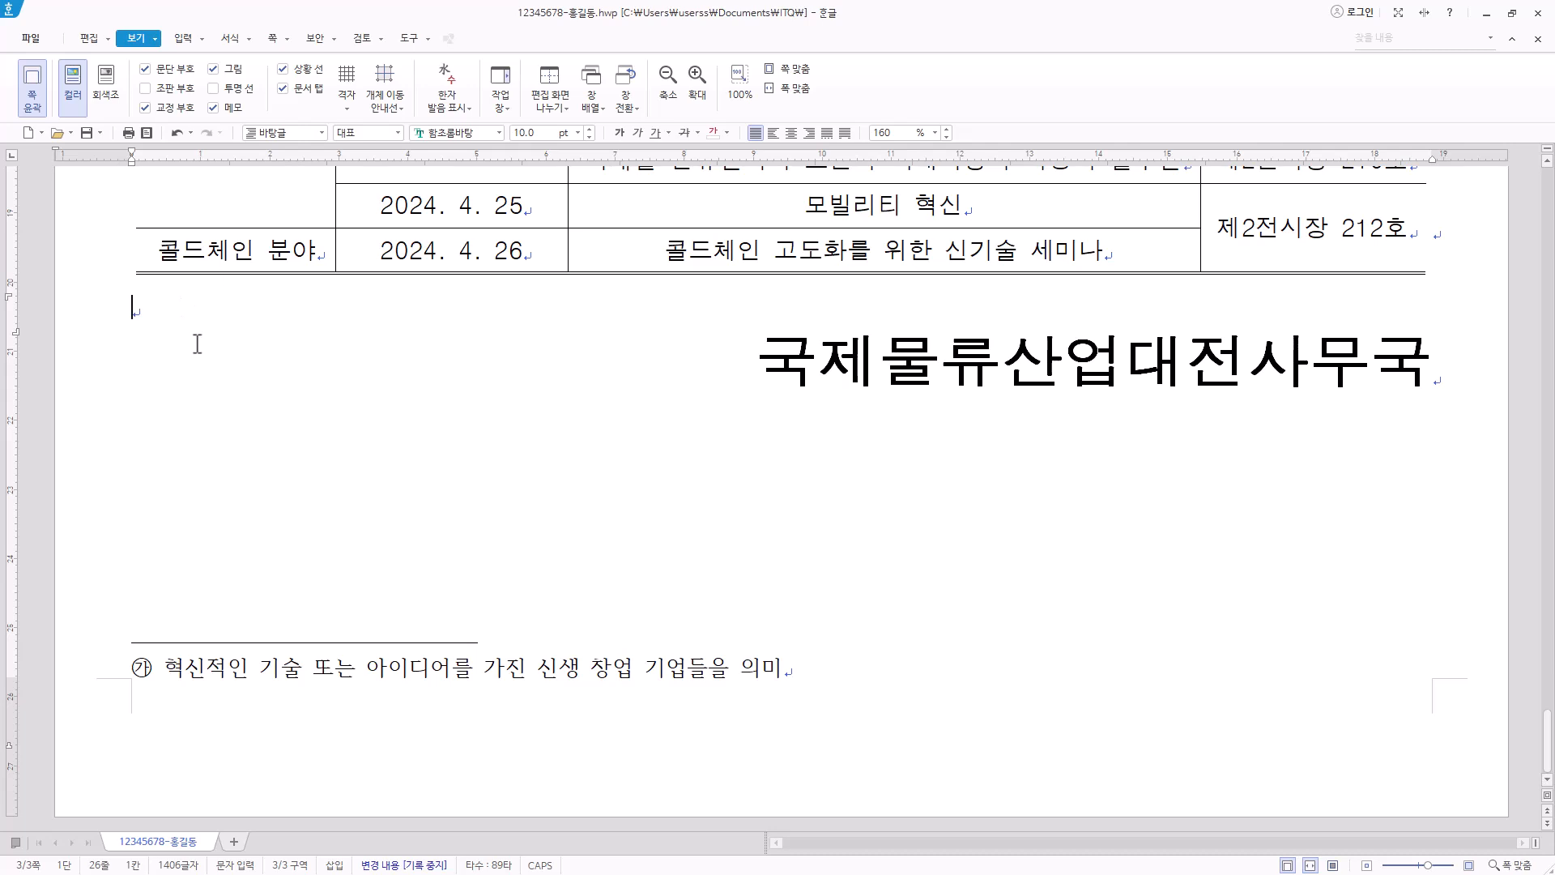
pyautogui.click(275, 39)
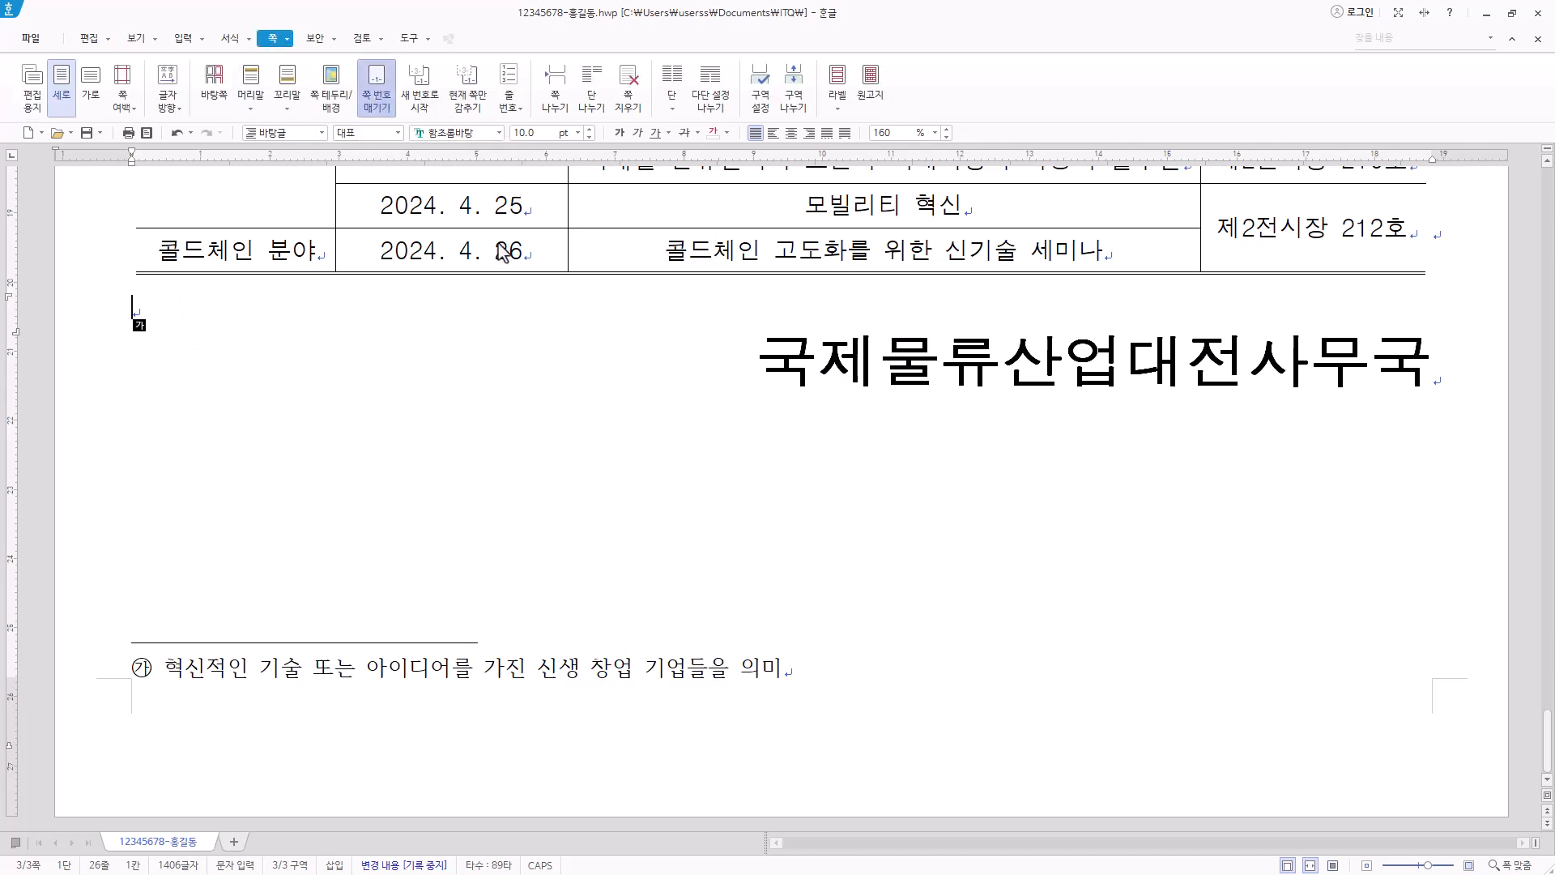
pyautogui.click(381, 117)
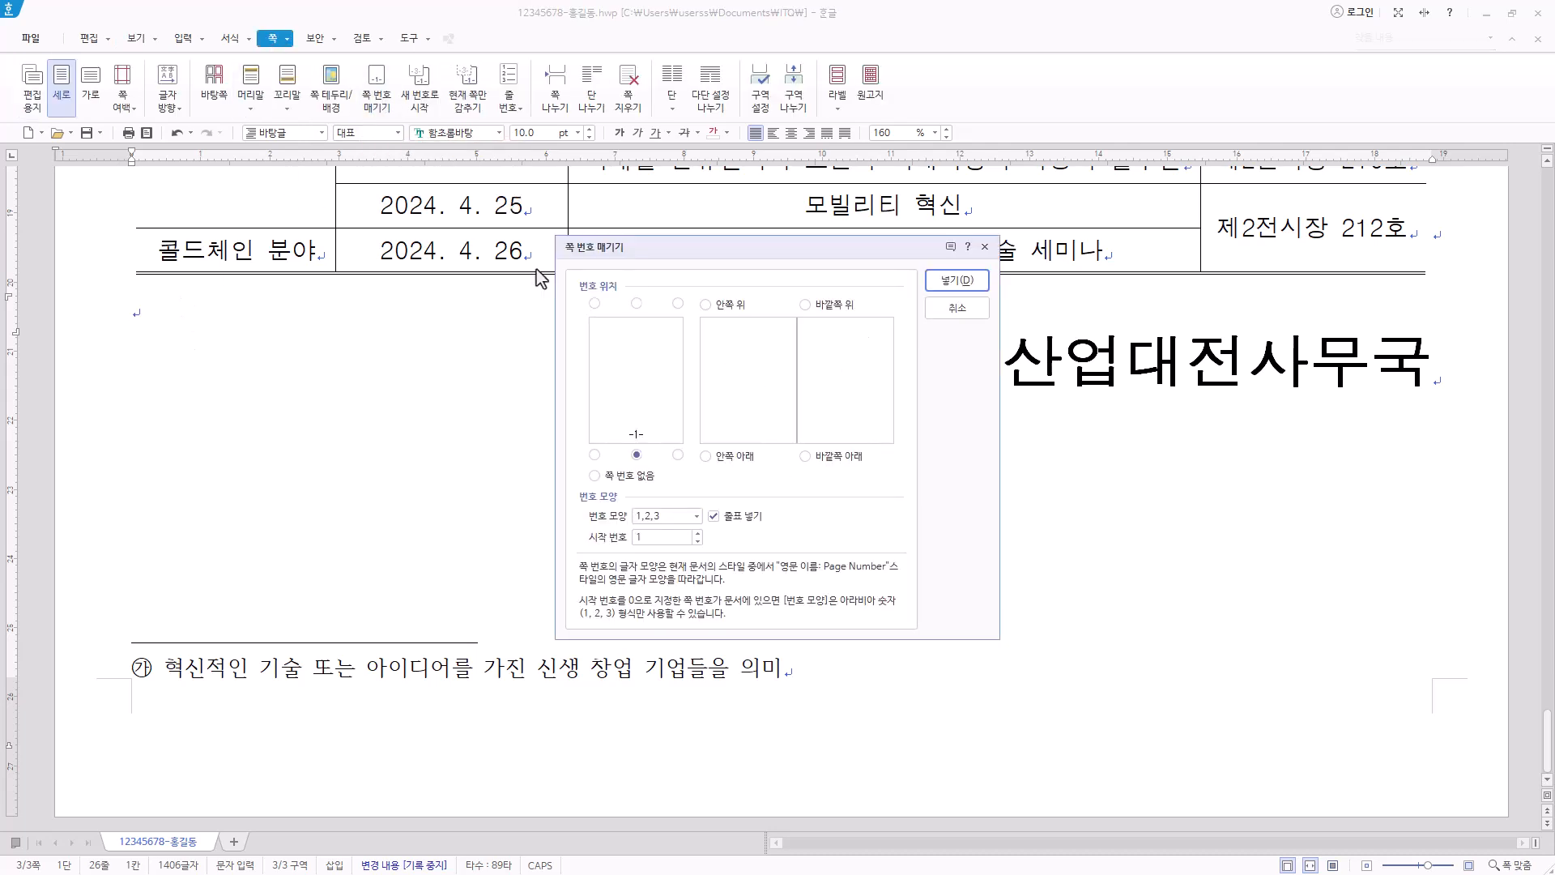
pyautogui.click(679, 456)
pyautogui.click(676, 516)
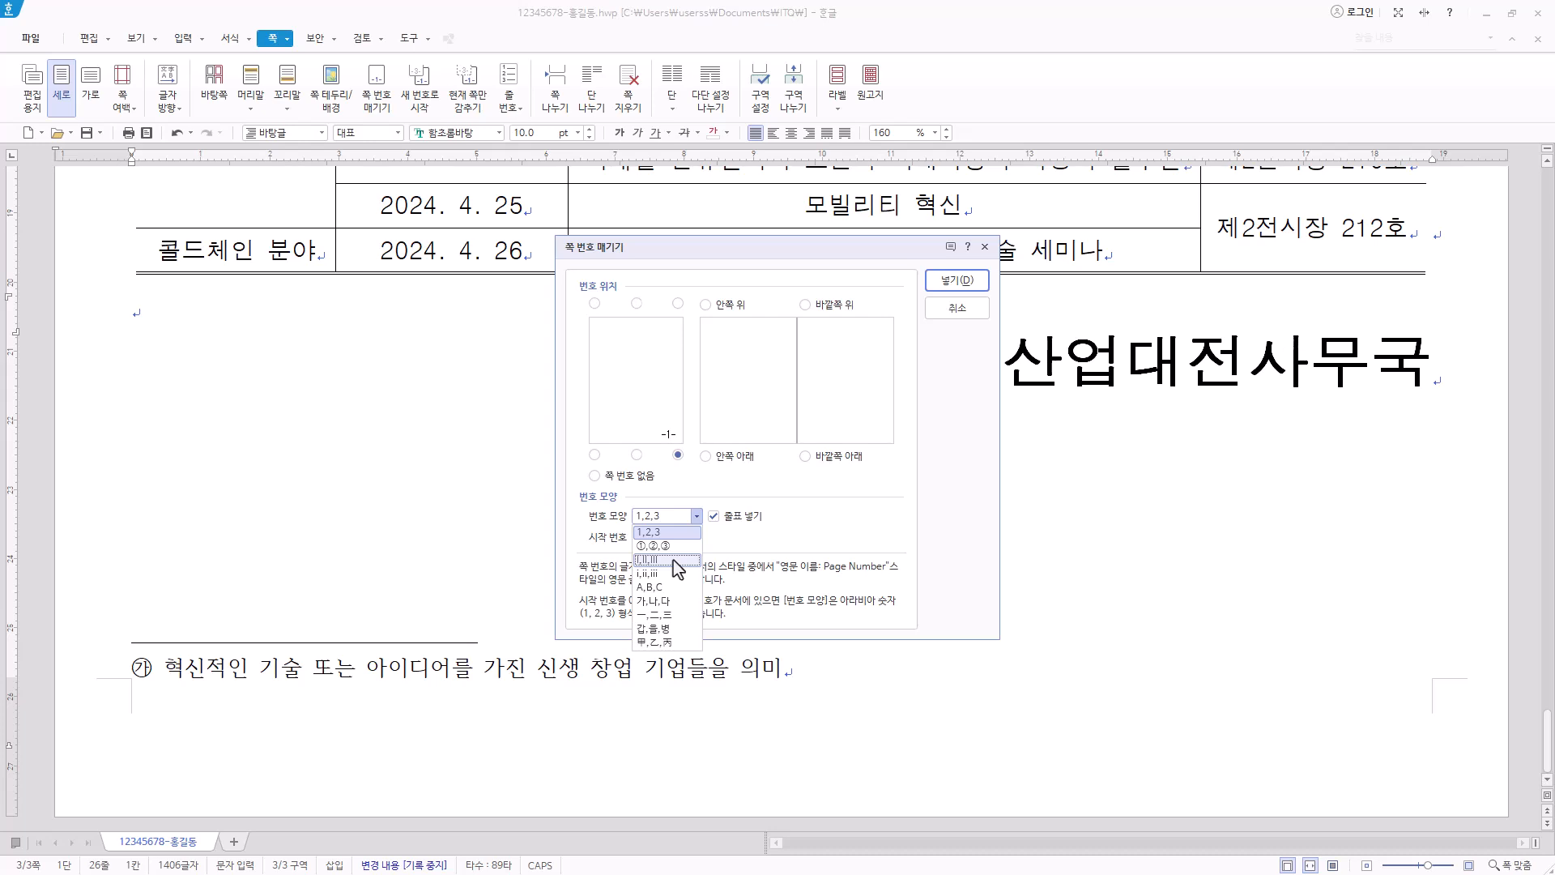
pyautogui.click(668, 559)
pyautogui.click(713, 518)
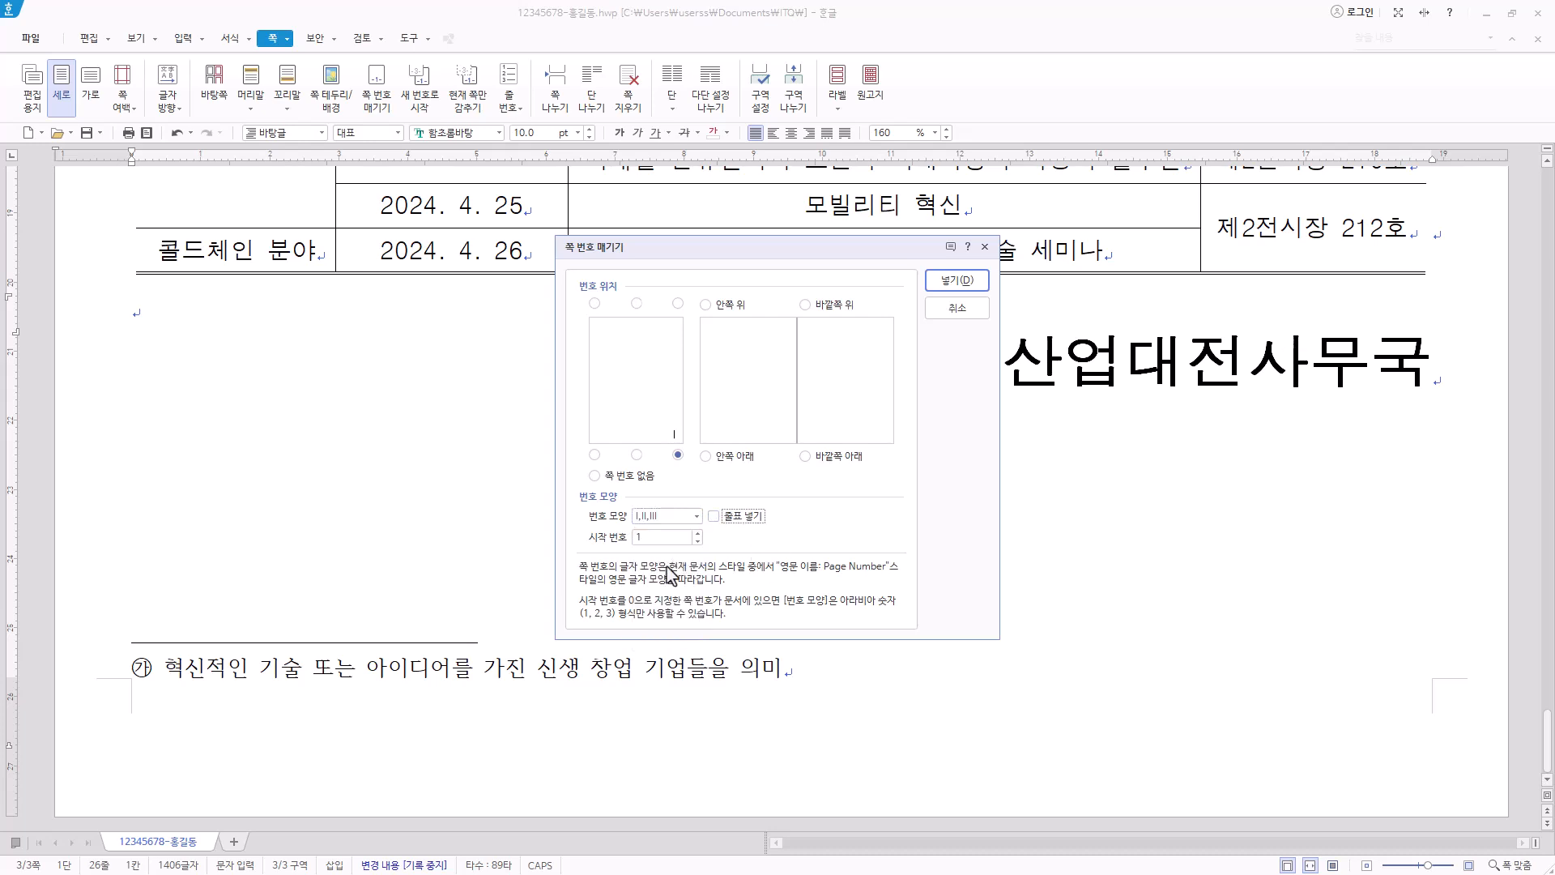
# Set the starting page number to 6 and insert the page numbering.
pyautogui.click(699, 533)
pyautogui.click(699, 534)
pyautogui.click(699, 534)
pyautogui.click(699, 534)
pyautogui.click(699, 534)
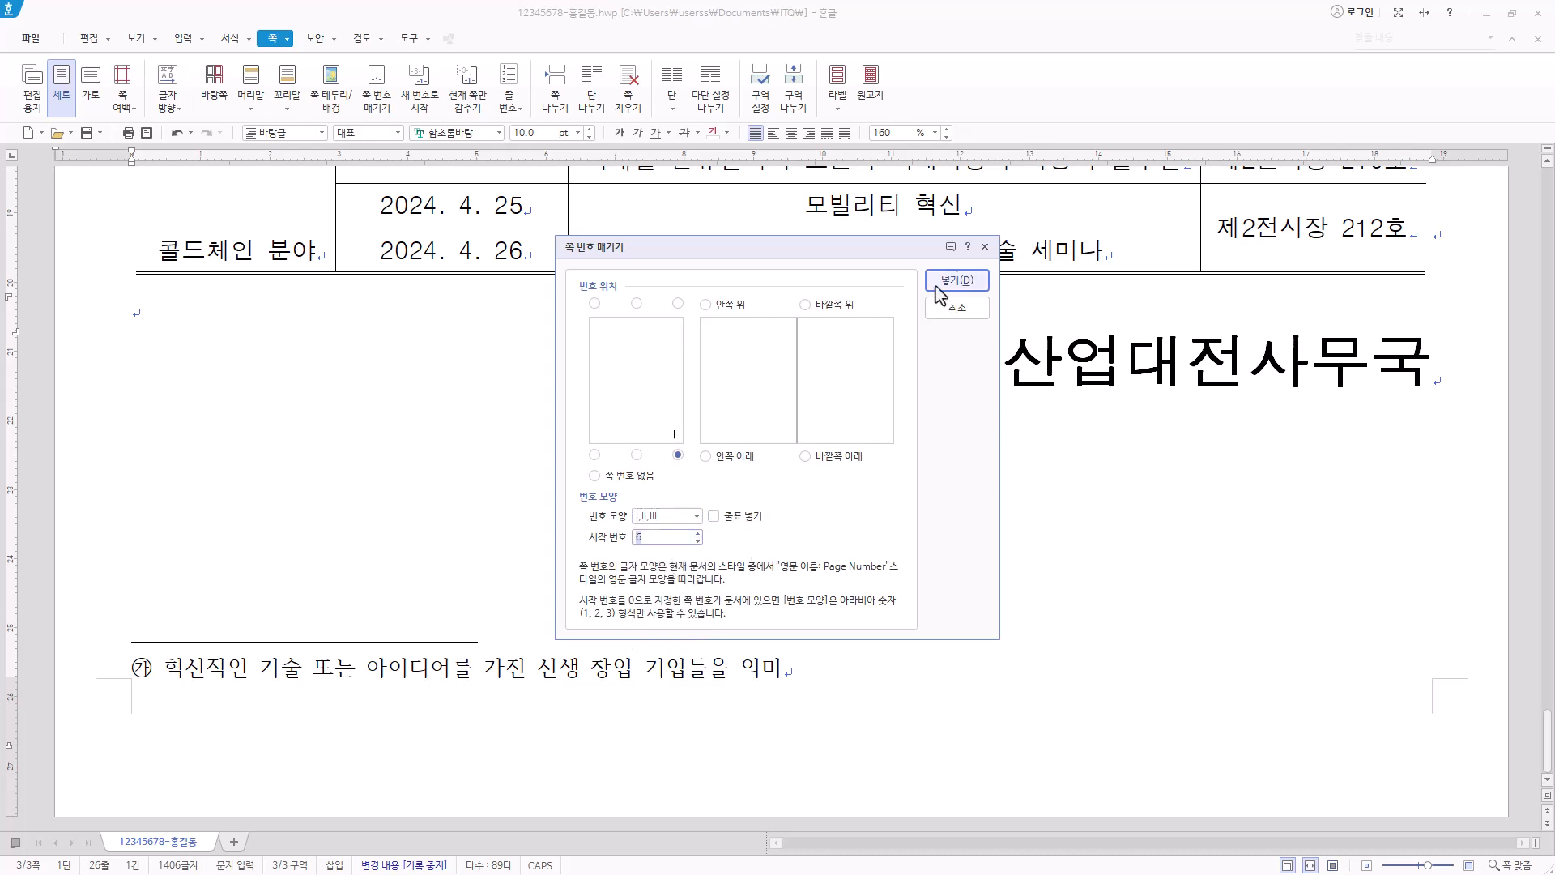
pyautogui.click(958, 281)
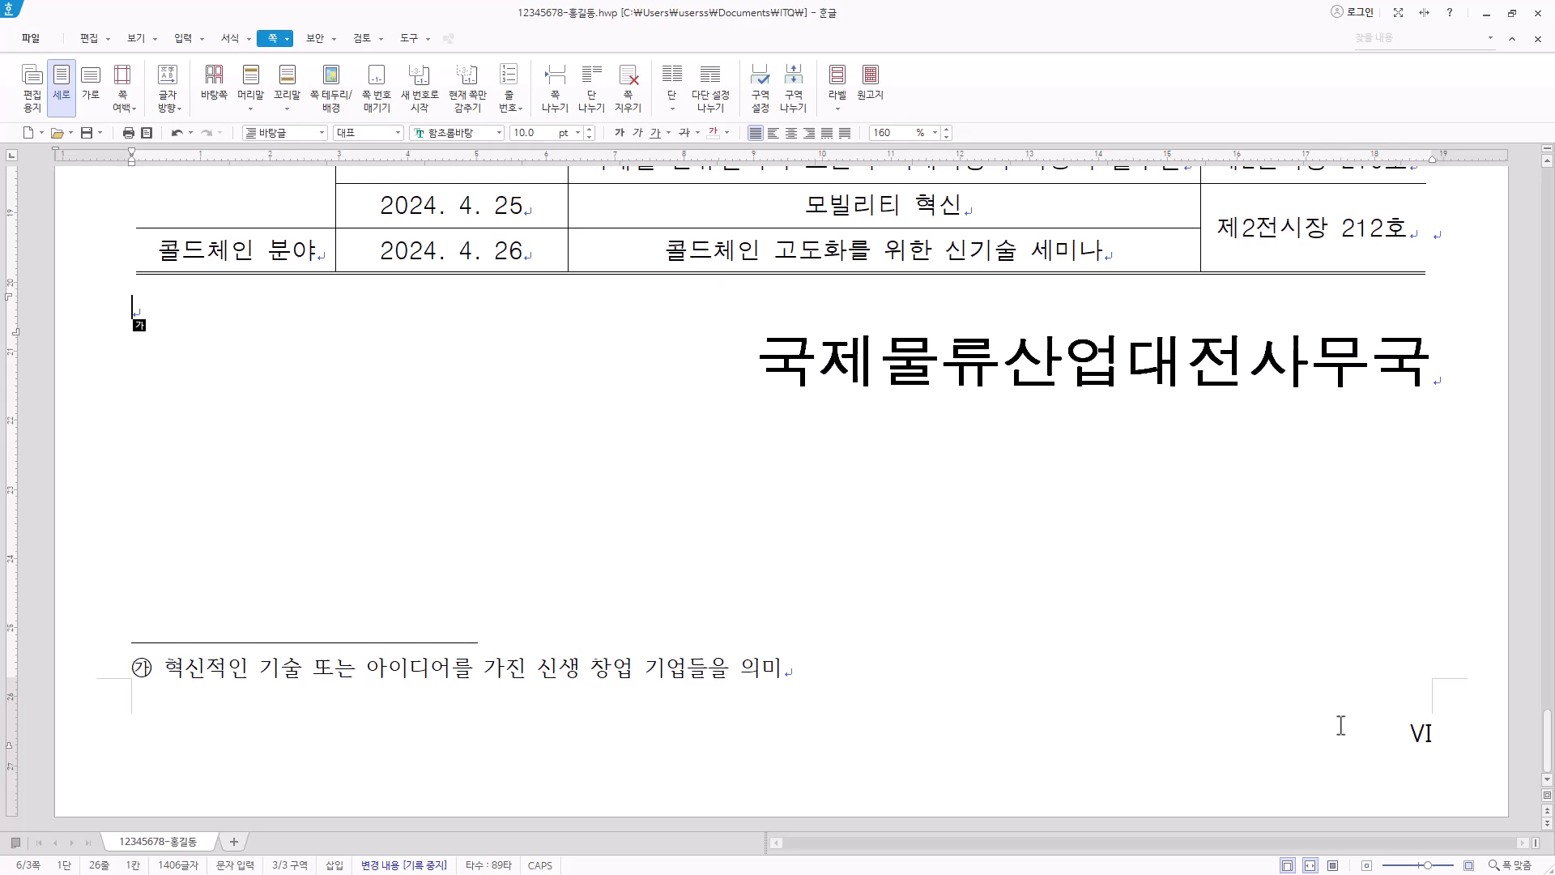
# Place the cursor before page 3's title and turn on the display of control codes (조판 부호).
pyautogui.scroll(15, 1340, 725)
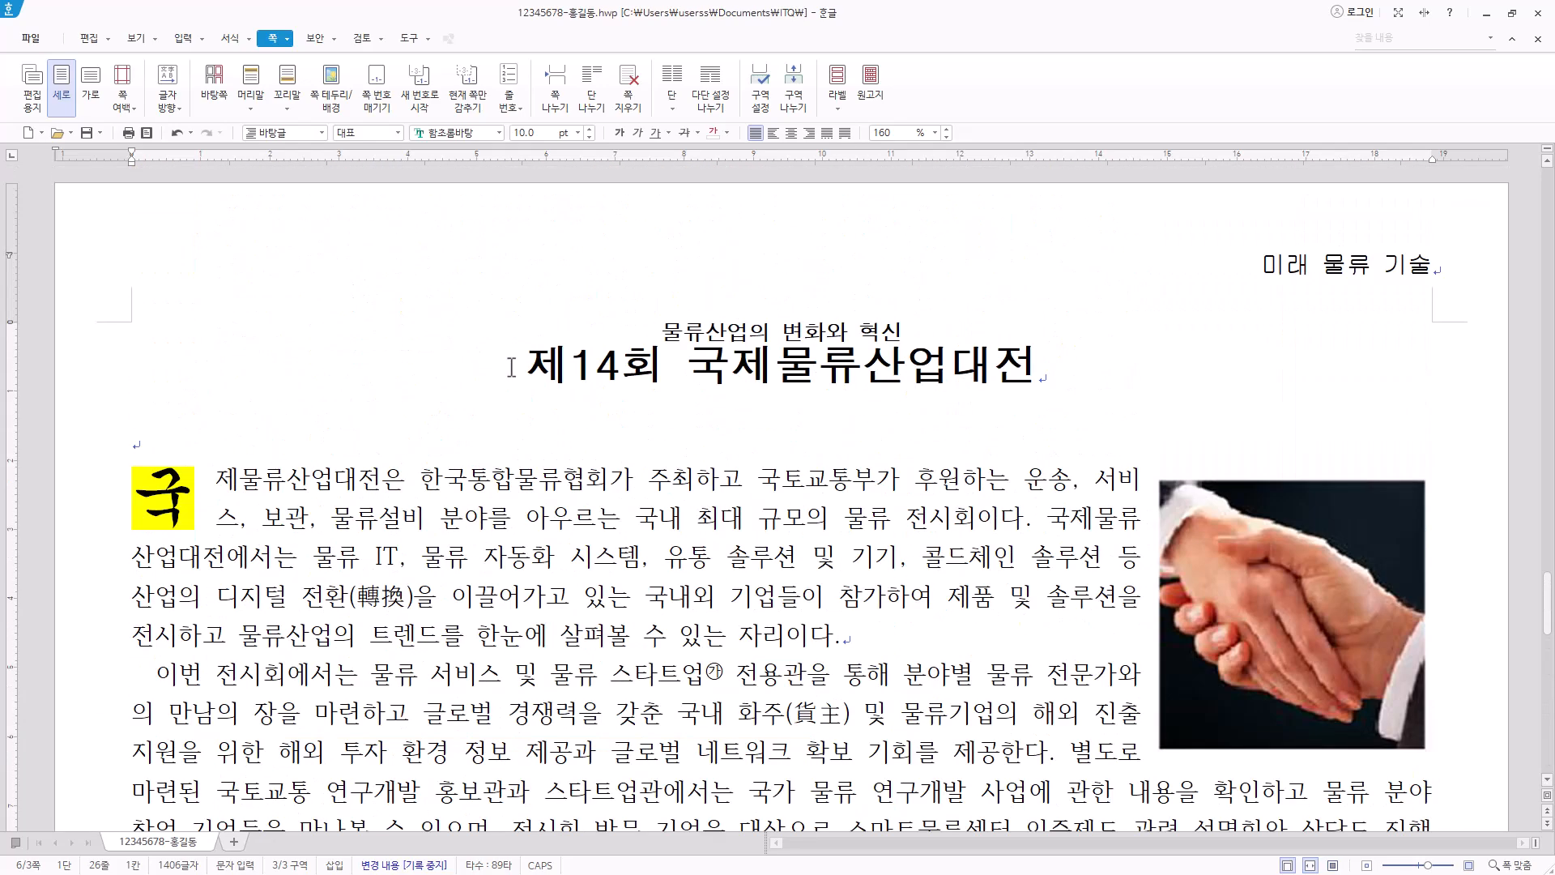
pyautogui.click(518, 360)
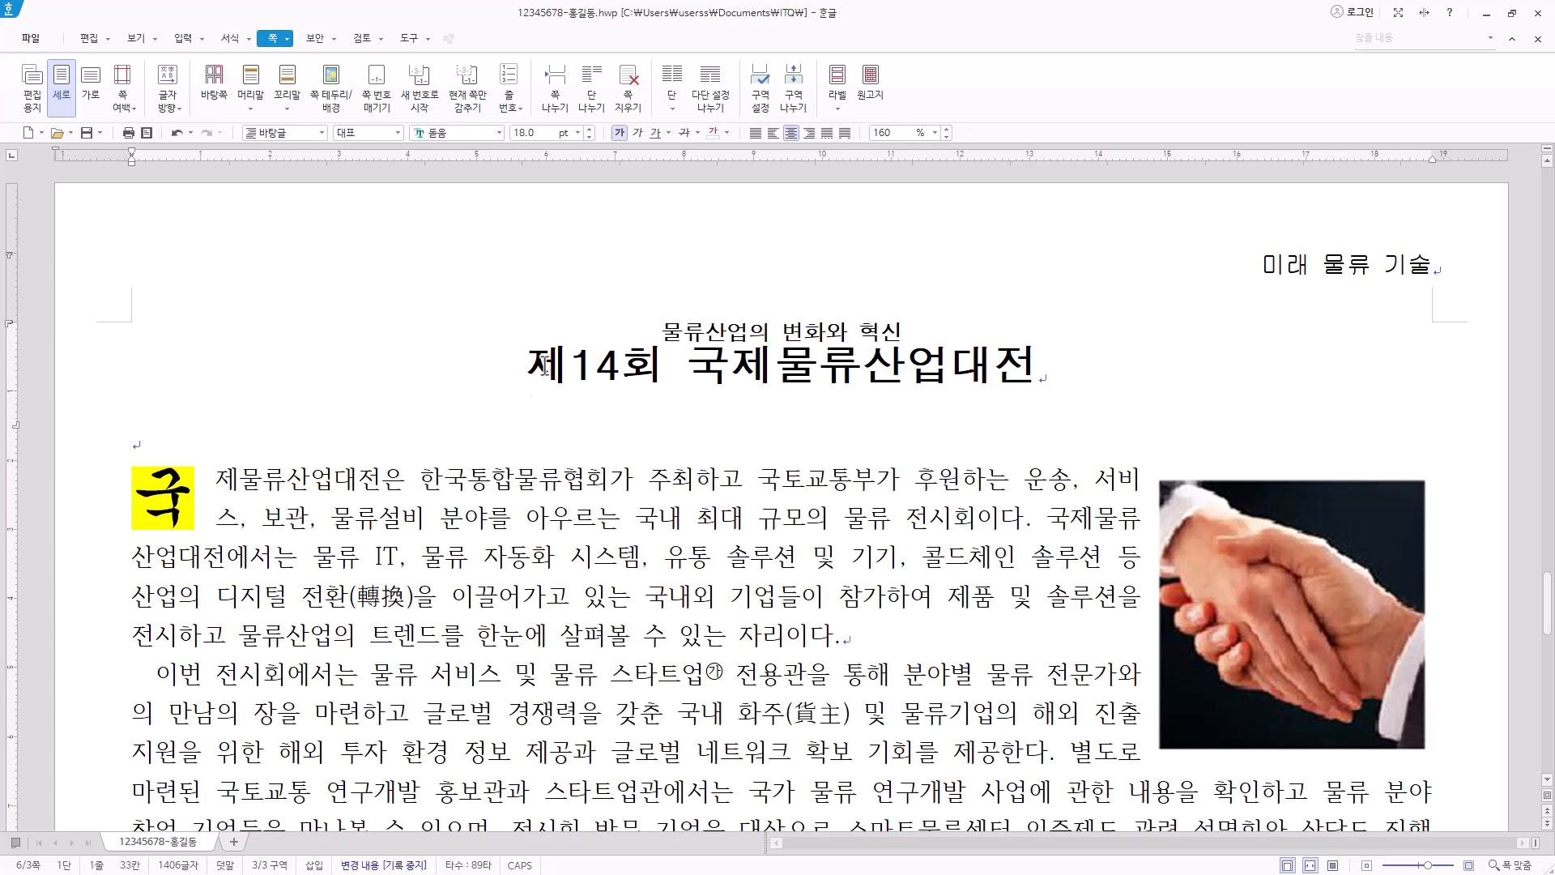
pyautogui.click(136, 38)
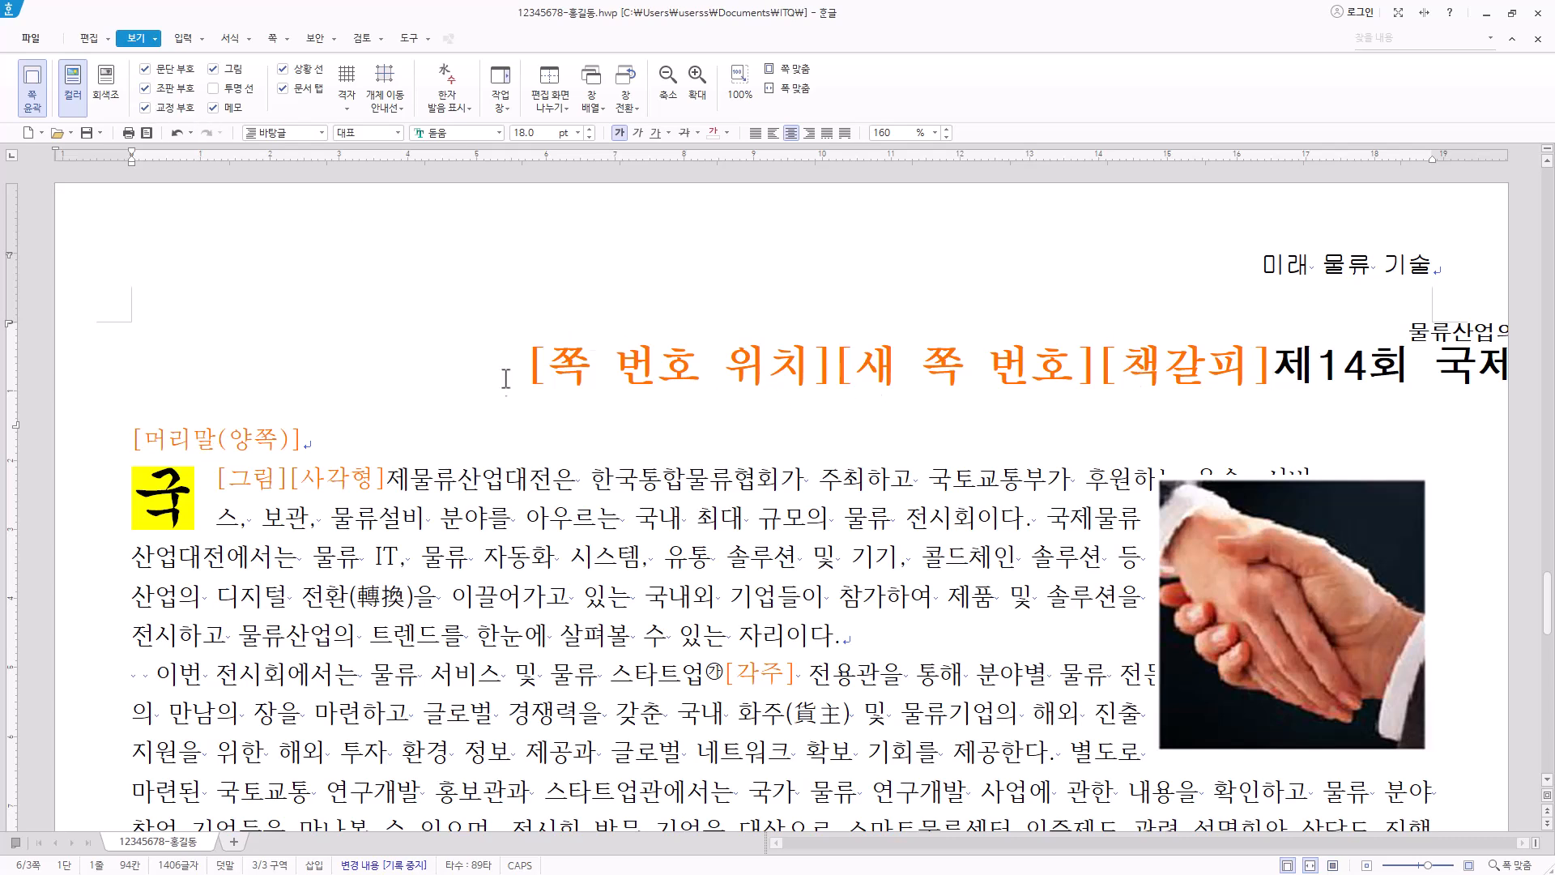
# Copy the [쪽 번호 위치] and [새 쪽 번호] codes before page 3's title and delete them there.
pyautogui.moveTo(521, 384); pyautogui.dragTo(1053, 375)
pyautogui.hotkey('ctrl', 'c')
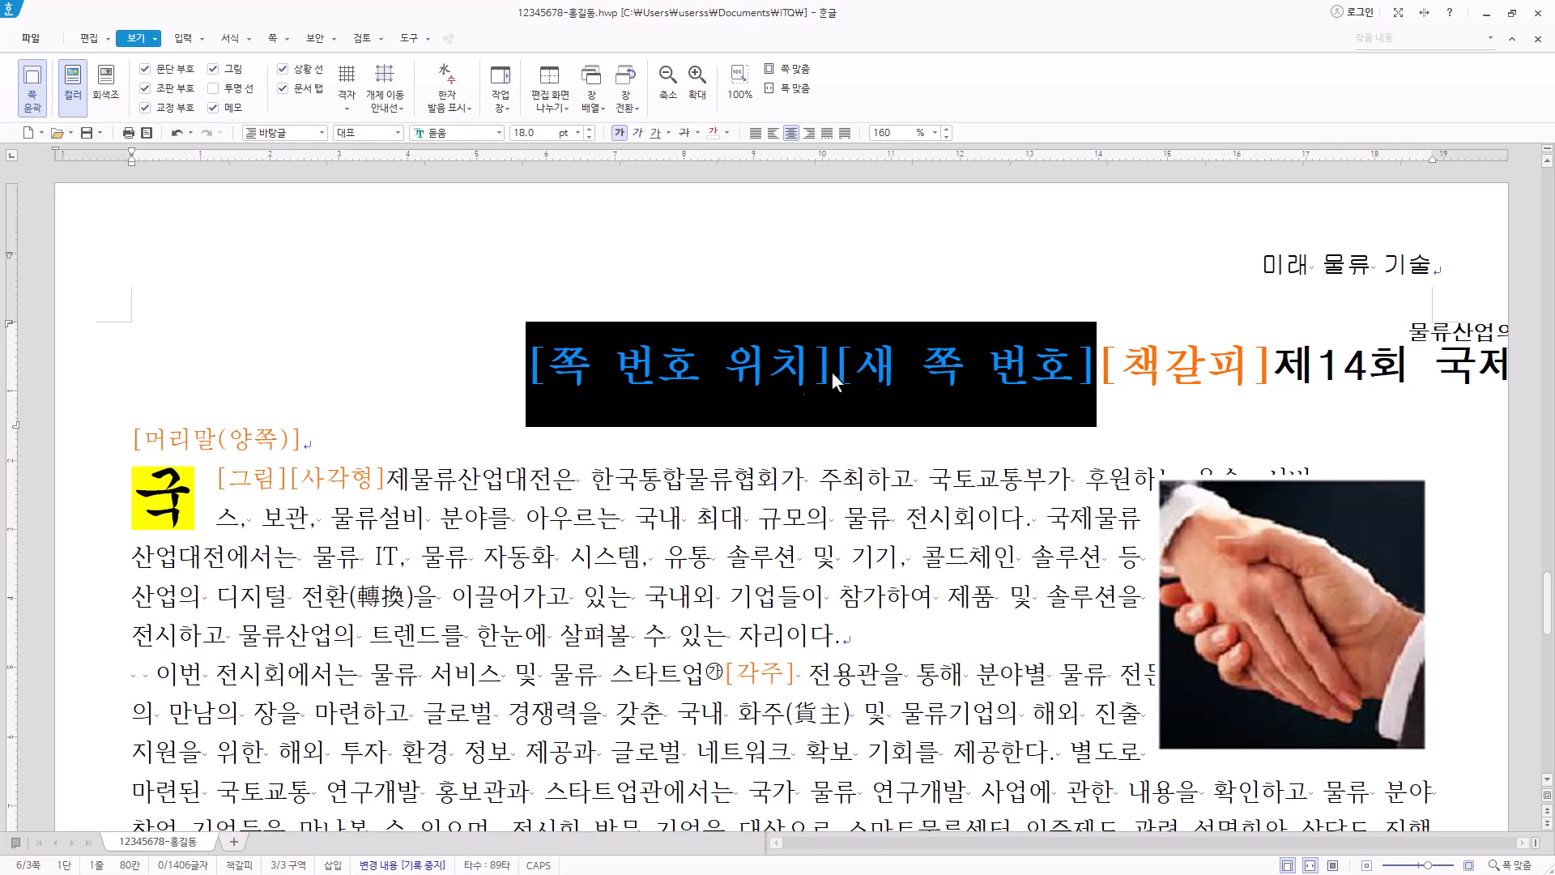
pyautogui.press('Delete')
# Paste the copied page number codes before the first [사각형] code on page 2.
pyautogui.scroll(1, 546, 409)
pyautogui.scroll(15, 546, 409)
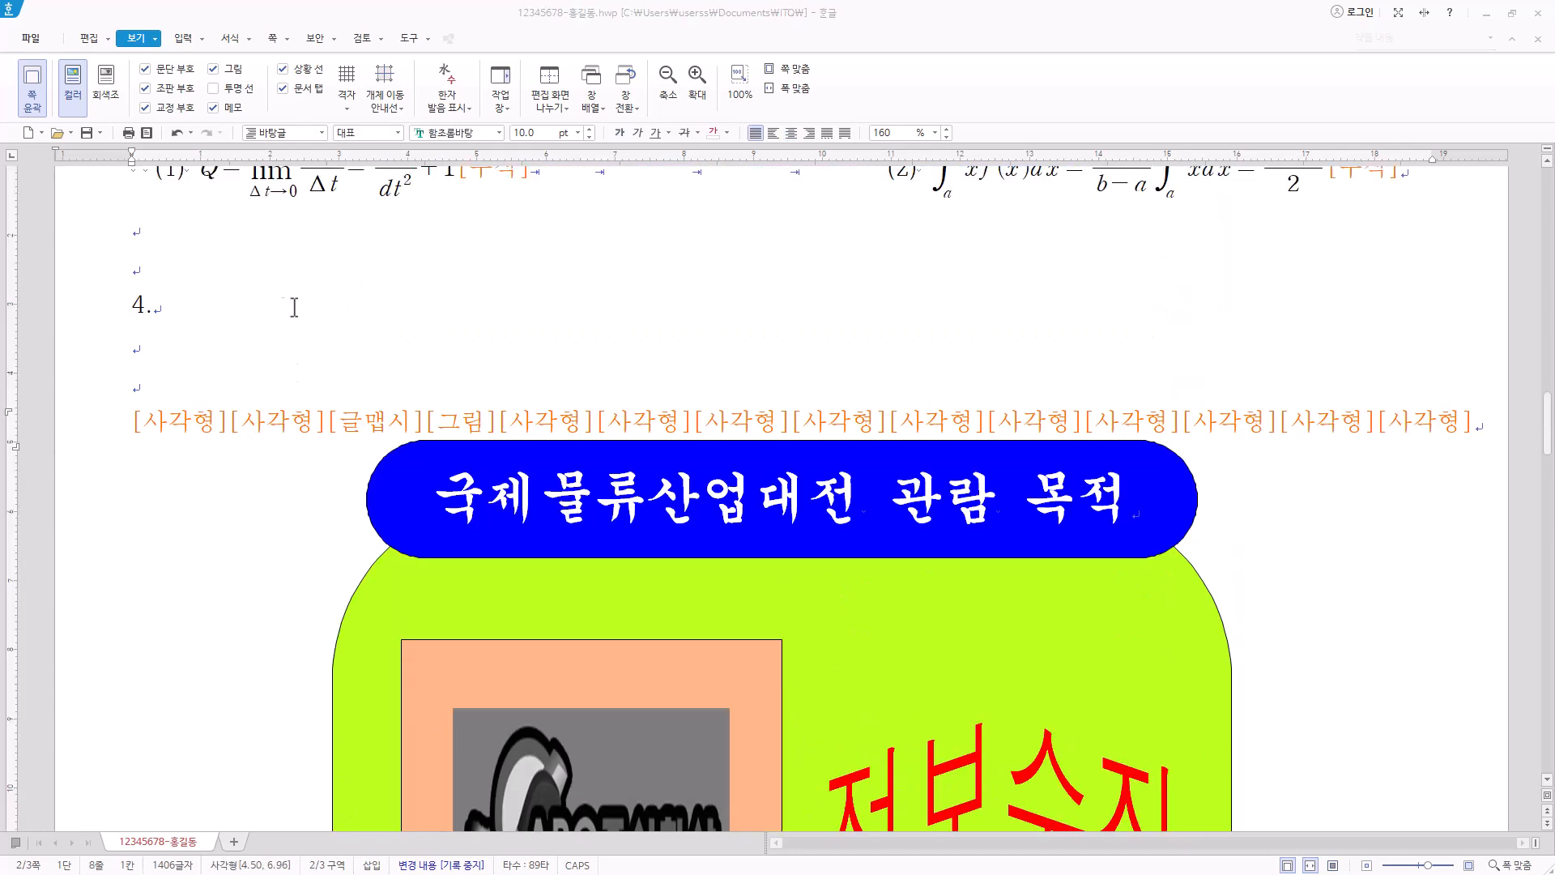
pyautogui.click(133, 422)
pyautogui.hotkey('ctrl', 'v')
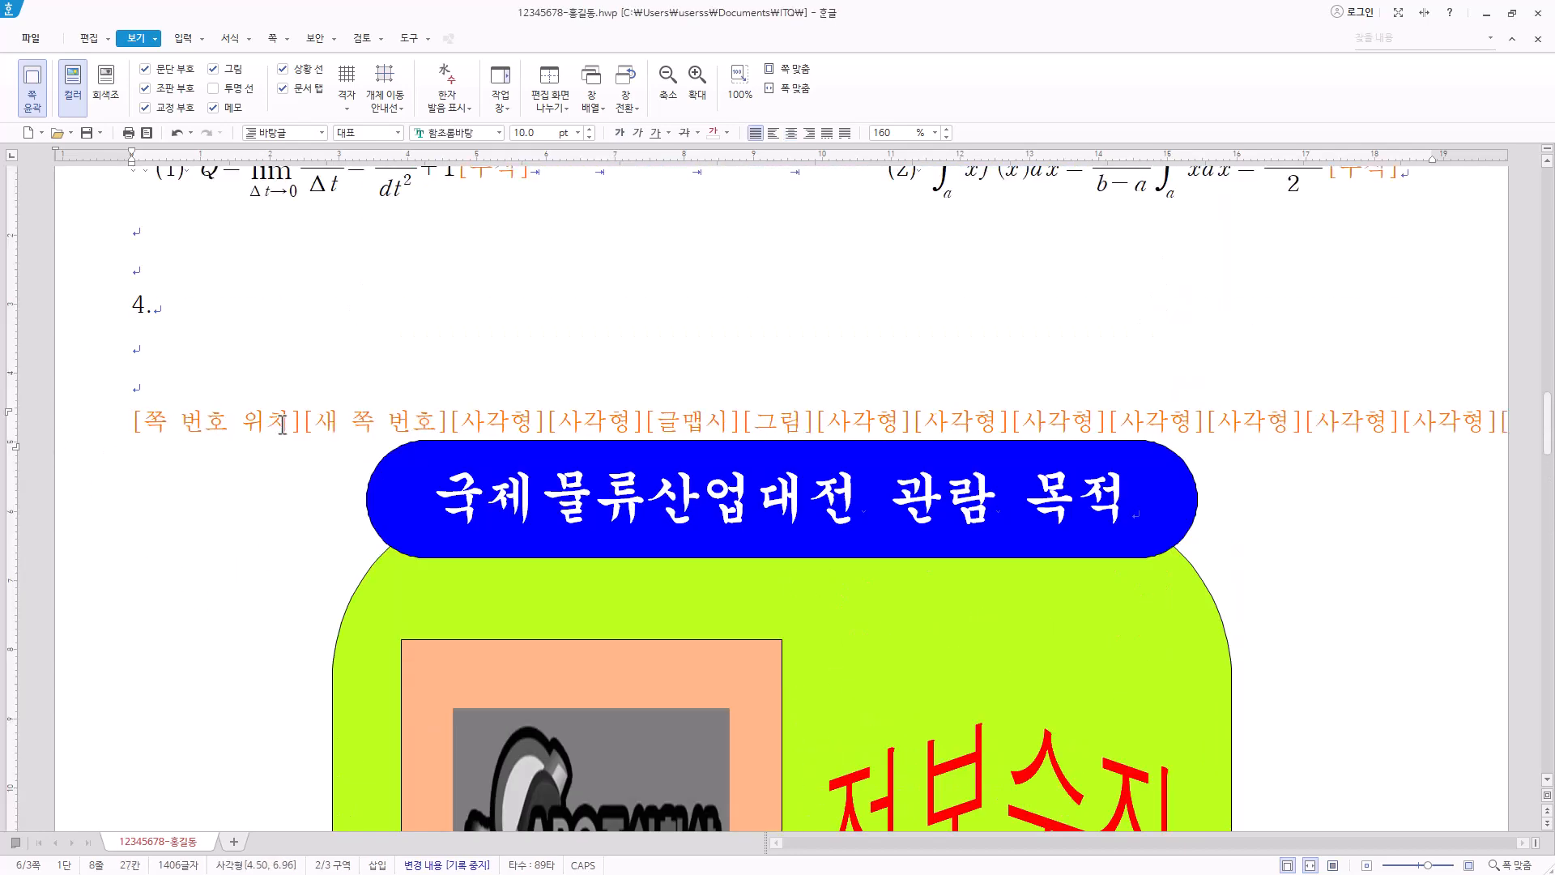
# Check the pasted page number codes and the page numbering at the foot of pages 2 and 3.
pyautogui.moveTo(448, 421); pyautogui.dragTo(64, 423)
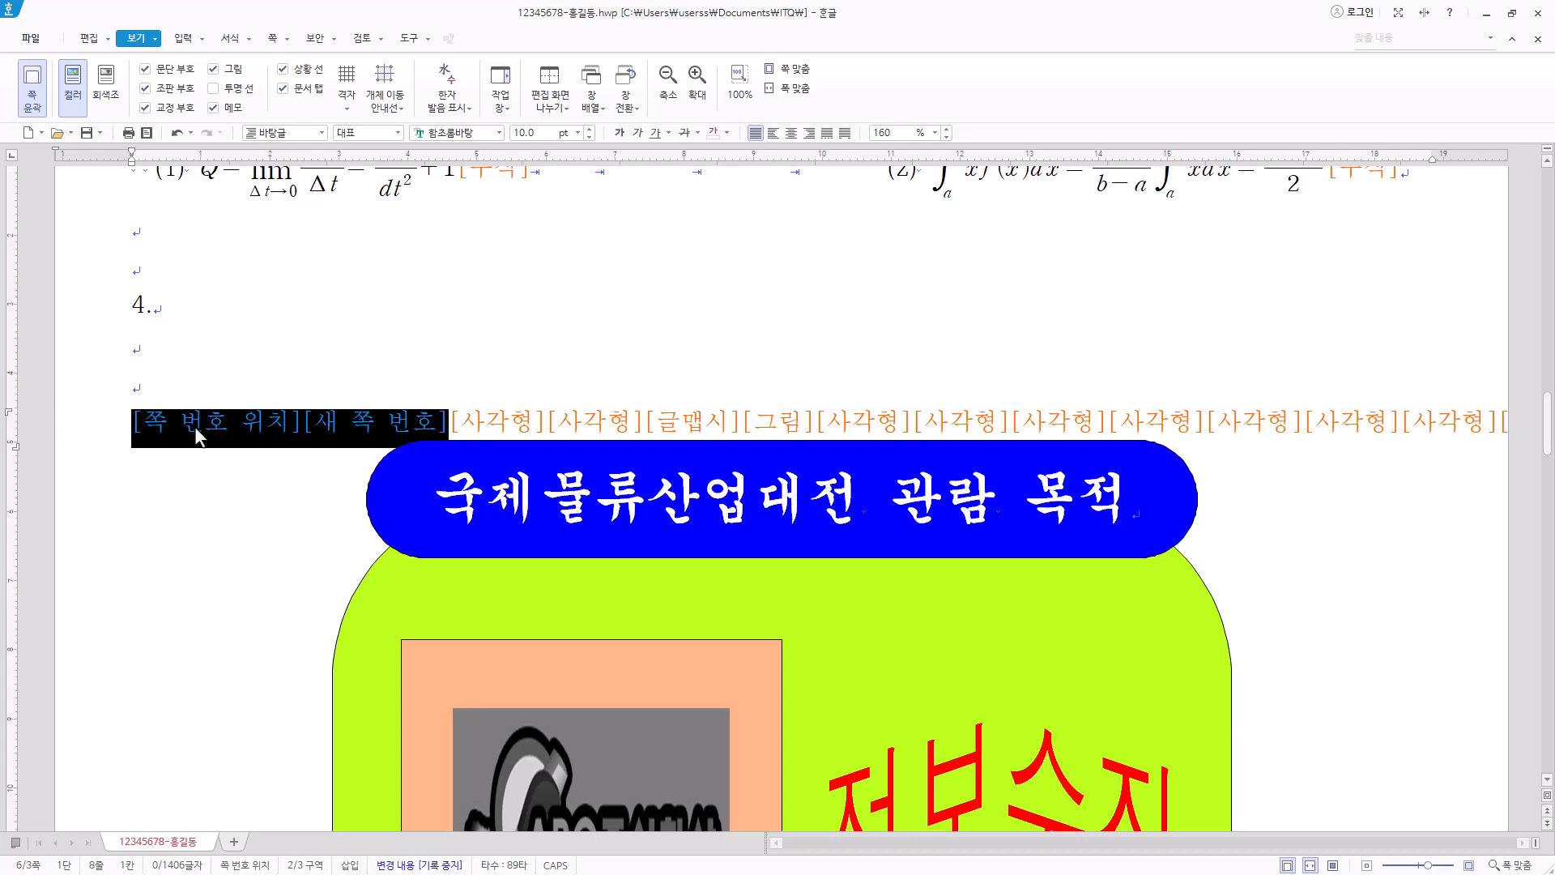
pyautogui.click(461, 425)
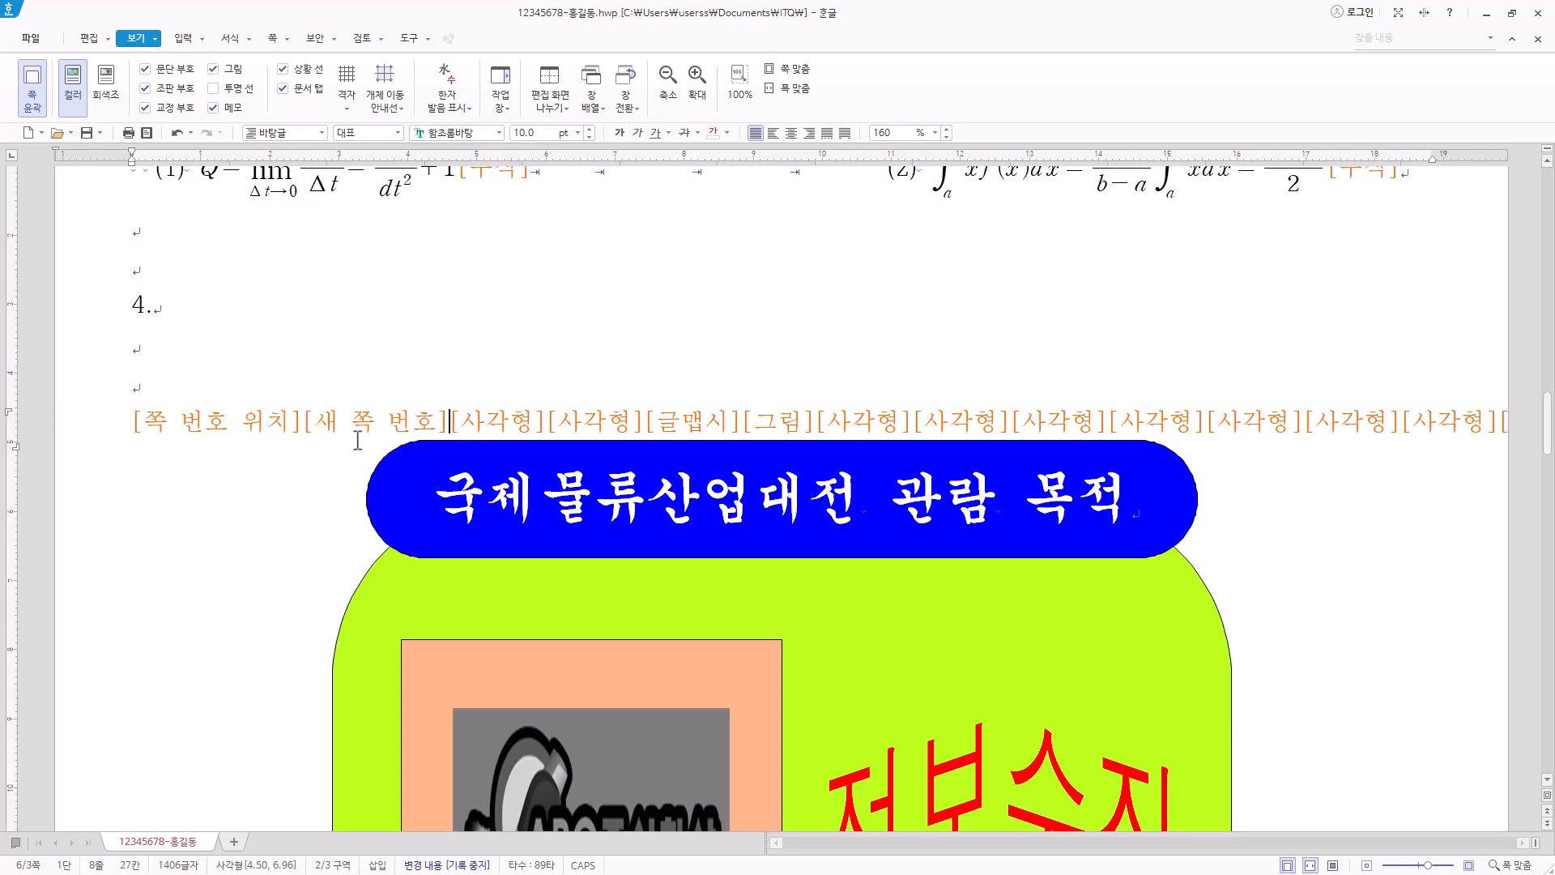
pyautogui.scroll(-5, 1390, 624)
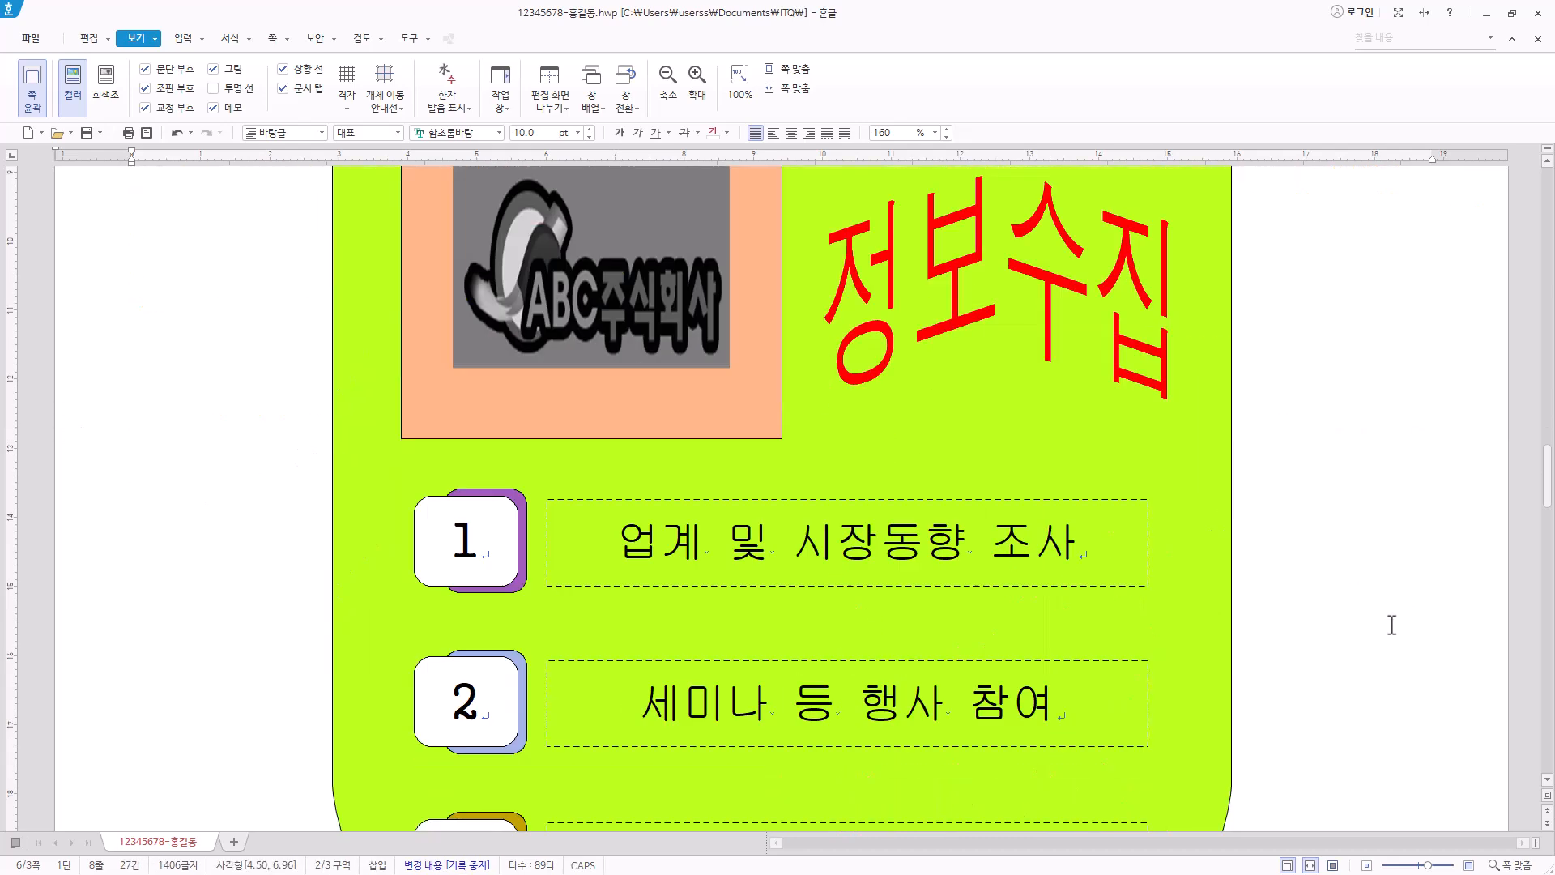
pyautogui.scroll(-8, 1391, 625)
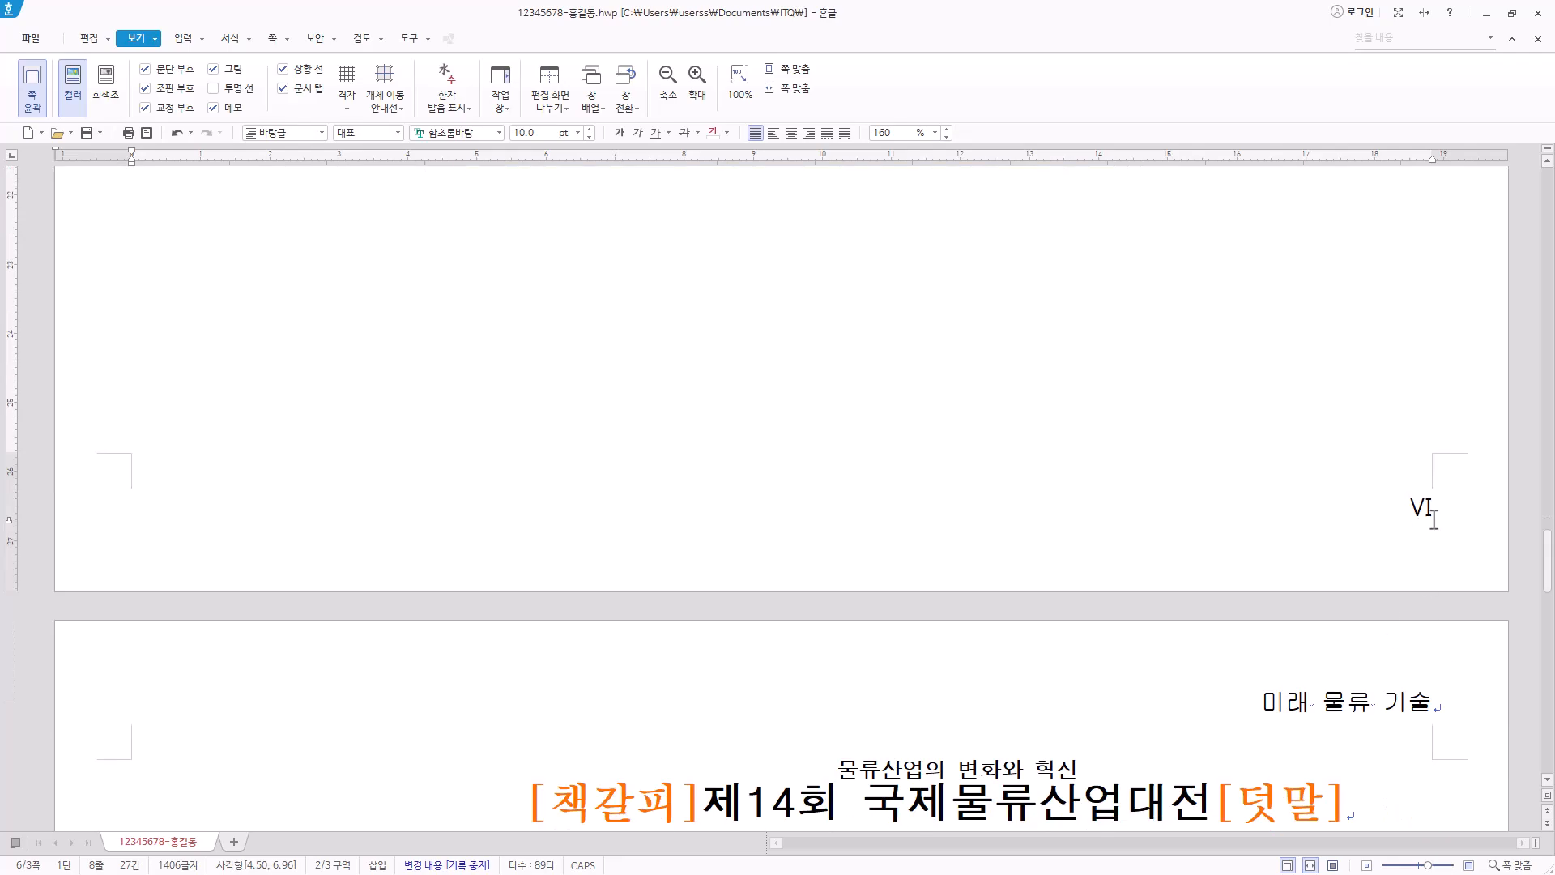
pyautogui.scroll(-15, 1470, 733)
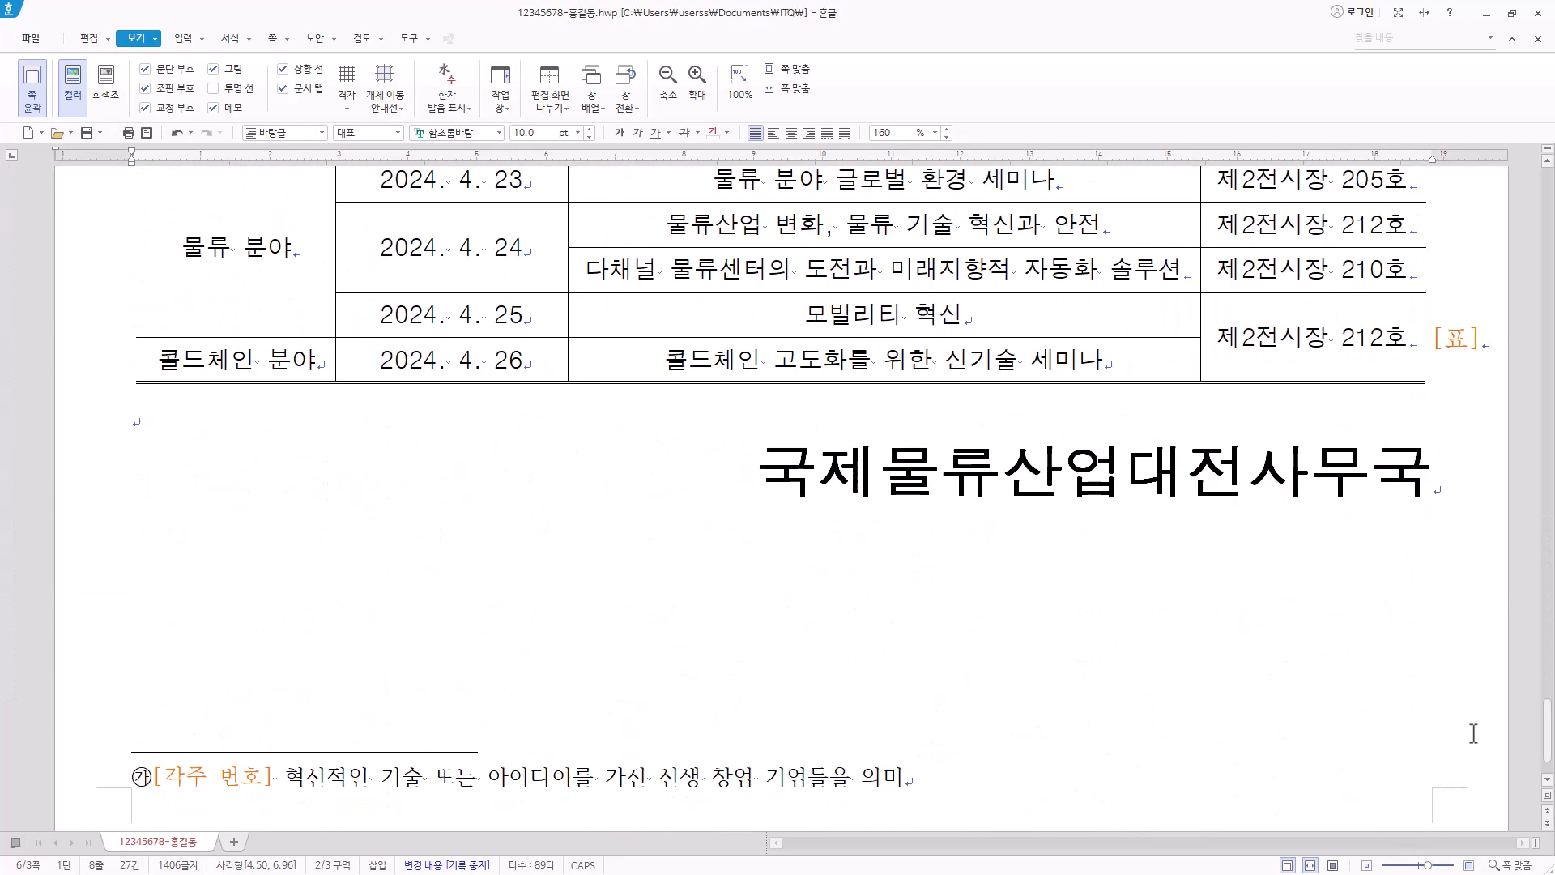
pyautogui.scroll(-1, 1470, 733)
pyautogui.scroll(16, 1425, 712)
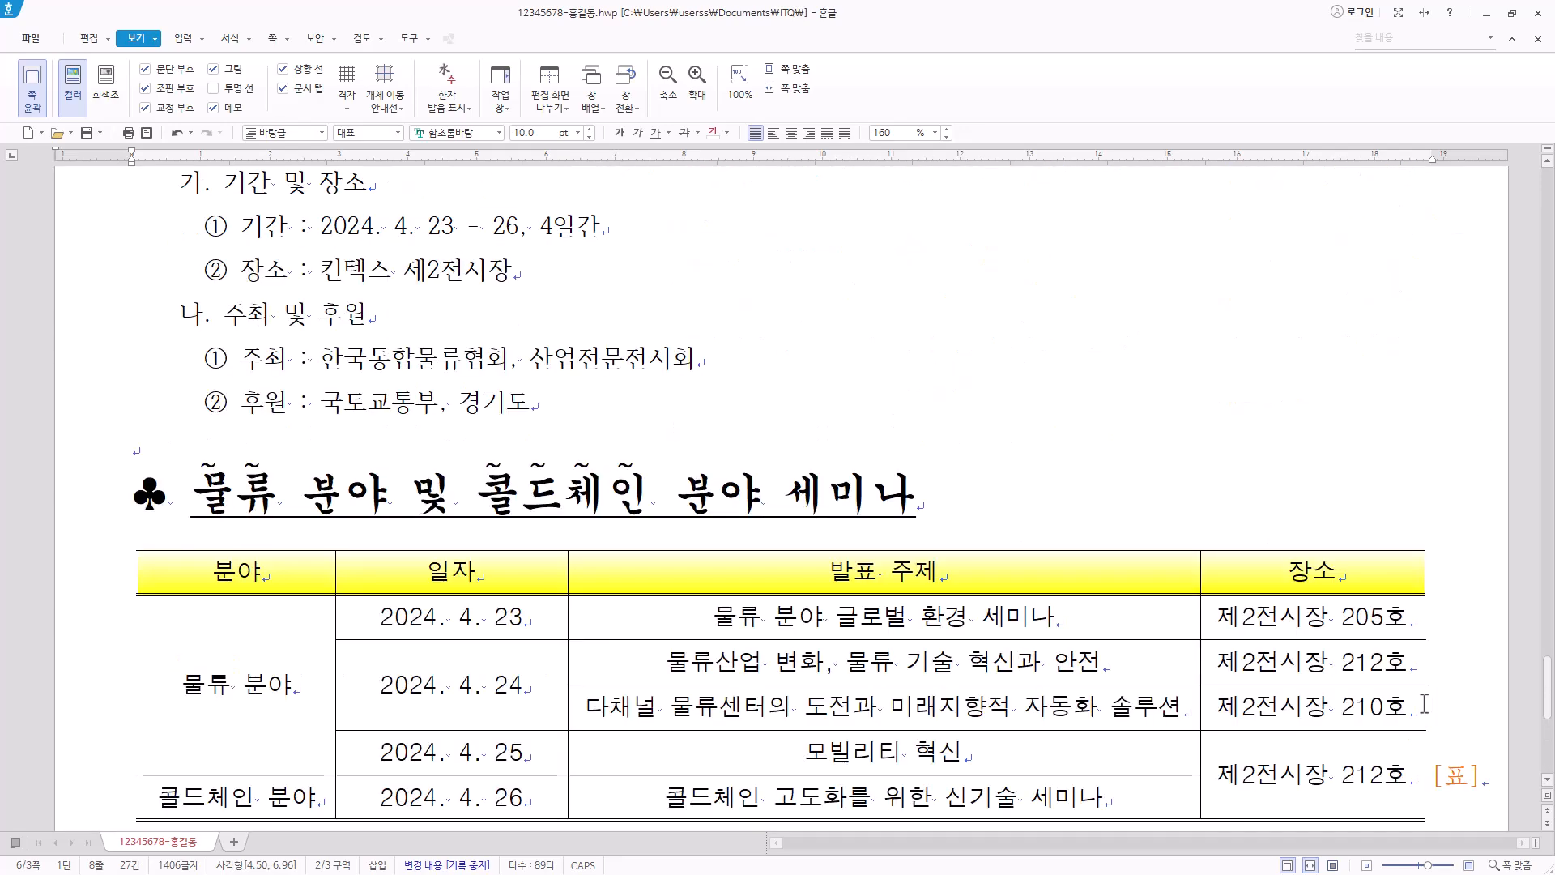
pyautogui.scroll(10, 1423, 703)
# Cut the [쪽 번호 위치] and [새 쪽 번호] codes from the shapes line on page 2.
pyautogui.click(130, 532)
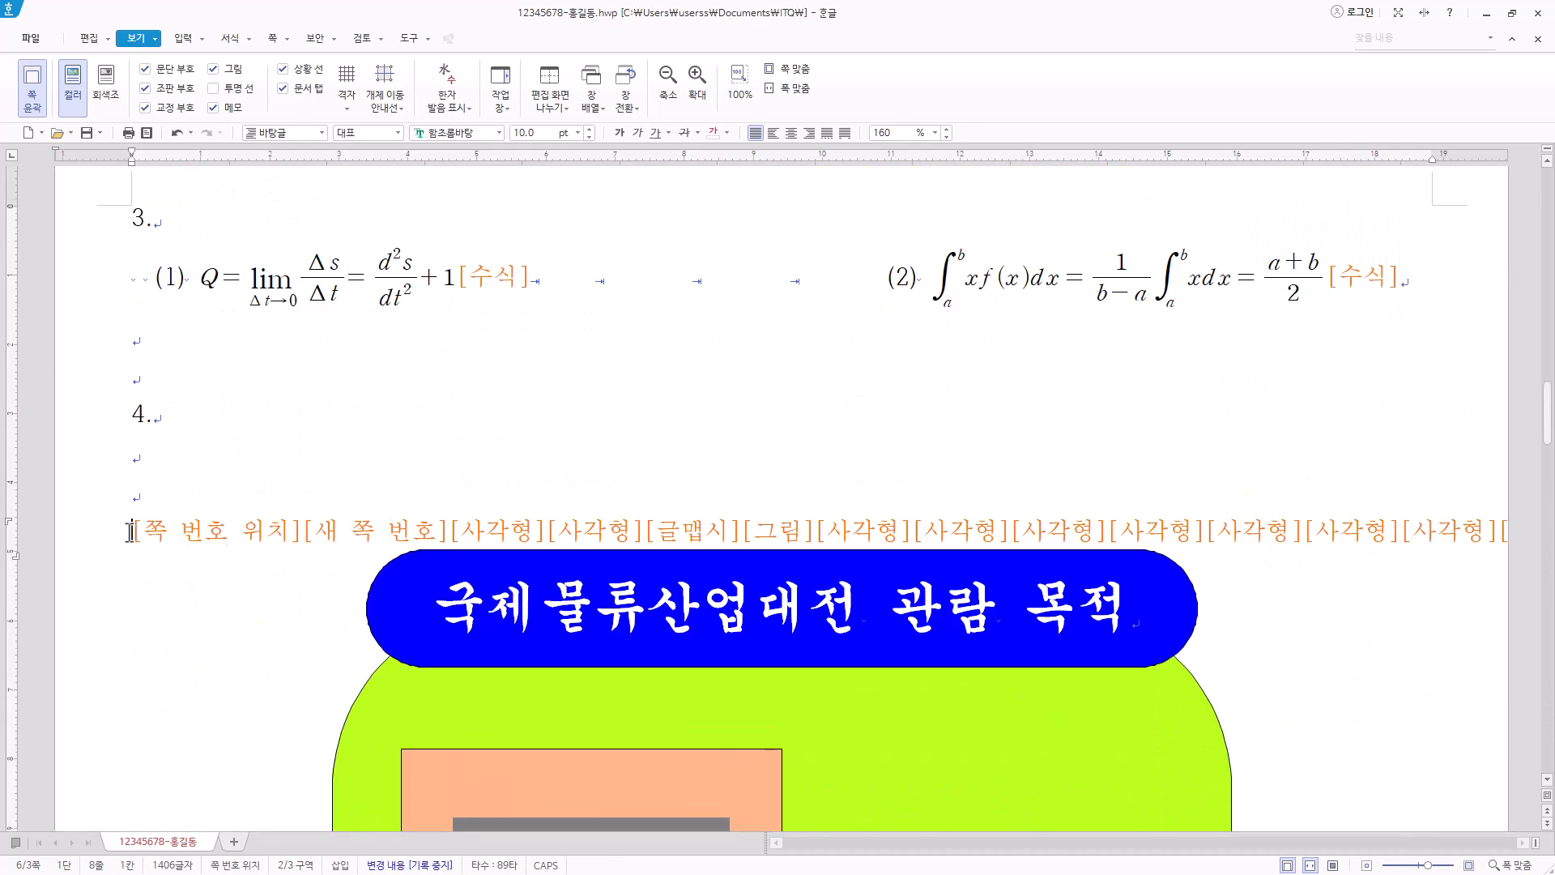
pyautogui.moveTo(130, 532); pyautogui.dragTo(387, 532)
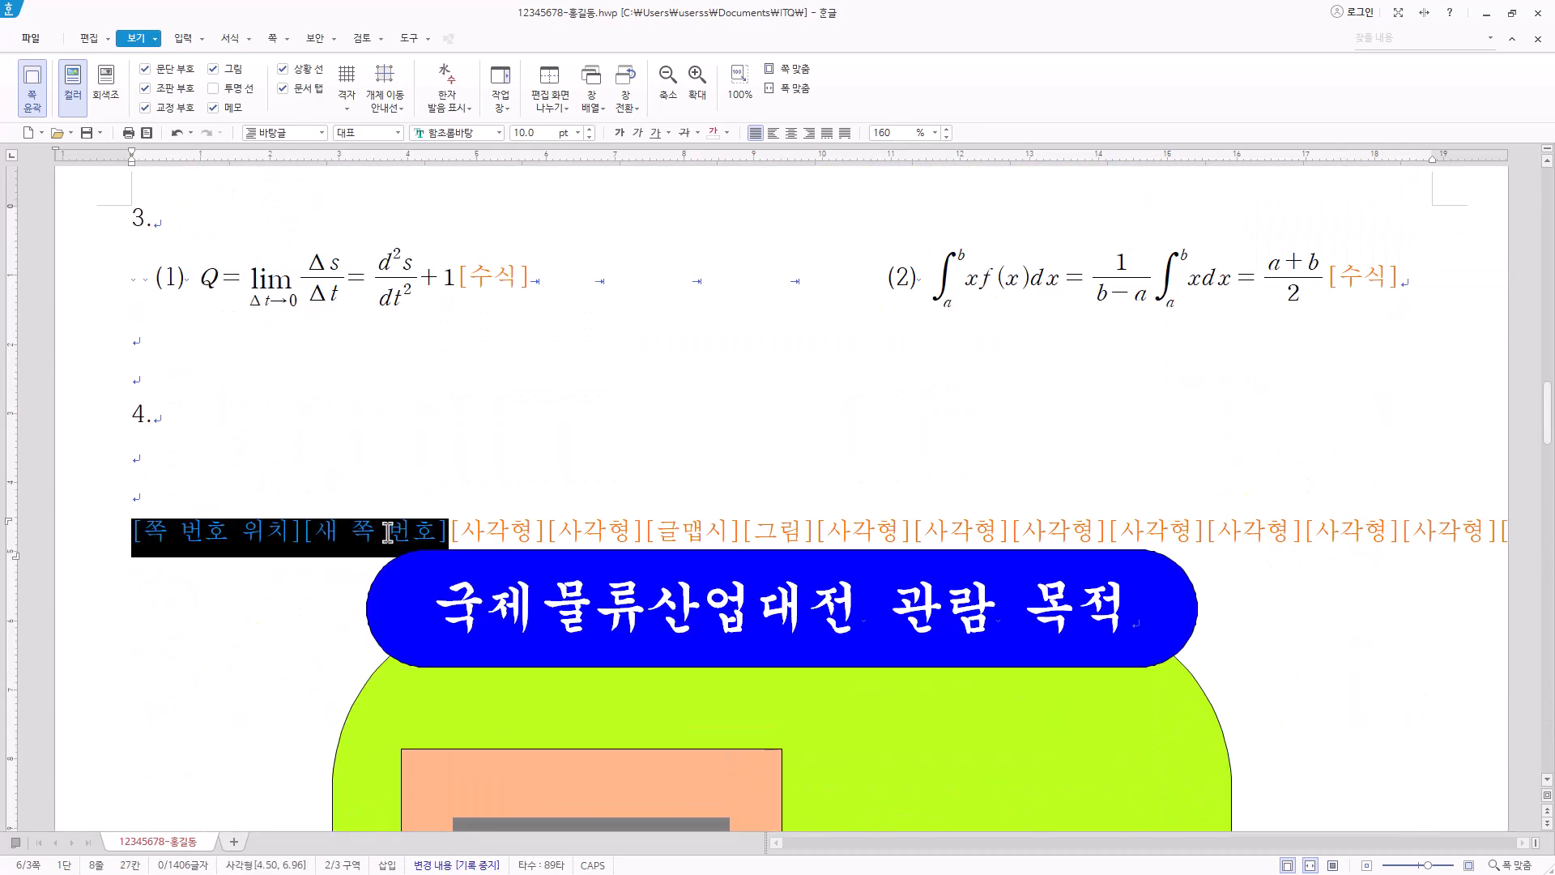
pyautogui.rightClick(388, 532)
pyautogui.click(434, 542)
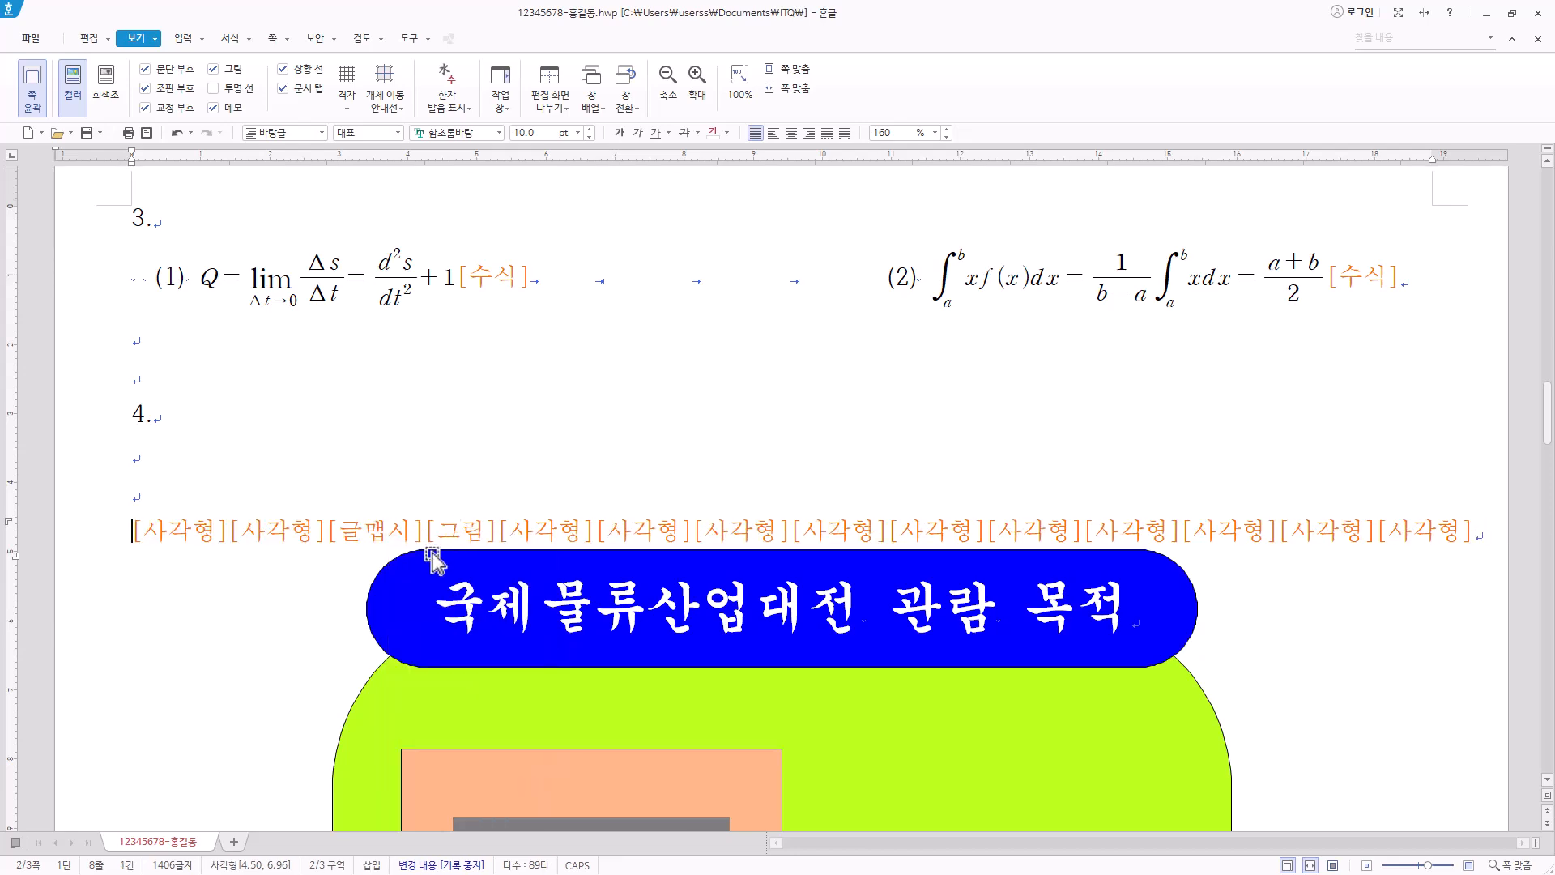
# Paste the cut [쪽 번호 위치] and [새 쪽 번호] codes before the [책갈피] code in page 3's title line.
pyautogui.scroll(-5, 434, 558)
pyautogui.scroll(-10, 1134, 606)
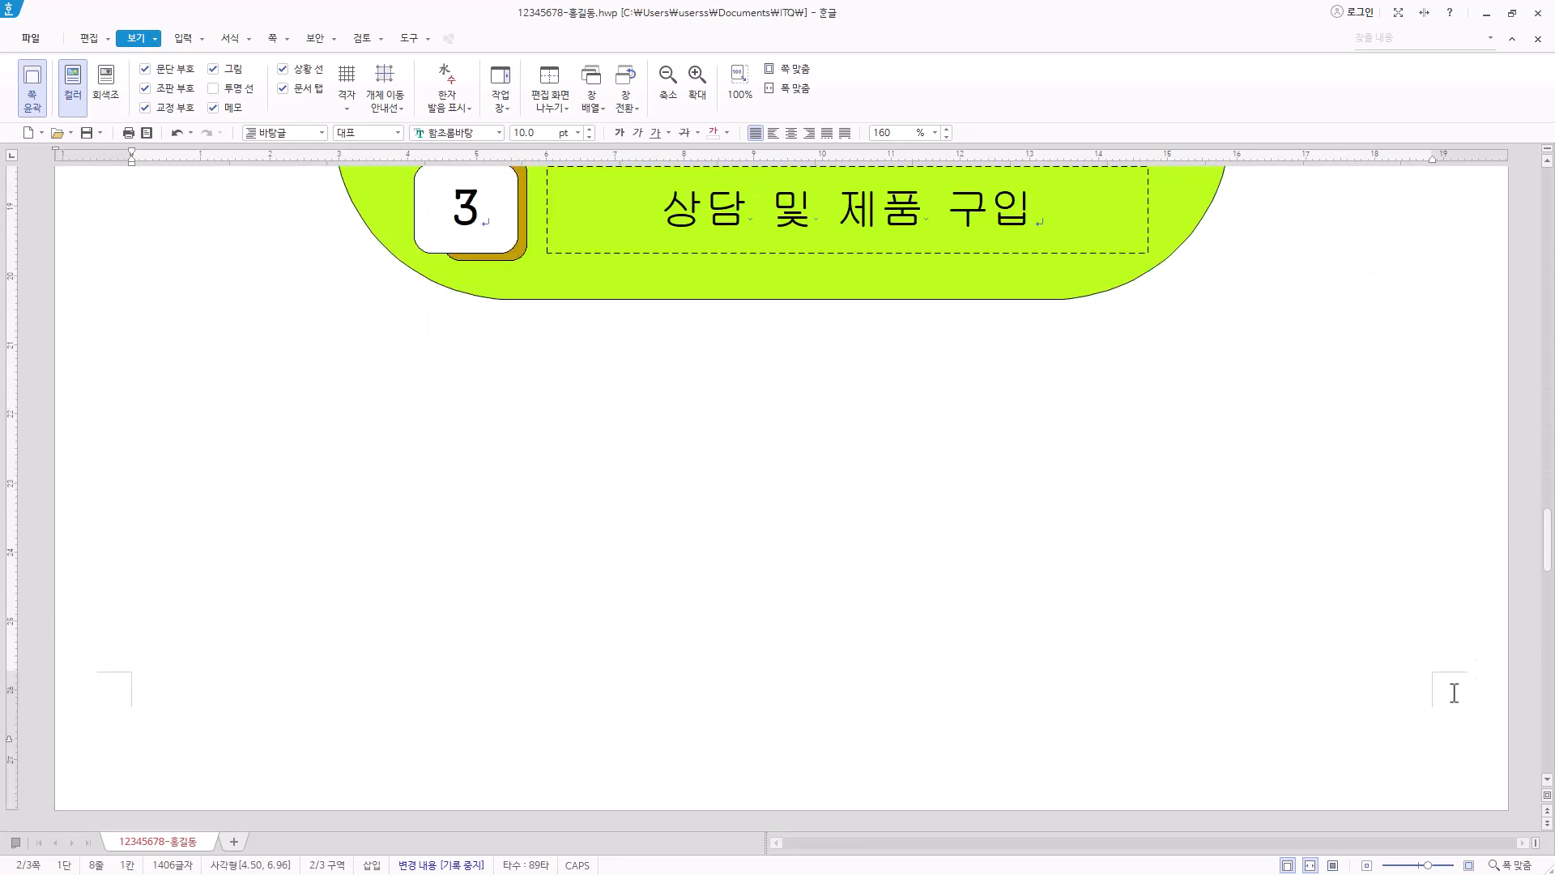
pyautogui.scroll(-5, 1480, 648)
pyautogui.scroll(-10, 1296, 526)
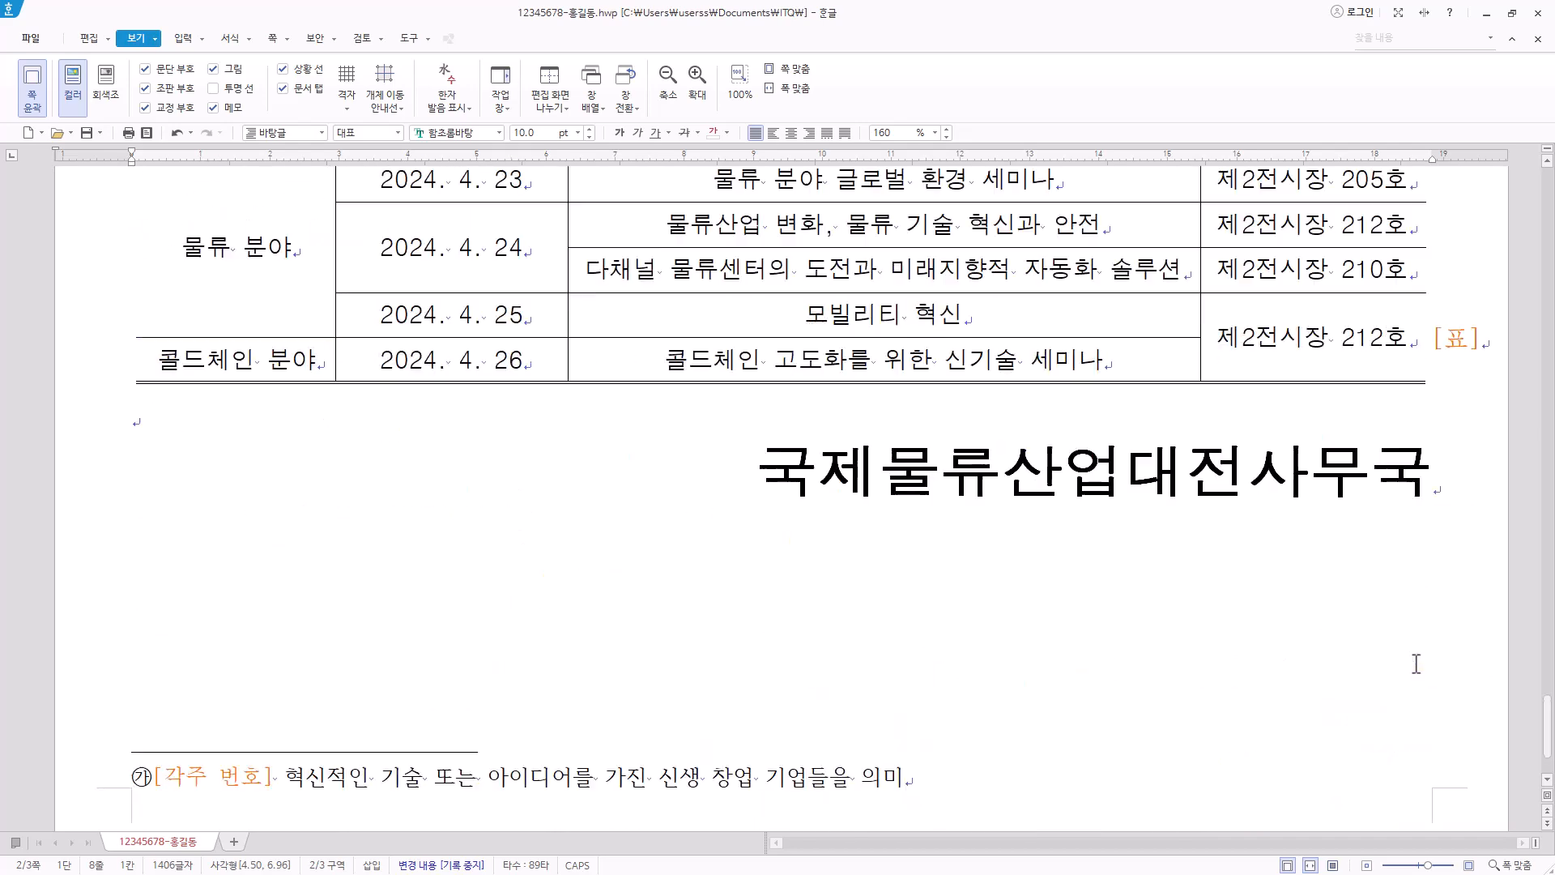
pyautogui.scroll(-2, 1416, 663)
pyautogui.scroll(20, 1394, 648)
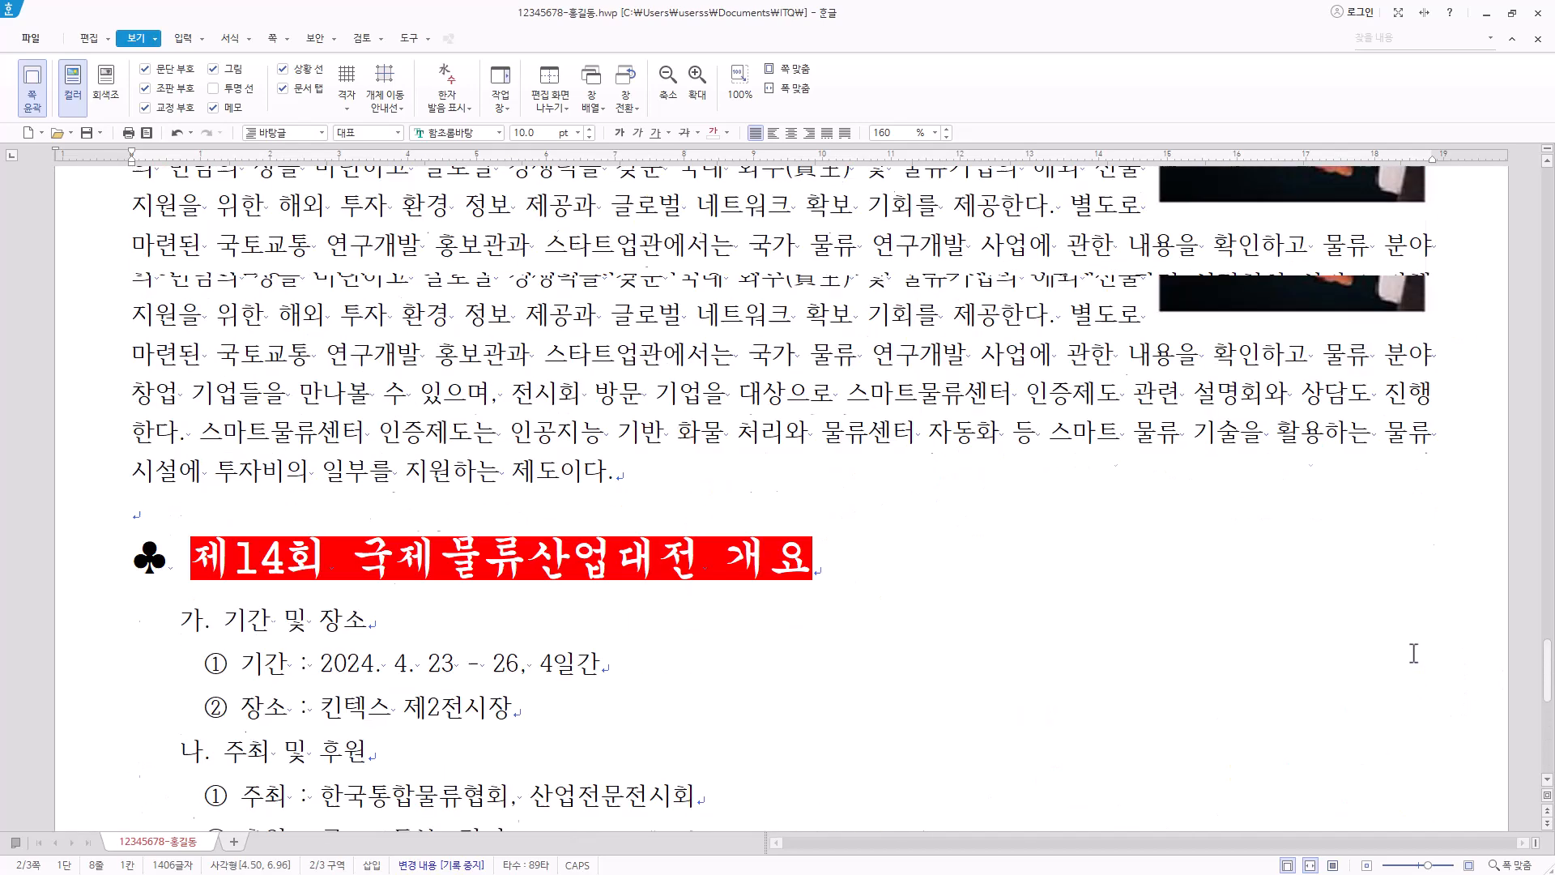
pyautogui.click(540, 583)
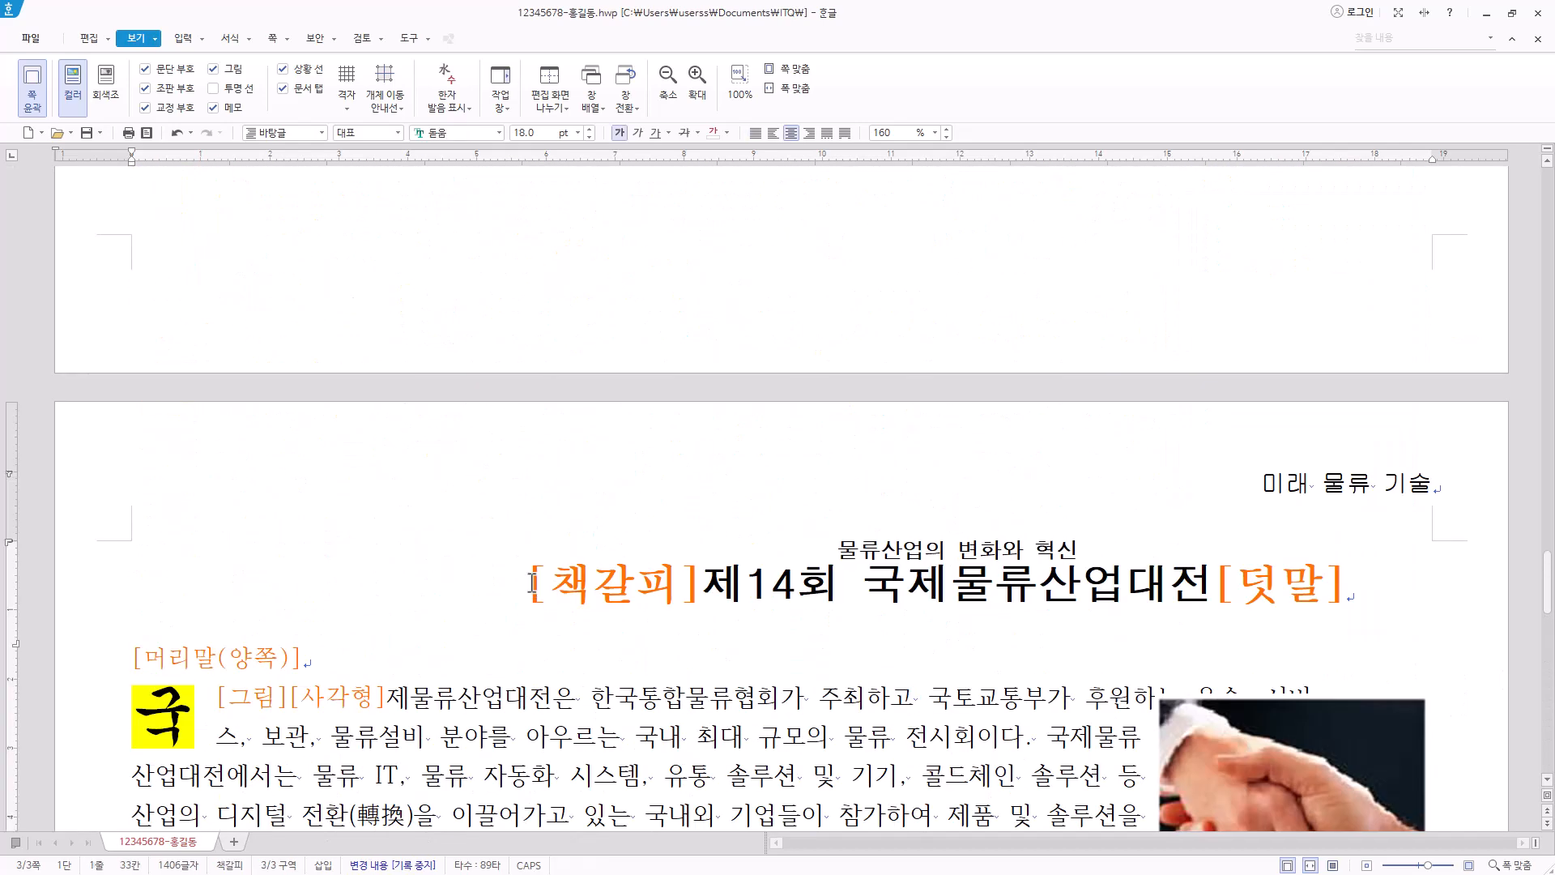
pyautogui.rightClick(530, 583)
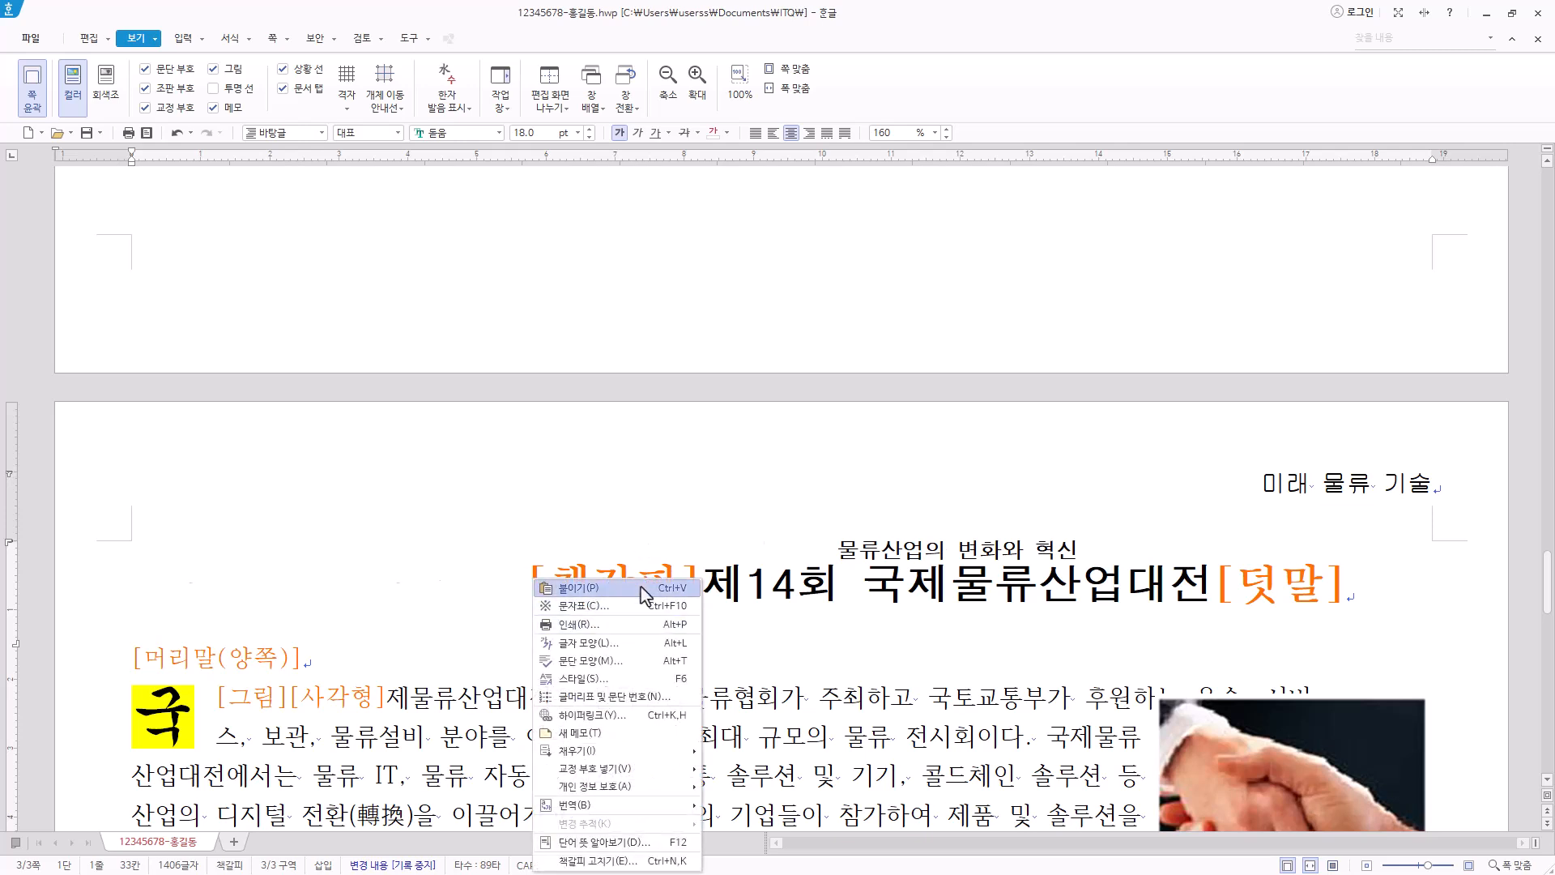
pyautogui.click(584, 592)
# Centre the page 3 title line that holds the pasted page number codes.
pyautogui.moveTo(135, 597); pyautogui.dragTo(445, 603)
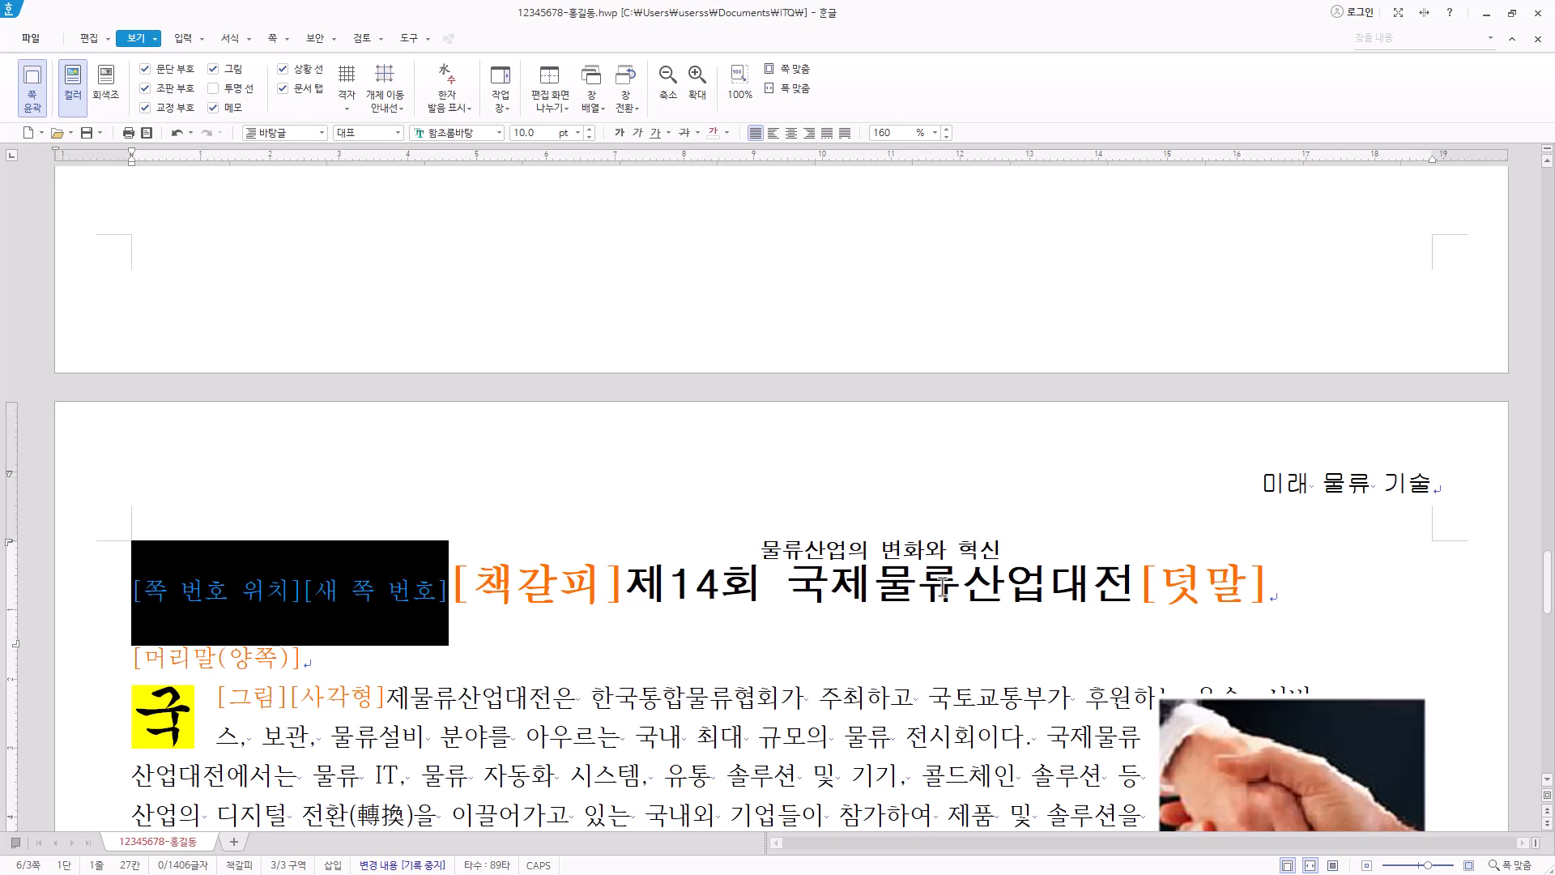
pyautogui.click(793, 134)
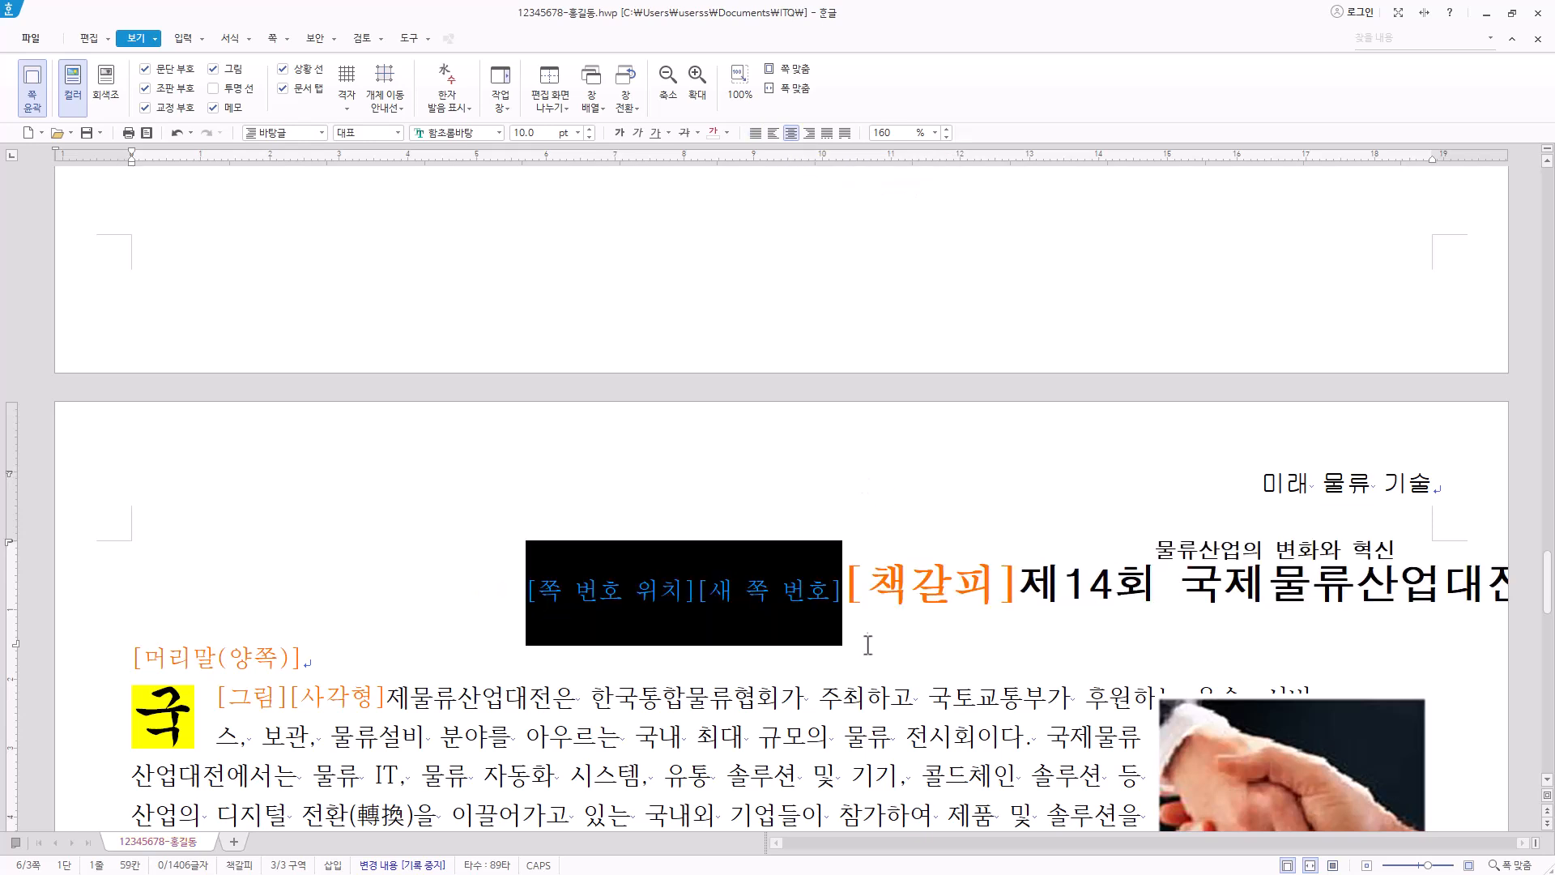
pyautogui.click(746, 595)
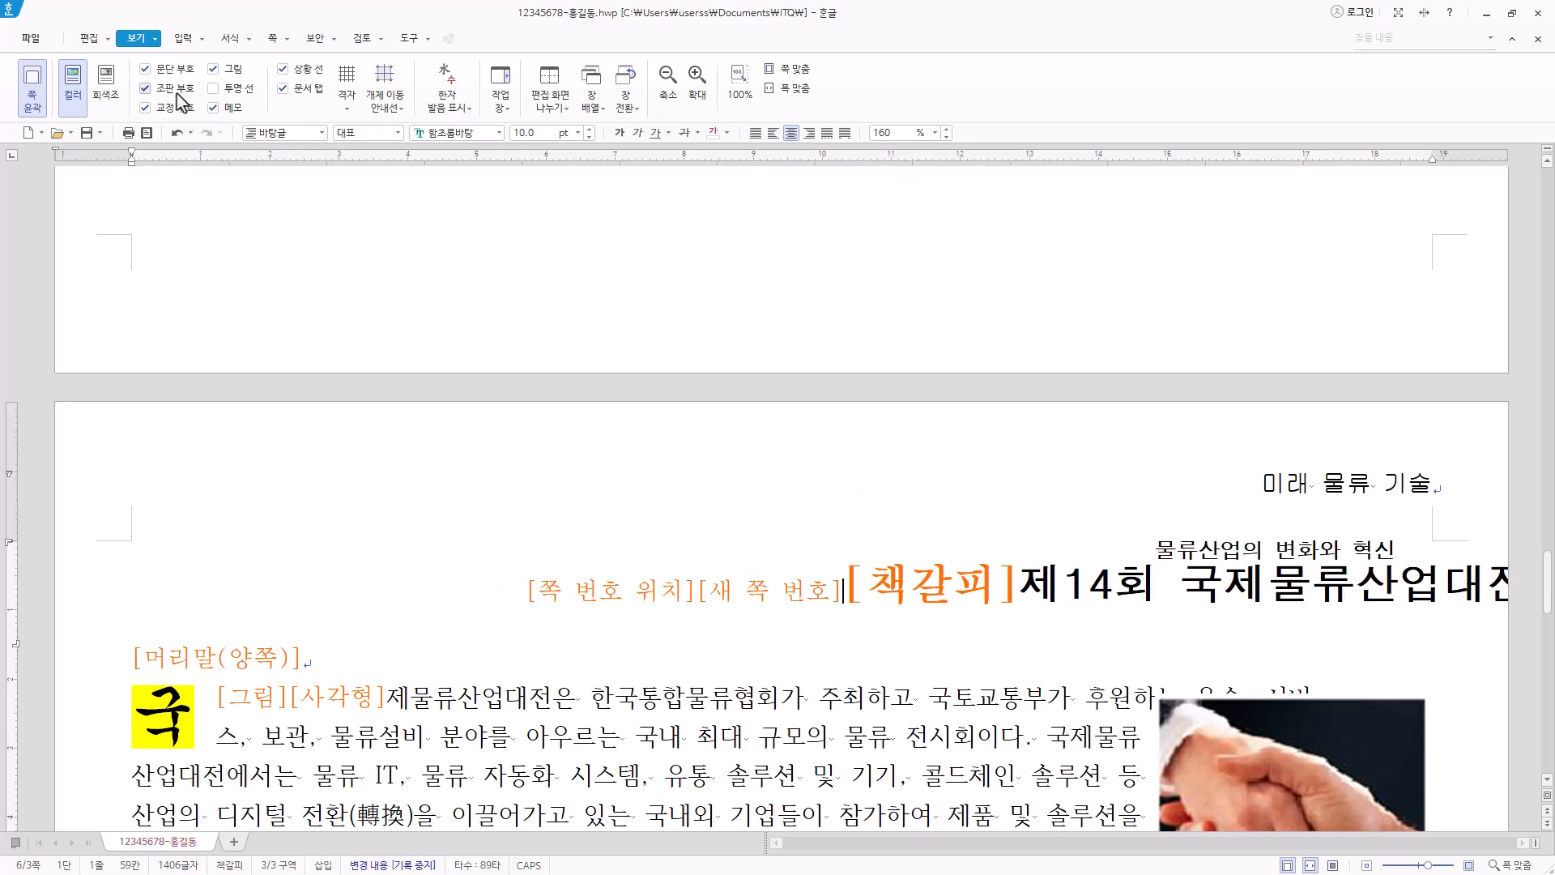
# Hide the control codes (조판 부호) and check the page number at the foot of page 3.
pyautogui.click(145, 87)
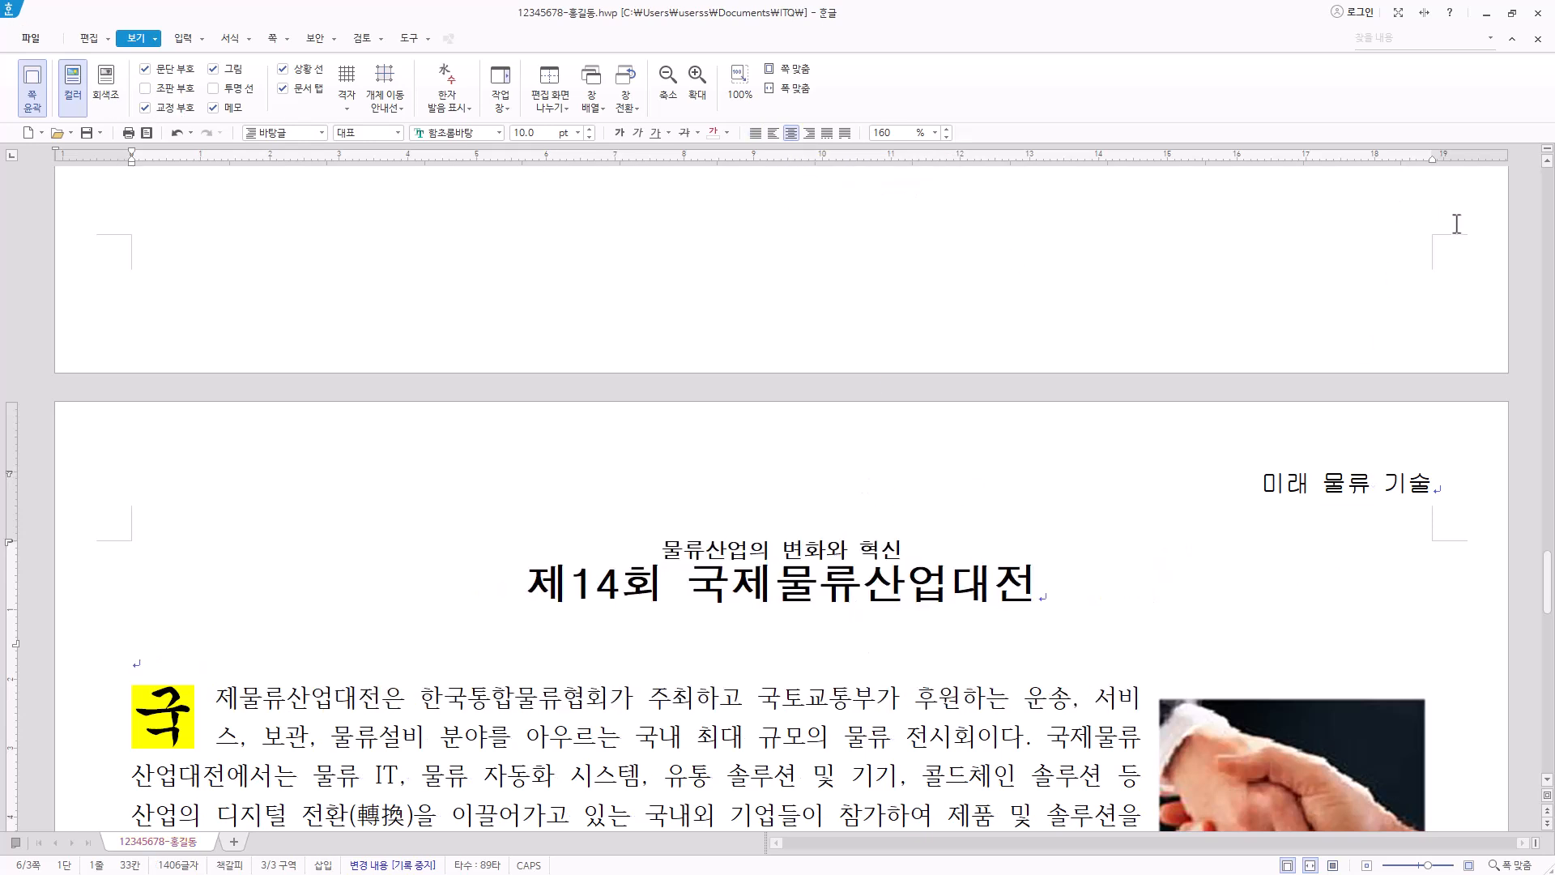
pyautogui.scroll(-20, 1419, 325)
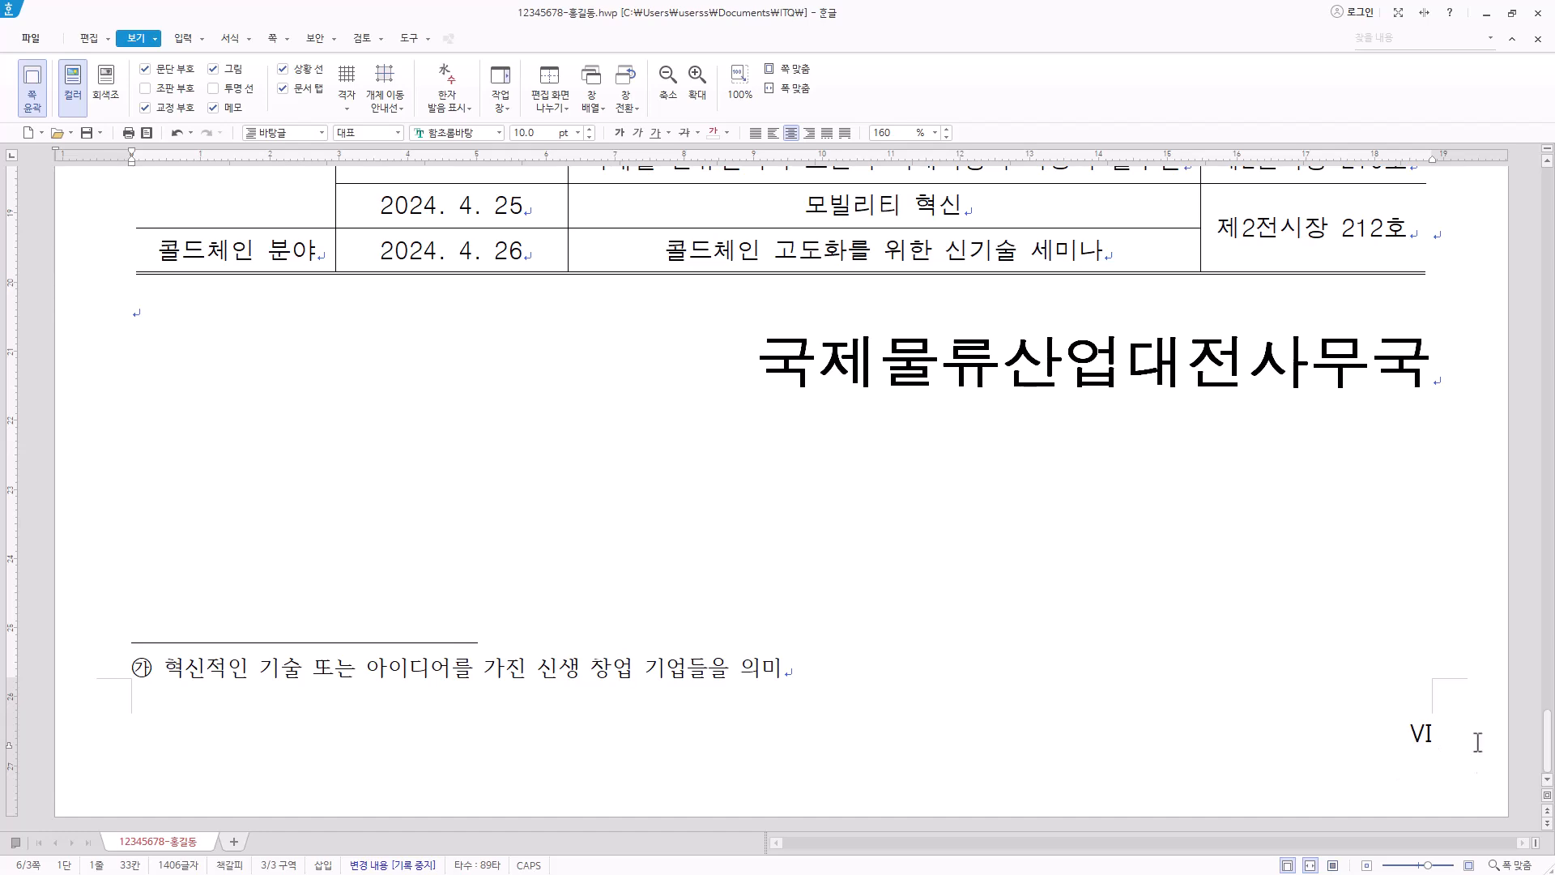
# Undo the last change and save the document.
pyautogui.hotkey('ctrl', 'z')
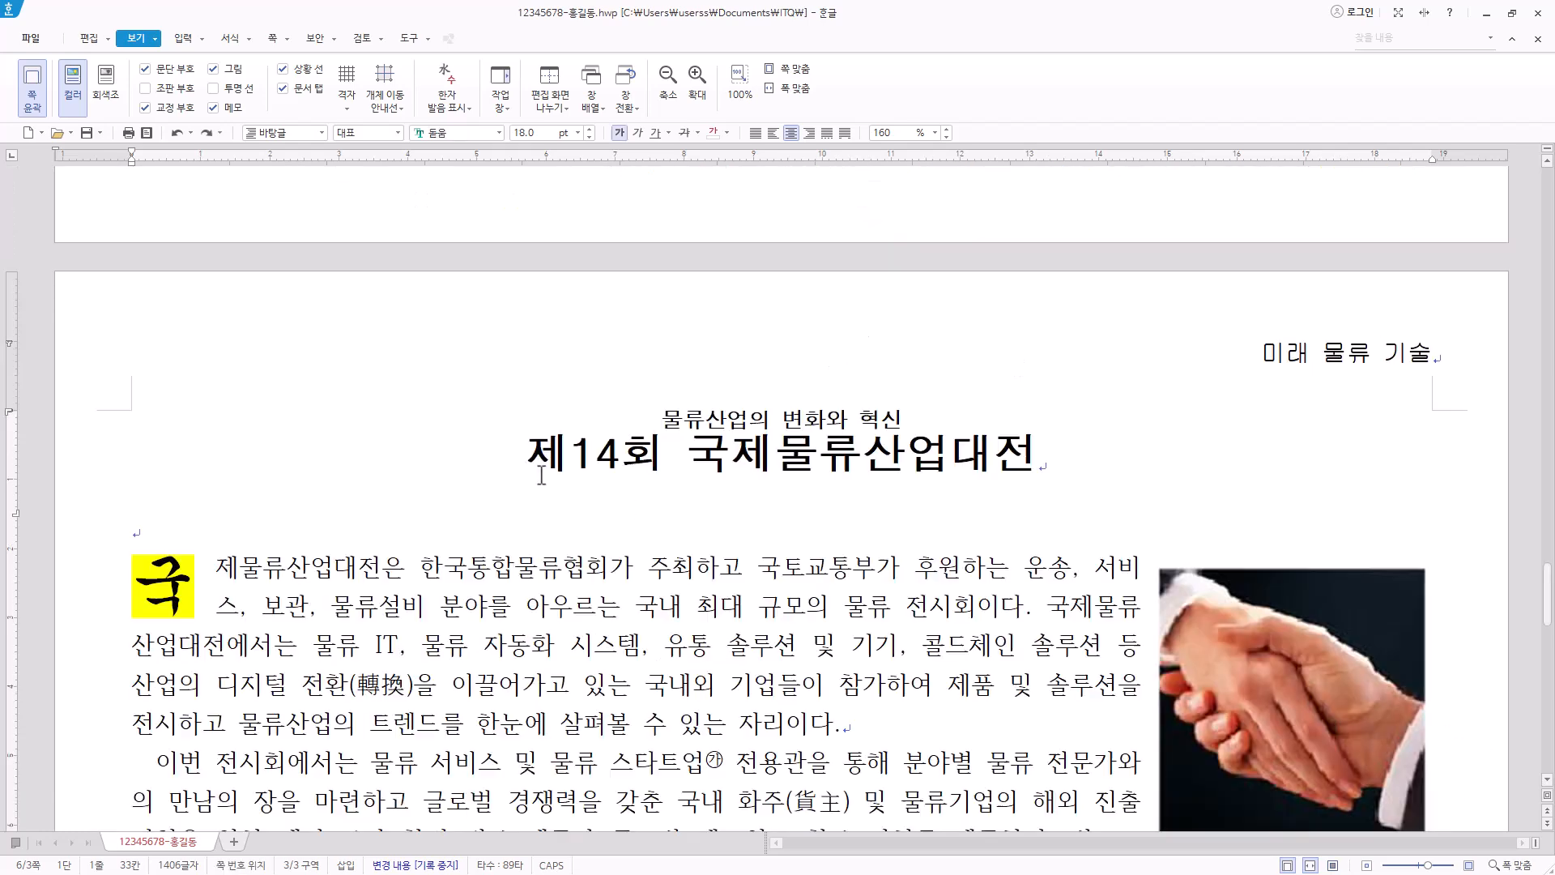
pyautogui.click(93, 136)
pyautogui.press('Hangul')
pyautogui.click(84, 136)
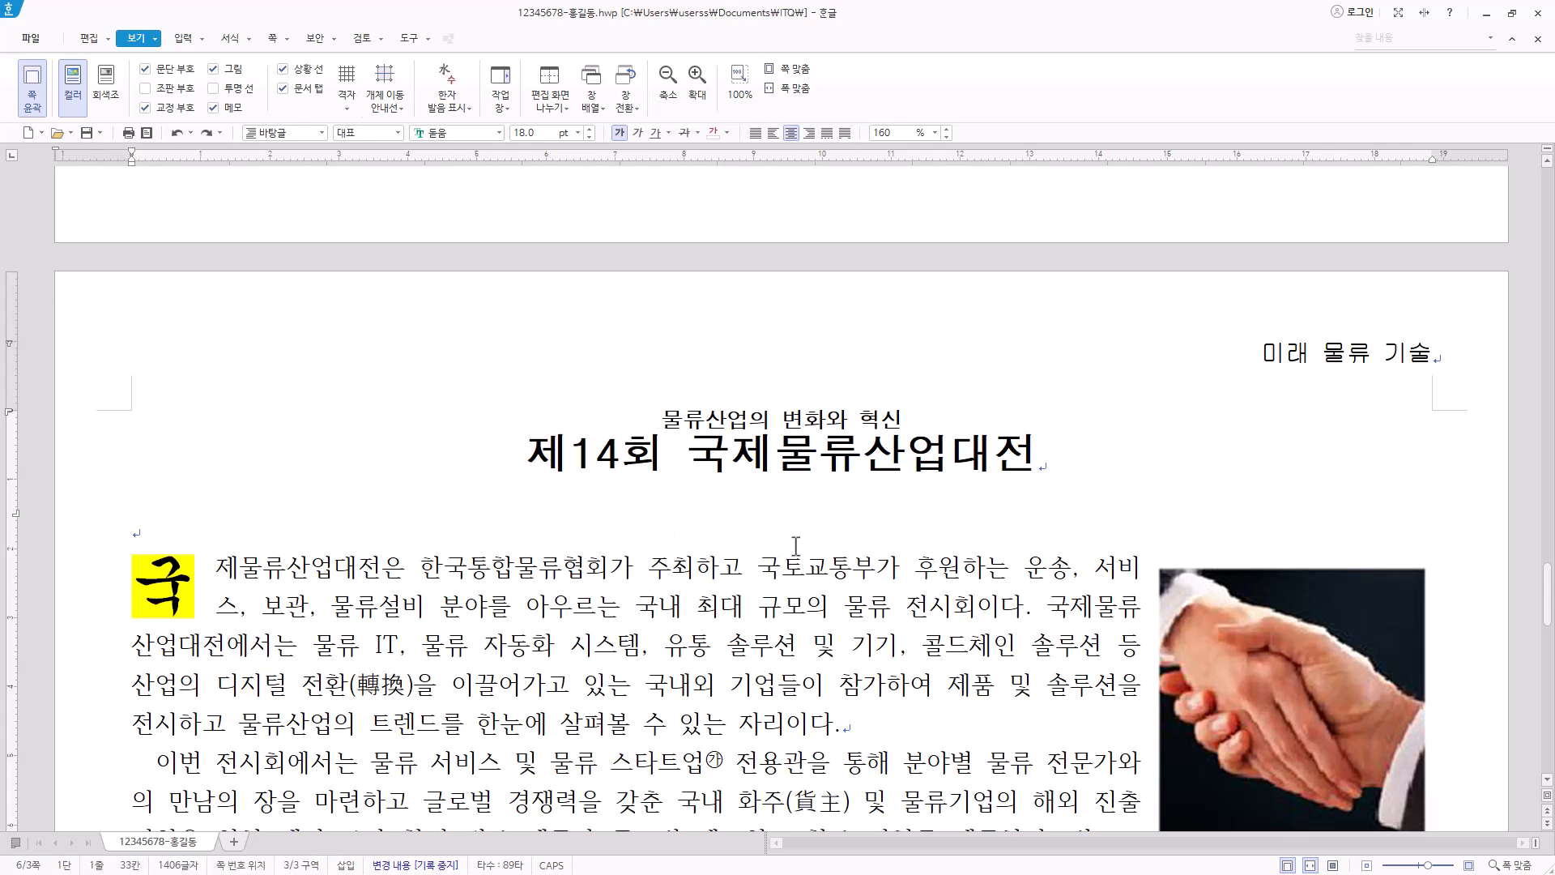